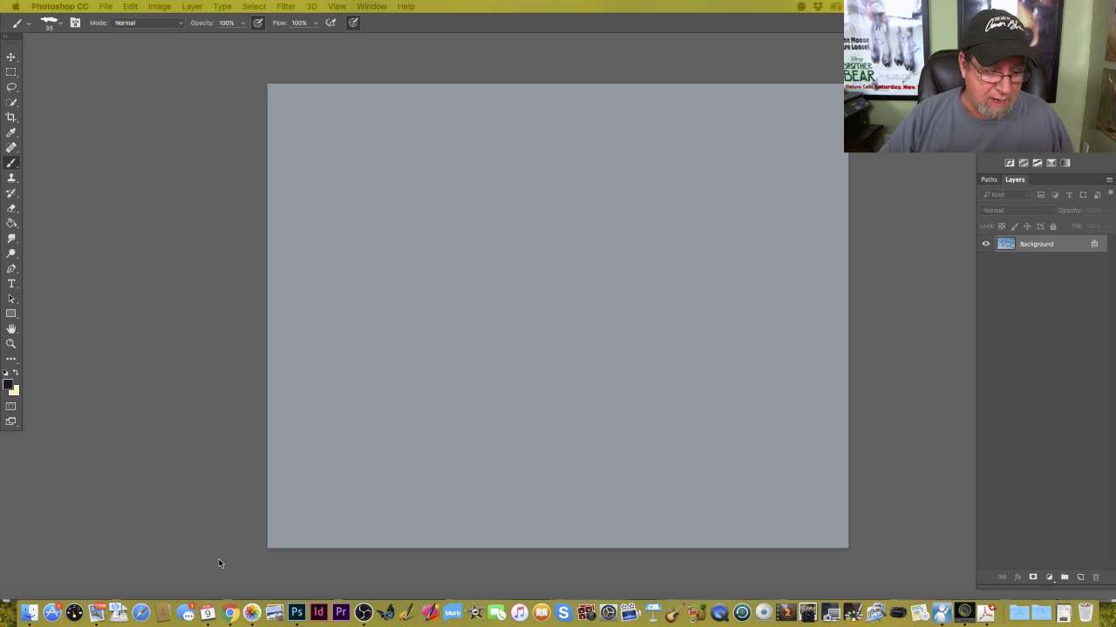
Switch to Photos, browse the Nov 30, 2014 ocean photos for wave reference, and open the bright blue wave picture.
left_click(251, 613)
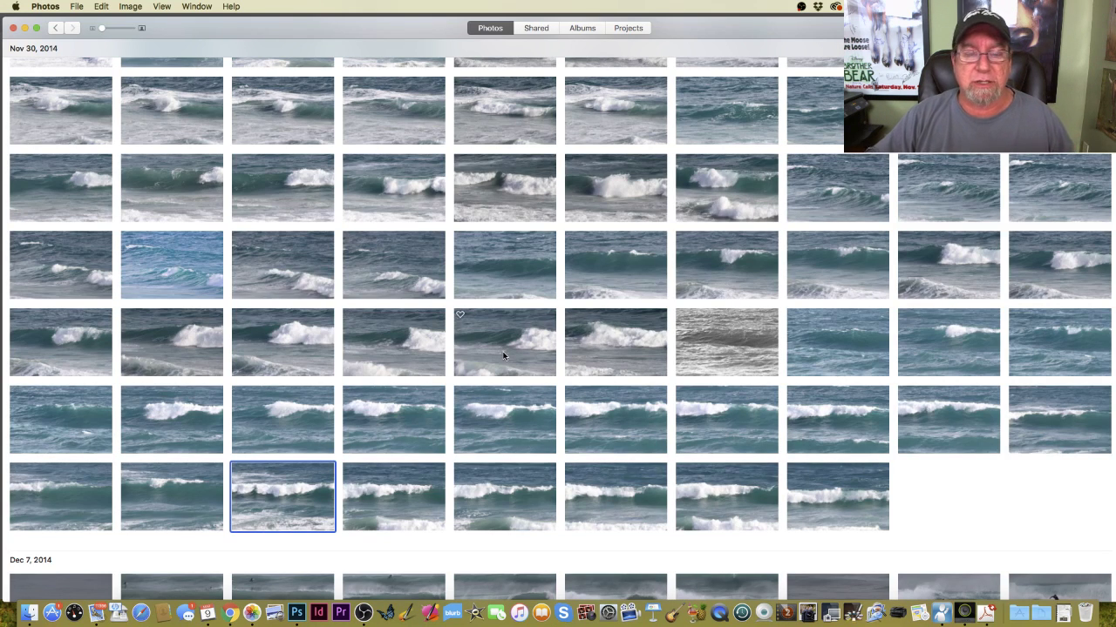
scroll(504, 355, "up", 2)
scroll(505, 356, "up", 5)
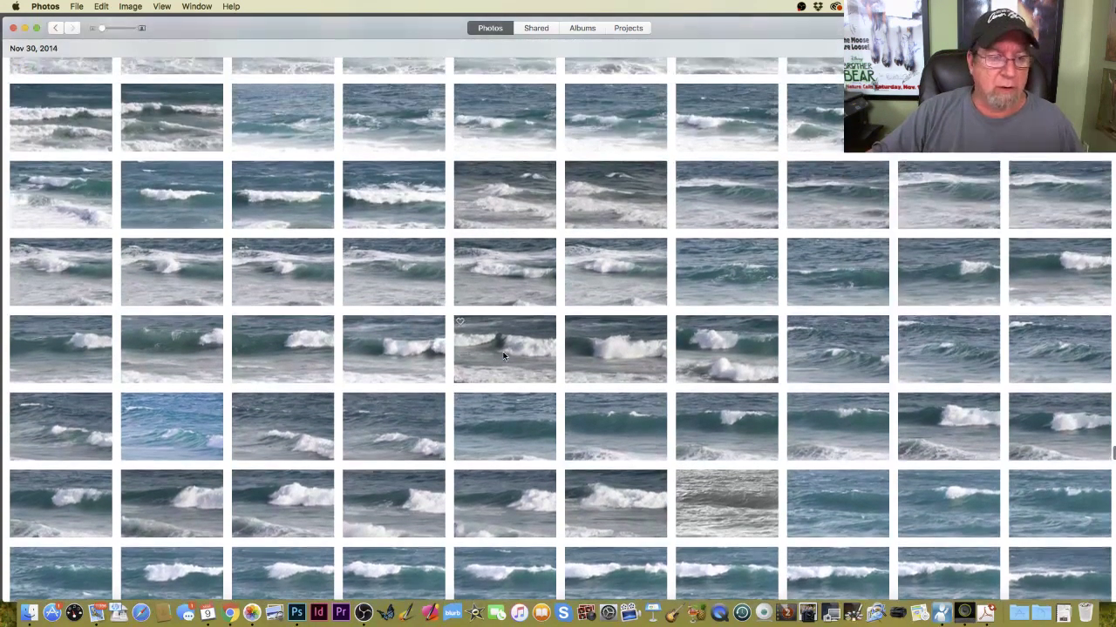
scroll(504, 355, "down", 3)
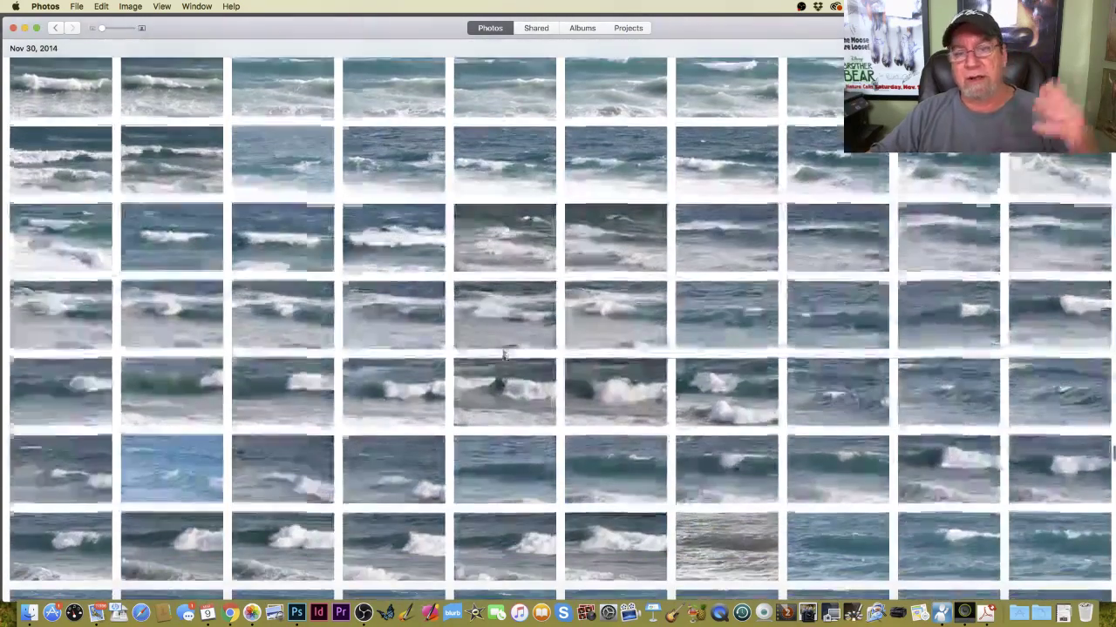
scroll(502, 351, "down", 4)
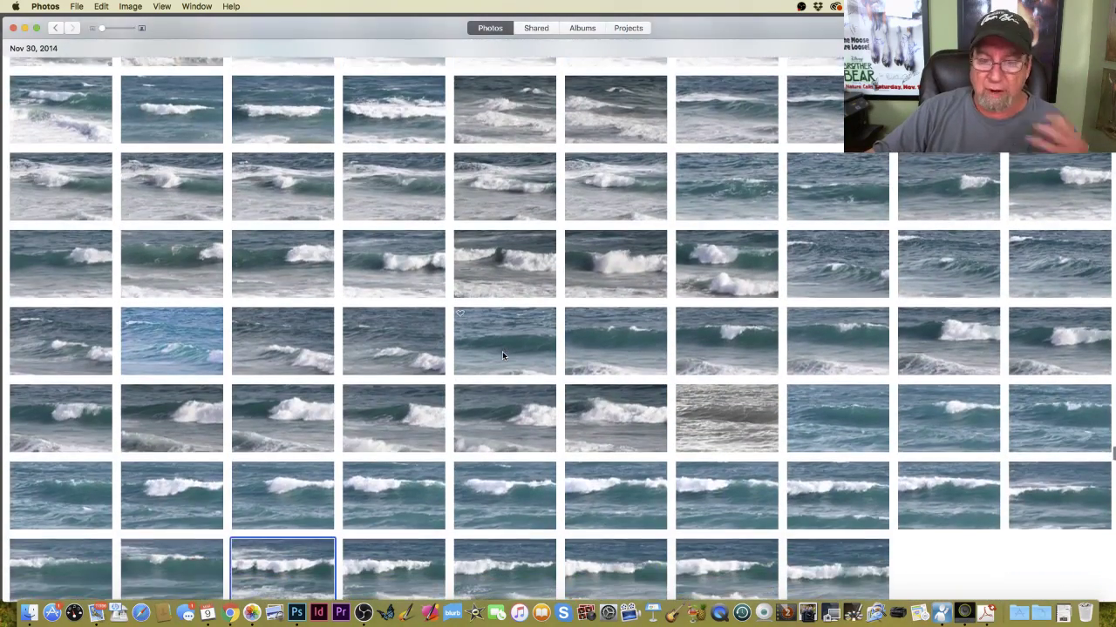
scroll(502, 352, "down", 2)
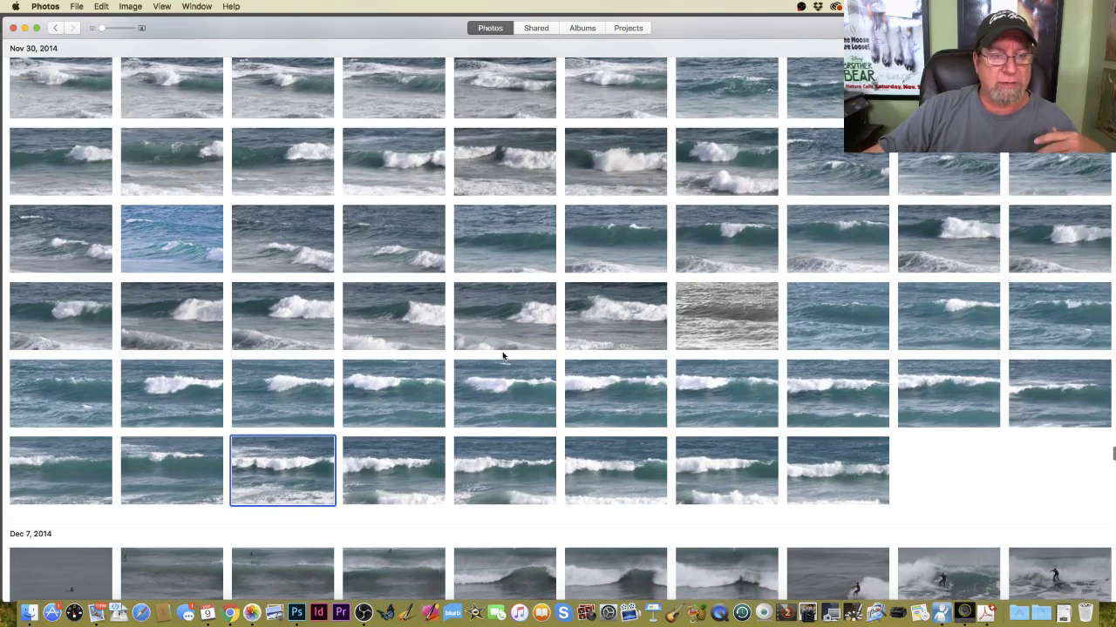
left_click(174, 251)
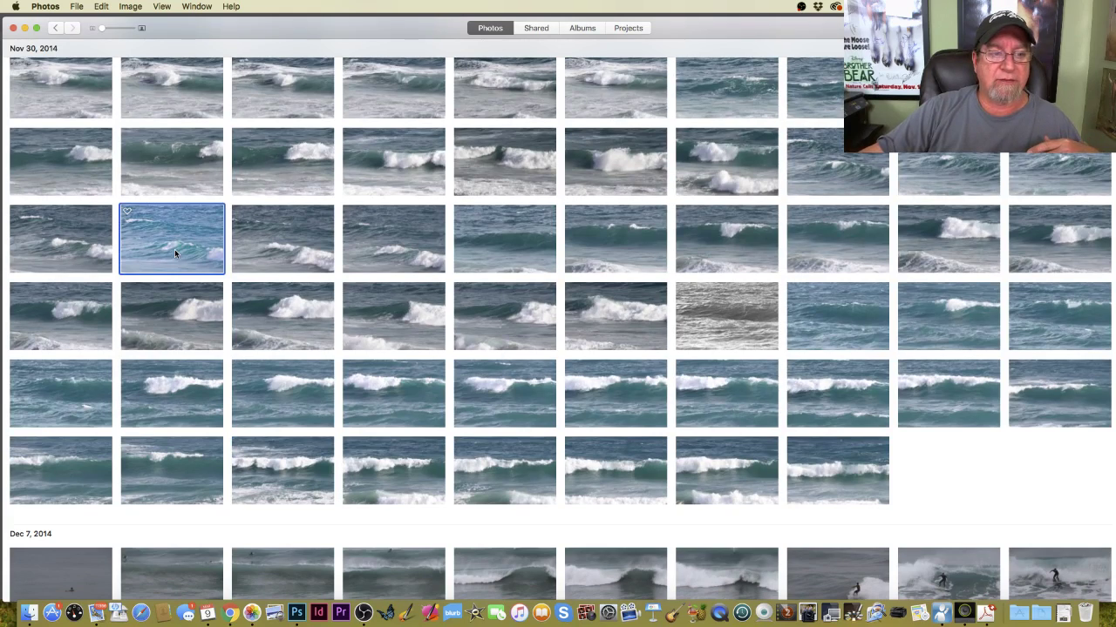
double_click(175, 251)
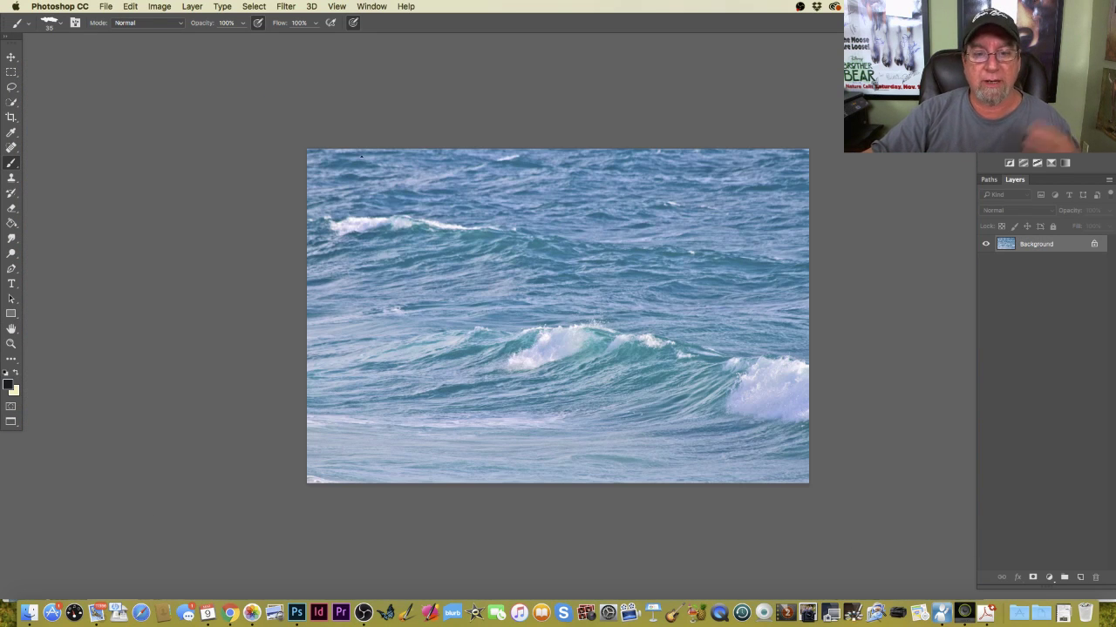
View the wave reference photo in Photoshop against a full-screen black background, and move its window away from the canvas.
key("f")
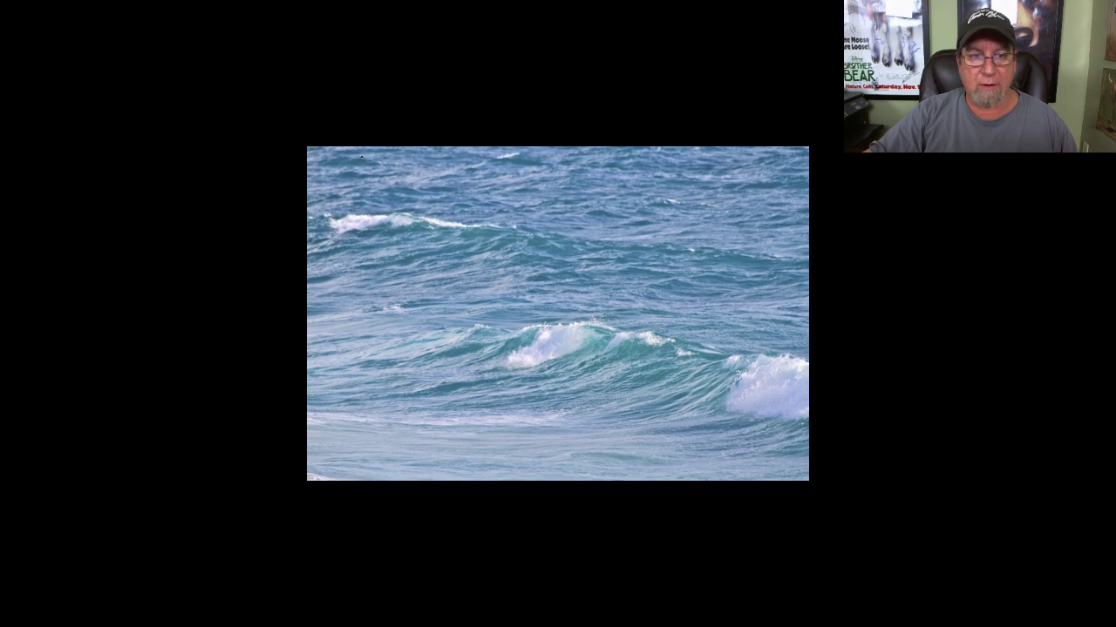
key("f")
left_click_drag(313, 130, 1111, 131)
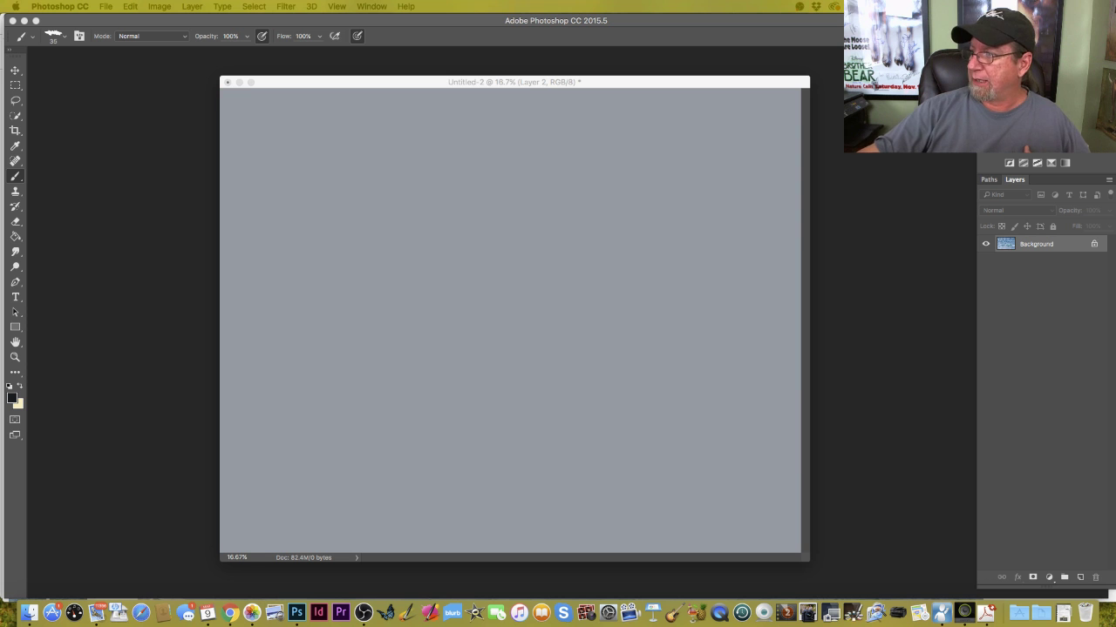
Bring the OarFish-big.jpg reference over the canvas, examine it at 200%, and move it away again.
left_click_drag(1115, 252, 391, 152)
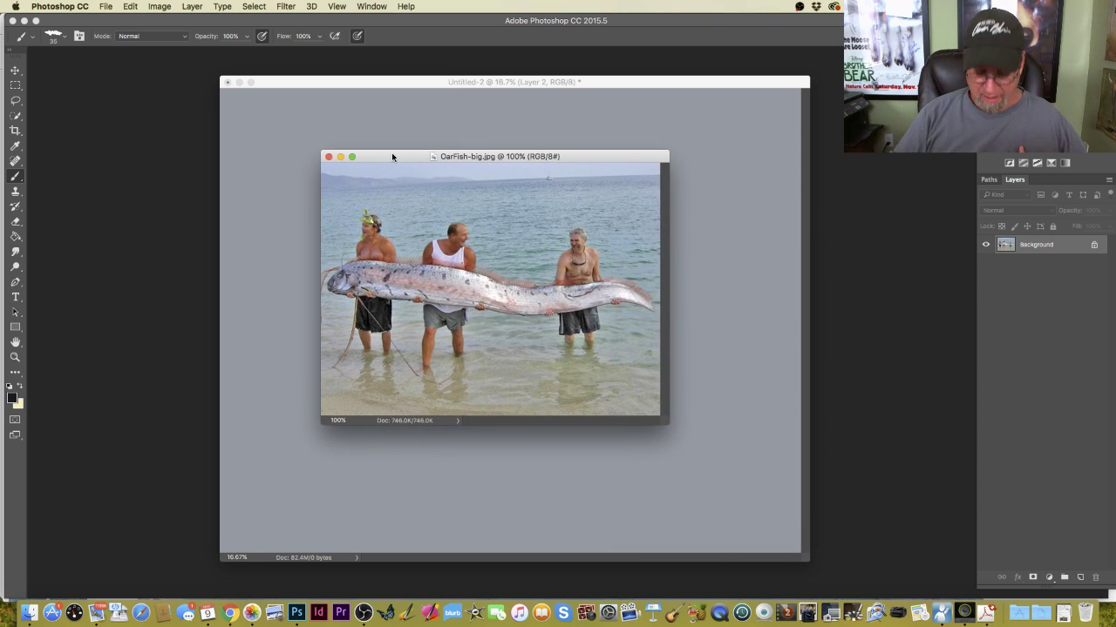
key("super+equal")
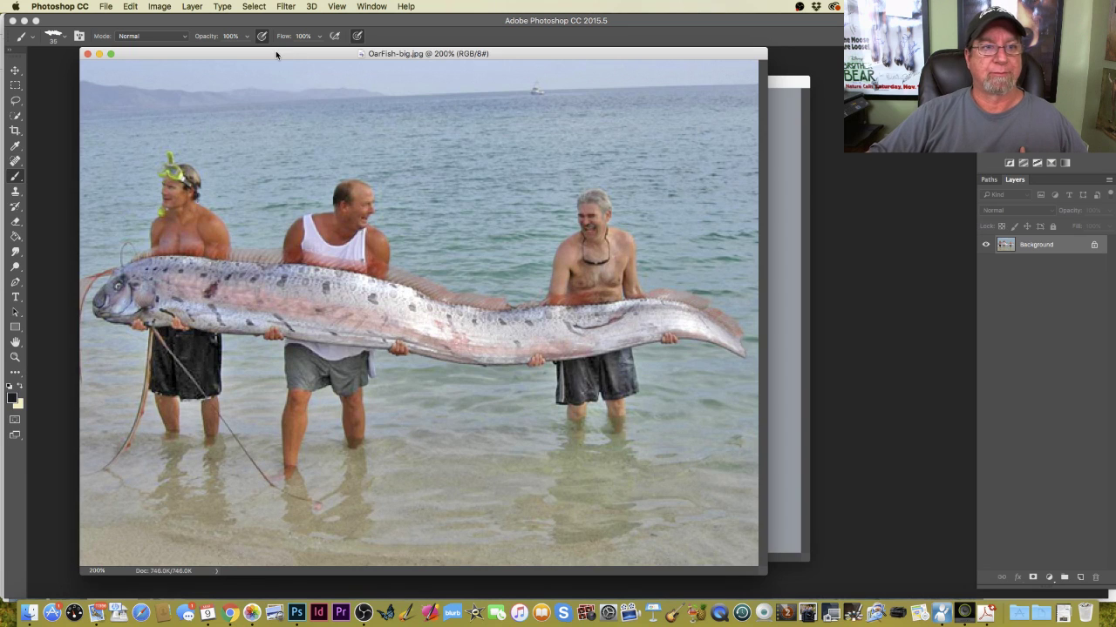
left_click_drag(275, 51, 416, 62)
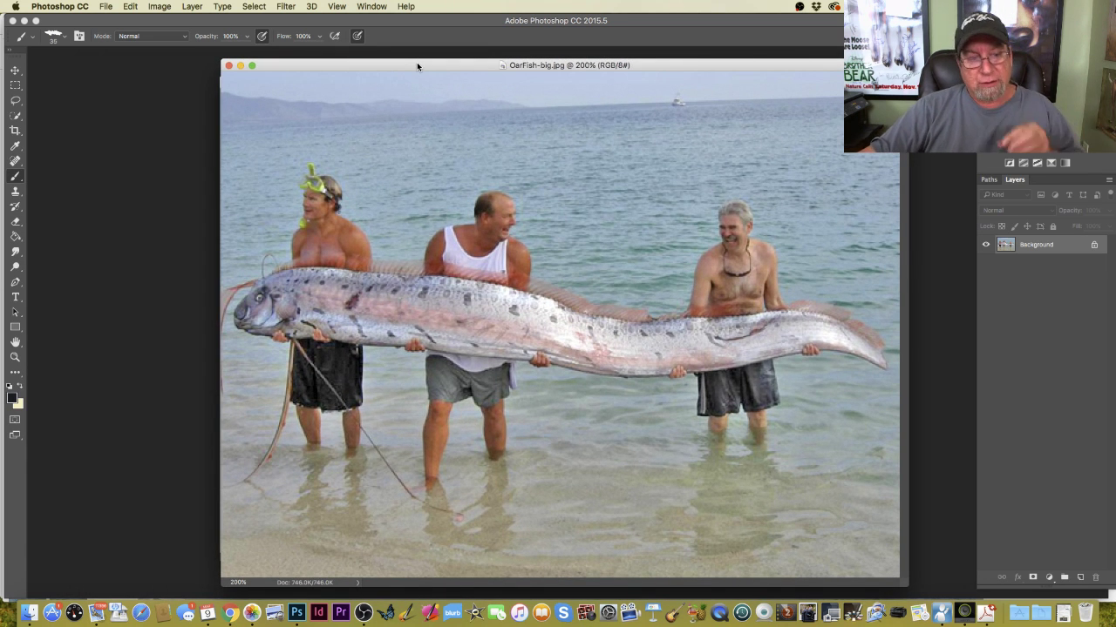
left_click_drag(417, 64, 415, 67)
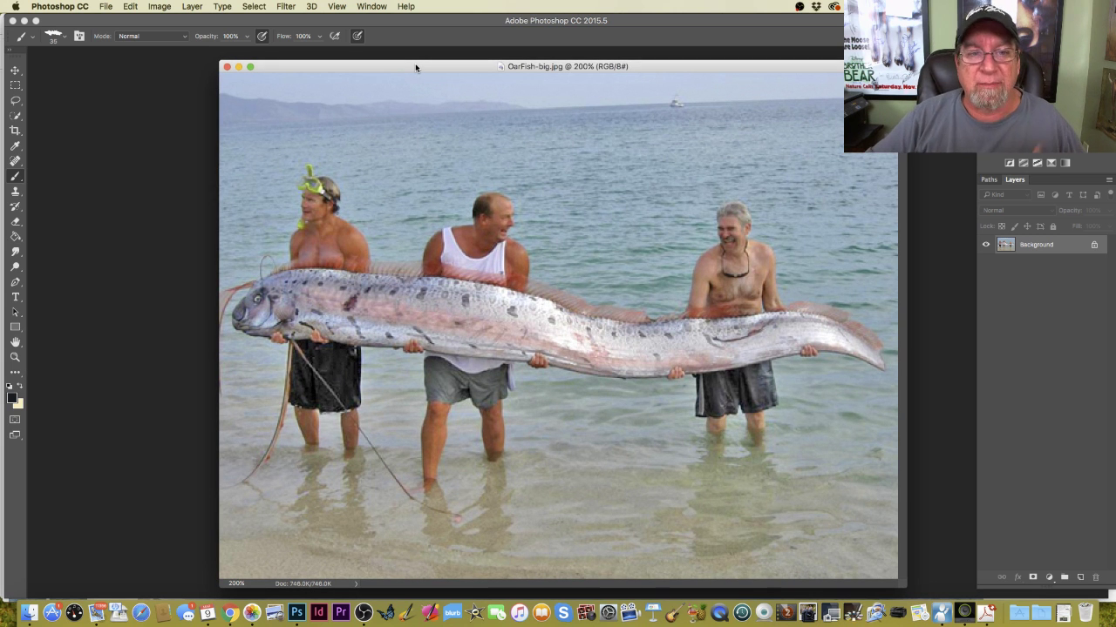
left_click_drag(415, 62, 1106, 262)
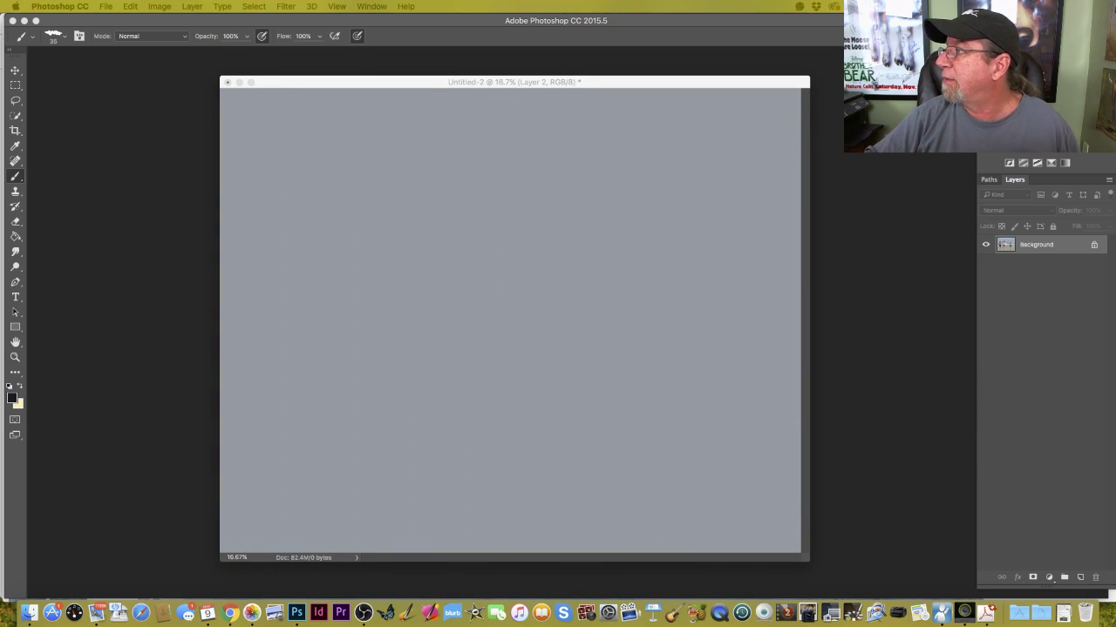
Bring the fangtooth and anglerfish references over the canvas, examine the anglerfish at 200%, and put the anglerfish image away.
left_click_drag(950, 122, 327, 218)
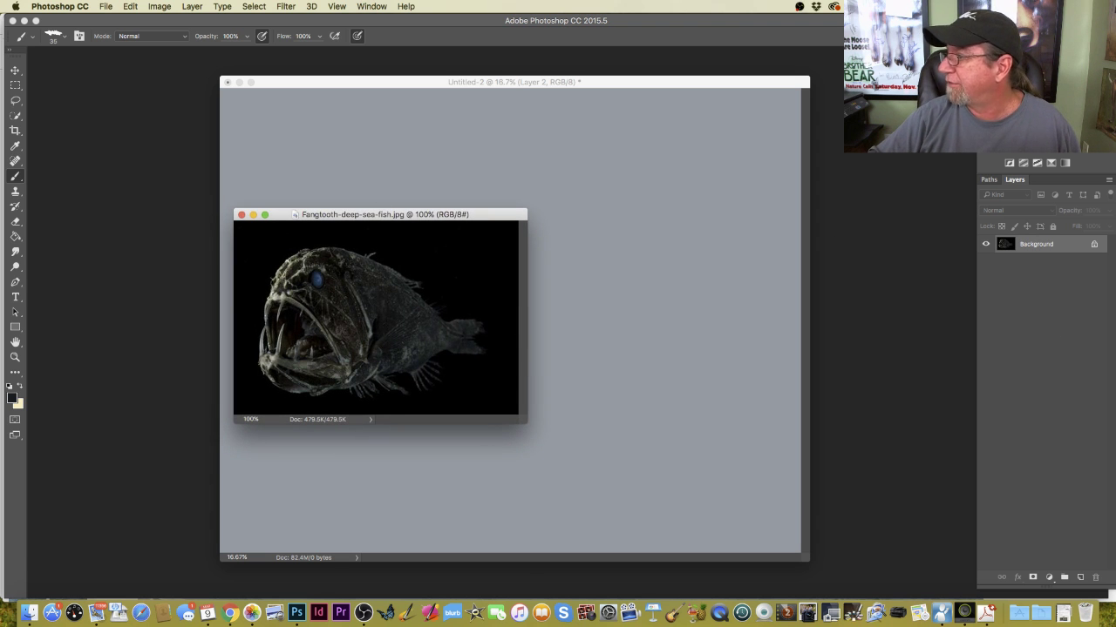
left_click_drag(899, 354, 516, 232)
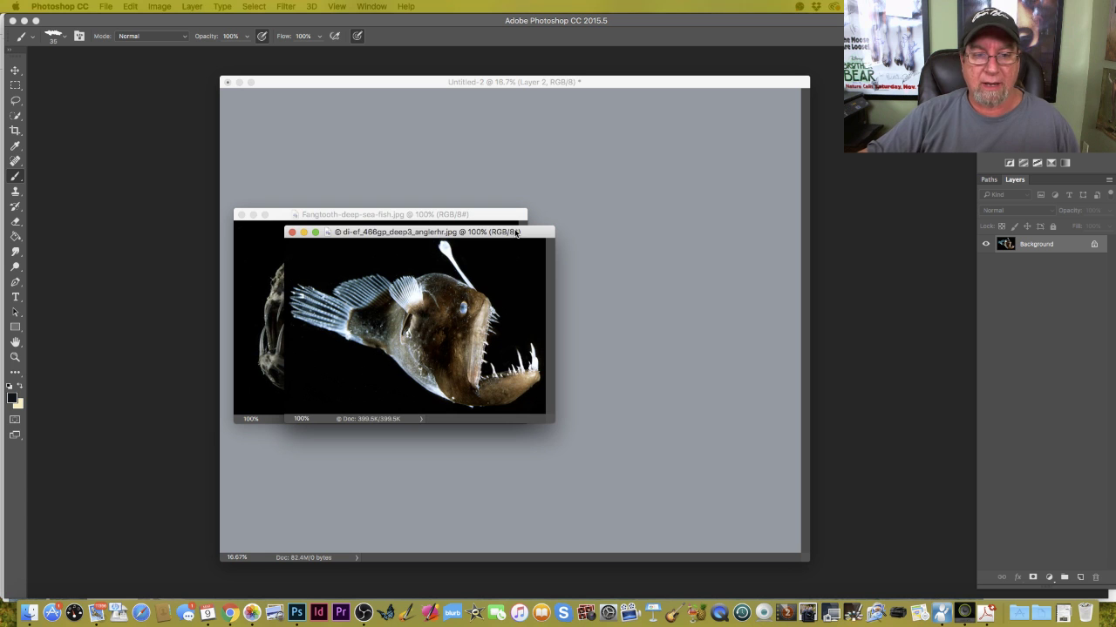
key("super+plus")
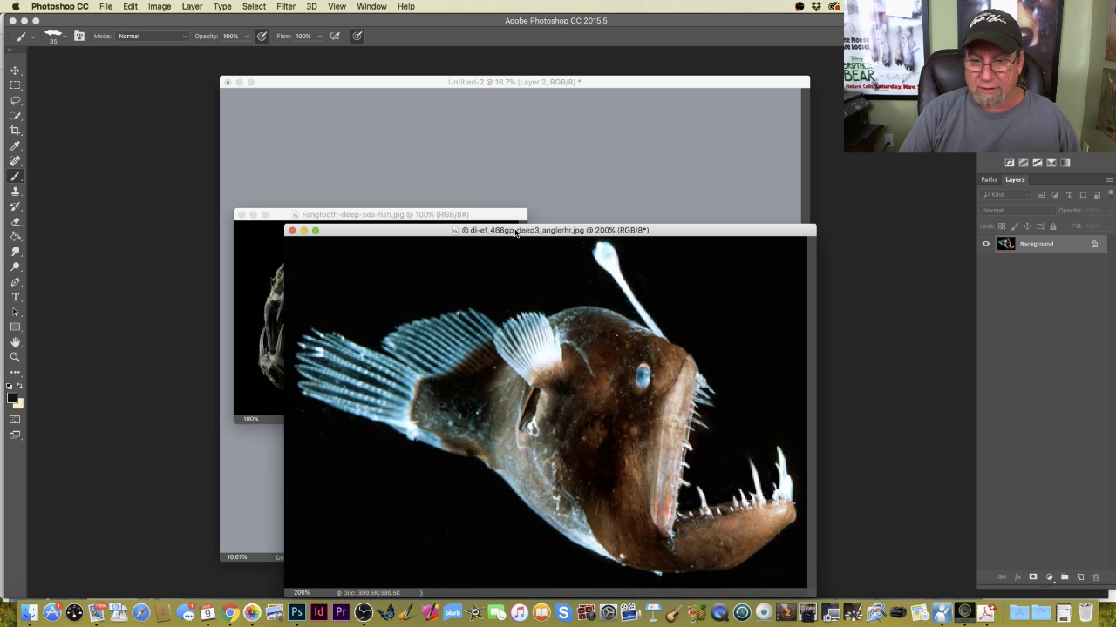
key("super+minus")
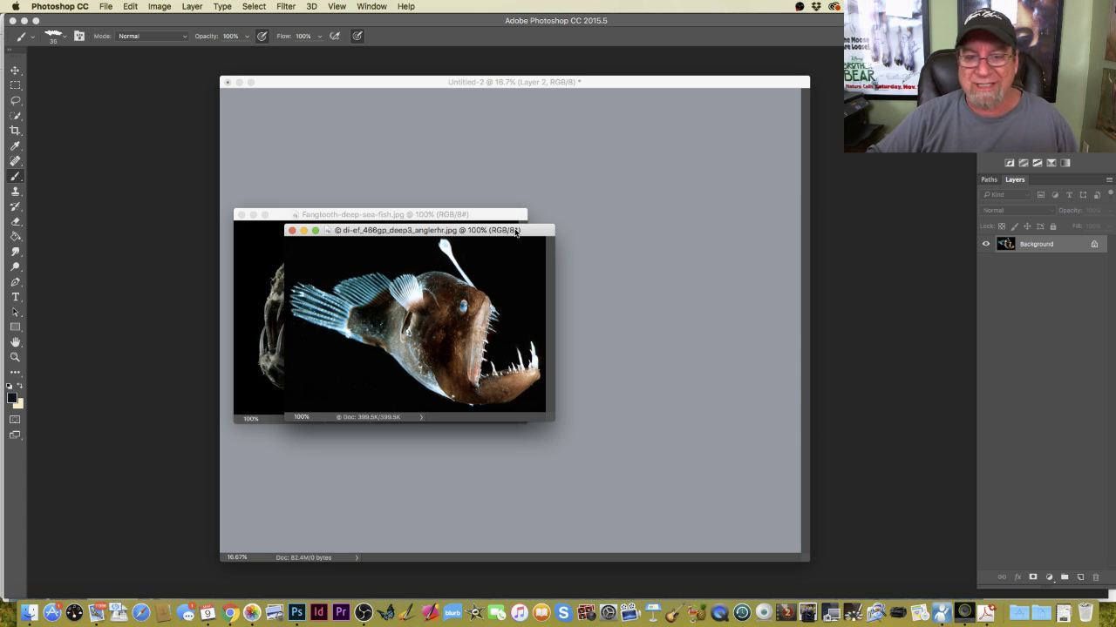
key("super+w")
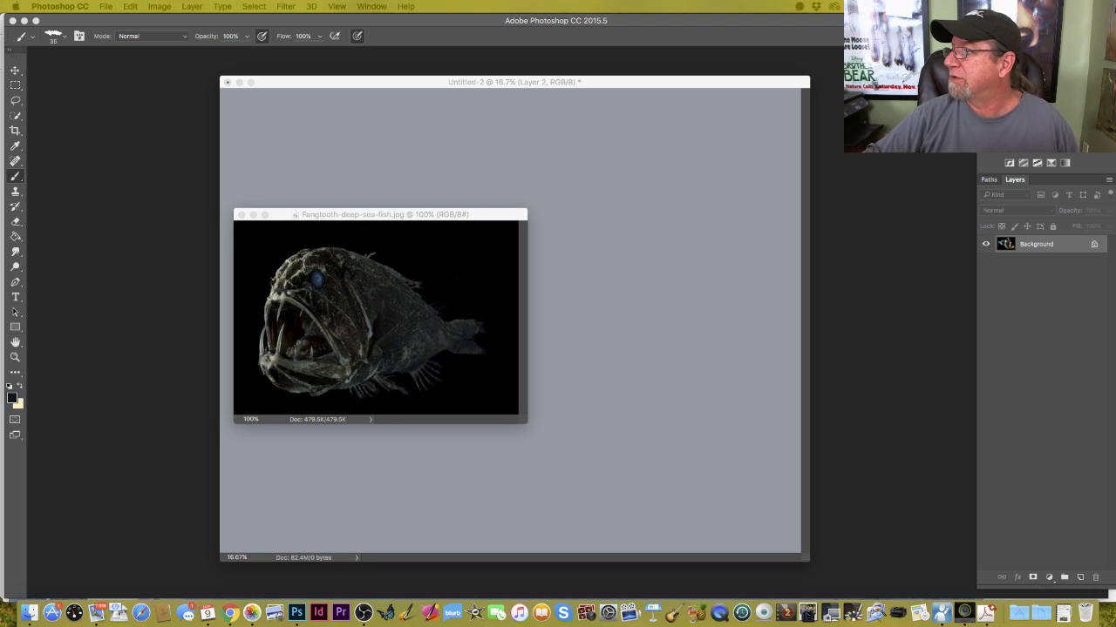
Examine the Oarfish_1.jpg head close-up over the canvas, and move it and the fangtooth image away.
left_click_drag(1115, 285, 522, 145)
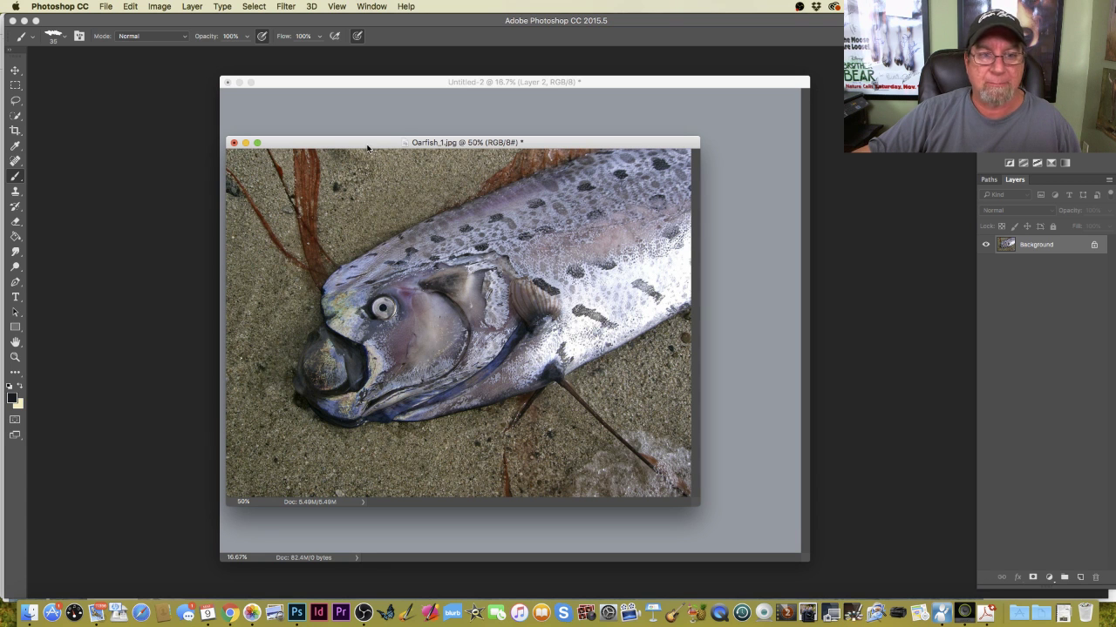
left_click_drag(367, 148, 1114, 157)
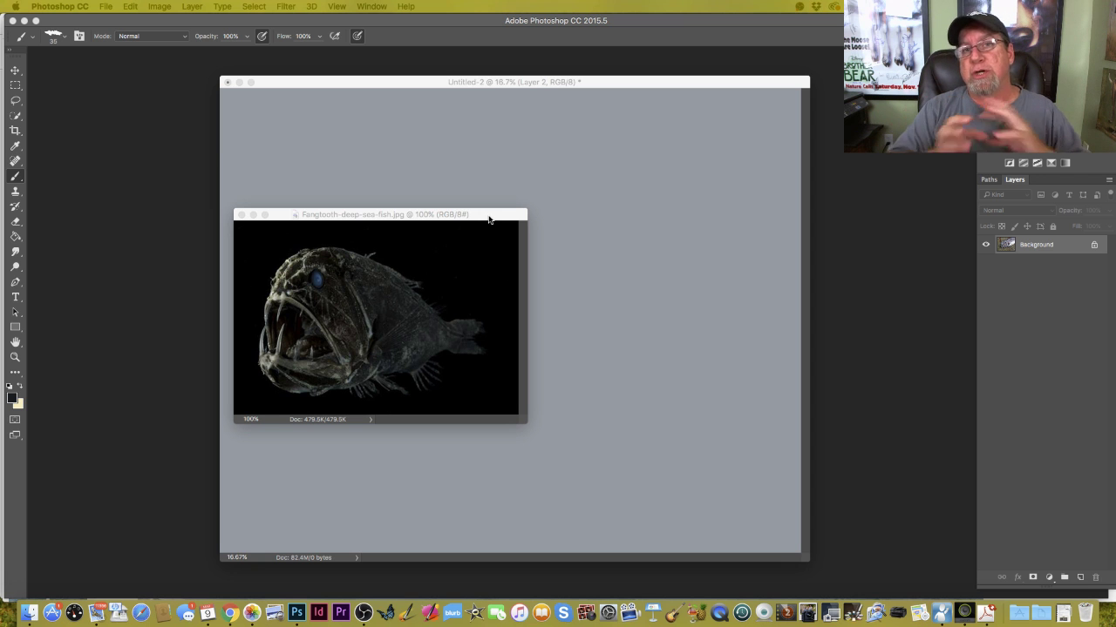
left_click_drag(489, 219, 1107, 610)
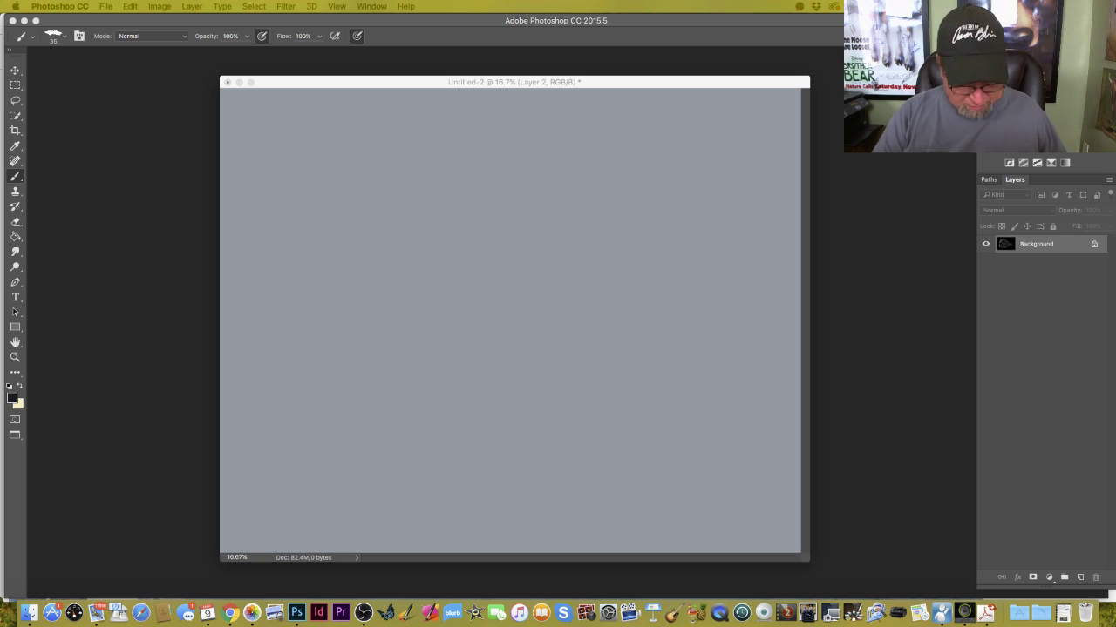
Display the blank Untitled-2 canvas in full screen mode with the menu bar.
key("f")
key("f")
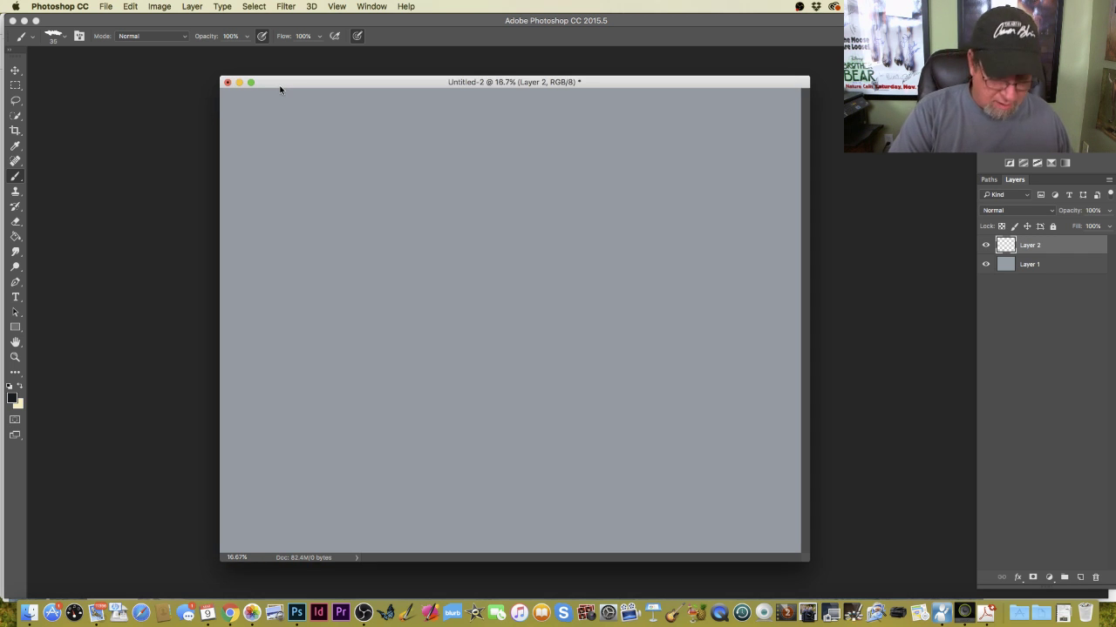
key("f")
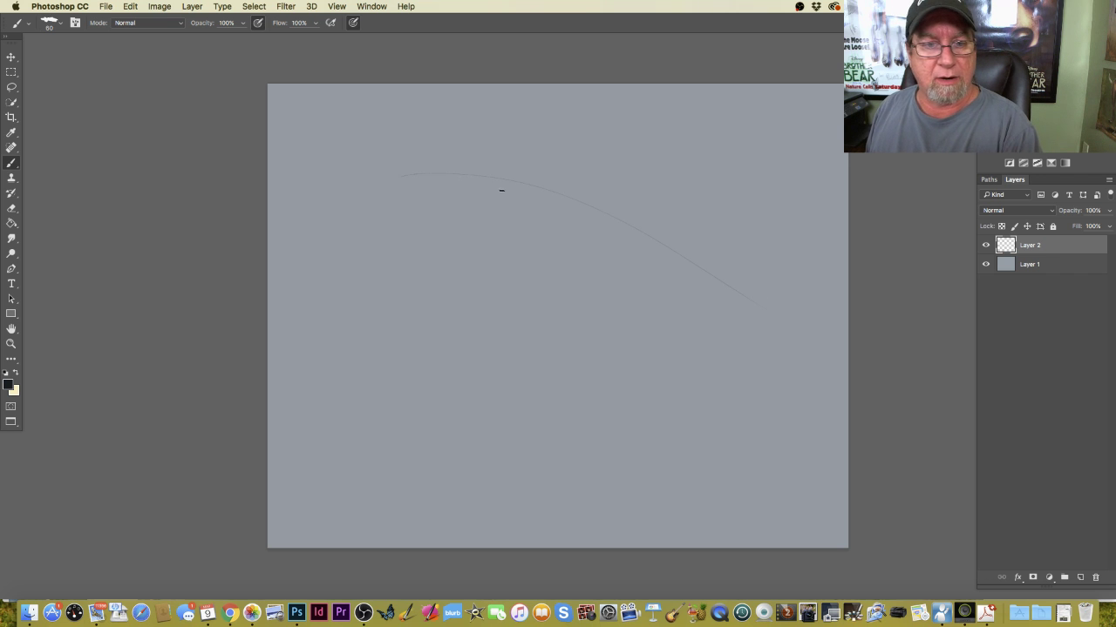
Sketch rough rule-of-thirds lines, two vertical and two horizontal, across the canvas on Layer 2.
left_click_drag(460, 97, 464, 464)
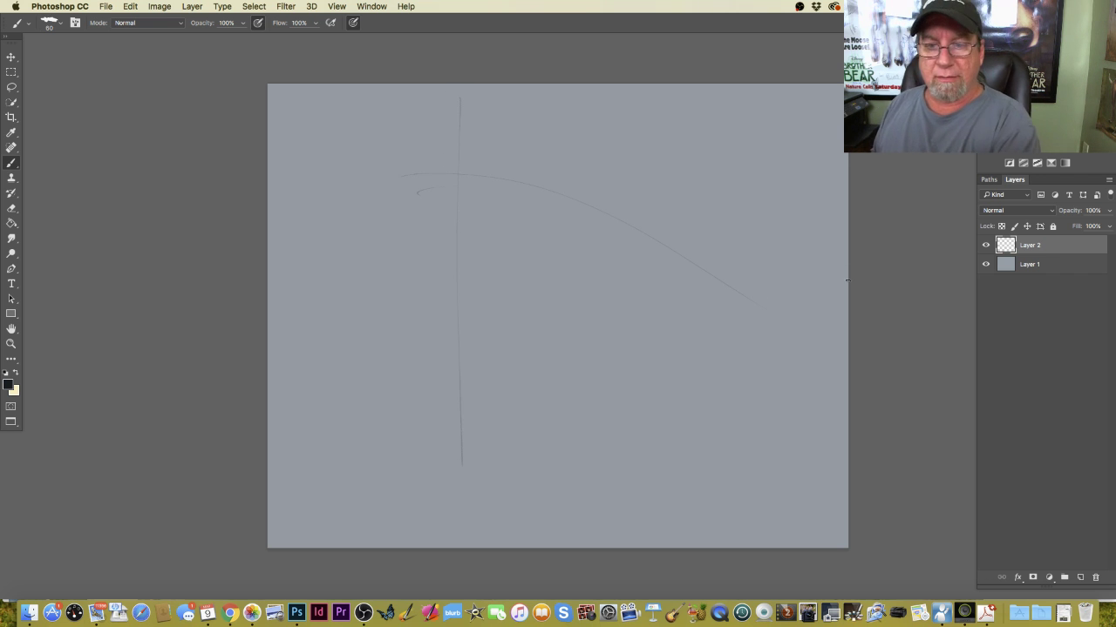
left_click_drag(672, 224, 680, 495)
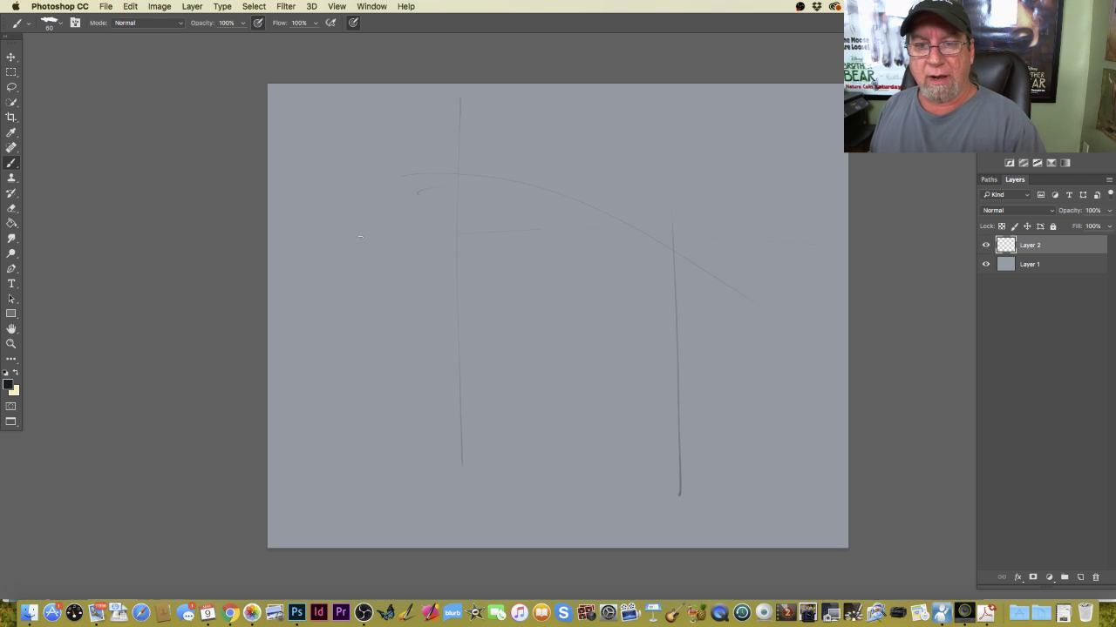
left_click_drag(330, 372, 286, 374)
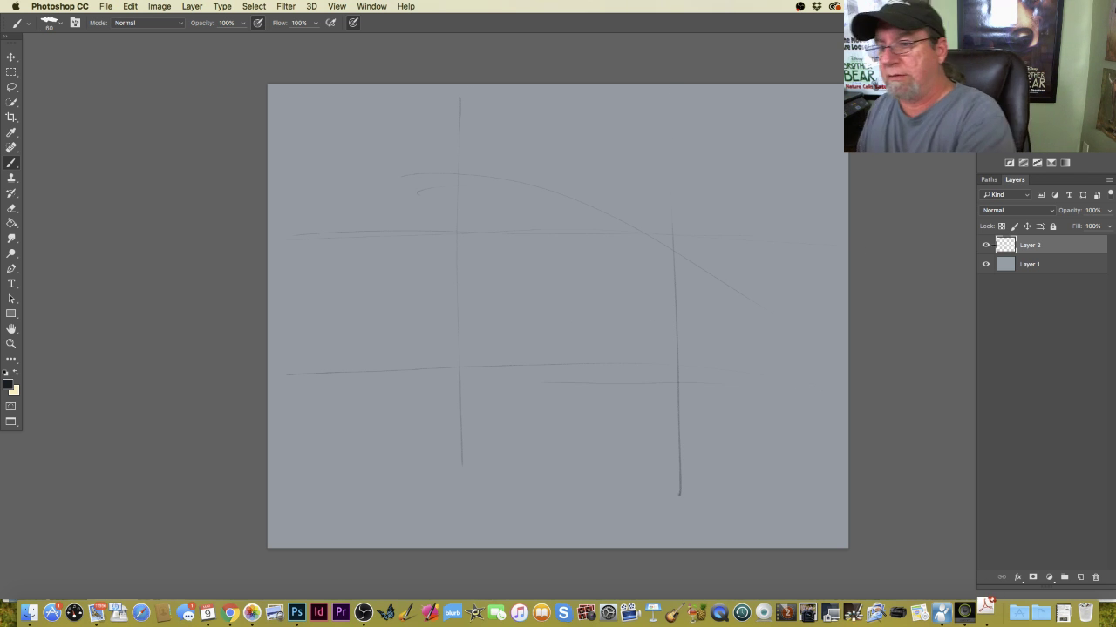
left_click(985, 245)
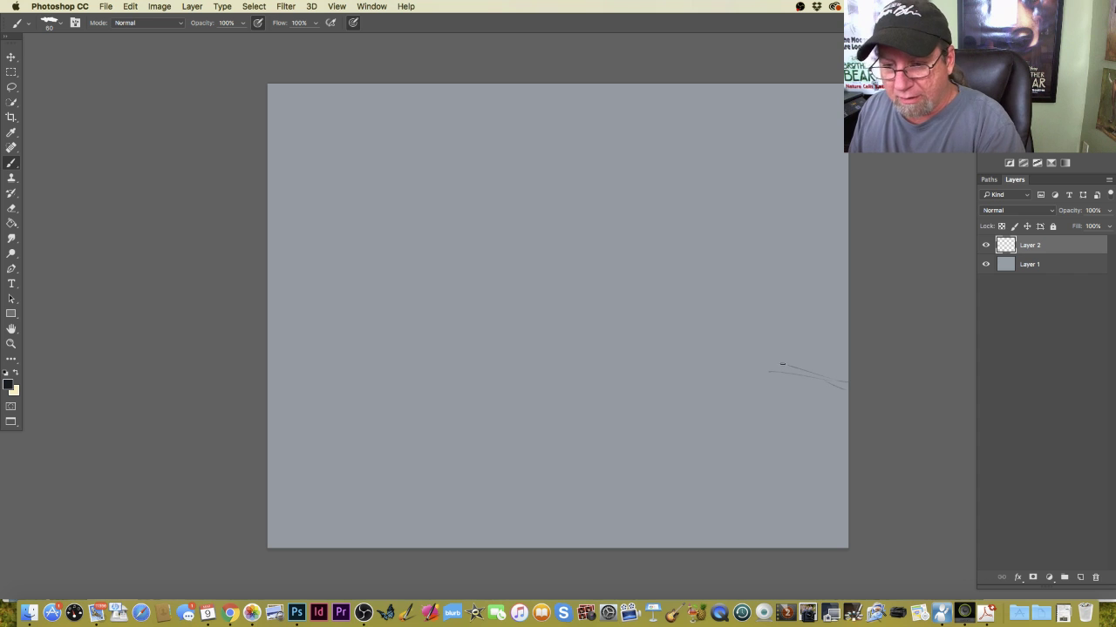
Sketch rough wave crests and swells with the Brush across the middle of the canvas on Layer 2.
mouse_move(752, 377)
left_mouse_down()
mouse_move(726, 399)
mouse_move(753, 402)
mouse_move(732, 423)
mouse_move(807, 441)
left_mouse_up()
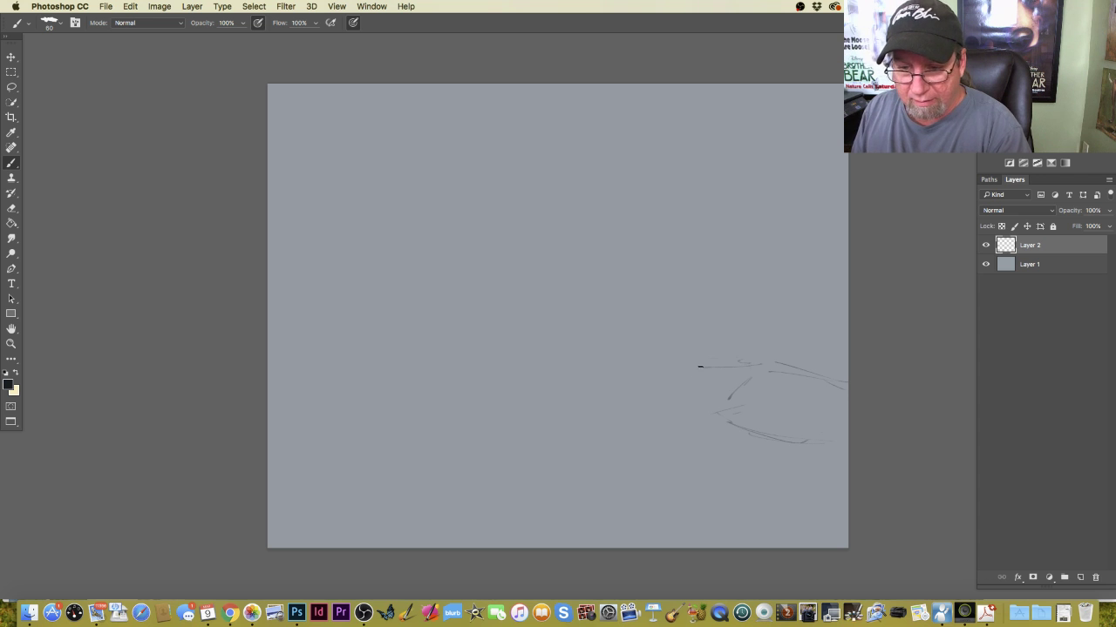
left_click_drag(592, 332, 488, 317)
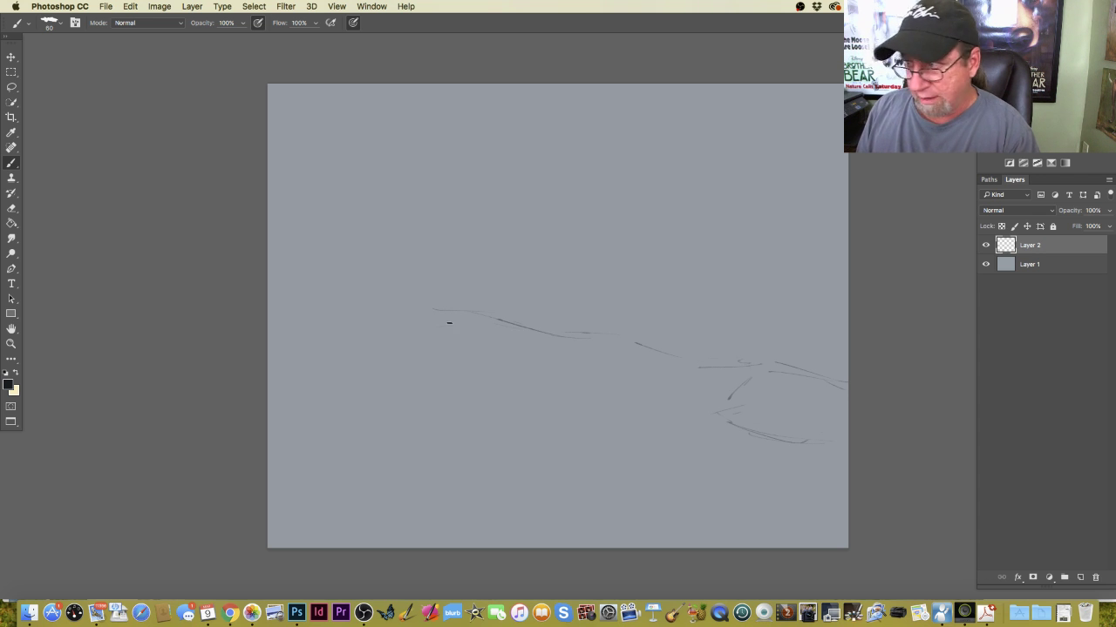
mouse_move(419, 322)
left_mouse_down()
mouse_move(377, 318)
mouse_move(332, 330)
left_mouse_up()
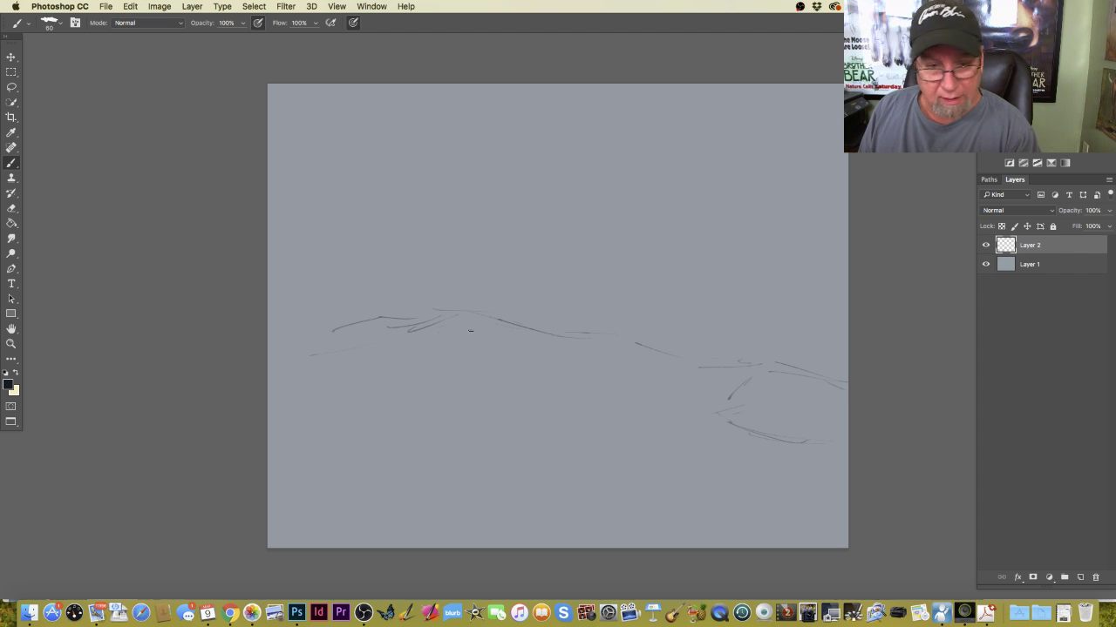
left_click_drag(459, 339, 416, 351)
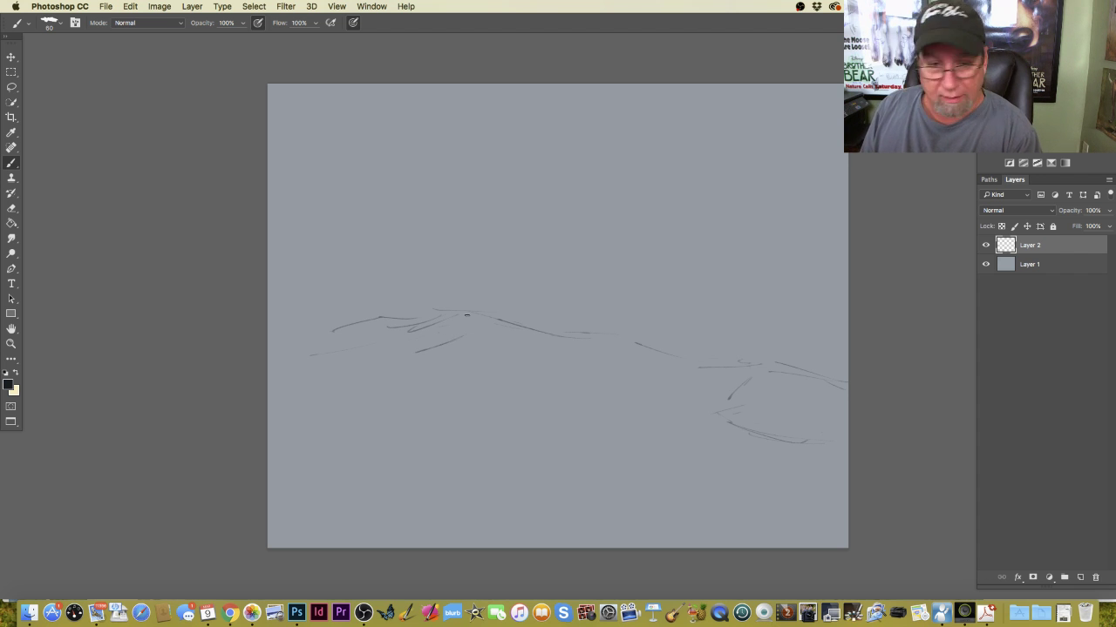
mouse_move(480, 314)
left_mouse_down()
mouse_move(428, 319)
mouse_move(372, 353)
left_mouse_up()
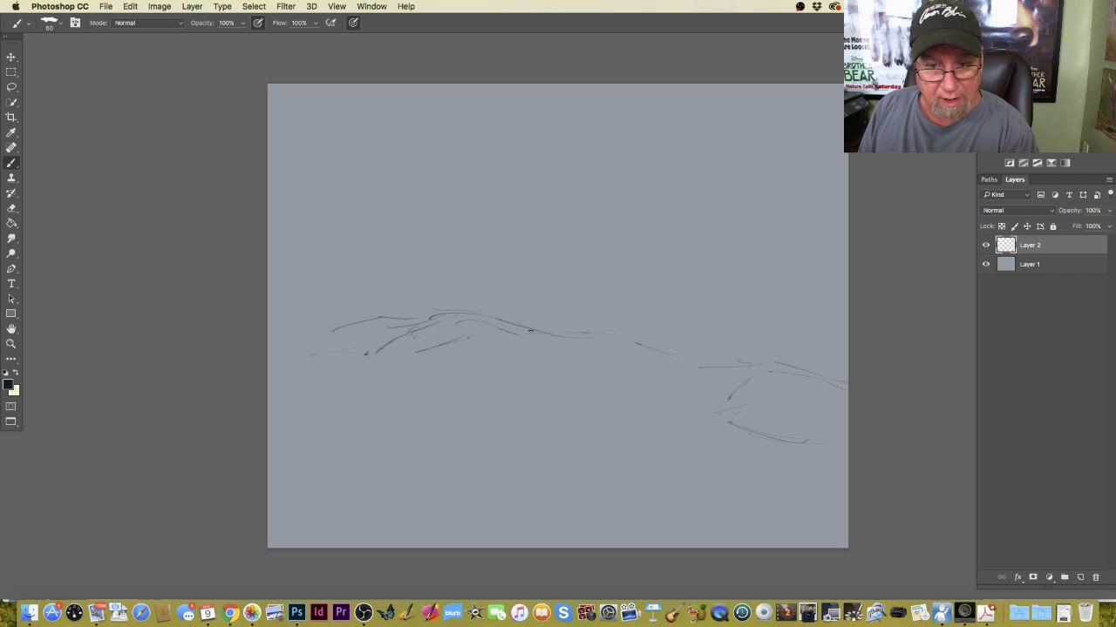
mouse_move(530, 330)
left_mouse_down()
mouse_move(642, 342)
mouse_move(605, 339)
mouse_move(654, 365)
mouse_move(615, 360)
mouse_move(616, 345)
mouse_move(547, 336)
mouse_move(519, 349)
mouse_move(568, 346)
mouse_move(513, 357)
mouse_move(592, 347)
mouse_move(505, 390)
left_mouse_up()
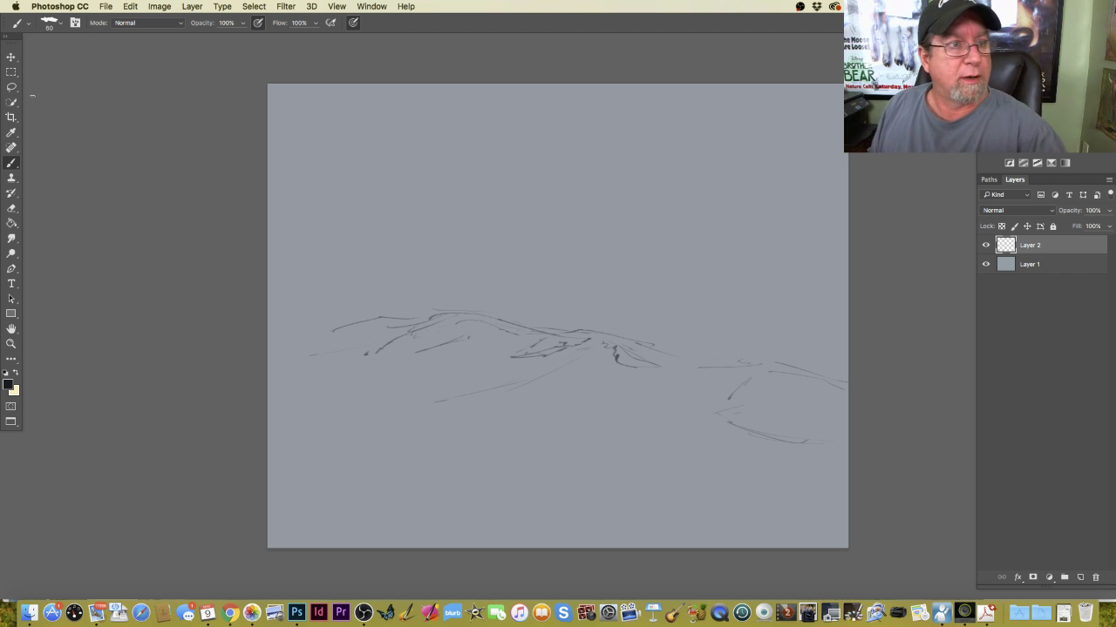
Move the wave sketch on Layer 2 straight up on the canvas and return to the Brush tool.
left_click(12, 57)
mouse_move(361, 399)
left_mouse_down()
mouse_move(363, 346)
mouse_move(365, 359)
left_mouse_up()
key("b")
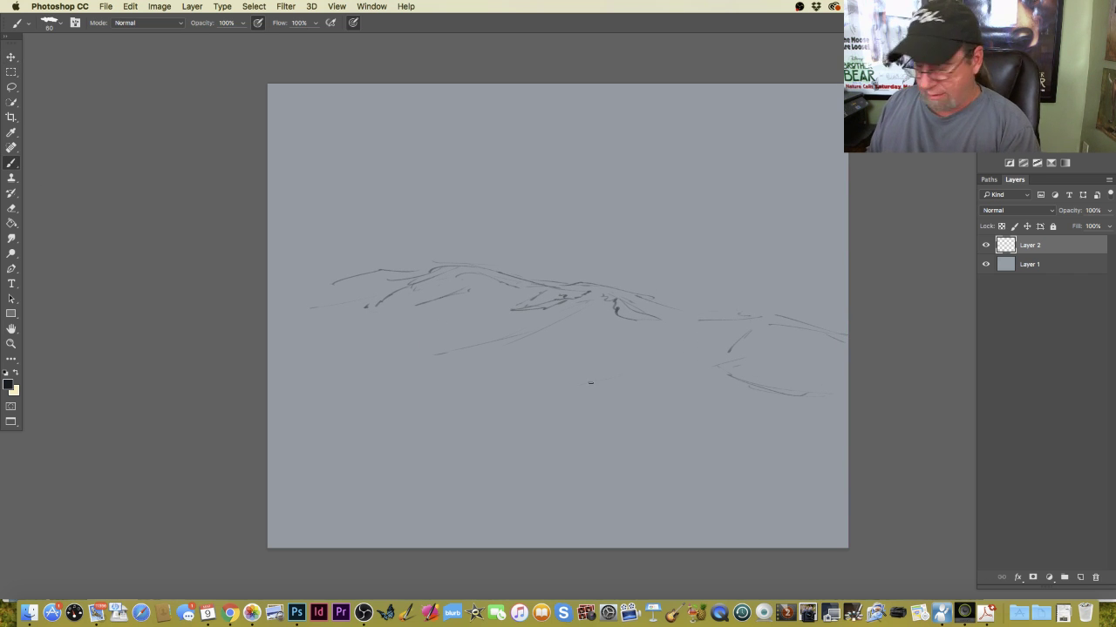
Sketch long, loose foreground swell lines below the main wave crest on Layer 2, curving up toward the wave at the canvas's right edge.
left_click_drag(481, 413, 397, 419)
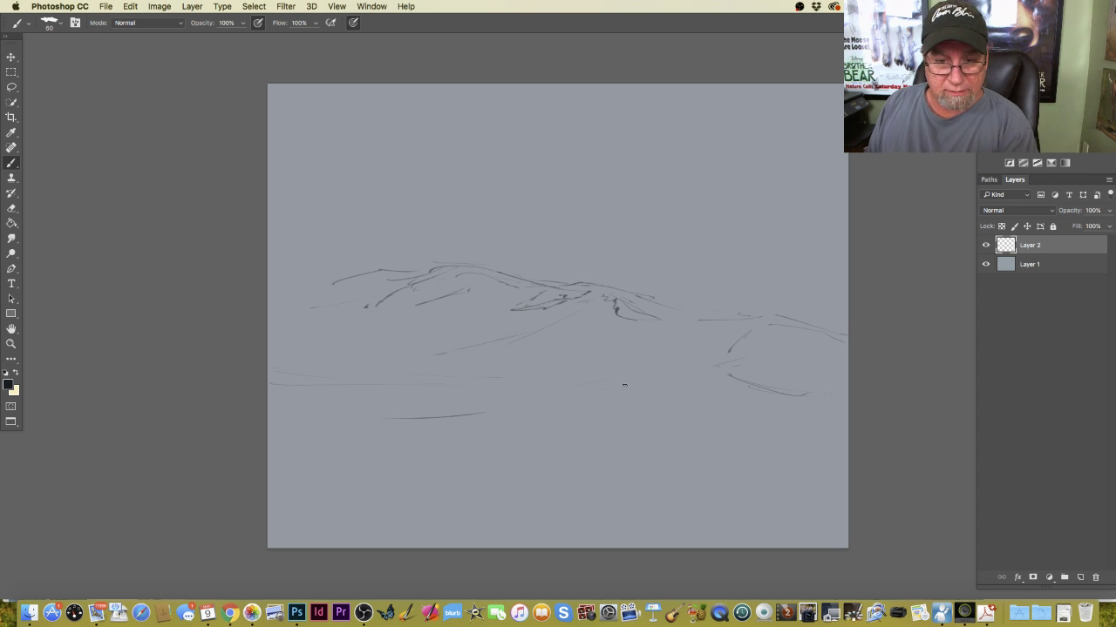
mouse_move(611, 389)
left_mouse_down()
mouse_move(333, 445)
mouse_move(492, 421)
mouse_move(608, 436)
mouse_move(403, 456)
left_mouse_up()
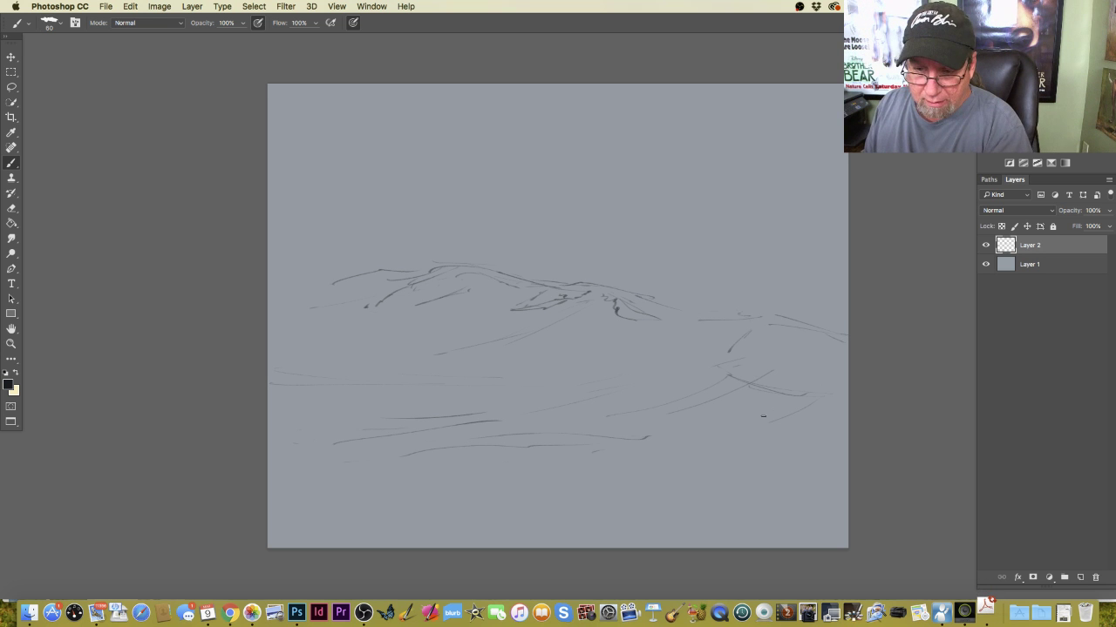
left_click_drag(823, 427, 803, 436)
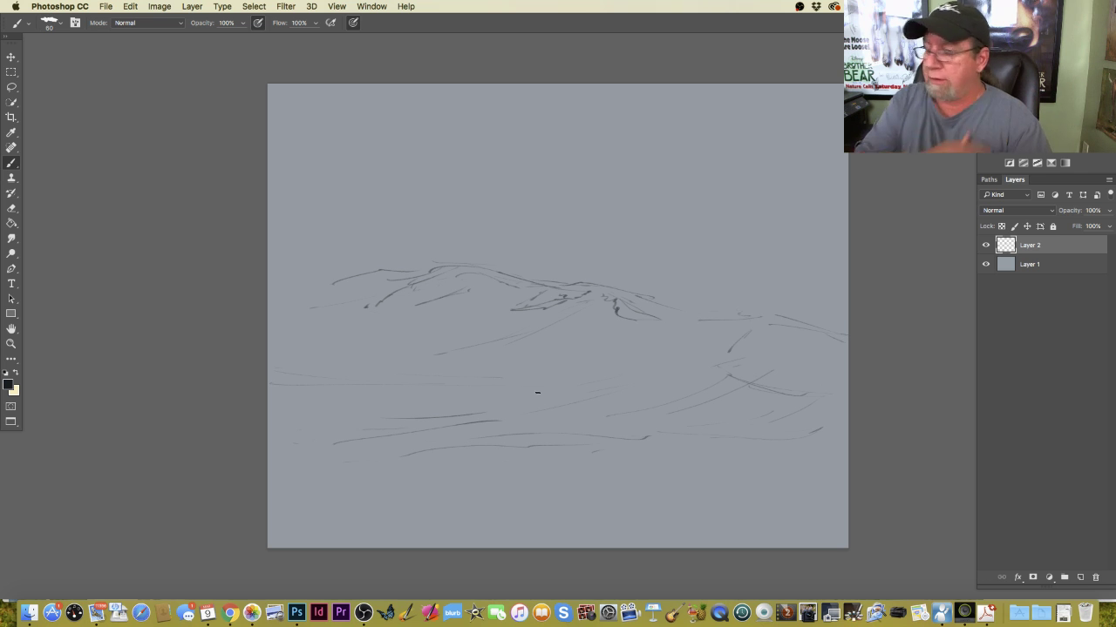
left_click_drag(666, 347, 684, 329)
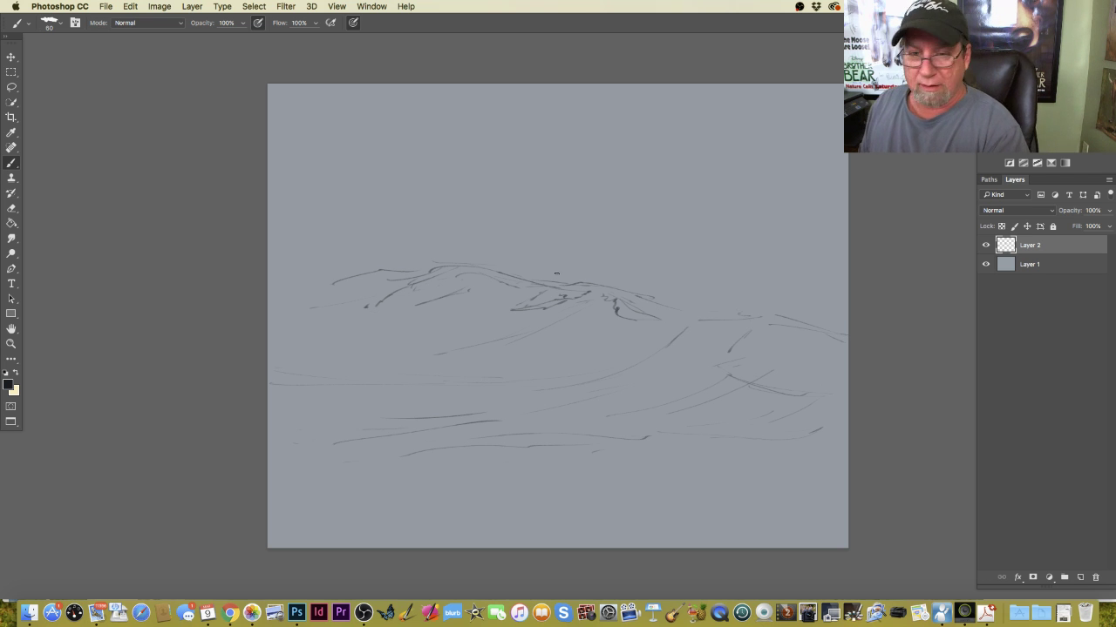
Sketch light background swells behind the main wave and a distant wave line sloping across the upper part of the canvas.
left_click_drag(589, 267, 678, 269)
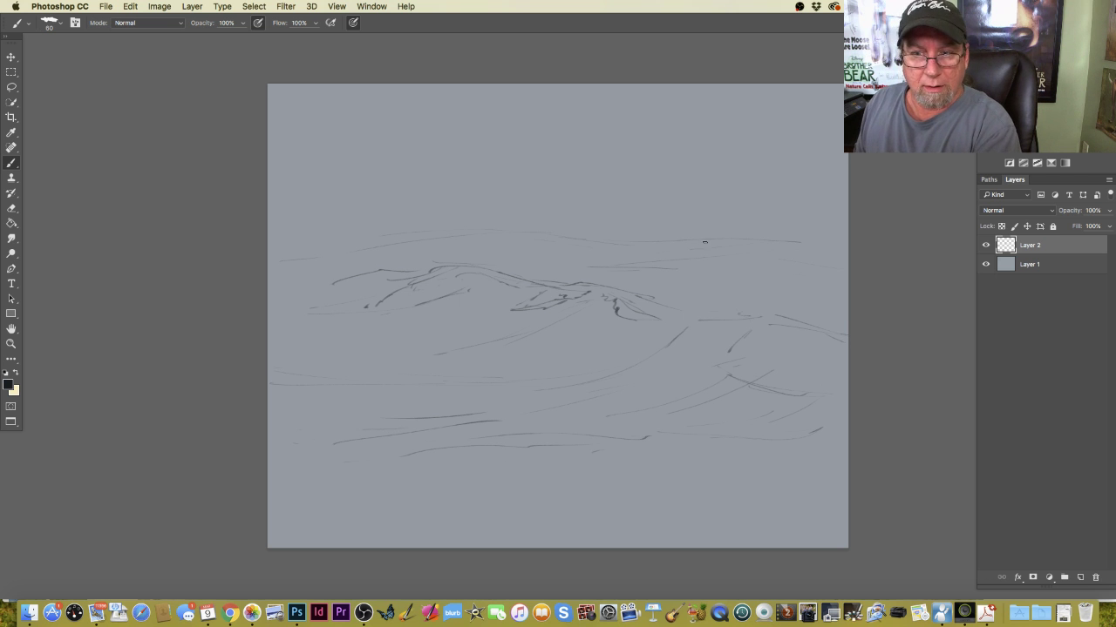
left_click_drag(818, 178, 616, 154)
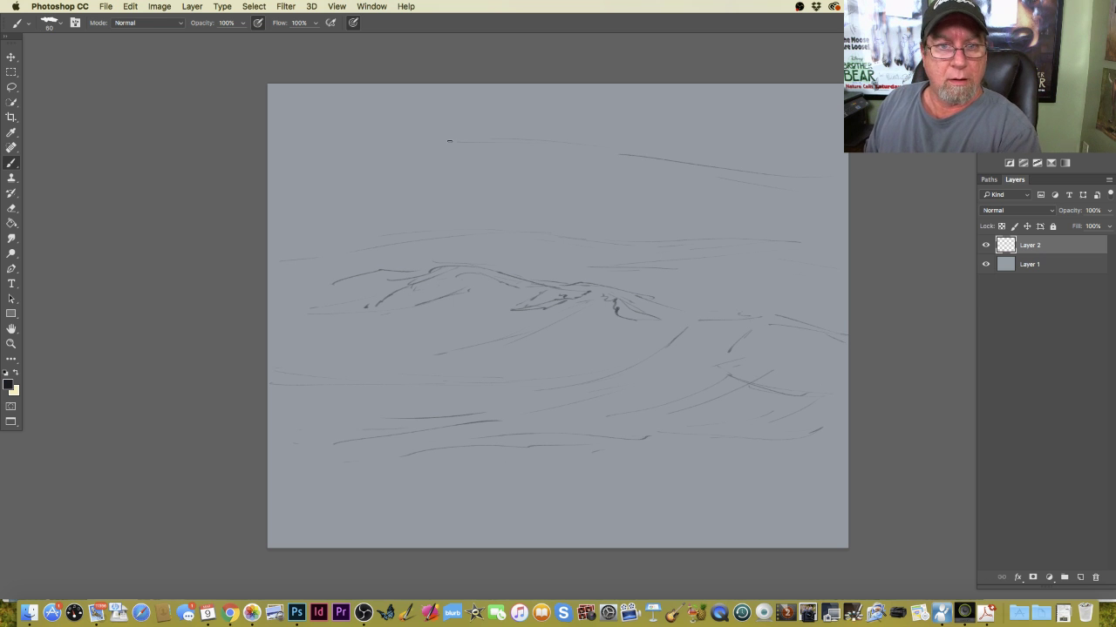
left_click_drag(402, 139, 325, 129)
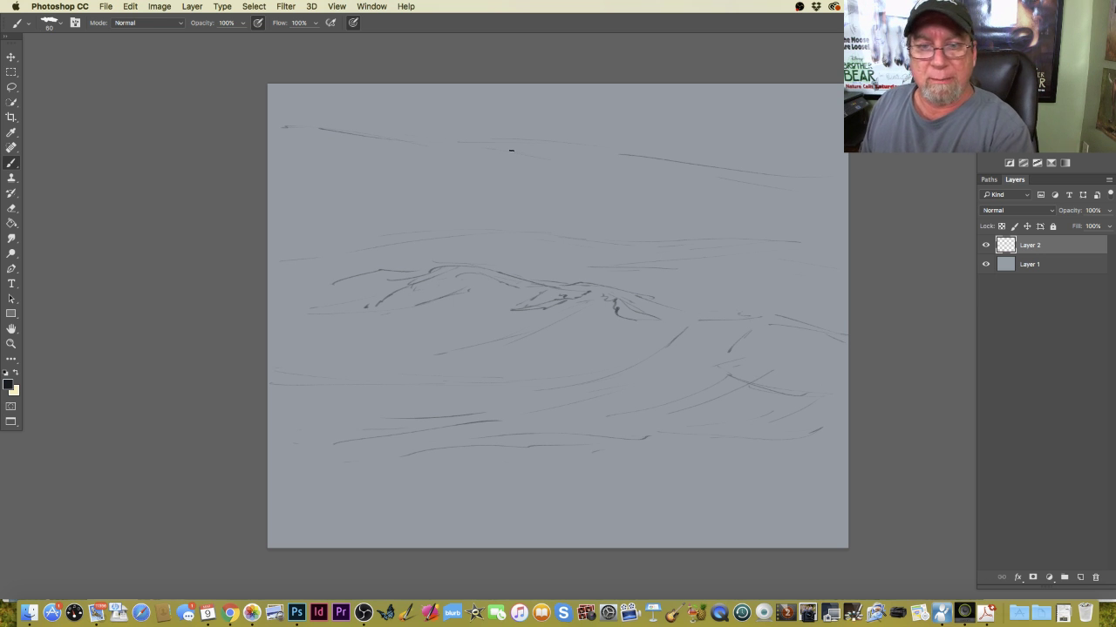
left_click_drag(511, 150, 572, 160)
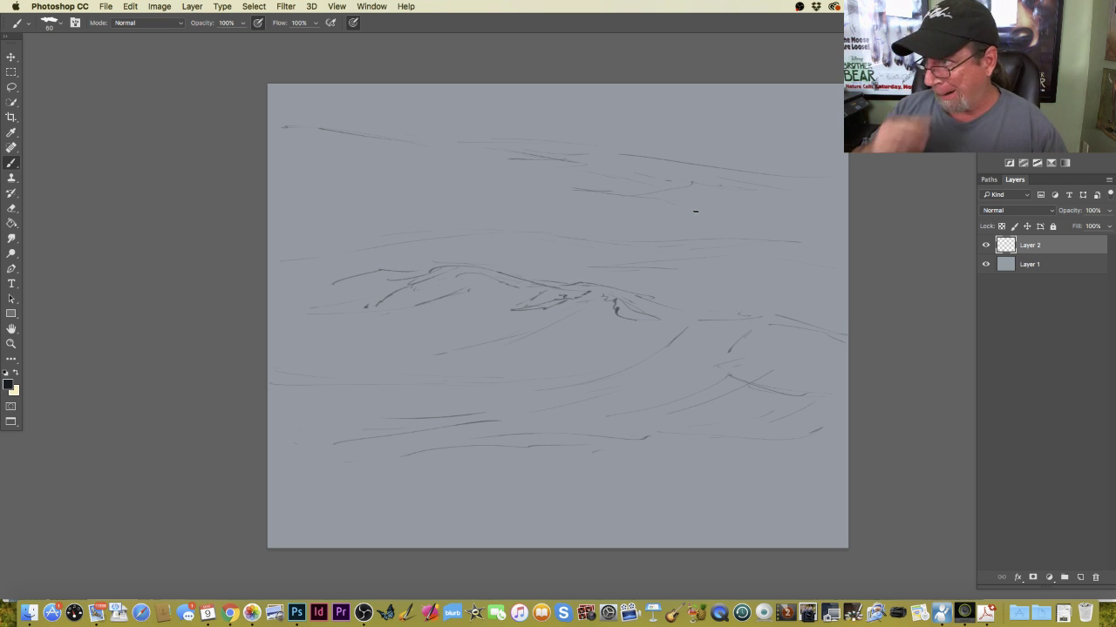
Shift the wave sketch on Layer 2 slightly, scale it proportionally to 90.18% with Free Transform, and return to the Brush tool.
key("v")
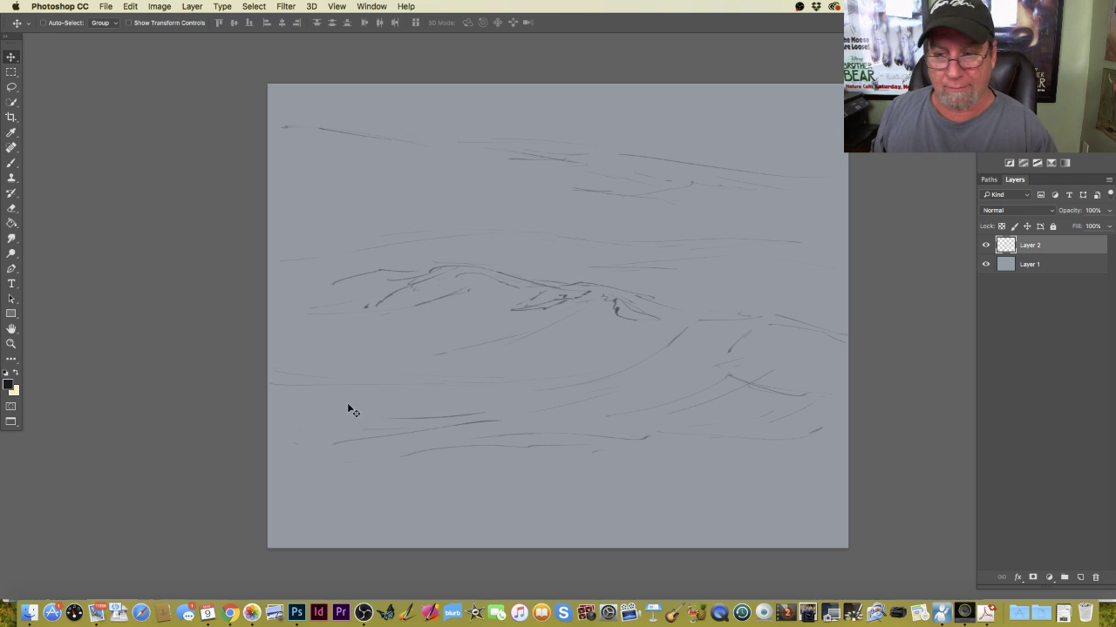
mouse_move(349, 406)
left_mouse_down()
mouse_move(365, 406)
mouse_move(360, 414)
left_mouse_up()
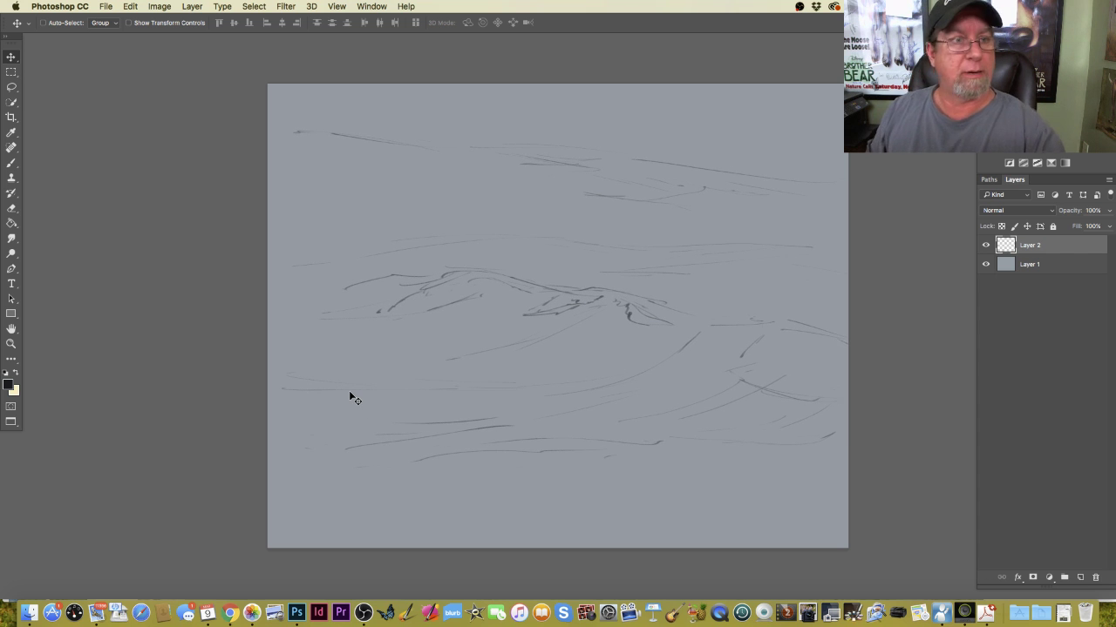
left_click(130, 6)
left_click(150, 243)
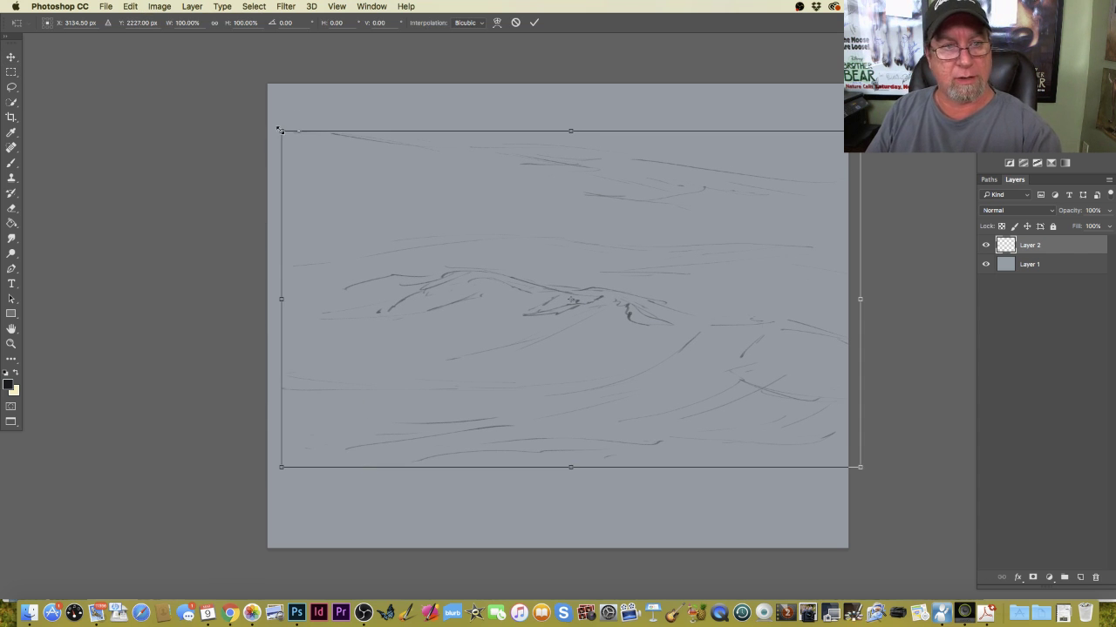
left_click_drag(280, 131, 339, 222)
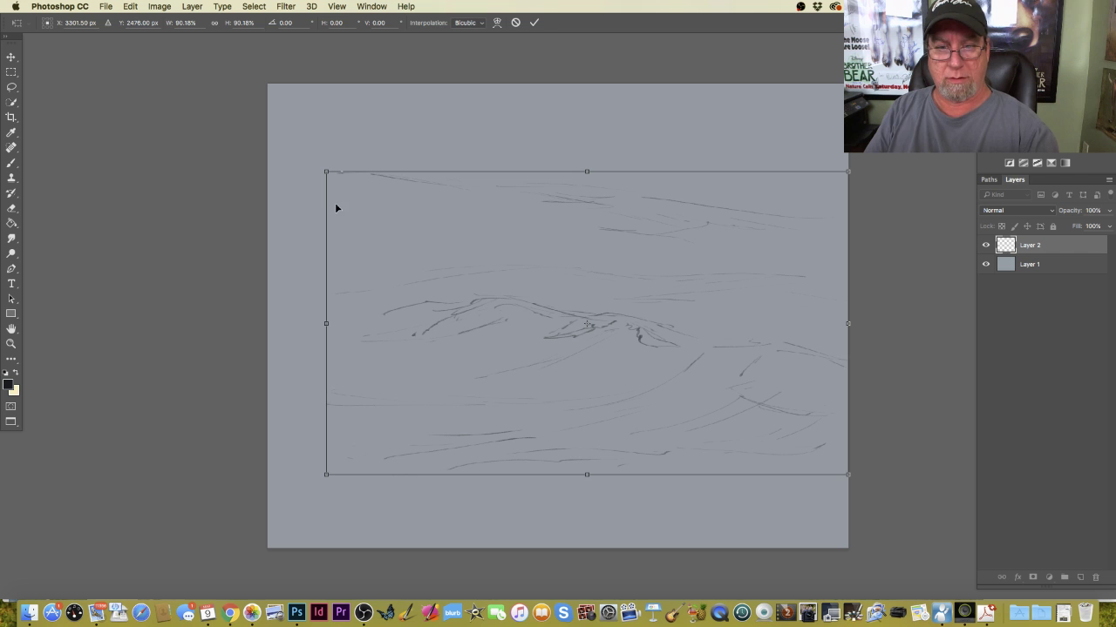
key("Return")
left_click(12, 163)
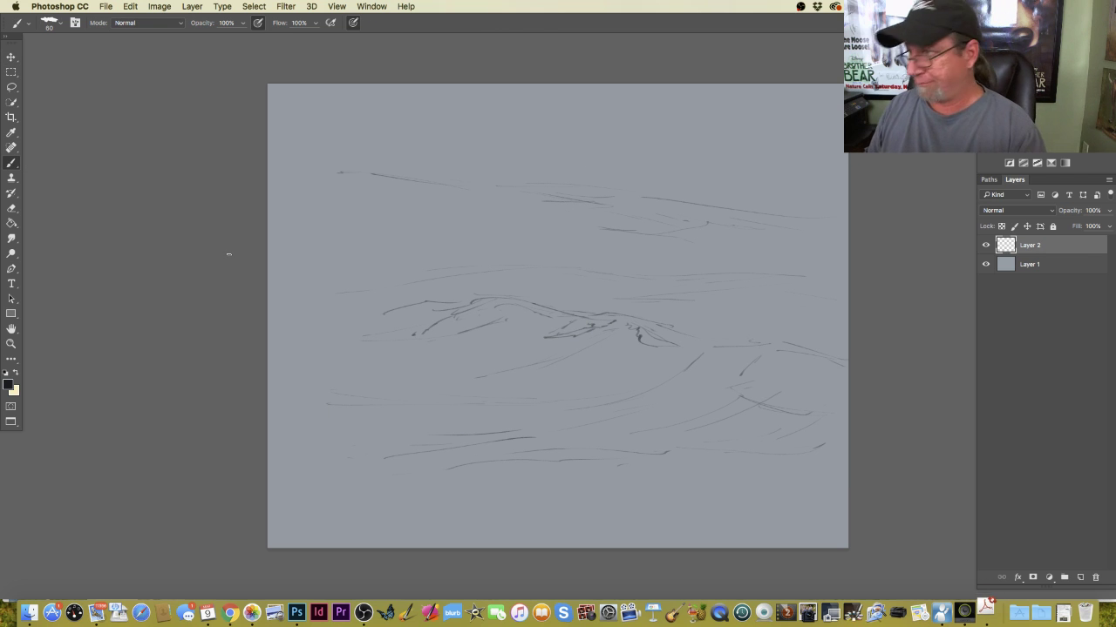
Extend the main crest and background swells to the canvas's left edge and add contour strokes to the distant waves.
left_click_drag(427, 300, 344, 317)
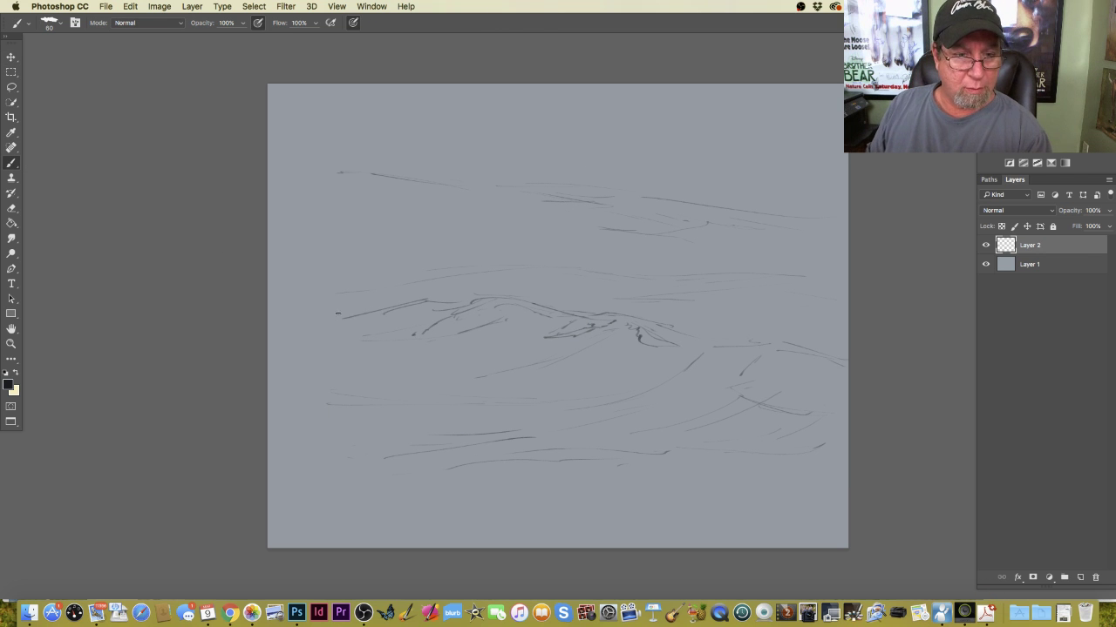
mouse_move(246, 306)
left_mouse_down()
mouse_move(375, 283)
mouse_move(532, 281)
left_mouse_up()
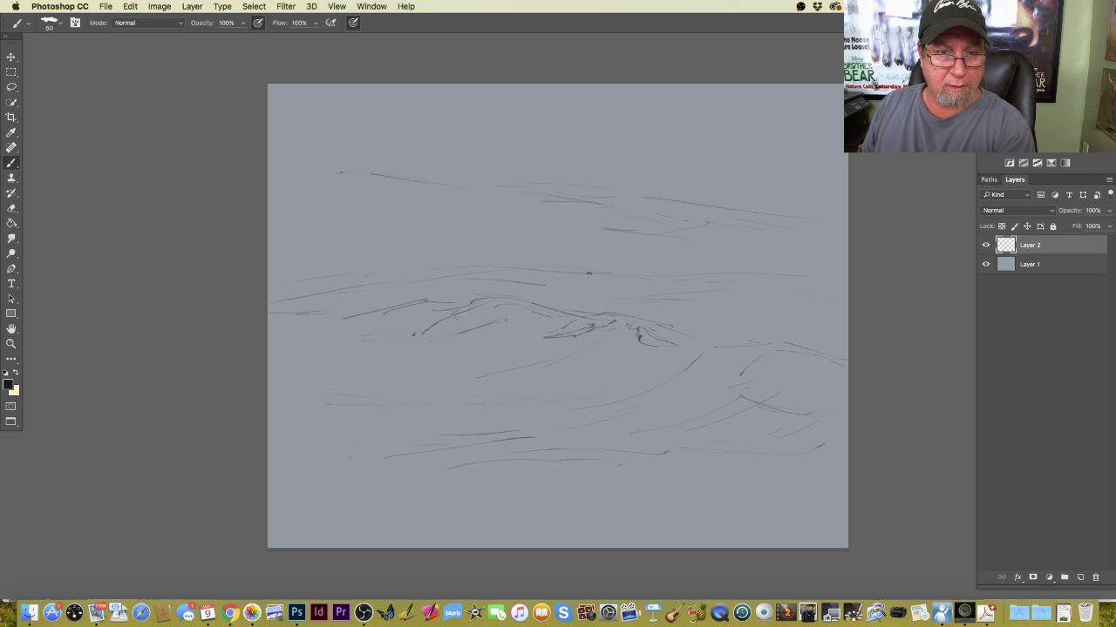
left_click_drag(376, 219, 446, 199)
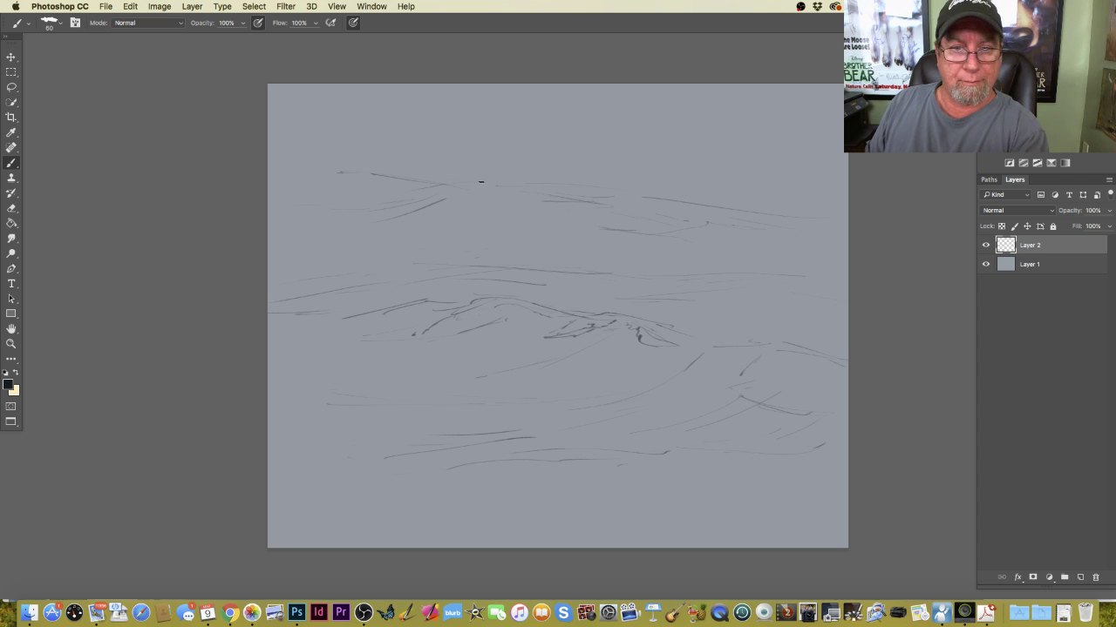
left_click_drag(495, 219, 521, 214)
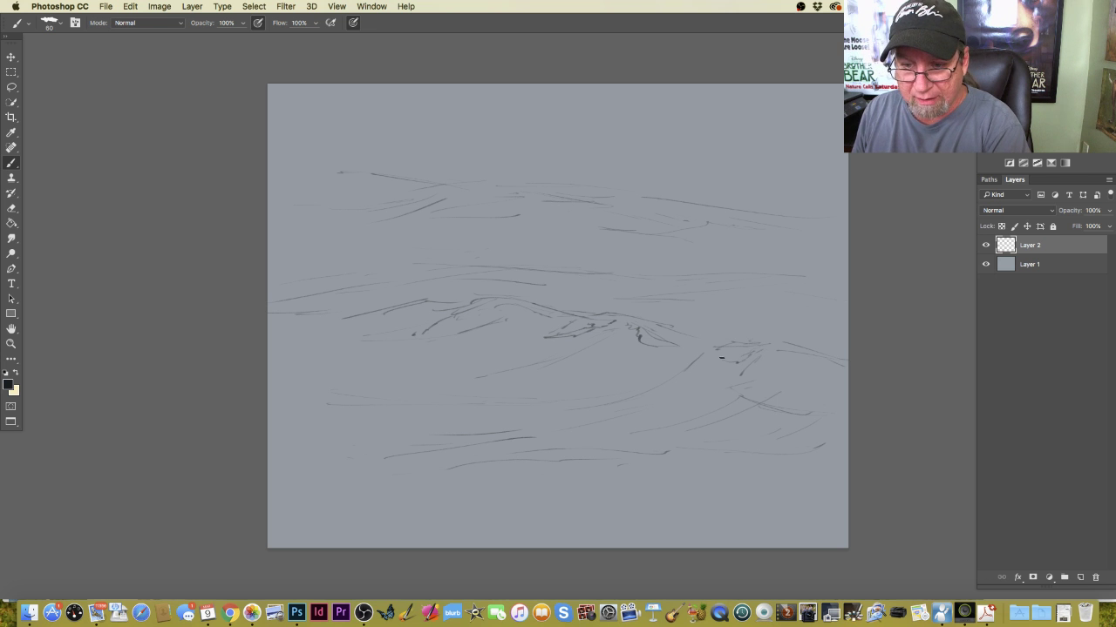
Define the curling crest, front edge and base line of the wave at the canvas's right edge.
mouse_move(709, 355)
left_mouse_down()
mouse_move(789, 342)
mouse_move(849, 363)
left_mouse_up()
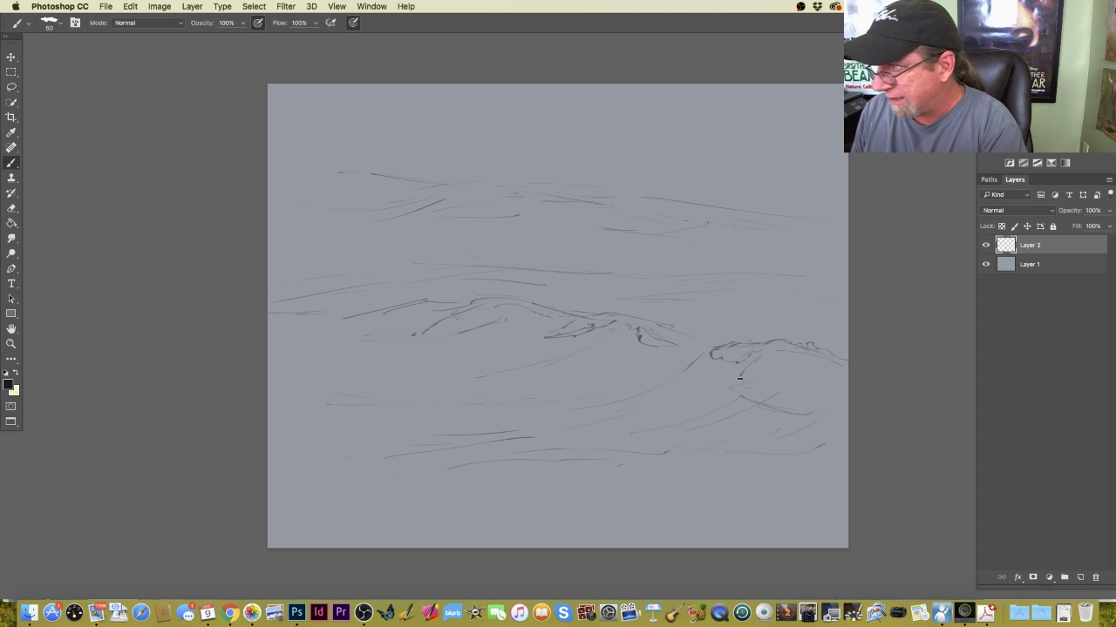
left_click_drag(737, 378, 728, 383)
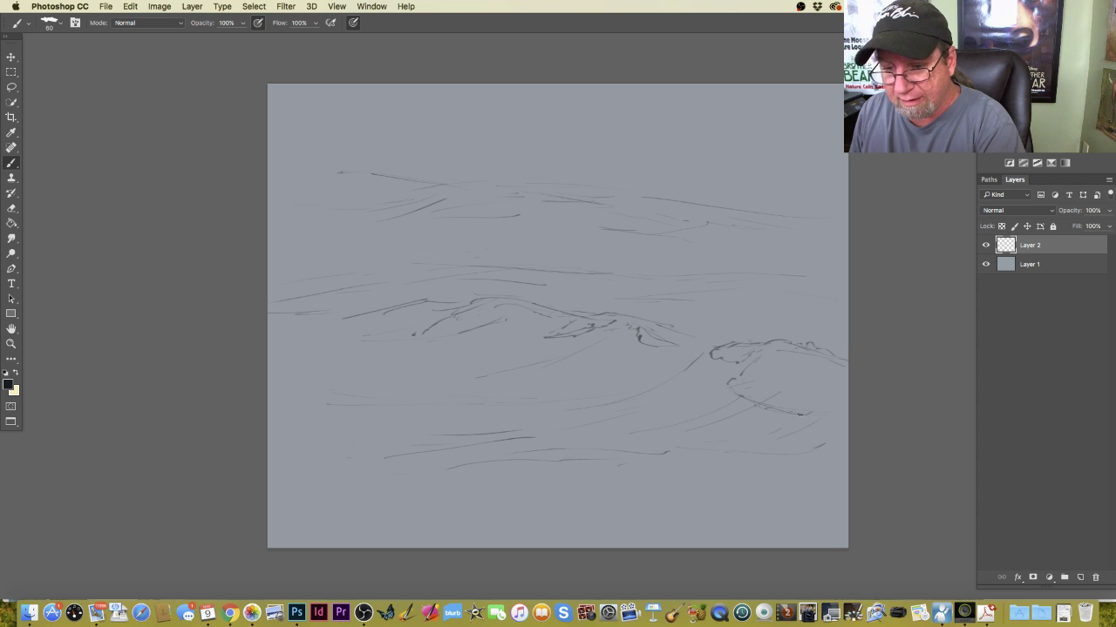
left_click_drag(798, 415, 828, 428)
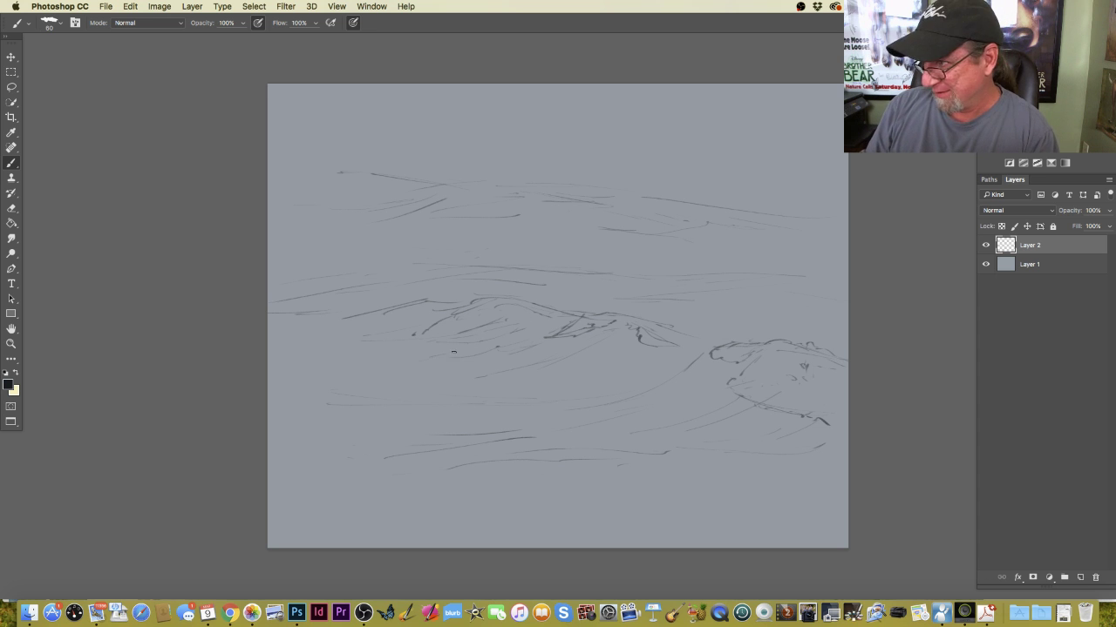
Sketch ripple contours on the central wave's face and darken the line joining its crest to the wave on the right.
left_click_drag(401, 367, 281, 386)
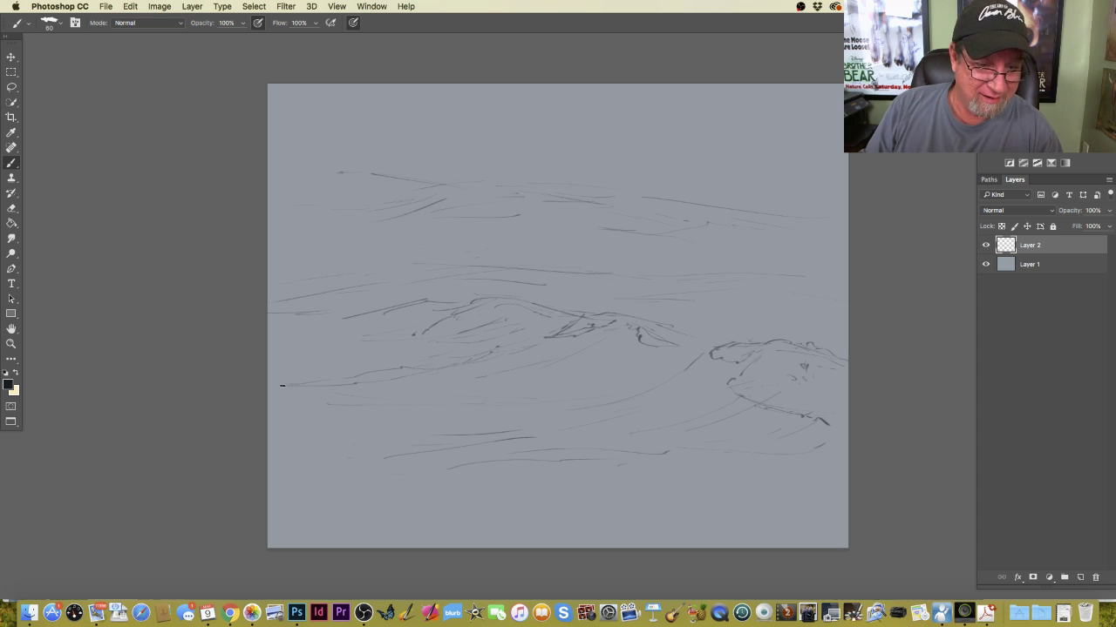
left_click_drag(493, 368, 464, 374)
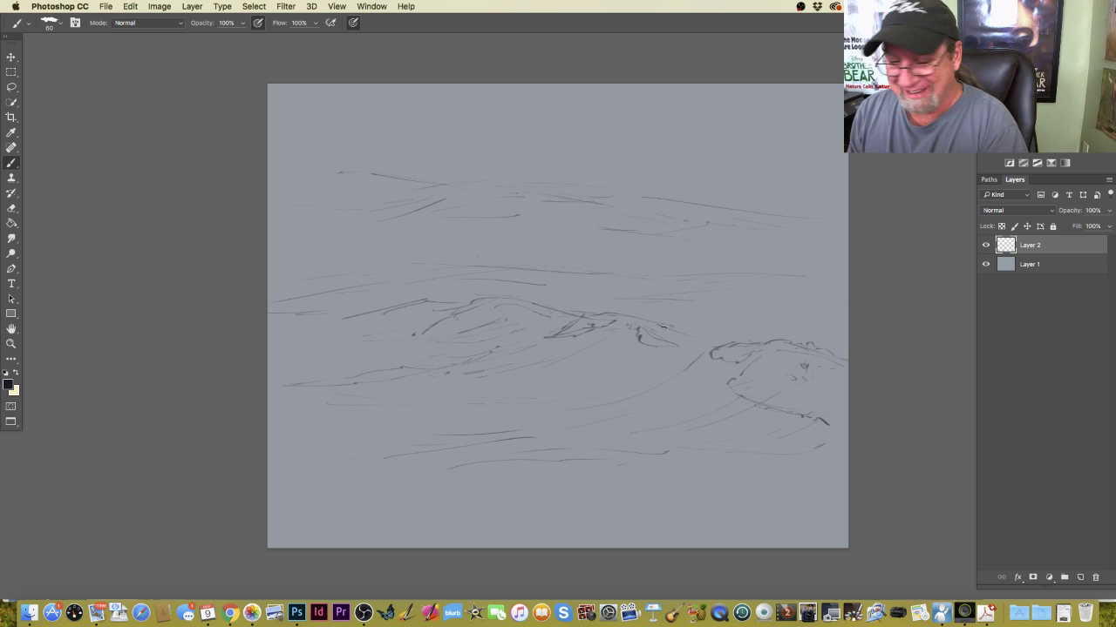
left_click_drag(674, 338, 747, 342)
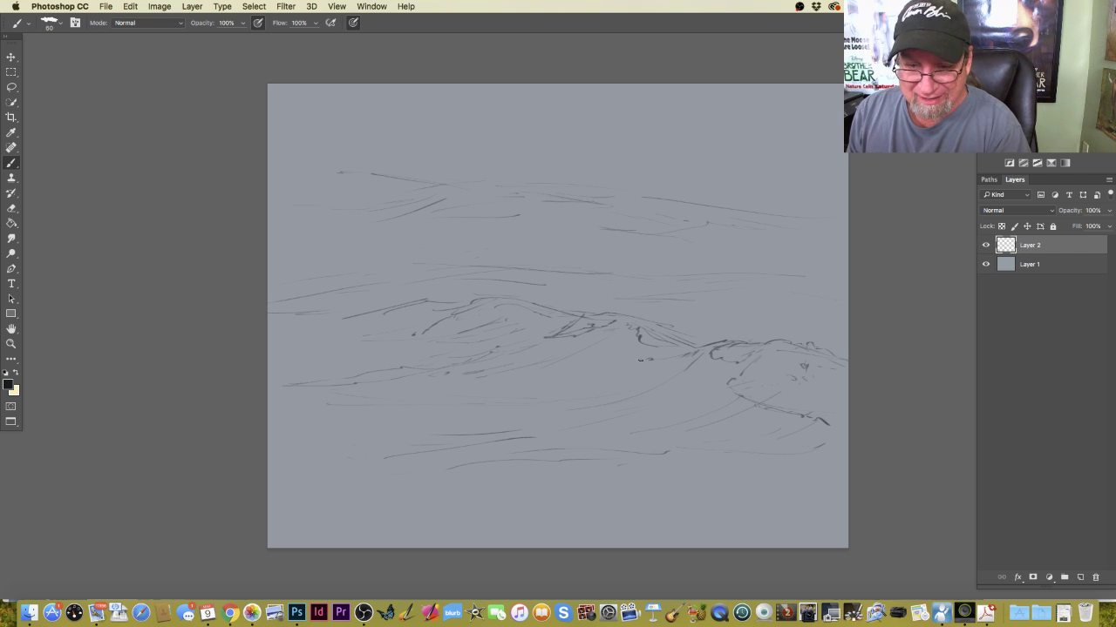
left_click_drag(589, 380, 694, 347)
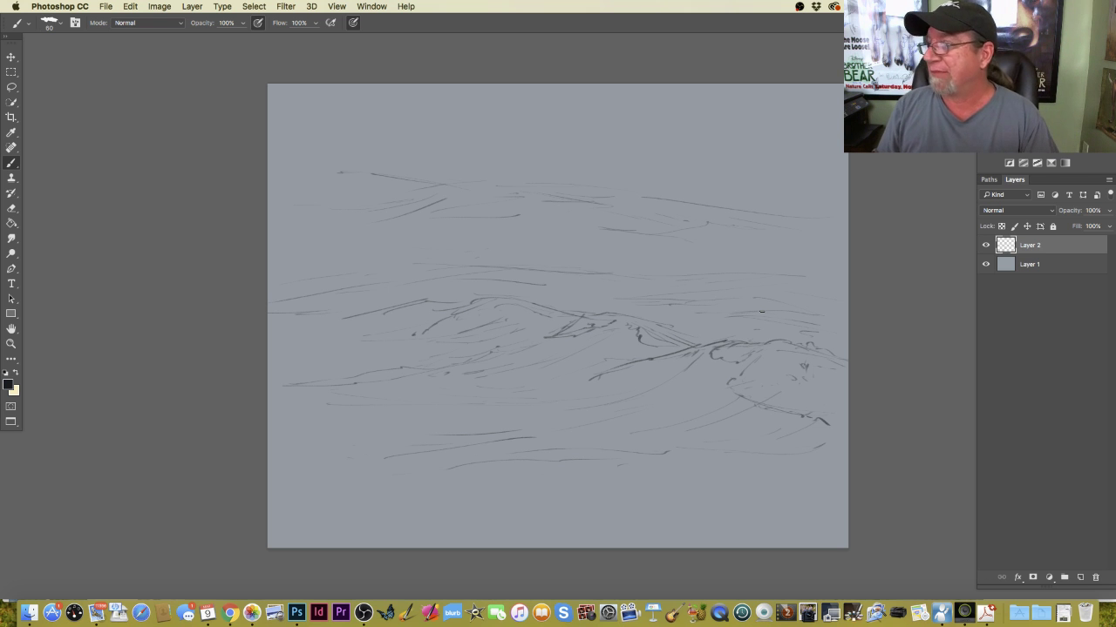
Sketch a long swell line near the canvas's lower edge, move the Layer 2 sketch slightly down, and return to the Brush tool.
left_click_drag(338, 511, 592, 520)
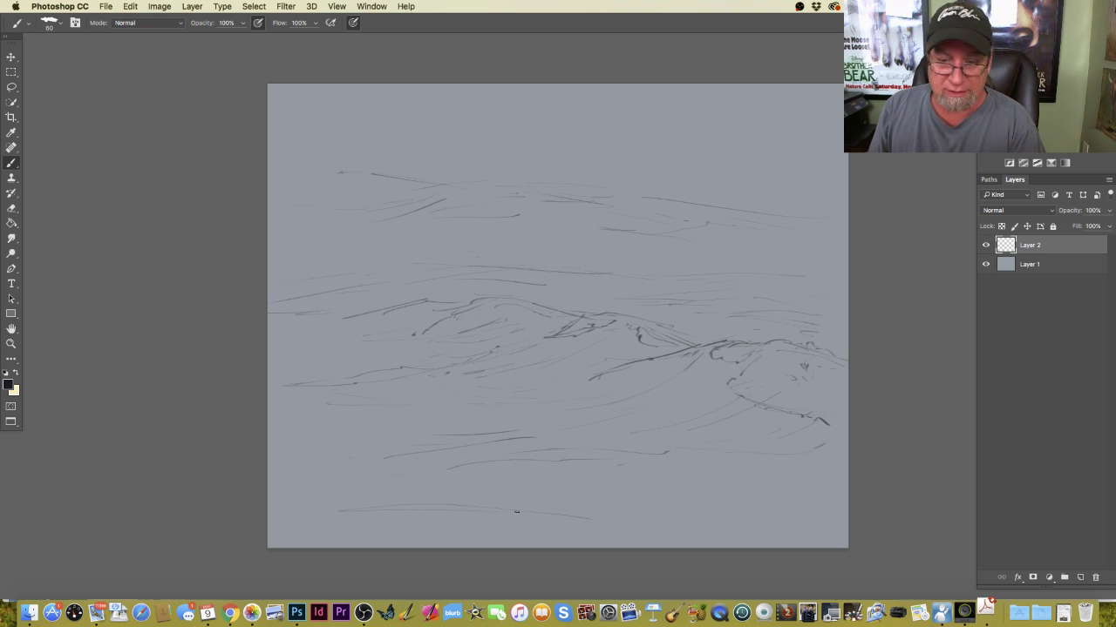
left_click(11, 57)
left_click_drag(322, 462, 323, 469)
left_click(10, 163)
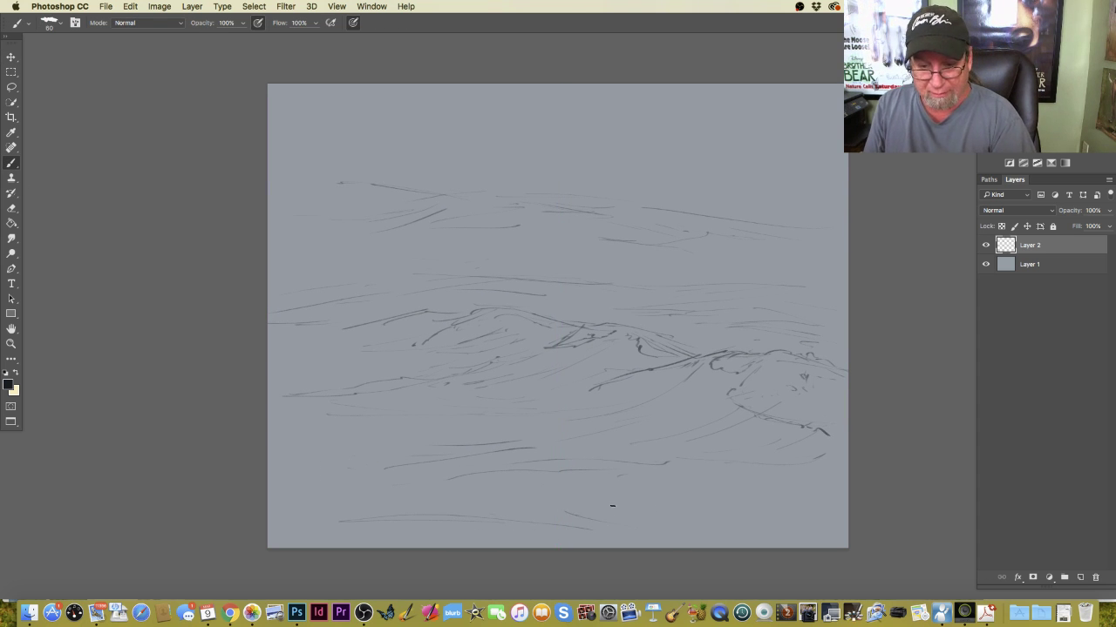
Add ripple strokes along the lower foreground and left side of the waves on Layer 2, and lighten the distant swell lines.
mouse_move(612, 506)
left_mouse_down()
mouse_move(747, 523)
mouse_move(847, 513)
left_mouse_up()
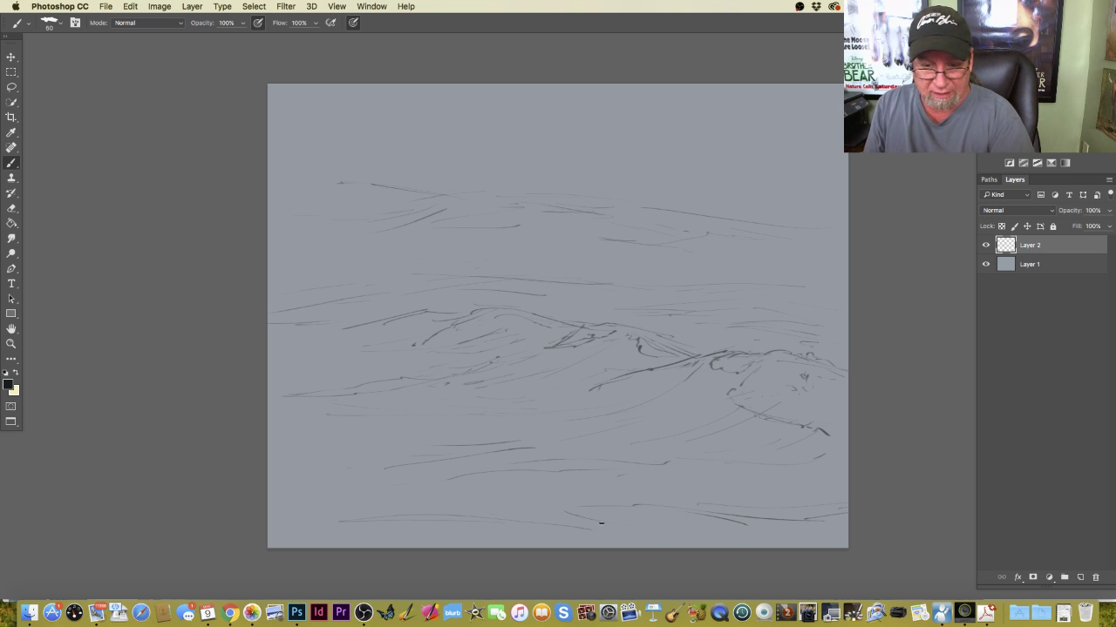
left_click_drag(392, 499, 291, 497)
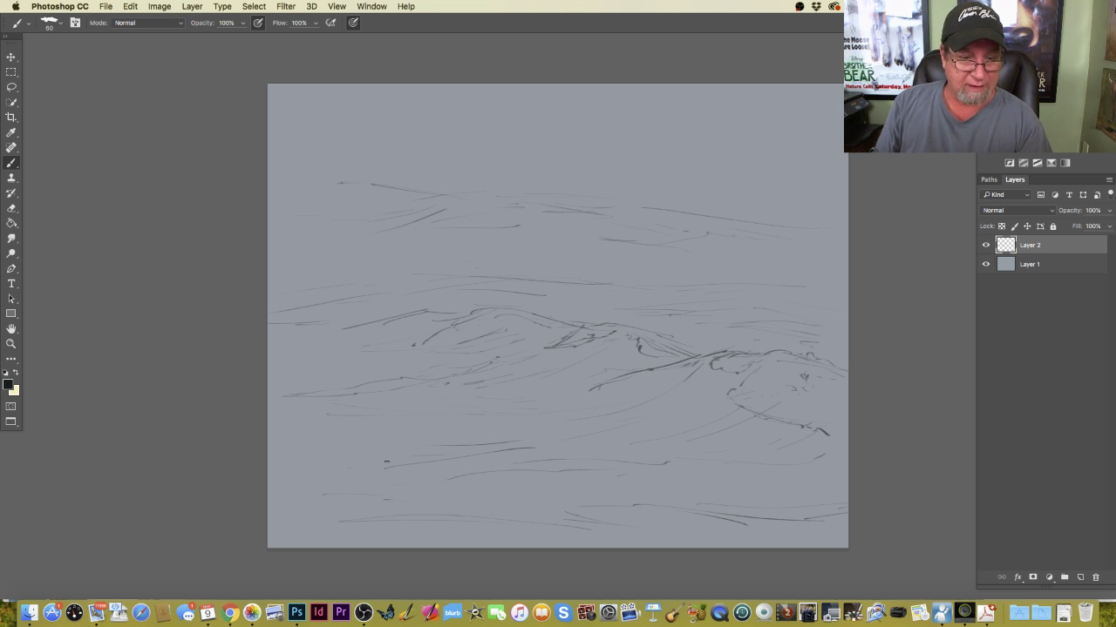
left_click_drag(375, 434, 283, 416)
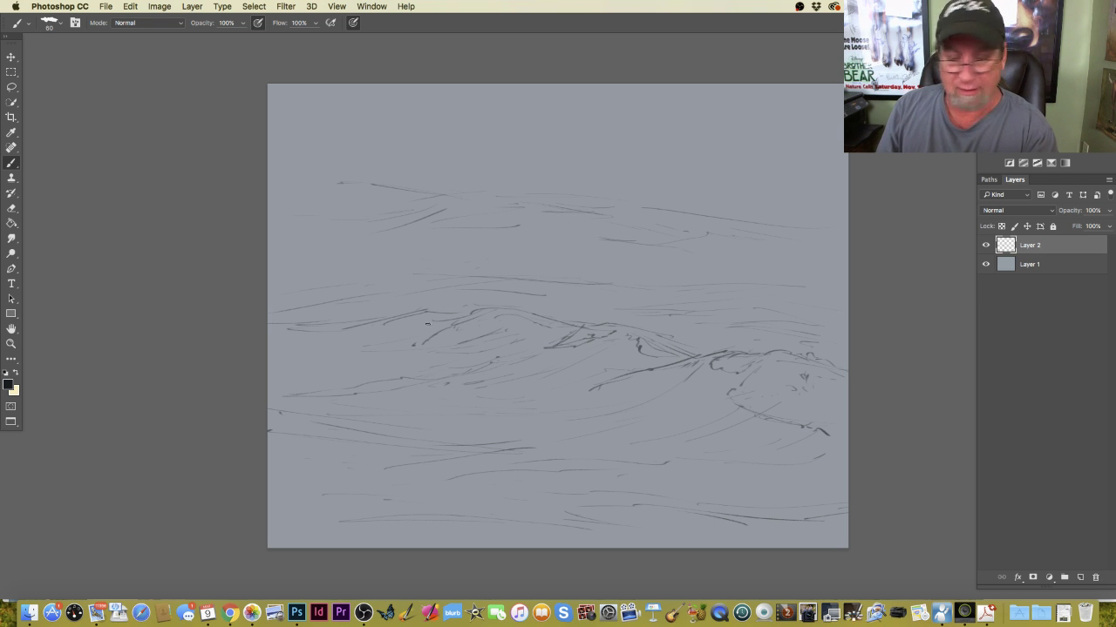
mouse_move(367, 350)
left_mouse_down()
mouse_move(324, 351)
mouse_move(406, 349)
left_mouse_up()
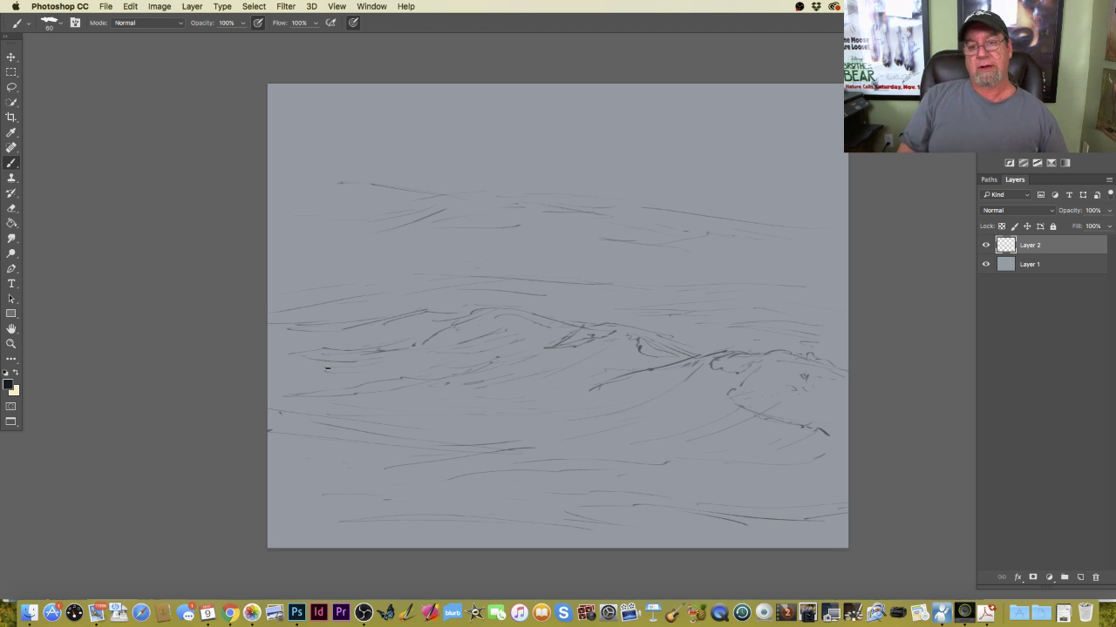
left_click_drag(290, 299, 321, 299)
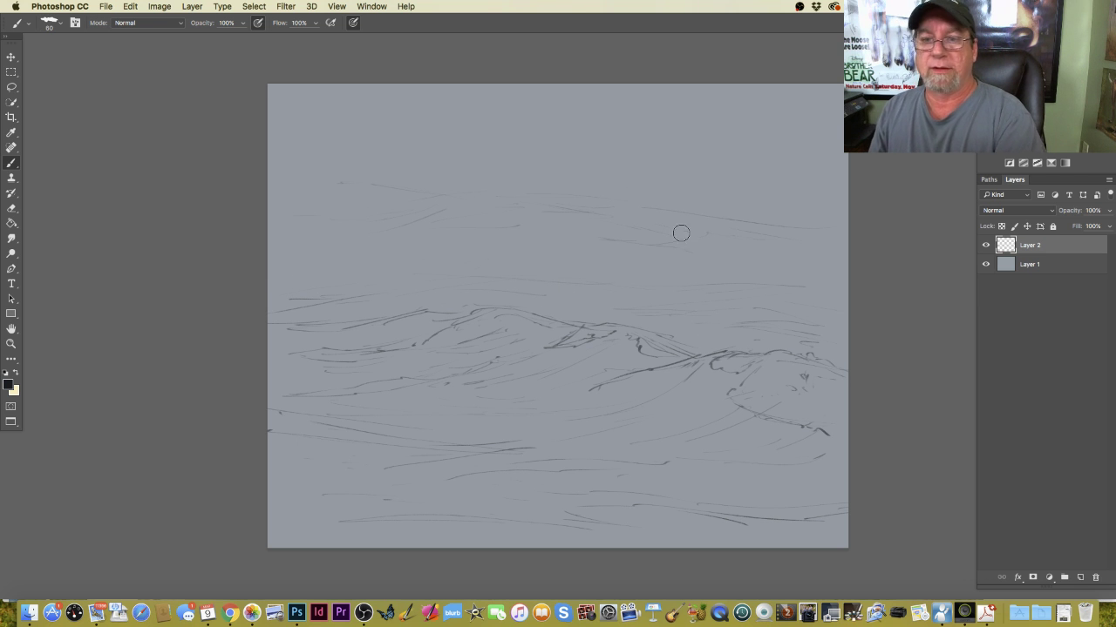
Create a new layer above Layer 2 and sketch the creature's arched back rising over the waves and descending toward the right-hand wave.
left_click(1079, 576)
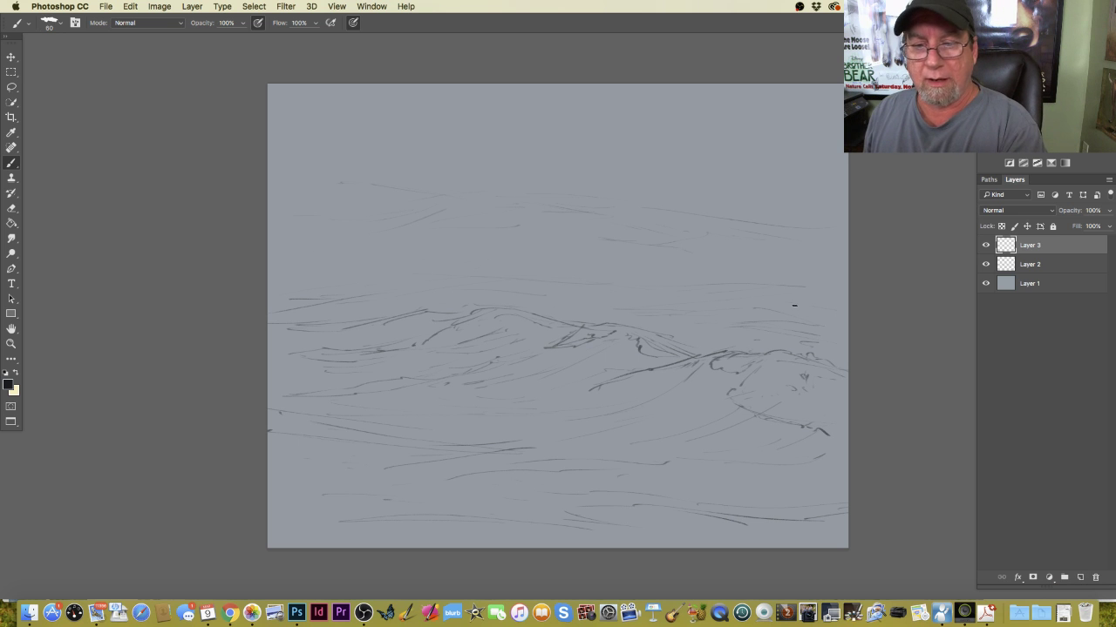
left_click_drag(781, 311, 592, 188)
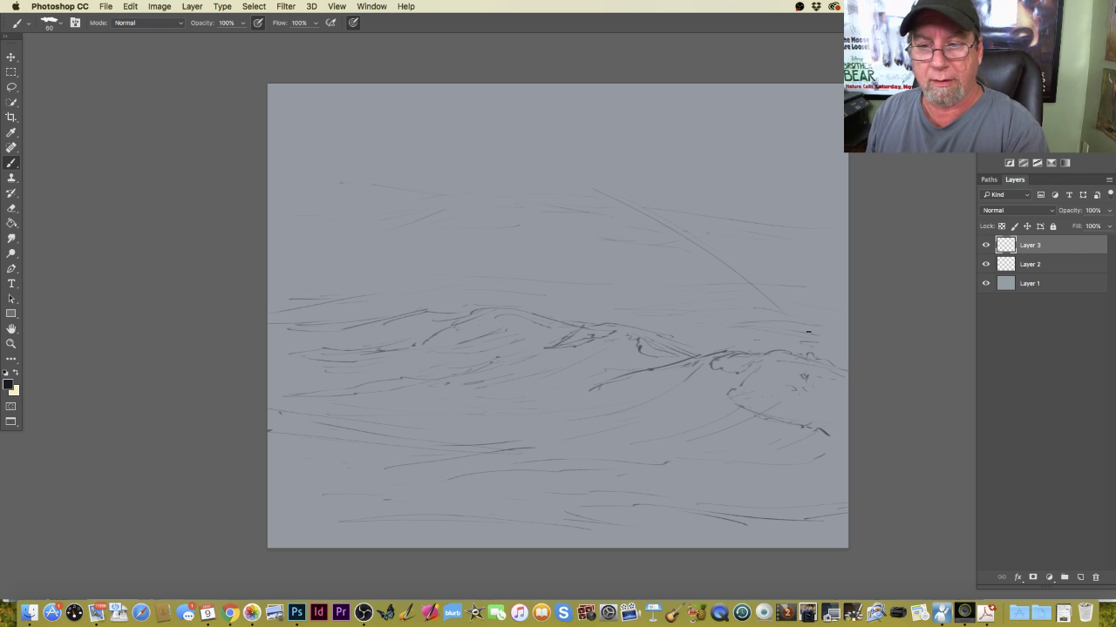
left_click_drag(674, 206, 557, 148)
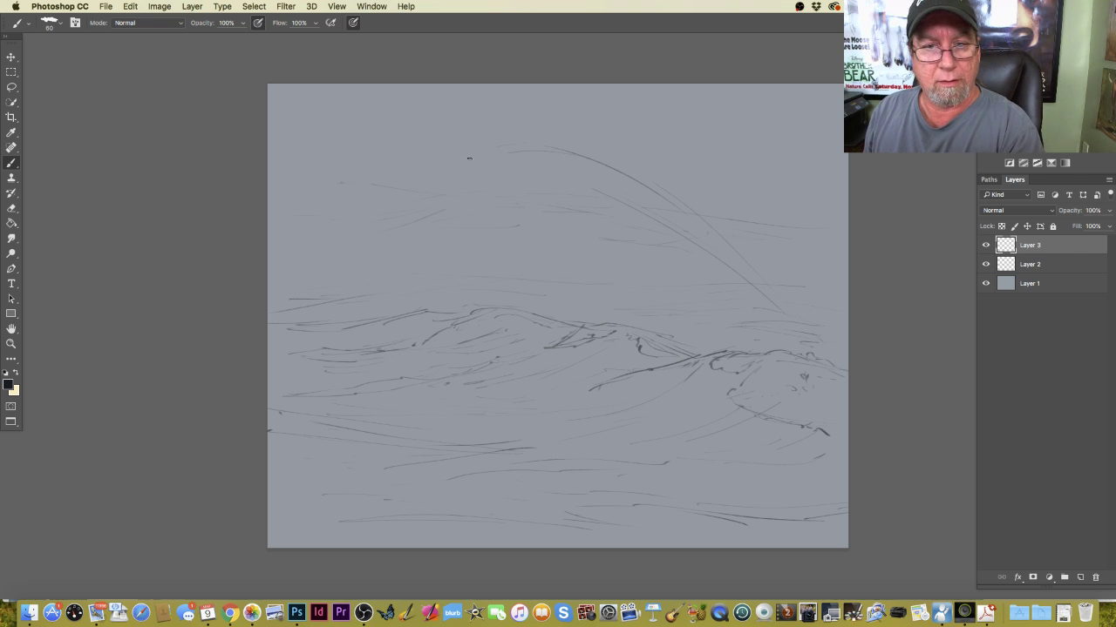
left_click_drag(441, 168, 530, 145)
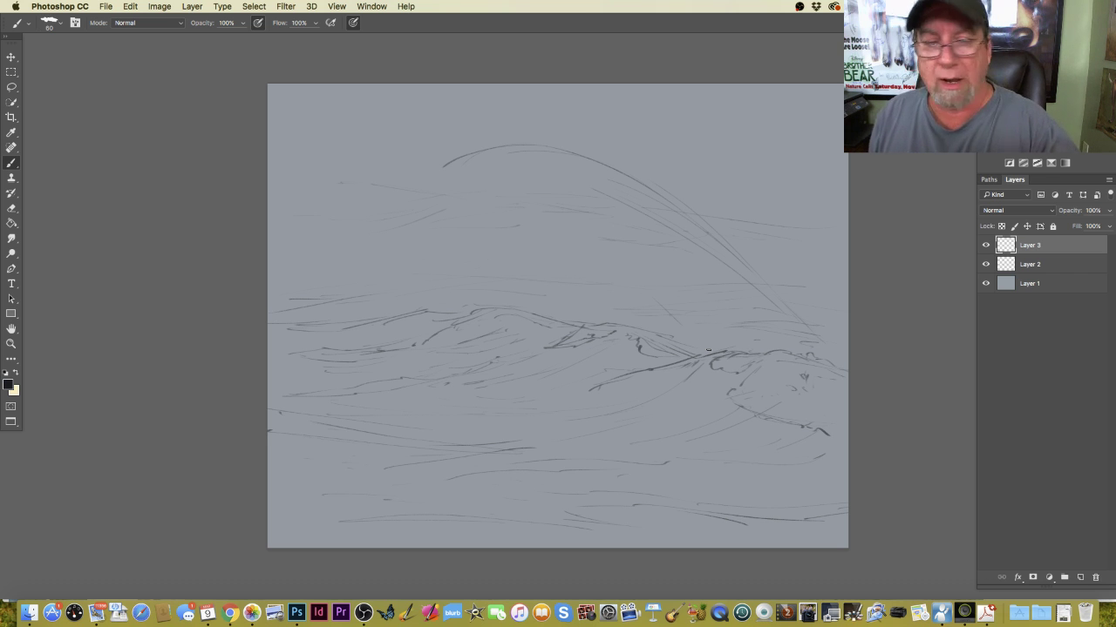
Sketch the top of the creature's head at the left end of the arch, with a round eye and a nostril at the snout.
key("super+plus")
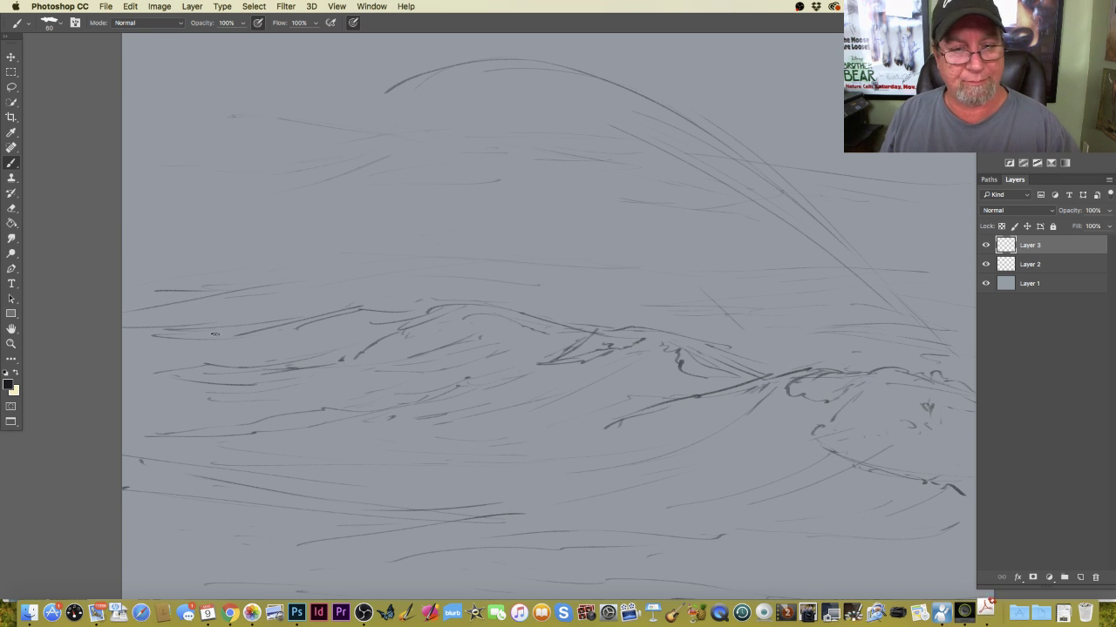
left_click_drag(215, 334, 309, 445)
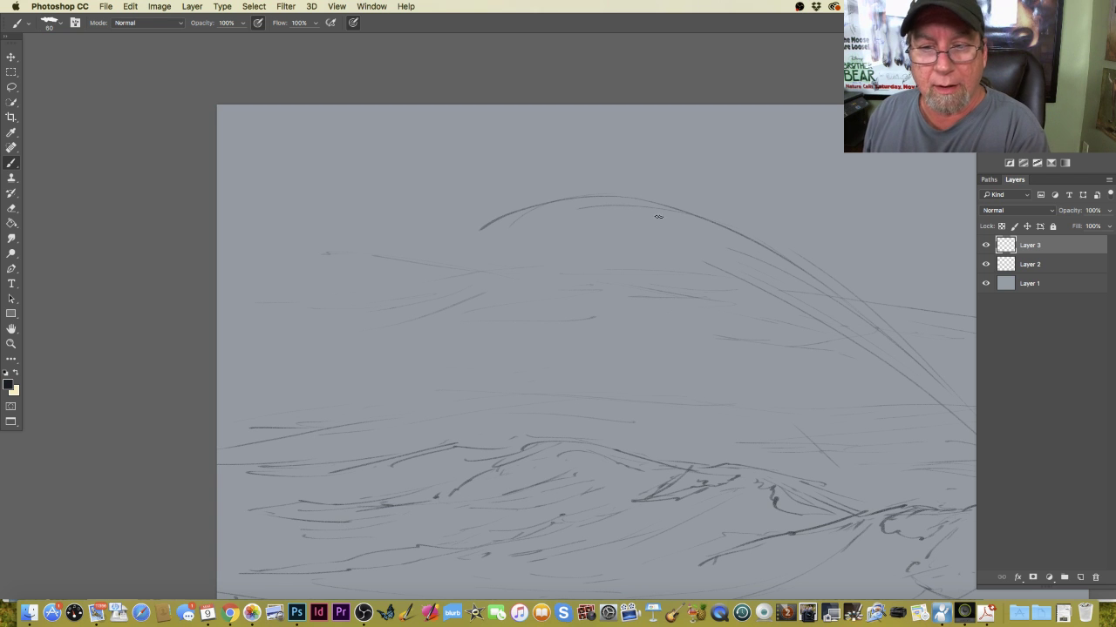
mouse_move(707, 224)
left_mouse_down()
mouse_move(557, 202)
mouse_move(681, 218)
mouse_move(533, 216)
mouse_move(552, 204)
mouse_move(479, 243)
mouse_move(510, 216)
mouse_move(473, 240)
mouse_move(480, 224)
mouse_move(490, 241)
mouse_move(469, 254)
mouse_move(475, 240)
mouse_move(407, 258)
mouse_move(484, 237)
mouse_move(562, 266)
left_mouse_up()
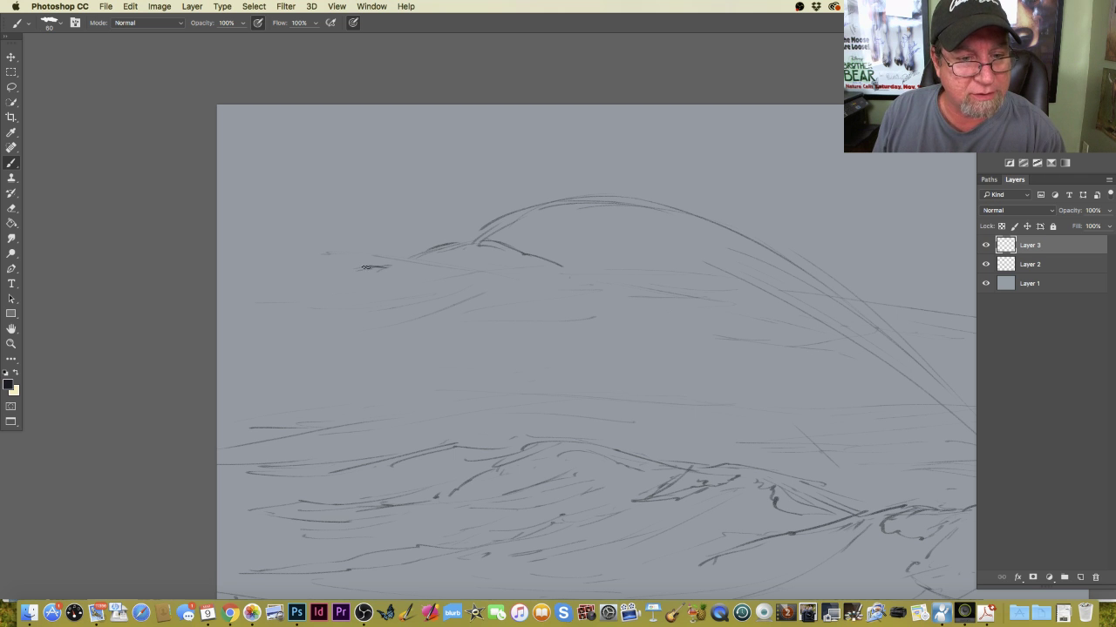
mouse_move(367, 266)
left_mouse_down()
mouse_move(357, 275)
mouse_move(385, 267)
left_mouse_up()
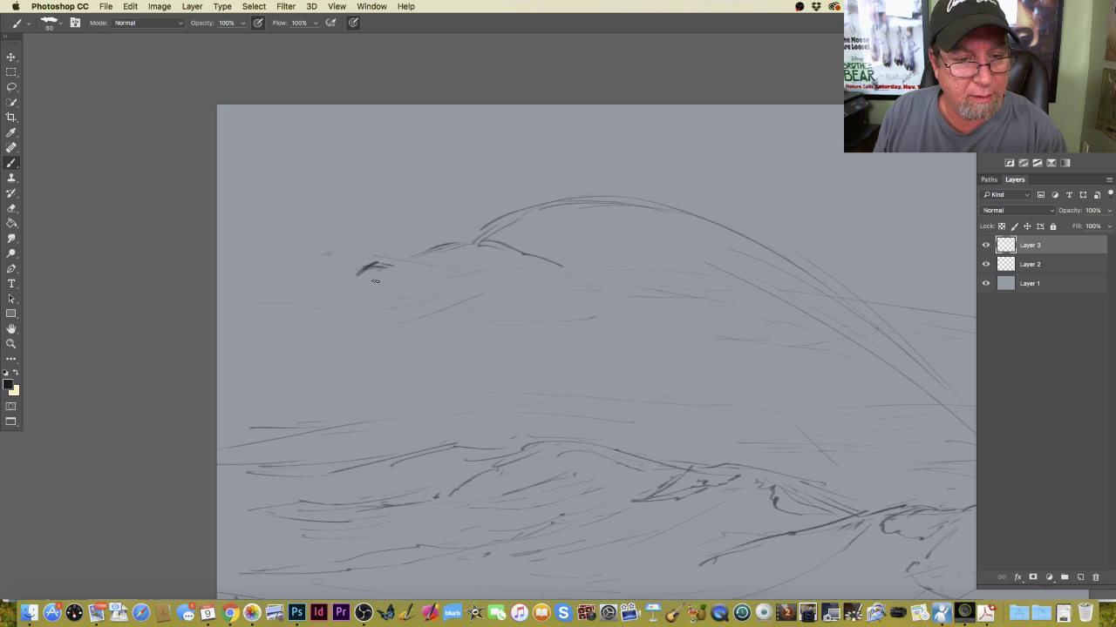
left_click_drag(377, 281, 373, 276)
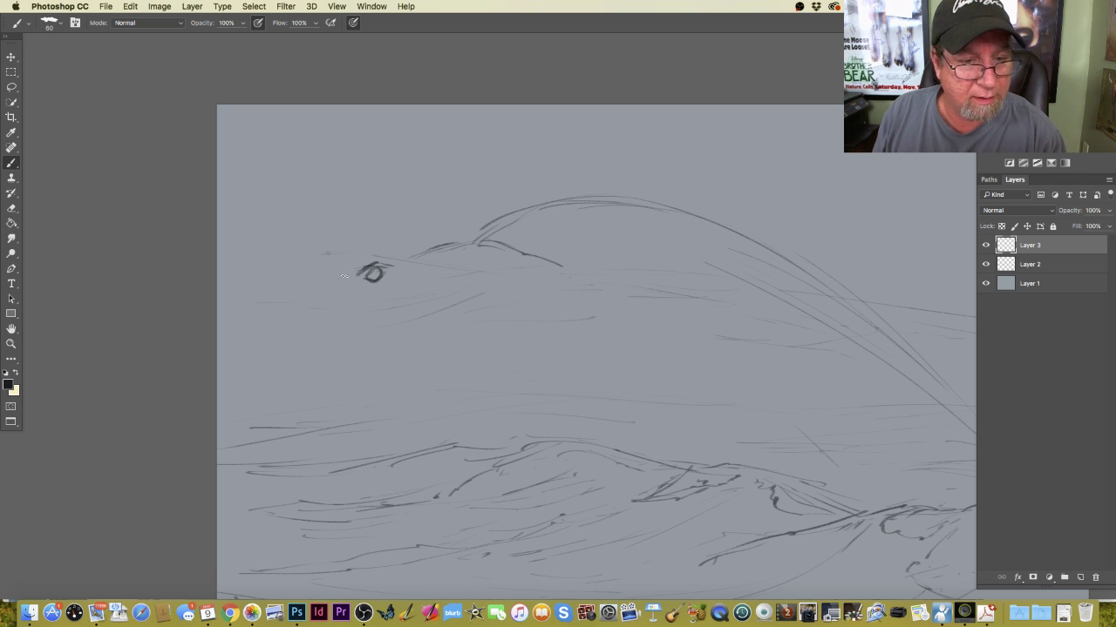
left_click_drag(346, 274, 339, 279)
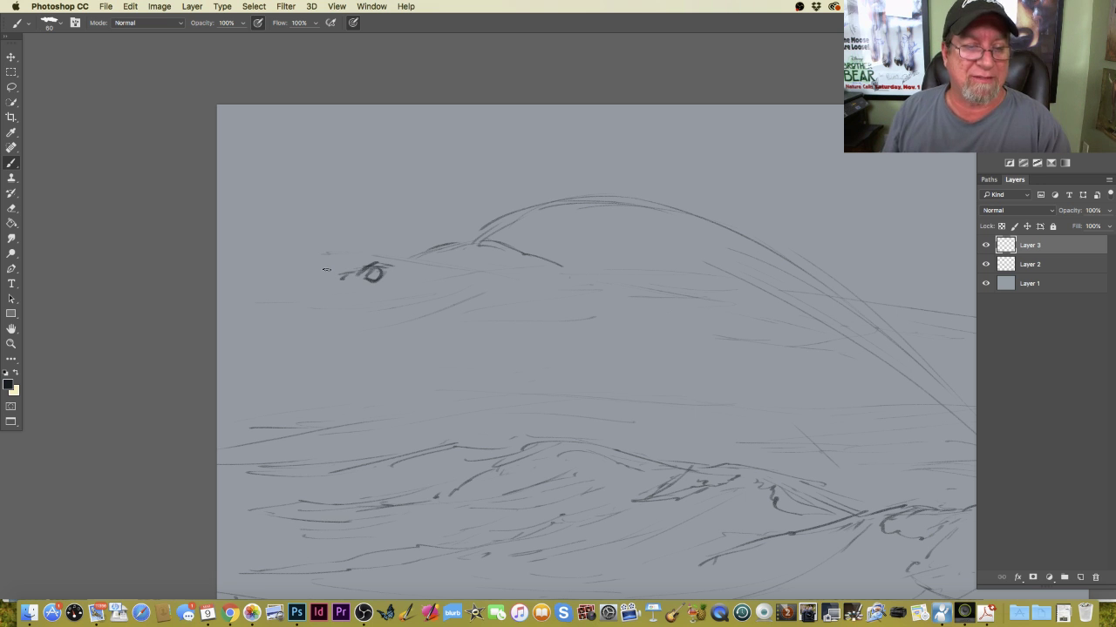
left_click_drag(338, 277, 335, 283)
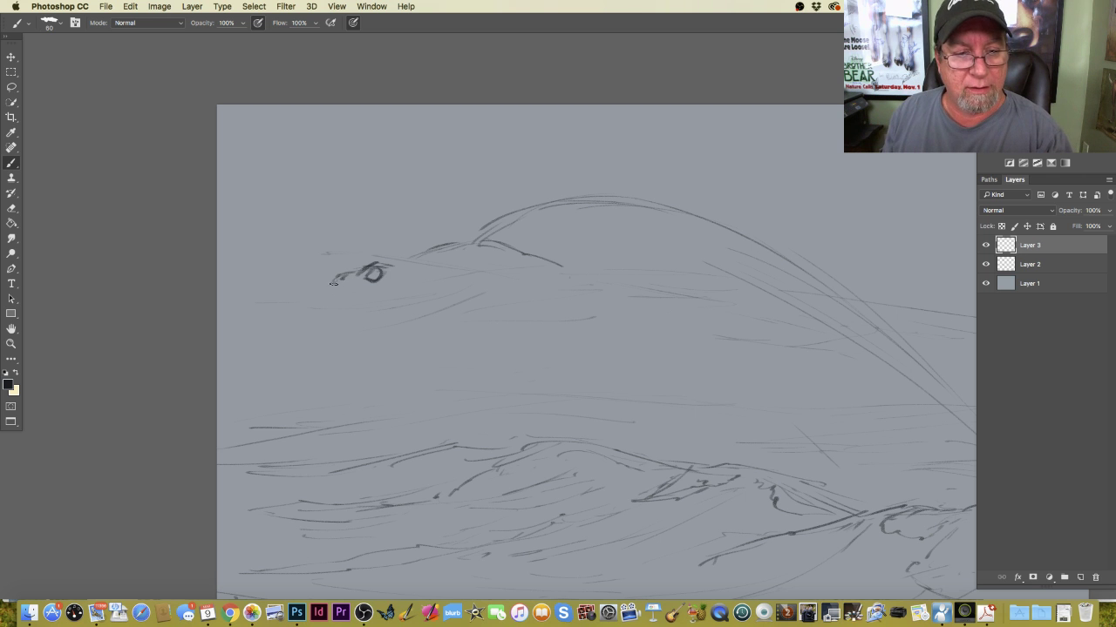
Draw the creature's curved upper jaw and mouth corner, and drop the inner edge of the wide-open lower jaw.
mouse_move(331, 282)
left_mouse_down()
mouse_move(394, 314)
mouse_move(450, 286)
mouse_move(492, 290)
left_mouse_up()
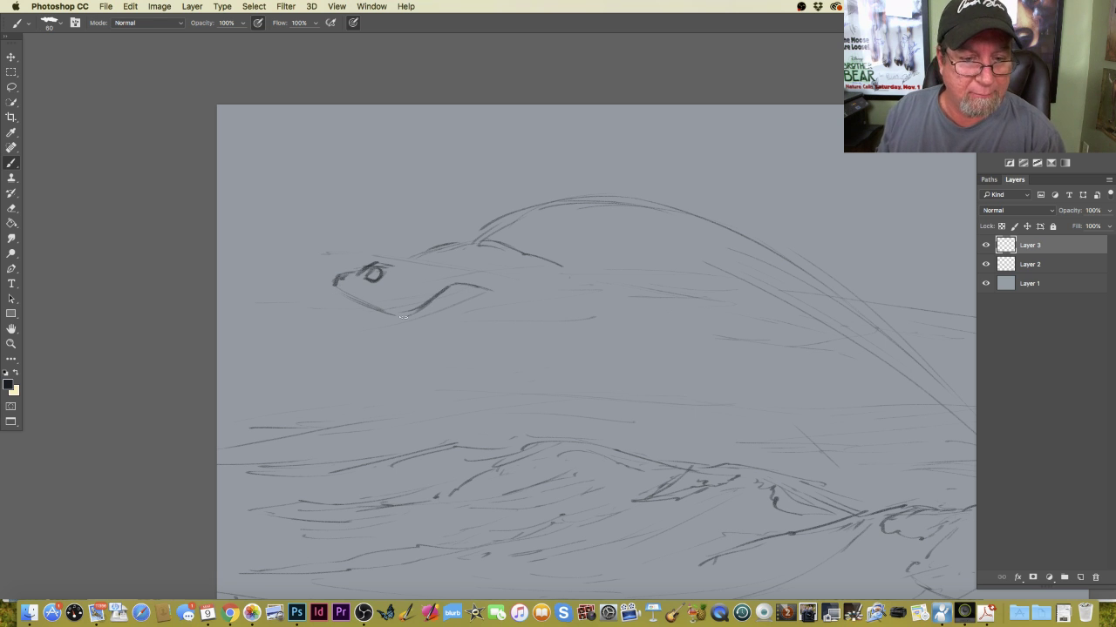
mouse_move(333, 291)
left_mouse_down()
mouse_move(402, 315)
mouse_move(490, 293)
mouse_move(450, 299)
mouse_move(459, 308)
left_mouse_up()
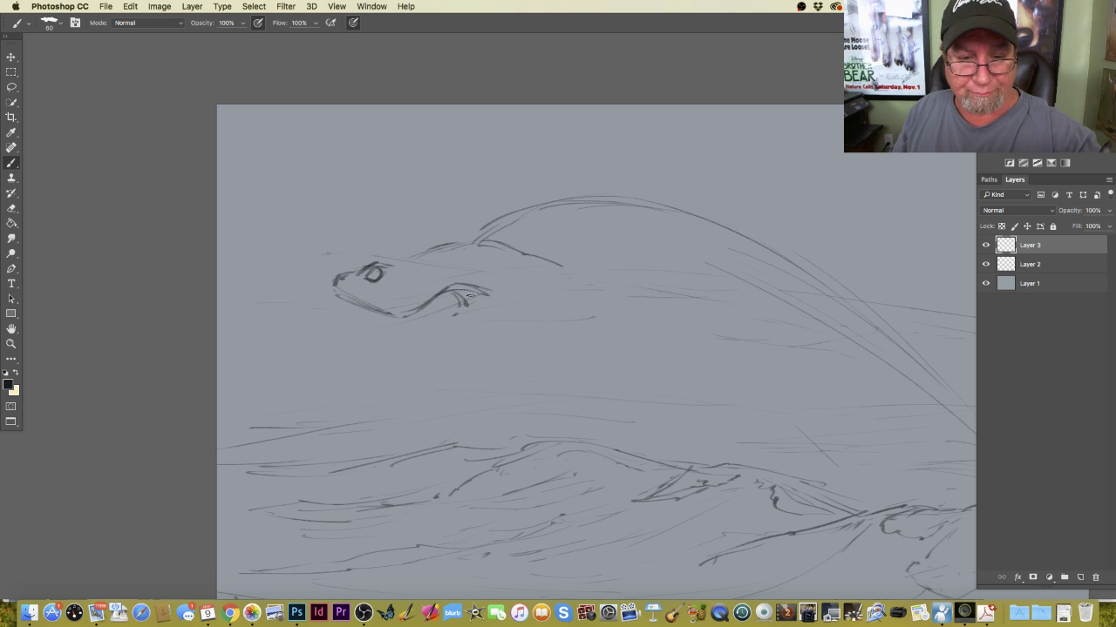
mouse_move(481, 296)
left_mouse_down()
mouse_move(451, 309)
mouse_move(431, 357)
left_mouse_up()
mouse_move(447, 317)
left_mouse_down()
mouse_move(430, 359)
mouse_move(381, 384)
mouse_move(420, 368)
mouse_move(360, 389)
mouse_move(420, 370)
mouse_move(331, 393)
mouse_move(408, 380)
mouse_move(329, 393)
left_mouse_up()
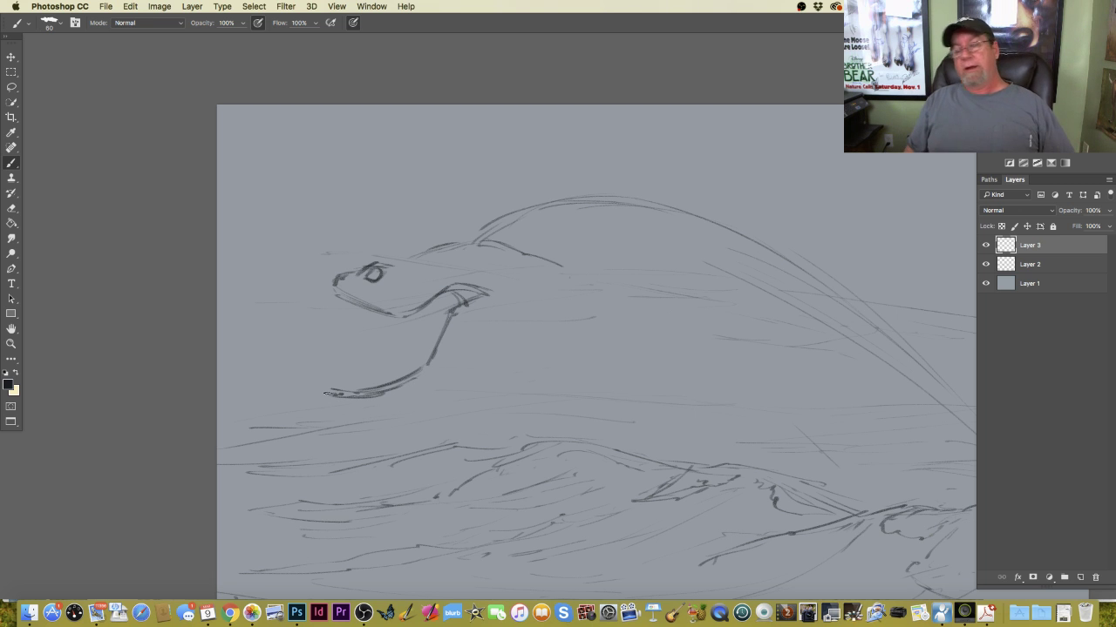
mouse_move(332, 281)
left_mouse_down()
mouse_move(388, 310)
mouse_move(363, 299)
mouse_move(382, 307)
mouse_move(486, 292)
left_mouse_up()
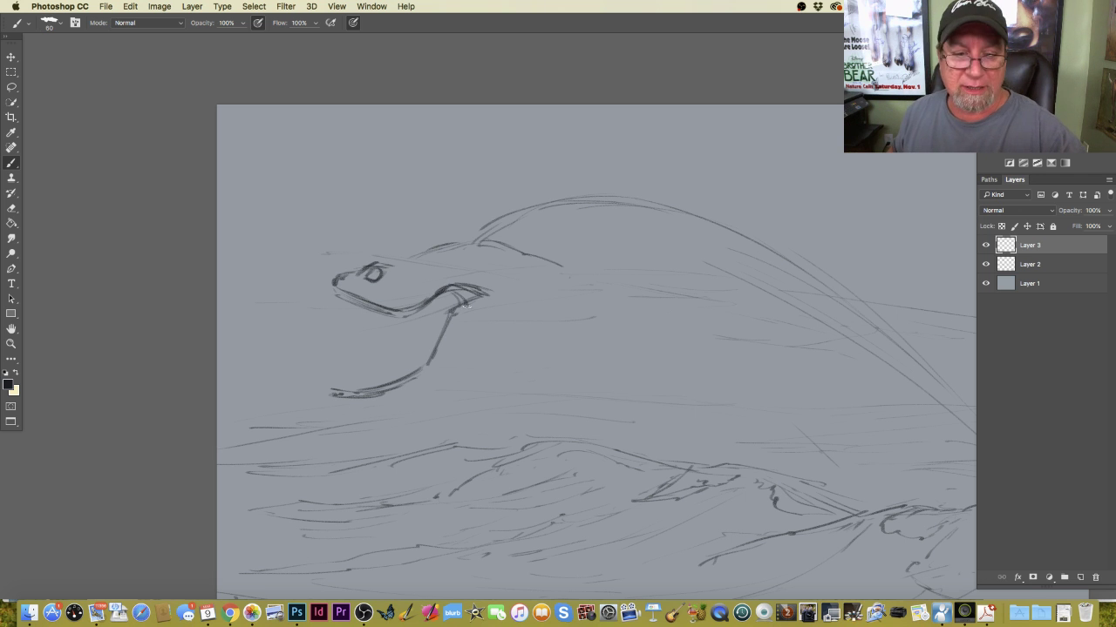
Add the vertical cheek line behind the mouth corner and outline the underside of the lower jaw.
left_click_drag(467, 296, 475, 389)
left_click_drag(453, 266, 469, 306)
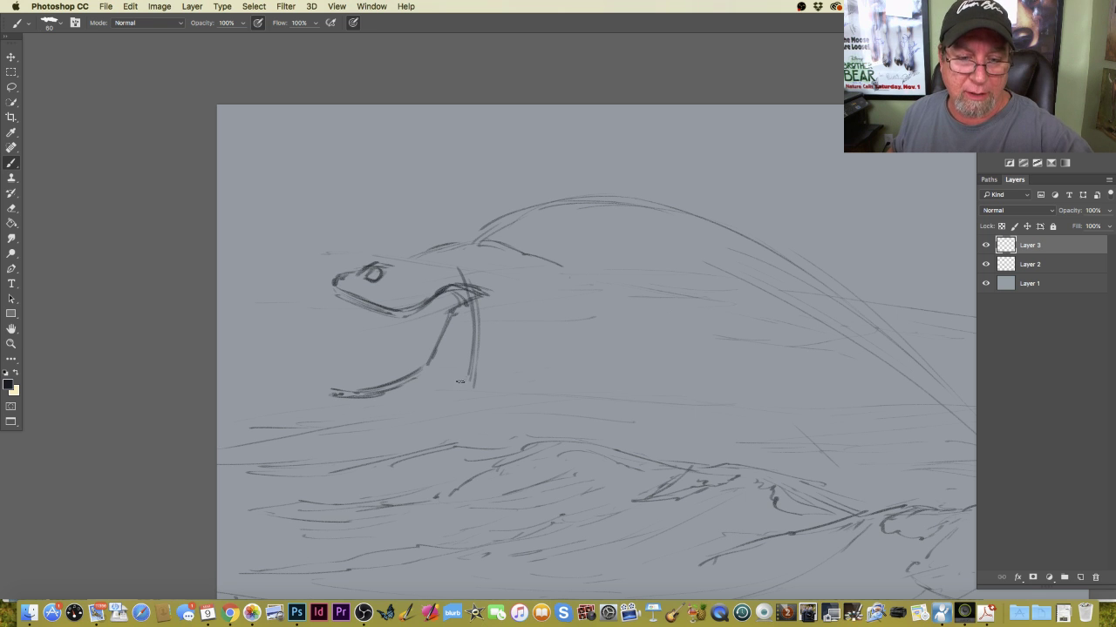
mouse_move(476, 385)
left_mouse_down()
mouse_move(440, 405)
mouse_move(380, 410)
mouse_move(347, 394)
left_mouse_up()
left_click_drag(443, 399, 356, 398)
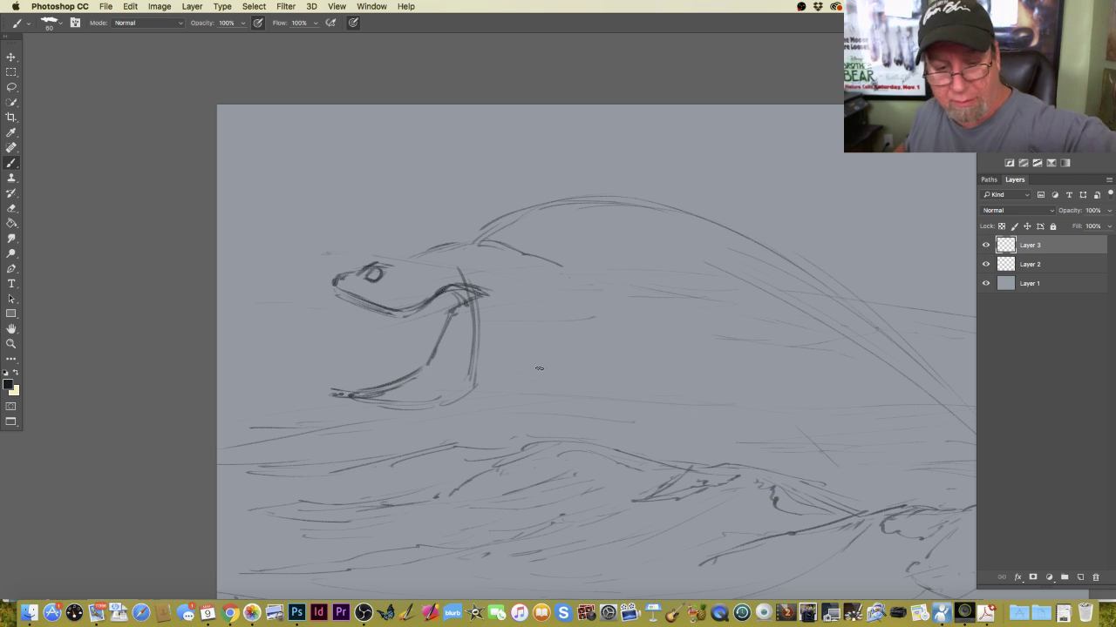
Extend the jaw's underside into a large rounded gill cover behind the mouth, and add one long fin spine on top of the head.
mouse_move(474, 403)
left_mouse_down()
mouse_move(454, 411)
mouse_move(488, 398)
left_mouse_up()
mouse_move(383, 413)
left_mouse_down()
mouse_move(464, 409)
mouse_move(532, 375)
mouse_move(464, 408)
left_mouse_up()
left_click_drag(565, 351, 446, 417)
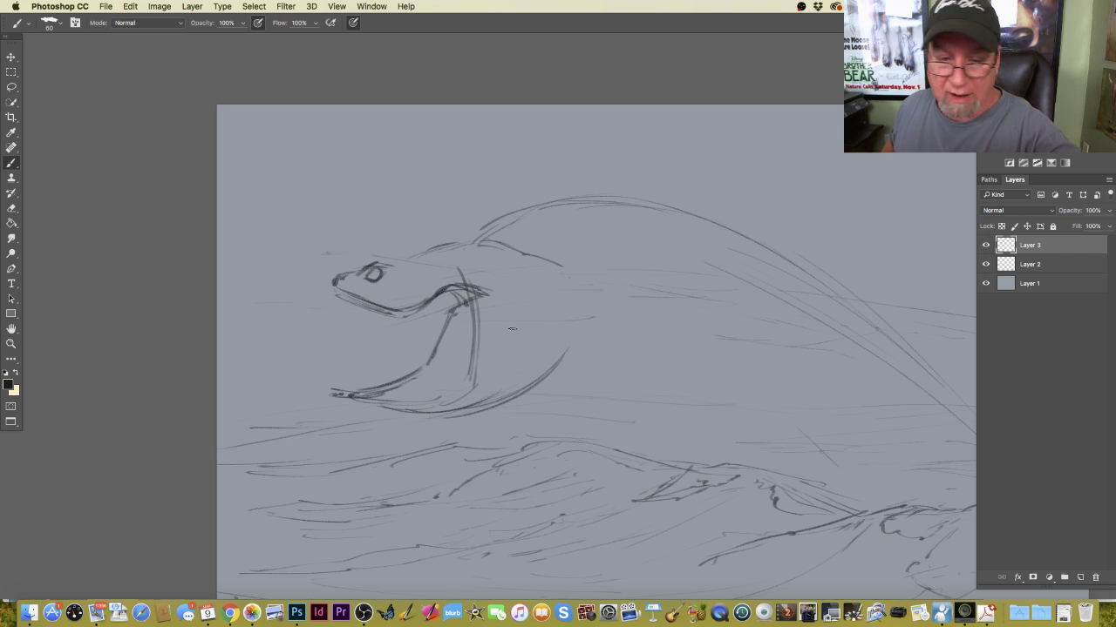
mouse_move(509, 367)
left_mouse_down()
mouse_move(528, 331)
mouse_move(521, 305)
left_mouse_up()
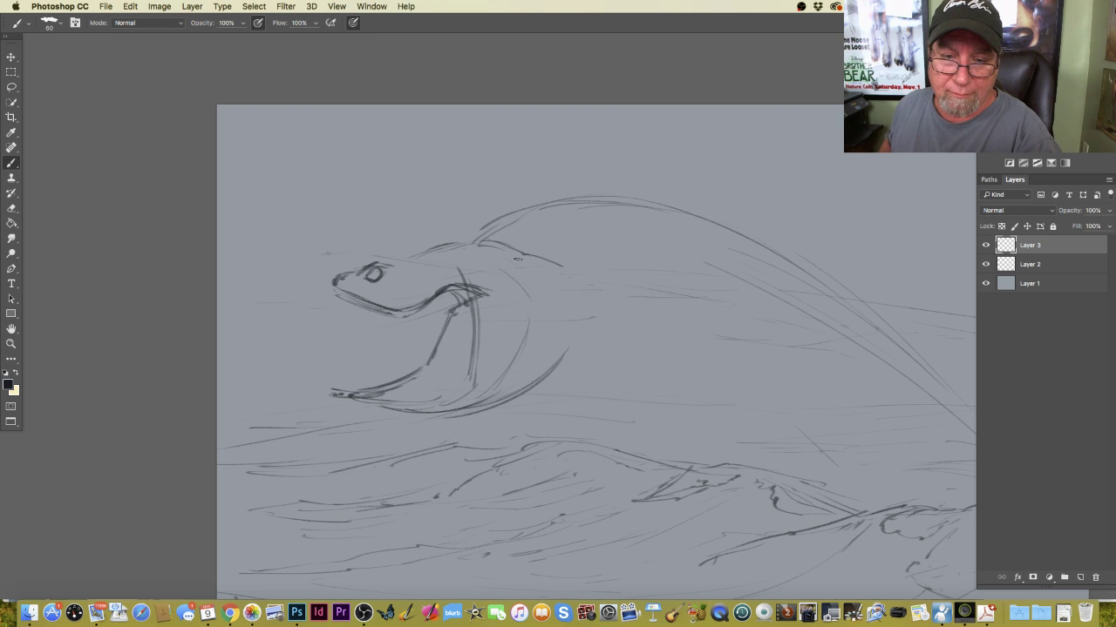
mouse_move(555, 352)
left_mouse_down()
mouse_move(571, 303)
mouse_move(537, 269)
mouse_move(557, 337)
left_mouse_up()
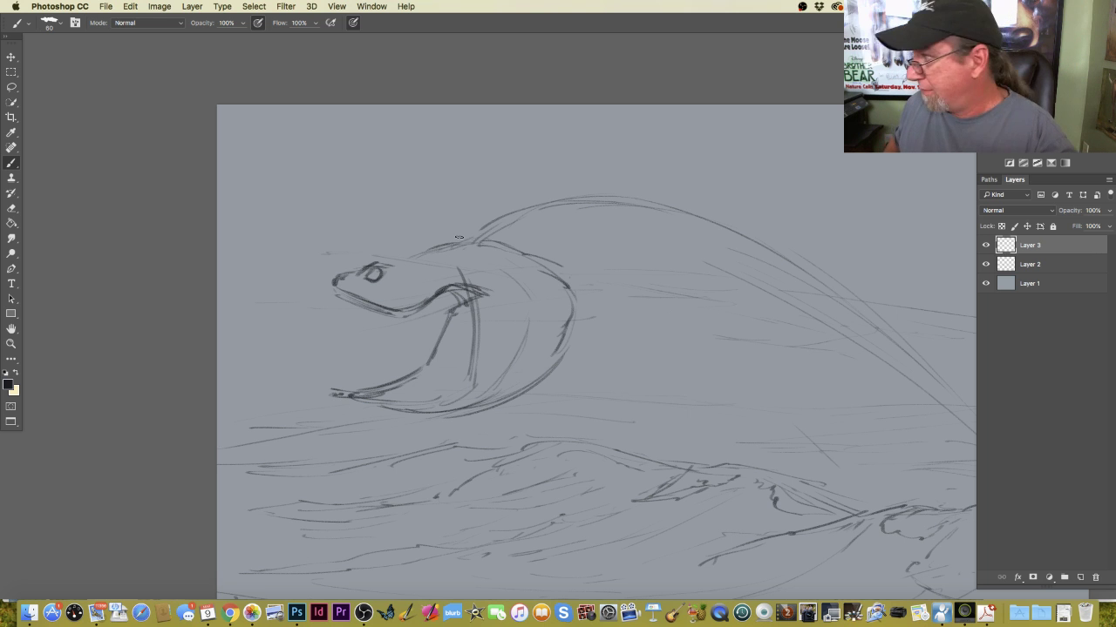
left_click_drag(449, 238, 412, 136)
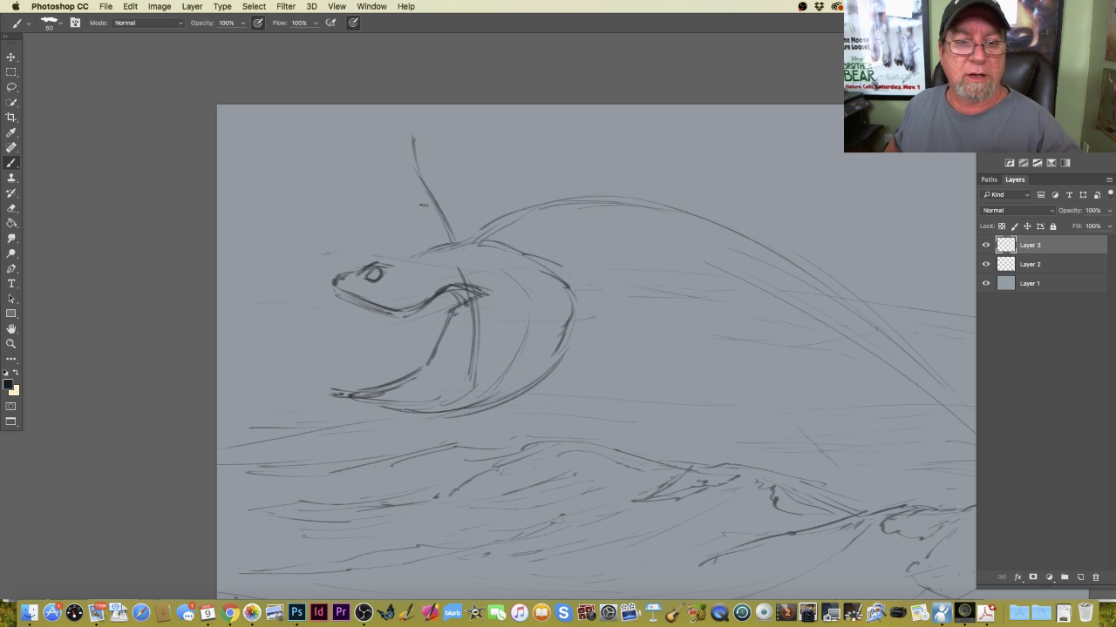
Scale the creature sketch on Layer 3 to about 78%, rotate it about 6.7° clockwise, and position it above the waves.
key("super+minus")
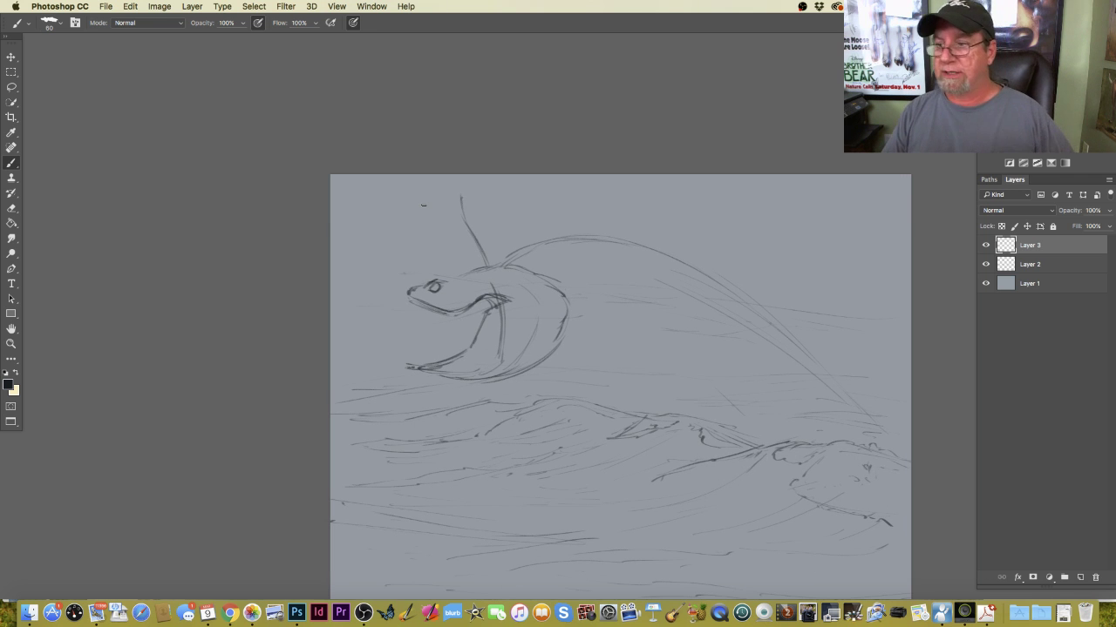
left_click(130, 7)
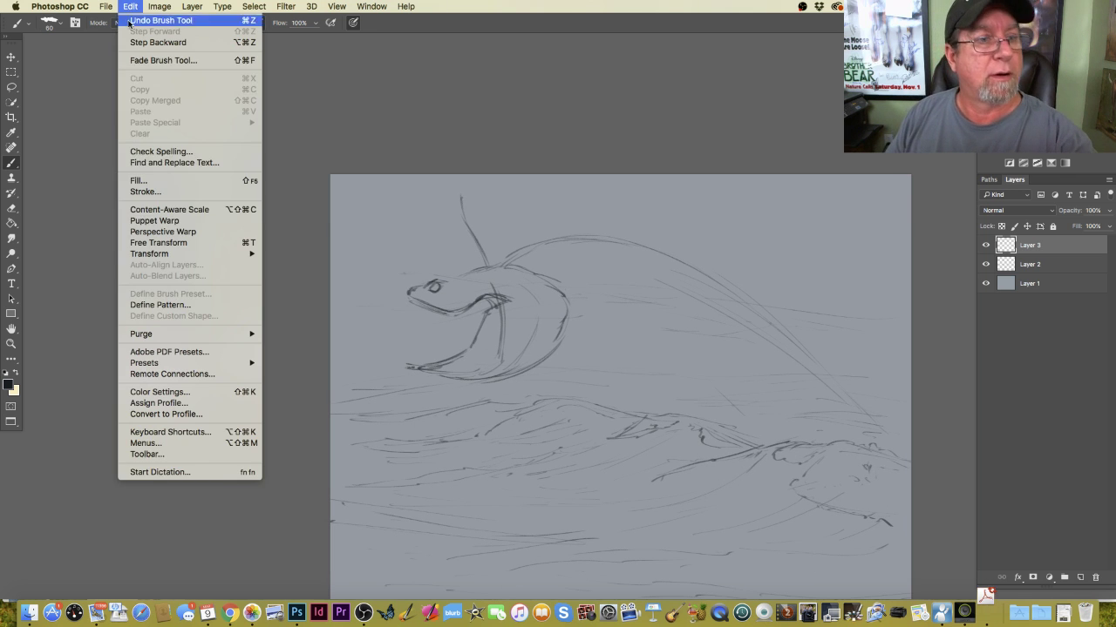
left_click(151, 244)
left_click_drag(403, 194, 460, 222)
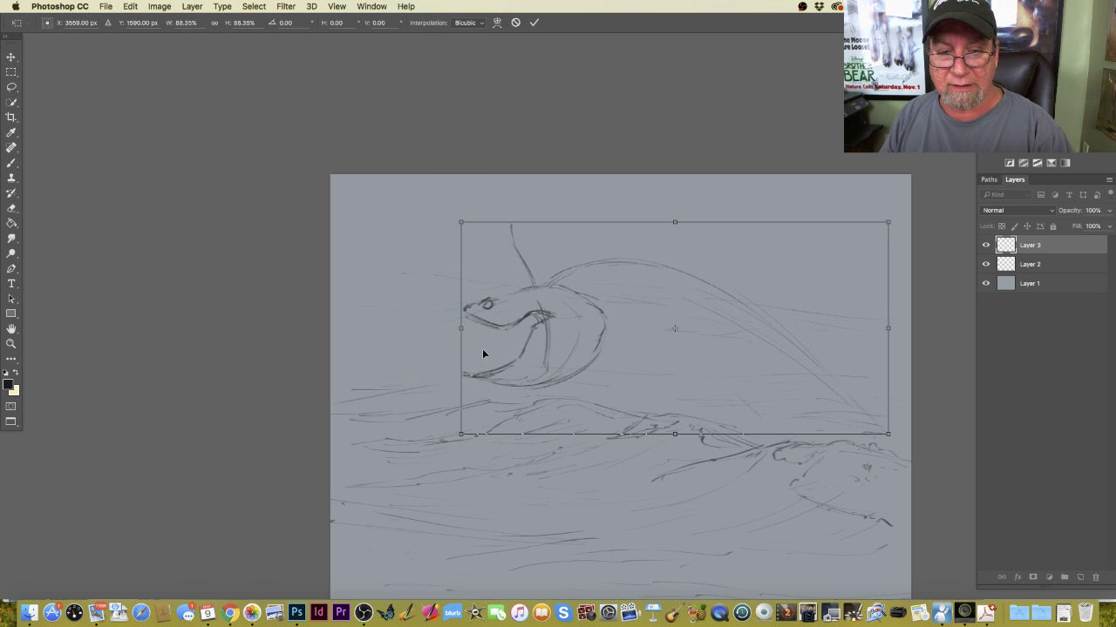
left_click_drag(483, 353, 469, 311)
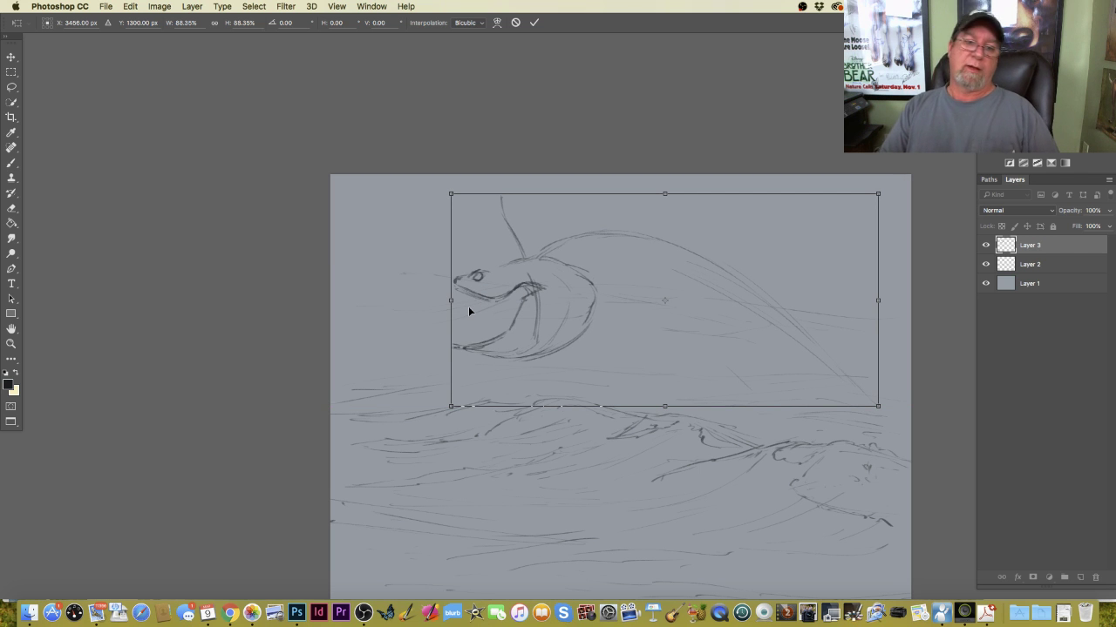
left_click_drag(450, 194, 500, 225)
left_click_drag(488, 417, 472, 389)
mouse_move(540, 356)
left_mouse_down()
mouse_move(509, 356)
mouse_move(528, 354)
left_mouse_up()
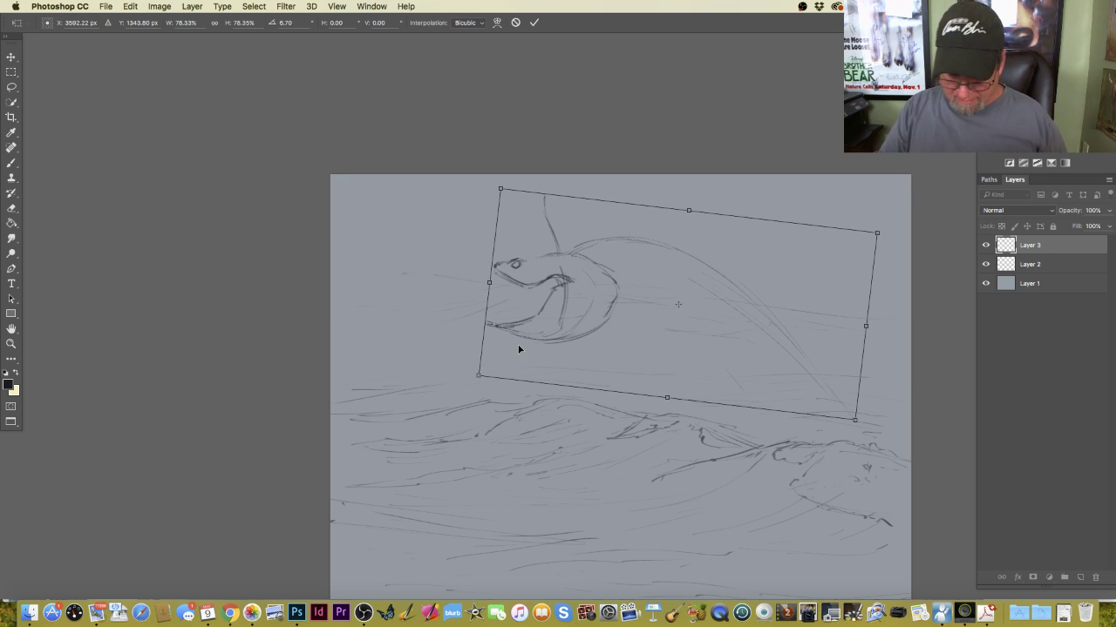
key("Return")
Sketch a fan of long fin spines with the Brush tool on top of the creature's head.
key("b")
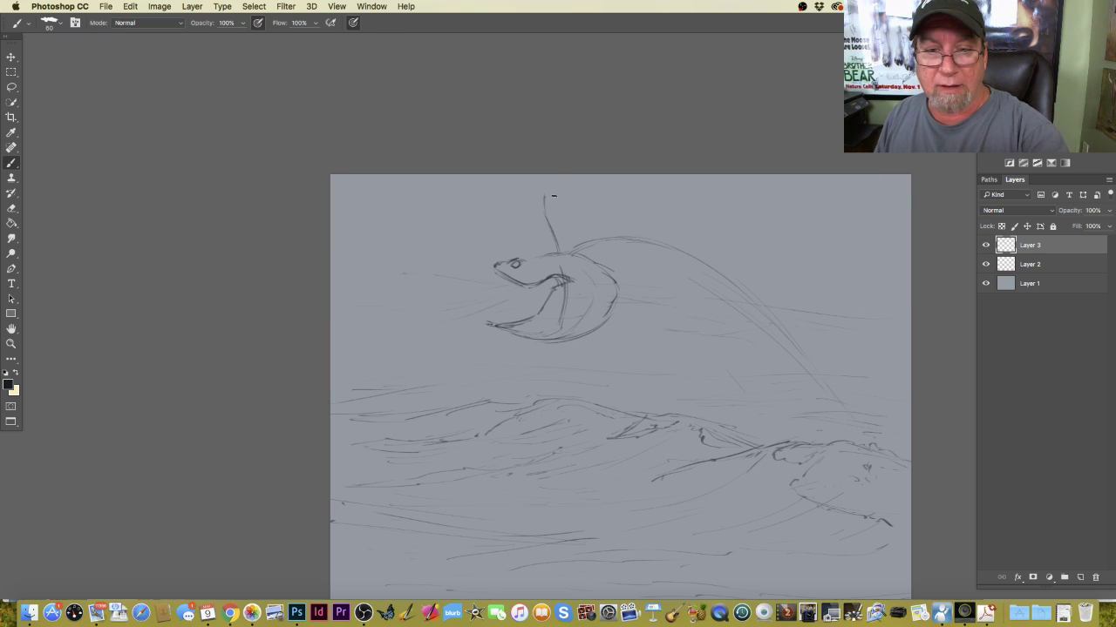
left_click_drag(561, 179, 559, 243)
mouse_move(562, 181)
left_mouse_down()
mouse_move(573, 177)
mouse_move(565, 245)
mouse_move(618, 231)
left_mouse_up()
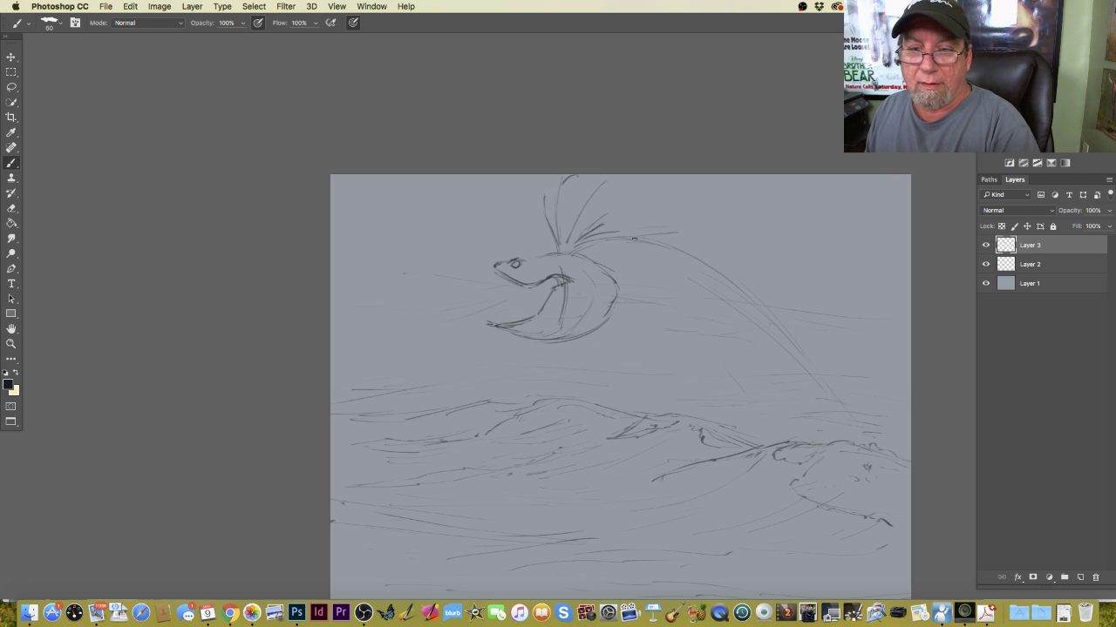
Continue the fin spines along the arched back, and define the body with a belly line and a darker back contour.
mouse_move(634, 238)
left_mouse_down()
mouse_move(750, 260)
mouse_move(781, 305)
left_mouse_up()
left_click_drag(715, 272, 782, 319)
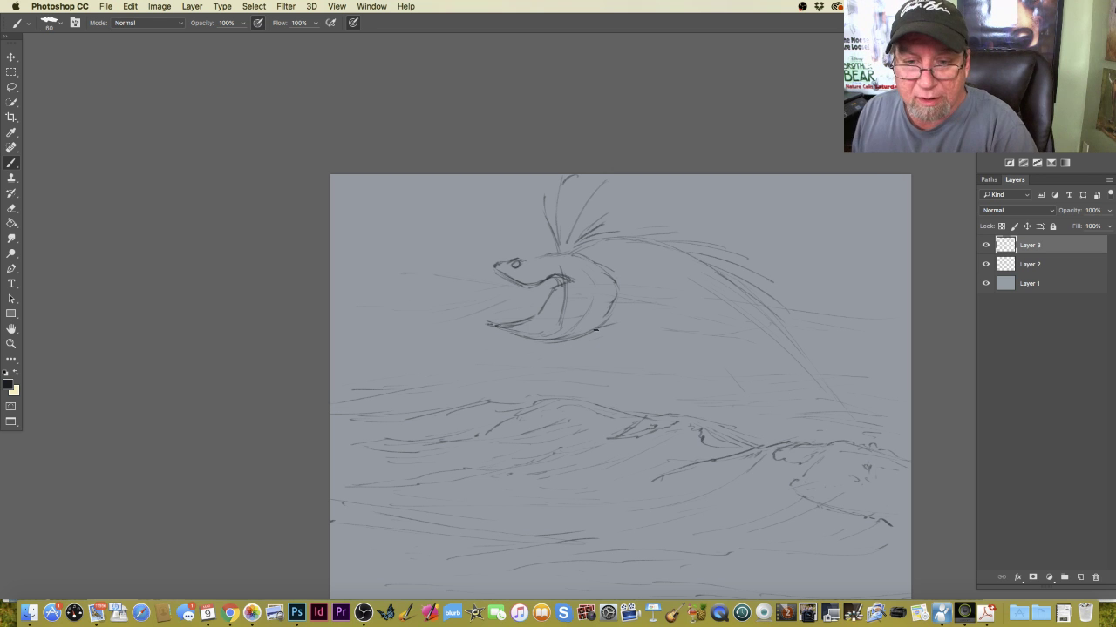
left_click_drag(612, 324, 646, 319)
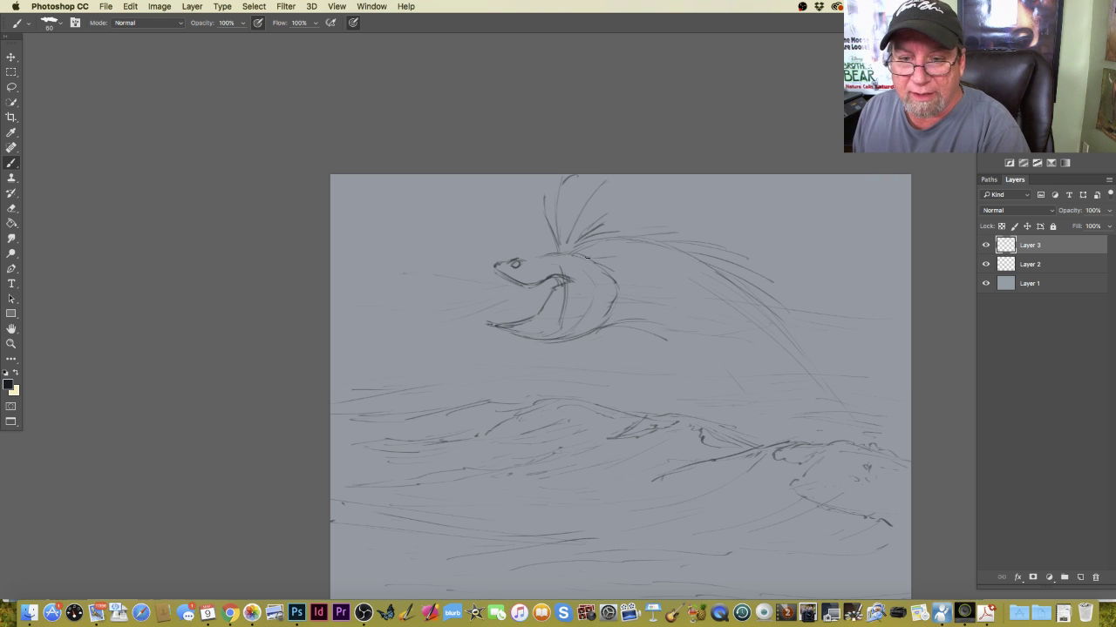
mouse_move(675, 260)
left_mouse_down()
mouse_move(753, 307)
mouse_move(794, 353)
left_mouse_up()
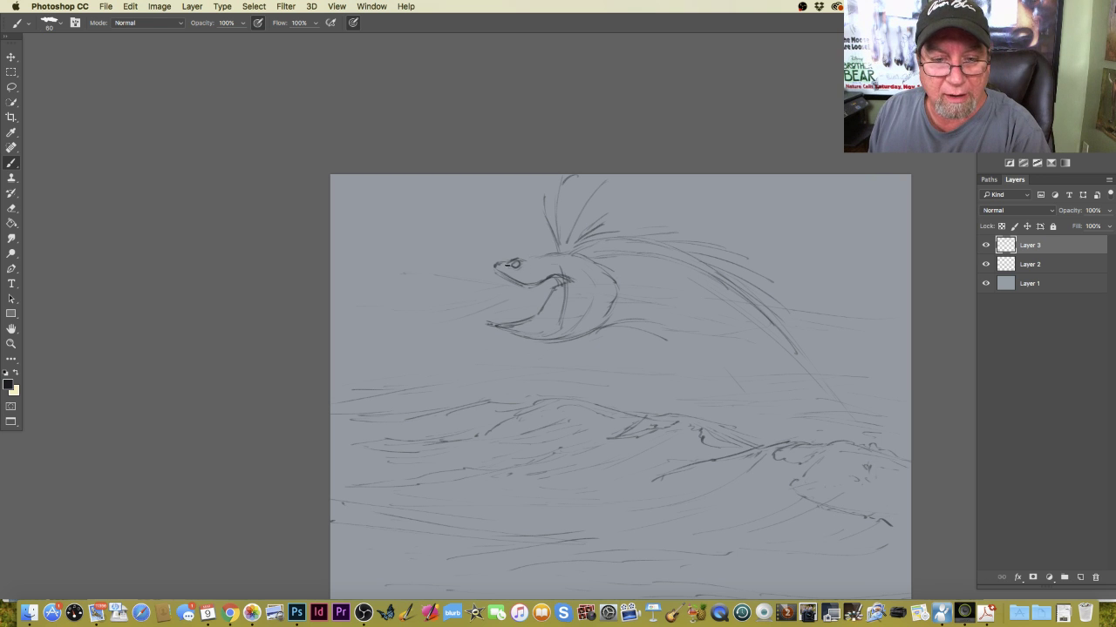
Detail the creature's head with a ridge behind the eye and sharp teeth along both jaws, and reinforce the lower jaw's outline.
left_click_drag(540, 262, 529, 263)
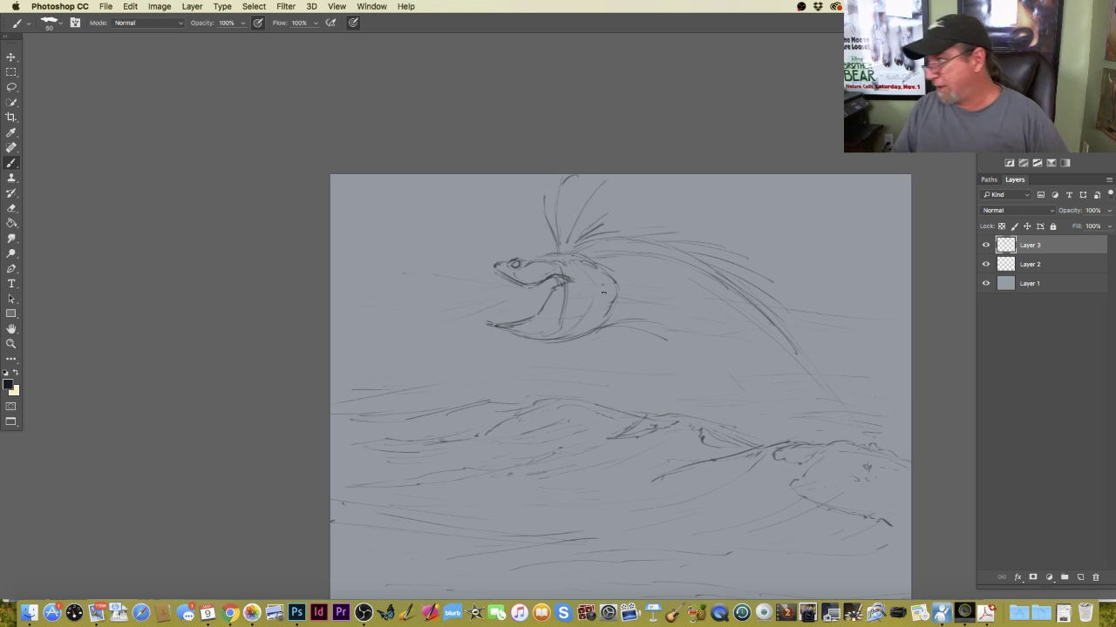
mouse_move(495, 271)
left_mouse_down()
mouse_move(550, 279)
mouse_move(537, 291)
mouse_move(504, 279)
left_mouse_up()
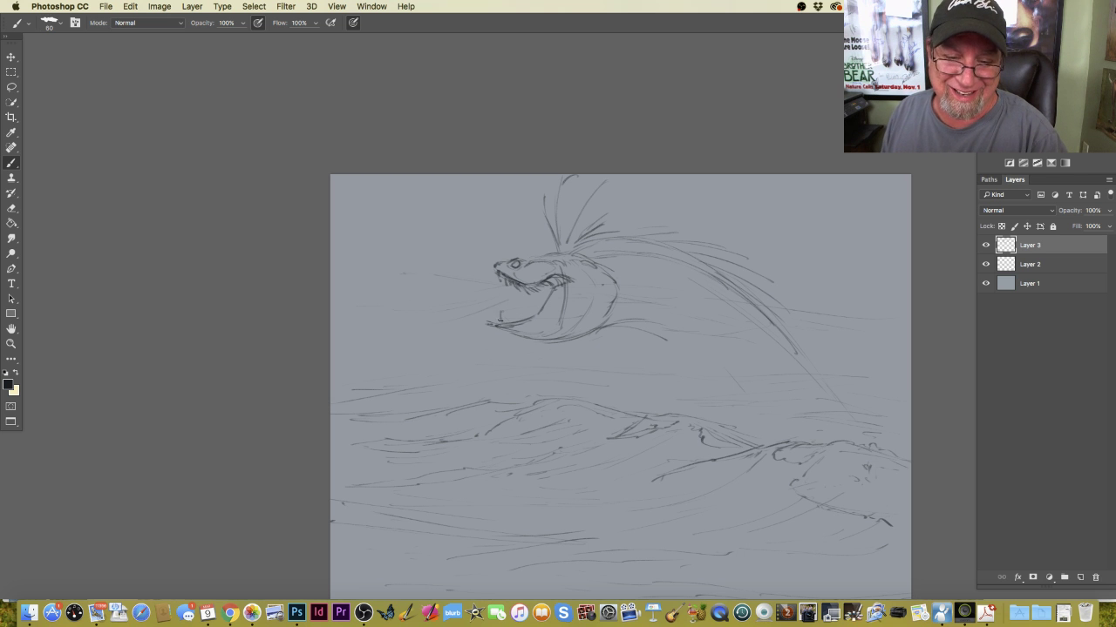
left_click_drag(497, 316, 495, 323)
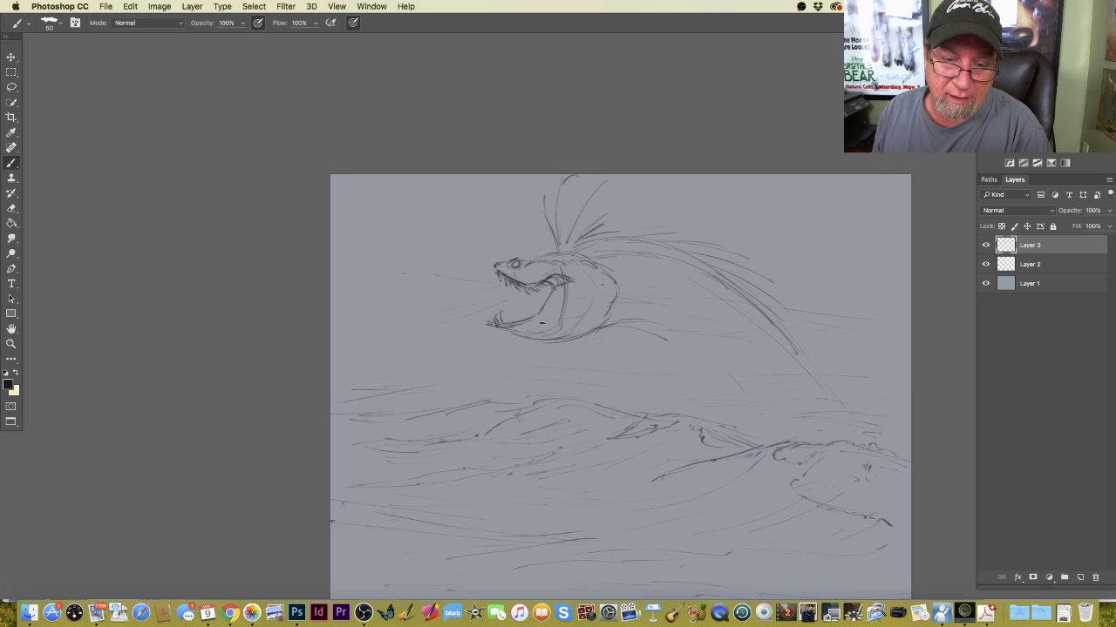
mouse_move(549, 329)
left_mouse_down()
mouse_move(513, 334)
mouse_move(543, 342)
left_mouse_up()
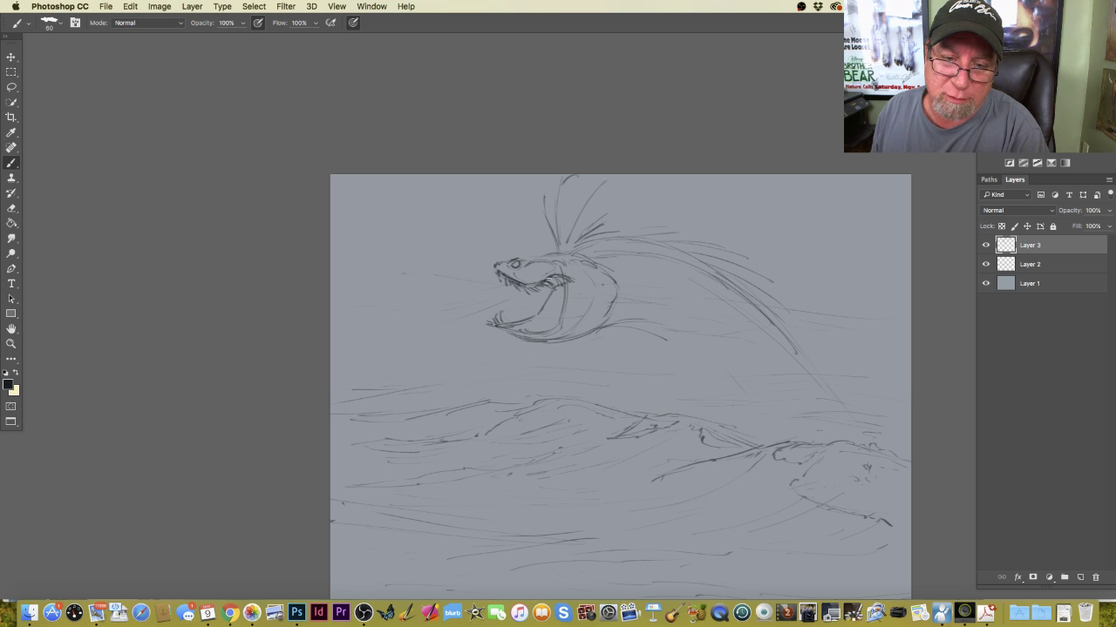
Darken the creature's upper jaw and mouth corner with the Brush tool, and reinforce the arched contour of its back.
left_click_drag(557, 278, 545, 289)
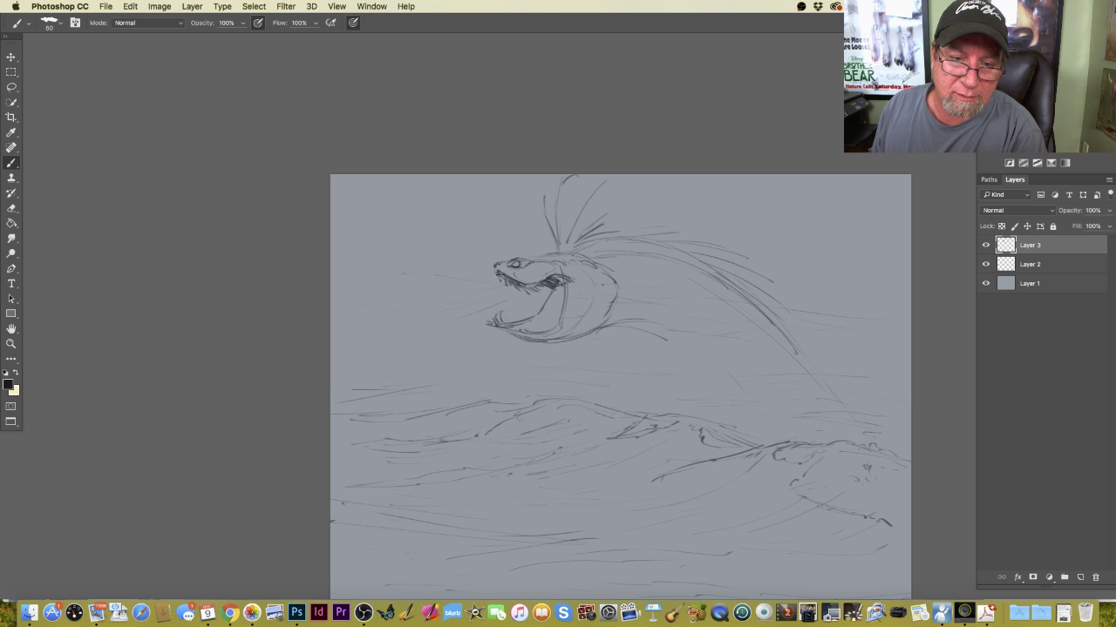
left_click_drag(500, 271, 546, 288)
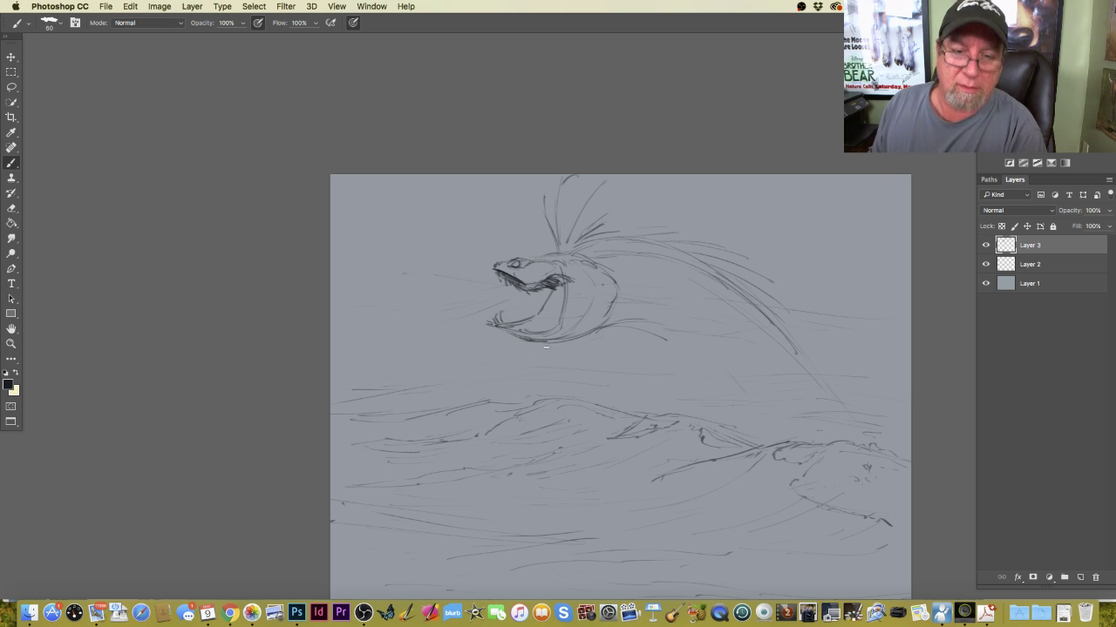
left_click_drag(533, 263, 661, 258)
mouse_move(577, 253)
left_mouse_down()
mouse_move(666, 245)
mouse_move(691, 265)
left_mouse_up()
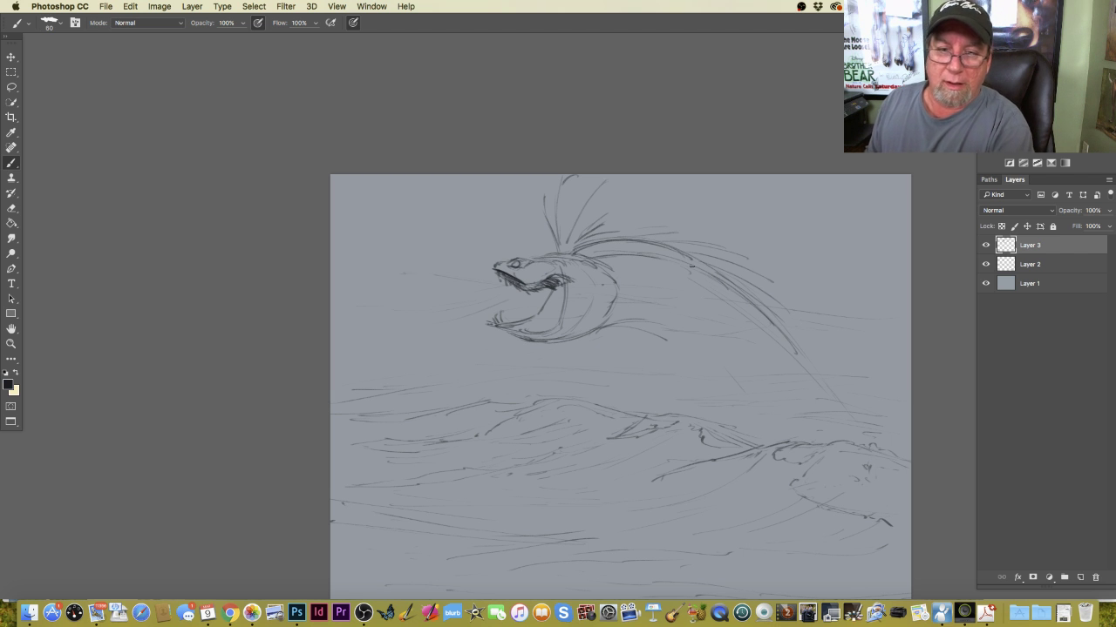
Darken the creature's eye and snout, and strengthen the lower jaw, throat and curved contours behind the mouth.
key("super+equal")
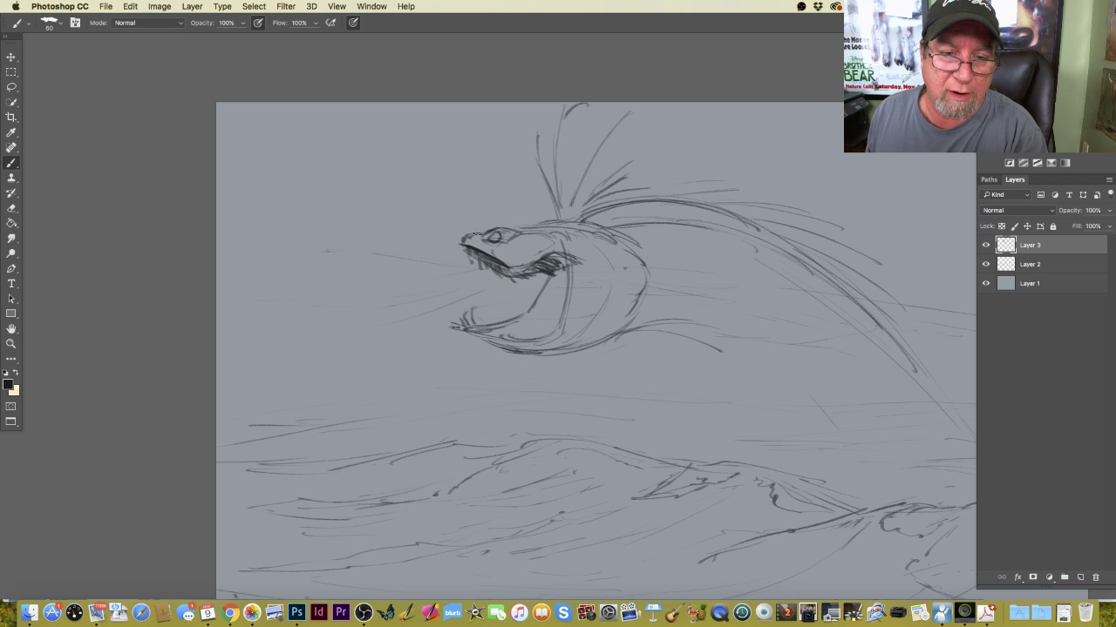
left_click_drag(490, 234, 496, 237)
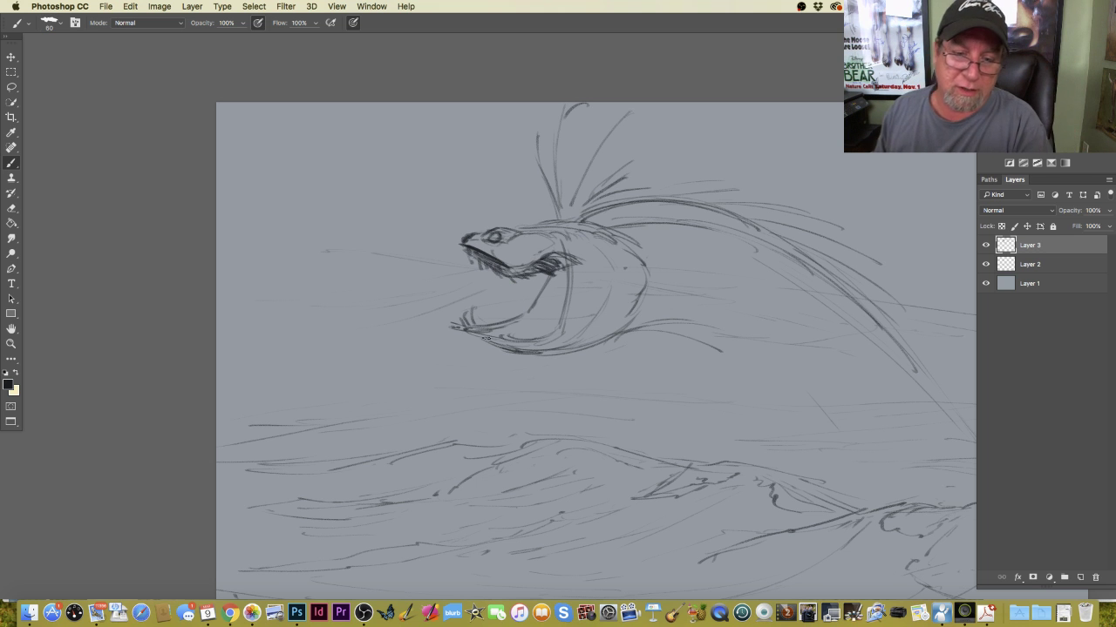
mouse_move(486, 338)
left_mouse_down()
mouse_move(559, 355)
mouse_move(521, 342)
mouse_move(550, 334)
mouse_move(493, 339)
left_mouse_up()
left_click_drag(522, 338, 550, 329)
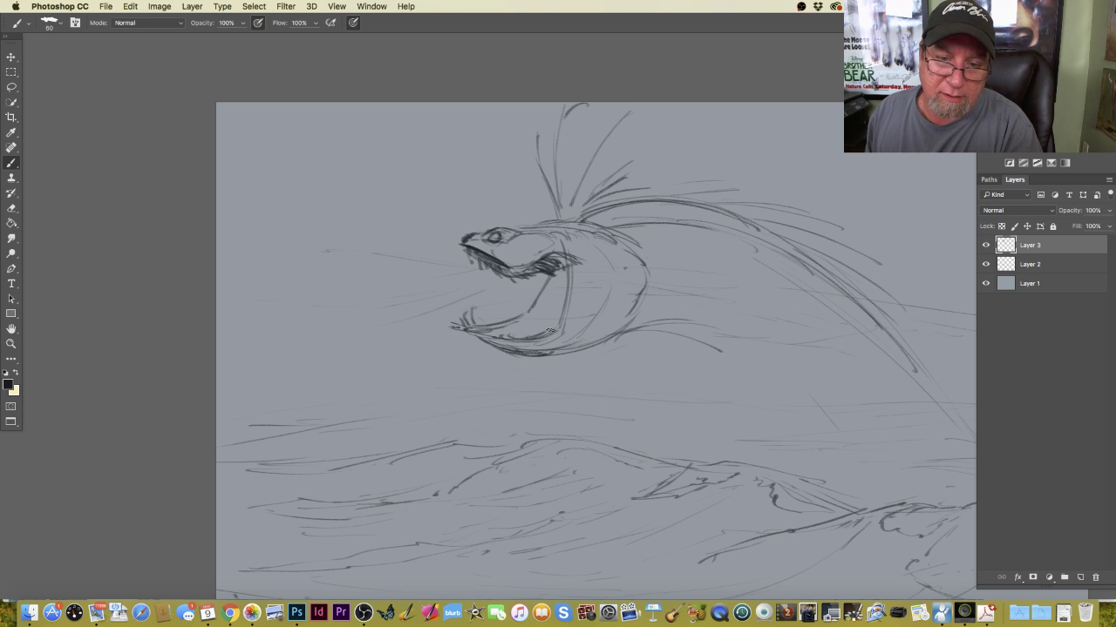
left_click_drag(575, 277, 563, 319)
mouse_move(601, 244)
left_mouse_down()
mouse_move(619, 331)
mouse_move(606, 330)
mouse_move(631, 314)
mouse_move(516, 353)
left_mouse_up()
left_click_drag(620, 335, 554, 352)
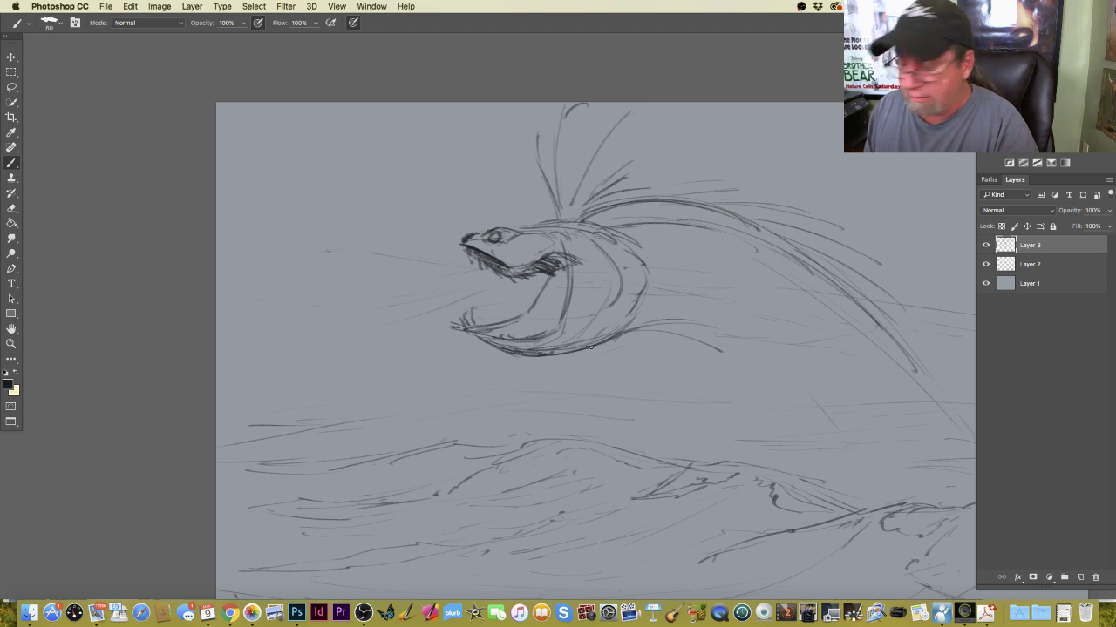
Darken the rear belly line, and draw a large gill curve behind the head with short hatching at its lower end.
mouse_move(625, 337)
left_mouse_down()
mouse_move(701, 324)
mouse_move(723, 338)
left_mouse_up()
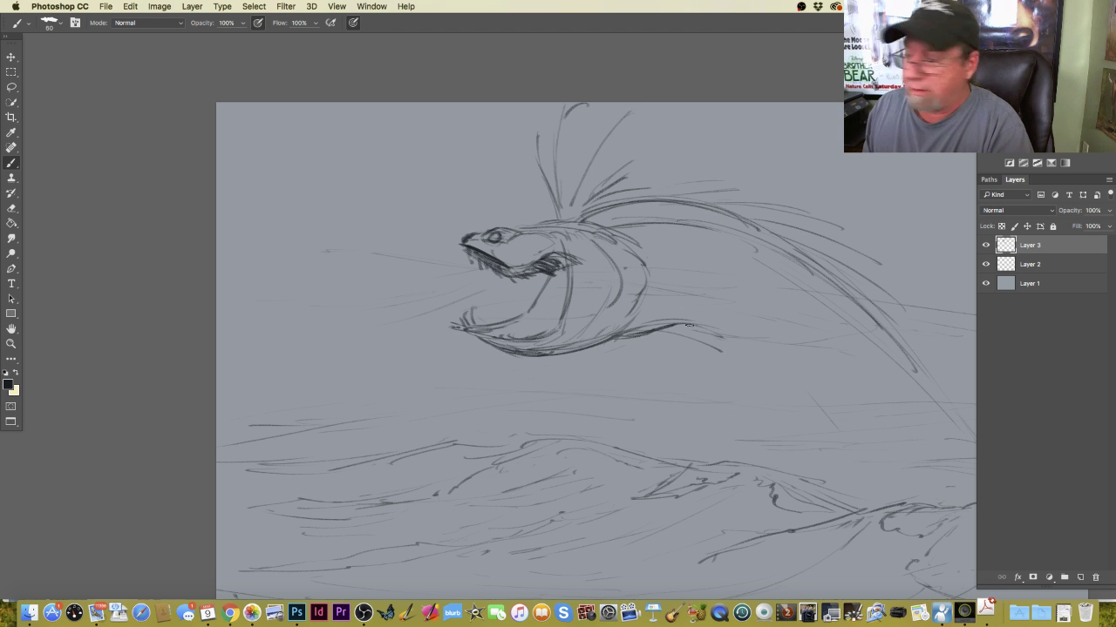
mouse_move(624, 216)
left_mouse_down()
mouse_move(685, 254)
mouse_move(659, 305)
left_mouse_up()
left_click_drag(684, 255, 631, 327)
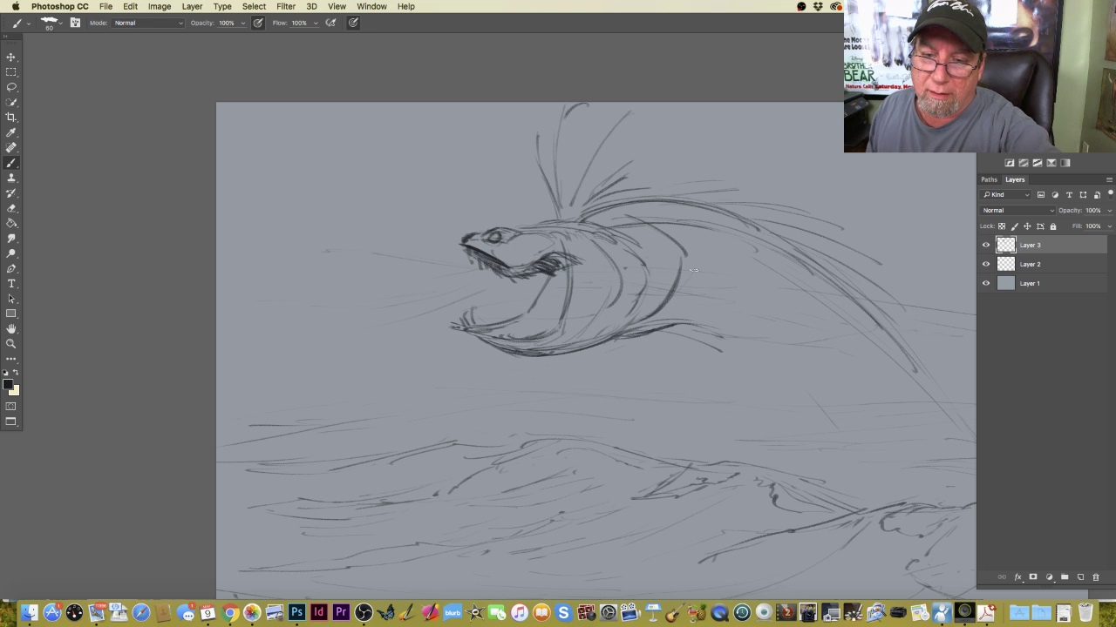
mouse_move(692, 291)
left_mouse_down()
mouse_move(654, 316)
mouse_move(687, 305)
left_mouse_up()
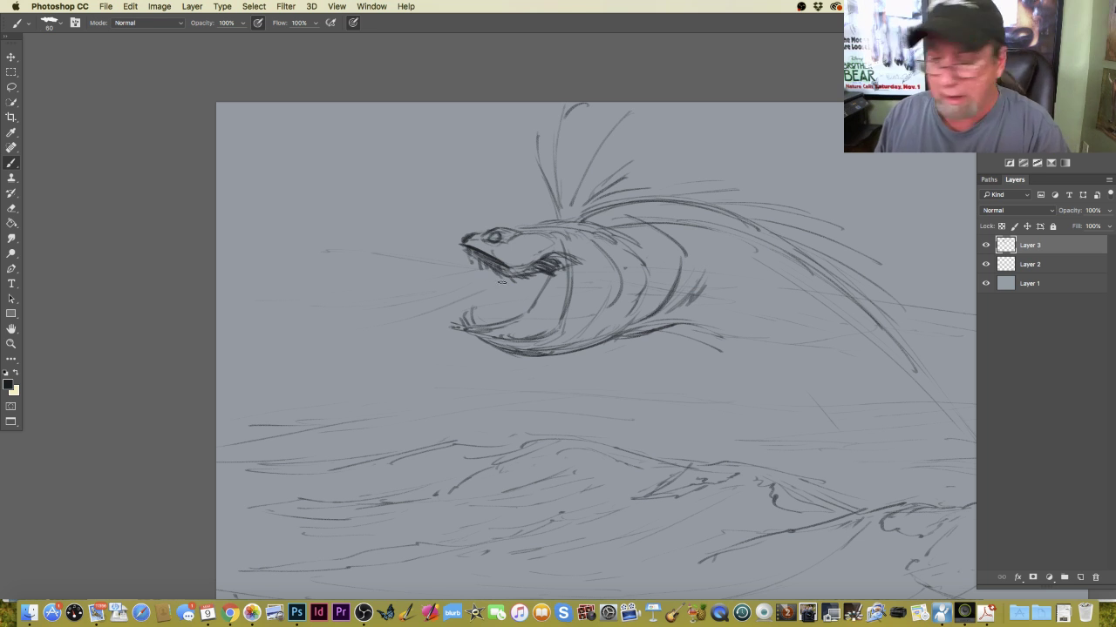
Add pointed teeth along both jaws, using a size 40 brush for the lower row, and shade the lower jaw.
mouse_move(494, 268)
left_mouse_down()
mouse_move(538, 265)
mouse_move(489, 270)
left_mouse_up()
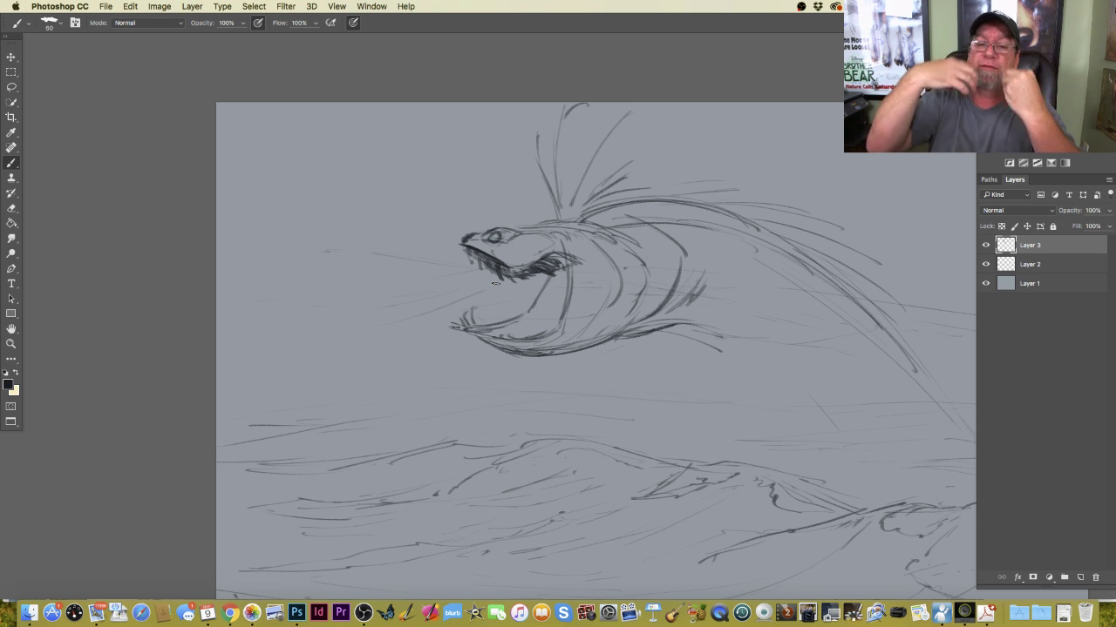
mouse_move(464, 305)
left_mouse_down()
mouse_move(508, 316)
mouse_move(511, 294)
mouse_move(532, 312)
left_mouse_up()
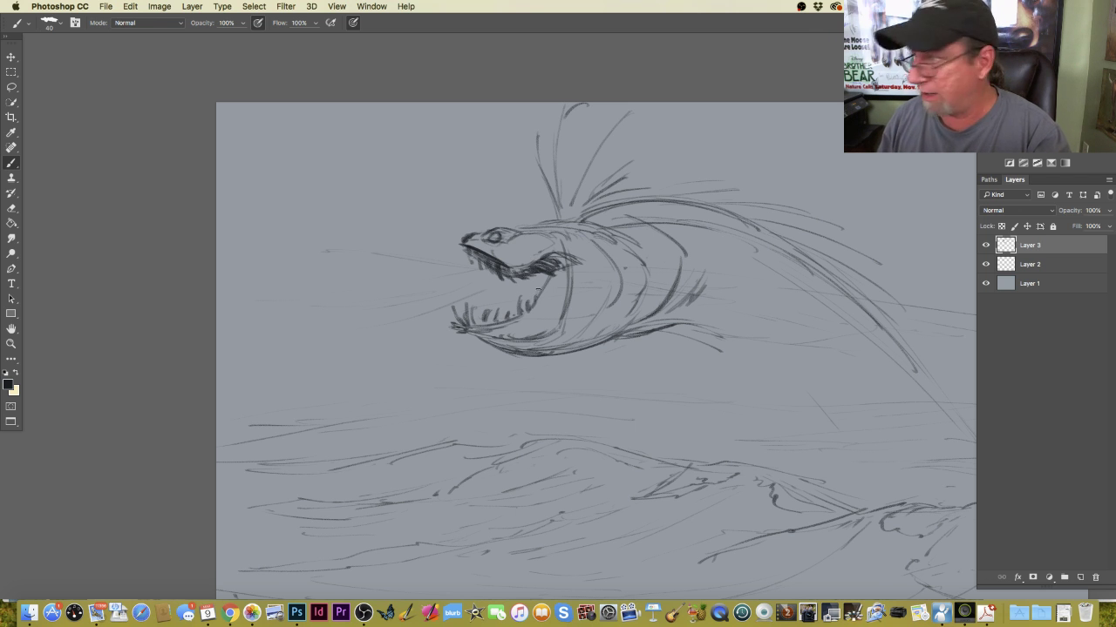
mouse_move(549, 256)
left_mouse_down()
mouse_move(557, 268)
mouse_move(525, 281)
left_mouse_up()
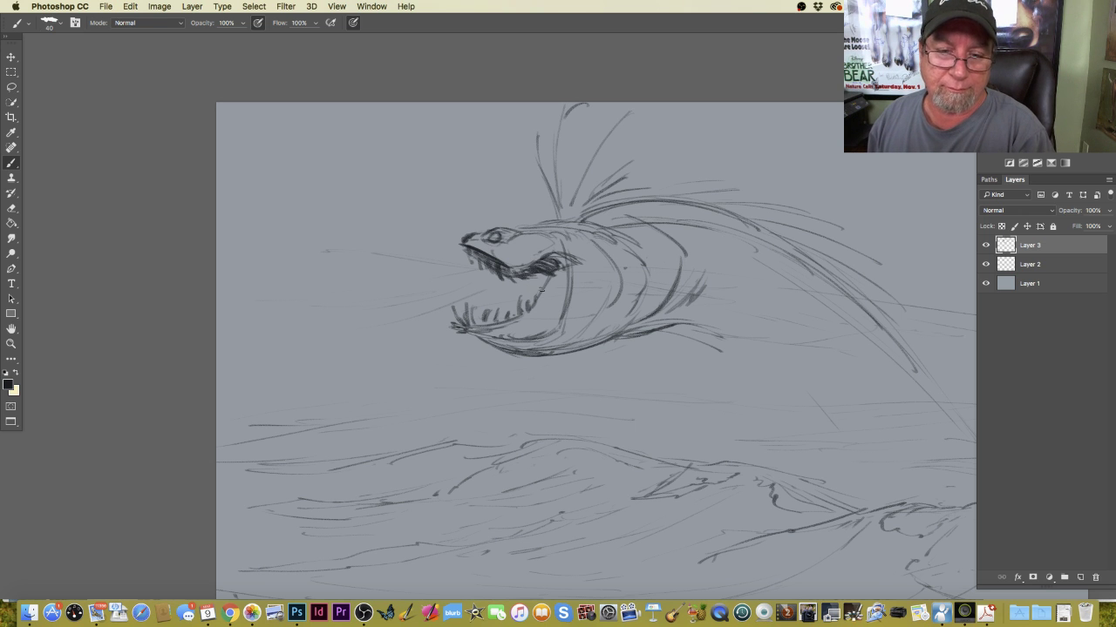
mouse_move(488, 322)
left_mouse_down()
mouse_move(477, 322)
mouse_move(533, 356)
left_mouse_up()
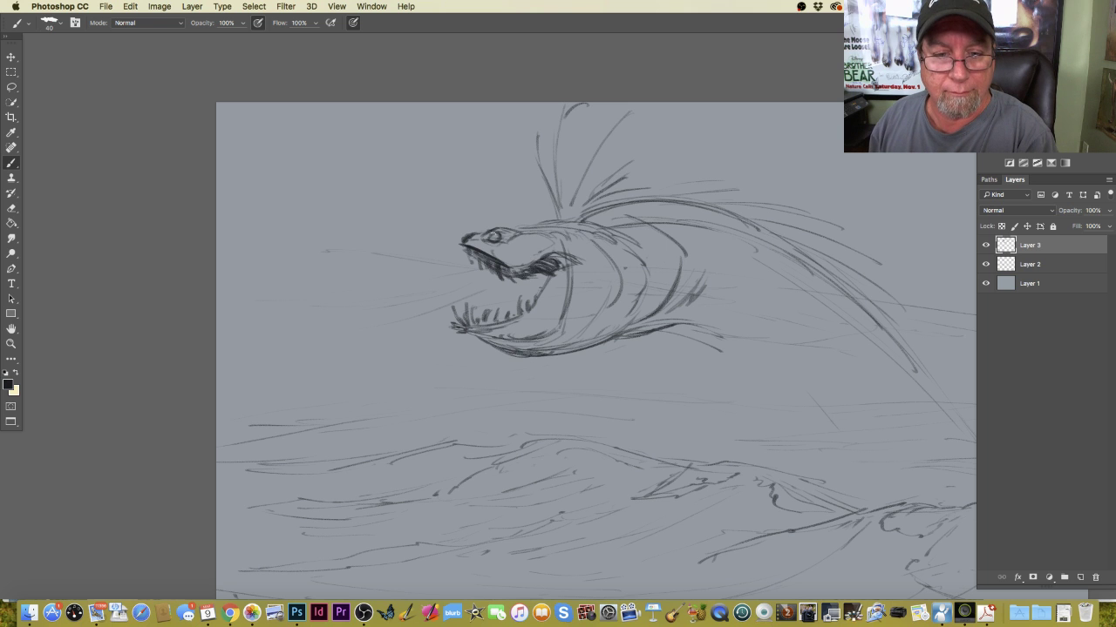
Darken the eye's pupil, and shape the jaw hinge with a skin fold and cheek lines behind the mouth corner.
left_click_drag(488, 237, 502, 234)
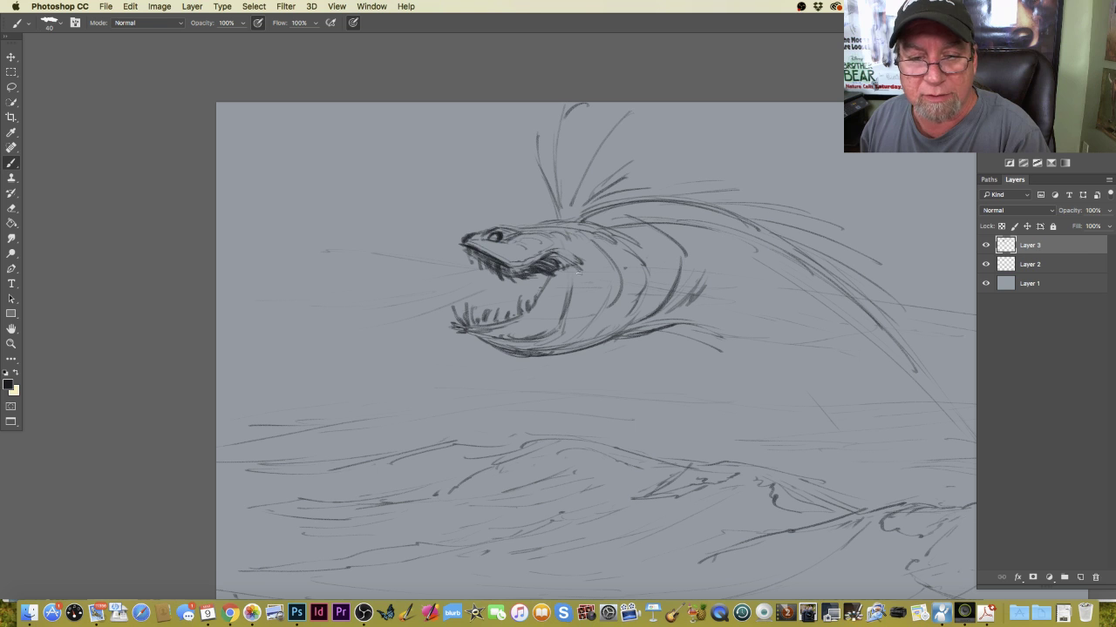
mouse_move(553, 257)
left_mouse_down()
mouse_move(589, 279)
mouse_move(565, 246)
mouse_move(535, 255)
mouse_move(589, 268)
mouse_move(554, 282)
mouse_move(528, 319)
mouse_move(477, 331)
left_mouse_up()
left_click_drag(520, 330, 472, 335)
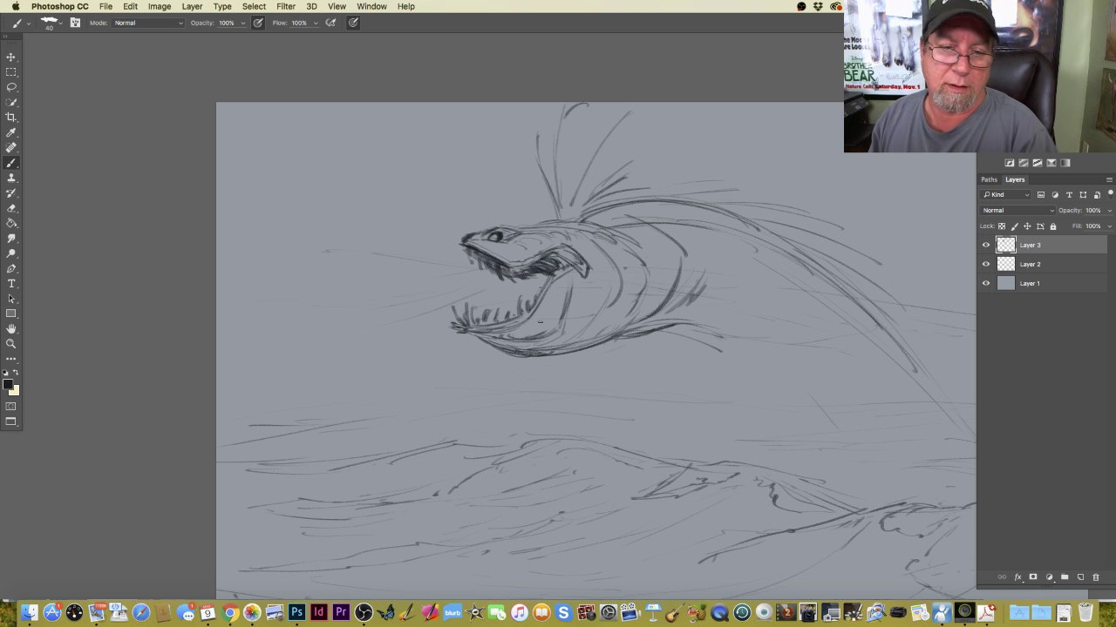
mouse_move(558, 244)
left_mouse_down()
mouse_move(581, 249)
mouse_move(592, 270)
mouse_move(574, 291)
mouse_move(582, 296)
left_mouse_up()
left_click_drag(599, 255, 590, 293)
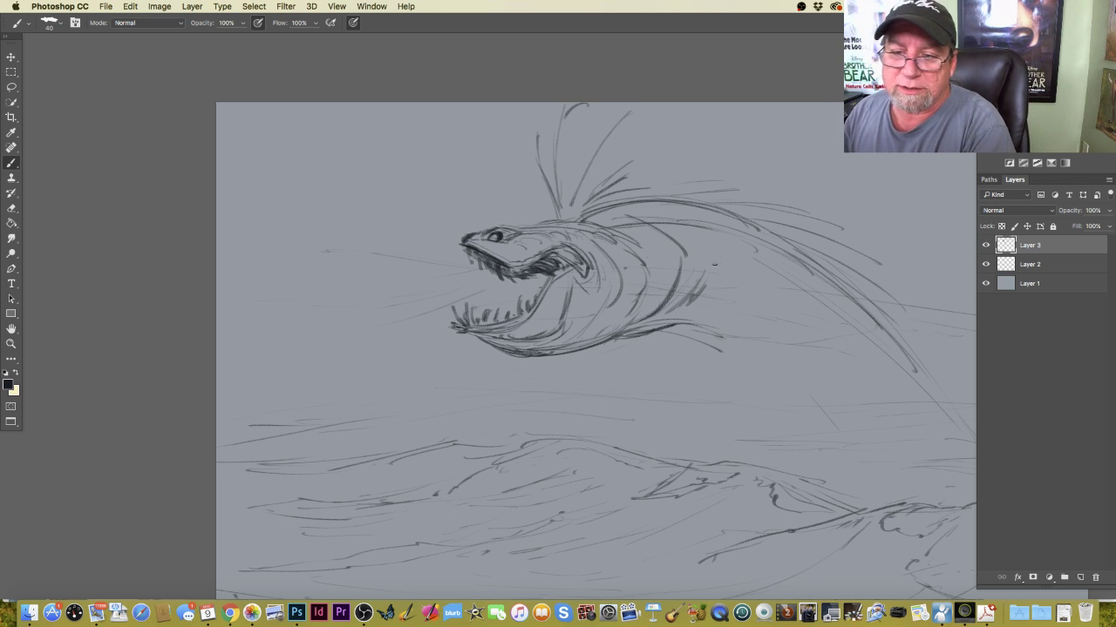
Sketch a pectoral fin behind the gill curve, with a rounded base and long rays sweeping back toward the tail.
mouse_move(704, 269)
left_mouse_down()
mouse_move(722, 253)
mouse_move(695, 277)
mouse_move(710, 280)
mouse_move(687, 277)
mouse_move(713, 282)
left_mouse_up()
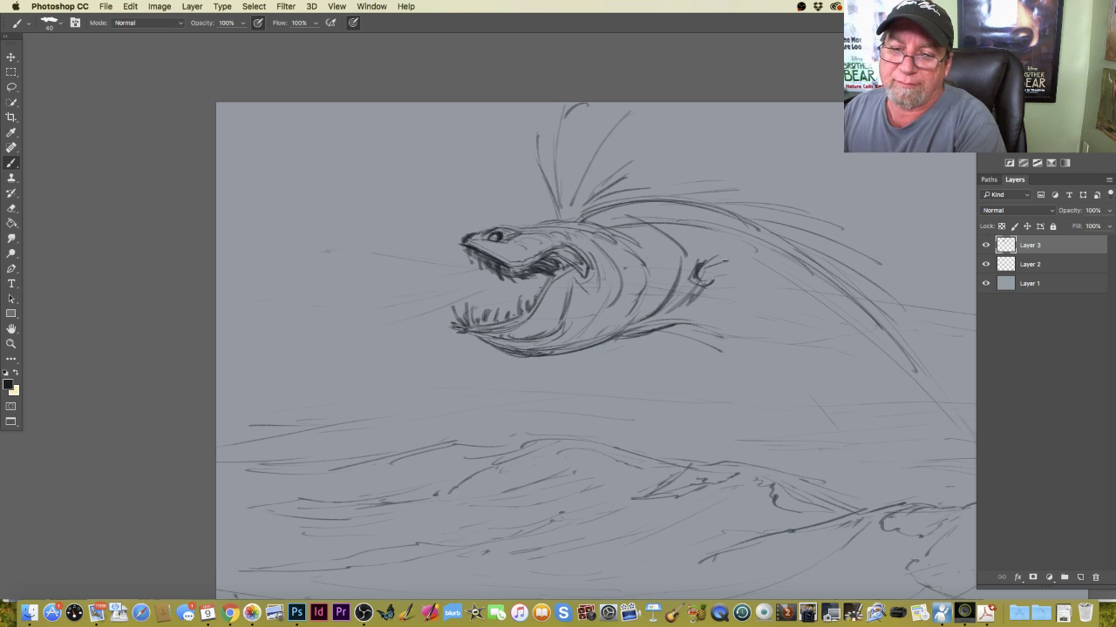
mouse_move(711, 266)
left_mouse_down()
mouse_move(782, 264)
mouse_move(760, 246)
mouse_move(737, 250)
mouse_move(760, 239)
mouse_move(732, 258)
mouse_move(847, 255)
left_mouse_up()
left_click_drag(765, 254, 798, 253)
left_click_drag(725, 260, 827, 261)
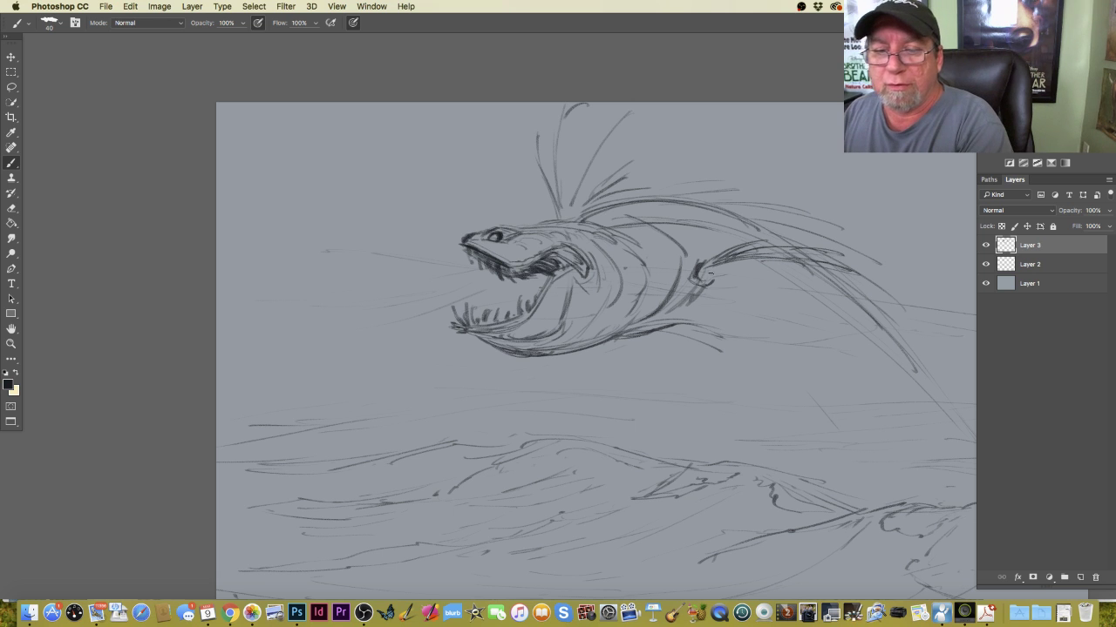
mouse_move(720, 269)
left_mouse_down()
mouse_move(704, 275)
mouse_move(786, 267)
mouse_move(736, 266)
left_mouse_up()
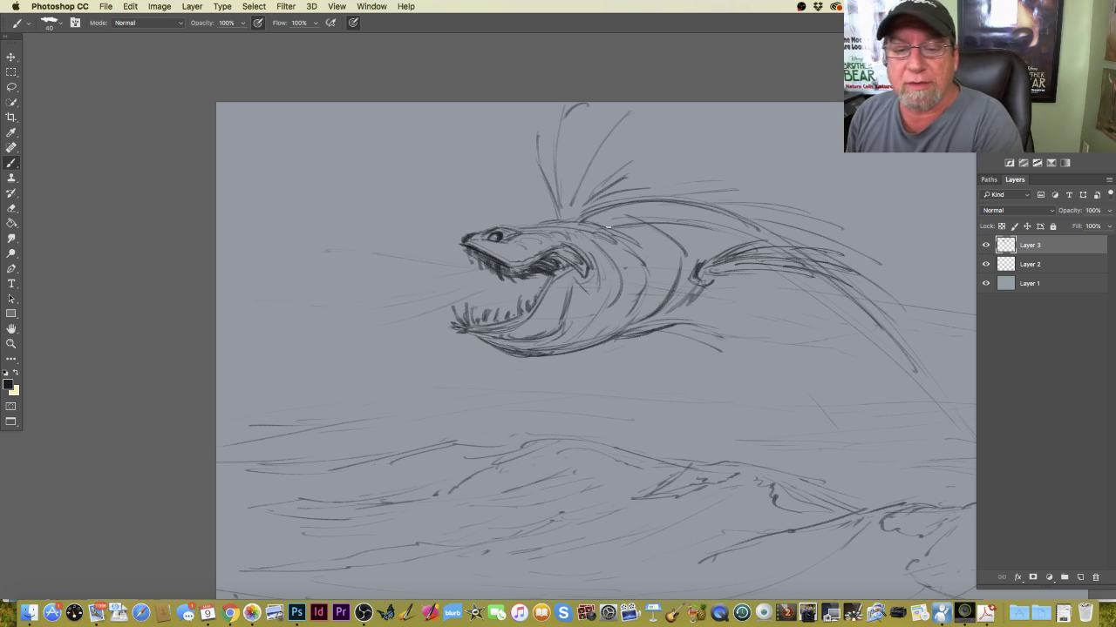
Reinforce the contour from the head's top along the back, and extend the pectoral fin with upward rays and darker tips.
mouse_move(650, 232)
left_mouse_down()
mouse_move(706, 222)
mouse_move(729, 233)
left_mouse_up()
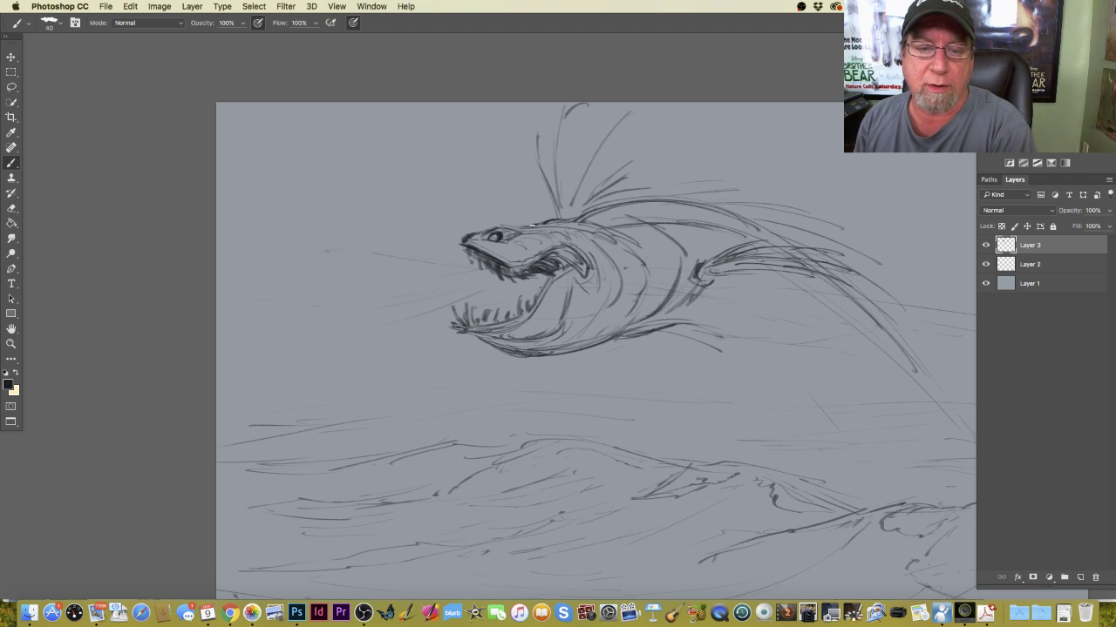
left_click_drag(520, 226, 582, 223)
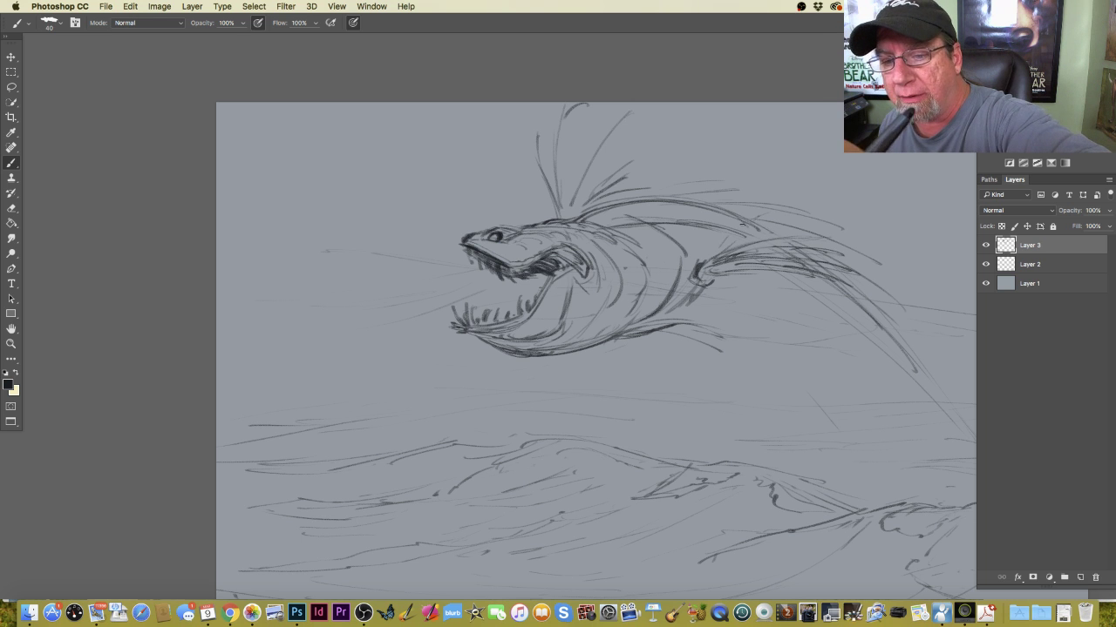
left_click_drag(742, 224, 705, 261)
mouse_move(791, 237)
left_mouse_down()
mouse_move(751, 220)
mouse_move(817, 237)
mouse_move(856, 289)
mouse_move(801, 280)
left_mouse_up()
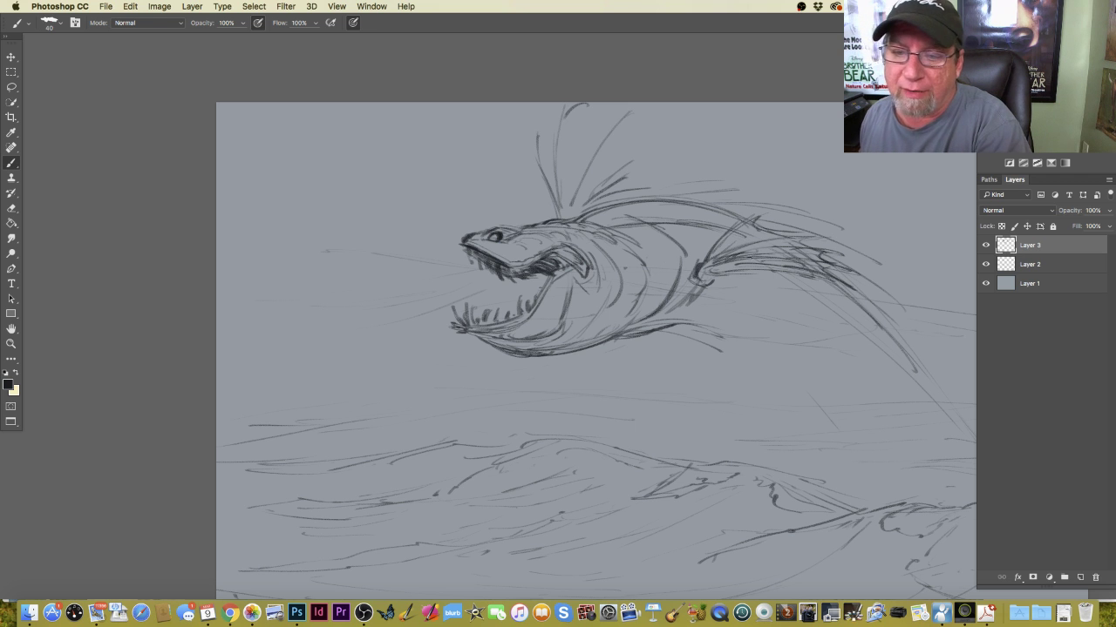
left_click_drag(767, 213, 713, 258)
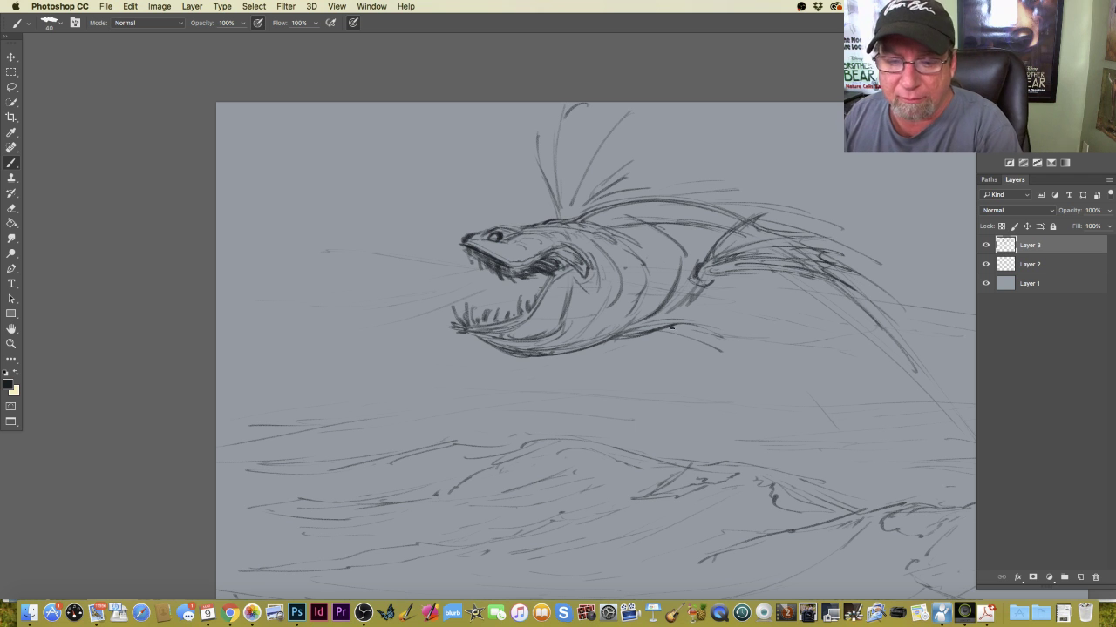
Sketch a rayed fin under the rear belly with long trailing lines, and darken the front spine of the head crest.
mouse_move(679, 328)
left_mouse_down()
mouse_move(690, 358)
mouse_move(703, 301)
mouse_move(711, 298)
mouse_move(691, 325)
mouse_move(716, 336)
left_mouse_up()
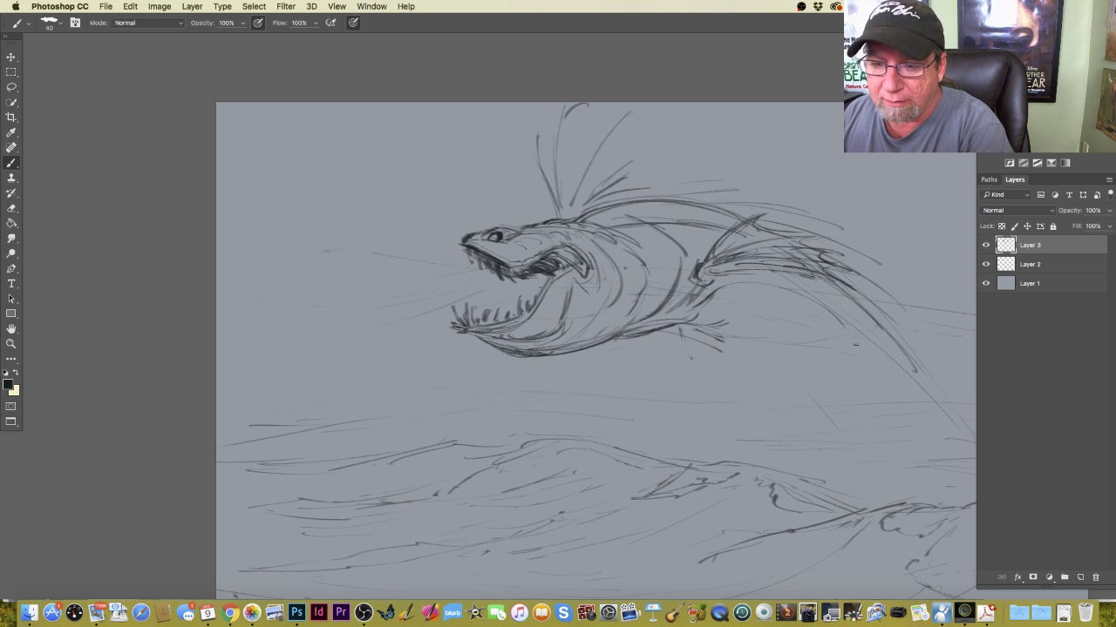
mouse_move(683, 325)
left_mouse_down()
mouse_move(739, 356)
mouse_move(692, 327)
left_mouse_up()
left_click_drag(618, 341, 671, 328)
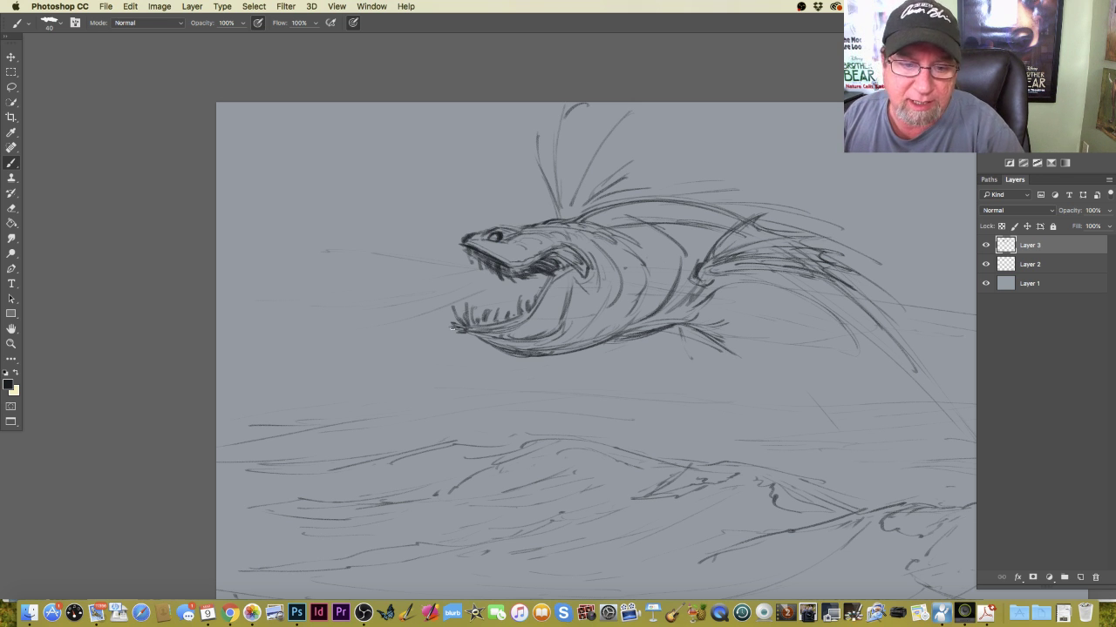
mouse_move(732, 290)
left_mouse_down()
mouse_move(811, 323)
mouse_move(858, 370)
mouse_move(879, 411)
left_mouse_up()
key("super+minus")
key("super+minus")
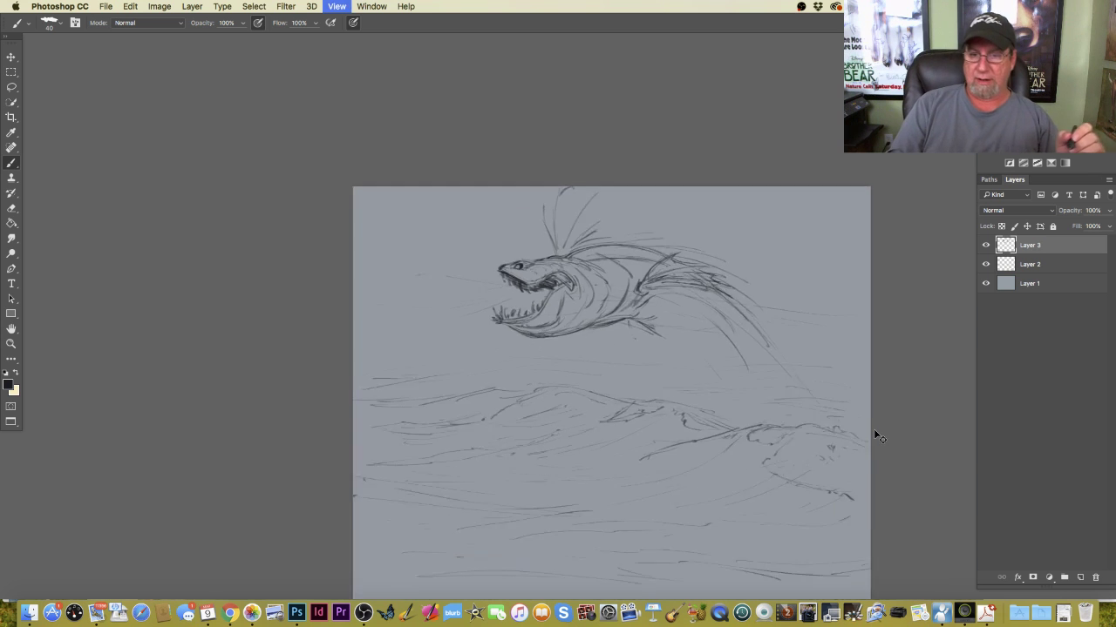
key("super+plus")
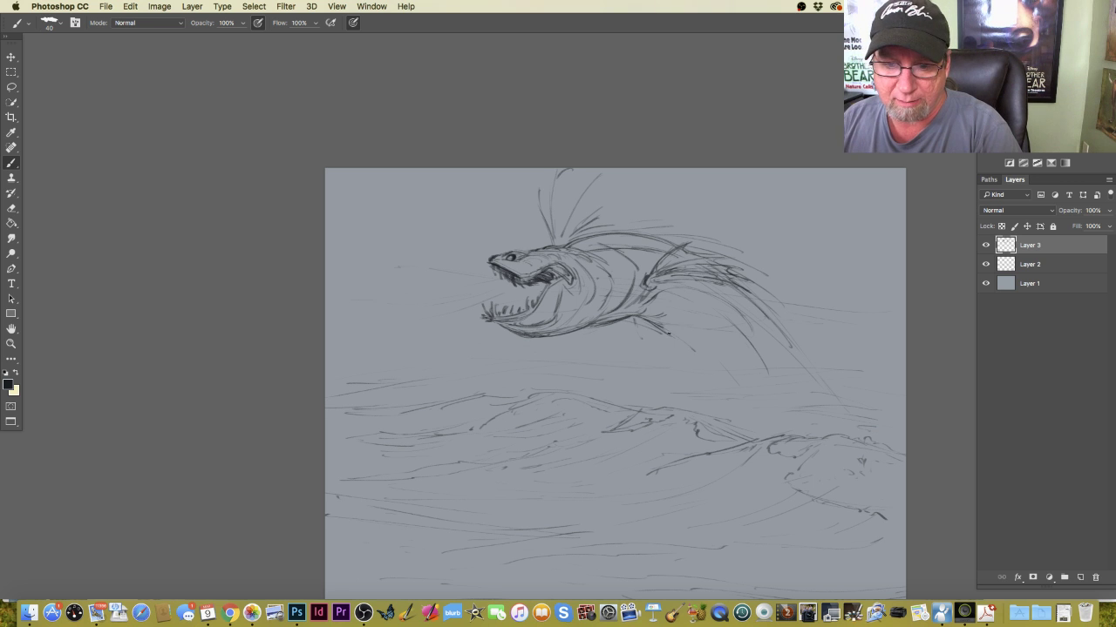
left_click_drag(664, 329, 702, 357)
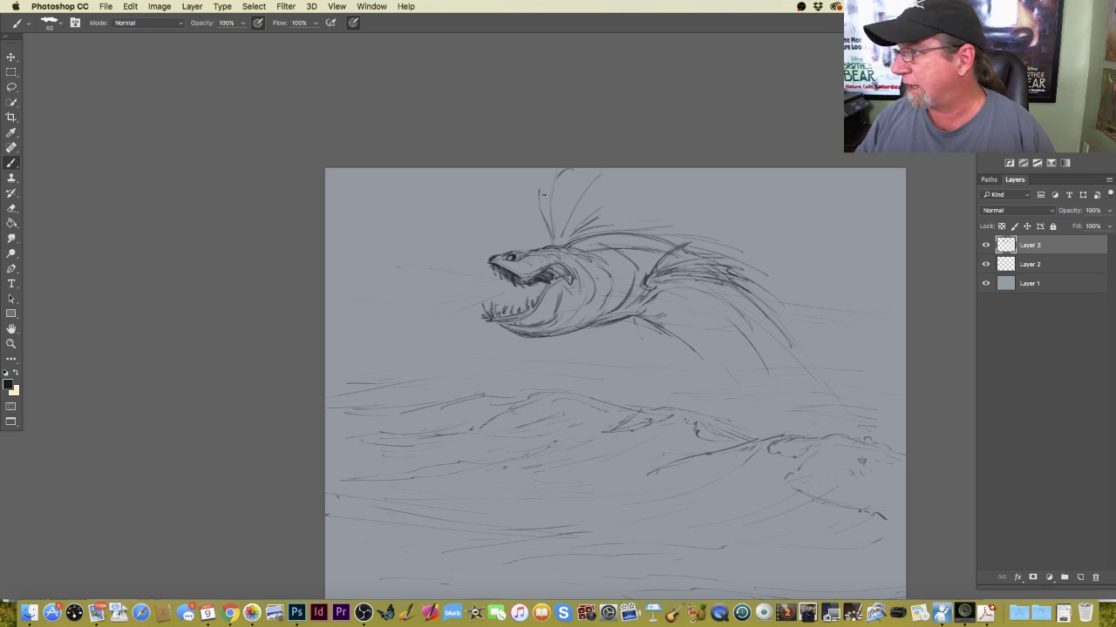
left_click_drag(538, 185, 545, 215)
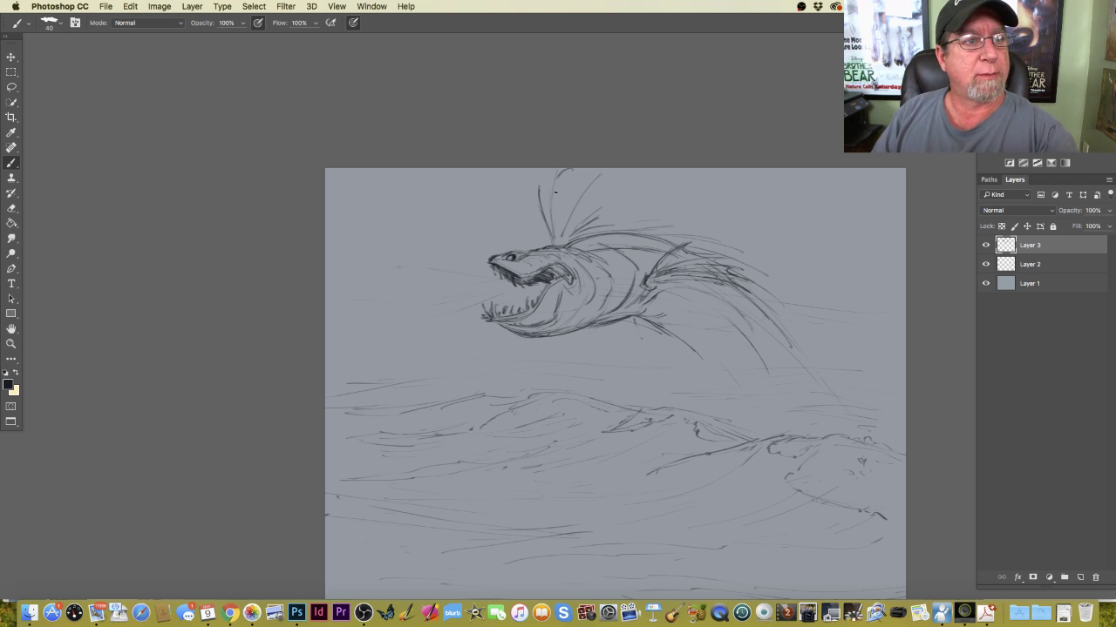
Scale the creature sketch on Layer 3 down slightly with Free Transform, keeping its head crest clear of the canvas's upper edge.
left_click(130, 6)
key("Escape")
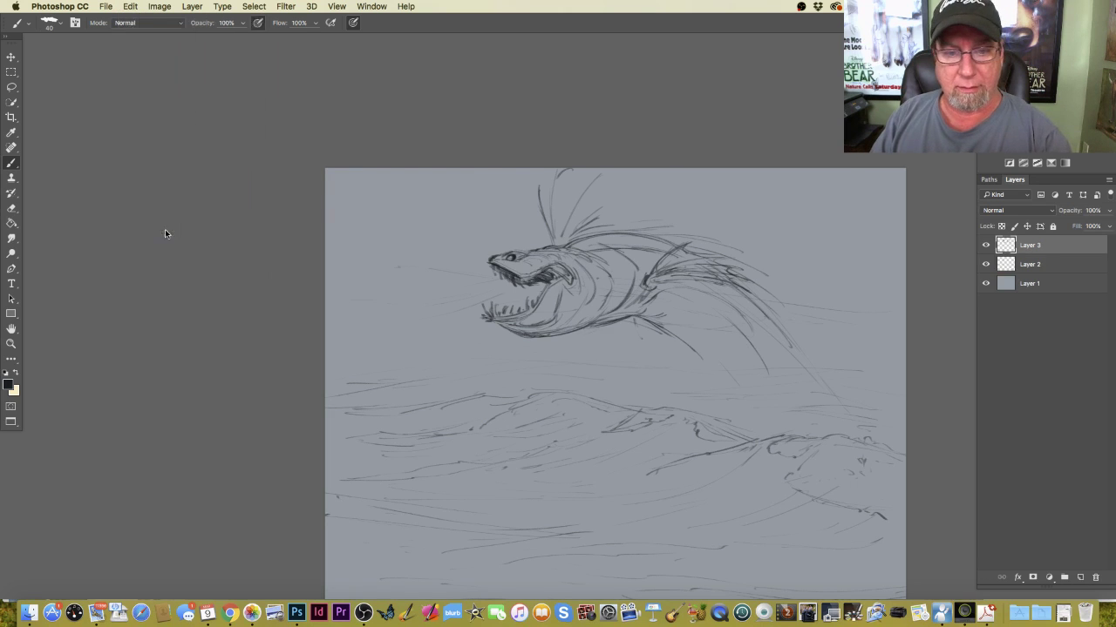
left_click_drag(478, 169, 518, 193)
left_click_drag(544, 356, 508, 366)
key("Return")
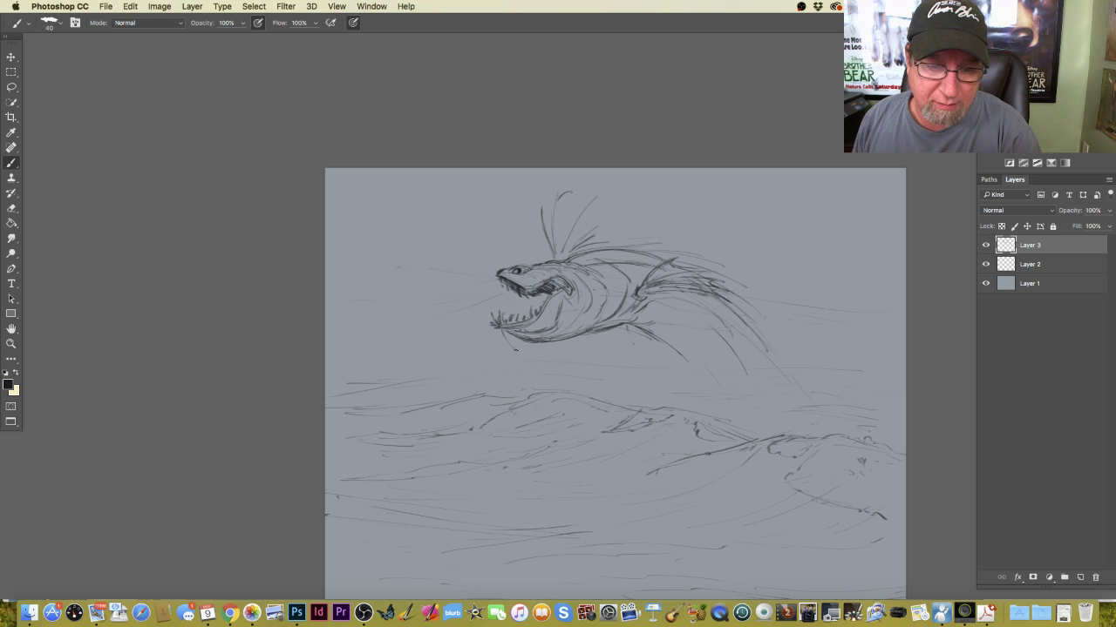
Draw thin barbels under the tip of the lower jaw and a row of swept-back fin rays along the belly.
left_click_drag(501, 330, 499, 345)
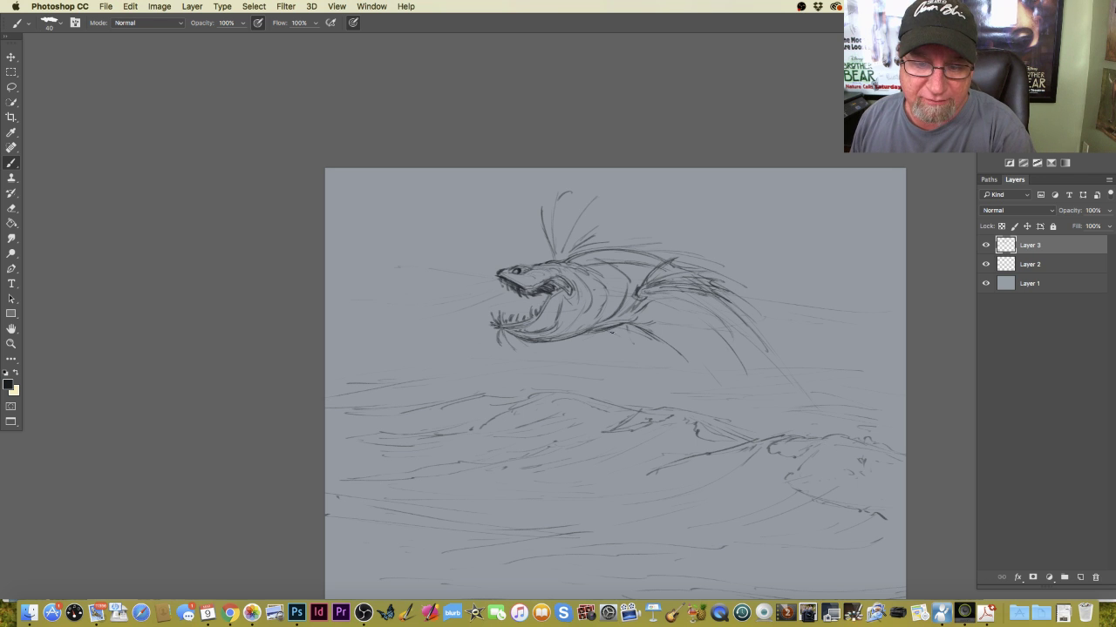
mouse_move(626, 340)
left_mouse_down()
mouse_move(672, 386)
mouse_move(612, 366)
left_mouse_up()
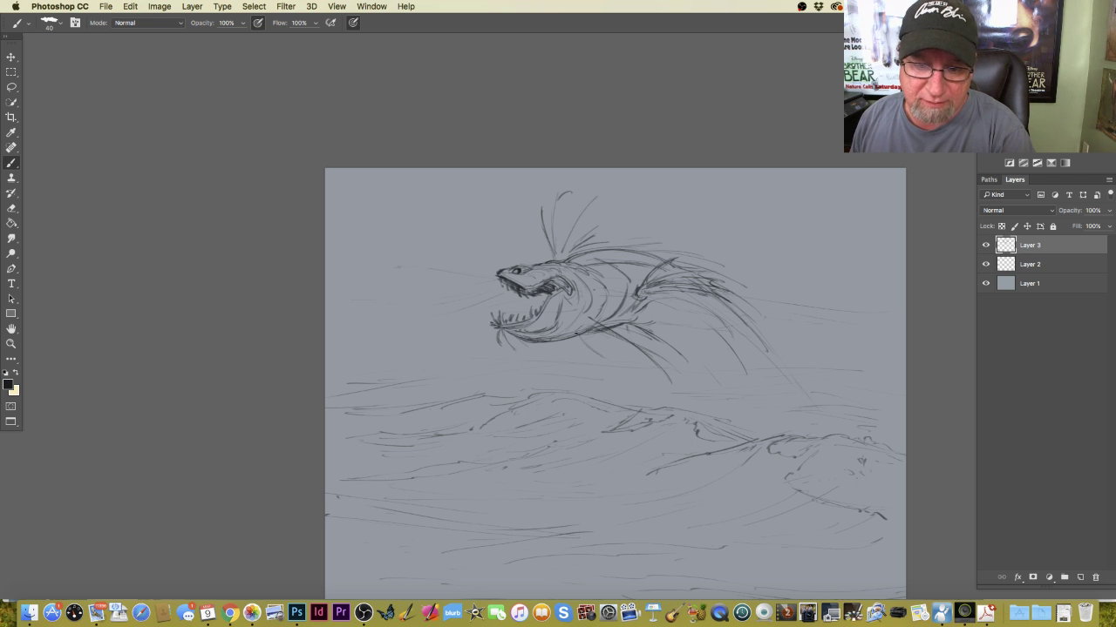
mouse_move(615, 364)
left_mouse_down()
mouse_move(574, 336)
mouse_move(595, 351)
left_mouse_up()
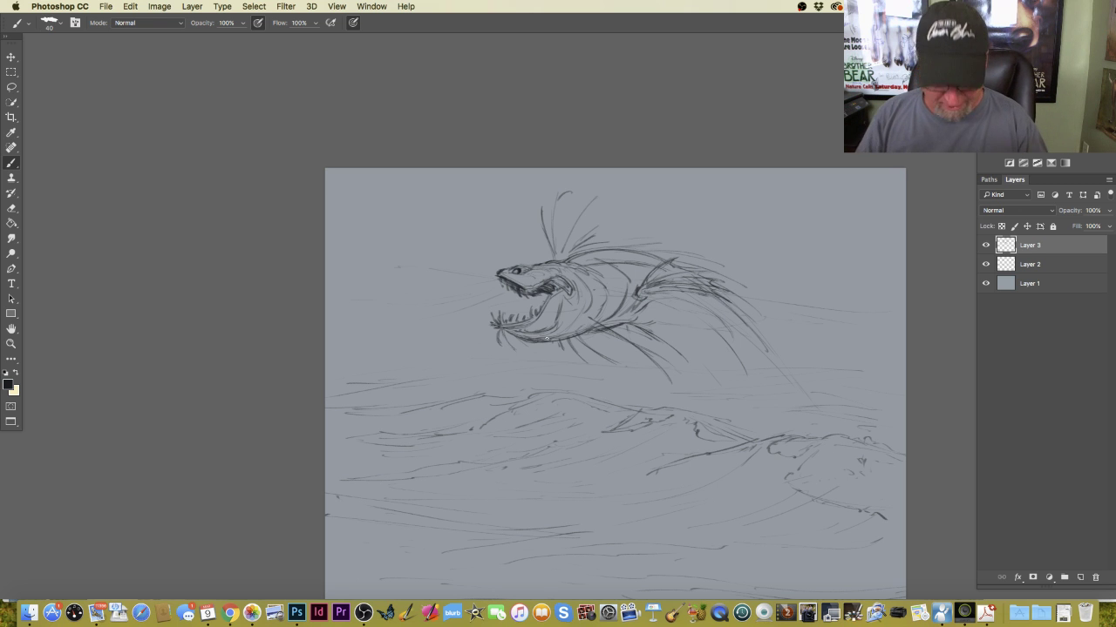
Add short strokes along the creature's belly and light curved hatching across the underside of its arched body.
scroll(545, 337, "up", 1)
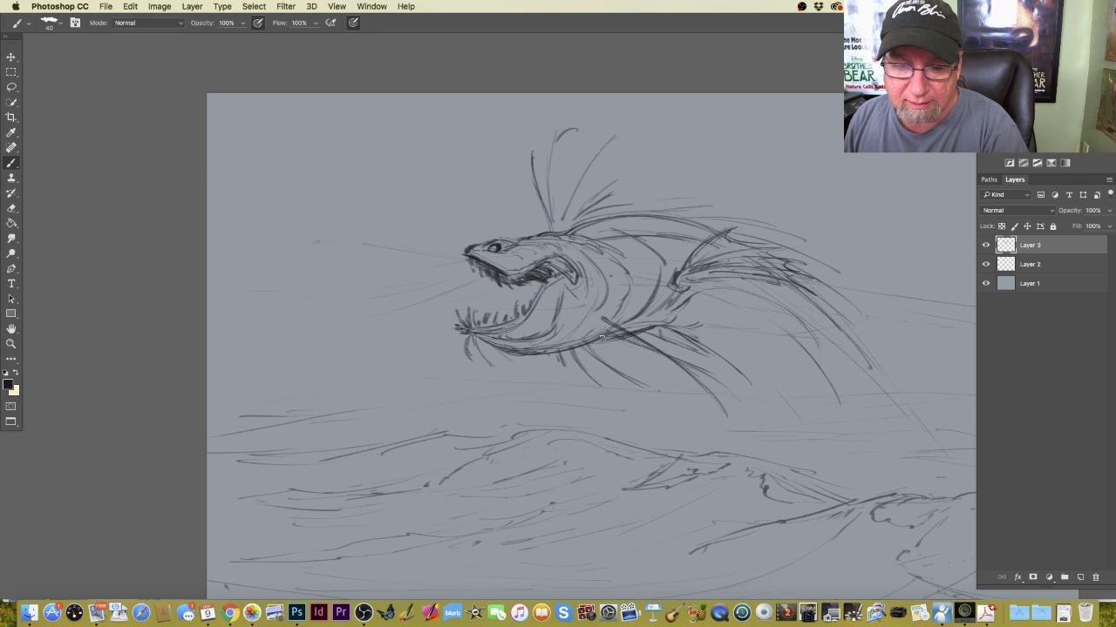
left_click_drag(601, 336, 631, 369)
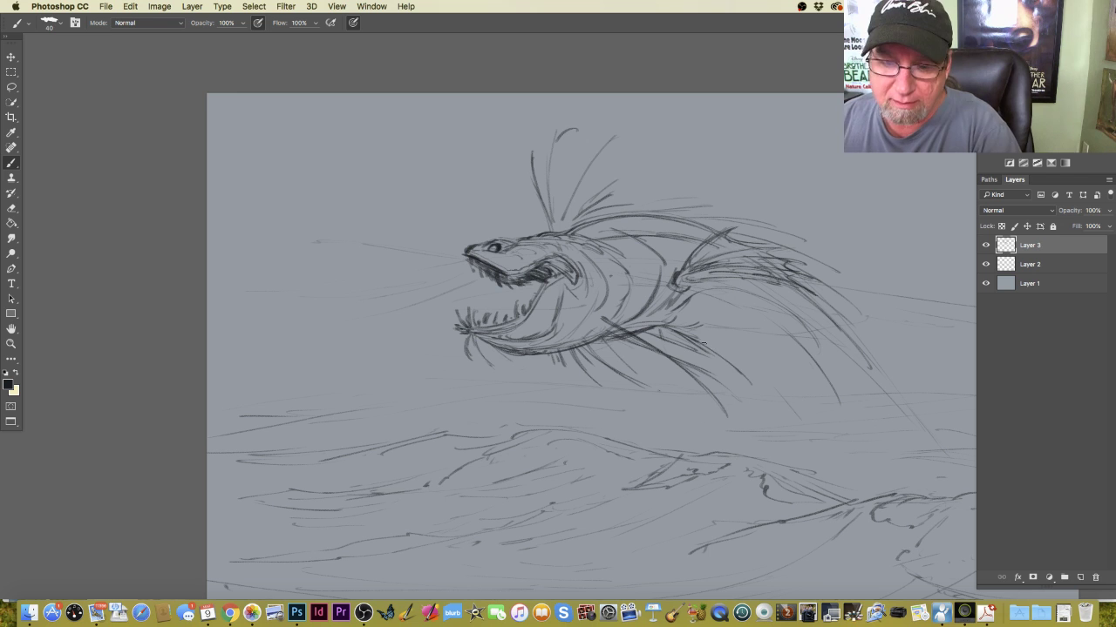
mouse_move(686, 301)
left_mouse_down()
mouse_move(710, 292)
mouse_move(771, 329)
mouse_move(785, 359)
left_mouse_up()
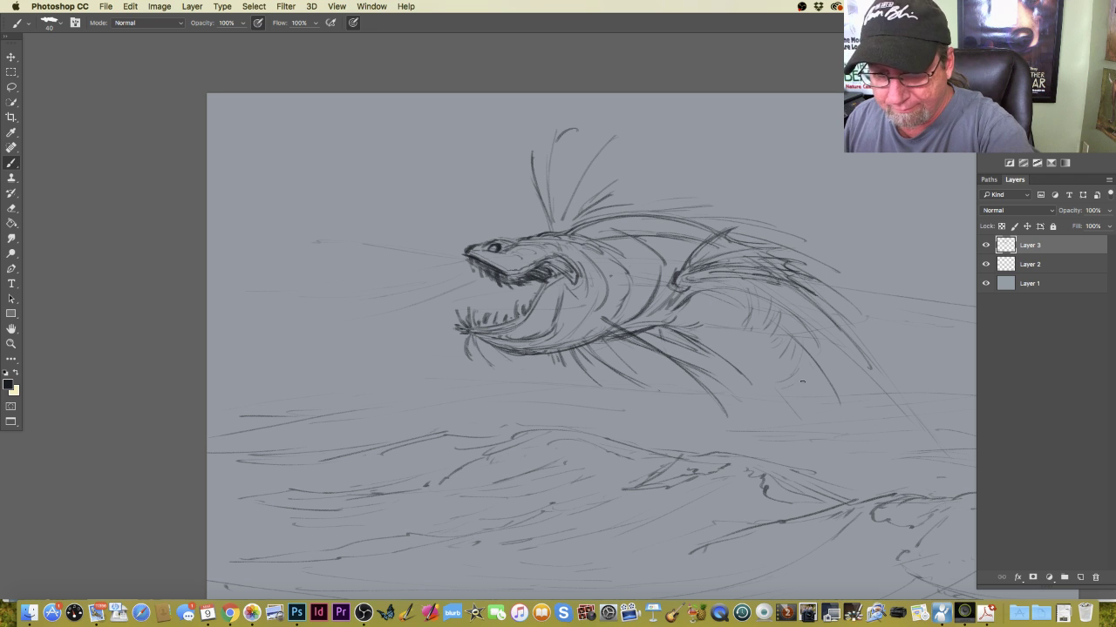
left_click_drag(696, 344, 732, 369)
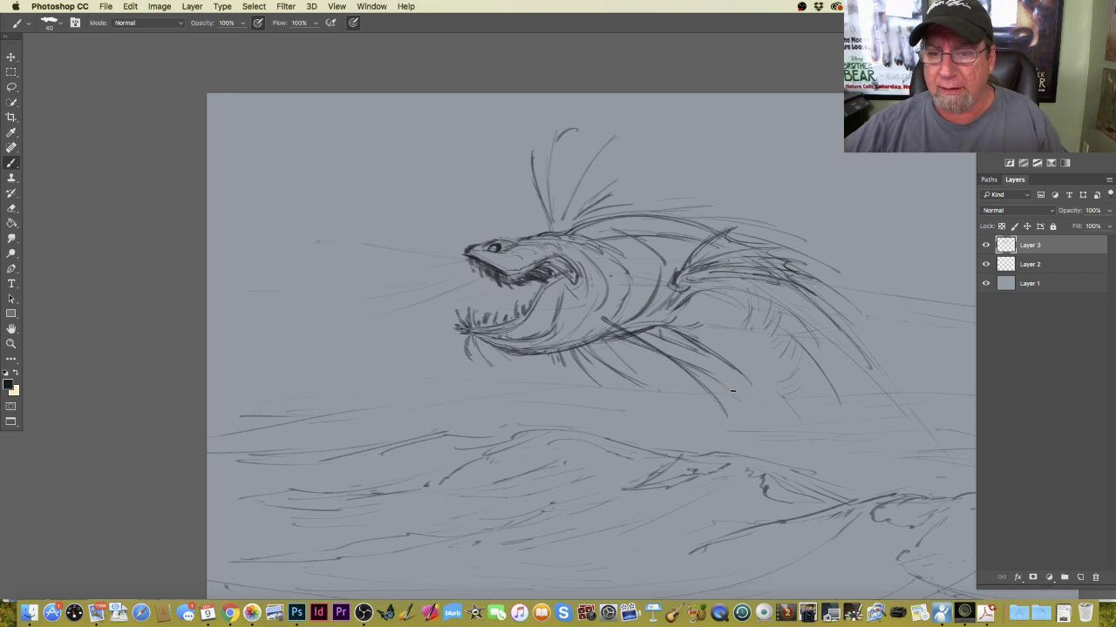
Extend the back and belly contours down toward the water, and sketch splash streaks and droplets where the tail meets the waves.
left_click_drag(709, 229, 618, 217)
left_click_drag(781, 272, 899, 409)
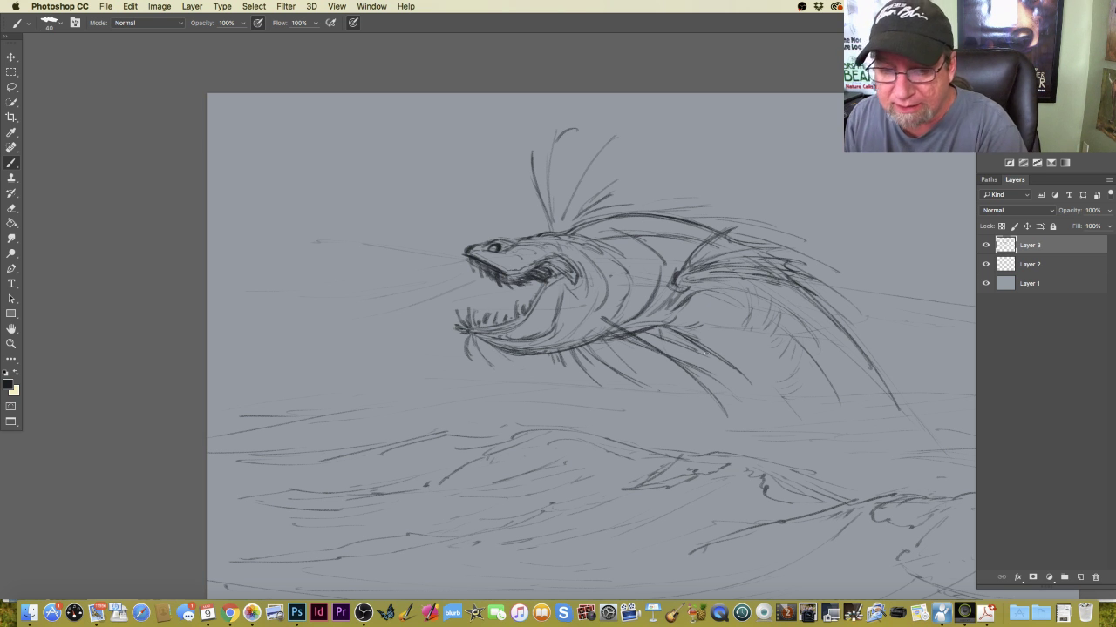
left_click_drag(706, 353, 776, 414)
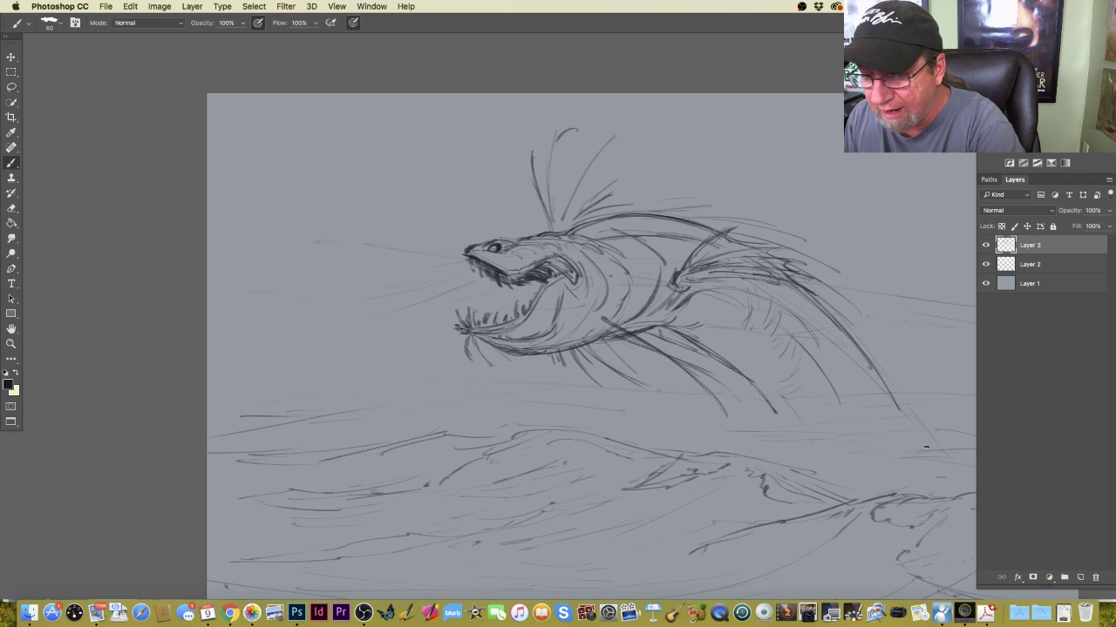
mouse_move(908, 400)
left_mouse_down()
mouse_move(927, 451)
mouse_move(931, 426)
left_mouse_up()
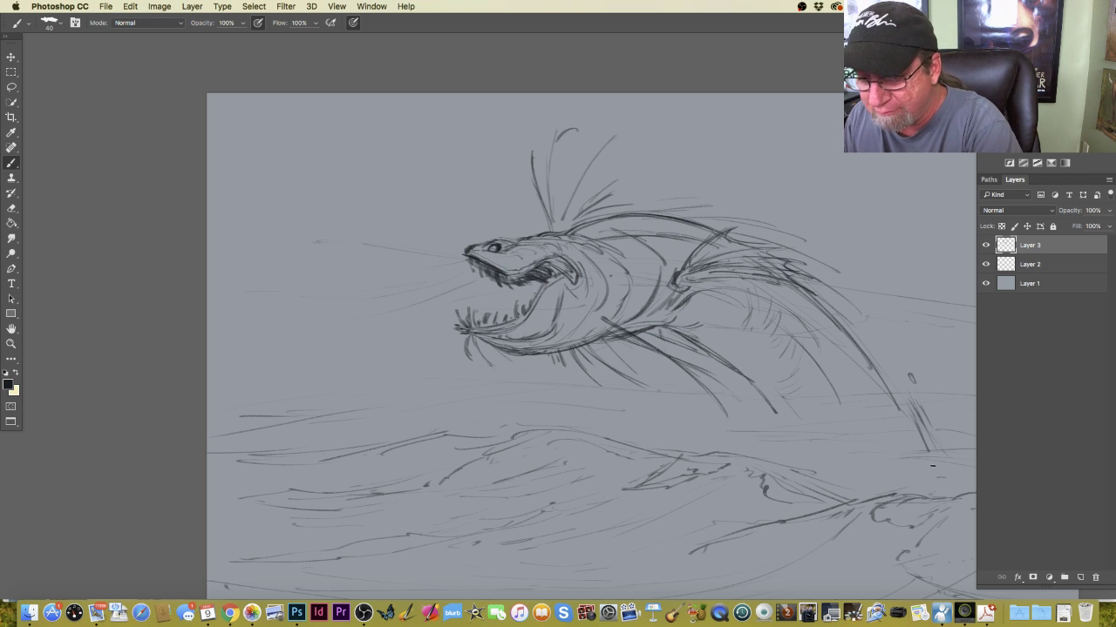
mouse_move(915, 418)
left_mouse_down()
mouse_move(940, 474)
mouse_move(925, 470)
left_mouse_up()
mouse_move(877, 444)
left_mouse_down()
mouse_move(884, 459)
mouse_move(890, 443)
left_mouse_up()
left_click(920, 387)
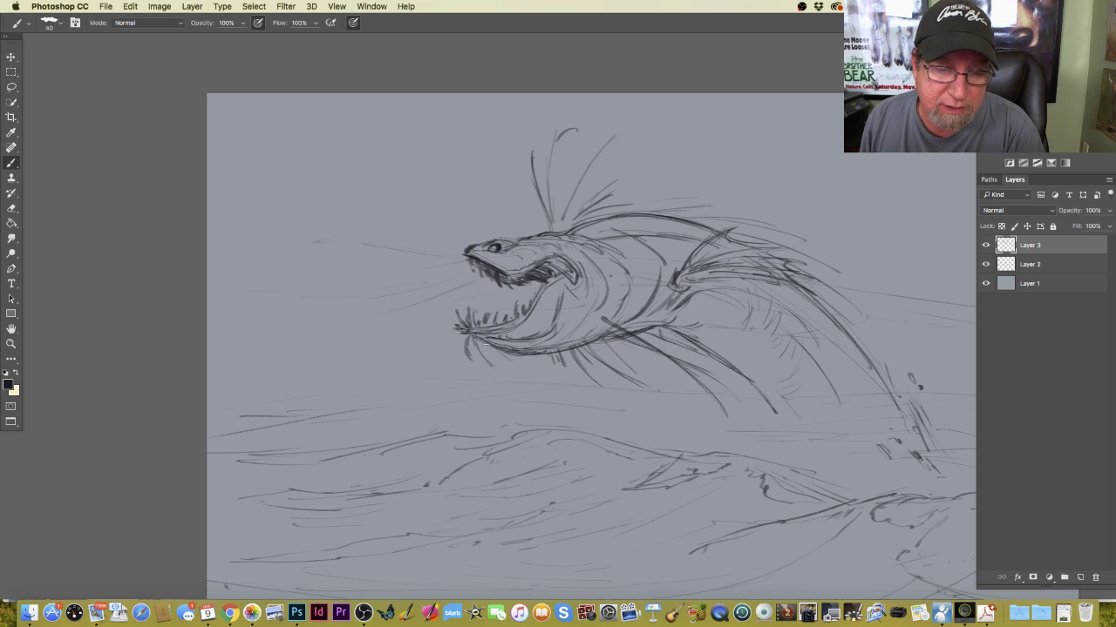
Shade the lower jaw and lower belly with hatching, and thicken the back contour running down to the tail.
mouse_move(479, 342)
left_mouse_down()
mouse_move(550, 319)
mouse_move(560, 294)
mouse_move(561, 335)
mouse_move(584, 306)
mouse_move(553, 346)
left_mouse_up()
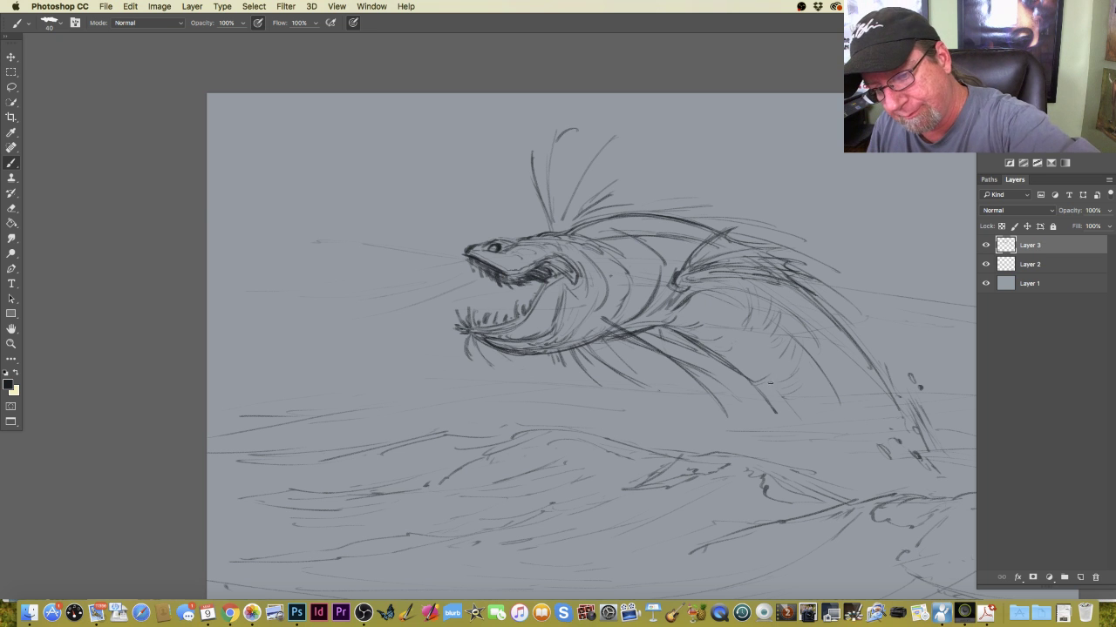
left_click_drag(801, 384, 778, 403)
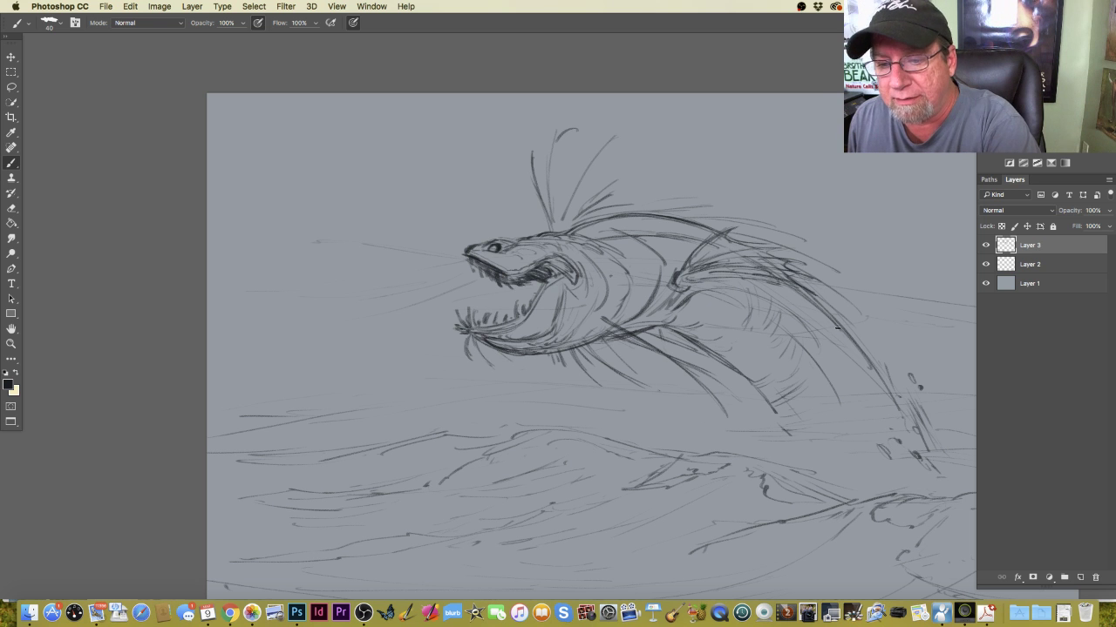
left_click_drag(841, 309, 880, 343)
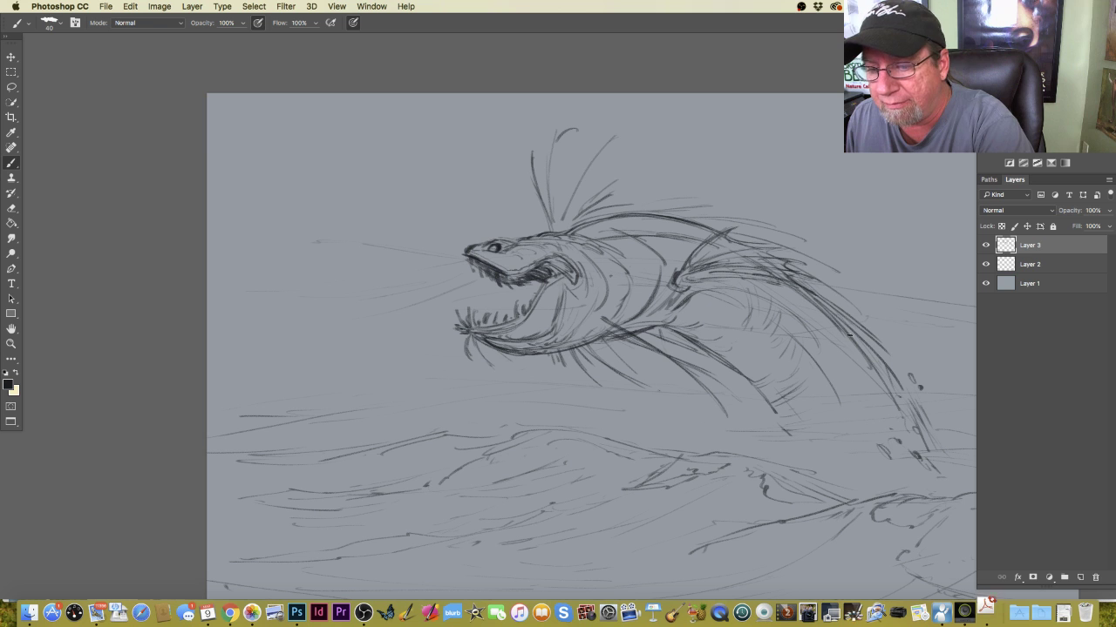
left_click_drag(902, 391, 833, 314)
left_click_drag(906, 414, 839, 319)
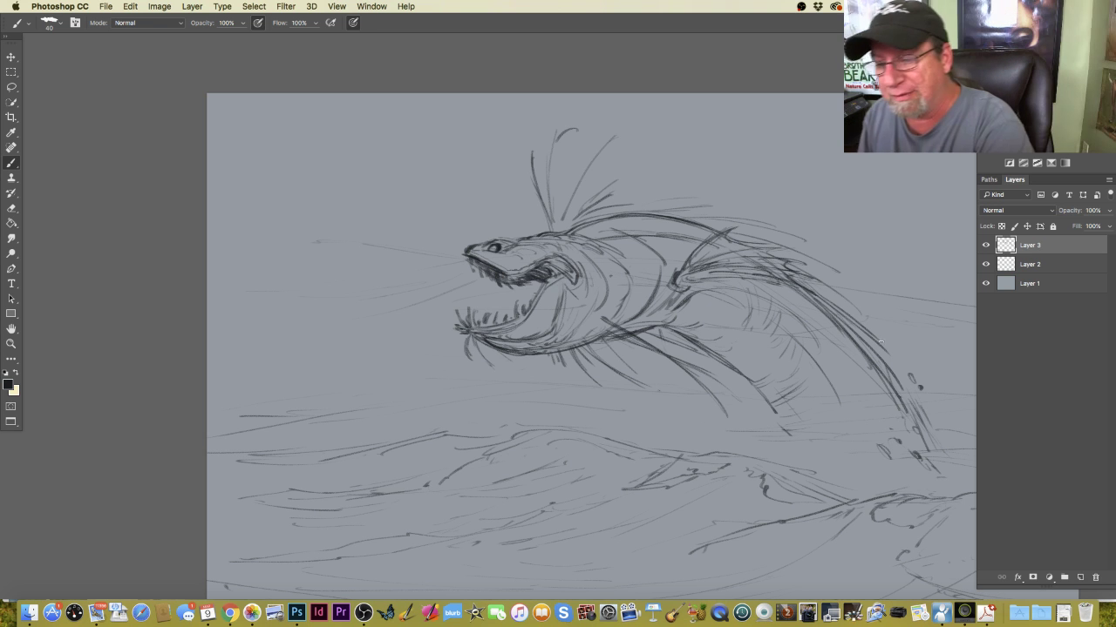
left_click_drag(873, 347, 908, 406)
Draw a jagged row of swept-back spines along the upper back contour, from the tail section up toward the dorsal fin.
left_click_drag(844, 302, 858, 326)
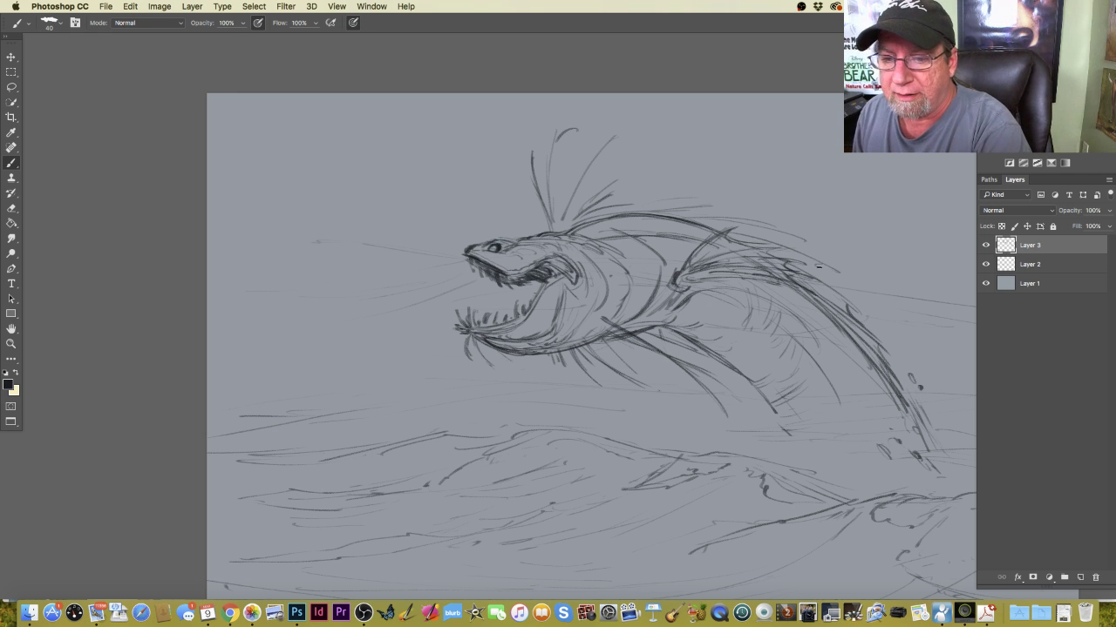
left_click_drag(818, 267, 849, 300)
left_click_drag(794, 239, 814, 258)
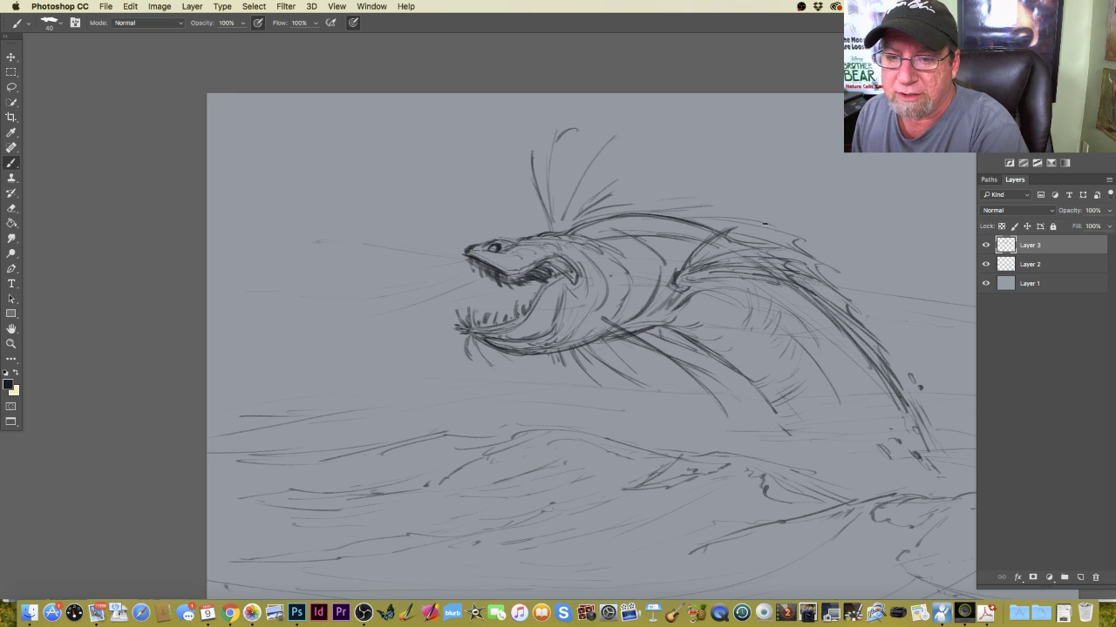
mouse_move(760, 200)
left_mouse_down()
mouse_move(724, 205)
mouse_move(738, 213)
mouse_move(670, 212)
mouse_move(722, 200)
mouse_move(765, 225)
left_mouse_up()
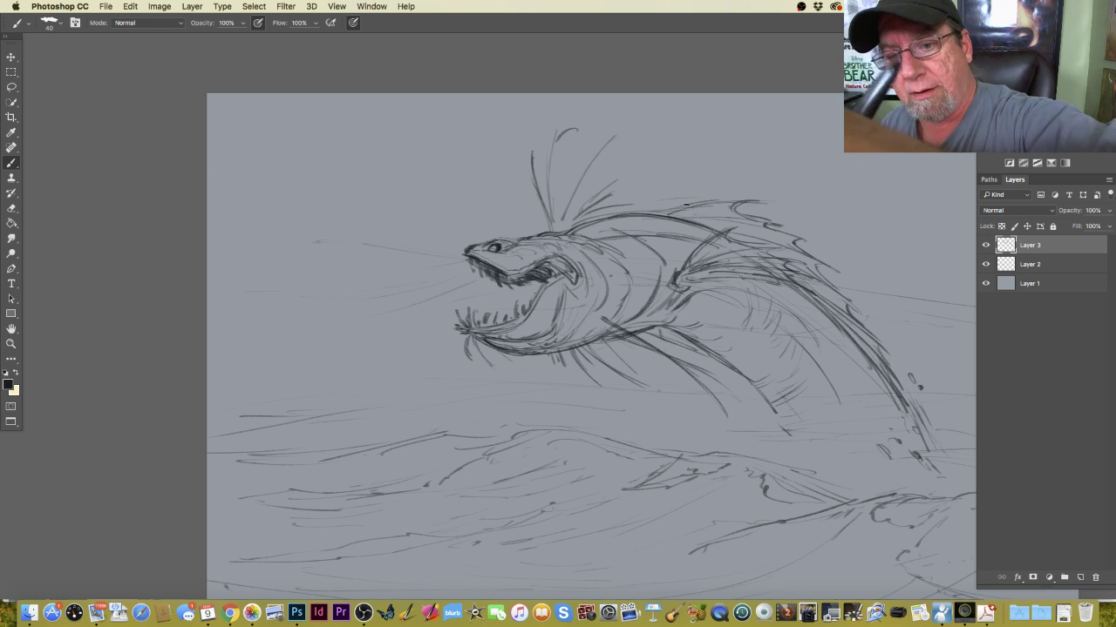
Sketch a dorsal fin with long rays trailing behind the creature and dark scalloped webbing between them.
left_click_drag(676, 204, 832, 193)
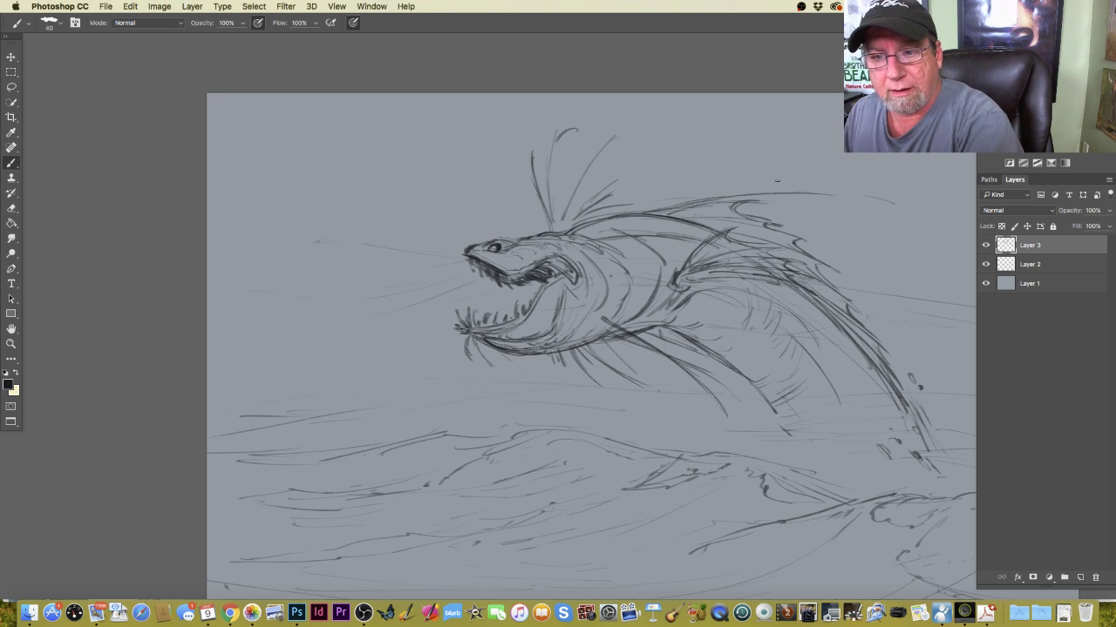
mouse_move(718, 191)
left_mouse_down()
mouse_move(649, 211)
mouse_move(766, 183)
left_mouse_up()
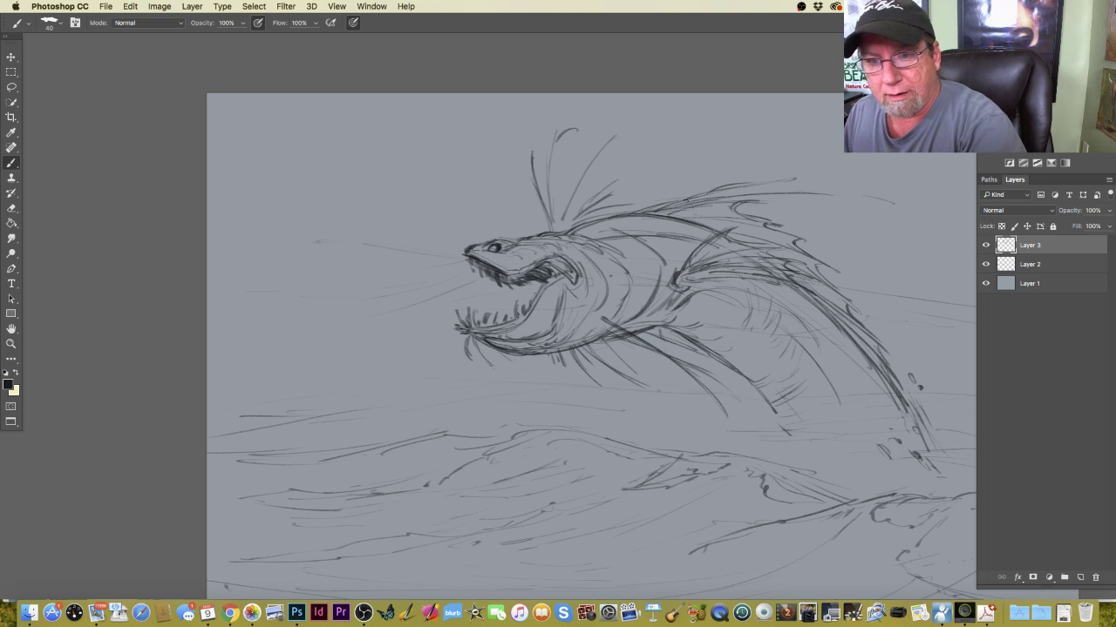
mouse_move(678, 206)
left_mouse_down()
mouse_move(709, 192)
mouse_move(807, 190)
mouse_move(889, 204)
left_mouse_up()
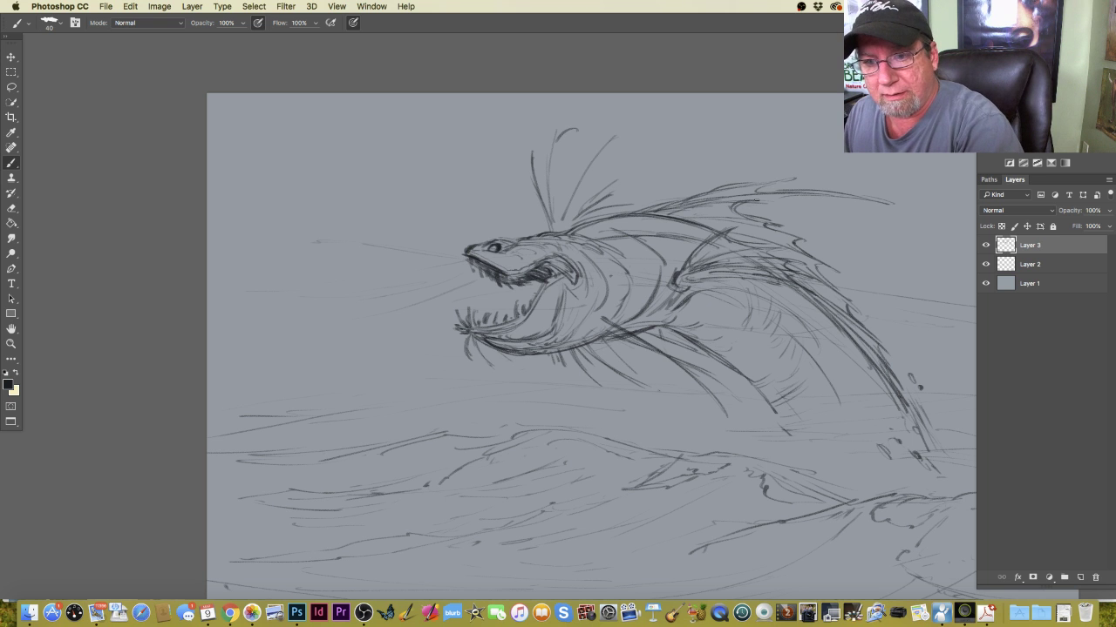
mouse_move(784, 195)
left_mouse_down()
mouse_move(738, 207)
mouse_move(772, 227)
left_mouse_up()
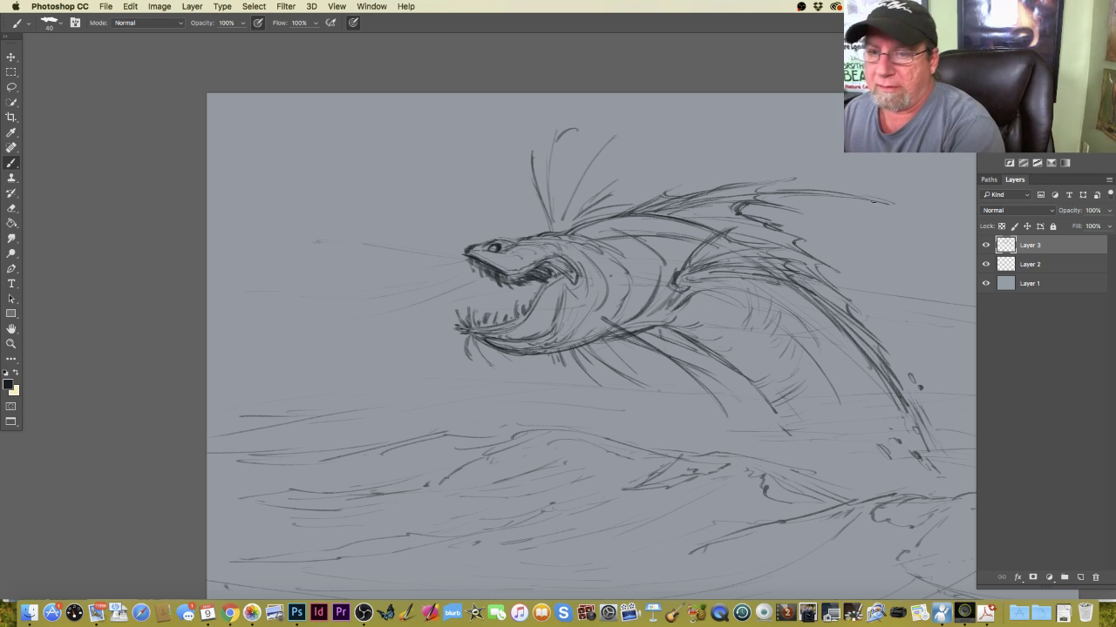
left_click_drag(885, 205, 956, 235)
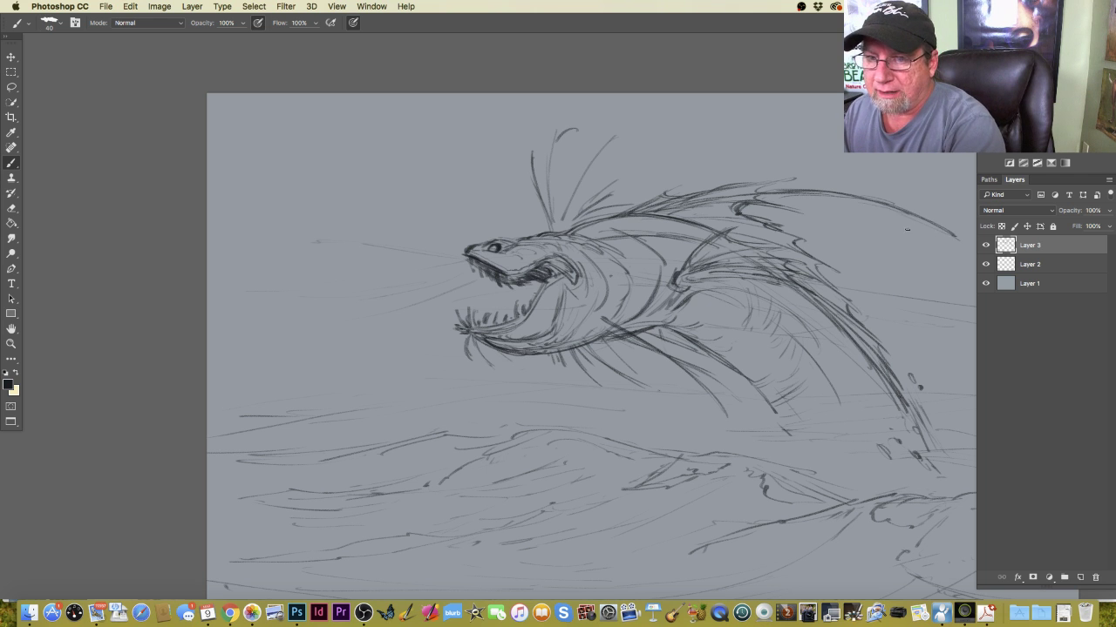
left_click_drag(786, 207, 943, 273)
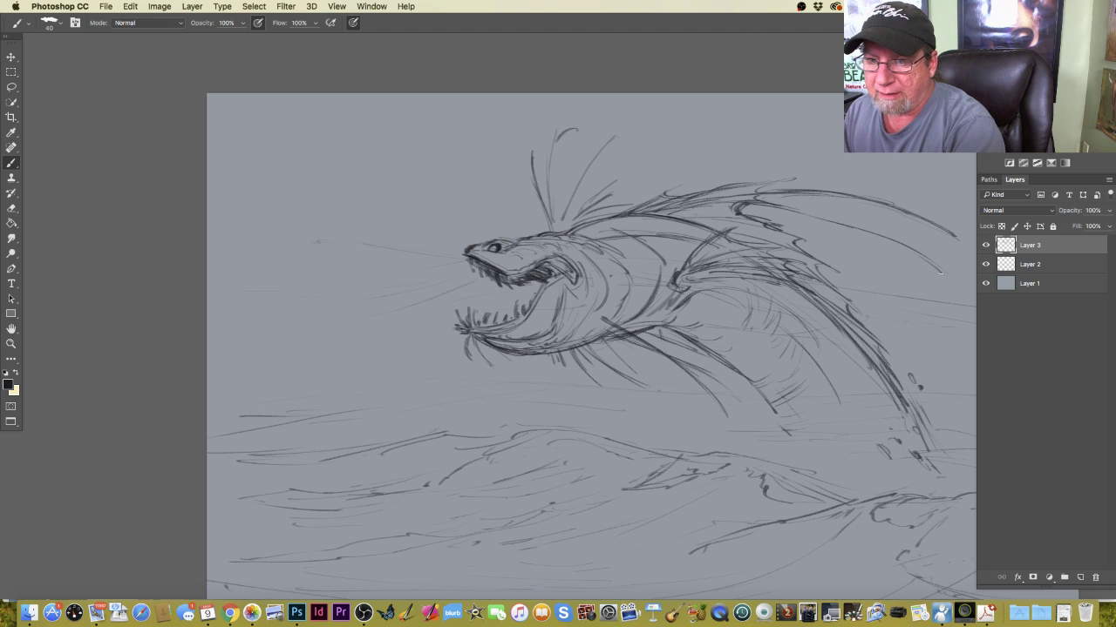
mouse_move(754, 220)
left_mouse_down()
mouse_move(824, 261)
mouse_move(841, 293)
left_mouse_up()
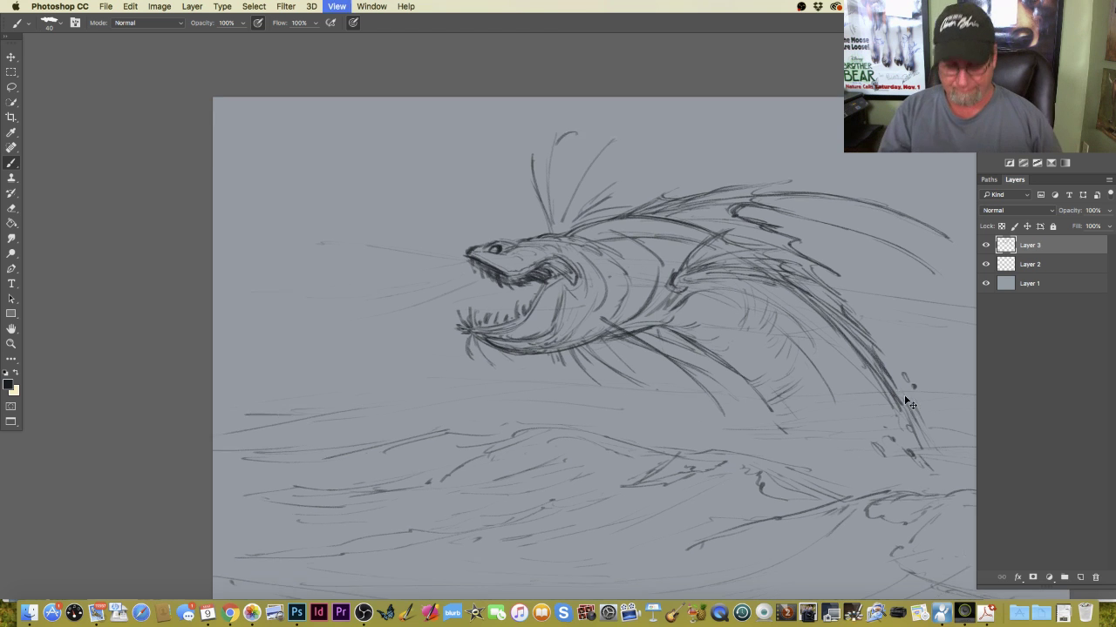
Redraw the belly contour as a dark, steeper curve from the rear belly fin down to the water.
key("super+minus")
key("super+plus")
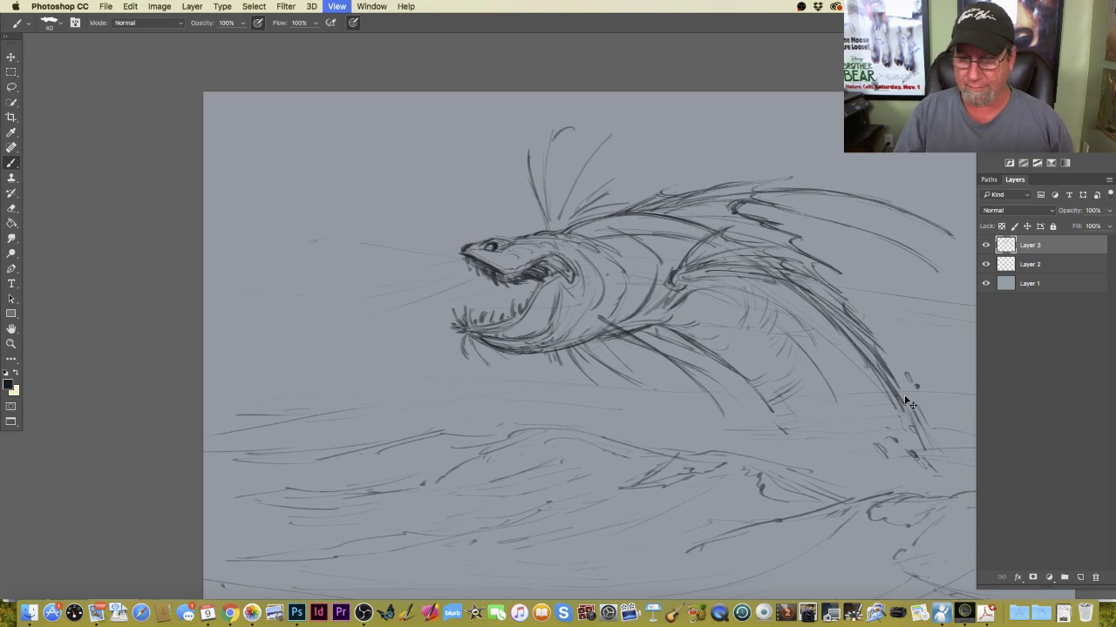
left_click_drag(194, 404, 63, 338)
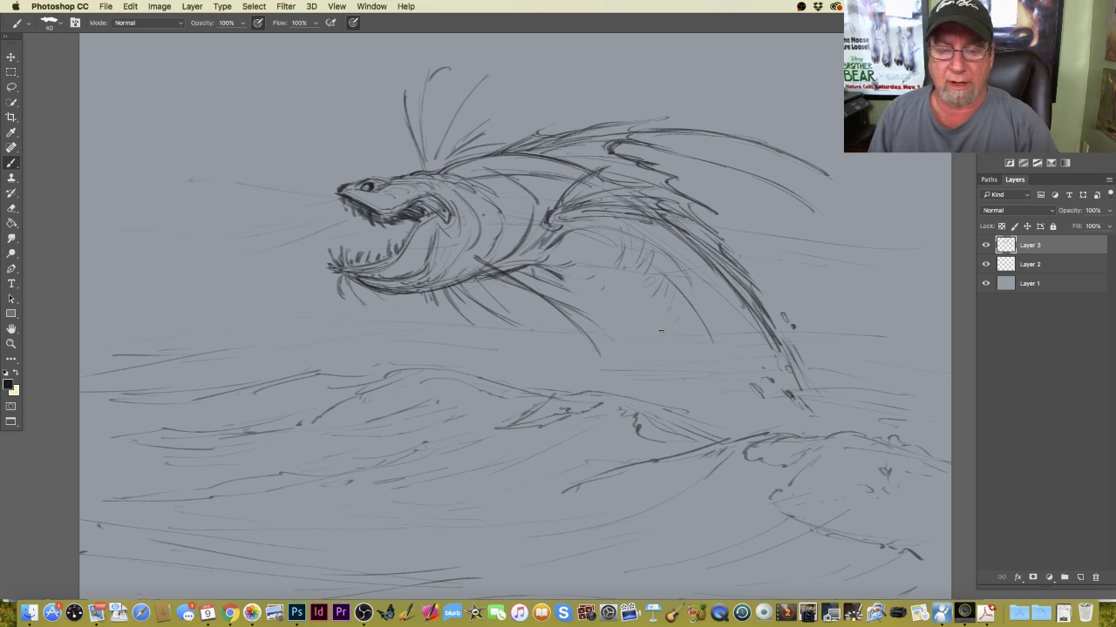
mouse_move(523, 267)
left_mouse_down()
mouse_move(557, 272)
mouse_move(596, 298)
mouse_move(646, 364)
left_mouse_up()
left_click_drag(571, 286, 663, 374)
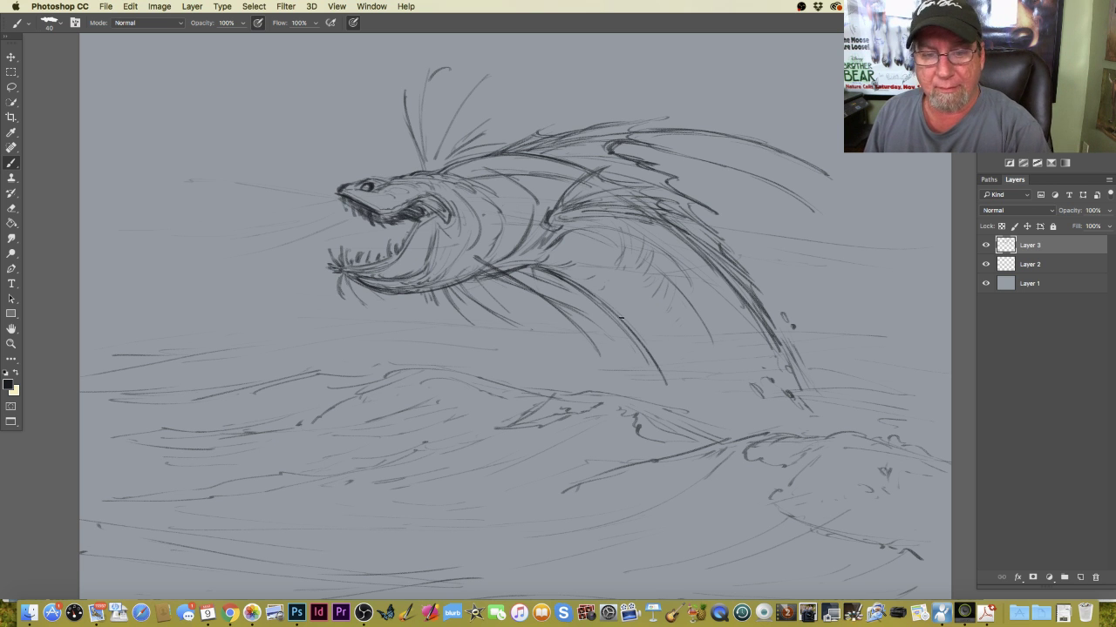
left_click_drag(528, 265, 613, 310)
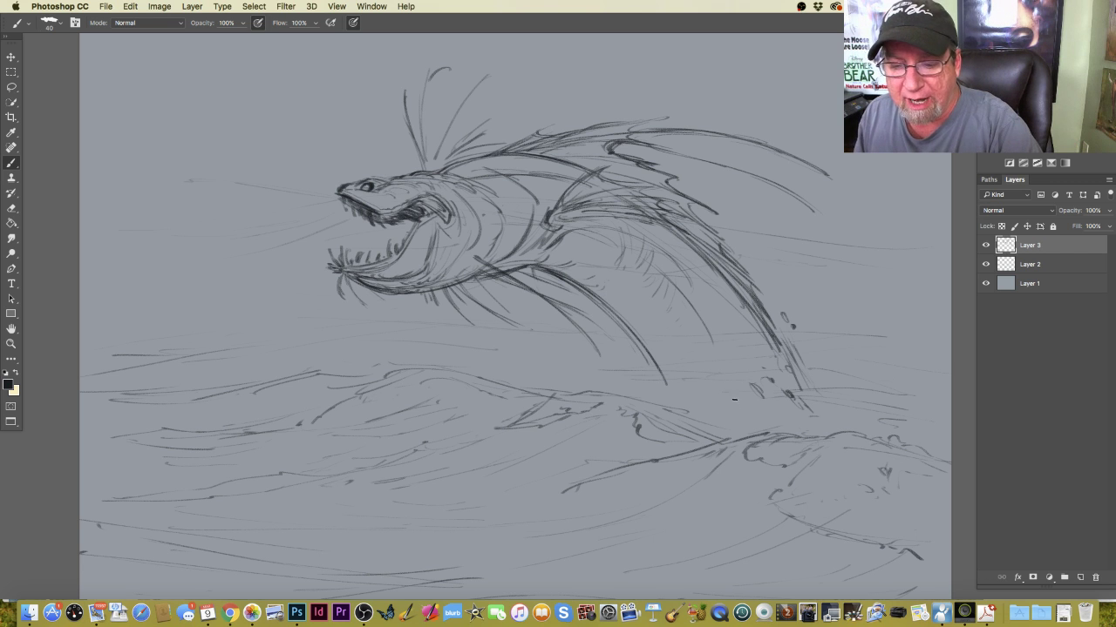
Draw foam bubbles at the base of the belly contour and scatter water droplets around the submerged tail section.
left_click_drag(719, 393, 723, 405)
mouse_move(680, 336)
left_mouse_down()
mouse_move(635, 305)
mouse_move(653, 357)
mouse_move(643, 349)
mouse_move(637, 367)
mouse_move(625, 346)
mouse_move(663, 397)
left_mouse_up()
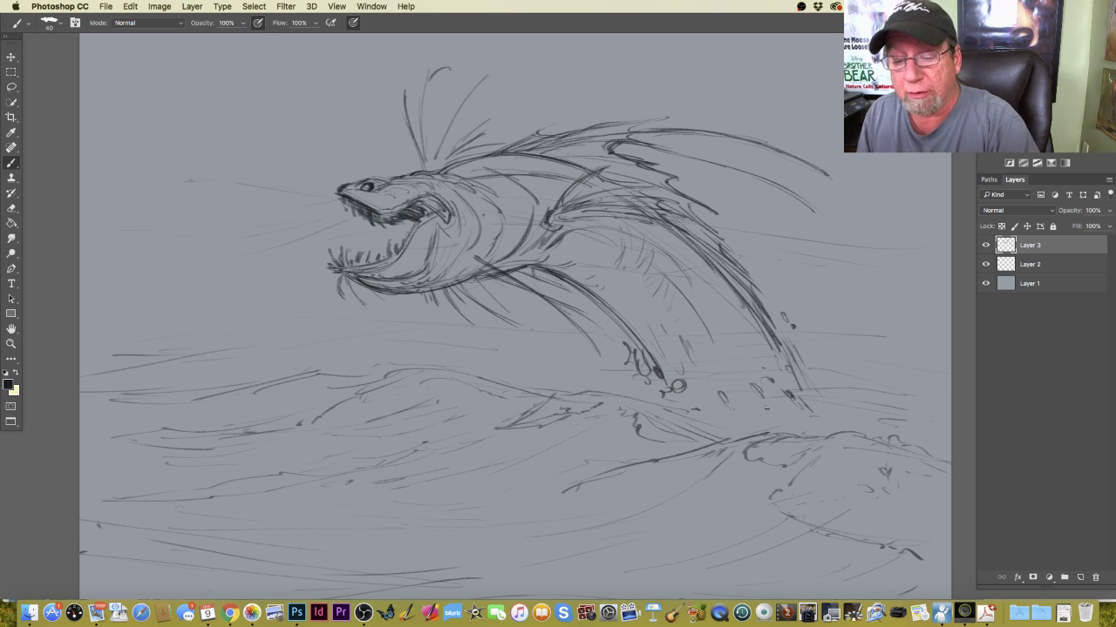
left_click_drag(747, 321, 740, 339)
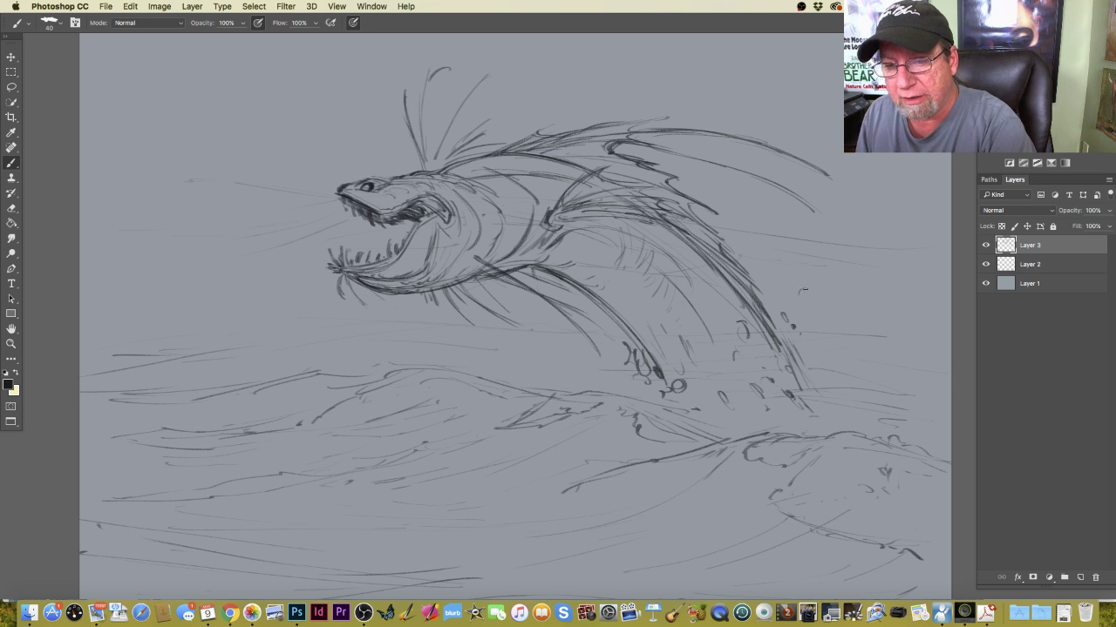
left_click_drag(803, 282, 803, 294)
left_click_drag(818, 366, 824, 368)
left_click_drag(826, 382, 835, 399)
left_click_drag(829, 406, 858, 412)
left_click_drag(882, 420, 887, 427)
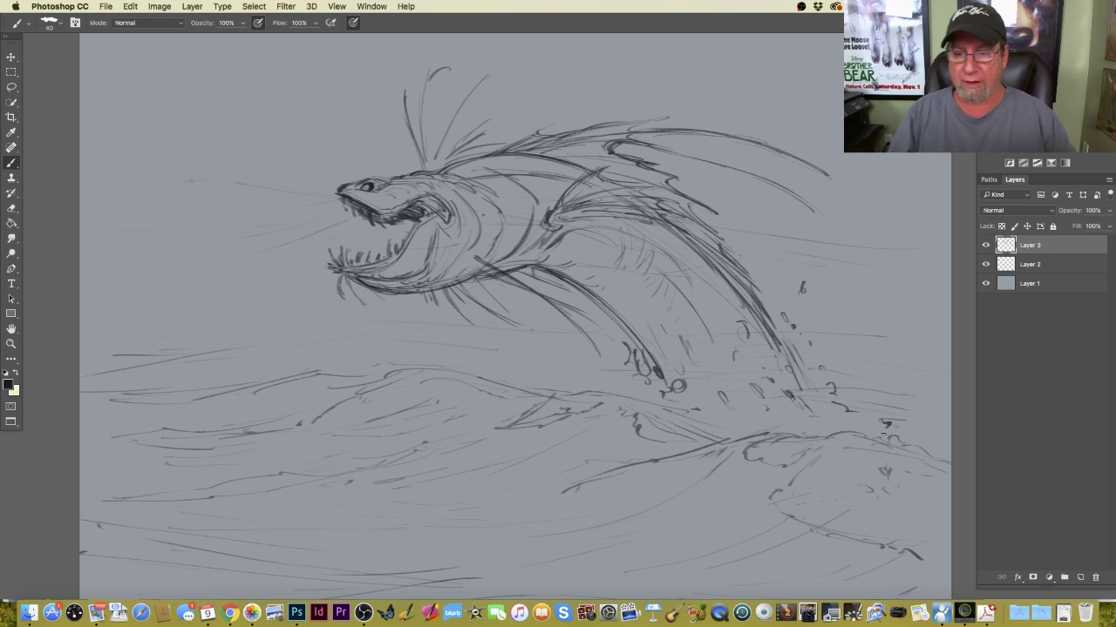
Add vertical spray streaks around the emerging body, and sketch foam along the wave crest beneath it.
left_click_drag(734, 373, 739, 408)
left_click_drag(746, 377, 752, 409)
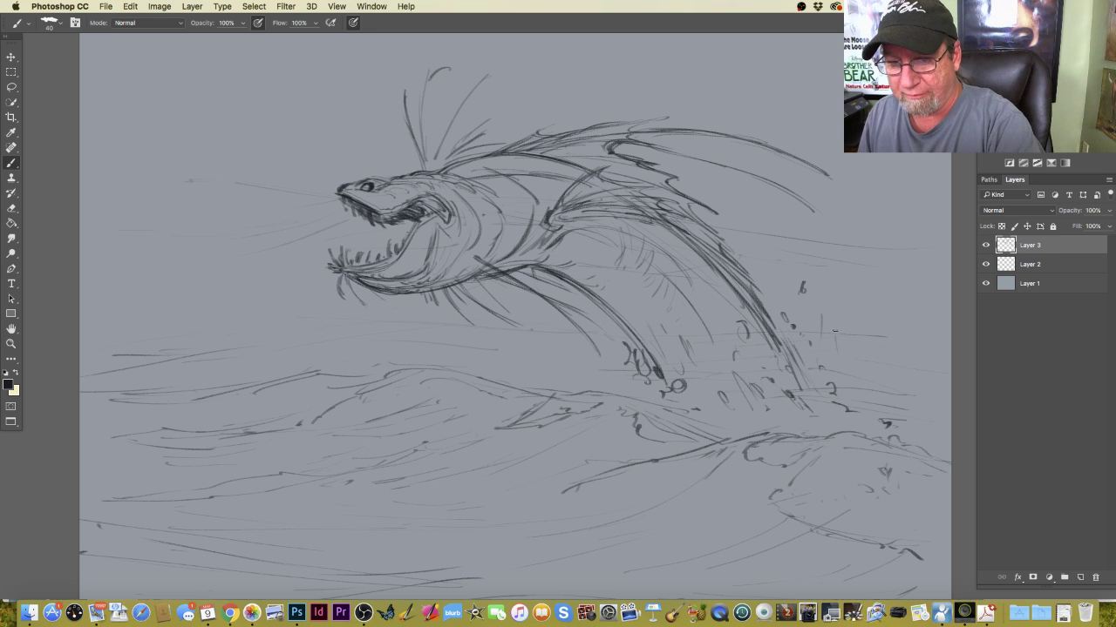
left_click_drag(835, 300, 850, 375)
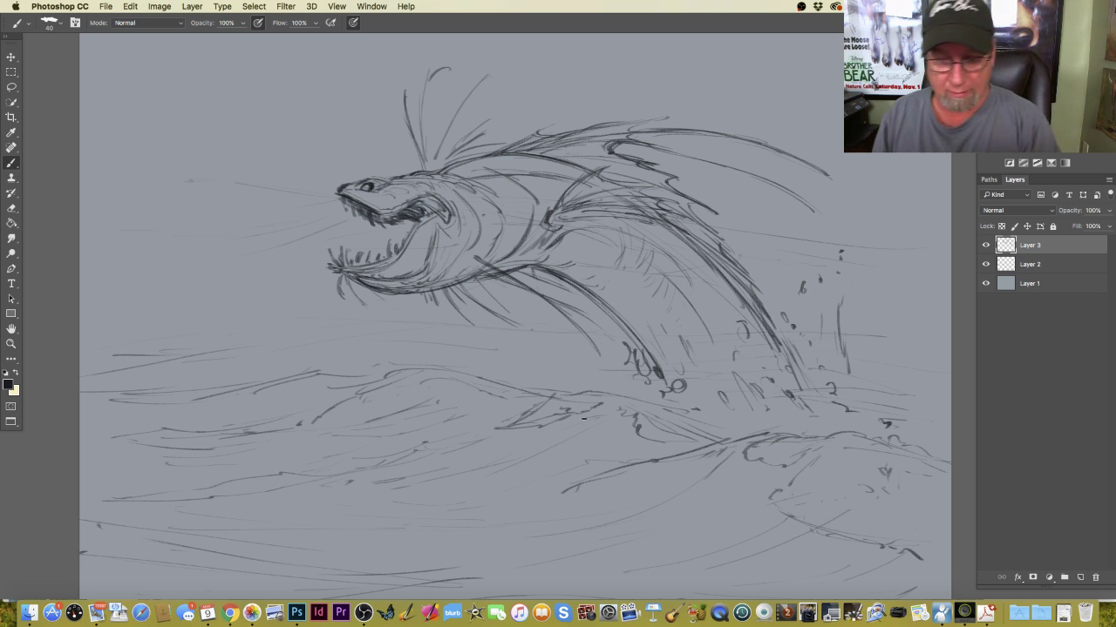
key("super+0")
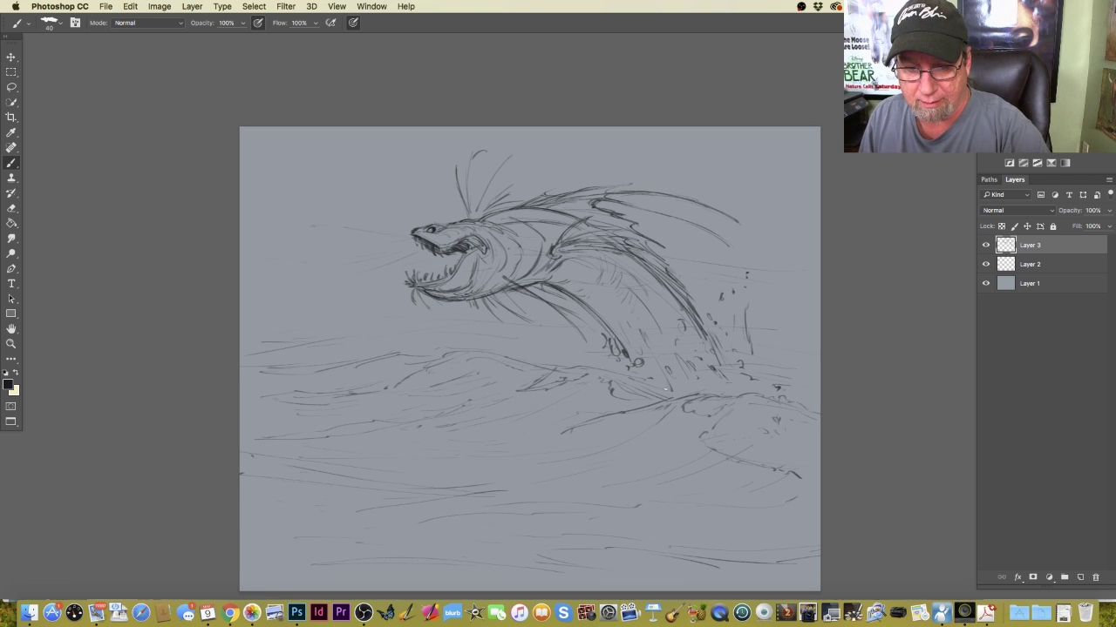
mouse_move(650, 355)
left_mouse_down()
mouse_move(617, 372)
mouse_move(658, 390)
mouse_move(612, 372)
left_mouse_up()
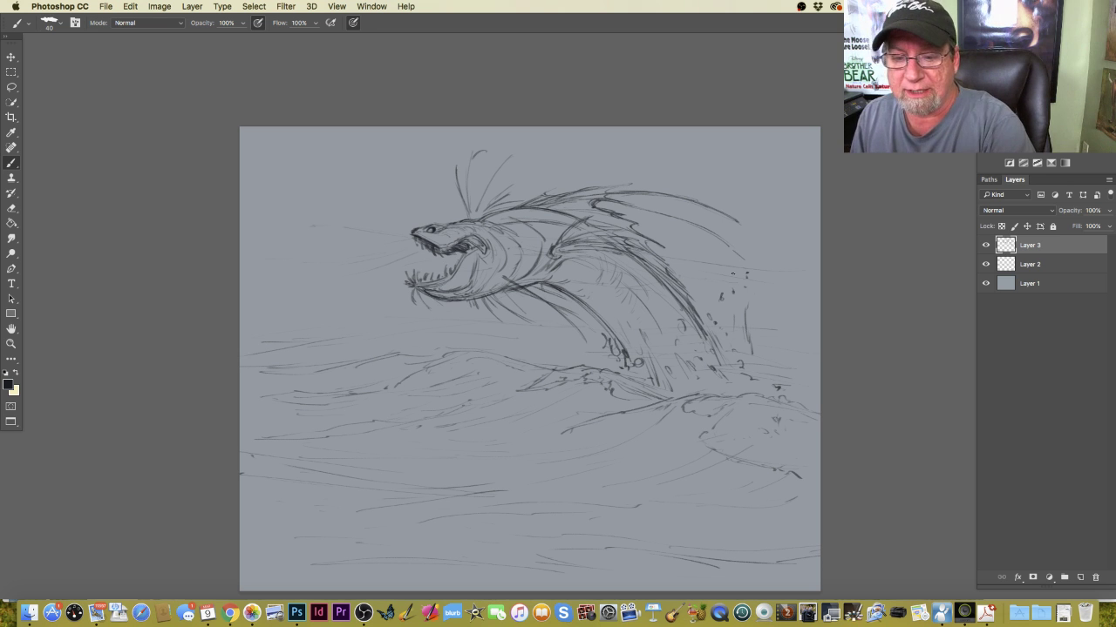
Move the creature sketch on Layer 3 to the right, and create a new layer above it.
key("v")
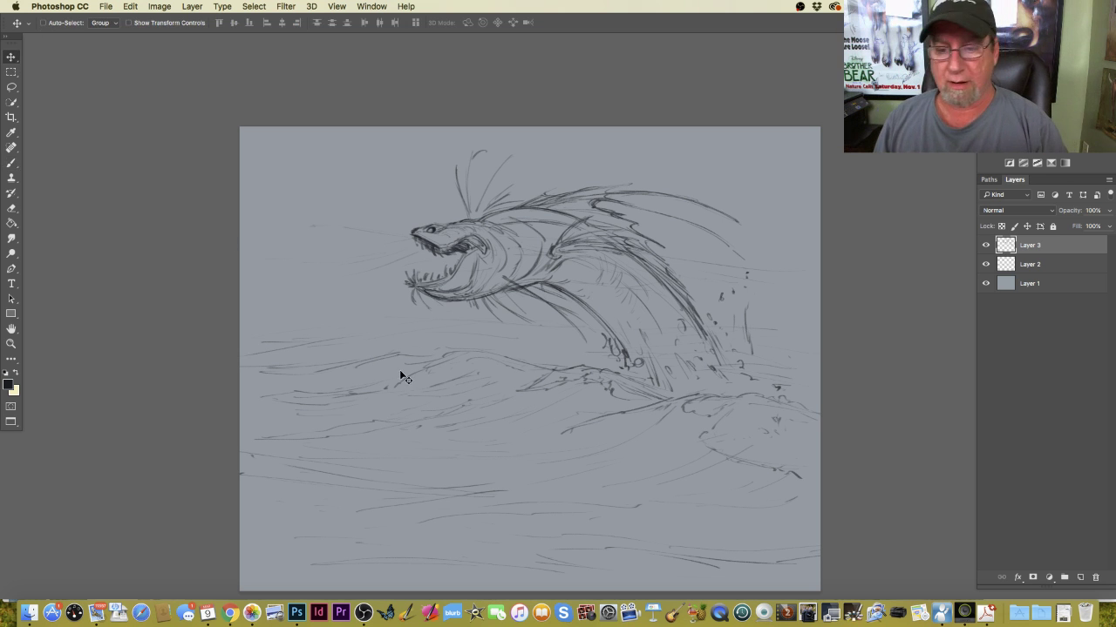
mouse_move(400, 370)
left_mouse_down()
mouse_move(431, 373)
mouse_move(367, 352)
mouse_move(364, 337)
mouse_move(356, 346)
mouse_move(357, 373)
mouse_move(391, 395)
mouse_move(412, 368)
mouse_move(362, 356)
mouse_move(409, 370)
left_mouse_up()
mouse_move(407, 417)
left_mouse_down()
mouse_move(433, 418)
mouse_move(429, 401)
mouse_move(461, 428)
left_mouse_up()
left_click(1080, 578)
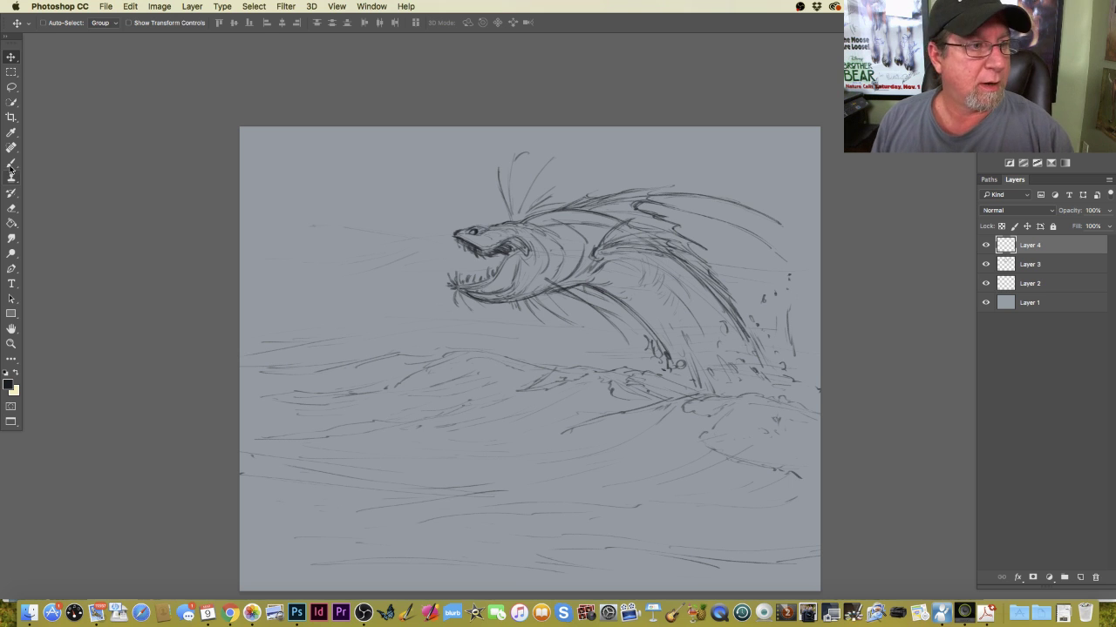
Brush small dark fish shapes on Layer 4, scattered in front of the creature's open mouth and over the waves below.
key("b")
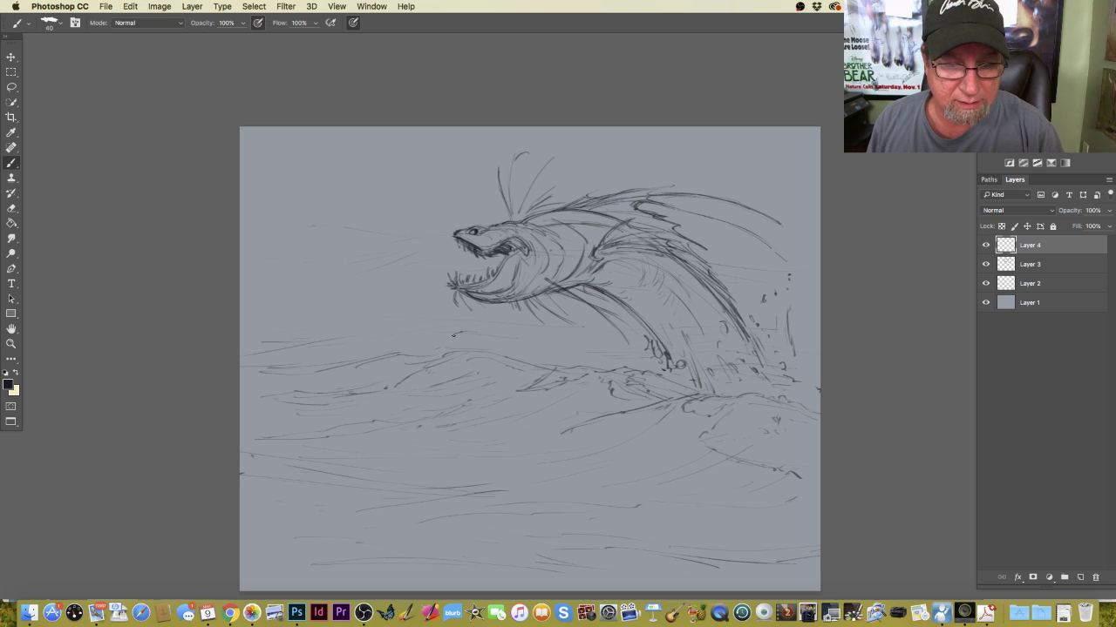
left_click_drag(452, 335, 475, 331)
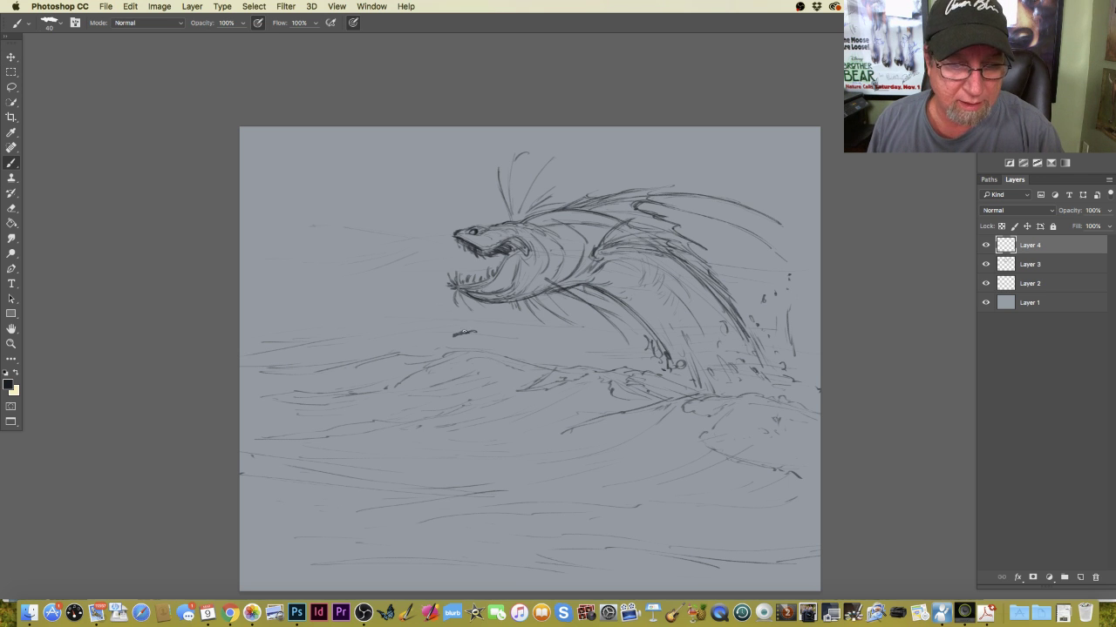
left_click_drag(432, 324, 443, 324)
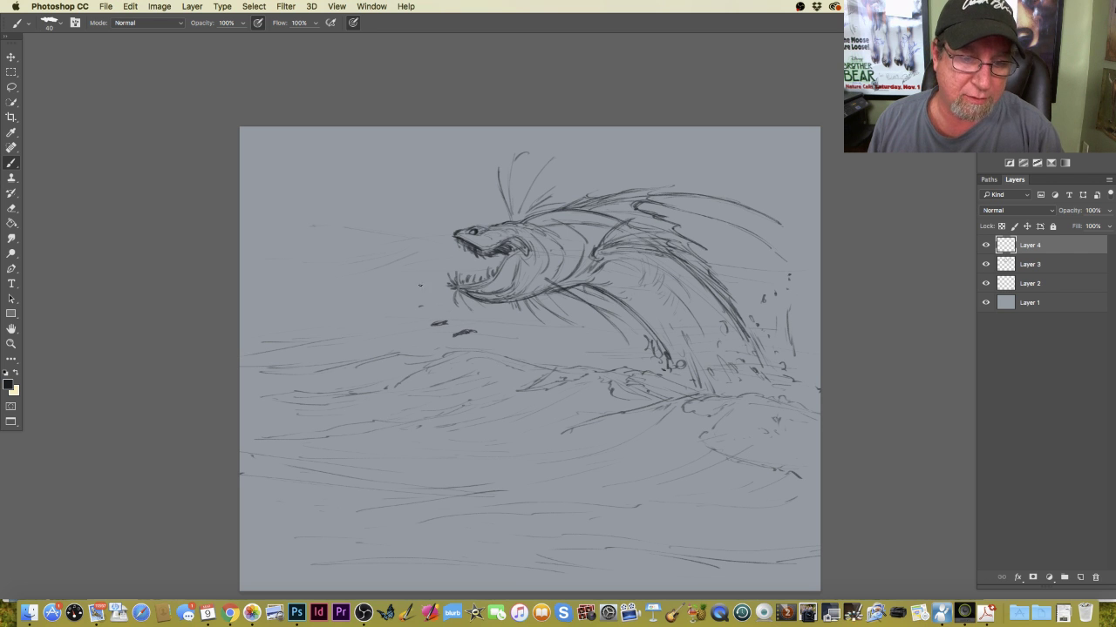
mouse_move(414, 284)
left_mouse_down()
mouse_move(428, 283)
mouse_move(411, 260)
left_mouse_up()
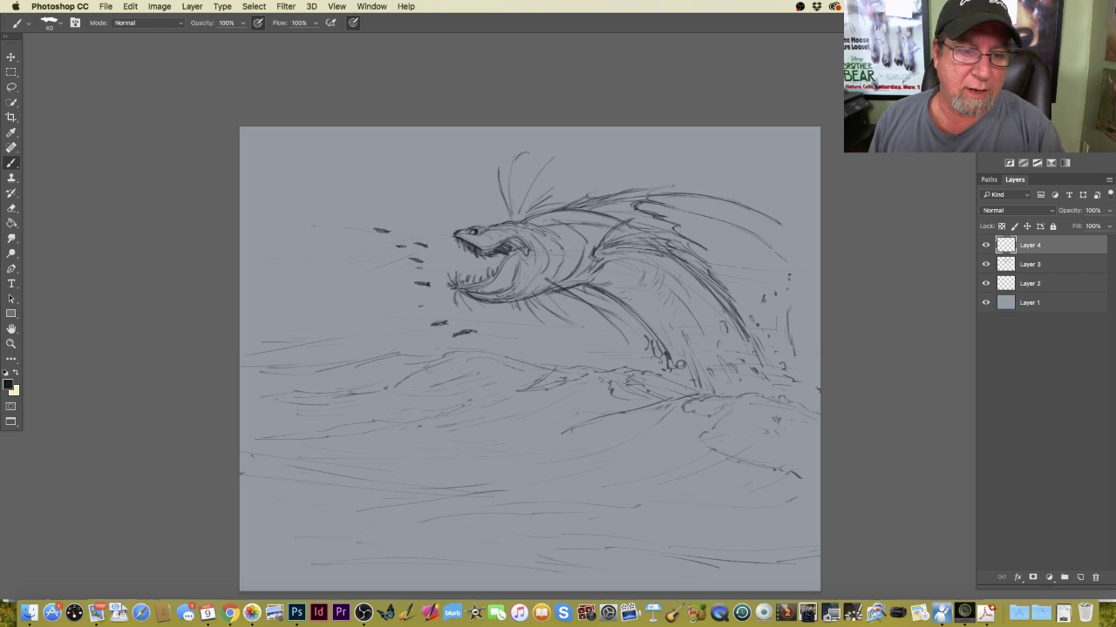
left_click_drag(417, 235, 407, 232)
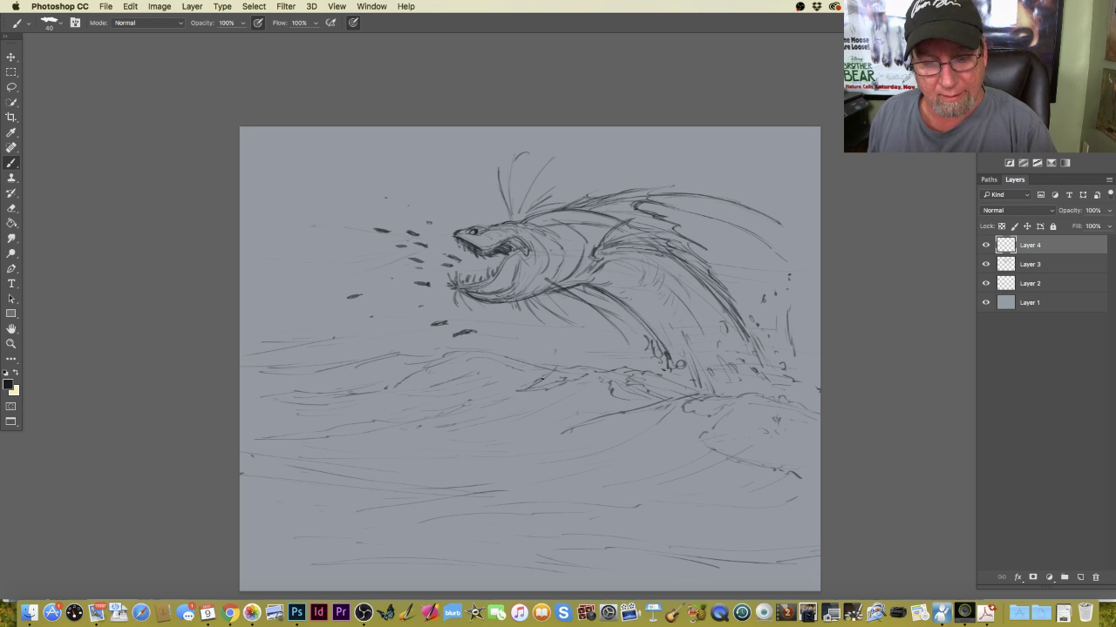
mouse_move(538, 378)
left_mouse_down()
mouse_move(536, 389)
mouse_move(468, 404)
mouse_move(412, 440)
left_mouse_up()
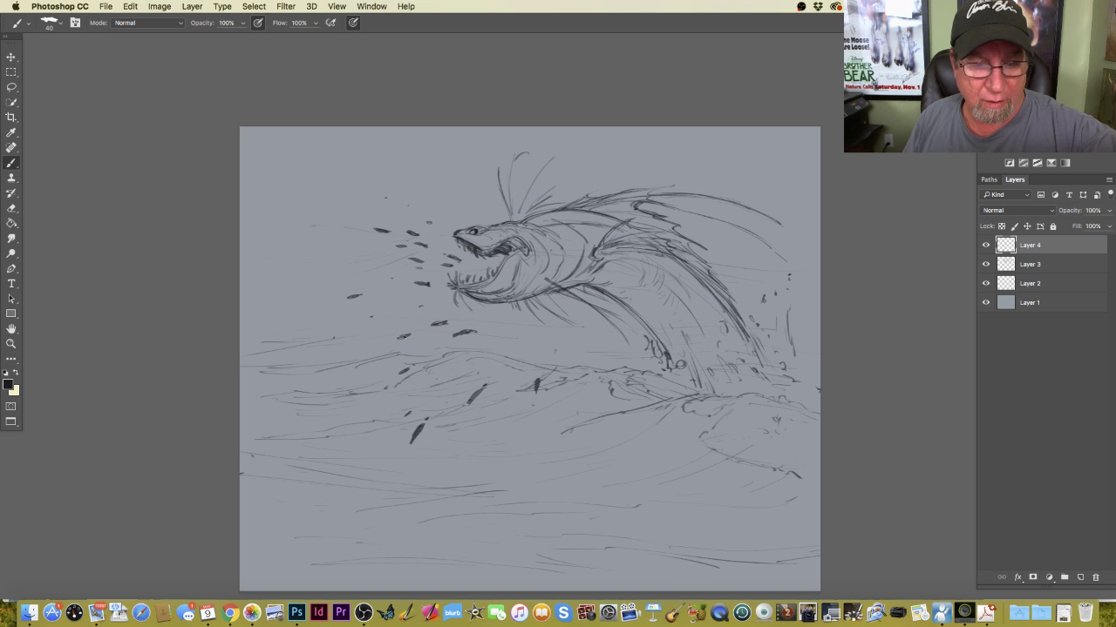
Add more small fish marks farther ahead of the creature, near the canvas's left edge and over the foreground waves.
key("super+minus")
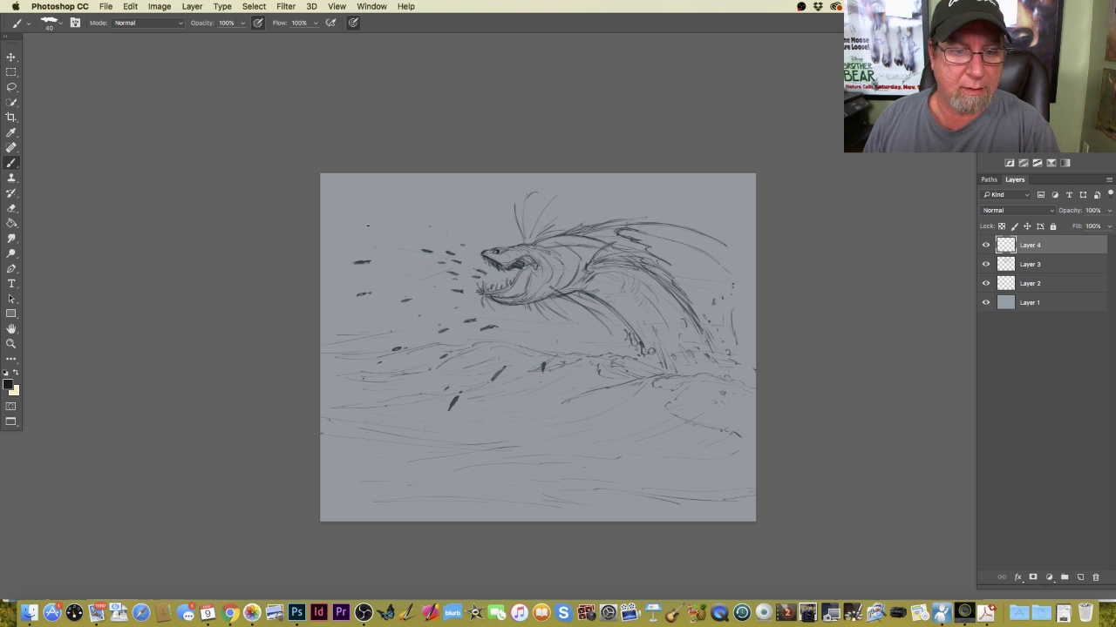
left_click_drag(358, 224, 371, 228)
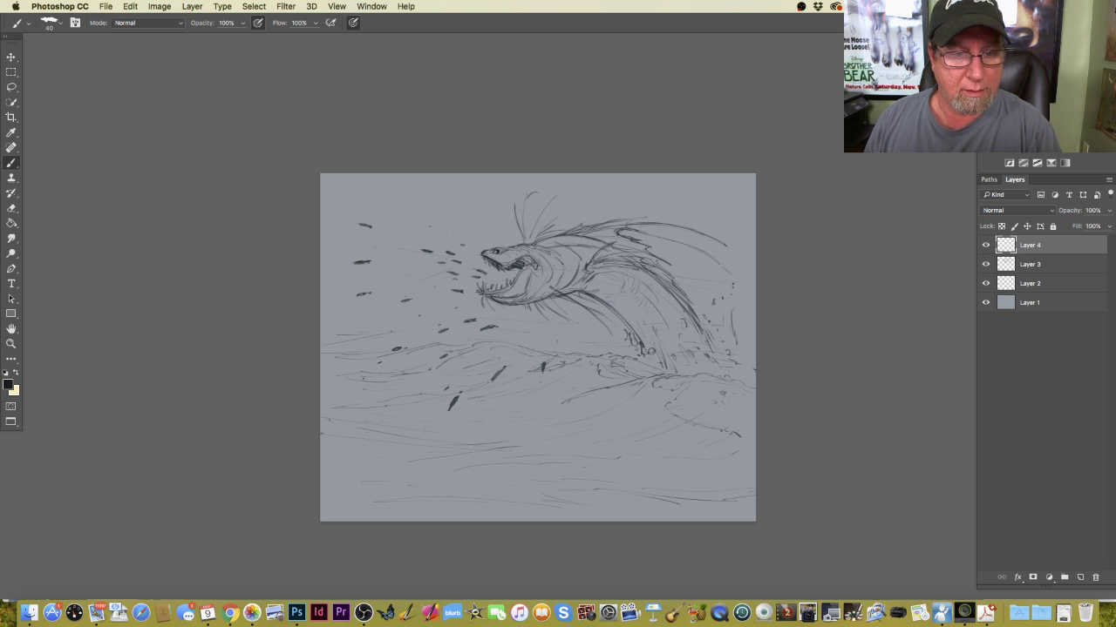
left_click_drag(354, 348, 366, 345)
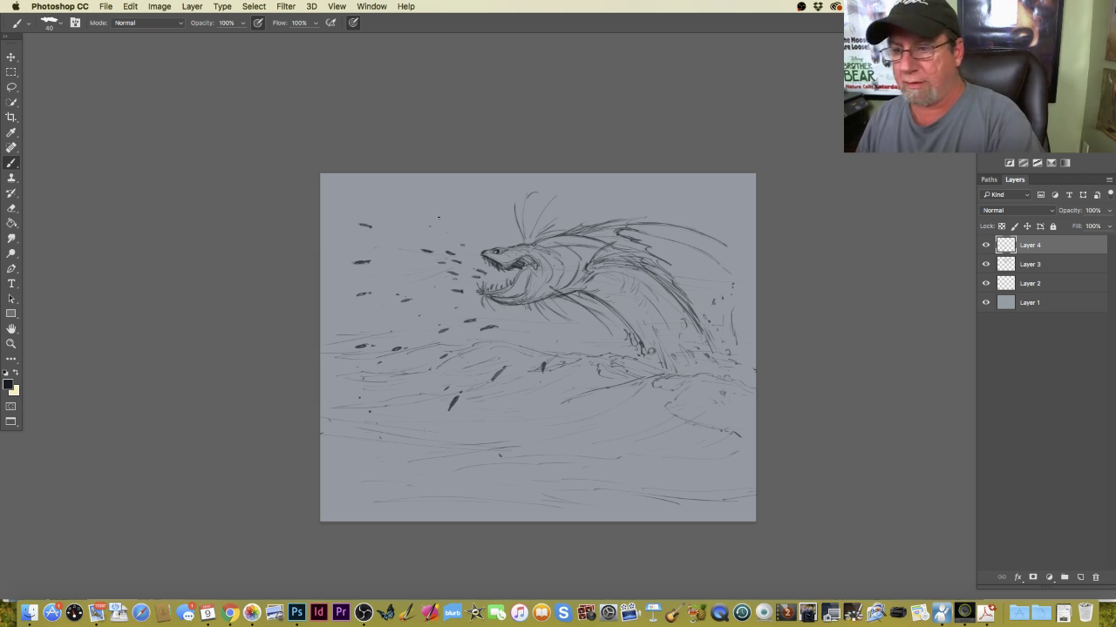
Enlarge Layer 3 and Layer 4 together to about 119% with Free Transform, and shift them left so the creature fills the canvas.
left_click(1022, 266, "shift")
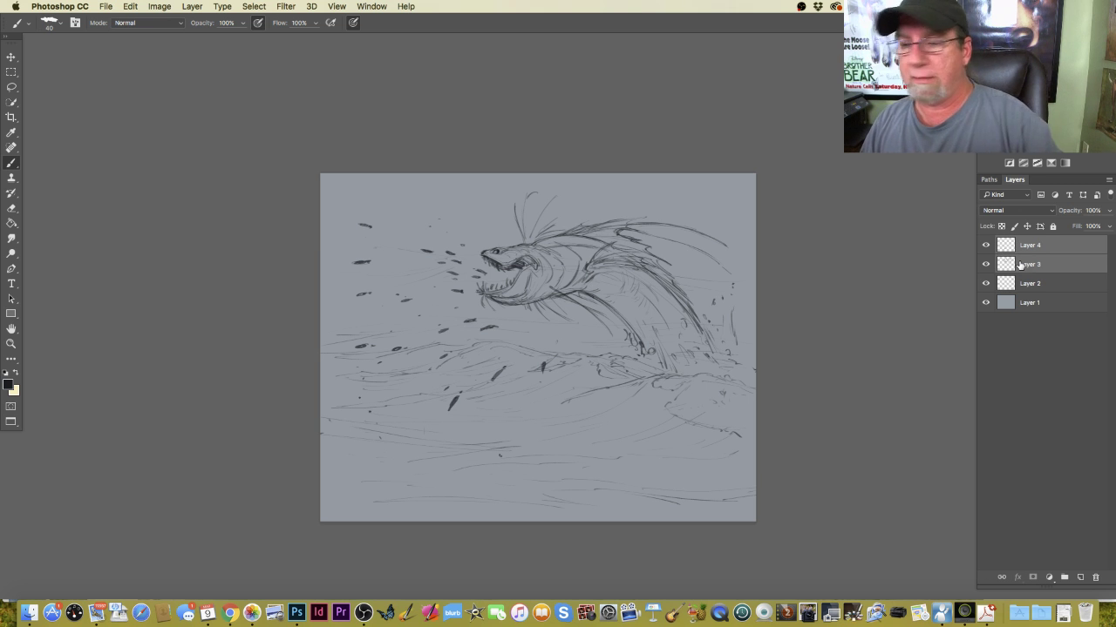
left_click(130, 6)
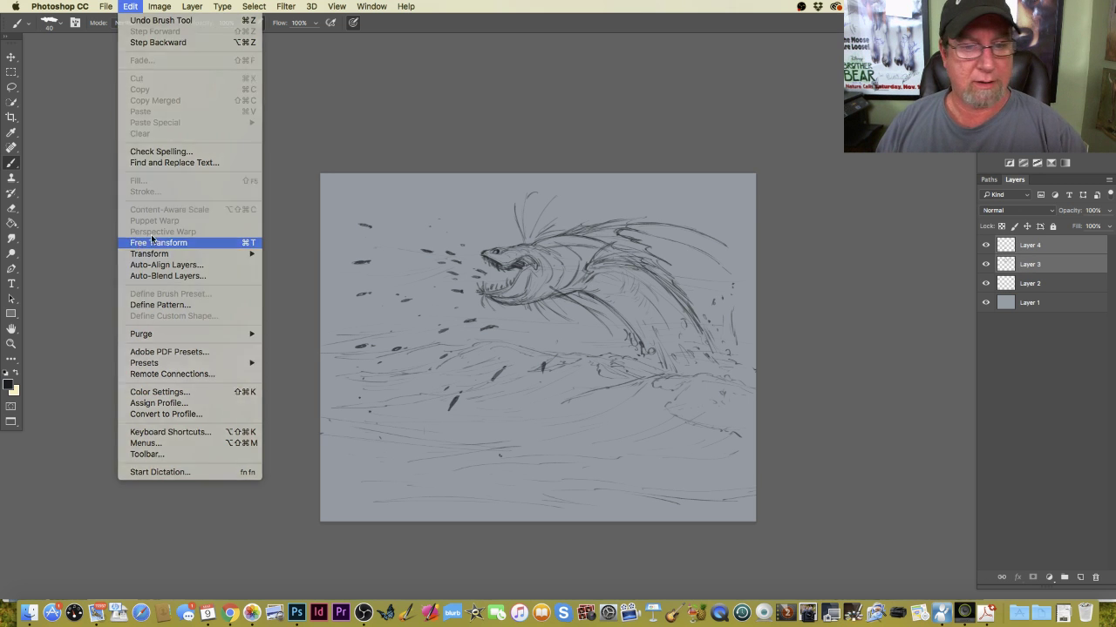
left_click(141, 242)
left_click_drag(348, 190, 331, 178)
left_click_drag(362, 425, 353, 424)
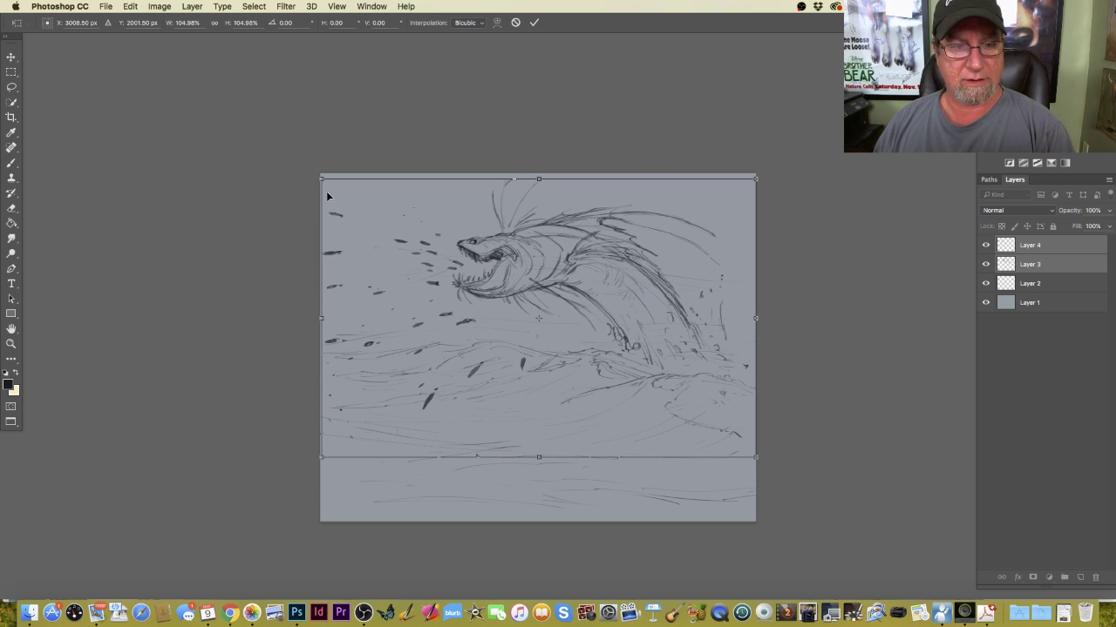
left_click_drag(755, 457, 794, 488)
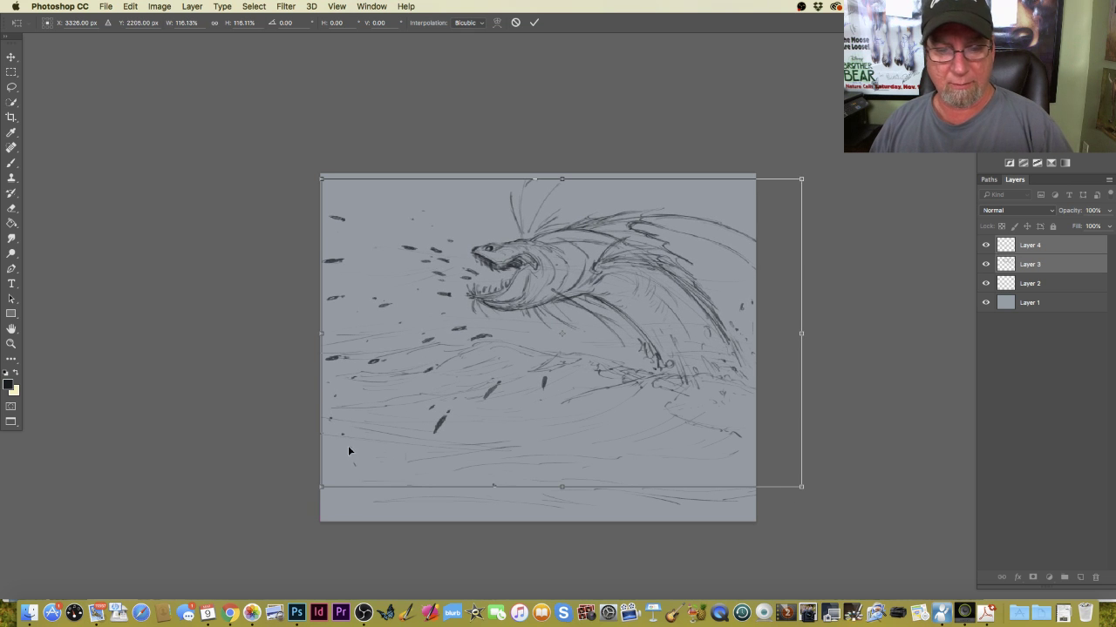
left_click_drag(346, 444, 326, 447)
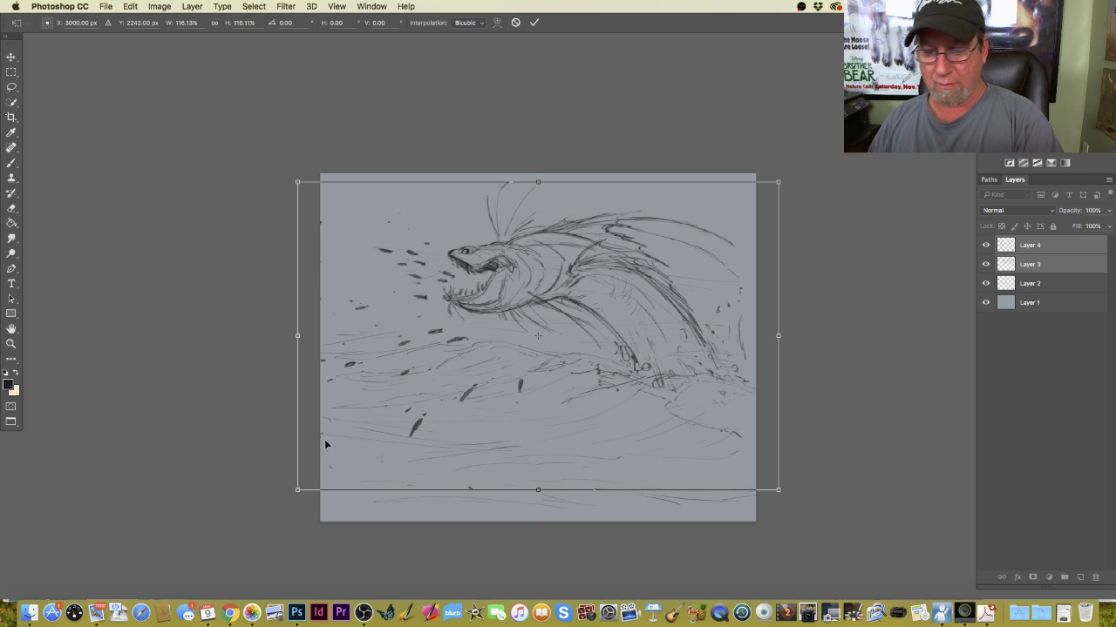
left_click_drag(778, 490, 793, 499)
left_click_drag(341, 428, 318, 422)
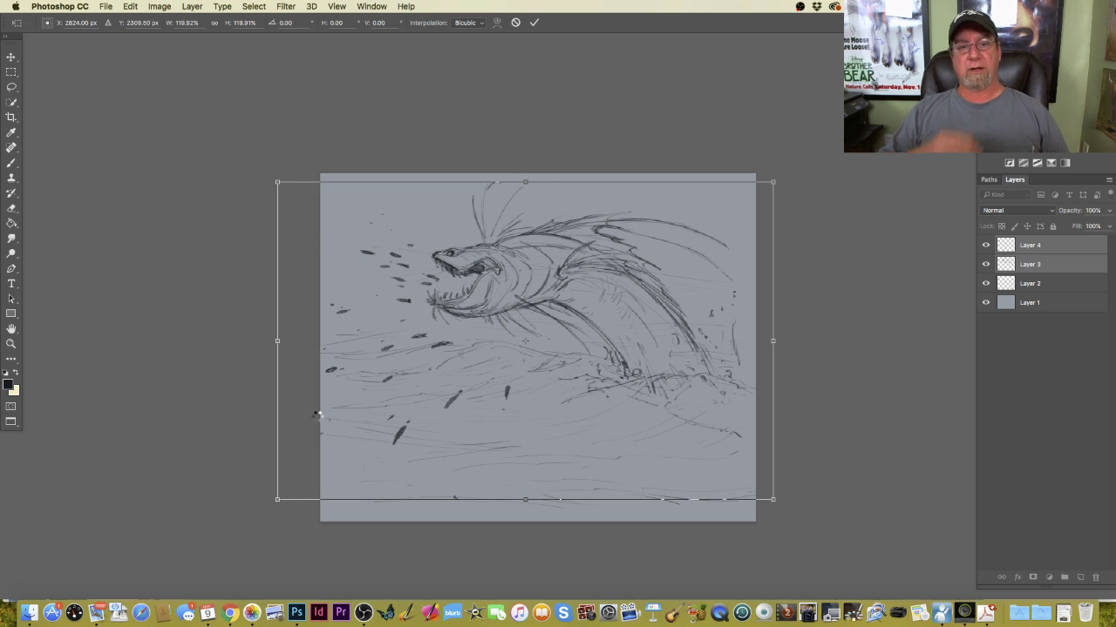
key("Return")
On Layer 3, extend the head spines with long curves, add lower-jaw teeth, and darken the side fin's base and trailing edge.
key("b")
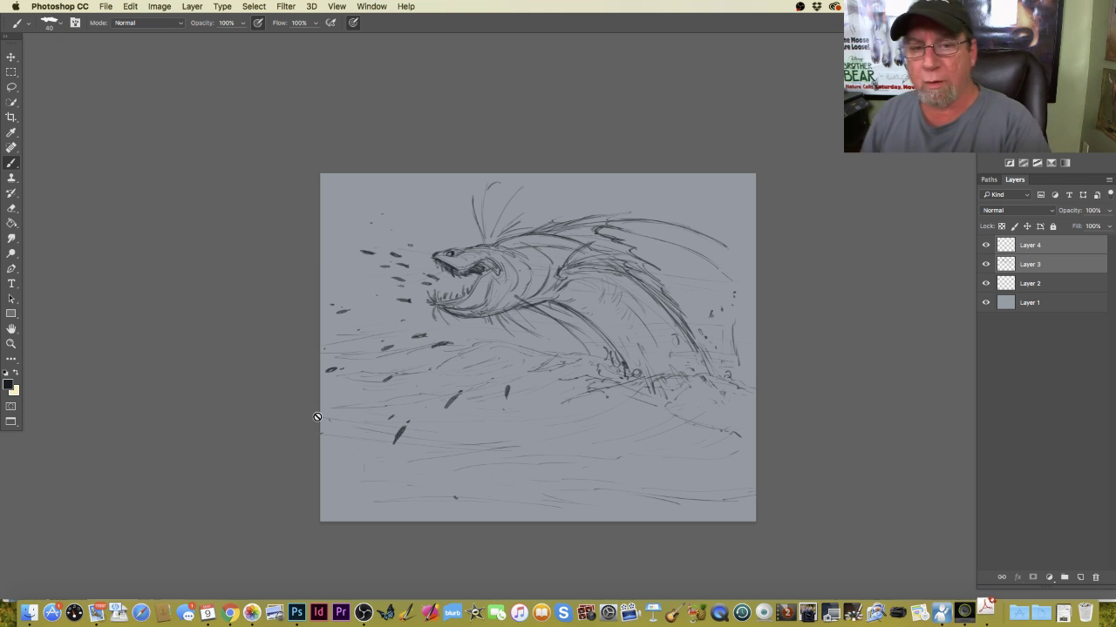
left_click(1018, 267)
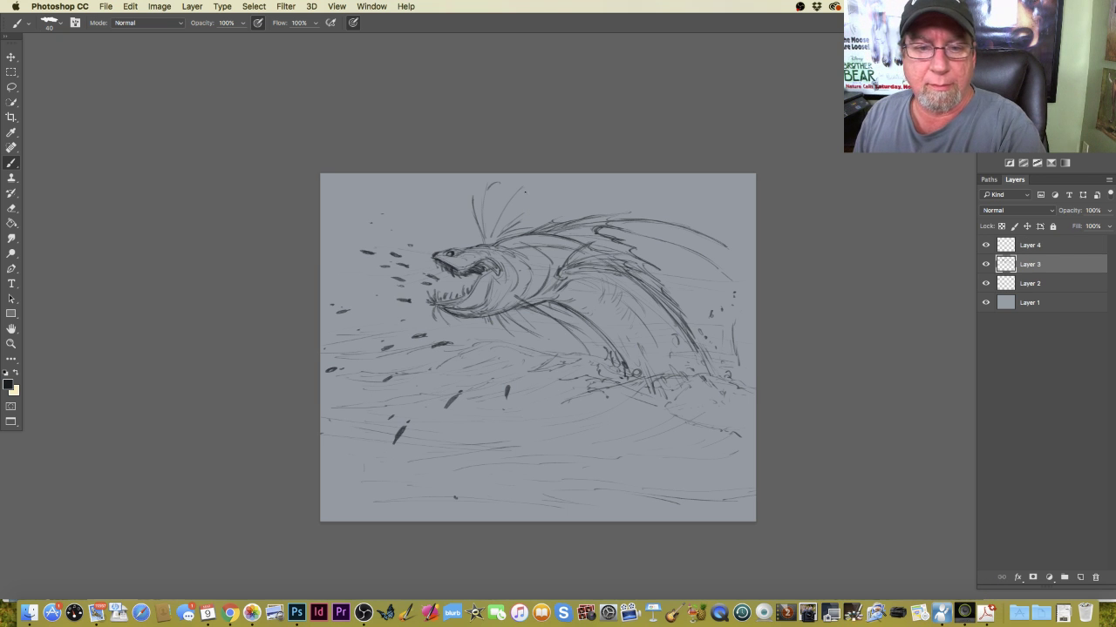
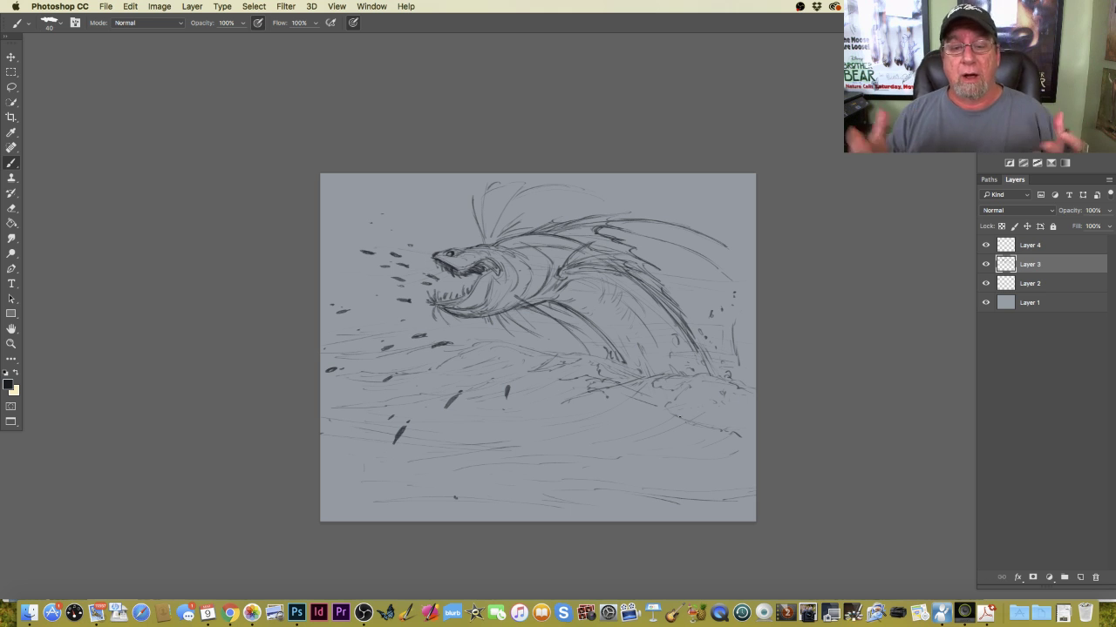
key("super+equal")
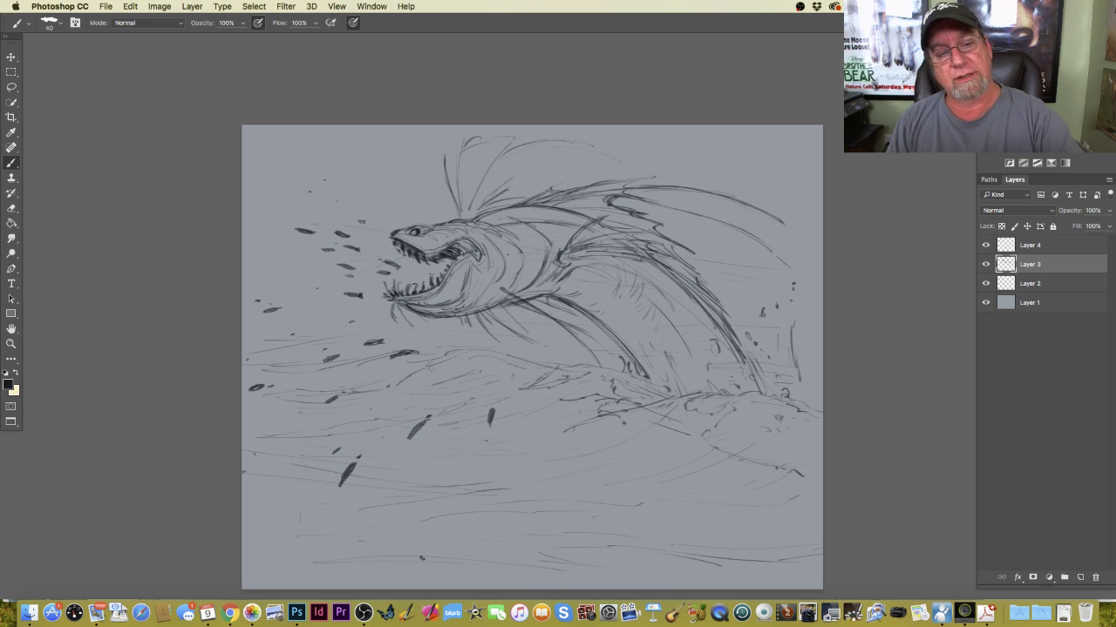
left_click_drag(420, 277, 420, 289)
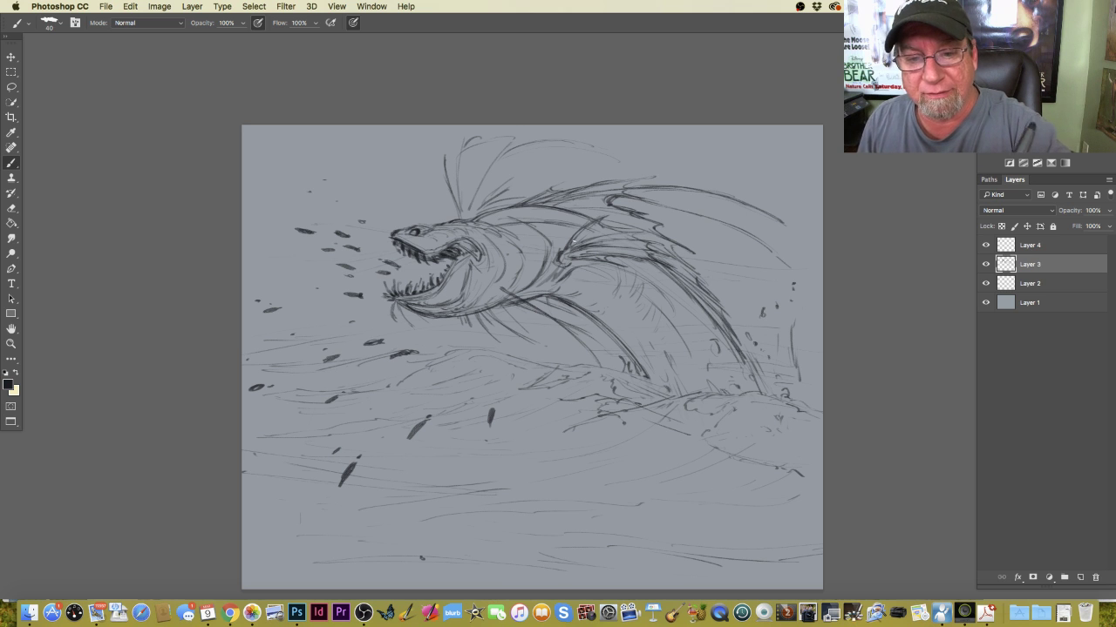
left_click_drag(565, 252, 572, 252)
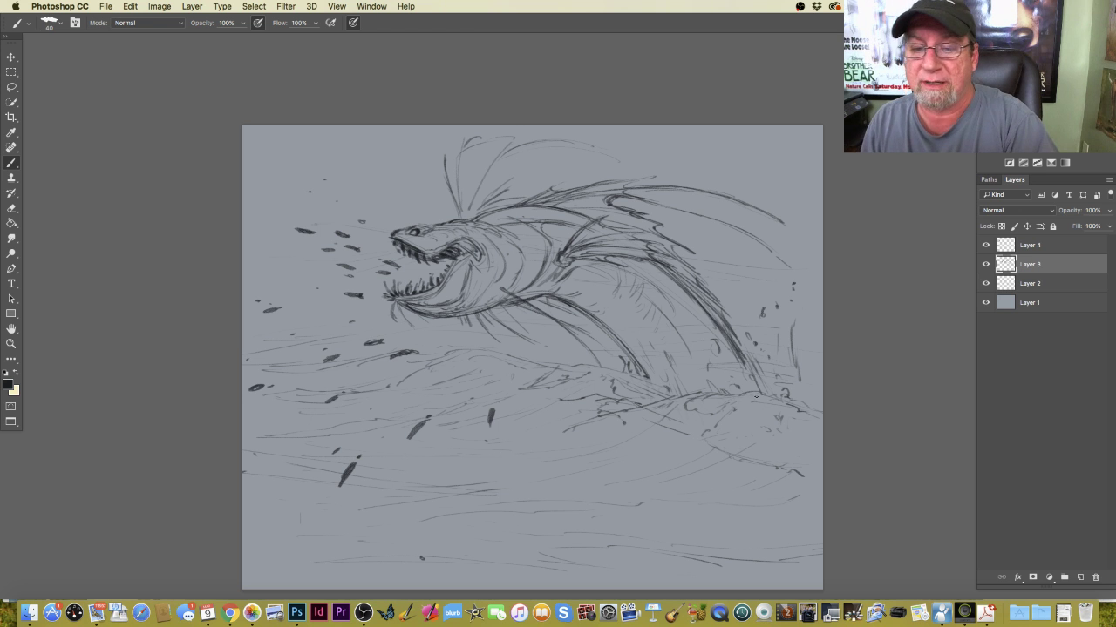
left_click_drag(717, 296, 758, 368)
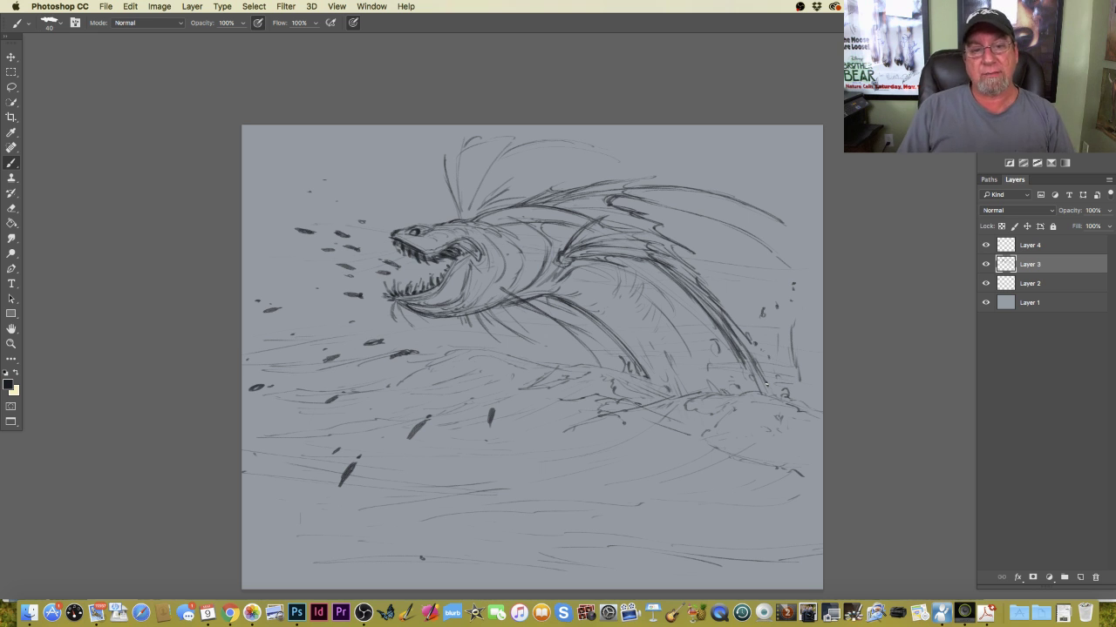
Draw additional small fish on Layer 3 among those fleeing in front of the creature's jaws.
key("super+equal")
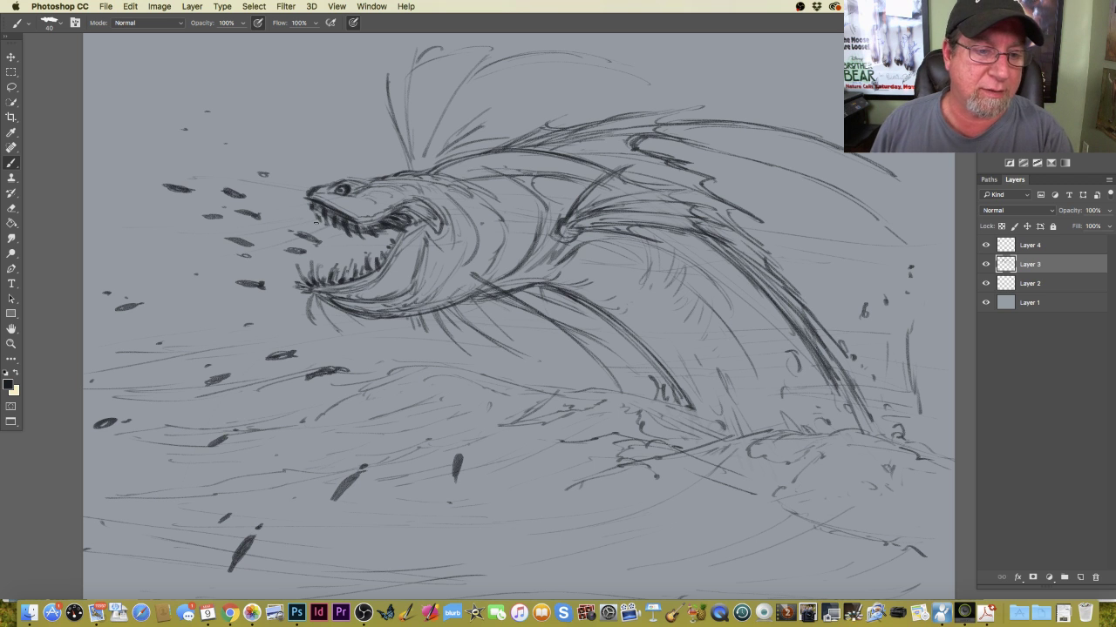
left_click_drag(162, 246, 146, 248)
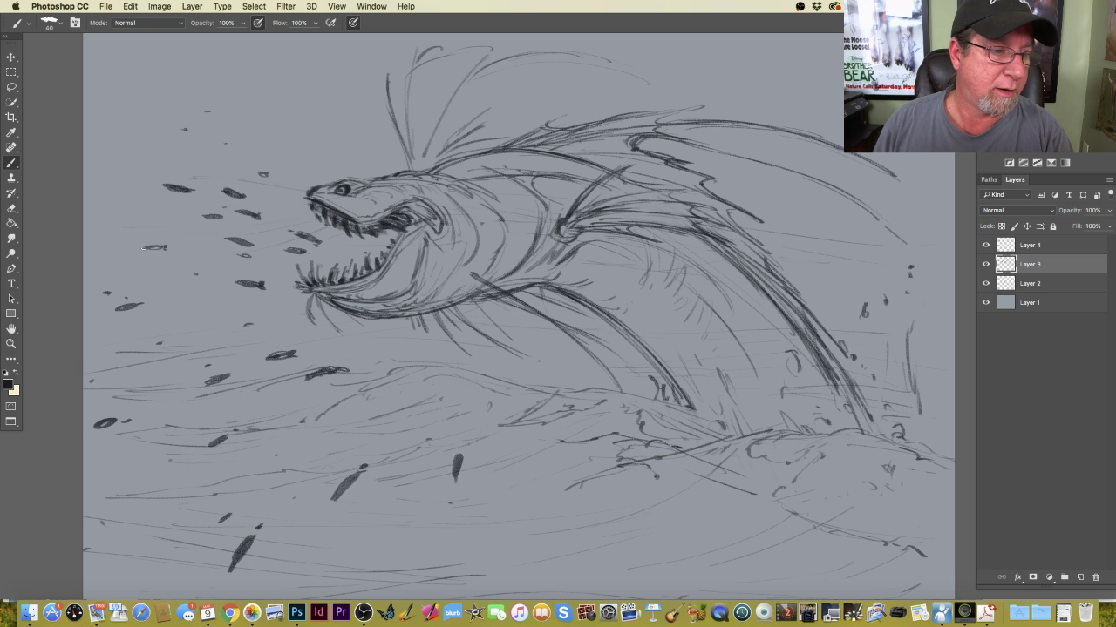
left_click_drag(236, 247, 206, 255)
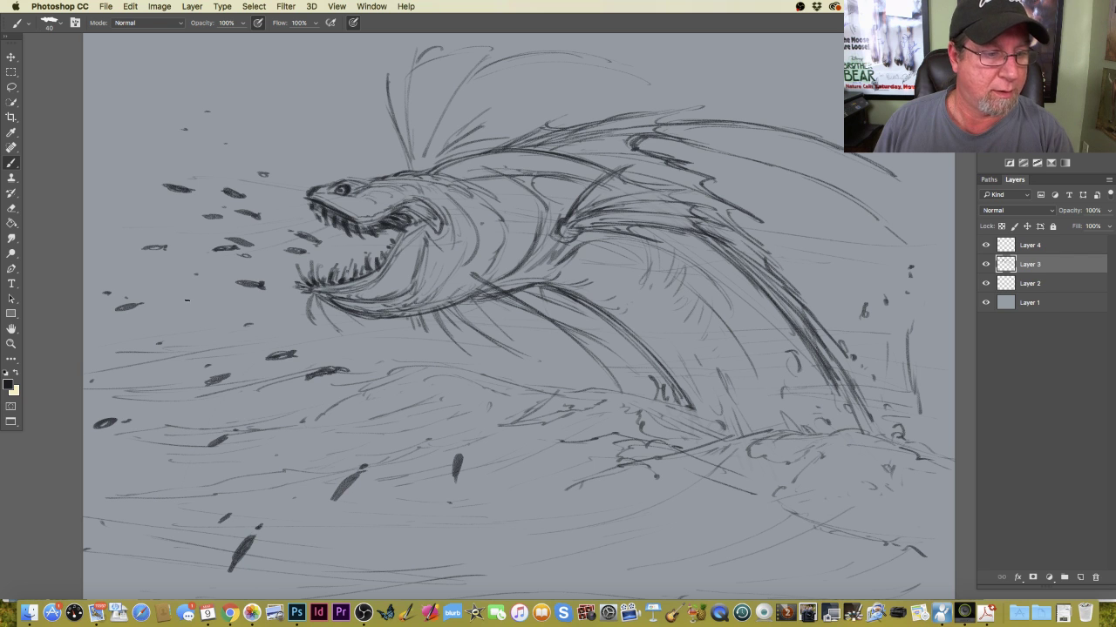
mouse_move(186, 300)
left_mouse_down()
mouse_move(183, 310)
mouse_move(203, 299)
mouse_move(181, 311)
mouse_move(203, 298)
mouse_move(176, 314)
left_mouse_up()
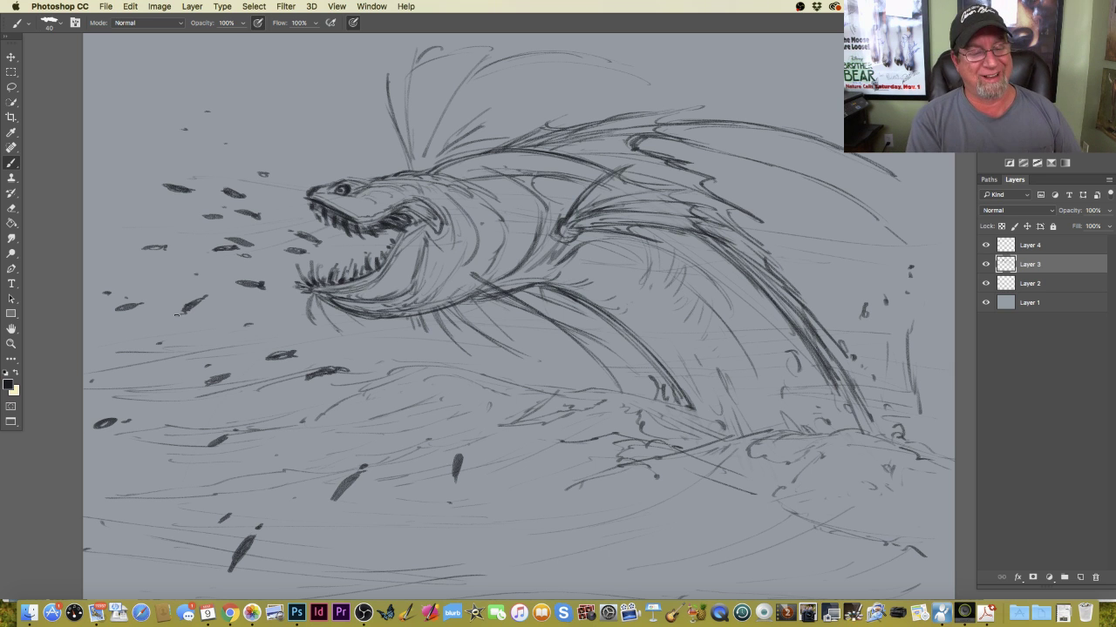
left_click_drag(173, 324, 165, 332)
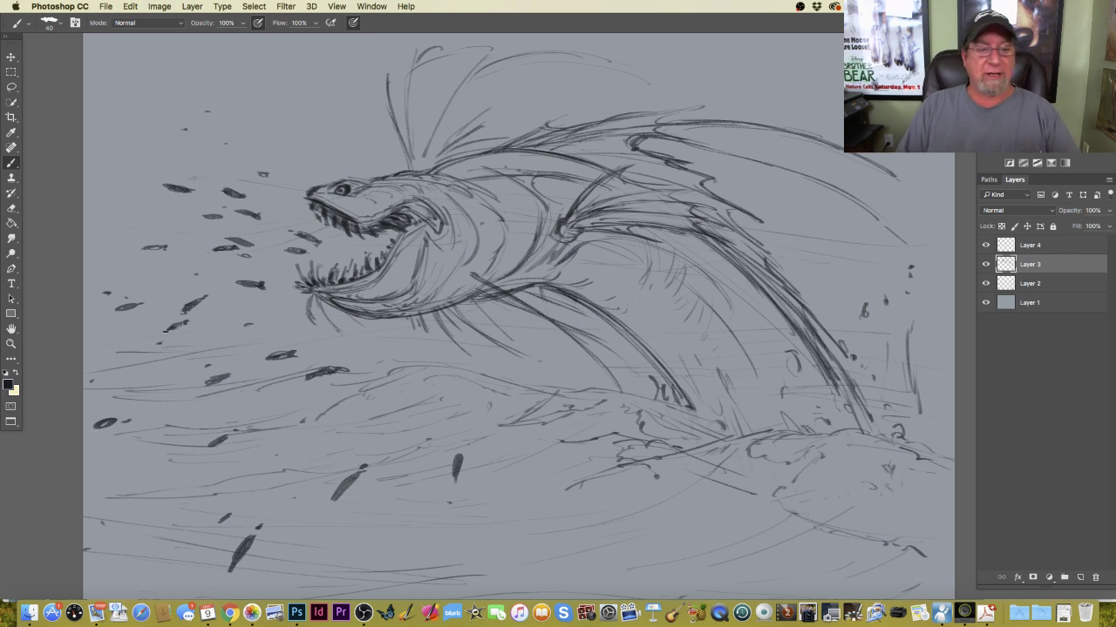
left_click_drag(280, 271, 267, 273)
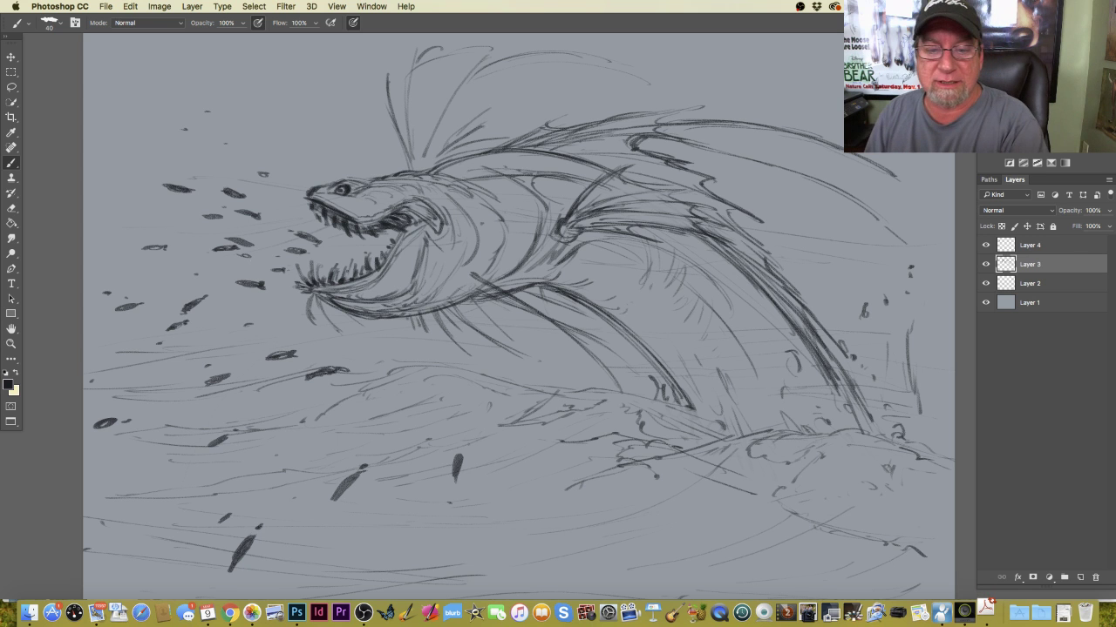
Darken the upper edge of the rear belly fin, and shade the throat and curved gill folds behind the jaw.
mouse_move(541, 285)
left_mouse_down()
mouse_move(569, 288)
mouse_move(622, 340)
left_mouse_up()
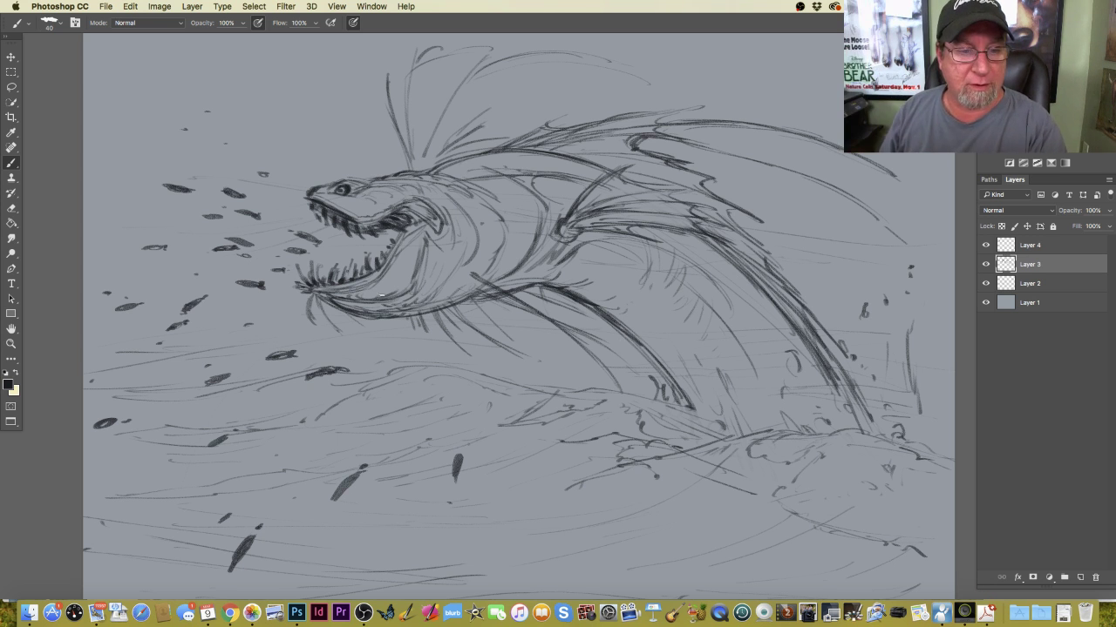
mouse_move(425, 254)
left_mouse_down()
mouse_move(420, 286)
mouse_move(430, 291)
mouse_move(443, 261)
left_mouse_up()
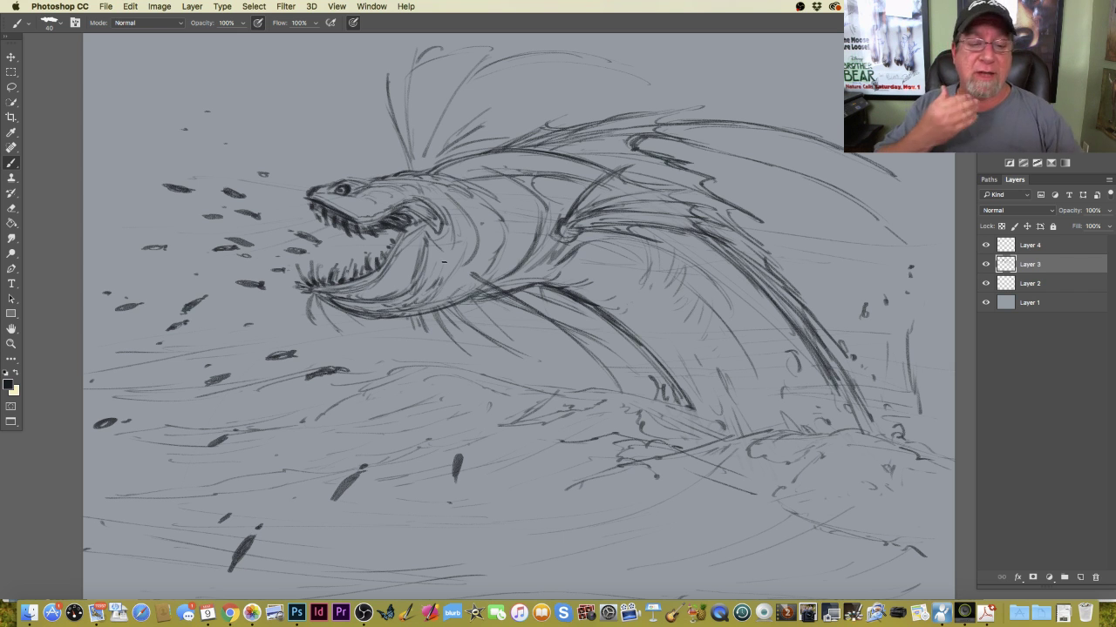
mouse_move(462, 268)
left_mouse_down()
mouse_move(443, 293)
mouse_move(407, 305)
left_mouse_up()
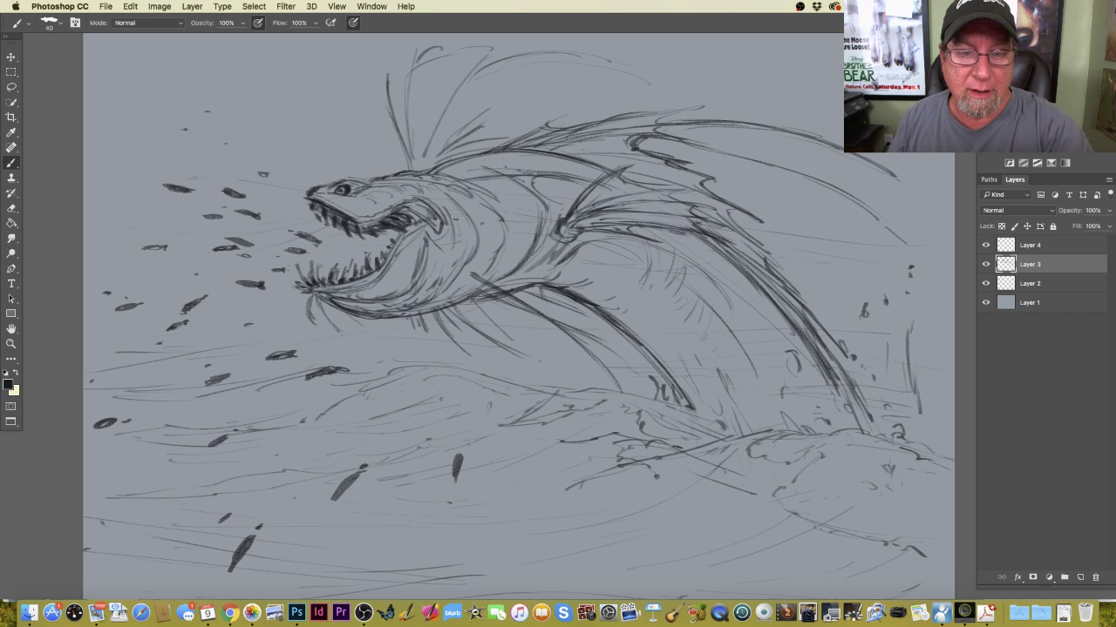
mouse_move(471, 196)
left_mouse_down()
mouse_move(491, 211)
mouse_move(503, 245)
mouse_move(485, 272)
left_mouse_up()
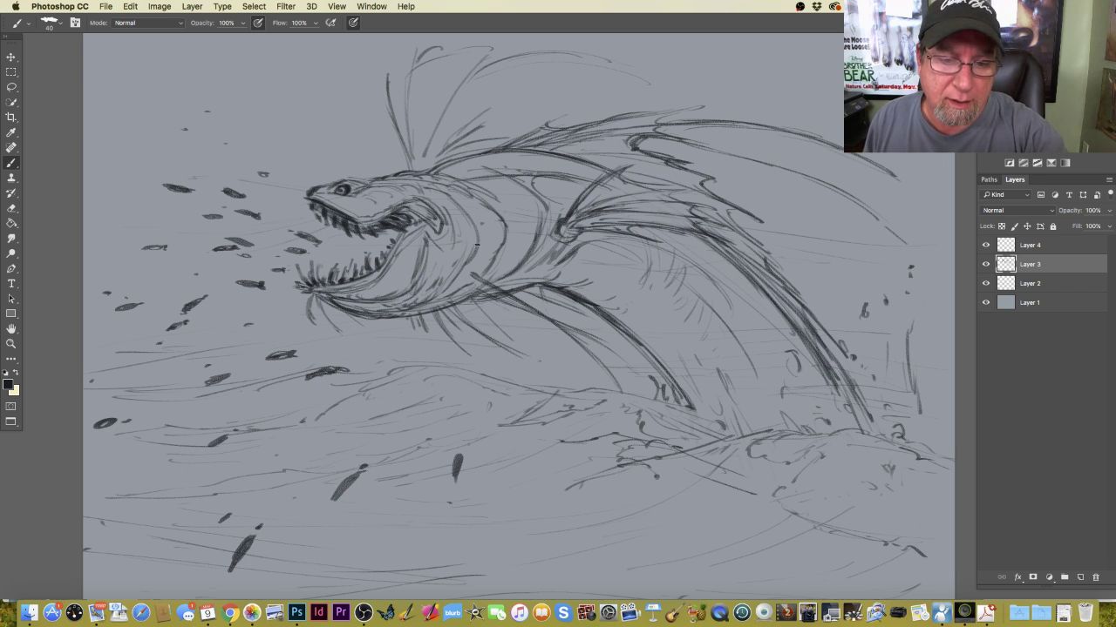
mouse_move(478, 244)
left_mouse_down()
mouse_move(469, 272)
mouse_move(473, 261)
mouse_move(432, 303)
left_mouse_up()
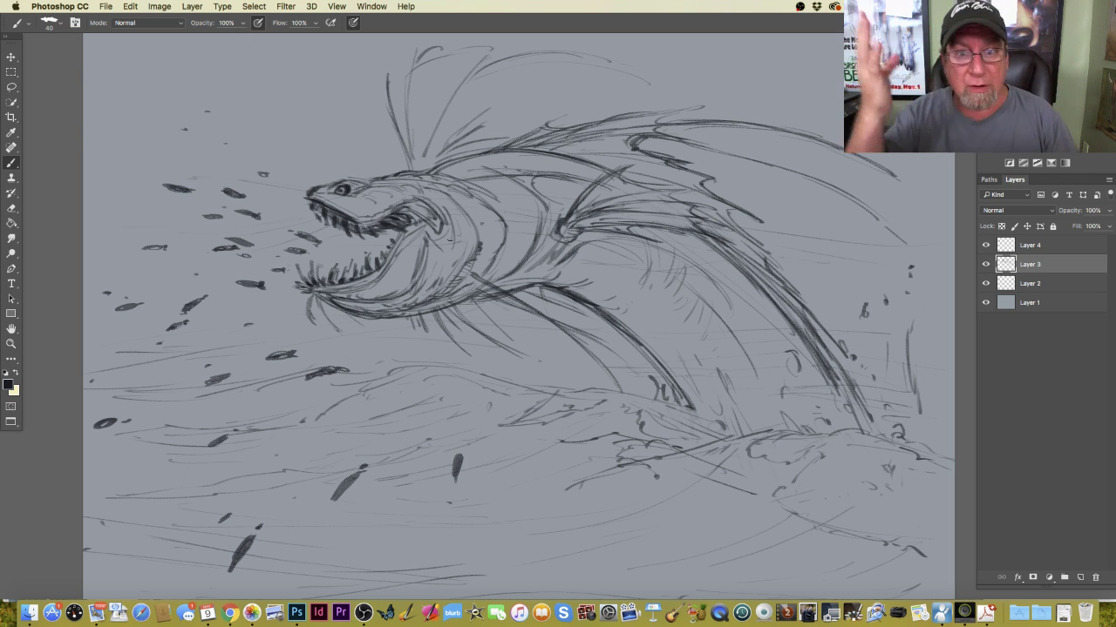
mouse_move(505, 229)
left_mouse_down()
mouse_move(503, 257)
mouse_move(481, 283)
left_mouse_up()
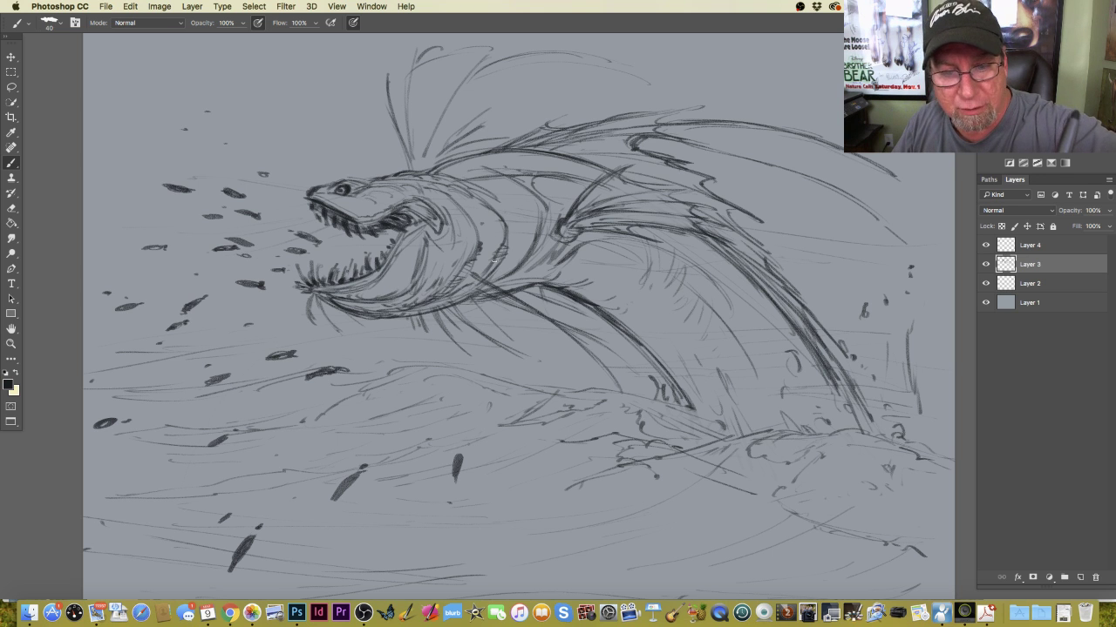
left_click_drag(481, 282, 467, 288)
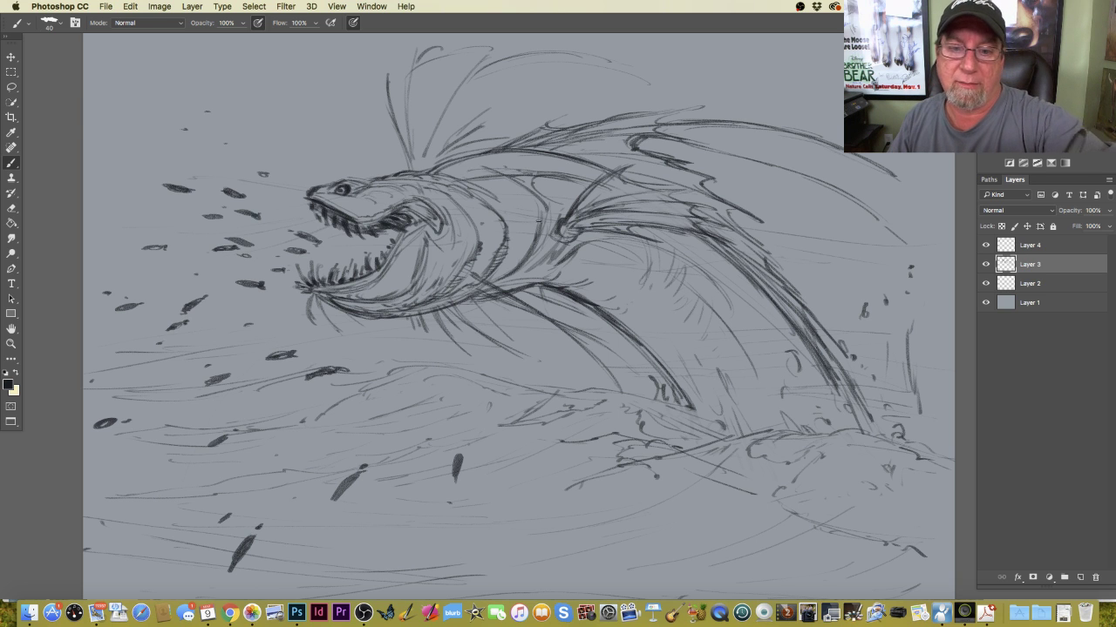
mouse_move(469, 297)
left_mouse_down()
mouse_move(422, 317)
mouse_move(380, 311)
mouse_move(404, 315)
left_mouse_up()
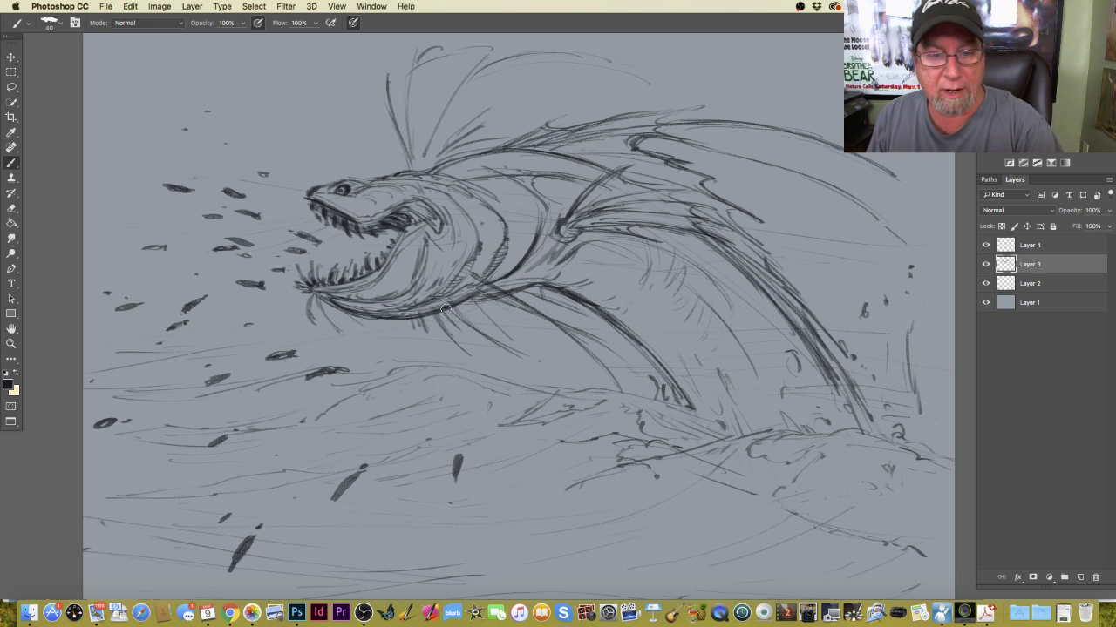
left_click_drag(471, 295, 384, 319)
key("super+alt+z")
key("super+alt+z")
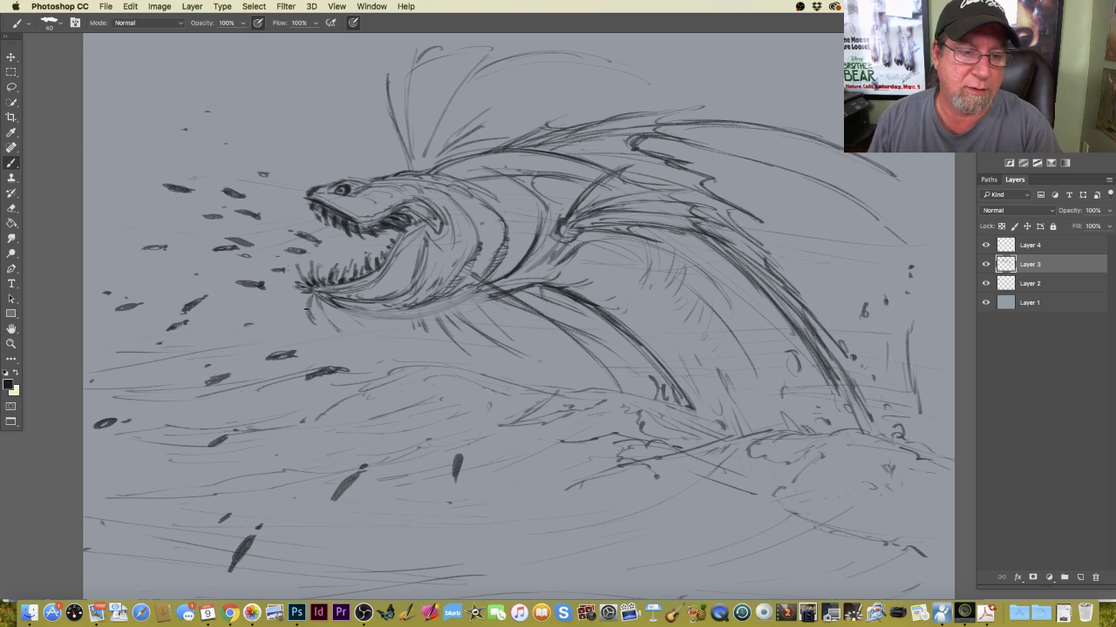
Redraw the creature's throat as a deeper, darker curve below the lower jaw, and add short spines along its underside.
mouse_move(352, 315)
left_mouse_down()
mouse_move(411, 331)
mouse_move(441, 319)
left_mouse_up()
mouse_move(496, 291)
left_mouse_down()
mouse_move(404, 330)
mouse_move(428, 329)
left_mouse_up()
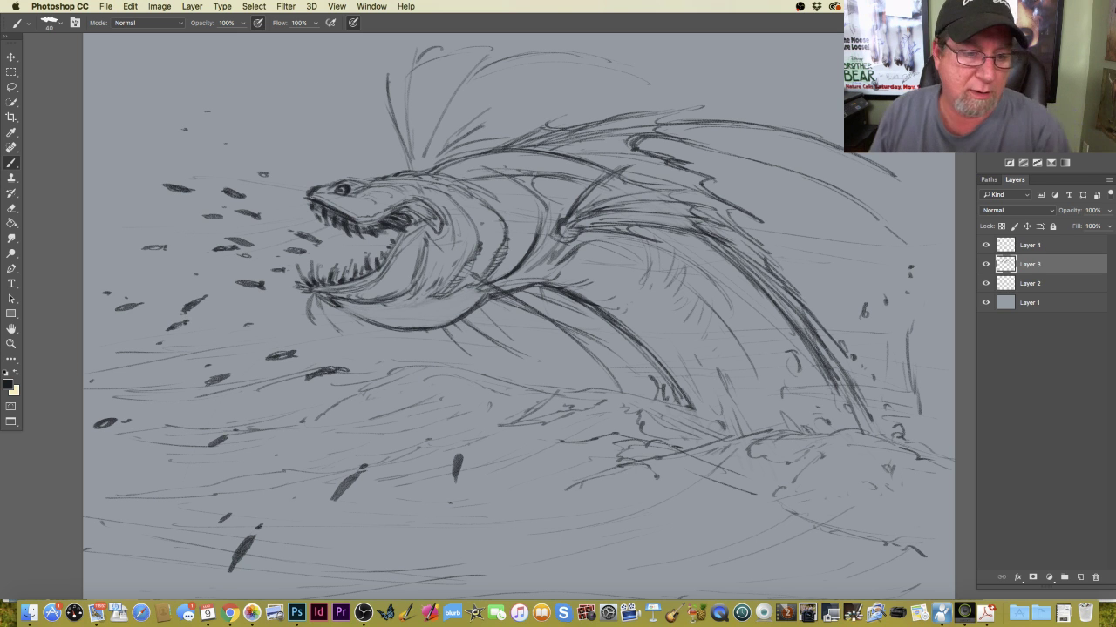
mouse_move(371, 322)
left_mouse_down()
mouse_move(485, 334)
mouse_move(462, 331)
mouse_move(459, 348)
left_mouse_up()
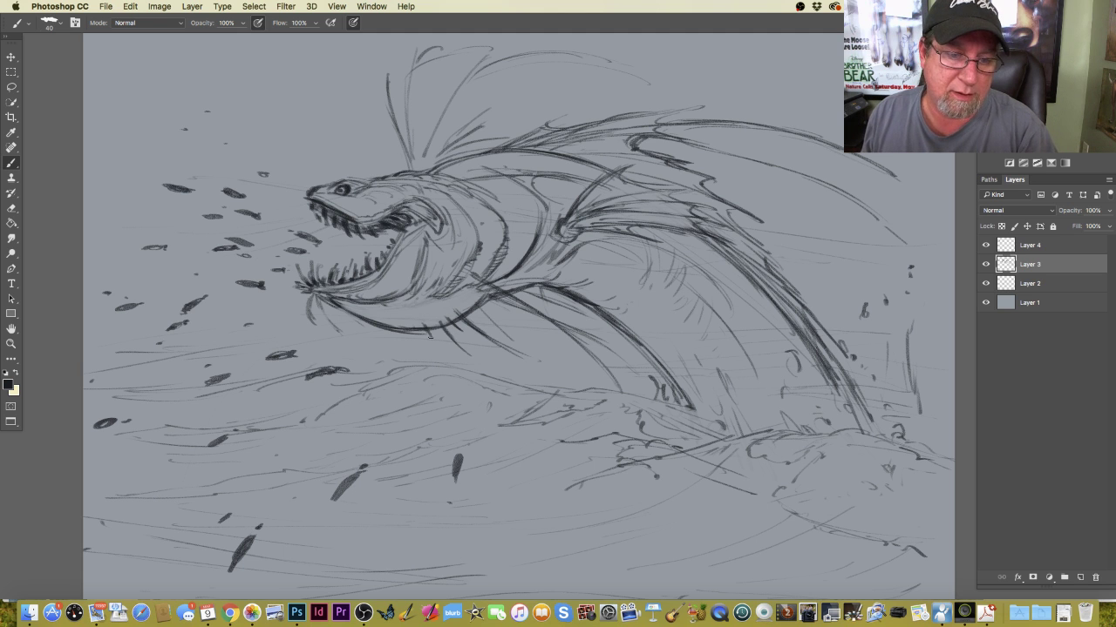
left_click_drag(470, 300, 489, 317)
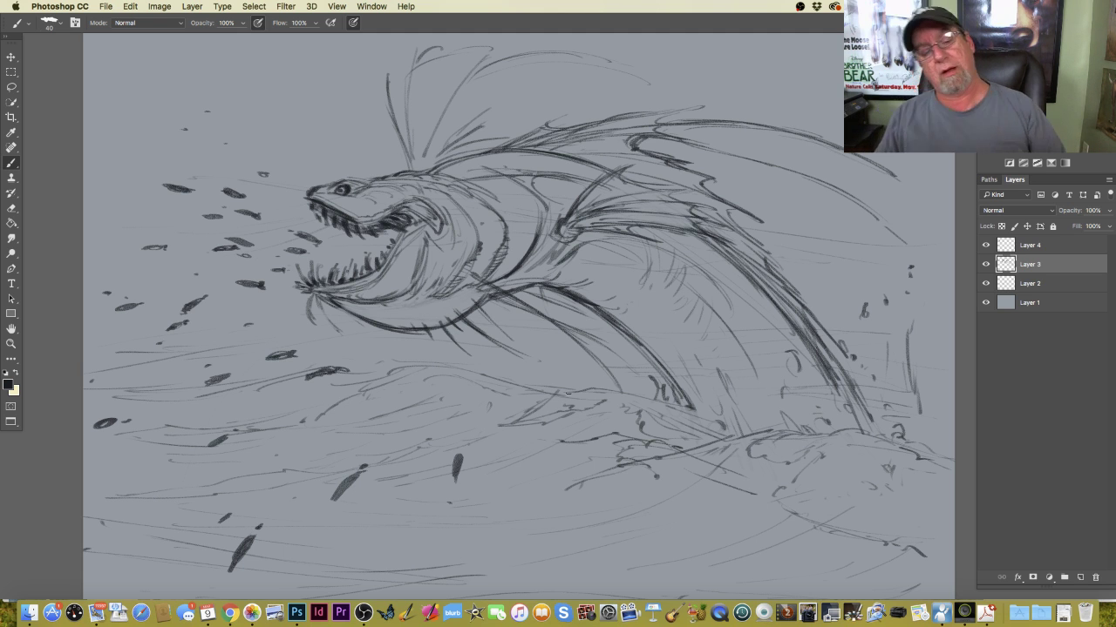
Shade the throat pouch with curved strokes between the lower jaw line and the new throat contour.
mouse_move(426, 272)
left_mouse_down()
mouse_move(458, 297)
mouse_move(434, 305)
left_mouse_up()
mouse_move(412, 284)
left_mouse_down()
mouse_move(438, 294)
mouse_move(396, 305)
left_mouse_up()
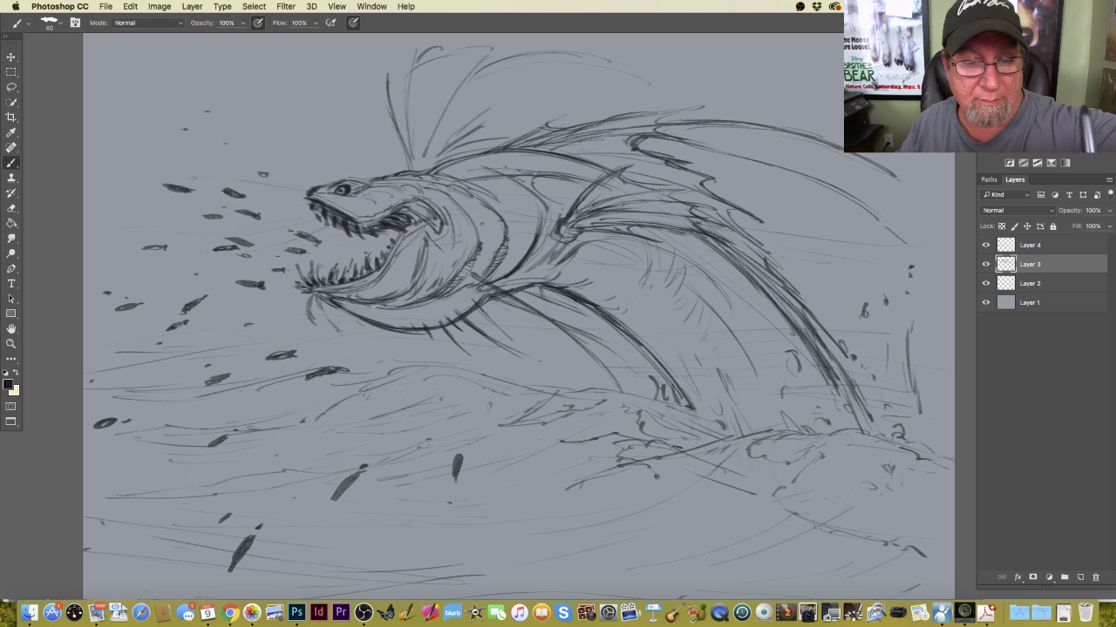
left_click_drag(470, 292, 421, 311)
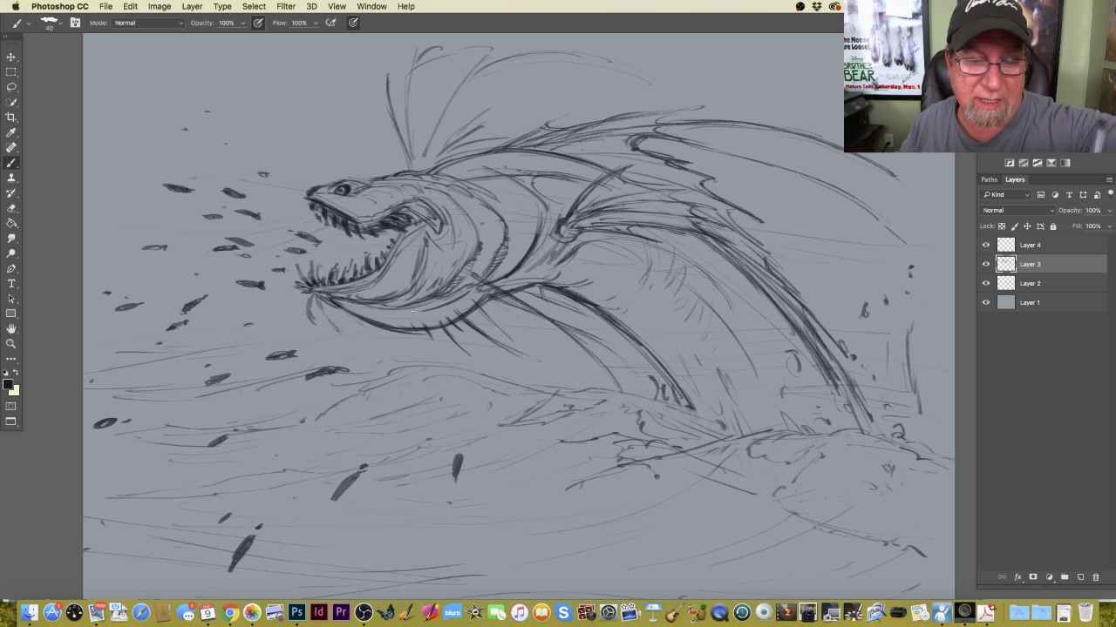
left_click_drag(479, 289, 435, 311)
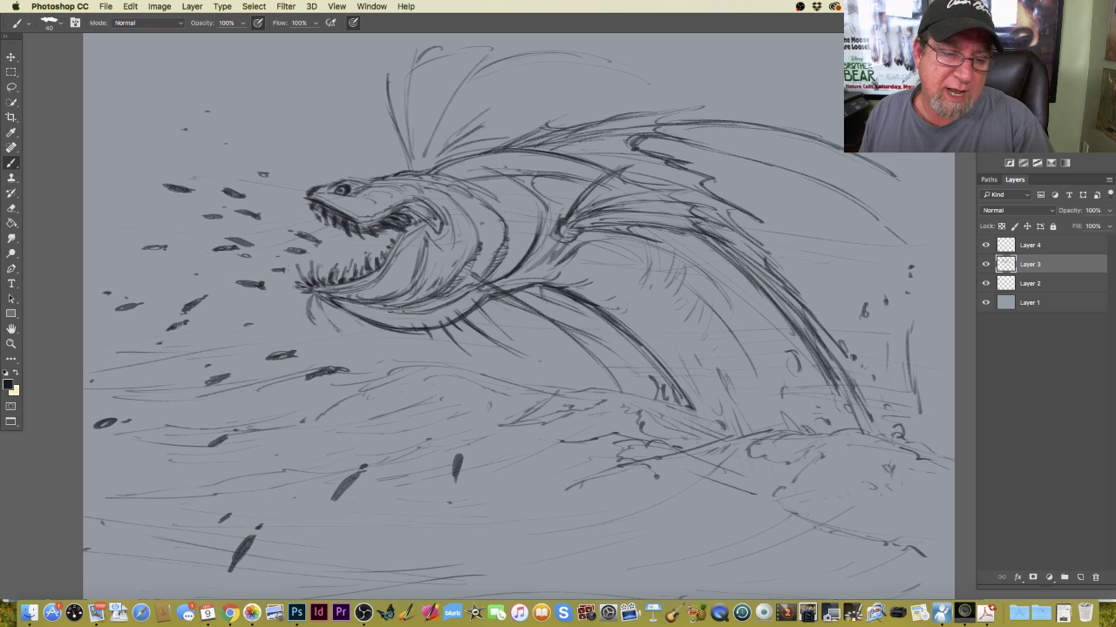
left_click_drag(436, 315, 403, 310)
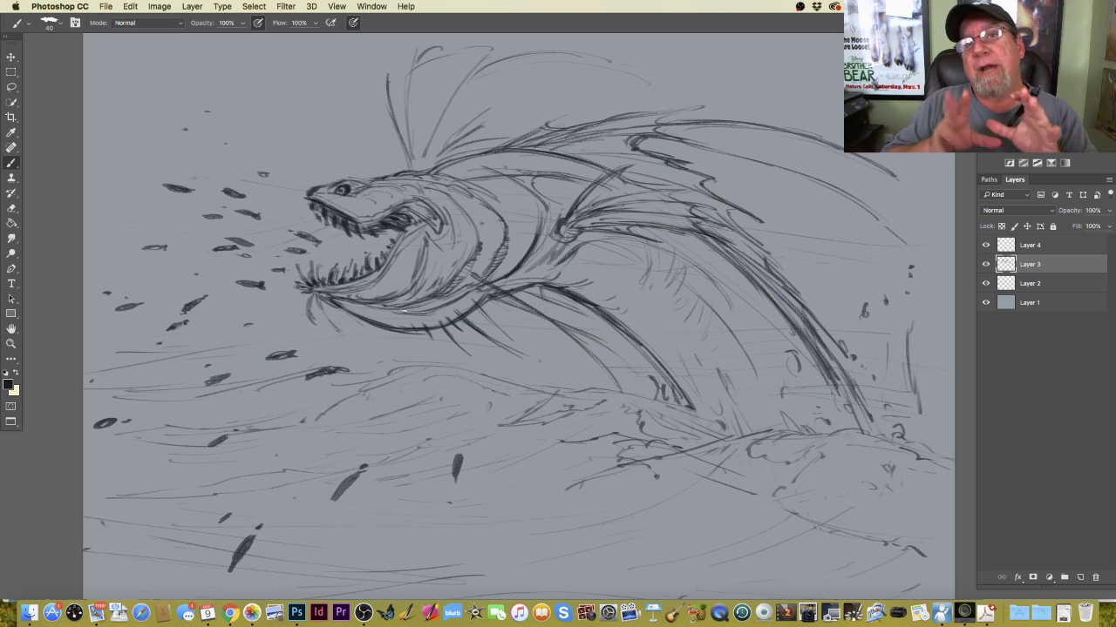
mouse_move(460, 303)
left_mouse_down()
mouse_move(413, 315)
mouse_move(435, 305)
mouse_move(412, 277)
mouse_move(398, 312)
mouse_move(340, 302)
left_mouse_up()
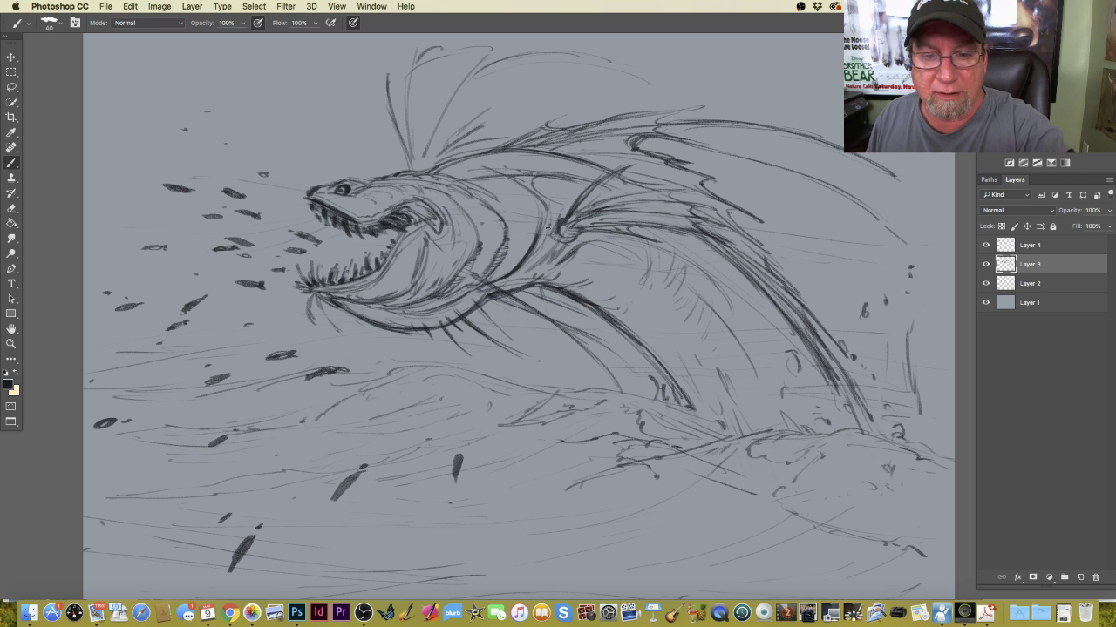
Darken the curved body line from the side fin's base down to the water, and add short marks along the upper neck.
mouse_move(546, 234)
left_mouse_down()
mouse_move(657, 263)
mouse_move(720, 320)
mouse_move(772, 412)
left_mouse_up()
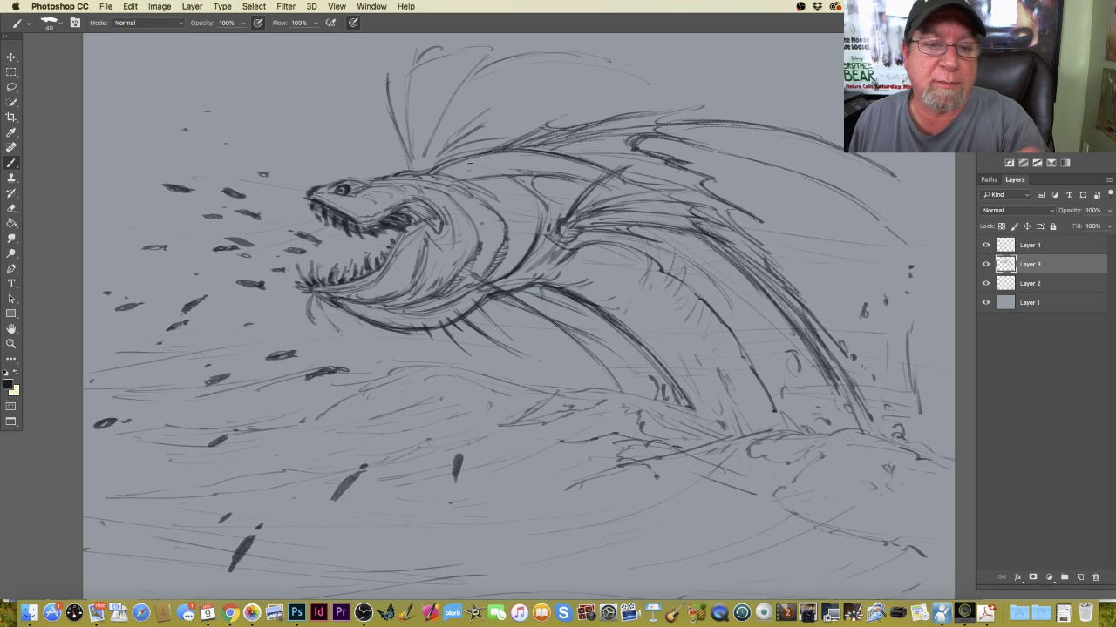
left_click_drag(513, 182, 467, 176)
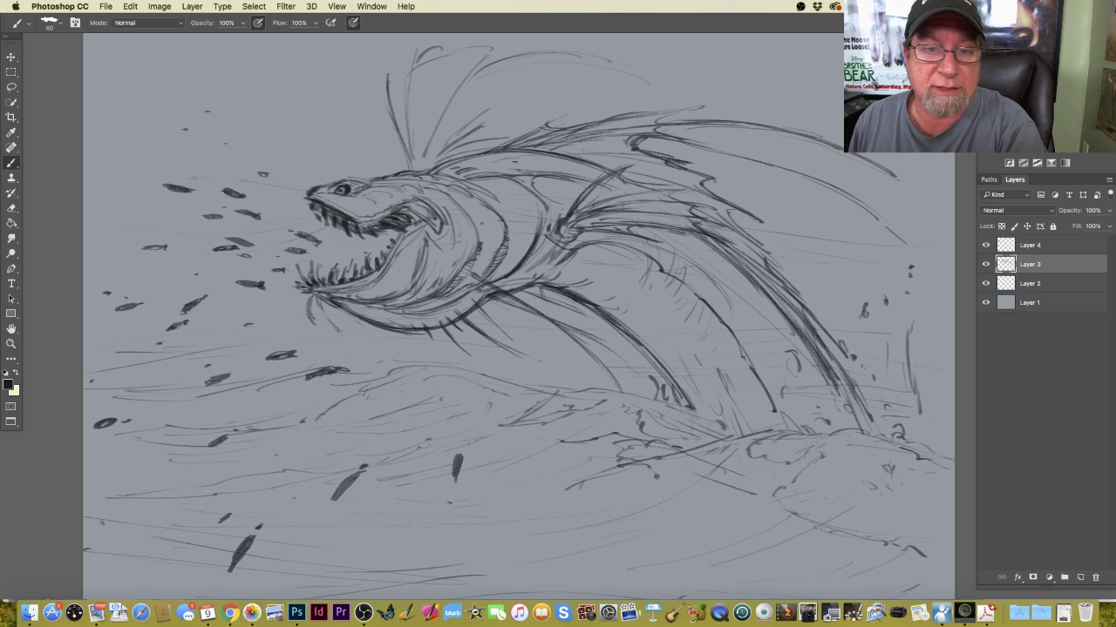
mouse_move(548, 161)
left_mouse_down()
mouse_move(531, 160)
mouse_move(568, 171)
left_mouse_up()
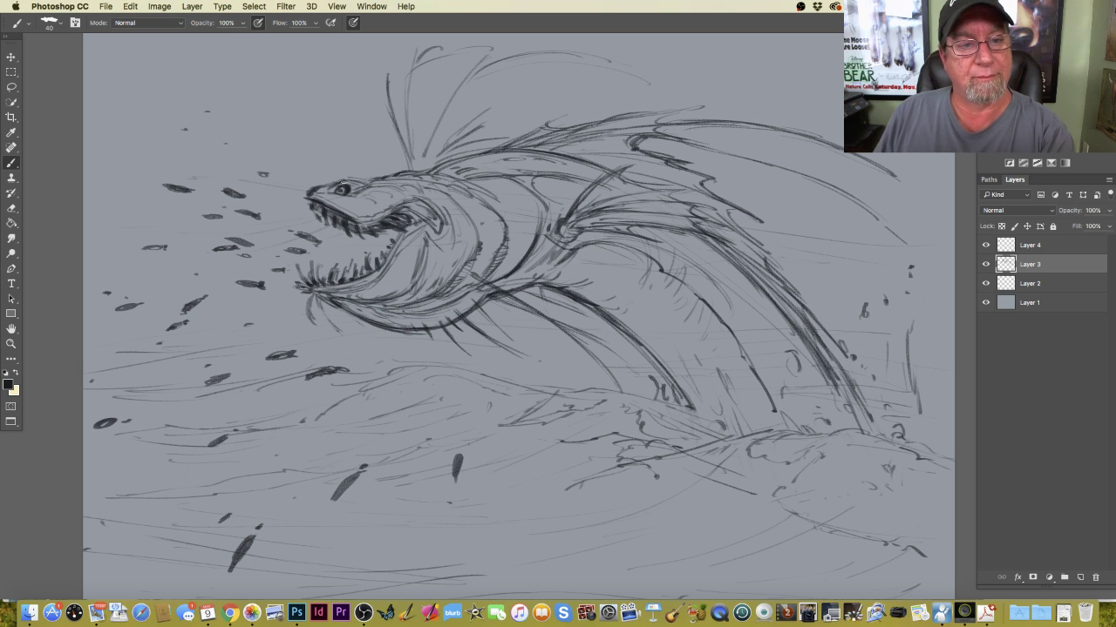
Refine the creature's eye and brow, and add contour strokes across the snout and cheek.
left_click_drag(368, 183, 337, 193)
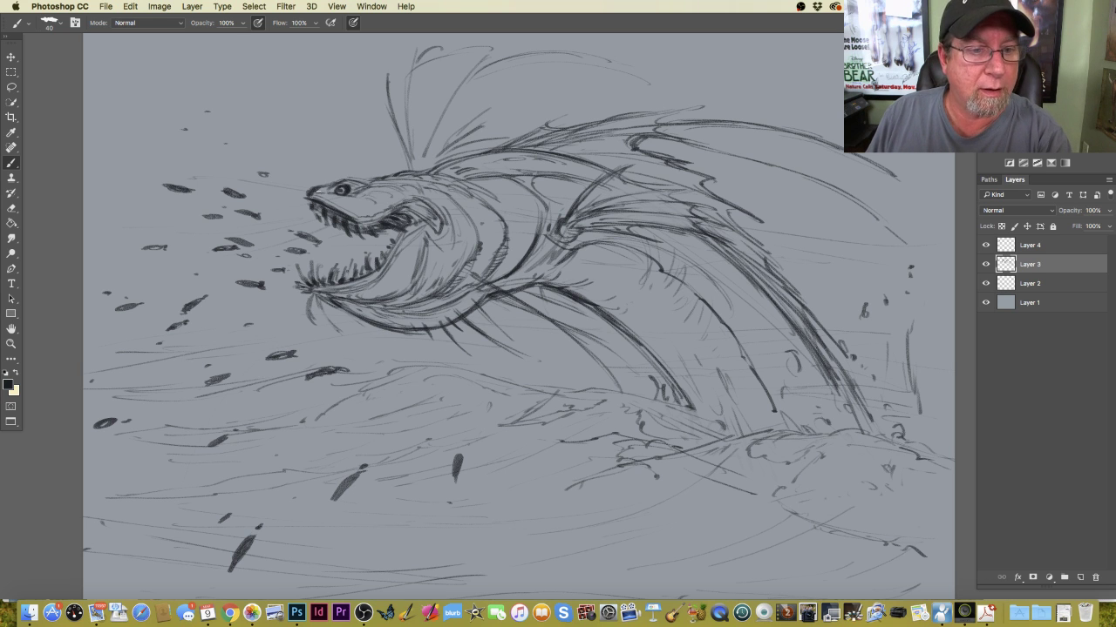
mouse_move(332, 196)
left_mouse_down()
mouse_move(374, 203)
mouse_move(360, 197)
mouse_move(391, 185)
left_mouse_up()
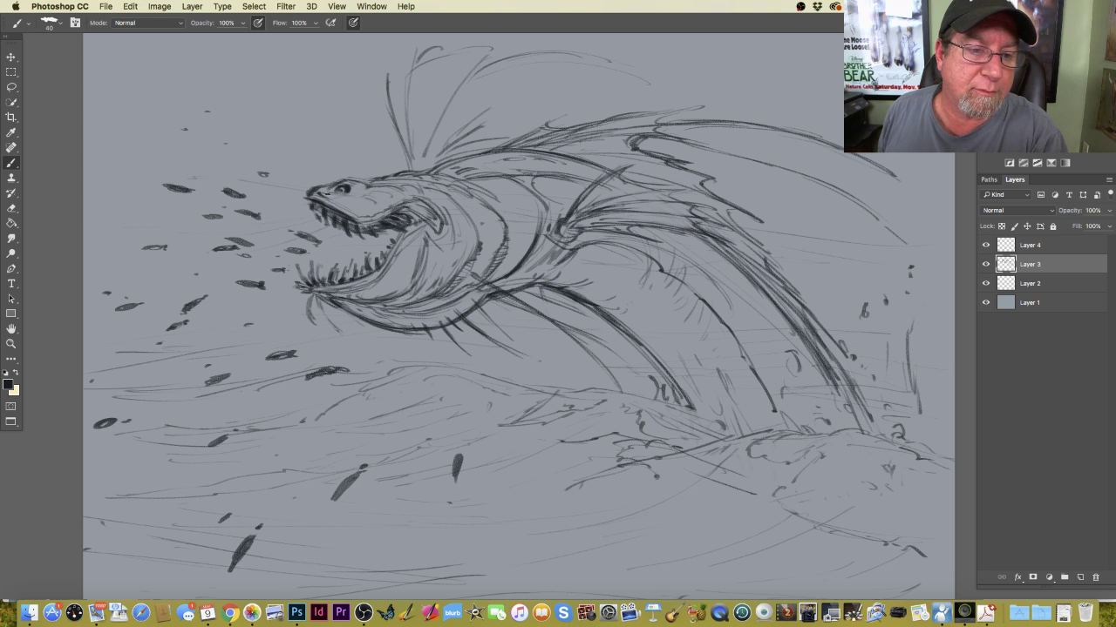
left_click_drag(359, 191, 415, 182)
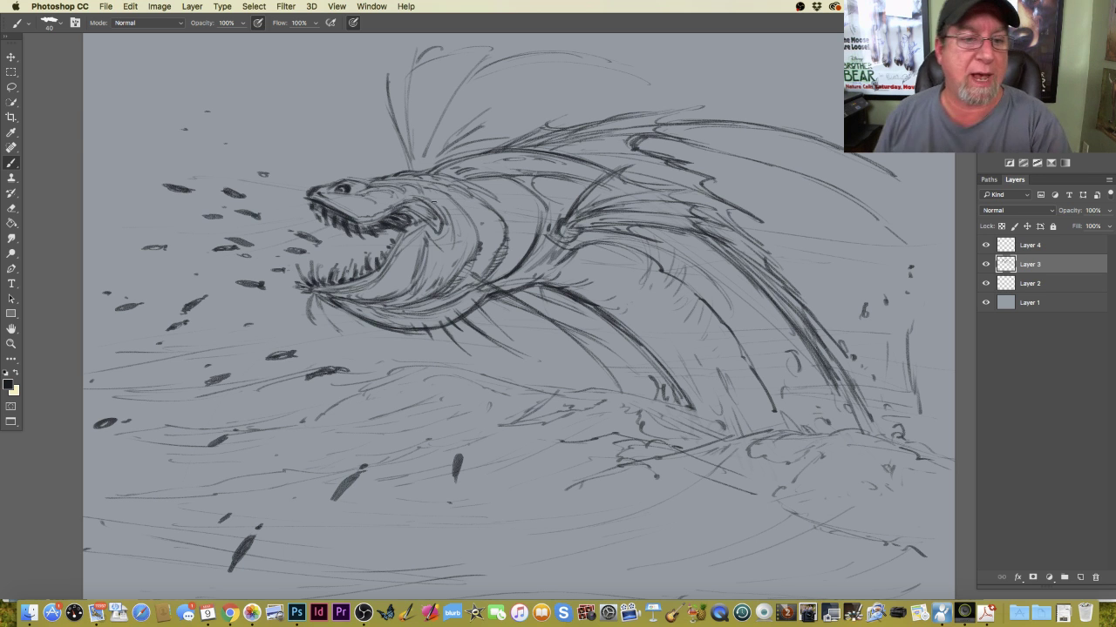
left_click_drag(336, 191, 345, 189)
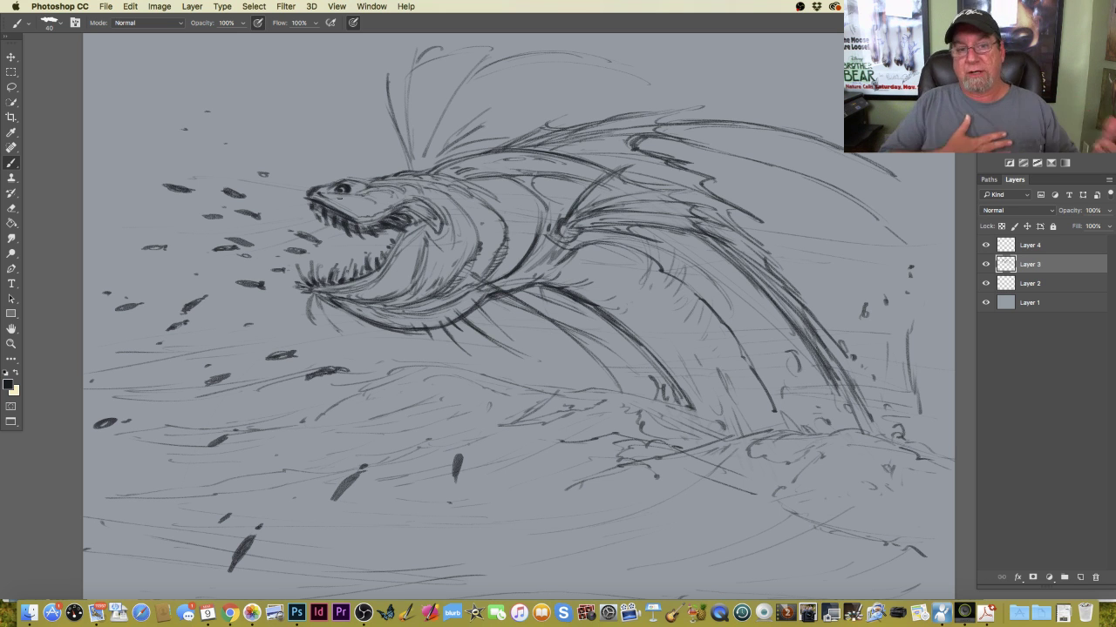
Darken the curved gill folds behind the jaw, from the neck down to the throat.
left_click_drag(454, 200, 475, 237)
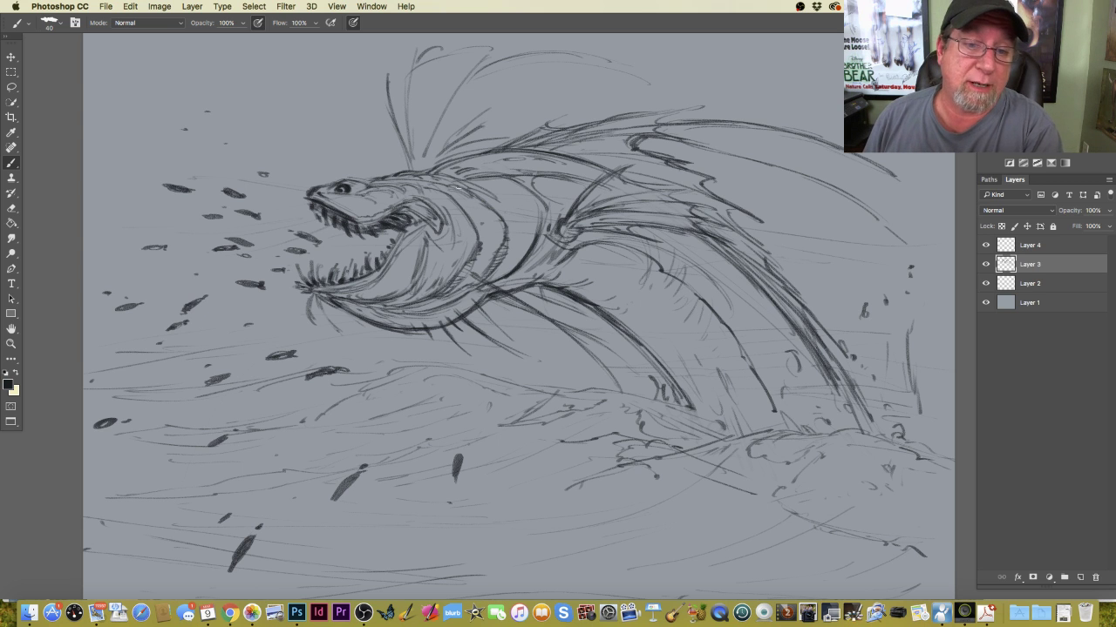
left_click_drag(495, 177, 541, 215)
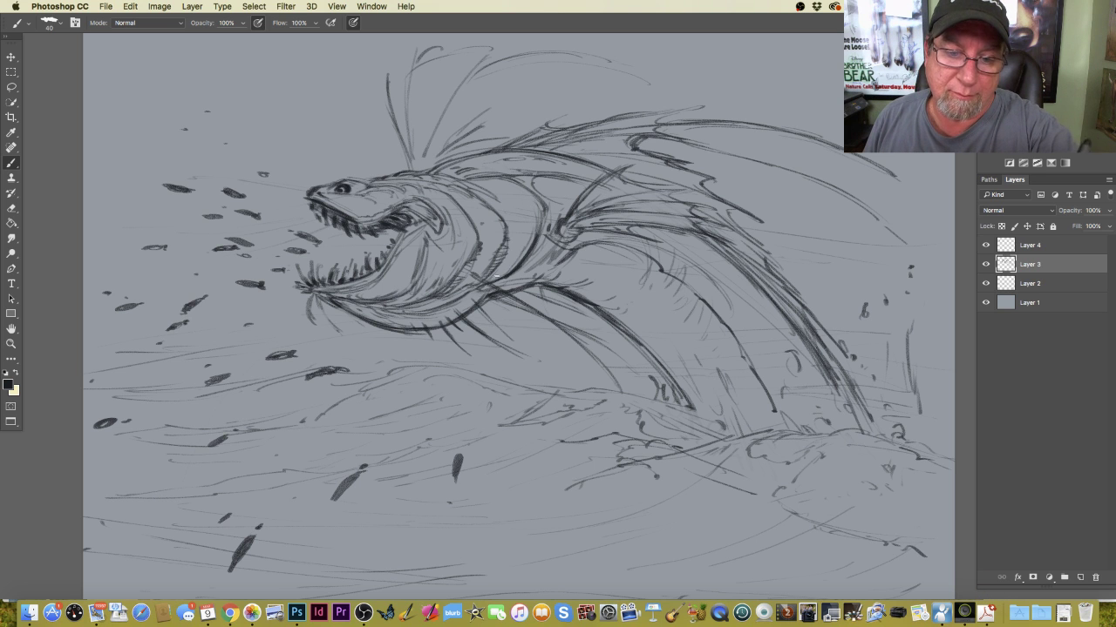
left_click_drag(509, 269, 490, 277)
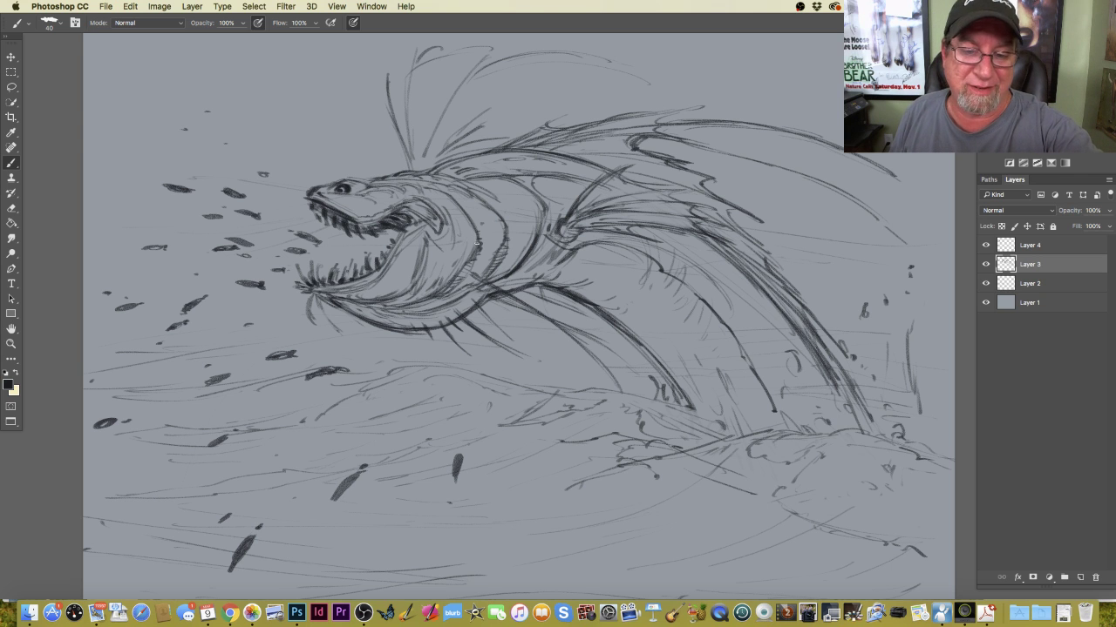
Add curved wrinkles across the belly below the side fin, and darken the rear belly fin's upper edge.
mouse_move(478, 241)
left_mouse_down()
mouse_move(435, 298)
mouse_move(434, 283)
mouse_move(396, 306)
mouse_move(350, 301)
left_mouse_up()
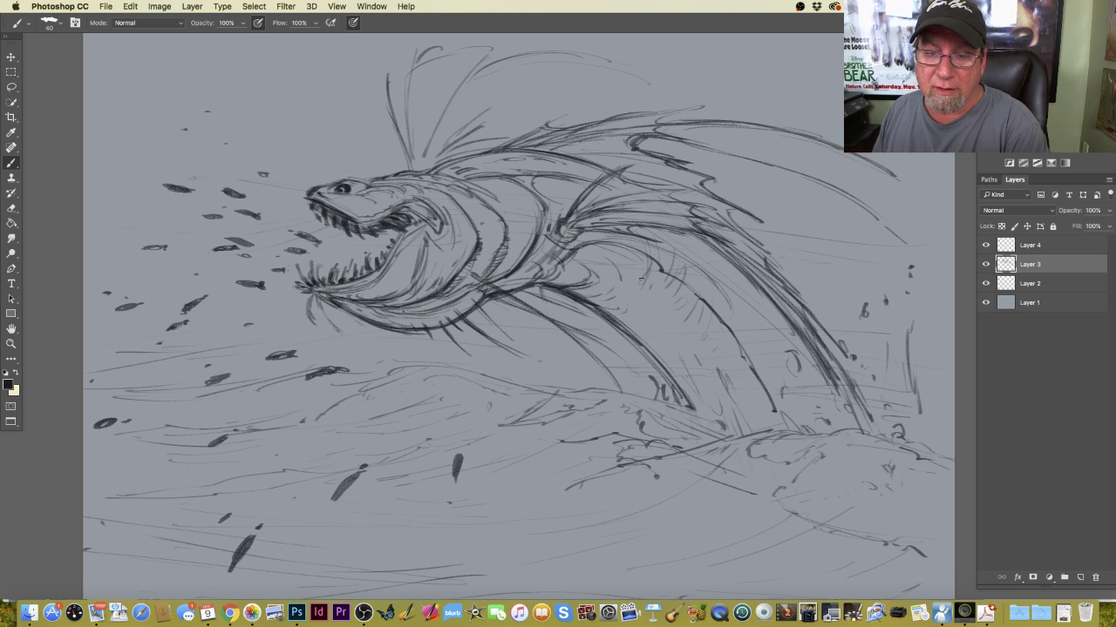
mouse_move(638, 277)
left_mouse_down()
mouse_move(651, 304)
mouse_move(704, 333)
mouse_move(684, 360)
mouse_move(697, 385)
left_mouse_up()
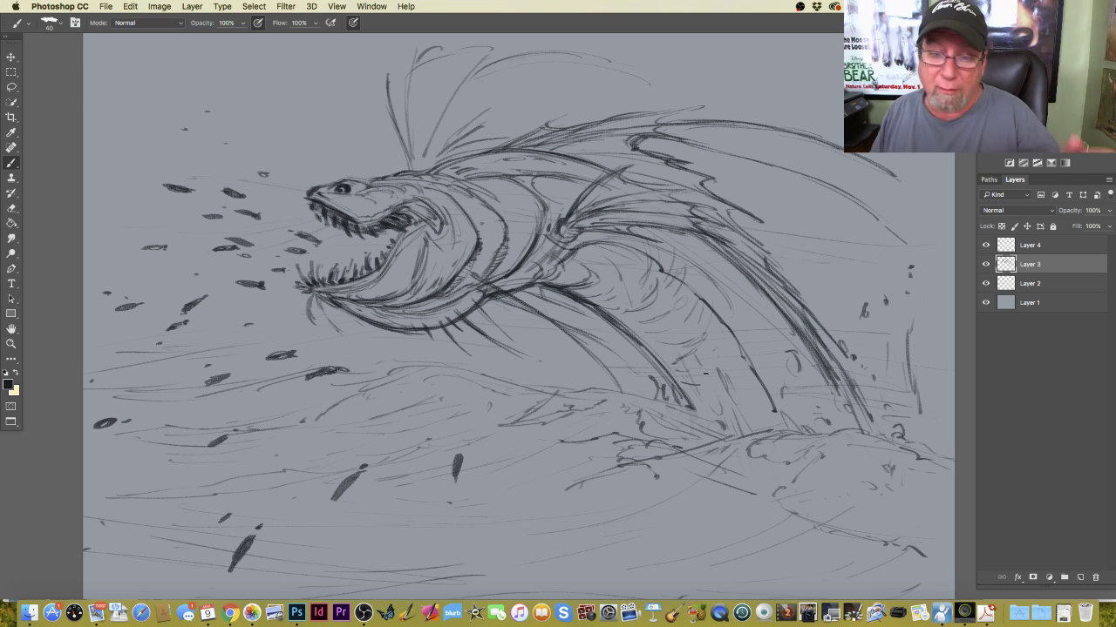
mouse_move(593, 307)
left_mouse_down()
mouse_move(669, 374)
mouse_move(683, 401)
left_mouse_up()
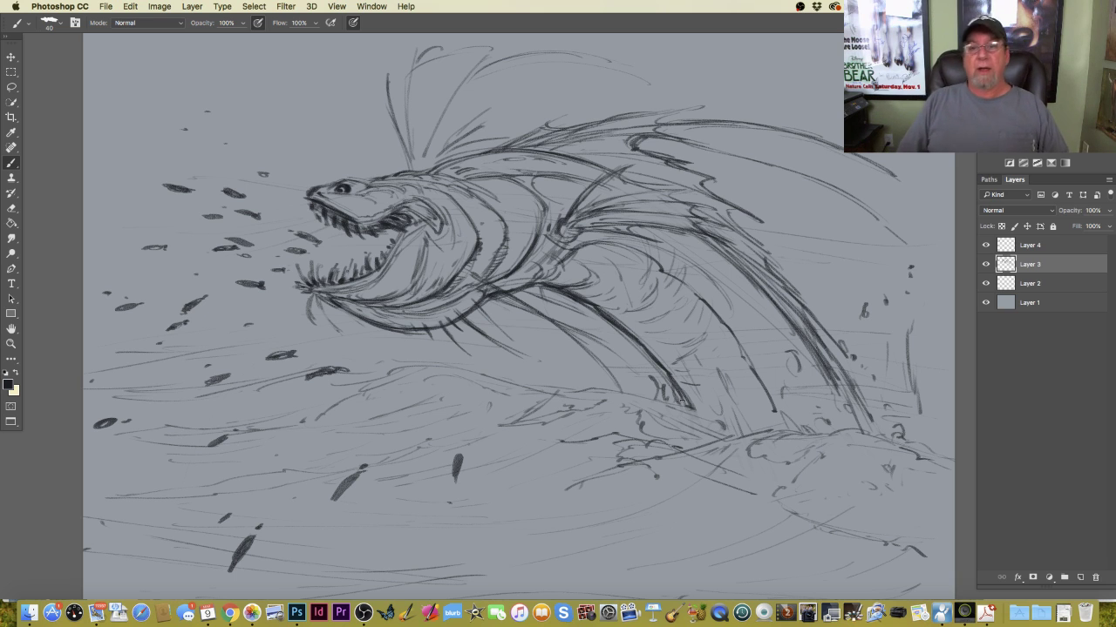
Darken the side fin's base and rays, and add small spots around the fin and along the body beneath it.
left_click_drag(691, 185, 608, 203)
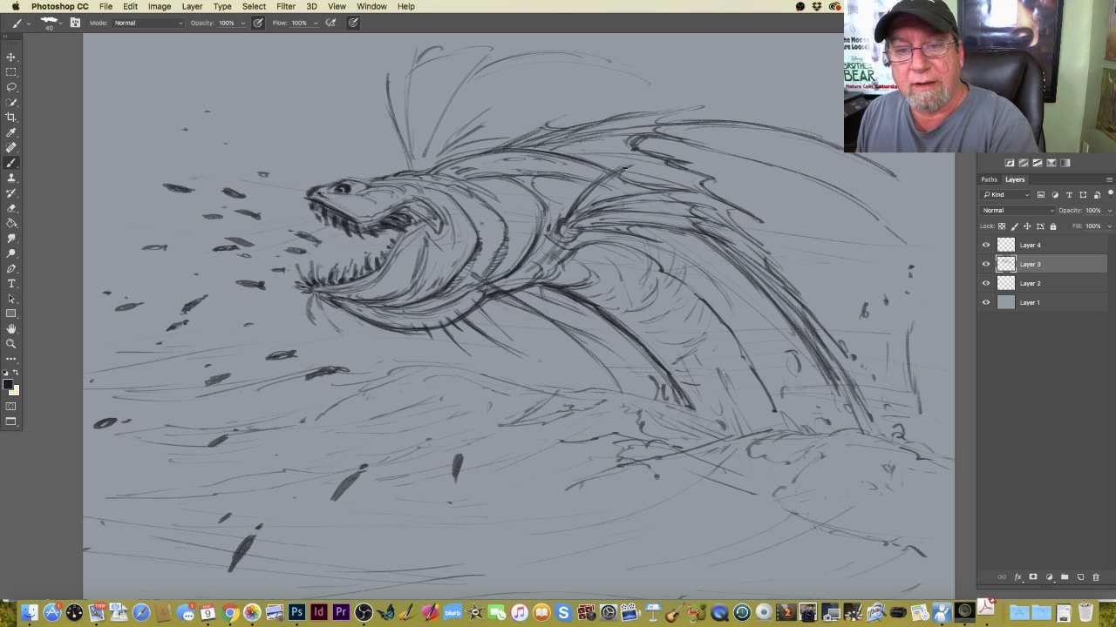
left_click_drag(649, 163, 620, 170)
mouse_move(712, 210)
left_mouse_down()
mouse_move(615, 200)
mouse_move(659, 216)
left_mouse_up()
mouse_move(723, 229)
left_mouse_down()
mouse_move(600, 213)
mouse_move(561, 235)
mouse_move(555, 214)
mouse_move(607, 234)
left_mouse_up()
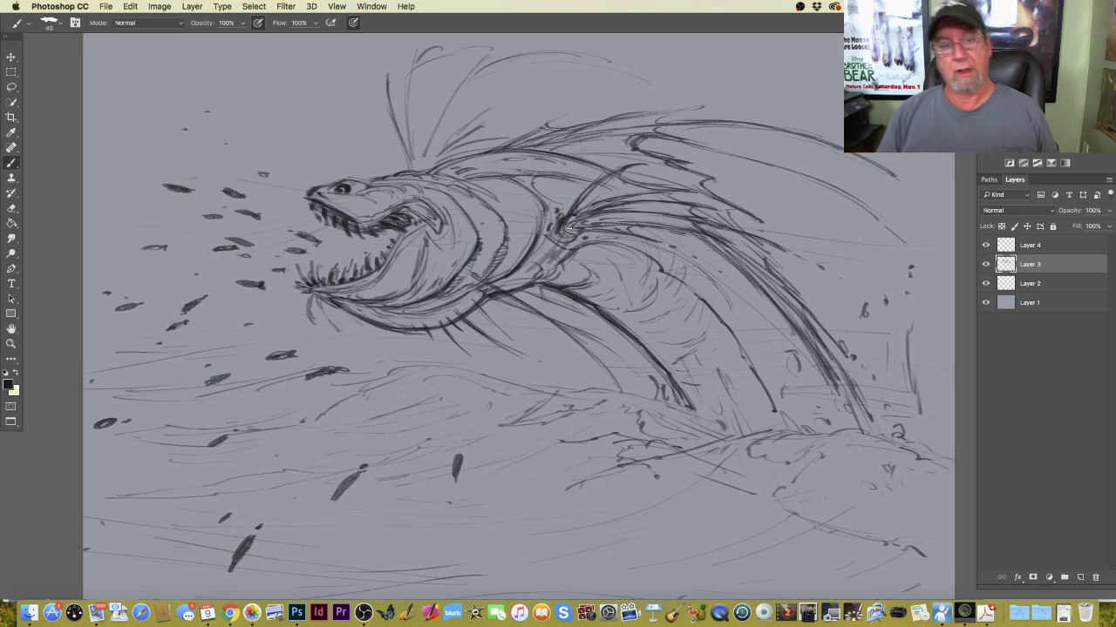
Darken the lower jaw's edge and front teeth, and shade the upper jaw's gum line and teeth.
key("super+minus")
key("super+minus")
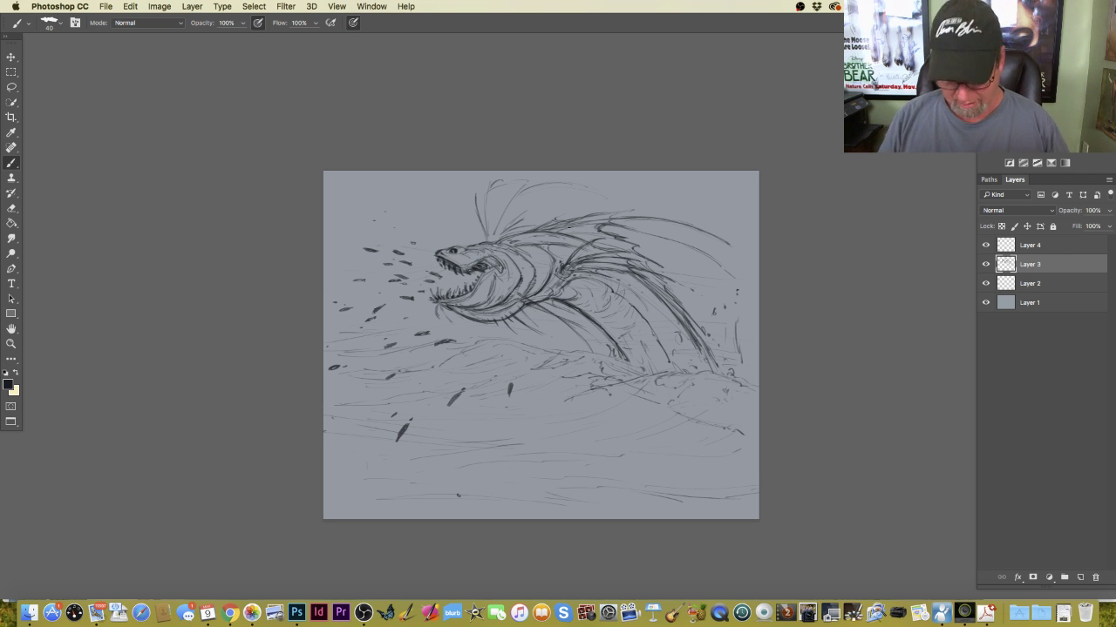
key("super+plus")
key("super+plus")
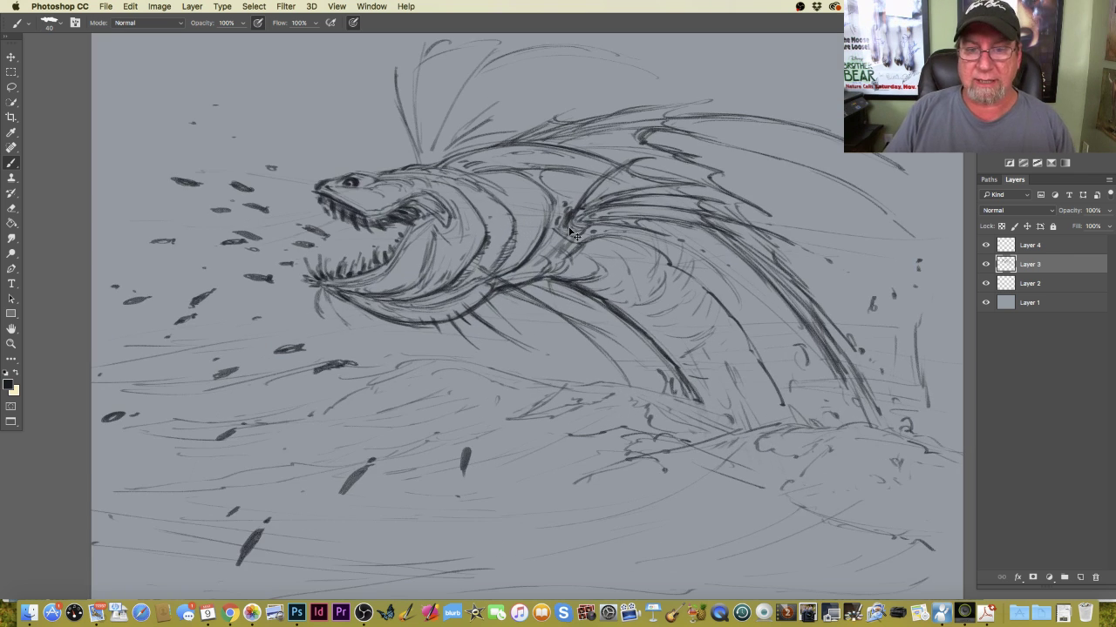
left_click_drag(492, 280, 486, 294)
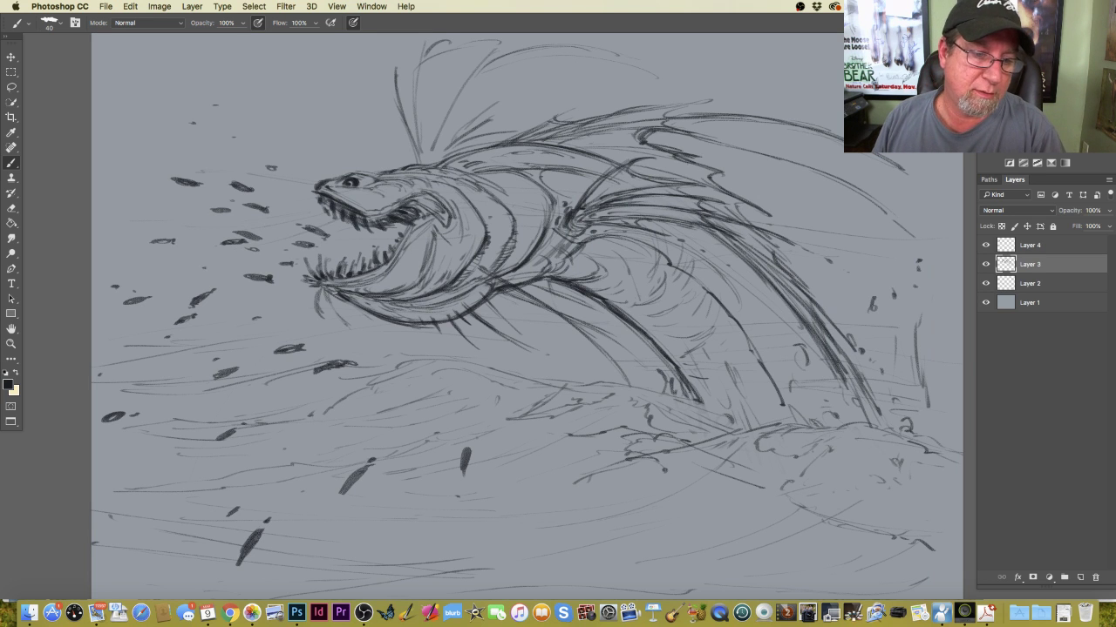
mouse_move(326, 288)
left_mouse_down()
mouse_move(349, 303)
mouse_move(353, 286)
left_mouse_up()
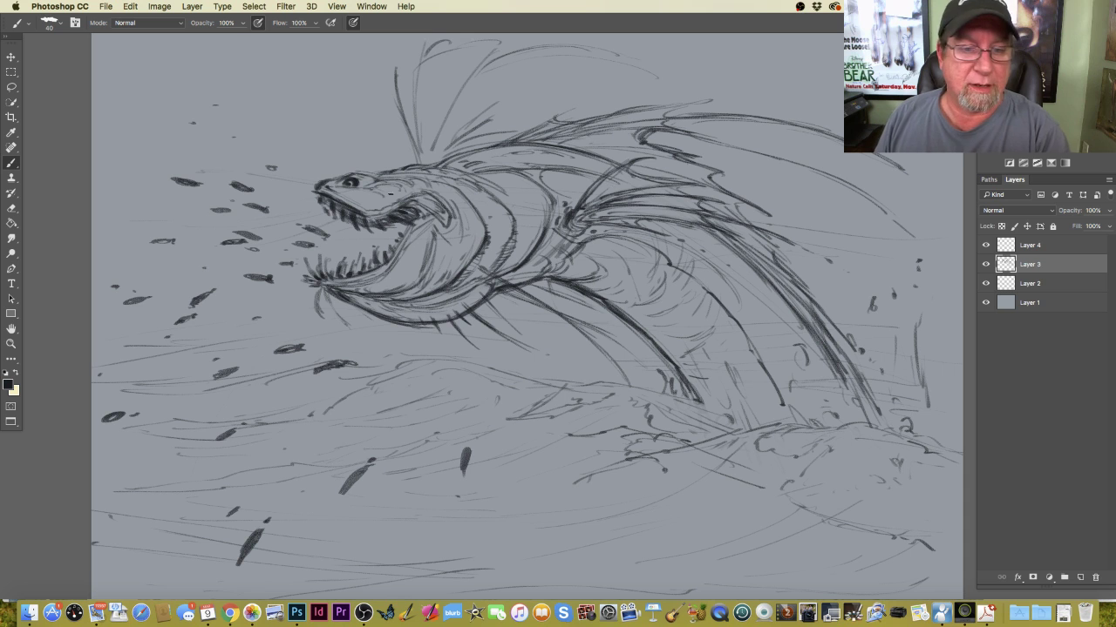
mouse_move(406, 202)
left_mouse_down()
mouse_move(426, 215)
mouse_move(380, 213)
left_mouse_up()
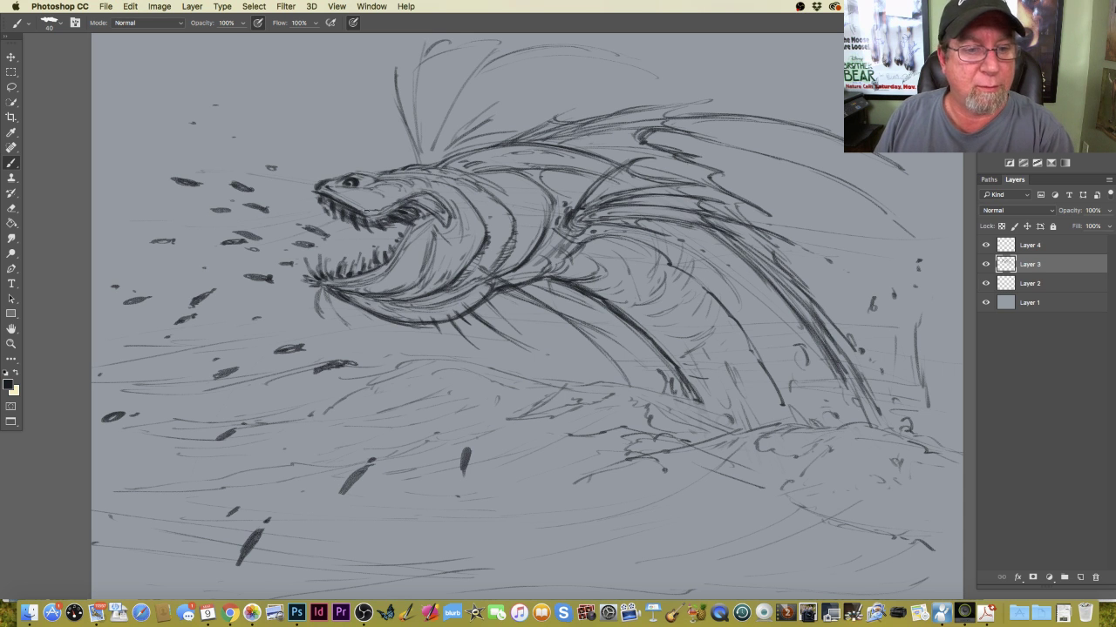
left_click_drag(323, 192, 347, 198)
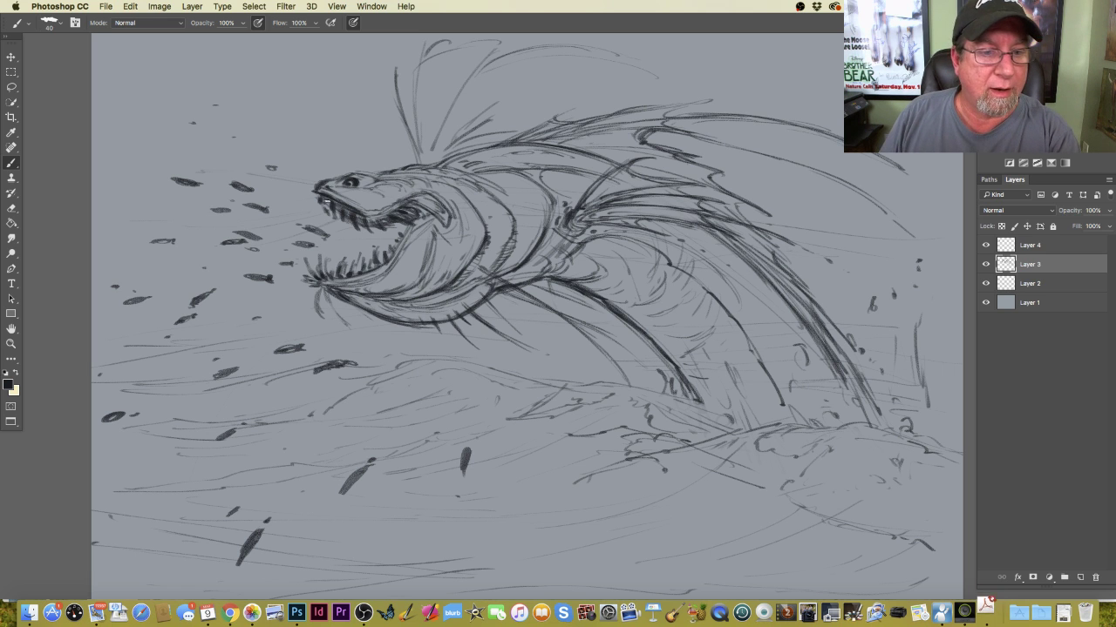
left_click_drag(325, 200, 337, 207)
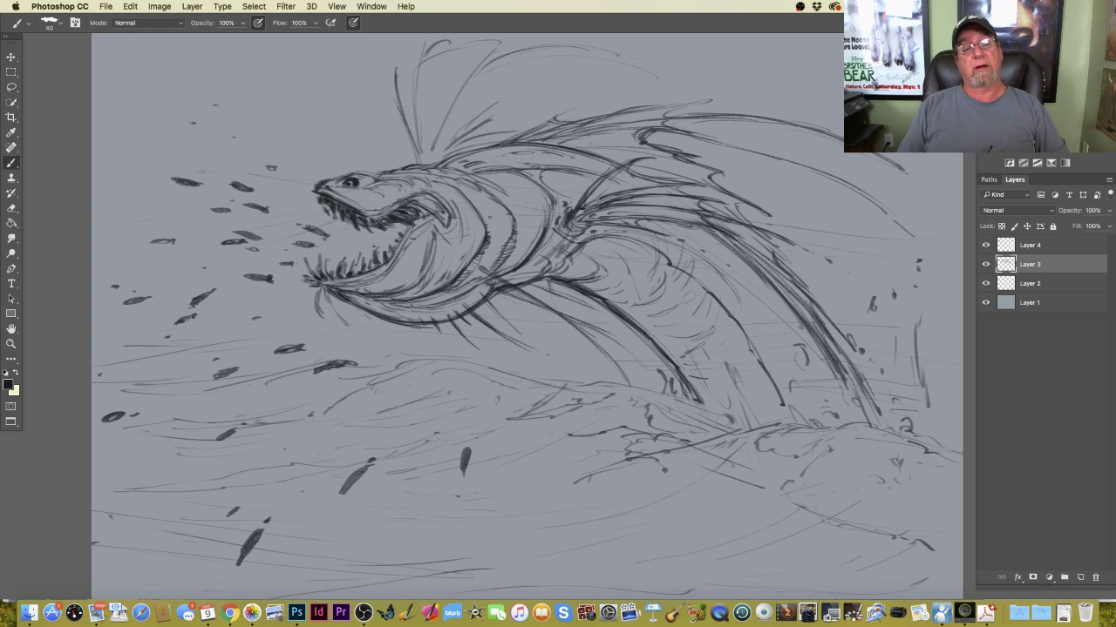
left_click_drag(381, 218, 387, 218)
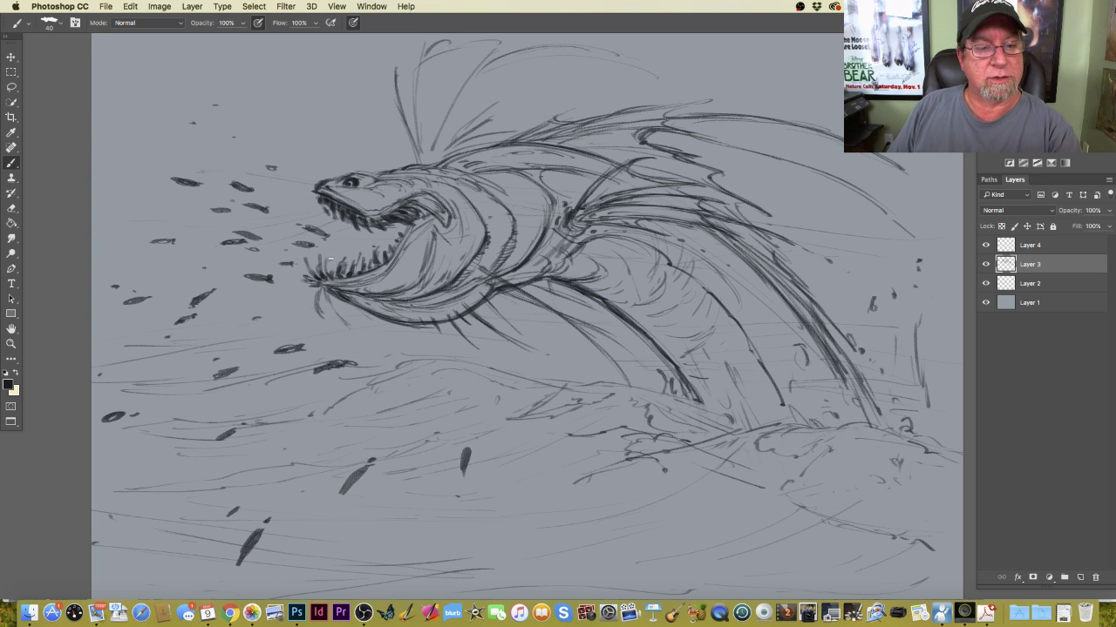
mouse_move(320, 260)
left_mouse_down()
mouse_move(317, 271)
mouse_move(305, 259)
mouse_move(302, 274)
left_mouse_up()
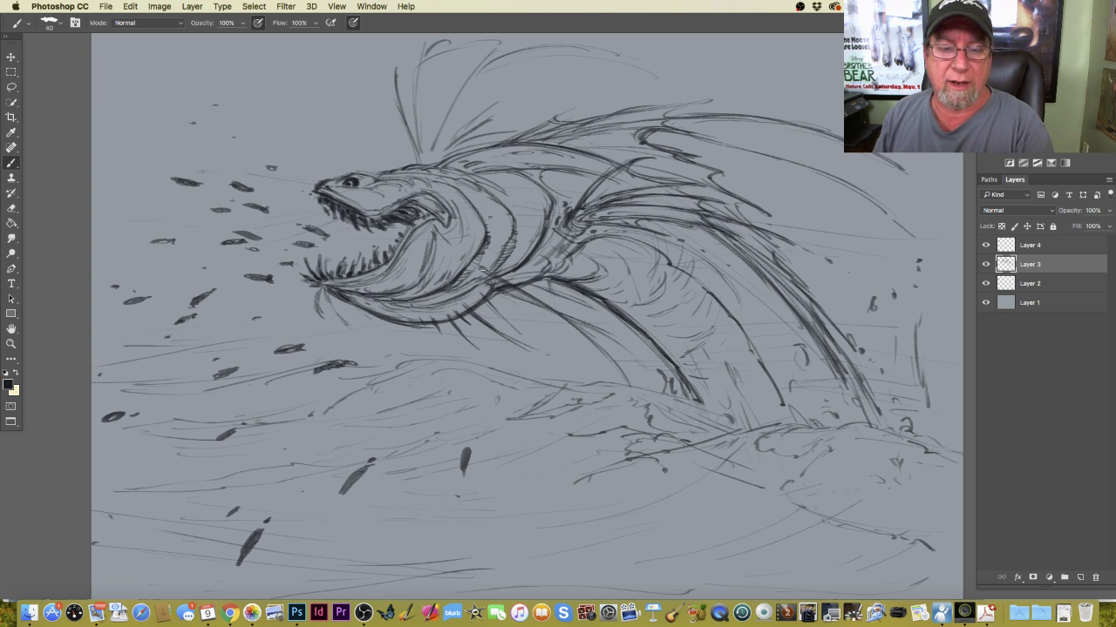
Darken the long rays of the front belly fin, from behind the throat down toward the waves.
left_click_drag(480, 269, 589, 344)
left_click_drag(485, 282, 631, 352)
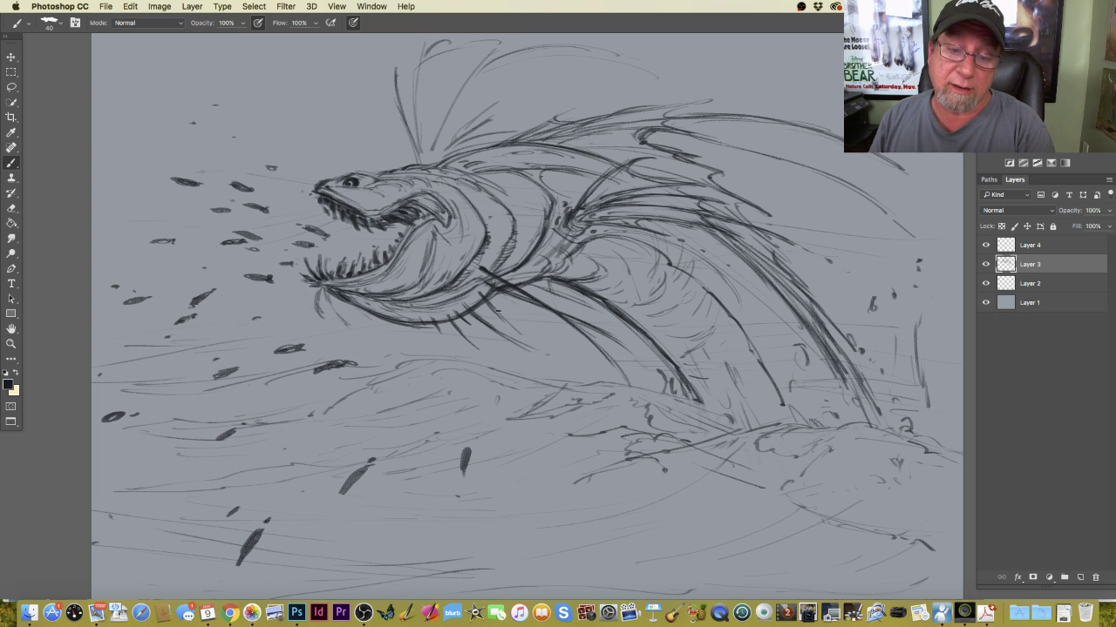
left_click_drag(504, 316, 540, 329)
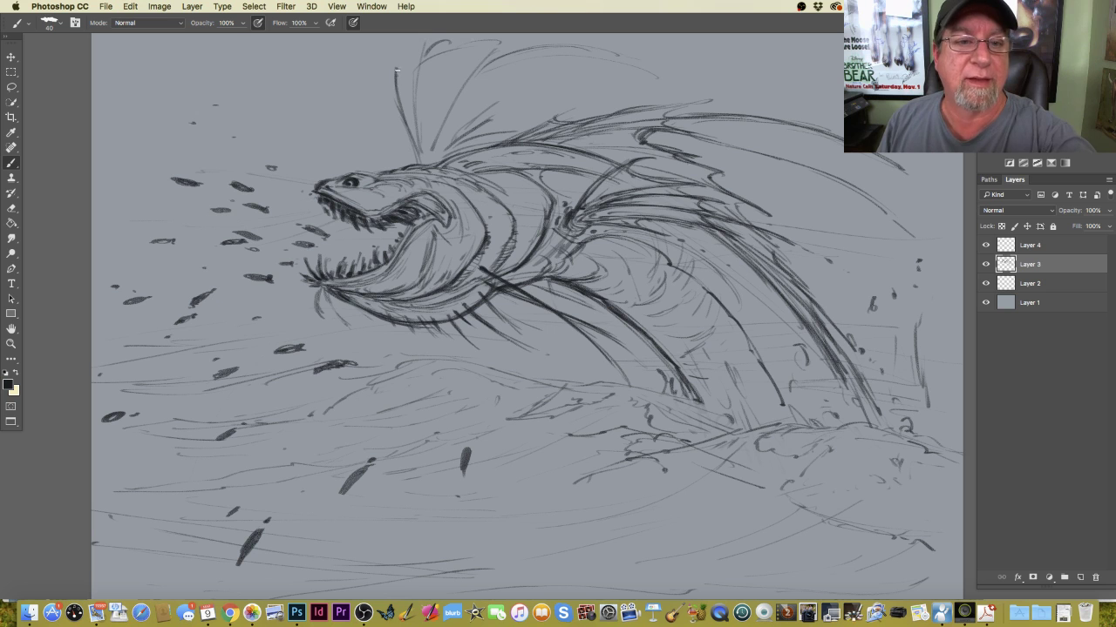
Darken the spines of the head crest at their bases and extend the trailing tips of its upper rays.
left_click_drag(396, 70, 418, 164)
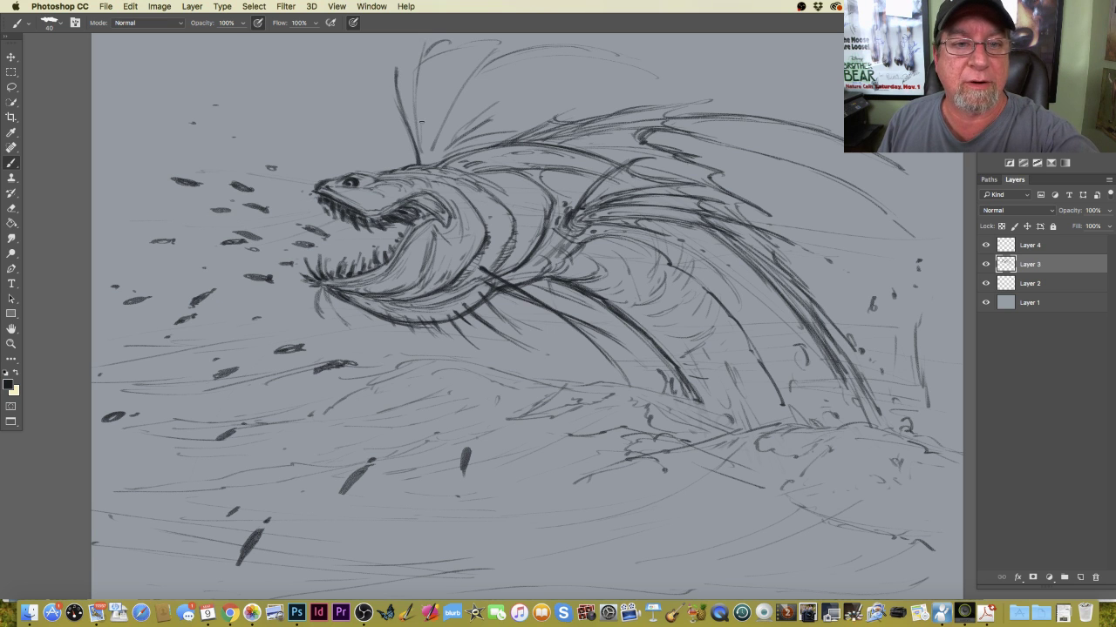
left_click_drag(419, 88, 423, 167)
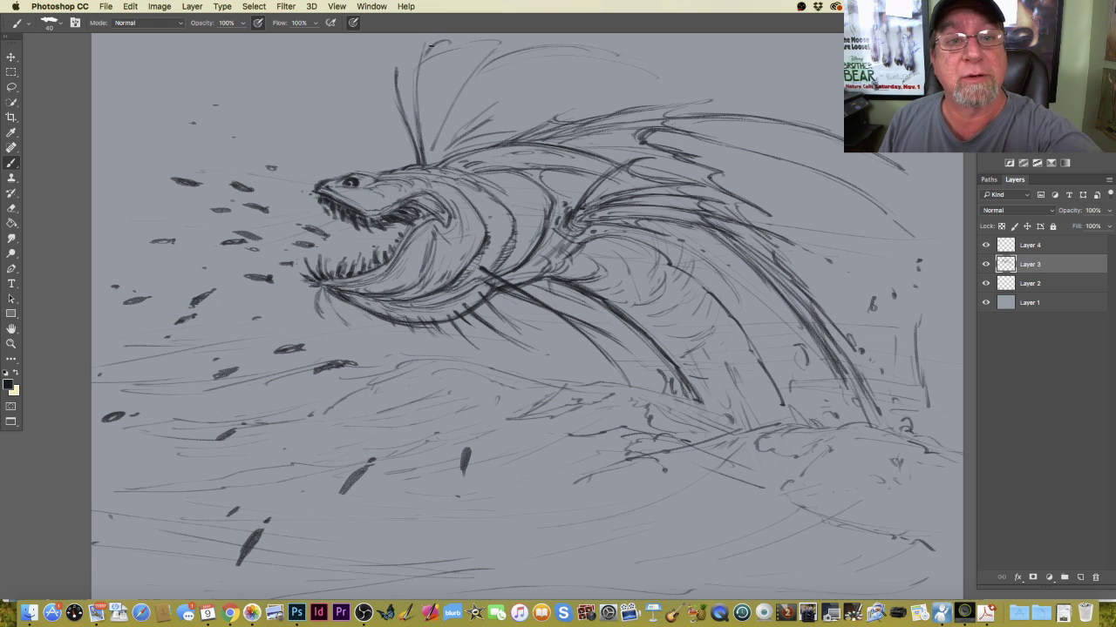
left_click_drag(427, 45, 443, 44)
mouse_move(451, 106)
left_mouse_down()
mouse_move(432, 148)
mouse_move(442, 123)
mouse_move(428, 162)
left_mouse_up()
mouse_move(509, 47)
left_mouse_down()
mouse_move(490, 59)
mouse_move(563, 43)
left_mouse_up()
left_click_drag(626, 58, 684, 65)
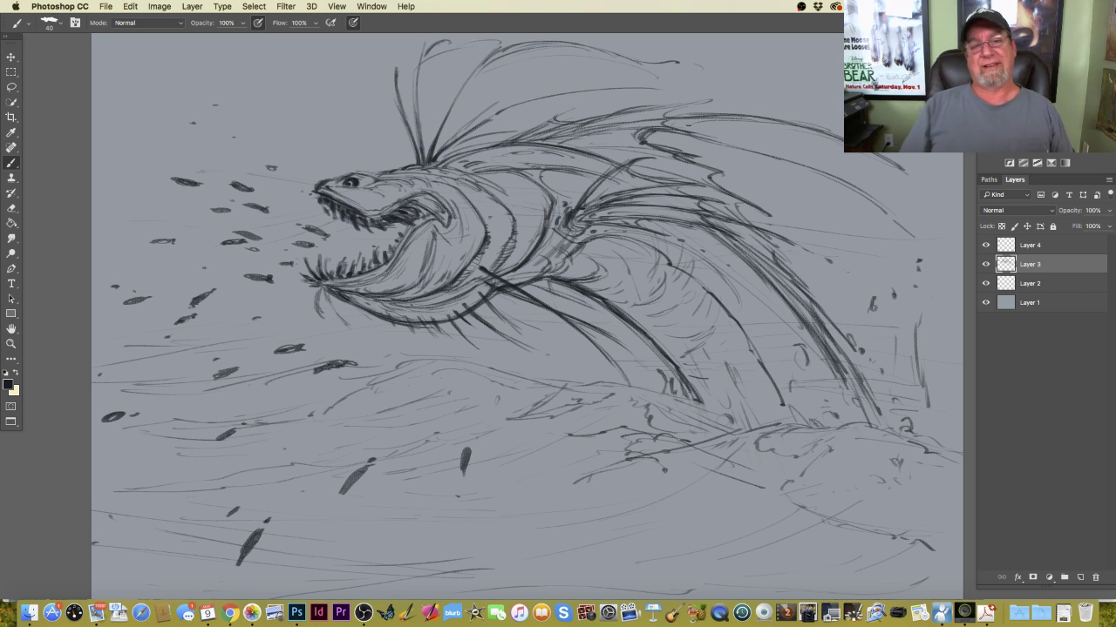
Add short shading strokes to the creature's face around the upper jaw and cheek.
key("super+minus")
key("super+plus")
key("super+plus")
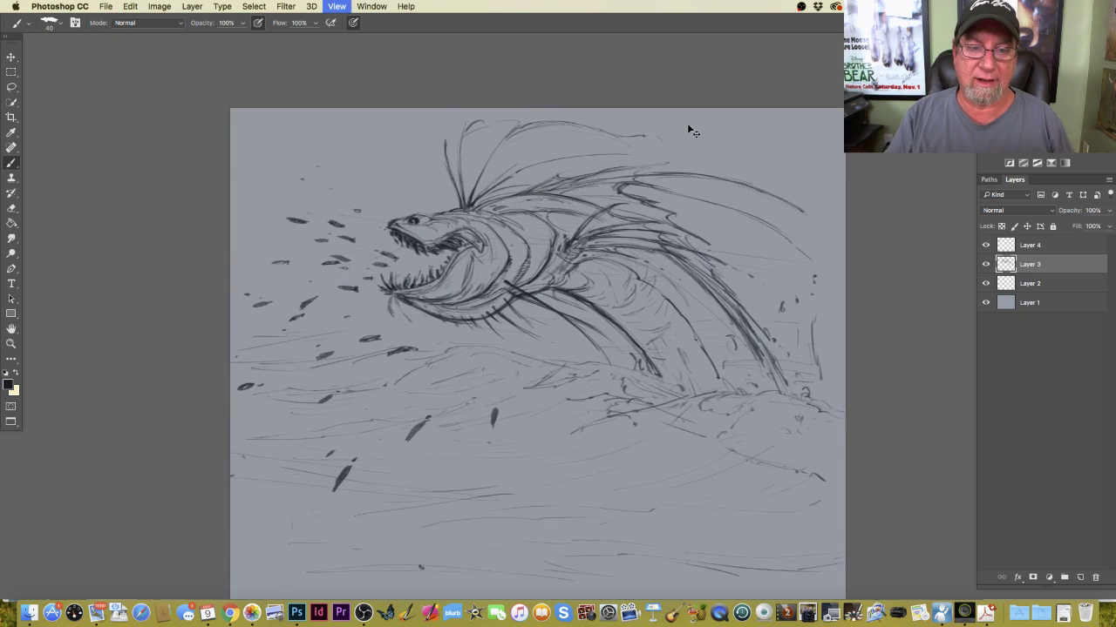
mouse_move(370, 176)
left_mouse_down()
mouse_move(352, 178)
mouse_move(376, 178)
mouse_move(354, 203)
mouse_move(347, 190)
mouse_move(330, 194)
left_mouse_up()
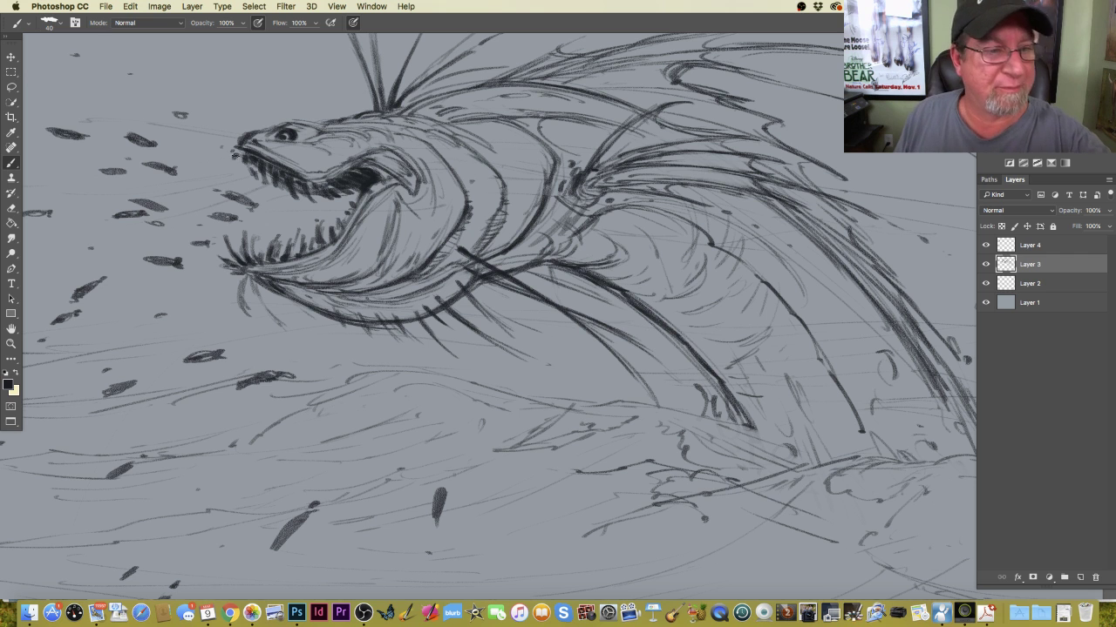
key("super+minus")
key("super+minus")
key("super+minus")
key("super+minus")
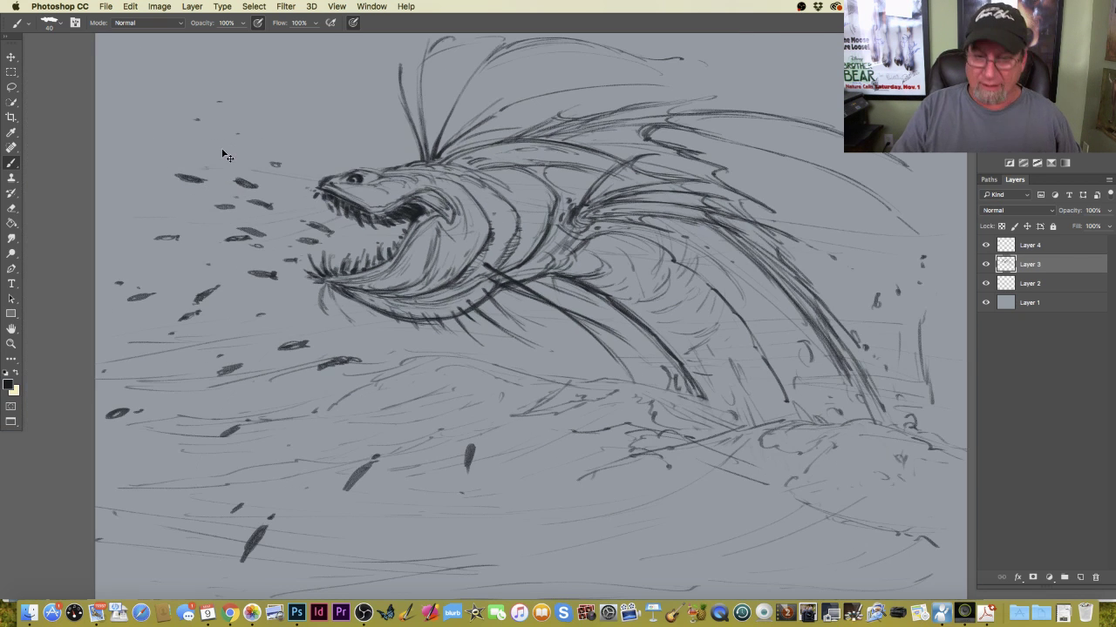
key("super+plus")
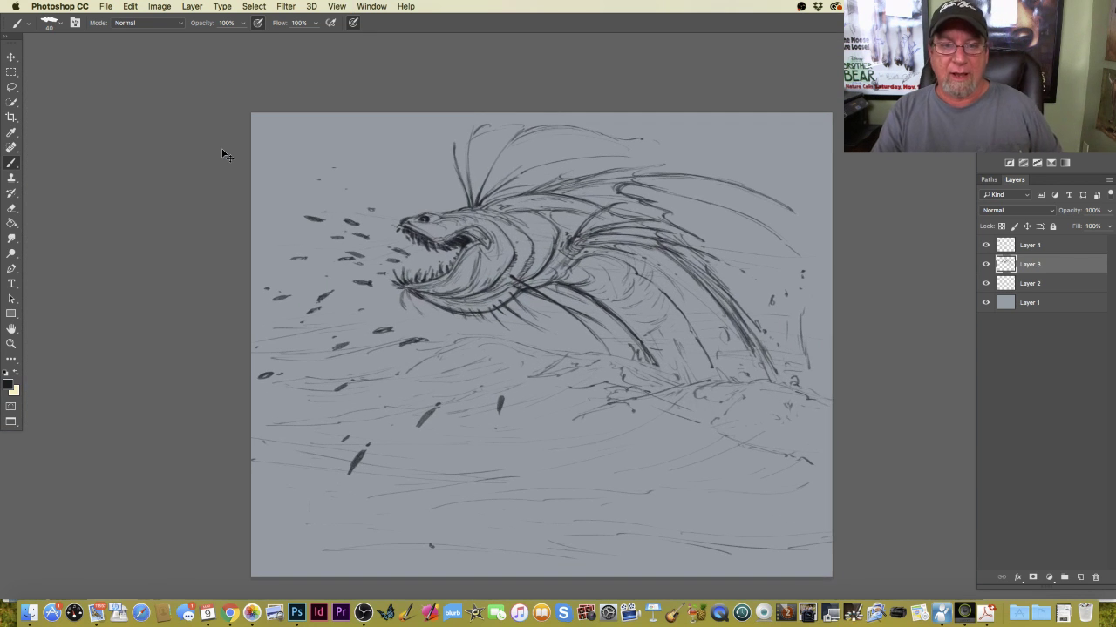
key("super+plus")
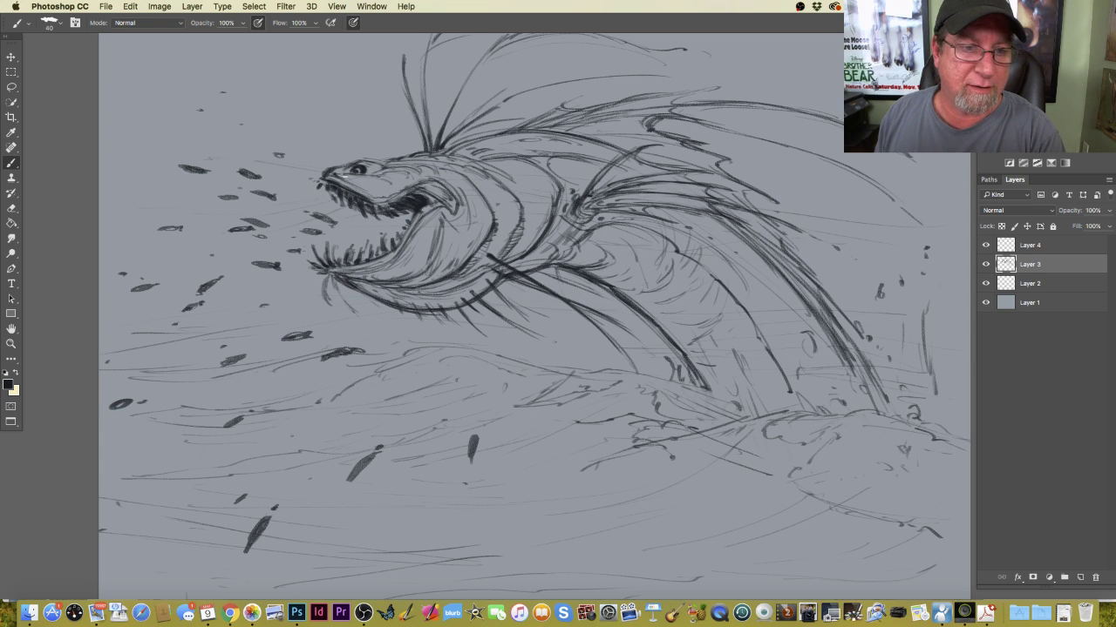
left_click_drag(375, 190, 403, 180)
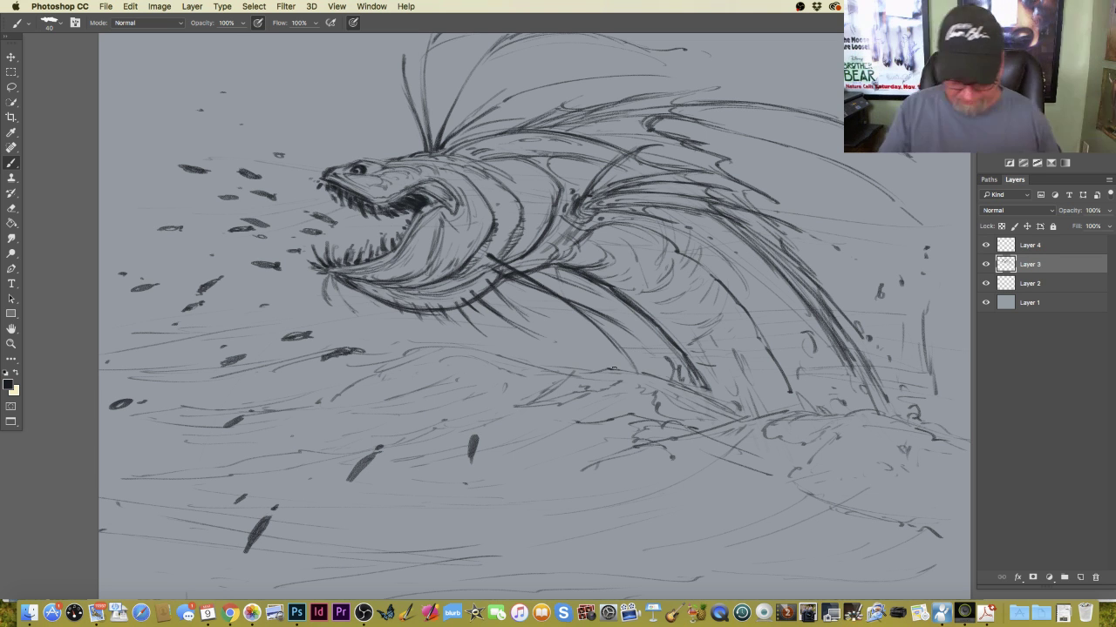
Select Layer 2, Layer 3 and Layer 4 together, scale the sketch up to about 121%, and reposition it over the canvas.
key("super+minus")
key("super+minus")
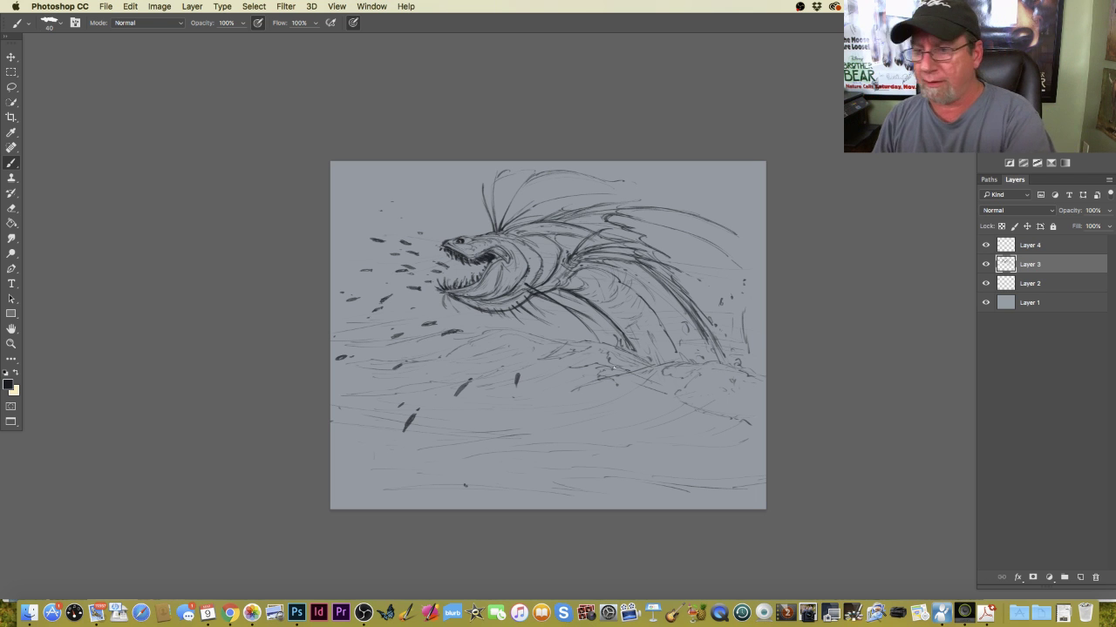
left_click(1029, 246, "shift")
left_click(1029, 283, "shift")
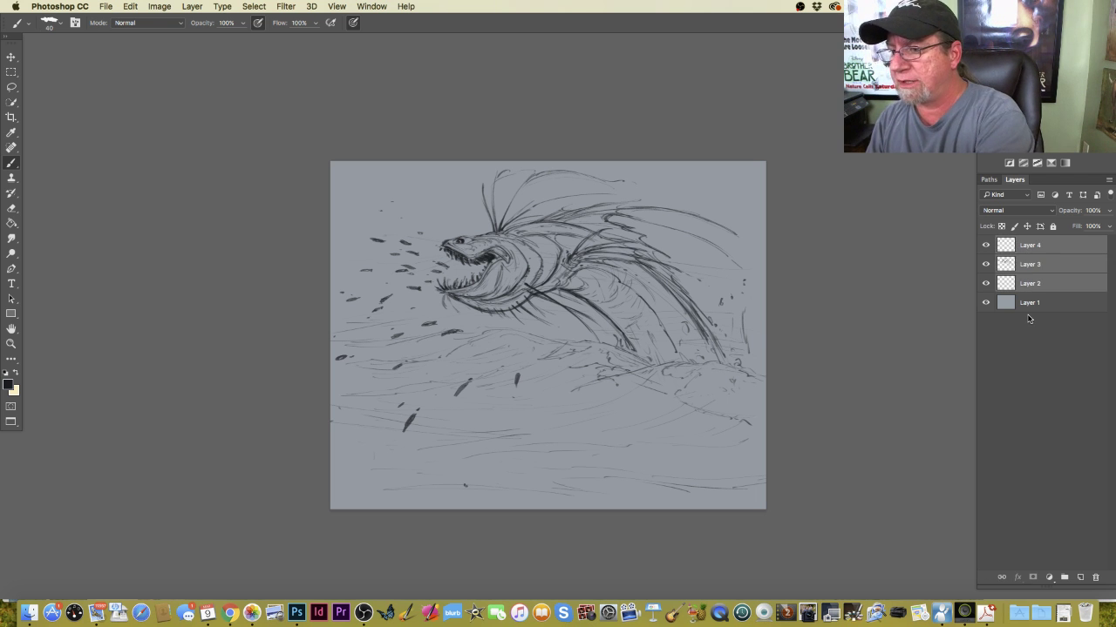
left_click(130, 6)
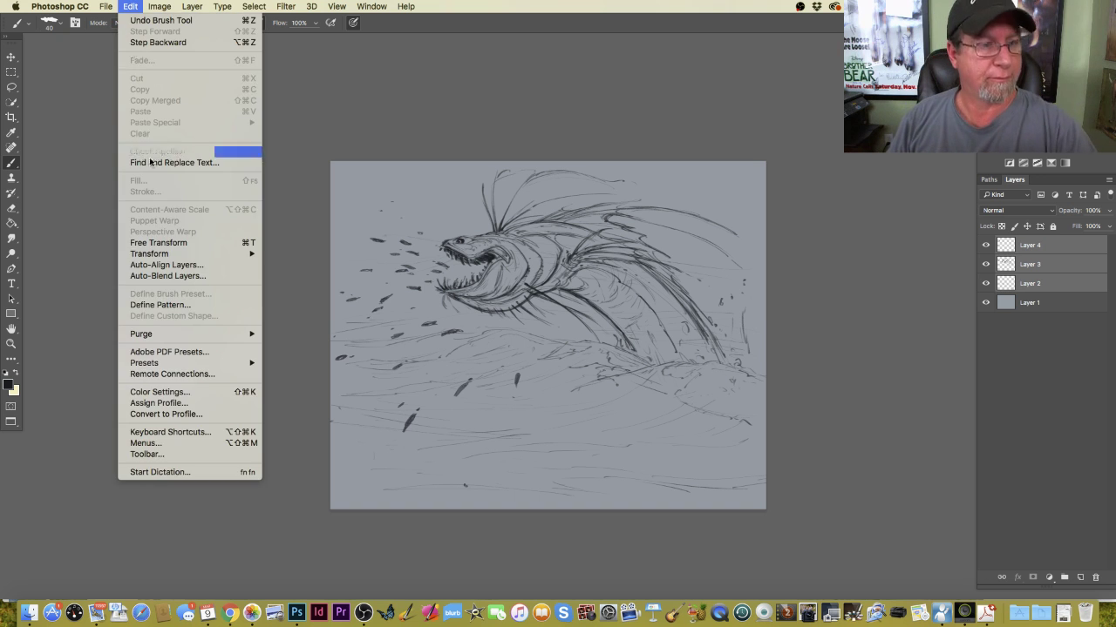
left_click(149, 245)
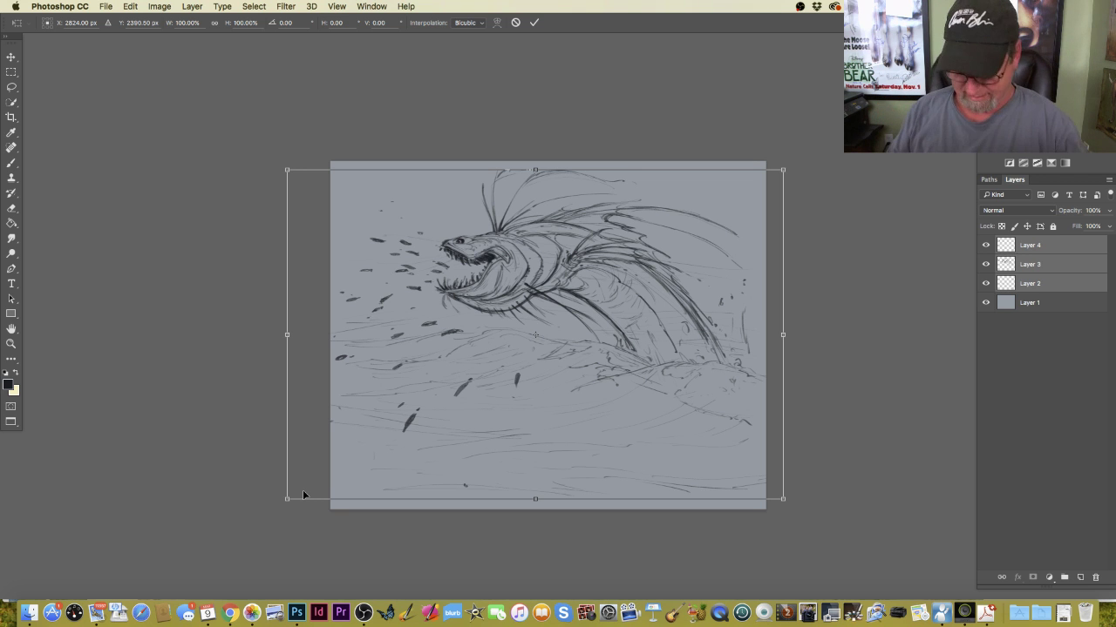
left_click_drag(285, 499, 207, 551)
left_click_drag(263, 460, 304, 431)
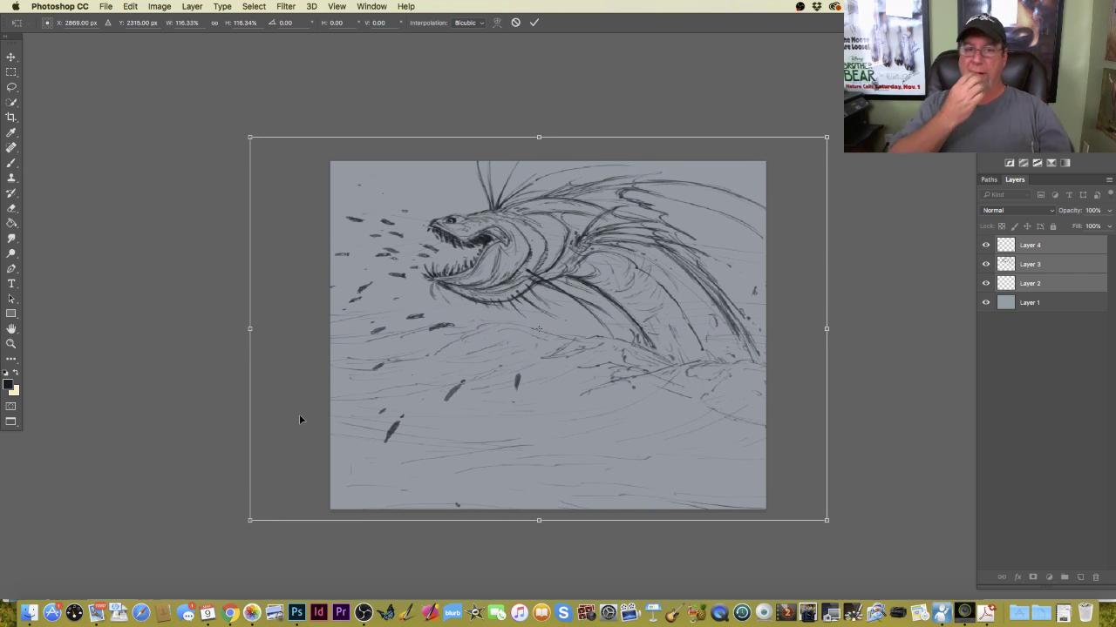
left_click_drag(250, 521, 226, 536)
left_click_drag(278, 442, 283, 440)
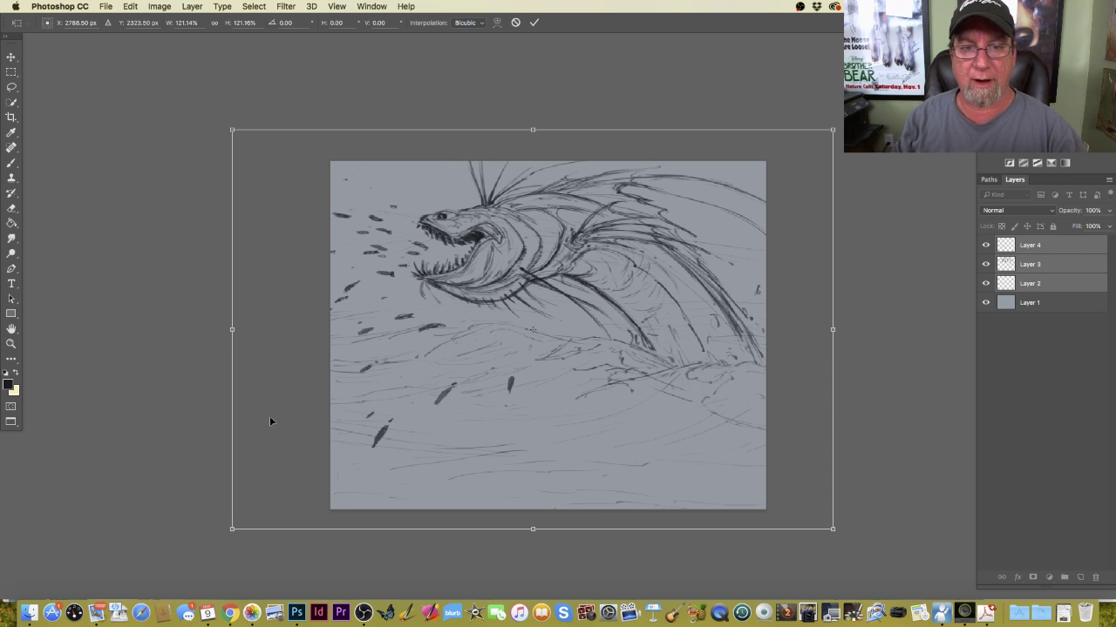
left_click_drag(273, 424, 275, 419)
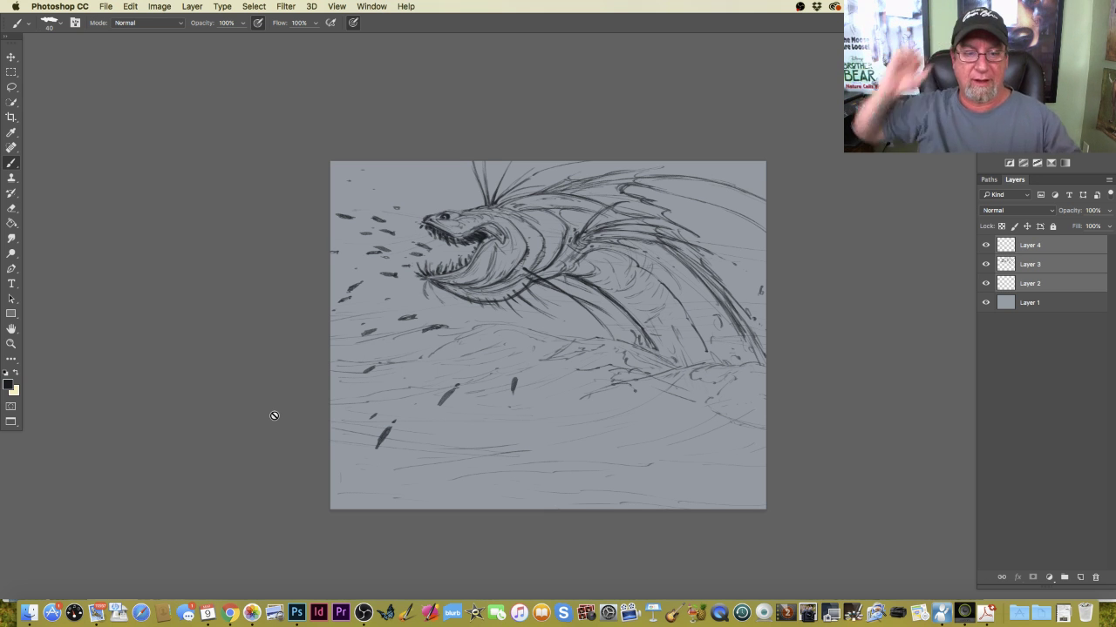
Draw three more small dark fish on Layer 4, over the waves toward the lower-left corner of the drawing.
key("alt+period")
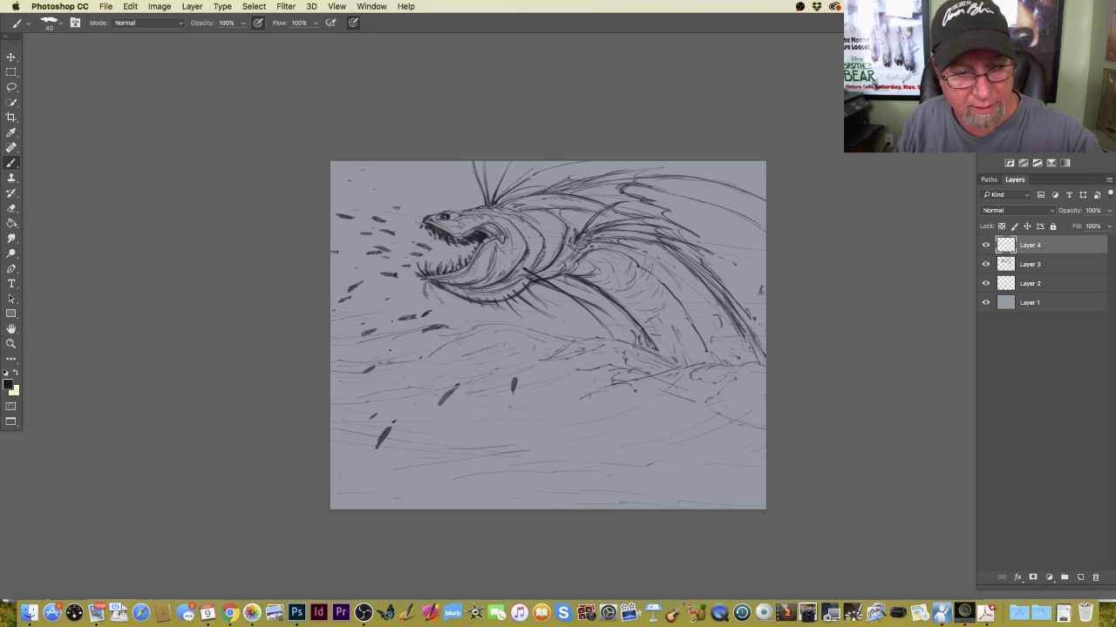
left_click_drag(390, 352, 384, 359)
left_click_drag(338, 437, 347, 423)
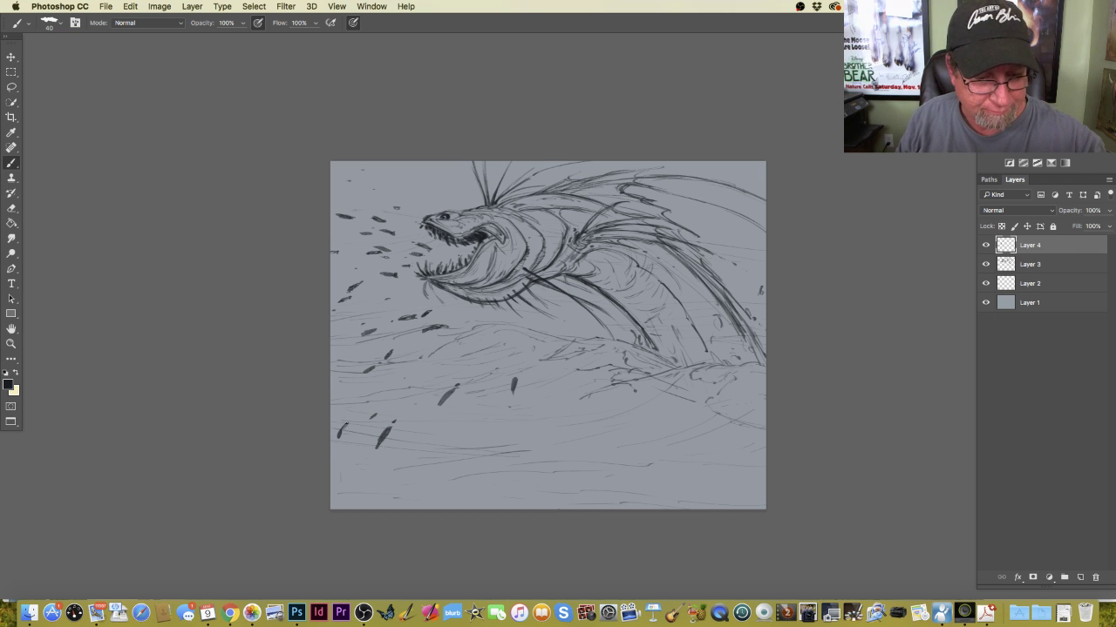
mouse_move(381, 473)
left_mouse_down()
mouse_move(380, 488)
mouse_move(385, 473)
left_mouse_up()
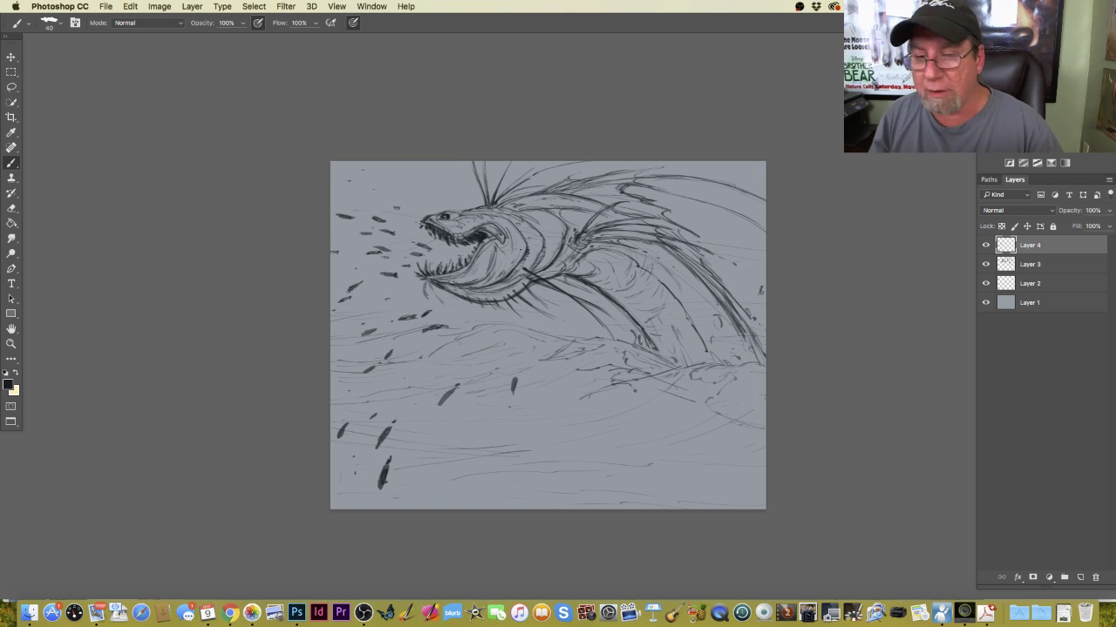
Add a new layer directly above Layer 1 and set the foreground colour to muted teal #5daca5.
left_click(1030, 303)
left_click(1079, 577)
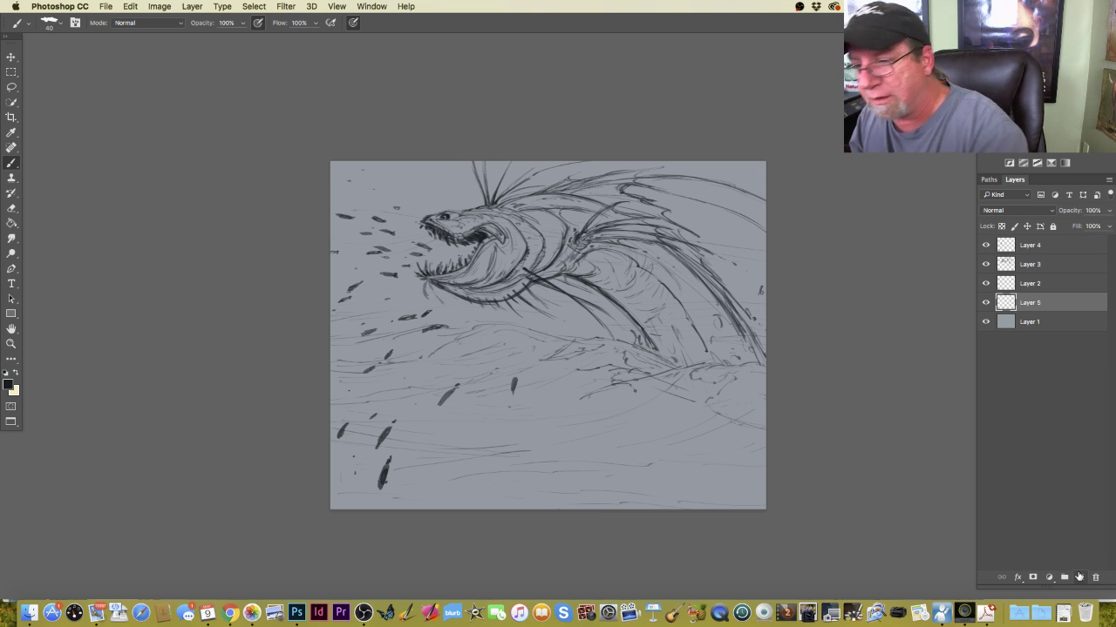
left_click(9, 385)
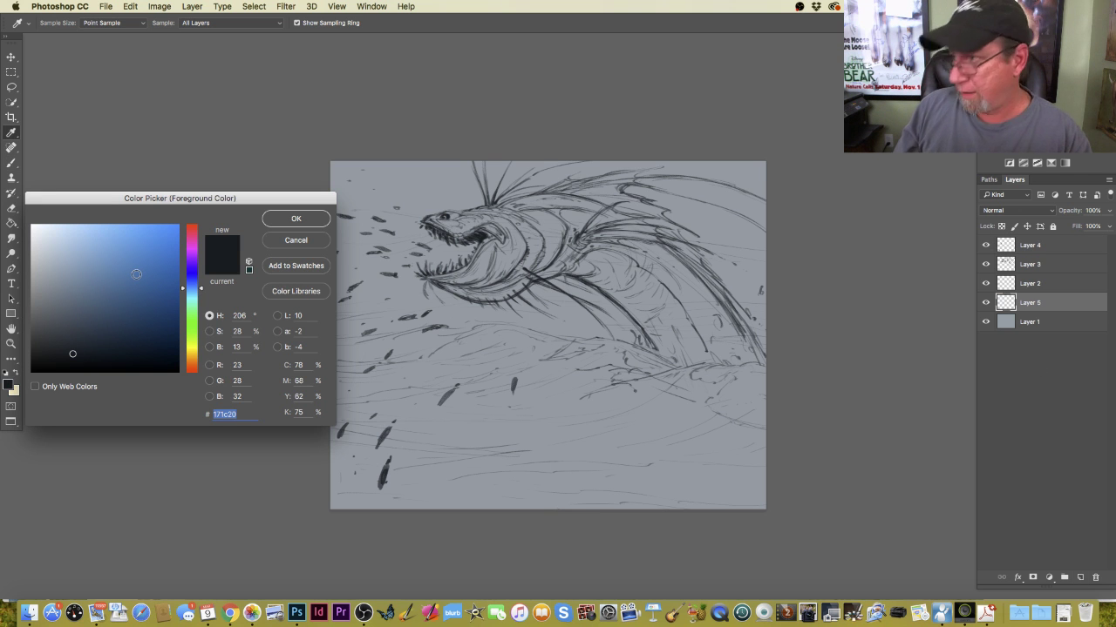
left_click_drag(192, 297, 191, 301)
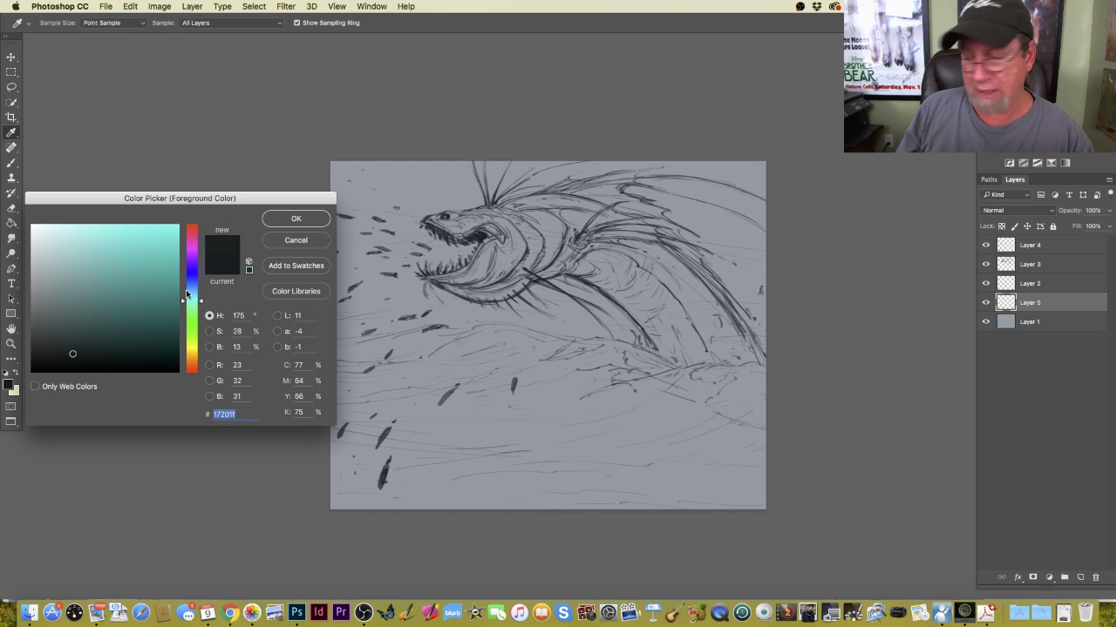
left_click(101, 274)
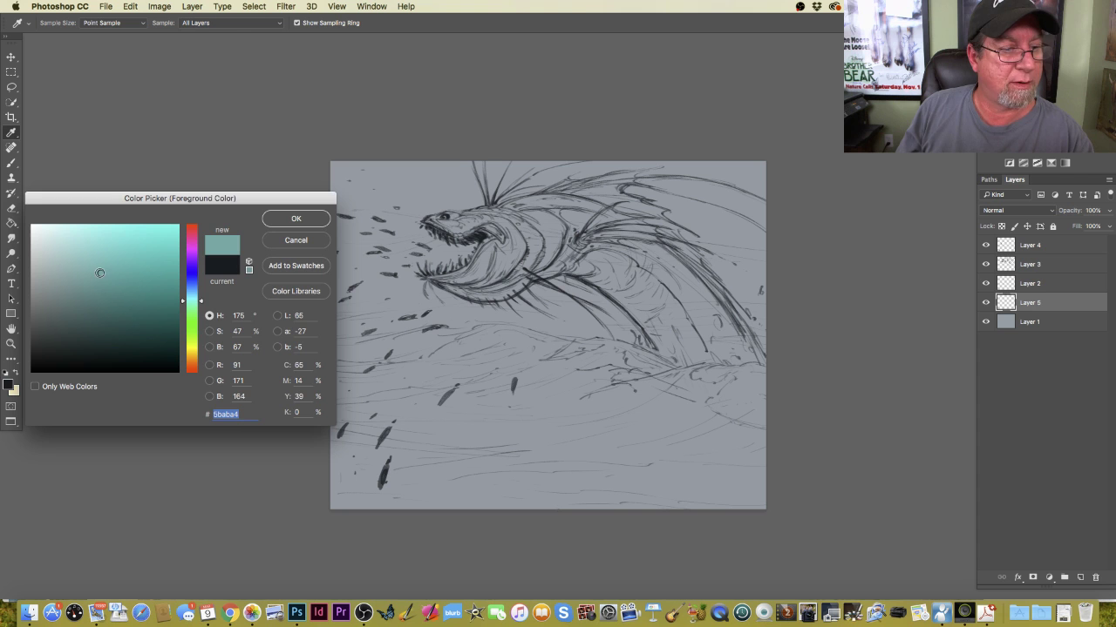
left_click(285, 218)
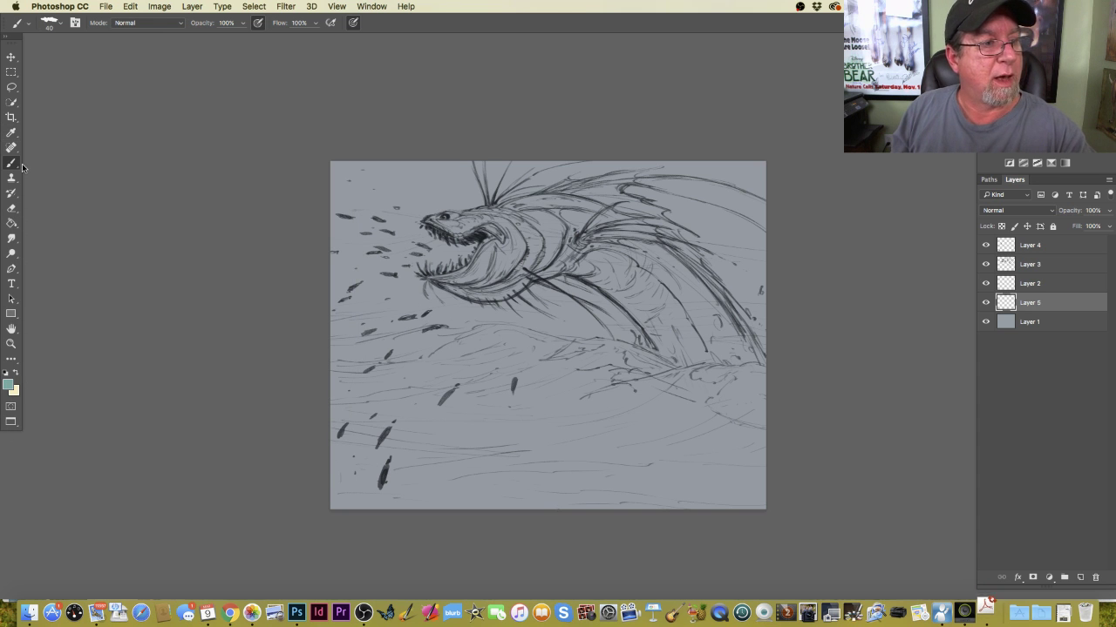
Choose the textured 91 px brush preset, enlarge it to 800 px, and paint a teal patch across the waves below the creature.
right_click(56, 42)
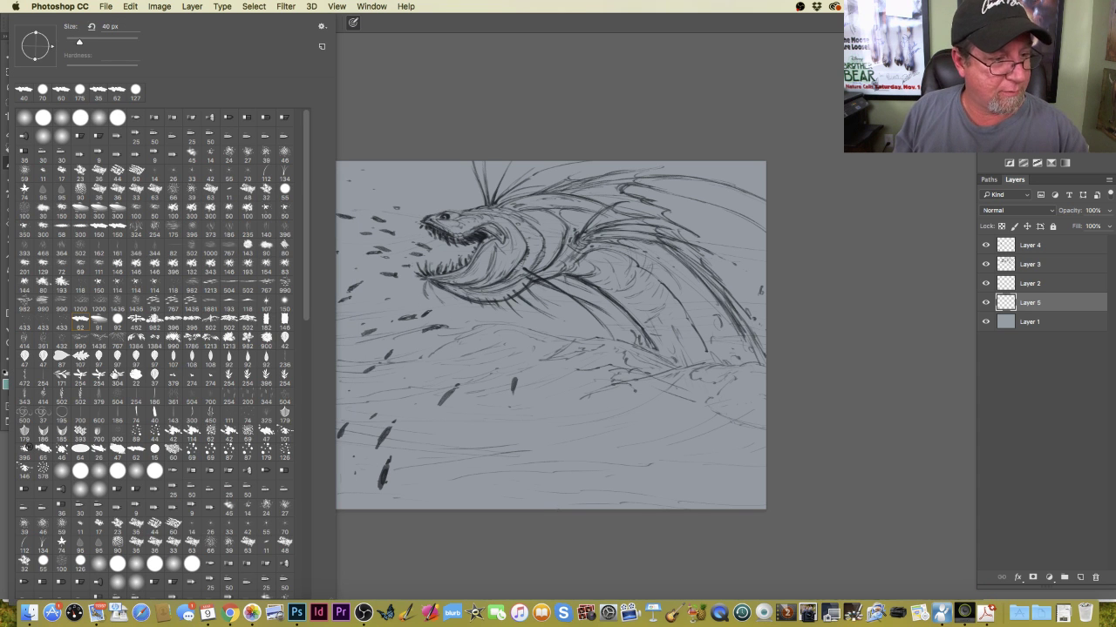
left_click(100, 321)
left_click_drag(97, 41, 128, 42)
left_click(393, 116)
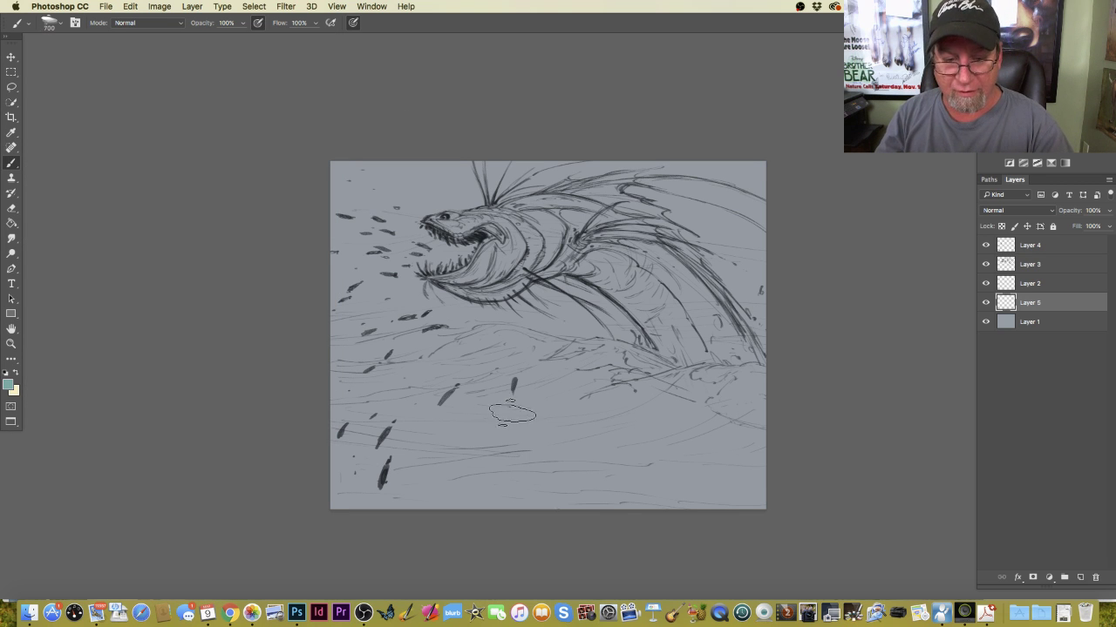
key("bracketright")
key("bracketright")
key("bracketright")
key("bracketright")
key("bracketright")
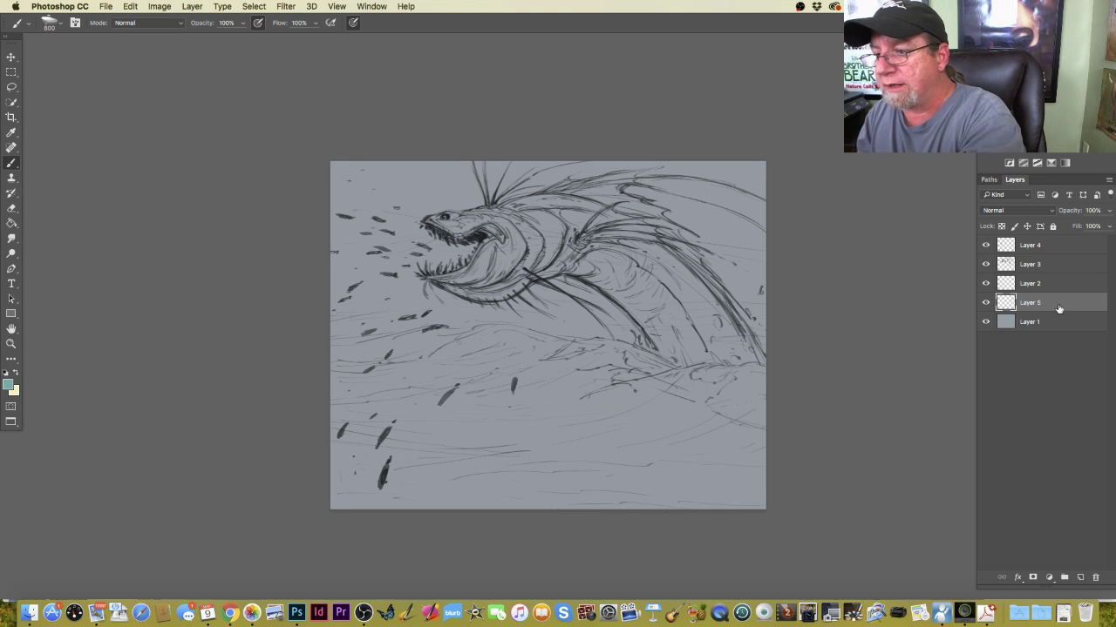
mouse_move(494, 365)
left_mouse_down()
mouse_move(550, 353)
mouse_move(470, 352)
mouse_move(489, 362)
mouse_move(439, 367)
left_mouse_up()
Change the foreground to a slightly darker teal and paint the whole sea area and the water behind the creature's lower body.
left_click(7, 384)
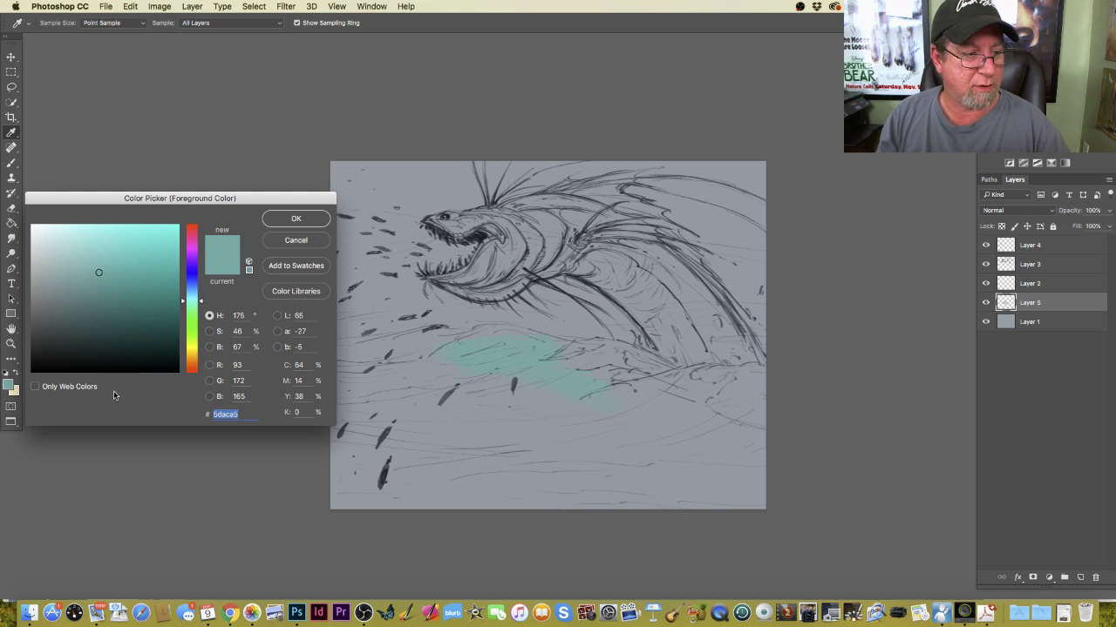
left_click(95, 290)
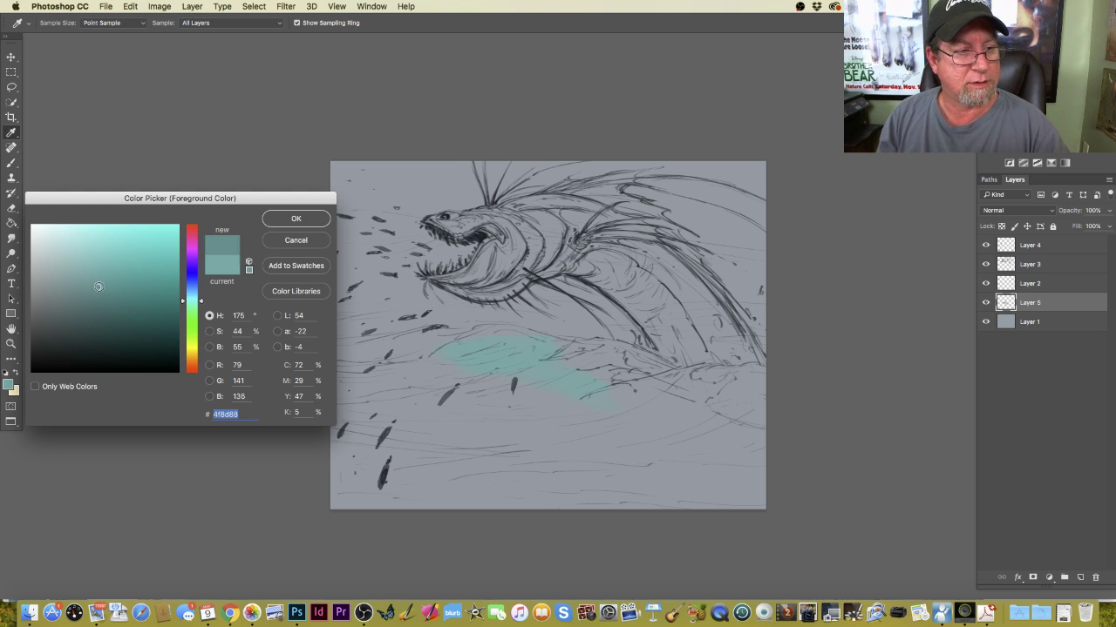
left_click(293, 219)
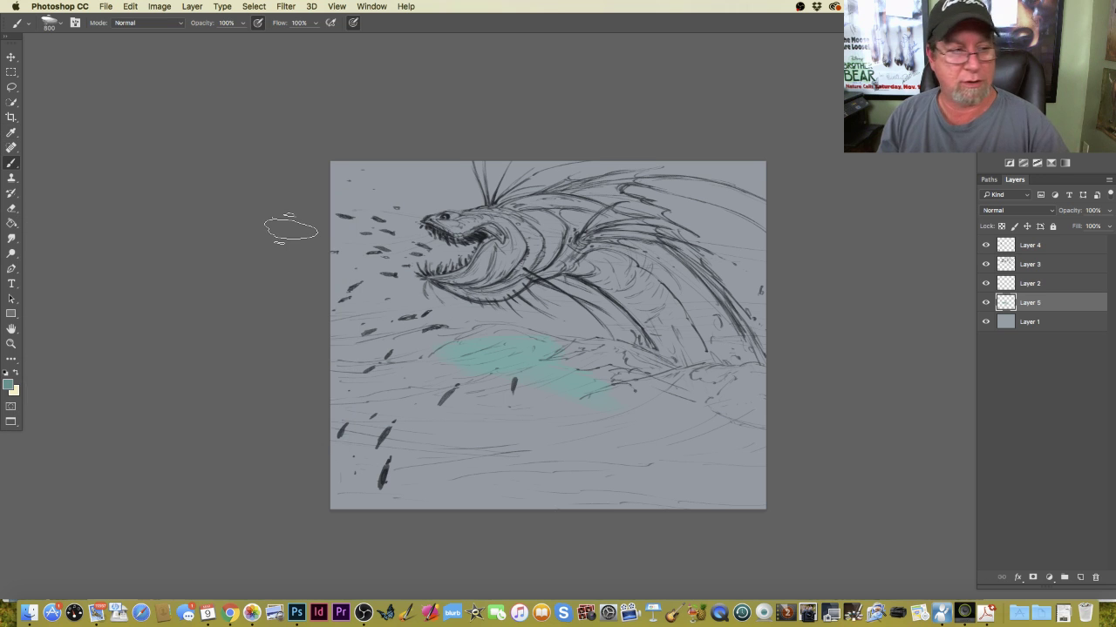
left_click(7, 384)
left_click(108, 281)
left_click(295, 219)
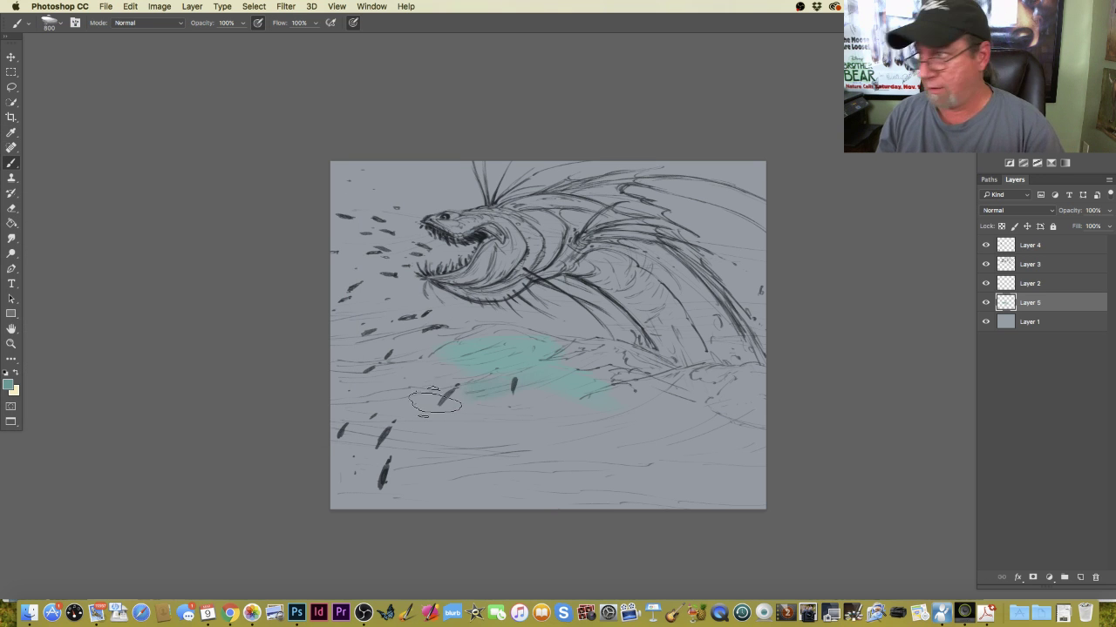
mouse_move(435, 400)
left_mouse_down()
mouse_move(567, 375)
mouse_move(445, 392)
mouse_move(585, 397)
mouse_move(441, 394)
mouse_move(555, 398)
mouse_move(448, 362)
mouse_move(558, 369)
mouse_move(539, 343)
mouse_move(511, 337)
mouse_move(569, 357)
mouse_move(586, 382)
mouse_move(677, 404)
mouse_move(643, 362)
mouse_move(711, 414)
mouse_move(693, 383)
mouse_move(706, 423)
mouse_move(729, 426)
mouse_move(714, 419)
mouse_move(727, 356)
mouse_move(776, 458)
mouse_move(684, 510)
mouse_move(638, 482)
mouse_move(627, 459)
mouse_move(644, 463)
mouse_move(541, 469)
mouse_move(635, 450)
mouse_move(399, 454)
mouse_move(571, 443)
mouse_move(326, 417)
mouse_move(655, 425)
mouse_move(343, 391)
mouse_move(301, 358)
mouse_move(432, 383)
mouse_move(396, 347)
mouse_move(334, 315)
mouse_move(477, 350)
mouse_move(442, 431)
mouse_move(631, 484)
mouse_move(338, 459)
mouse_move(625, 505)
mouse_move(267, 465)
mouse_move(514, 502)
left_mouse_up()
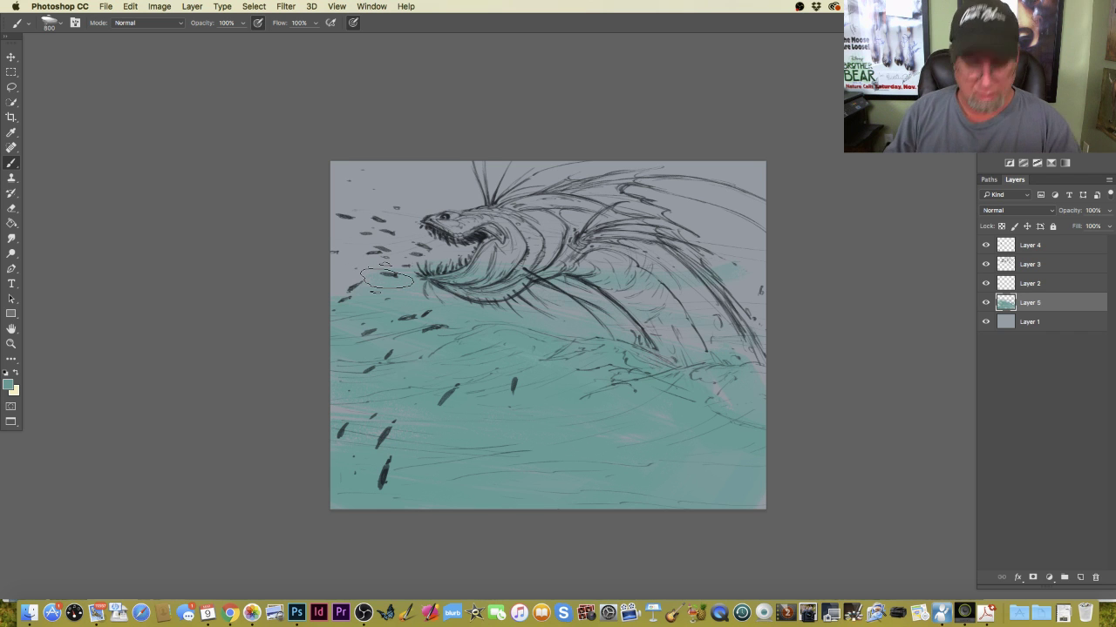
Turn off Shape Dynamics for the textured brush, keeping Dual Brush and Transfer enabled.
left_click(75, 22)
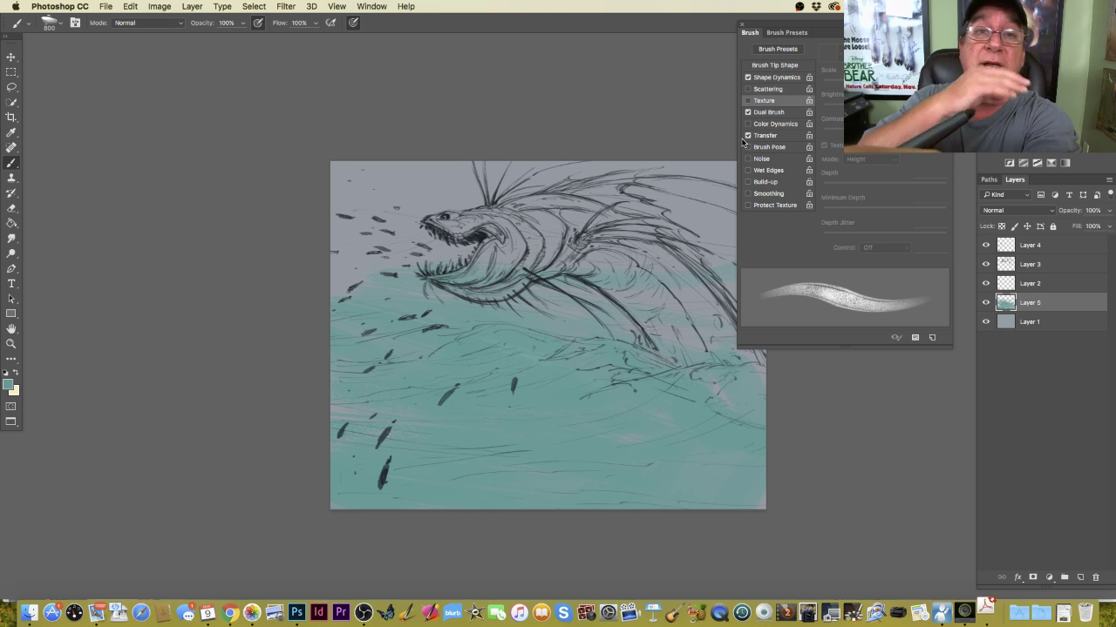
left_click(741, 25)
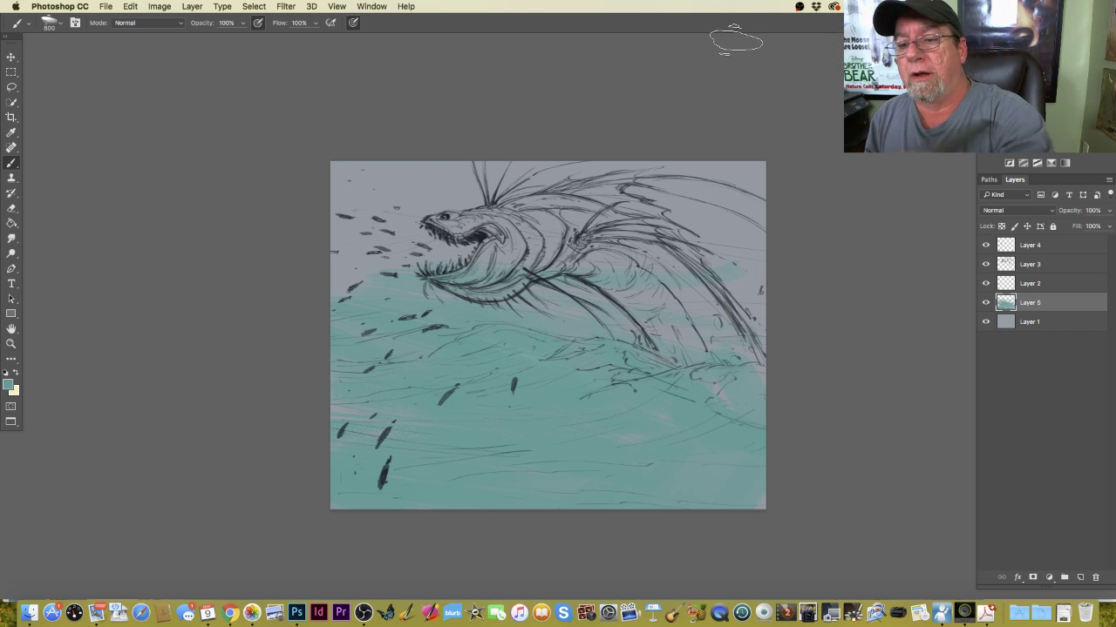
left_click(75, 22)
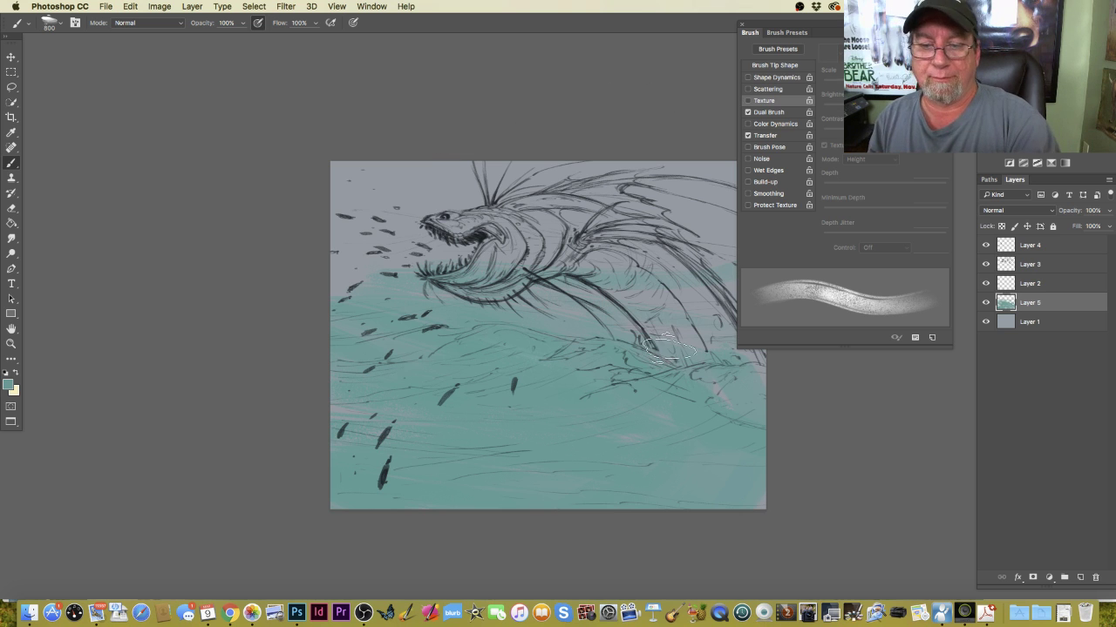
left_click(741, 25)
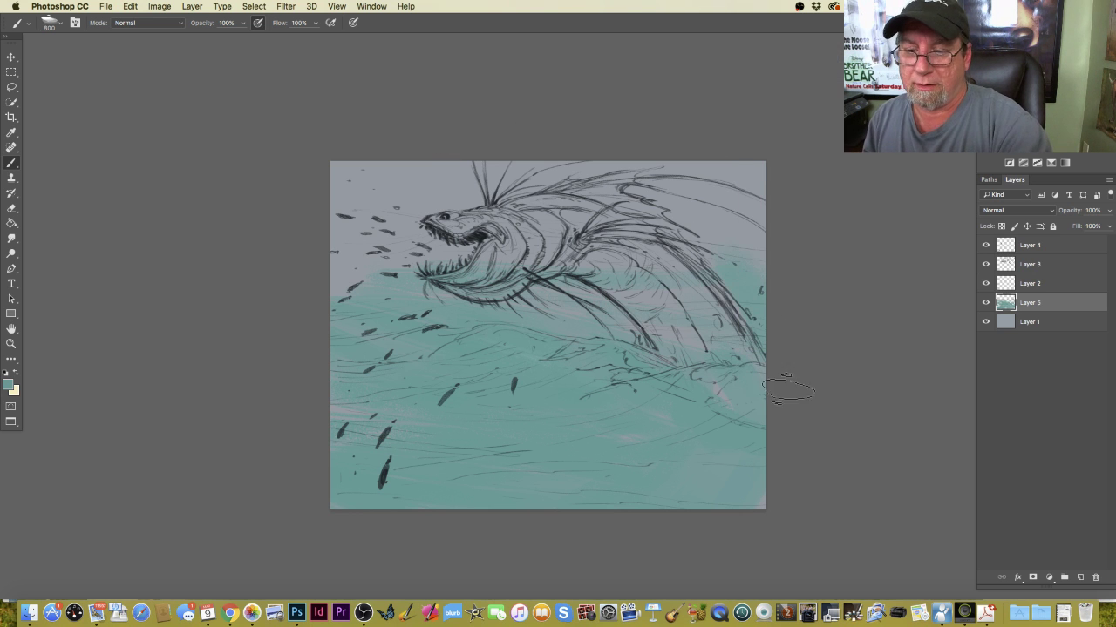
Change the foreground colour from teal to a medium blue, #4c83aa.
left_click(9, 382)
left_click(191, 296)
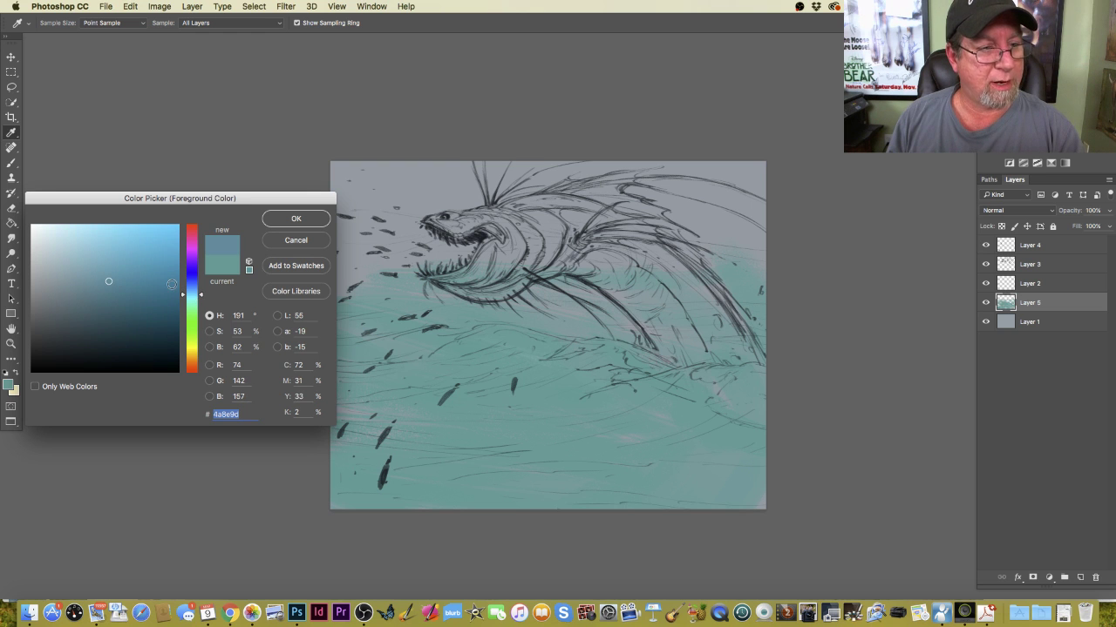
left_click(760, 335)
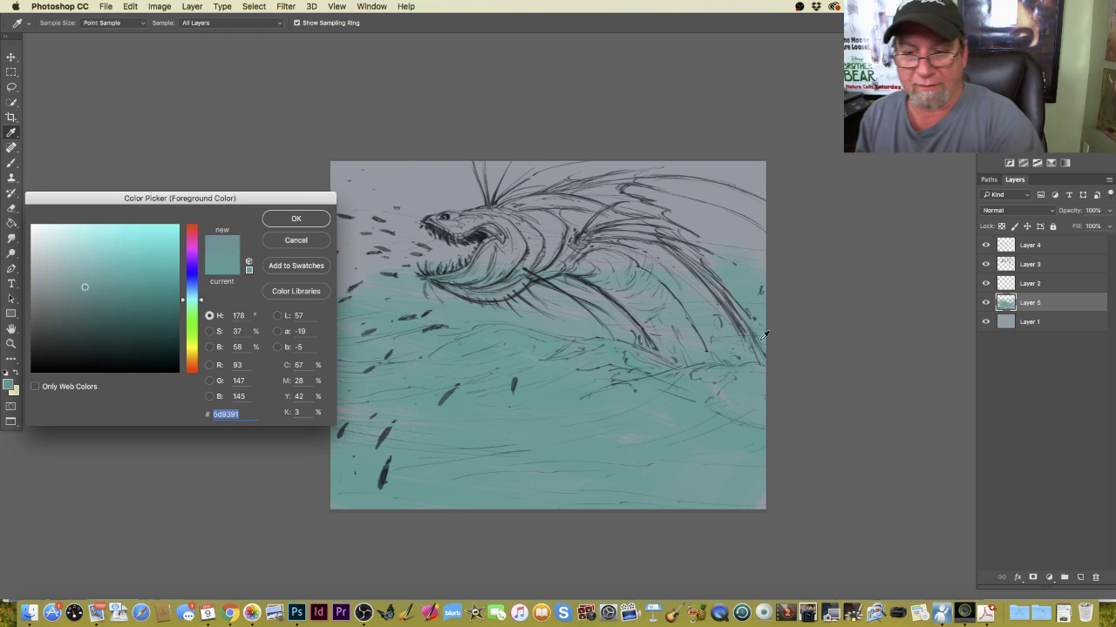
left_click(181, 292)
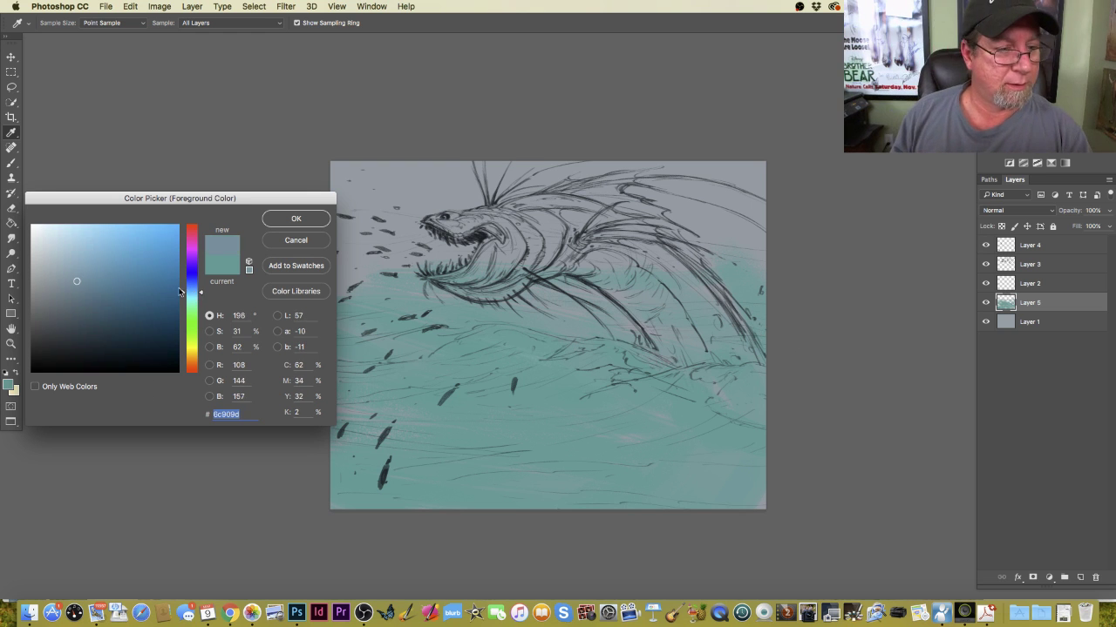
left_click(192, 289)
left_click(97, 268)
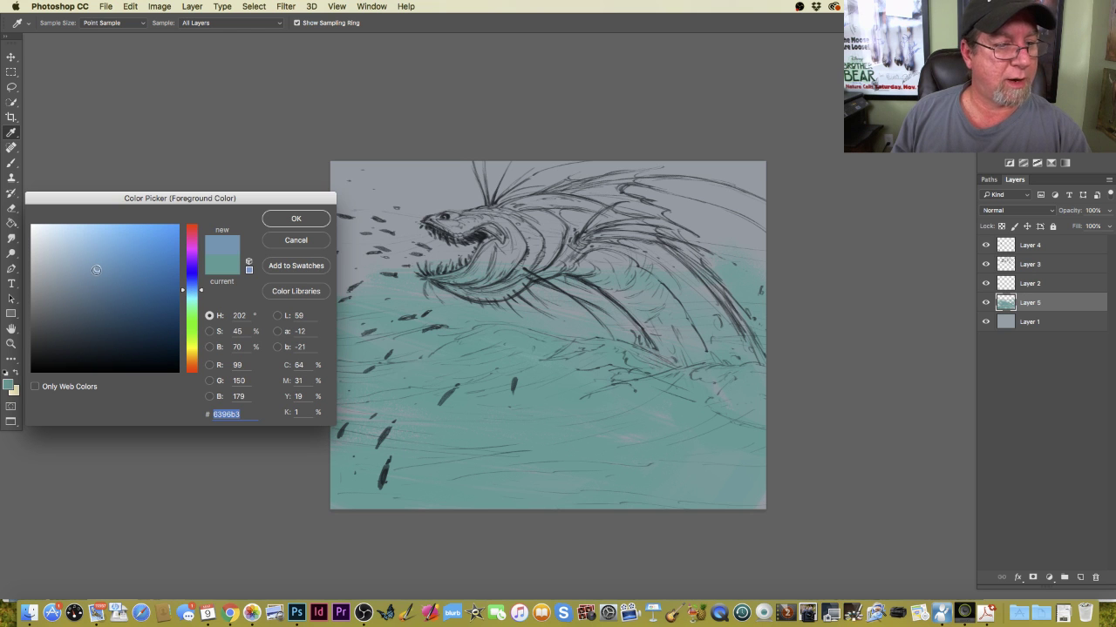
left_click(112, 275)
left_click(289, 220)
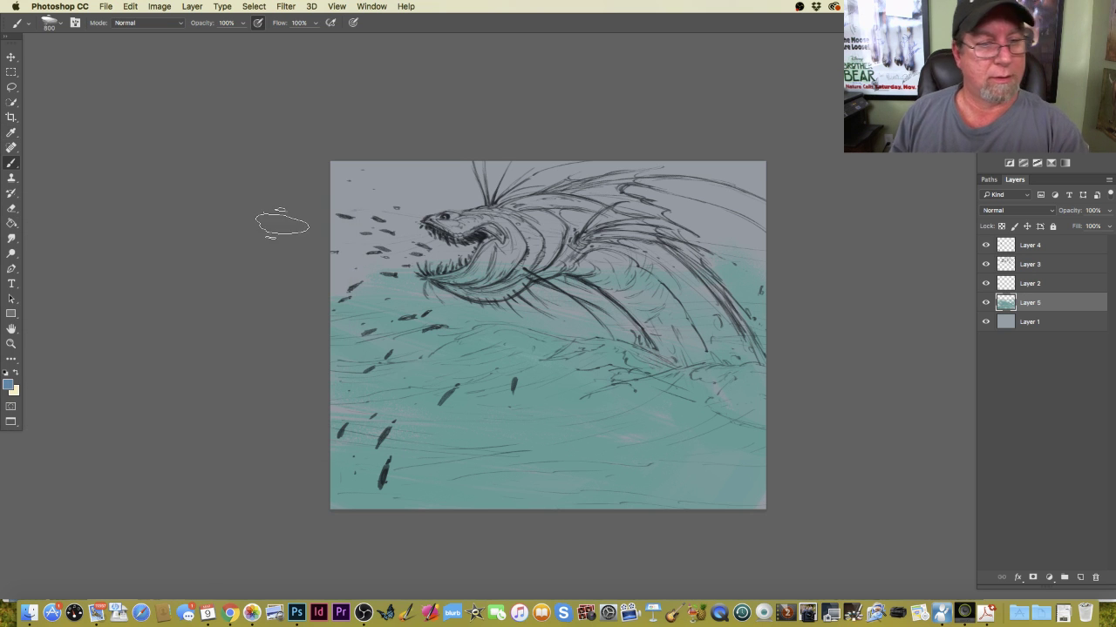
Paint blue on Layer 5 behind the creature's body and jaws, extending into the sky on both sides.
mouse_move(689, 334)
left_mouse_down()
mouse_move(651, 315)
mouse_move(643, 323)
mouse_move(510, 256)
mouse_move(558, 314)
left_mouse_up()
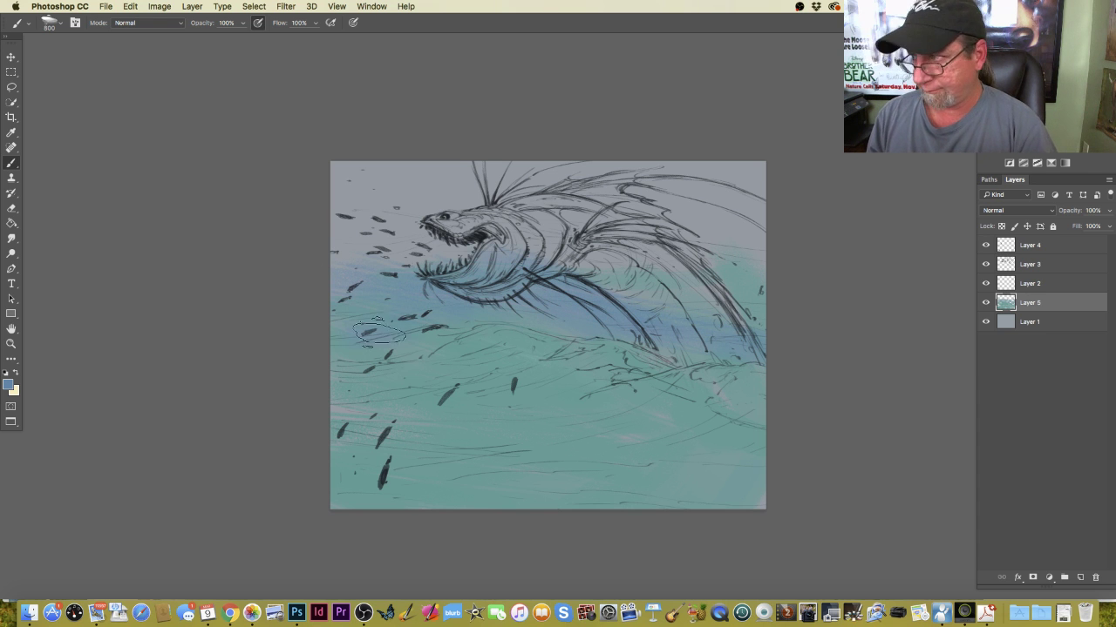
mouse_move(395, 280)
left_mouse_down()
mouse_move(357, 179)
mouse_move(383, 252)
left_mouse_up()
mouse_move(706, 246)
left_mouse_down()
mouse_move(790, 338)
mouse_move(756, 334)
mouse_move(651, 259)
mouse_move(540, 262)
left_mouse_up()
mouse_move(706, 228)
left_mouse_down()
mouse_move(737, 214)
mouse_move(684, 218)
left_mouse_up()
Darken the foreground to blue #3d7398 and paint it across the upper sky and behind the fins.
key("i")
left_click(8, 384)
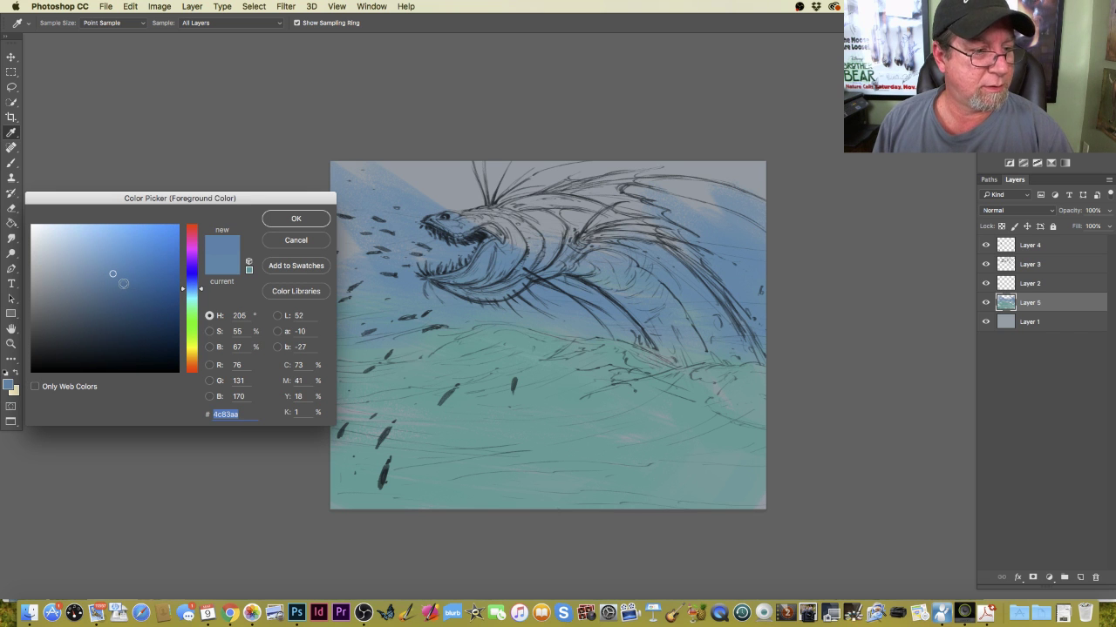
left_click(118, 284)
left_click(295, 219)
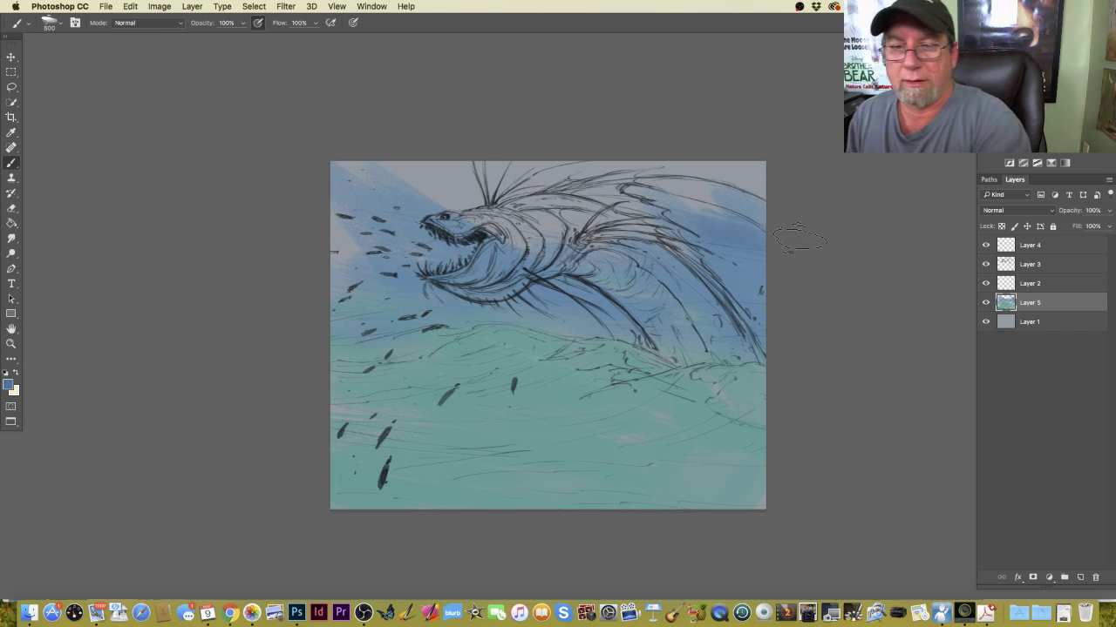
mouse_move(715, 124)
left_mouse_down()
mouse_move(666, 135)
mouse_move(523, 134)
mouse_move(495, 148)
mouse_move(604, 227)
mouse_move(537, 217)
mouse_move(371, 147)
mouse_move(453, 202)
mouse_move(469, 258)
mouse_move(391, 179)
mouse_move(356, 179)
mouse_move(336, 248)
left_mouse_up()
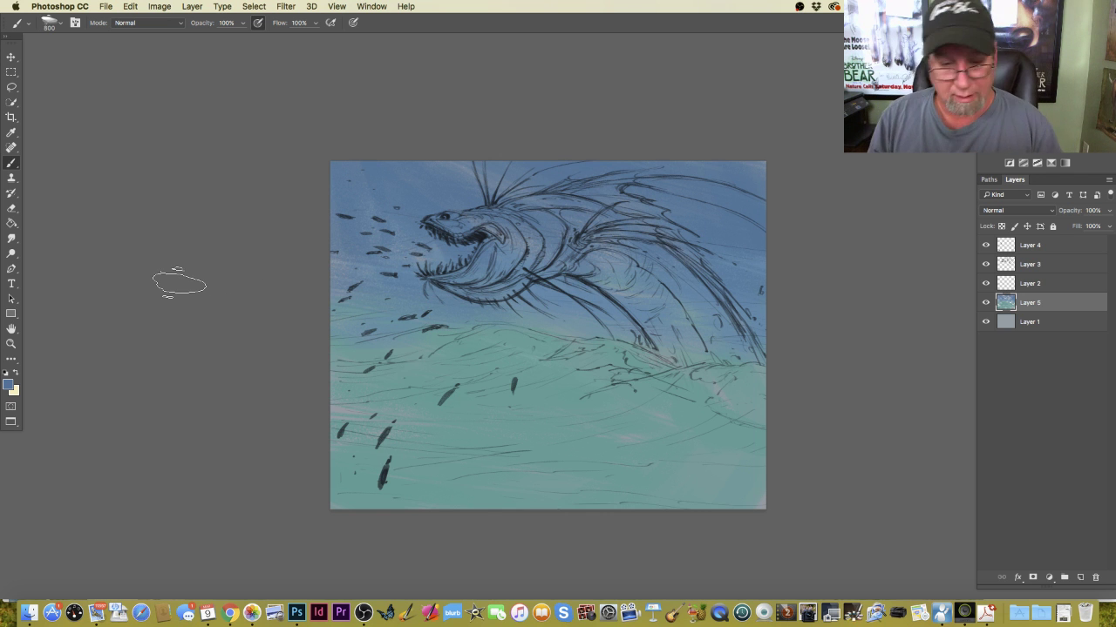
Sample the sea's teal, shift it toward blue, and paint the blue-teal tone across the lower waves.
left_click(9, 387)
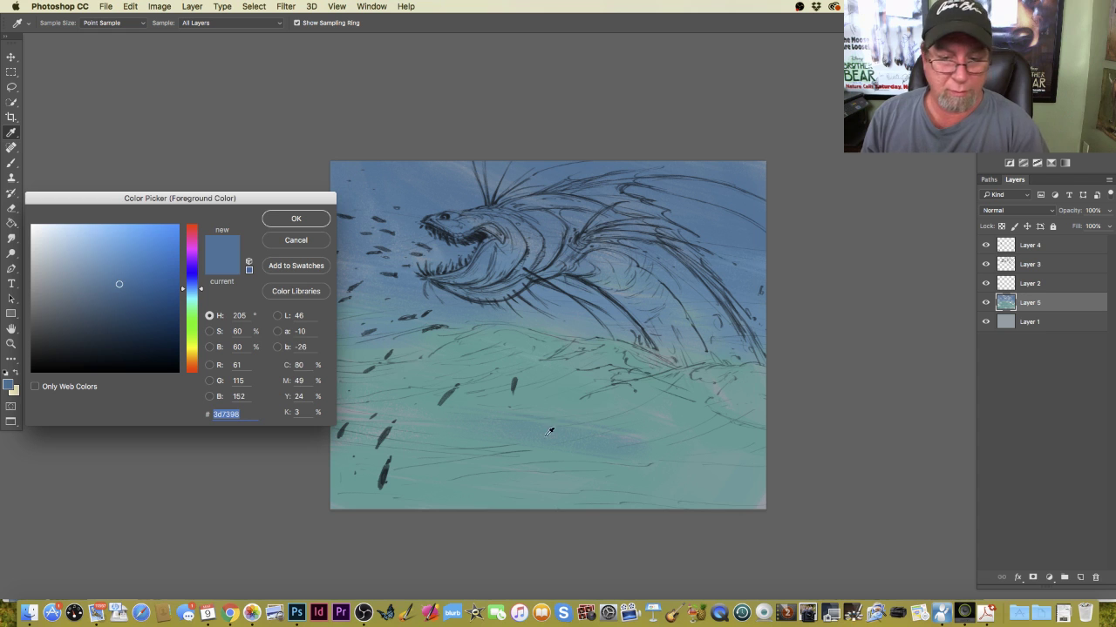
left_click(565, 396)
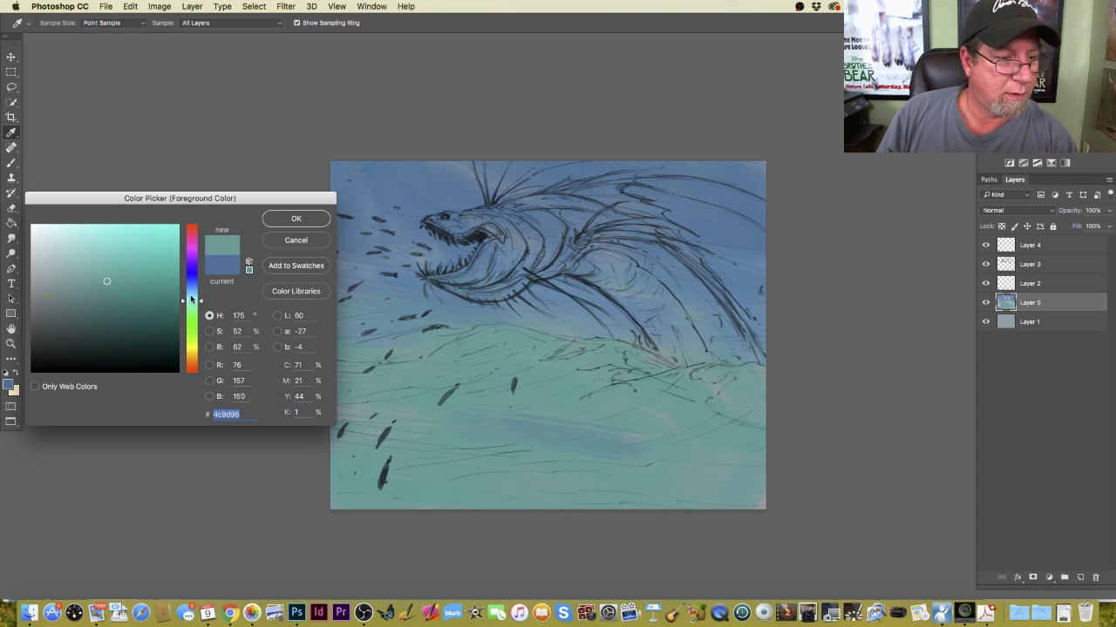
left_click(191, 295)
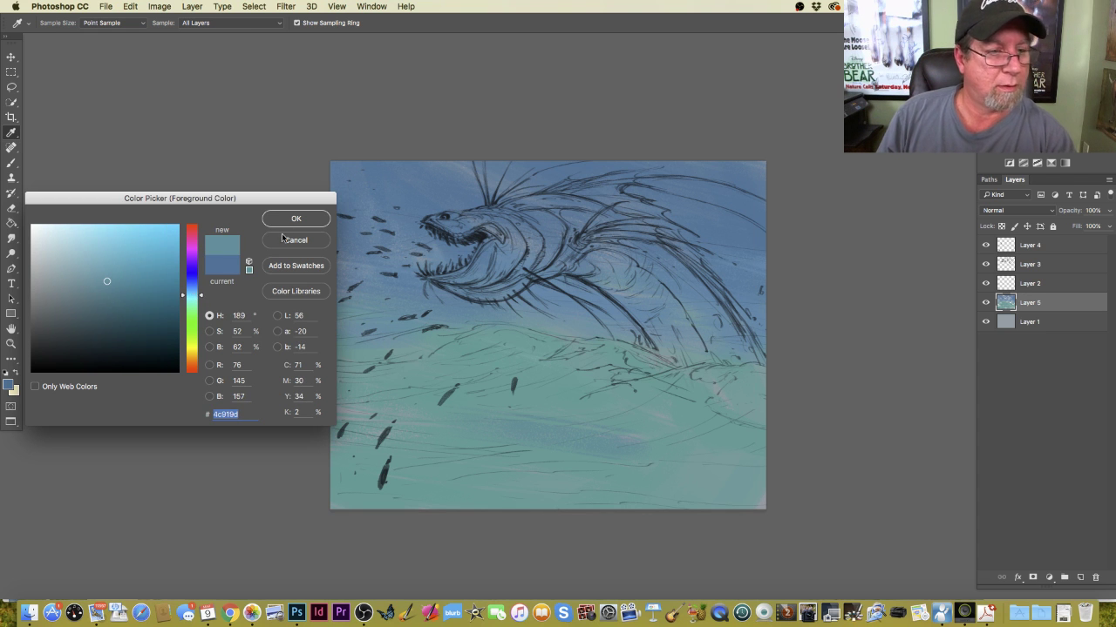
key("Return")
key("b")
left_click(8, 384)
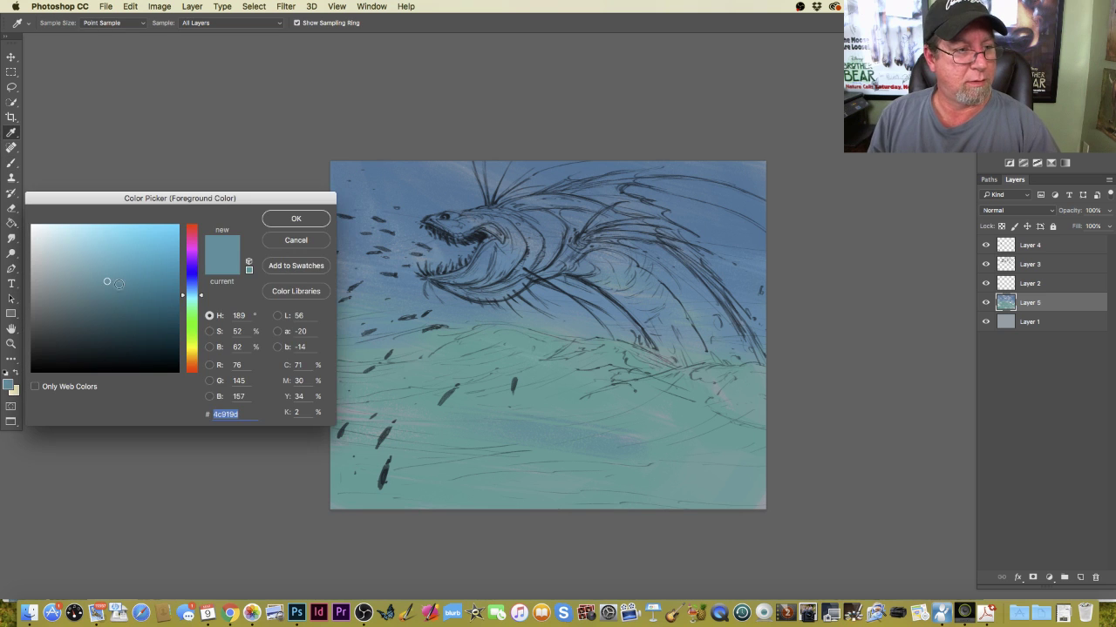
left_click(282, 224)
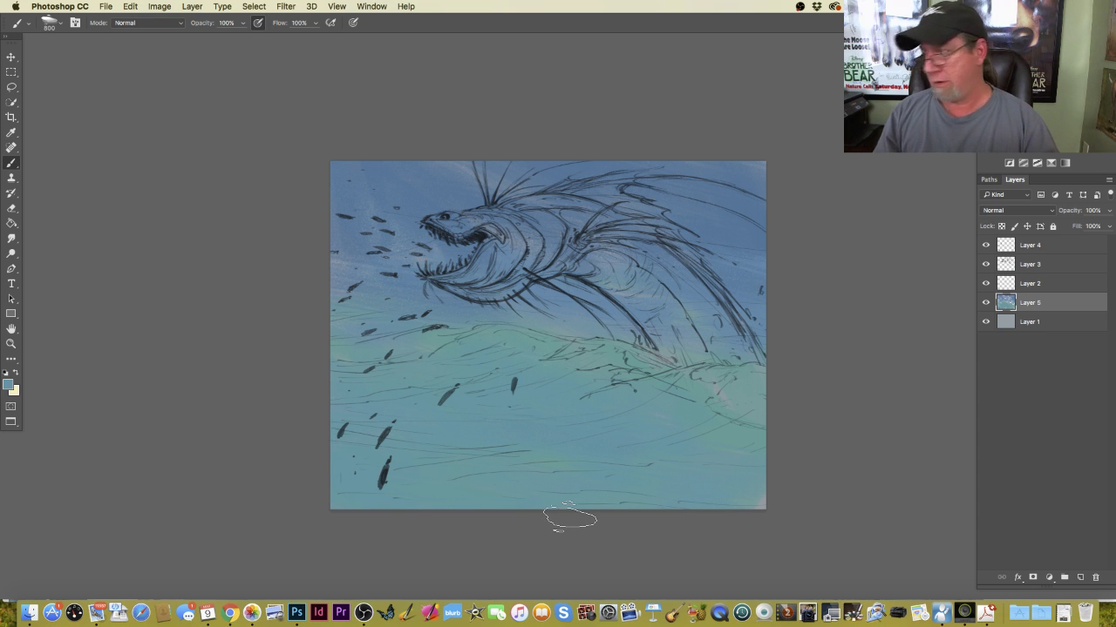
Blend the water and sky behind the wave crest with blue #558ba8 and teal #499a9d, using a 500 px brush.
left_click(8, 384)
left_click(287, 220)
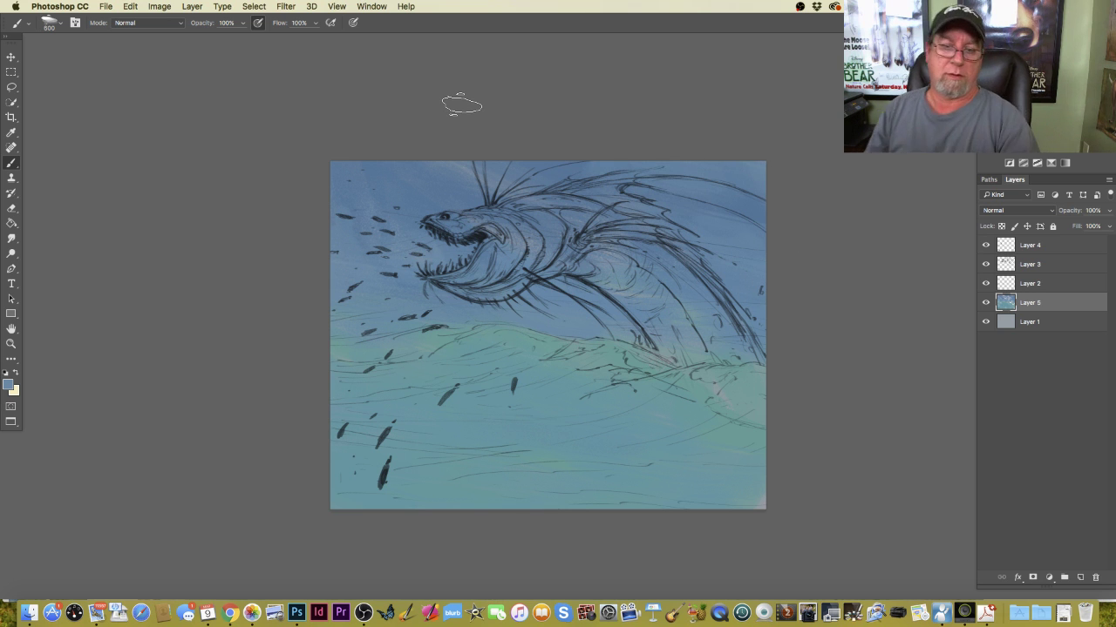
left_click(10, 386)
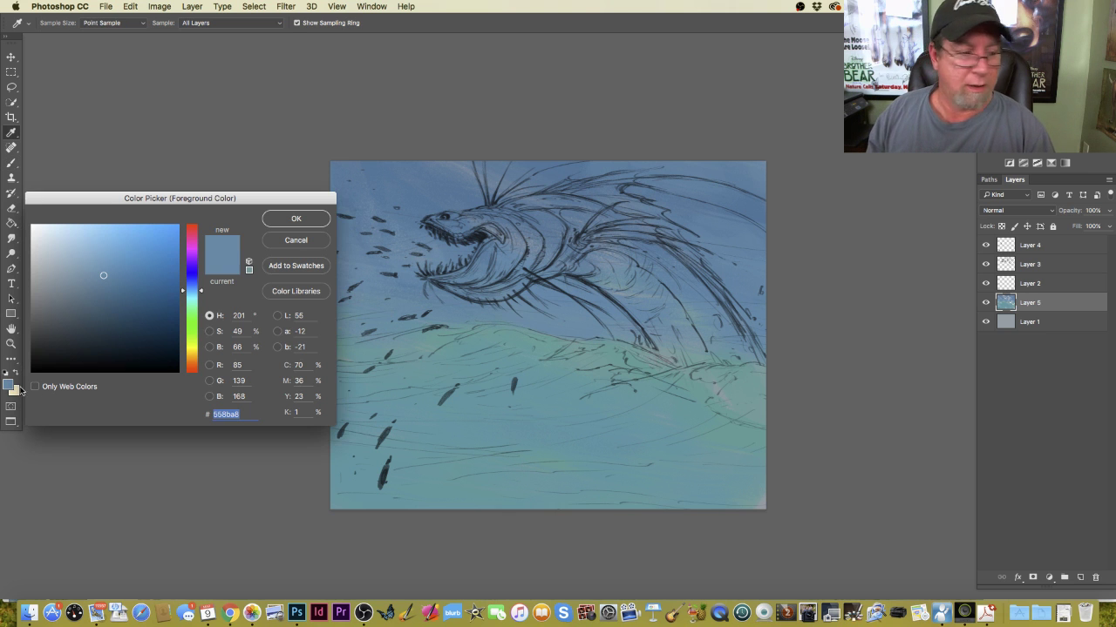
left_click(580, 375)
key("Return")
key("b")
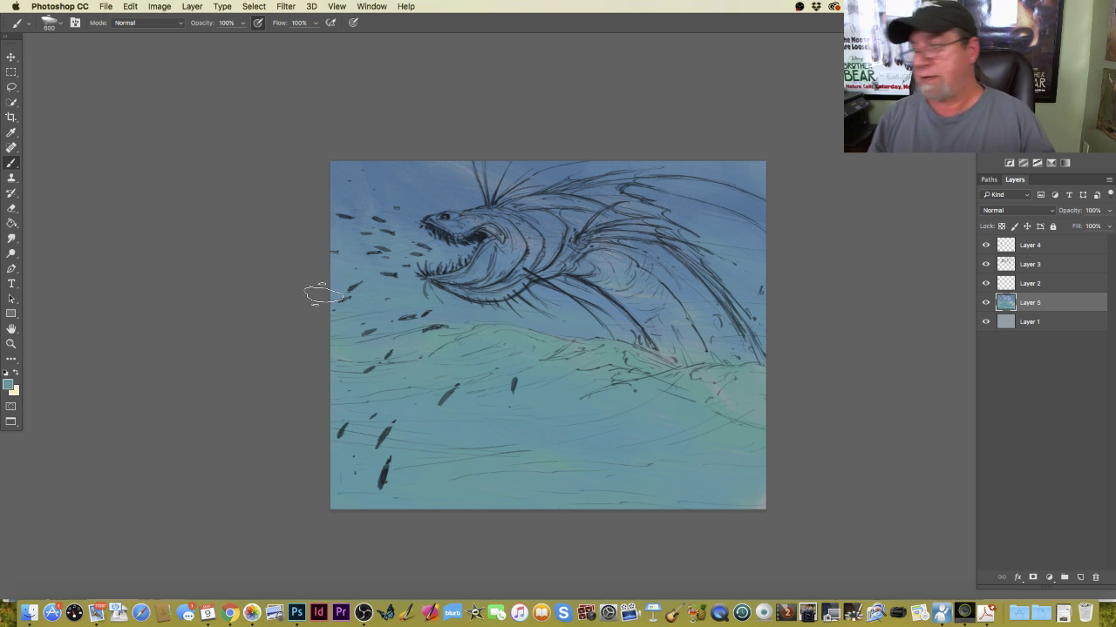
Set the foreground to light blue #8cbed5 for painting the wave foam.
left_click(10, 384)
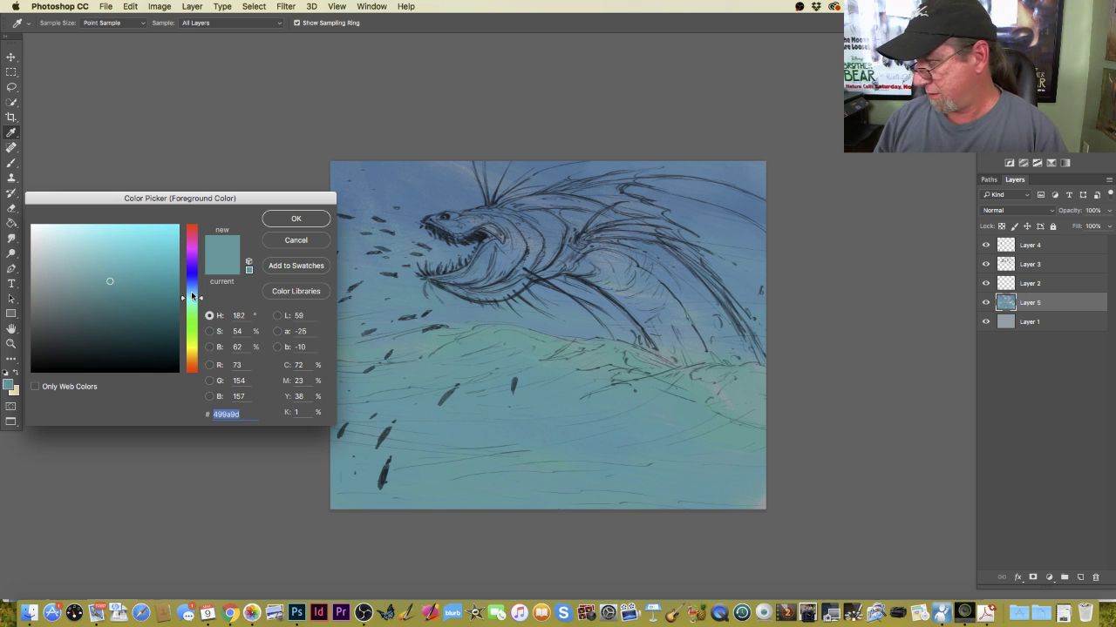
left_click_drag(193, 295, 192, 290)
left_click(72, 251)
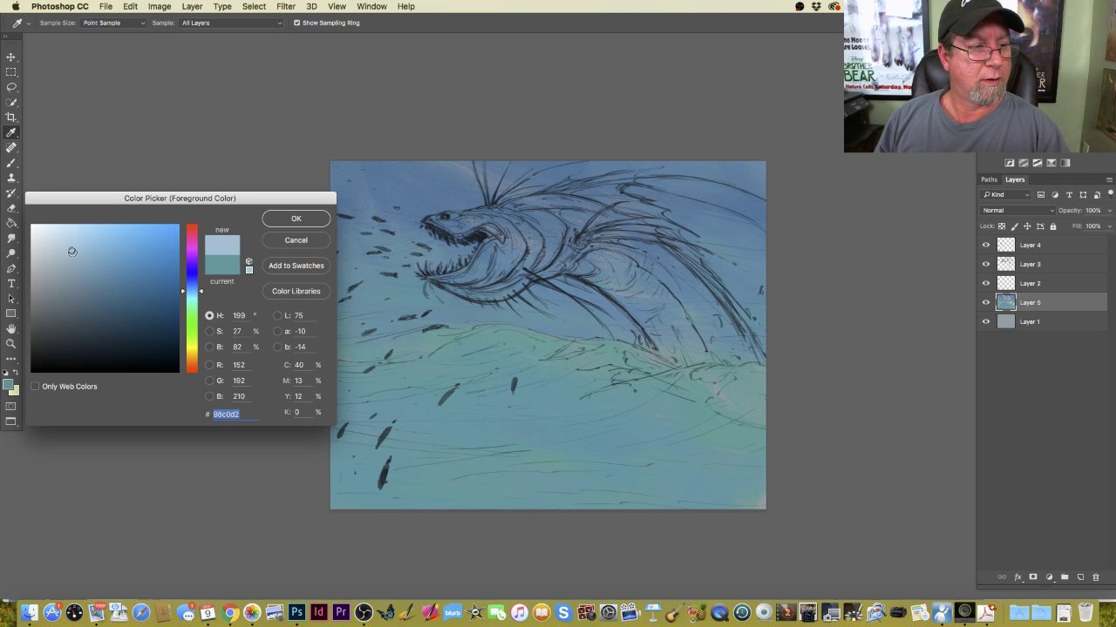
left_click(81, 249)
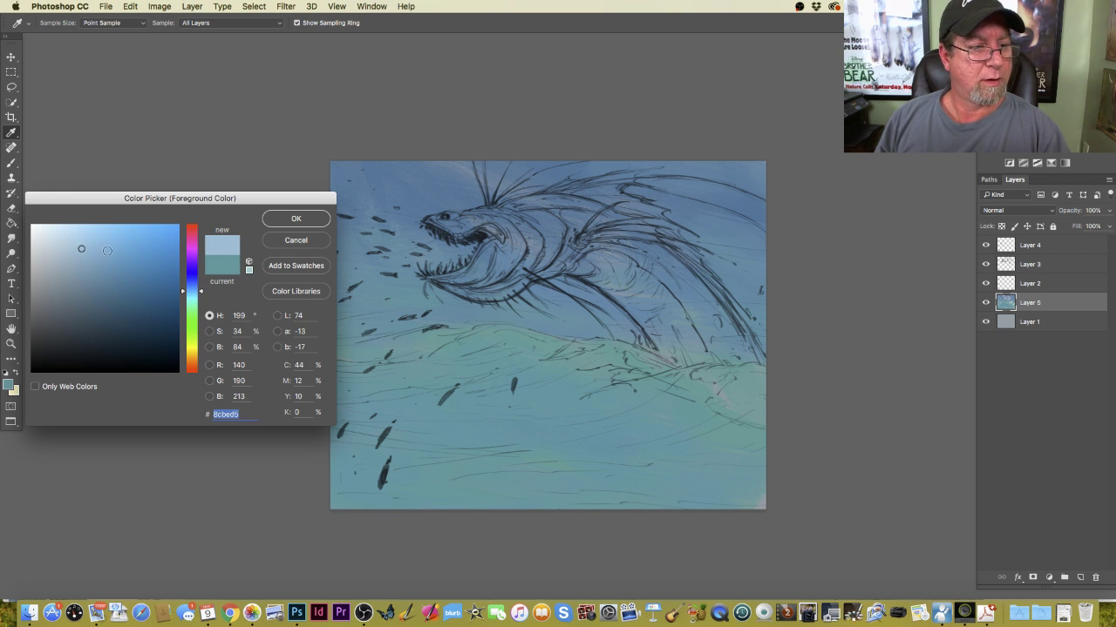
left_click(295, 219)
key("b")
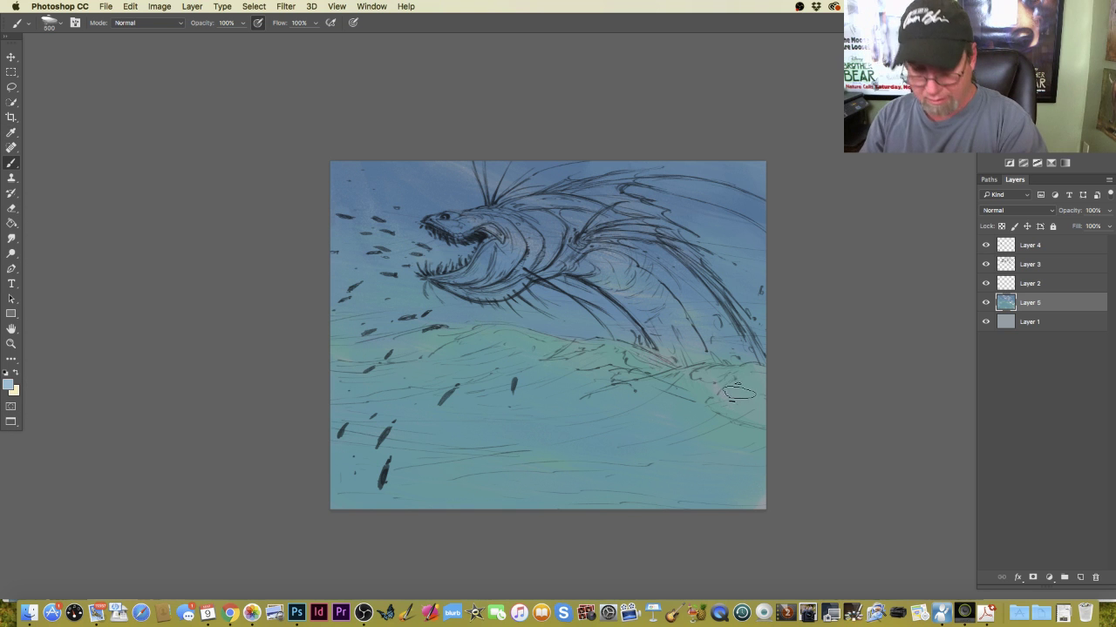
Reduce the brush to 220 px and paint a light foam patch where the wave meets the canvas's right edge.
key("bracketleft")
key("bracketleft")
key("bracketleft")
mouse_move(760, 377)
left_mouse_down()
mouse_move(760, 417)
mouse_move(730, 377)
mouse_move(726, 398)
mouse_move(752, 421)
mouse_move(711, 408)
mouse_move(748, 383)
left_mouse_up()
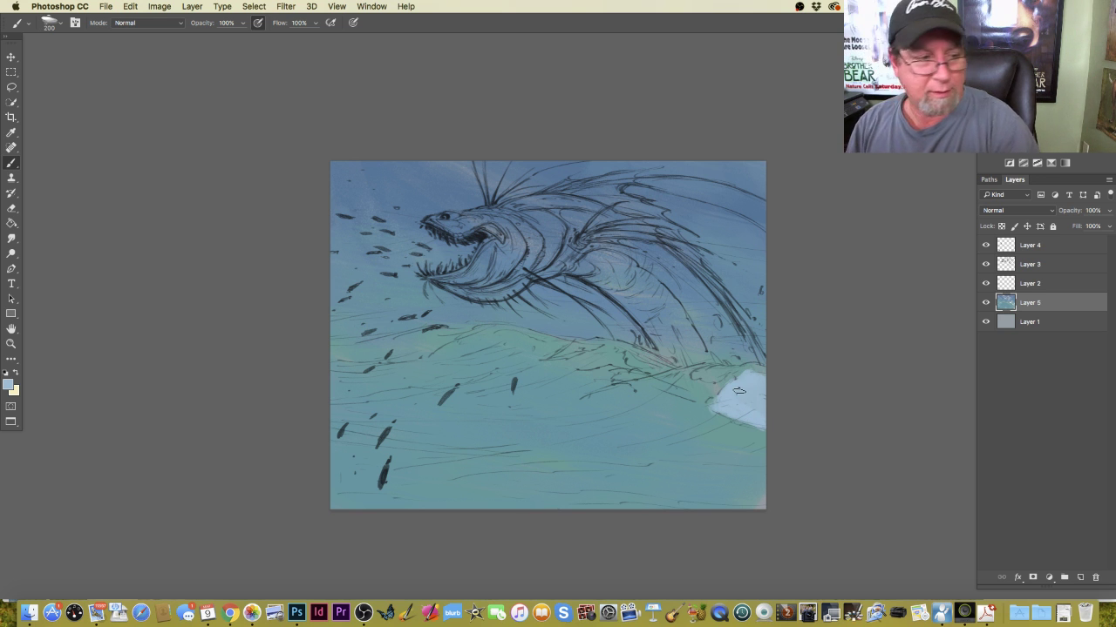
Change the foreground to a more saturated light blue, #70b5d6, and paint foam patches leftward along the wave crest below the creature.
left_click(7, 385)
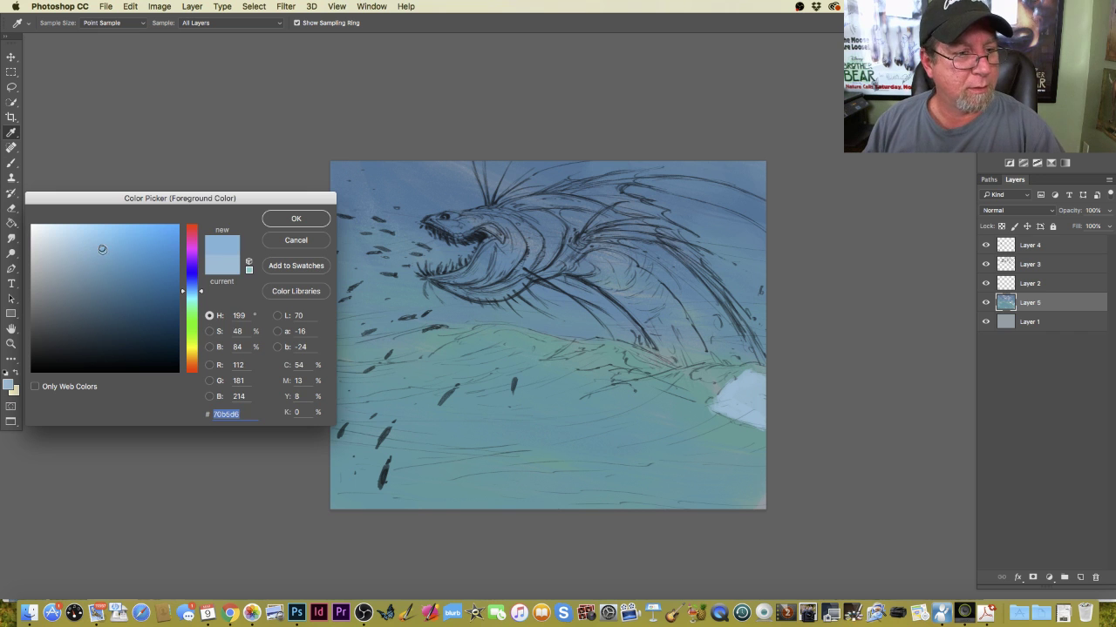
left_click(295, 218)
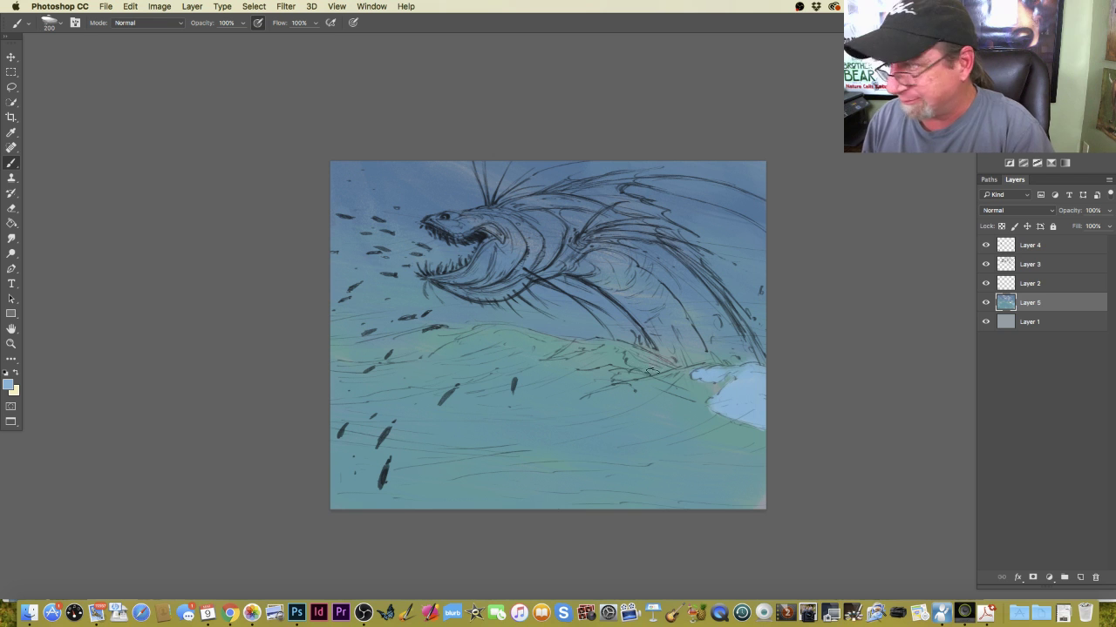
left_click_drag(640, 367, 626, 359)
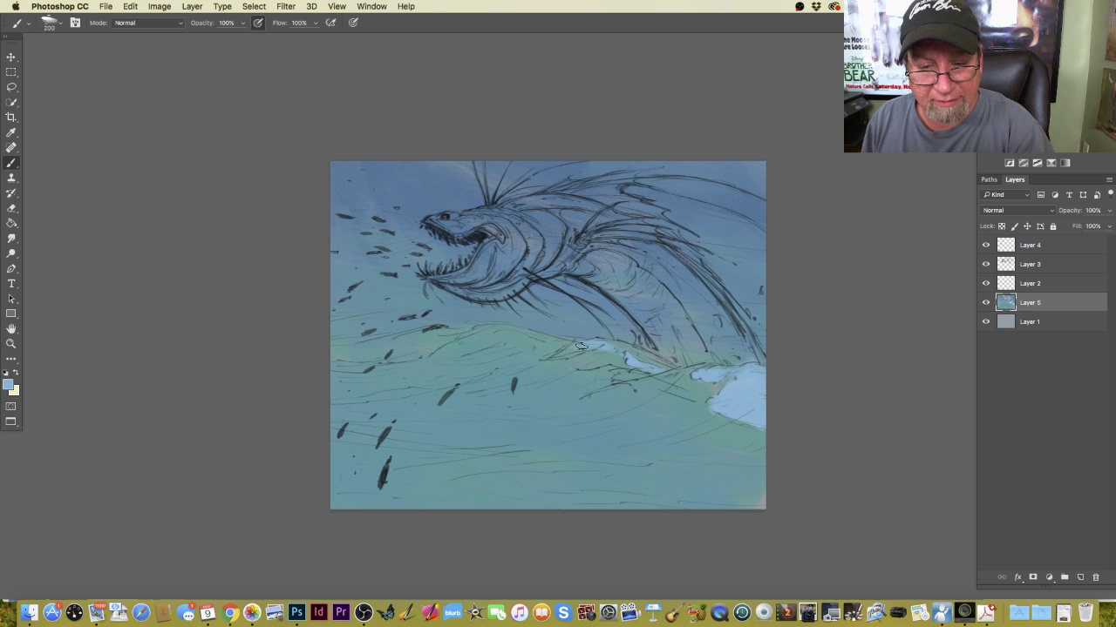
left_click_drag(580, 346, 565, 356)
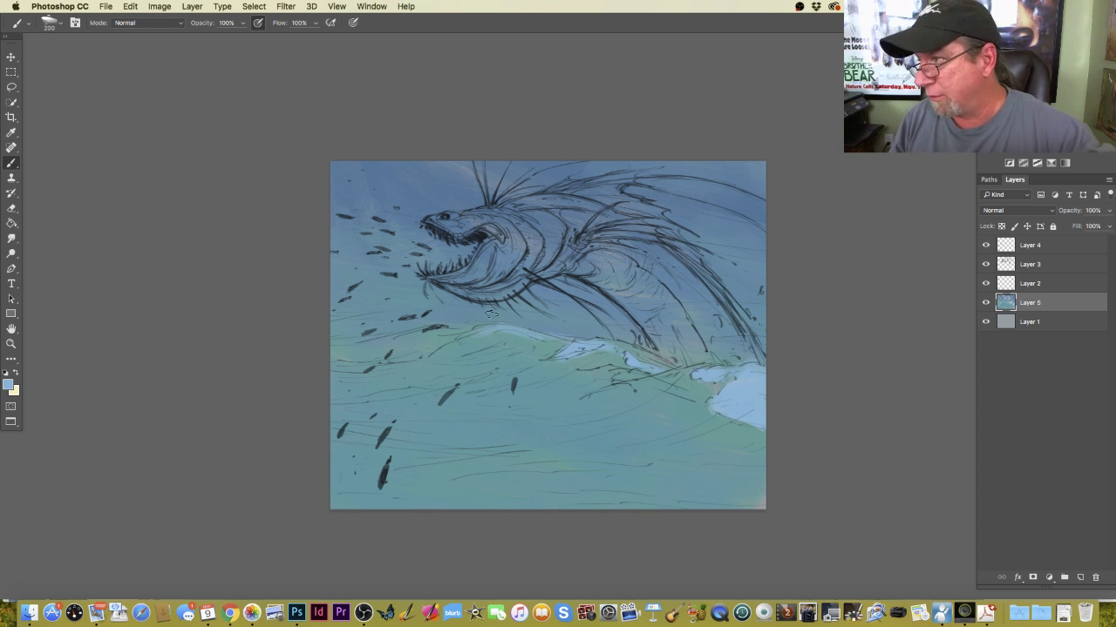
mouse_move(482, 342)
left_mouse_down()
mouse_move(489, 332)
mouse_move(462, 354)
mouse_move(478, 342)
mouse_move(455, 343)
mouse_move(485, 332)
left_mouse_up()
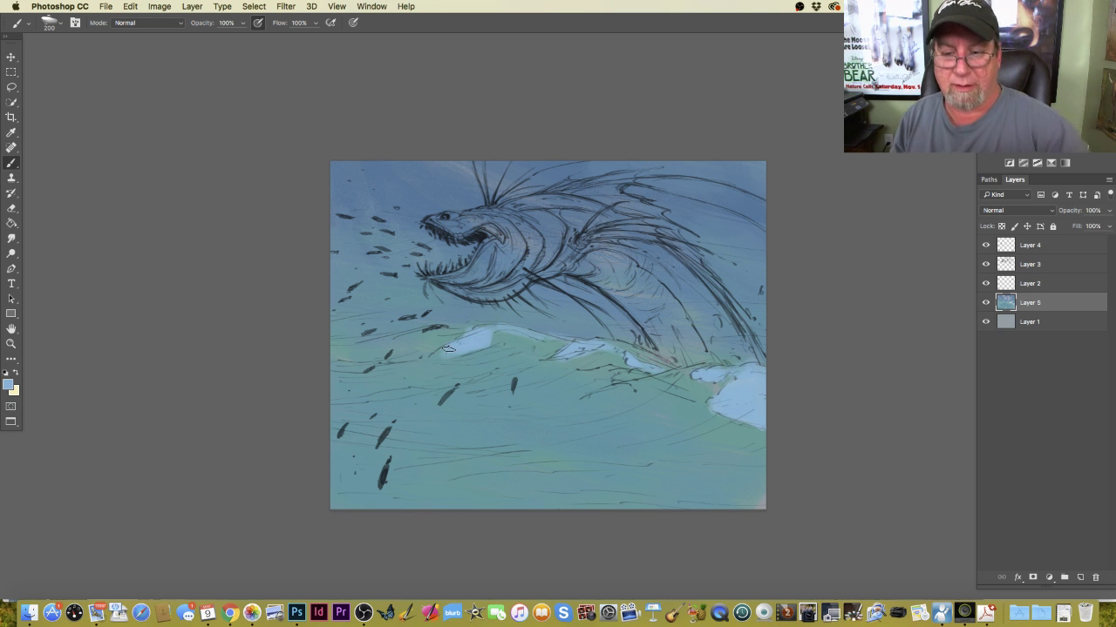
Pick a lighter blue foreground and brighten the foam on the left part of the wave crest.
left_click(12, 385)
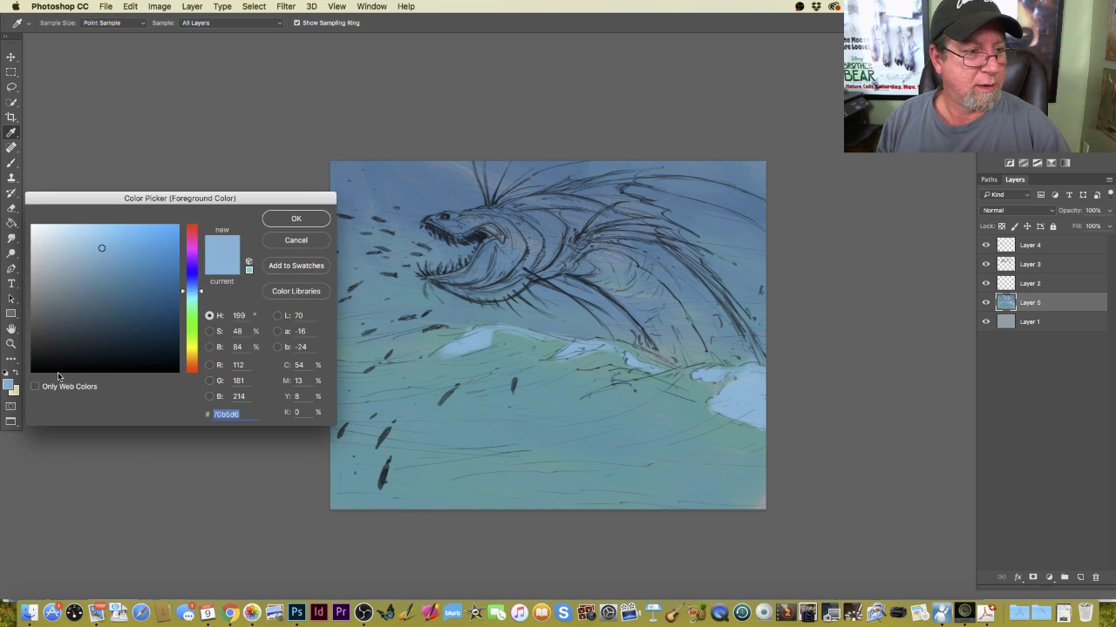
left_click(90, 240)
left_click(281, 218)
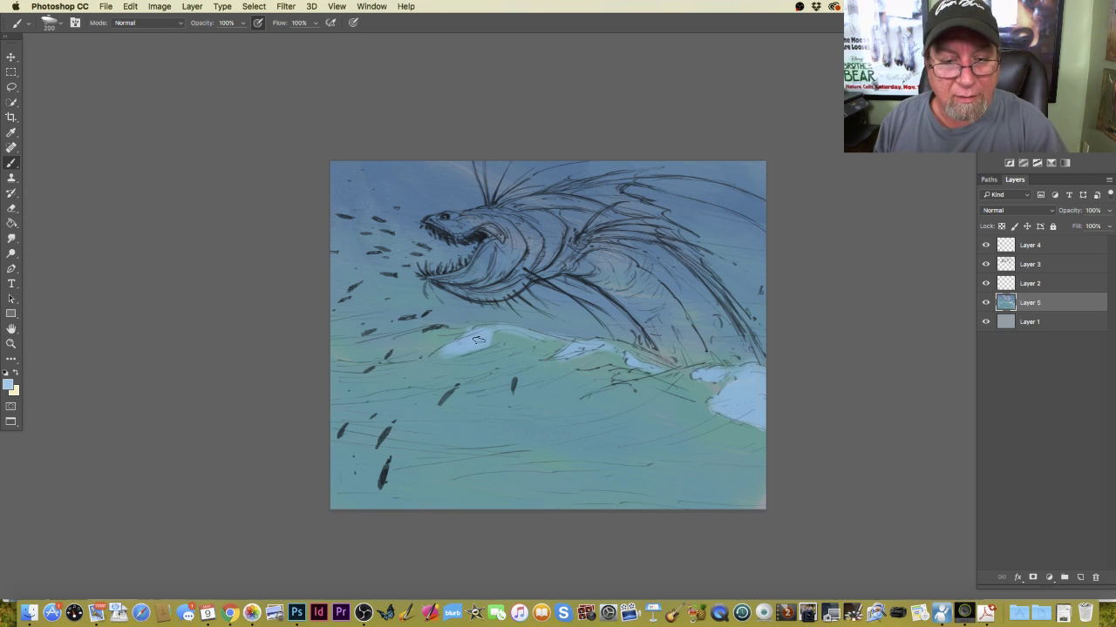
left_click_drag(484, 344, 431, 357)
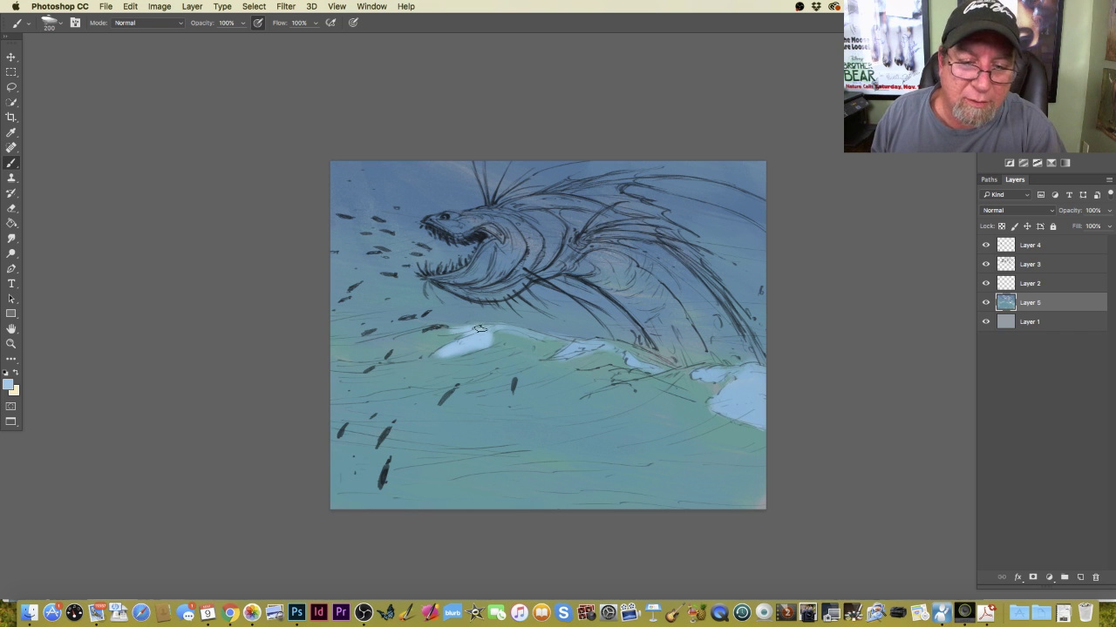
left_click_drag(479, 328, 523, 328)
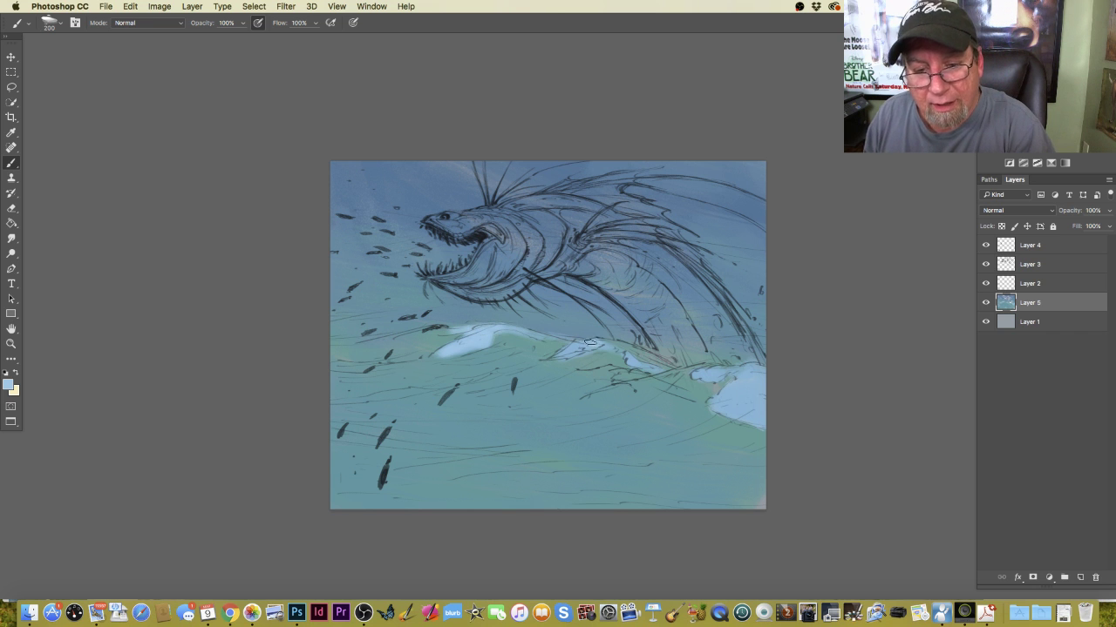
Extend the light blue foam along the middle of the wave crest beneath the creature's body.
mouse_move(591, 342)
left_mouse_down()
mouse_move(631, 363)
mouse_move(663, 362)
left_mouse_up()
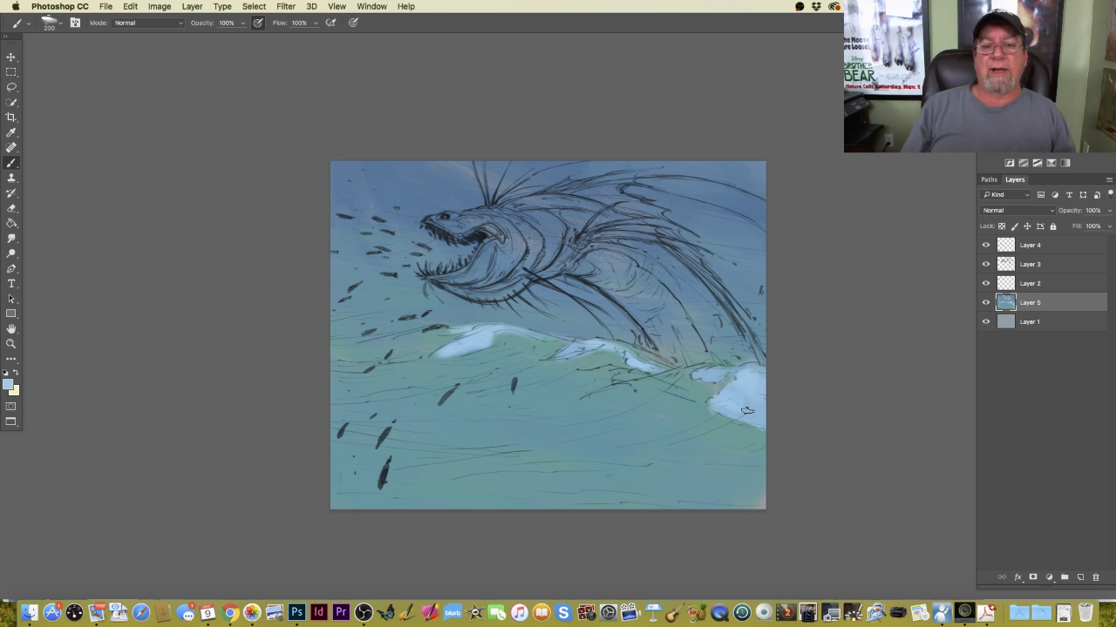
Enlarge the brush to 500 px, set the foreground to a richer blue, #3576a2, and repaint the sky around the creature.
left_click(9, 385)
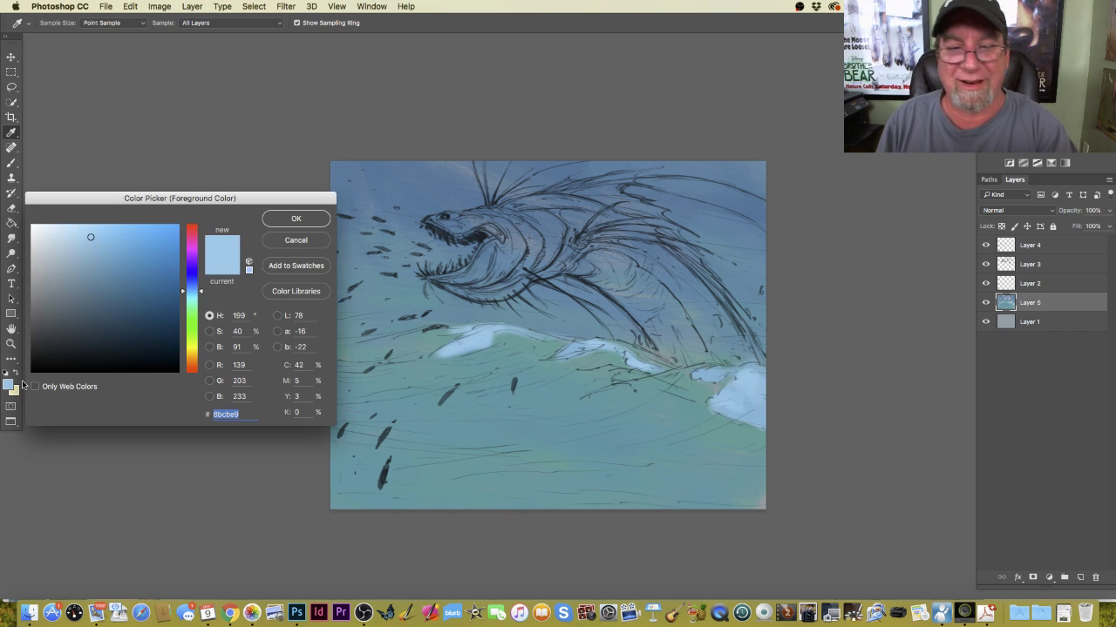
left_click(560, 183)
left_click(296, 221)
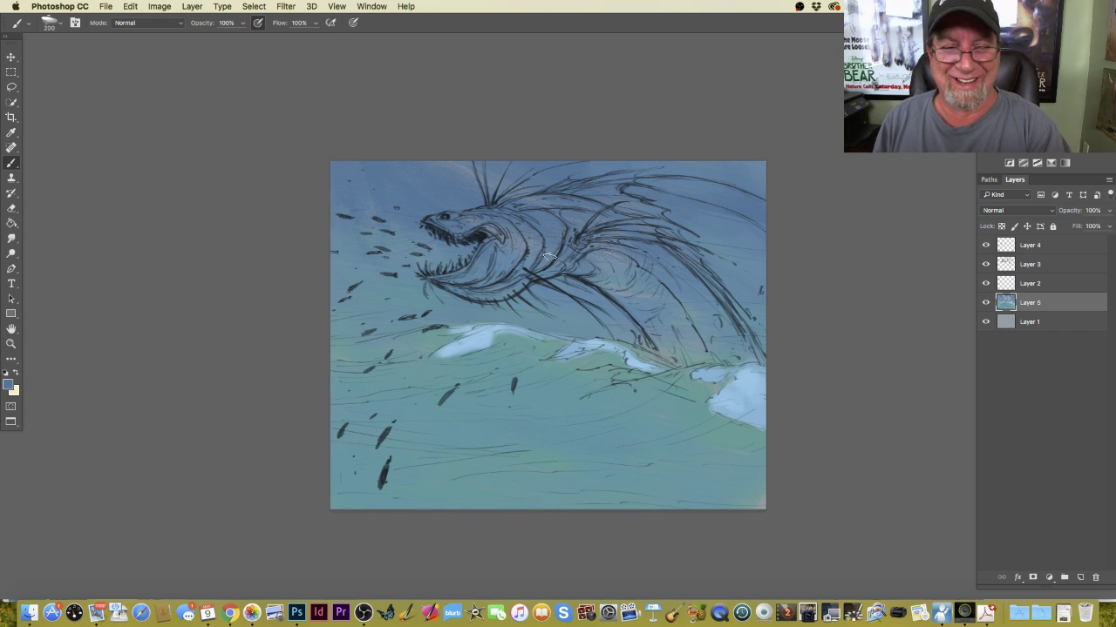
key("bracketright")
key("bracketright")
key("bracketright")
key("bracketright")
key("bracketright")
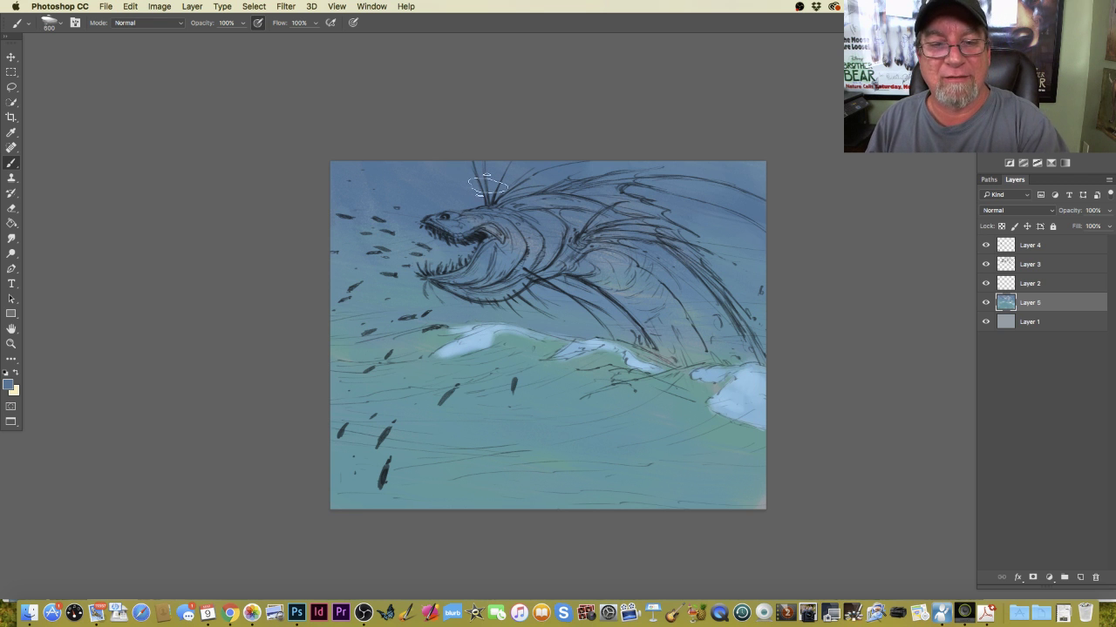
left_click(10, 386)
left_click(296, 219)
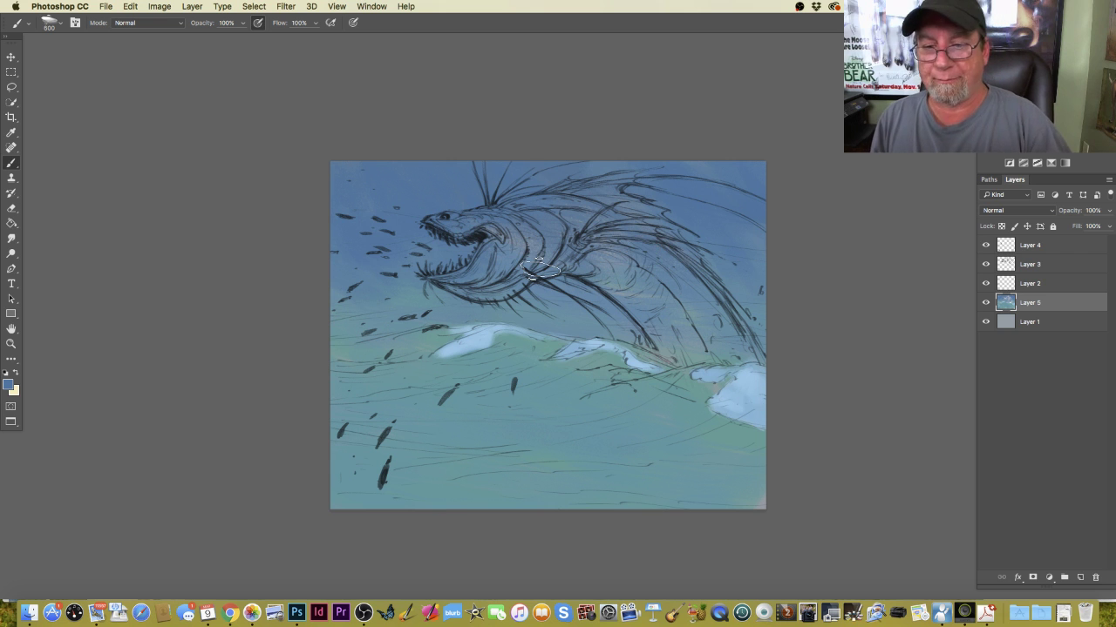
Add a new layer above the sky and water layer and set the foreground to pale tan #dabfb0.
left_click(1077, 577)
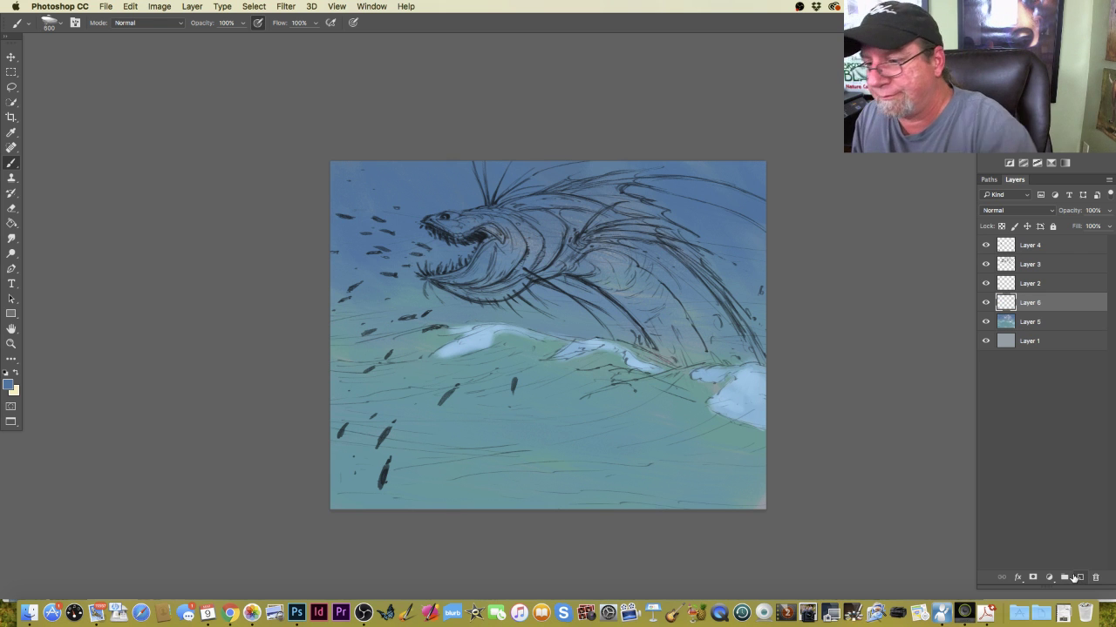
left_click(9, 384)
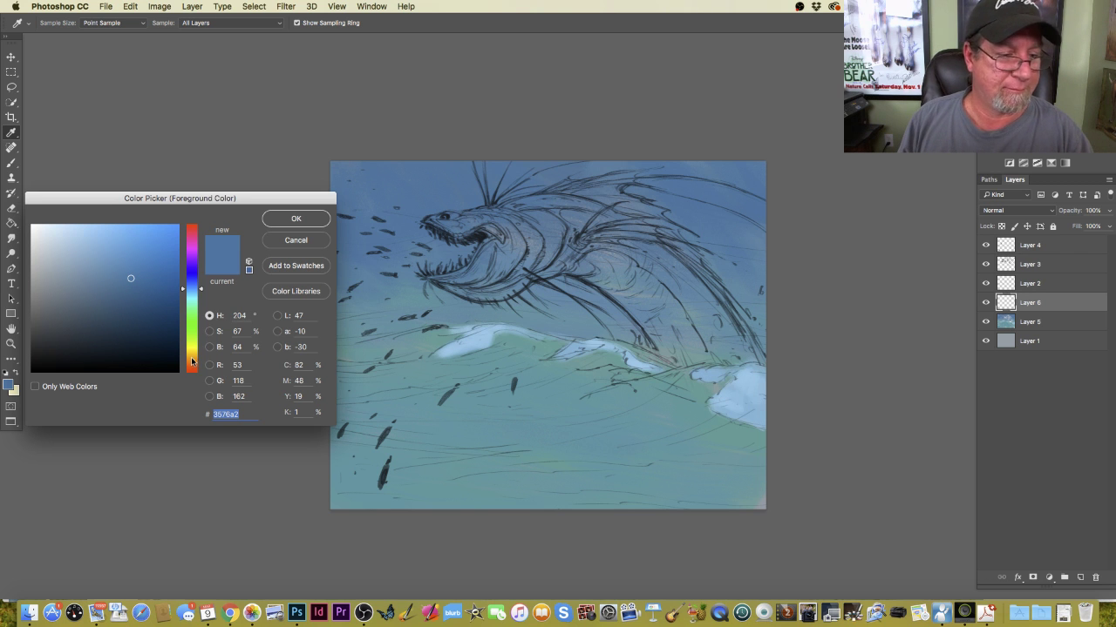
left_click(194, 358)
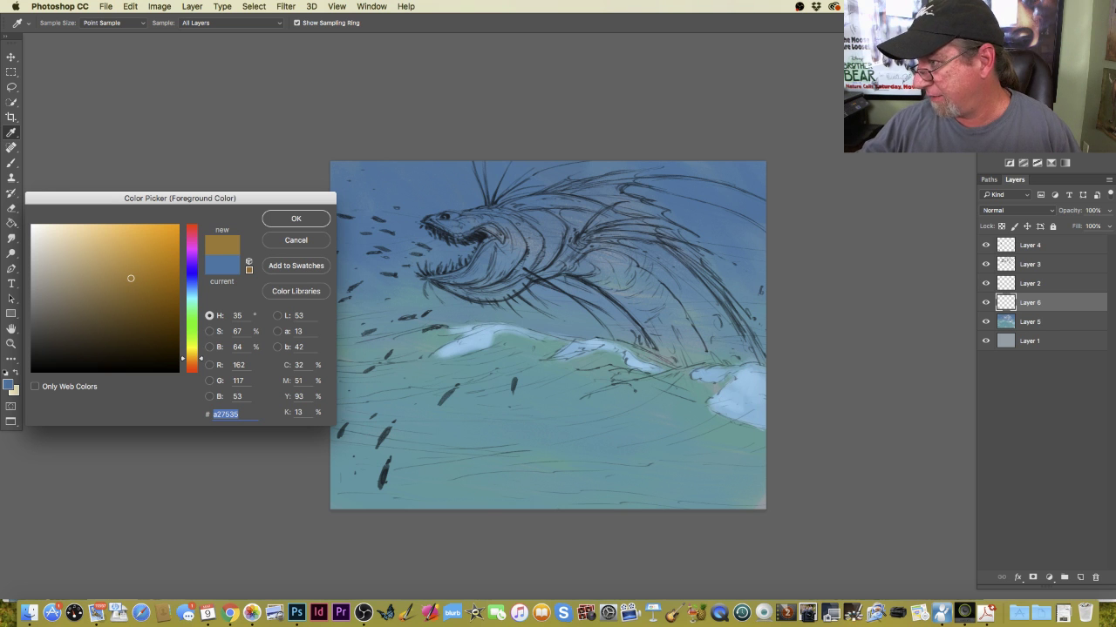
left_click(736, 396)
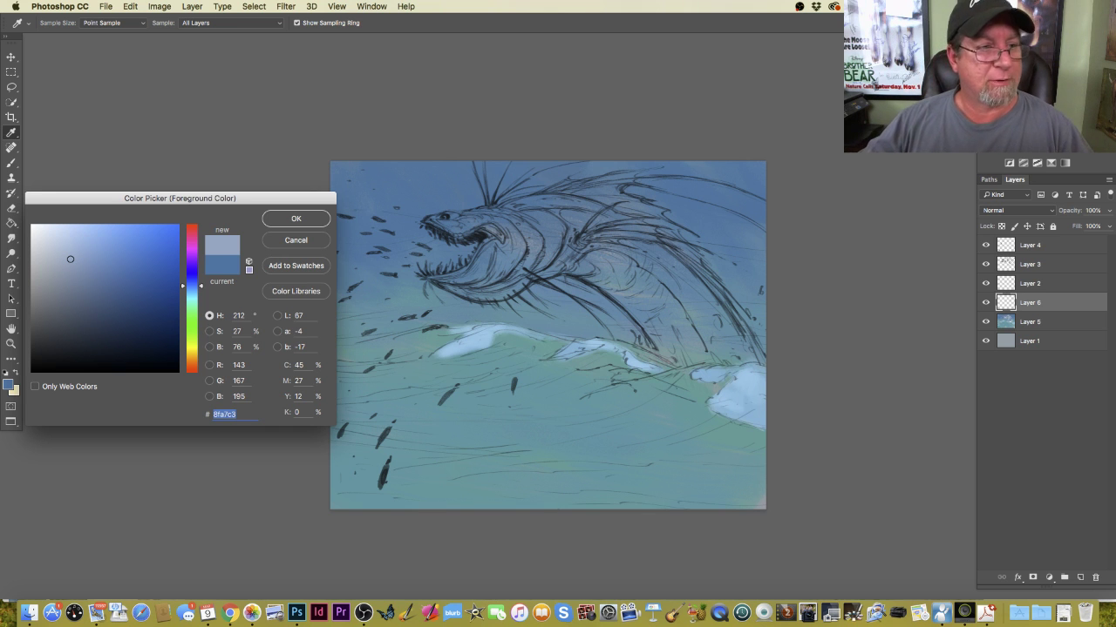
left_click_drag(108, 203, 111, 205)
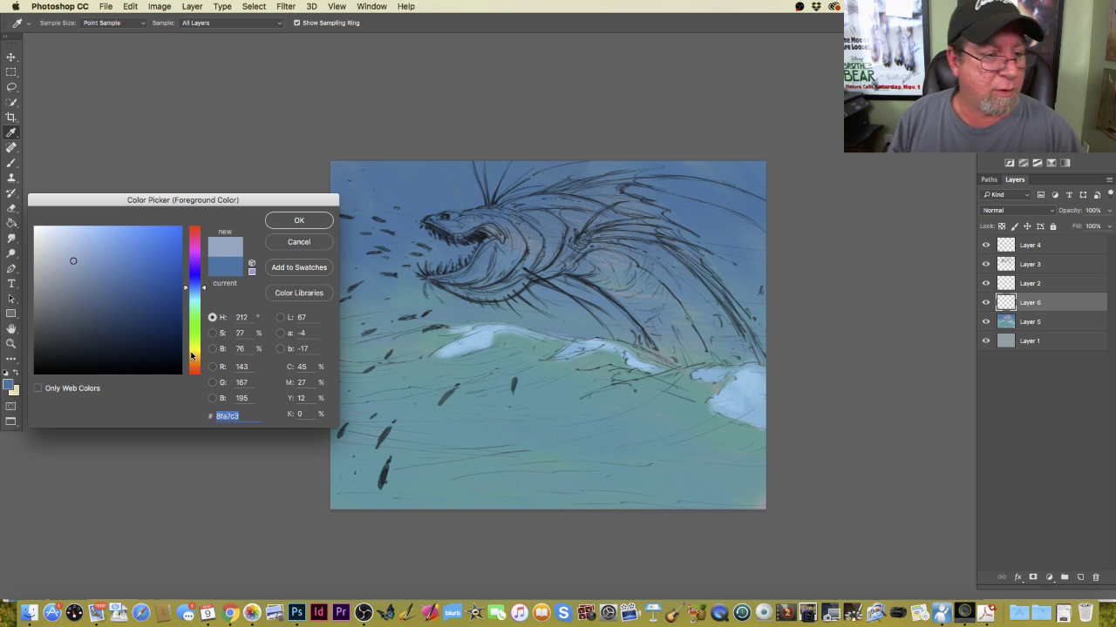
left_click_drag(191, 354, 194, 363)
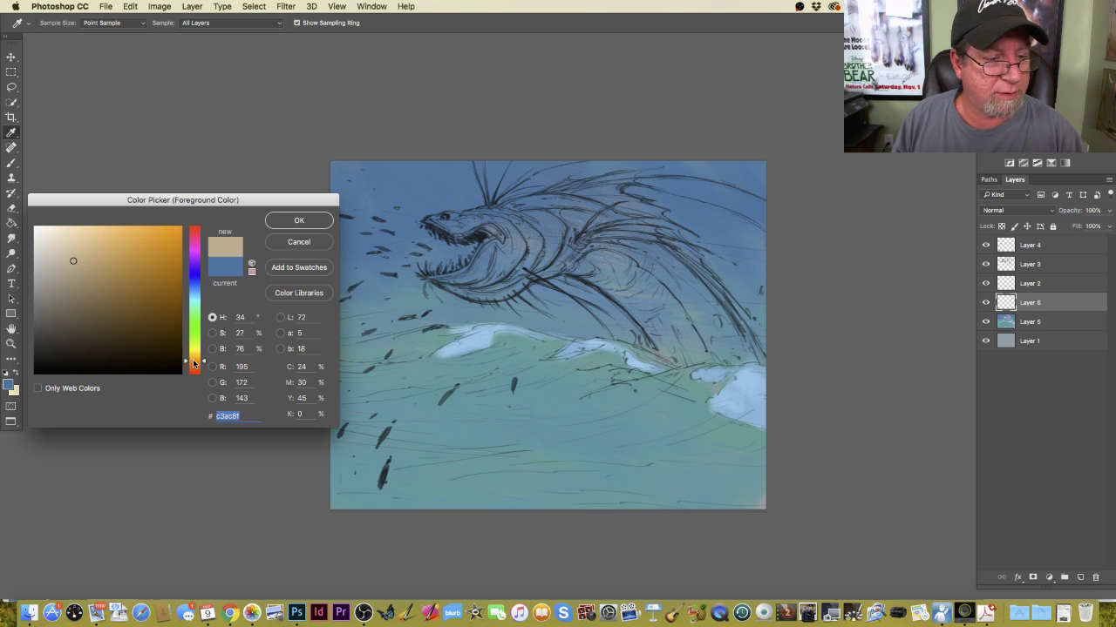
left_click_drag(194, 364, 194, 367)
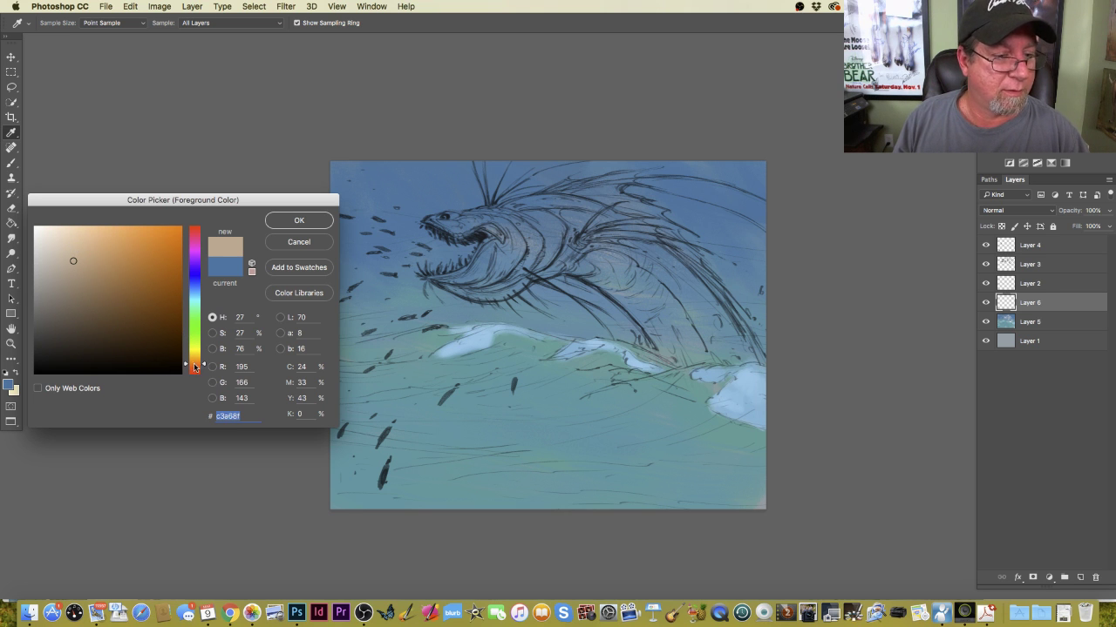
left_click_drag(194, 366, 190, 366)
left_click(62, 243)
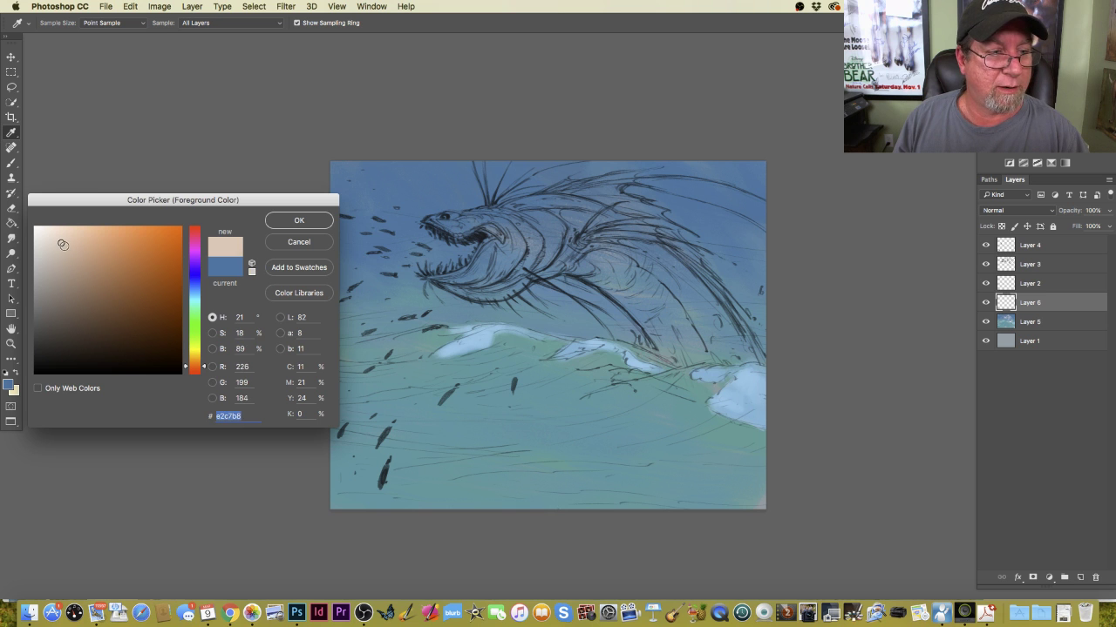
left_click_drag(62, 244, 62, 248)
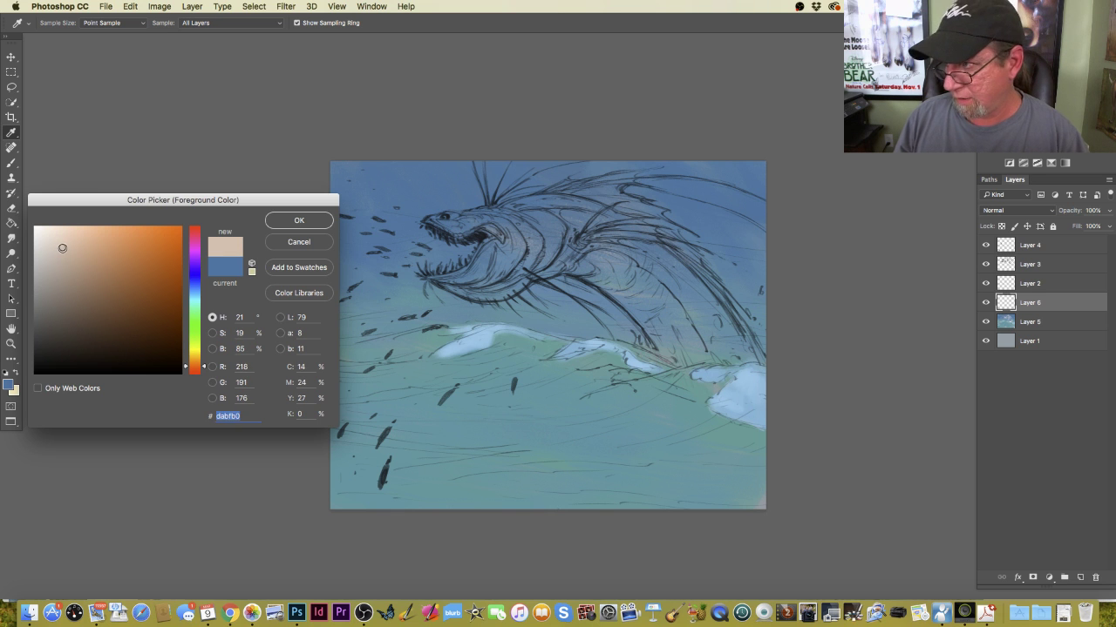
left_click(299, 221)
Block in the creature's body, neck and jaw with pale tan beneath the linework, reducing the brush to 220 px for the narrower areas.
key("b")
mouse_move(661, 269)
left_mouse_down()
mouse_move(628, 250)
mouse_move(710, 322)
mouse_move(613, 225)
mouse_move(712, 311)
mouse_move(650, 247)
mouse_move(741, 351)
mouse_move(682, 291)
mouse_move(730, 350)
mouse_move(692, 349)
mouse_move(675, 302)
mouse_move(699, 348)
mouse_move(607, 243)
mouse_move(675, 340)
mouse_move(592, 262)
mouse_move(661, 310)
mouse_move(622, 264)
mouse_move(558, 225)
mouse_move(668, 260)
mouse_move(572, 202)
mouse_move(571, 216)
mouse_move(575, 203)
mouse_move(512, 212)
mouse_move(534, 206)
mouse_move(546, 242)
mouse_move(513, 225)
mouse_move(463, 275)
mouse_move(530, 241)
mouse_move(530, 270)
left_mouse_up()
key("bracketleft")
key("bracketleft")
key("bracketleft")
key("bracketleft")
key("bracketleft")
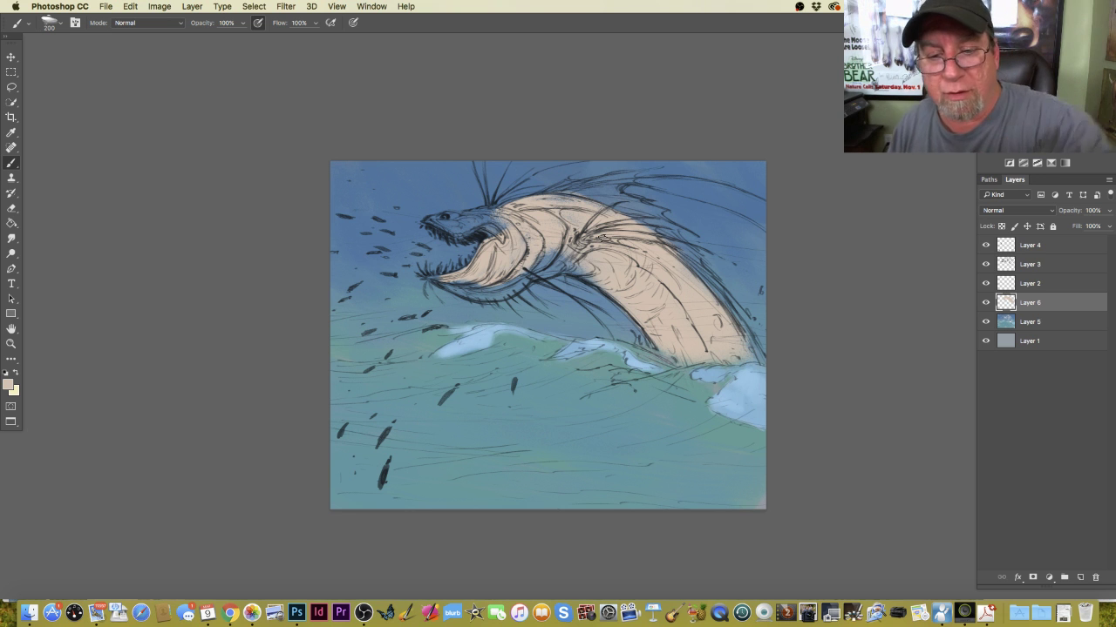
mouse_move(586, 273)
left_mouse_down()
mouse_move(576, 277)
mouse_move(594, 278)
mouse_move(529, 220)
left_mouse_up()
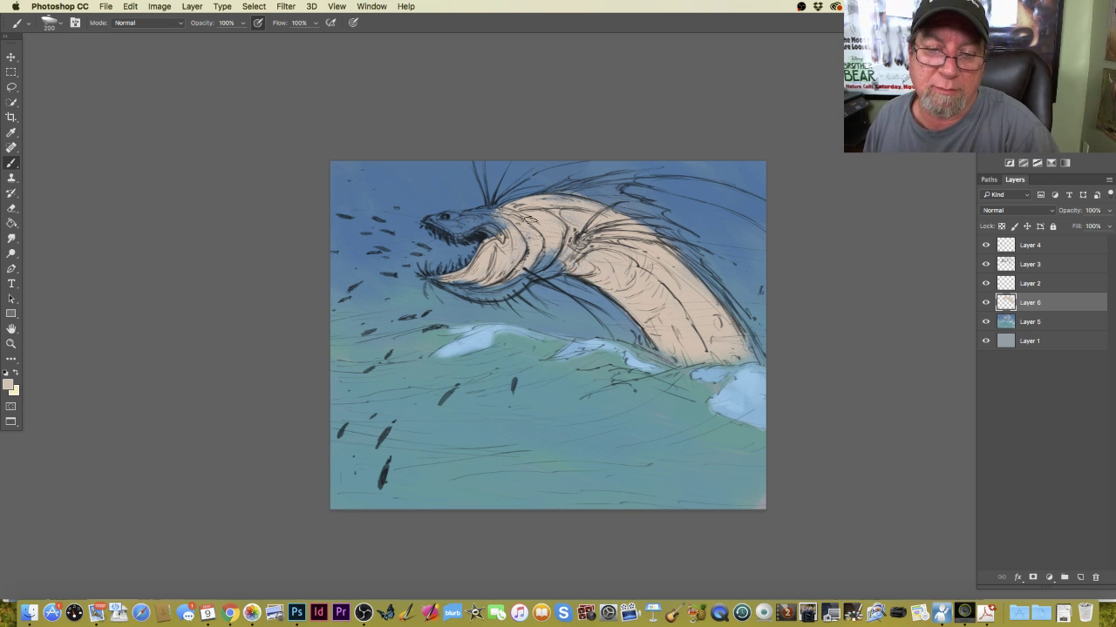
mouse_move(563, 266)
left_mouse_down()
mouse_move(532, 264)
mouse_move(548, 228)
mouse_move(513, 255)
mouse_move(542, 250)
left_mouse_up()
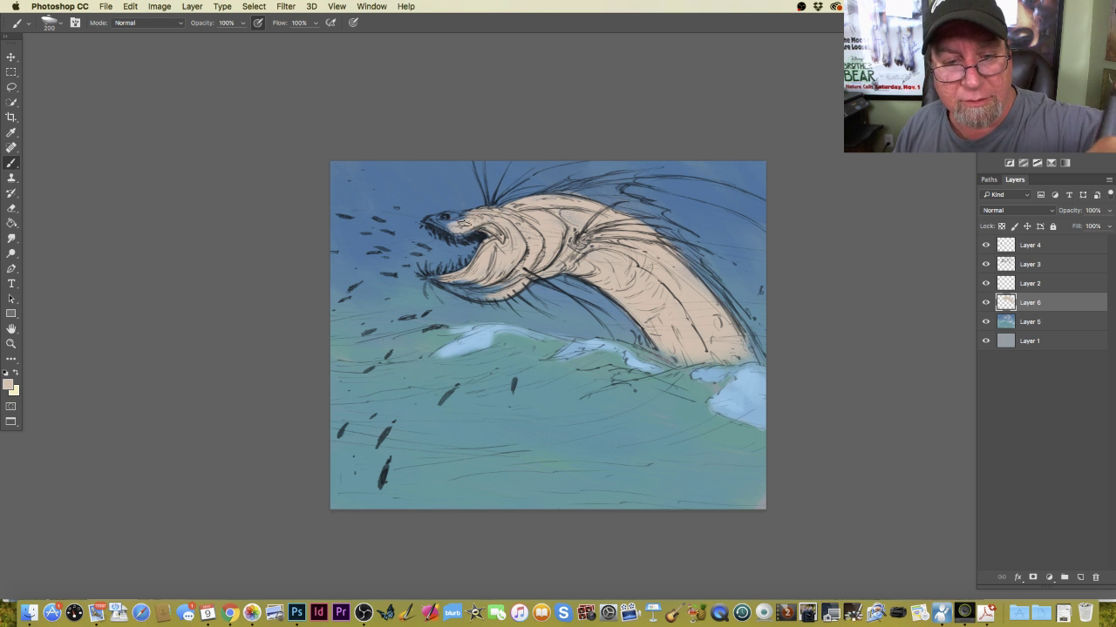
Set the foreground to slightly darker tan #c9ad9e and fill the creature's snout and lower jaw with a 100 px brush.
key("super+equal")
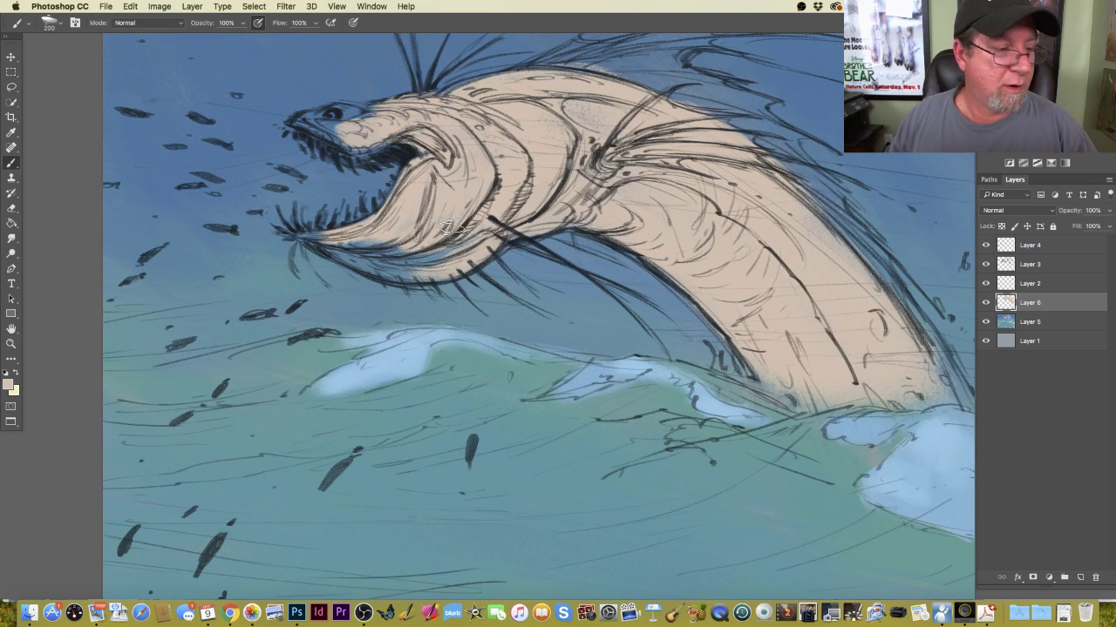
left_click(10, 385)
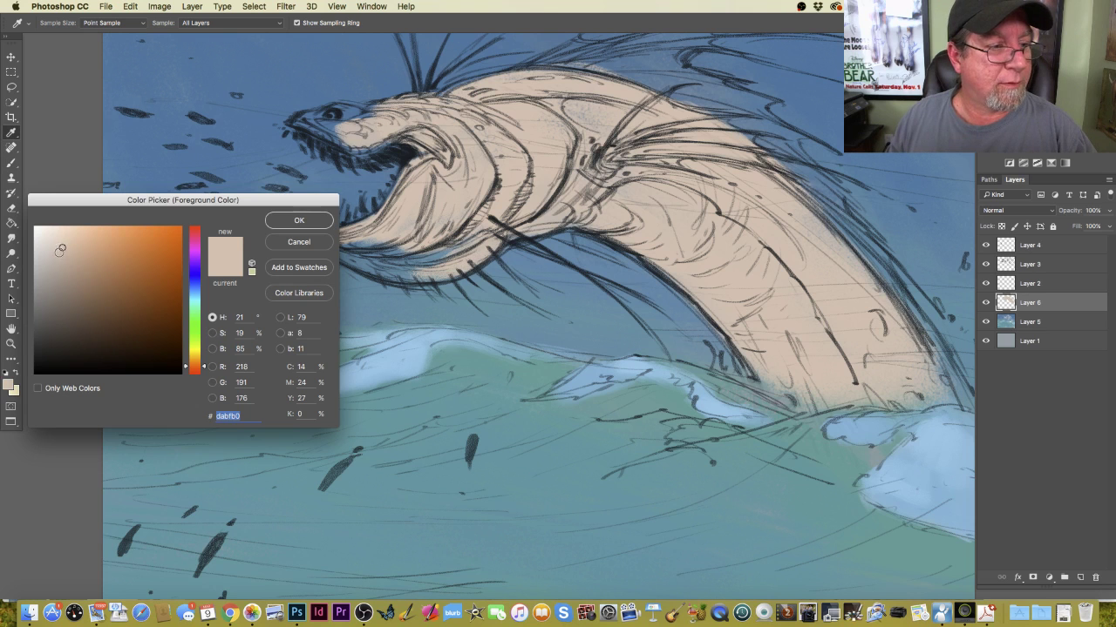
left_click_drag(61, 250, 66, 257)
left_click(296, 221)
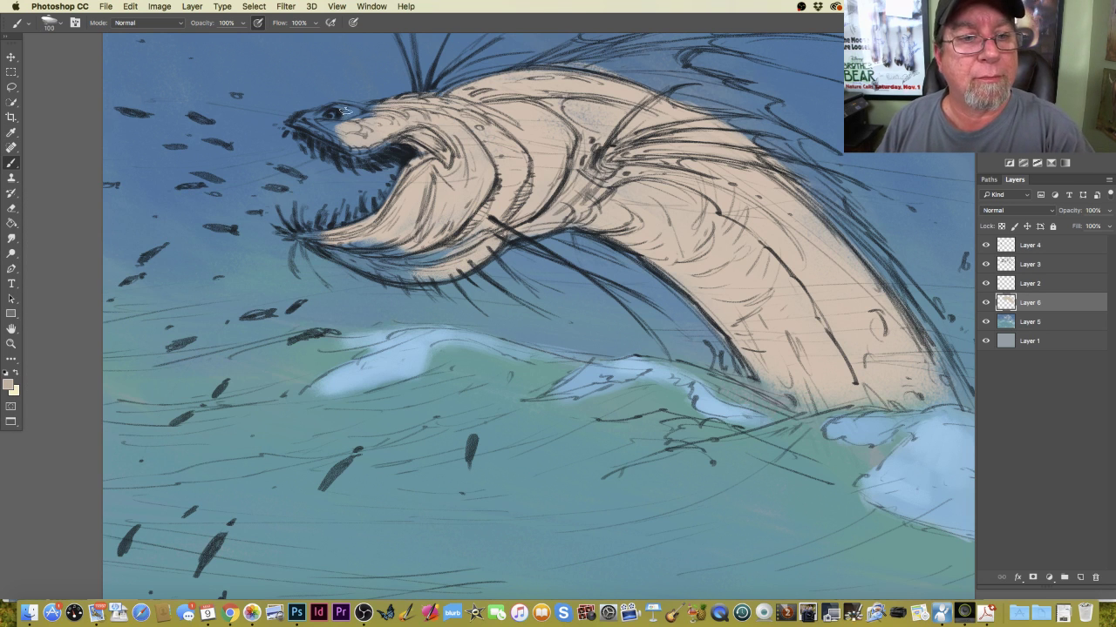
left_click_drag(199, 305, 276, 367)
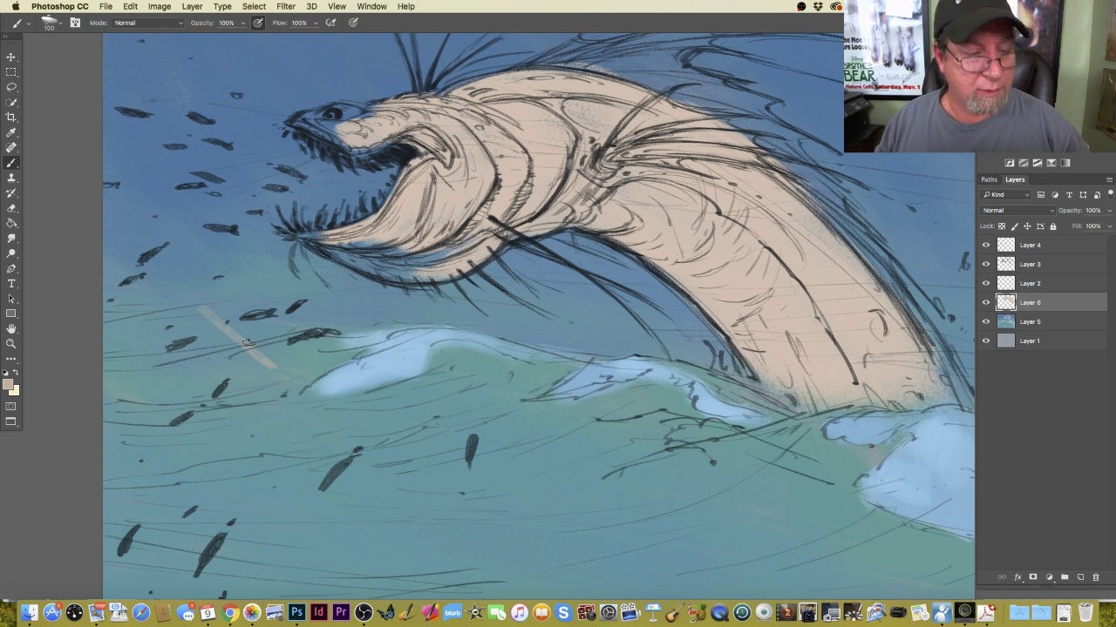
key("super+z")
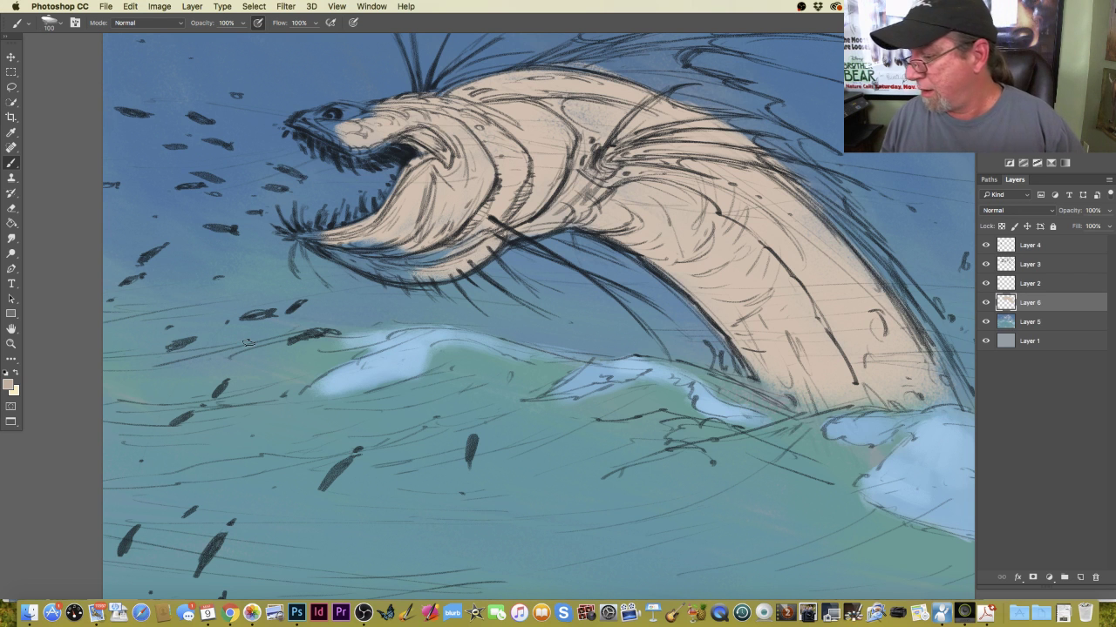
left_click_drag(207, 320, 357, 445)
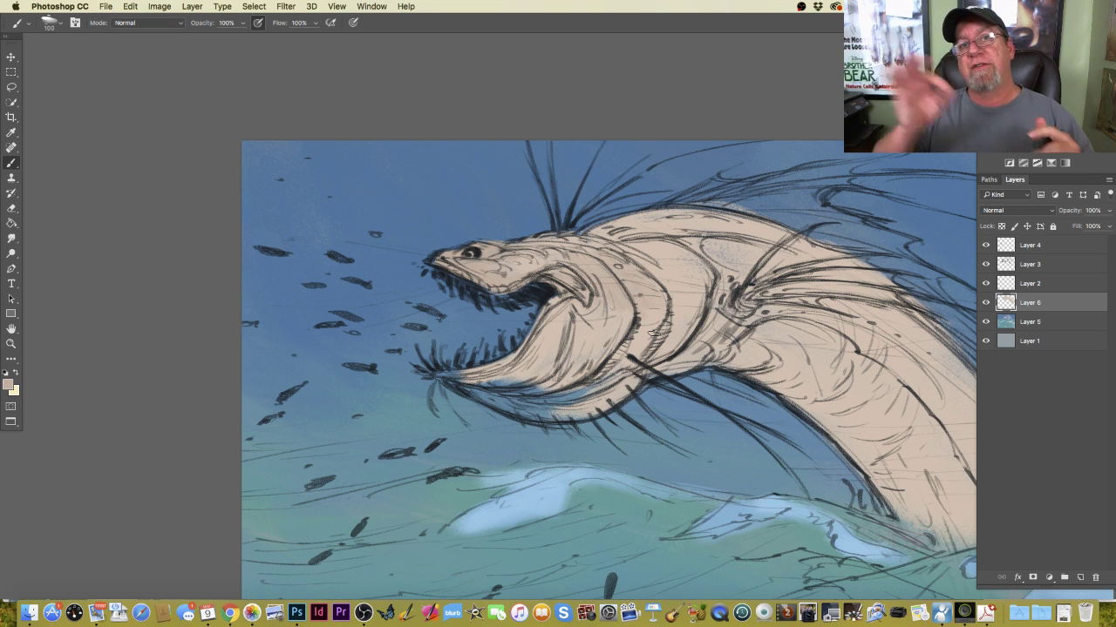
mouse_move(580, 380)
left_mouse_down()
mouse_move(527, 396)
mouse_move(609, 384)
mouse_move(505, 403)
mouse_move(577, 411)
mouse_move(558, 416)
mouse_move(493, 389)
mouse_move(528, 370)
mouse_move(529, 381)
left_mouse_up()
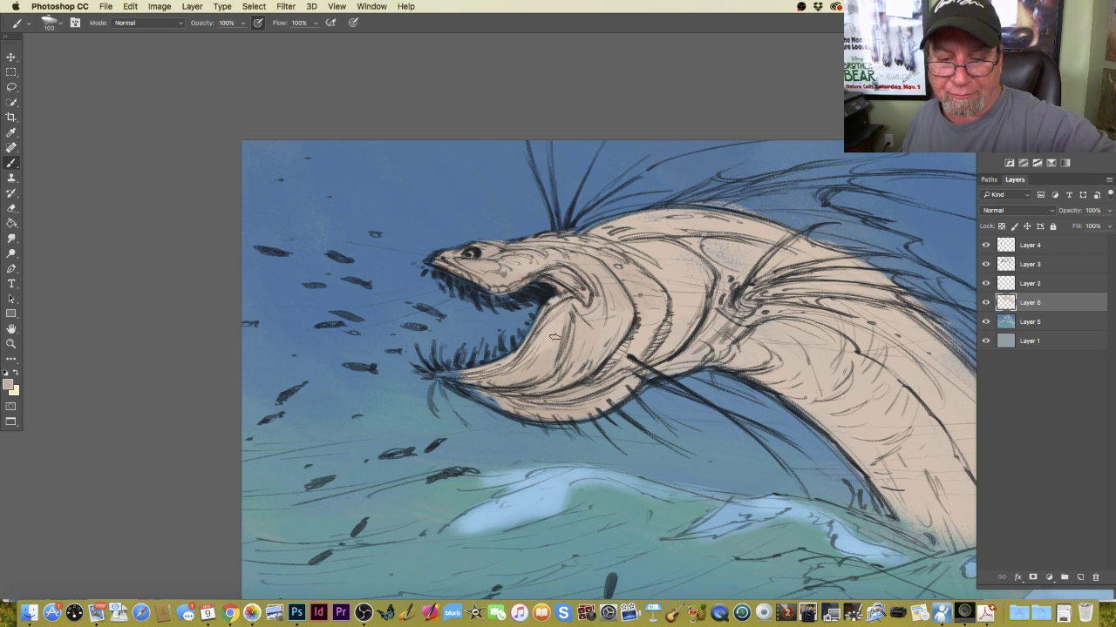
mouse_move(466, 377)
left_mouse_down()
mouse_move(449, 376)
mouse_move(505, 403)
mouse_move(453, 385)
left_mouse_up()
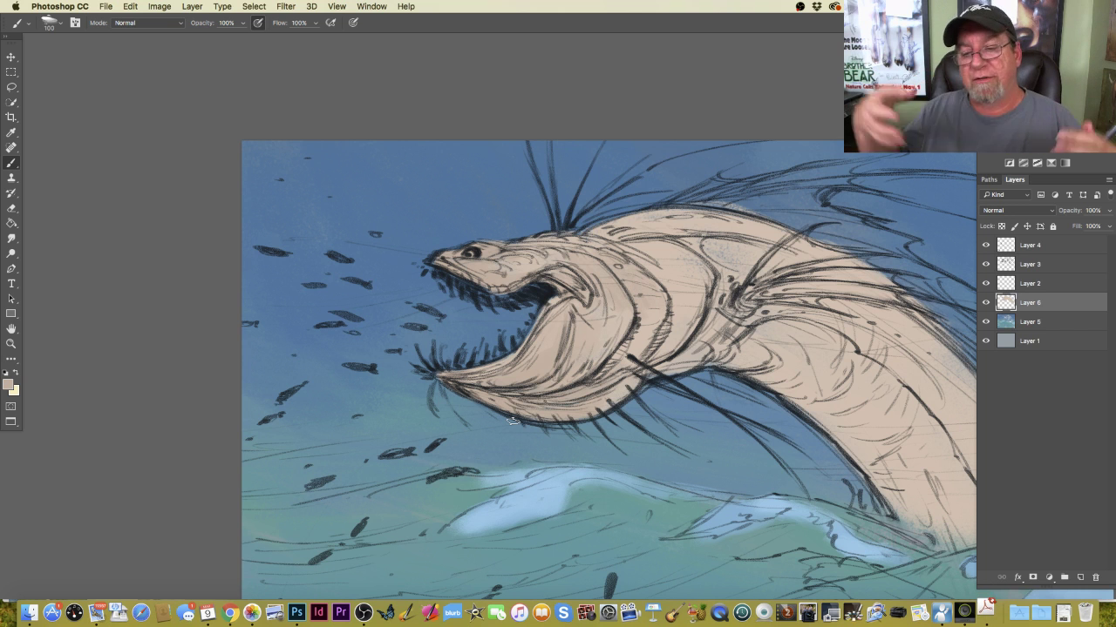
Enlarge the brush to 220 px and lock the transparent pixels of the creature's colour layer.
key("bracketright")
key("bracketright")
key("bracketright")
key("bracketright")
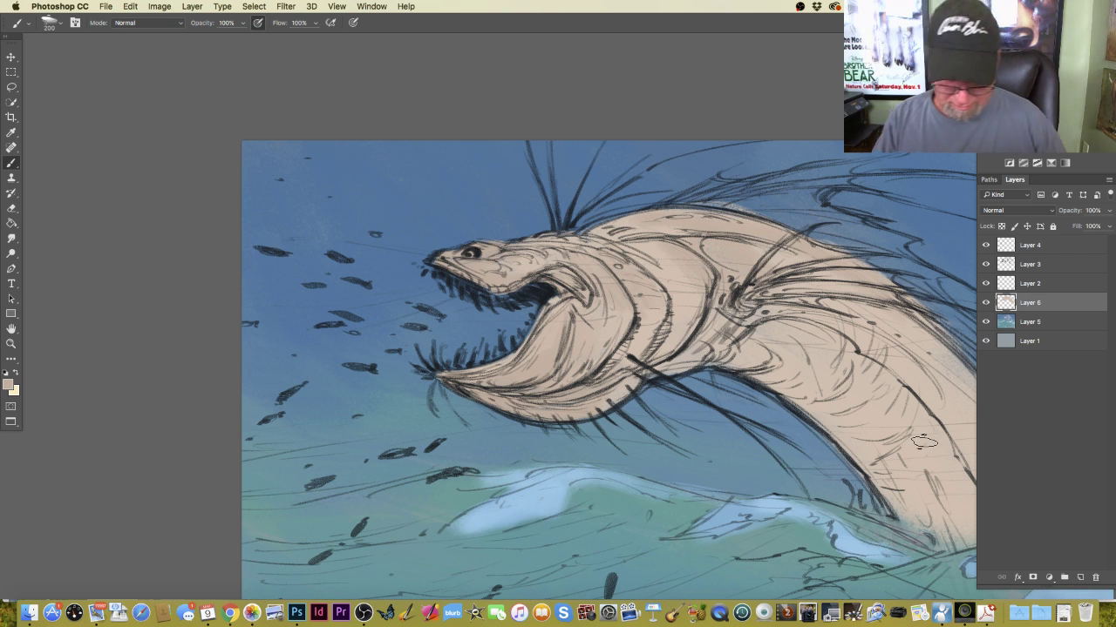
key("super+minus")
key("super+minus")
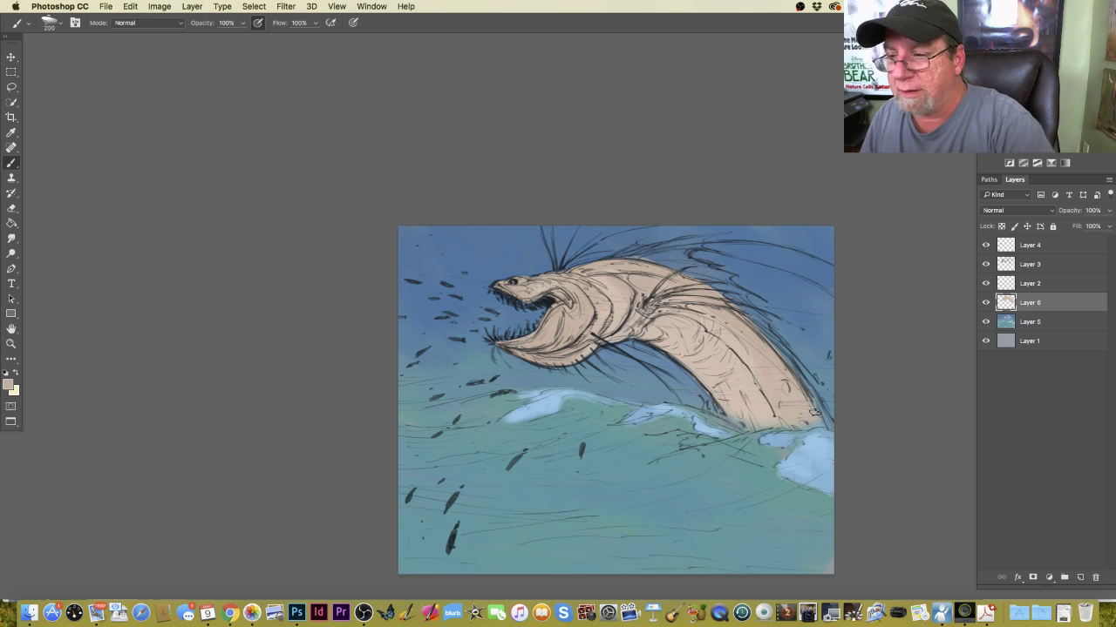
left_click(1002, 227)
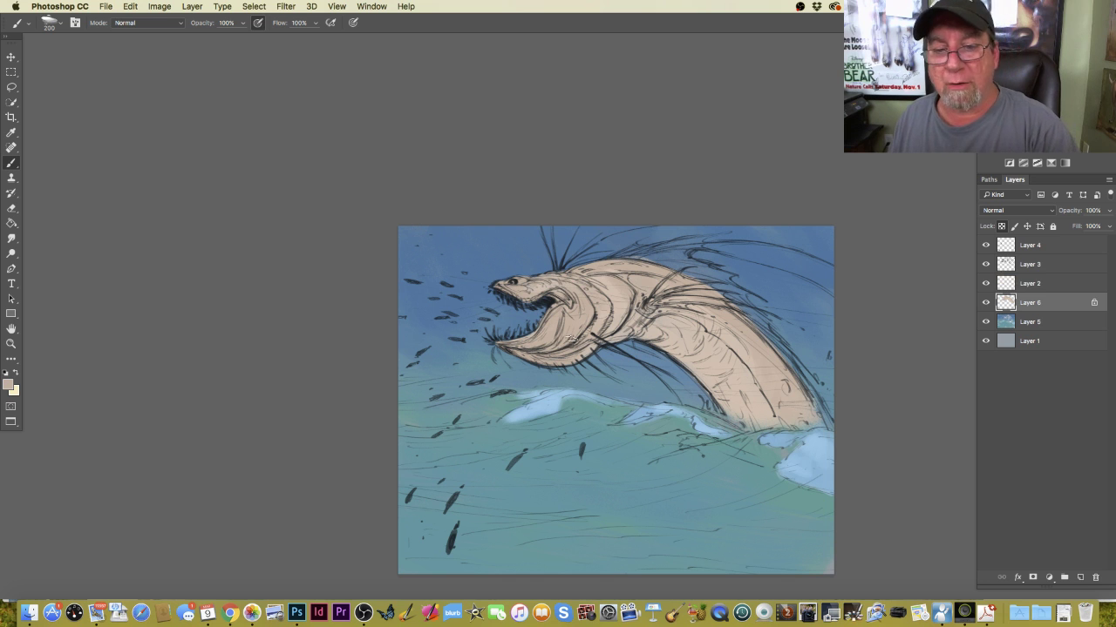
Set the foreground to a light blue for shading the creature's underside.
left_click(15, 385)
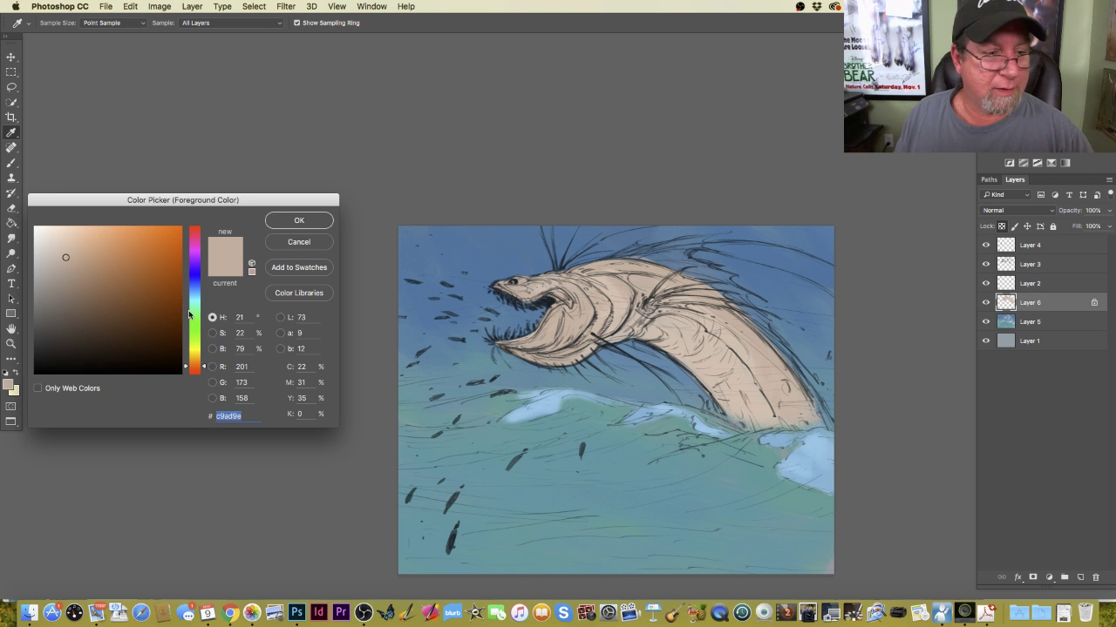
left_click(197, 297)
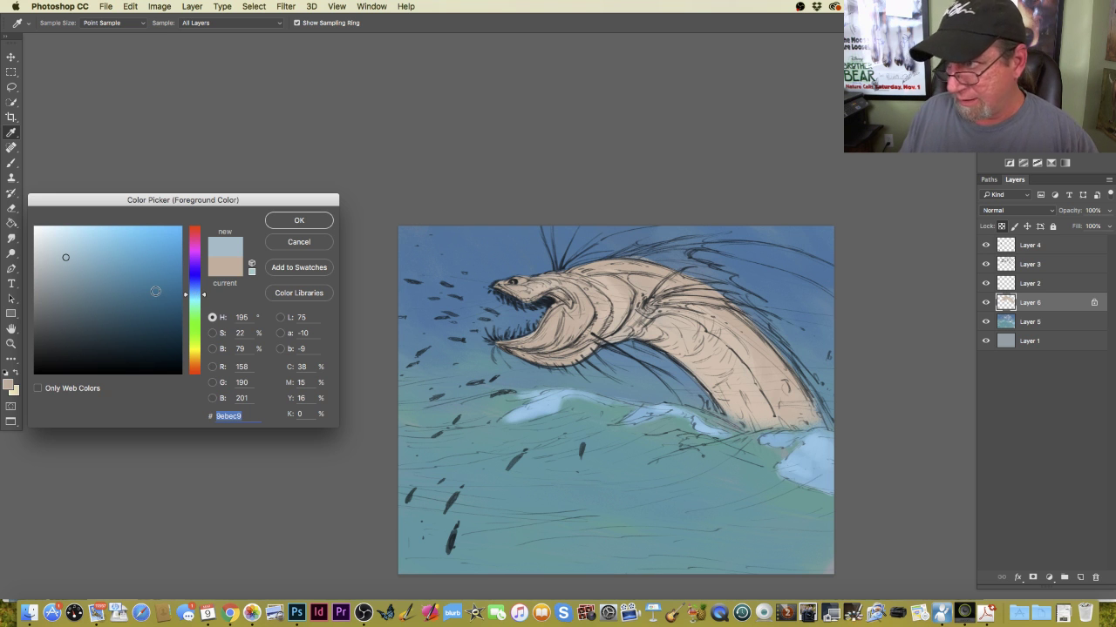
left_click(104, 238)
left_click_drag(193, 292, 191, 288)
left_click(278, 227)
key("b")
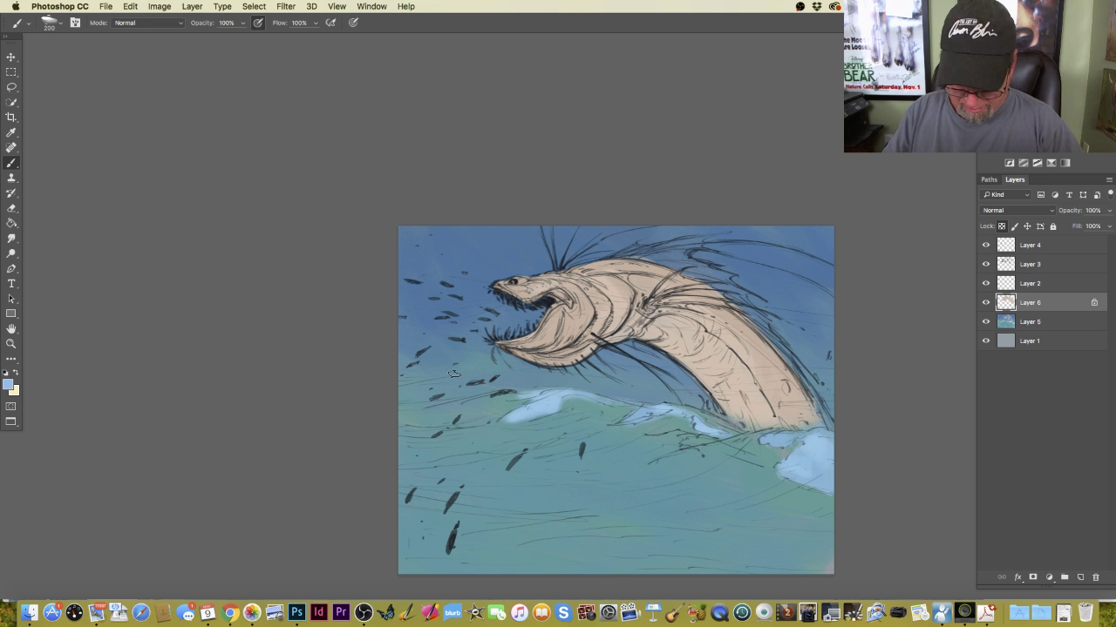
Enlarge the brush to 300 px and paint light blue shading along the underside of the creature's body.
key("super+equal")
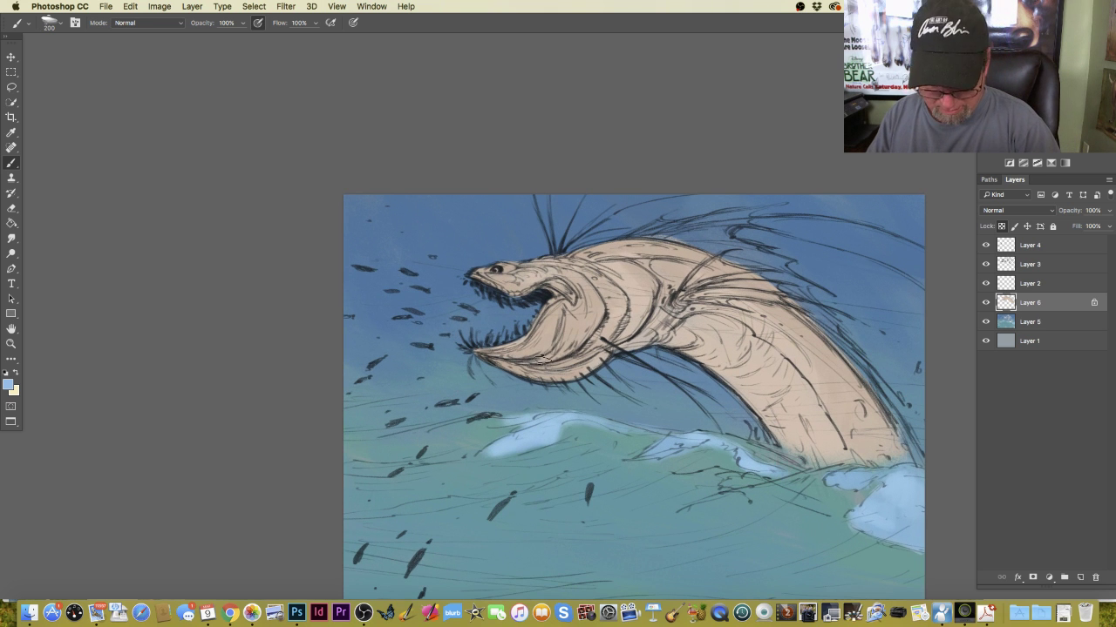
key("bracketright")
key("bracketright")
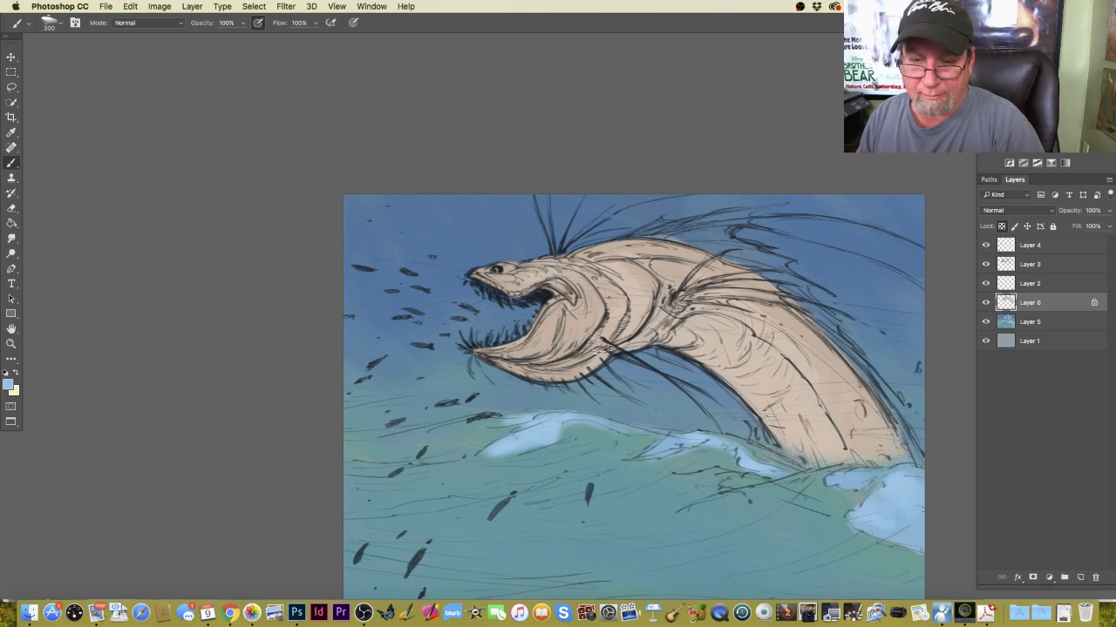
mouse_move(615, 349)
left_mouse_down()
mouse_move(777, 414)
mouse_move(672, 343)
mouse_move(781, 423)
mouse_move(675, 320)
mouse_move(796, 431)
mouse_move(735, 352)
mouse_move(745, 359)
mouse_move(830, 445)
mouse_move(756, 345)
mouse_move(787, 398)
mouse_move(771, 409)
mouse_move(695, 346)
left_mouse_up()
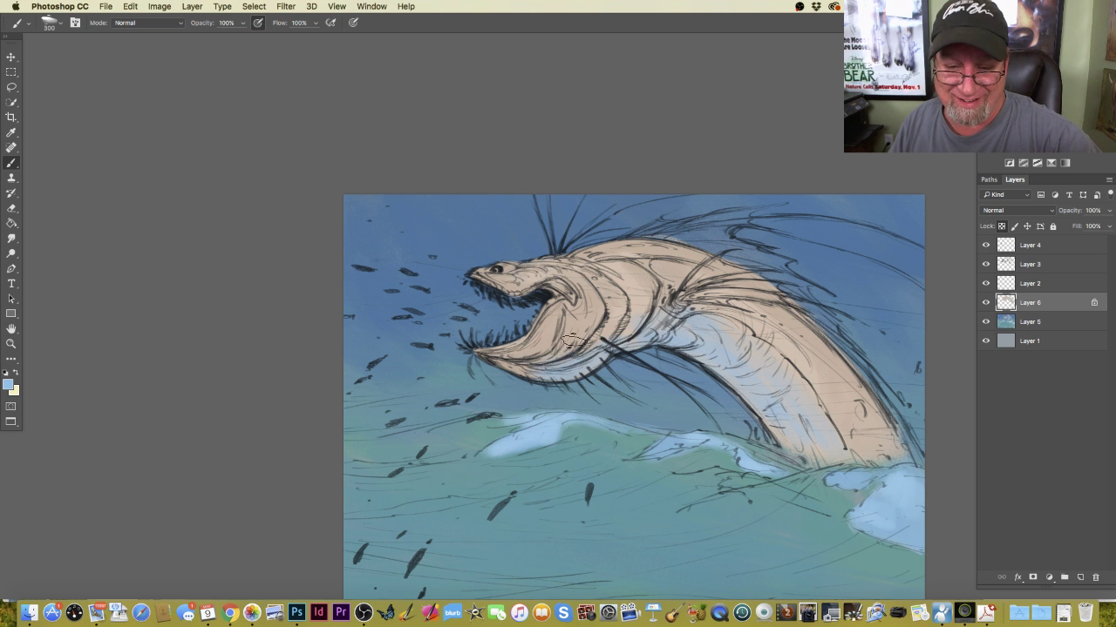
Lower the brush opacity to 73% and shade the creature's lower jaw and throat light blue.
left_click(242, 23)
left_click(228, 37)
left_click(527, 345)
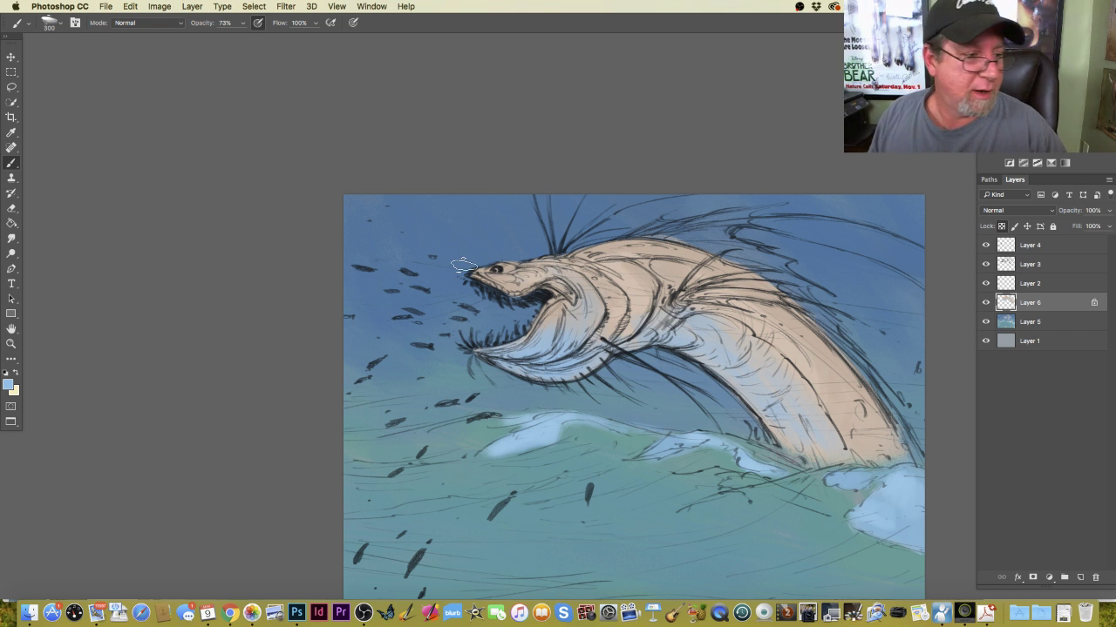
Set the foreground to periwinkle blue (6ea7f5) and shade the top of the creature's head and back.
left_click(10, 384)
left_click(193, 287)
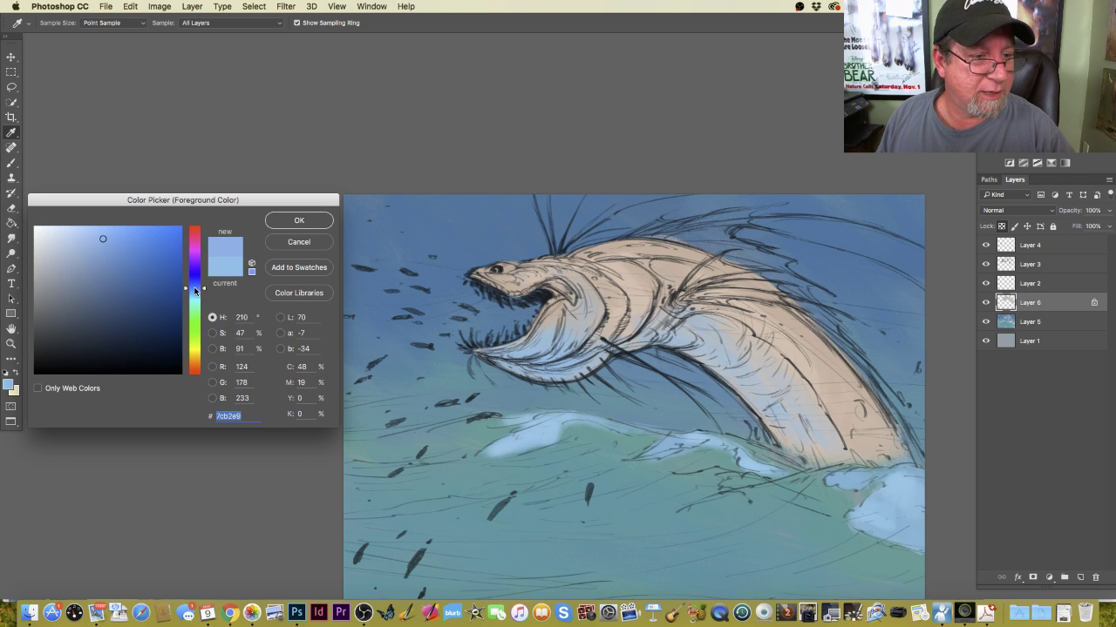
left_click(193, 285)
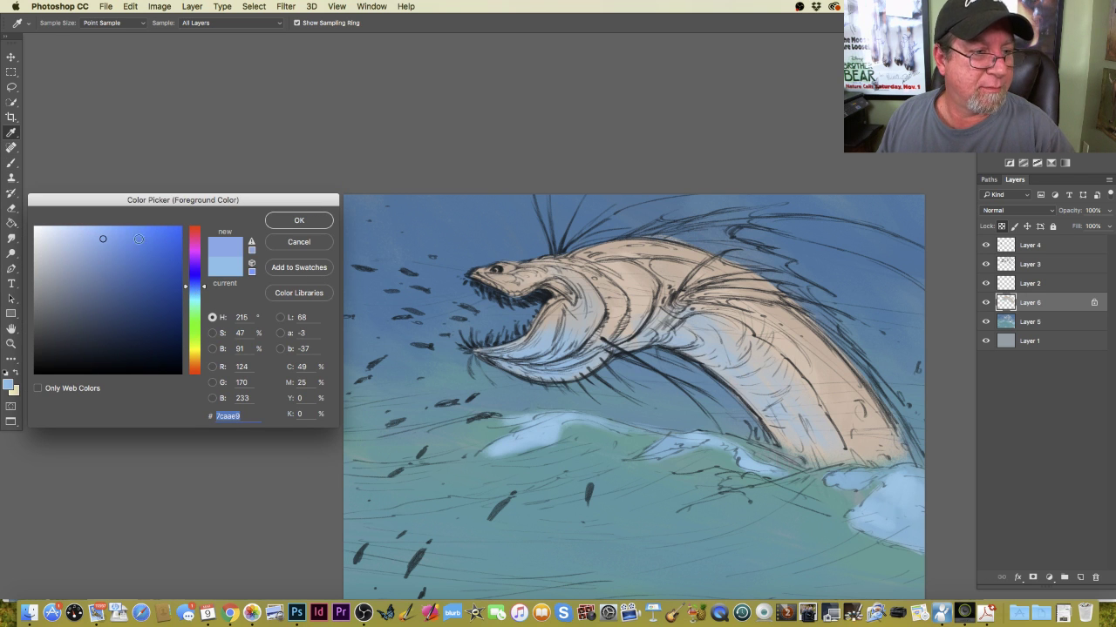
left_click(281, 223)
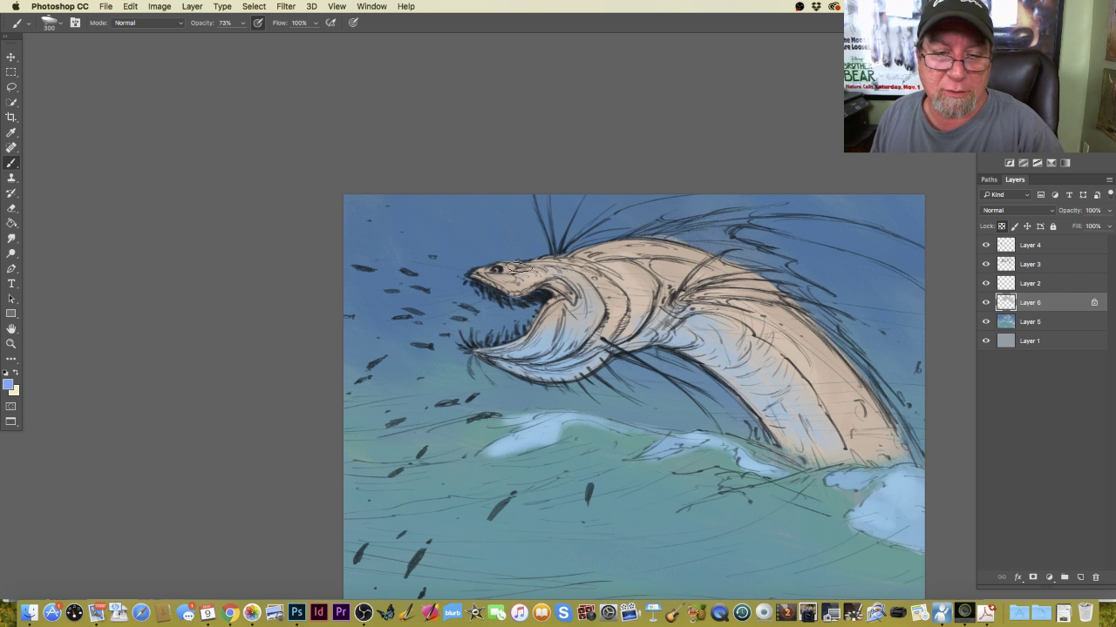
mouse_move(516, 293)
left_mouse_down()
mouse_move(475, 264)
mouse_move(480, 278)
mouse_move(518, 279)
mouse_move(516, 262)
mouse_move(575, 279)
mouse_move(571, 267)
mouse_move(610, 280)
left_mouse_up()
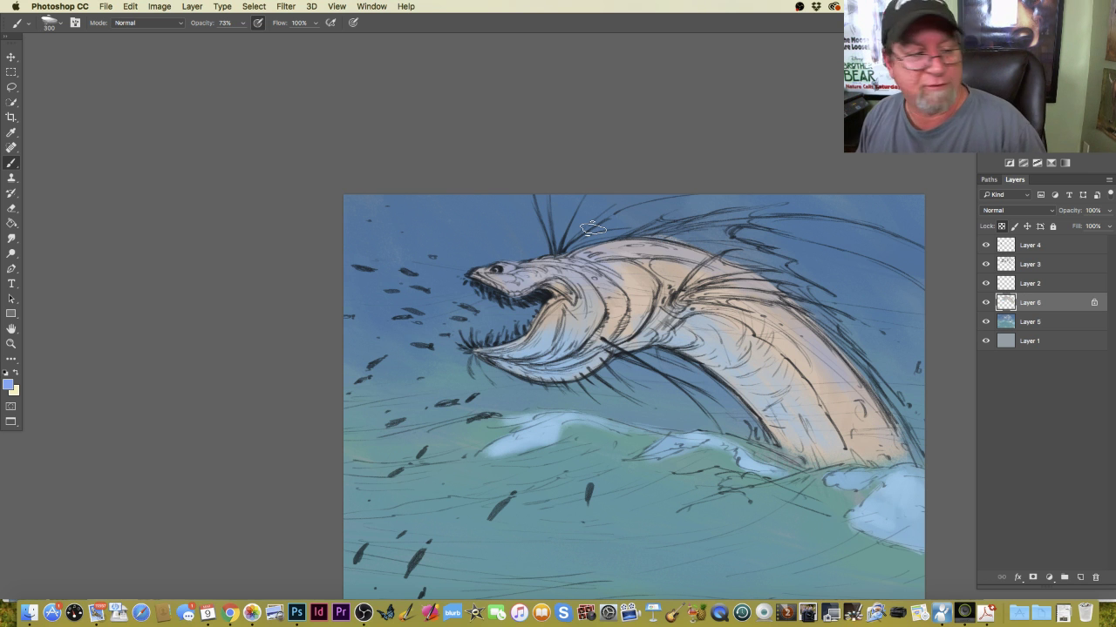
Soften the foreground to a muted blue (80abe5), shade the belly beneath the creature's arched body, and reduce the brush to 220 px.
left_click(9, 385)
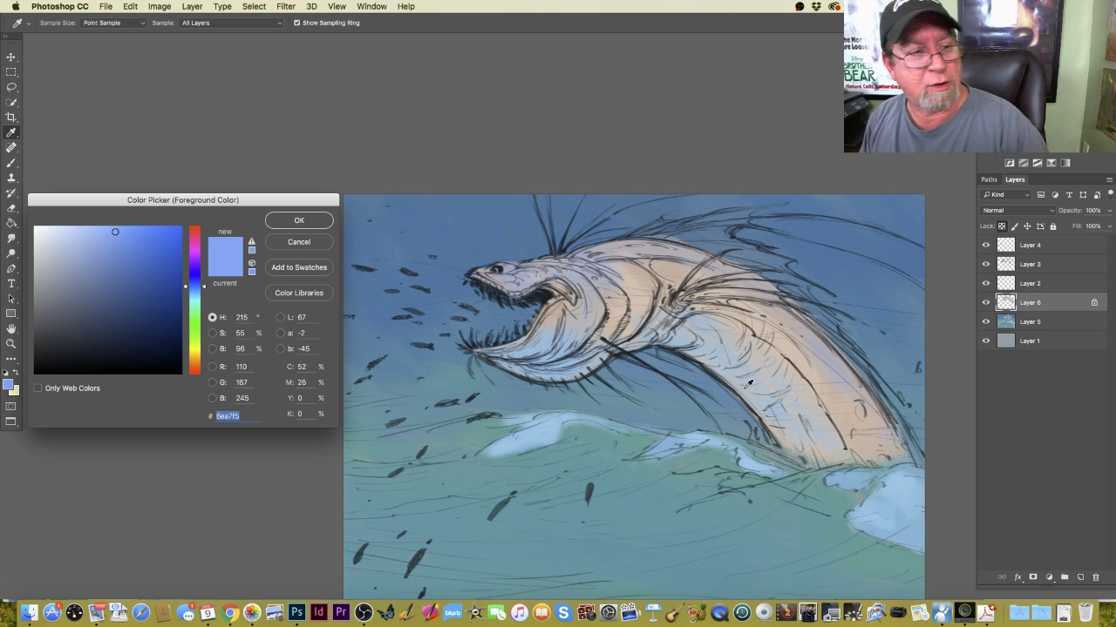
left_click(288, 225)
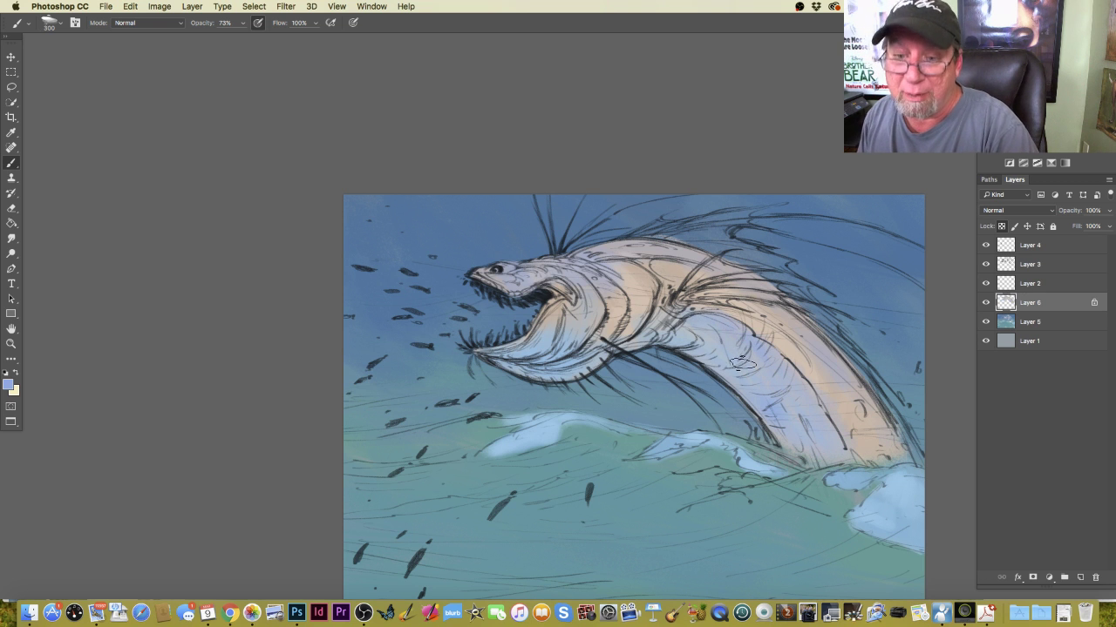
key("bracketleft")
key("bracketleft")
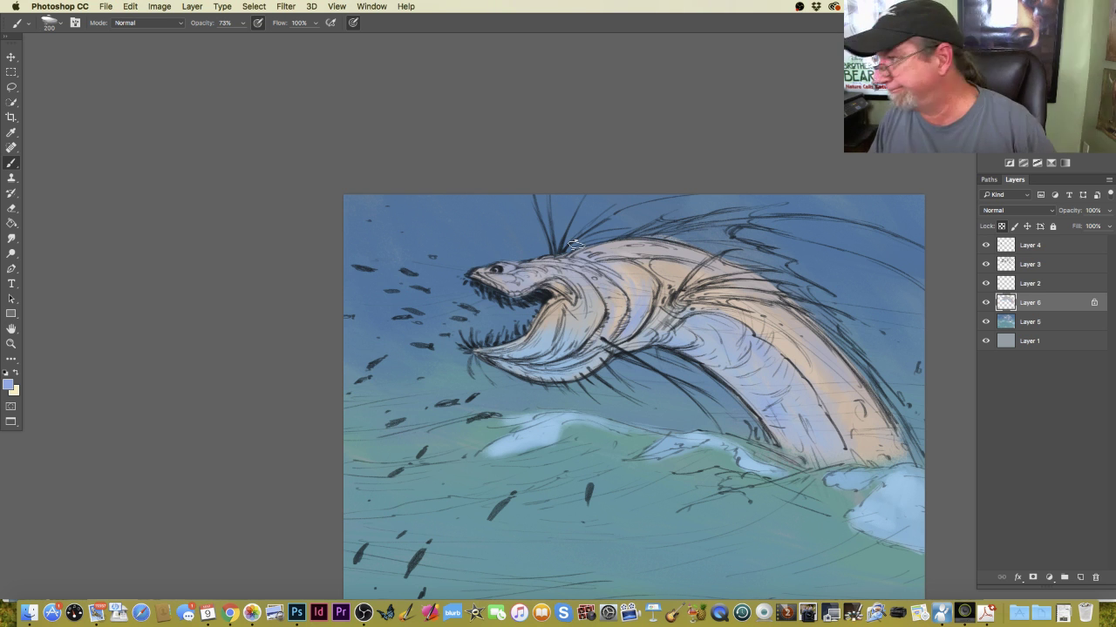
Set the foreground to salmon orange and paint warm tones at the corner of the creature's mouth and over its gill area.
left_click(8, 385)
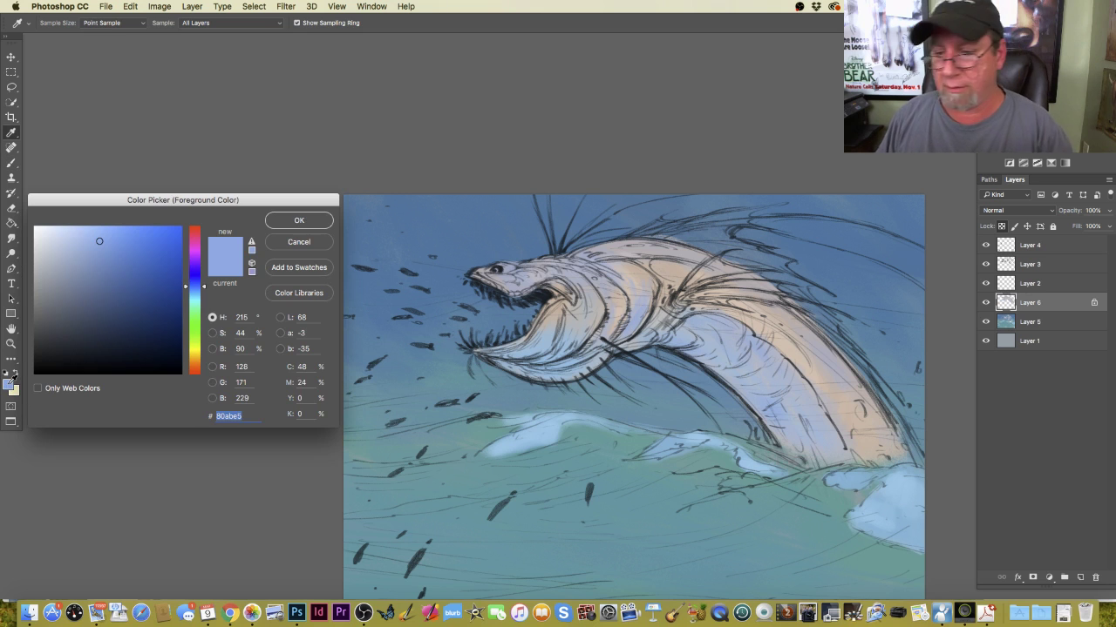
left_click(193, 371)
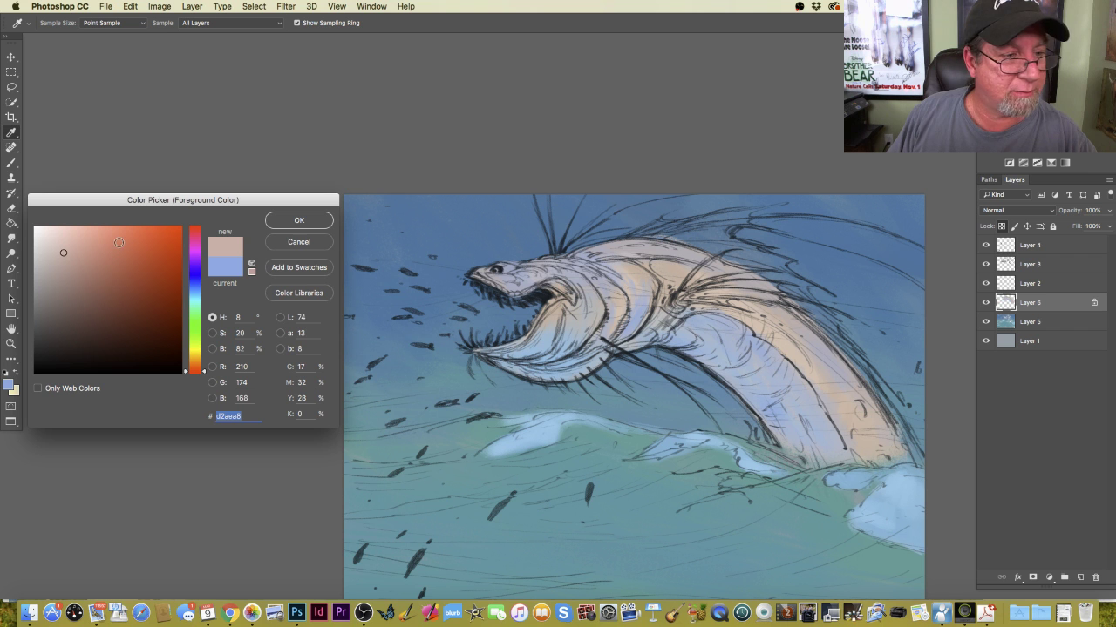
left_click(120, 245)
left_click(281, 224)
key("b")
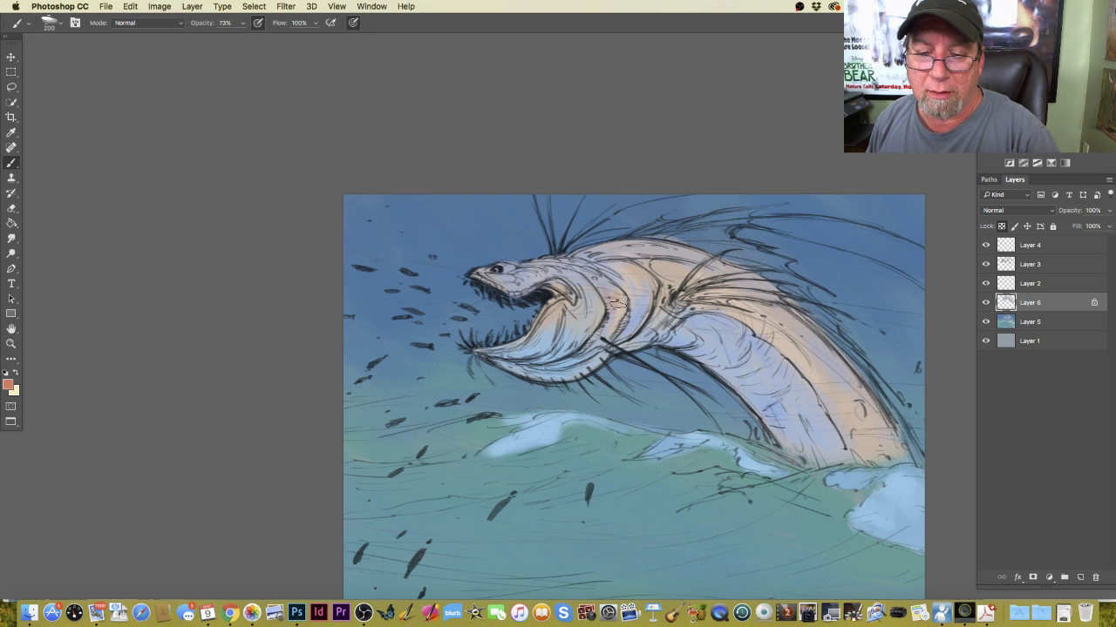
mouse_move(615, 299)
left_mouse_down()
mouse_move(614, 318)
mouse_move(630, 287)
left_mouse_up()
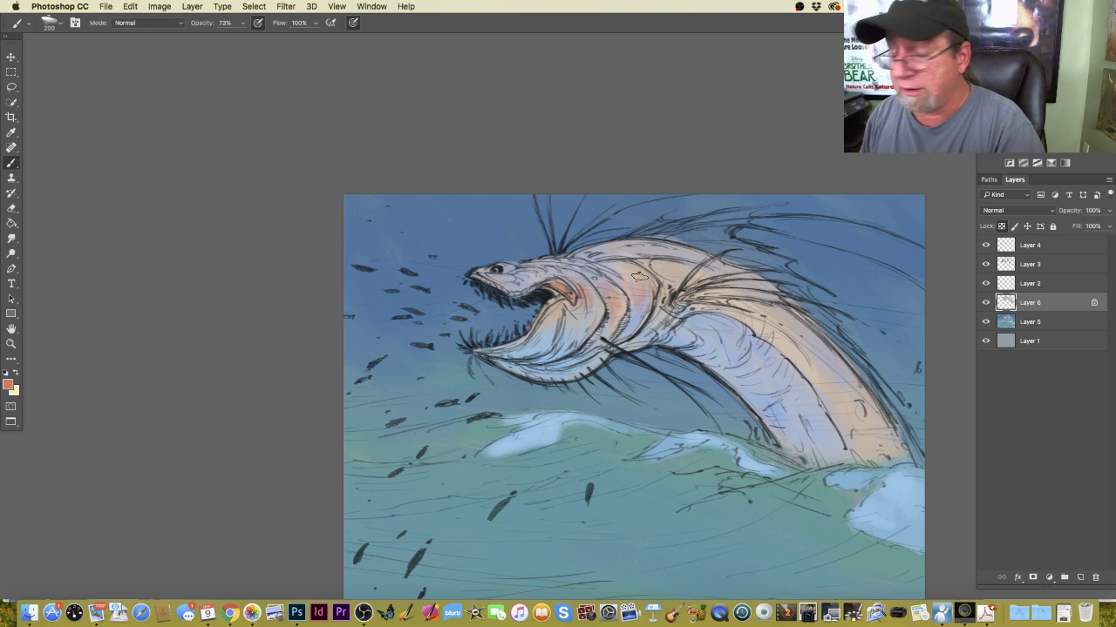
Enlarge the brush to 250 px and paint salmon orange from behind the gills along the middle of the creature's body.
key("bracketright")
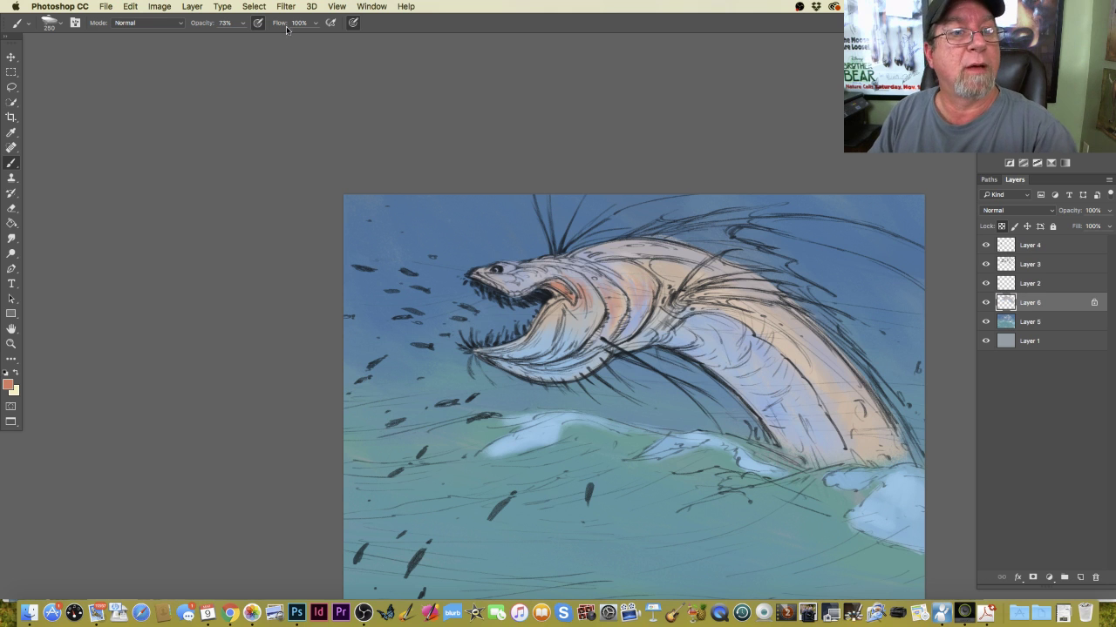
left_click(75, 23)
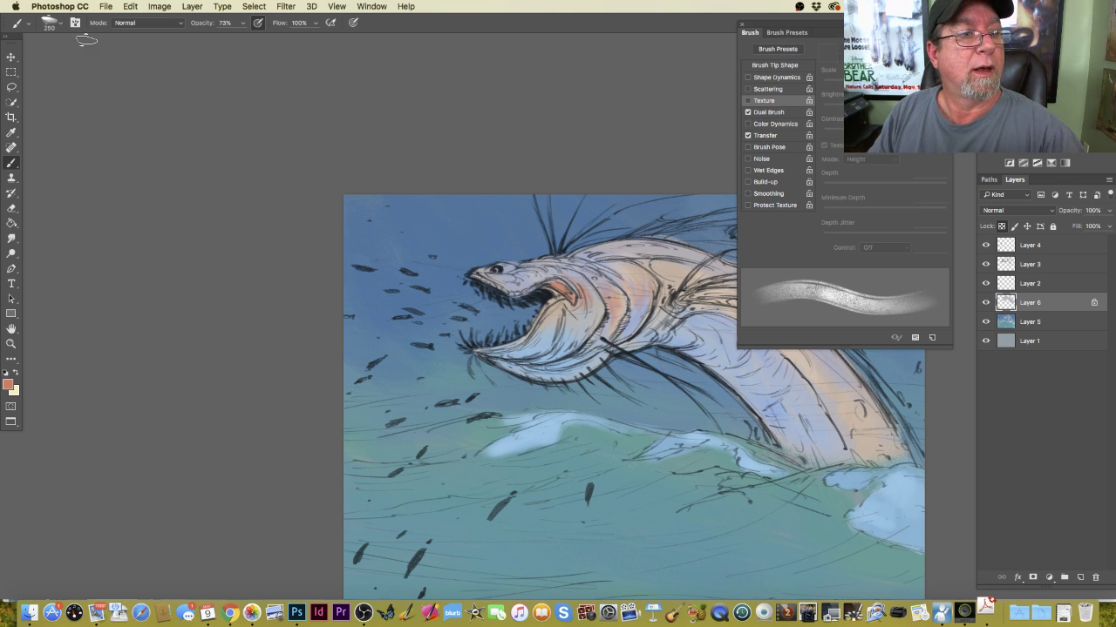
left_click(741, 25)
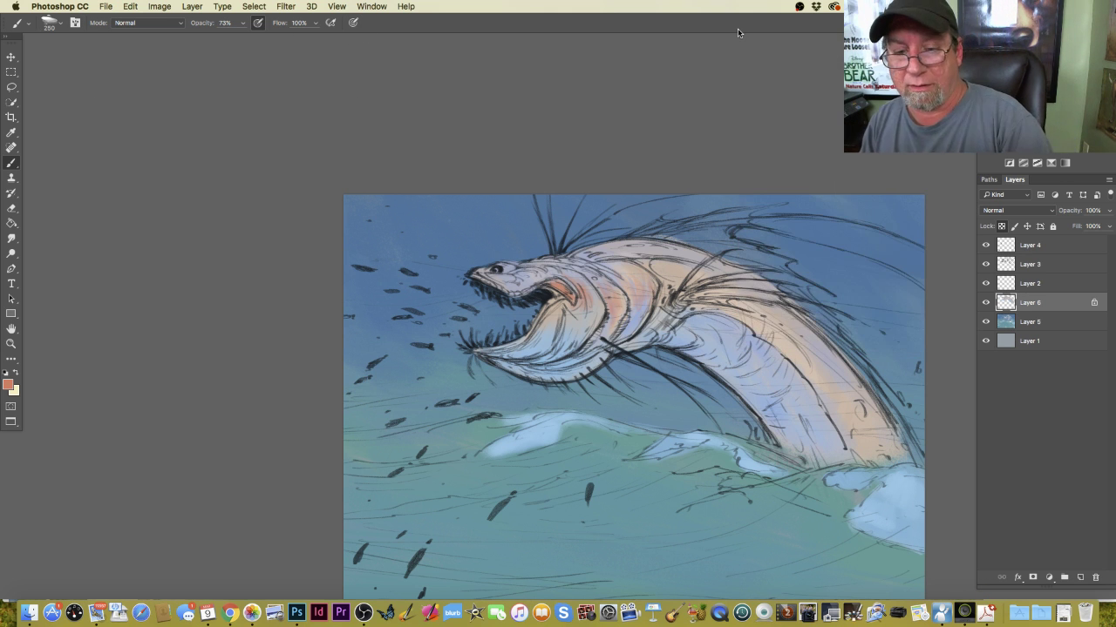
mouse_move(654, 278)
left_mouse_down()
mouse_move(676, 298)
mouse_move(687, 275)
mouse_move(692, 298)
mouse_move(714, 284)
mouse_move(721, 308)
mouse_move(740, 299)
mouse_move(798, 358)
mouse_move(671, 289)
mouse_move(780, 334)
mouse_move(725, 311)
mouse_move(812, 369)
mouse_move(726, 301)
mouse_move(834, 403)
left_mouse_up()
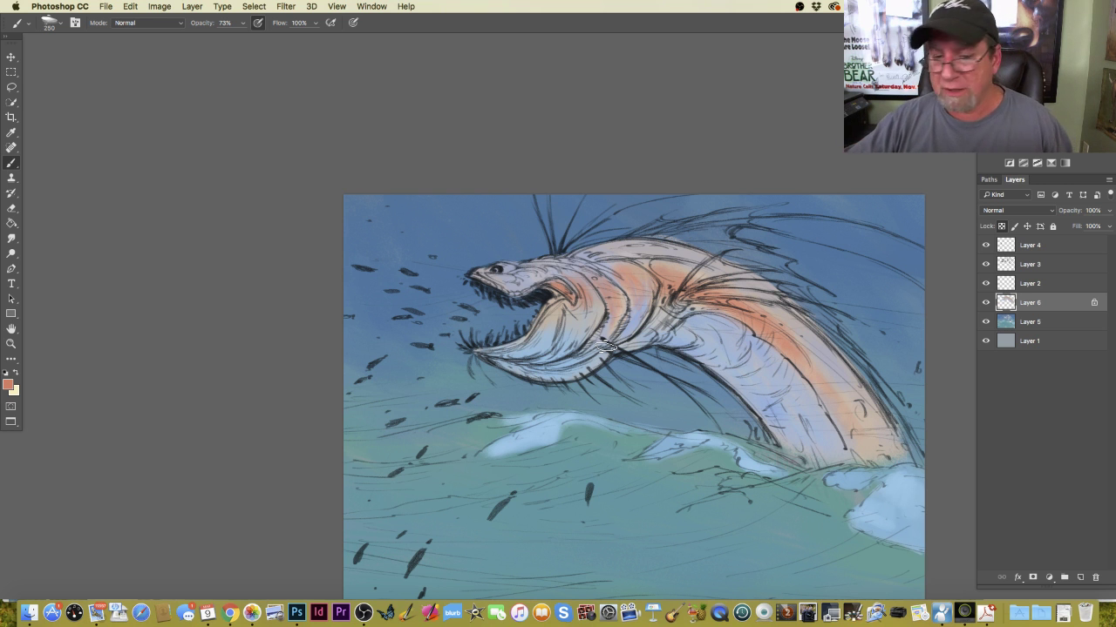
Set the foreground to a very pale blue, reduce the brush to 125 px, and lighten the creature's throat and gill folds.
left_click(9, 384)
left_click(540, 342)
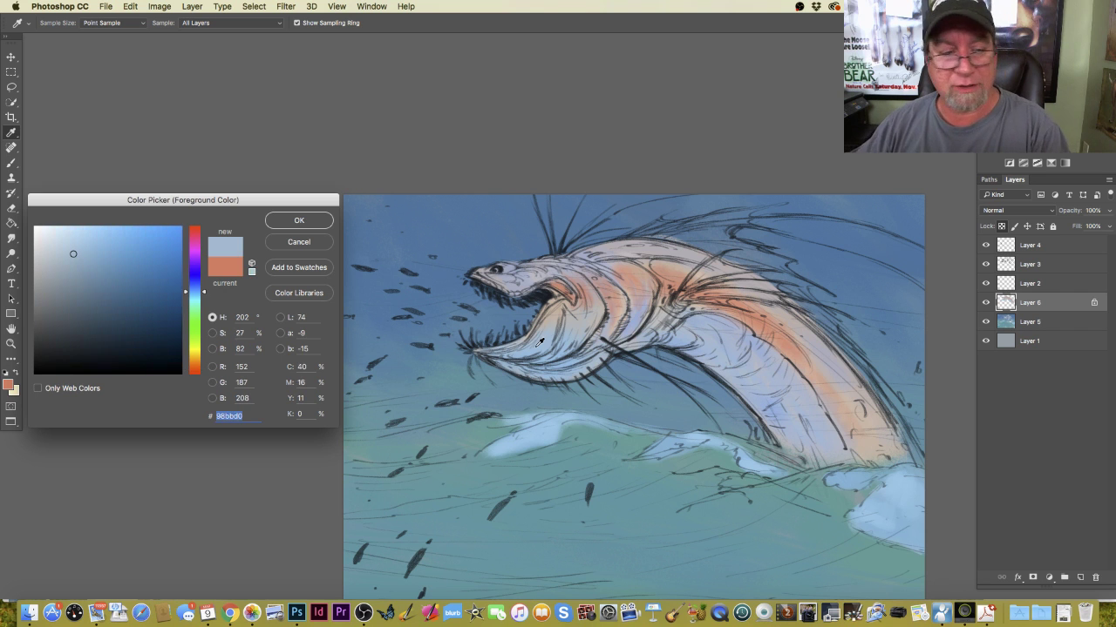
left_click(294, 223)
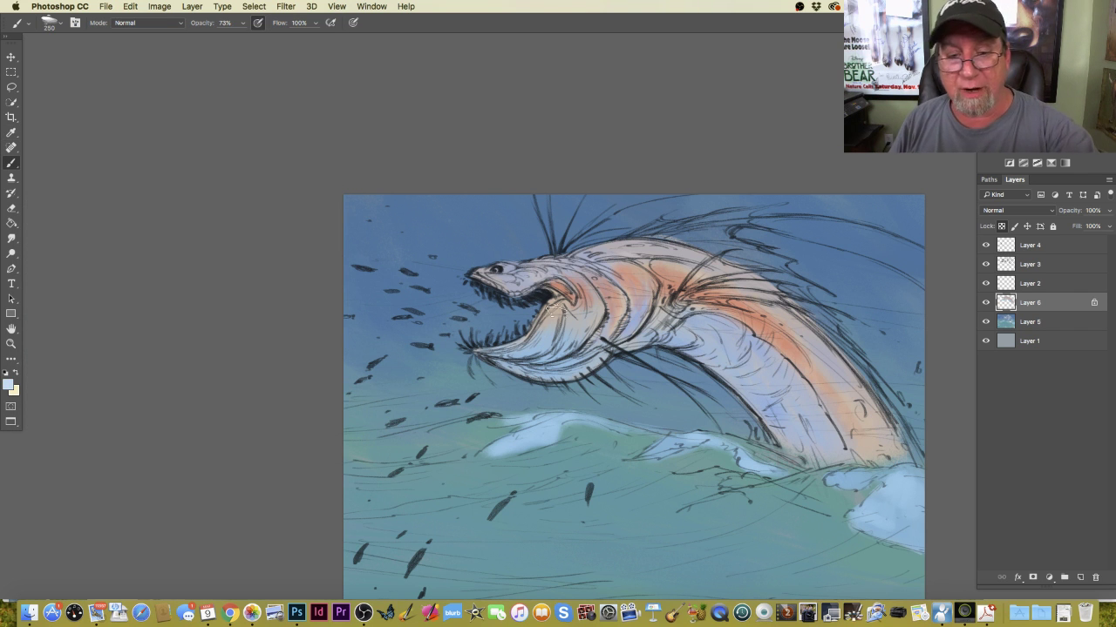
key("bracketleft")
key("bracketleft")
key("bracketleft")
key("bracketleft")
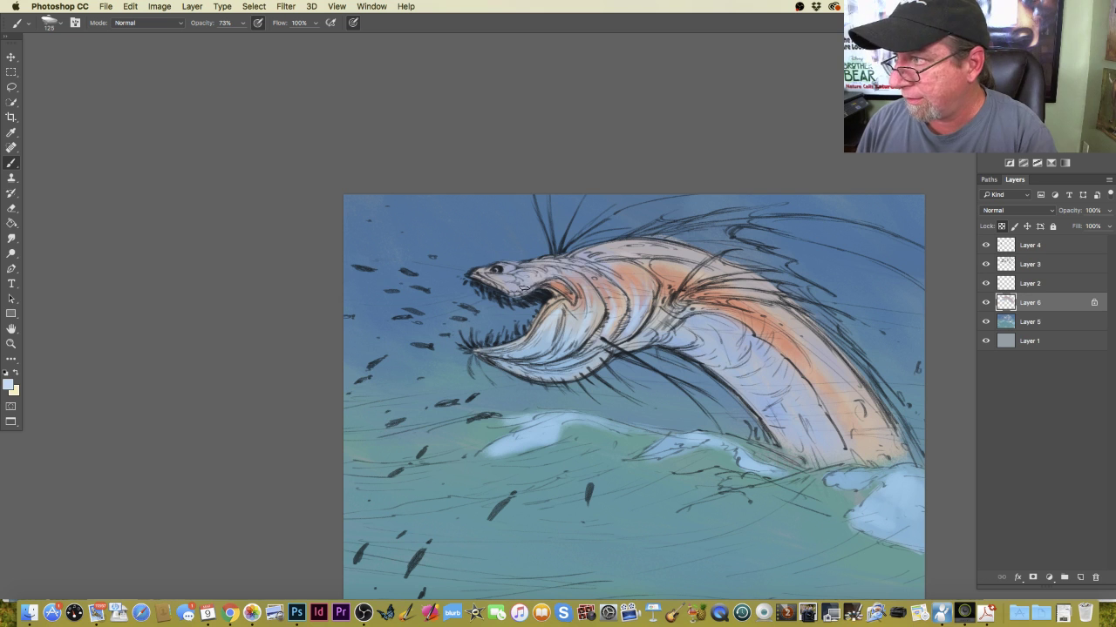
Set the foreground to greyish blue (7688ab), starting from a colour sampled on the head, and shade the creature's upper jaw.
left_click(7, 385)
left_click(531, 275)
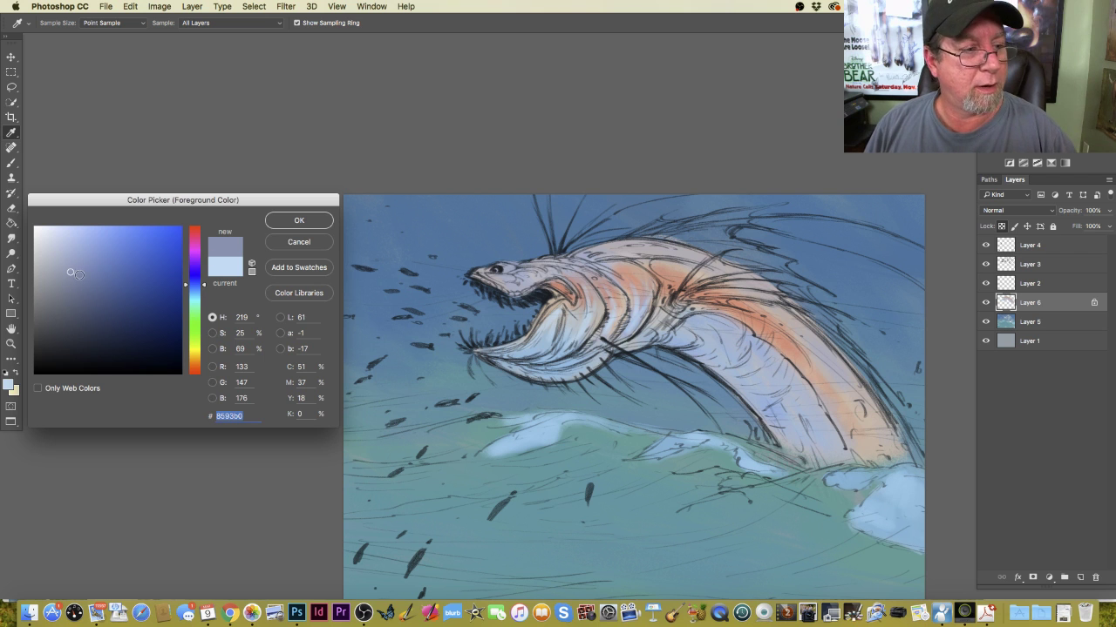
left_click(299, 220)
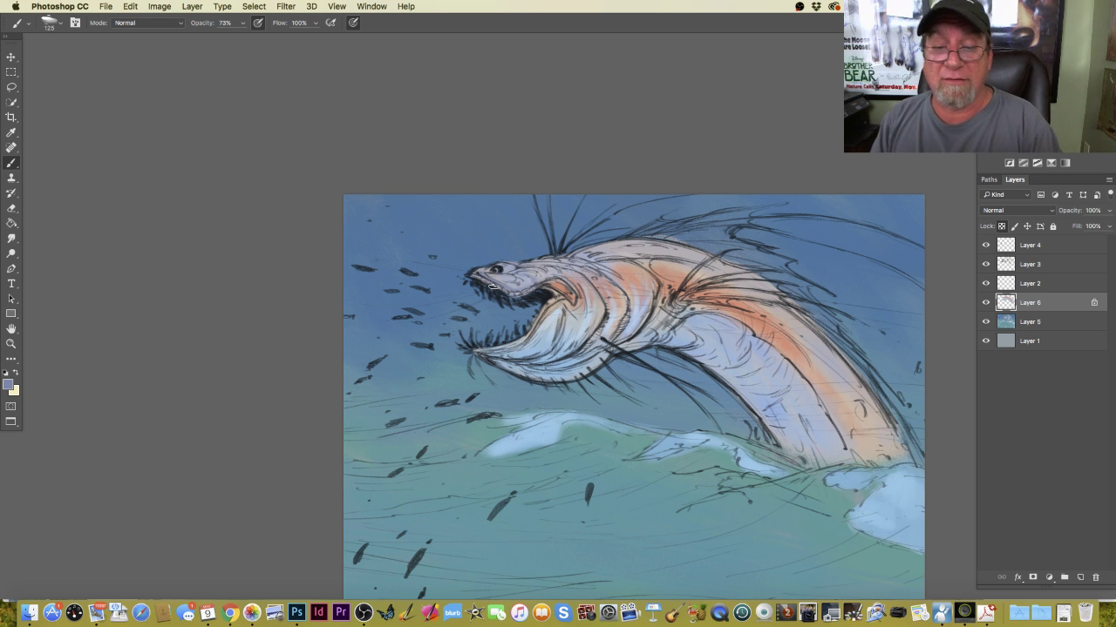
Set the foreground to dark blue (405887) and shade around the creature's eye, the top of its head and its upper back.
left_click(9, 384)
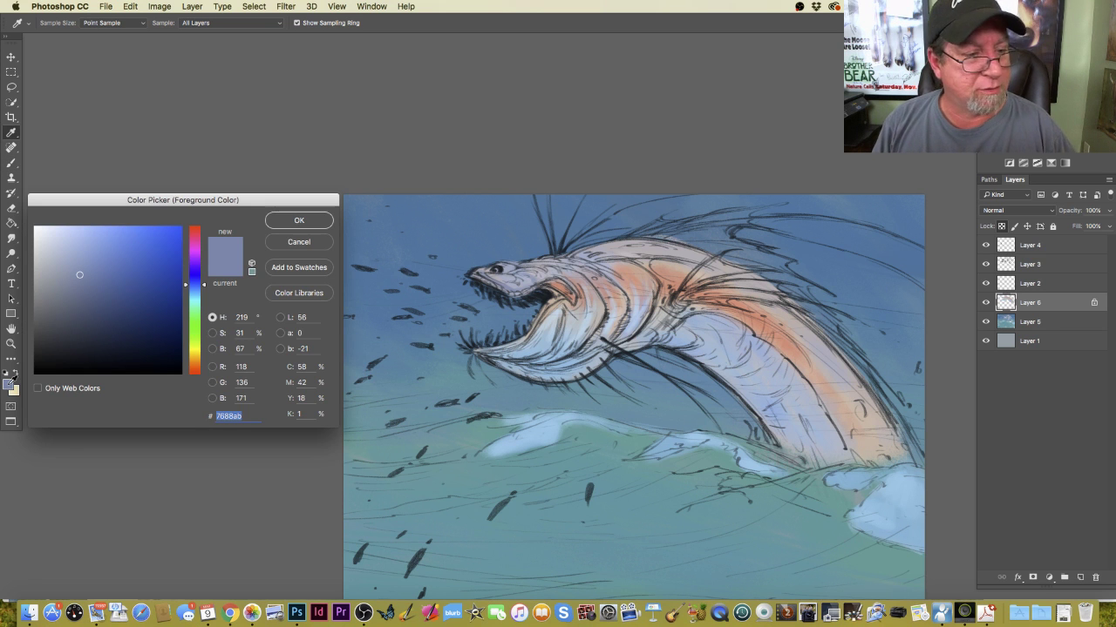
left_click(110, 296)
left_click(282, 225)
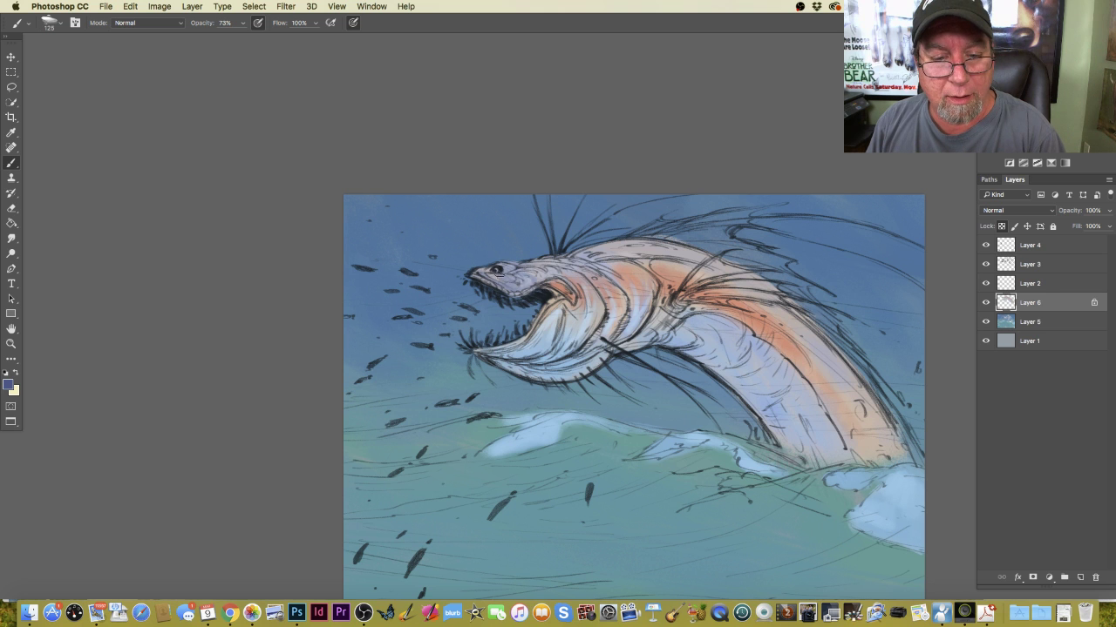
mouse_move(497, 268)
left_mouse_down()
mouse_move(511, 268)
mouse_move(488, 272)
left_mouse_up()
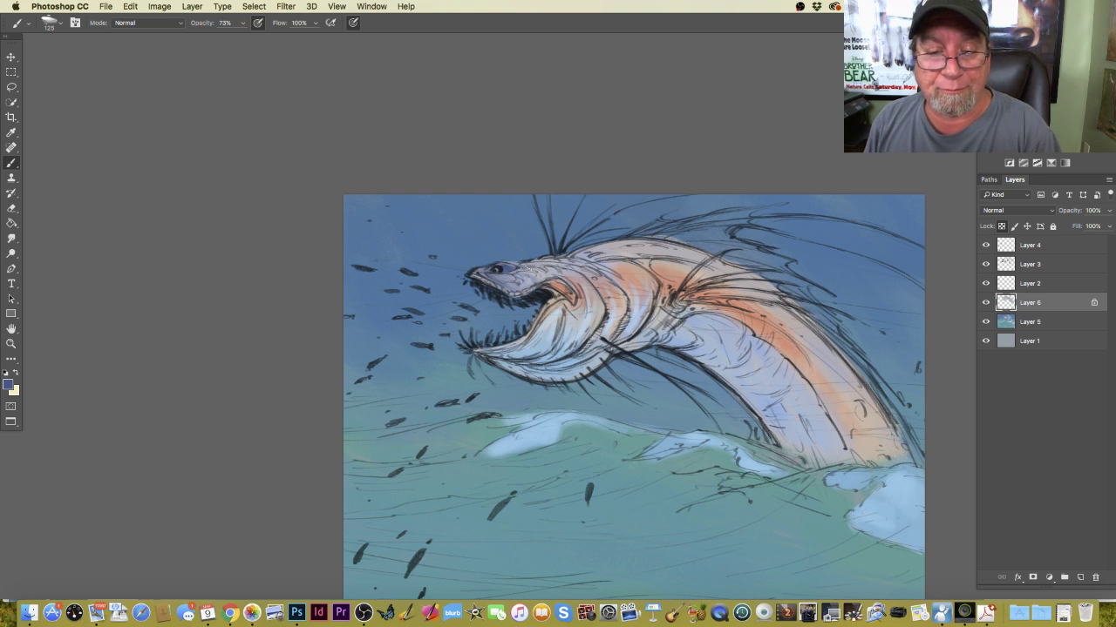
mouse_move(528, 265)
left_mouse_down()
mouse_move(571, 271)
mouse_move(557, 259)
left_mouse_up()
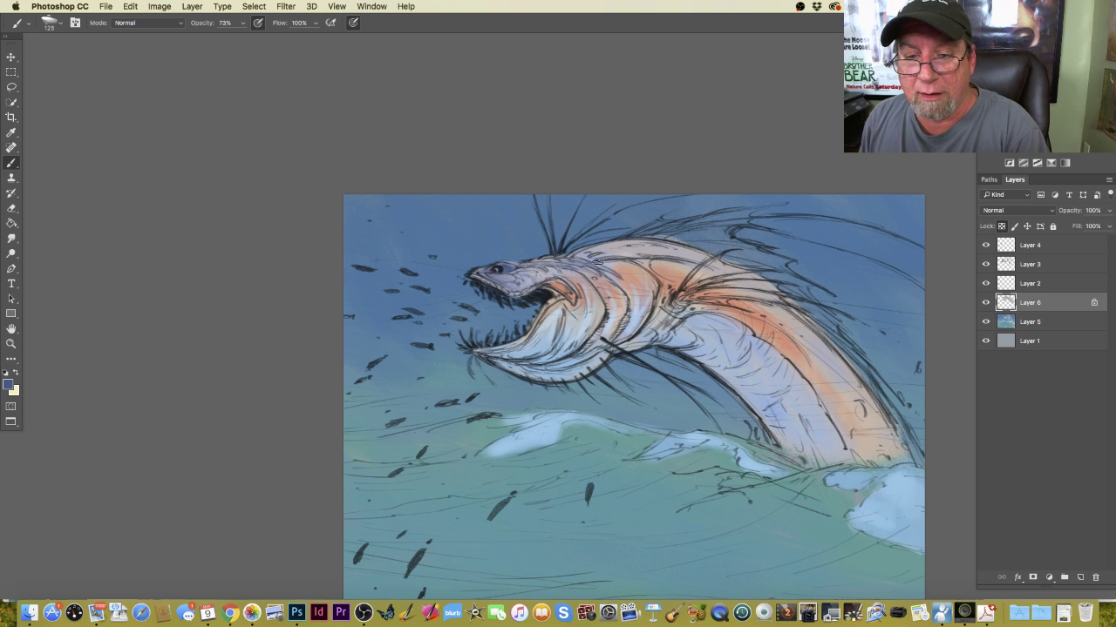
left_click_drag(600, 255, 698, 264)
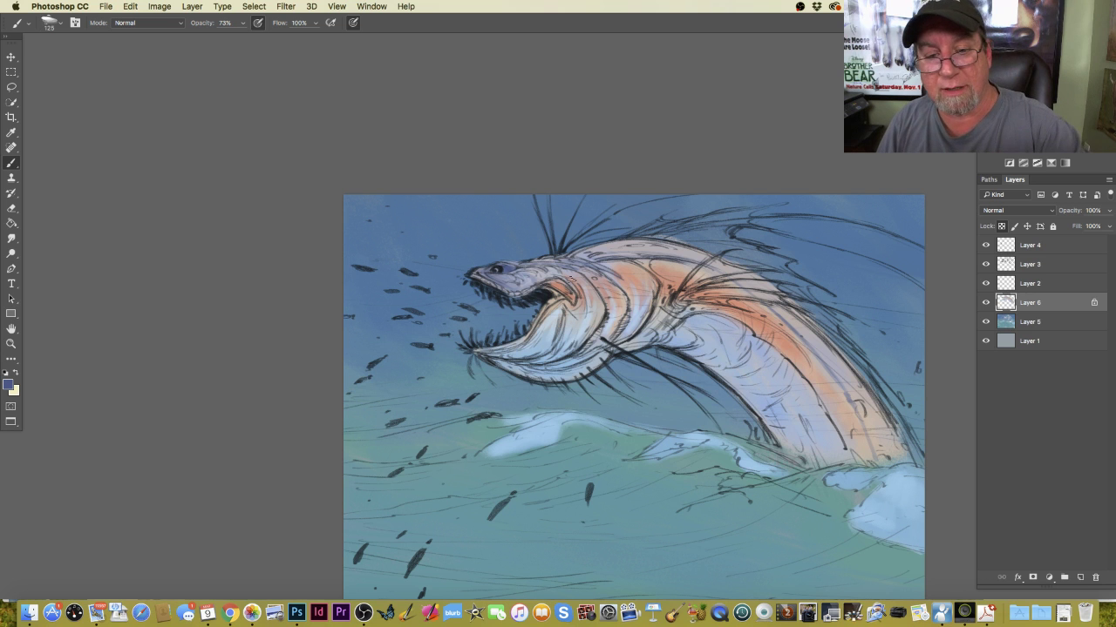
Set the foreground to salmon orange (ea735d), starting from a colour sampled at the mouth, and paint the inner edges of both jaws.
left_click(9, 385)
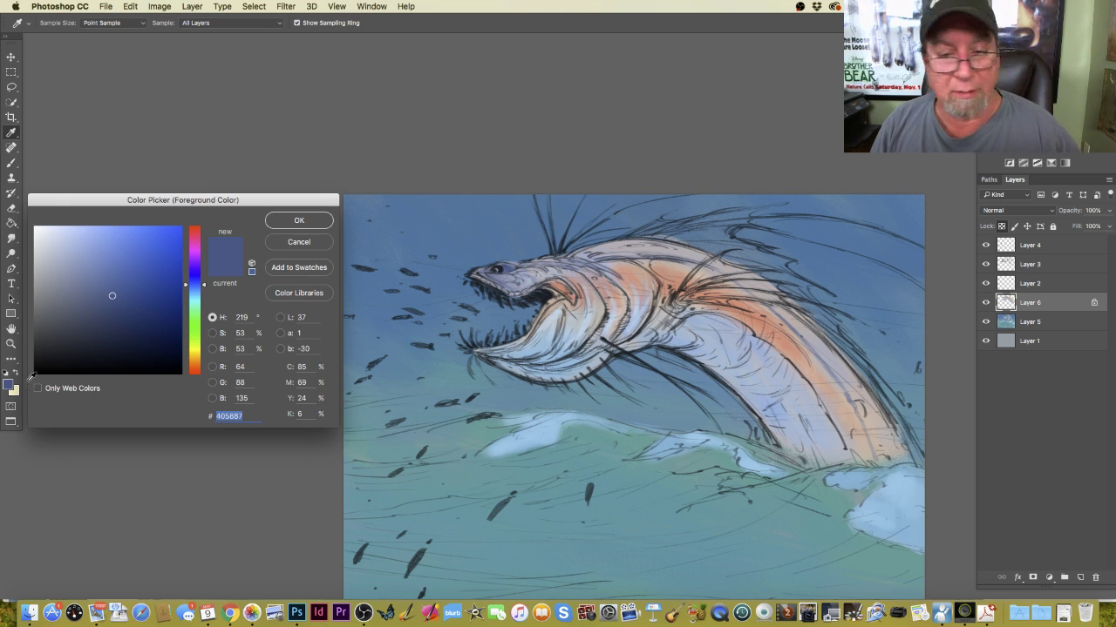
left_click(565, 281)
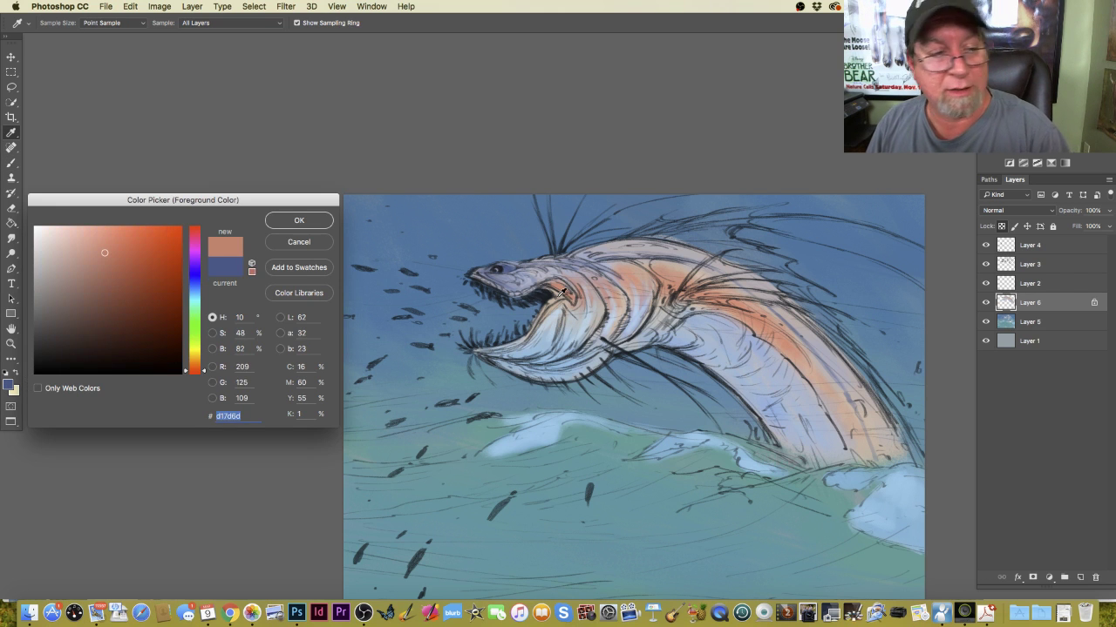
left_click(292, 221)
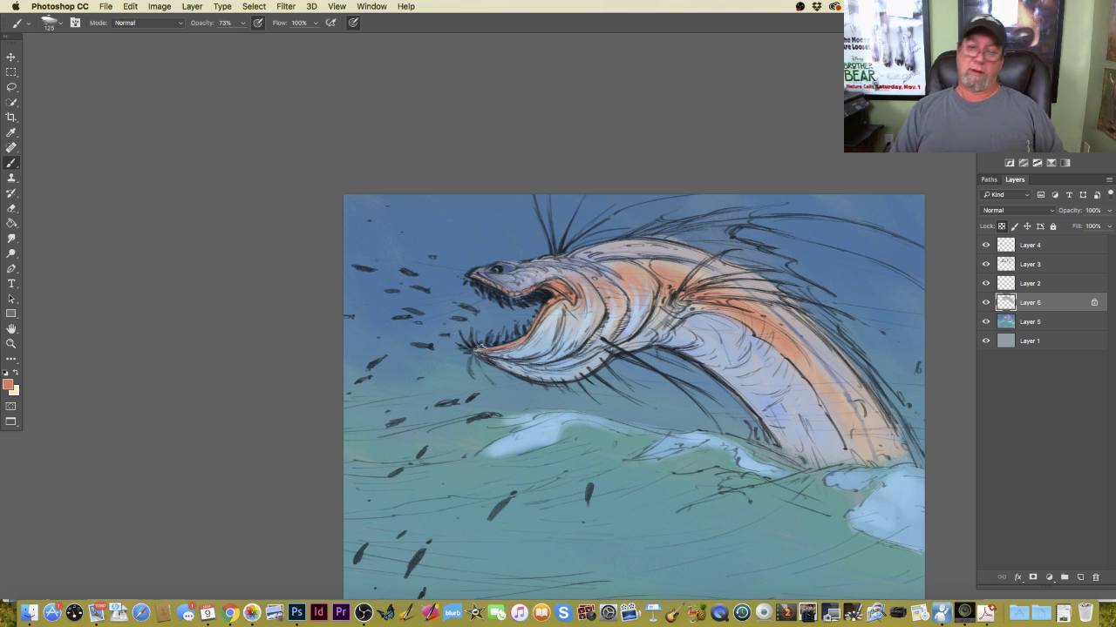
Set the foreground to muted grey-blue (769db3), starting from a colour sampled on the throat, and shade the creature's jaw edges.
left_click(8, 384)
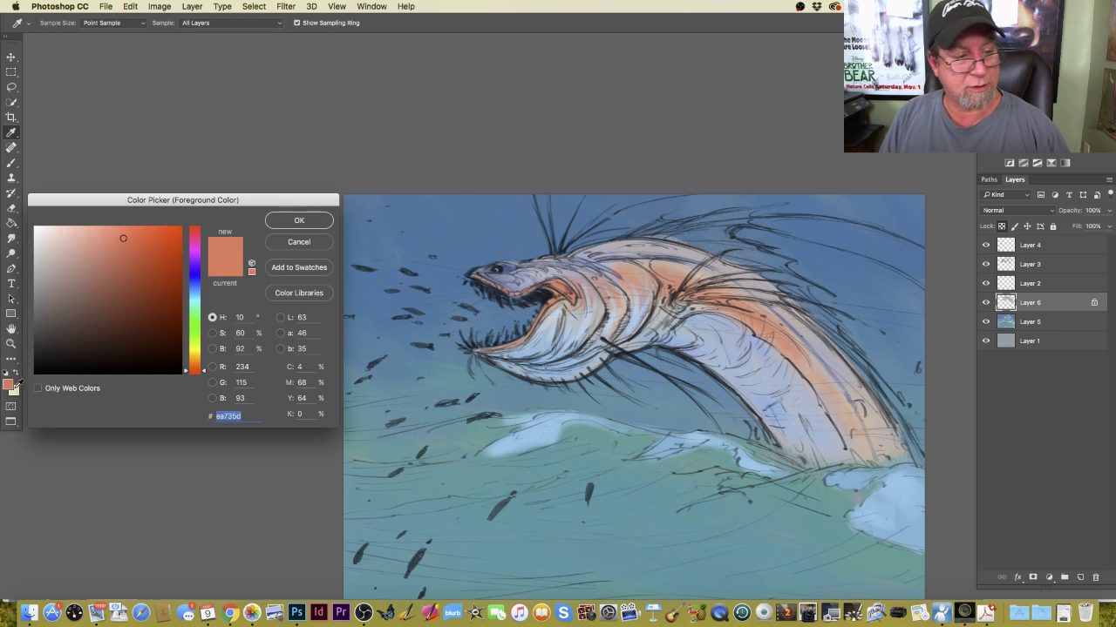
left_click(545, 337)
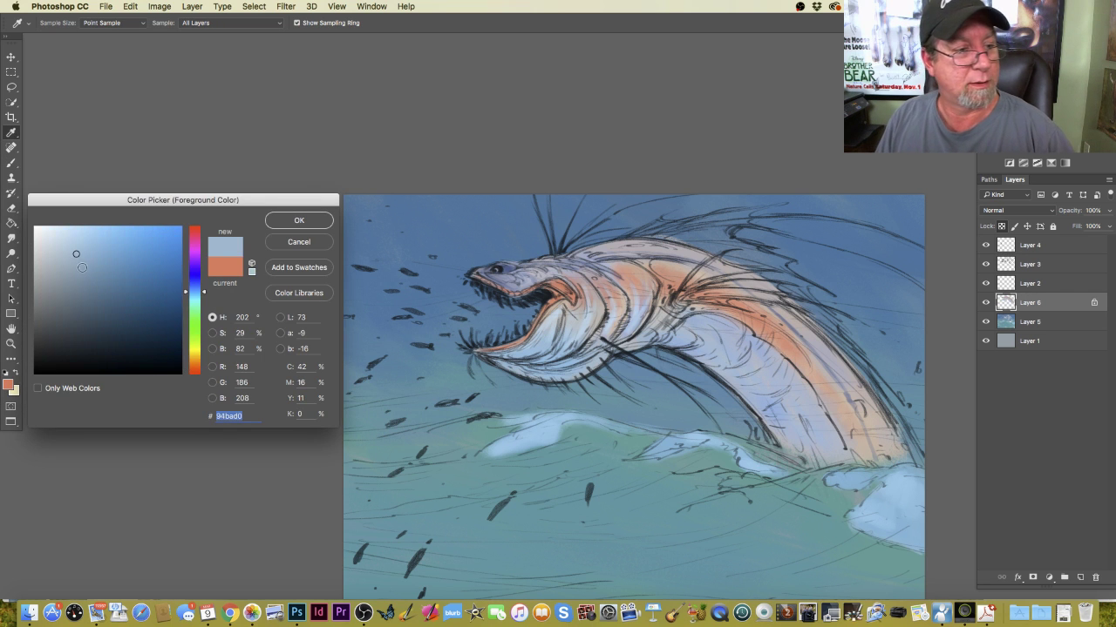
left_click(298, 222)
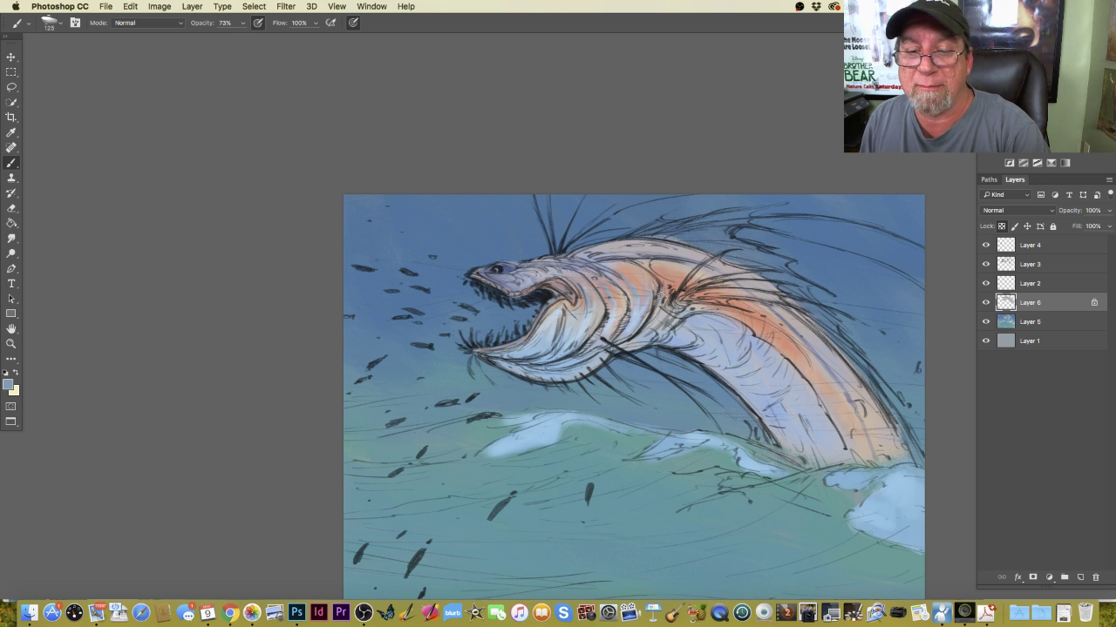
Set the foreground to a strong red-orange and paint the gill slits behind the creature's lower jaw.
left_click(9, 384)
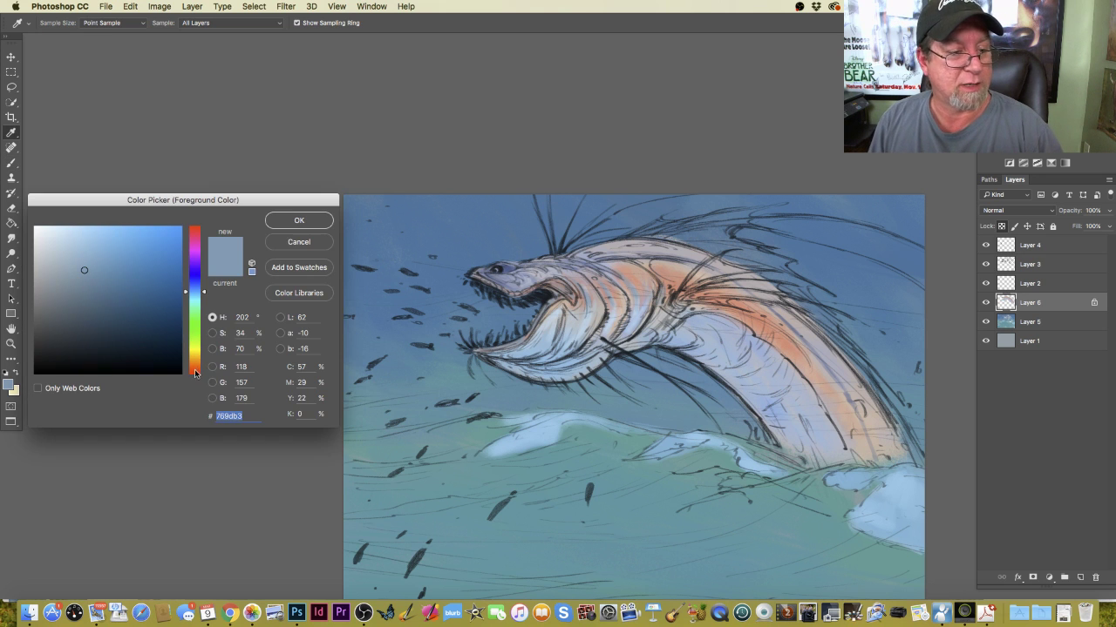
left_click(195, 369)
left_click(139, 234)
left_click(278, 223)
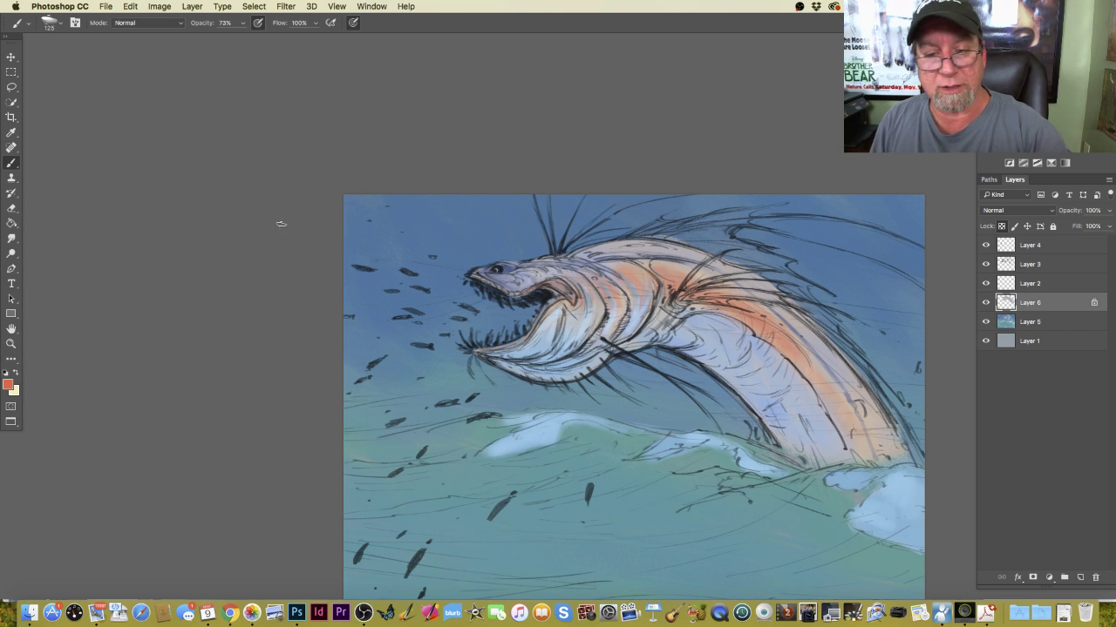
mouse_move(589, 344)
left_mouse_down()
mouse_move(604, 314)
mouse_move(564, 358)
mouse_move(625, 319)
mouse_move(623, 287)
mouse_move(620, 328)
left_mouse_up()
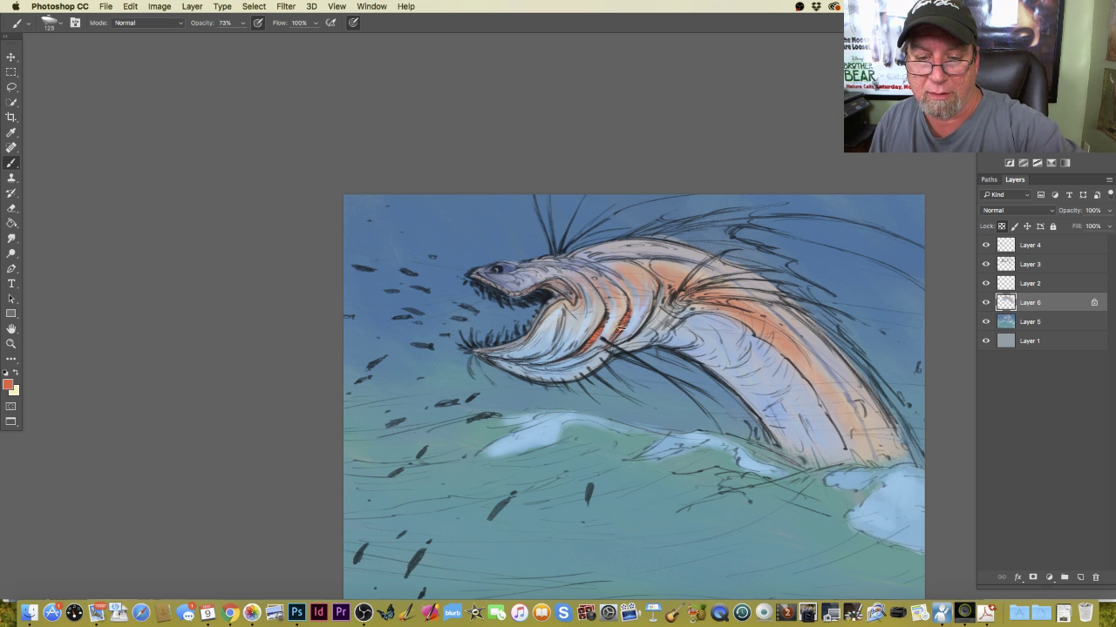
key("super+minus")
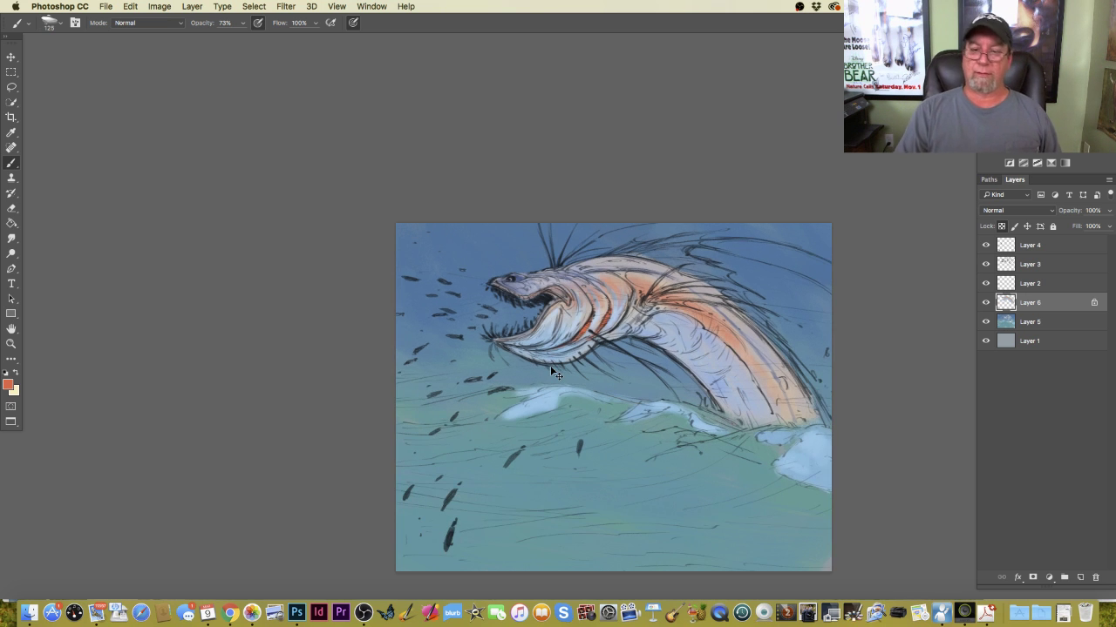
Set the foreground to dark blue (30487a), raise the brush opacity to 100% and paint the base of the fin behind the creature's gills.
key("super+minus")
key("super+plus")
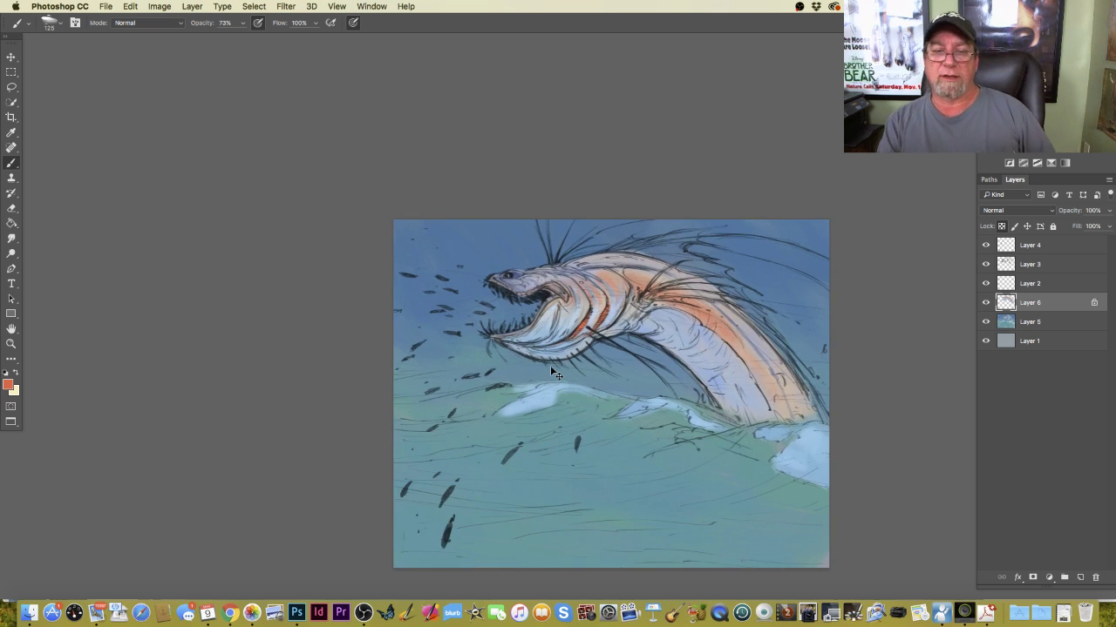
key("super+plus")
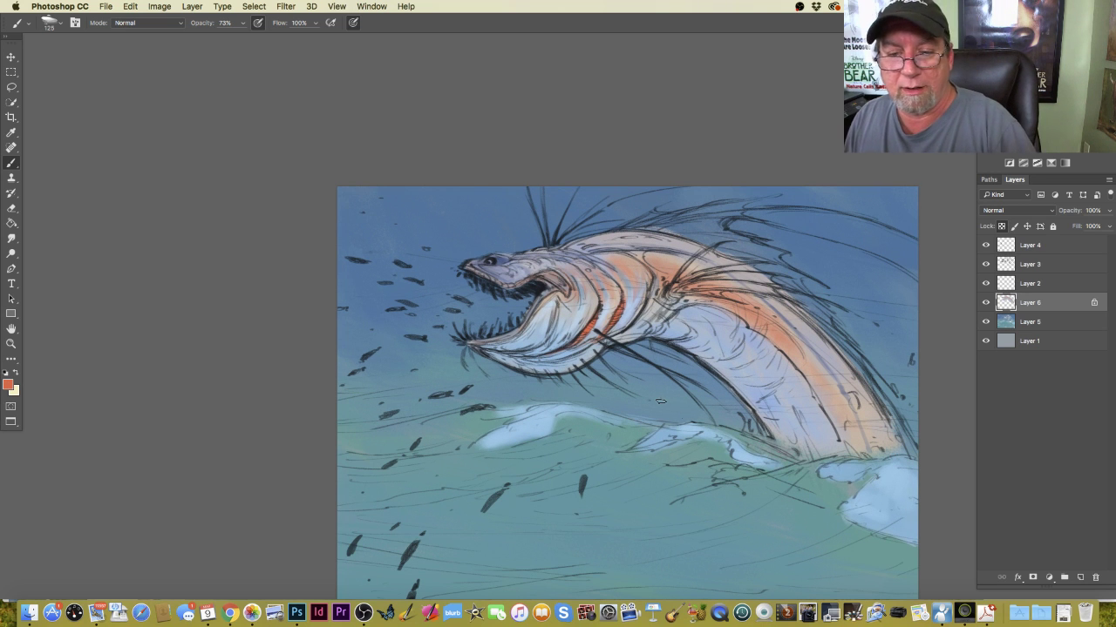
left_click(8, 385)
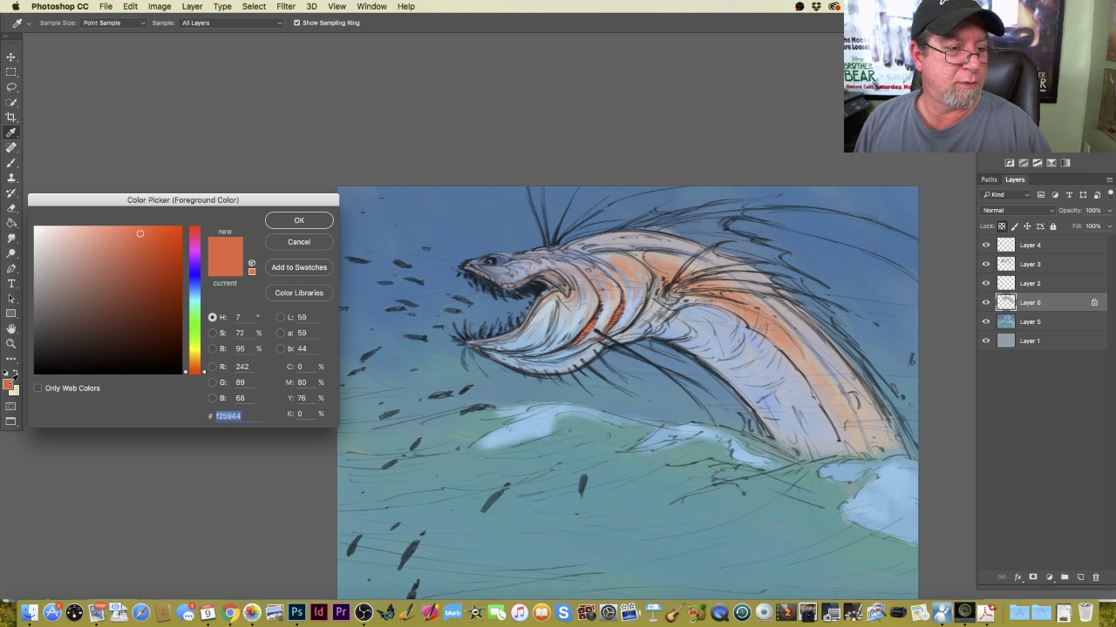
left_click(184, 287)
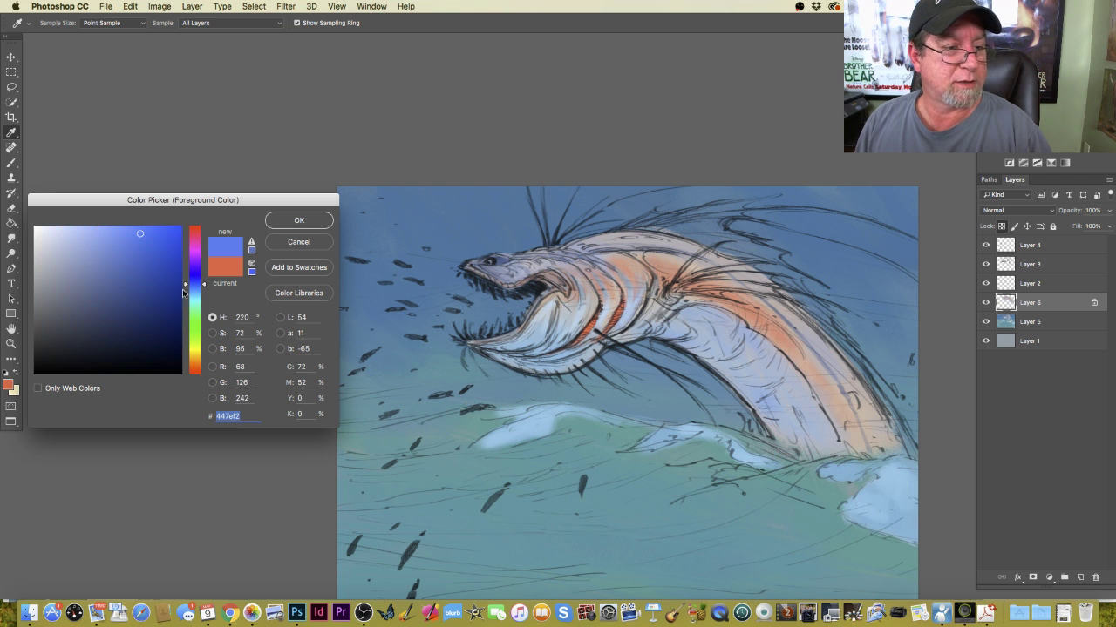
left_click(126, 280)
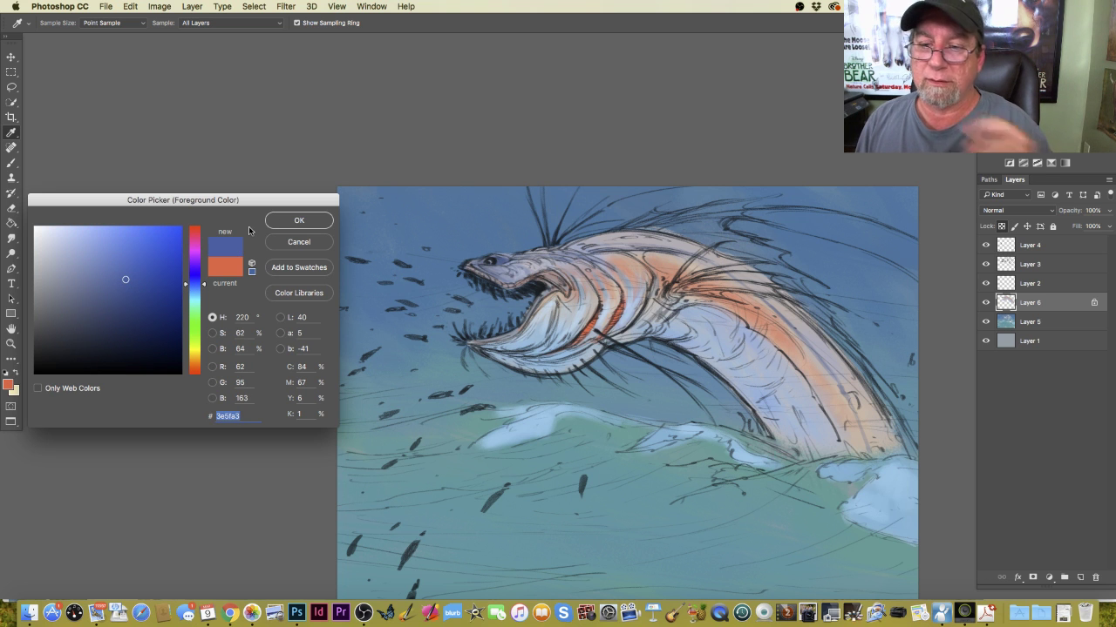
left_click(124, 304)
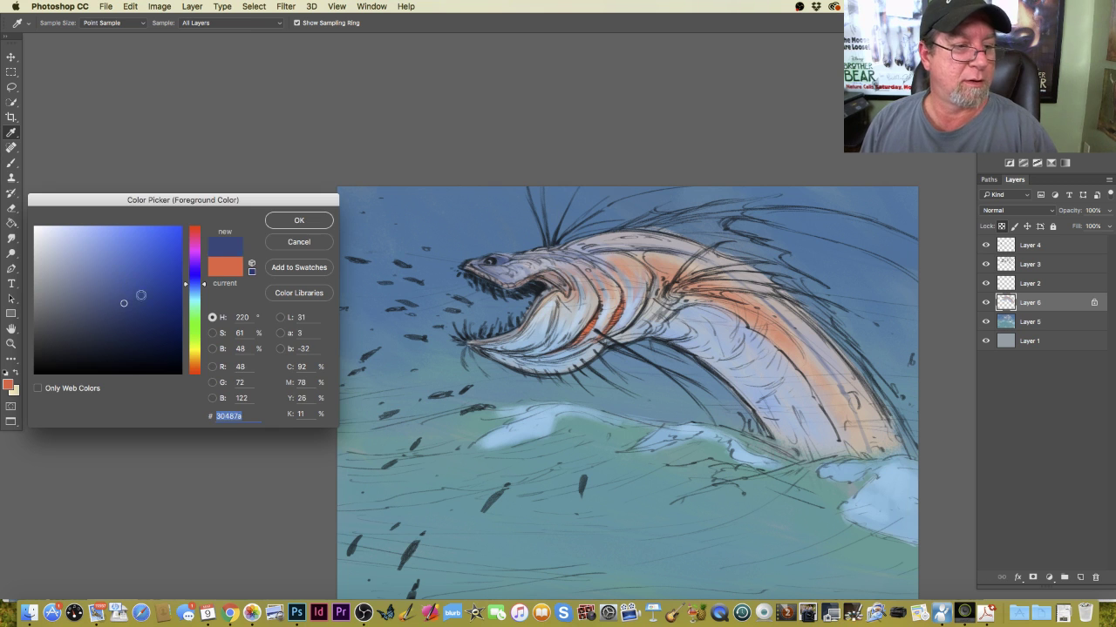
left_click(295, 222)
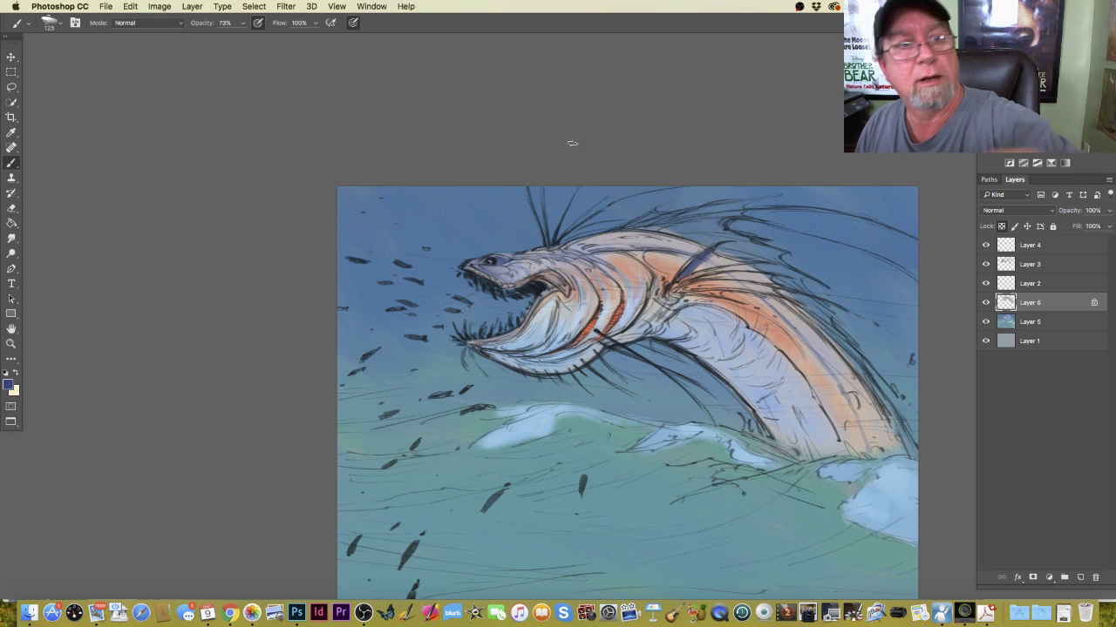
left_click_drag(241, 27, 256, 37)
mouse_move(710, 256)
left_mouse_down()
mouse_move(744, 262)
mouse_move(717, 256)
mouse_move(696, 272)
mouse_move(707, 255)
mouse_move(686, 275)
mouse_move(731, 281)
mouse_move(696, 271)
left_mouse_up()
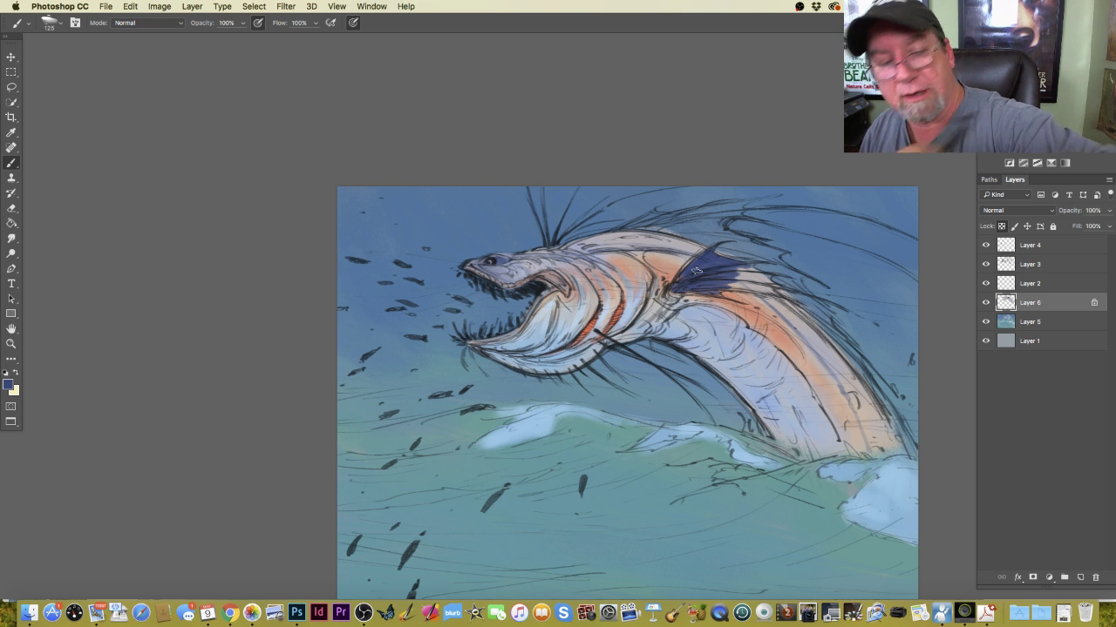
Switch to the ragged 62 px brush tip, enlarge it to 90 px, and unlock the transparent pixels of Layer 6.
left_click(56, 26)
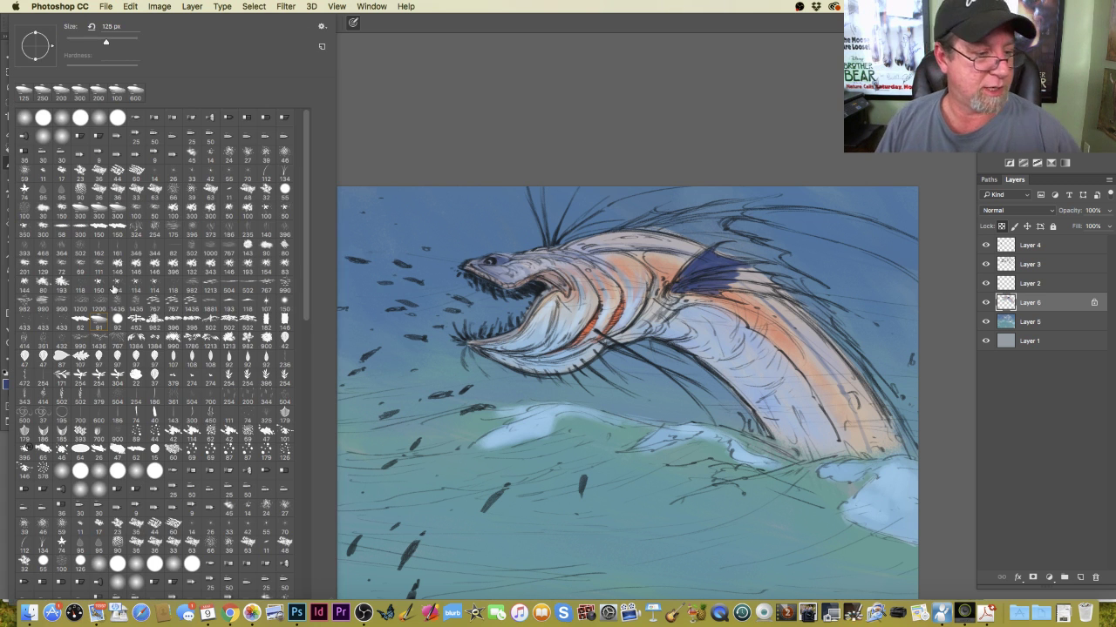
double_click(78, 319)
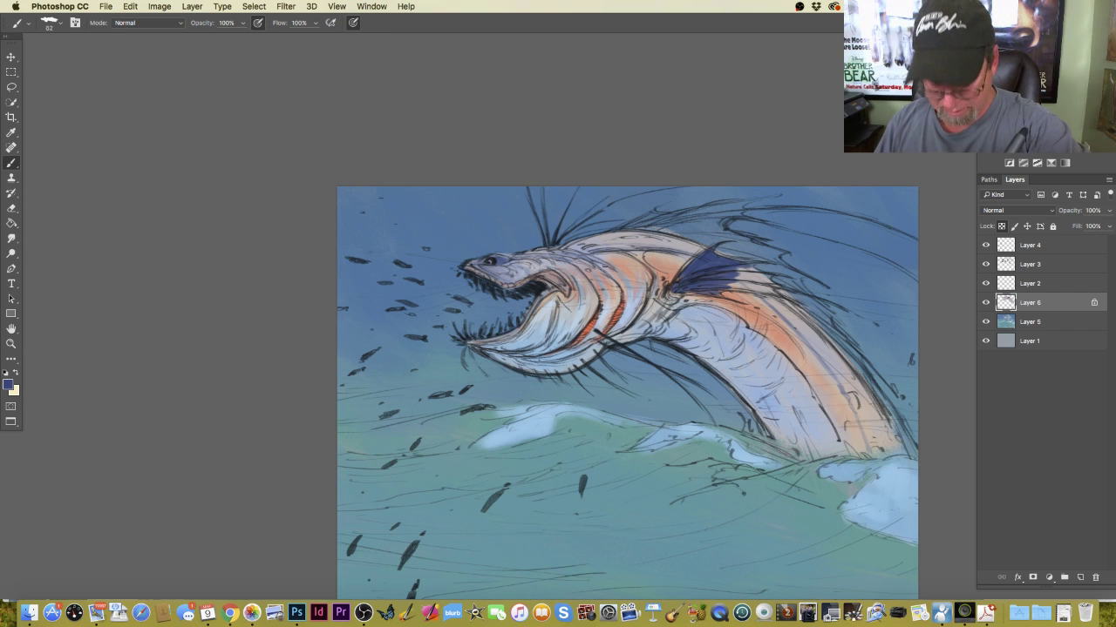
key("bracketright")
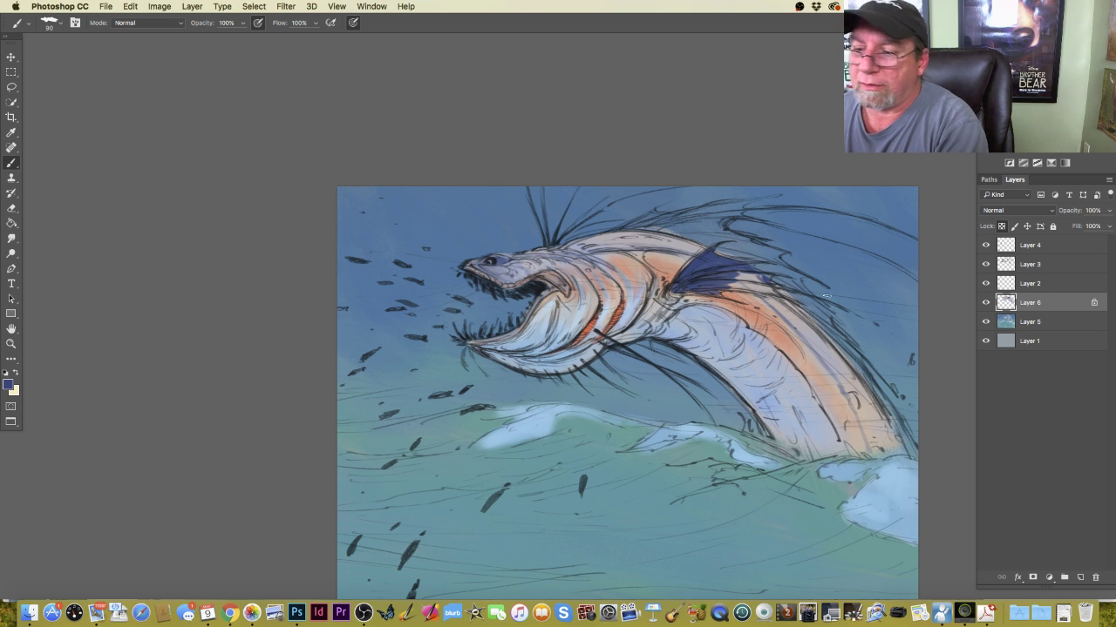
left_click(1001, 226)
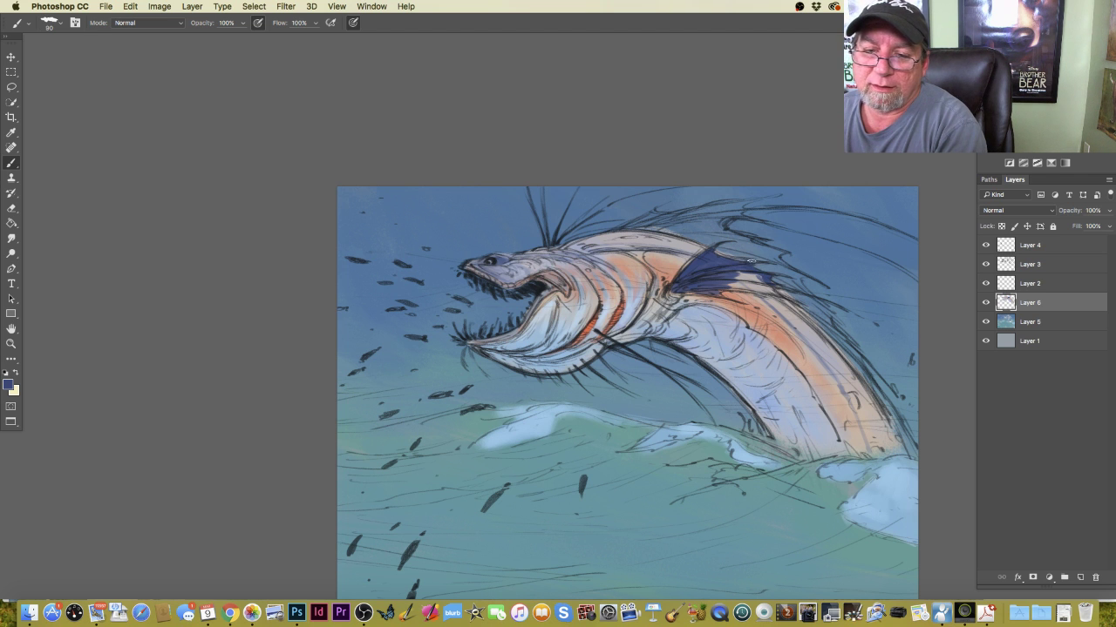
Paint the sea serpent's side fin dark blue and add dark blue stripes on top of its head on Layer 6.
mouse_move(751, 260)
left_mouse_down()
mouse_move(711, 253)
mouse_move(737, 265)
left_mouse_up()
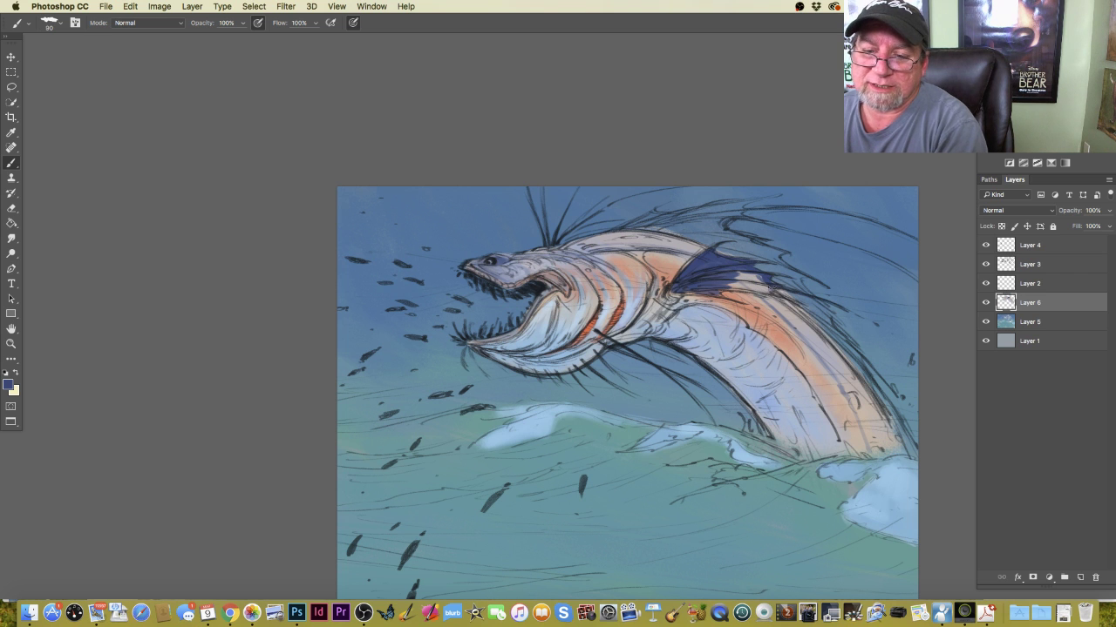
left_click_drag(771, 290, 711, 279)
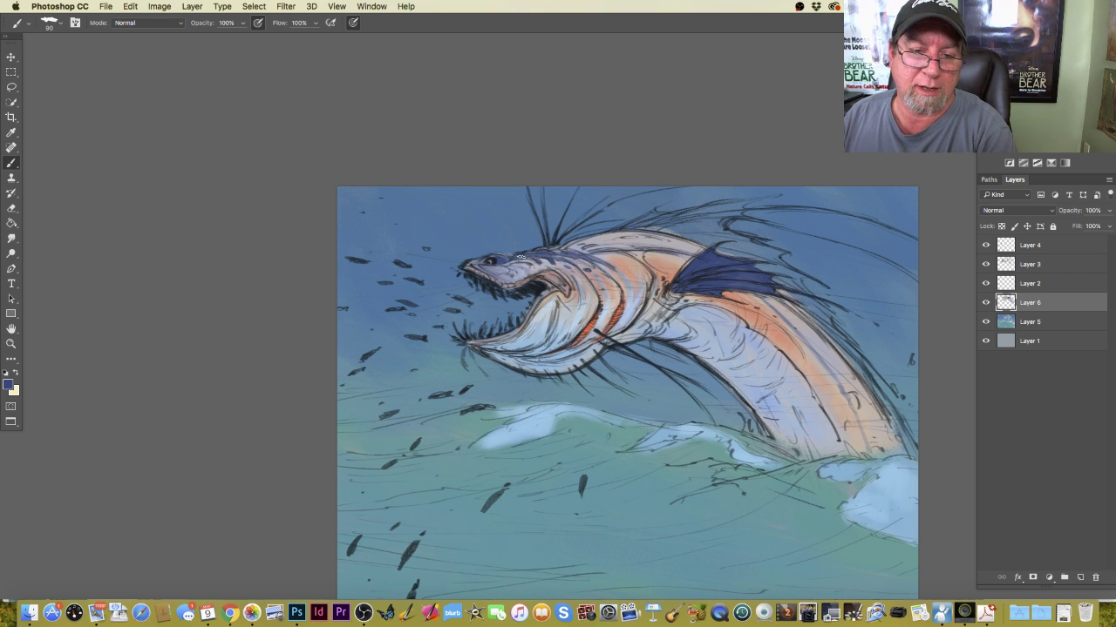
left_click_drag(518, 266, 515, 266)
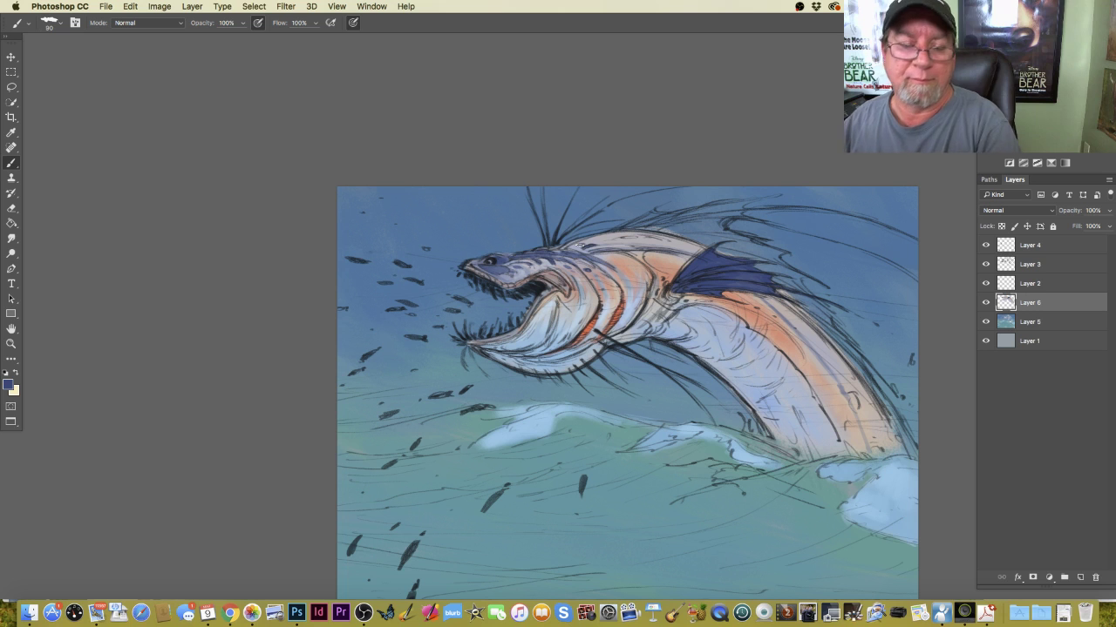
Flip the canvas horizontally to check the composition mirrored, and flip it back to its original orientation.
left_click(160, 6)
mouse_move(215, 122)
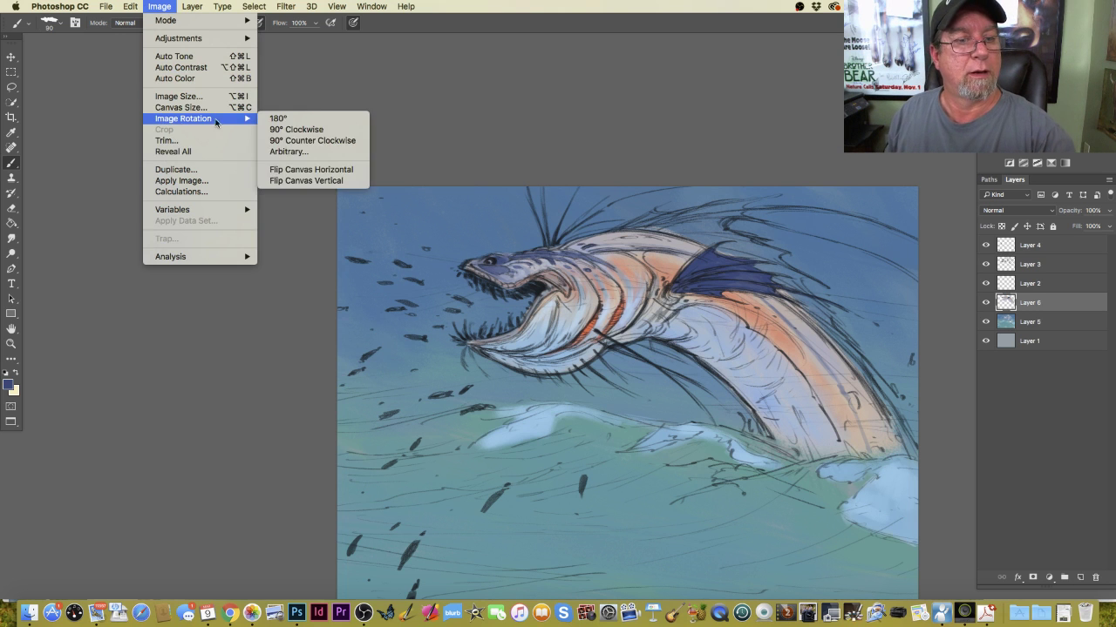
left_click(285, 170)
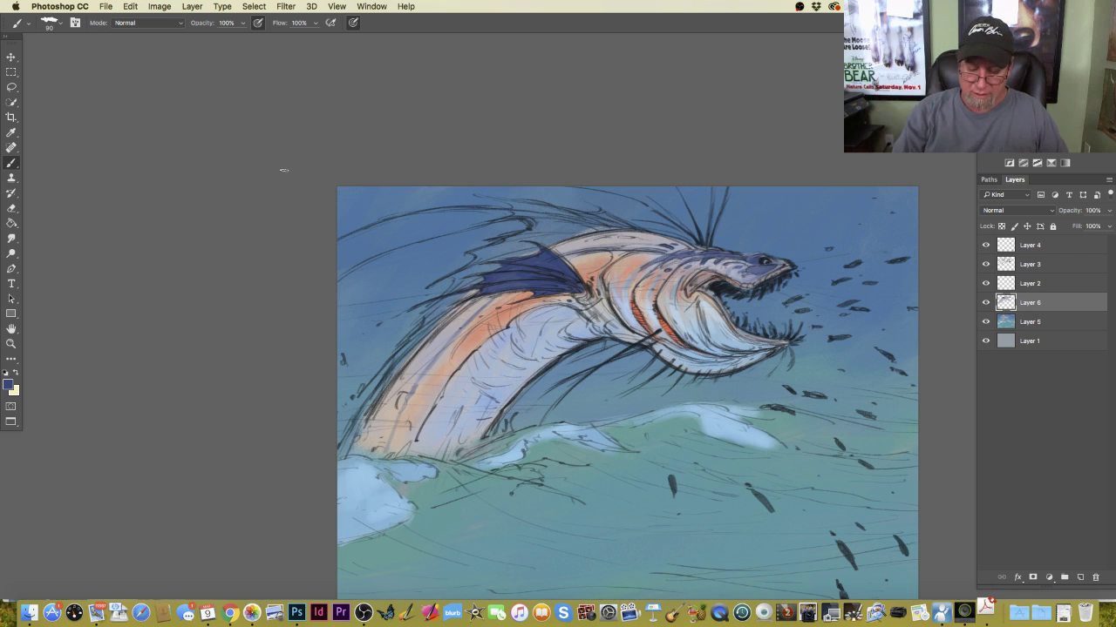
key("super+minus")
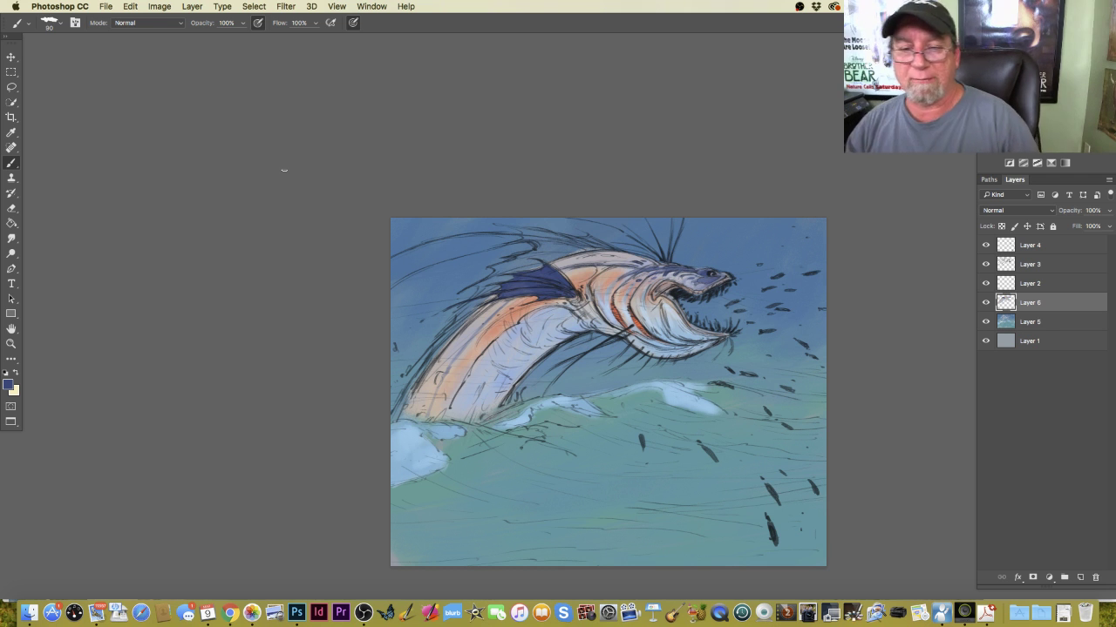
key("super+plus")
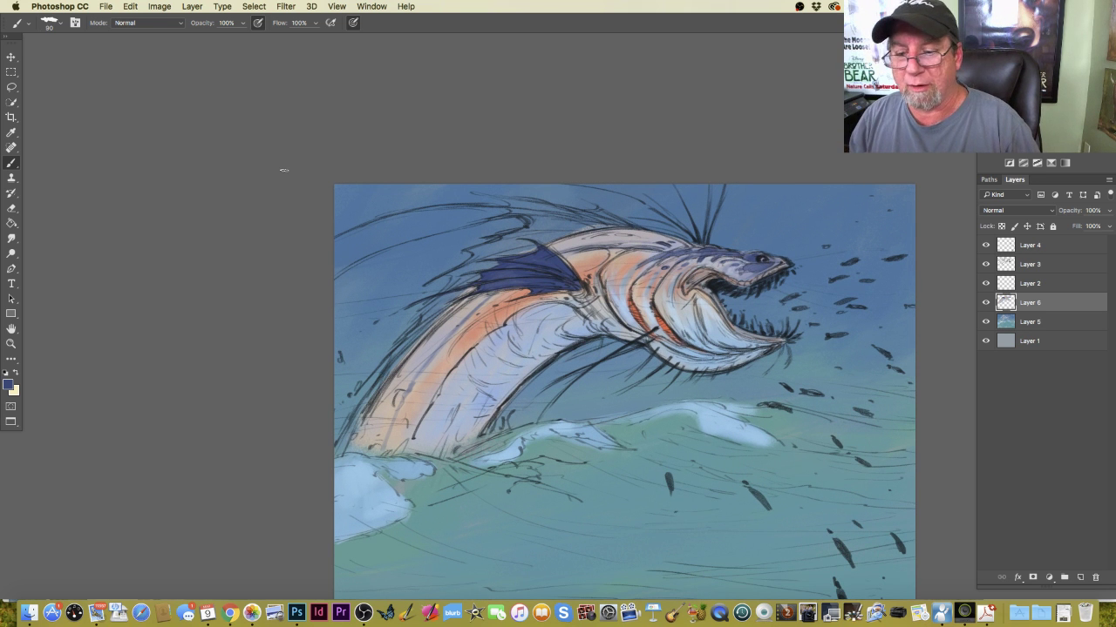
key("super+minus")
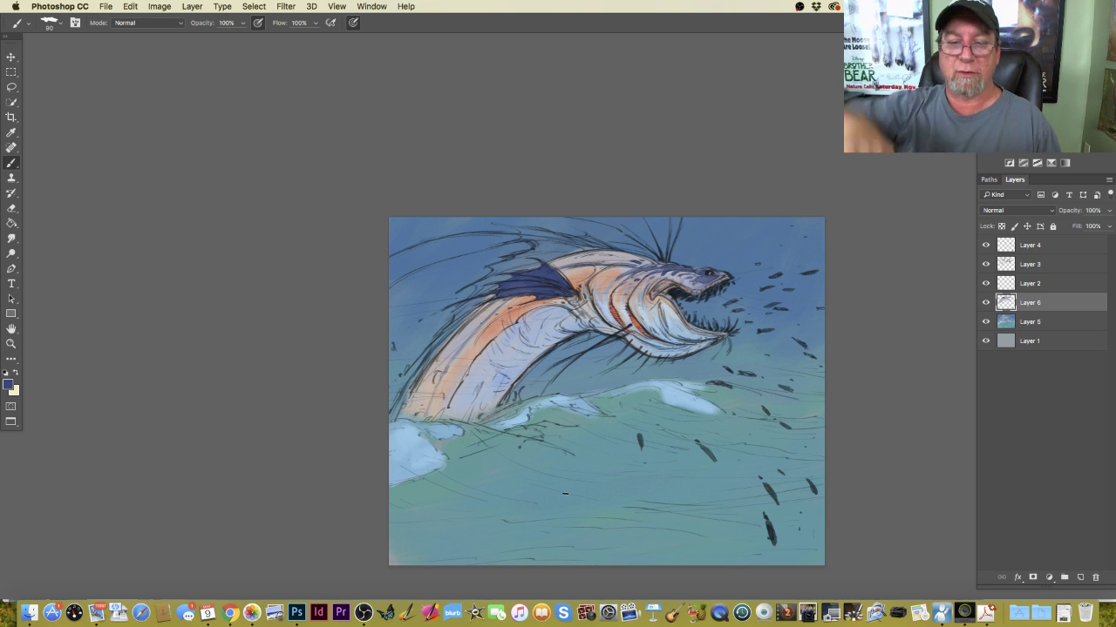
key("super+shift+h")
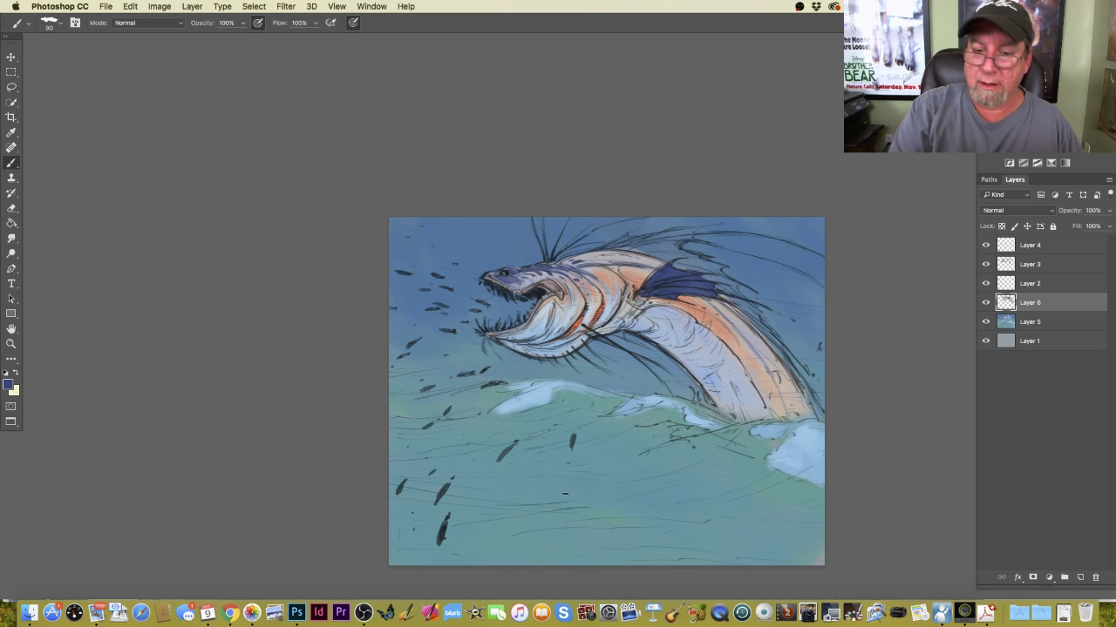
Paint the serpent's dorsal fin dark blue along the back and add dark blue spots down the neck and orange body band.
scroll(565, 501, "up", 1)
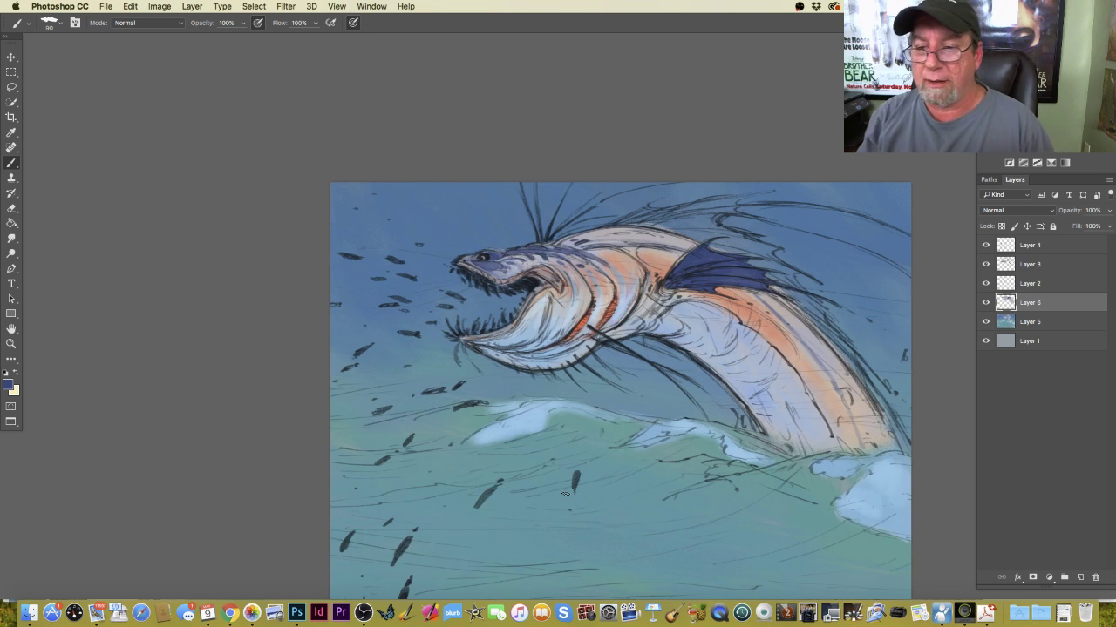
mouse_move(834, 333)
left_mouse_down()
mouse_move(807, 311)
mouse_move(865, 362)
mouse_move(807, 316)
mouse_move(867, 374)
mouse_move(809, 319)
mouse_move(892, 425)
mouse_move(823, 321)
mouse_move(777, 286)
mouse_move(817, 304)
mouse_move(768, 276)
mouse_move(799, 284)
mouse_move(741, 250)
mouse_move(785, 263)
mouse_move(773, 249)
mouse_move(738, 238)
mouse_move(766, 253)
mouse_move(713, 249)
mouse_move(743, 255)
mouse_move(706, 221)
mouse_move(740, 234)
mouse_move(691, 225)
mouse_move(729, 233)
left_mouse_up()
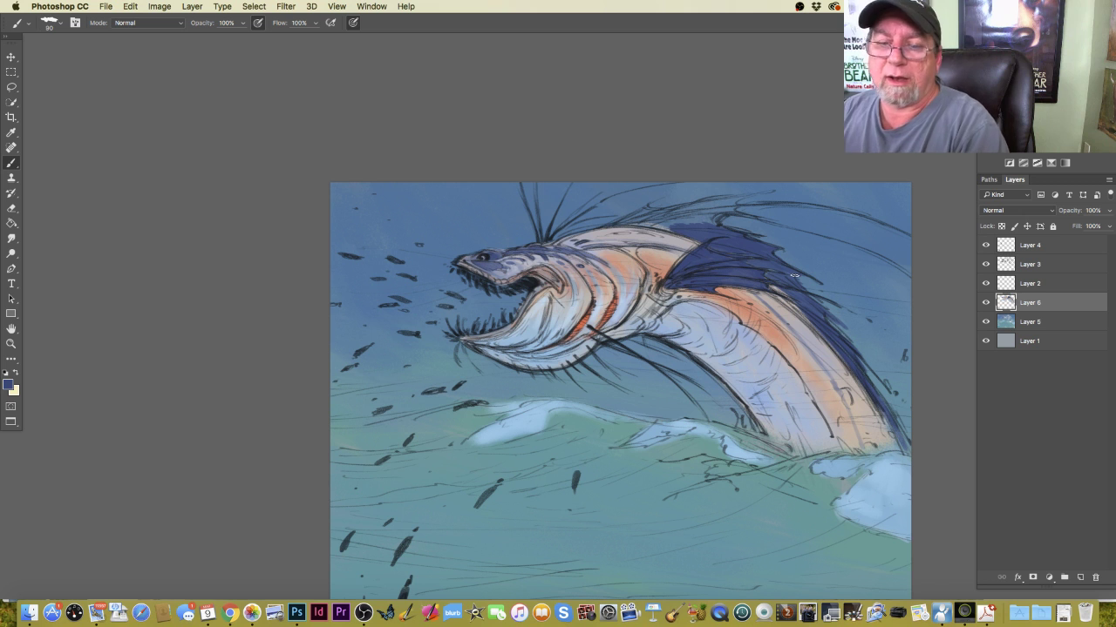
mouse_move(653, 224)
left_mouse_down()
mouse_move(638, 221)
mouse_move(673, 228)
mouse_move(645, 218)
mouse_move(699, 215)
mouse_move(650, 210)
left_mouse_up()
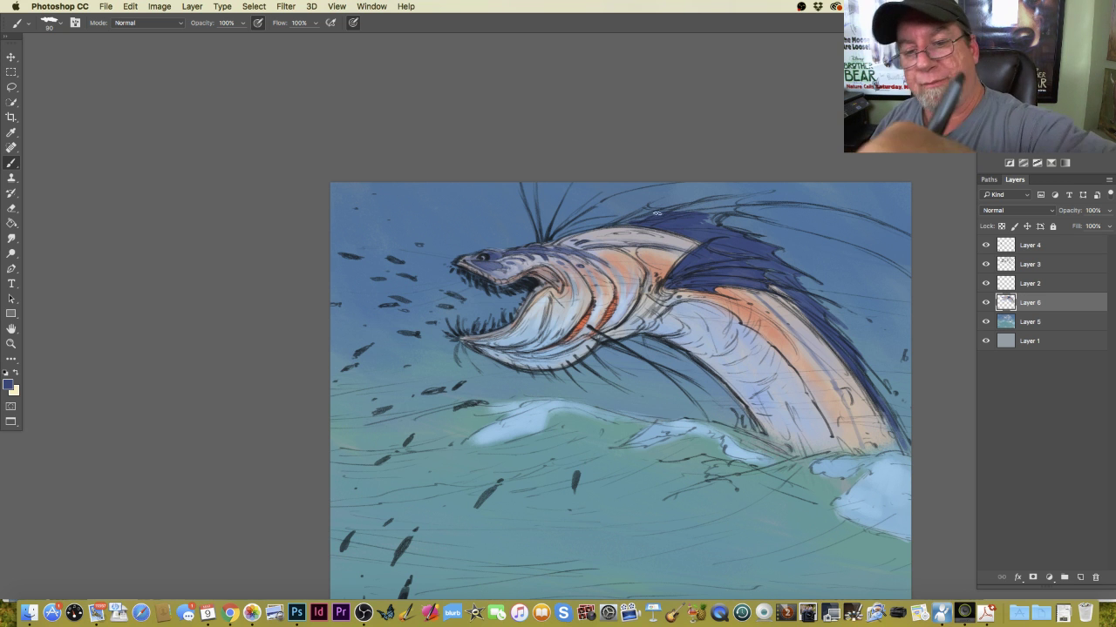
mouse_move(645, 212)
left_mouse_down()
mouse_move(615, 227)
mouse_move(776, 191)
mouse_move(680, 210)
mouse_move(730, 209)
left_mouse_up()
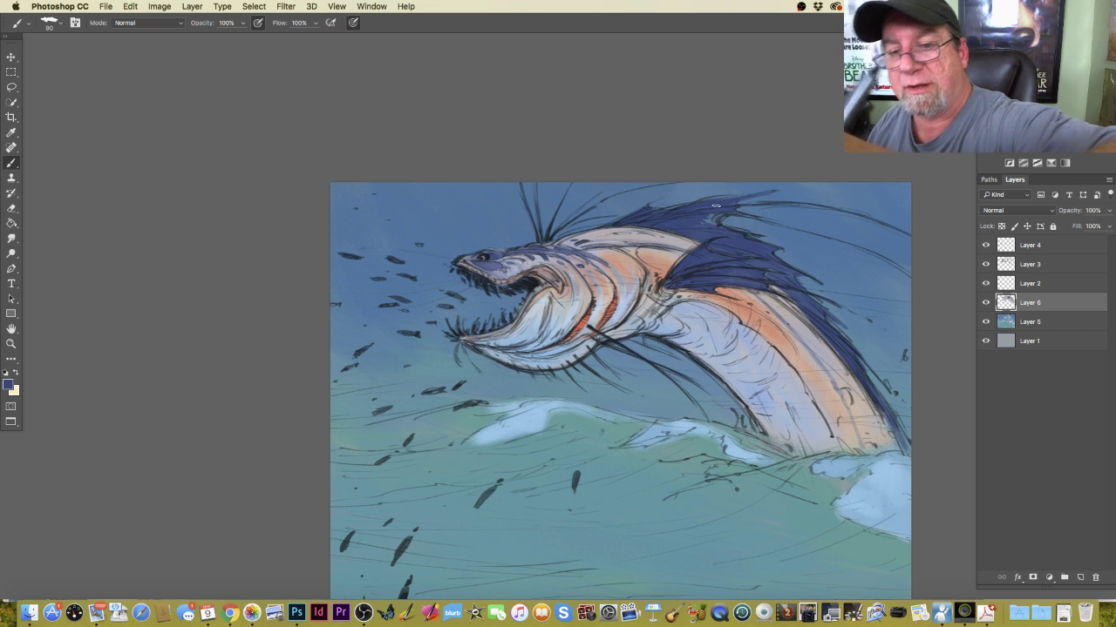
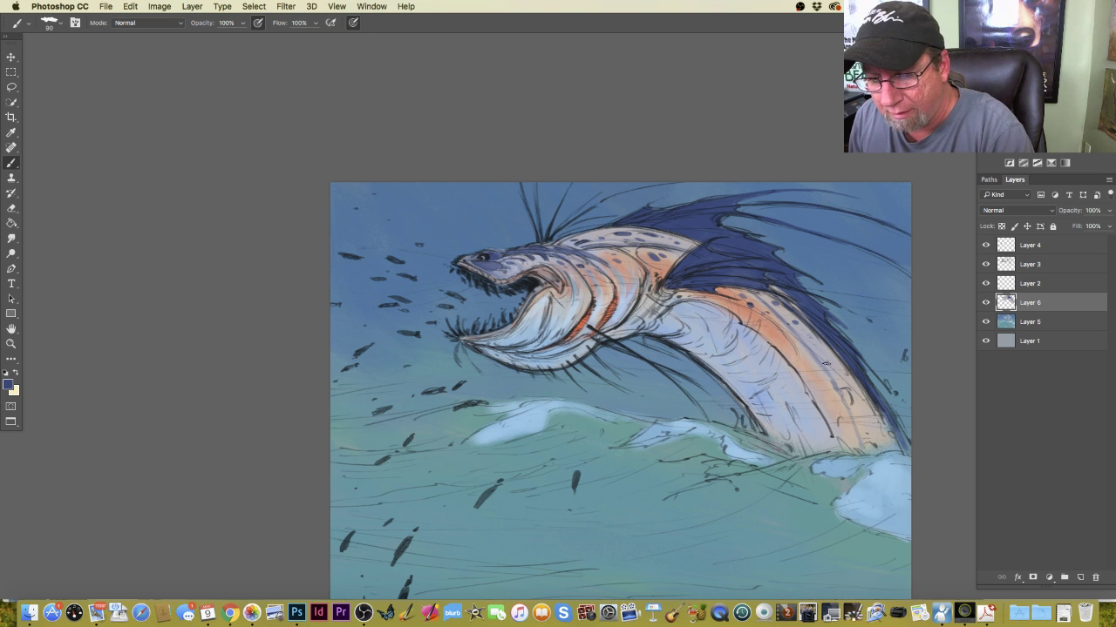
left_click_drag(824, 363, 820, 376)
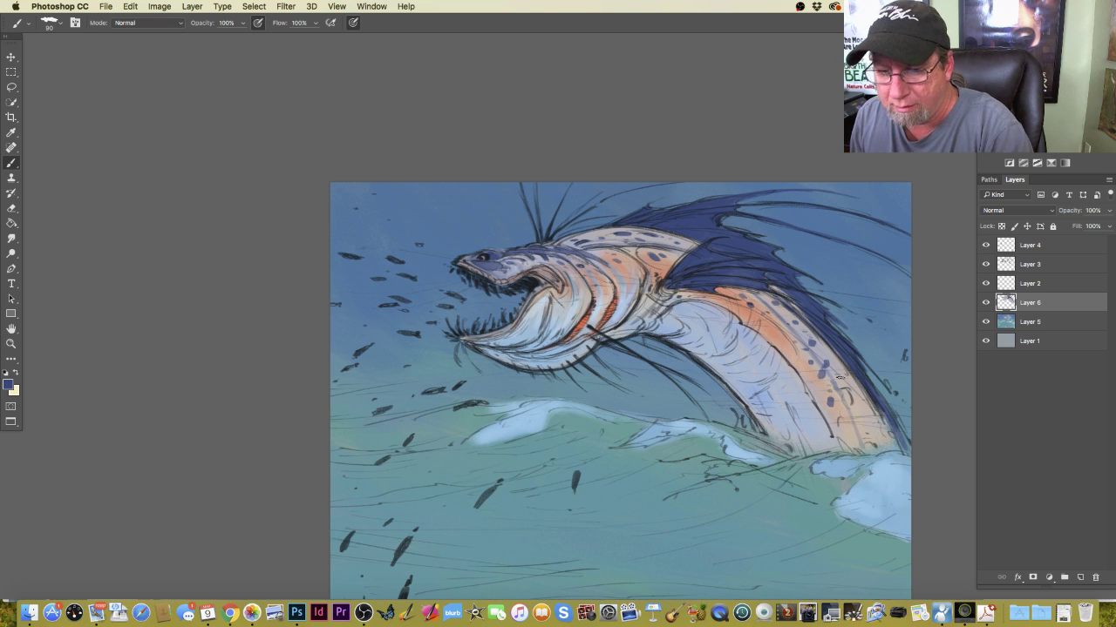
left_click(869, 430)
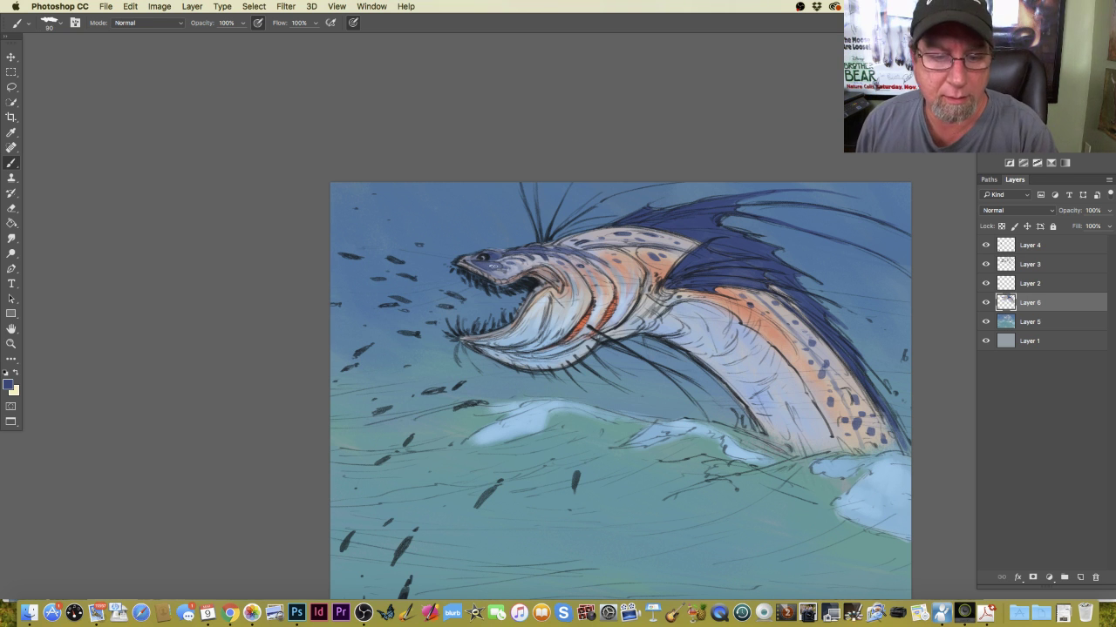
Set the foreground colour to orange f07938 and paint the serpent's eye with it.
left_click(8, 385)
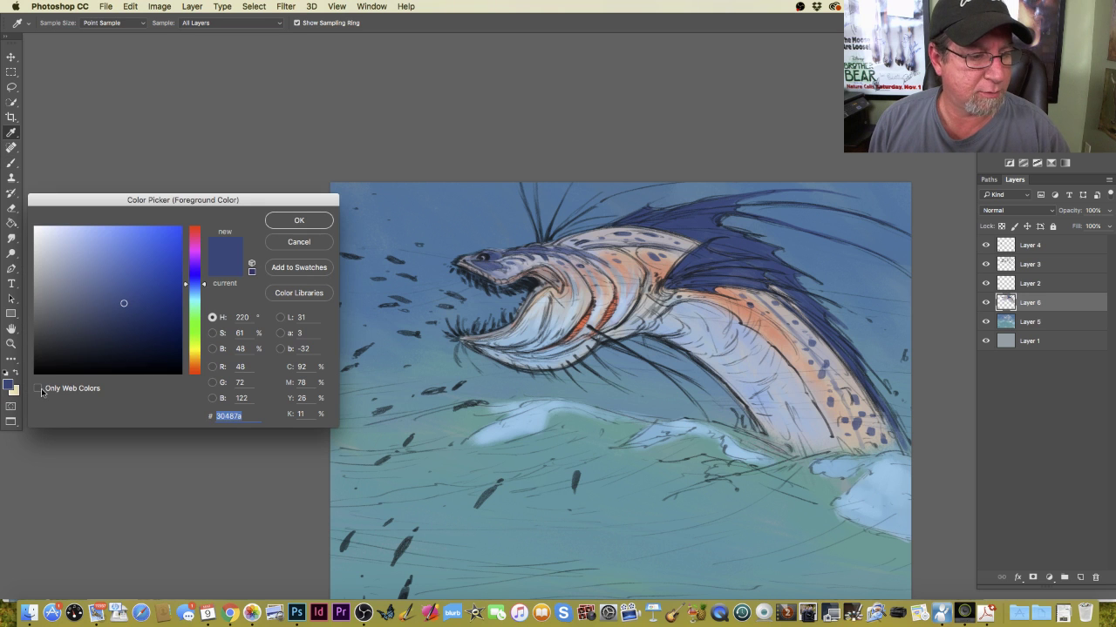
left_click(195, 367)
left_click(148, 234)
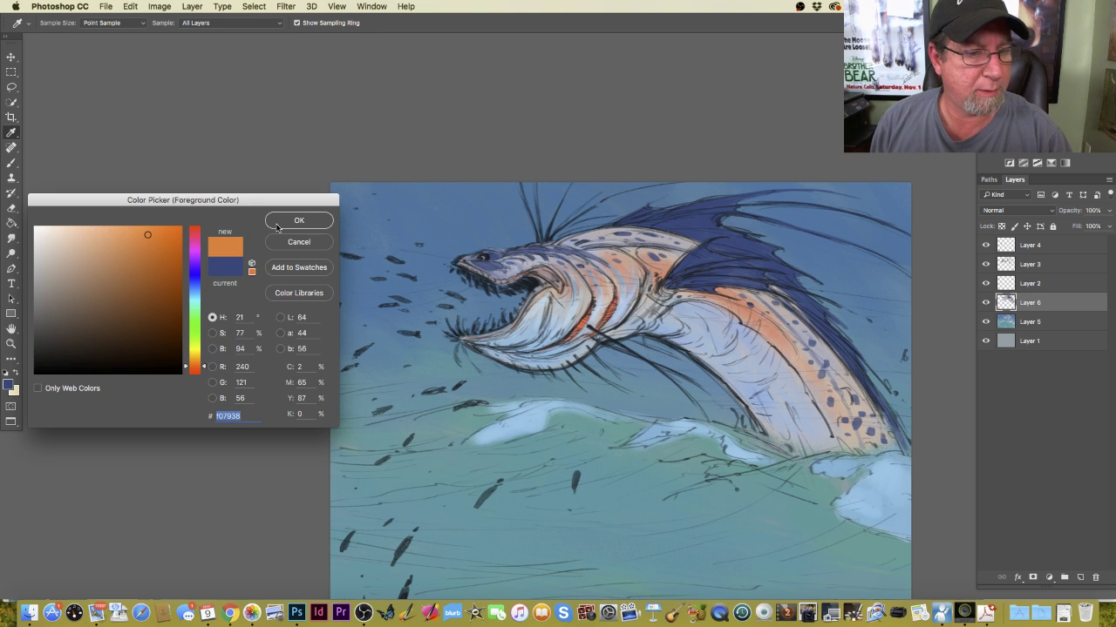
left_click(298, 220)
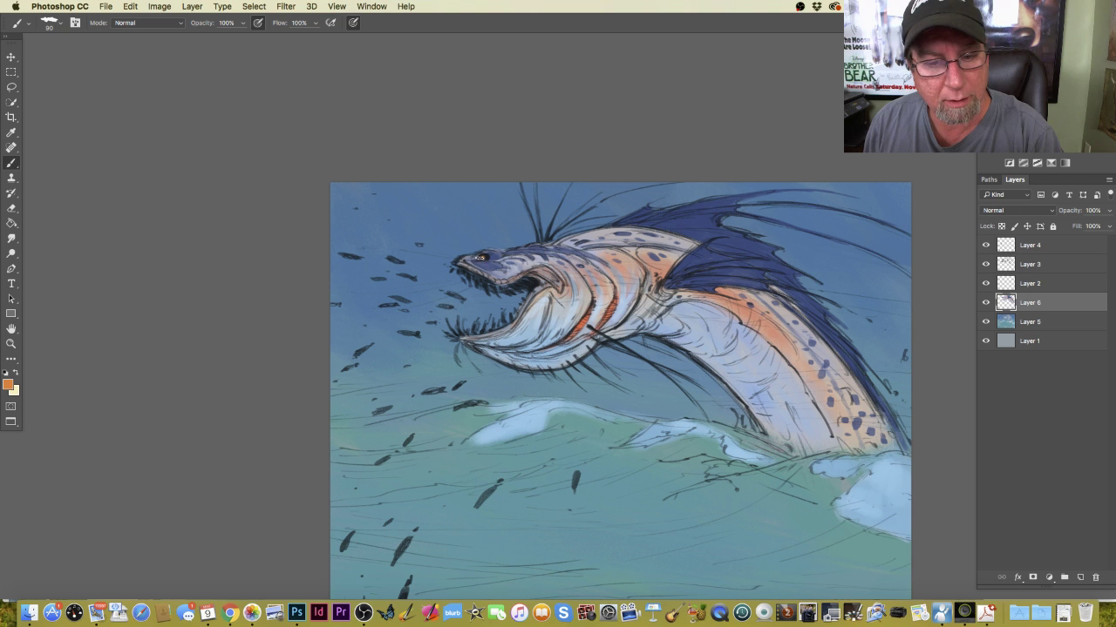
left_click(478, 258)
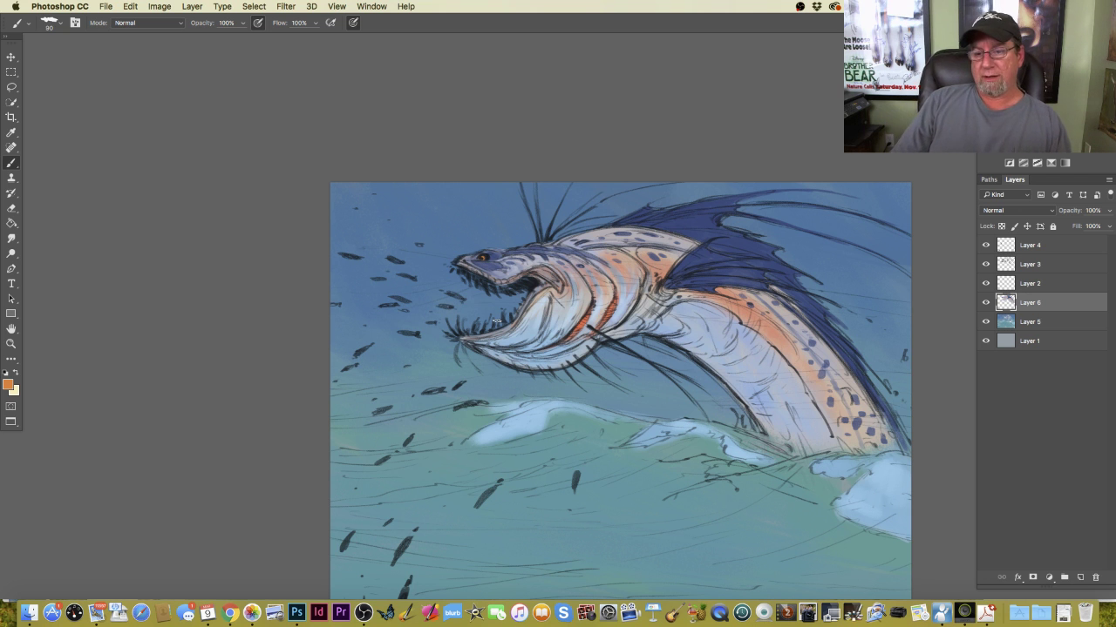
Save the painting to the Desktop as Sea Serpent.psd in Photoshop format with layers and maximized compatibility.
key("super+minus")
key("super+minus")
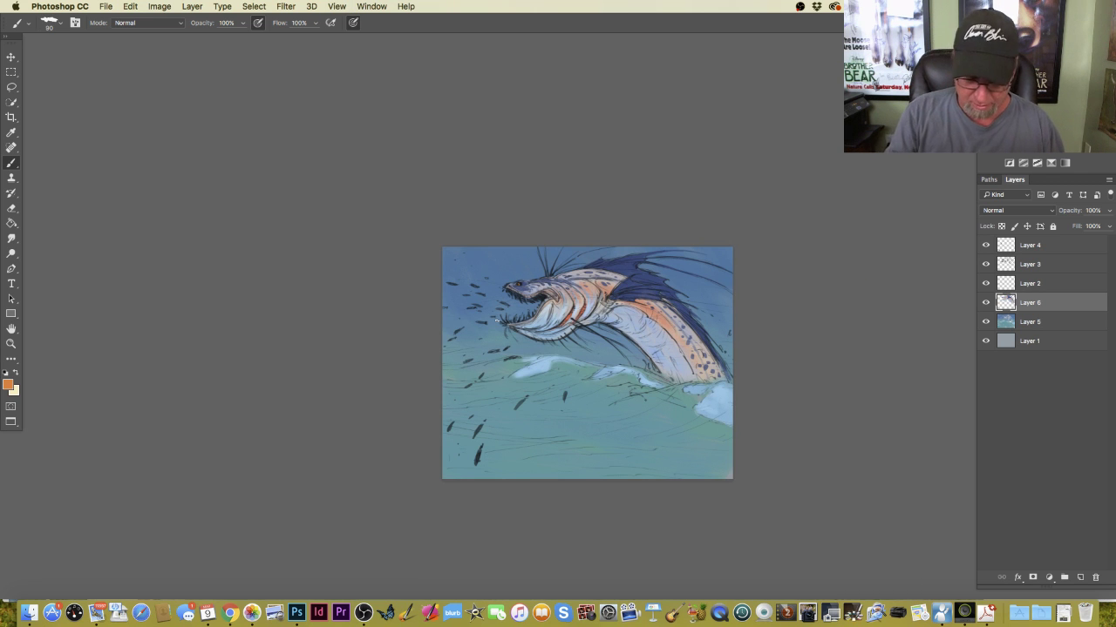
left_click(106, 6)
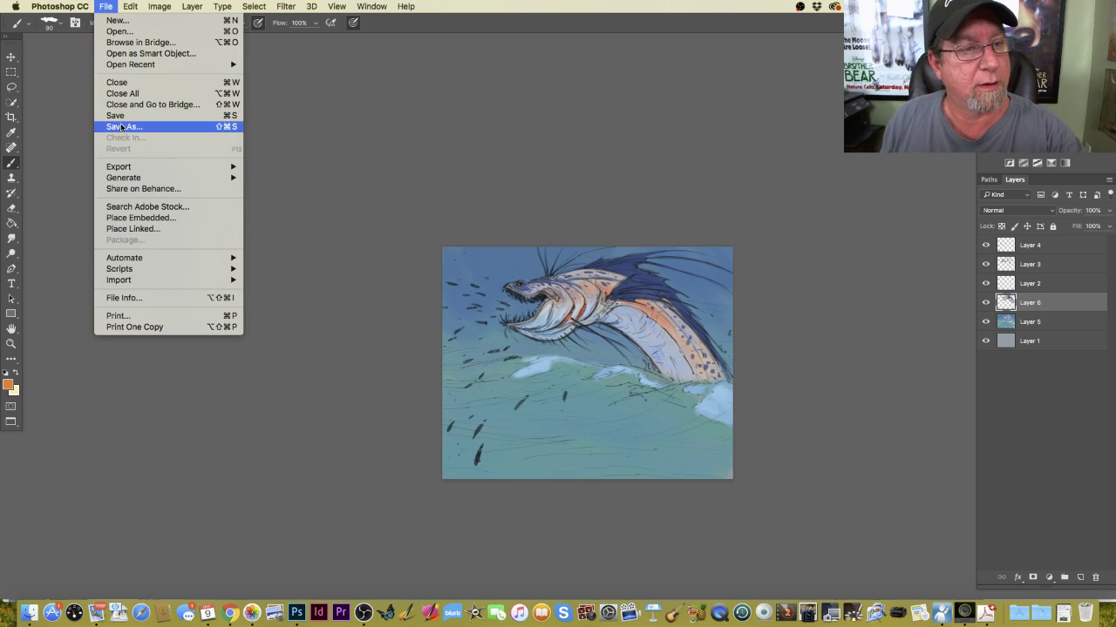
left_click(119, 126)
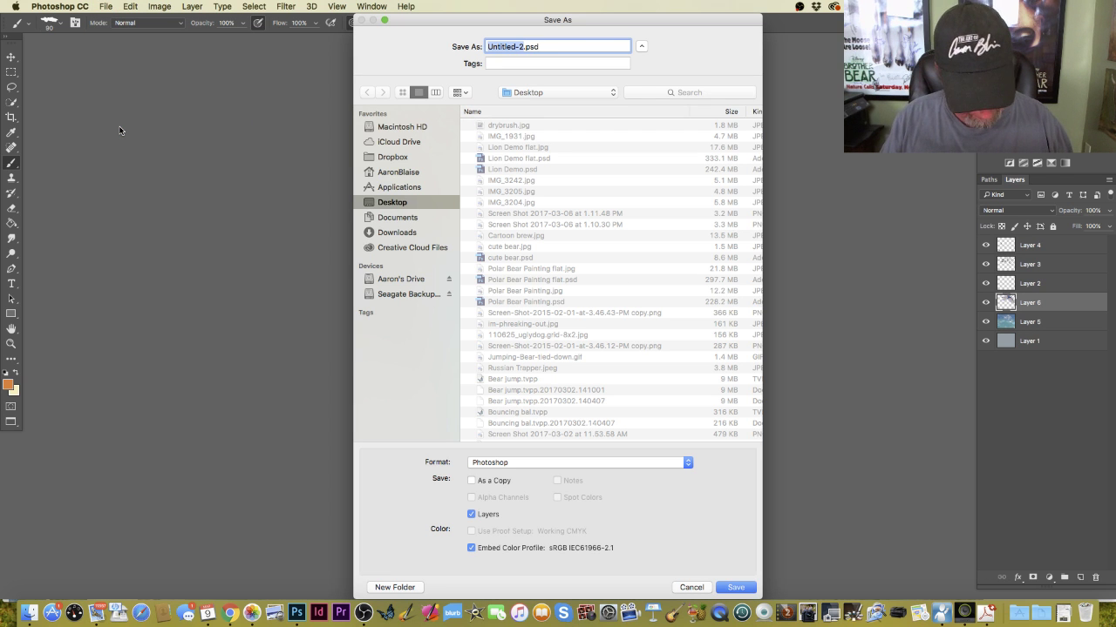
type("Sea S")
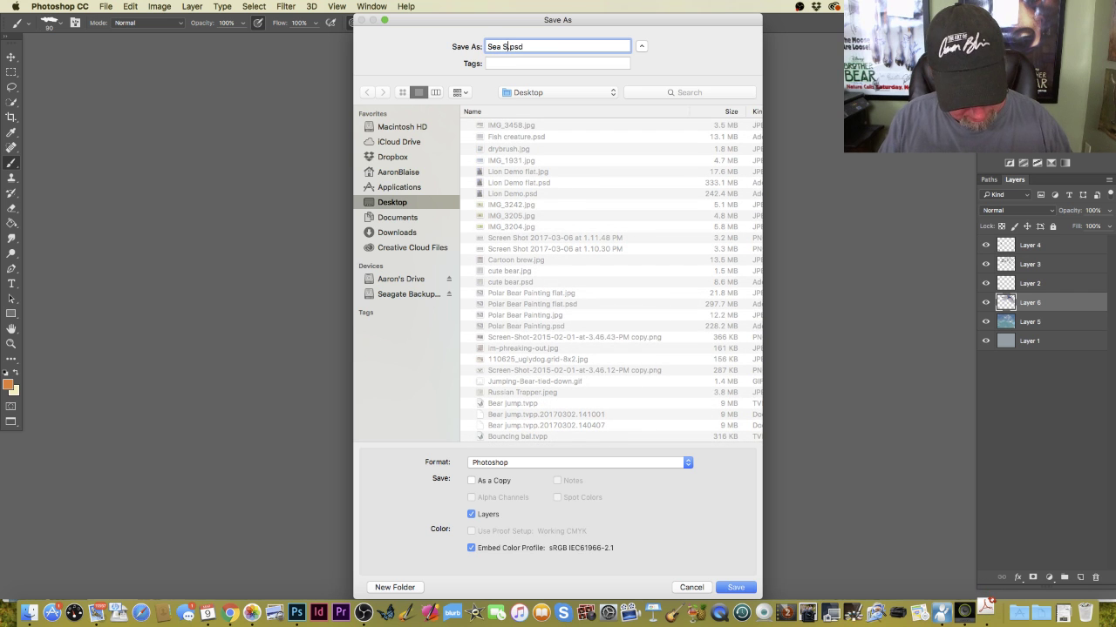
type("erpan")
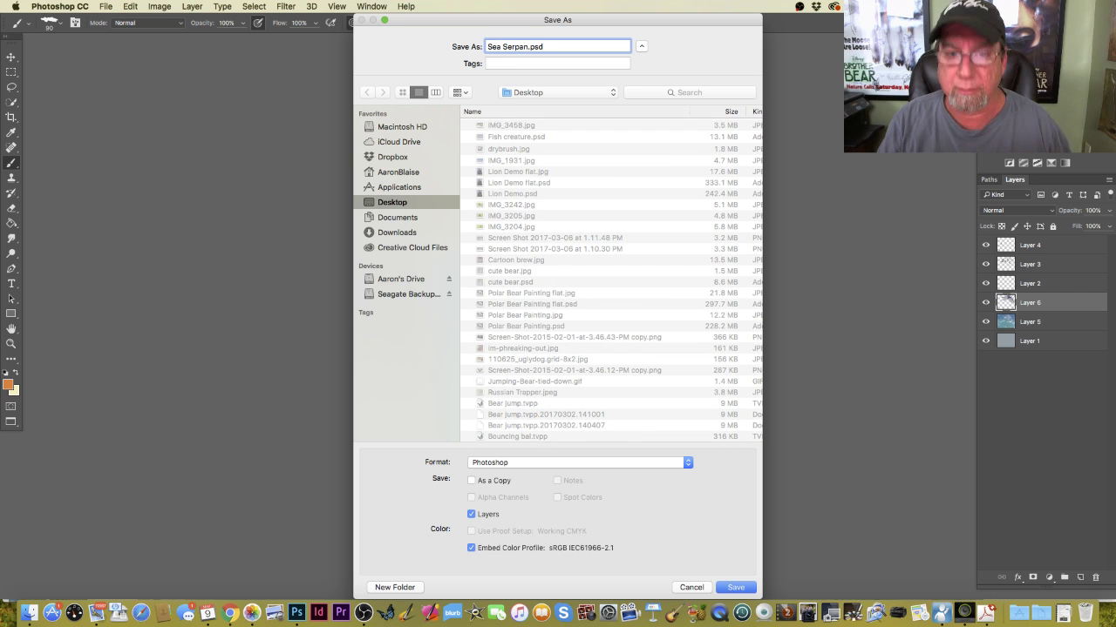
key("BackSpace")
type("en")
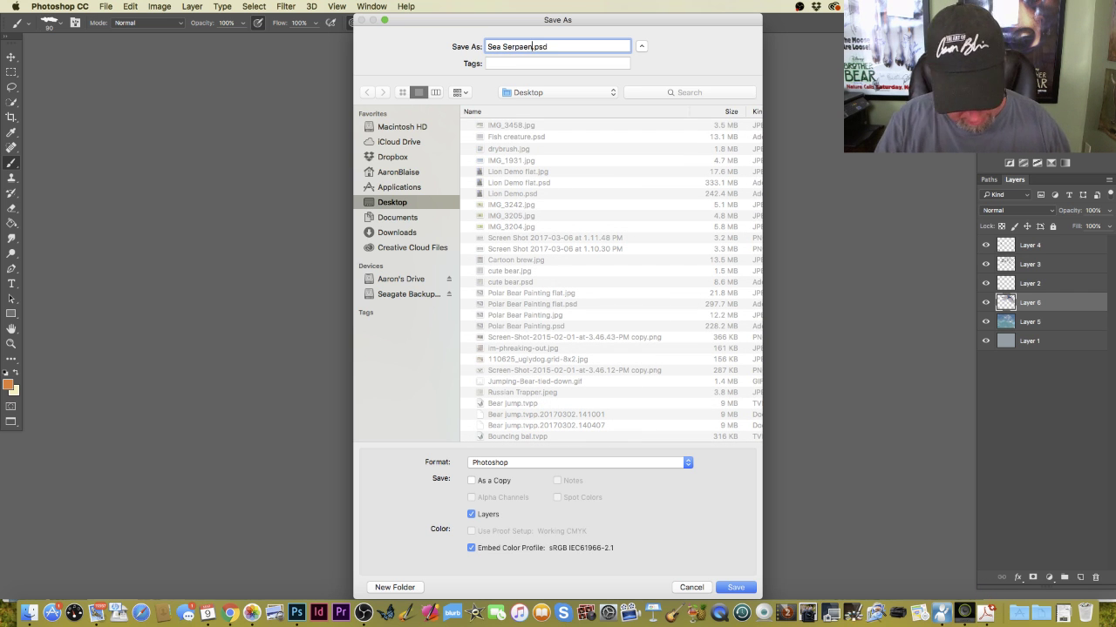
type("t")
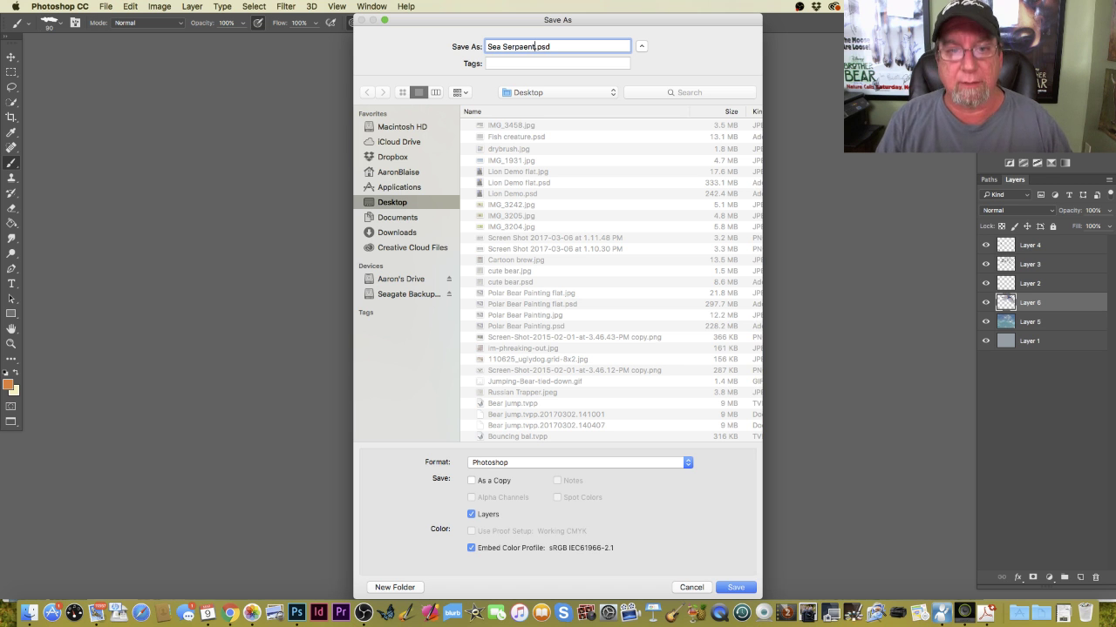
key("BackSpace")
key("BackSpace")
key("BackSpace")
key("BackSpace")
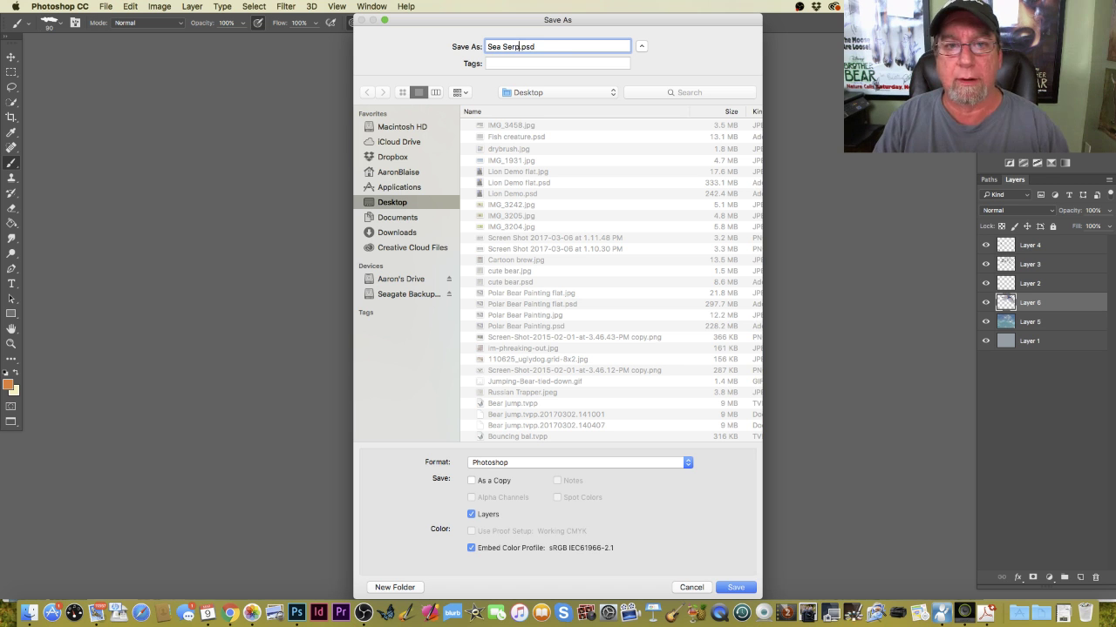
type("ent")
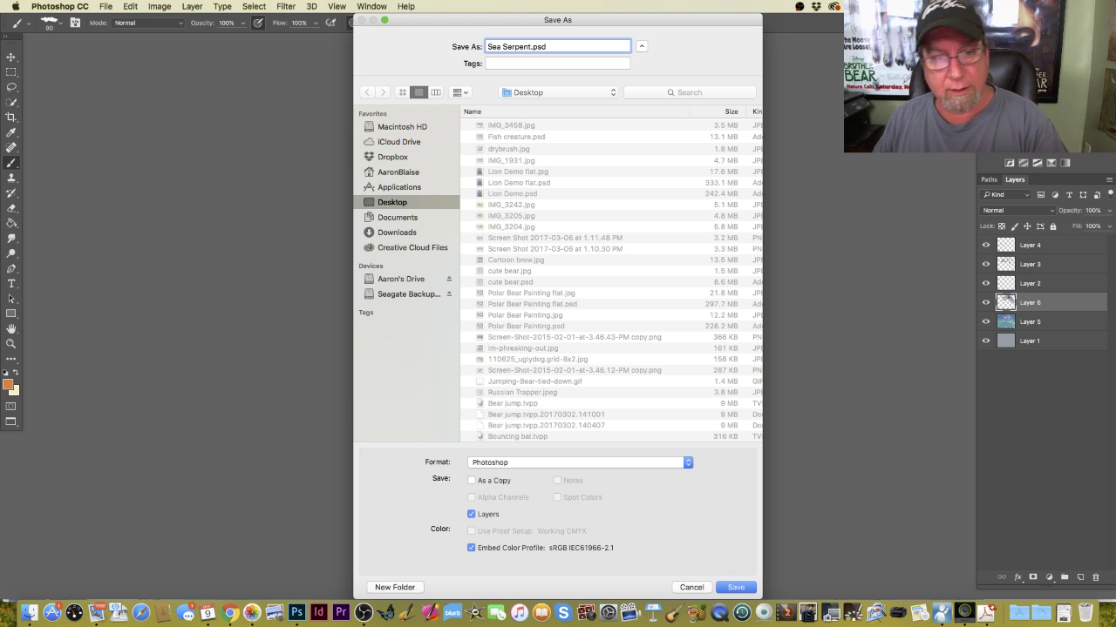
left_click(730, 586)
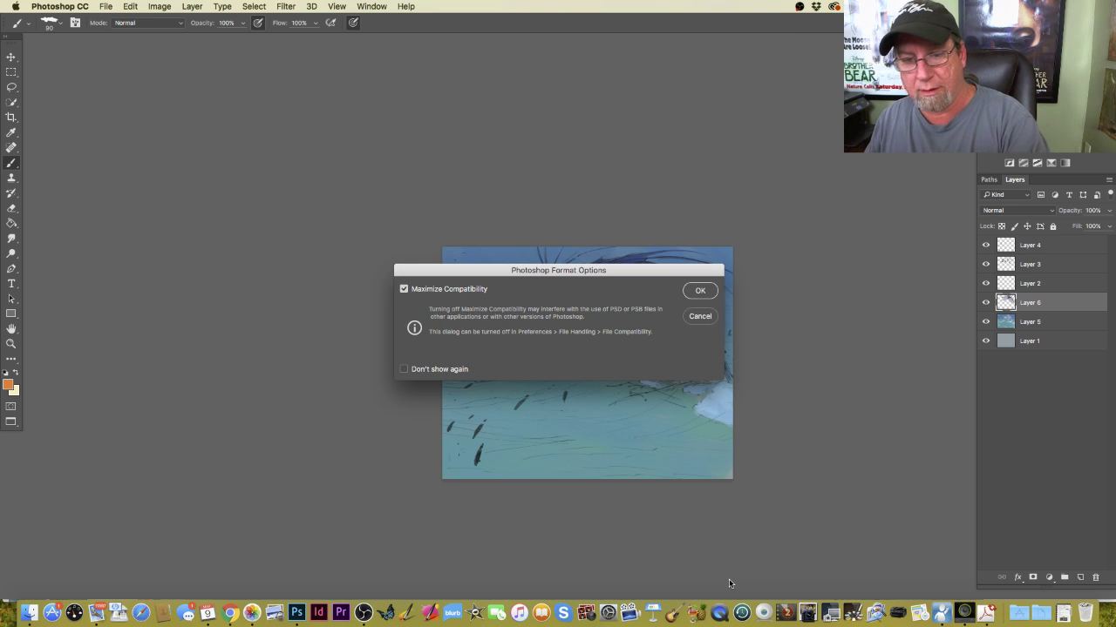
left_click(696, 290)
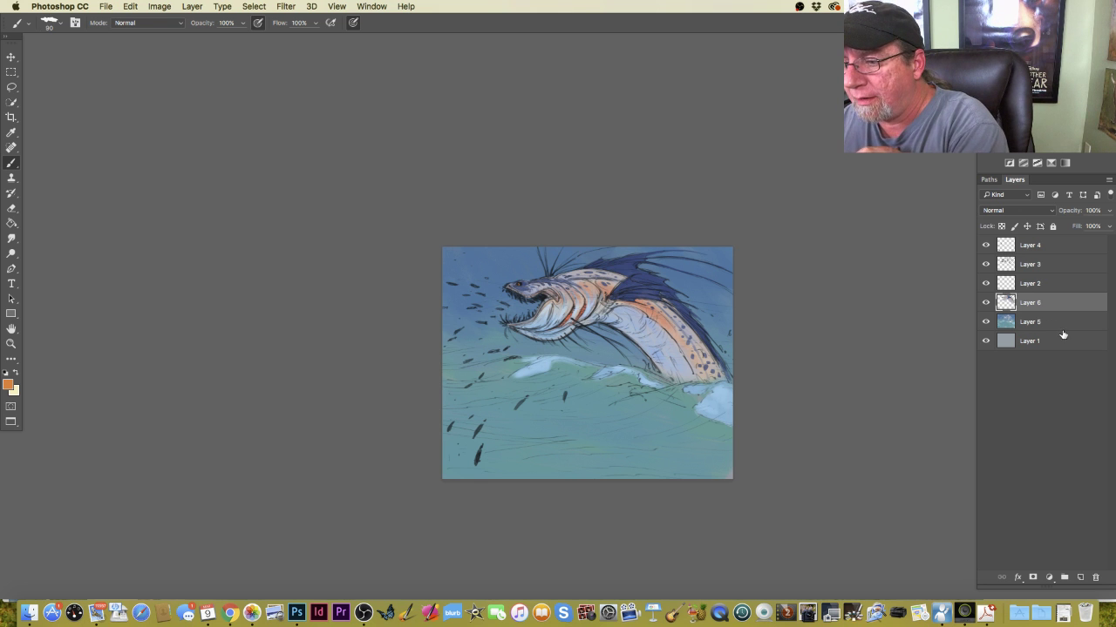
Add a new layer above Layer 4 and choose the 1213 px brush preset.
left_click(1034, 248)
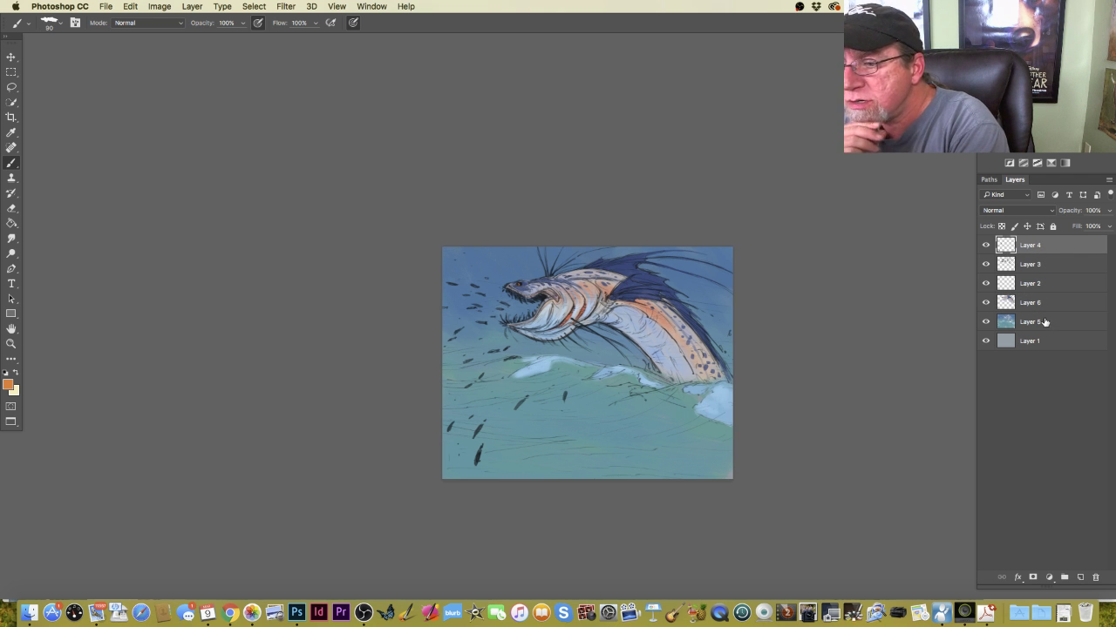
left_click(1079, 578)
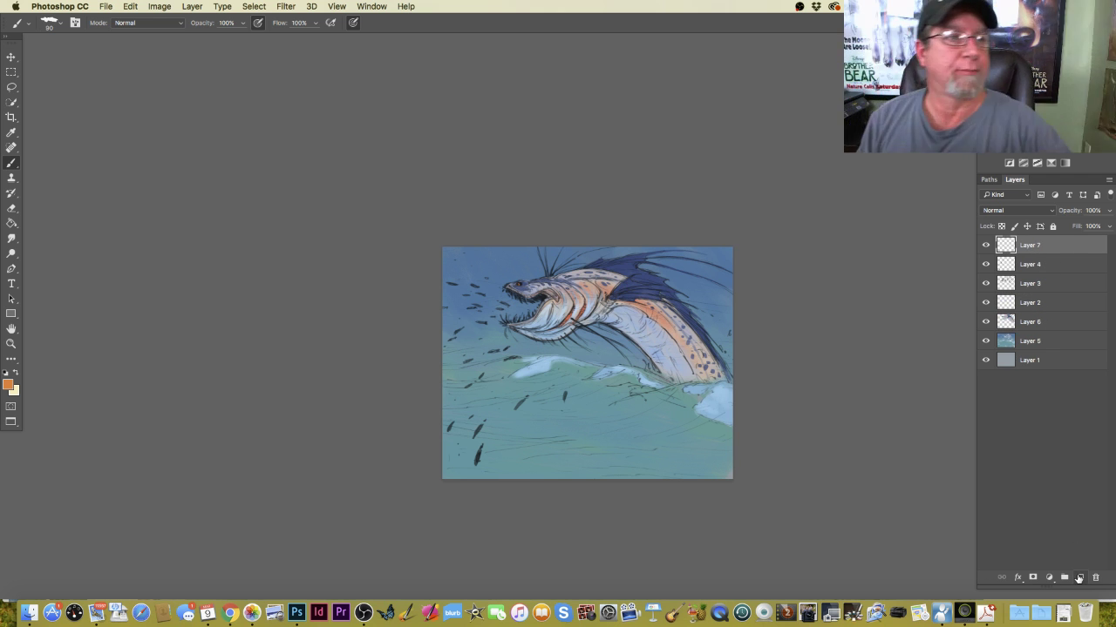
left_click(56, 25)
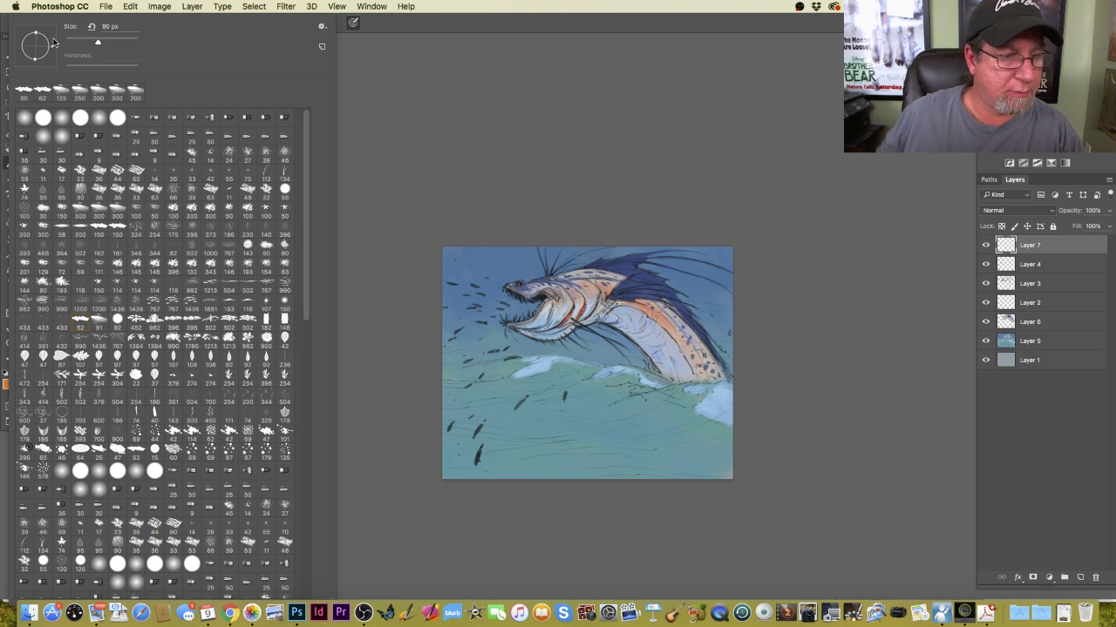
left_click(211, 287)
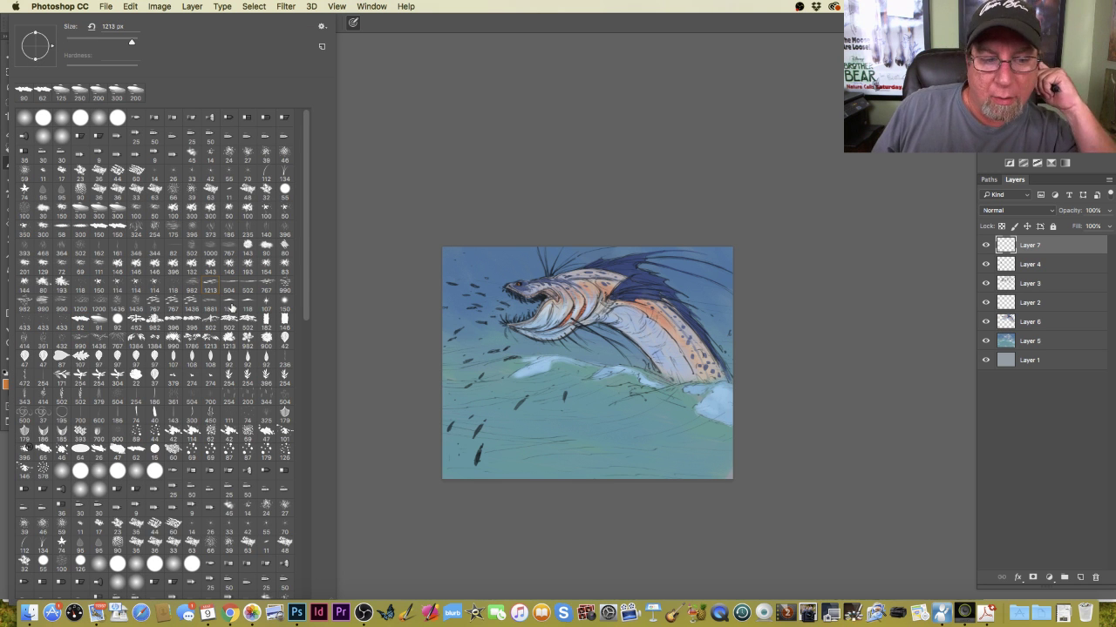
Enlarge the brush to 1500 px and set the foreground colour to dark blue 1d425b, sampled from the painting.
scroll(304, 312, "down", 2)
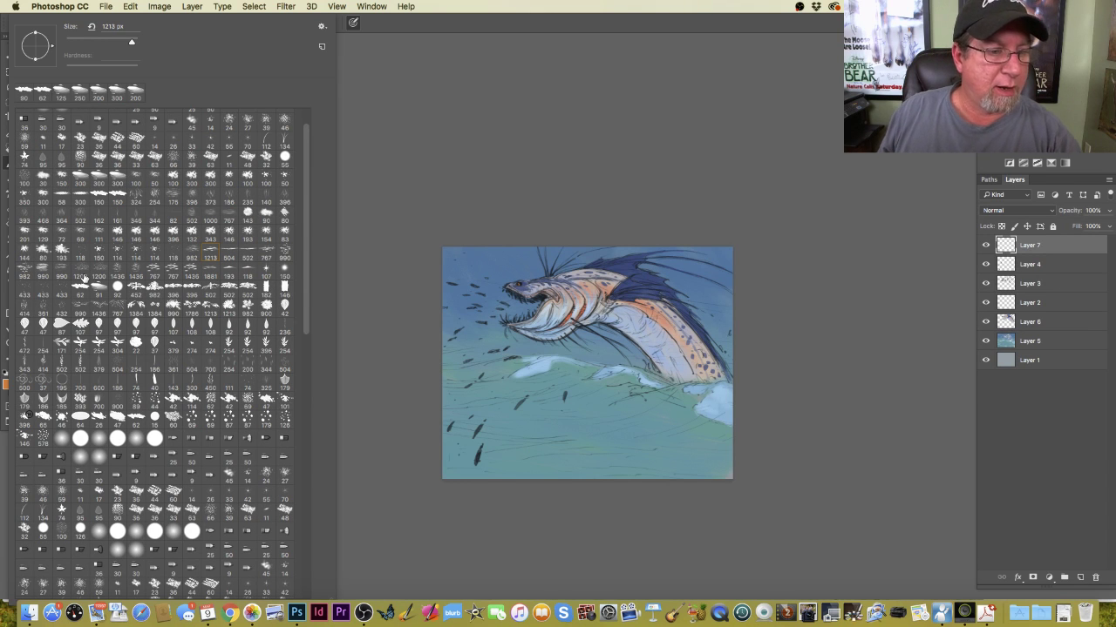
left_click(377, 325)
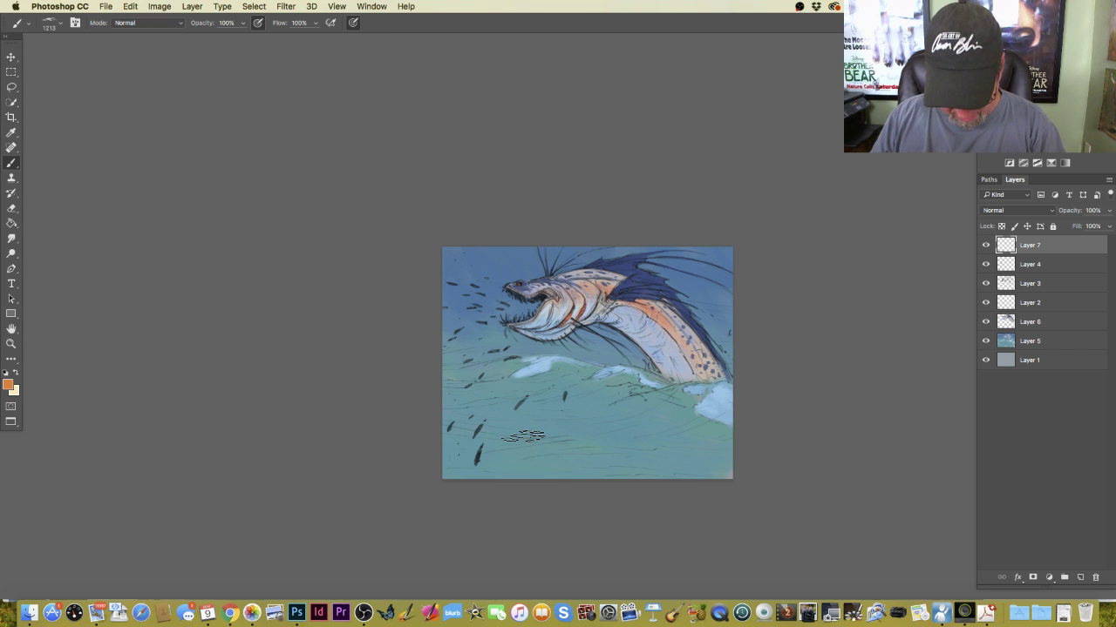
key("bracketright")
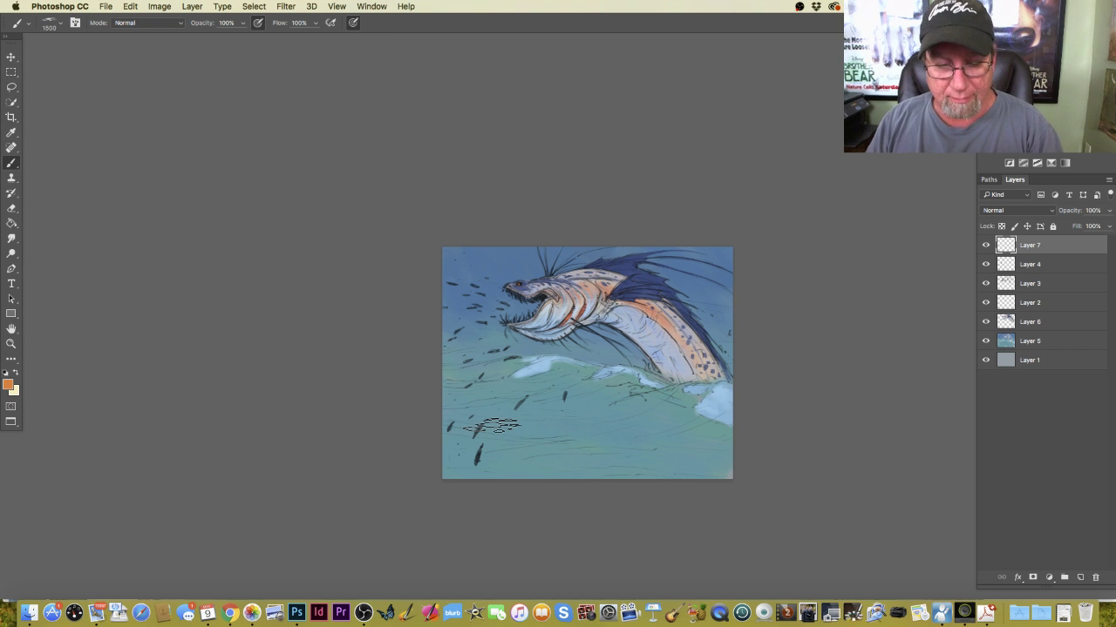
left_click(9, 385)
left_click(706, 283)
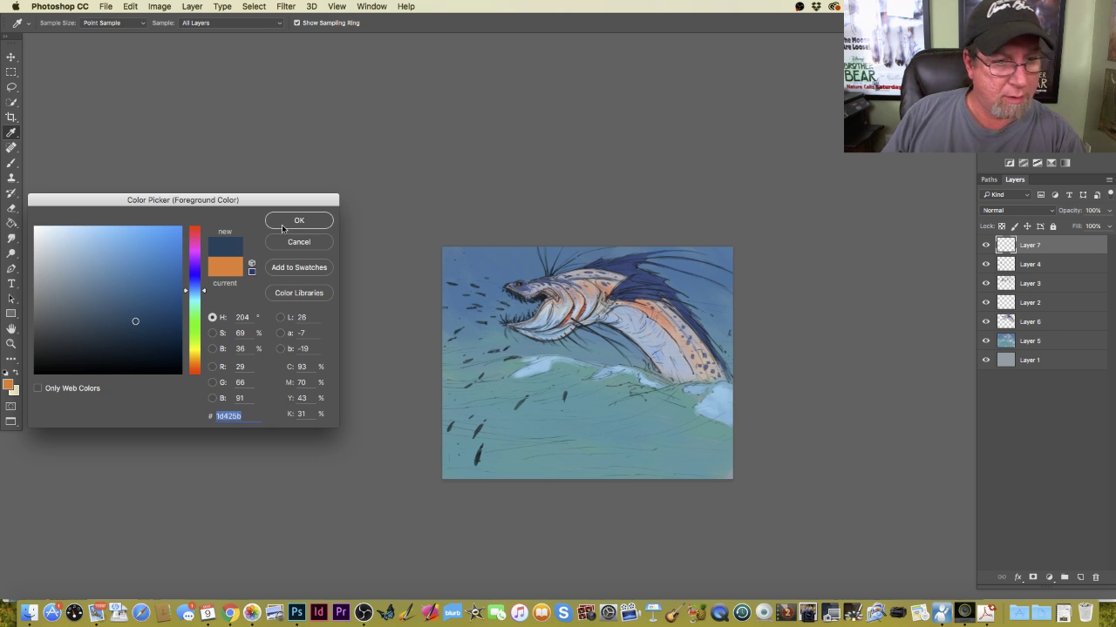
key("Return")
key("b")
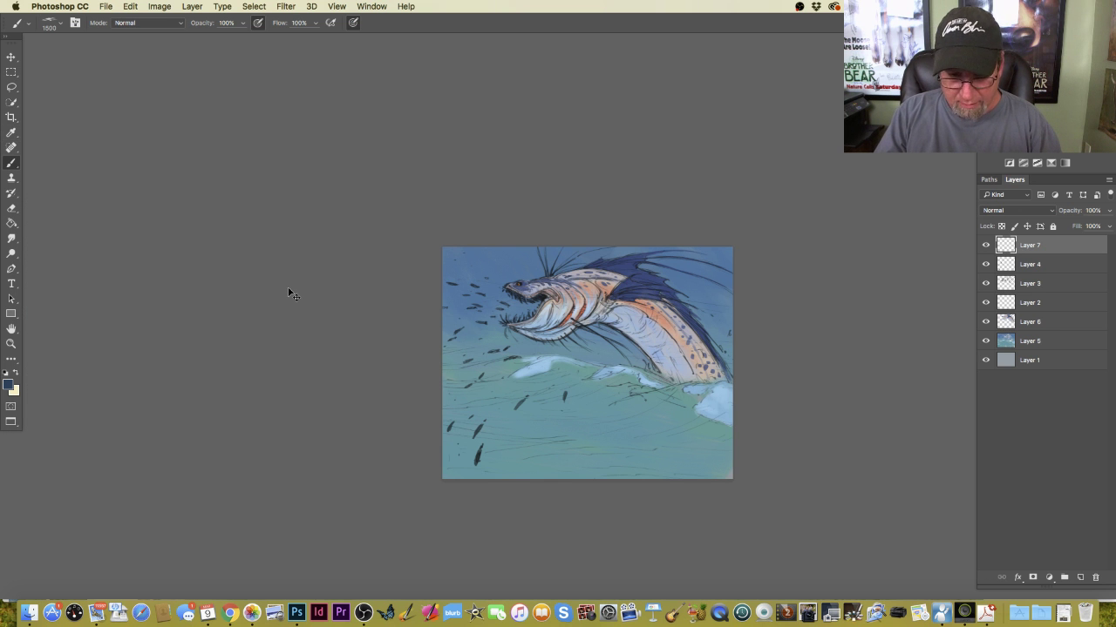
Try painting dark blue ripple strokes across the foreground water, enlarging the brush to 2000 px.
key("super+plus")
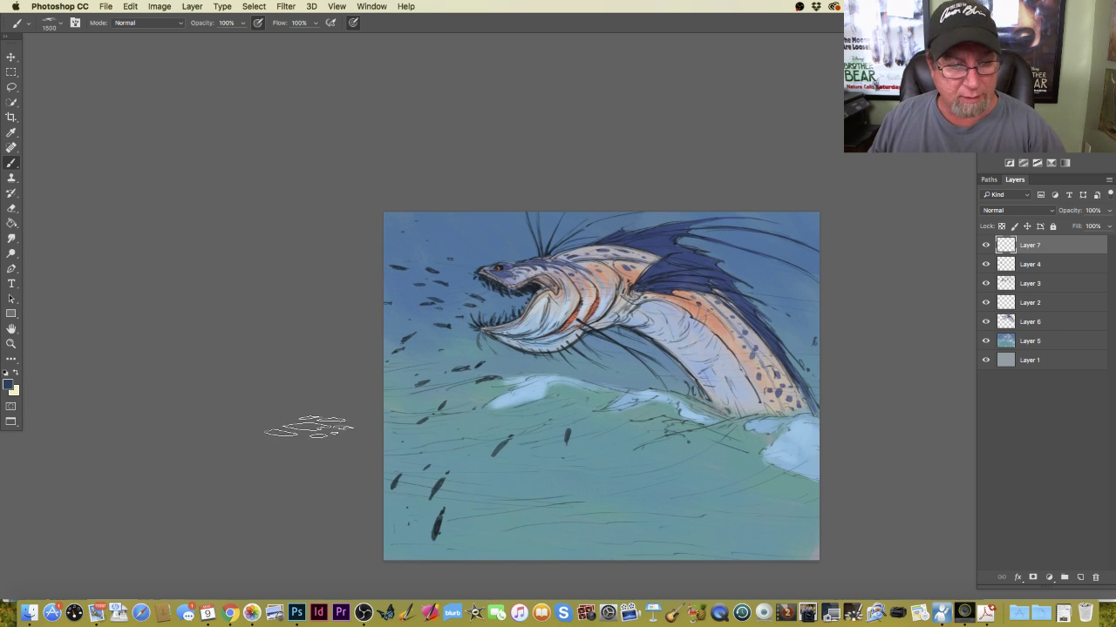
scroll(299, 424, "down", 5)
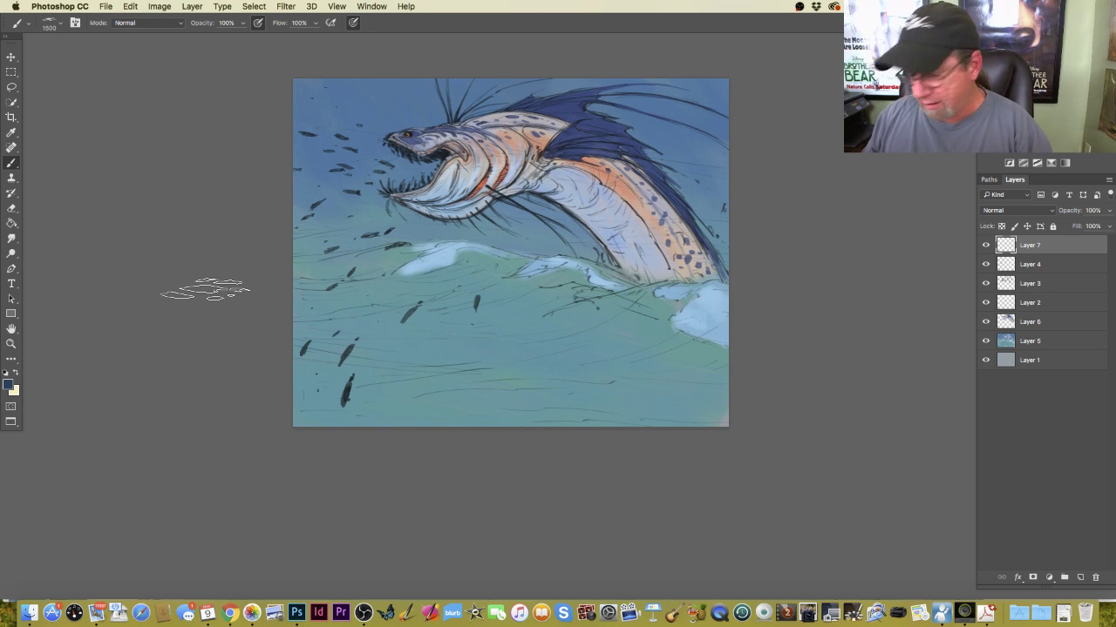
mouse_move(314, 319)
left_mouse_down()
mouse_move(279, 319)
mouse_move(410, 315)
left_mouse_up()
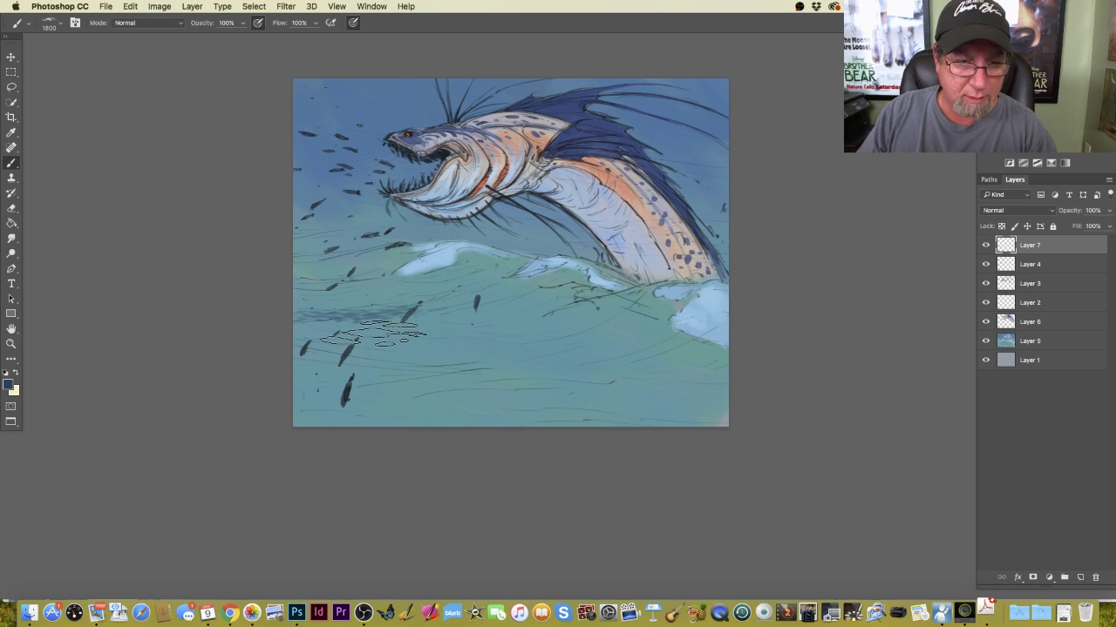
key("bracketright")
key("bracketright")
key("bracketright")
key("bracketright")
key("bracketright")
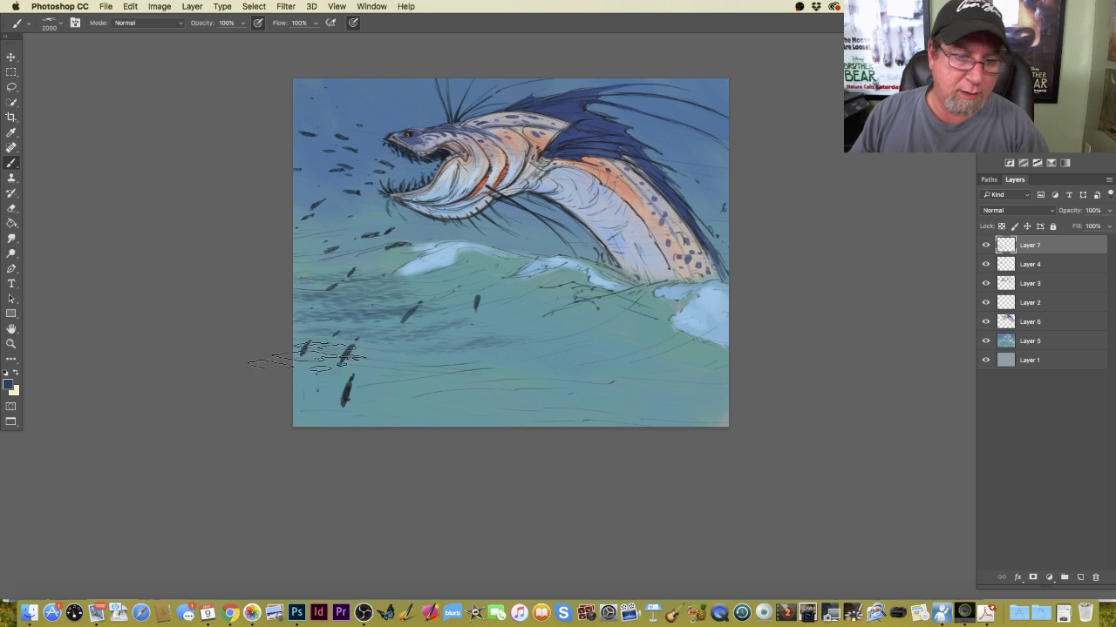
left_click_drag(329, 352, 579, 353)
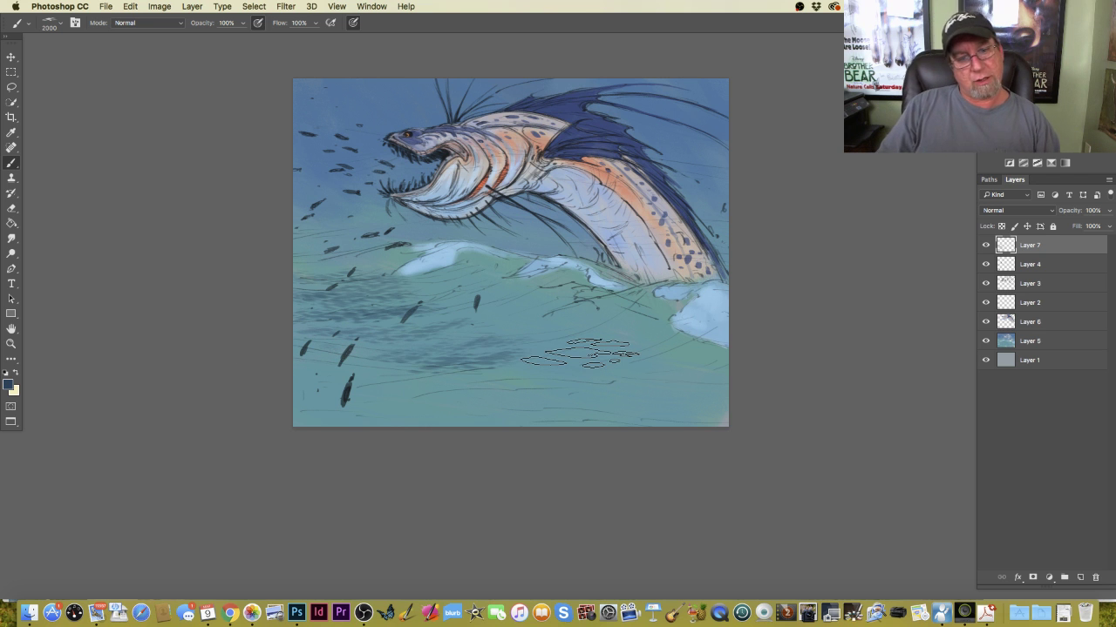
Discard Layer 7 with its test strokes and add a new empty layer in its place.
mouse_move(1042, 245)
left_mouse_down()
mouse_move(1024, 544)
mouse_move(1087, 580)
left_mouse_up()
left_click(1081, 578)
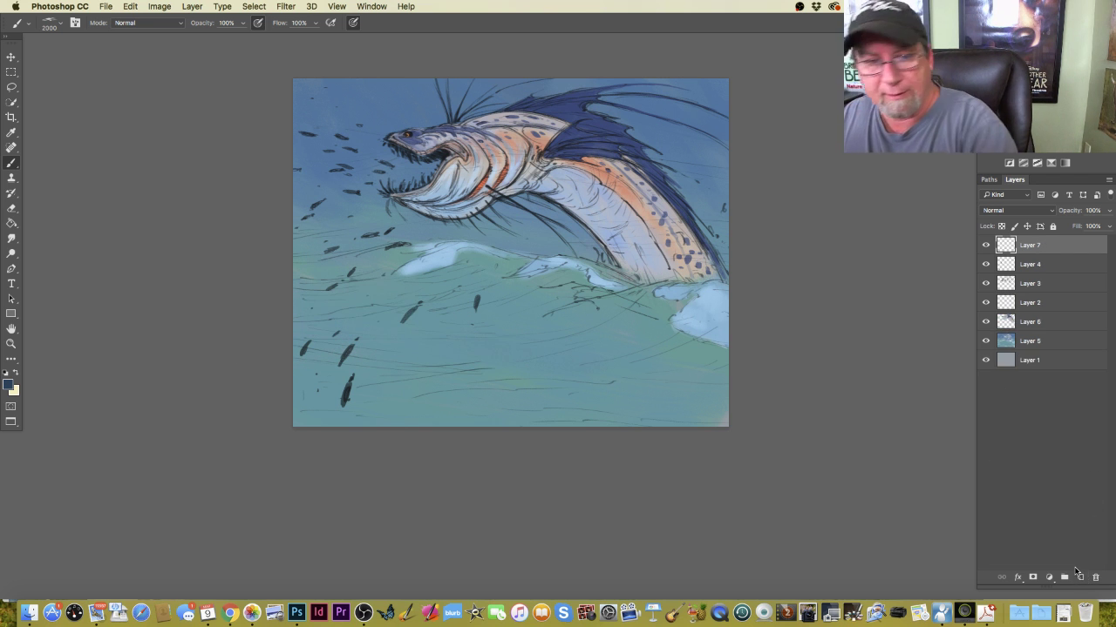
Paint dark blue ripples across the distant water with the 767 px brush preset enlarged to 2100 px, and move Layer 7 below Layer 6.
left_click(54, 25)
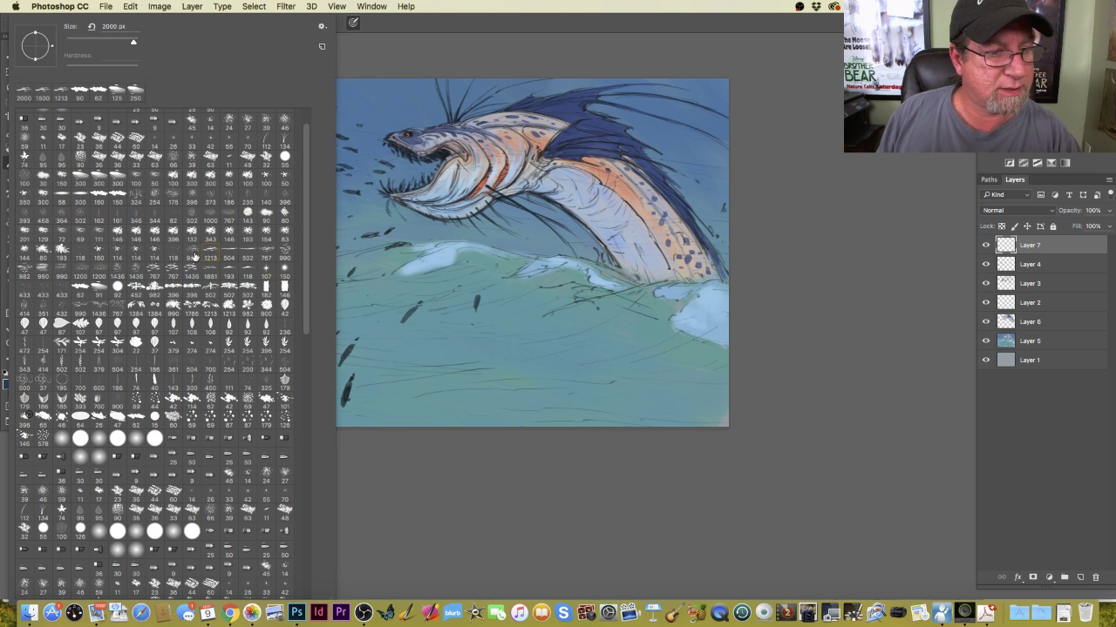
left_click(265, 253)
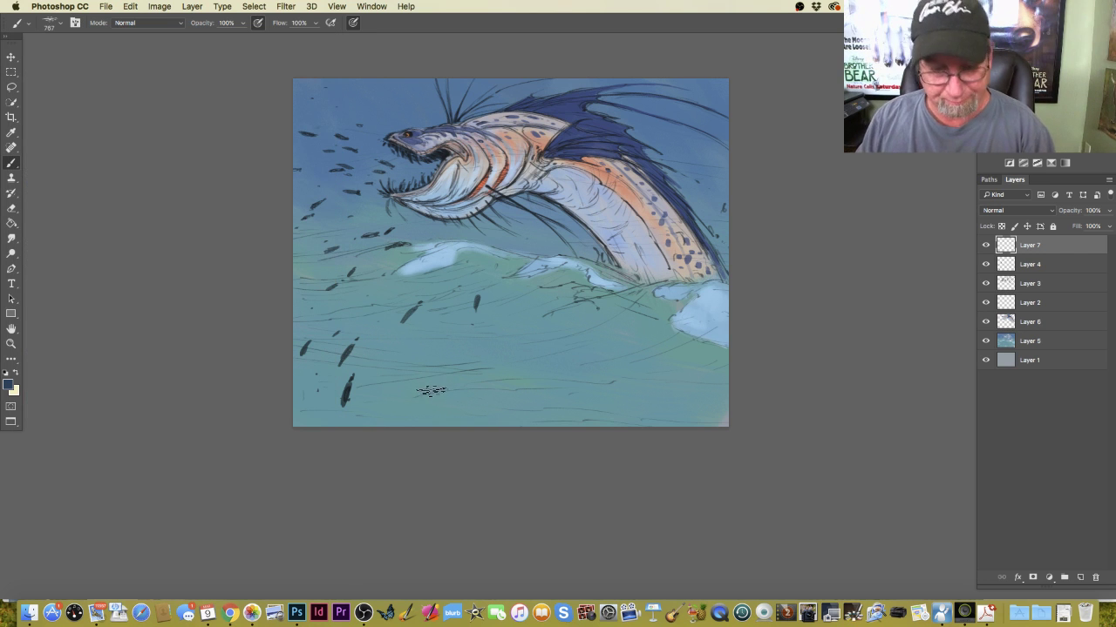
key("bracketright")
key("bracketright")
key("bracketright")
key("bracketright")
key("bracketright")
key("bracketright")
key("bracketright")
key("bracketright")
key("bracketright")
key("bracketright")
key("bracketright")
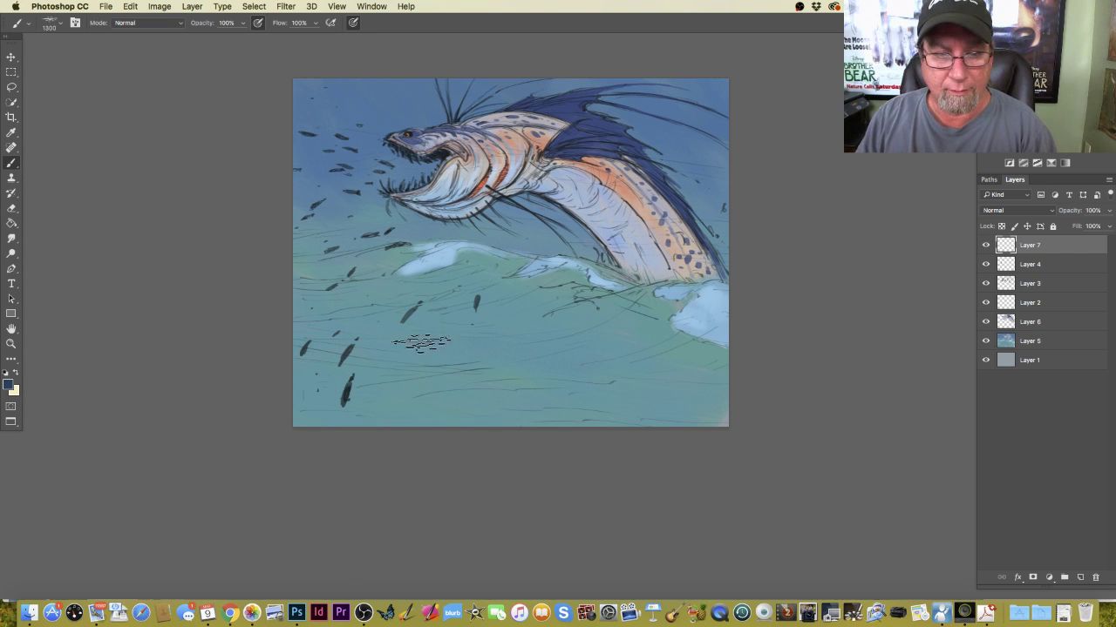
key("bracketright")
key("bracketright")
key("bracketright")
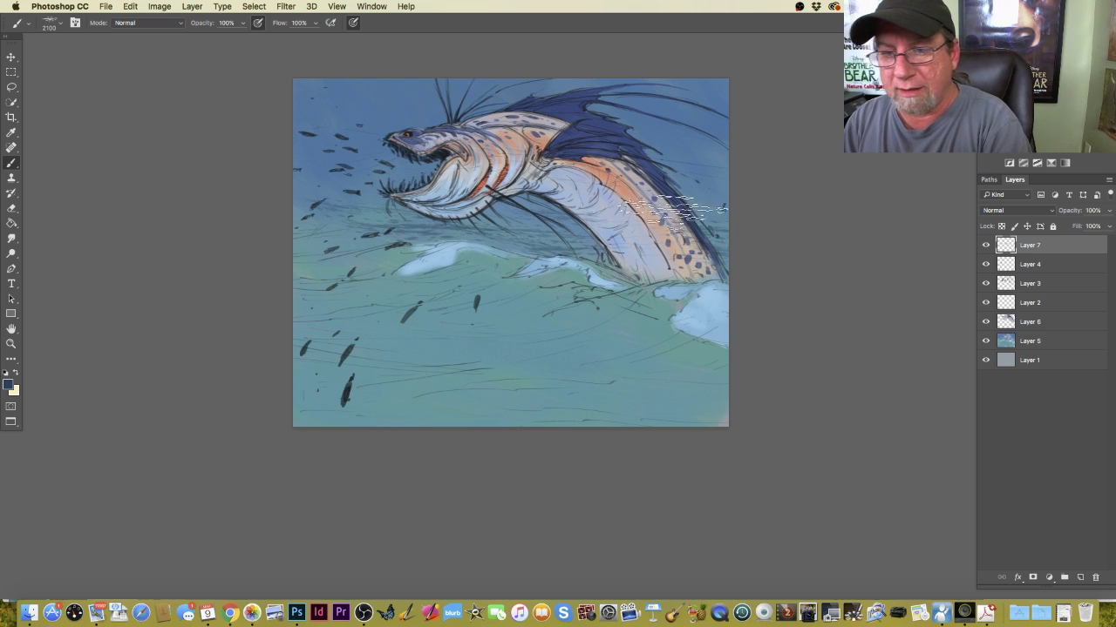
left_click_drag(1028, 246, 1029, 336)
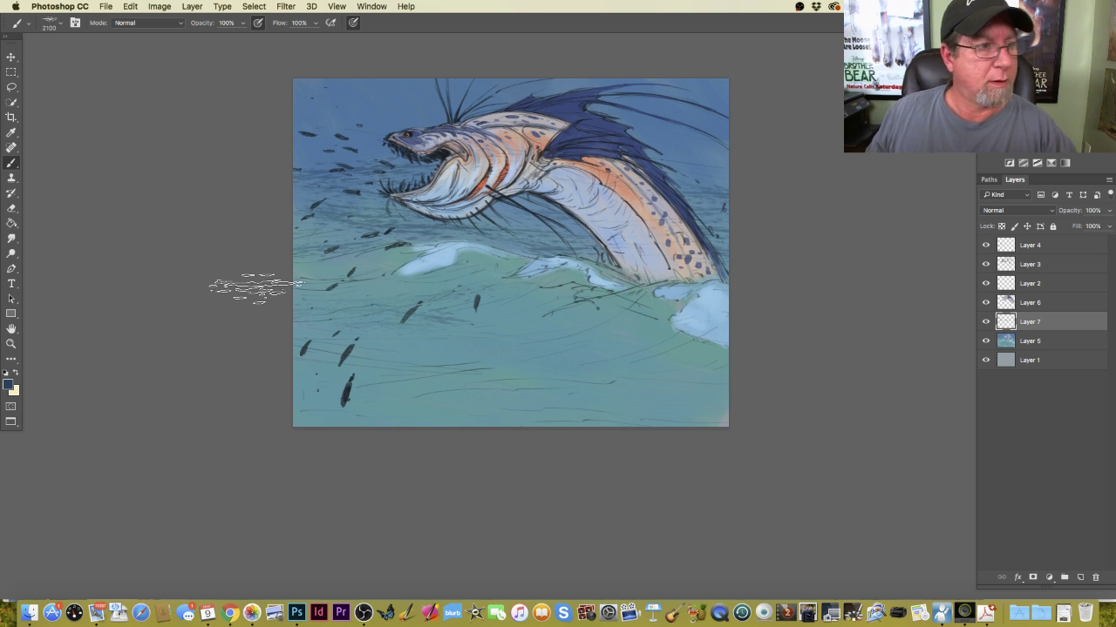
Choose the 990 px brush preset, enlarge it to 2000 px and paint fine ripples over the water below the serpent's head.
left_click(58, 28)
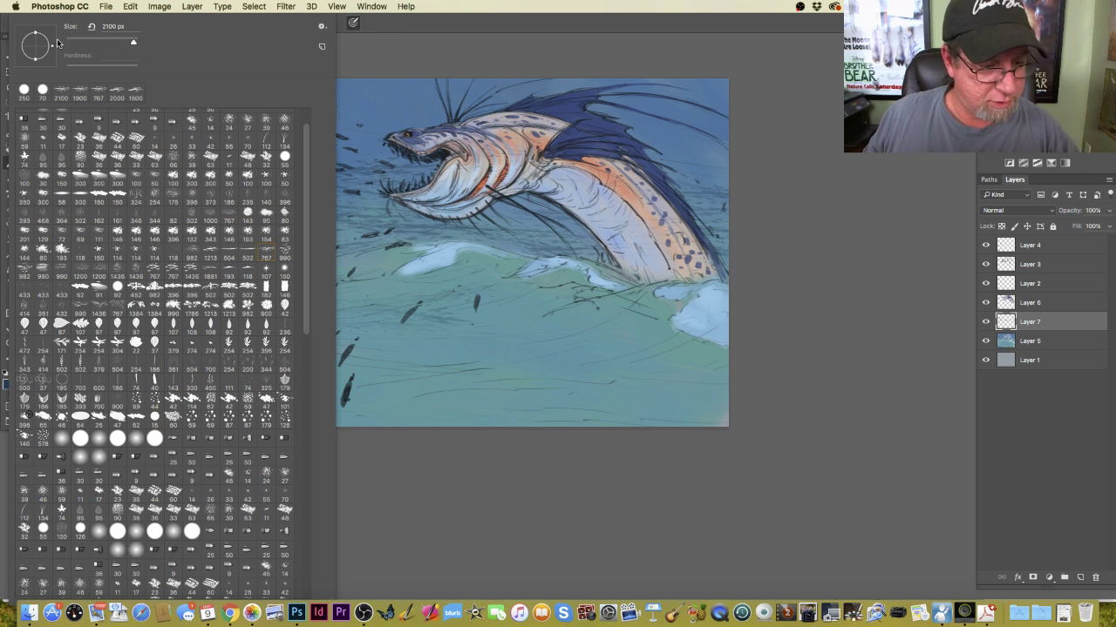
left_click(284, 253)
left_click(440, 366)
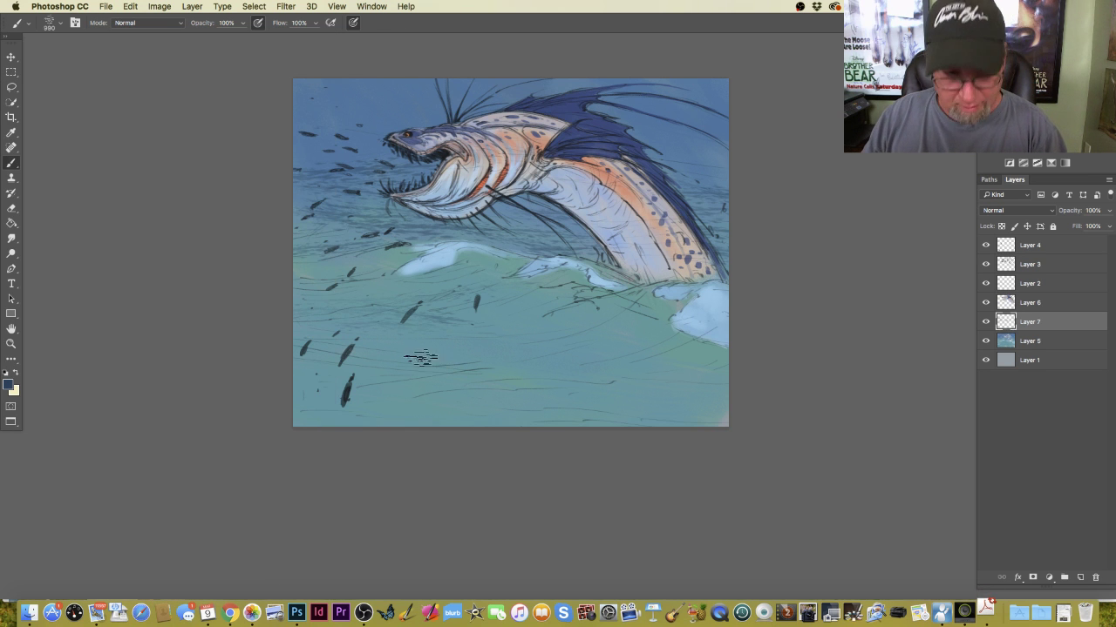
key("bracketright")
key("bracketright")
key("bracketright")
key("bracketright")
key("bracketright")
key("bracketright")
key("bracketright")
key("bracketright")
key("bracketright")
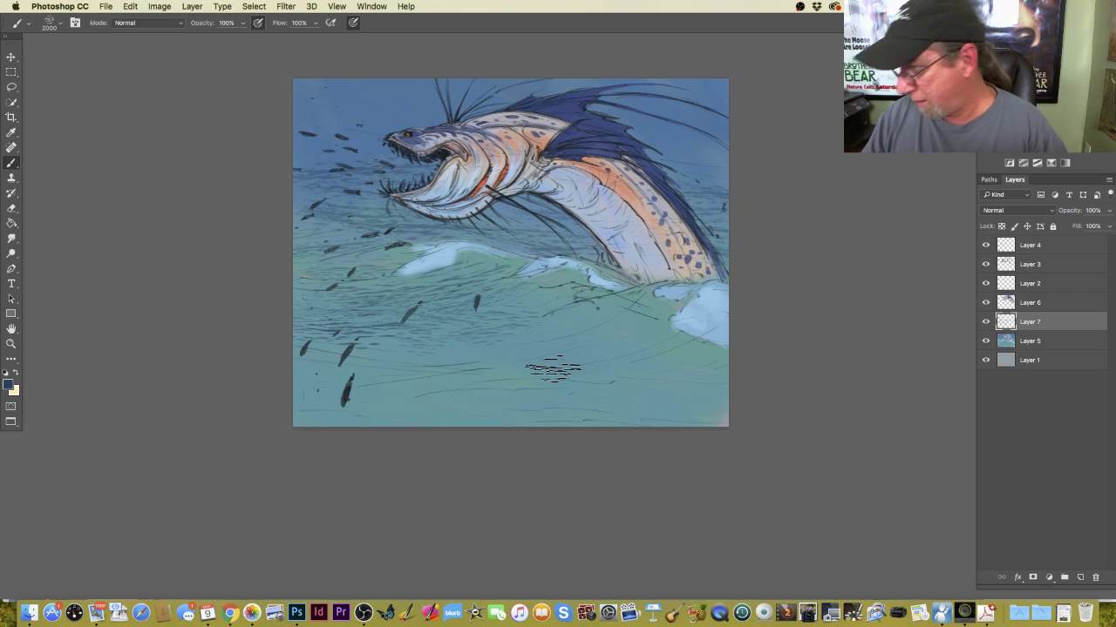
Choose the 1436 px brush preset, enlarge it to 2100 px and paint long ripples across the foreground water.
left_click(55, 25)
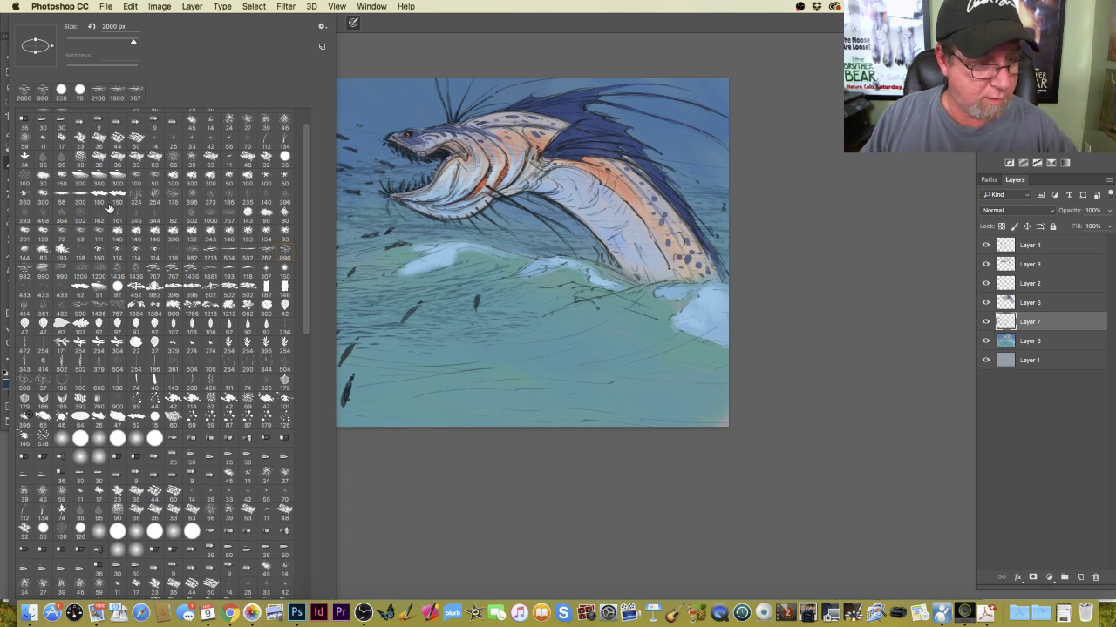
left_click(189, 273)
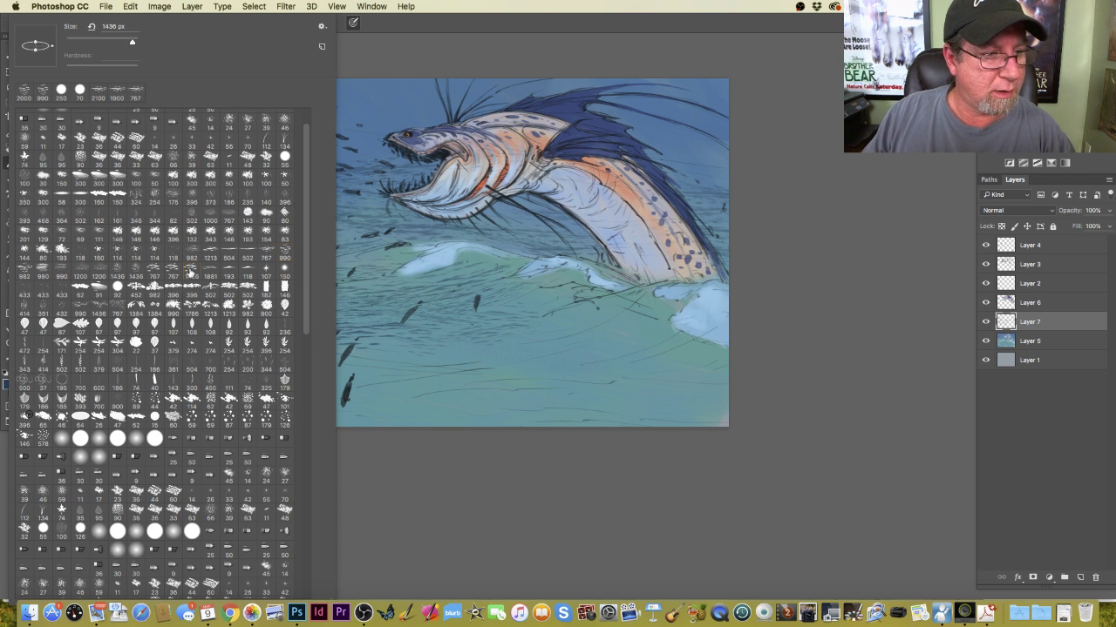
left_click(454, 438)
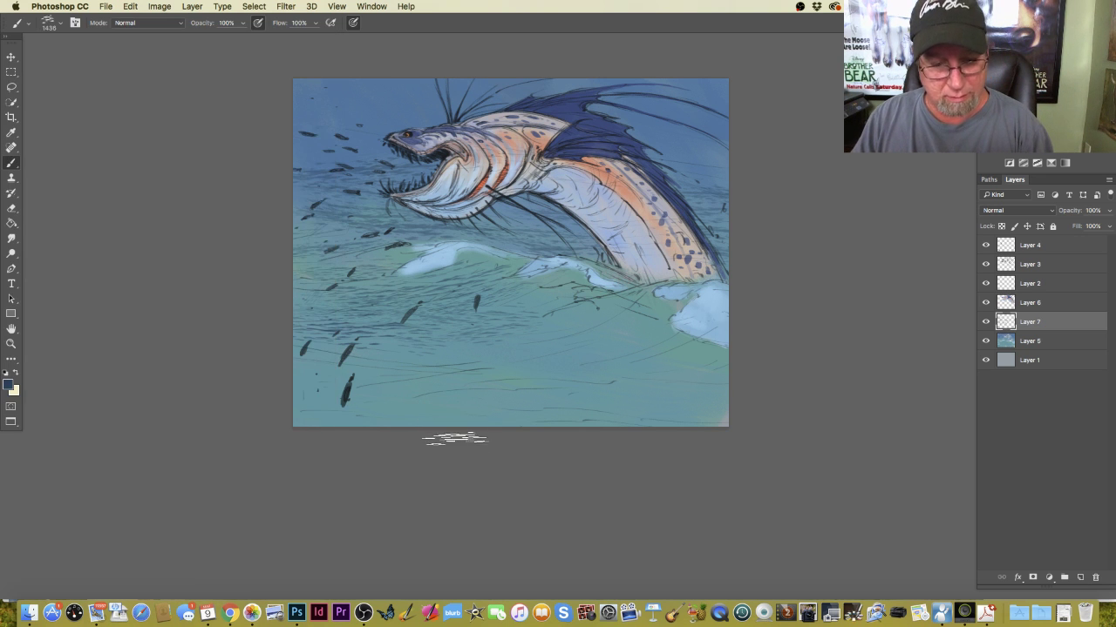
key("bracketright")
key("bracketright")
key("bracketright")
key("bracketright")
key("bracketright")
key("bracketright")
key("bracketright")
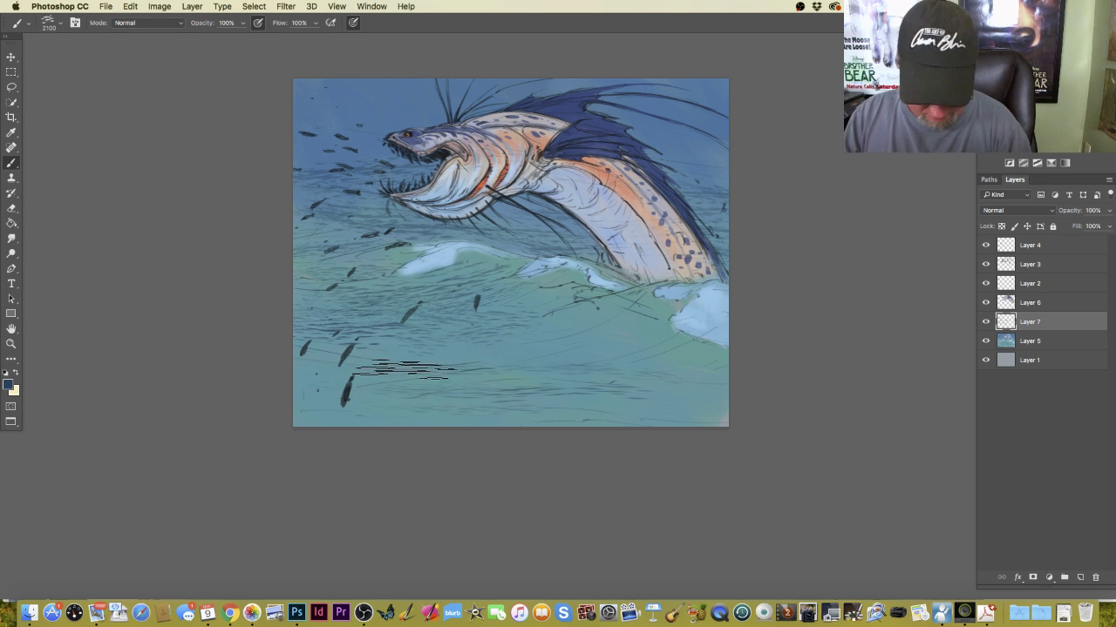
Enlarge the ripple brush to 2800 px and build up denser dark blue ripples over the foreground water.
key("bracketright")
key("bracketright")
key("bracketright")
key("bracketright")
key("bracketright")
key("bracketright")
key("bracketright")
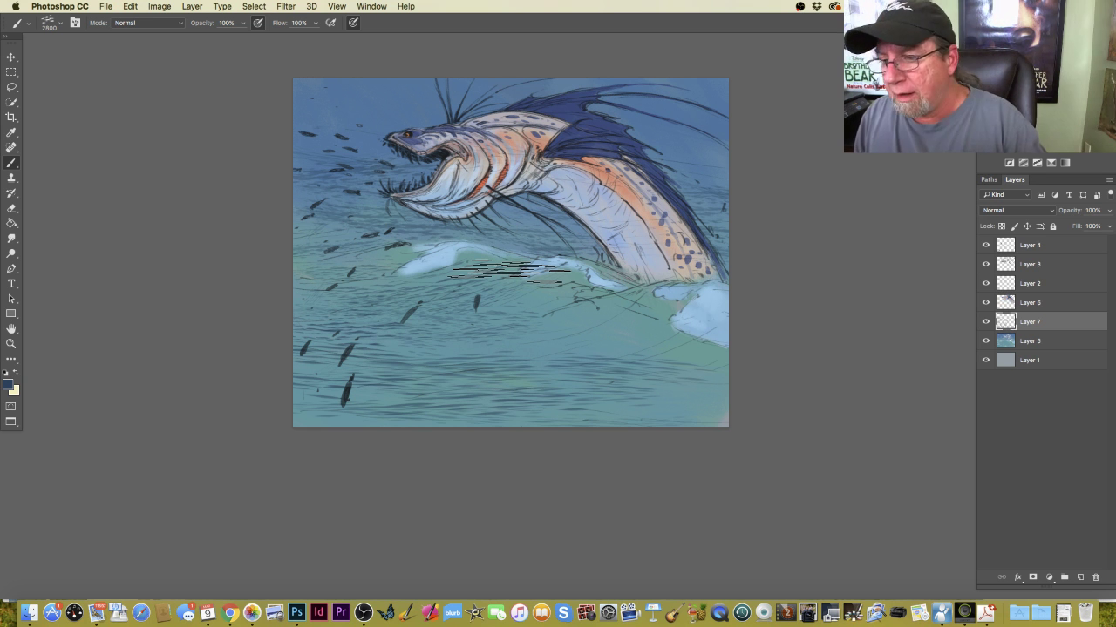
Choose the 62 px brush preset and paint short dark blue strokes on the wave beside the foam at the serpent's base.
left_click(55, 25)
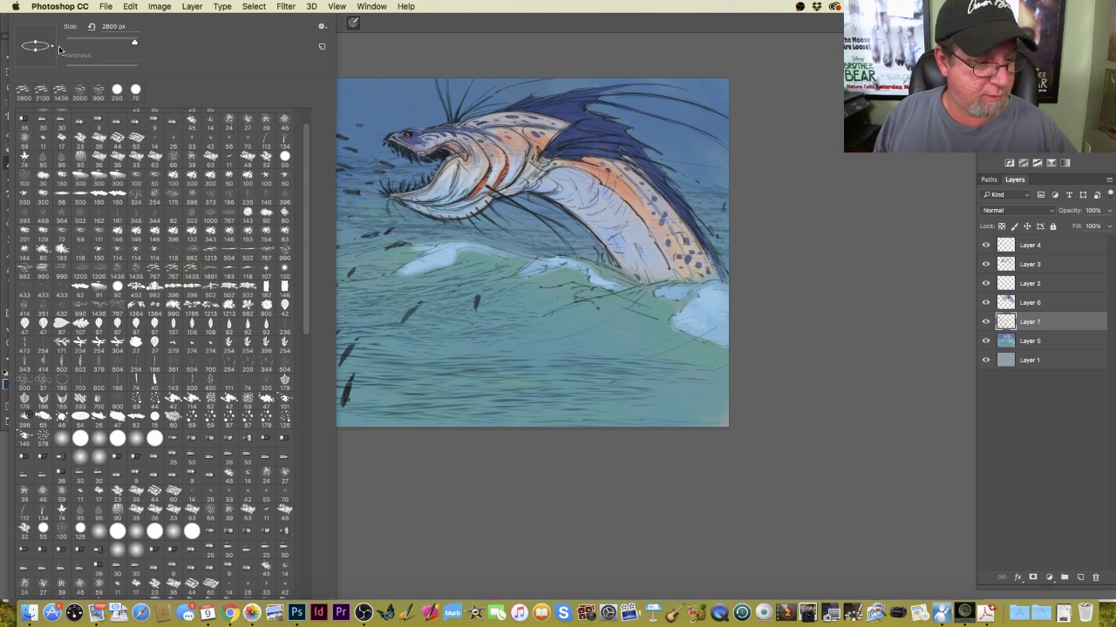
left_click(441, 472)
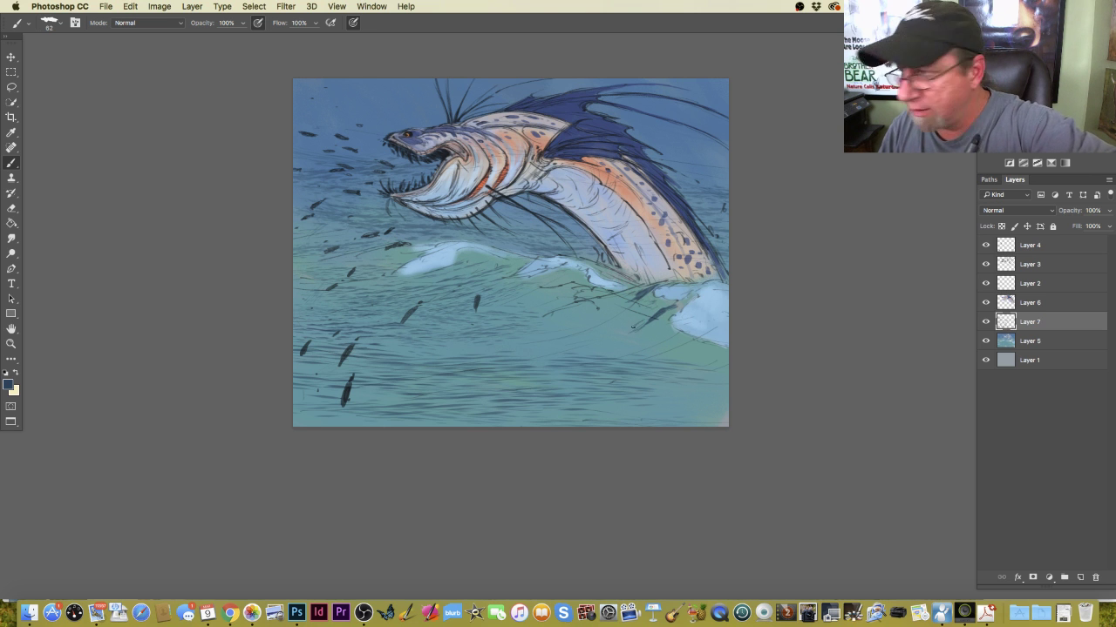
left_click_drag(641, 334, 617, 341)
Enlarge the brush to 125 px and paint dark blue wave contours in the water below the foam at the serpent's base.
key("bracketright")
key("bracketright")
key("bracketright")
key("bracketright")
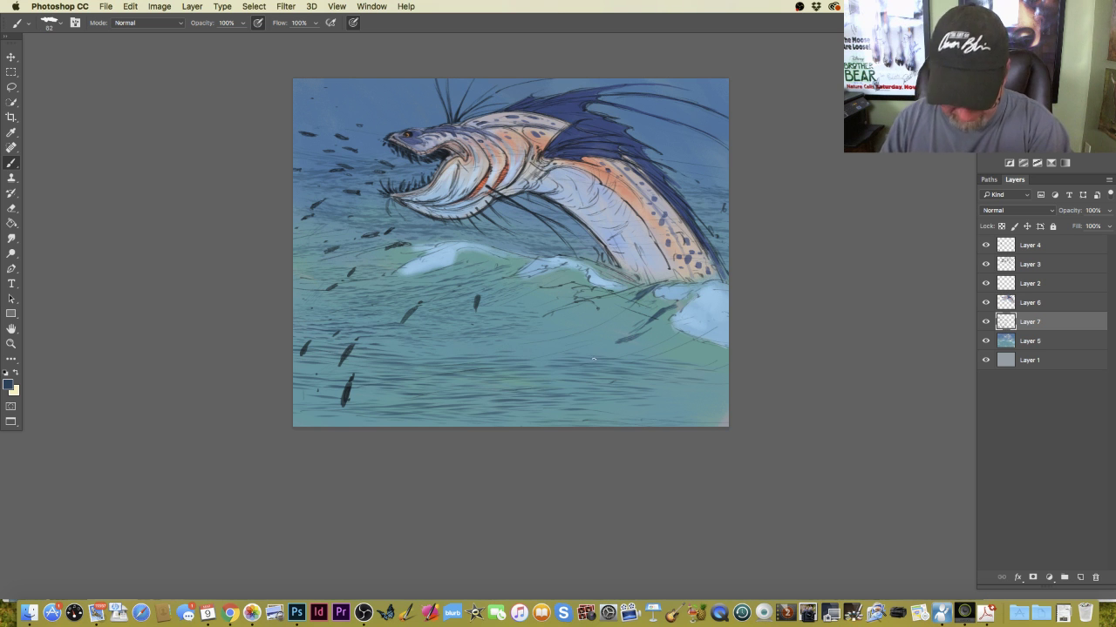
key("bracketright")
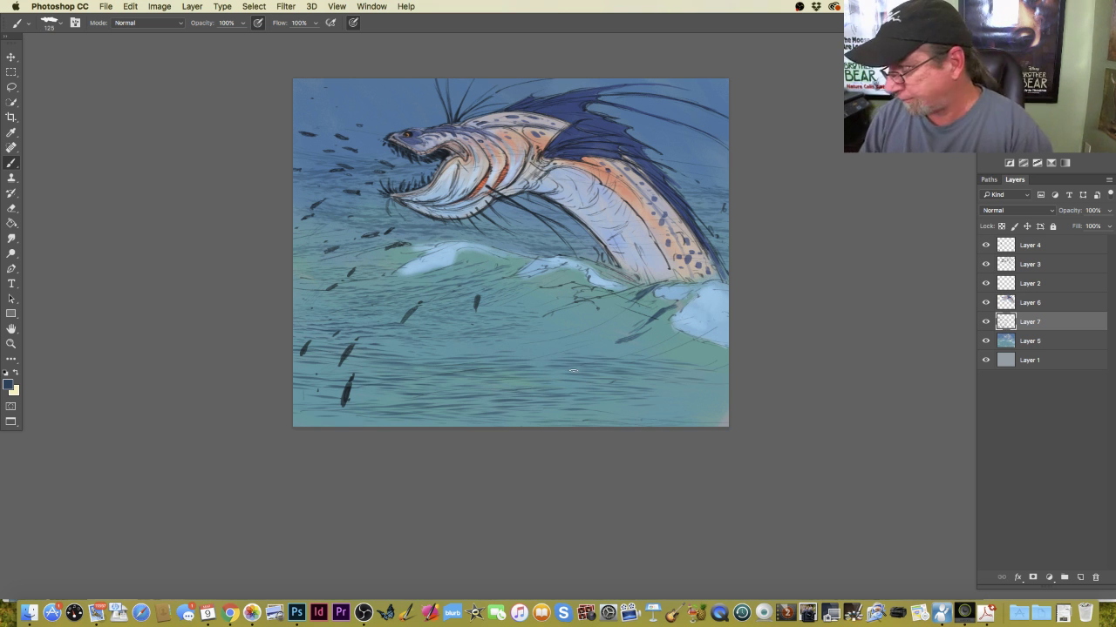
mouse_move(671, 344)
left_mouse_down()
mouse_move(583, 358)
mouse_move(640, 359)
mouse_move(603, 359)
left_mouse_up()
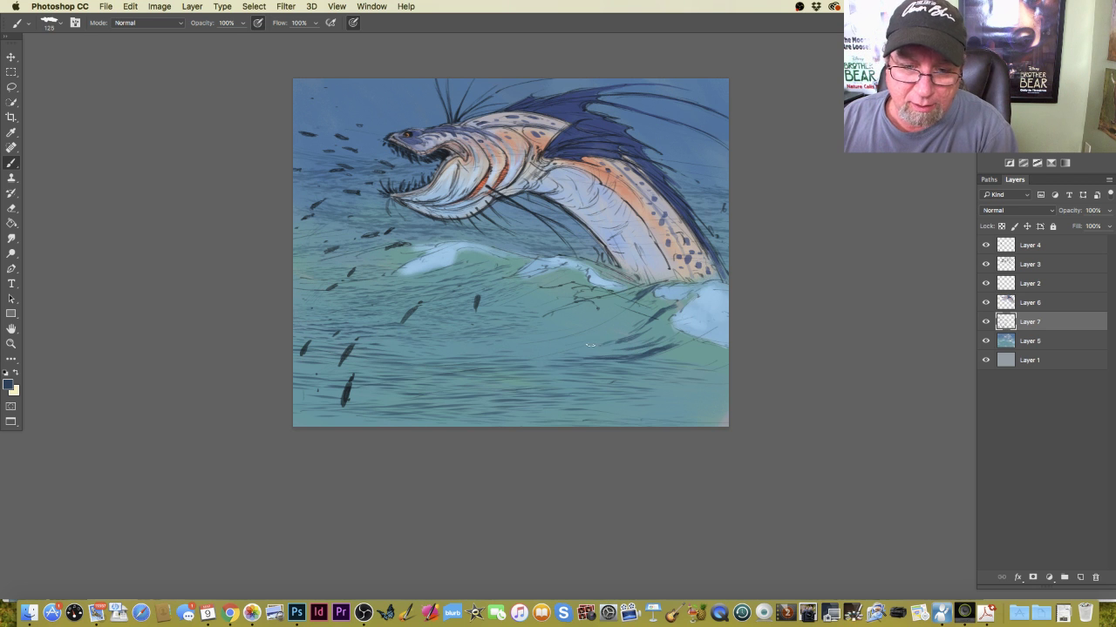
left_click_drag(598, 345, 552, 351)
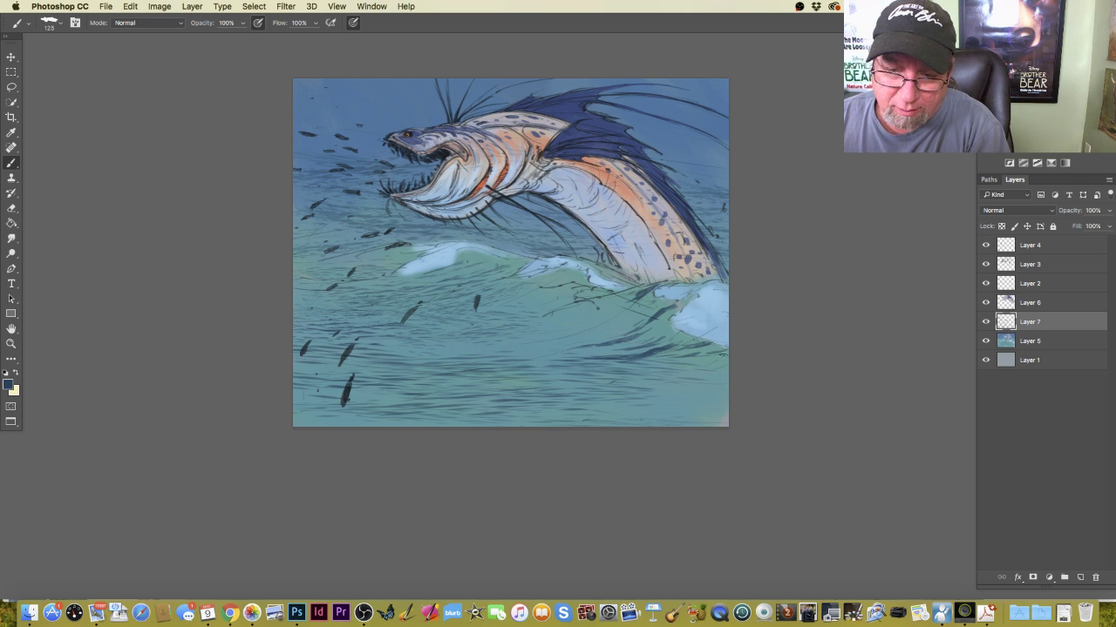
mouse_move(668, 361)
left_mouse_down()
mouse_move(718, 361)
mouse_move(688, 367)
mouse_move(711, 375)
left_mouse_up()
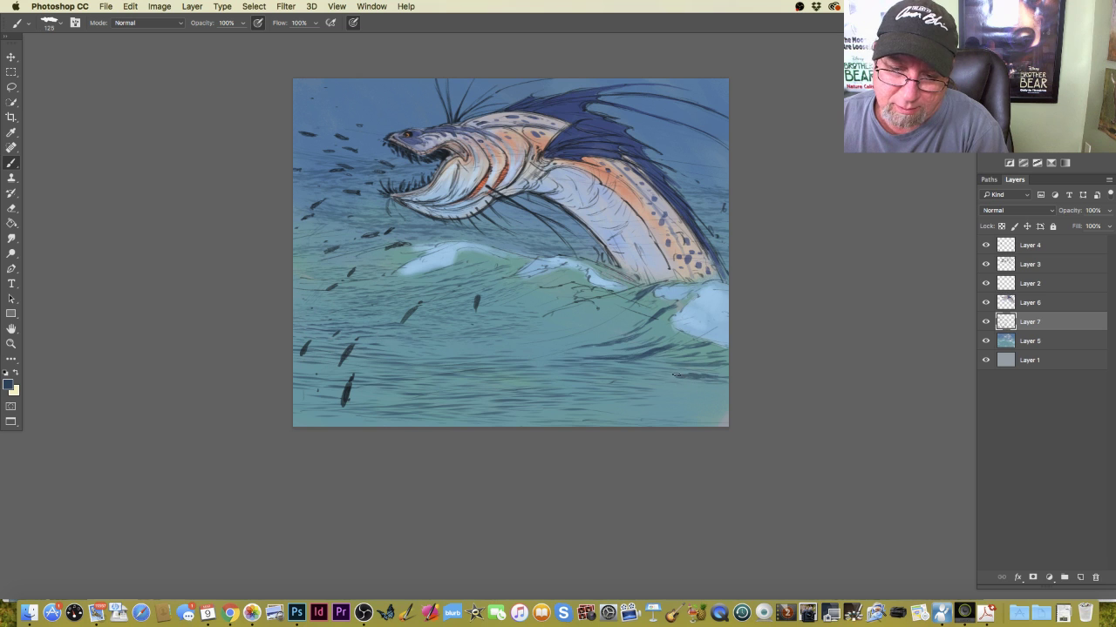
mouse_move(675, 374)
left_mouse_down()
mouse_move(649, 375)
mouse_move(722, 381)
mouse_move(661, 376)
left_mouse_up()
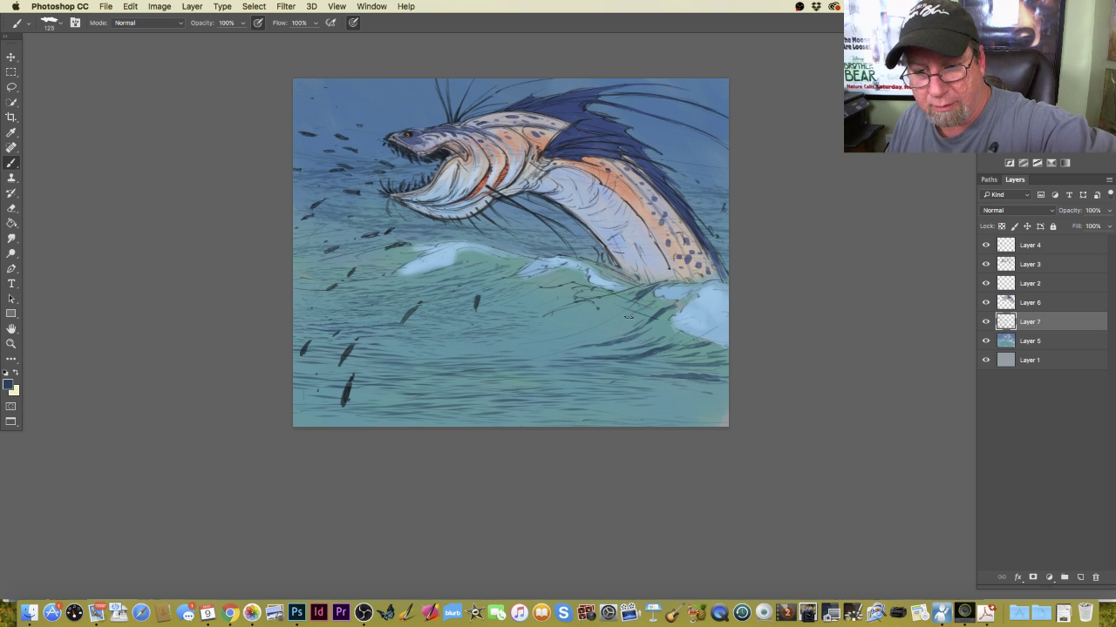
Paint dark blue shading strokes down the wave face and under the foam crest beside the serpent's body.
mouse_move(627, 316)
left_mouse_down()
mouse_move(570, 340)
mouse_move(602, 333)
left_mouse_up()
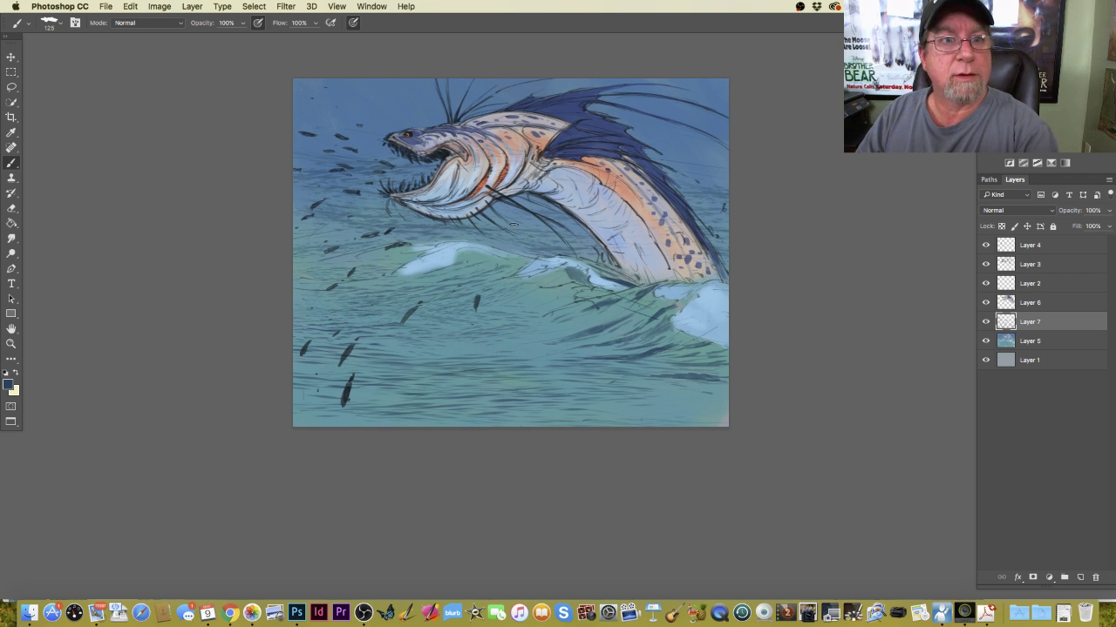
mouse_move(565, 280)
left_mouse_down()
mouse_move(556, 277)
mouse_move(575, 275)
mouse_move(562, 276)
left_mouse_up()
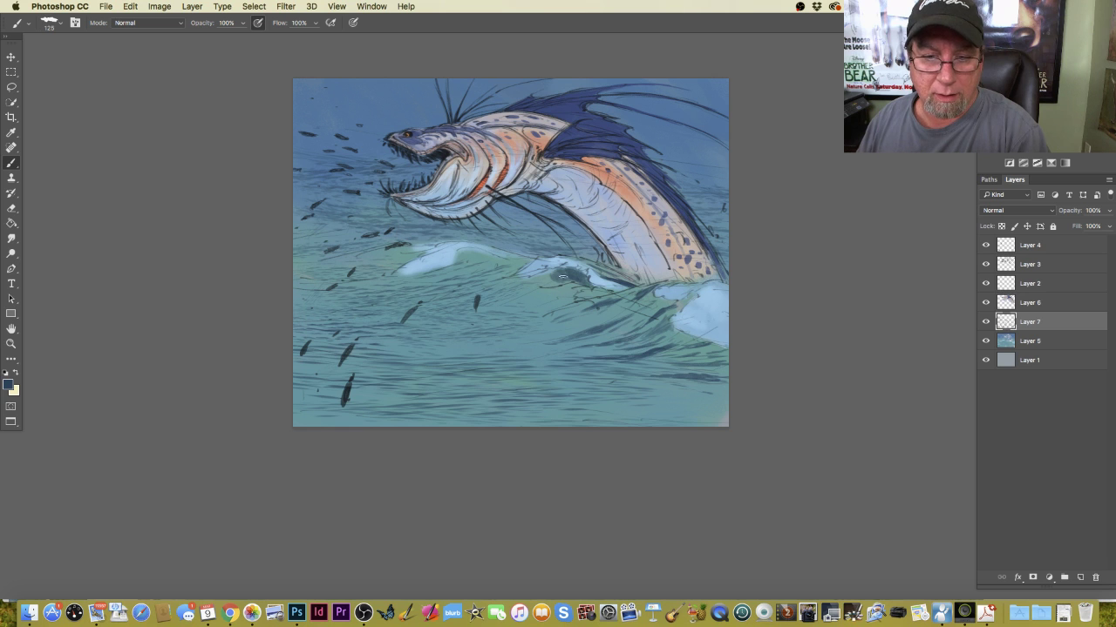
Set the foreground colour to a medium blue by sampling the foreground water, darkening the sample and shifting its hue towards blue.
left_click(8, 385)
left_click(523, 344)
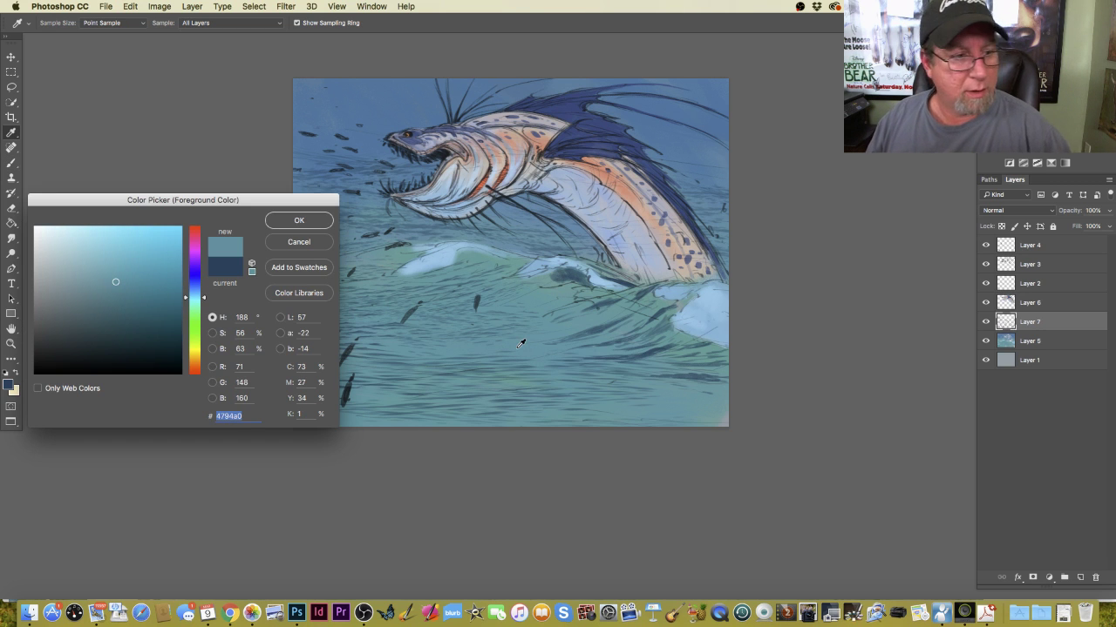
left_click(126, 302)
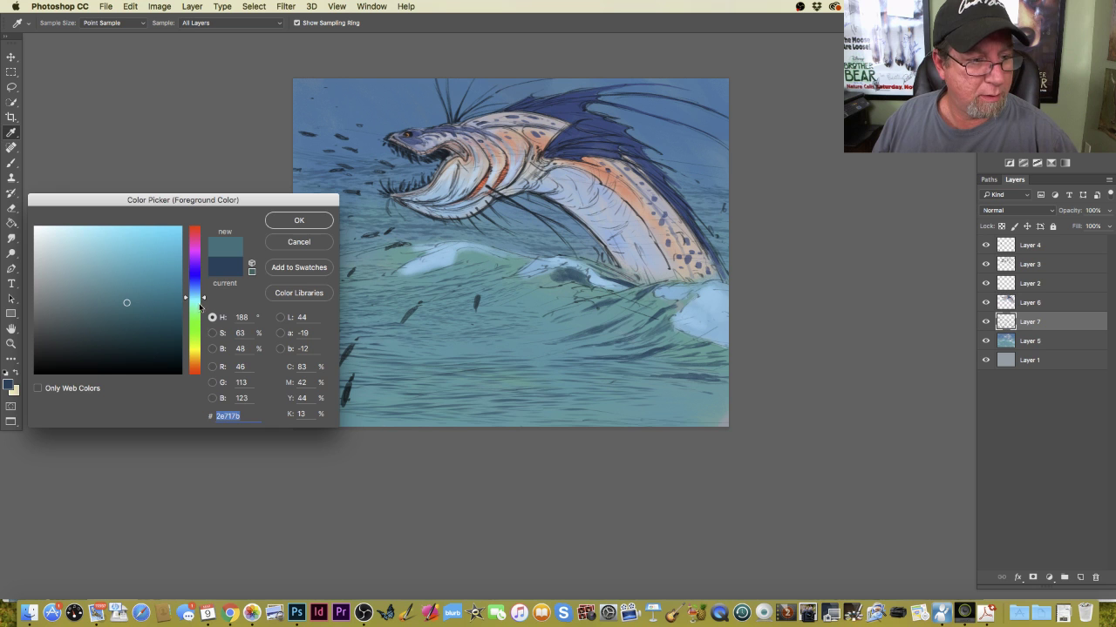
left_click(196, 298)
left_click(287, 225)
key("b")
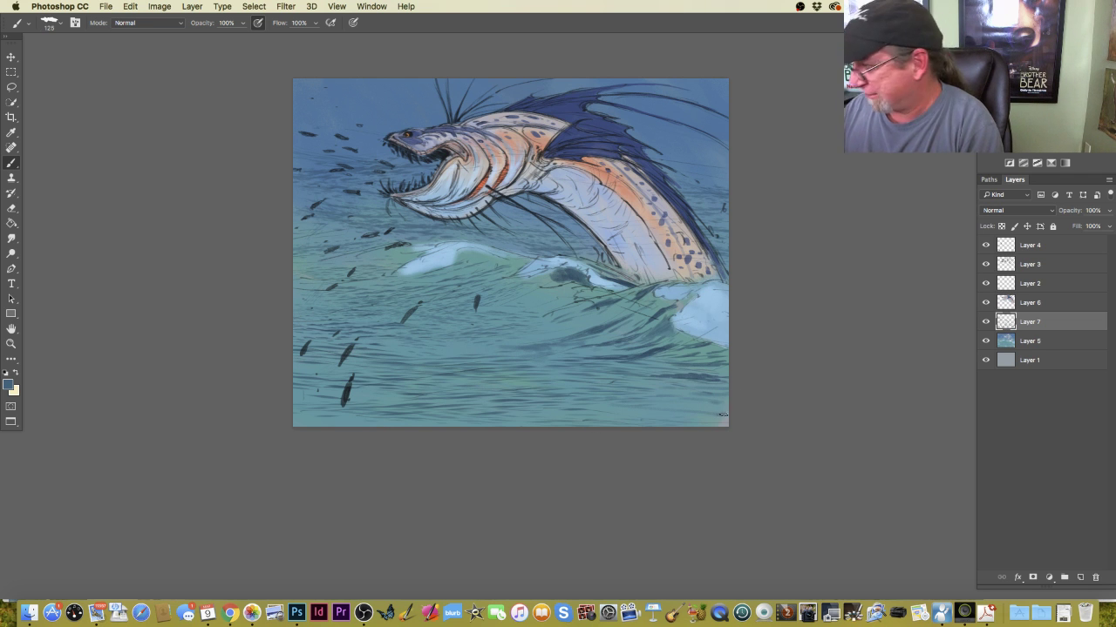
Paint medium blue ripple strokes with the 125 px brush along the bottom edge of the foreground water.
left_click_drag(722, 415, 707, 417)
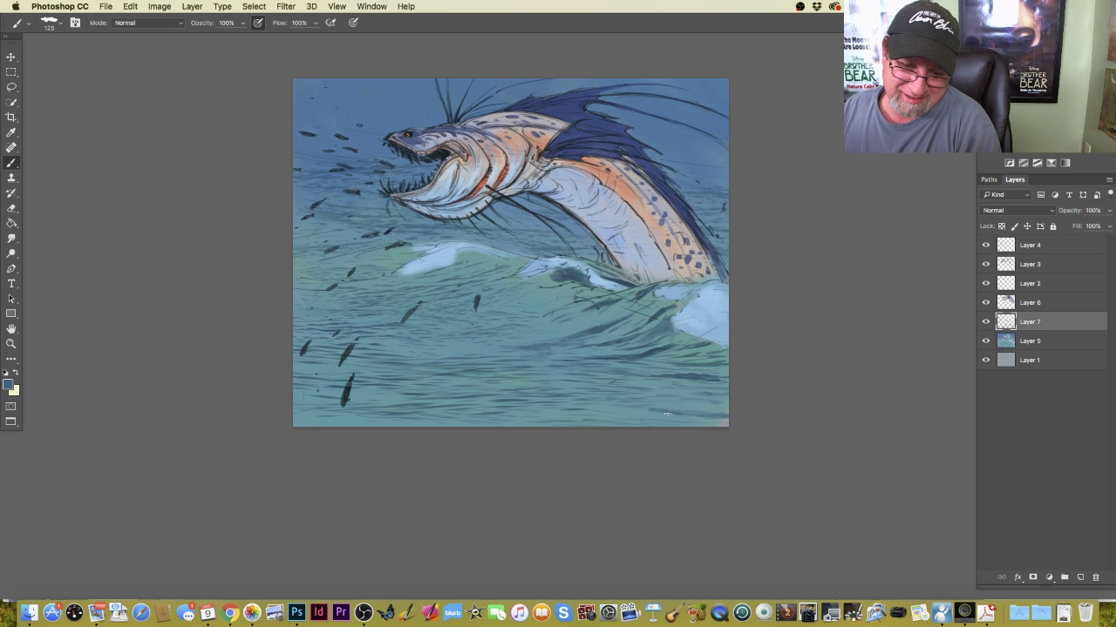
left_click_drag(605, 413, 541, 414)
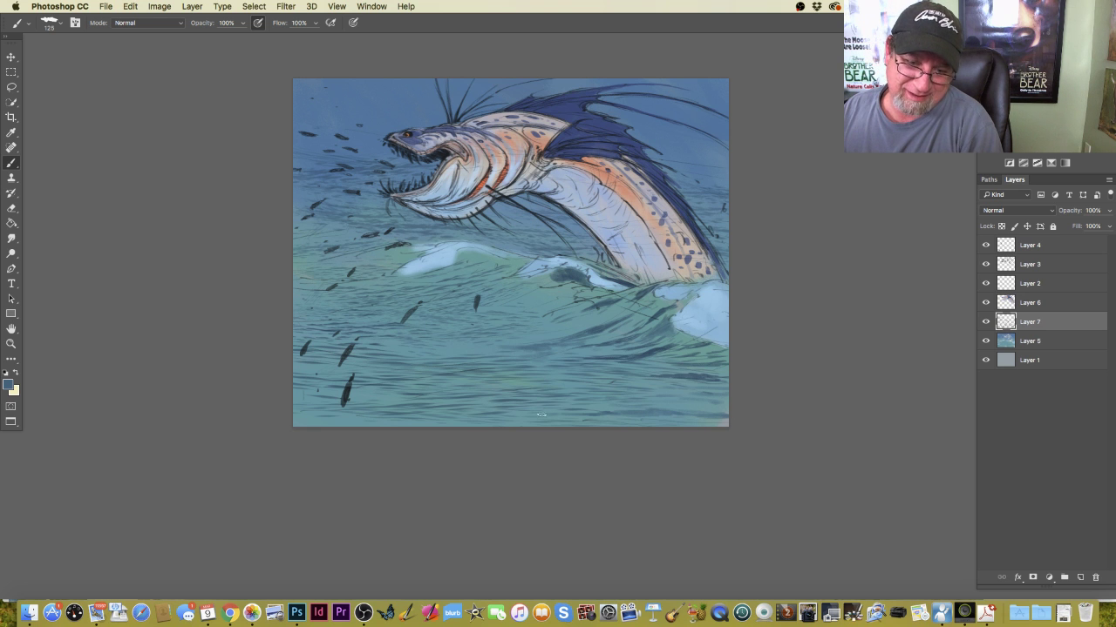
left_click_drag(656, 418, 703, 418)
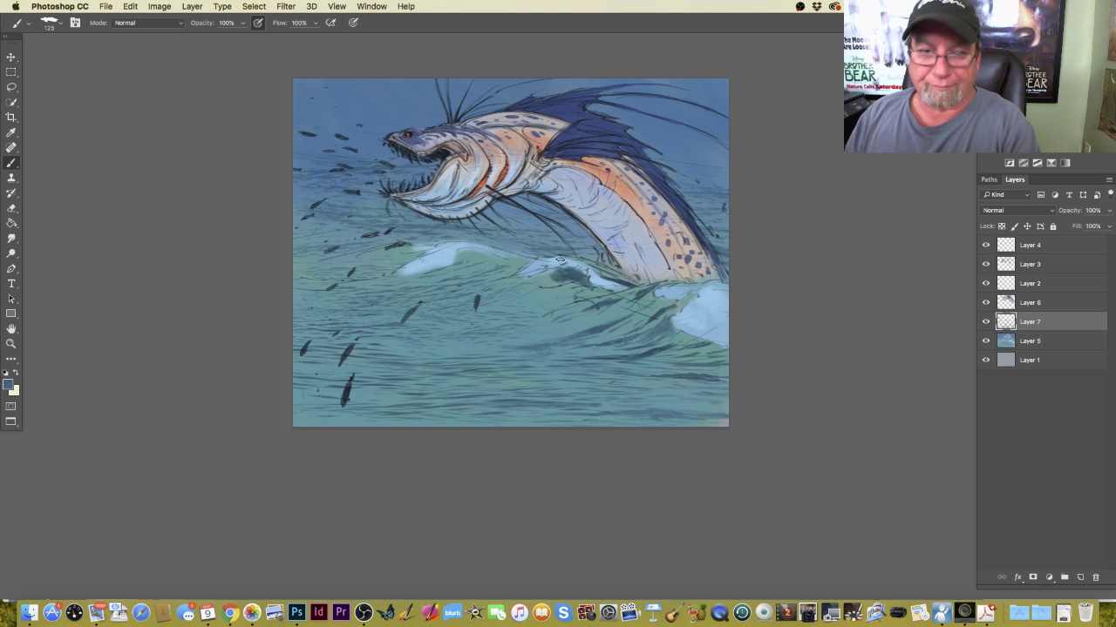
Resize the brush to 90 px and paint blue ripple strokes on the water below the central foam crest.
key("bracketleft")
key("bracketleft")
key("bracketleft")
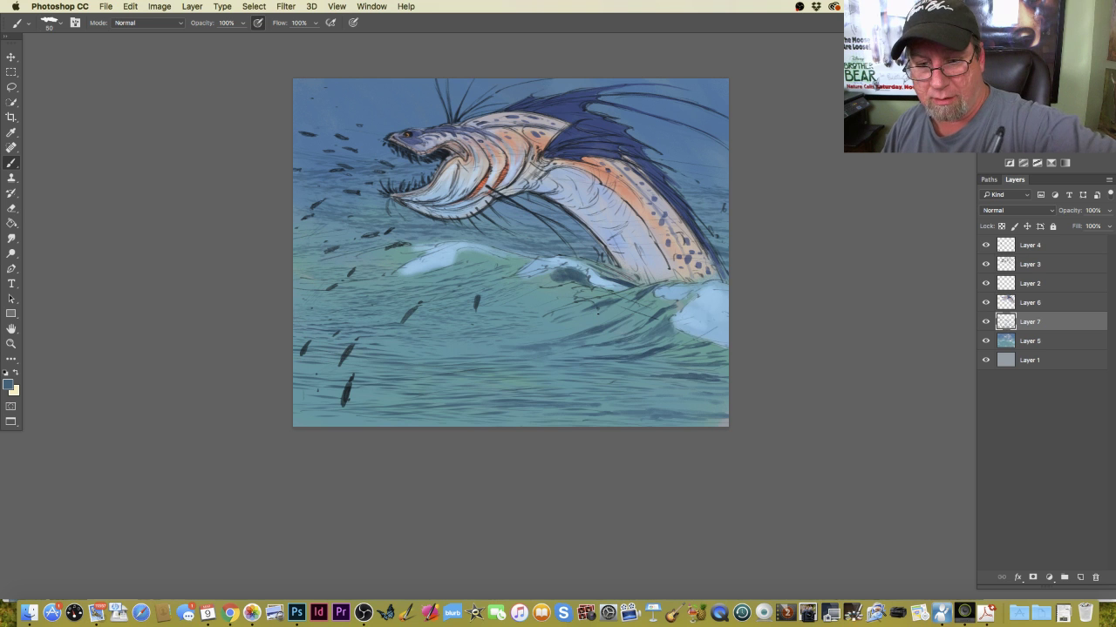
key("bracketright")
key("bracketright")
key("bracketright")
key("bracketright")
key("bracketright")
key("bracketright")
key("bracketright")
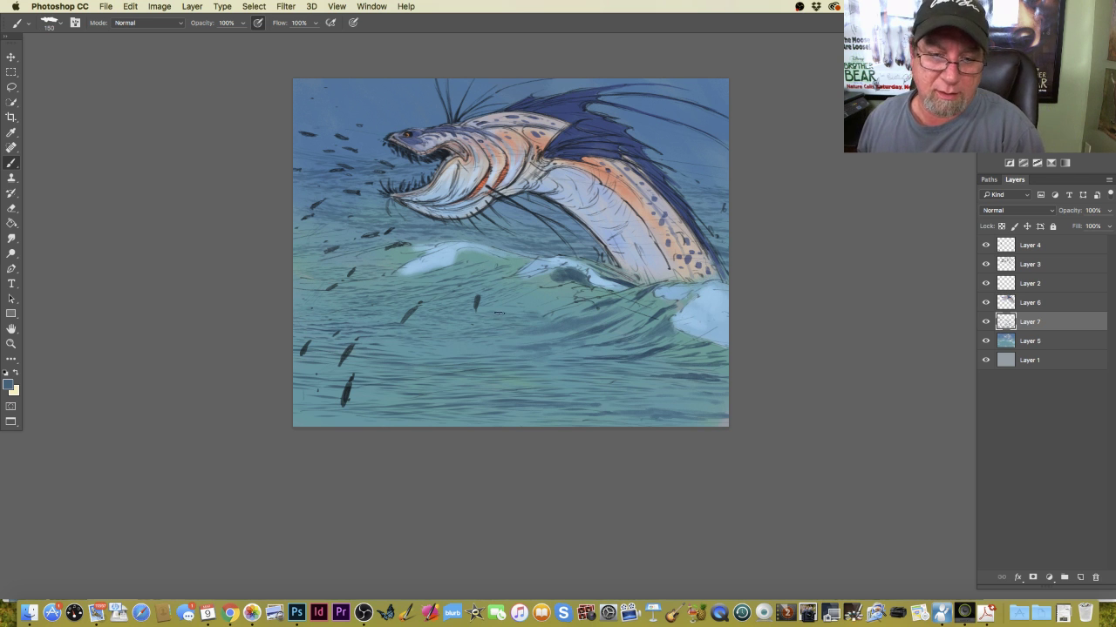
key("bracketleft")
key("bracketleft")
key("bracketleft")
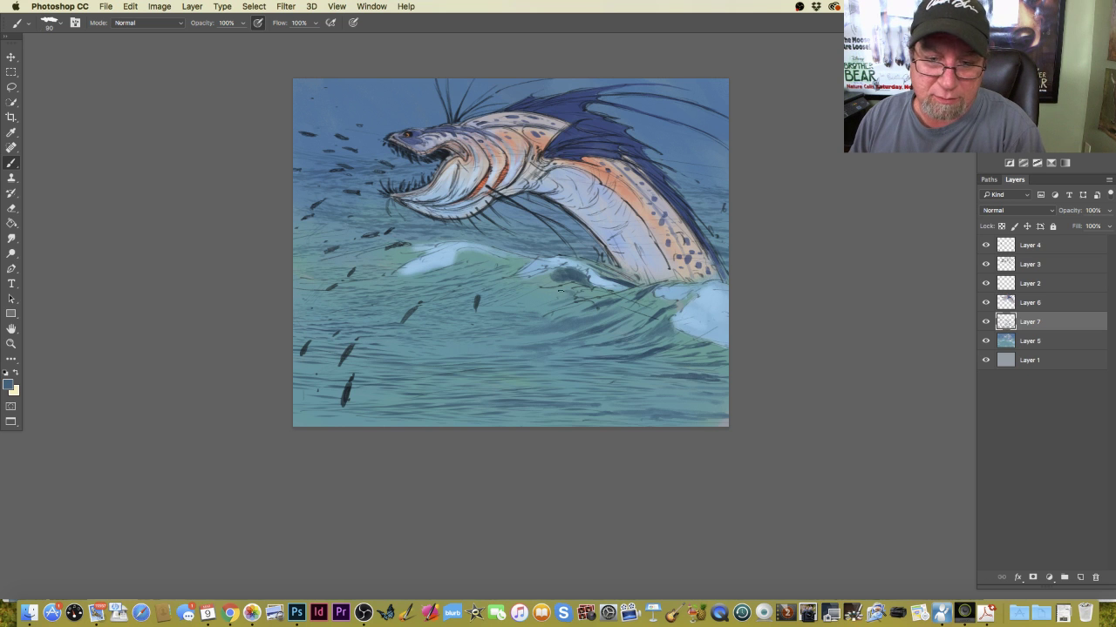
left_click_drag(564, 294, 528, 301)
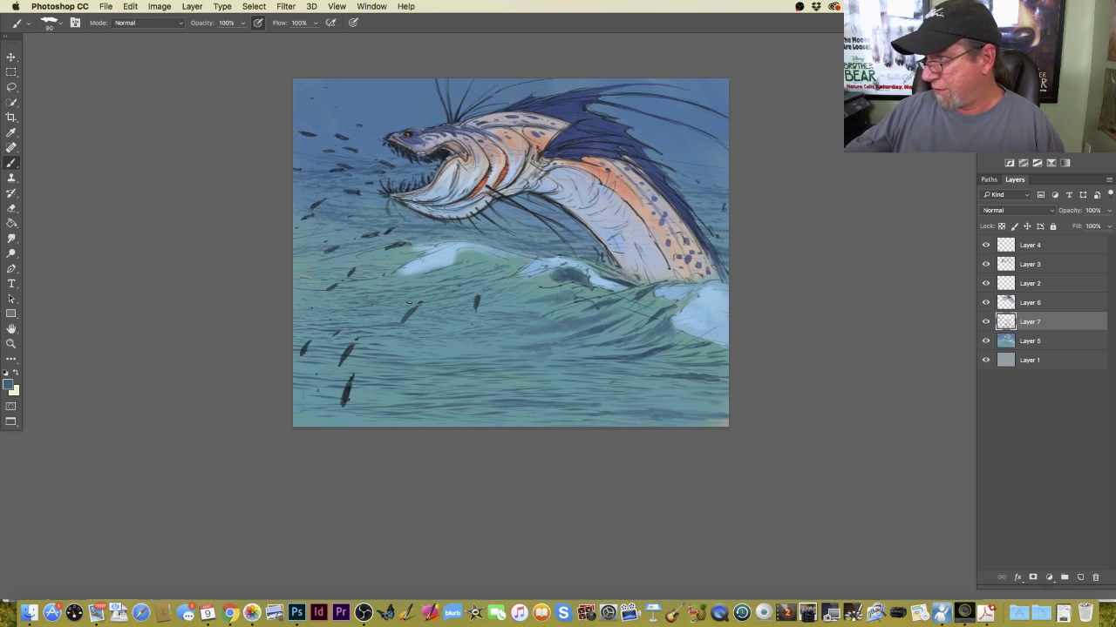
Examine the ocean wave reference photo IMG_1931.jpg in full-screen view and minimise its window.
key("super+shift+e")
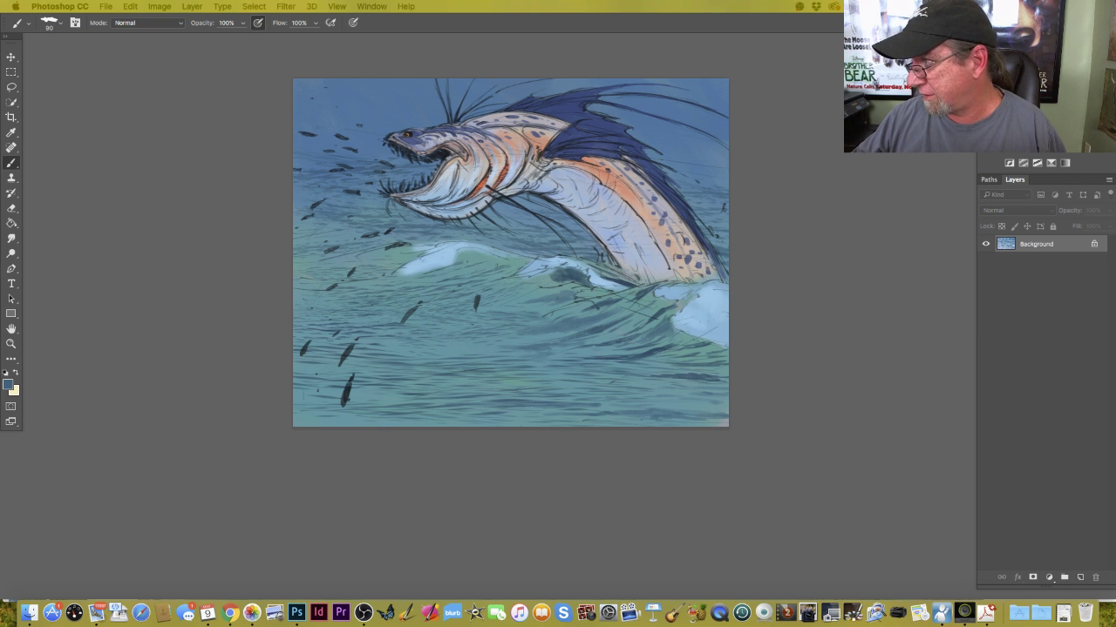
left_click_drag(1115, 144, 523, 107)
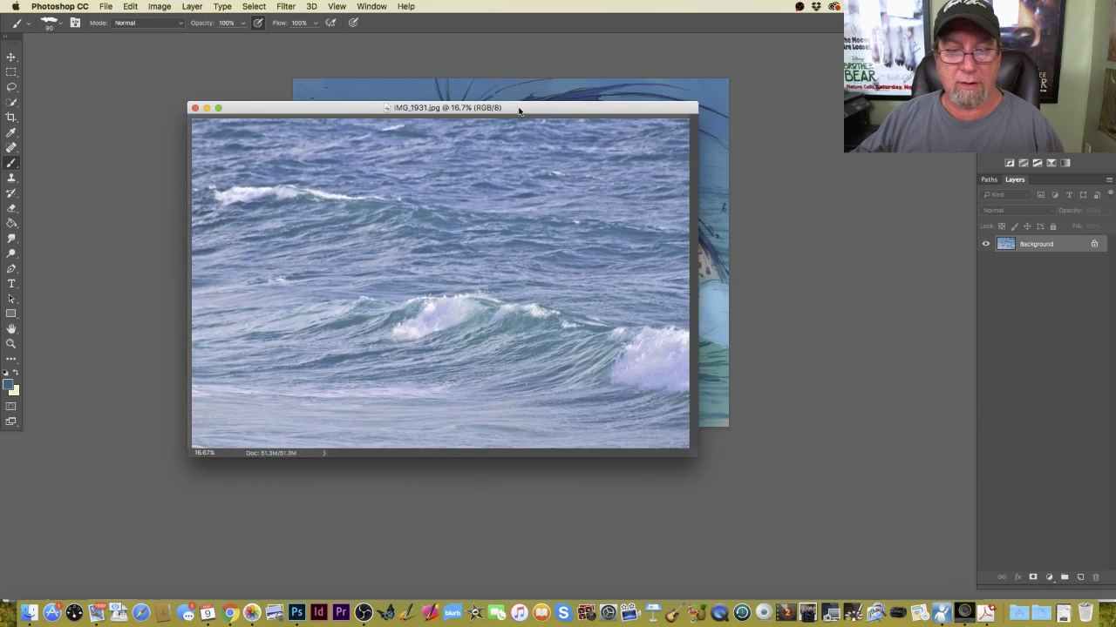
double_click(521, 107)
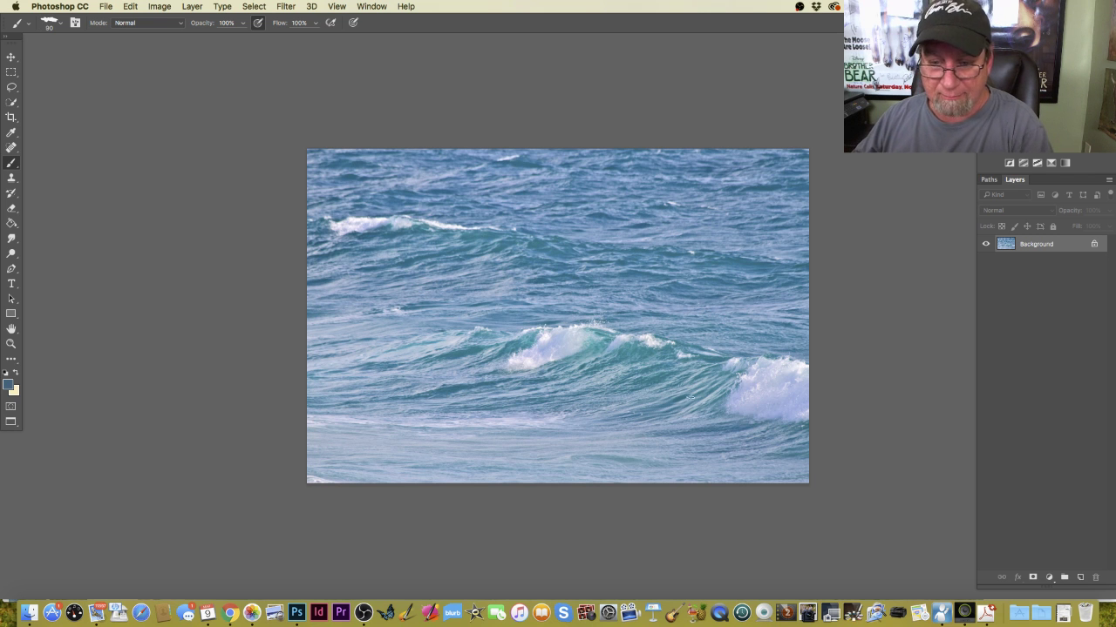
key("f")
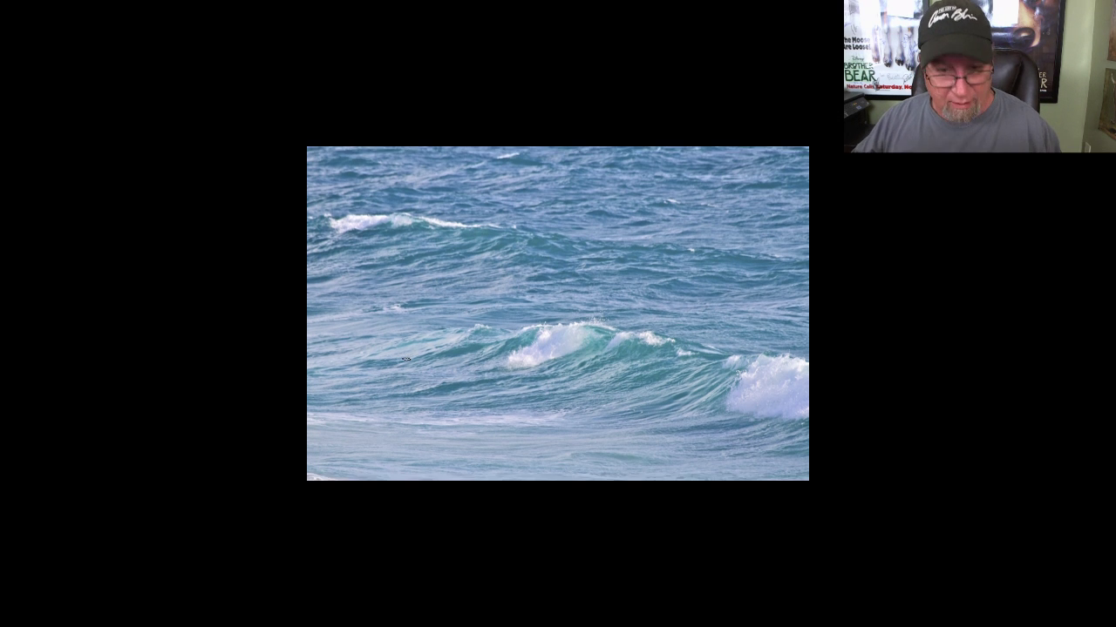
key("f")
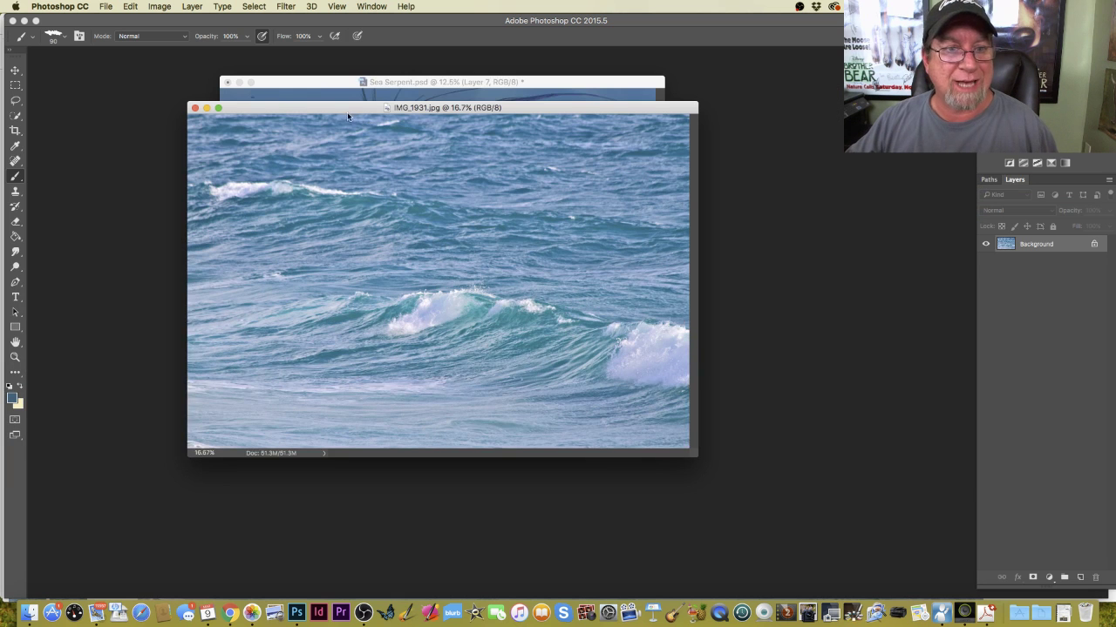
left_click_drag(341, 109, 566, 176)
key("super+m")
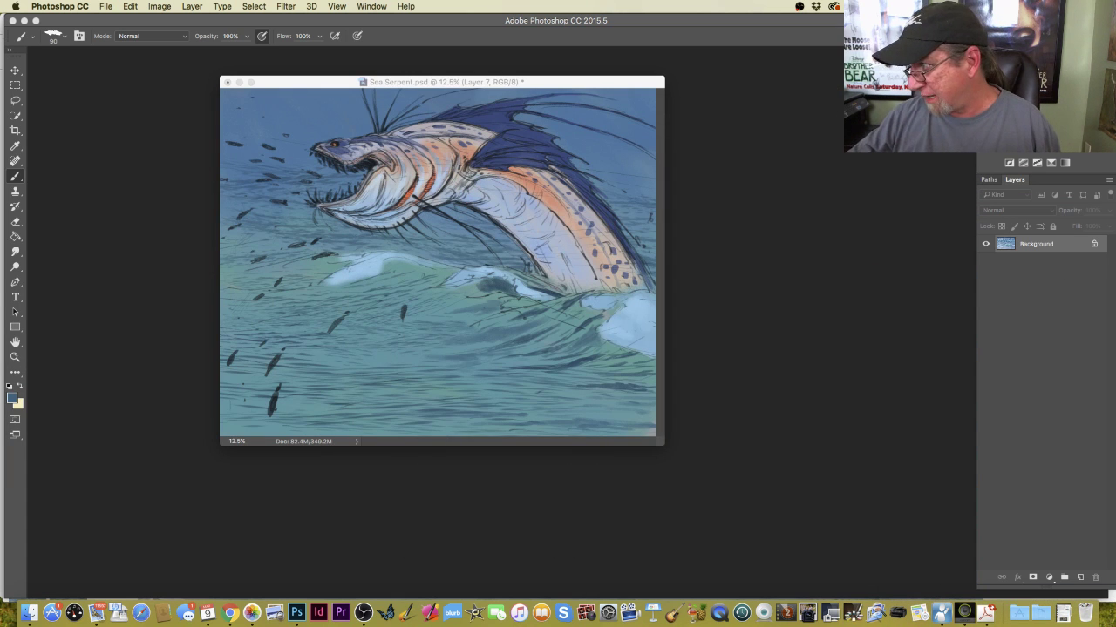
Return to Sea Serpent.psd in full-screen view and paint blue ripples across the middle and foreground water with the pressure-sized 90 px brush.
left_click(436, 264)
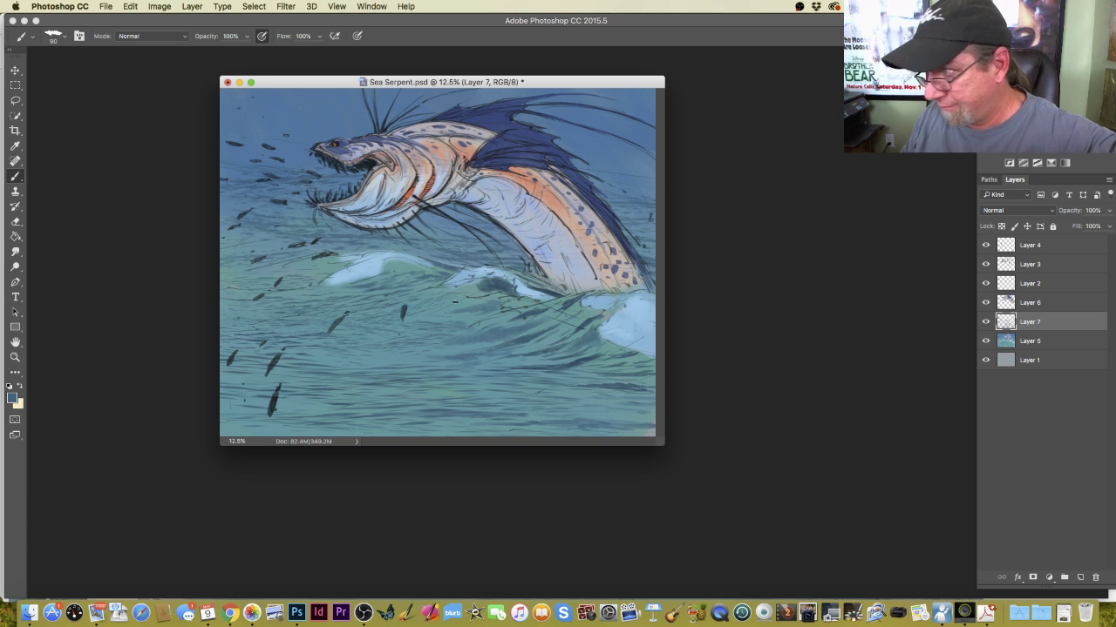
mouse_move(479, 292)
left_mouse_down()
mouse_move(427, 307)
mouse_move(448, 291)
left_mouse_up()
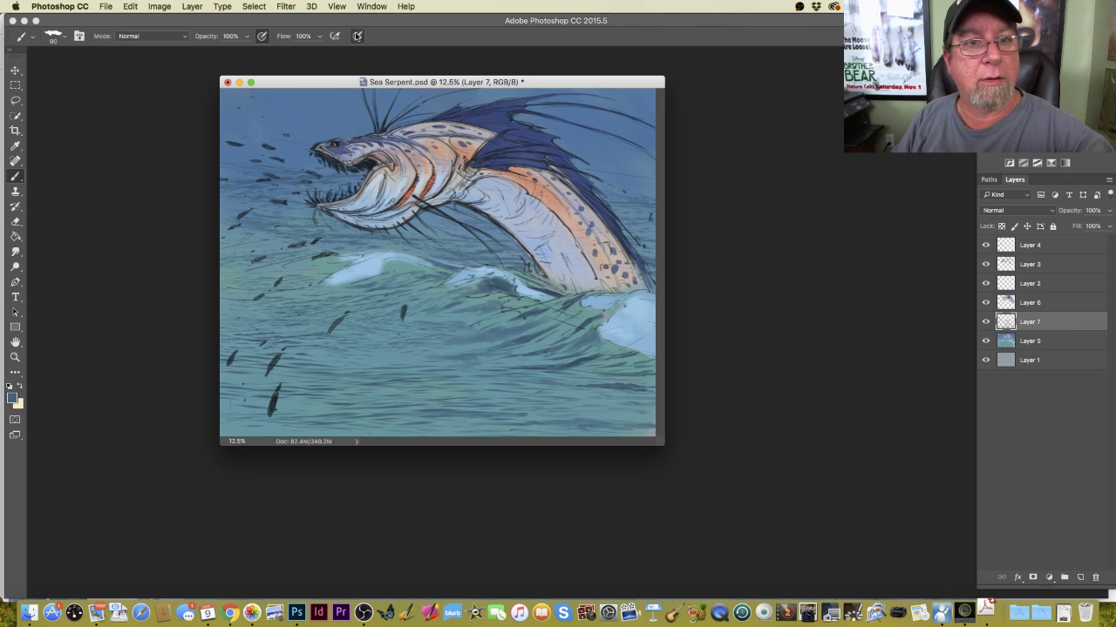
key("f")
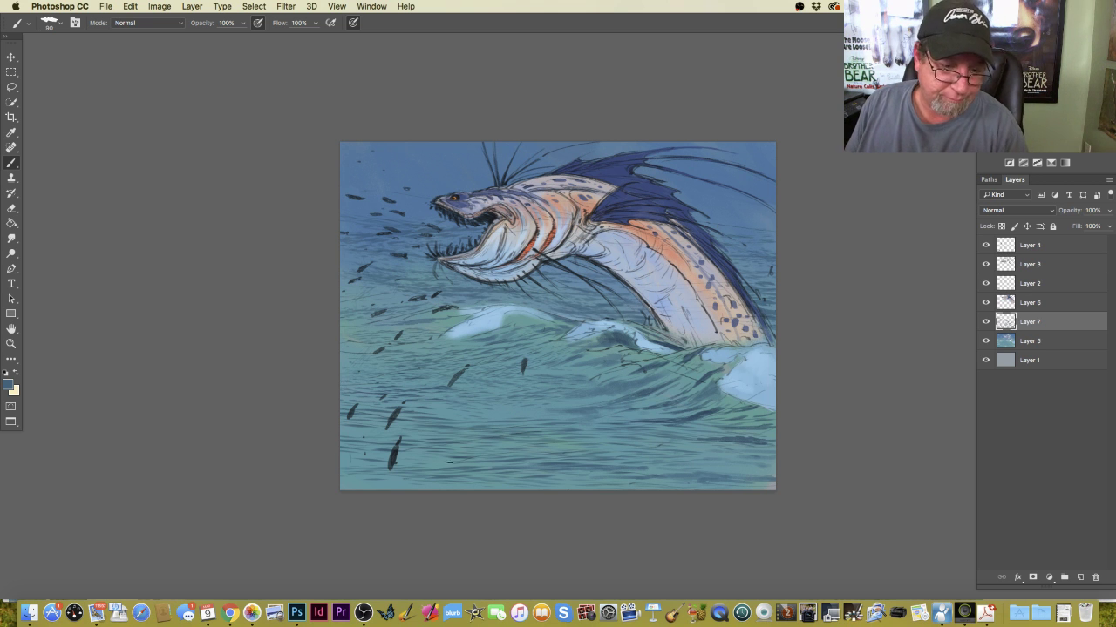
mouse_move(398, 459)
left_mouse_down()
mouse_move(481, 466)
mouse_move(432, 462)
mouse_move(468, 466)
left_mouse_up()
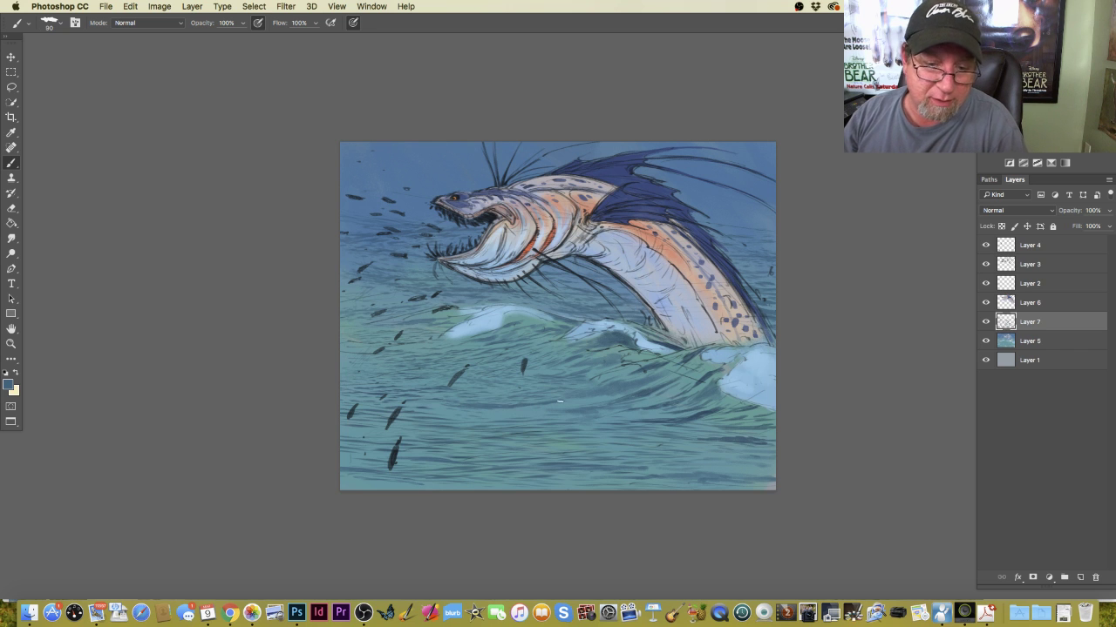
left_click_drag(556, 397, 563, 395)
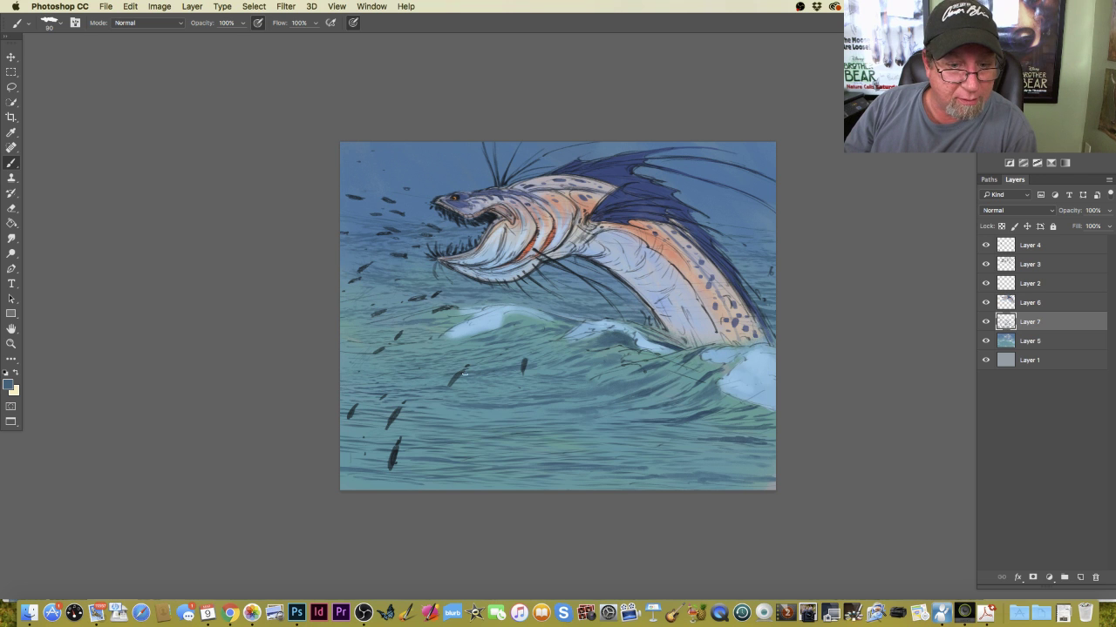
left_click_drag(427, 373, 376, 387)
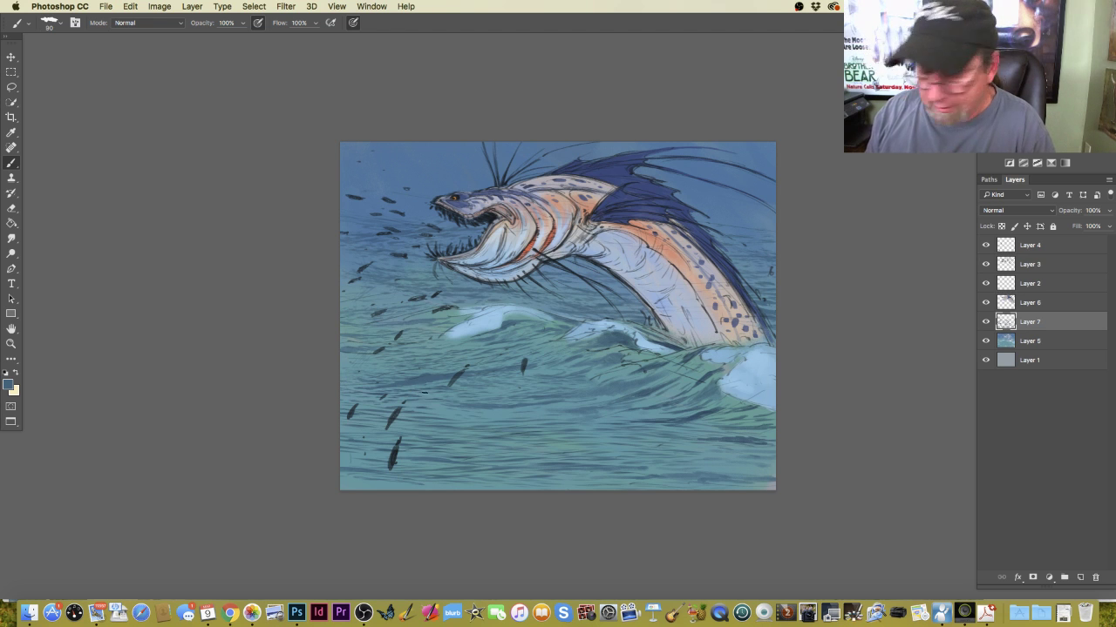
left_click_drag(462, 383, 508, 380)
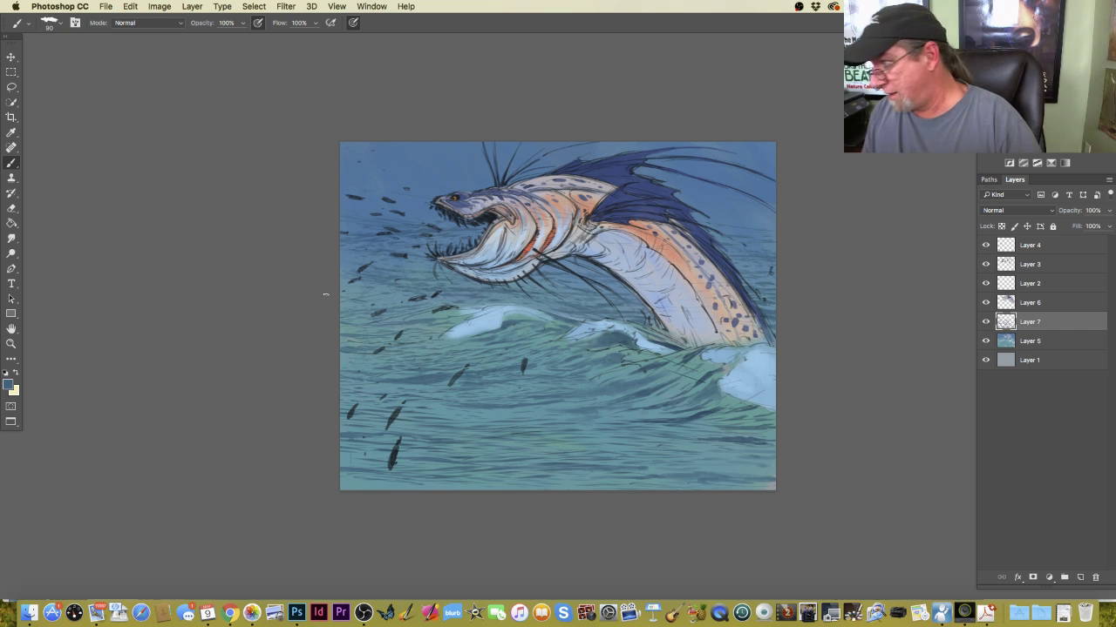
Make Layer 5 active and set the foreground colour to light blue #73aac4, starting from a sample of the foreground water.
left_click(1022, 342)
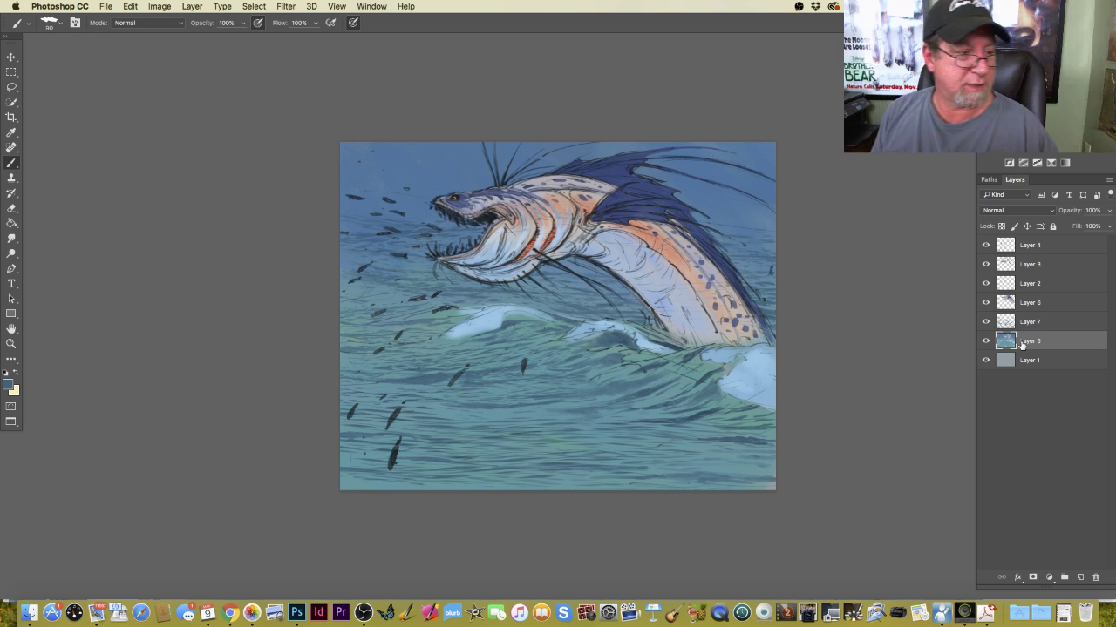
left_click(8, 384)
left_click(602, 441)
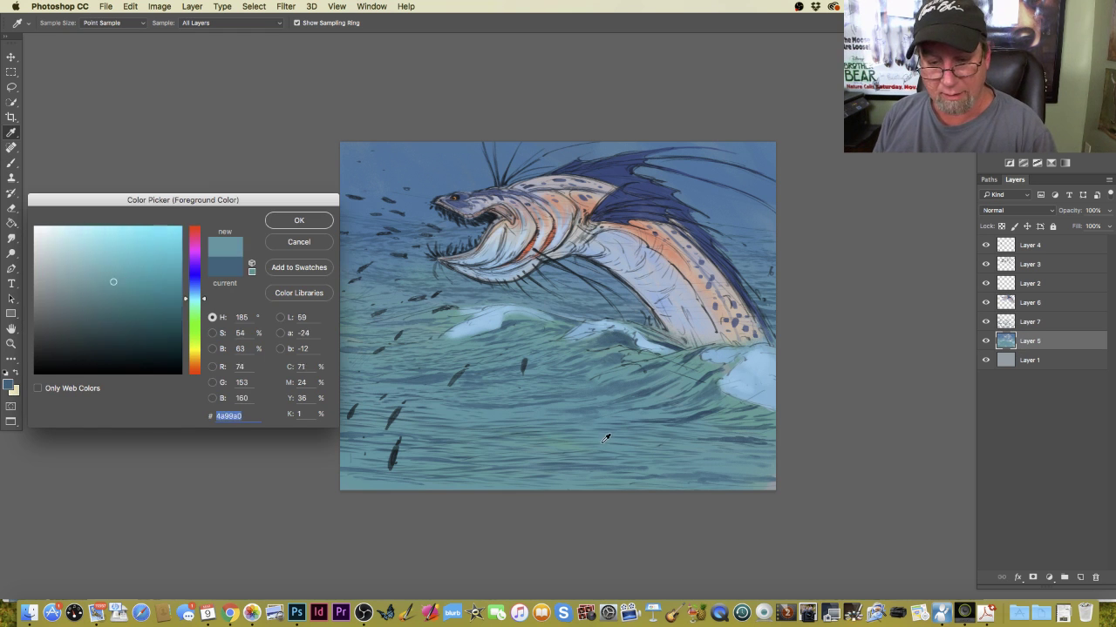
left_click(95, 261)
left_click_drag(190, 294, 191, 292)
left_click(298, 220)
key("b")
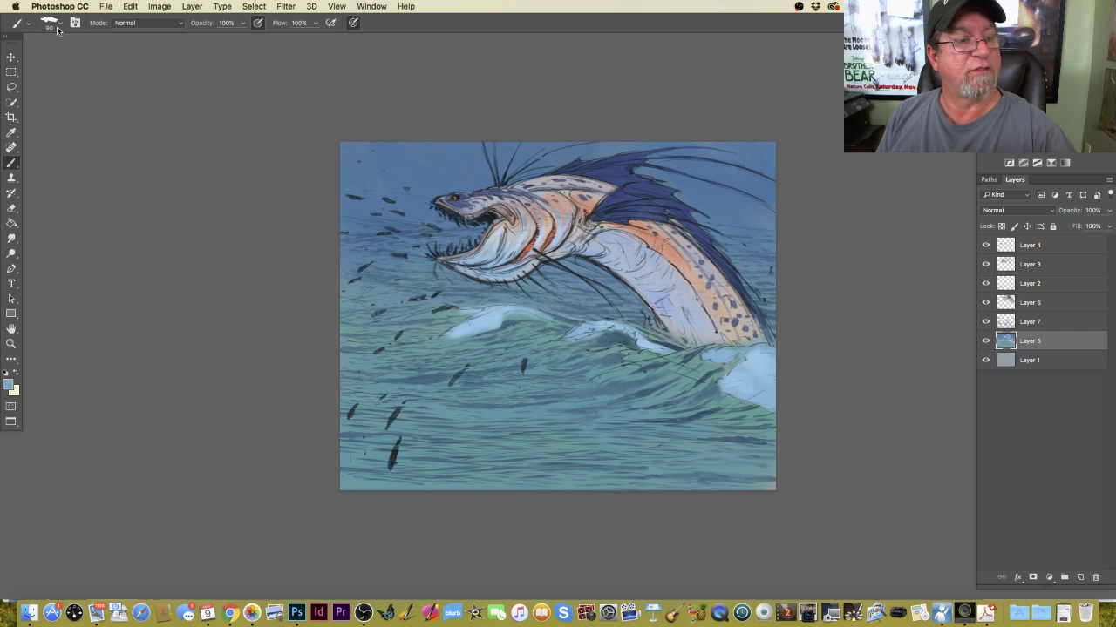
Choose the 91 px textured brush preset, enlarge it to 800 px and paint light blue over the foreground water on Layer 5.
right_click(264, 209)
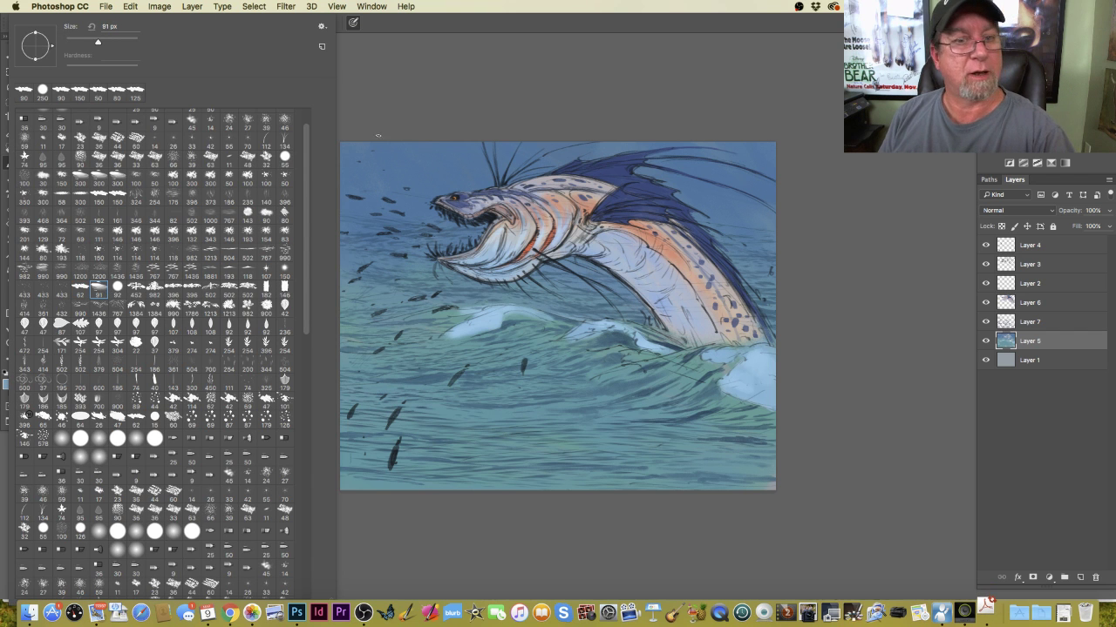
left_click(415, 113)
key("bracketright")
key("bracketright")
key("bracketright")
key("bracketright")
key("bracketright")
key("bracketright")
key("bracketright")
key("bracketright")
key("bracketright")
key("bracketright")
key("bracketright")
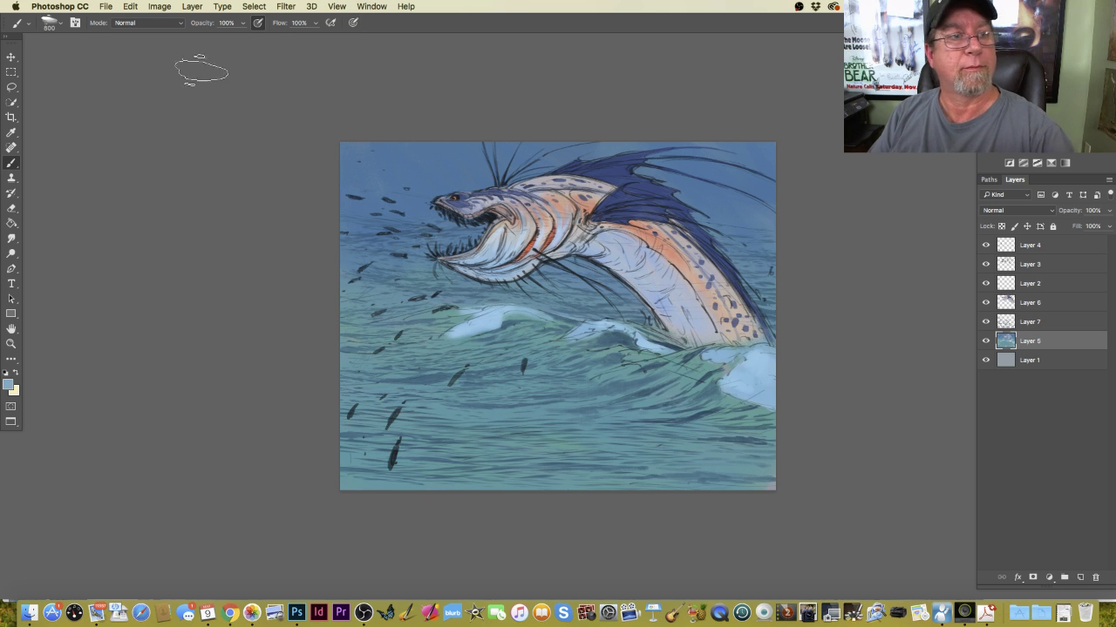
left_click(76, 23)
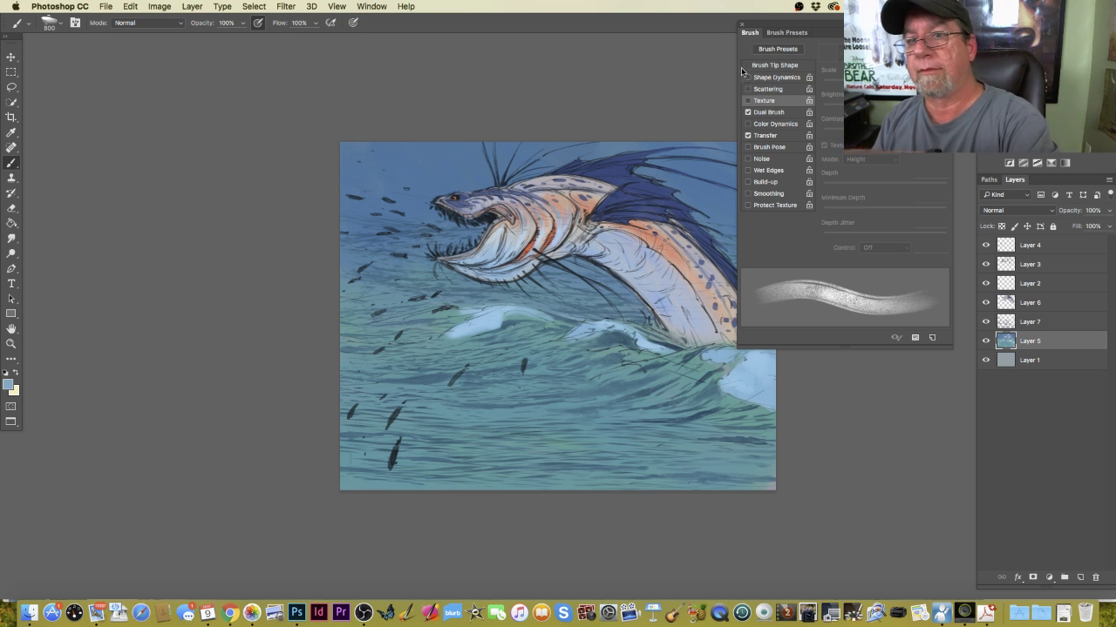
left_click(742, 24)
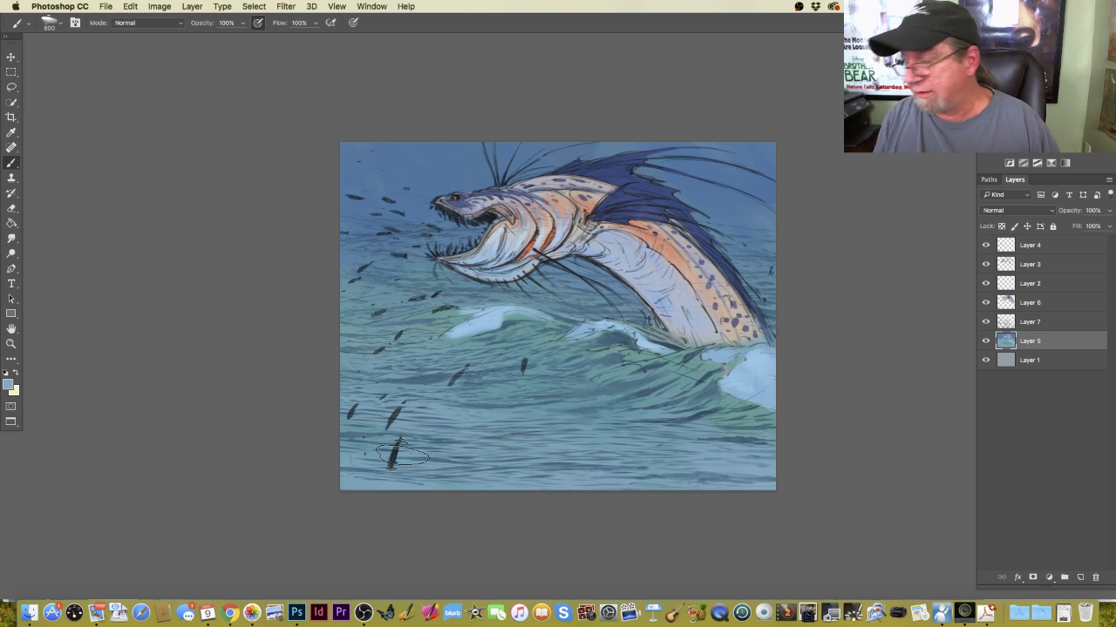
Reduce the brush to 250 px, enable pressure-controlled size and paint light blue highlights on the waves and the water behind the serpent.
key("bracketleft")
key("bracketleft")
key("bracketleft")
key("bracketleft")
key("bracketleft")
key("bracketleft")
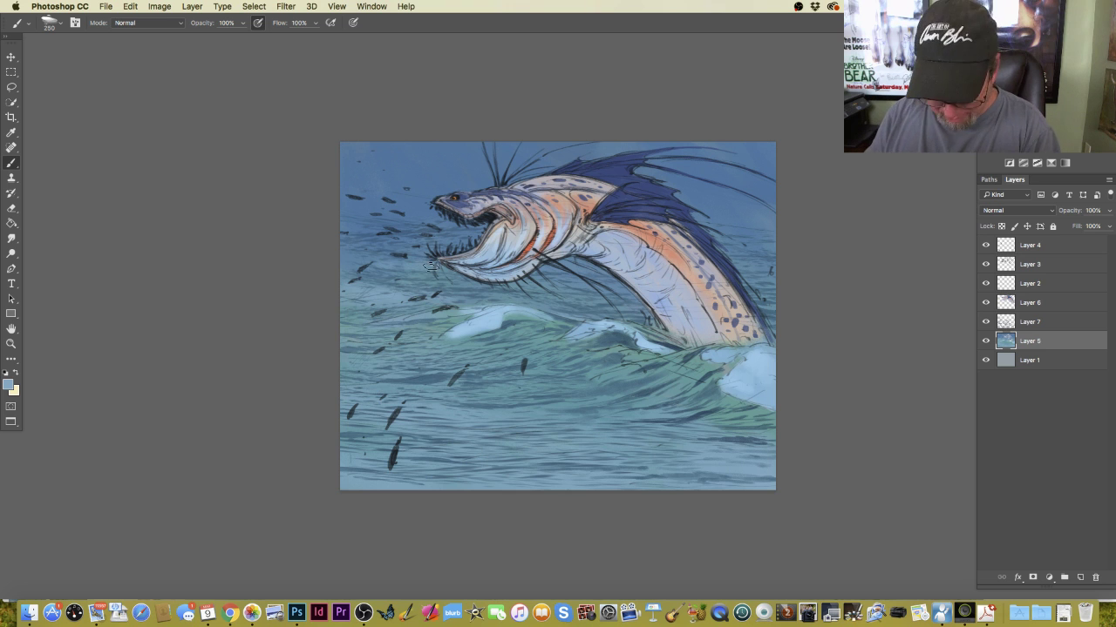
left_click(354, 24)
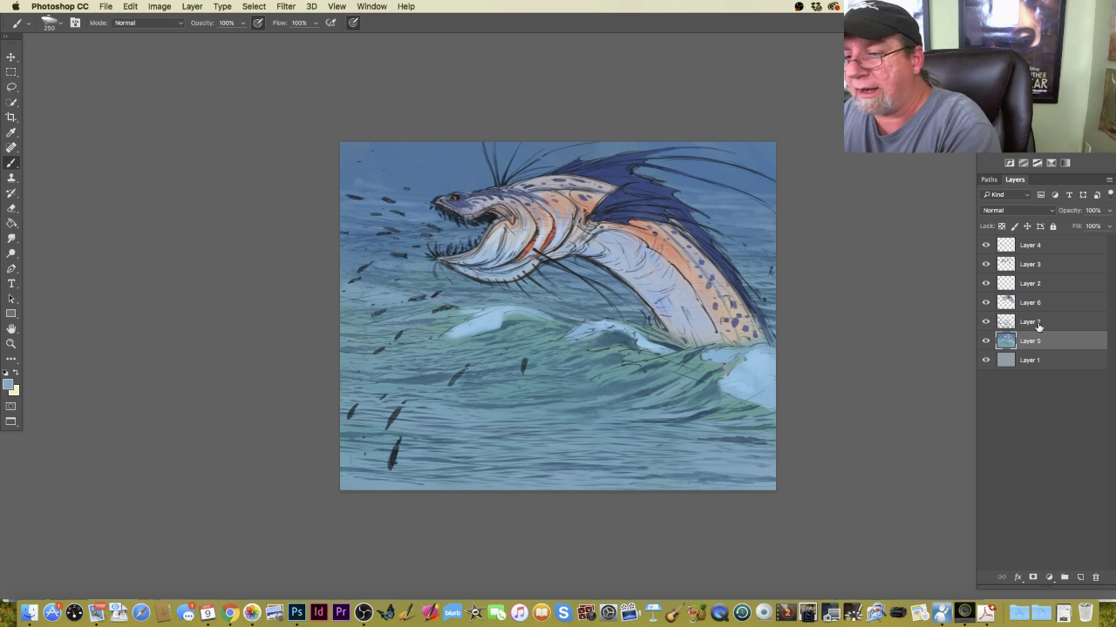
Add a new layer at the top of the stack and set the foreground colour to a pale cyan-blue, about #8fdbe9.
left_click(1081, 577)
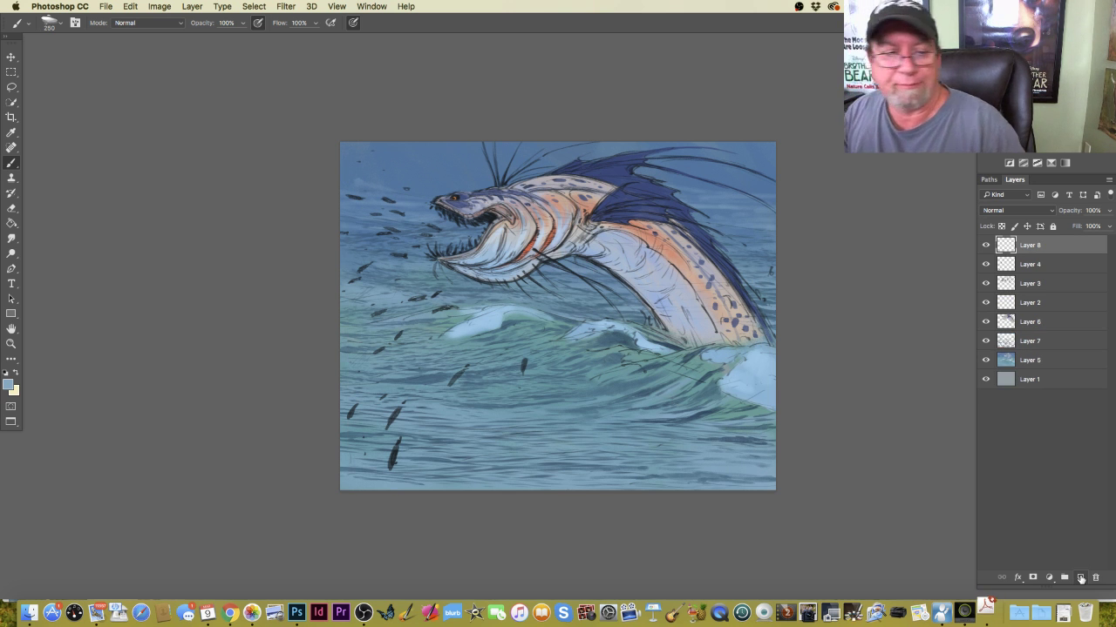
left_click(7, 384)
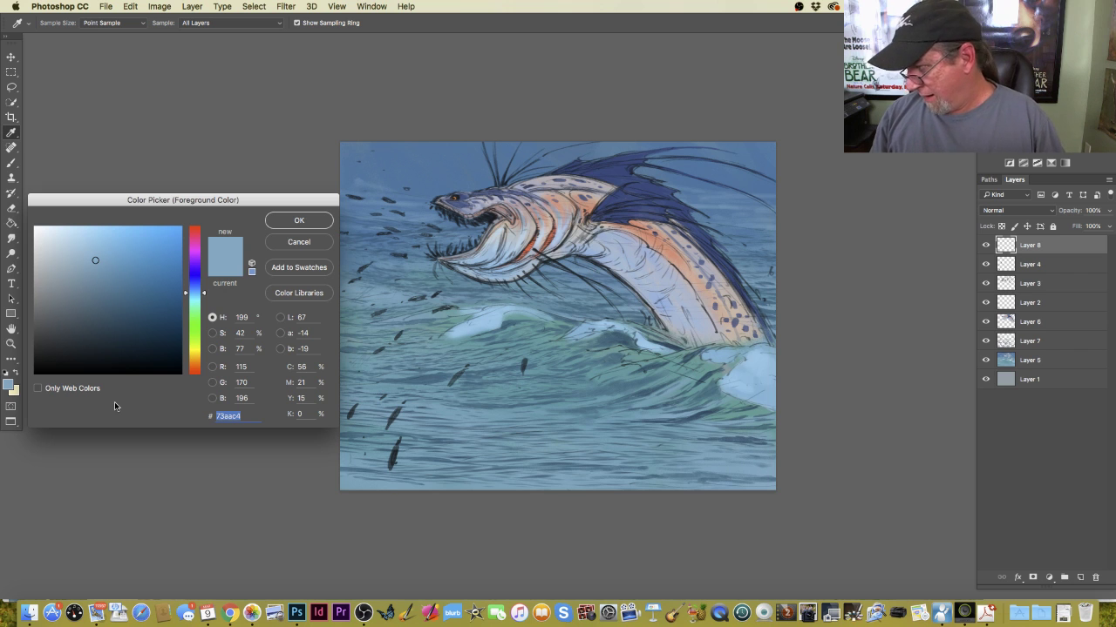
left_click(91, 238)
left_click_drag(91, 238, 91, 240)
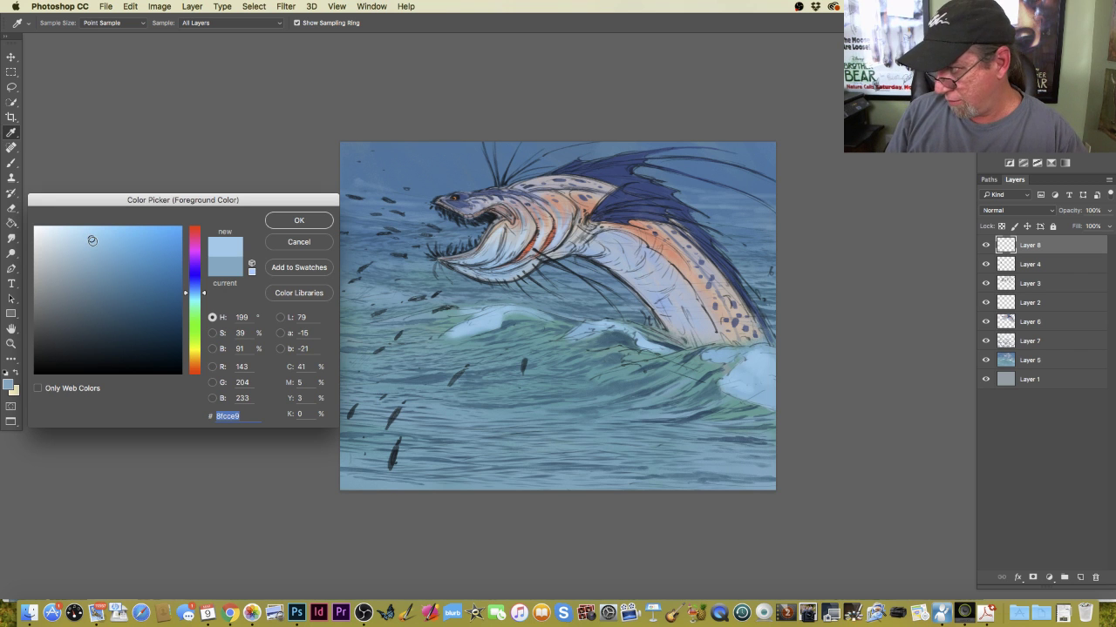
left_click(192, 297)
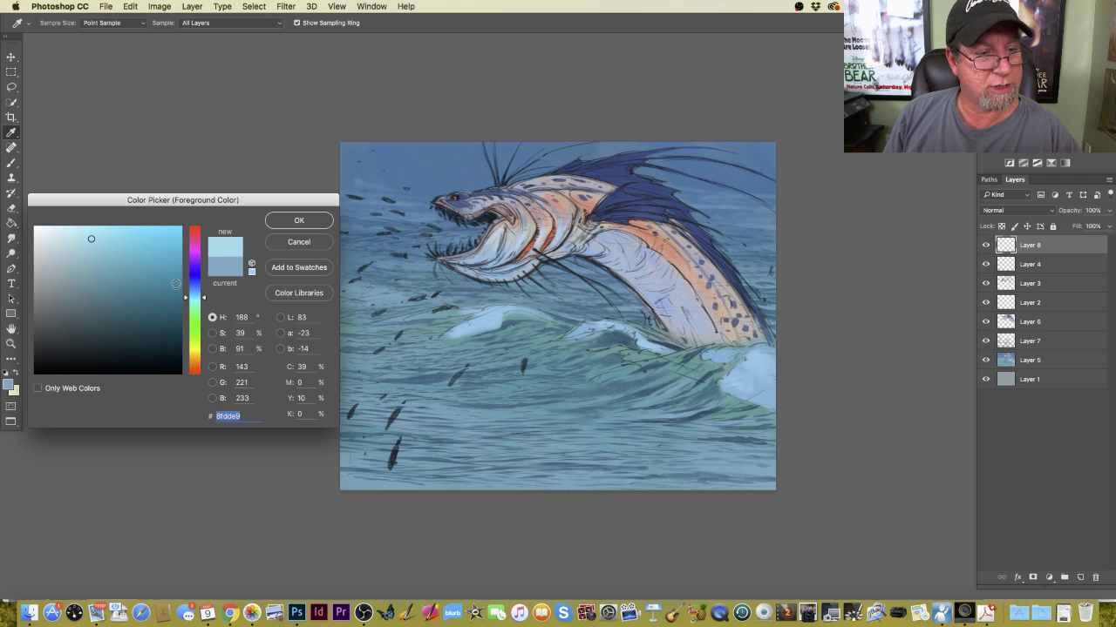
left_click(193, 297)
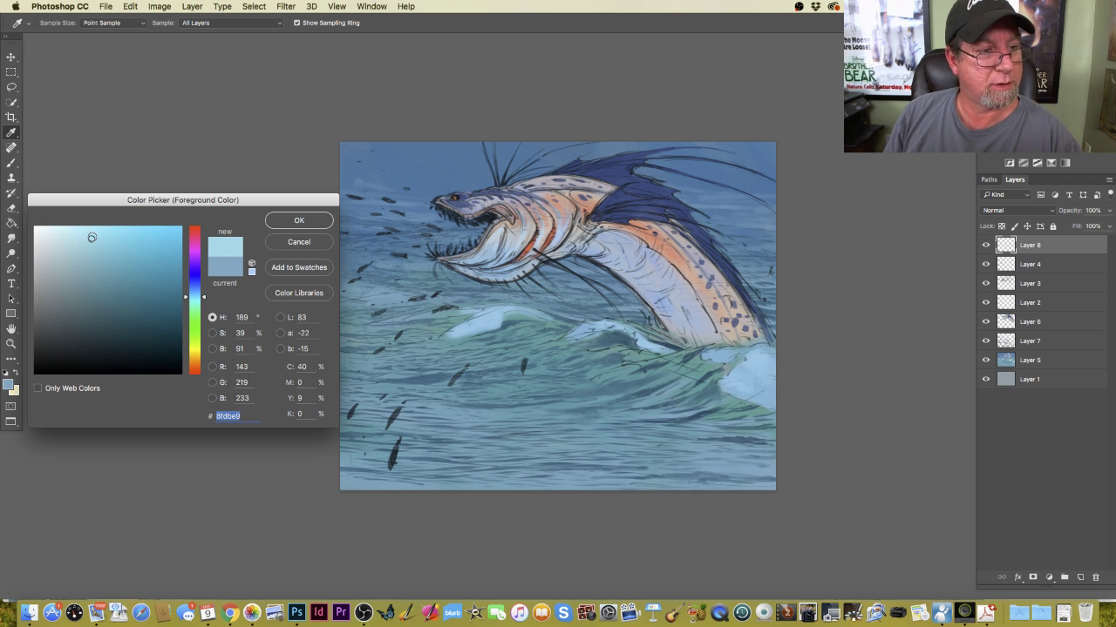
left_click(296, 222)
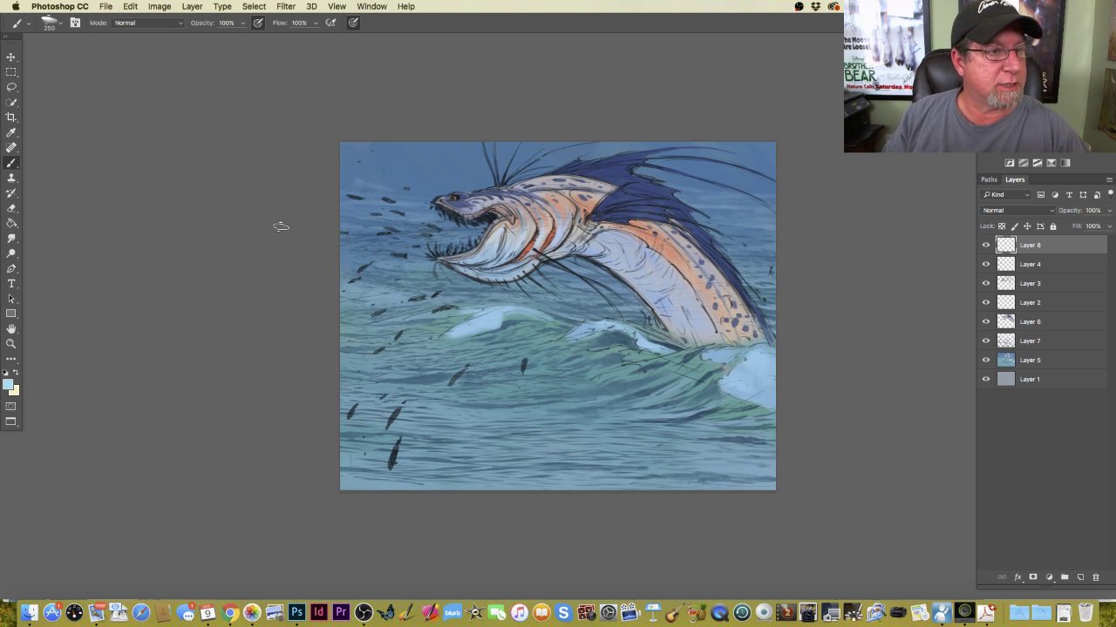
Choose the 62 px textured brush preset and paint pale blue highlight streaks on the wave below the serpent, enlarging the brush to 90 px.
left_click(57, 26)
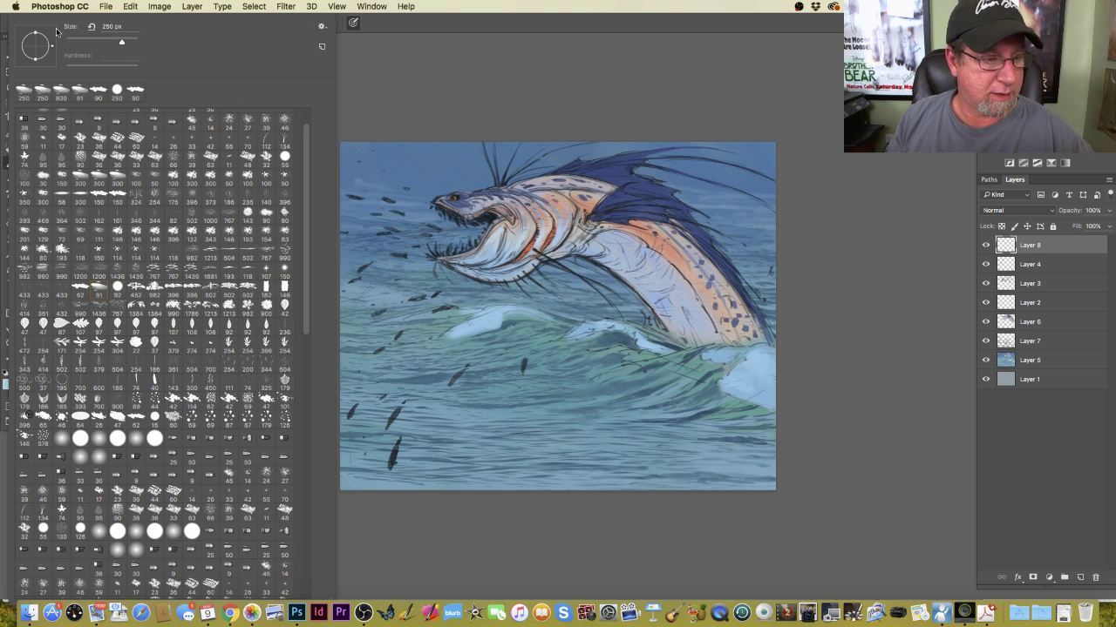
left_click(77, 295)
key("Return")
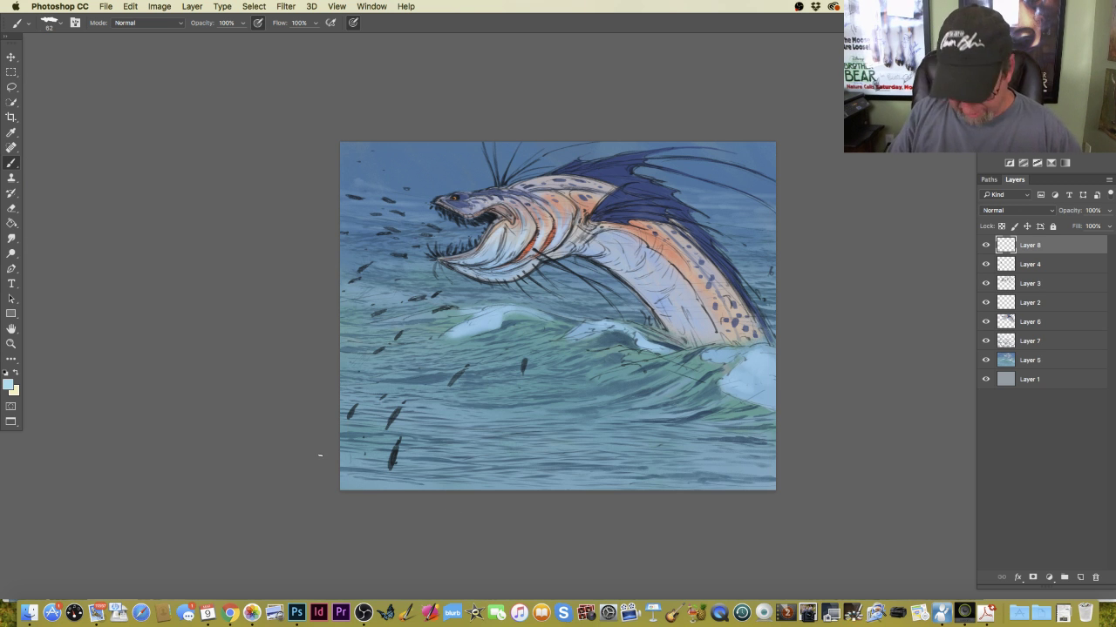
key("super+equal")
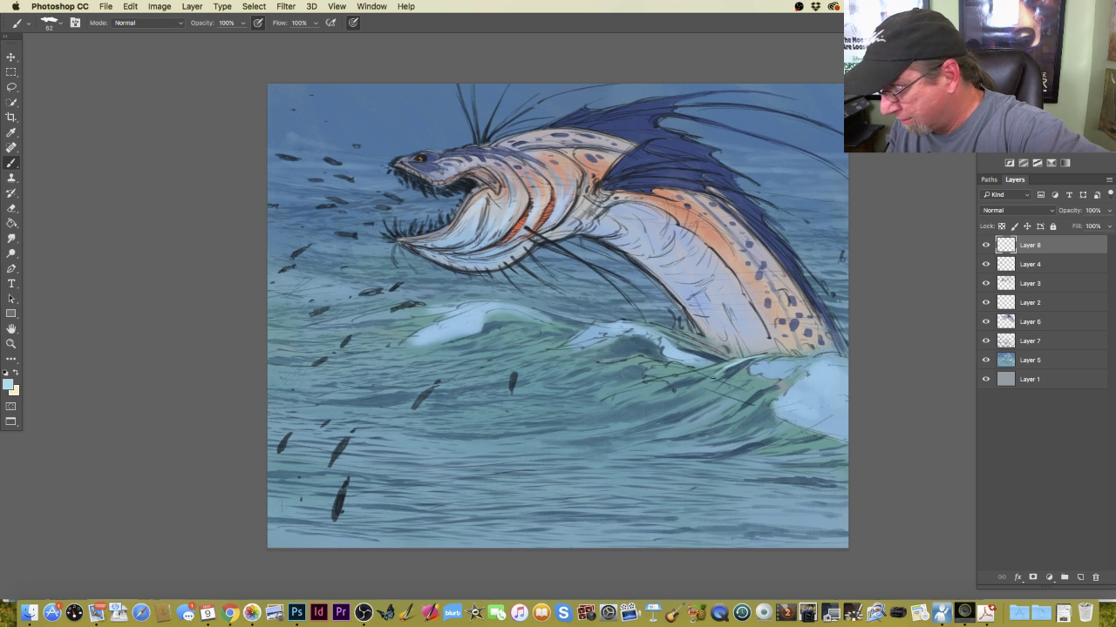
mouse_move(700, 382)
left_mouse_down()
mouse_move(714, 375)
mouse_move(671, 394)
mouse_move(697, 371)
mouse_move(667, 385)
mouse_move(664, 371)
mouse_move(649, 371)
left_mouse_up()
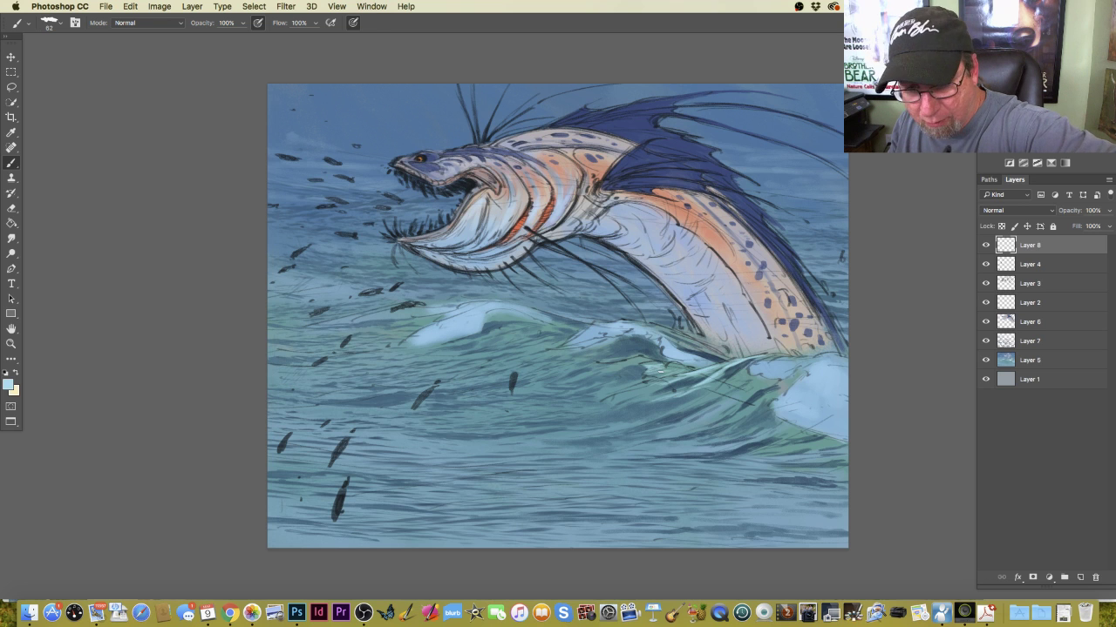
mouse_move(650, 379)
left_mouse_down()
mouse_move(603, 395)
mouse_move(634, 392)
left_mouse_up()
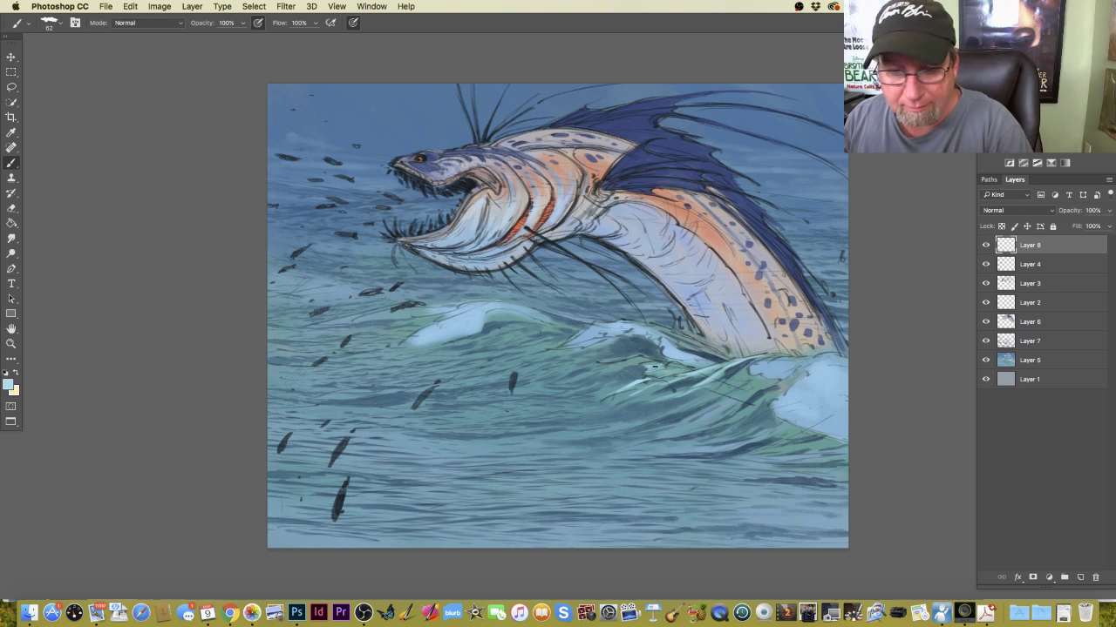
left_click_drag(656, 366, 639, 358)
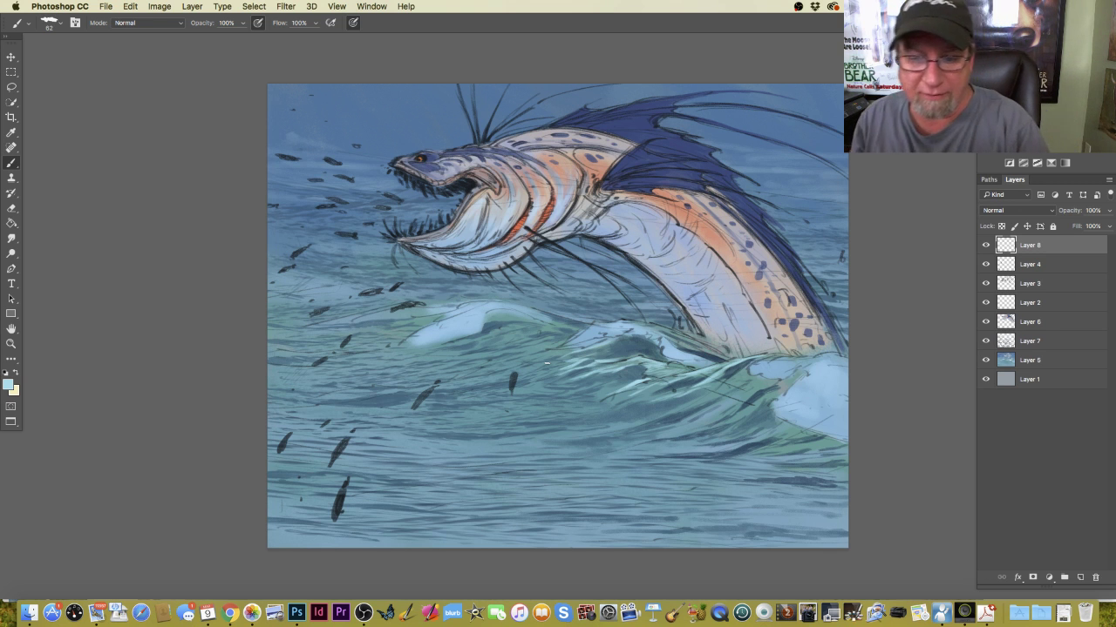
key("bracketright")
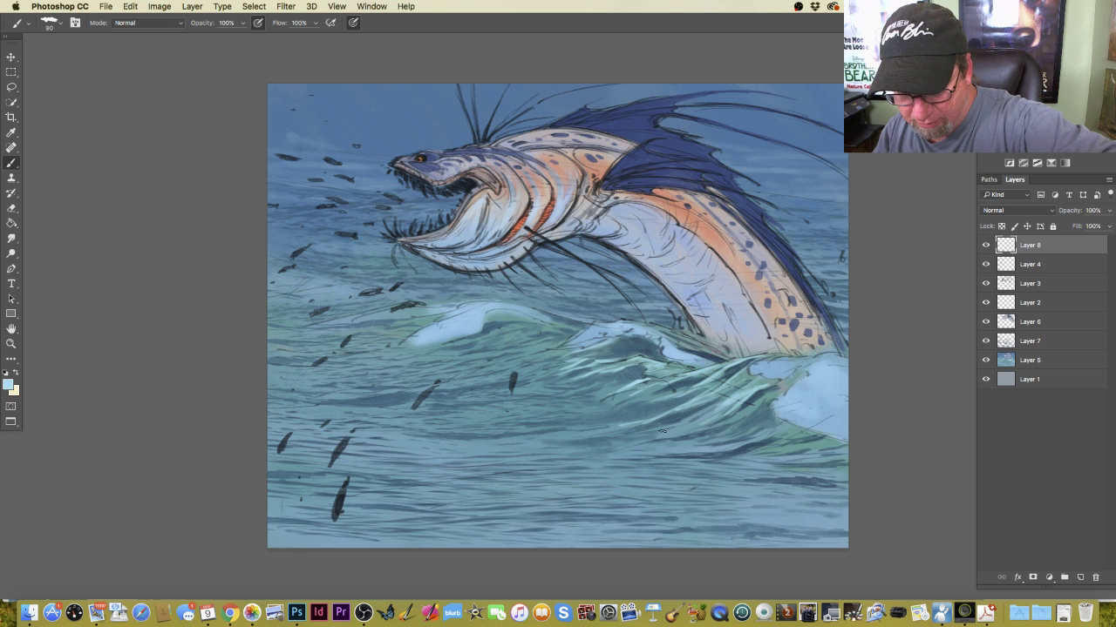
mouse_move(695, 424)
left_mouse_down()
mouse_move(614, 444)
mouse_move(661, 448)
left_mouse_up()
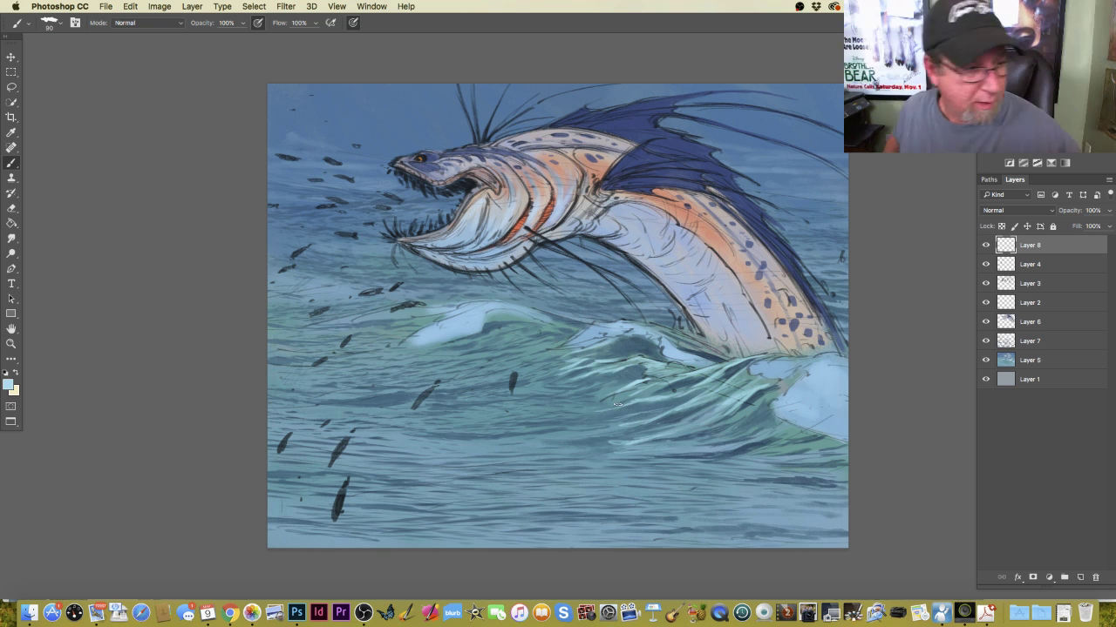
Set the foreground colour to light blue #7eccf1 and paint more highlight streaks along the face of the central wave.
left_click(7, 383)
left_click_drag(196, 297, 195, 292)
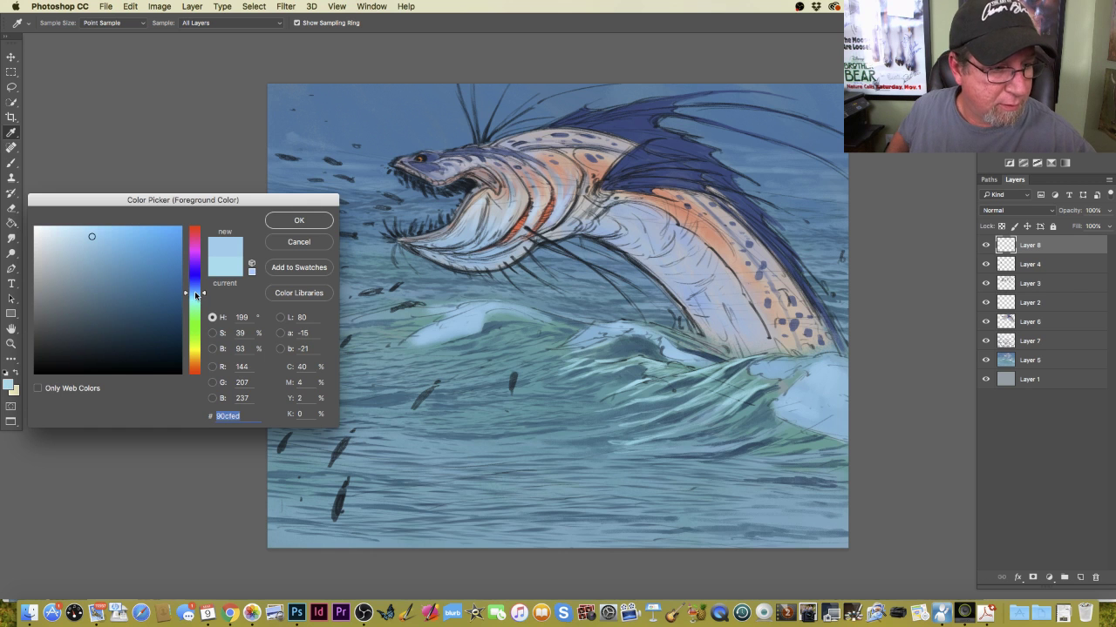
left_click(104, 234)
left_click(277, 221)
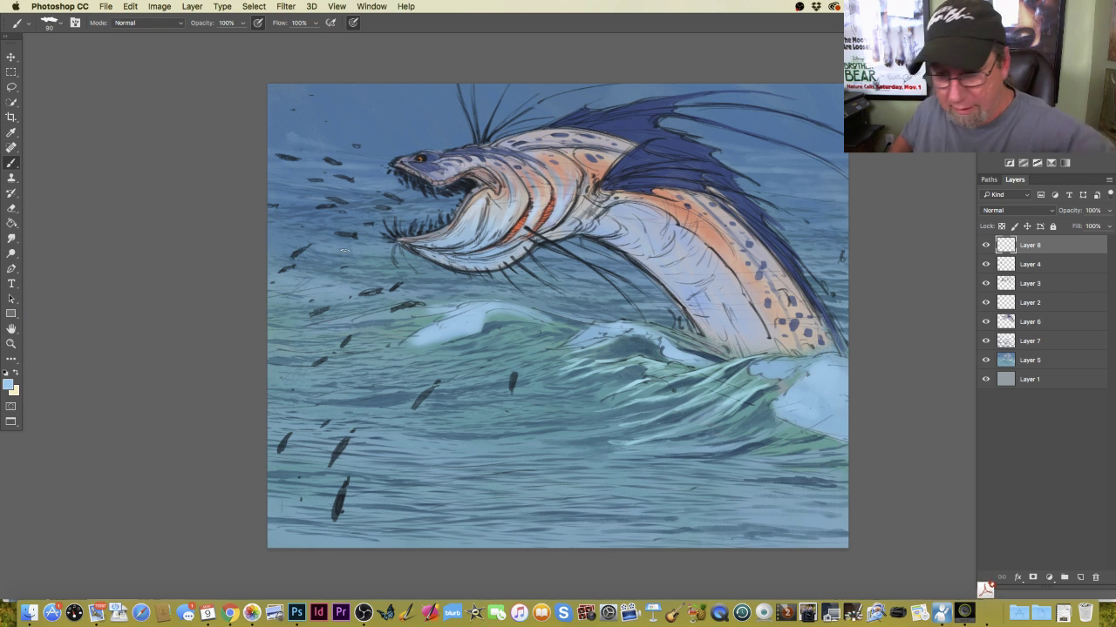
mouse_move(633, 399)
left_mouse_down()
mouse_move(663, 381)
mouse_move(629, 397)
mouse_move(662, 393)
mouse_move(581, 411)
mouse_move(632, 390)
mouse_move(567, 393)
left_mouse_up()
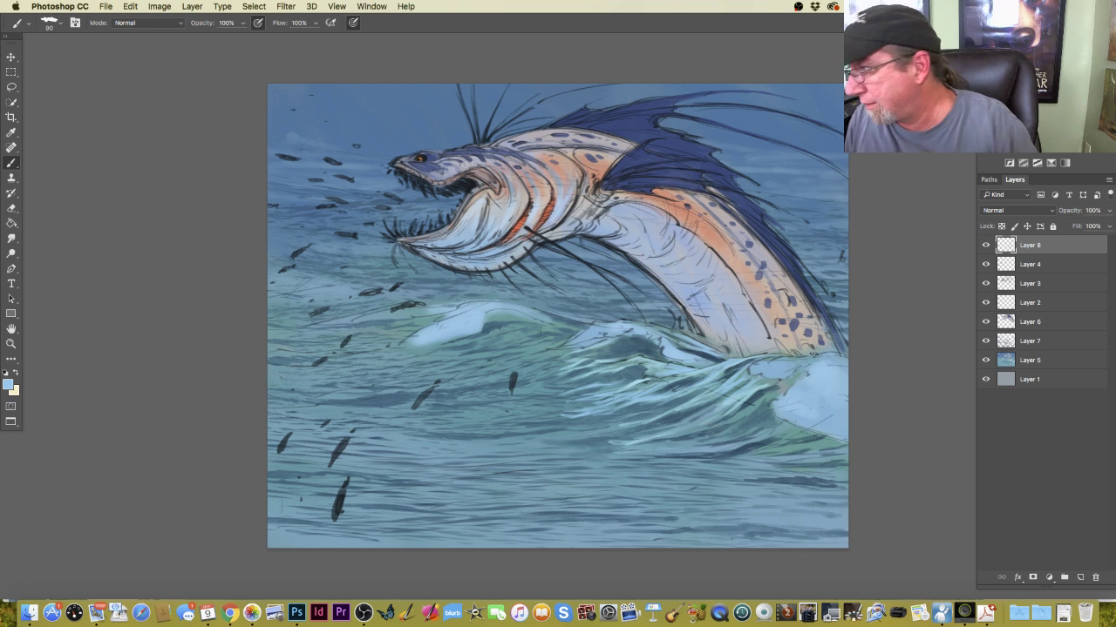
Set the foreground colour to warm off-white #f6efde for painting with the brush.
left_click(9, 384)
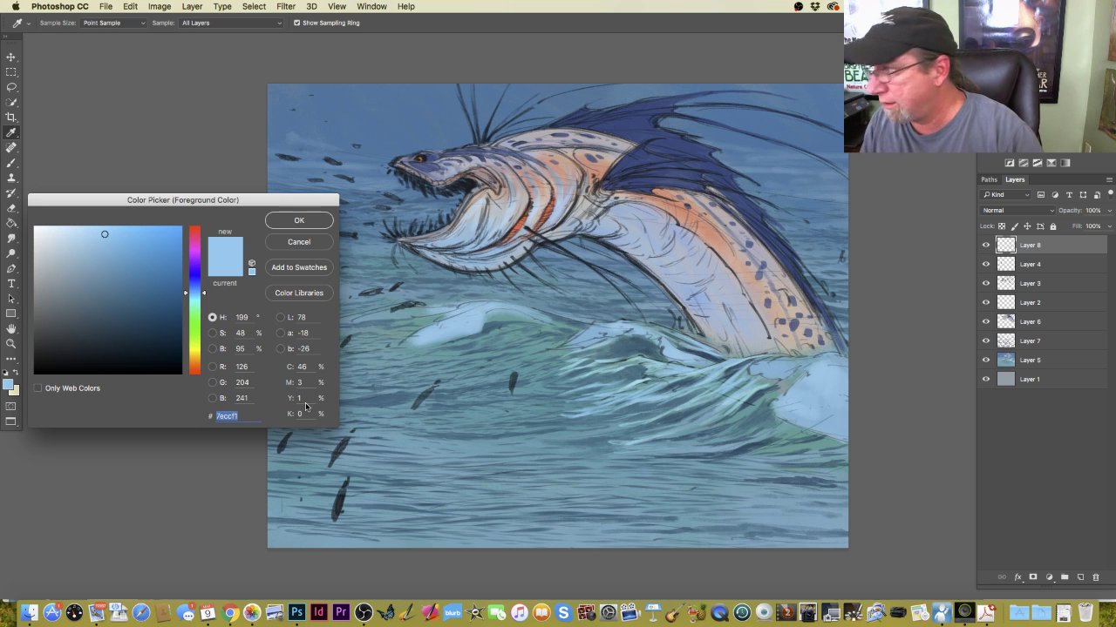
left_click(194, 353)
left_click(196, 356)
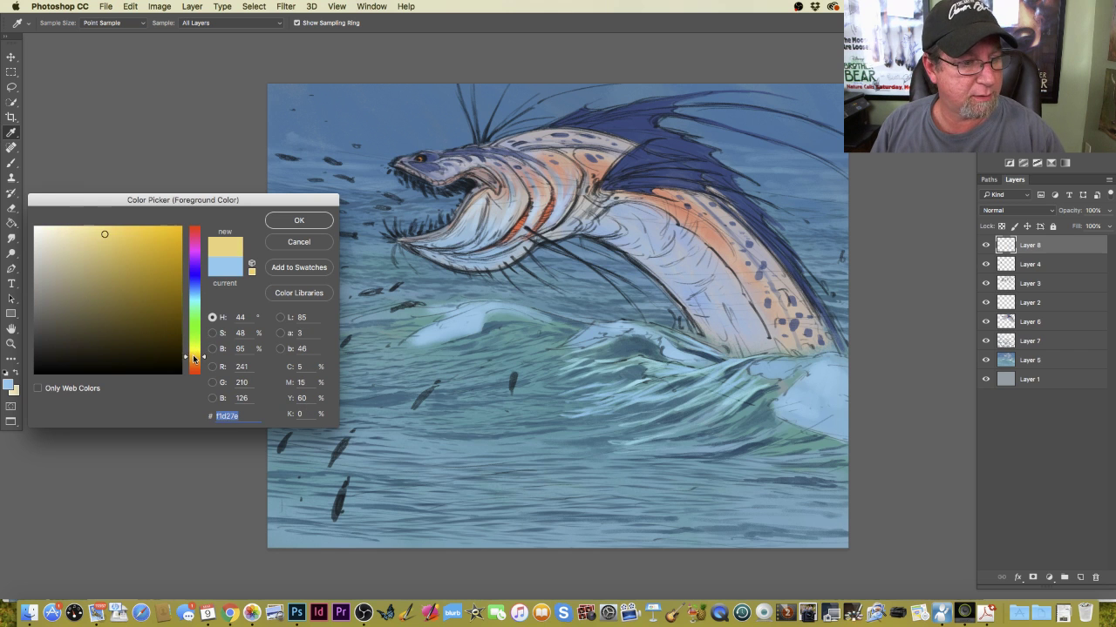
left_click(53, 230)
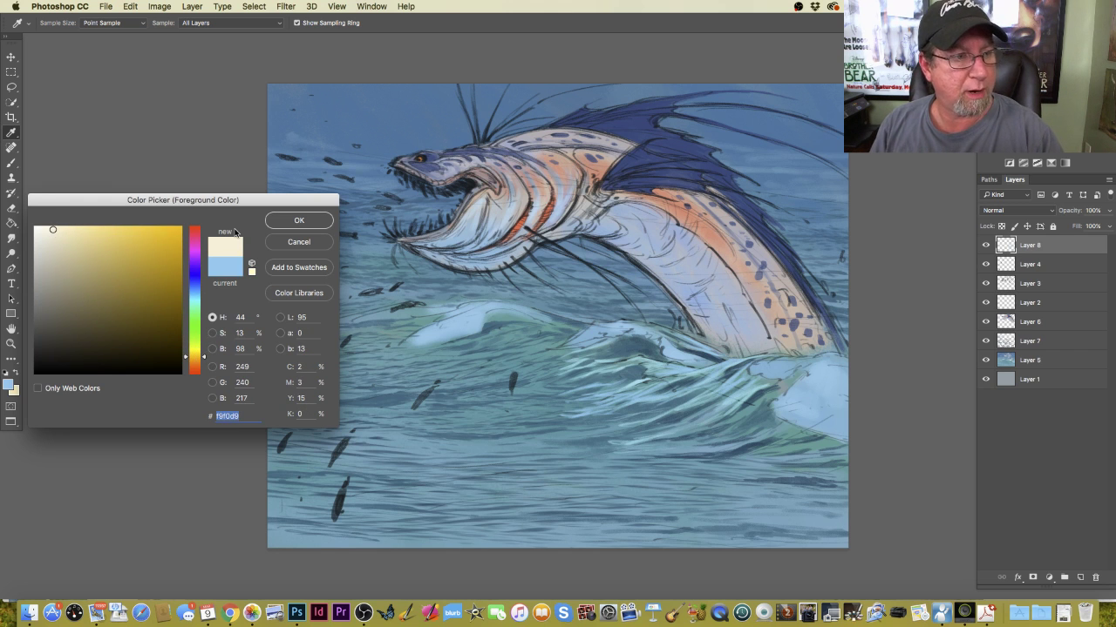
left_click(48, 231)
left_click(299, 221)
key("b")
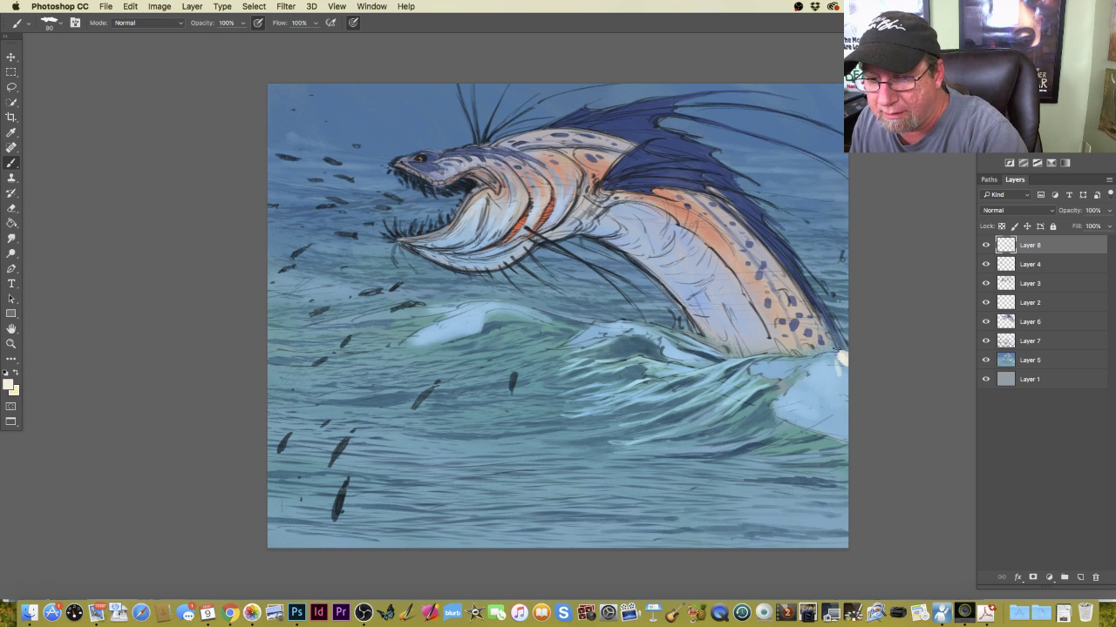
Paint off-white foam along the wave crests, from the base of the serpent's body across to the crest below its jaw.
mouse_move(832, 355)
left_mouse_down()
mouse_move(813, 373)
mouse_move(819, 365)
mouse_move(832, 406)
left_mouse_up()
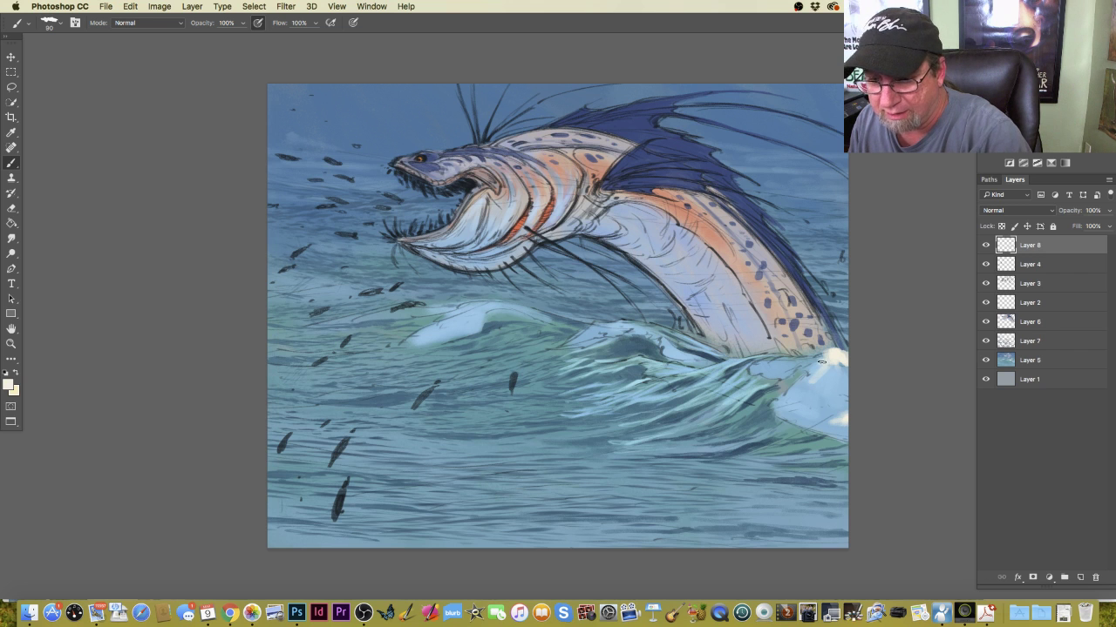
mouse_move(794, 364)
left_mouse_down()
mouse_move(816, 354)
mouse_move(787, 359)
left_mouse_up()
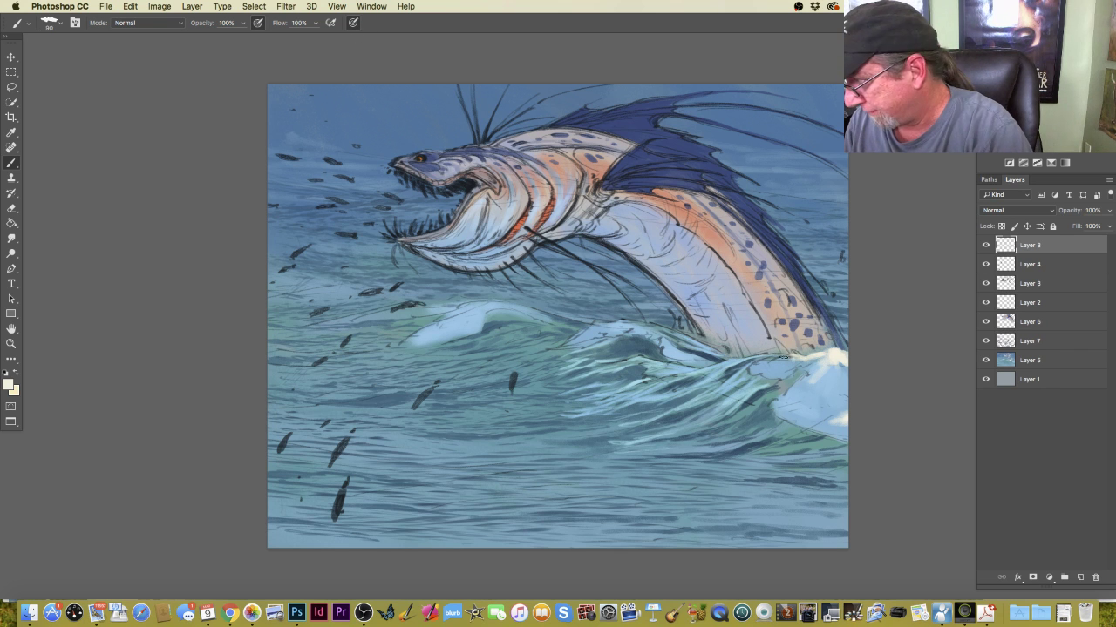
mouse_move(775, 357)
left_mouse_down()
mouse_move(761, 360)
mouse_move(786, 359)
mouse_move(757, 354)
left_mouse_up()
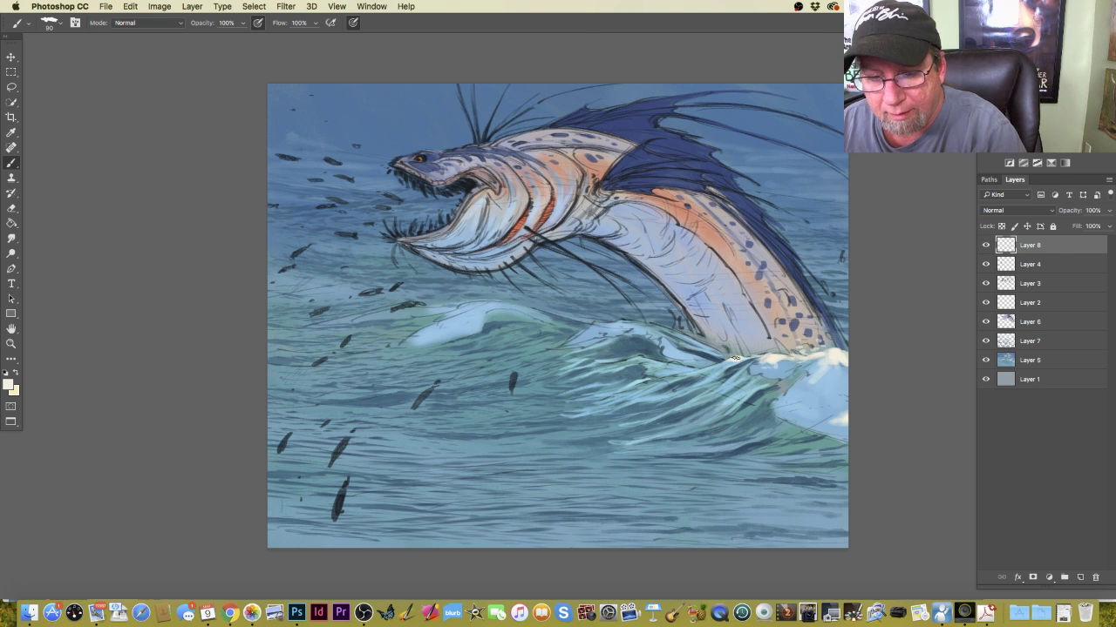
left_click(9, 383)
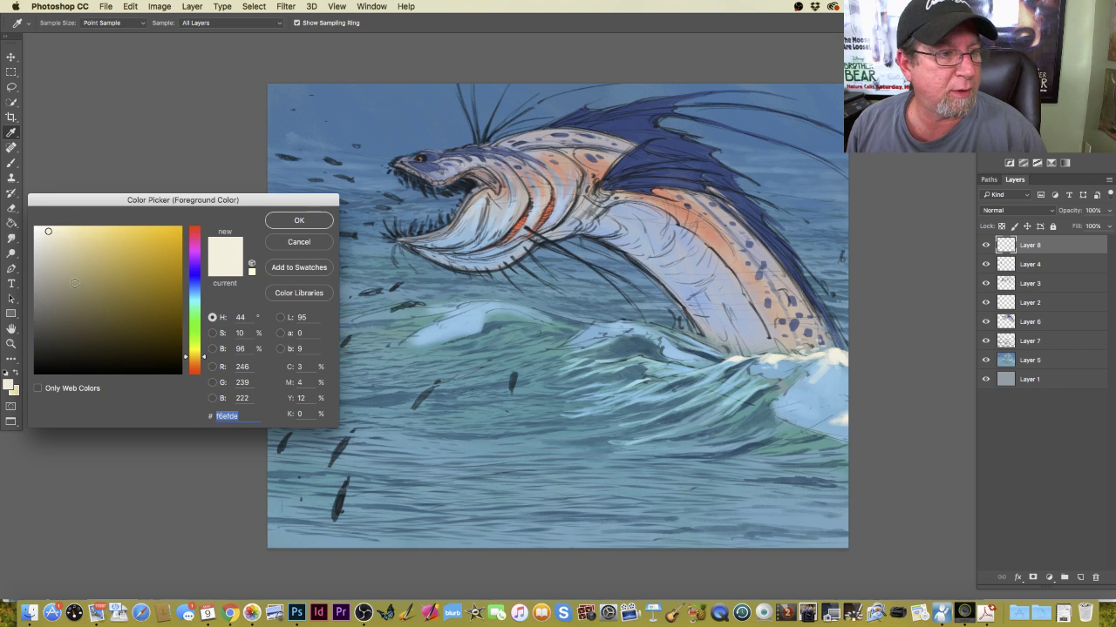
left_click(298, 221)
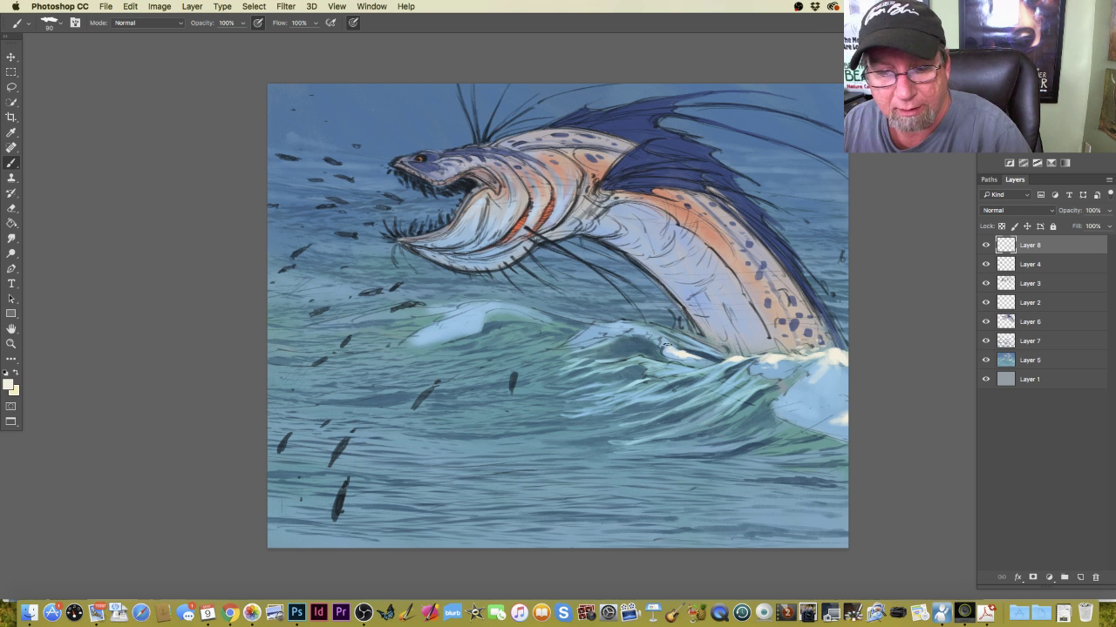
left_click_drag(664, 345, 596, 323)
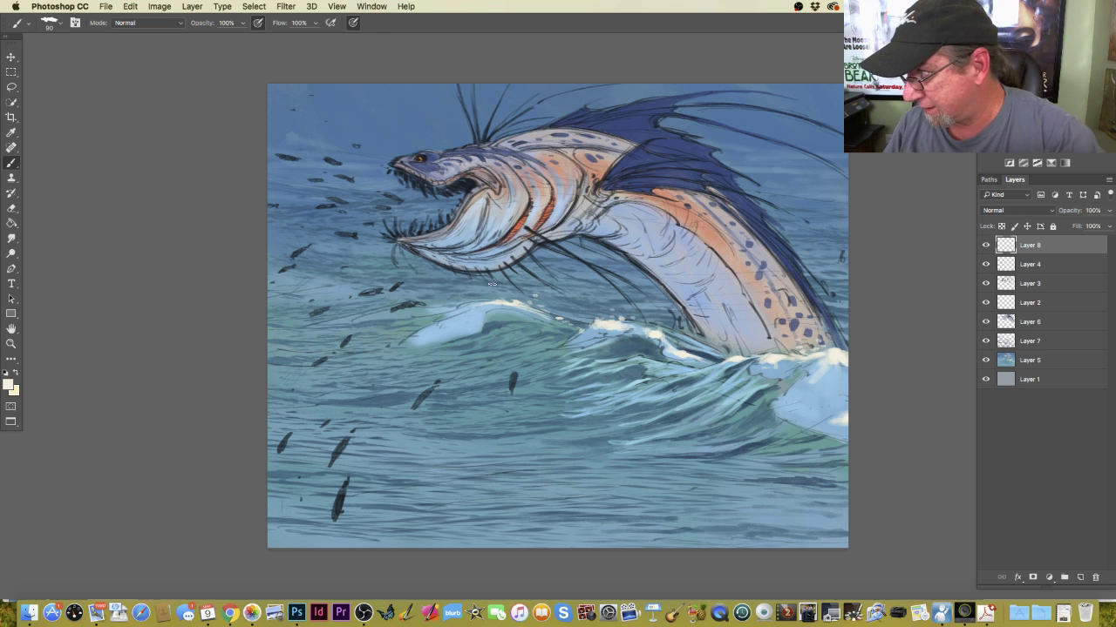
Set the foreground colour to pale cyan #a4eced, starting from a sample of the blue foam below the serpent's jaw.
left_click(8, 384)
left_click(467, 322)
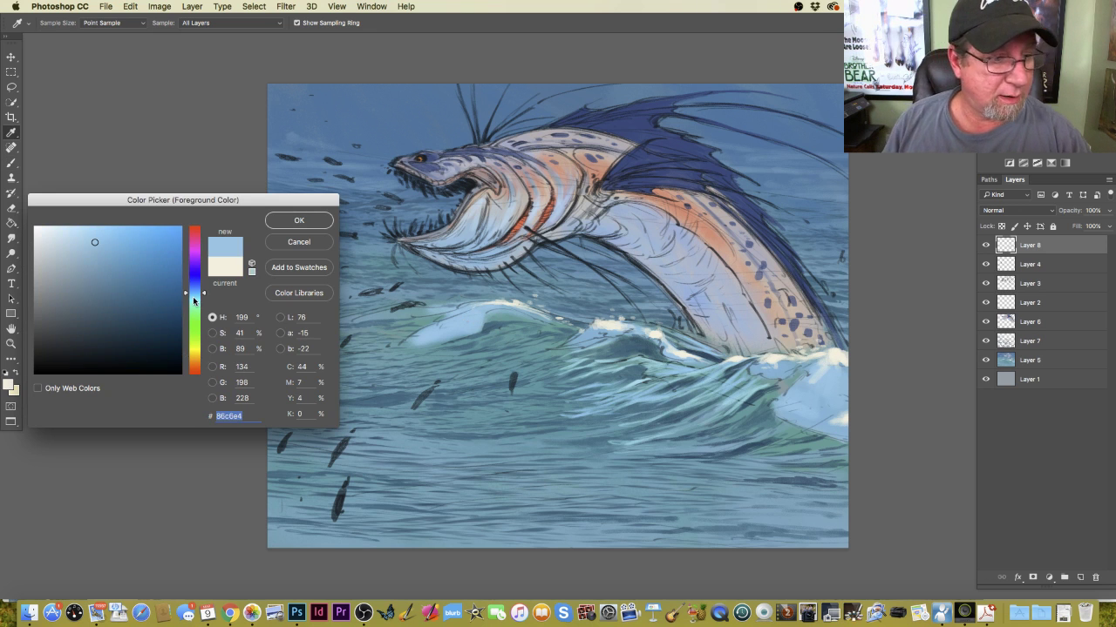
left_click(193, 298)
left_click(81, 237)
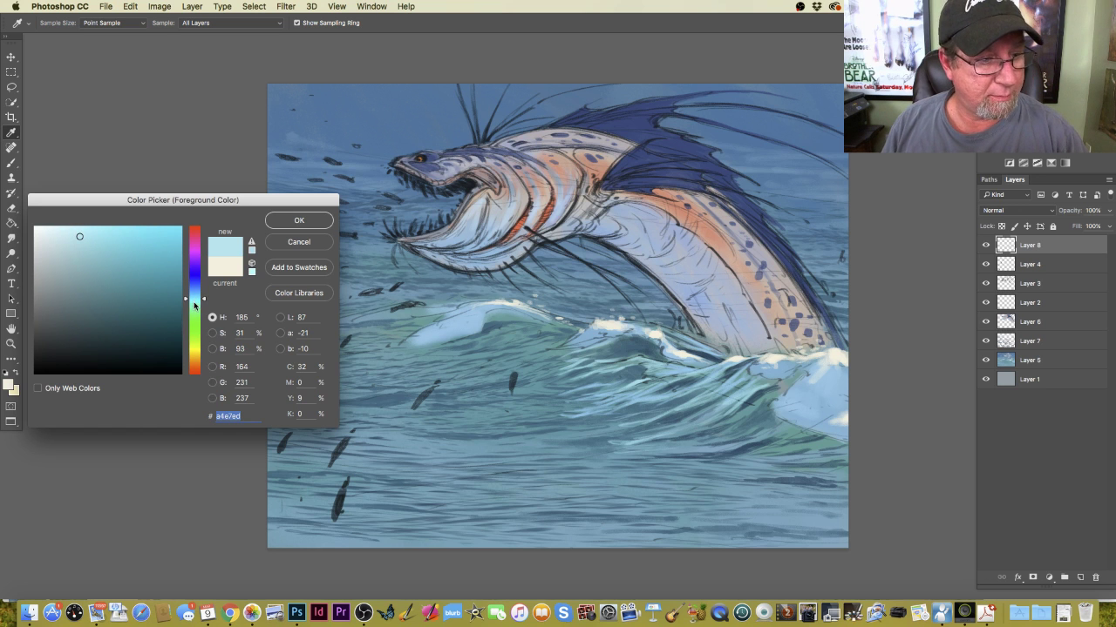
left_click(290, 223)
key("b")
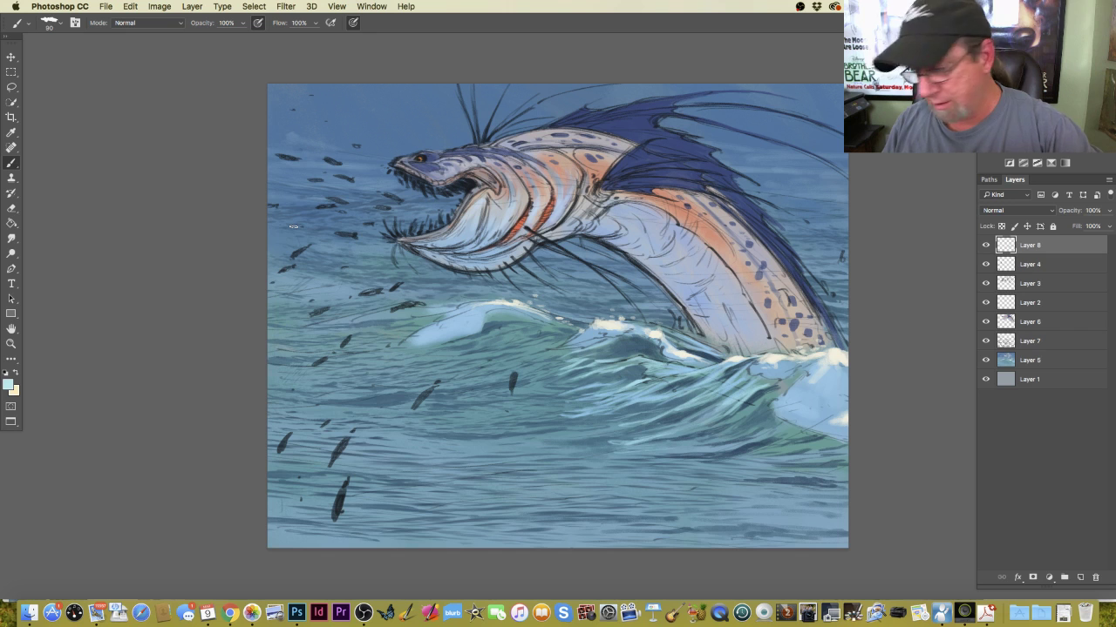
Try sand yellow #eddba4 as the foreground colour, followed by a greyer, less saturated version of it.
left_click(9, 385)
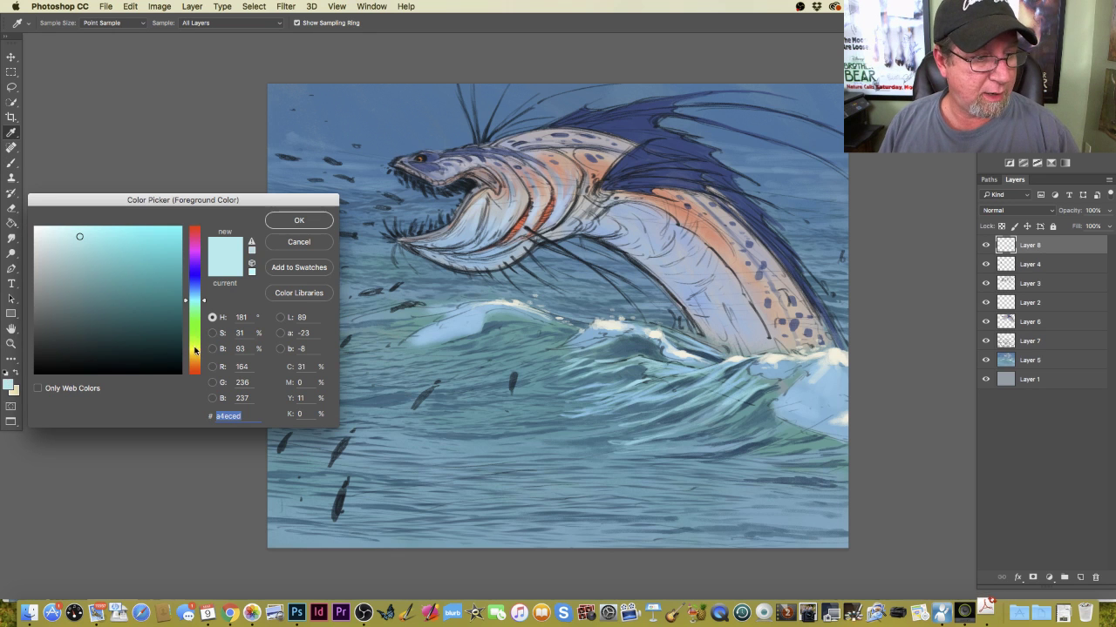
left_click_drag(195, 349, 194, 358)
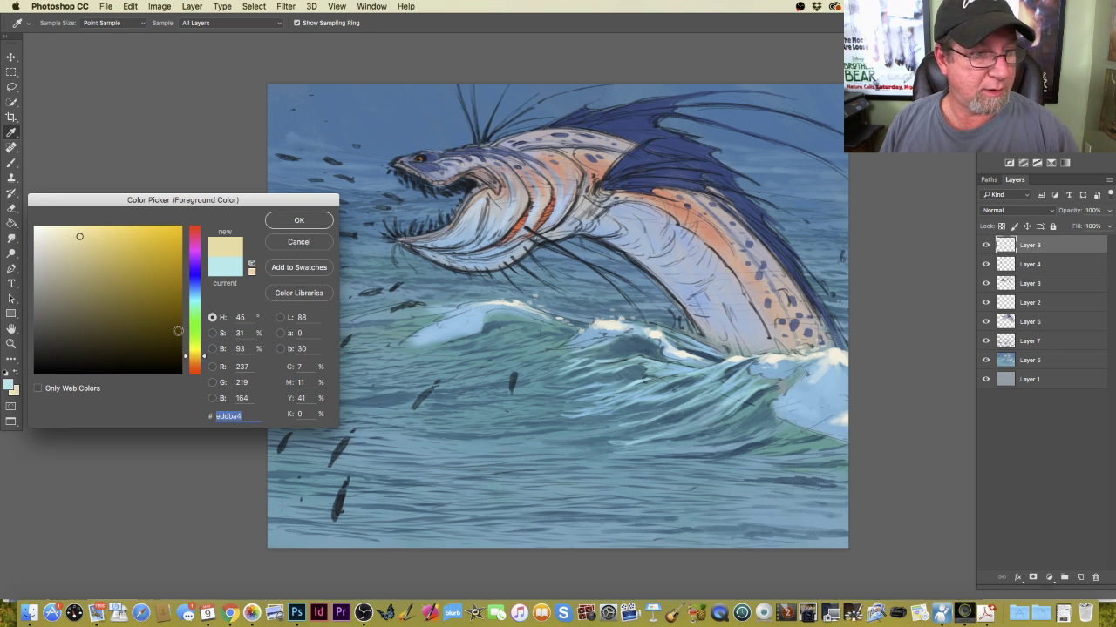
left_click(288, 223)
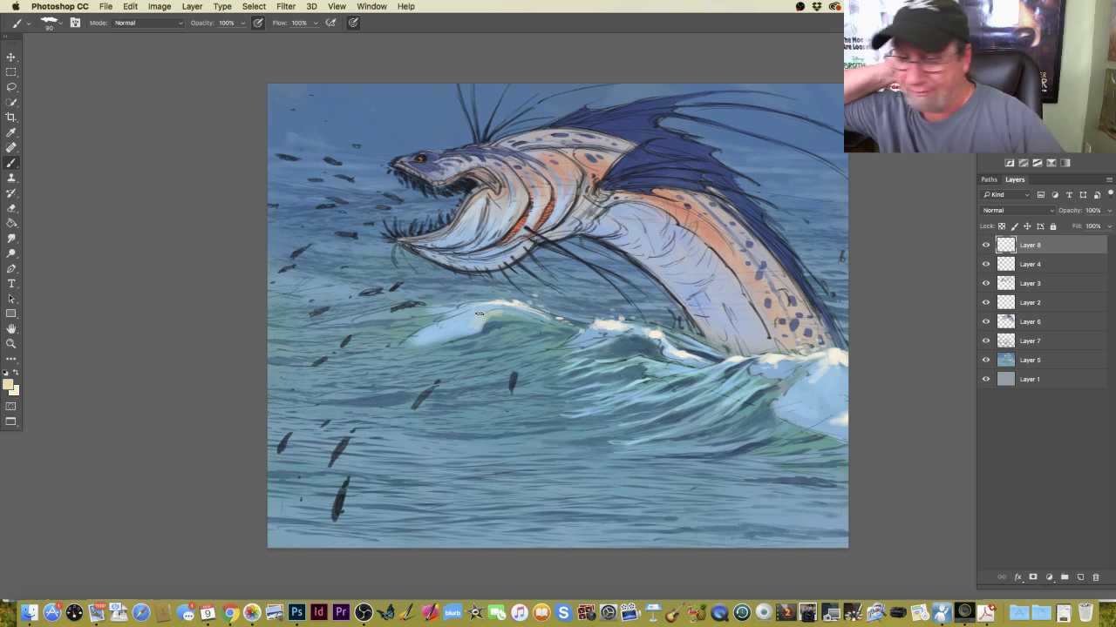
left_click(9, 384)
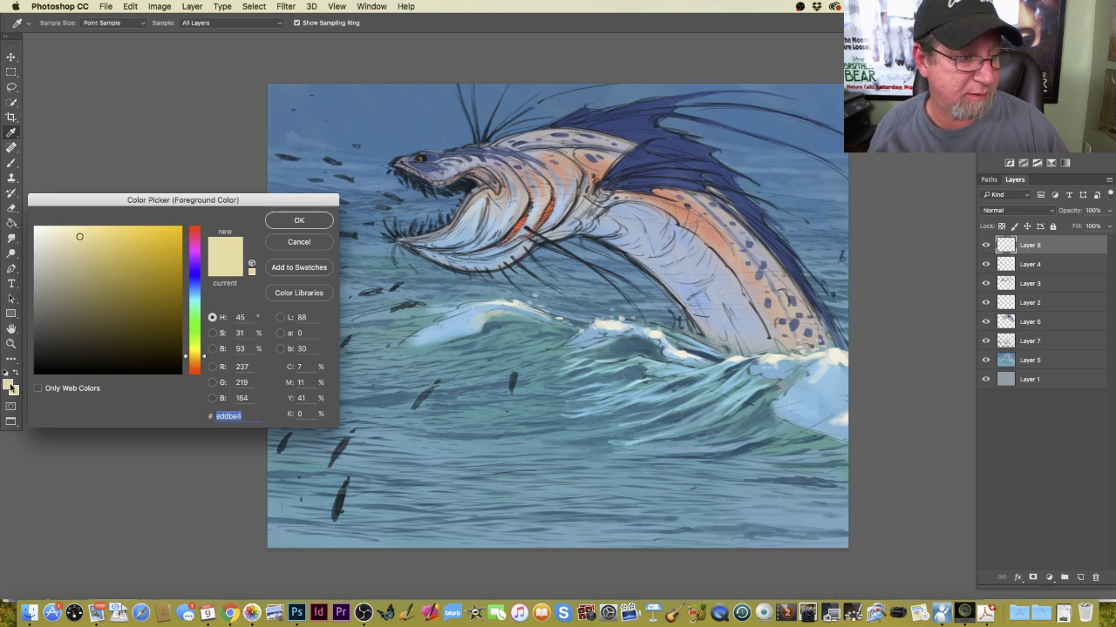
left_click(54, 246)
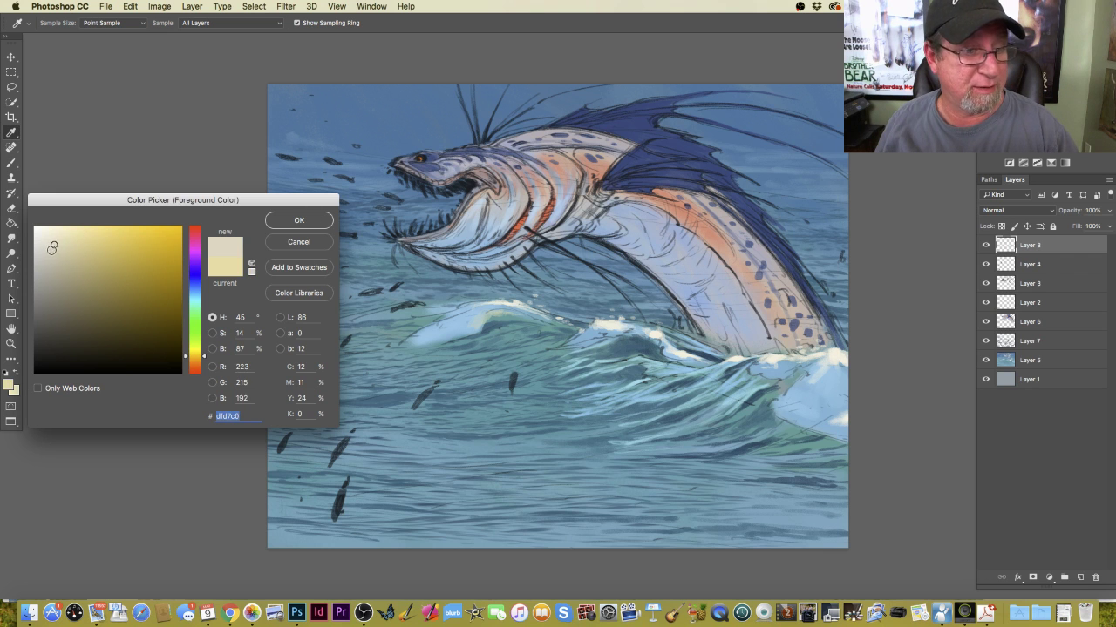
left_click(279, 225)
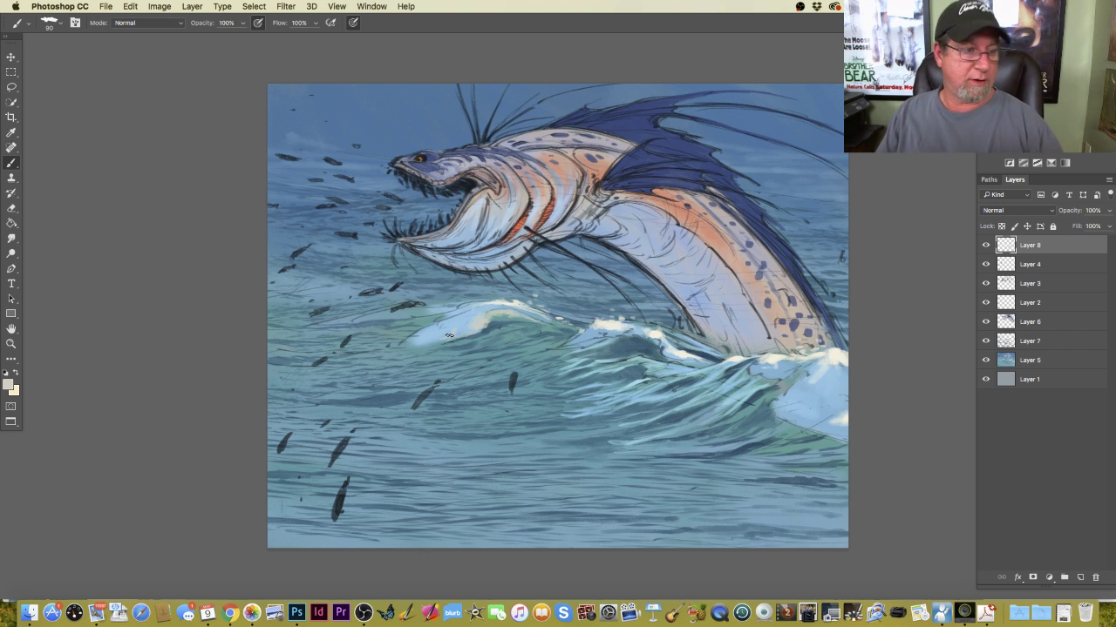
Sample off-white from the wave foam as the foreground colour and paint foam dabs on the crests below and beyond the serpent's jaw.
left_click(8, 384)
left_click(611, 325)
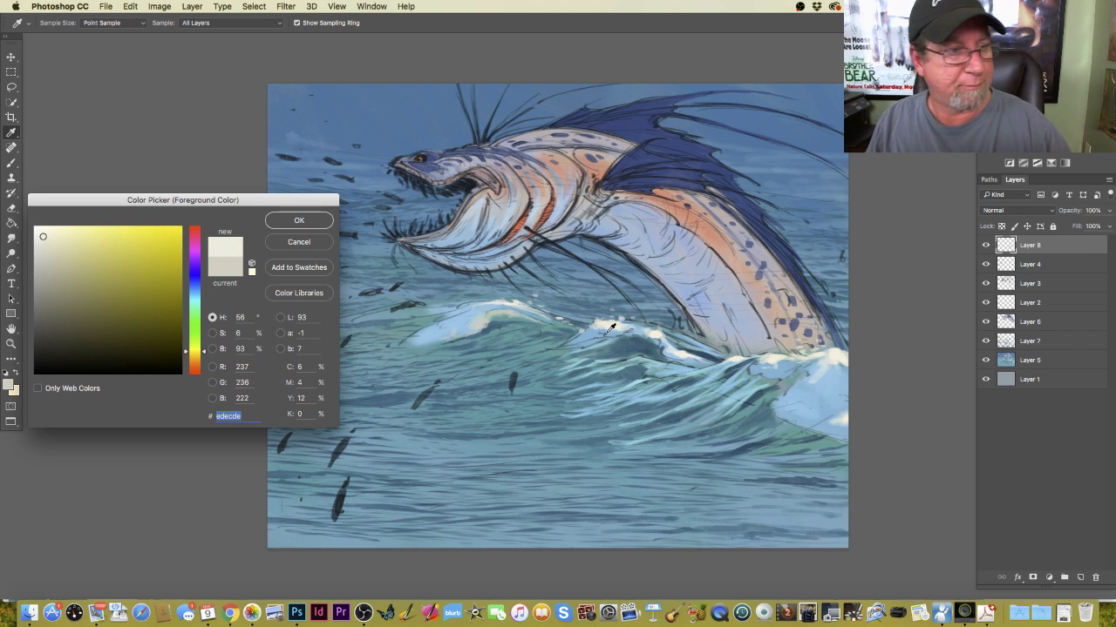
left_click(842, 353)
key("Return")
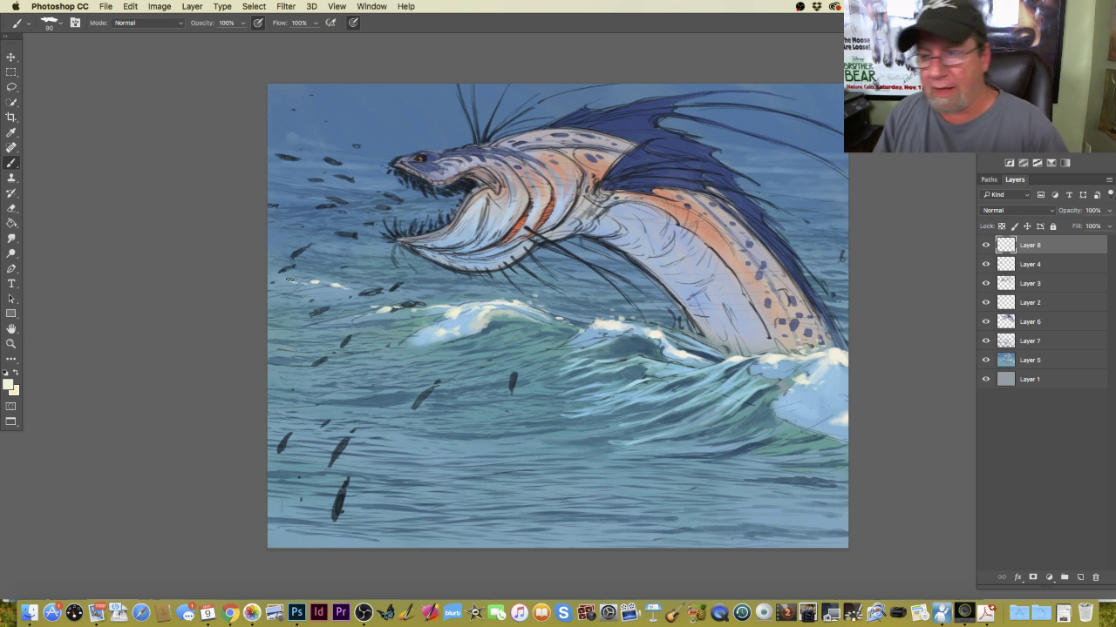
Set the foreground colour to light blue #7dcadf sampled from the central wave and paint thin streaks across the water at its foot.
left_click(9, 383)
left_click(747, 400)
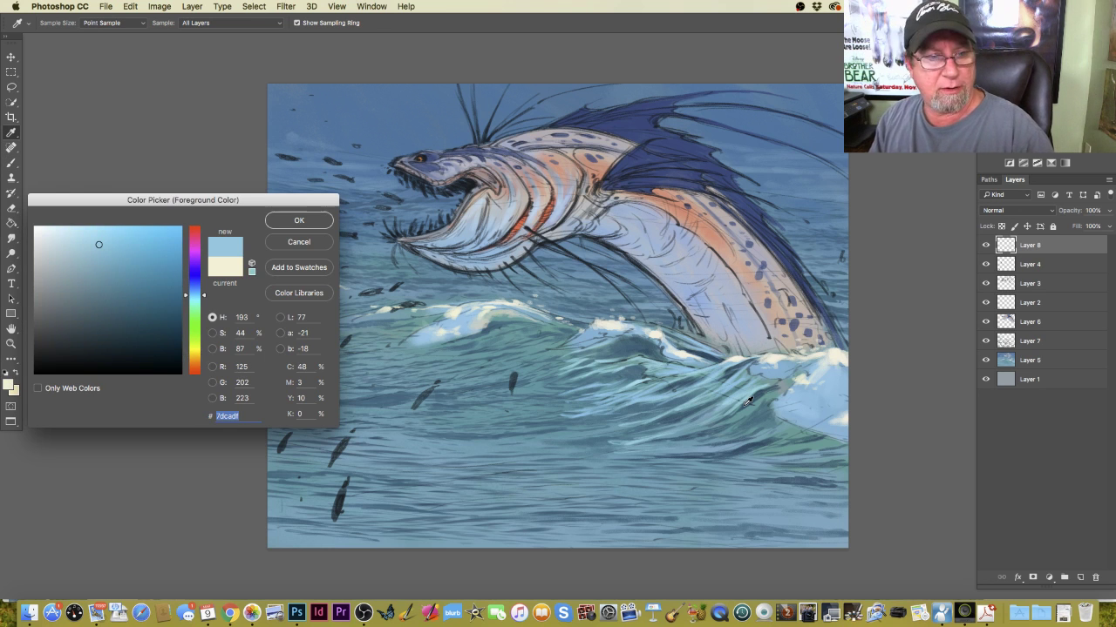
key("Return")
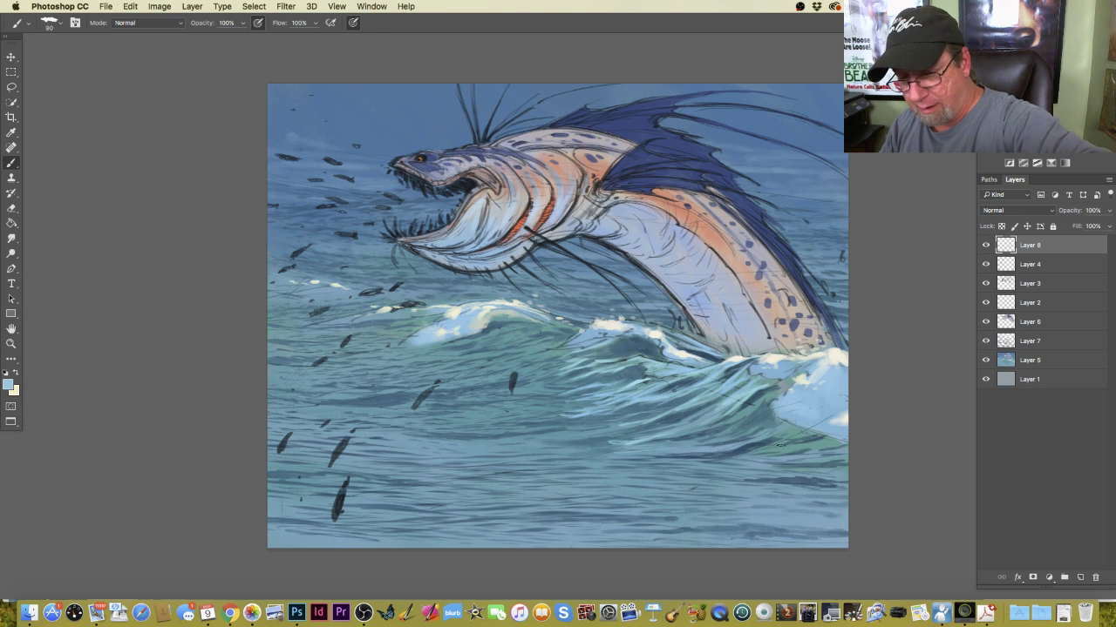
mouse_move(778, 444)
left_mouse_down()
mouse_move(758, 453)
mouse_move(802, 444)
mouse_move(693, 464)
mouse_move(797, 459)
mouse_move(690, 468)
mouse_move(598, 459)
left_mouse_up()
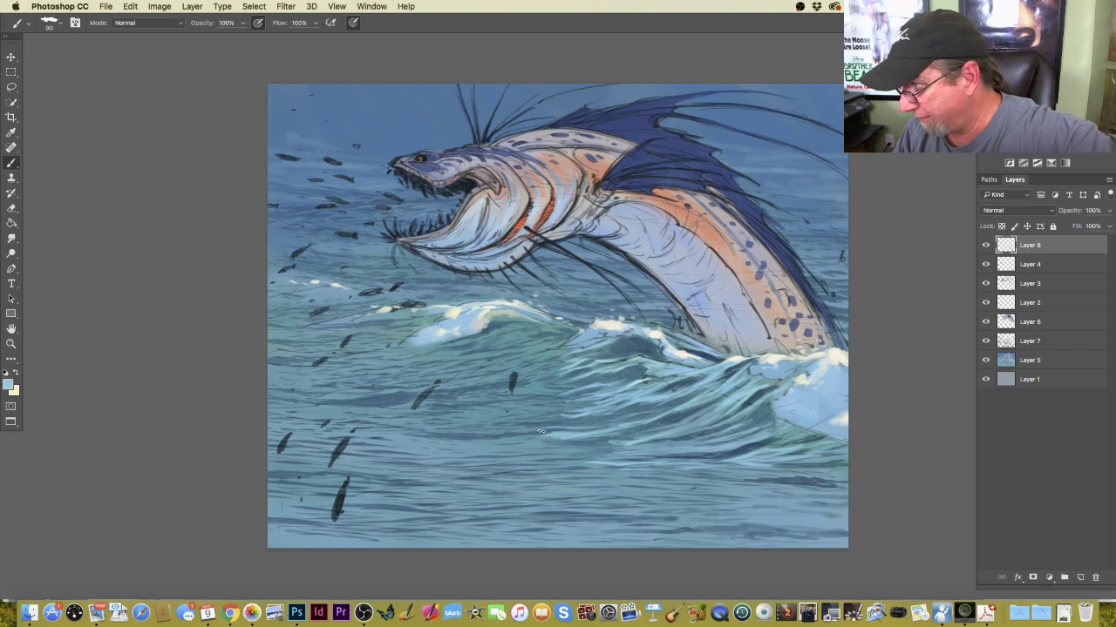
Shift the foreground colour's hue slightly towards blue and paint light highlight streaks across the foreground water.
left_click(8, 383)
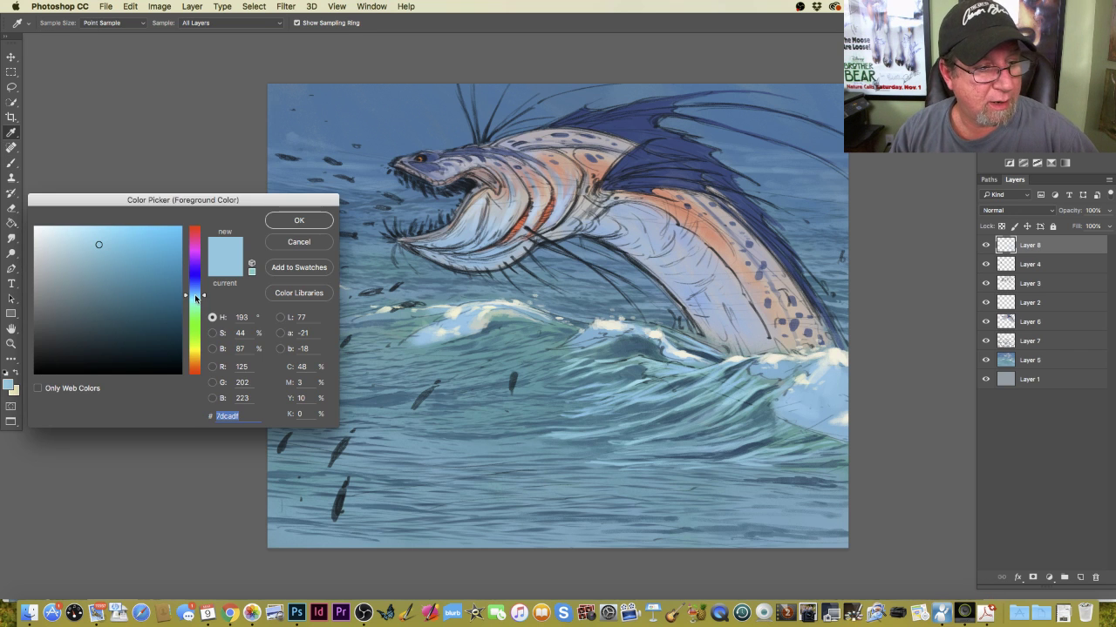
left_click(194, 293)
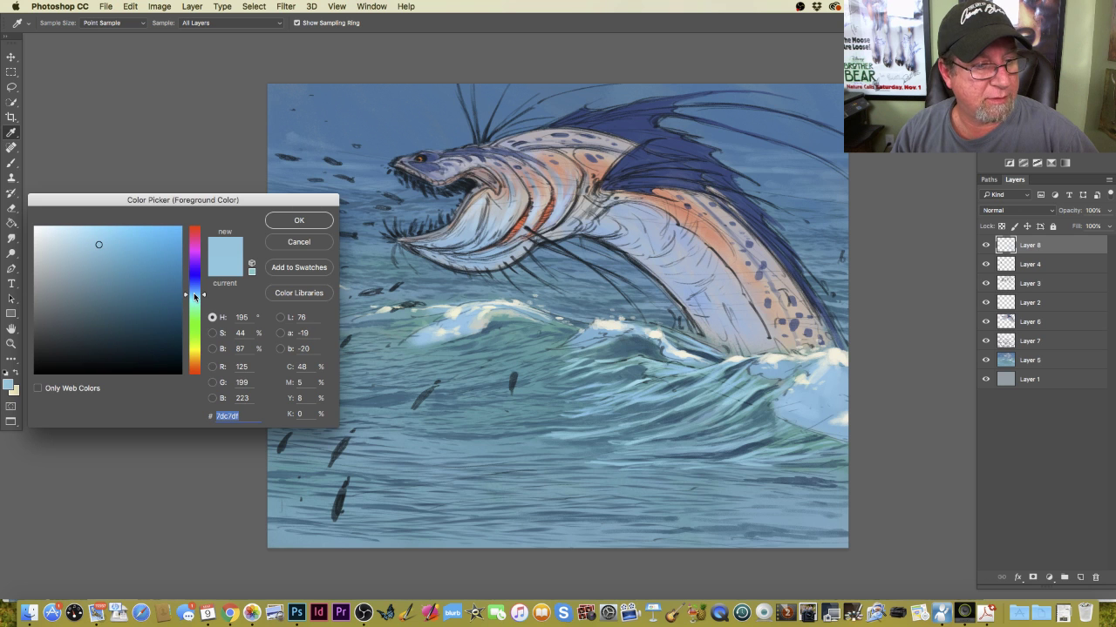
left_click(299, 220)
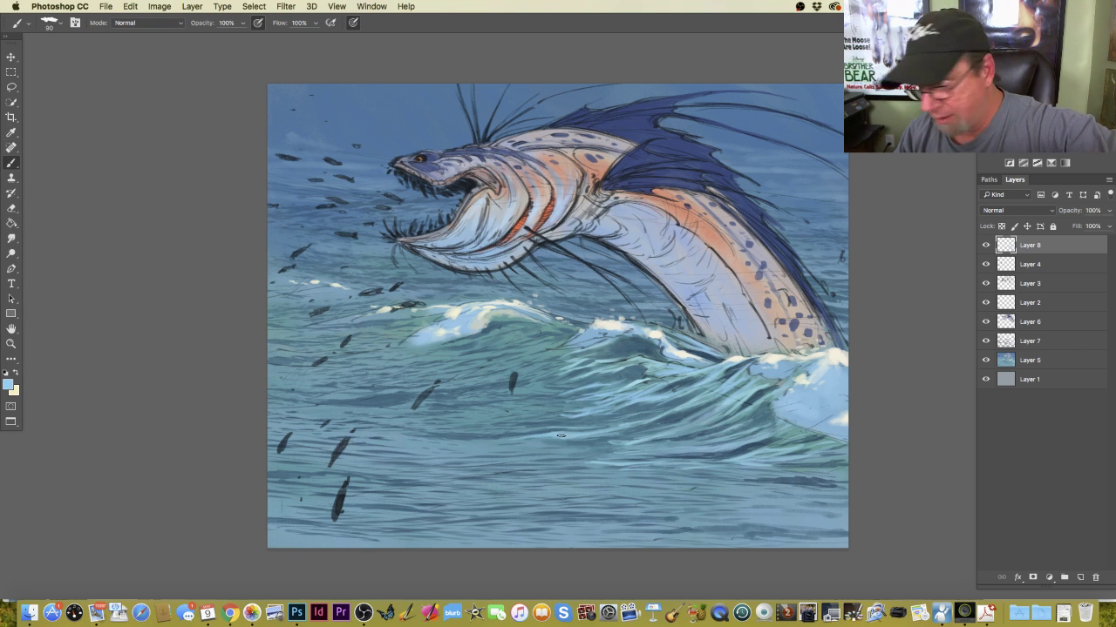
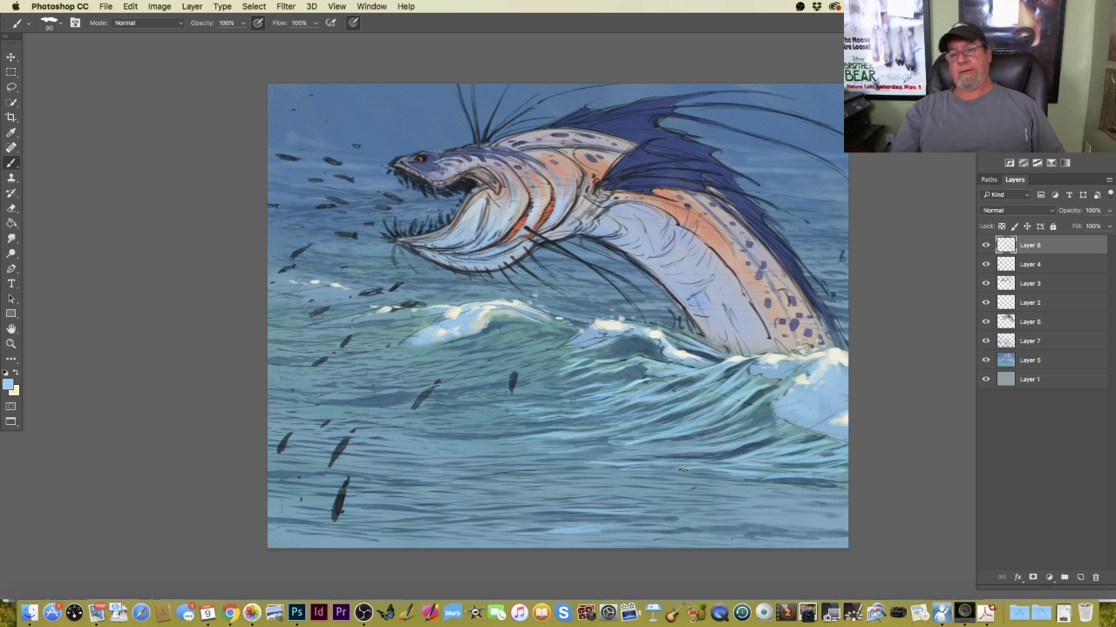
Set the foreground colour to mid blue #3d7796, starting from a sample of a dark ripple at the foot of the central wave.
left_click(12, 386)
left_click(745, 449)
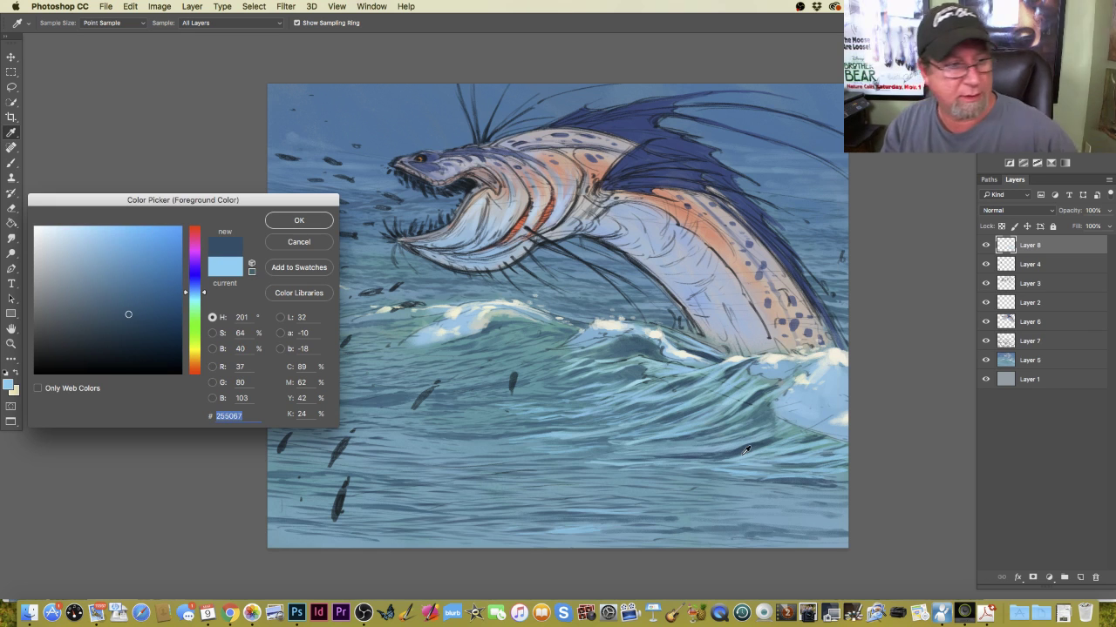
left_click(298, 221)
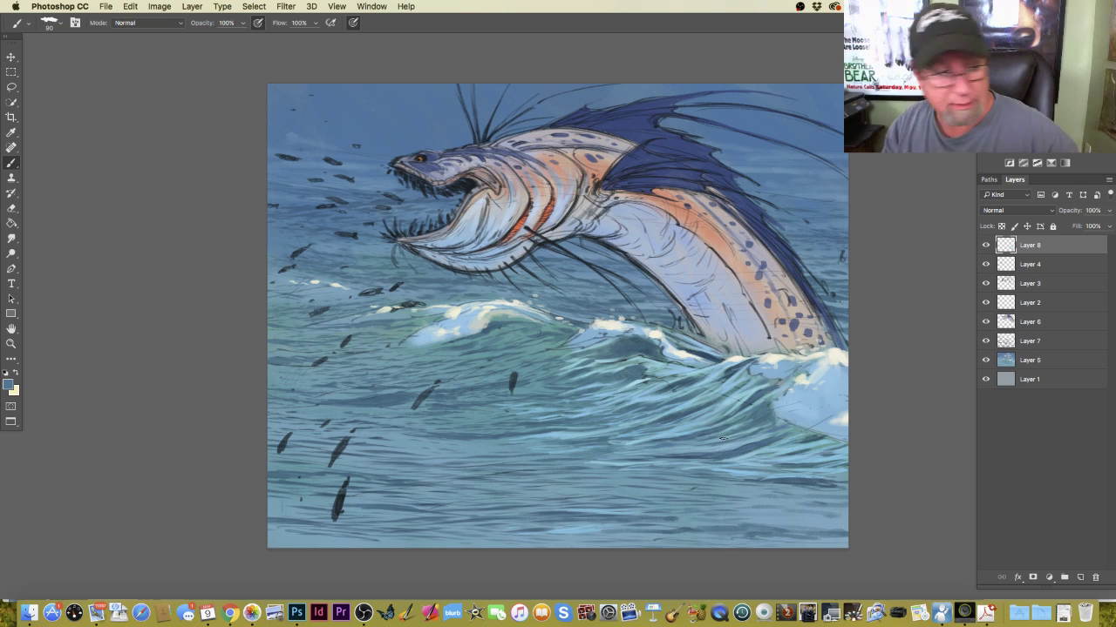
Set the foreground colour to light blue #75cff7, starting from a sample of the central wave's highlights, and paint more bright streaks on the water.
left_click(10, 387)
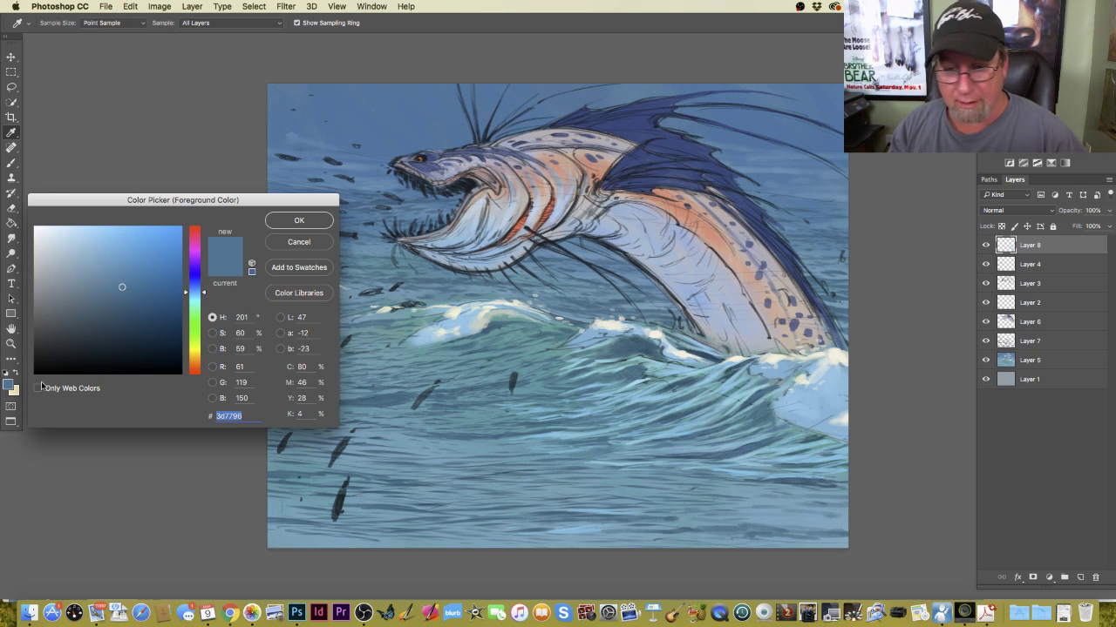
left_click(721, 370)
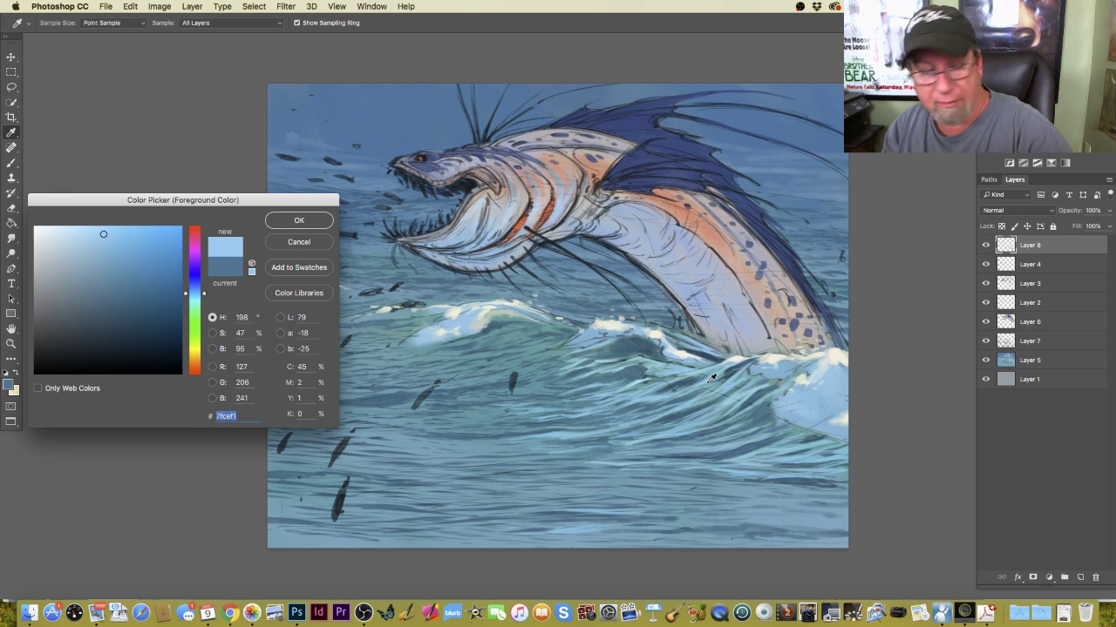
left_click(282, 223)
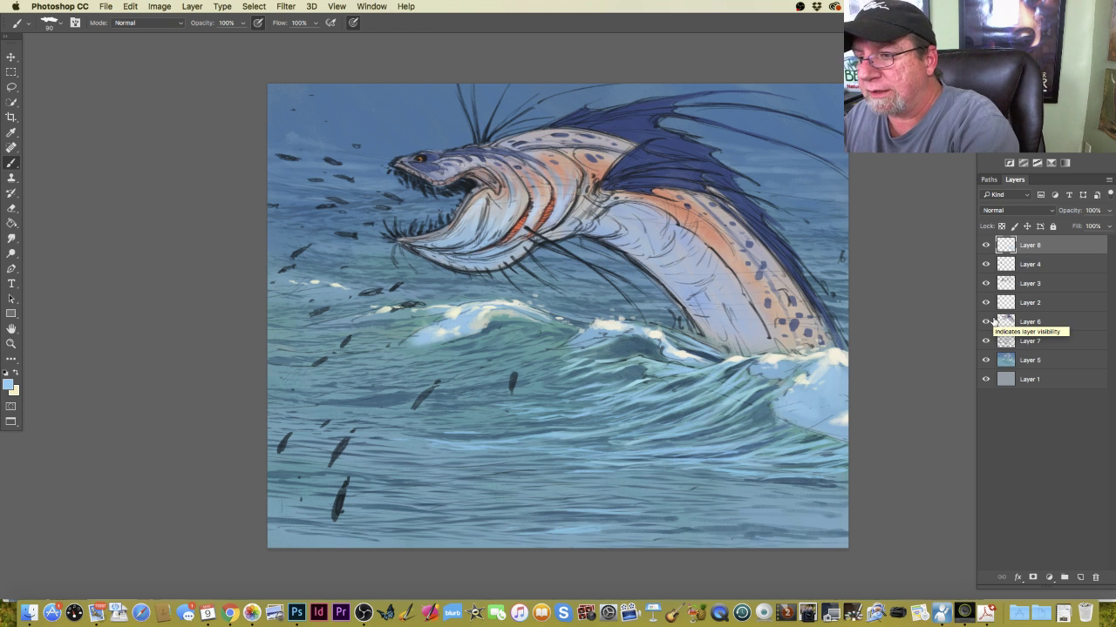
Add a new layer above all the others and set its blending mode to Multiply.
left_click(1079, 578)
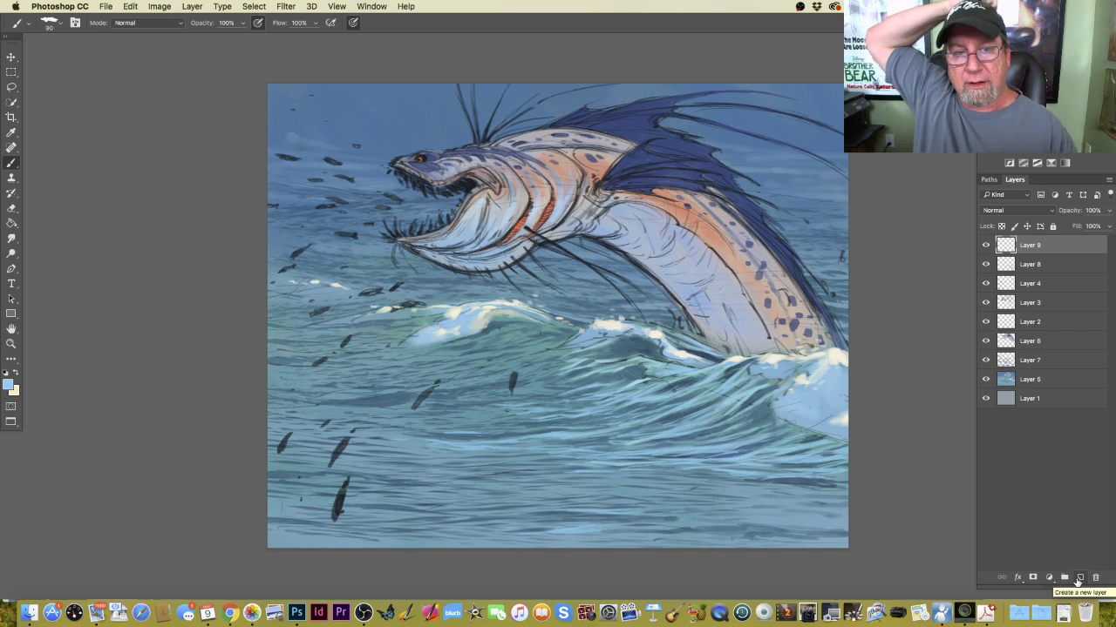
left_click(1002, 210)
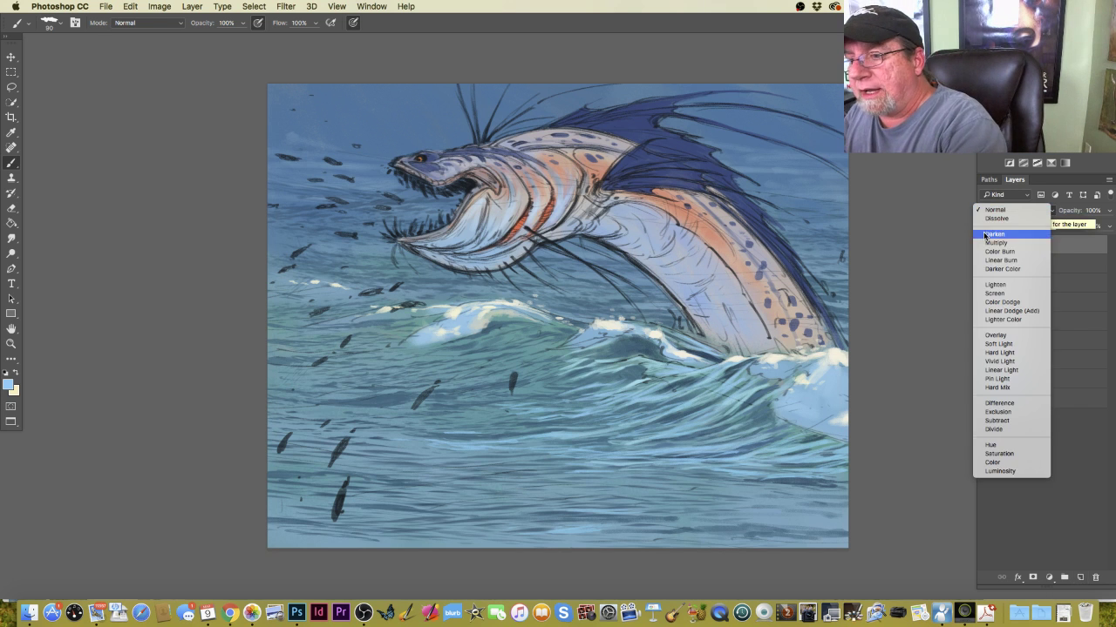
left_click(983, 245)
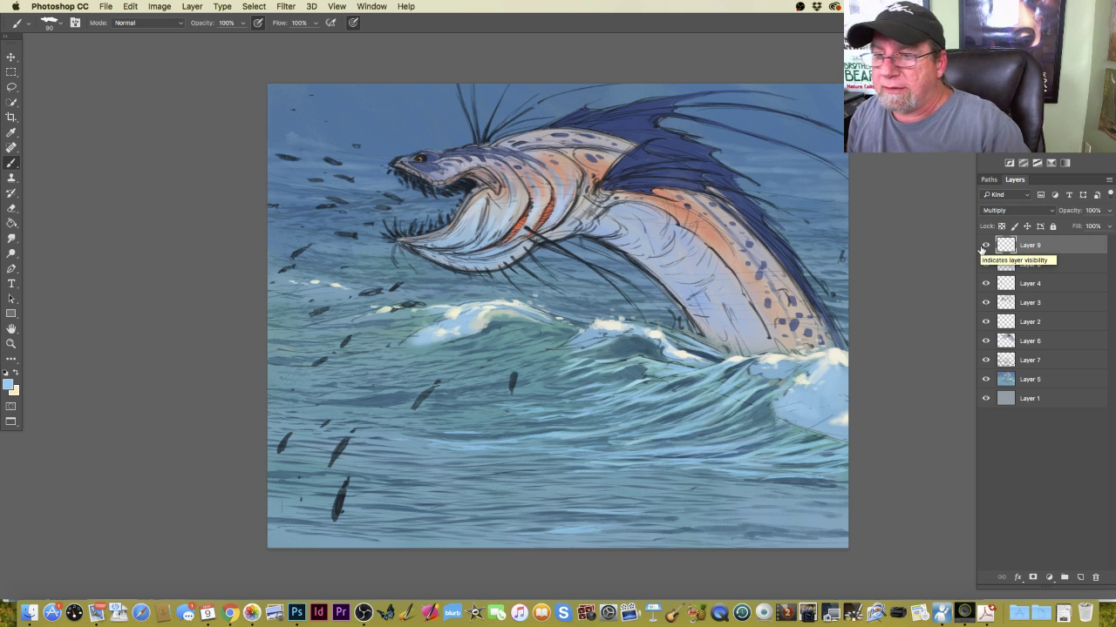
Set the foreground colour to a darker, muted grey-blue of the same hue for shading the serpent.
left_click(10, 386)
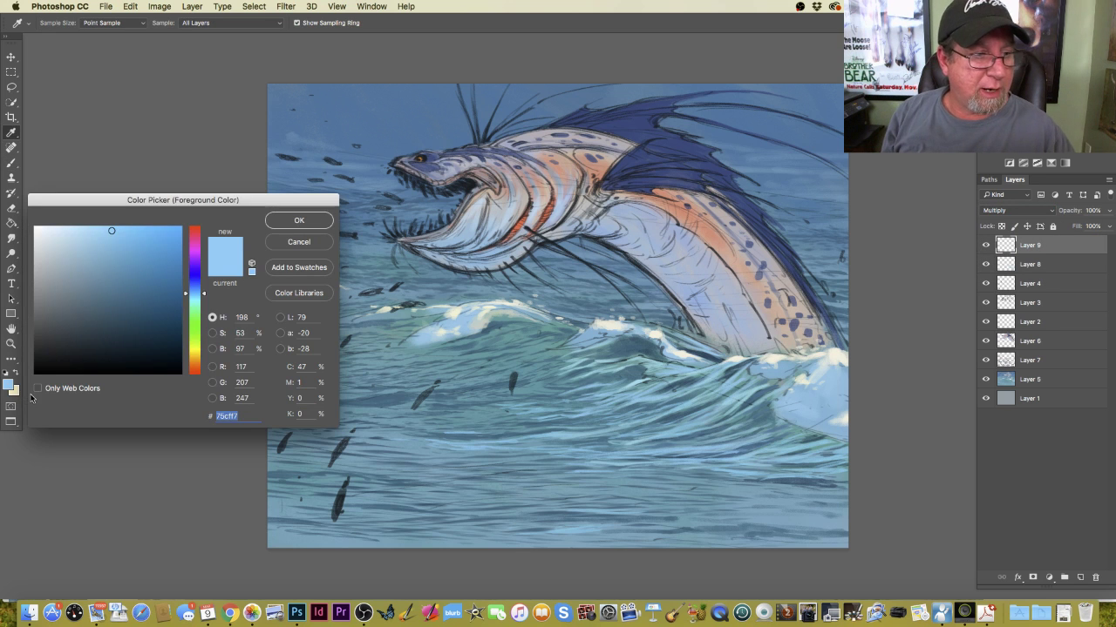
left_click(88, 266)
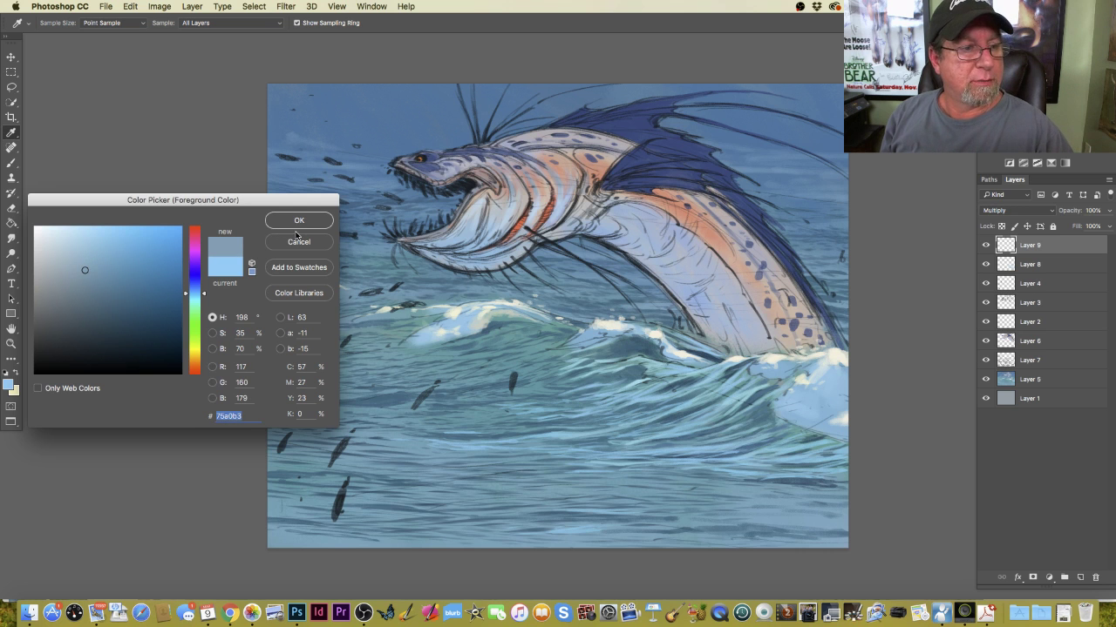
left_click(89, 270)
left_click(286, 224)
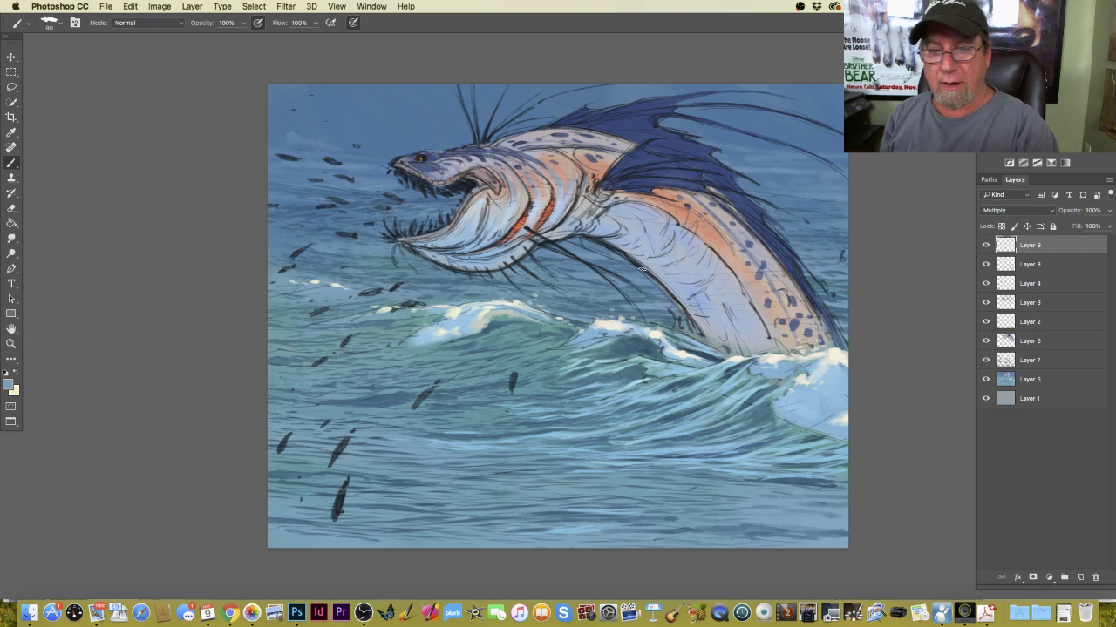
Shade the serpent's belly with the brush at size 175, and its lower jaw and body near the waterline at size 125.
key("bracketright")
key("bracketright")
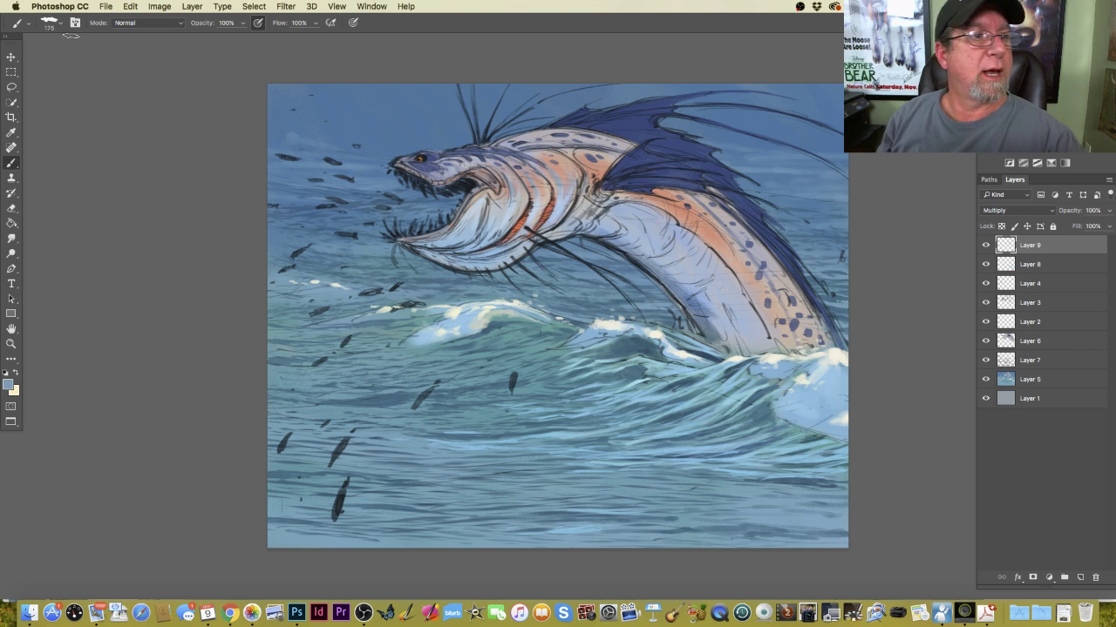
key("bracketleft")
key("bracketleft")
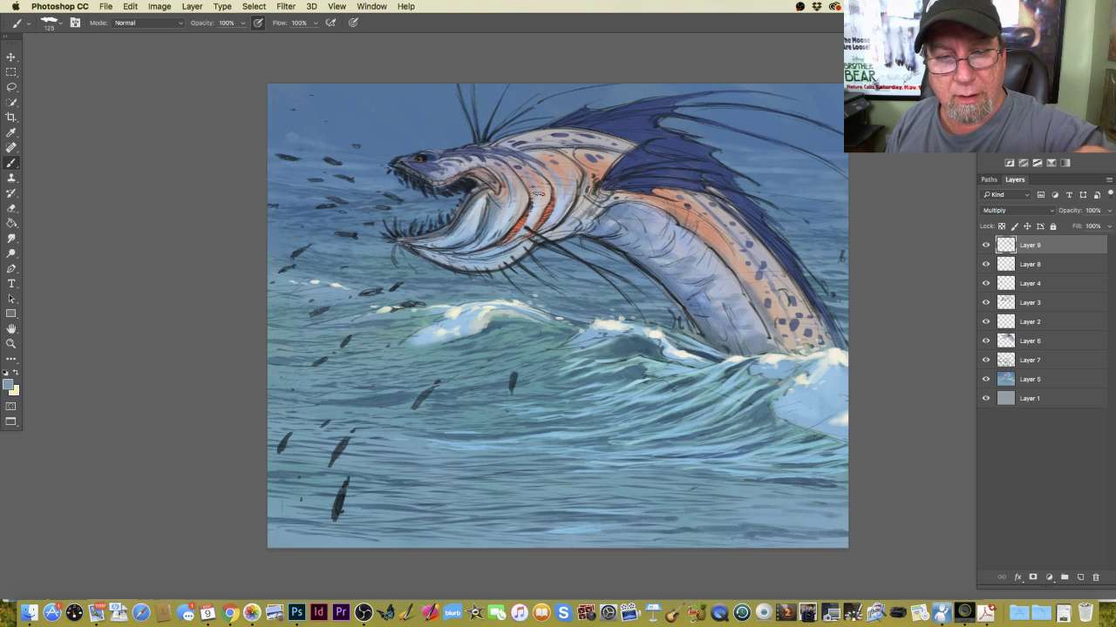
mouse_move(539, 193)
left_mouse_down()
mouse_move(516, 245)
mouse_move(471, 257)
mouse_move(404, 240)
mouse_move(478, 264)
mouse_move(525, 203)
mouse_move(325, 342)
mouse_move(362, 343)
mouse_move(438, 252)
mouse_move(451, 258)
mouse_move(405, 240)
mouse_move(474, 260)
mouse_move(445, 263)
left_mouse_up()
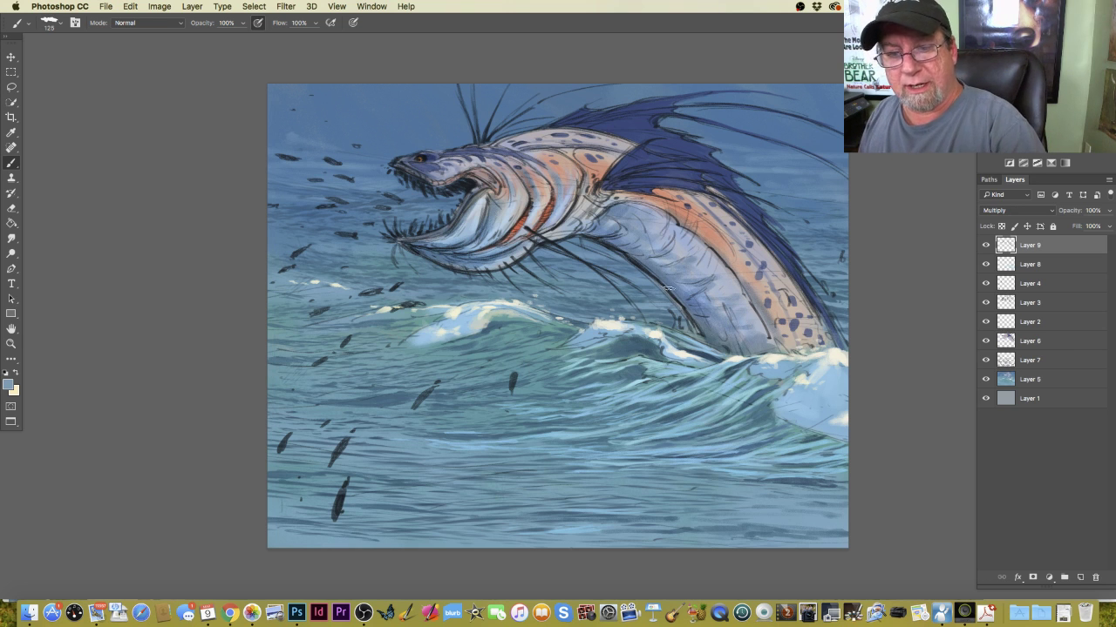
left_click_drag(772, 334, 784, 349)
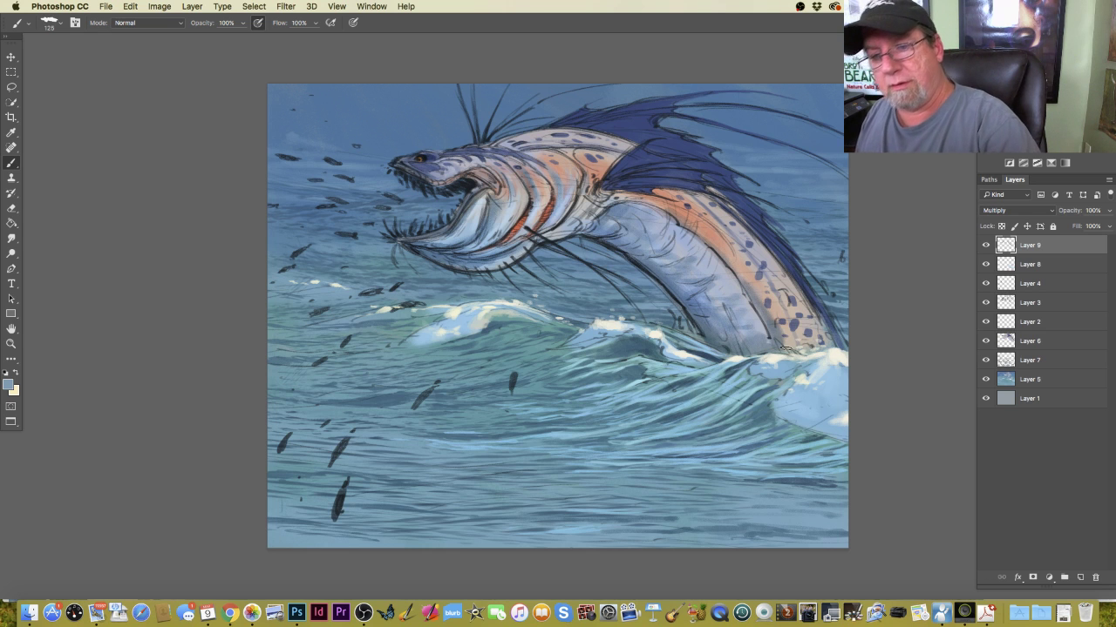
Paint grey-blue shading over the serpent's upper neck, head, gill folds, inner jaw and the upper part of its belly.
mouse_move(576, 155)
left_mouse_down()
mouse_move(597, 174)
mouse_move(590, 156)
mouse_move(446, 154)
mouse_move(543, 137)
mouse_move(561, 145)
mouse_move(563, 129)
mouse_move(591, 143)
mouse_move(595, 130)
mouse_move(629, 144)
left_mouse_up()
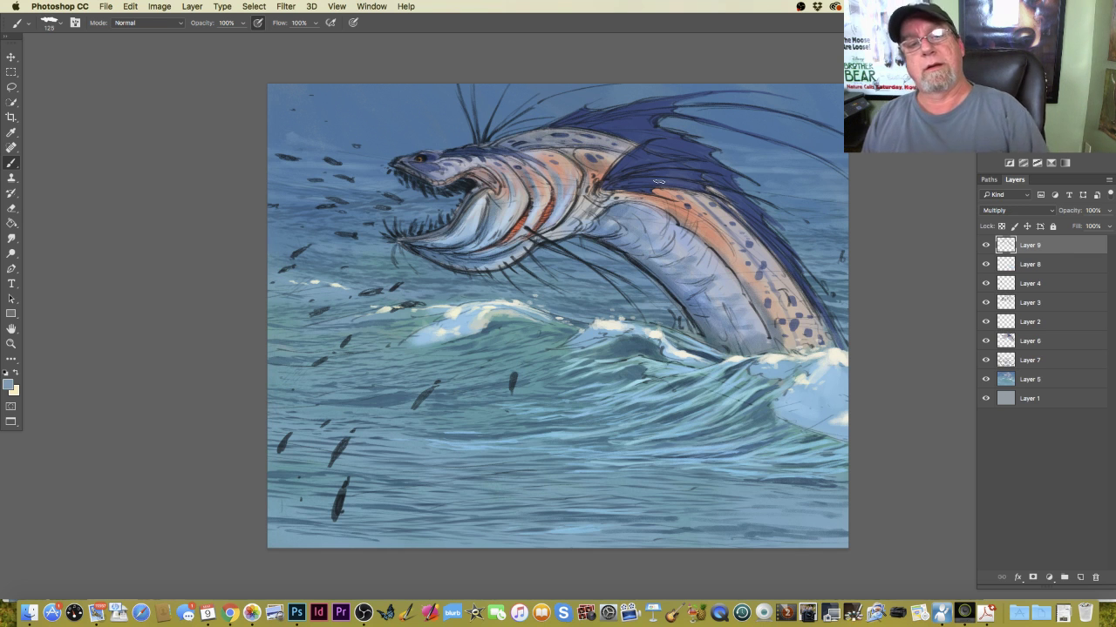
mouse_move(471, 171)
left_mouse_down()
mouse_move(492, 169)
mouse_move(506, 195)
mouse_move(500, 168)
mouse_move(440, 181)
mouse_move(433, 169)
left_mouse_up()
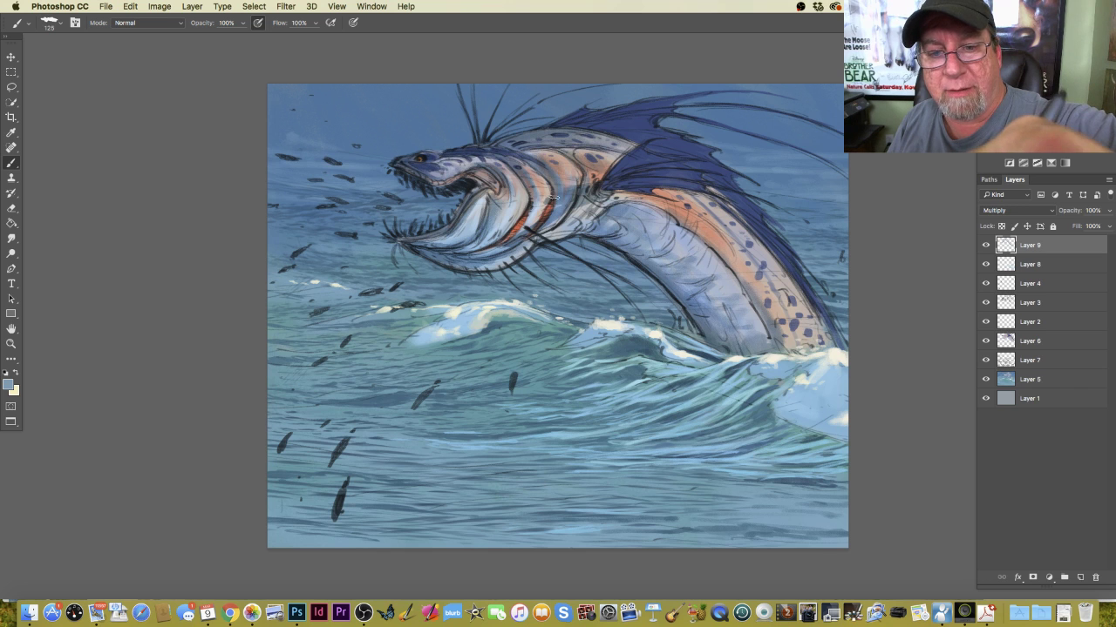
left_click_drag(549, 199, 492, 249)
mouse_move(519, 212)
left_mouse_down()
mouse_move(504, 220)
mouse_move(527, 215)
mouse_move(496, 265)
mouse_move(488, 225)
mouse_move(445, 237)
left_mouse_up()
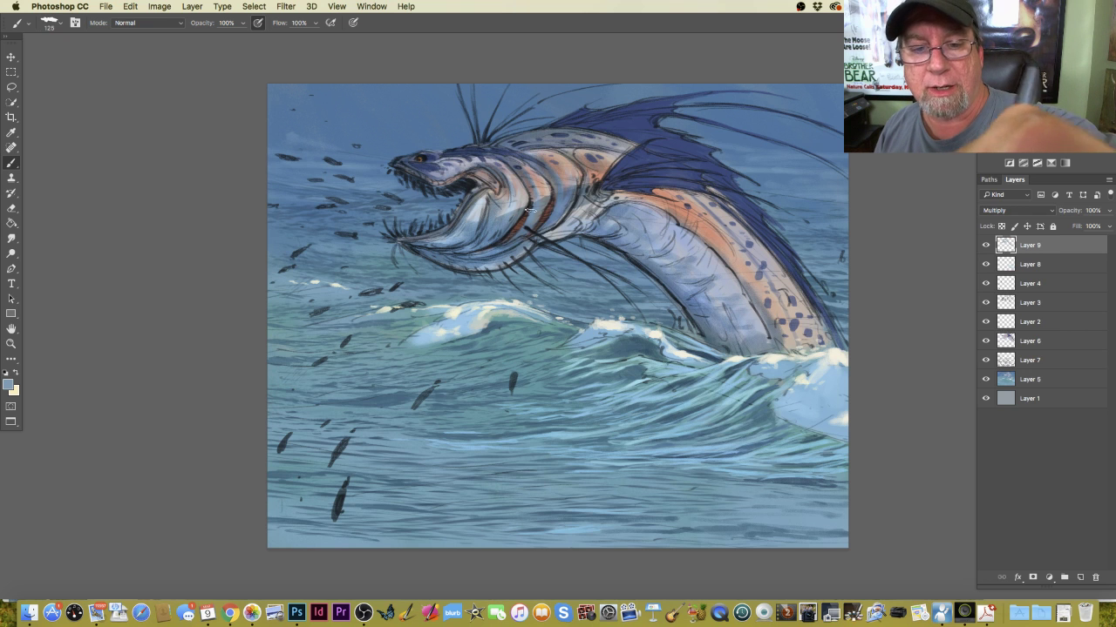
left_click_drag(537, 225, 507, 223)
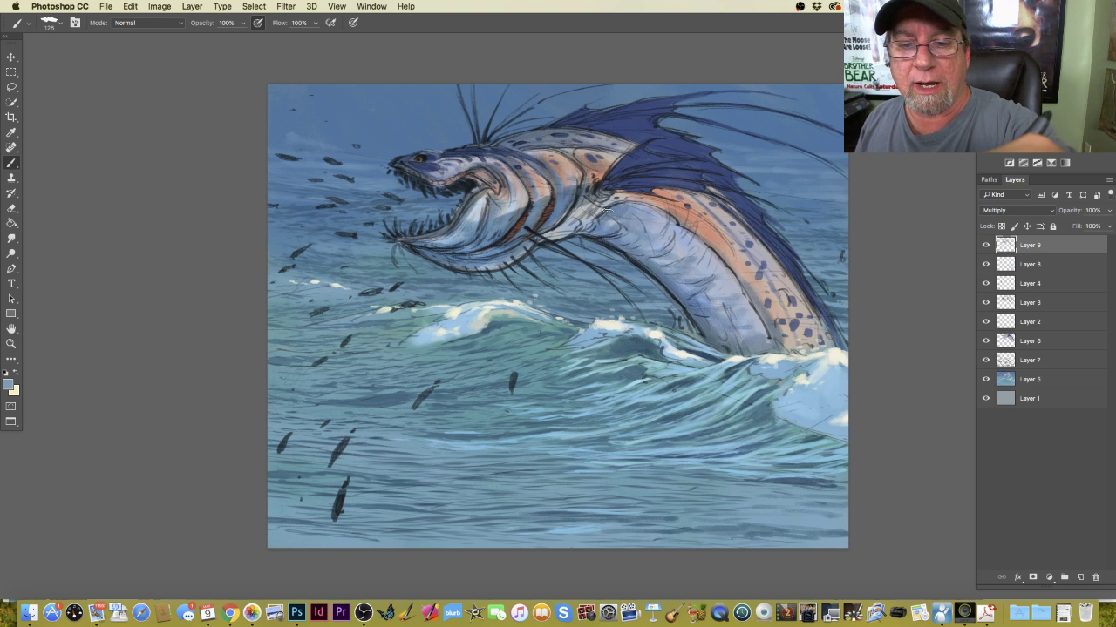
mouse_move(603, 222)
left_mouse_down()
mouse_move(659, 221)
mouse_move(652, 241)
mouse_move(676, 232)
mouse_move(683, 259)
left_mouse_up()
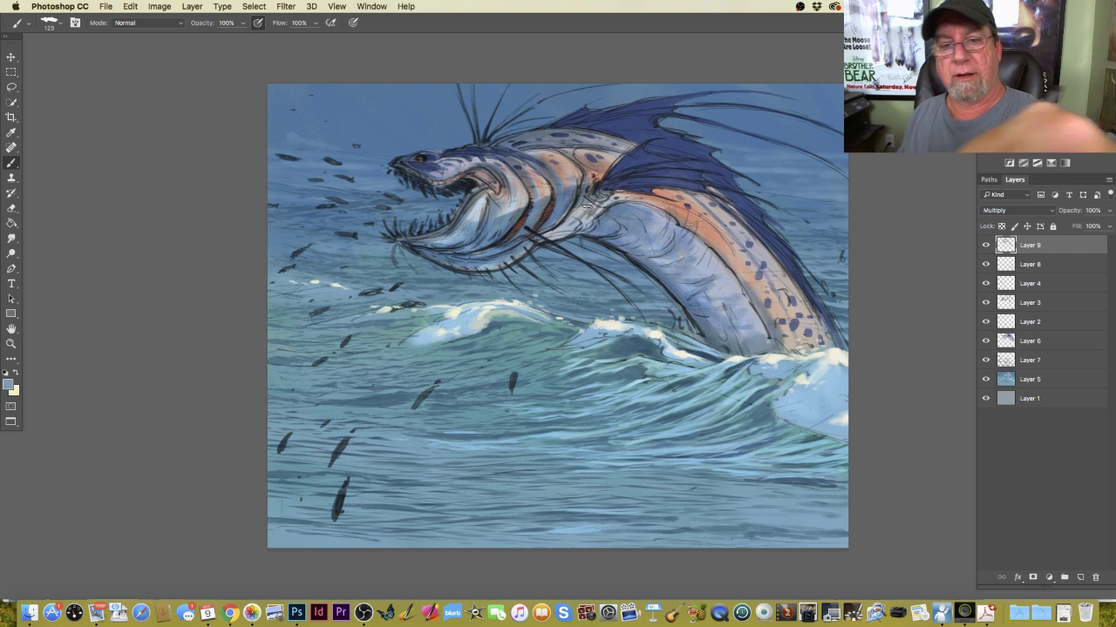
Paint grey-blue shading over the serpent's throat, dorsal fin and the upper side of its neck with the brush at size 125.
mouse_move(565, 231)
left_mouse_down()
mouse_move(602, 203)
mouse_move(590, 220)
mouse_move(530, 239)
mouse_move(554, 230)
mouse_move(549, 239)
left_mouse_up()
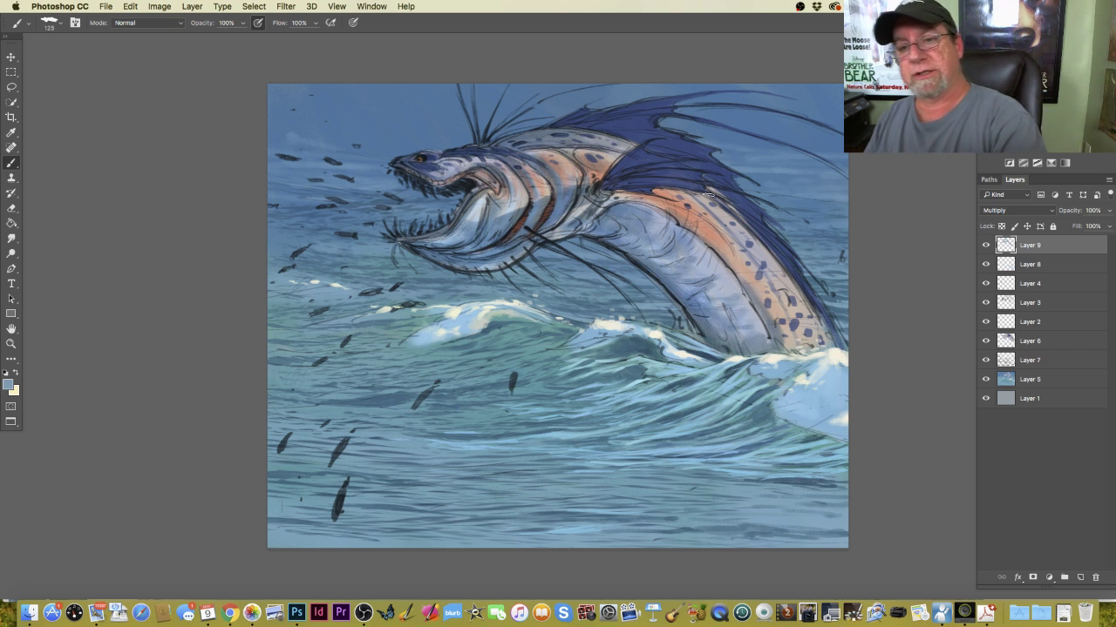
mouse_move(708, 195)
left_mouse_down()
mouse_move(813, 333)
mouse_move(810, 347)
mouse_move(765, 263)
mouse_move(713, 207)
mouse_move(778, 248)
mouse_move(743, 215)
mouse_move(818, 313)
mouse_move(768, 231)
mouse_move(692, 163)
mouse_move(721, 172)
mouse_move(652, 148)
mouse_move(702, 149)
mouse_move(616, 132)
mouse_move(697, 150)
left_mouse_up()
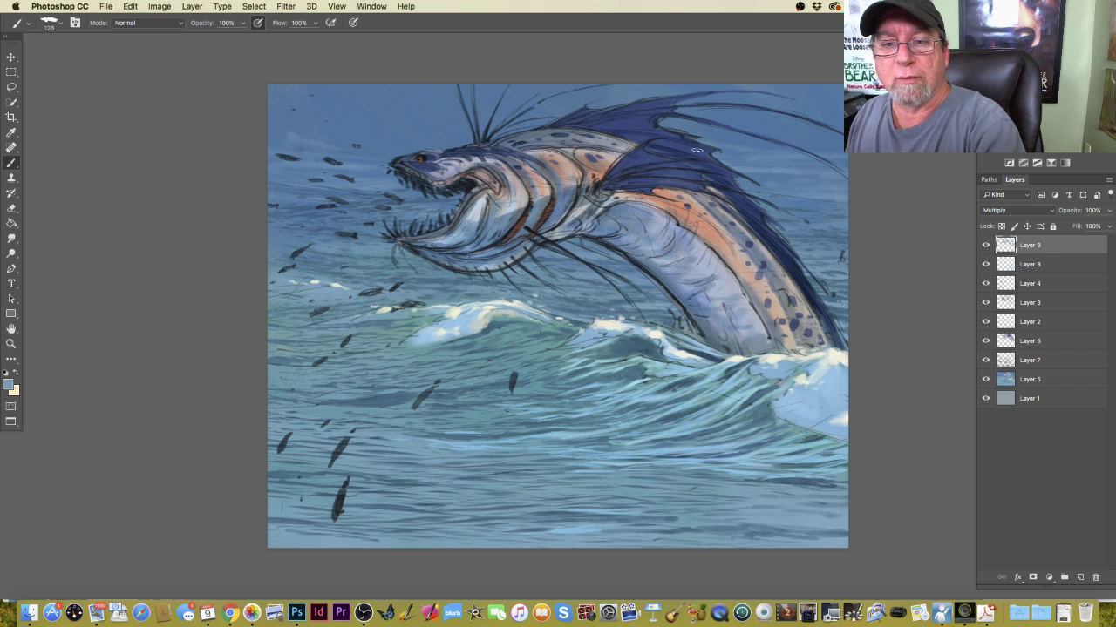
mouse_move(624, 132)
left_mouse_down()
mouse_move(589, 127)
mouse_move(643, 118)
mouse_move(582, 118)
mouse_move(669, 101)
mouse_move(540, 131)
left_mouse_up()
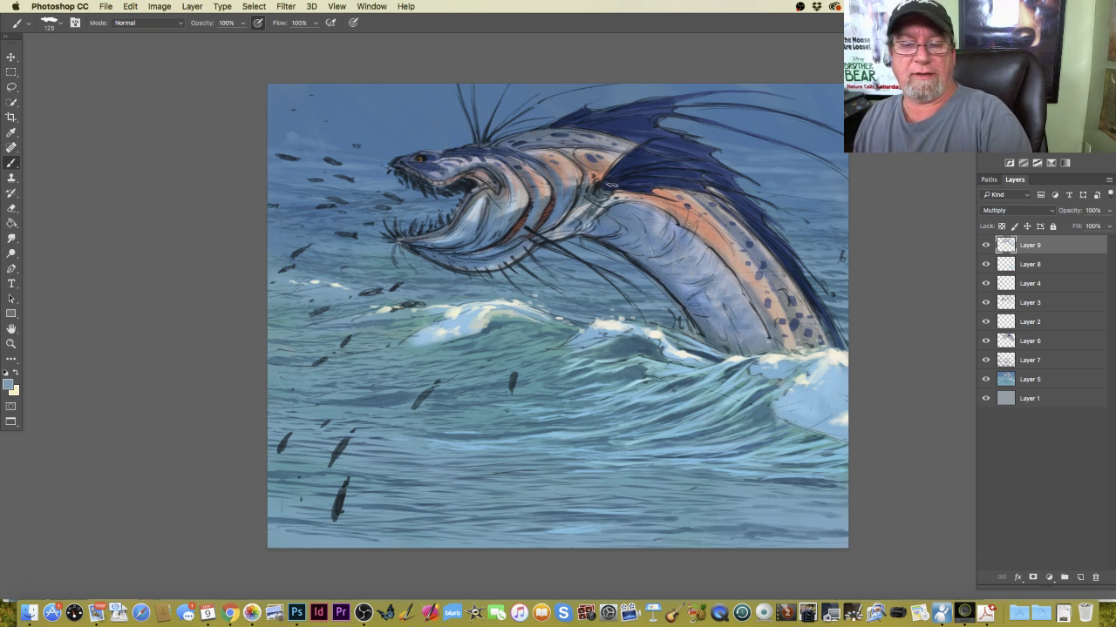
Add a new layer above the others in Overlay blending mode and set the foreground colour to a light tan.
left_click(994, 211)
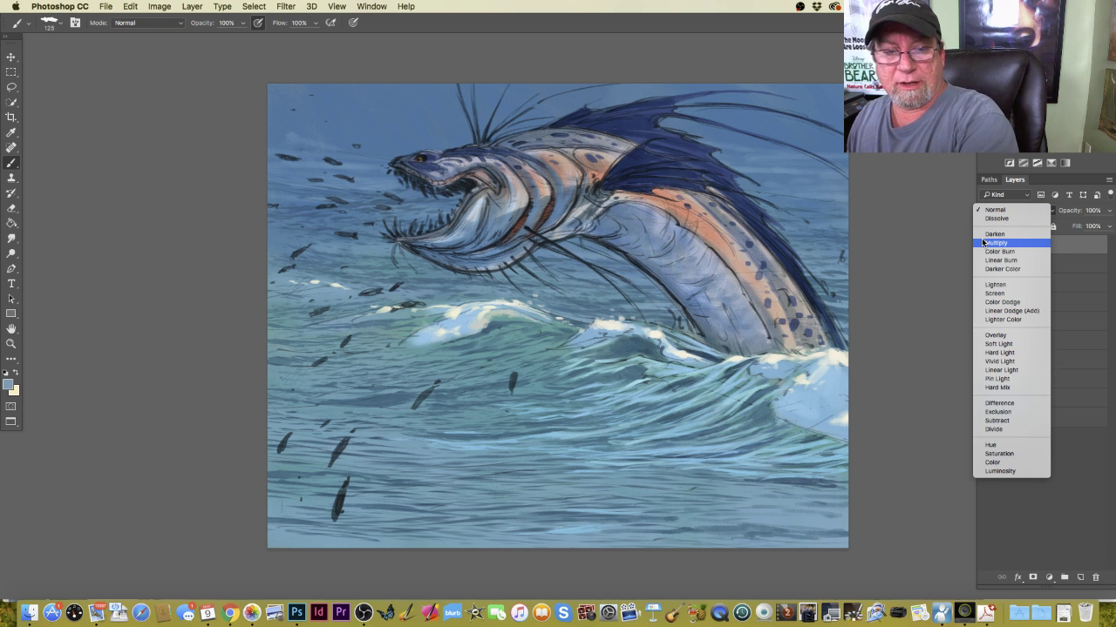
left_click(988, 336)
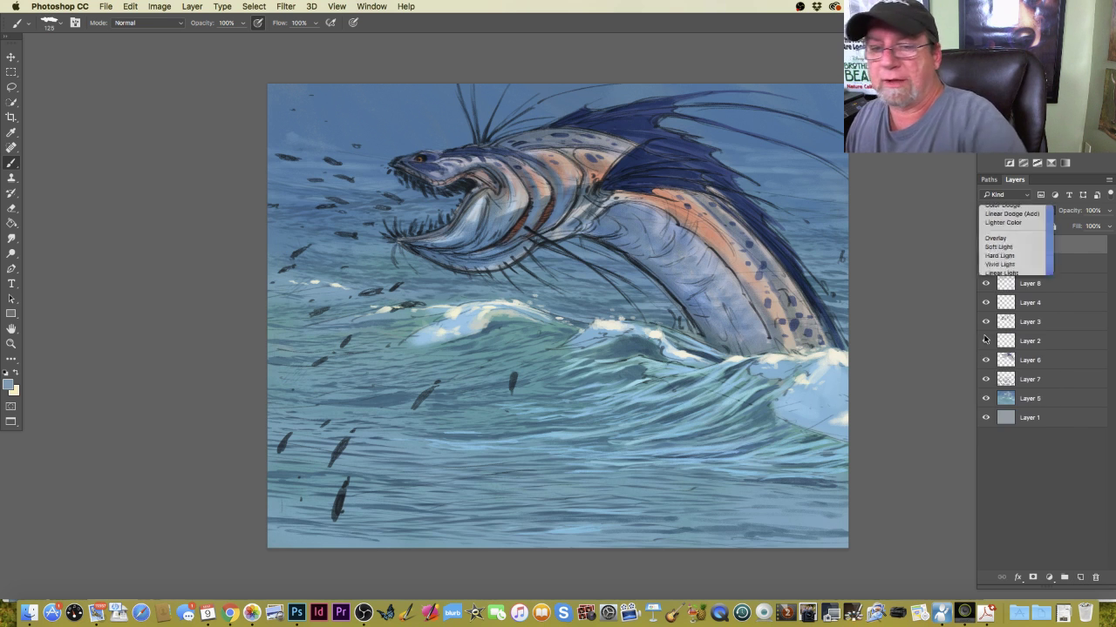
left_click(9, 384)
left_click_drag(195, 289, 195, 360)
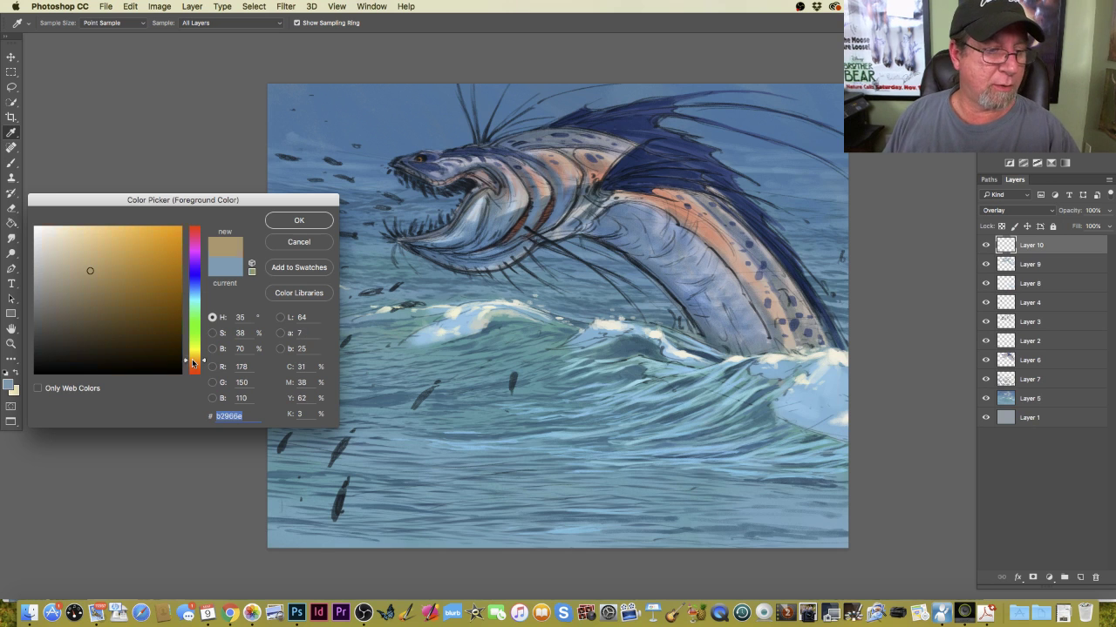
left_click(80, 260)
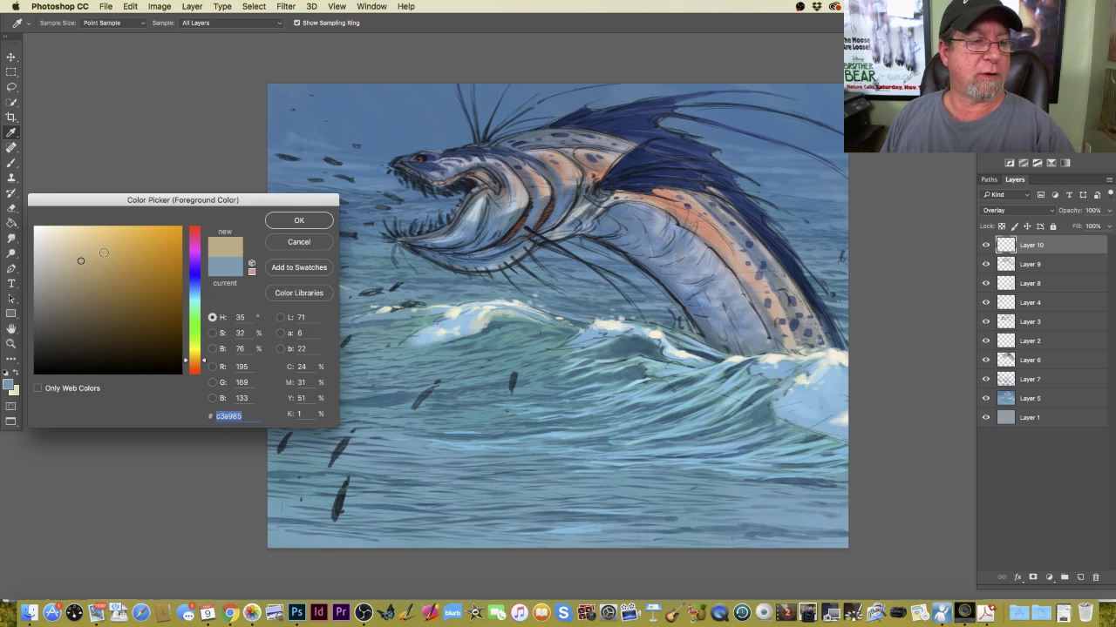
left_click(290, 222)
key("b")
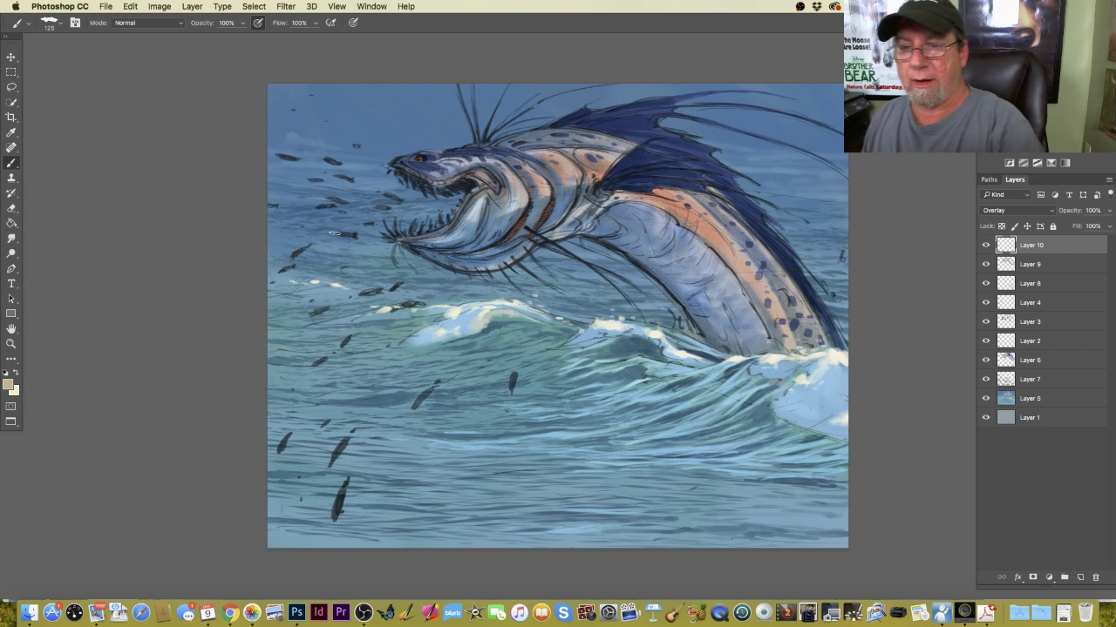
Brush warm tan highlights along the serpent's back, orange flank and neck at size 125, and finer belly highlights at size 50.
mouse_move(684, 202)
left_mouse_down()
mouse_move(803, 333)
mouse_move(715, 223)
mouse_move(784, 307)
left_mouse_up()
mouse_move(719, 205)
left_mouse_down()
mouse_move(821, 334)
mouse_move(788, 288)
mouse_move(802, 323)
left_mouse_up()
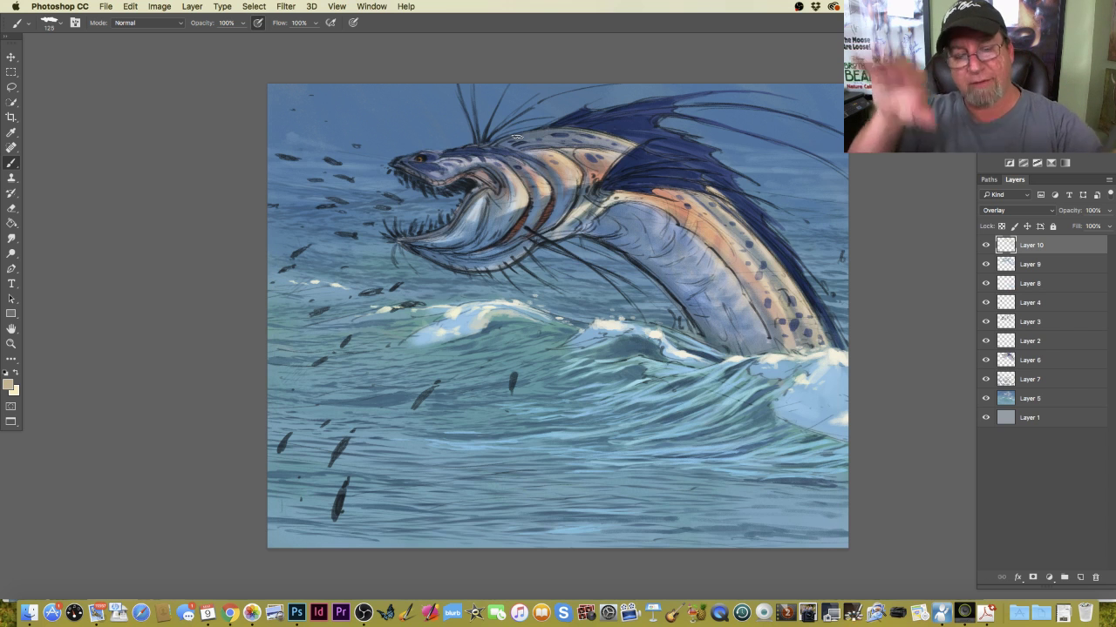
key("bracketleft")
key("bracketleft")
key("bracketleft")
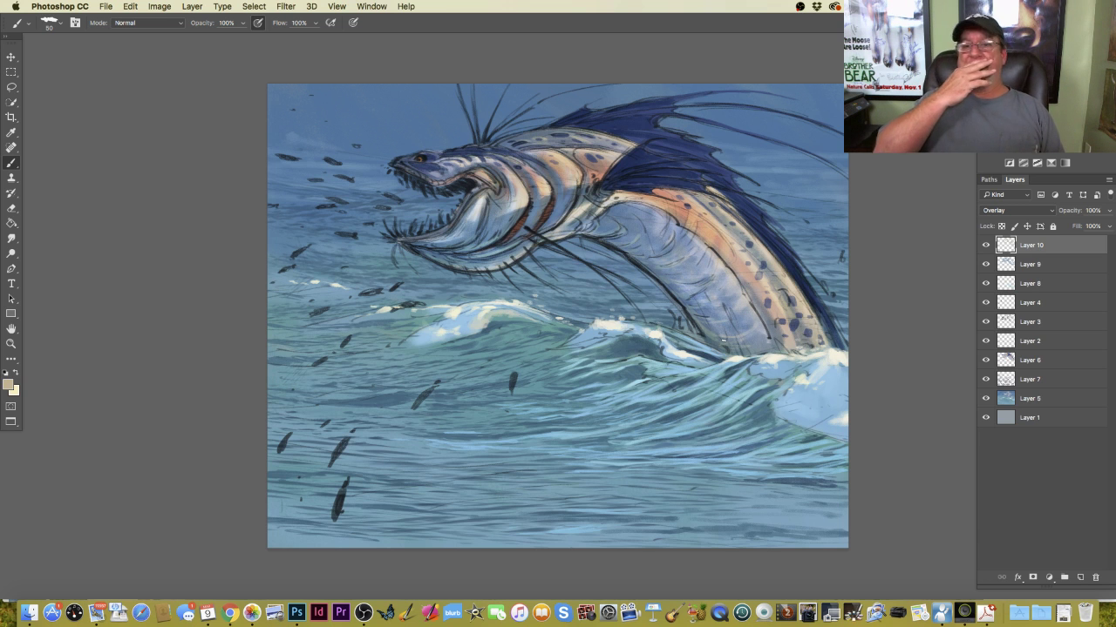
key("super+minus")
key("super+minus")
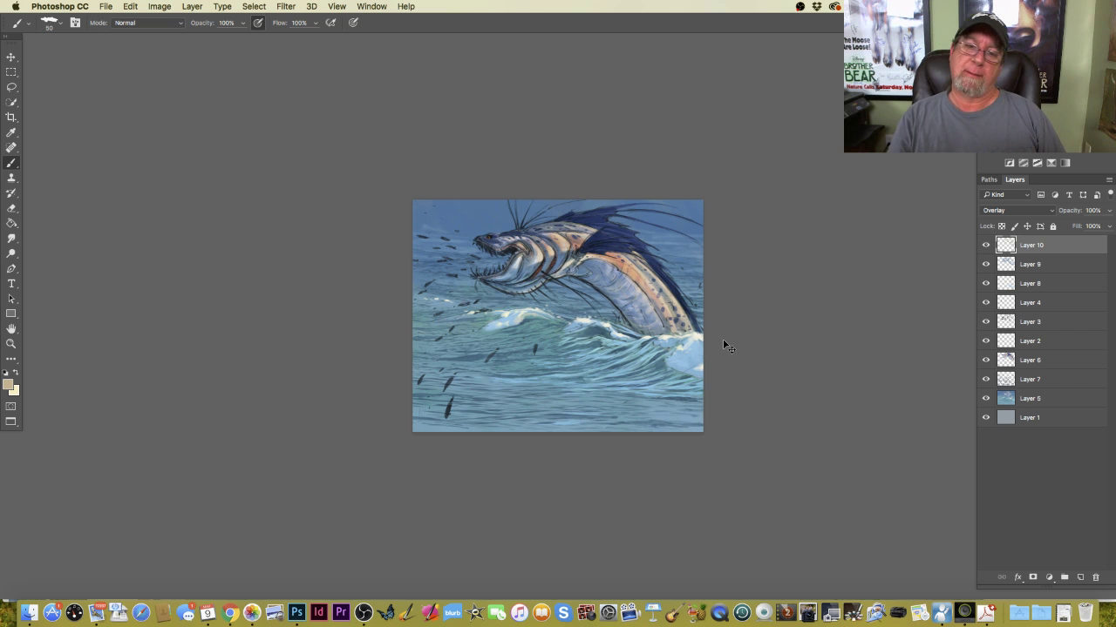
key("super+plus")
key("super+plus")
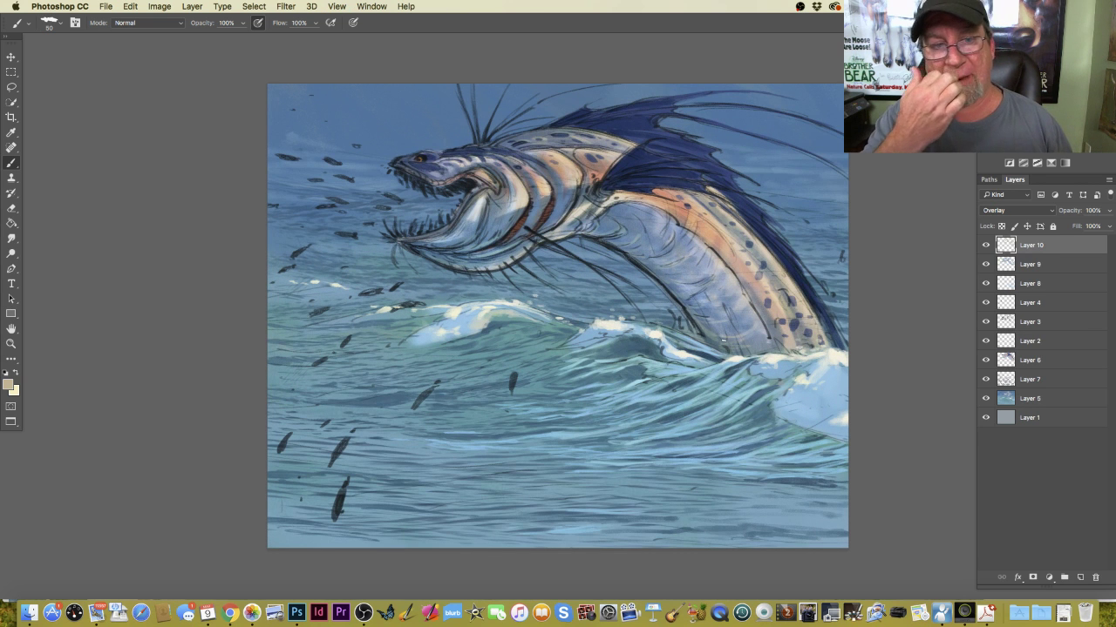
Add a new Normal-mode layer above the others and set the foreground colour to a pale grey-blue, #92b4ba.
left_click(1080, 578)
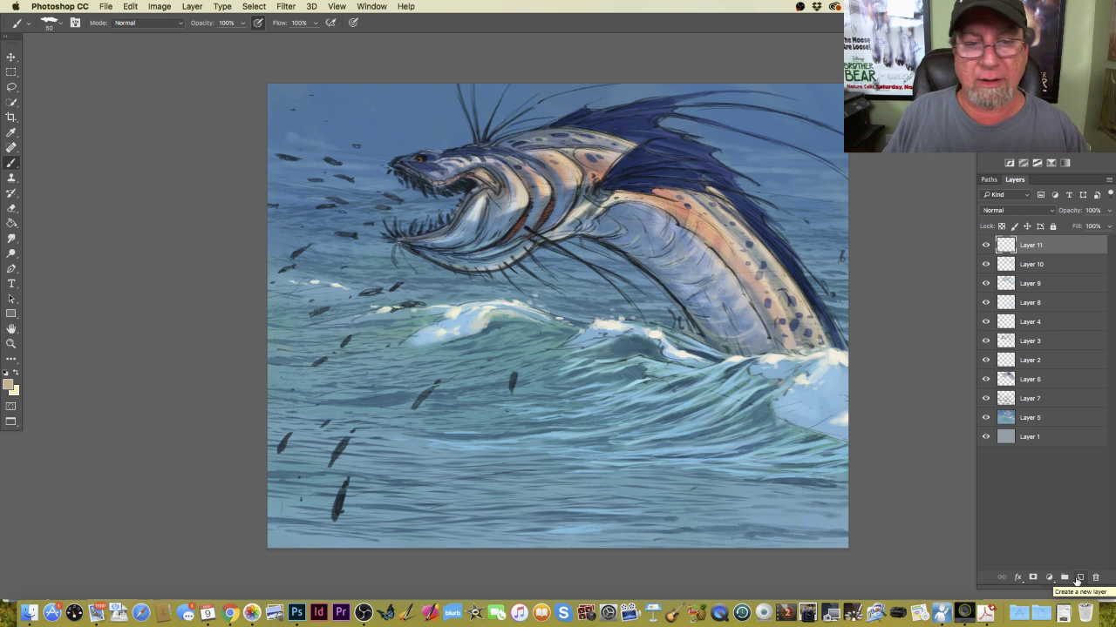
key("super+equal")
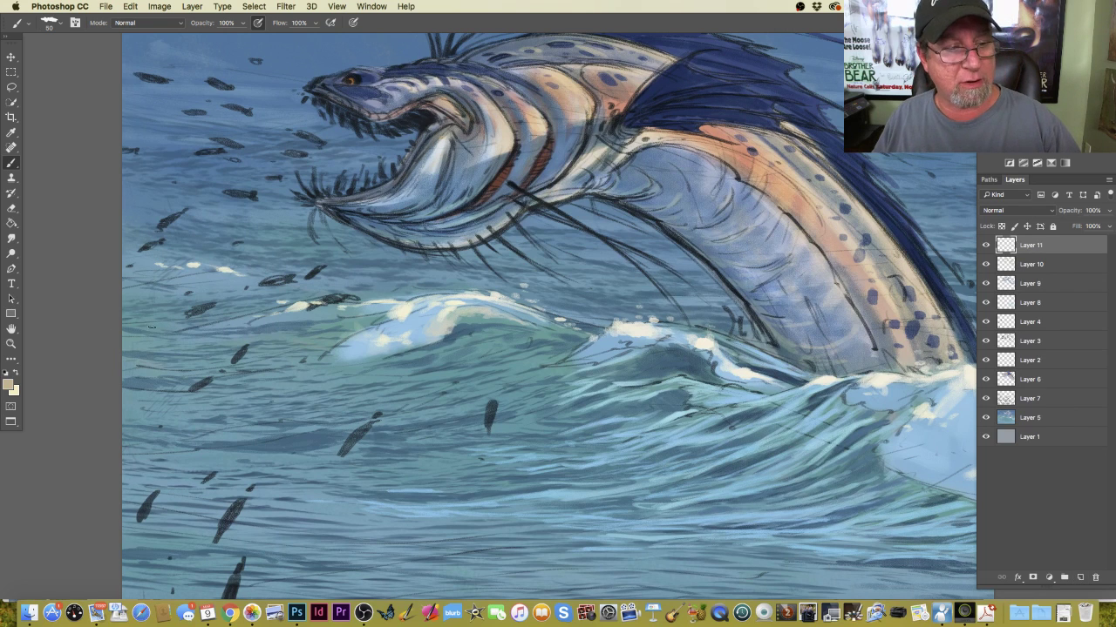
key("super+minus")
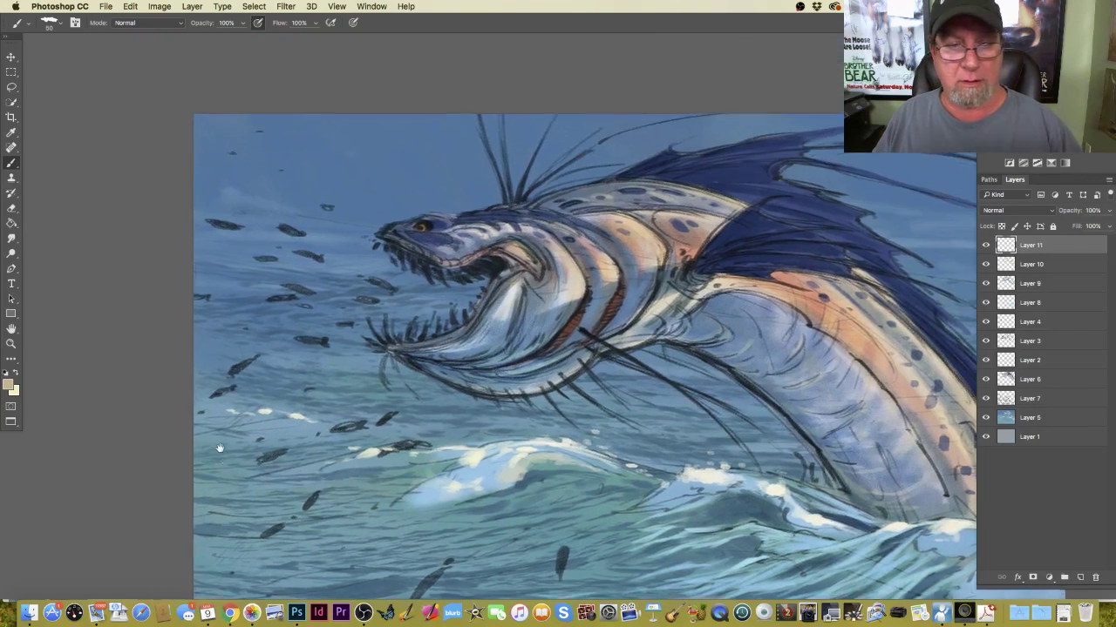
left_click_drag(213, 435, 259, 473)
left_click(10, 385)
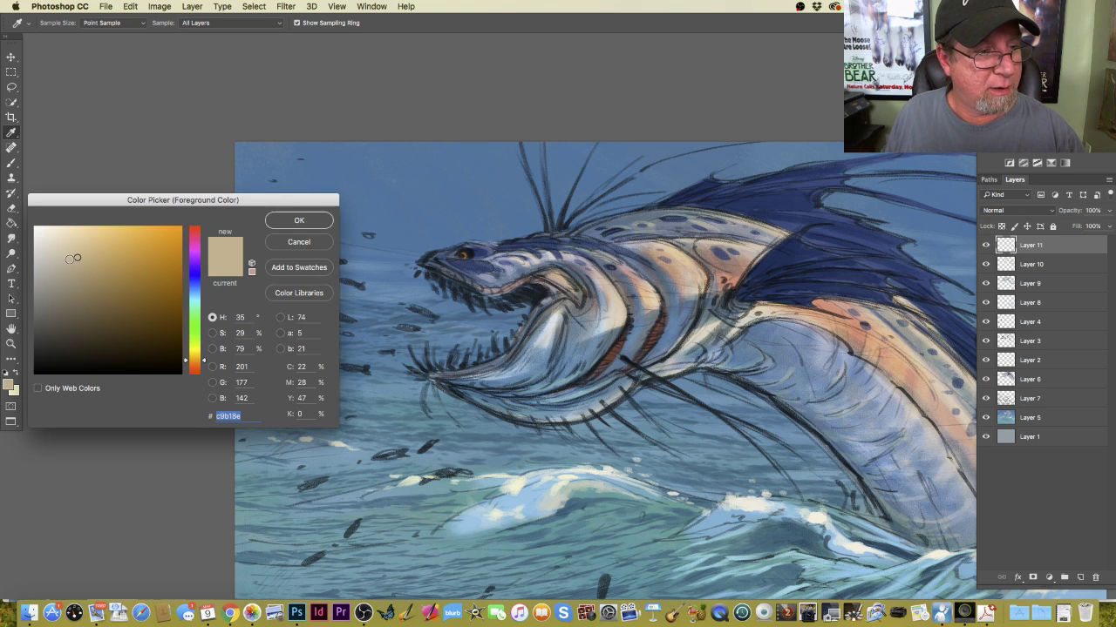
left_click(66, 261)
left_click_drag(66, 261, 63, 267)
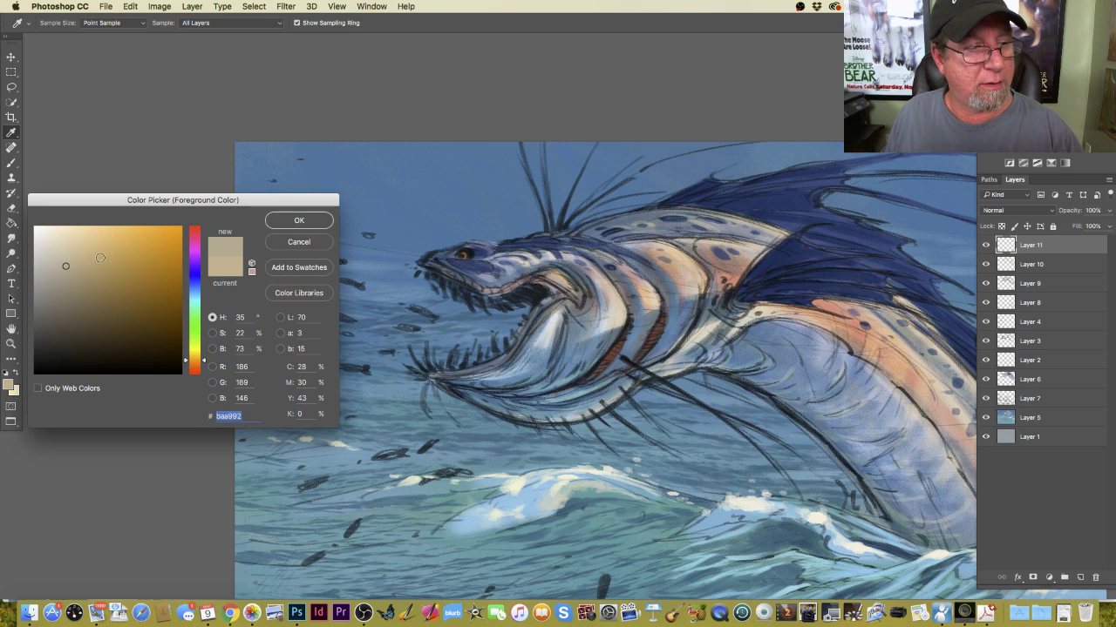
left_click(193, 296)
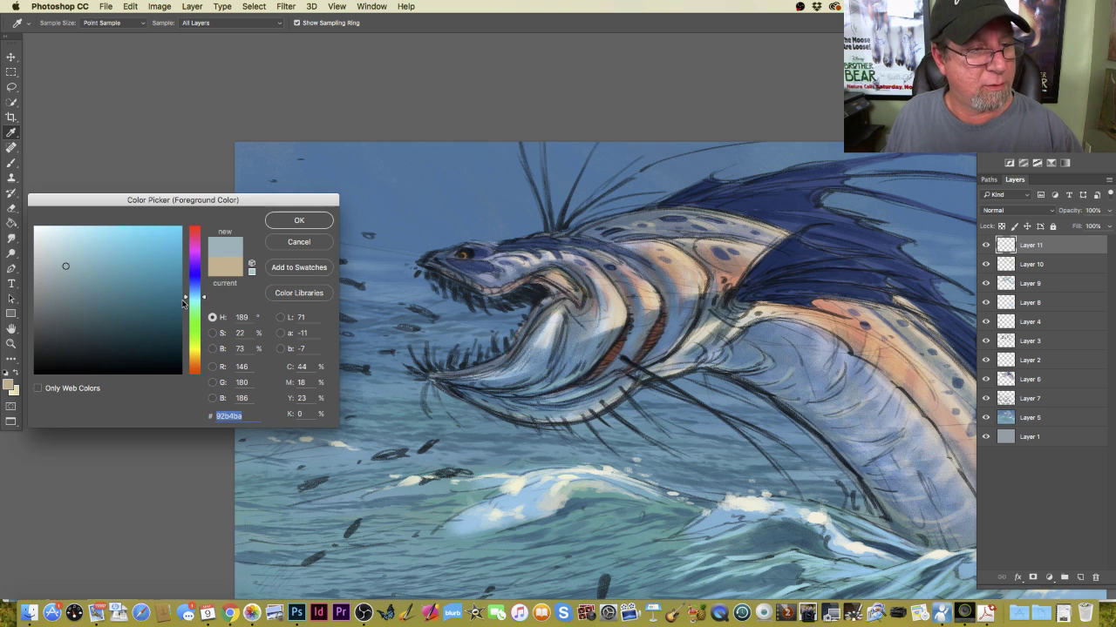
key("Return")
key("b")
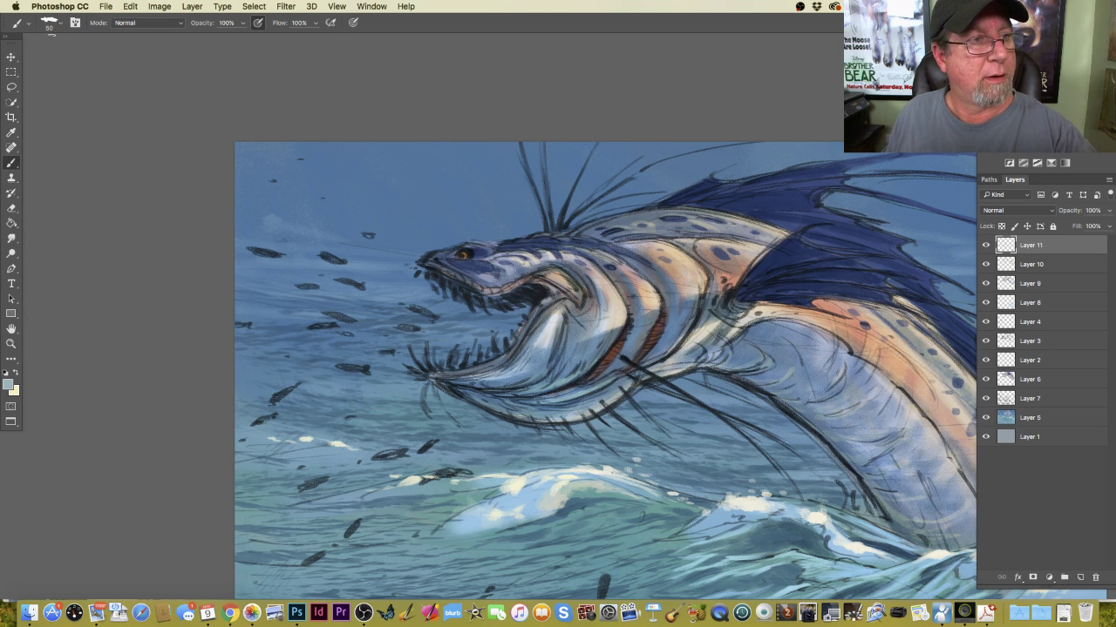
Paint the serpent's upper and lower teeth pale grey-blue with pen pressure controlling size, reducing the brush from 40 to 20.
right_click(83, 70)
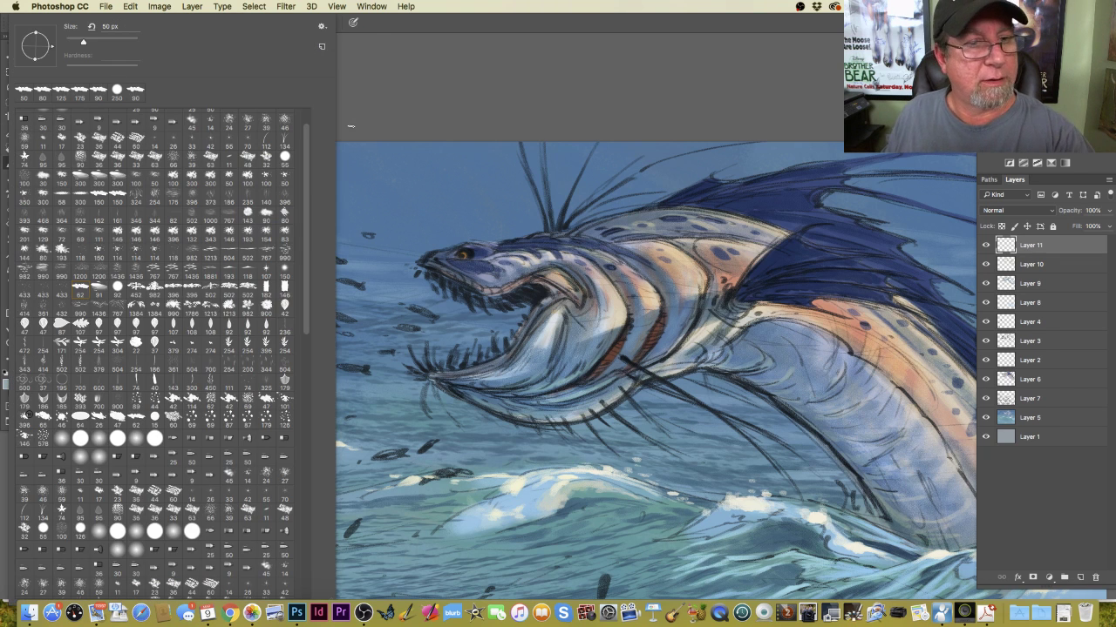
key("Escape")
key("bracketleft")
key("bracketleft")
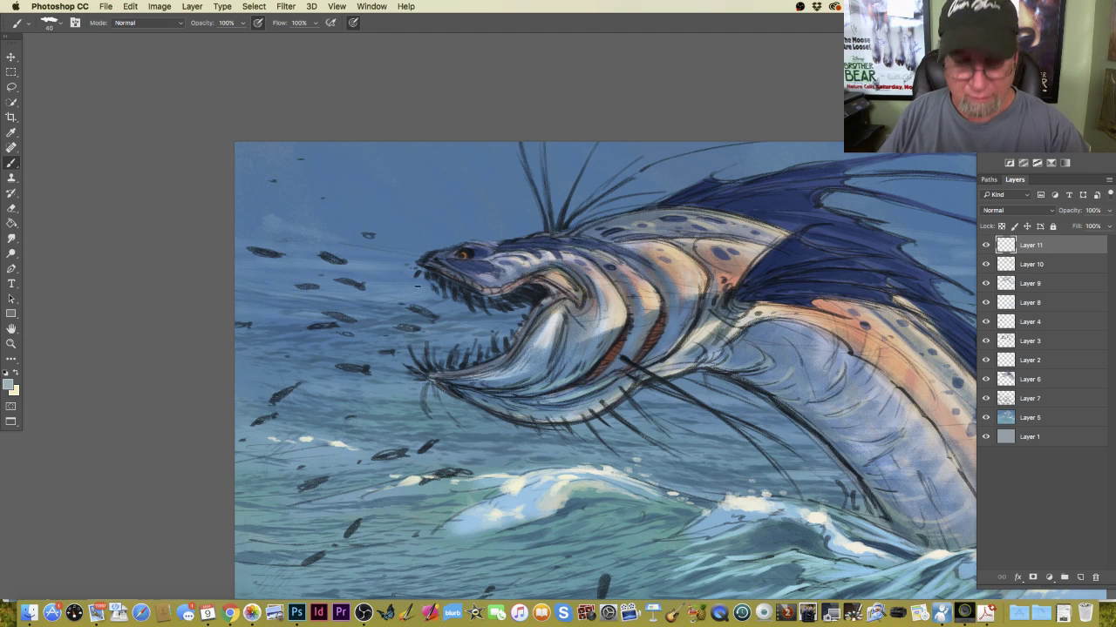
key("bracketleft")
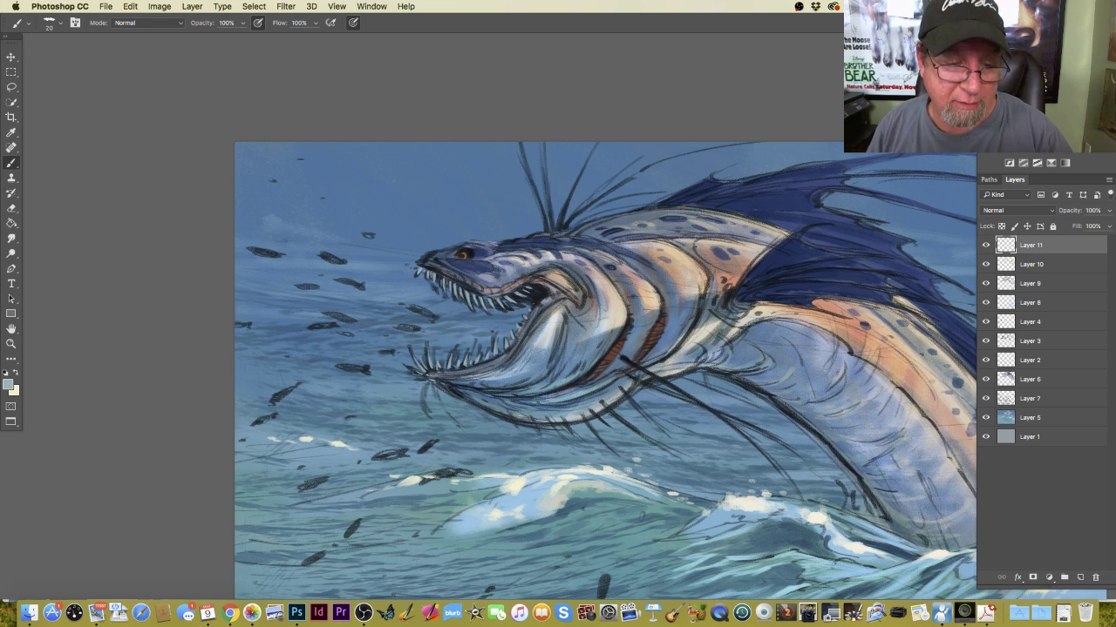
Set the foreground colour to orange-red #c33f31 and paint the long spines on top of the serpent's head with brush sizes 20 to 40.
left_click(11, 385)
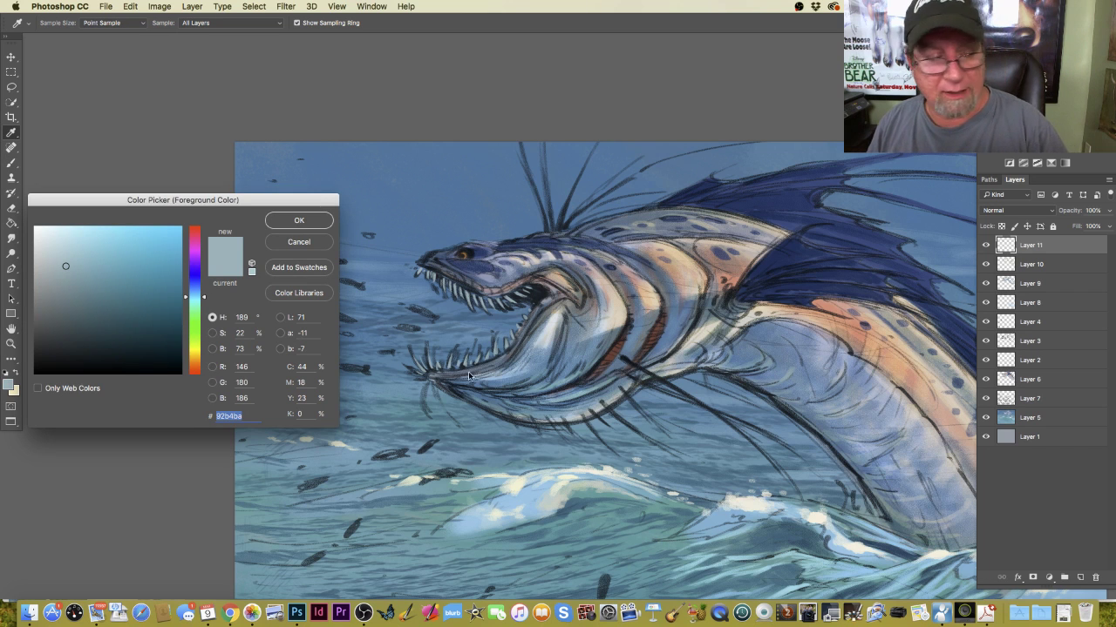
left_click_drag(189, 353, 189, 372)
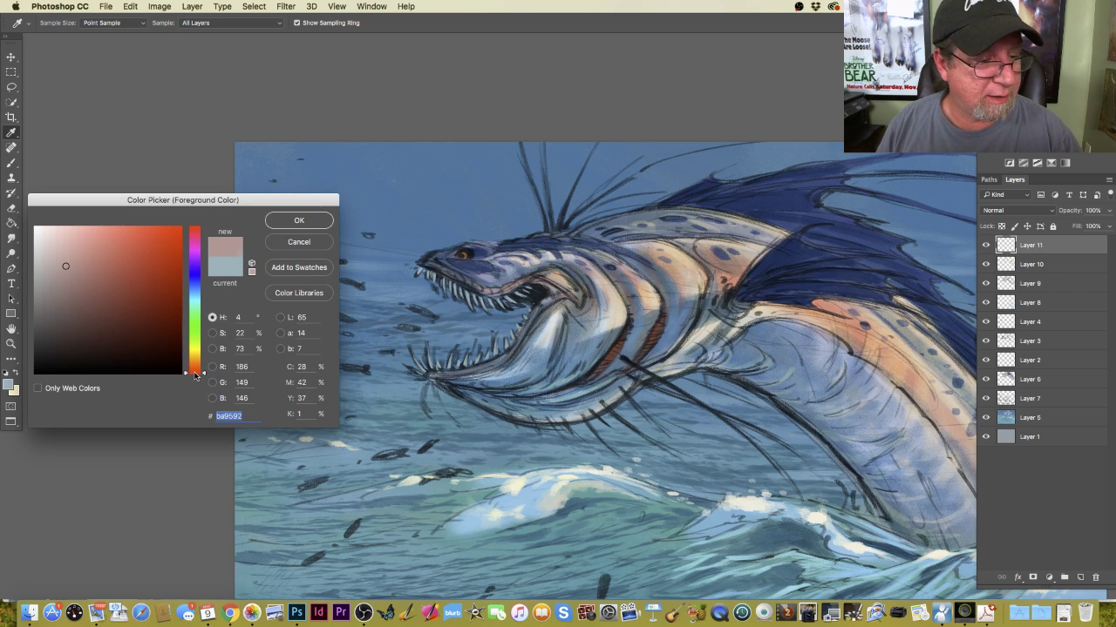
left_click(144, 260)
left_click(297, 220)
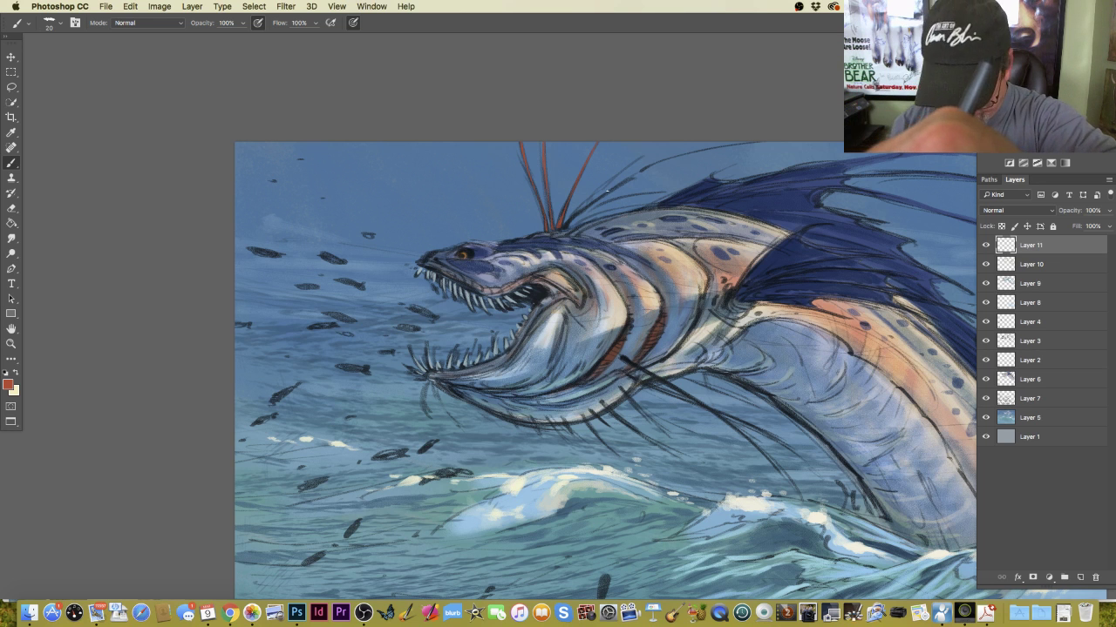
key("bracketright")
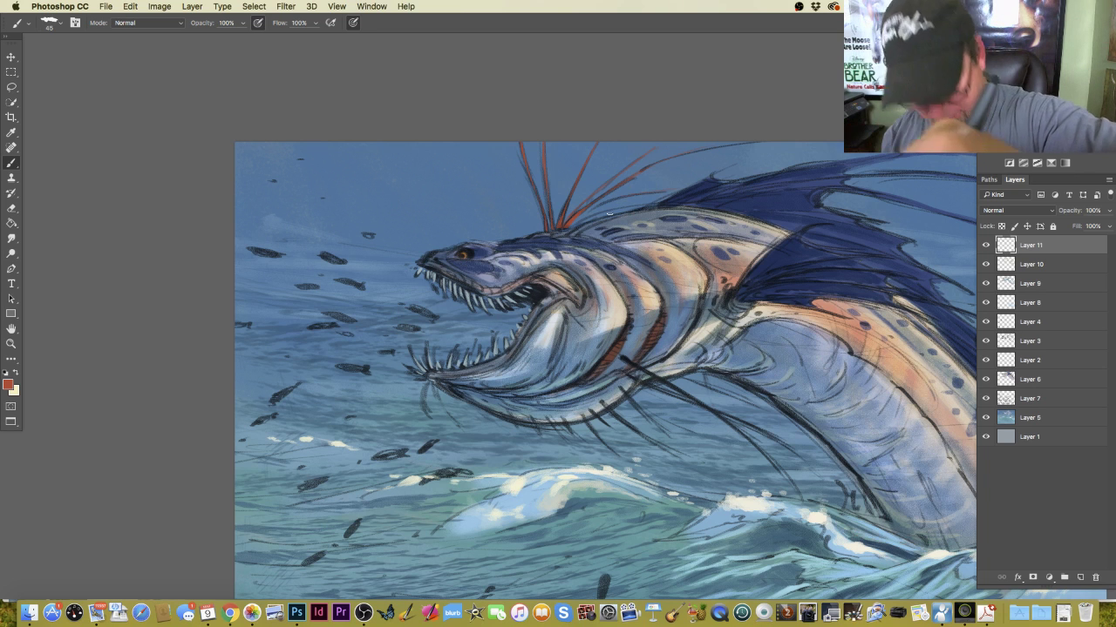
key("bracketleft")
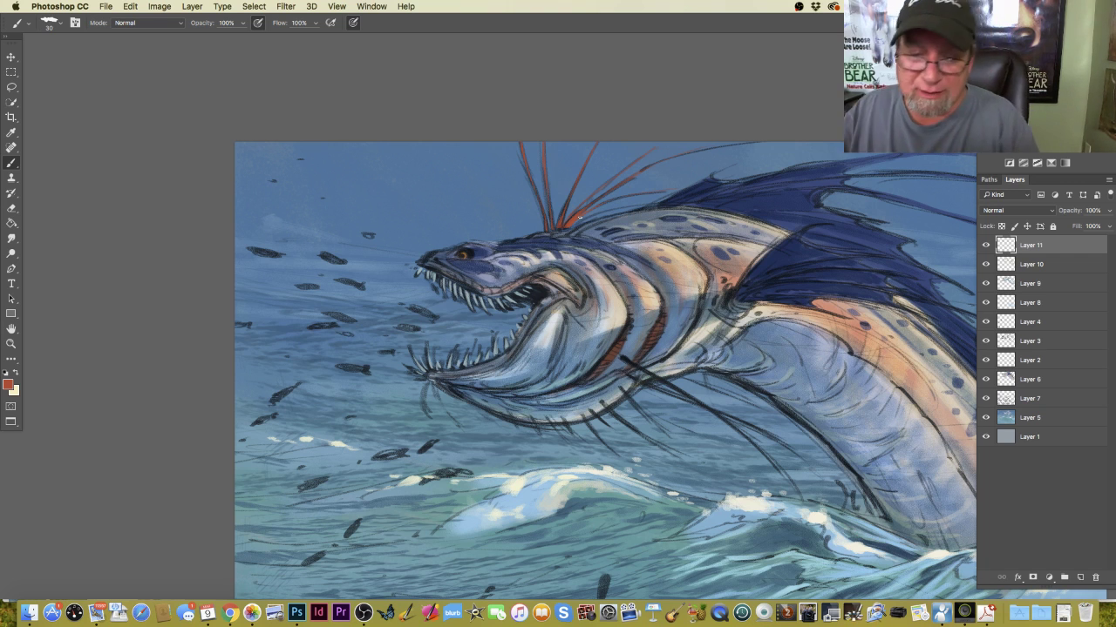
Paint the long spines at the serpent's throat and the short ones along its lower jaw orange-red with the brush at size 30.
left_click_drag(624, 359, 702, 406)
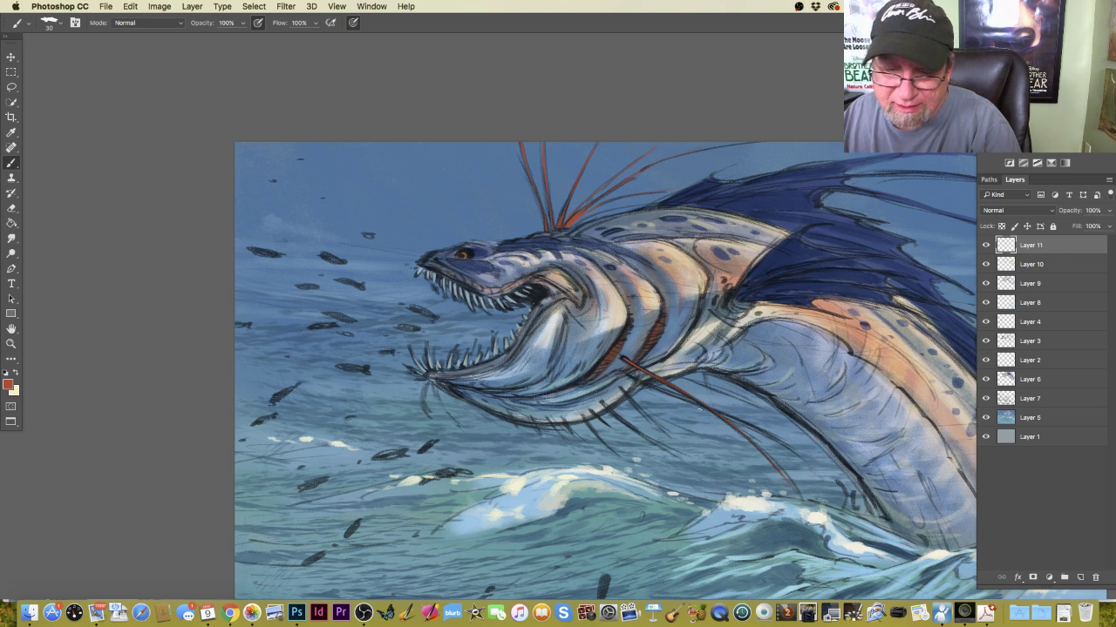
left_click_drag(629, 376, 685, 397)
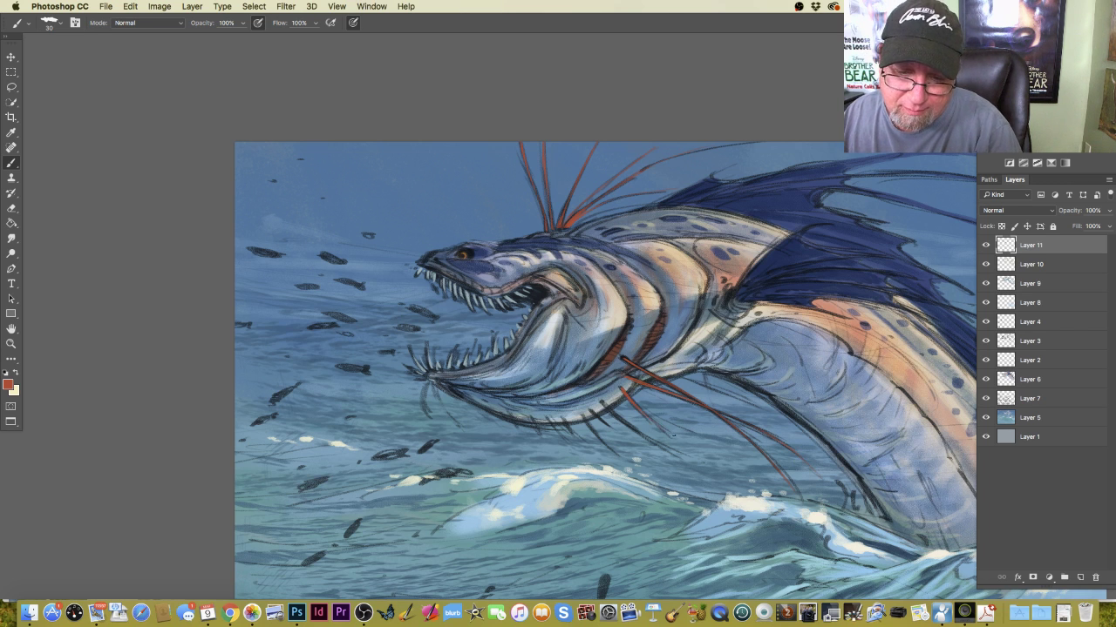
left_click_drag(601, 402, 640, 434)
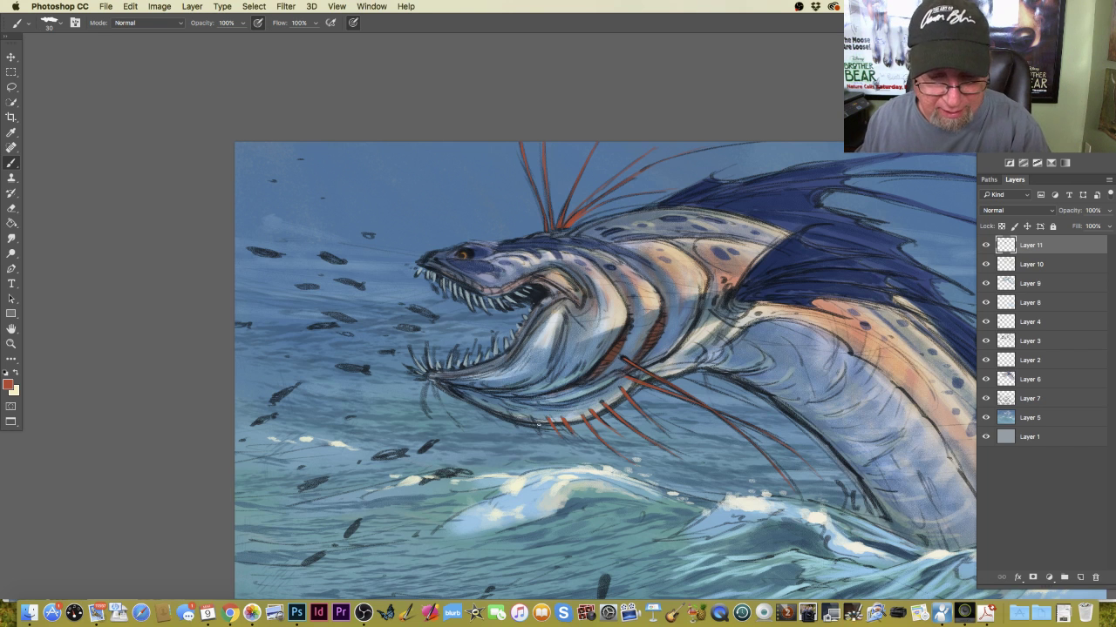
mouse_move(529, 419)
left_mouse_down()
mouse_move(538, 430)
mouse_move(516, 425)
left_mouse_up()
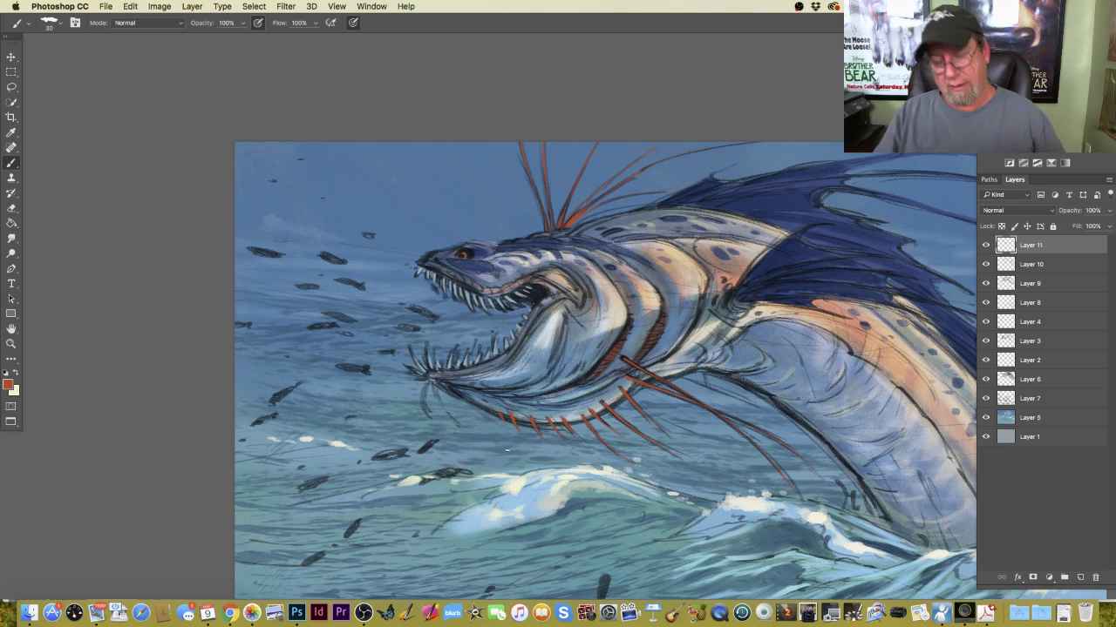
key("super+minus")
key("super+minus")
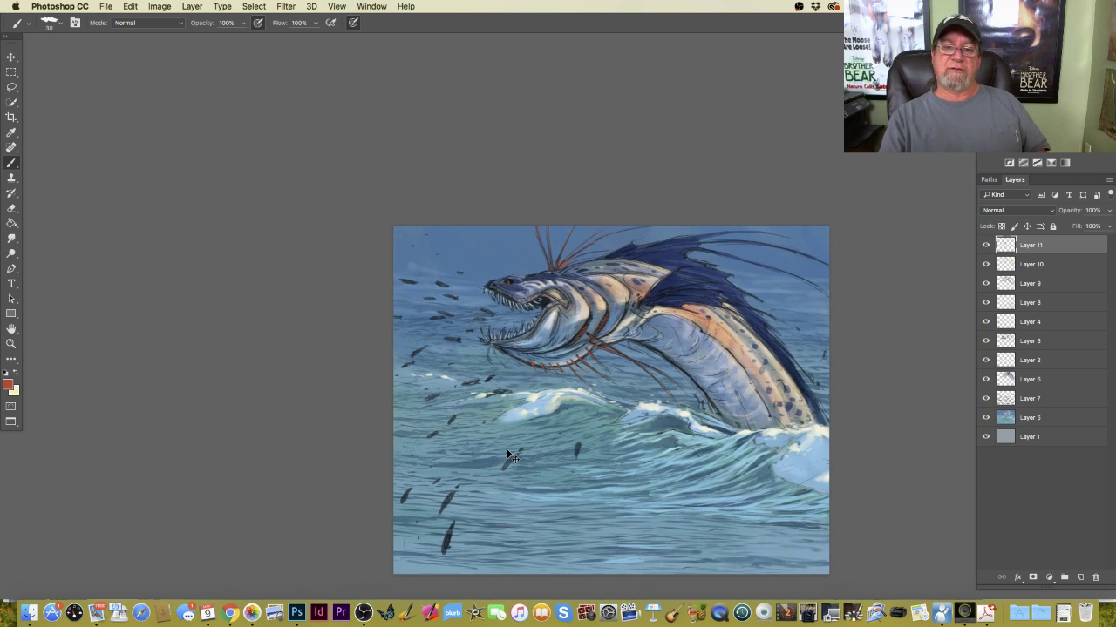
key("super+plus")
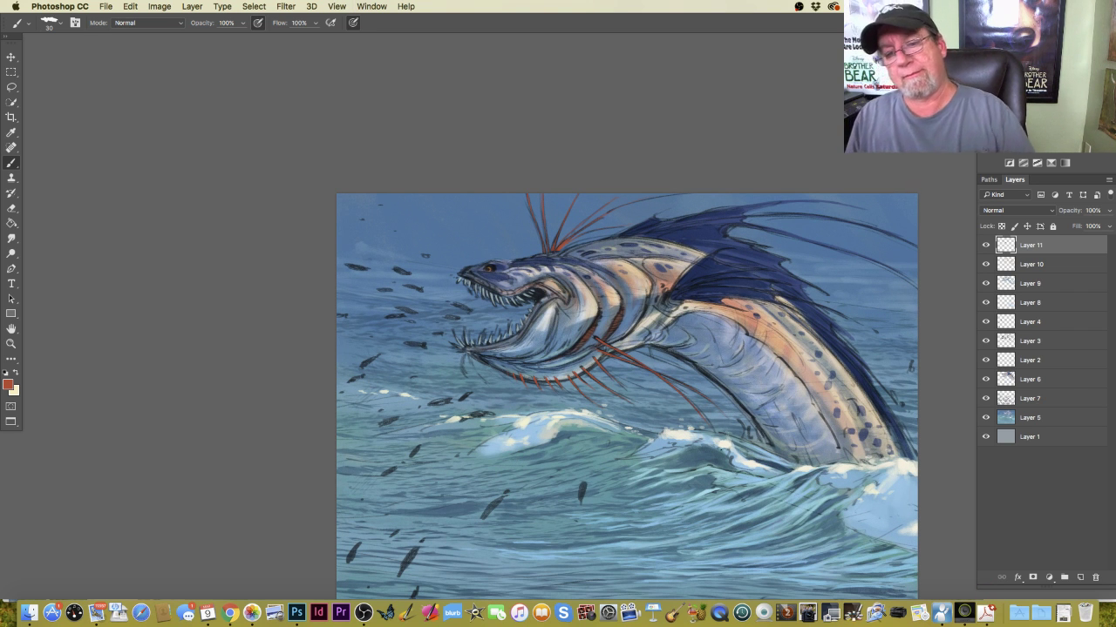
Set the foreground colour to a lighter version of the head's dark blue and paint touches on the serpent's head at brush size 30.
left_click(10, 388)
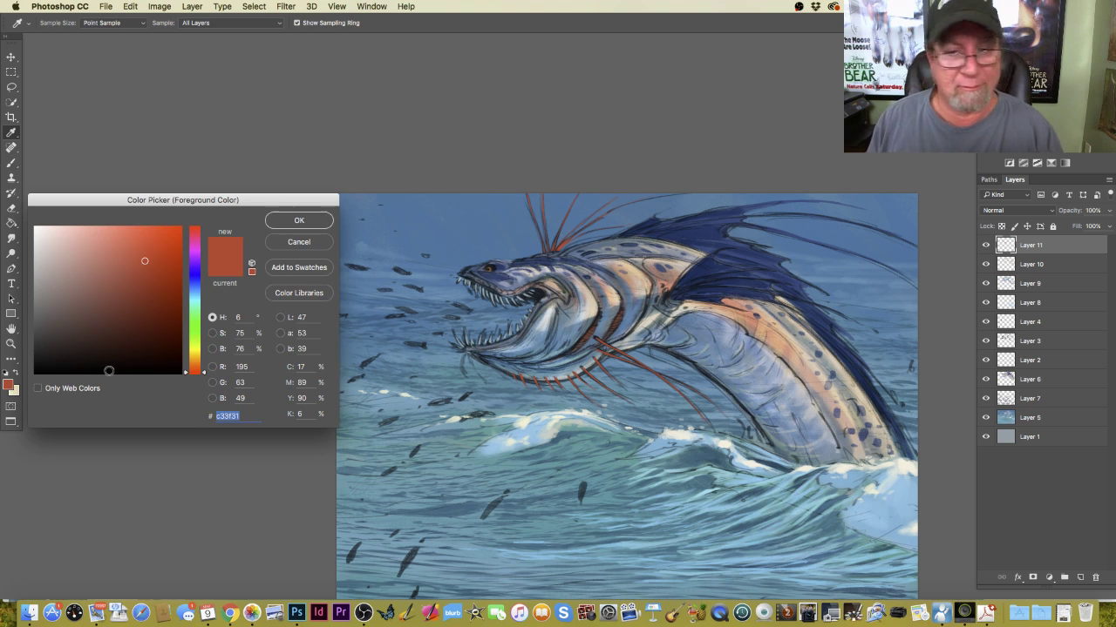
left_click(549, 261)
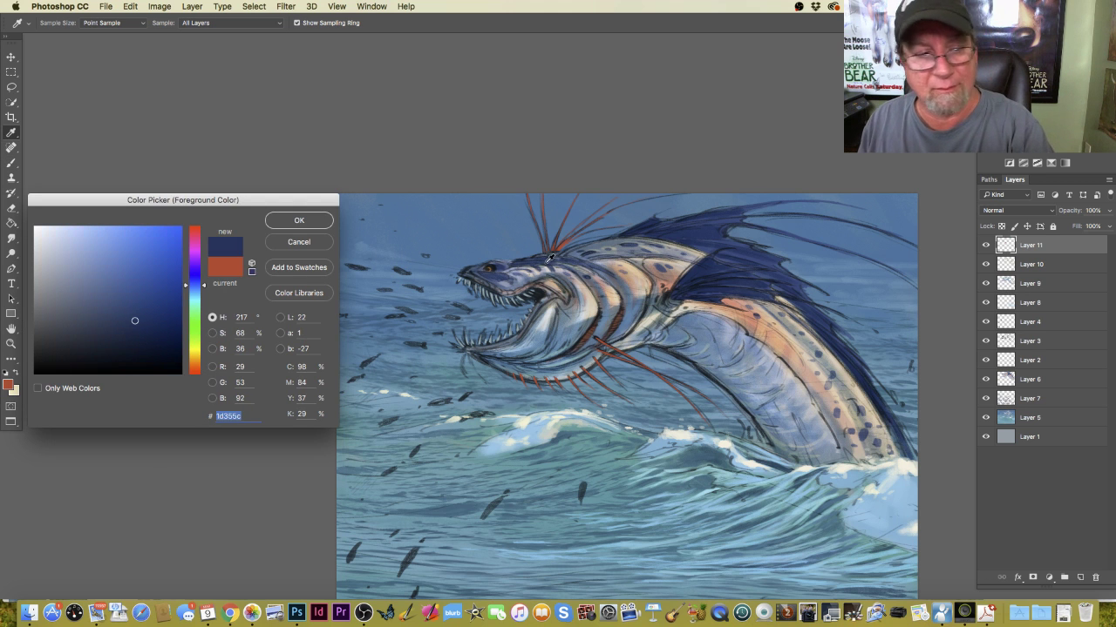
left_click(110, 259)
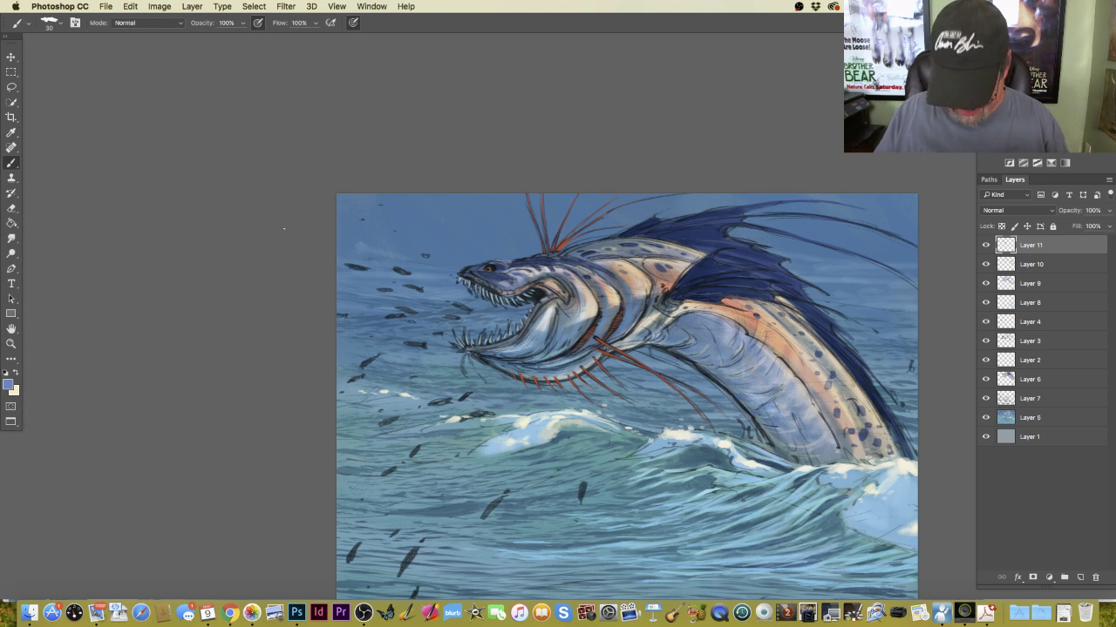
key("super+equal")
key("super+equal")
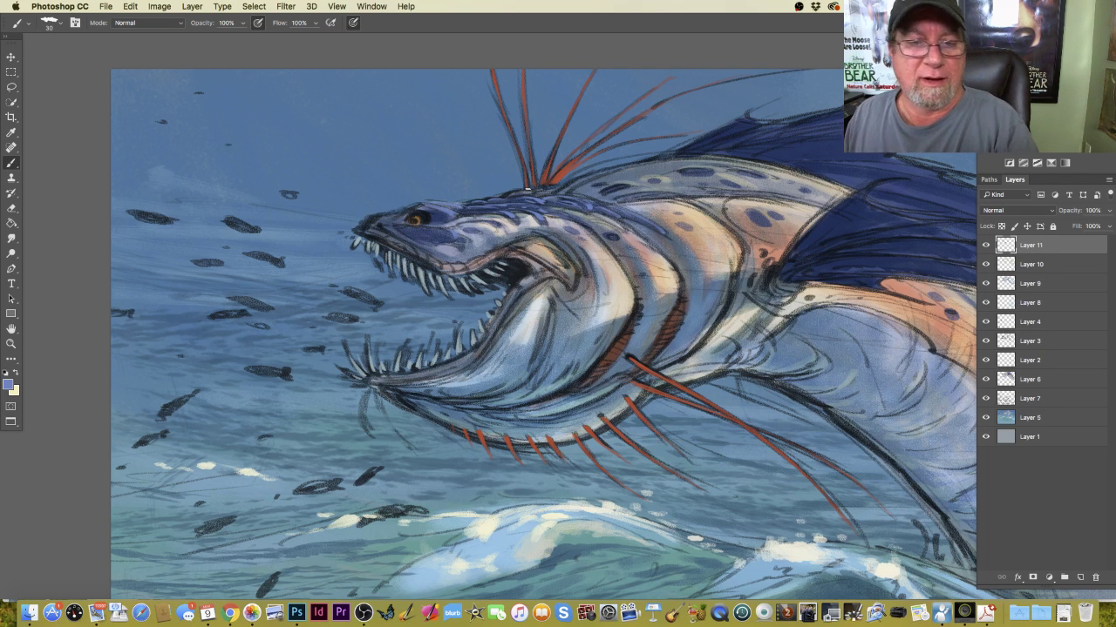
left_click_drag(445, 234, 431, 244)
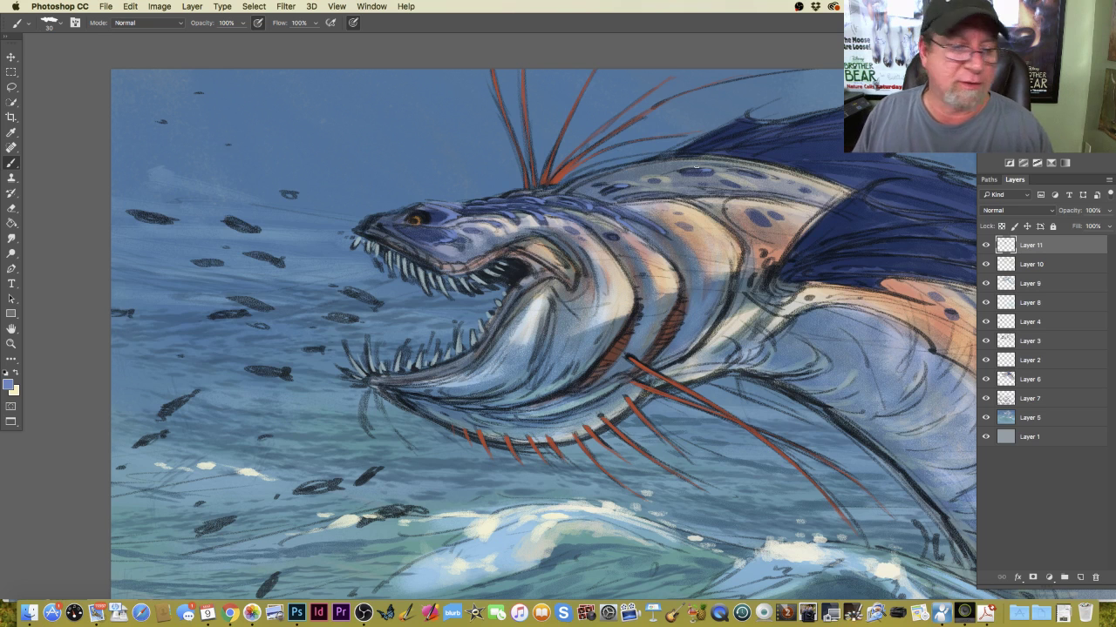
Set the foreground colour to pale peach #f7d7bb and paint the skin fold at the back corner of the serpent's mouth.
left_click(9, 385)
left_click(549, 252)
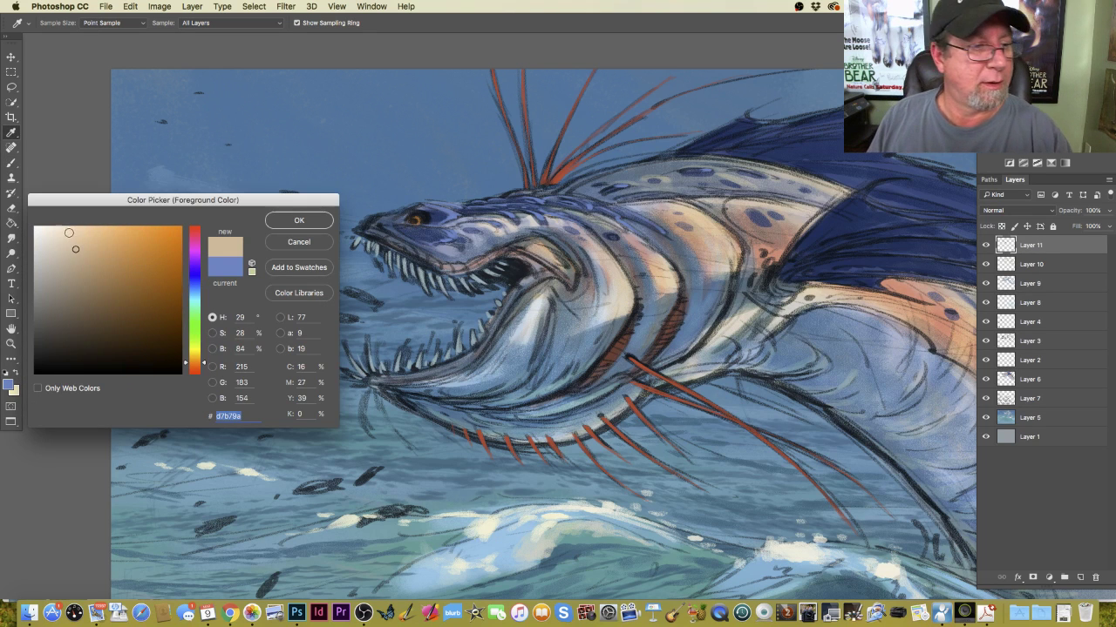
left_click(305, 224)
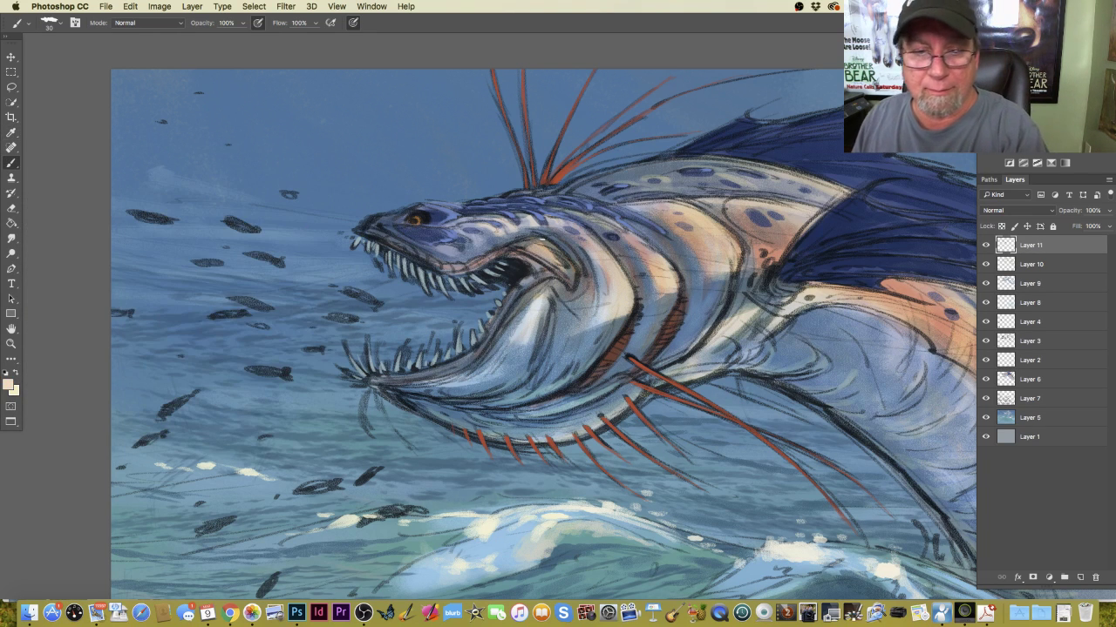
mouse_move(538, 239)
left_mouse_down()
mouse_move(574, 280)
mouse_move(526, 241)
mouse_move(518, 251)
mouse_move(551, 271)
left_mouse_up()
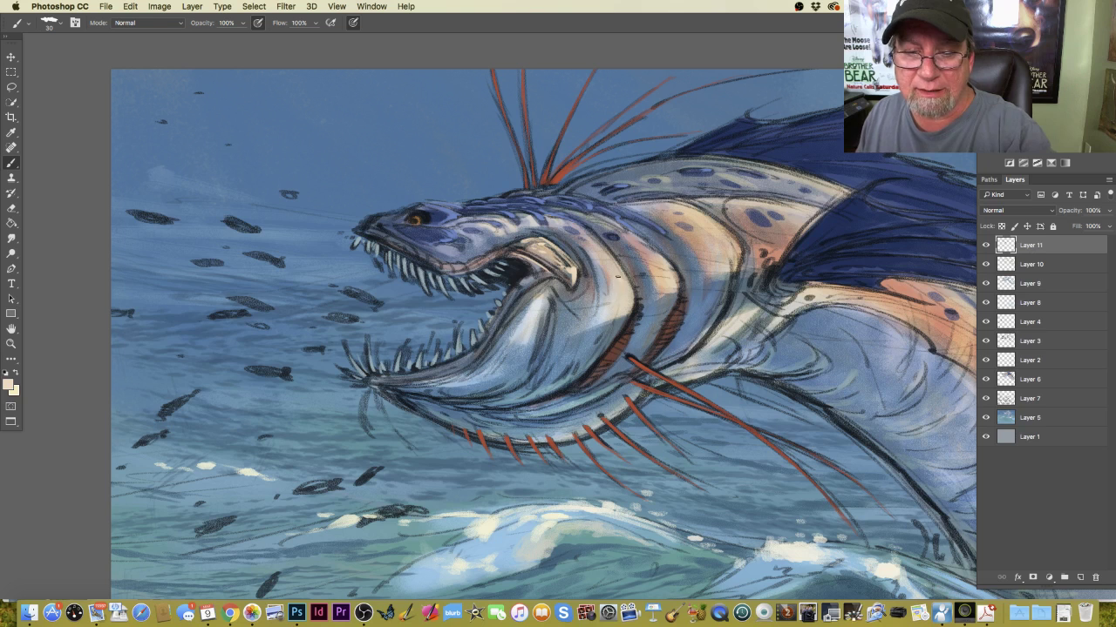
Add a new Normal-mode layer on top and set the foreground colour to a near-white cream, #fbf6ea.
left_click(1078, 578)
left_click(8, 384)
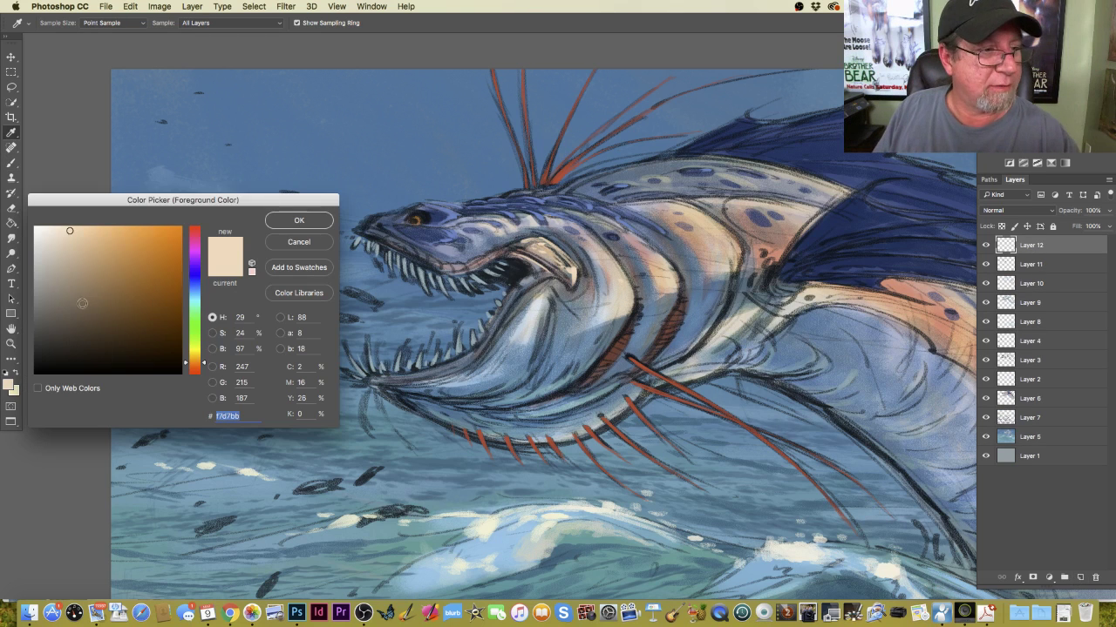
type("f7e7bb")
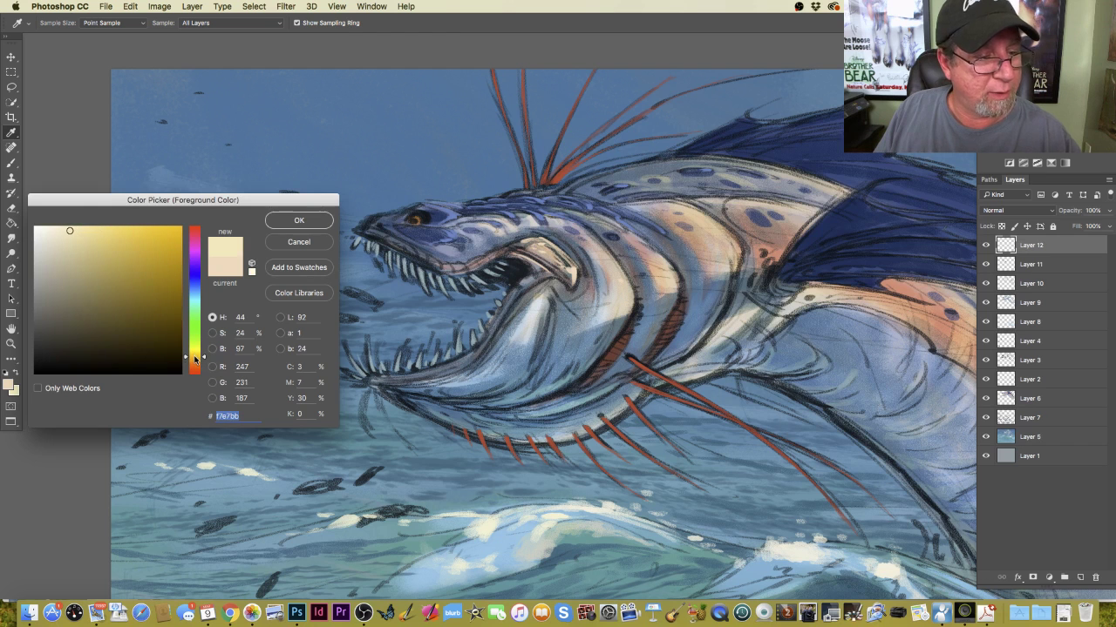
left_click(287, 223)
key("b")
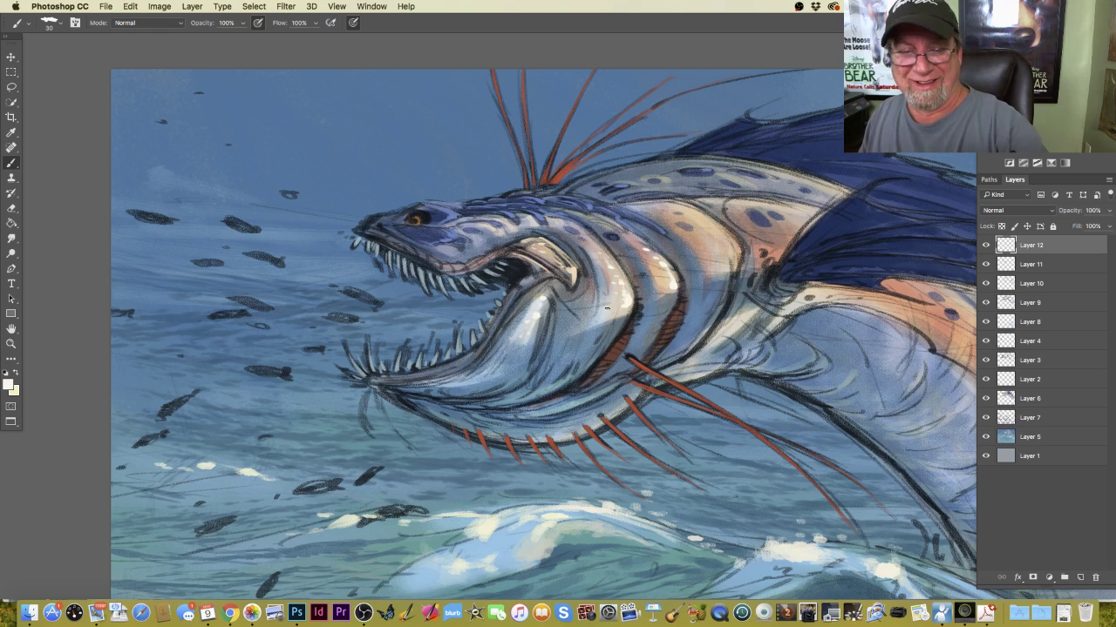
Paint small near-white highlight dots along the serpent's gill folds and down its back beside the dorsal fin at brush size 30.
left_click_drag(755, 309, 718, 345)
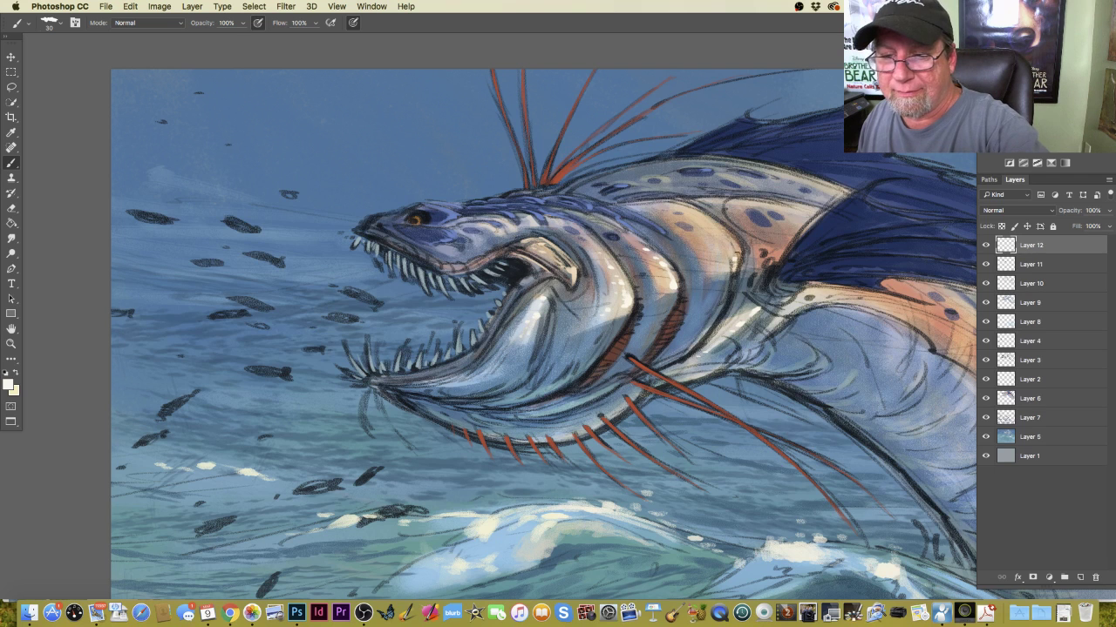
left_click_drag(738, 252, 710, 223)
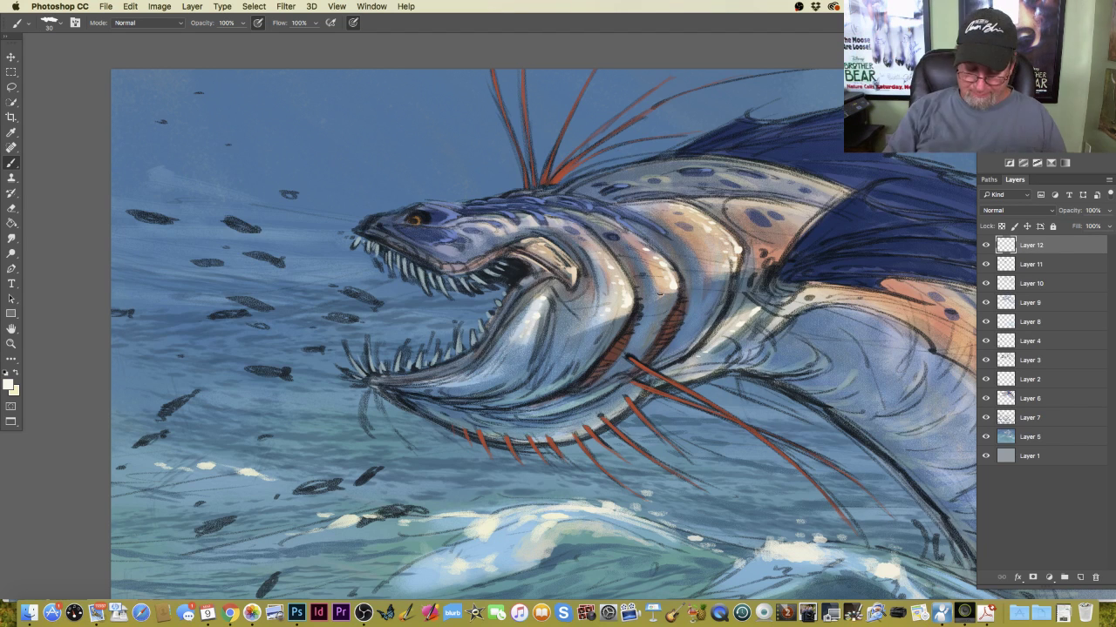
key("super+minus")
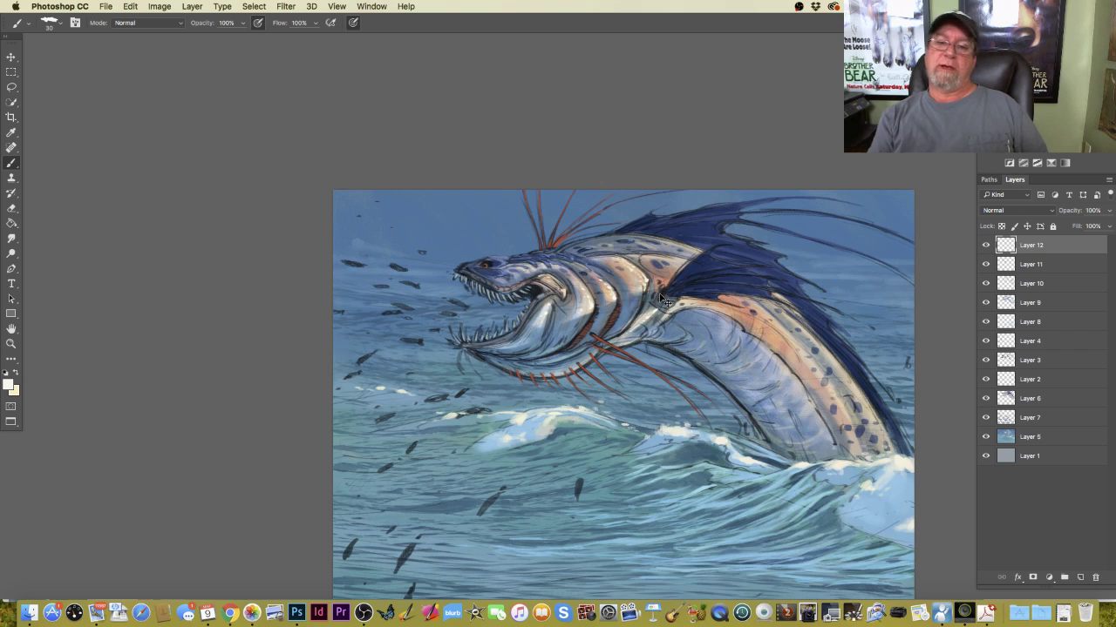
key("super+plus")
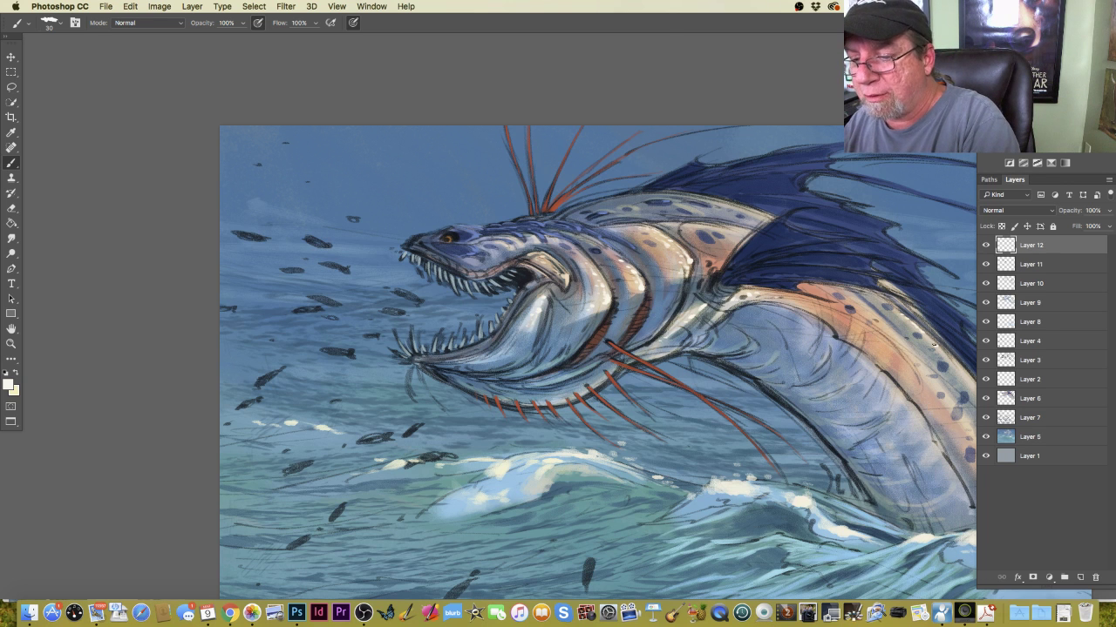
scroll(197, 361, "right", 5)
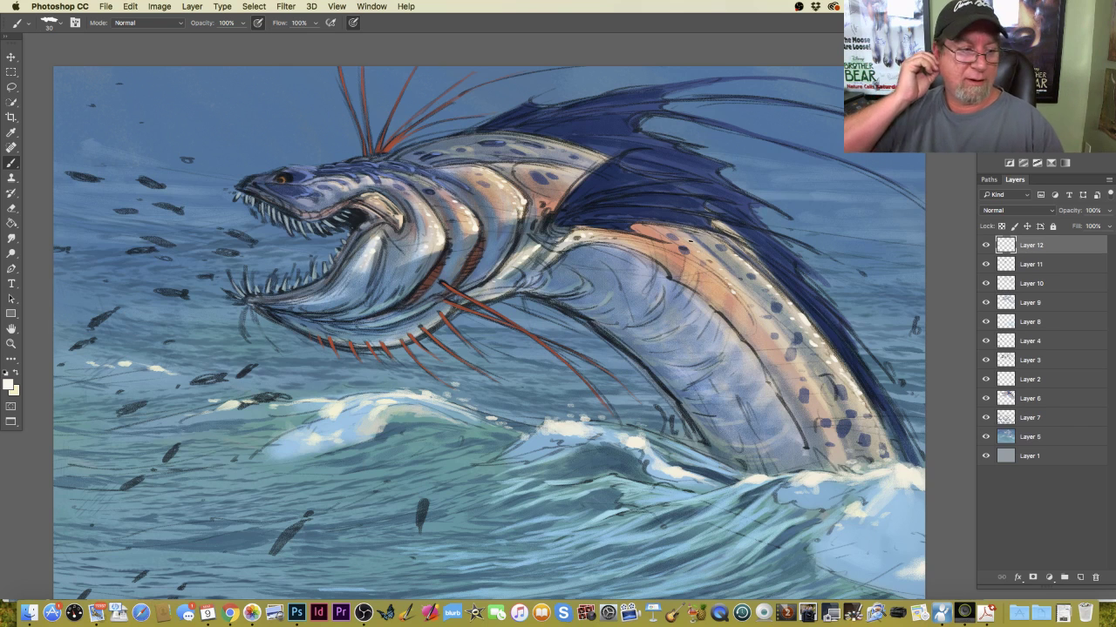
Set the foreground colour to mid blue #699bc0 and paint over the dark lower contour of the serpent's neck with the brush enlarged to 60.
left_click(9, 384)
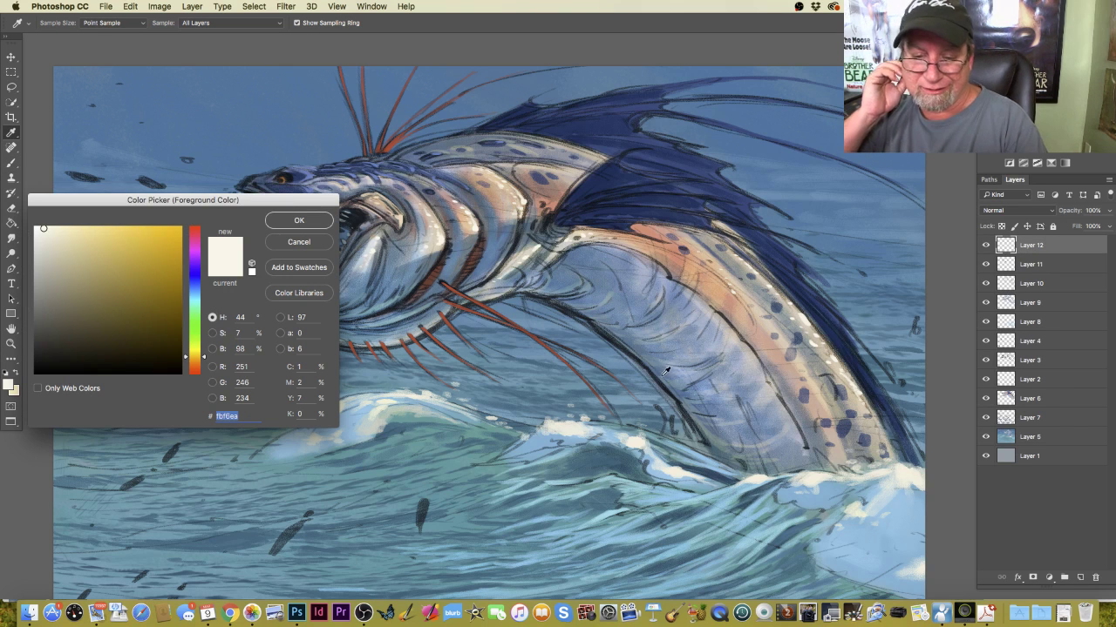
left_click(666, 371)
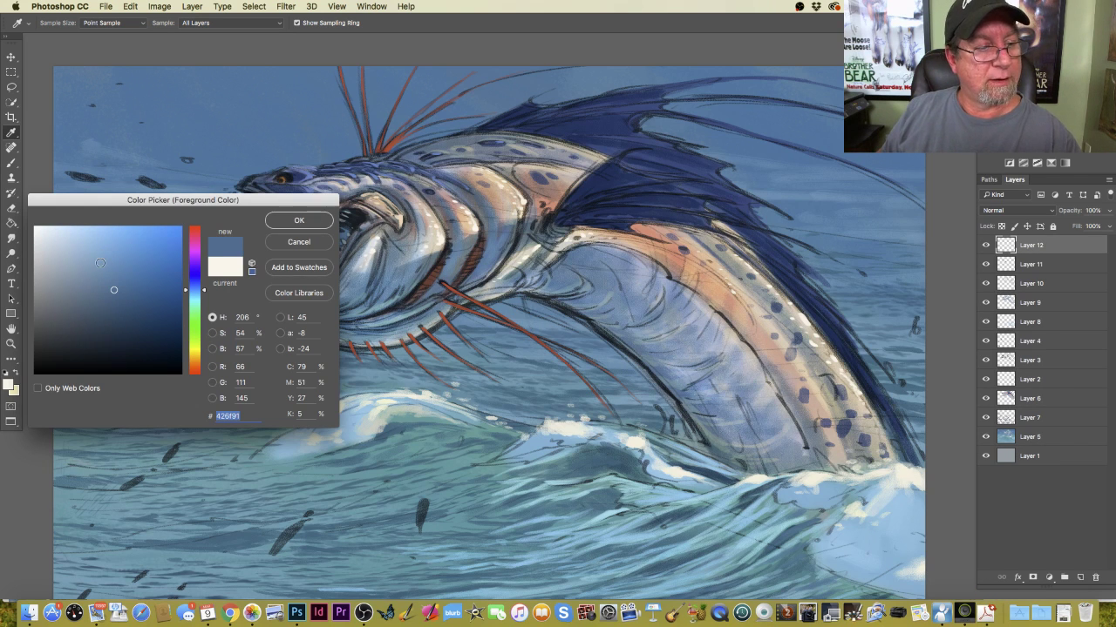
left_click(101, 262)
left_click(288, 223)
key("b")
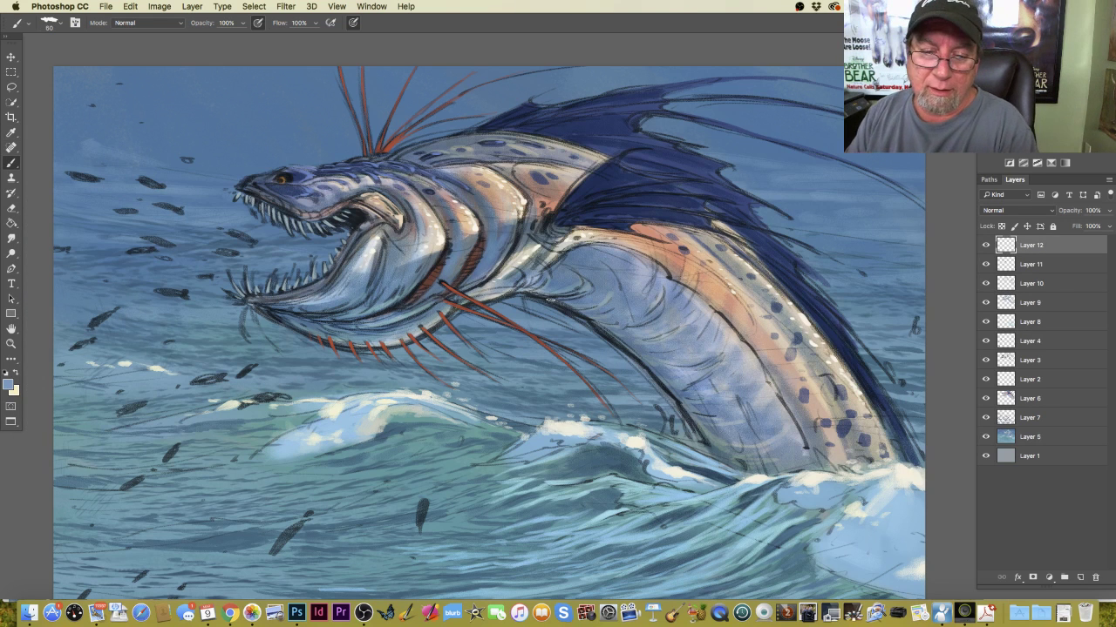
key("bracketright")
key("bracketright")
key("bracketright")
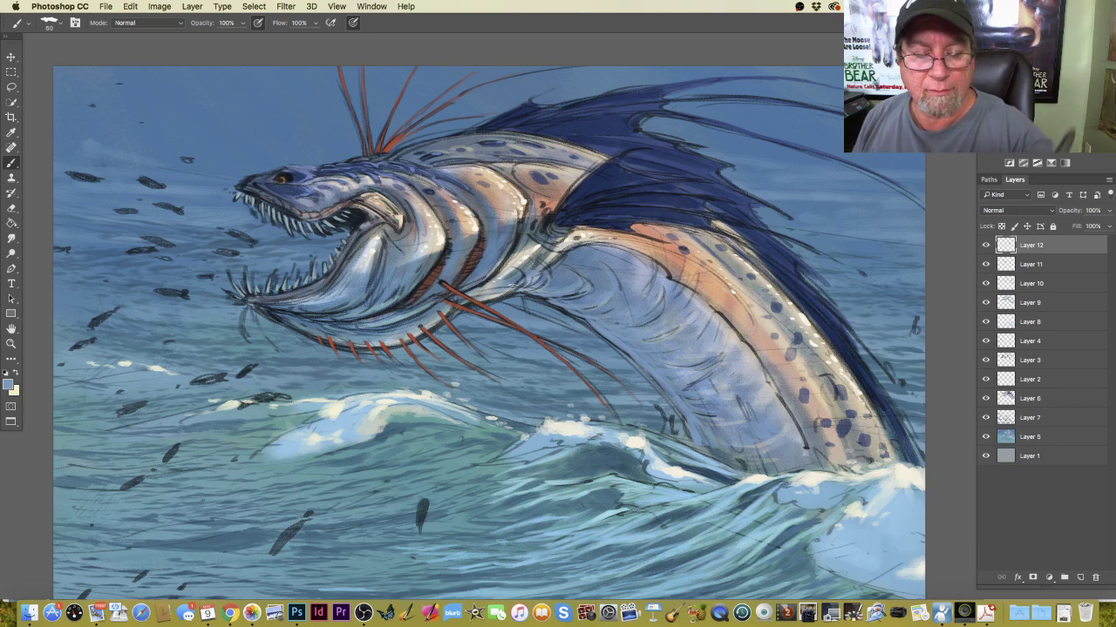
Lighten the blue foreground colour and paint highlights on the folds where the serpent's throat meets its neck at brush size 35.
left_click(9, 386)
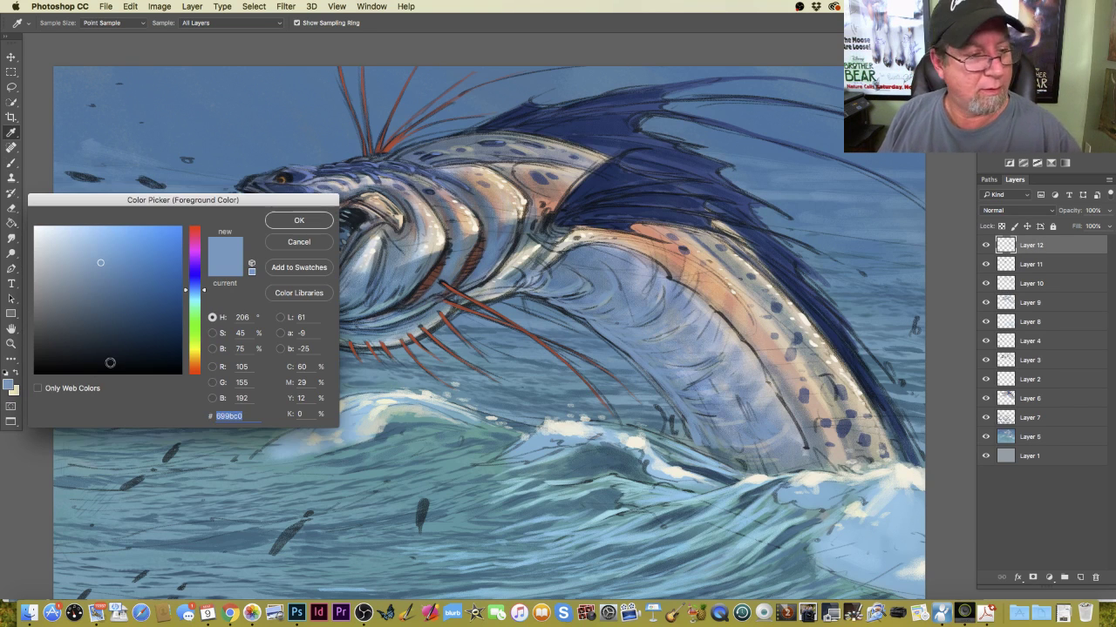
left_click(94, 238)
left_click(299, 219)
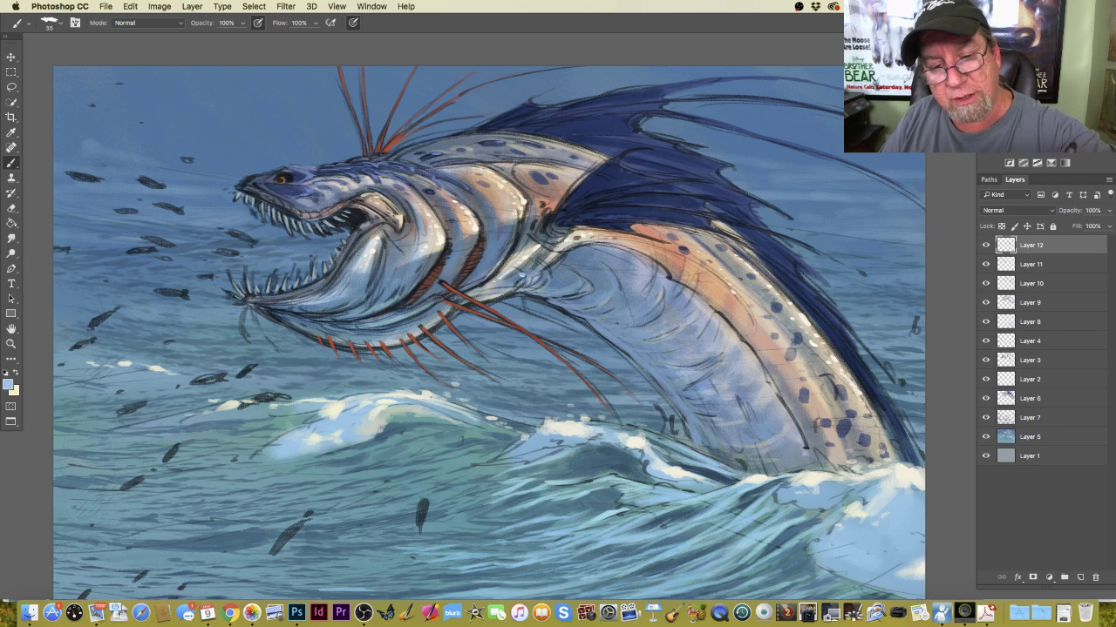
left_click(519, 280)
mouse_move(513, 293)
left_mouse_down()
mouse_move(492, 298)
mouse_move(541, 277)
left_mouse_up()
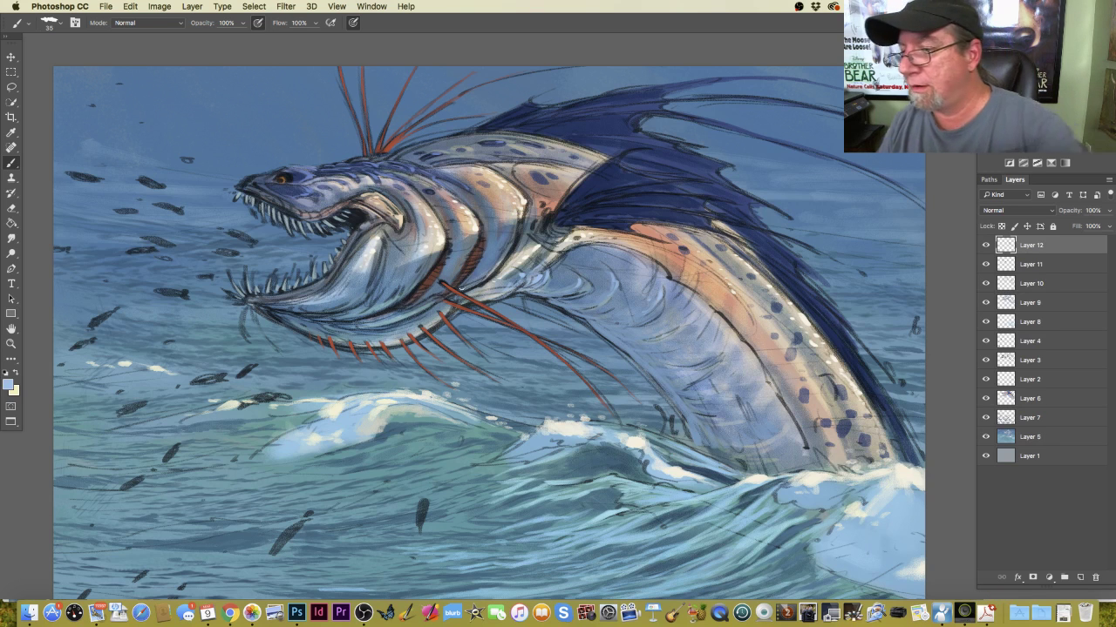
Check what Layer 11 contains by toggling its visibility, then add a new Normal-mode layer directly above Layer 10.
left_click(985, 264)
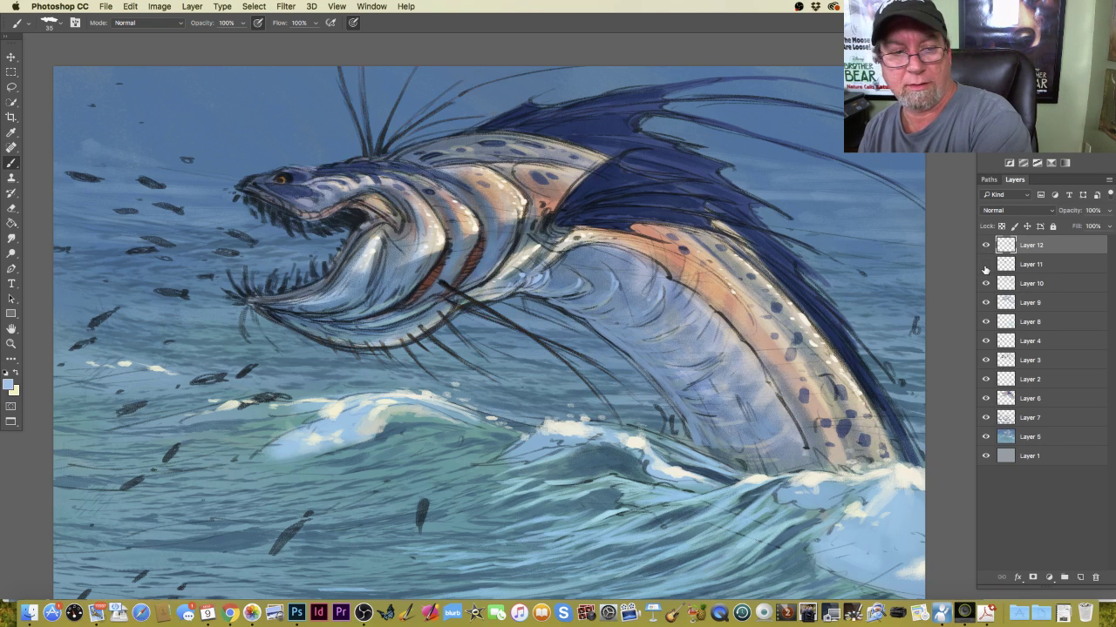
left_click(985, 265)
left_click(1033, 266)
left_click(1031, 285)
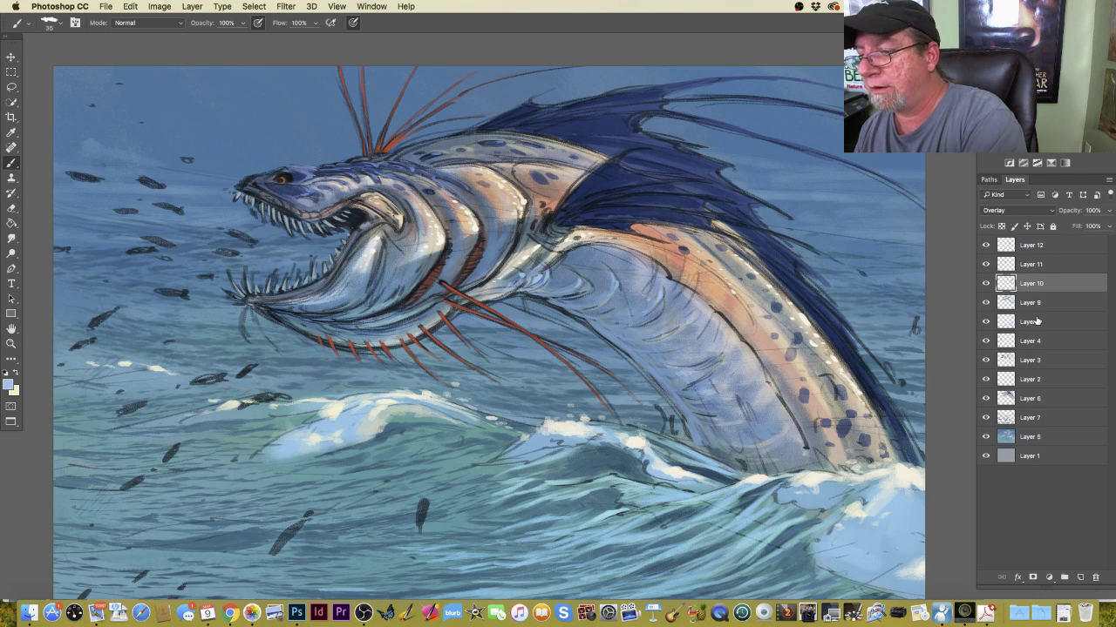
left_click(1080, 577)
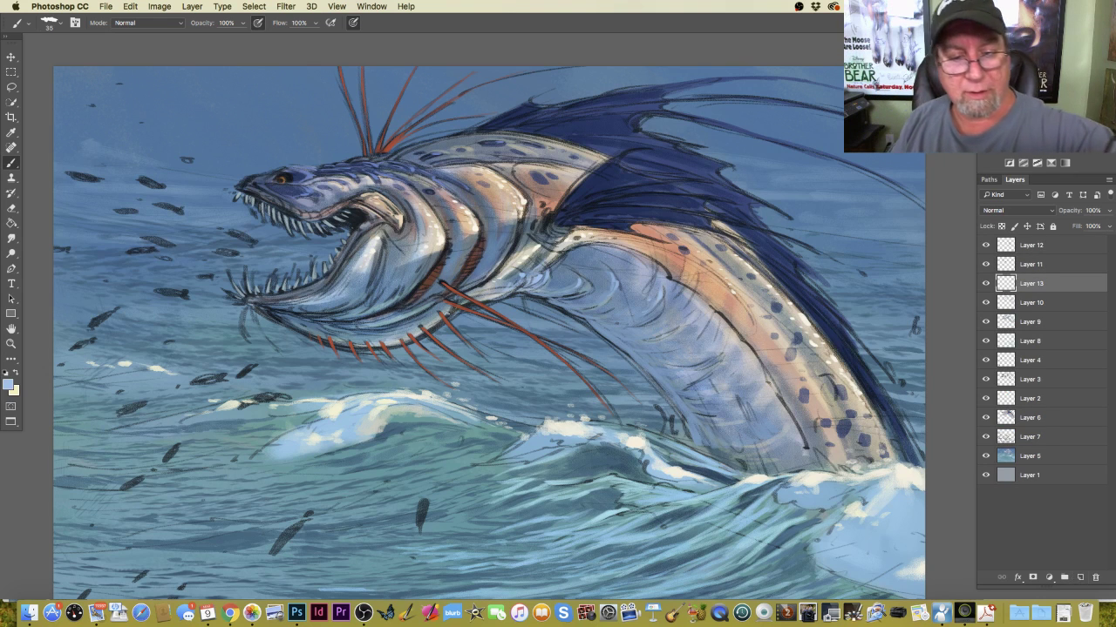
Set the foreground colour to cream #e9e2cf and paint light along the underside of the lower jaw and the throat folds at brush size 35.
left_click_drag(452, 311, 424, 334)
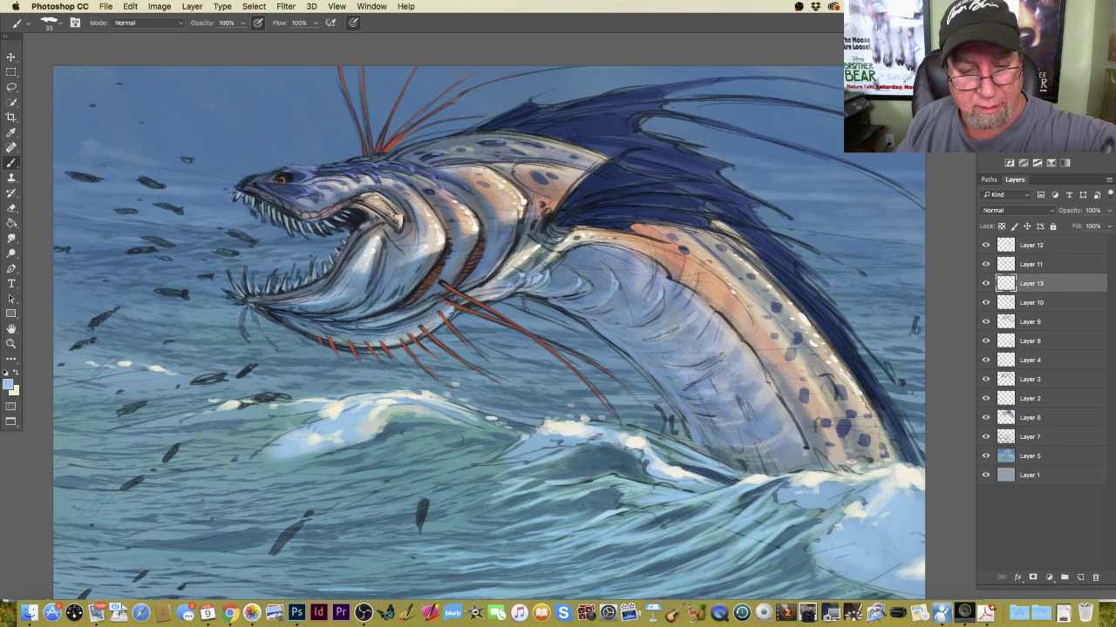
left_click(9, 383)
left_click(519, 259)
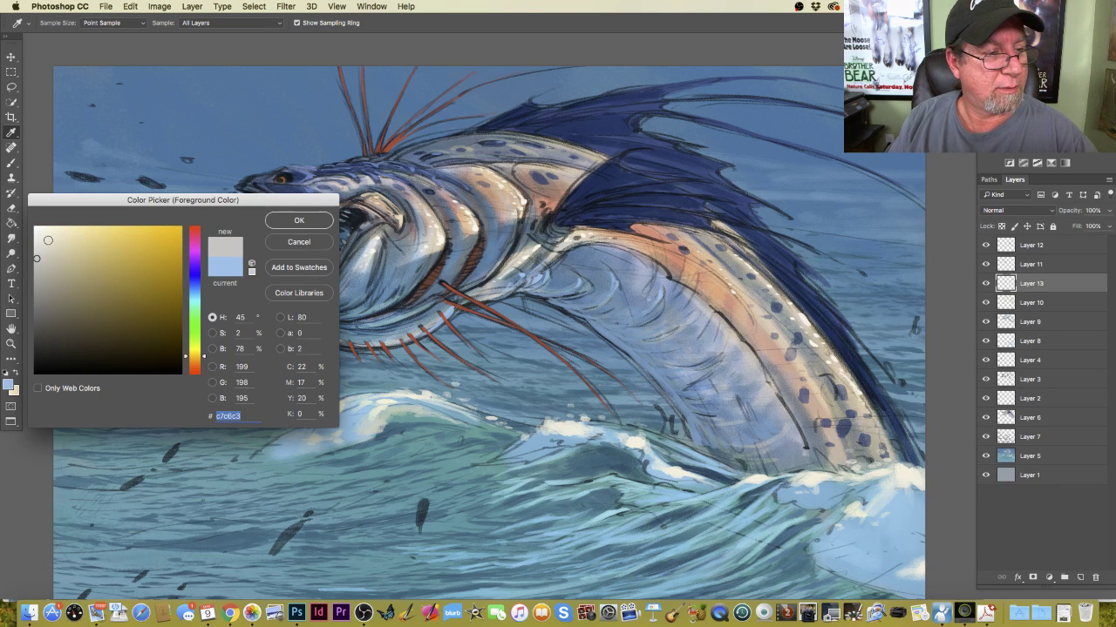
left_click(50, 239)
left_click(281, 225)
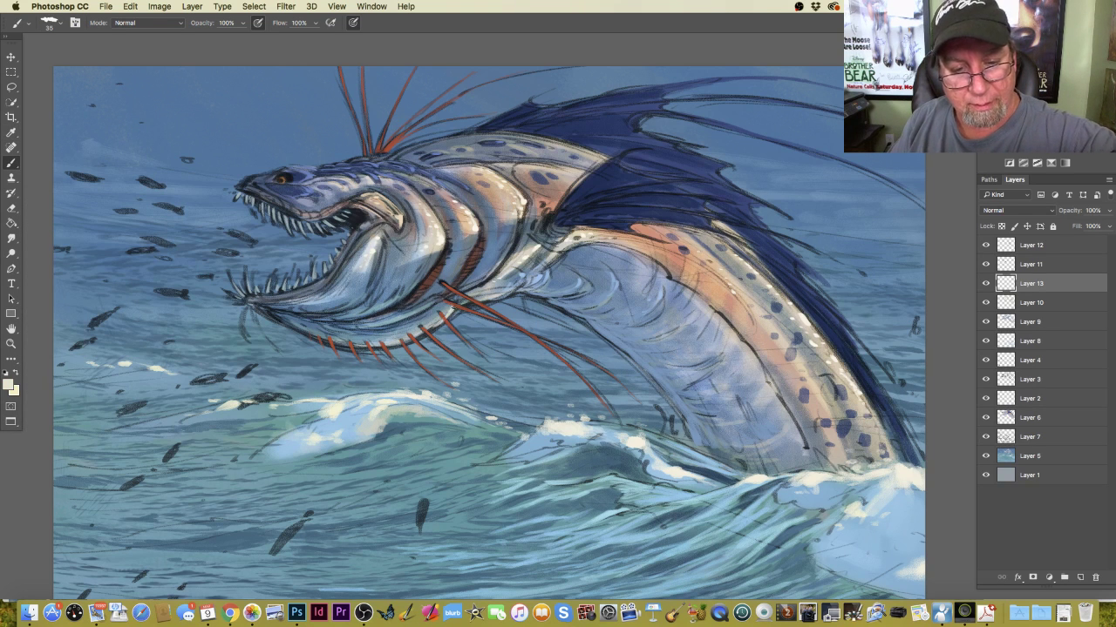
left_click_drag(452, 313, 431, 330)
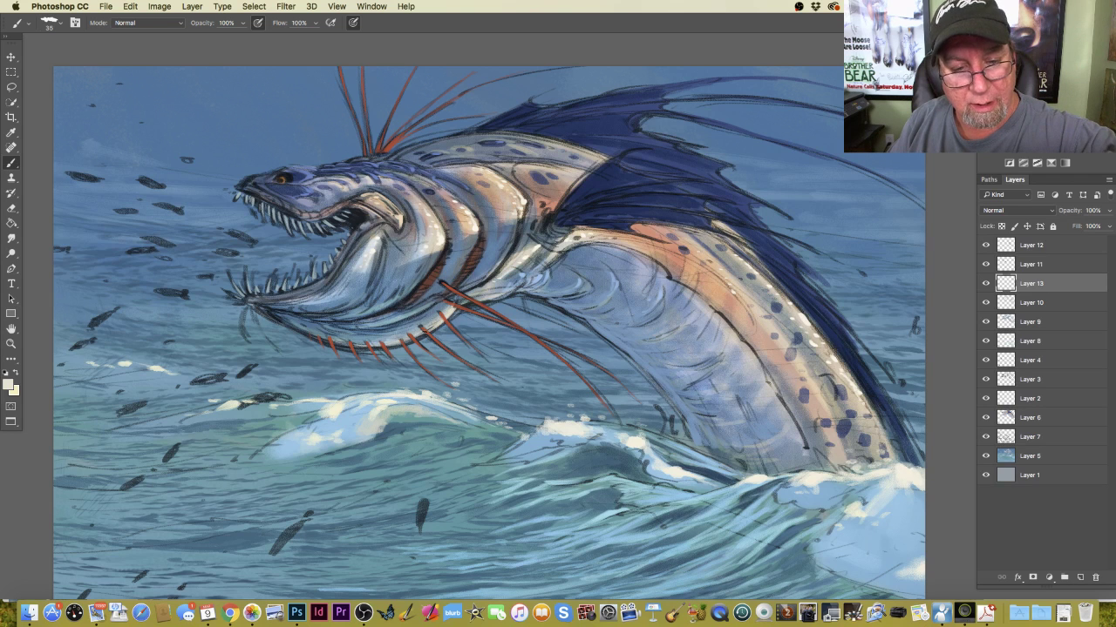
mouse_move(449, 310)
left_mouse_down()
mouse_move(474, 301)
mouse_move(396, 331)
mouse_move(411, 340)
mouse_move(388, 339)
left_mouse_up()
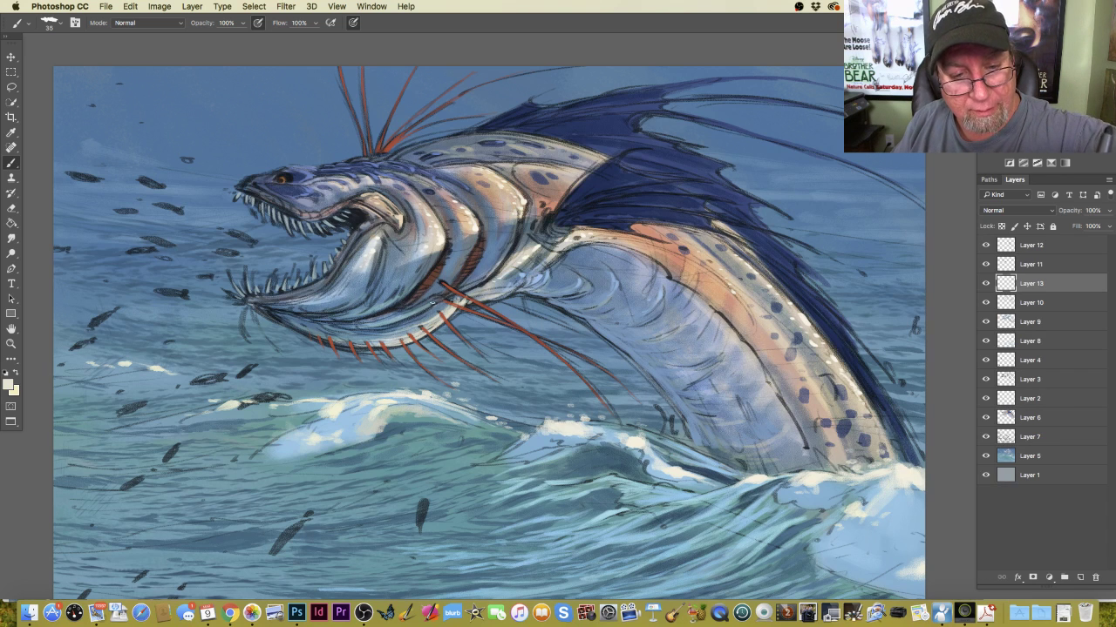
left_click_drag(423, 310, 403, 319)
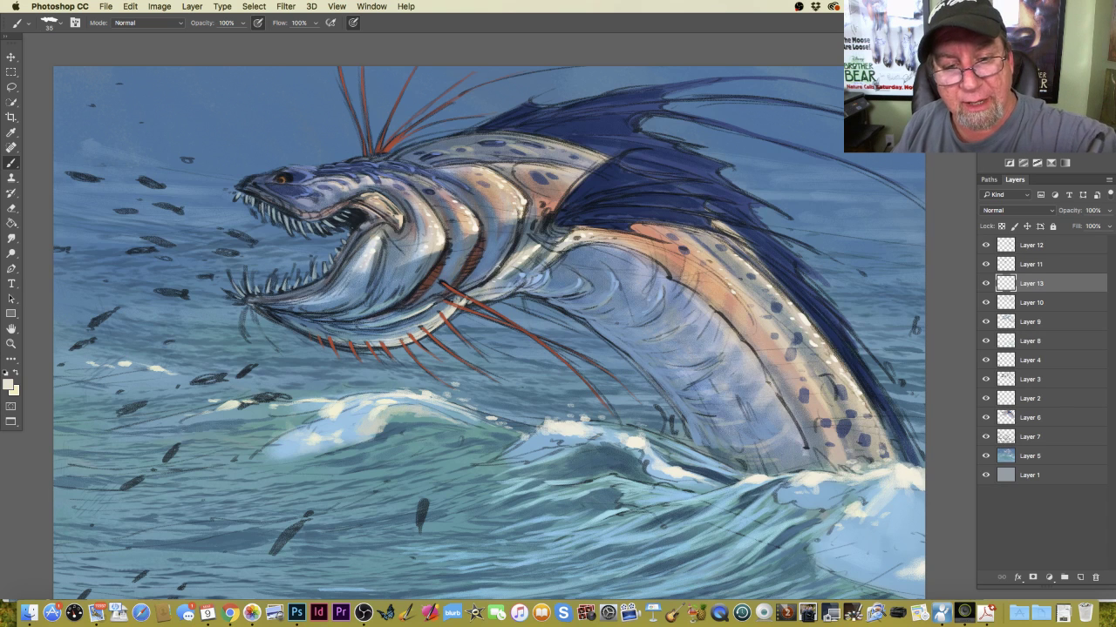
mouse_move(498, 267)
left_mouse_down()
mouse_move(460, 287)
mouse_move(485, 281)
left_mouse_up()
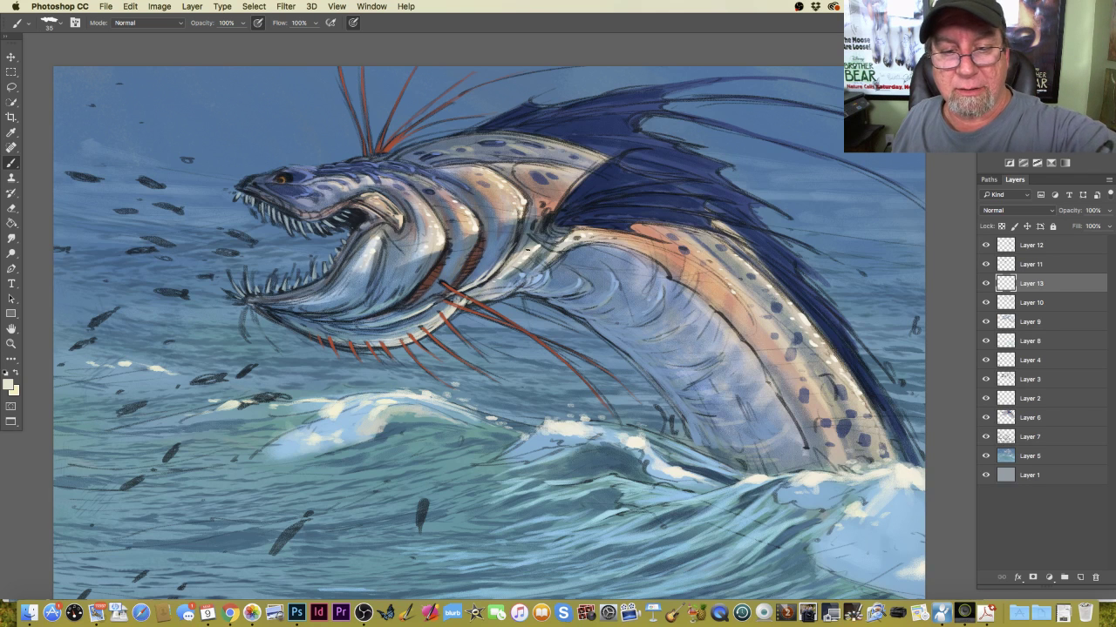
Set the foreground colour to soft blue #7faecd and paint over the lower part of the gill folds behind the jaw.
left_click(10, 384)
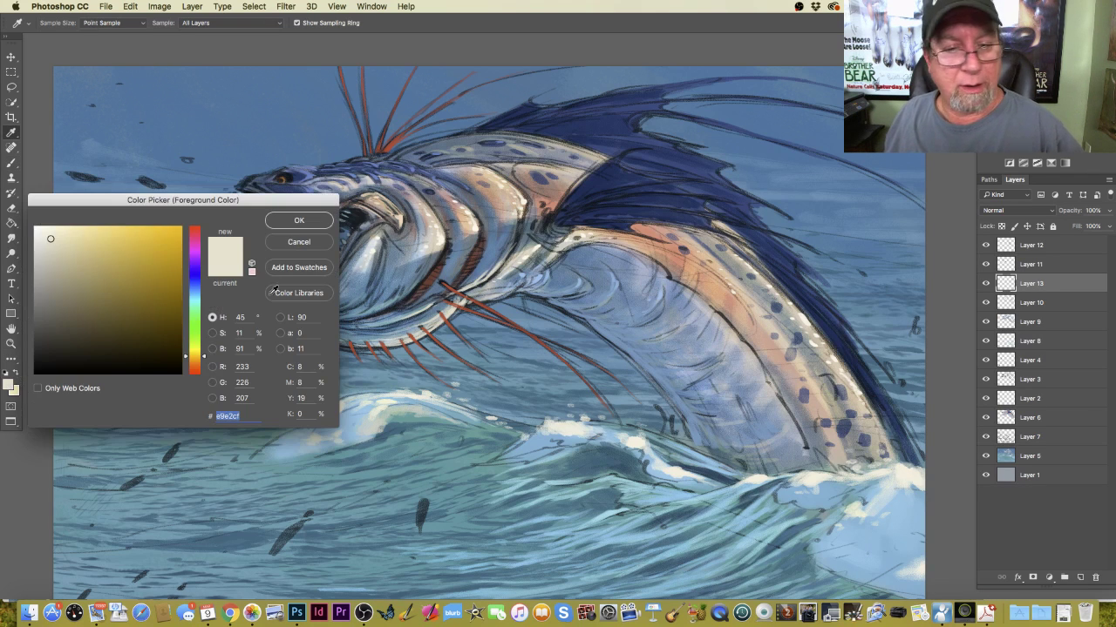
left_click(458, 258)
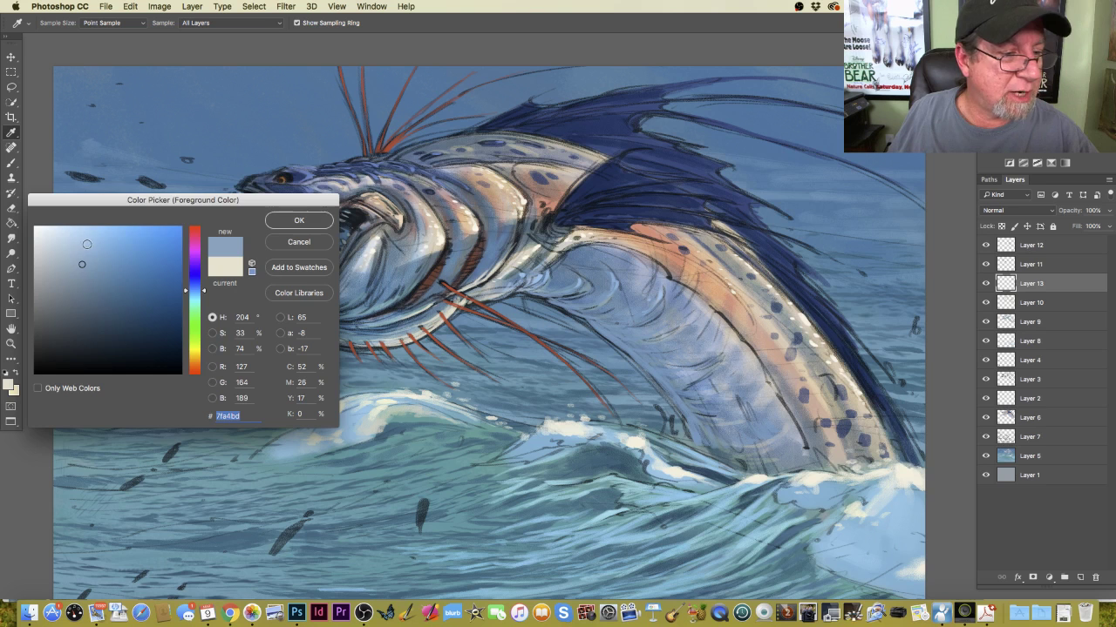
left_click(287, 225)
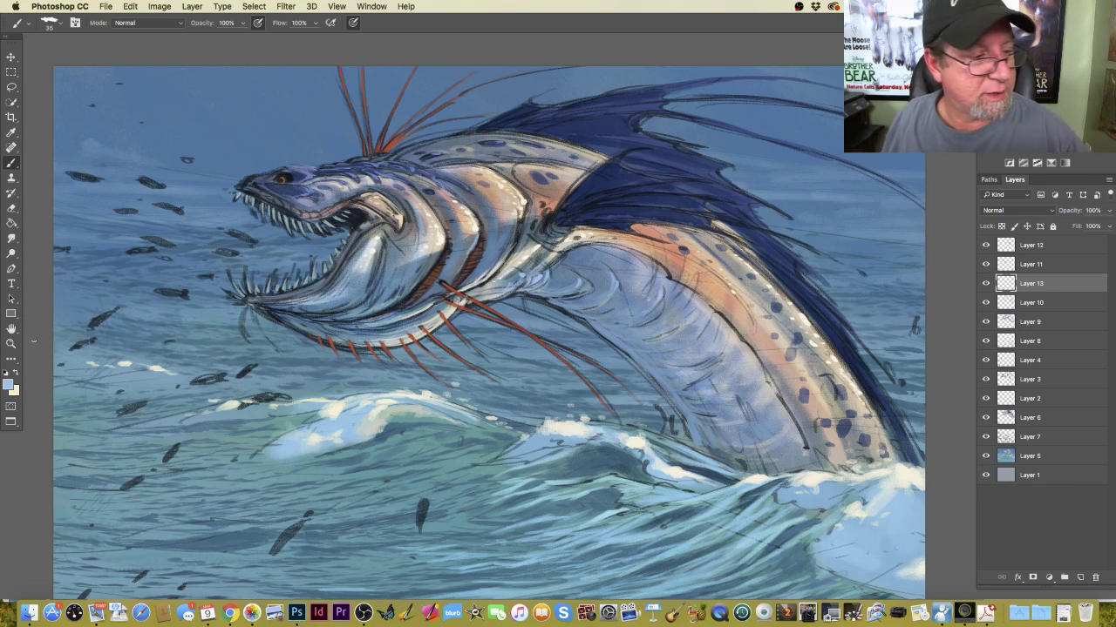
left_click(9, 384)
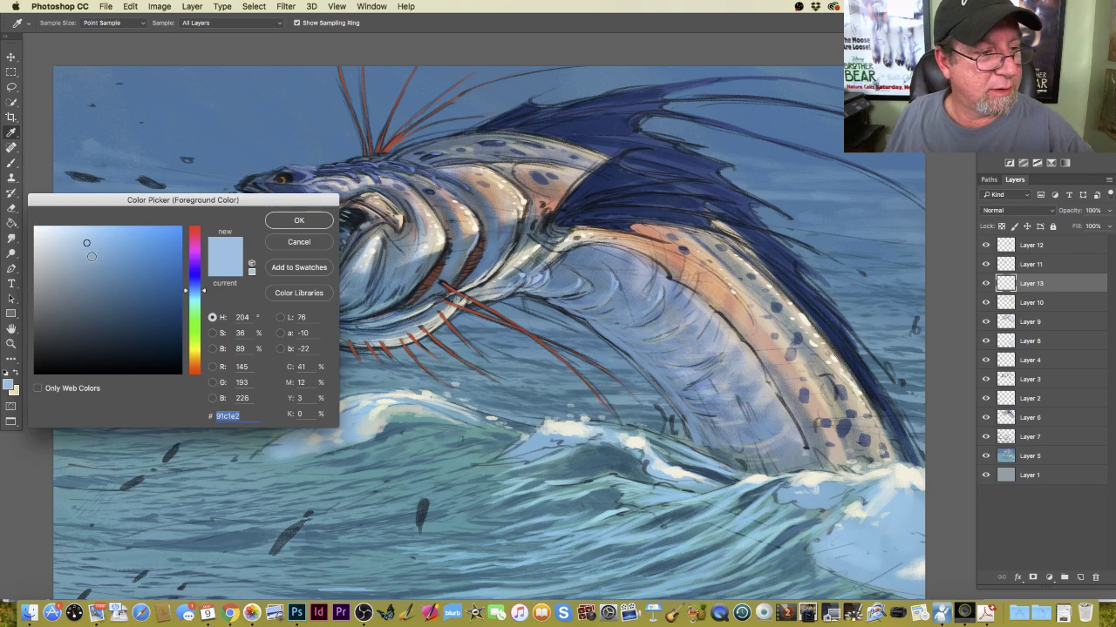
left_click(294, 224)
mouse_move(467, 224)
left_mouse_down()
mouse_move(471, 258)
mouse_move(457, 264)
left_mouse_up()
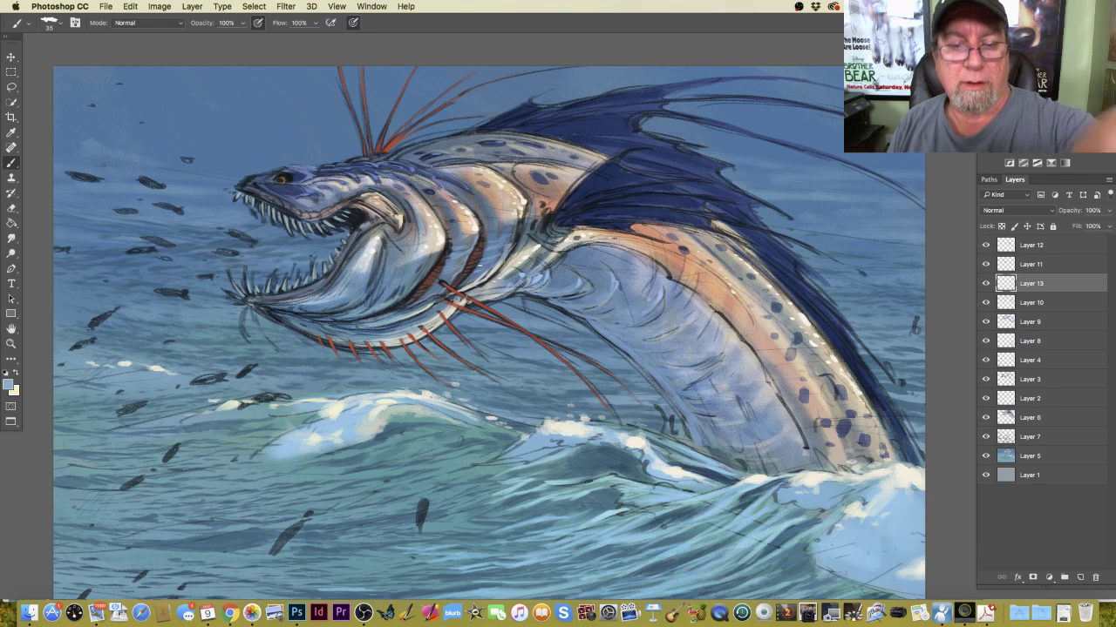
Paint soft blue strokes across the throat pouch, the corner of the mouth and the lower jaw at brush size 35.
key("ctrl+minus")
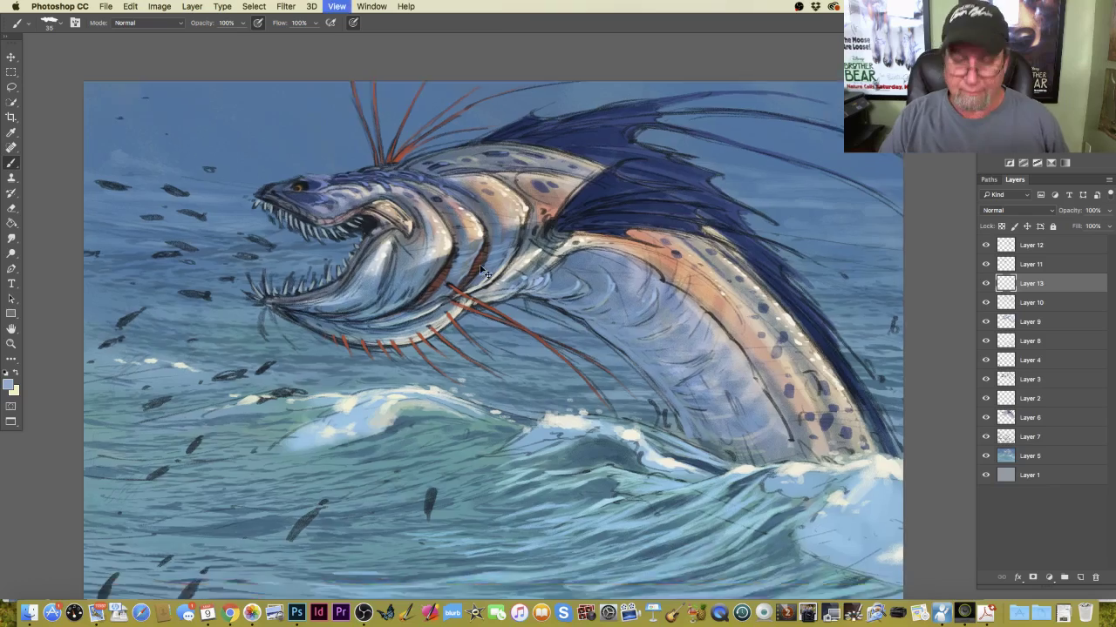
key("ctrl+plus")
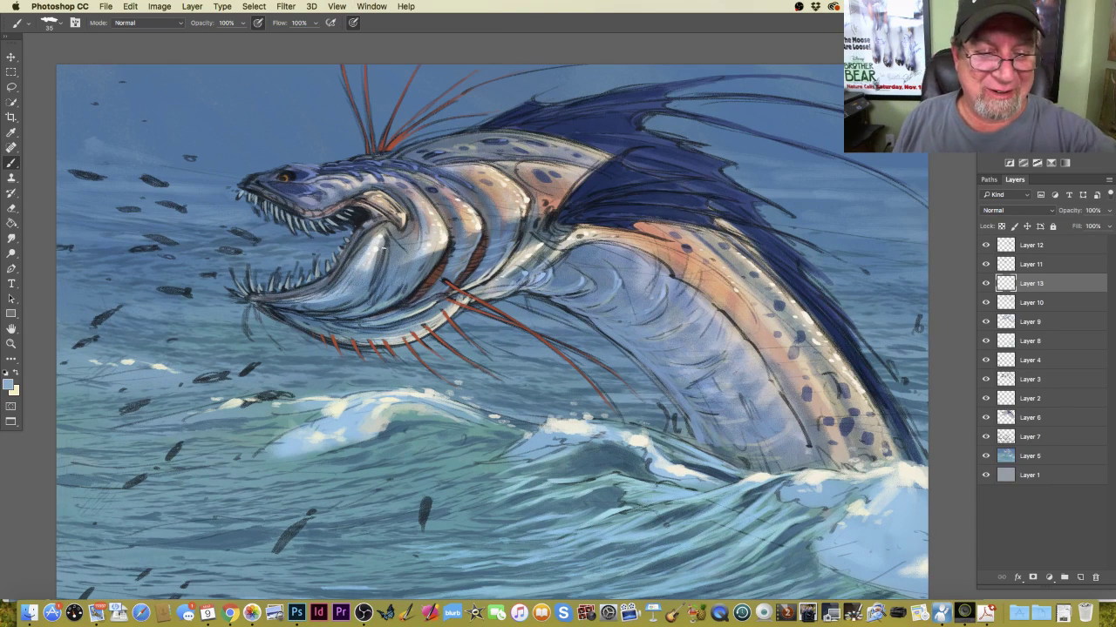
mouse_move(384, 244)
left_mouse_down()
mouse_move(370, 293)
mouse_move(320, 310)
mouse_move(258, 303)
mouse_move(321, 315)
left_mouse_up()
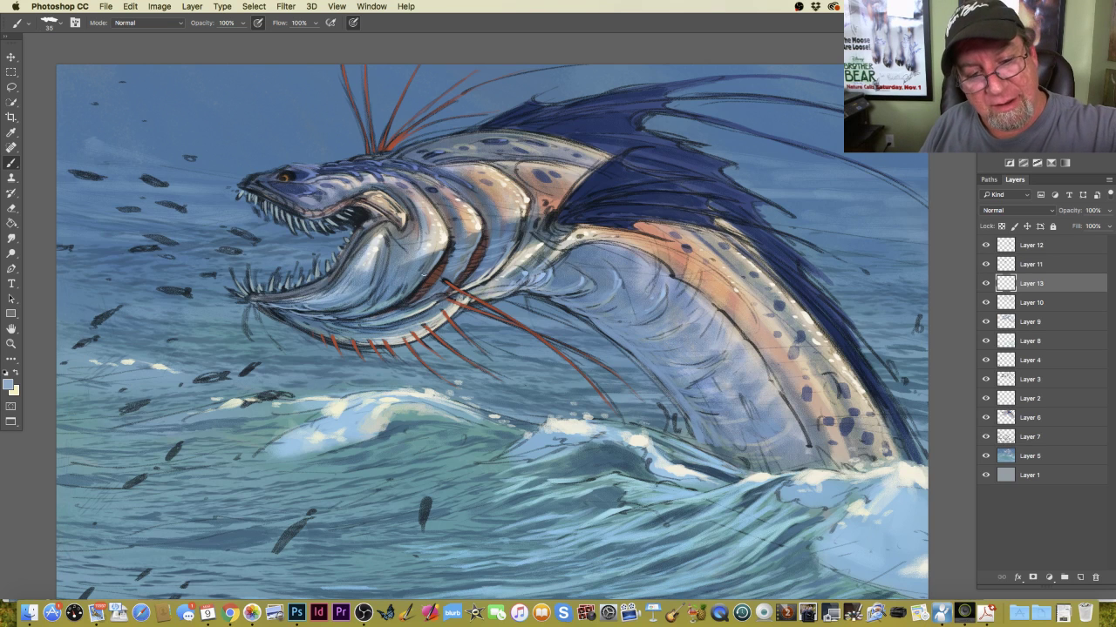
left_click_drag(422, 281, 362, 314)
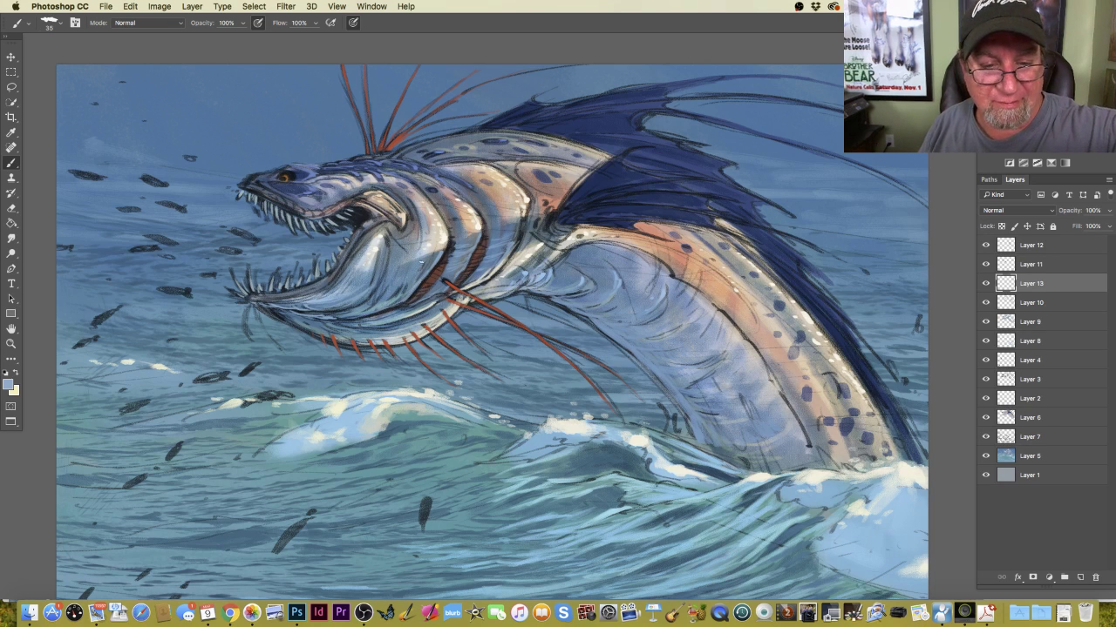
left_click_drag(407, 279, 378, 304)
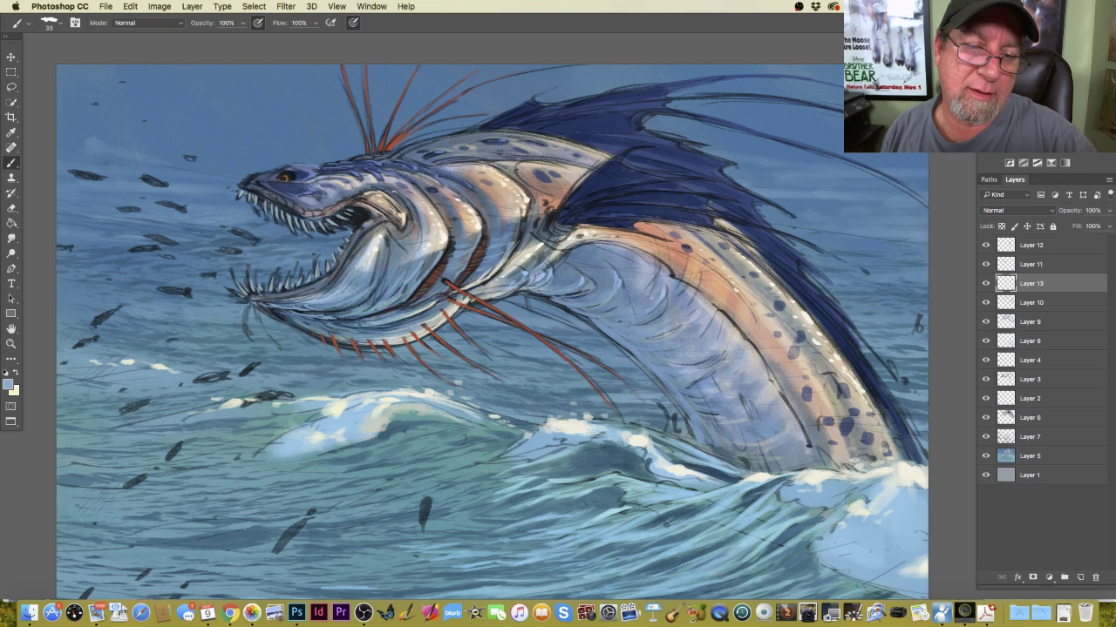
left_click_drag(400, 199, 364, 190)
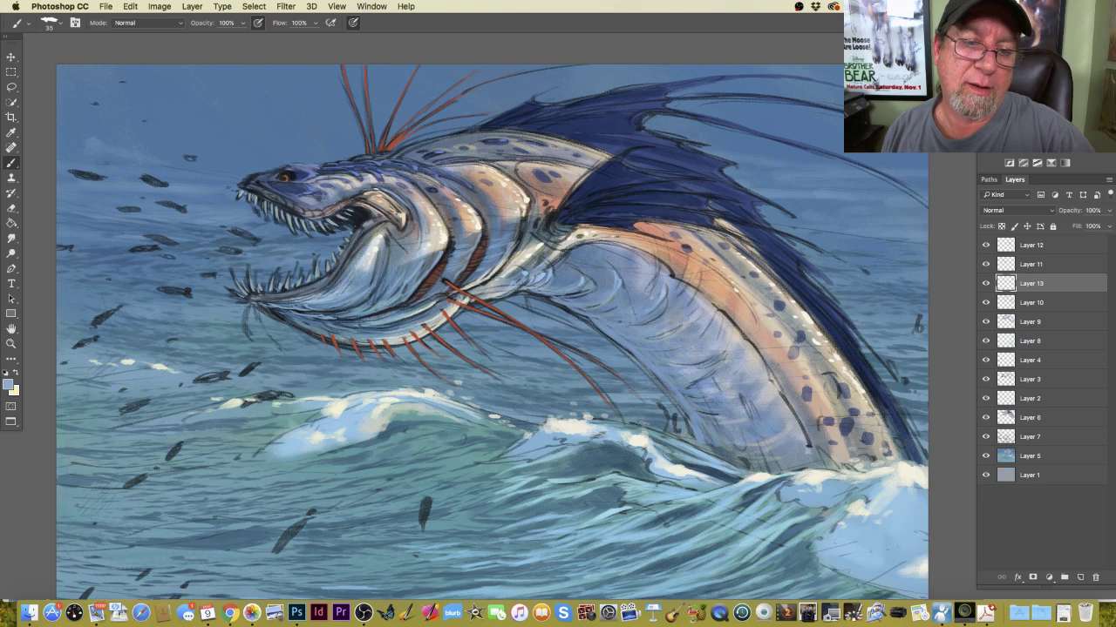
mouse_move(368, 229)
left_mouse_down()
mouse_move(379, 223)
mouse_move(332, 277)
mouse_move(265, 298)
left_mouse_up()
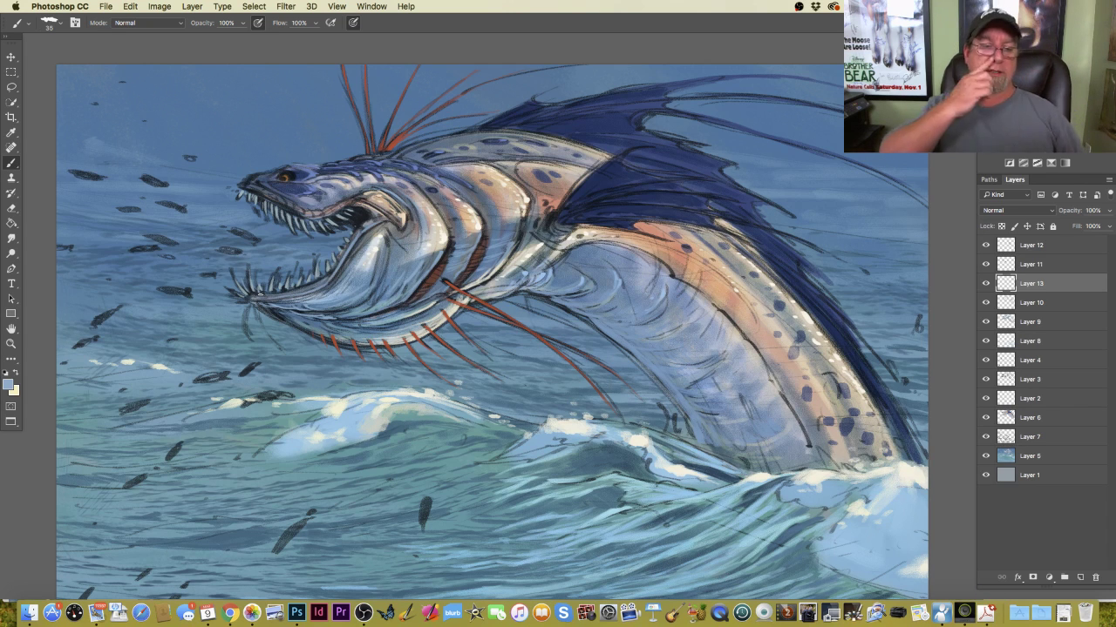
Sample the red of the spines under the throat and paint short red barbels at the lower jaw's tip on Layer 11.
left_click(10, 384)
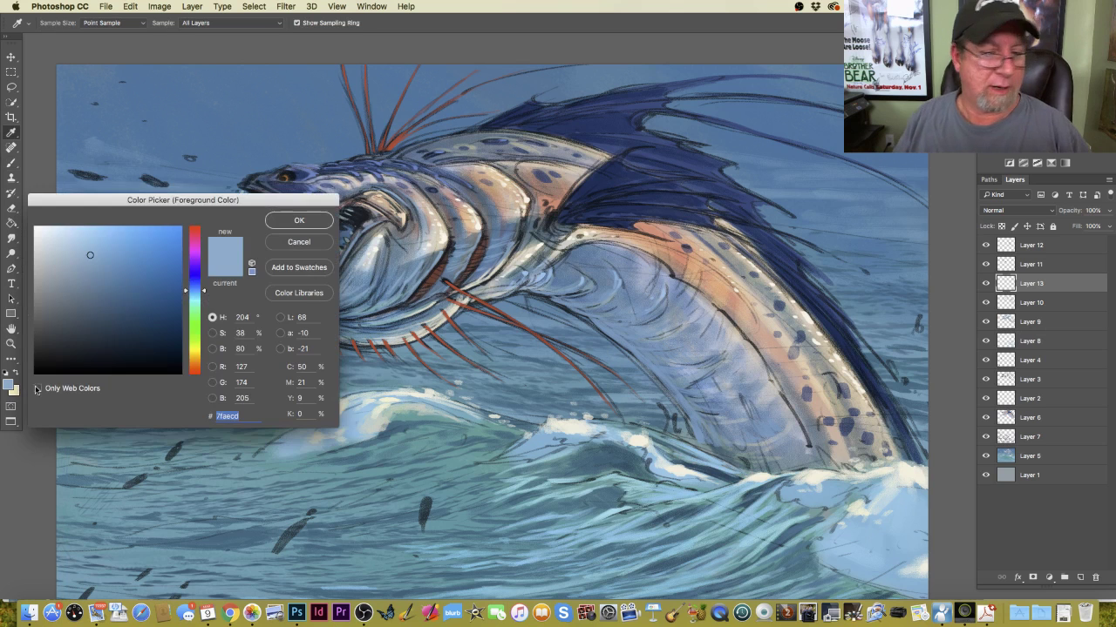
left_click(453, 287)
left_click(298, 221)
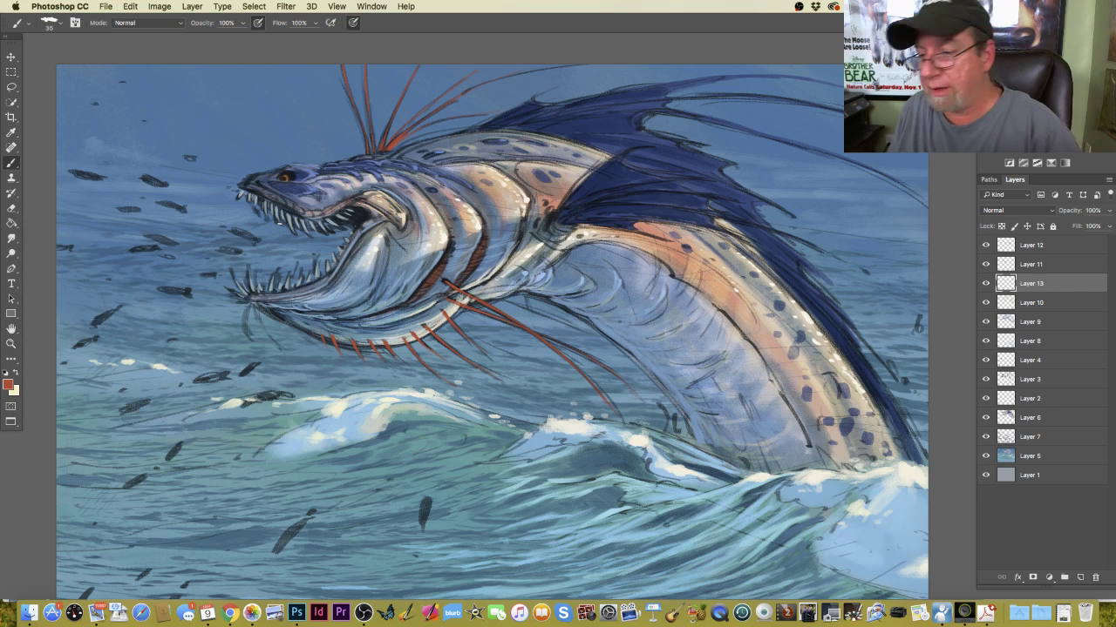
left_click(1017, 269)
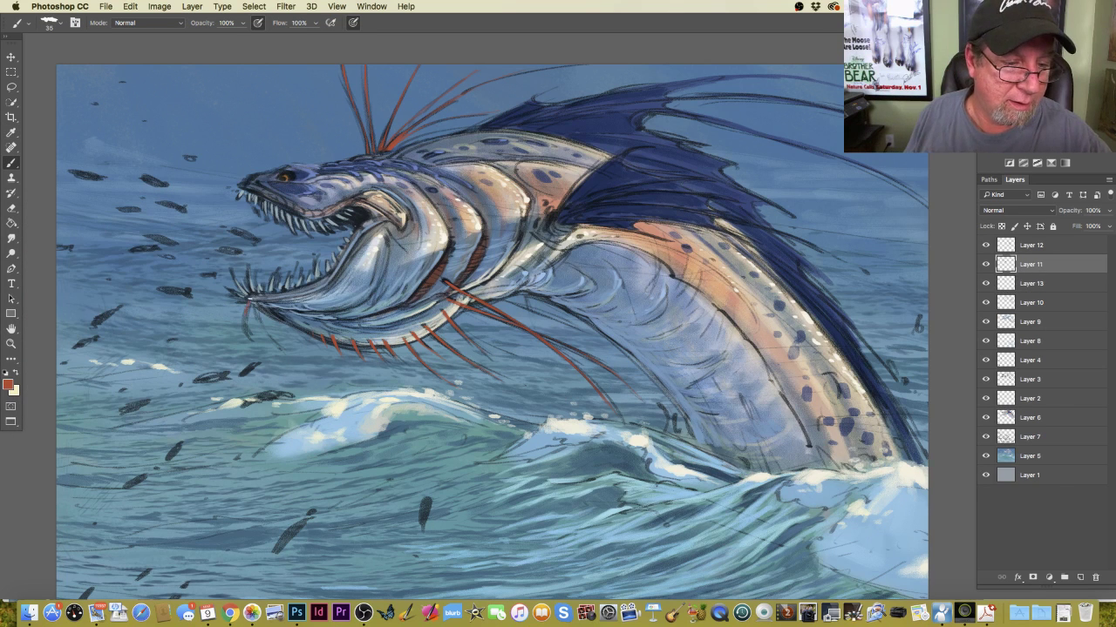
left_click_drag(247, 299, 250, 324)
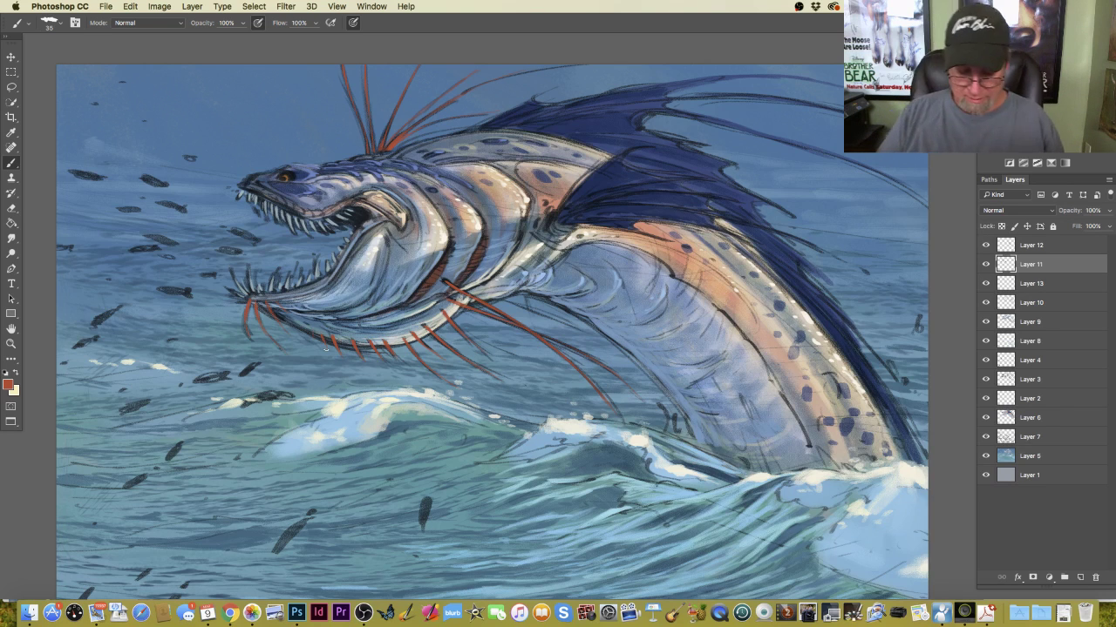
Set the foreground colour to light blue #83bde2 and bring the serpent's head into close view.
key("super+minus")
key("super+minus")
key("super+minus")
key("super+plus")
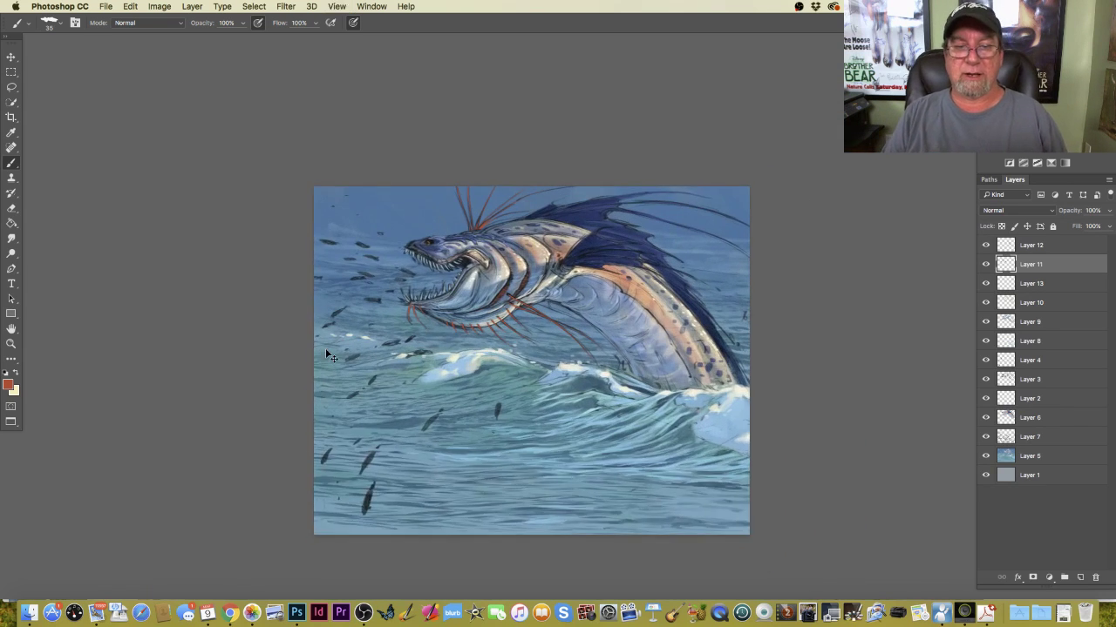
key("super+plus")
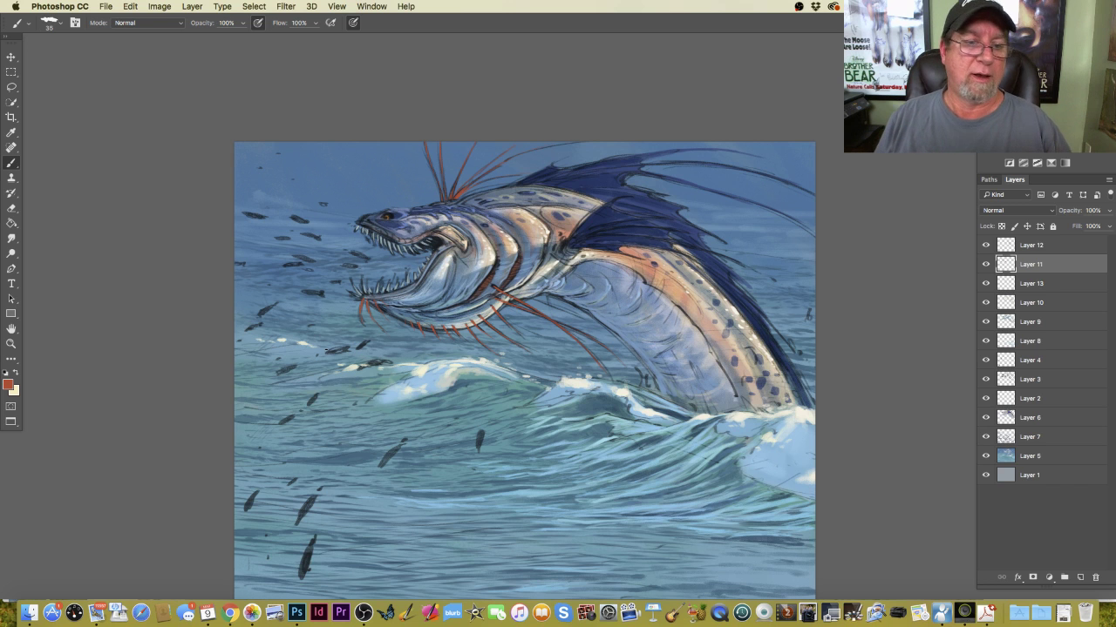
left_click(8, 384)
left_click(404, 214)
left_click(96, 242)
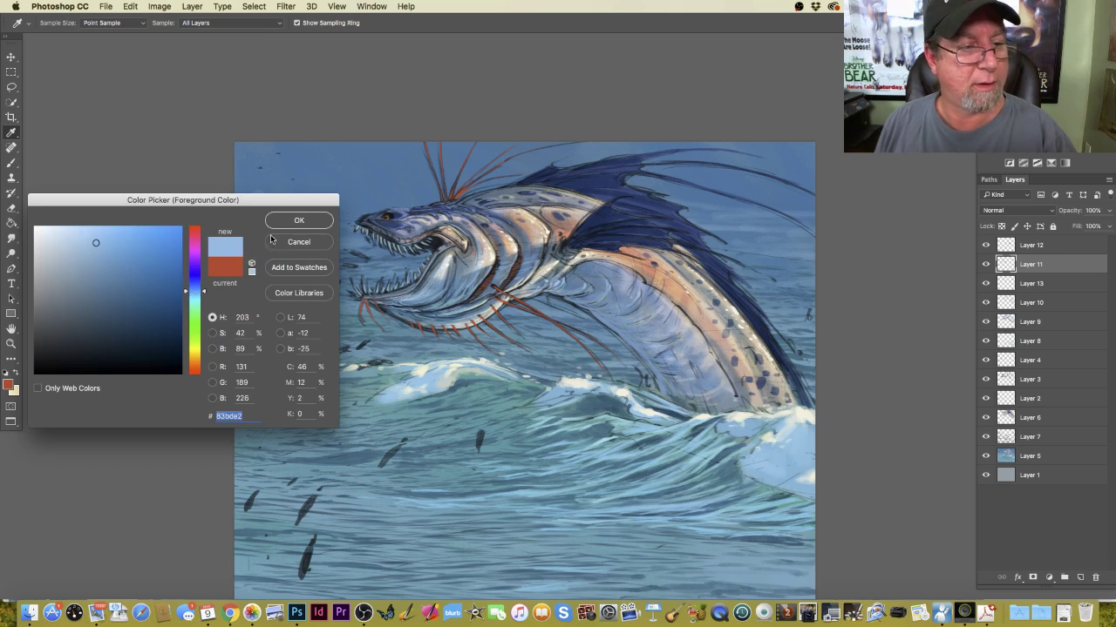
key("Return")
key("b")
key("super+equal")
key("super+equal")
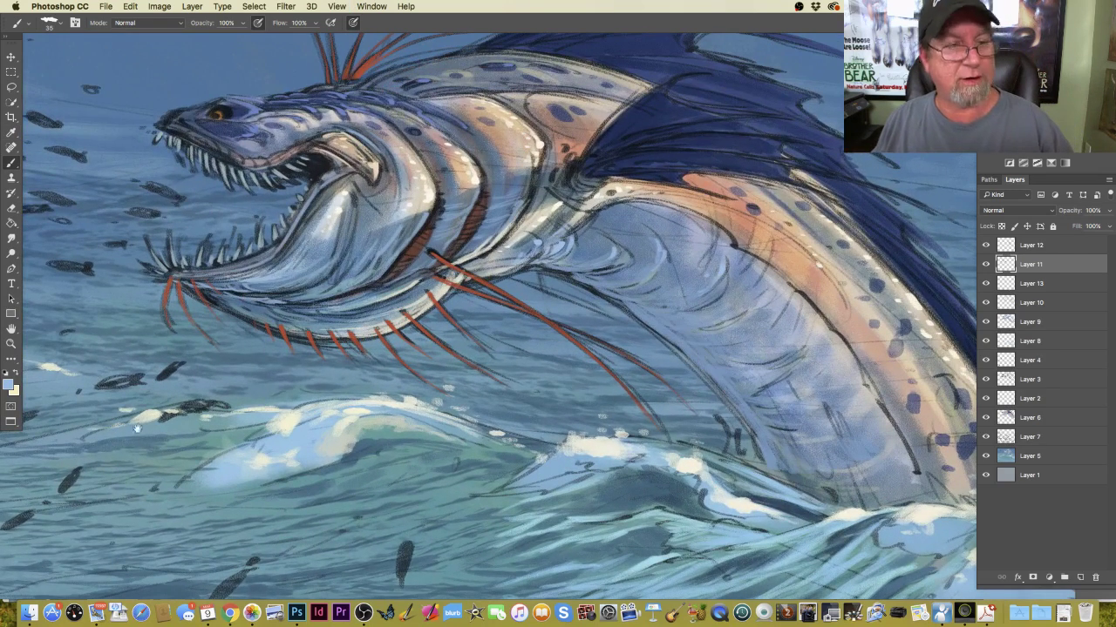
left_click_drag(139, 427, 340, 513)
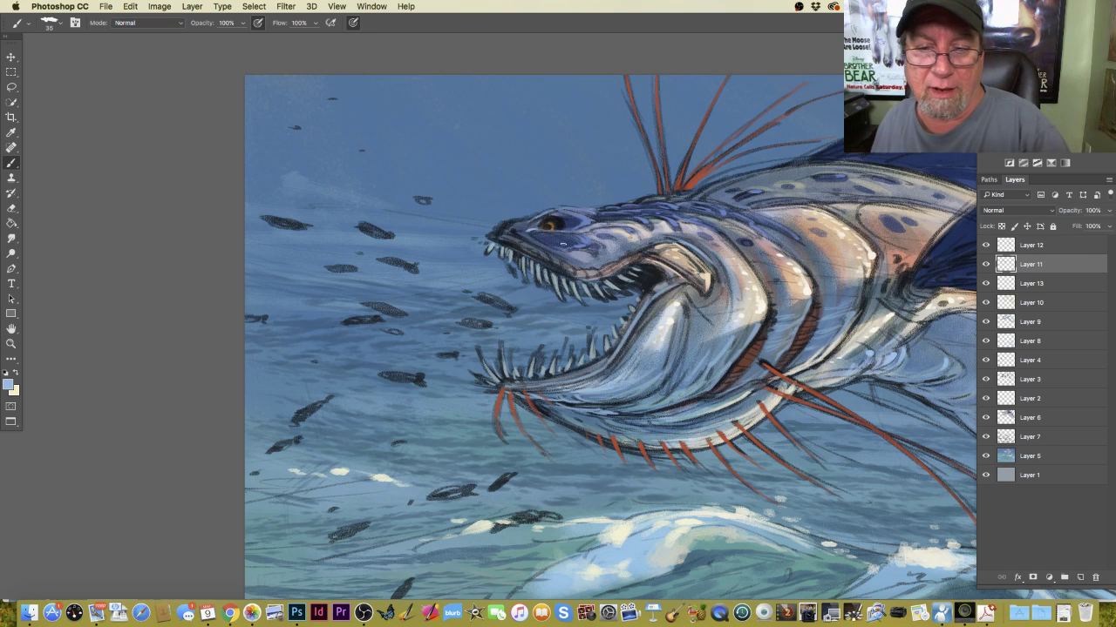
Darken the foreground colour to blue #669fc3 and paint small highlights along the serpent's snout and upper lip tip.
left_click(8, 384)
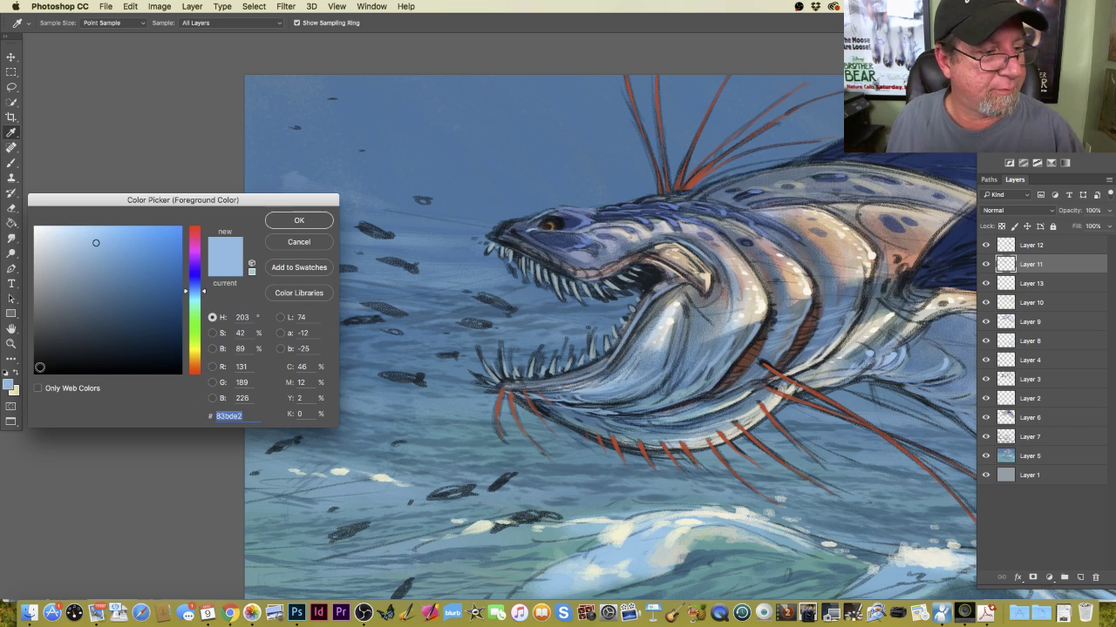
left_click(288, 223)
left_click(520, 222)
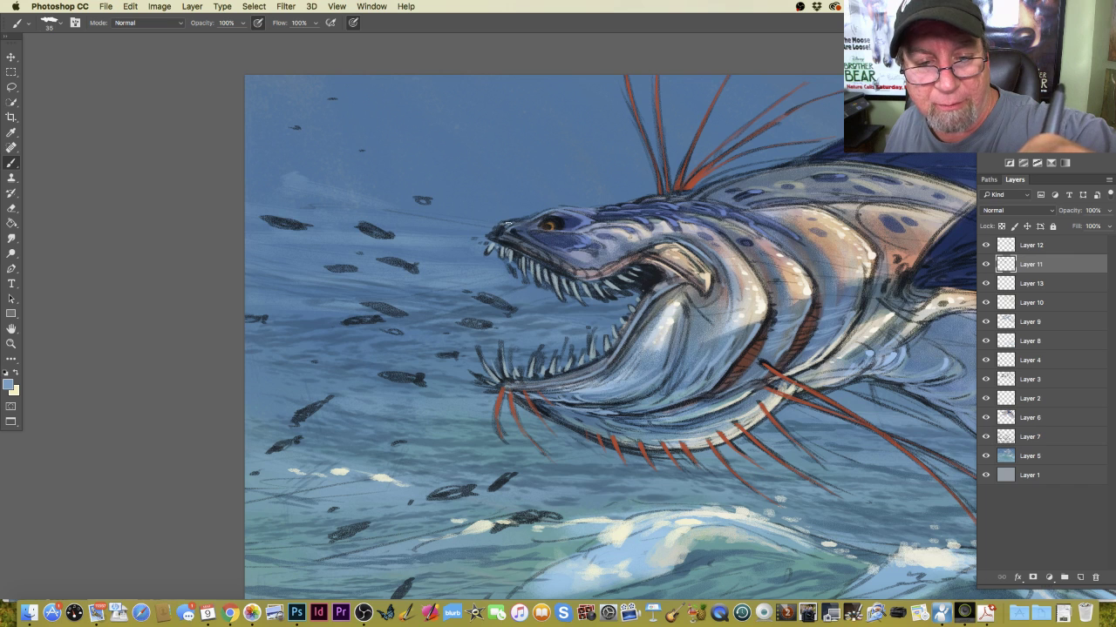
mouse_move(502, 224)
left_mouse_down()
mouse_move(492, 235)
mouse_move(527, 245)
left_mouse_up()
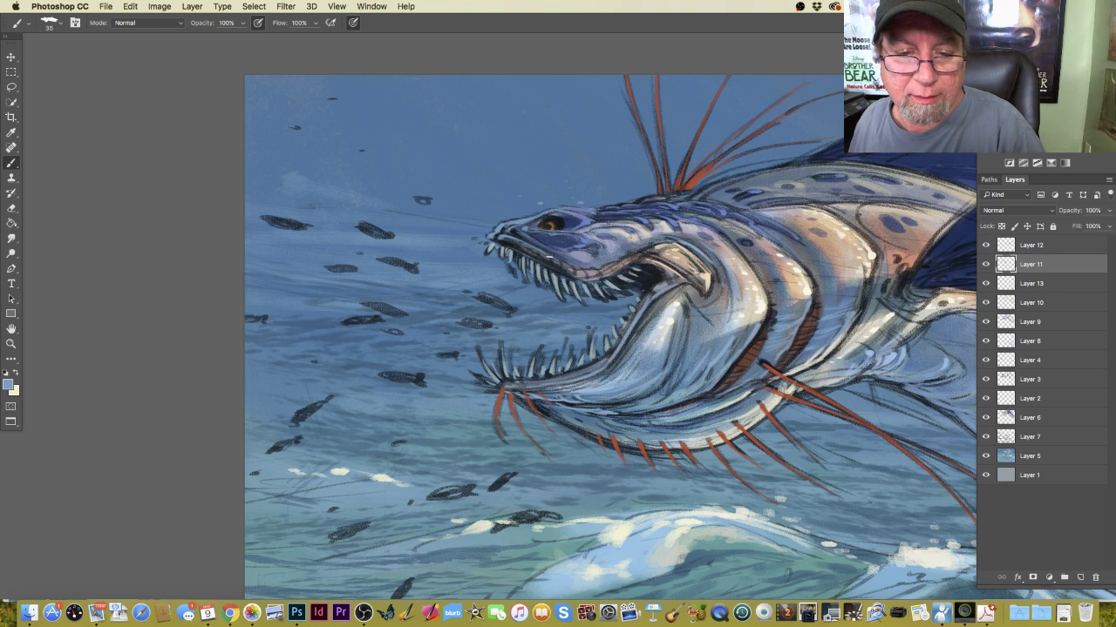
Sample the peach colour #f7d7bb from the mouth corner and paint light marks along the upper gum line.
left_click(7, 384)
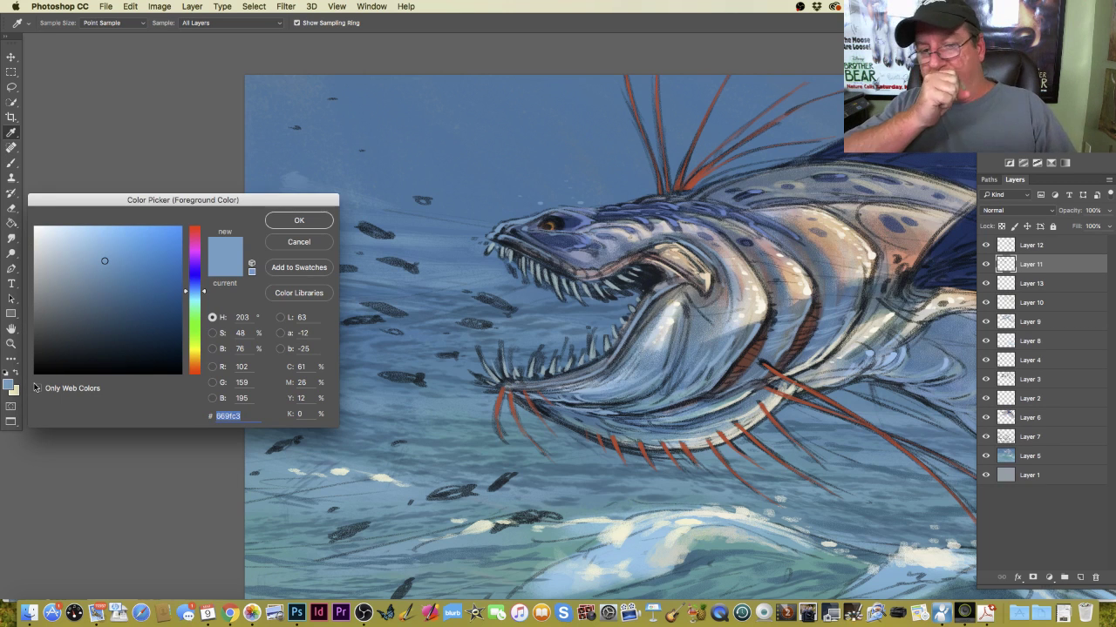
left_click(670, 260)
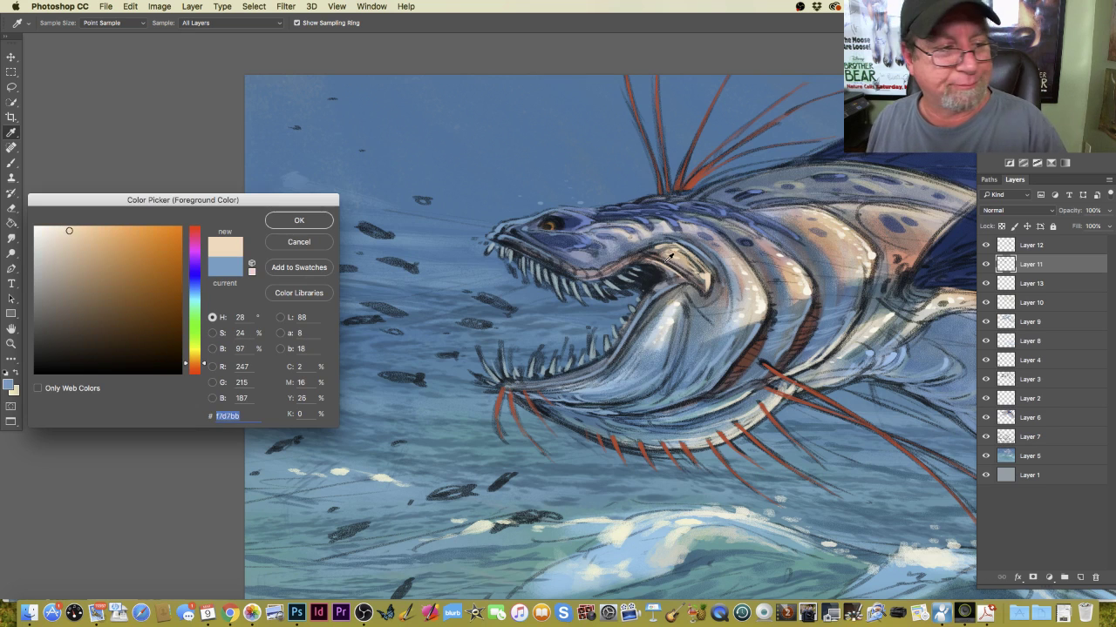
left_click(288, 223)
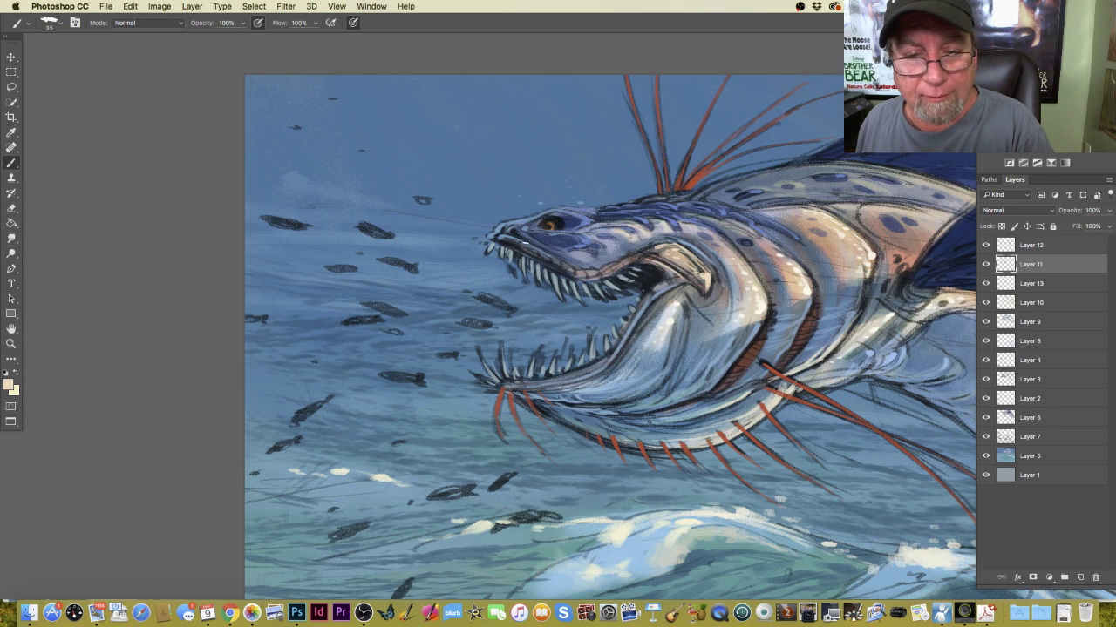
mouse_move(516, 241)
left_mouse_down()
mouse_move(591, 256)
mouse_move(584, 270)
mouse_move(594, 270)
mouse_move(582, 274)
mouse_move(618, 264)
left_mouse_up()
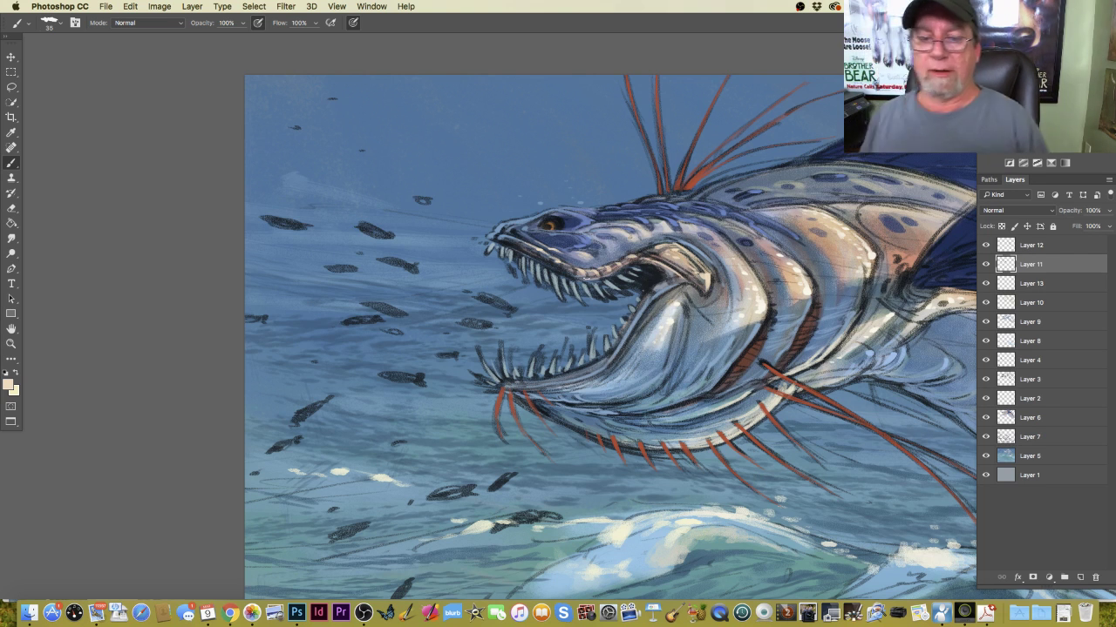
Sample a tooth colour from the serpent's upper jaw and shift the foreground colour to pale cream #f7f5e0.
key("super+0")
key("super+minus")
key("super+minus")
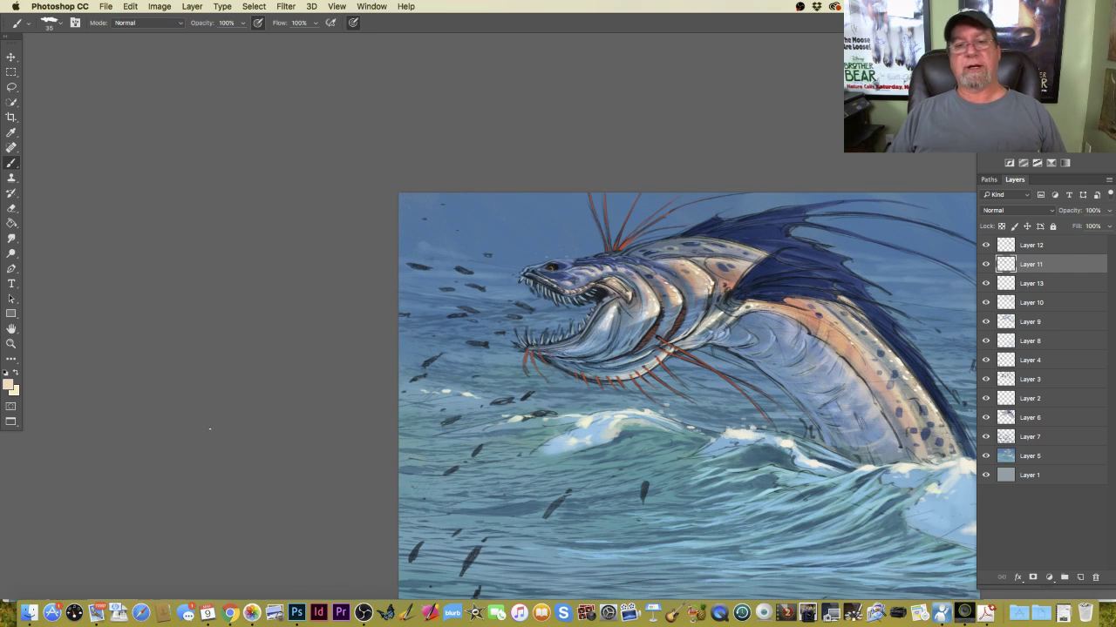
key("super+plus")
key("super+plus")
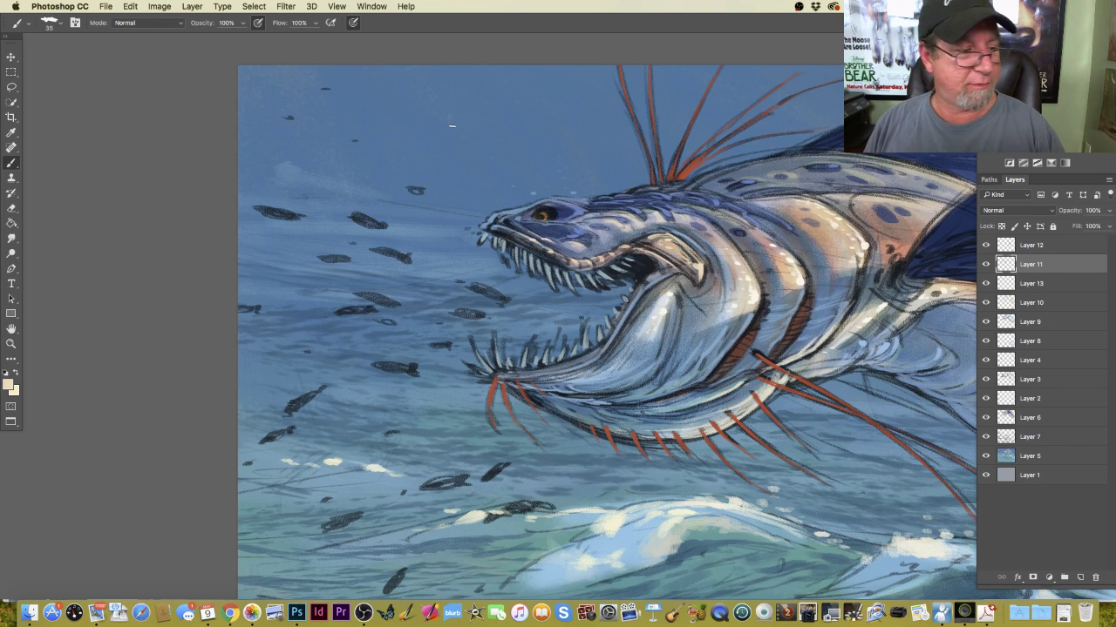
left_click(8, 384)
left_click(570, 281)
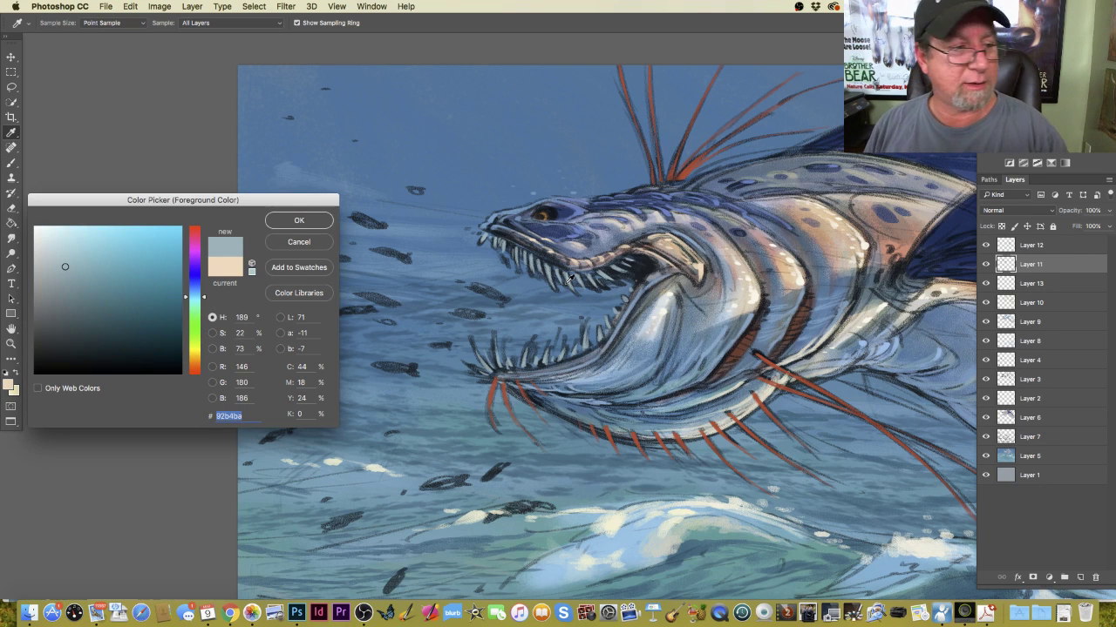
left_click(194, 352)
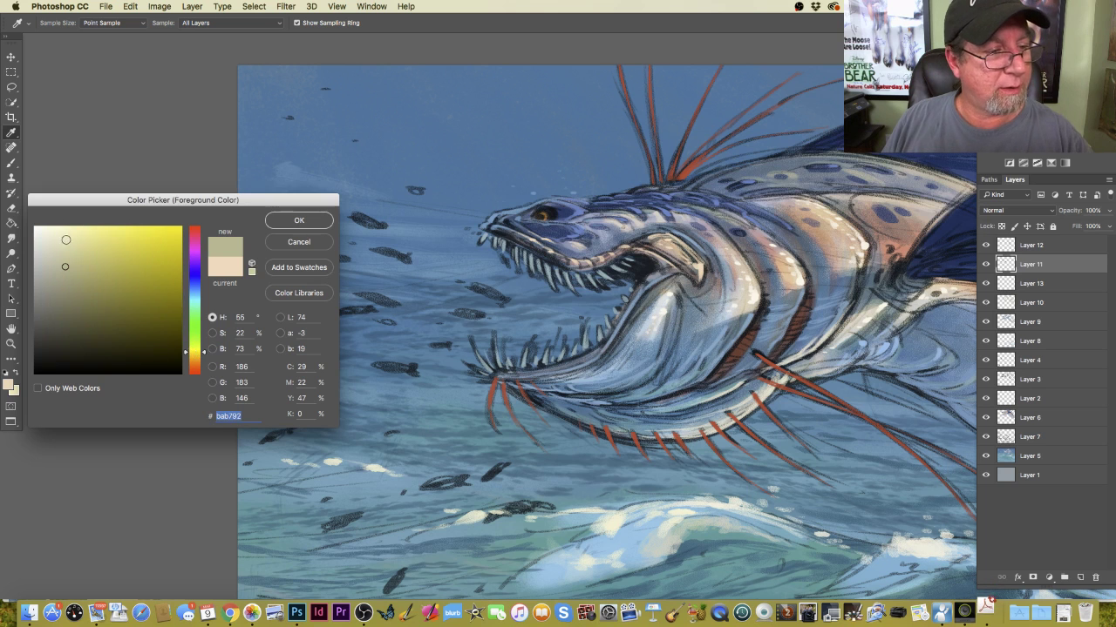
left_click_drag(66, 240, 54, 232)
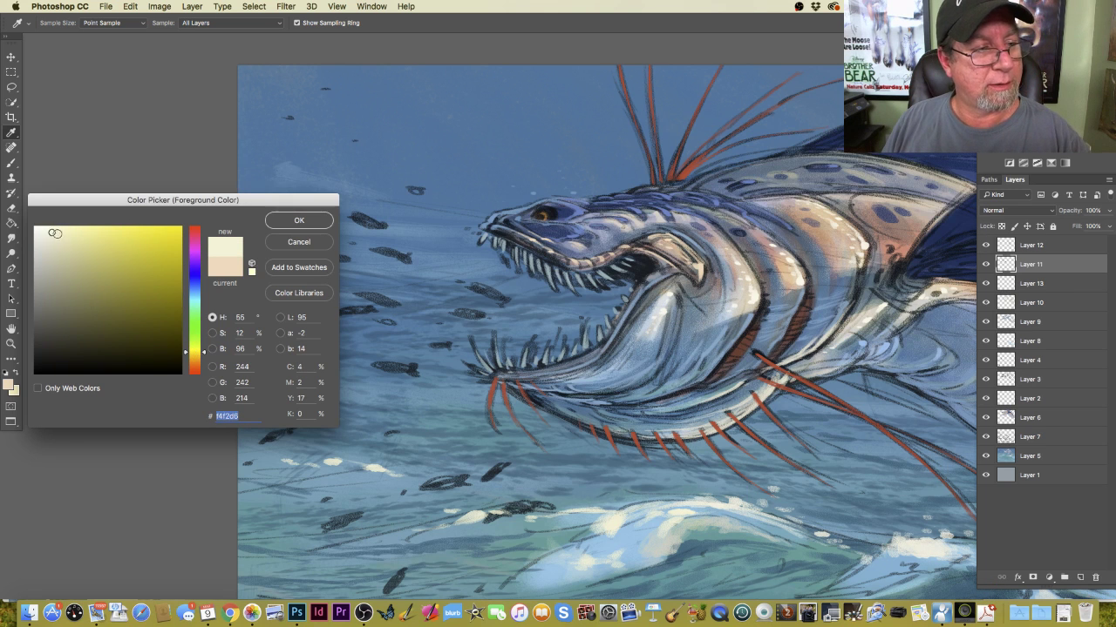
key("Return")
key("b")
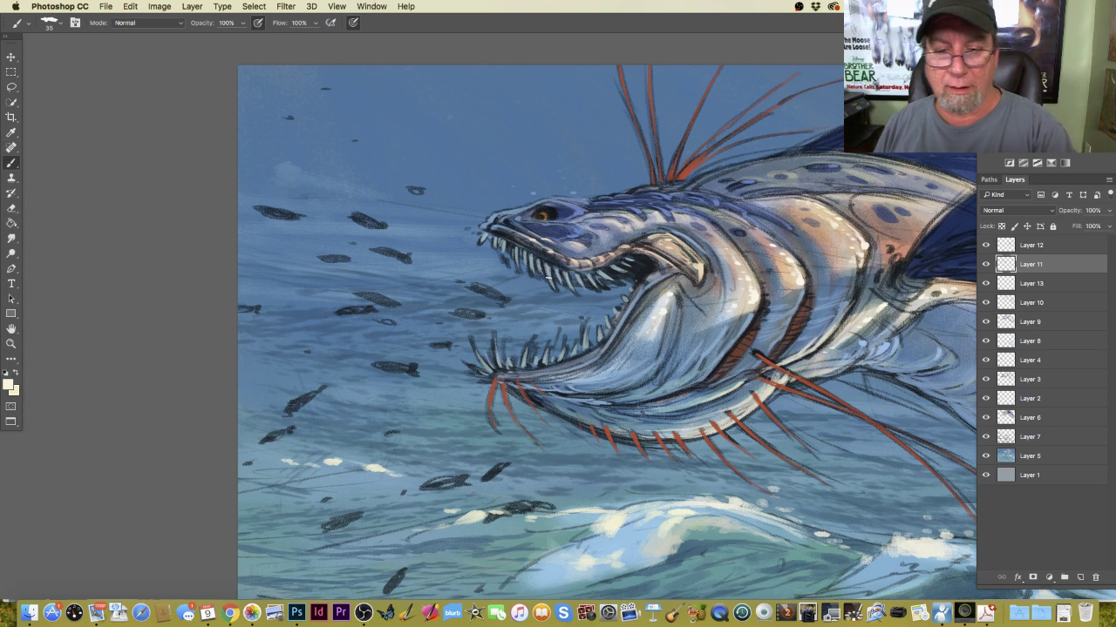
Reduce the brush size to 15 and paint cream highlights on the serpent's lower and upper teeth on Layer 11.
key("bracketleft")
key("bracketleft")
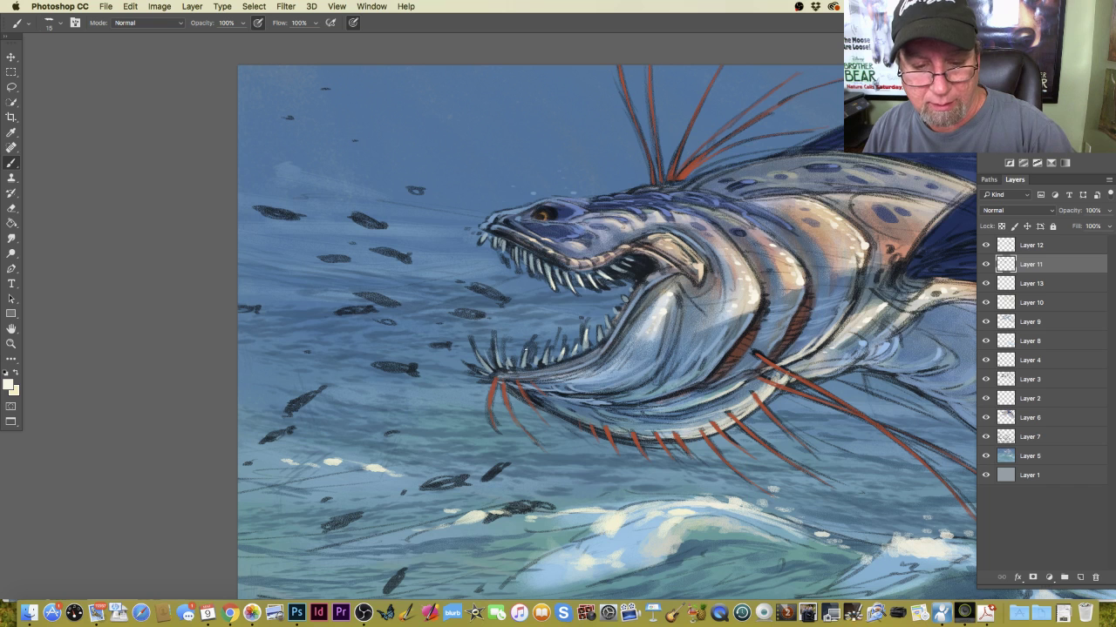
mouse_move(495, 341)
left_mouse_down()
mouse_move(498, 363)
mouse_move(478, 362)
left_mouse_up()
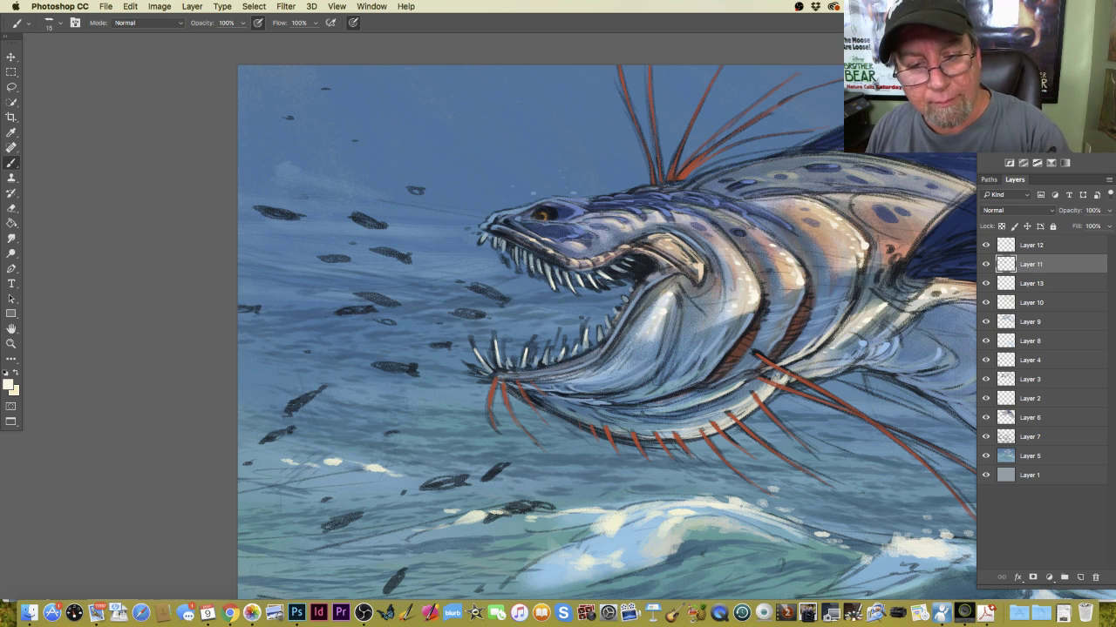
left_click_drag(531, 260, 531, 271)
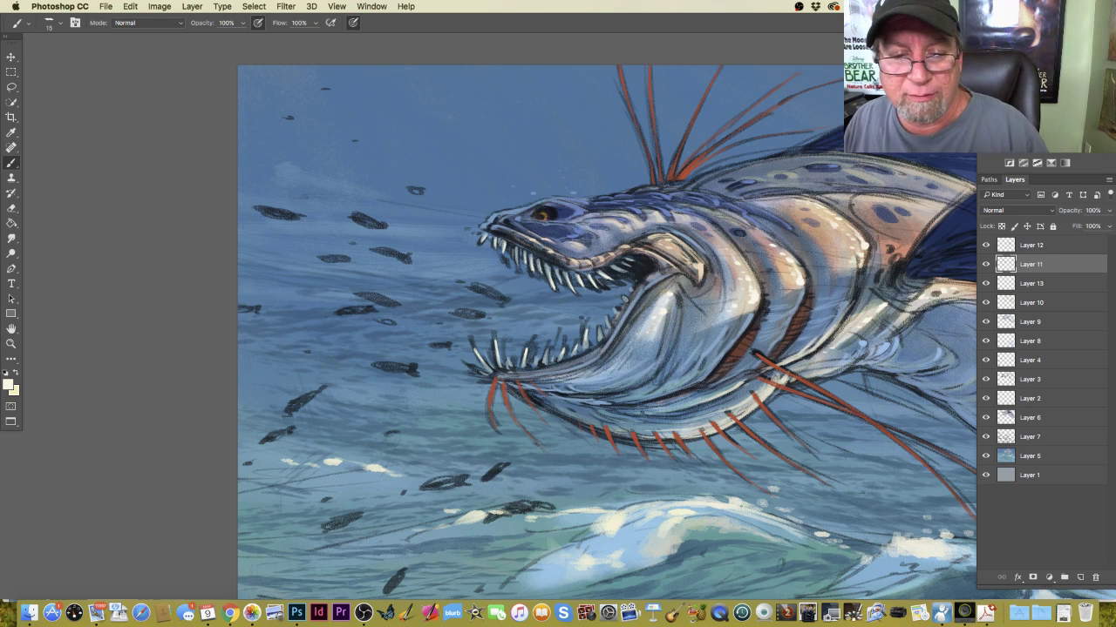
Darken the foreground colour from cream through #cccab3 to greyish beige #afad98.
left_click(9, 384)
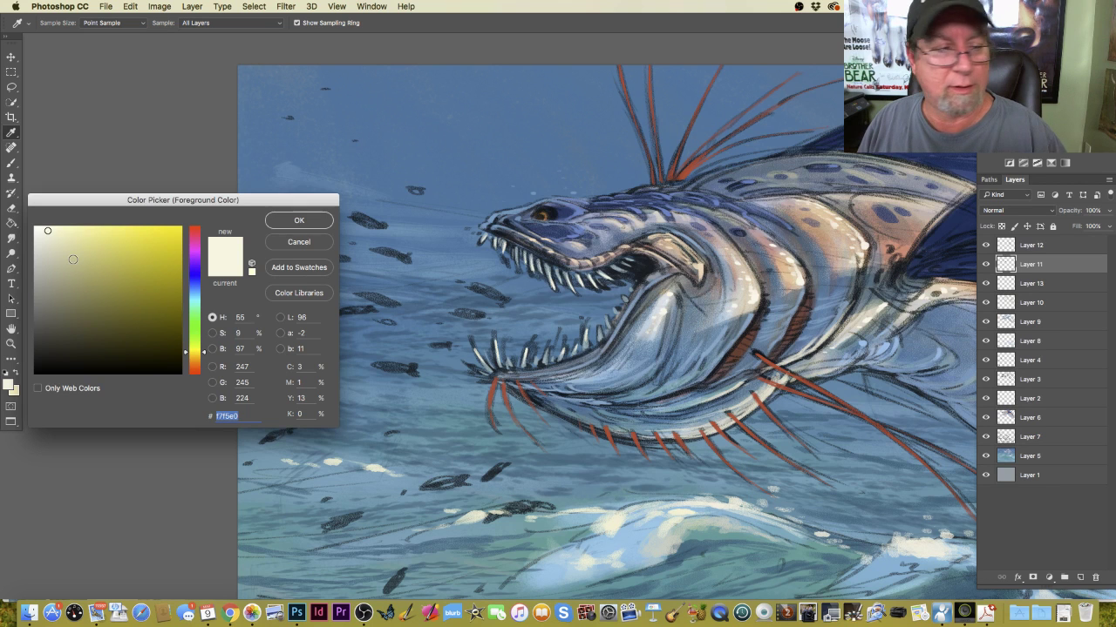
left_click(55, 255)
key("Return")
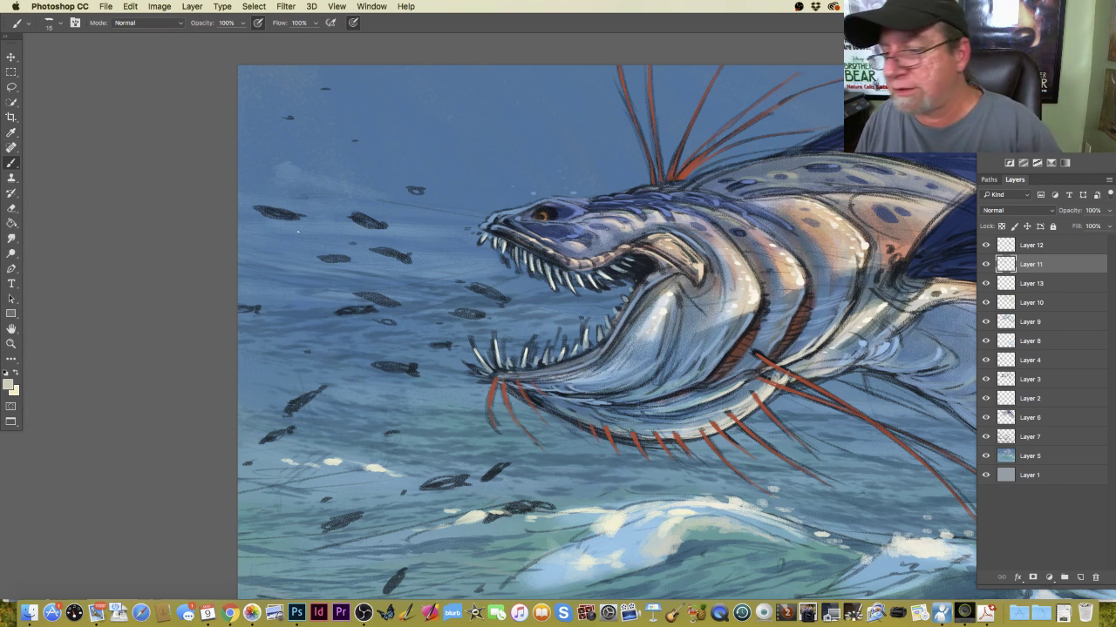
left_click(13, 381)
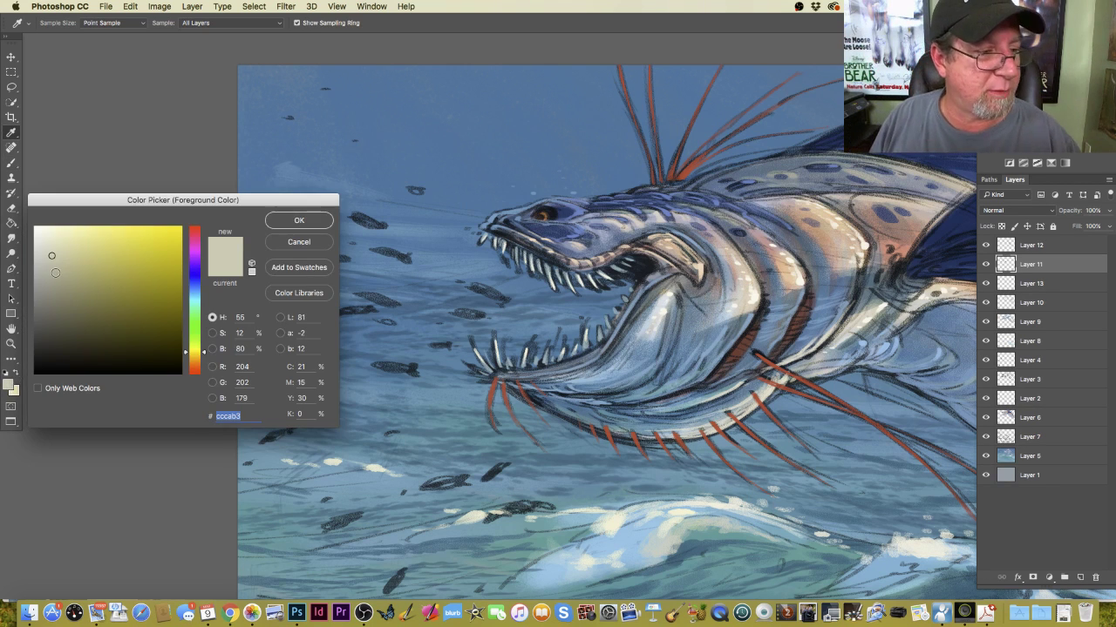
left_click(285, 225)
key("b")
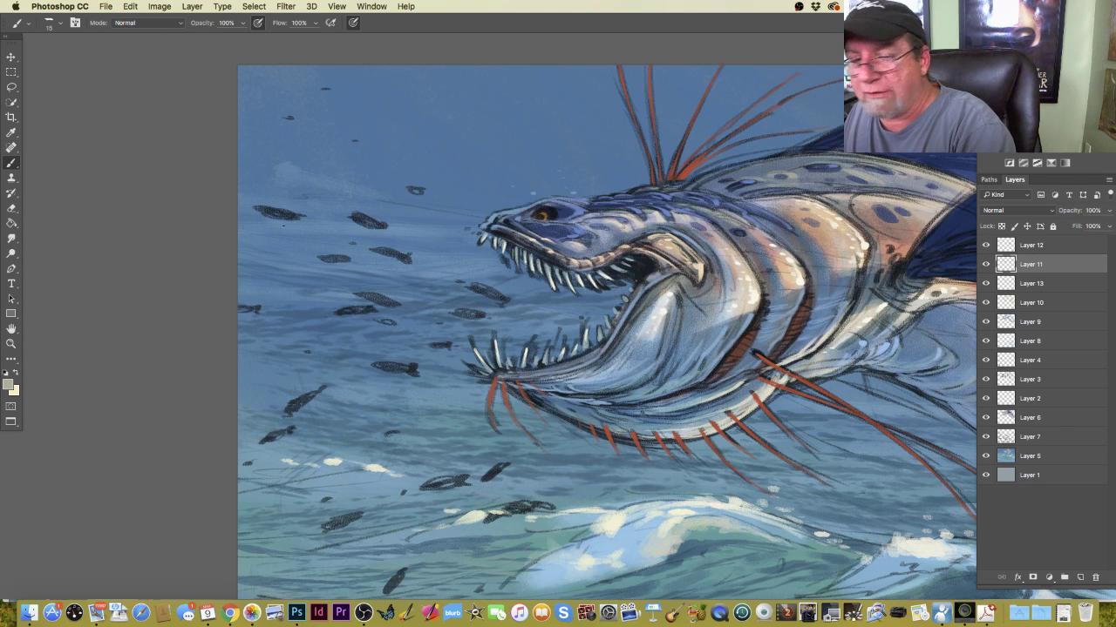
Check the contents of Layers 9 and 8 by toggling their visibility, and add a new layer above Layer 8.
left_click(984, 321)
left_click(985, 321)
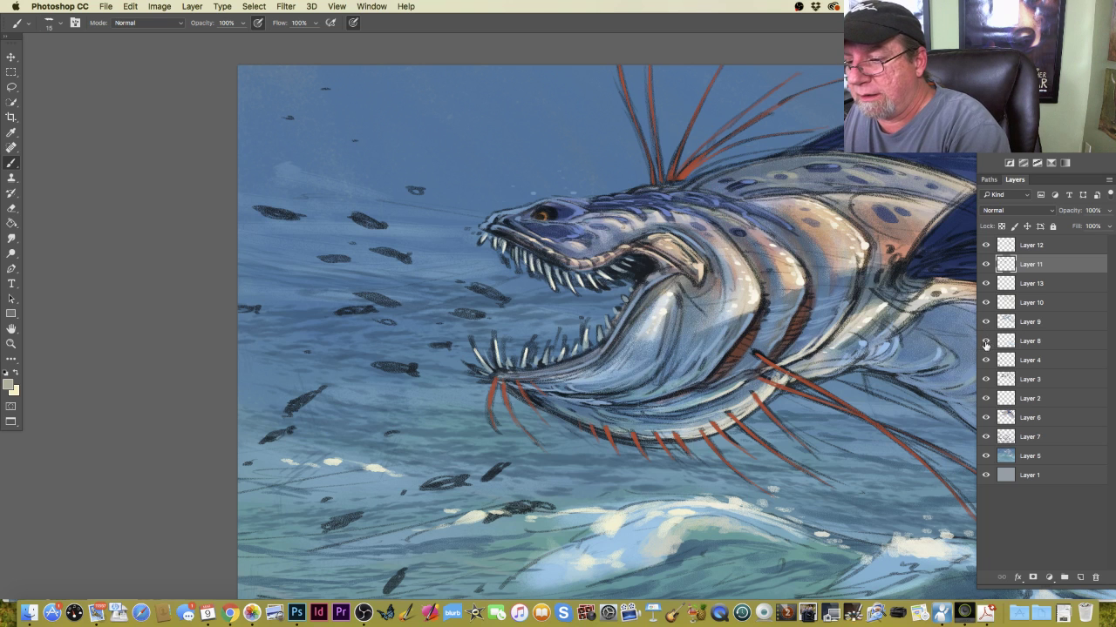
left_click(985, 341)
left_click(986, 341)
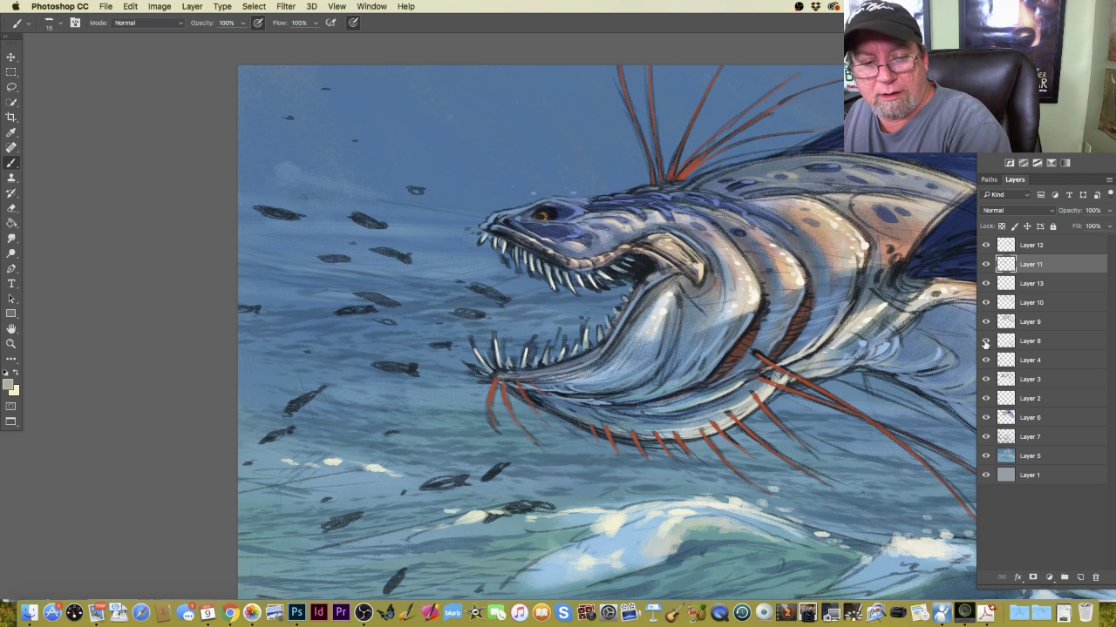
left_click(1036, 346)
left_click(1078, 576)
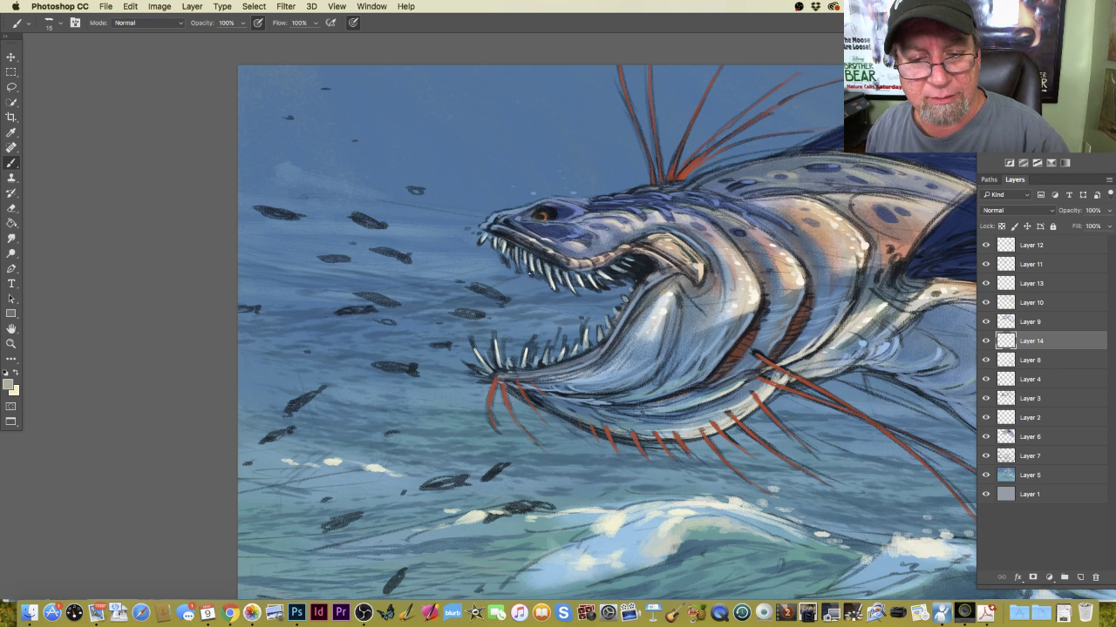
Darken the foreground colour to olive grey #5c5b4b.
left_click(9, 385)
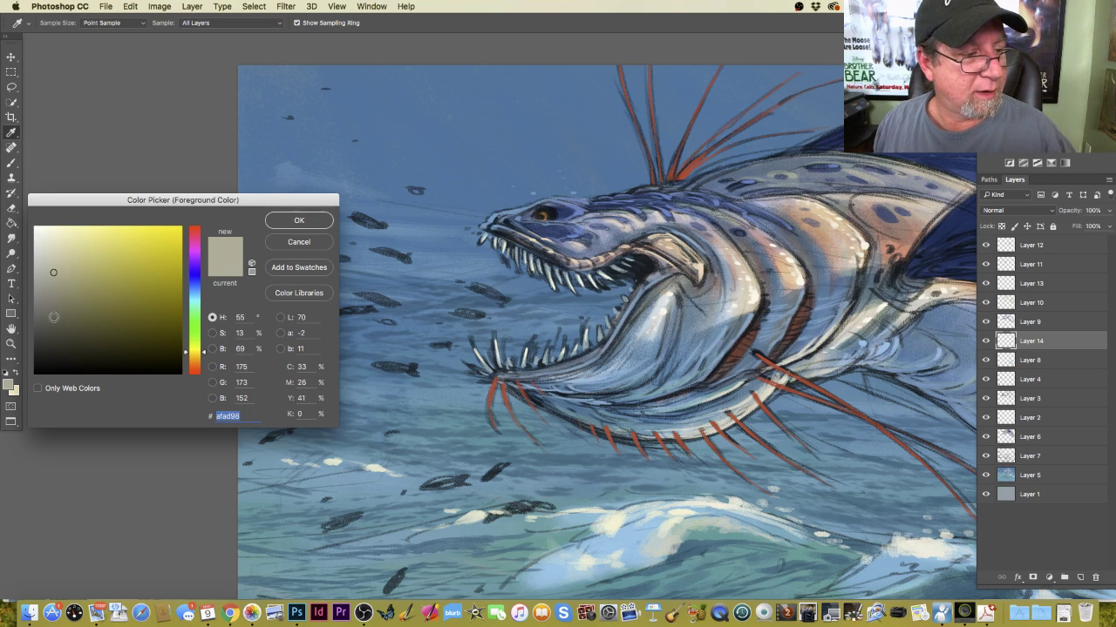
left_click(54, 320)
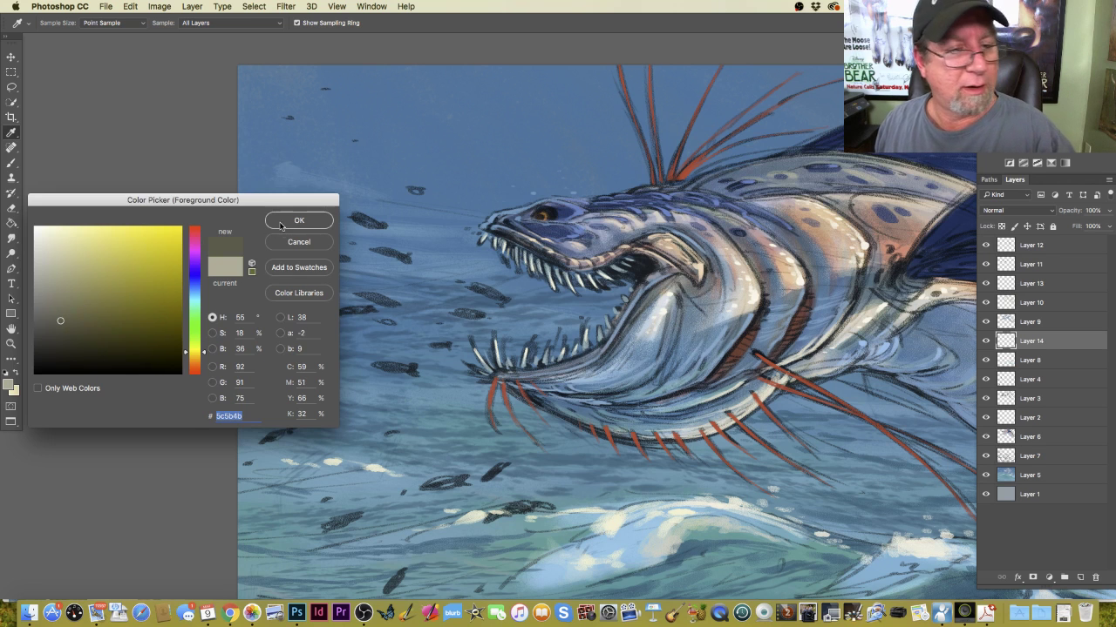
key("Return")
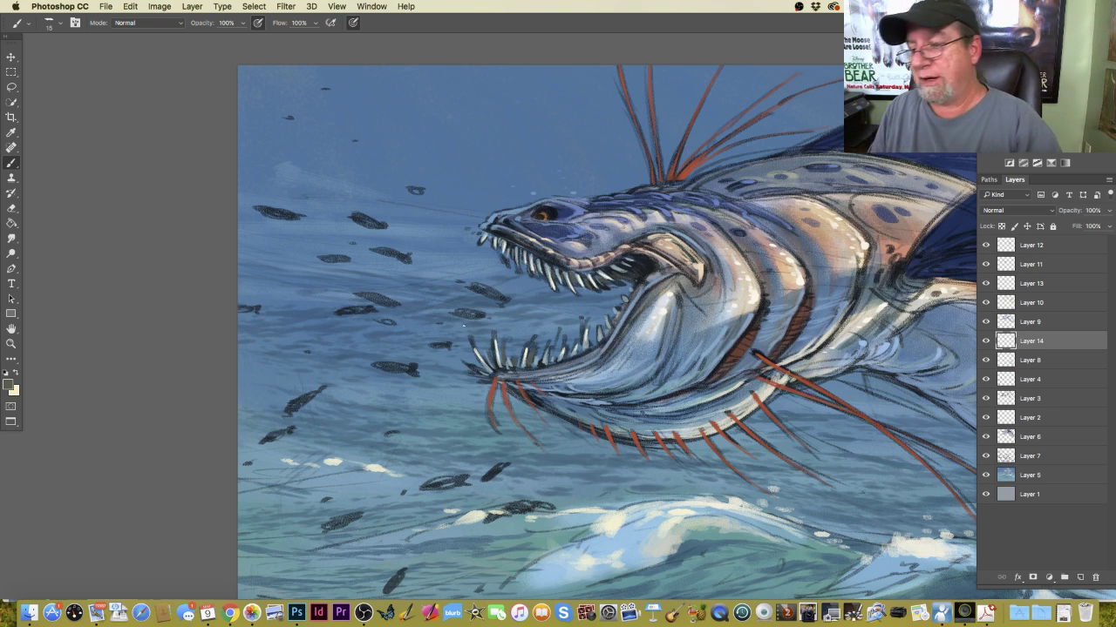
Check the contents of Layers 4 and 3 by toggling their visibility, and make Layer 3 active.
left_click(986, 380)
left_click(985, 380)
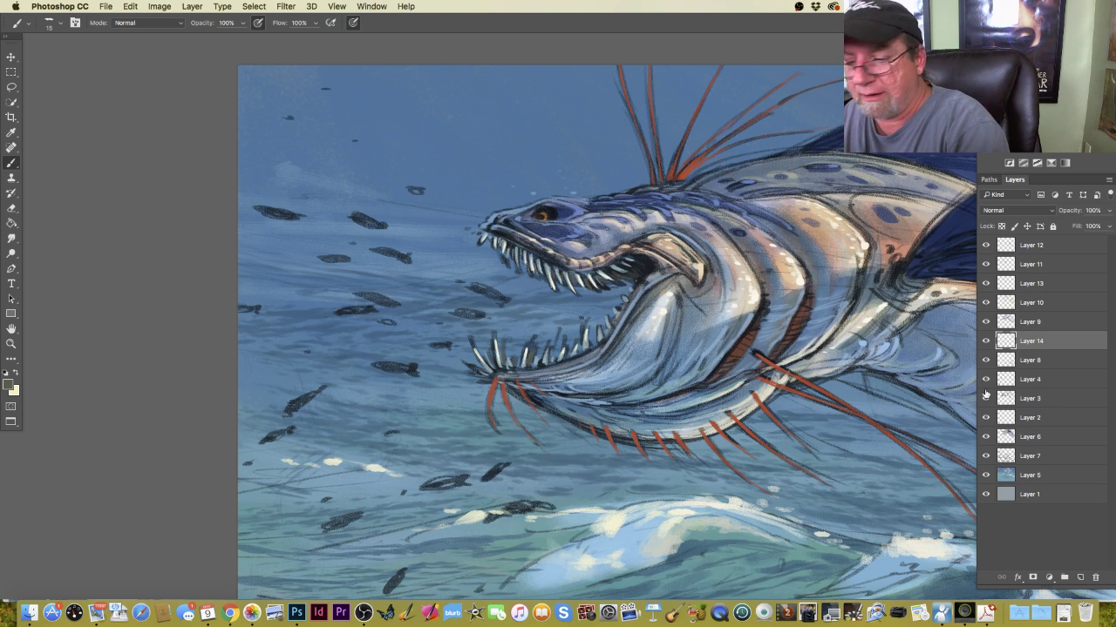
left_click(986, 398)
left_click(985, 399)
left_click(1023, 401)
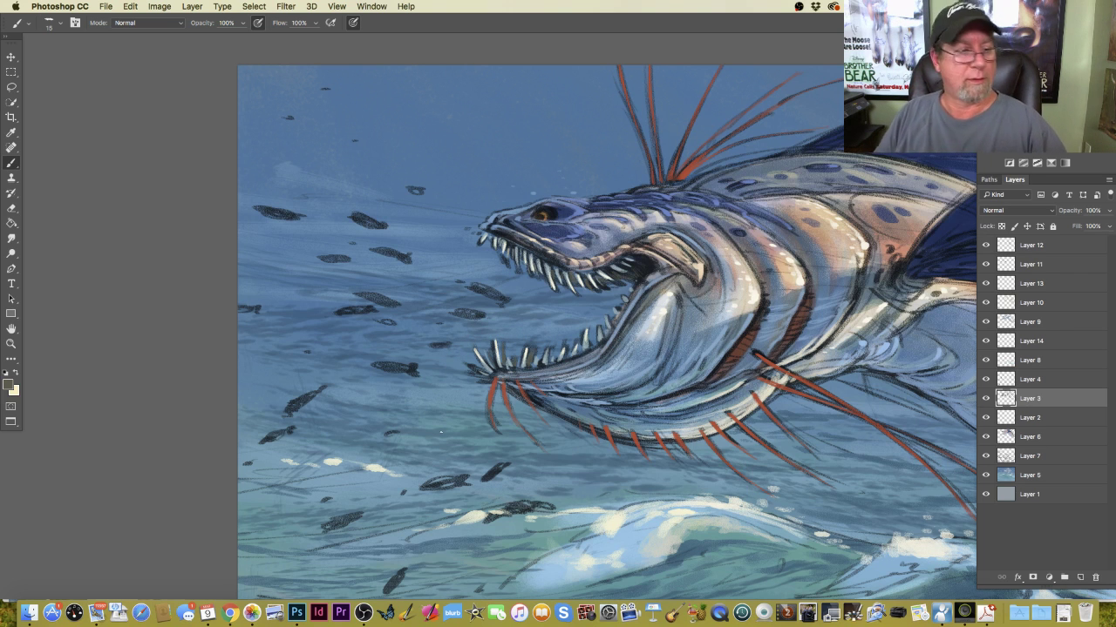
Sample the pale blue-grey #91b3b9 from the upper teeth as the foreground colour and make Layer 12 active.
left_click(13, 384)
left_click(535, 267)
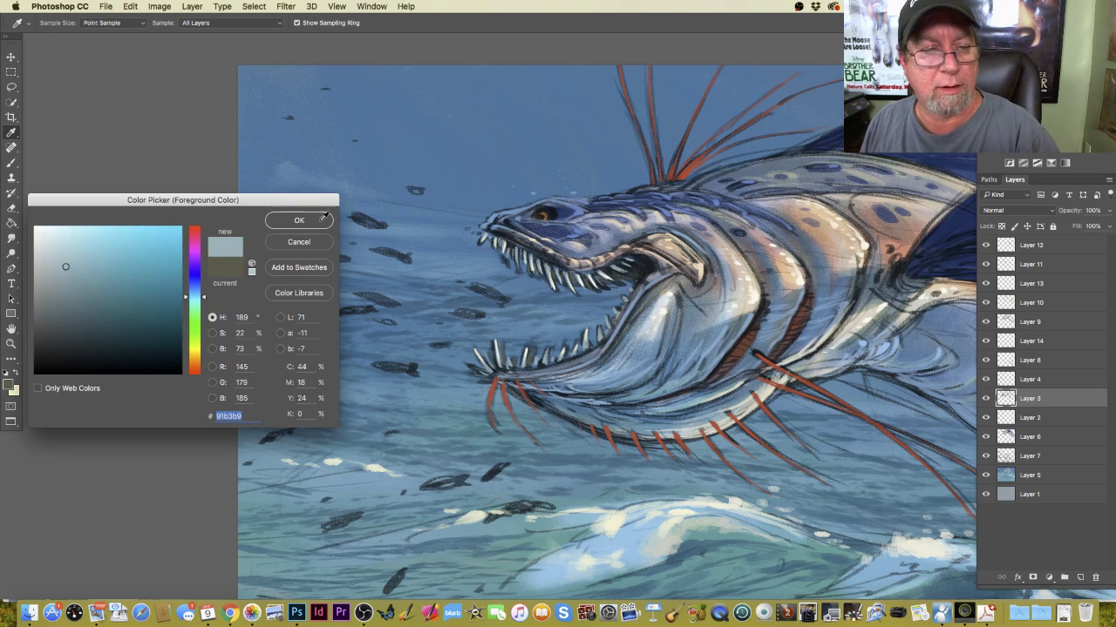
key("Return")
left_click(1030, 245)
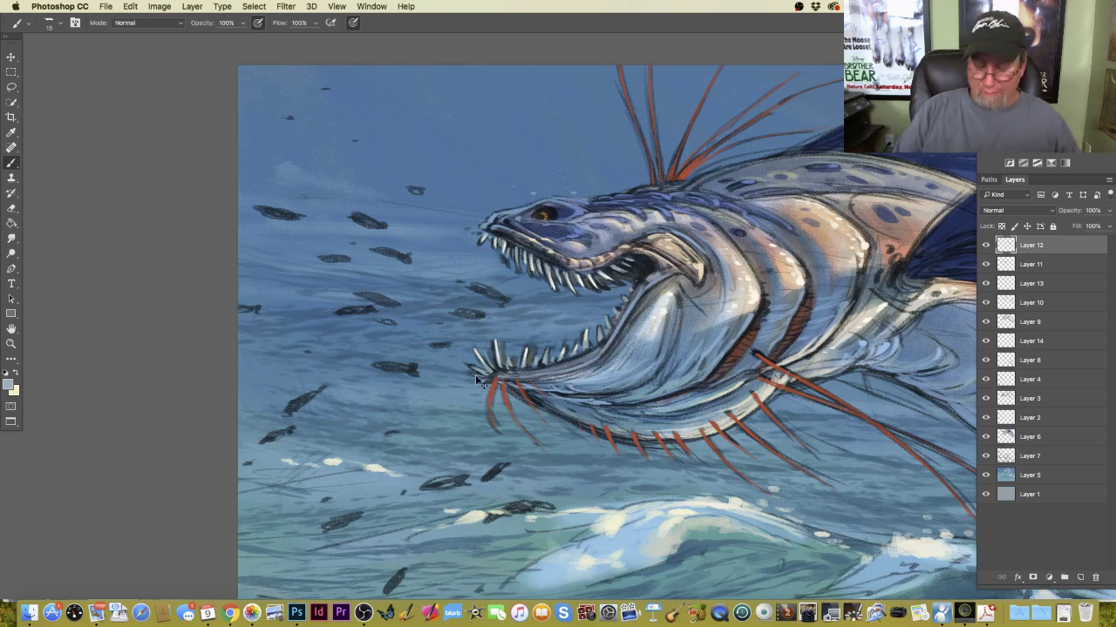
Sample the blue of the serpent's lower jaw and lighten the foreground colour to #63a3c9.
key("super+minus")
key("super+minus")
key("super+plus")
key("super+plus")
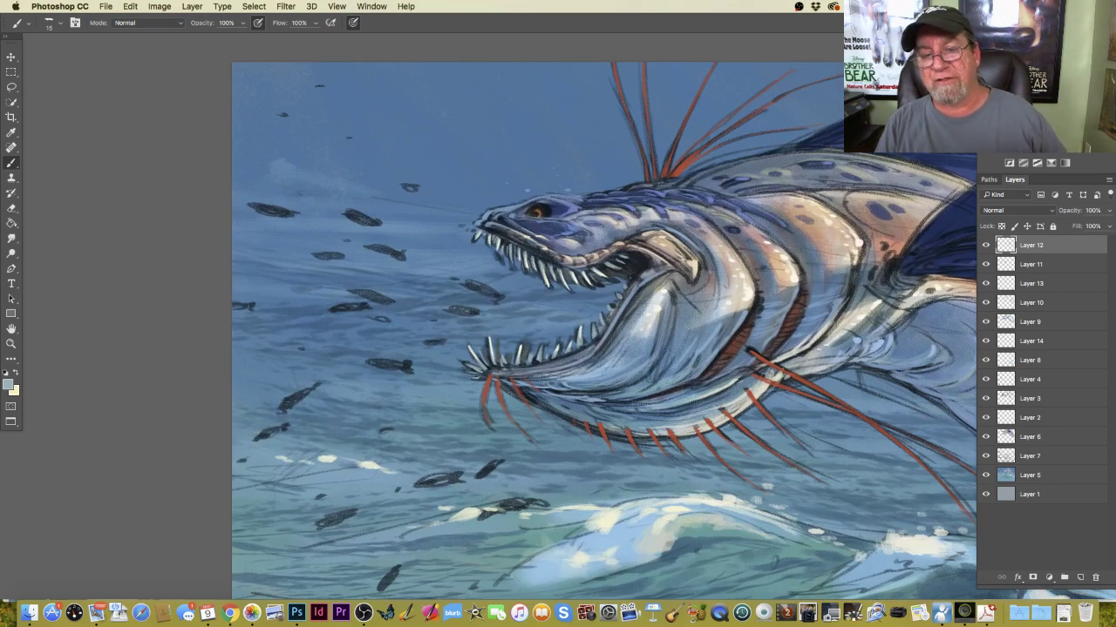
left_click(10, 384)
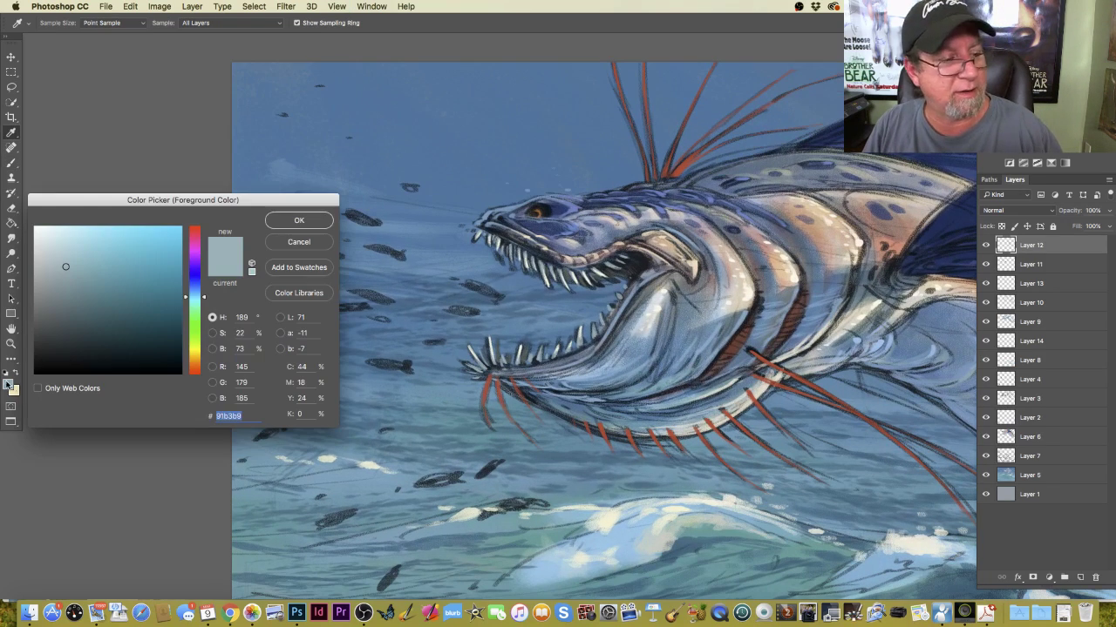
left_click(649, 360)
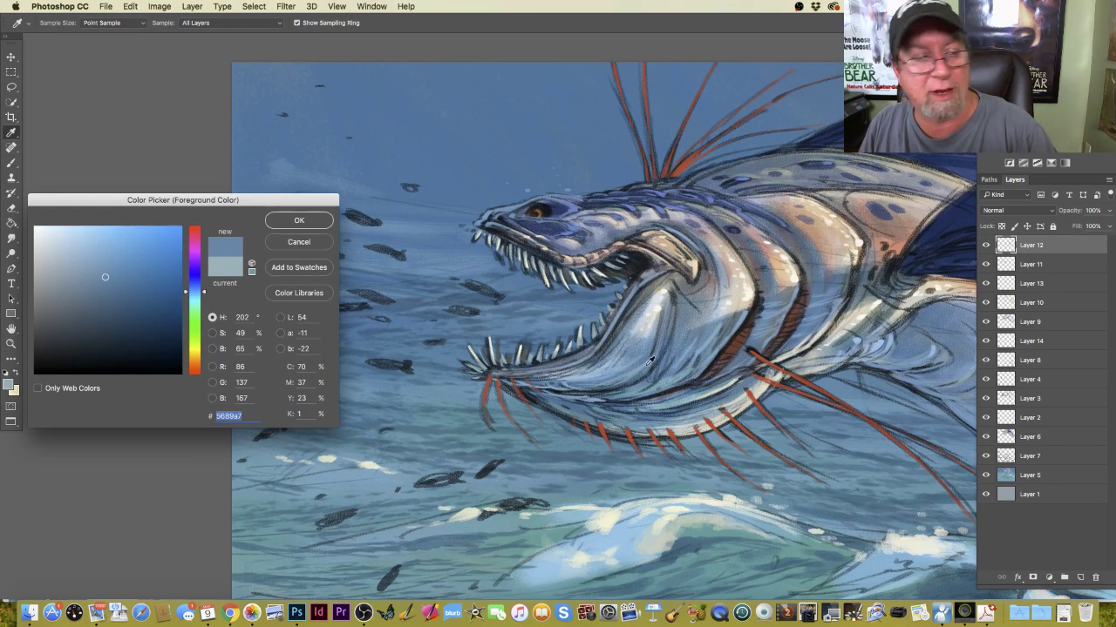
left_click(108, 257)
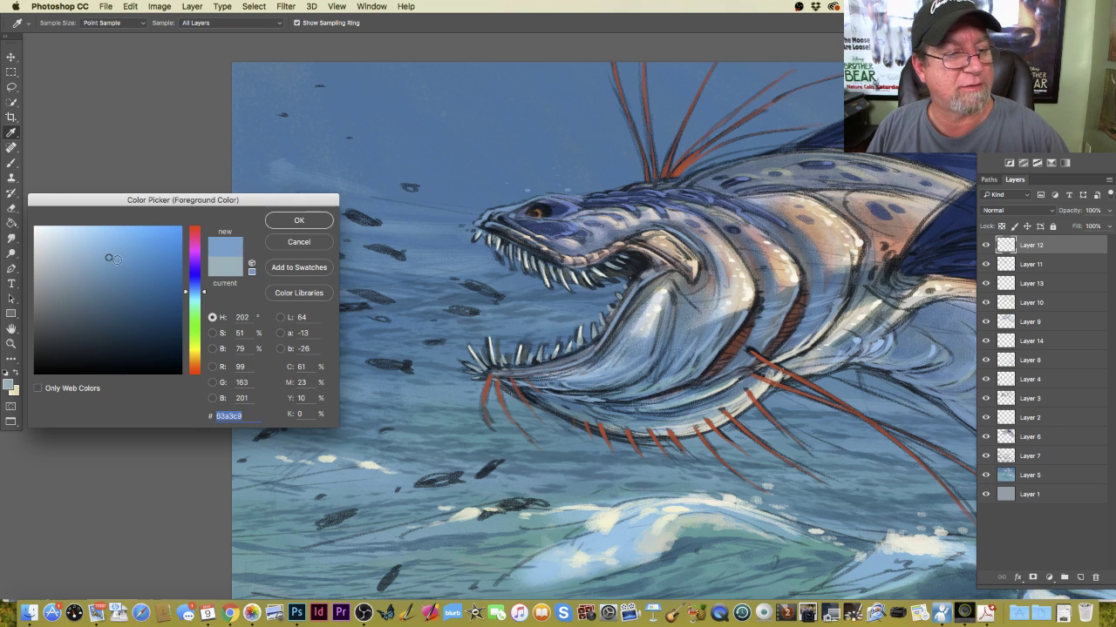
left_click(275, 227)
key("b")
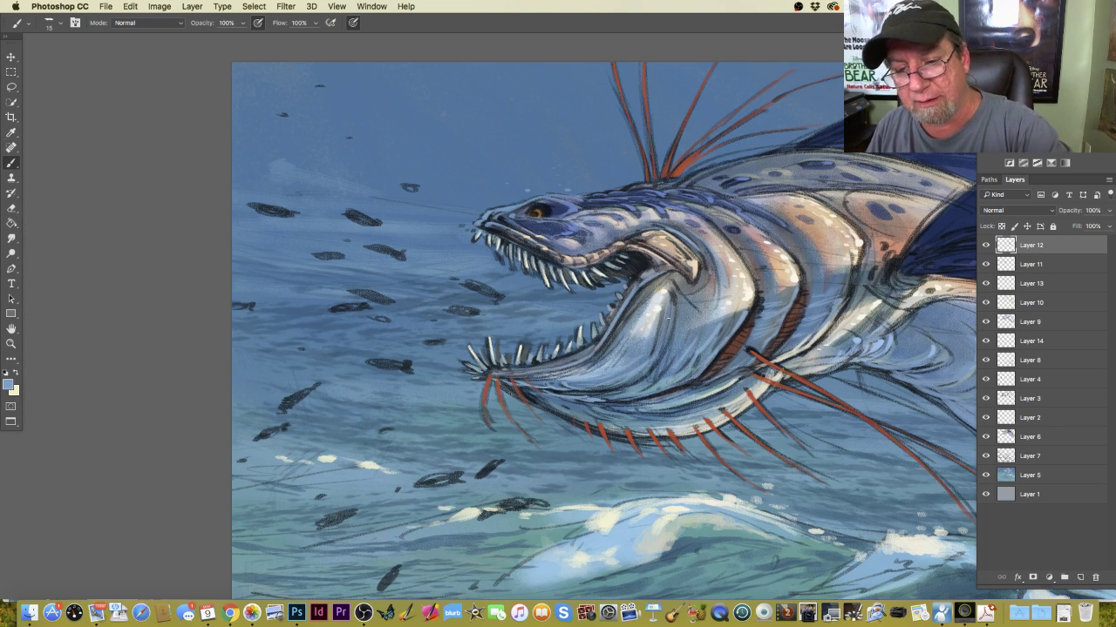
Enlarge the brush to 30 and lighten the foreground colour to blue #6db3dc.
key("bracketright")
key("bracketright")
key("bracketright")
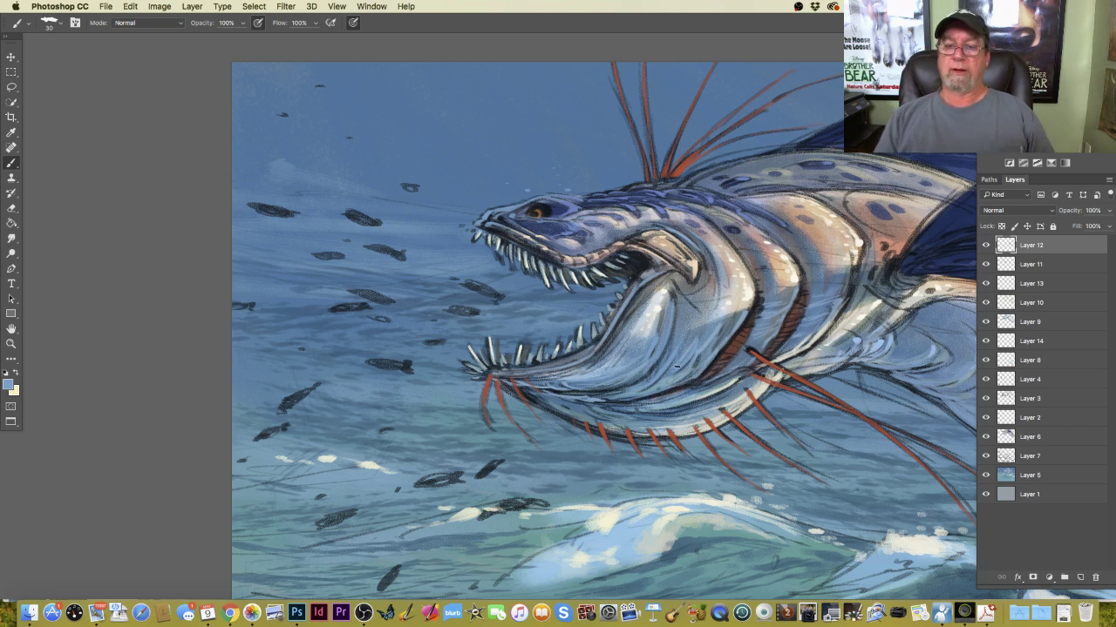
left_click(8, 384)
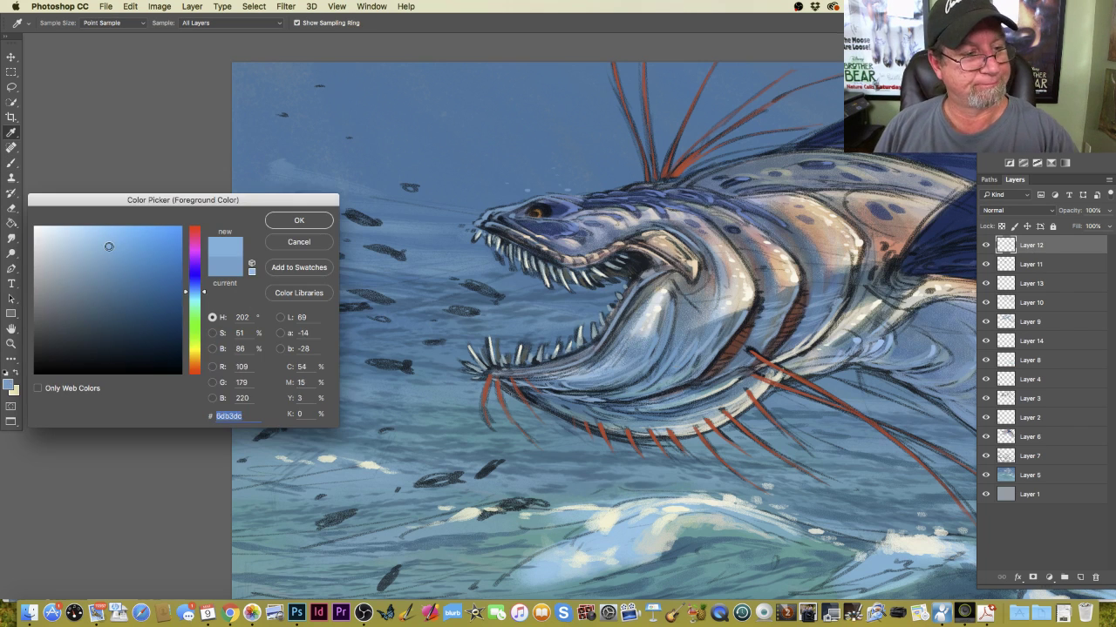
left_click(279, 224)
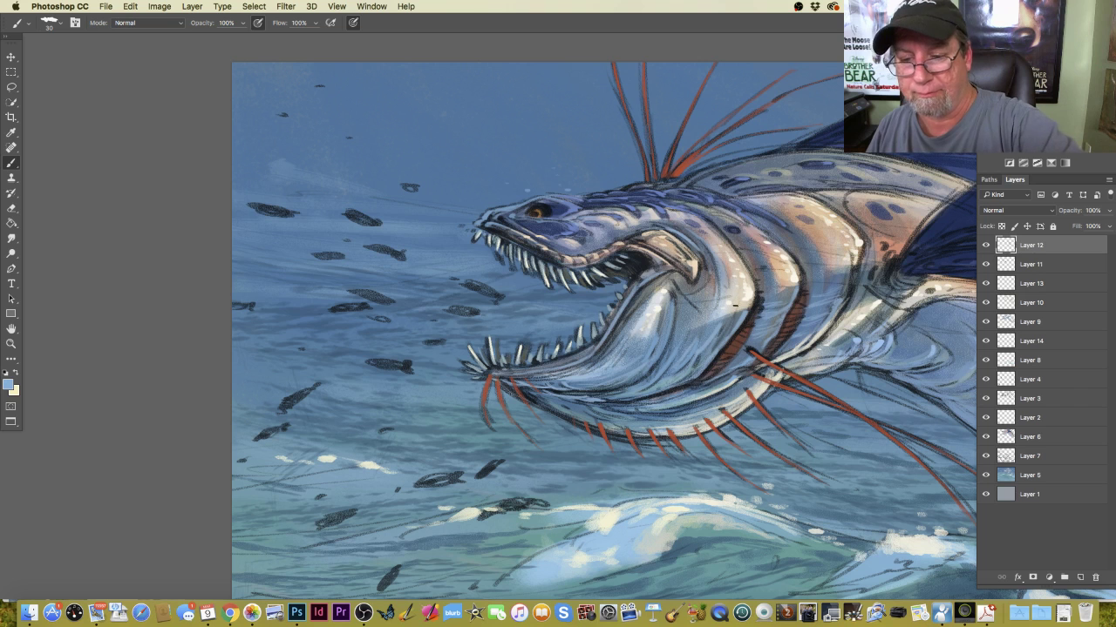
Sample the dark red of the gill slit, set the foreground colour to #894239, and brighten it to a lighter red.
left_click(9, 384)
left_click(726, 355)
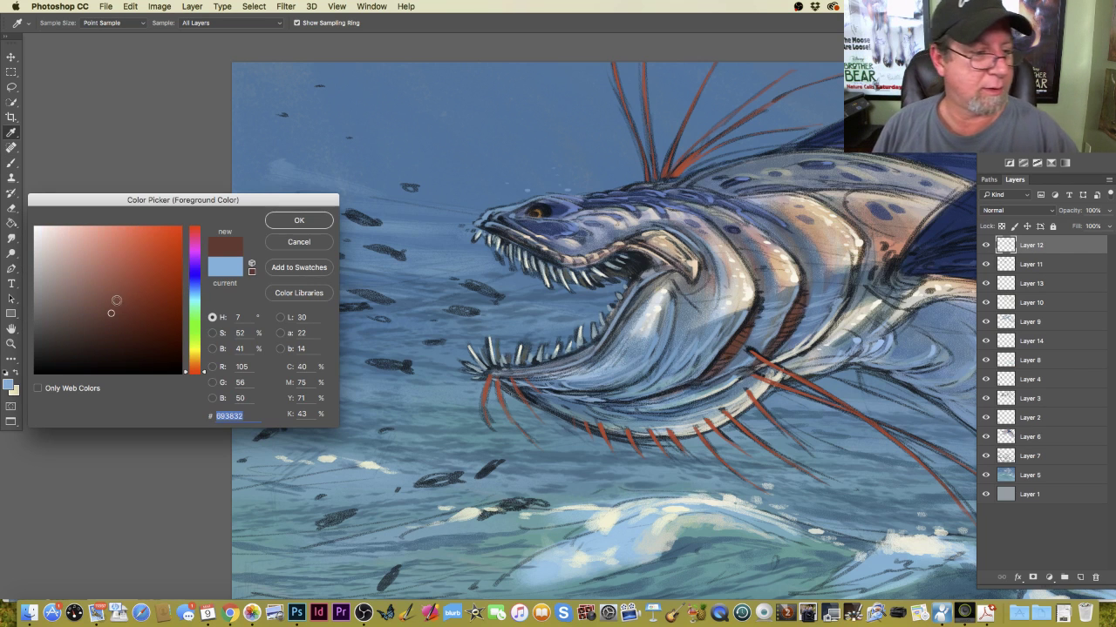
left_click(281, 222)
key("b")
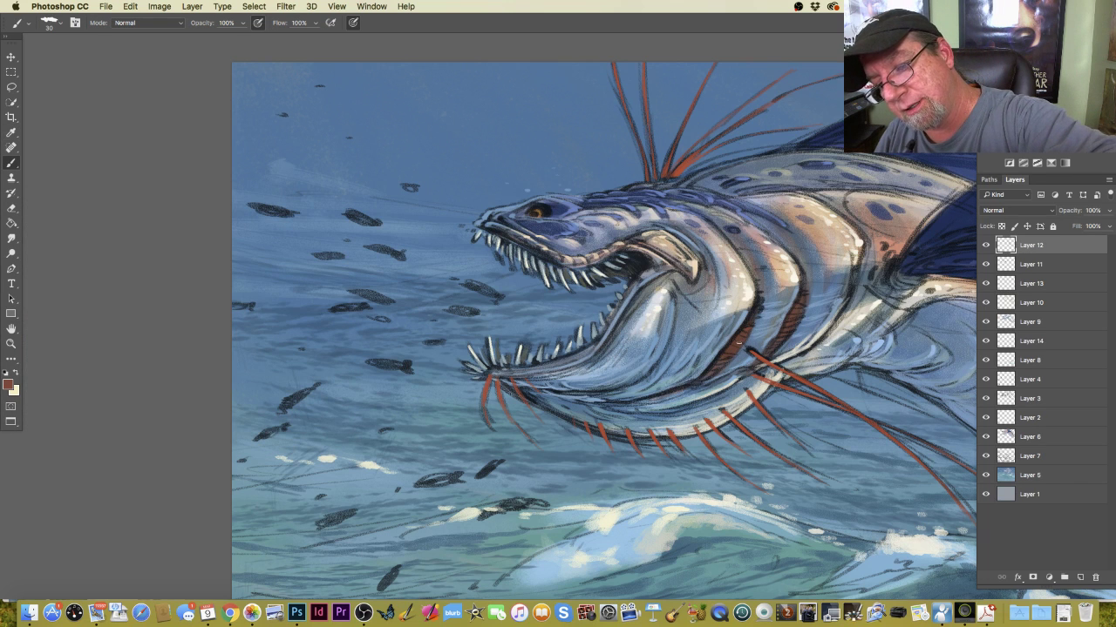
left_click(8, 383)
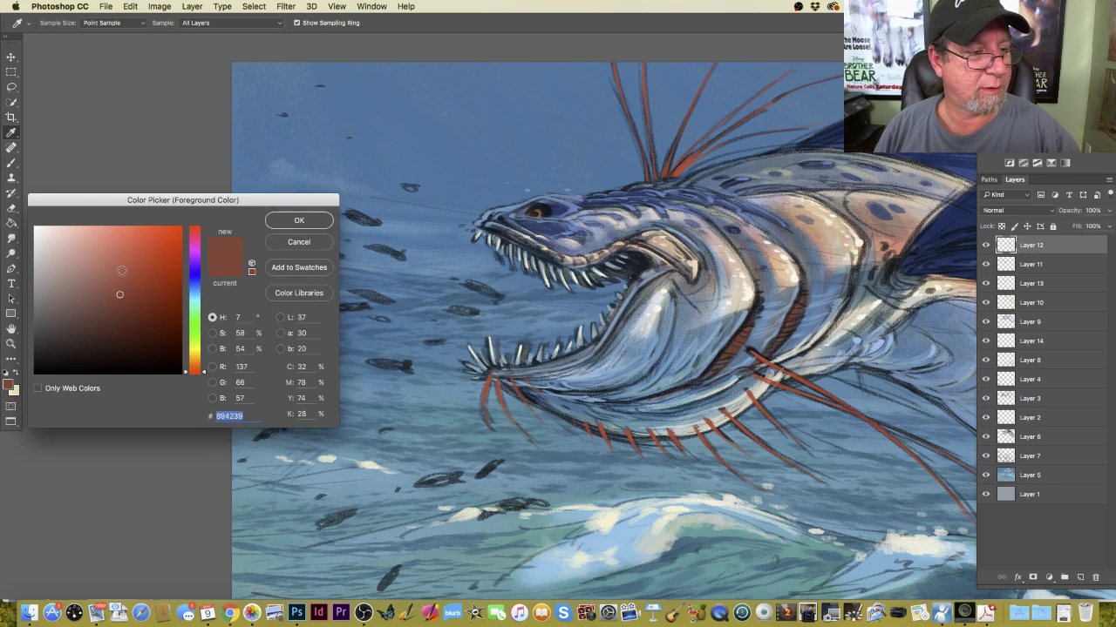
left_click(291, 223)
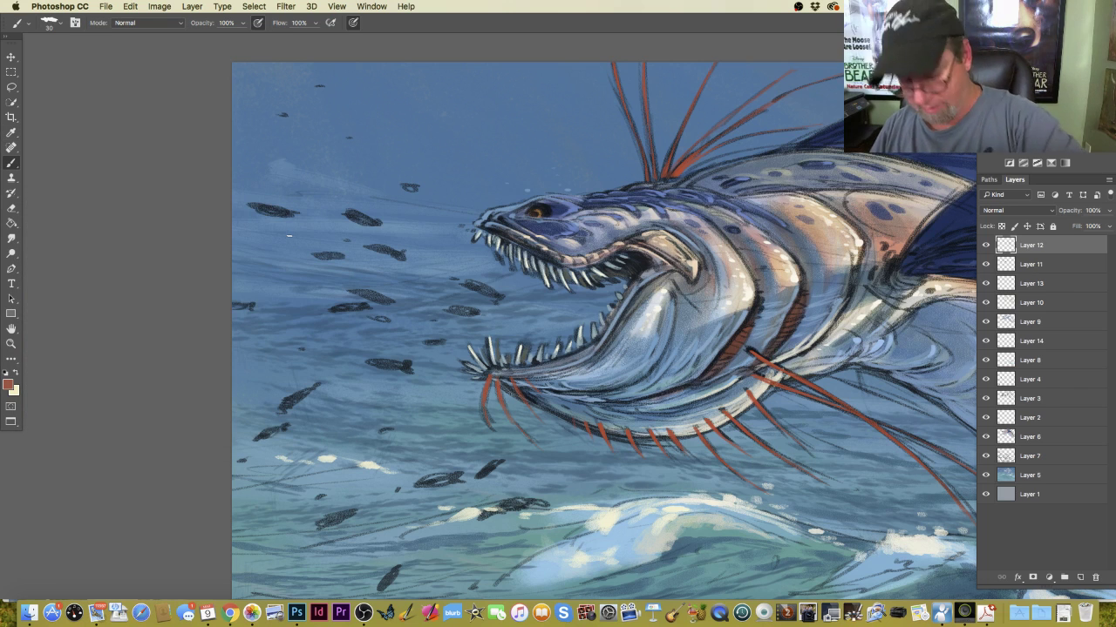
Reduce the brush size to 15.
key("bracketleft")
key("bracketleft")
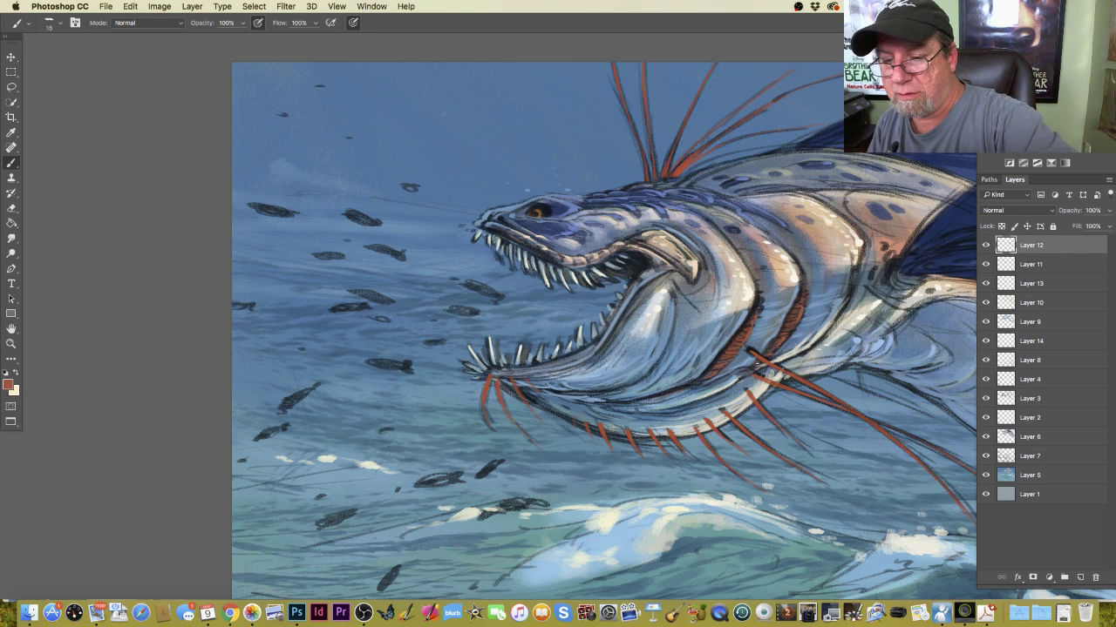
scroll(760, 363, "down", 6)
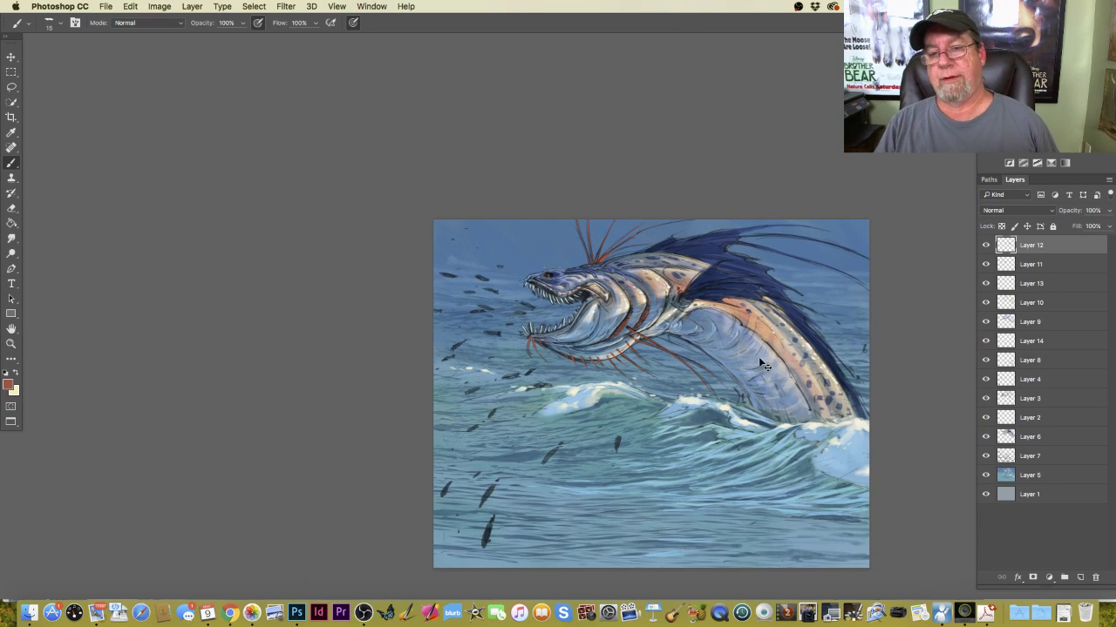
scroll(759, 359, "up", 2)
scroll(759, 359, "down", 2)
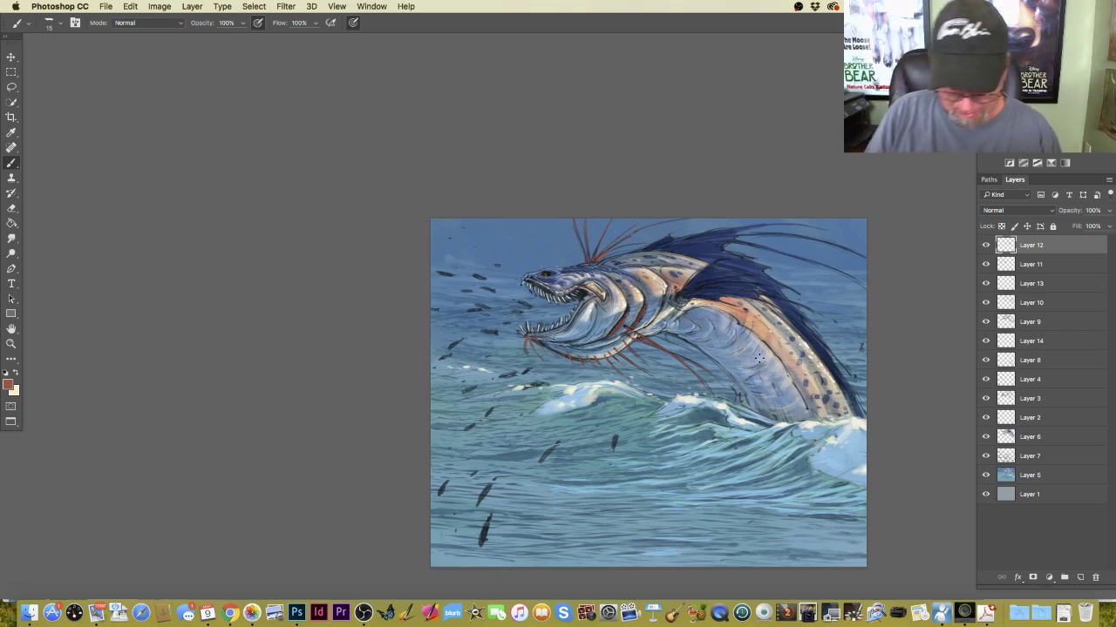
Sample the dark blue of the serpent's back fin and lighten the foreground colour to #5078bc.
scroll(759, 358, "up", 3)
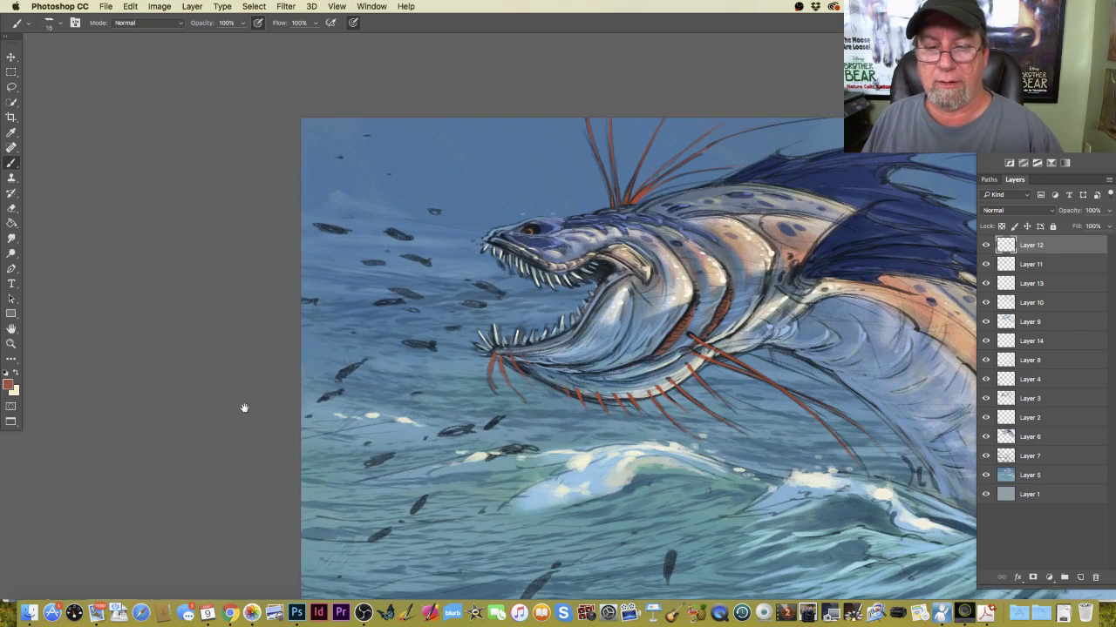
left_click_drag(360, 488, 97, 469)
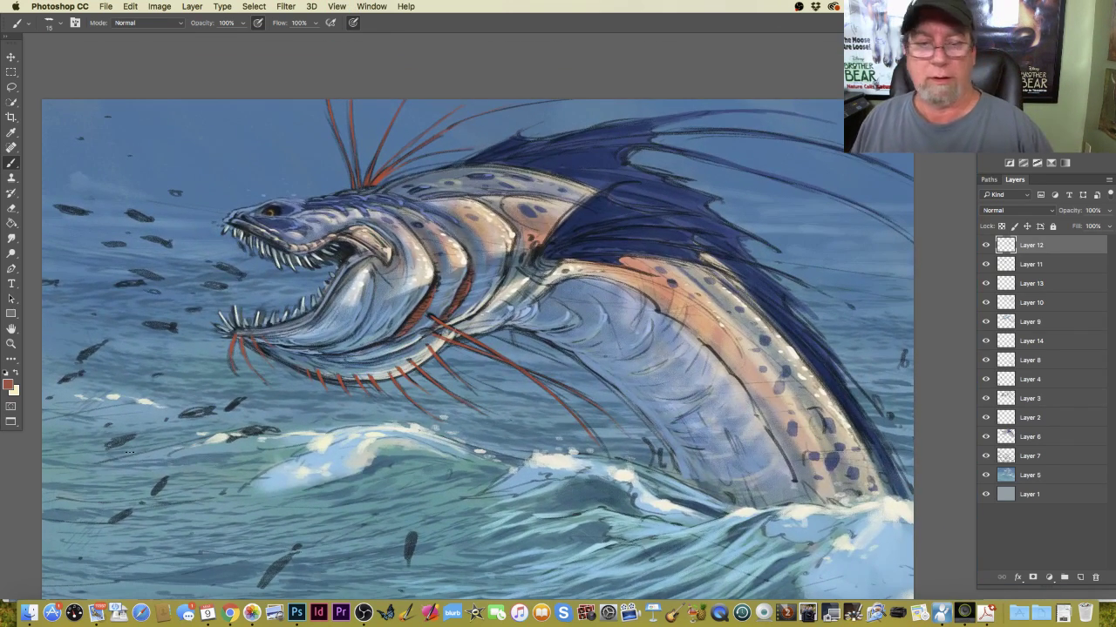
left_click(8, 385)
left_click(667, 255)
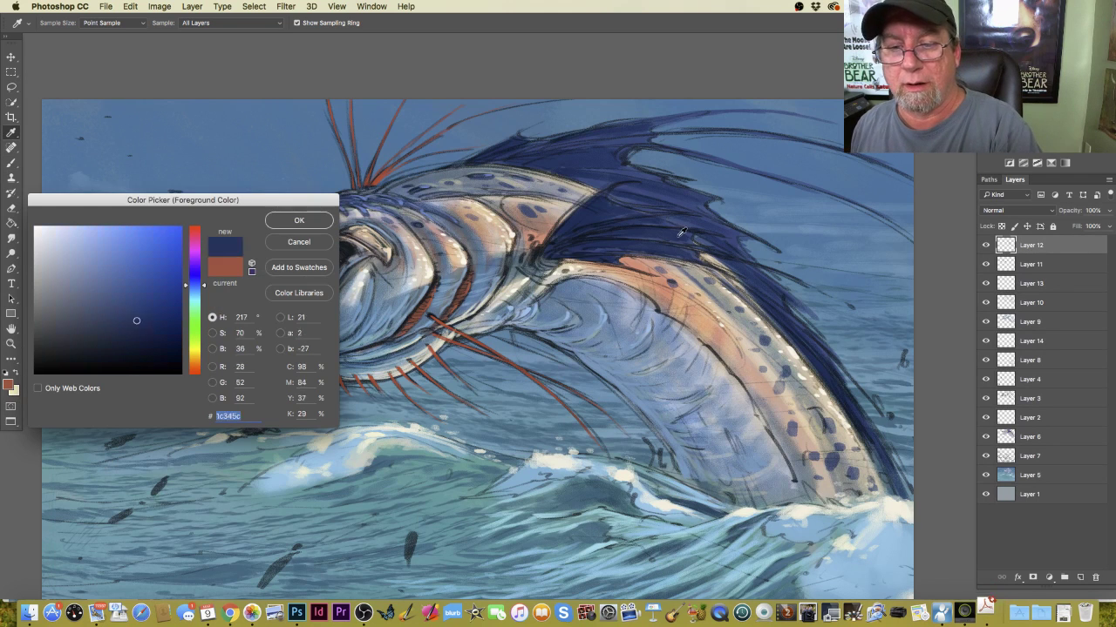
left_click(121, 265)
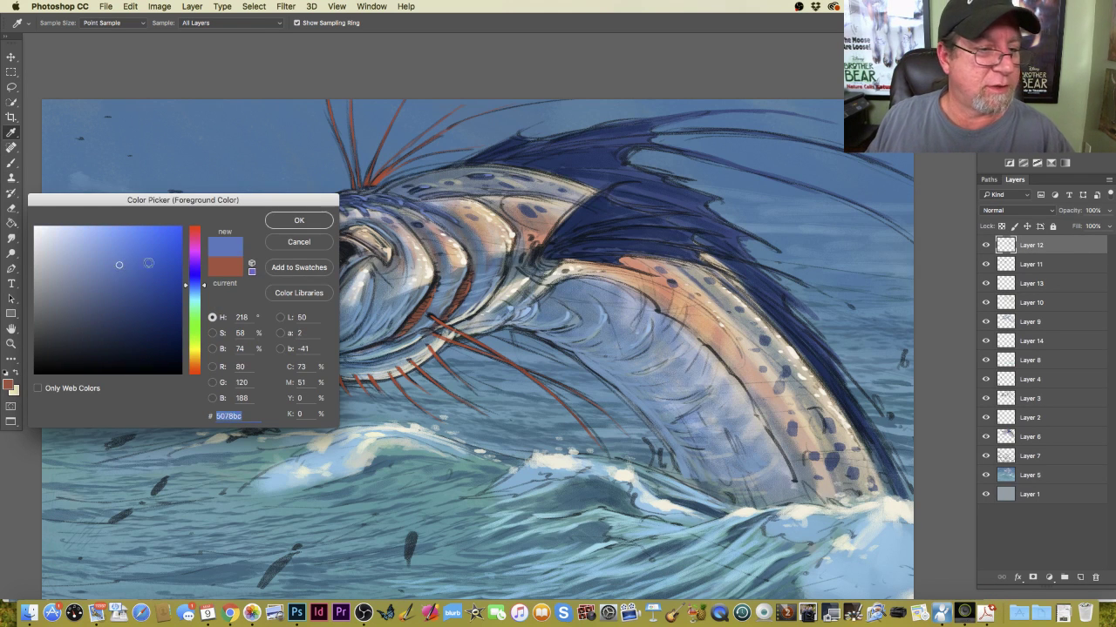
left_click(281, 227)
key("b")
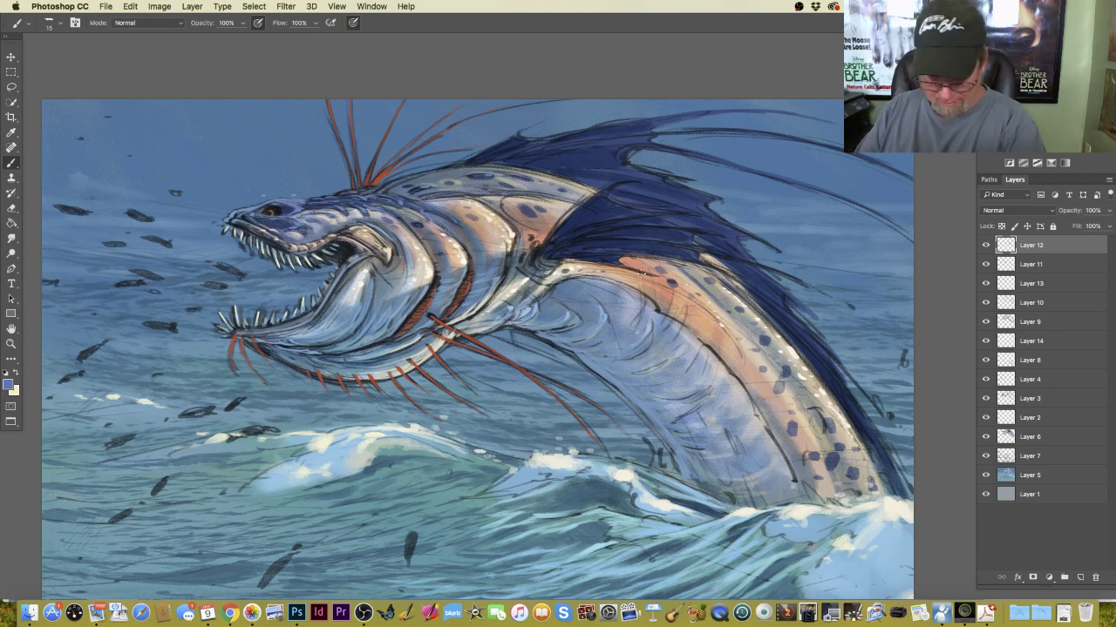
Enlarge the brush to 50 and paint lighter blue streaks along the rays of the dark blue fins.
key("bracketright")
key("bracketright")
key("bracketright")
key("bracketright")
key("bracketright")
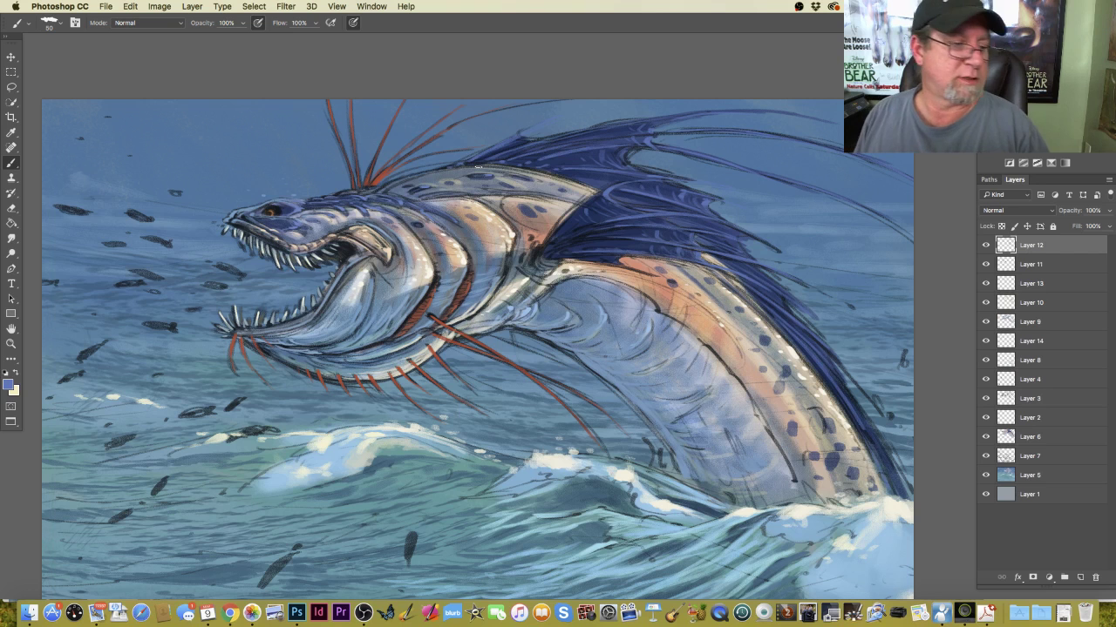
Sample the beige of the neck beside the fin, lighten it to #f2decb, and paint highlights along the upper edge of the neck.
left_click(8, 384)
left_click(582, 186)
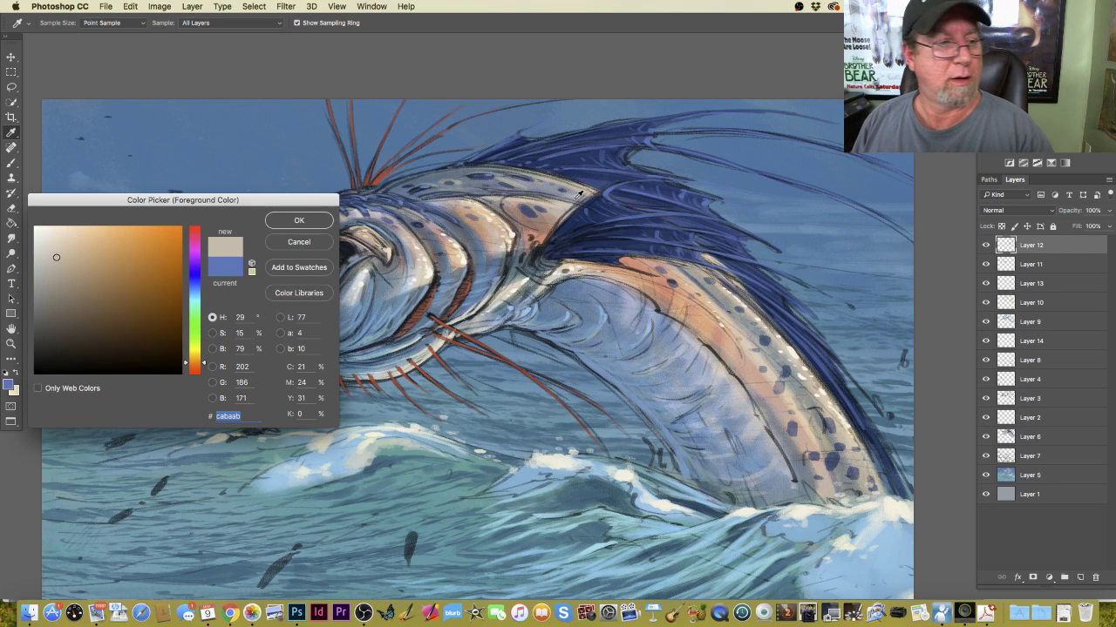
left_click(578, 193)
key("Return")
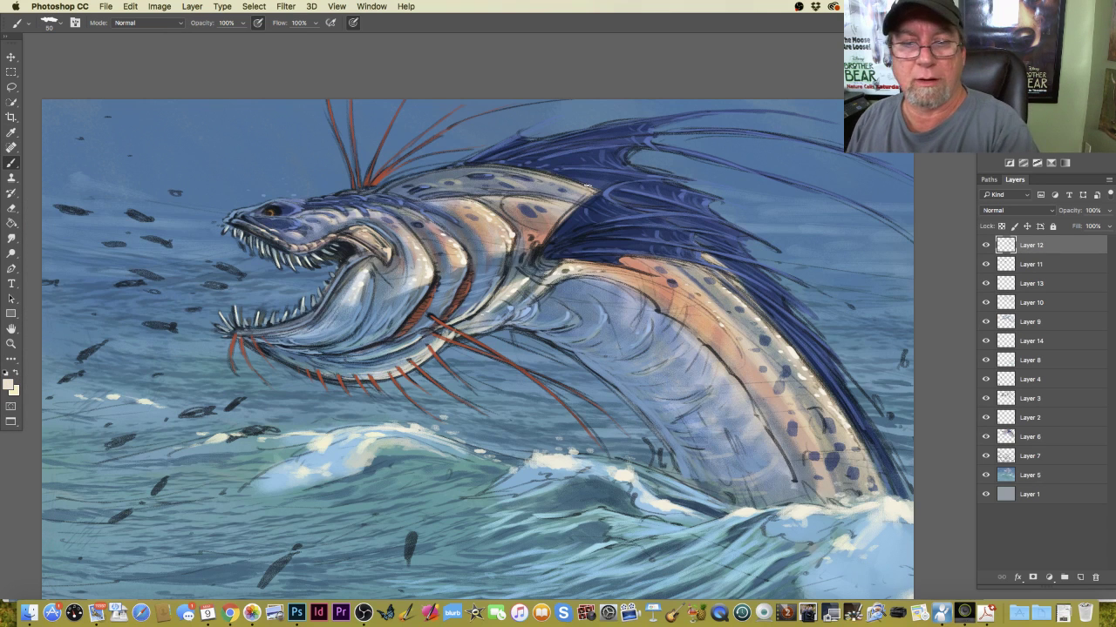
left_click_drag(589, 187, 490, 164)
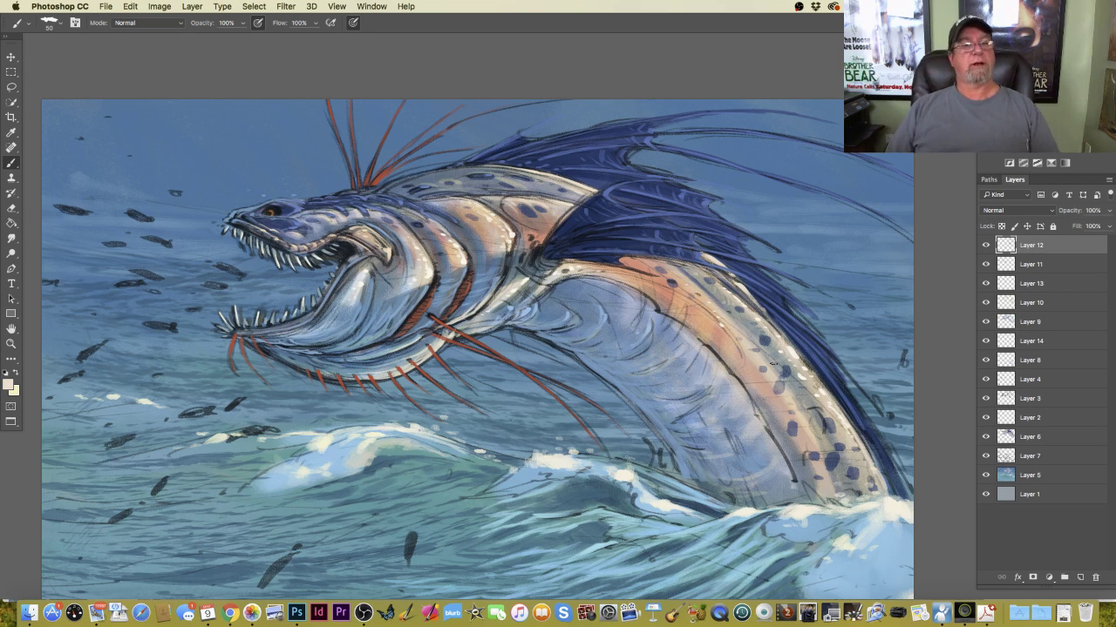
Sample the blue of the serpent's head behind the eye and lighten the foreground colour to #7ba4e4.
left_click(11, 384)
left_click_drag(277, 199, 376, 359)
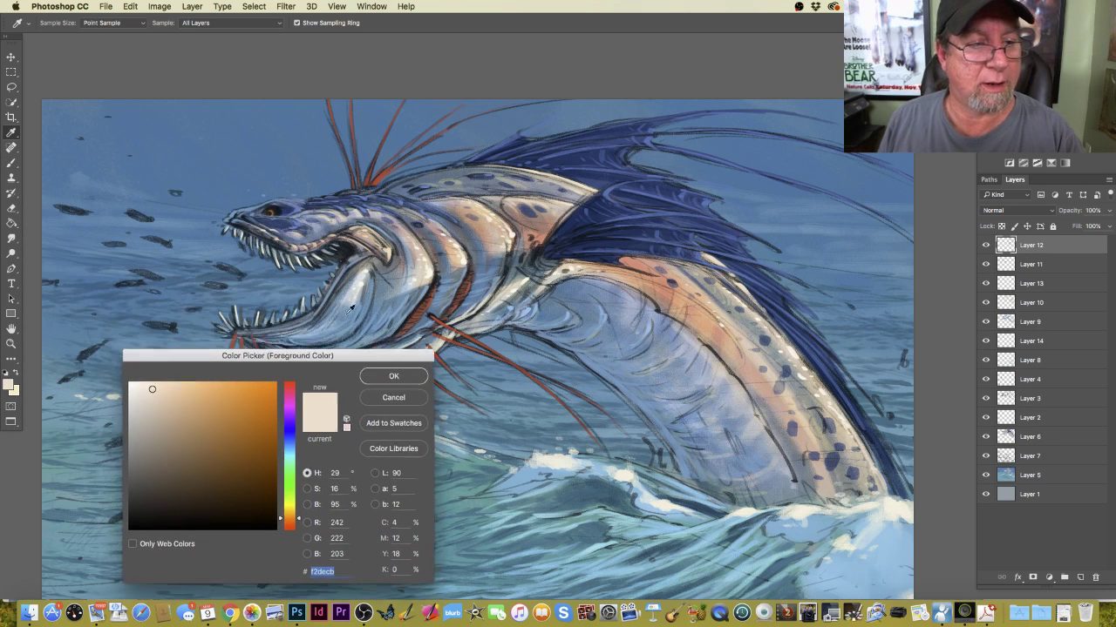
left_click(300, 207)
left_click(196, 397)
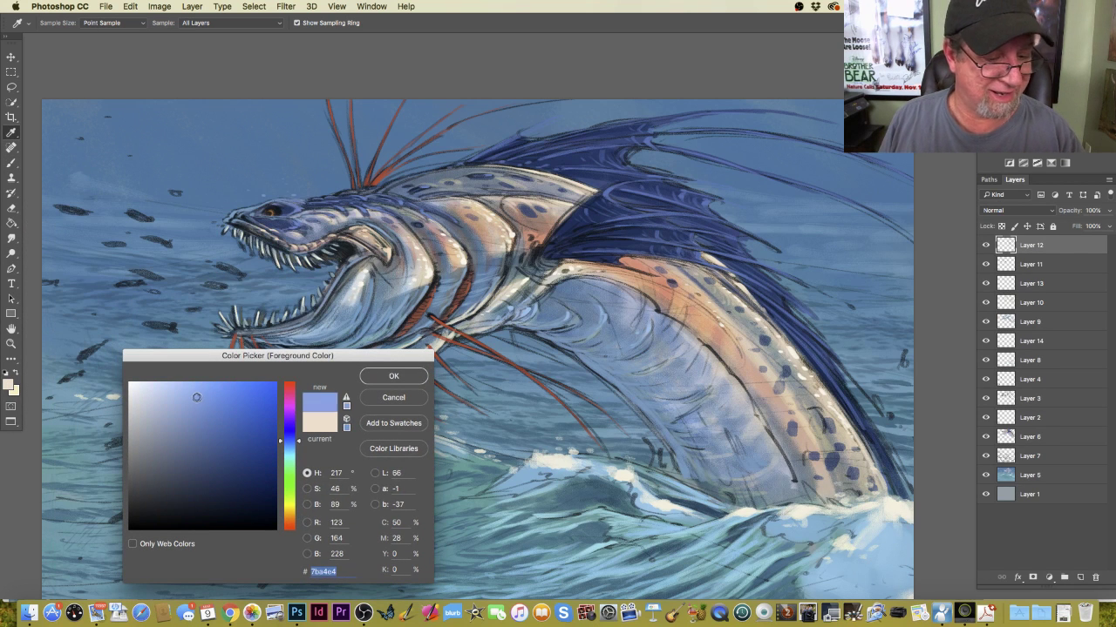
left_click(380, 376)
key("b")
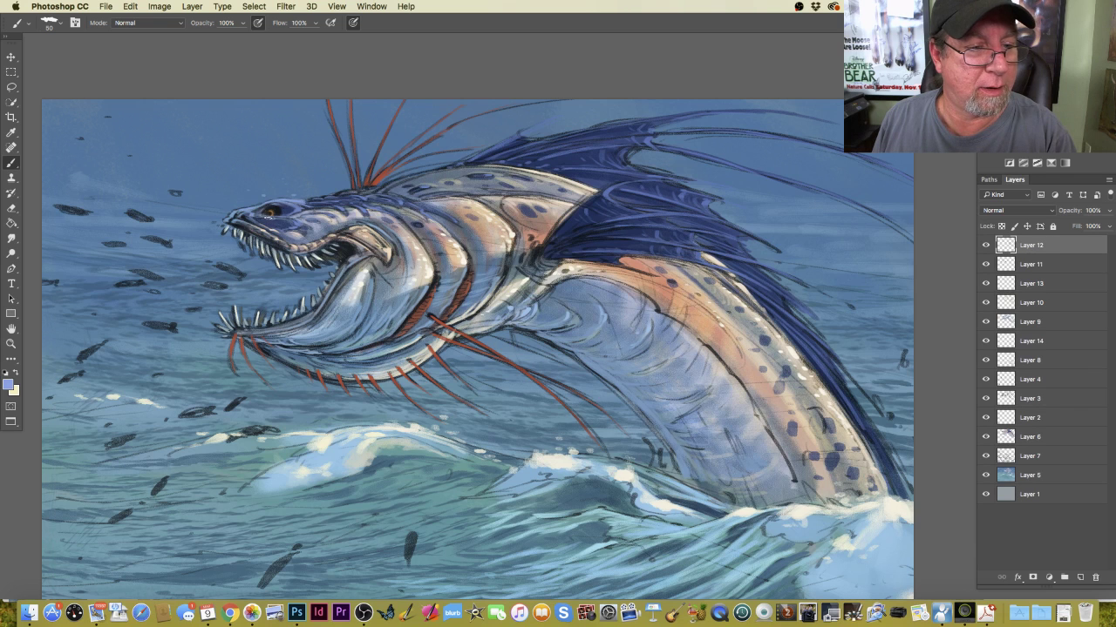
Sample the brown of the serpent's eye, shift its hue to 210, and lighten the foreground colour to muted blue #487099.
left_click(10, 385)
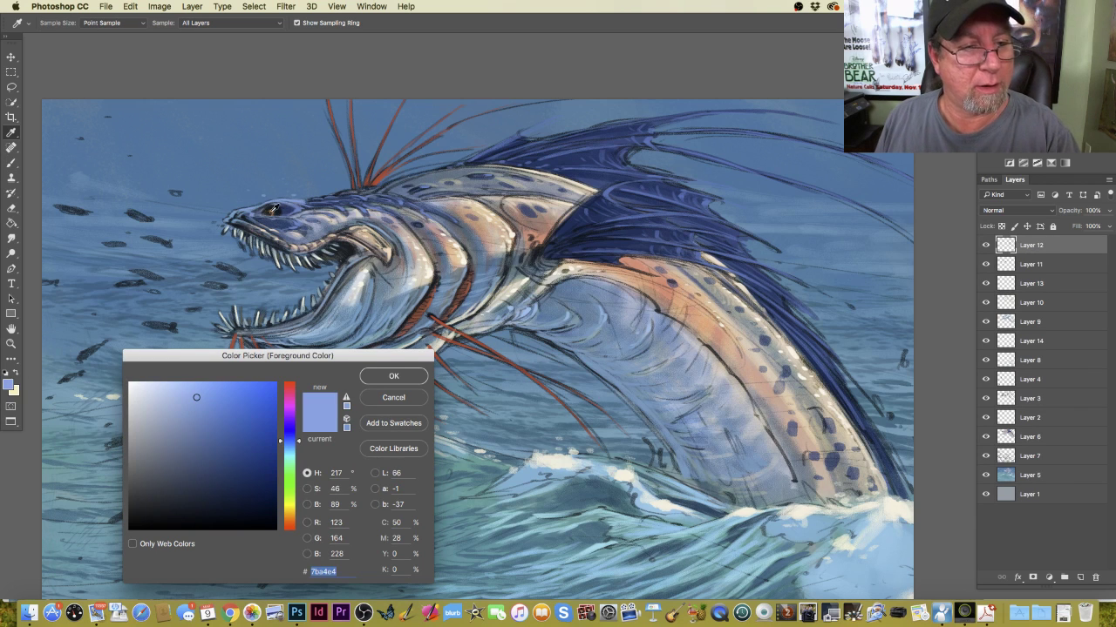
left_click(272, 211)
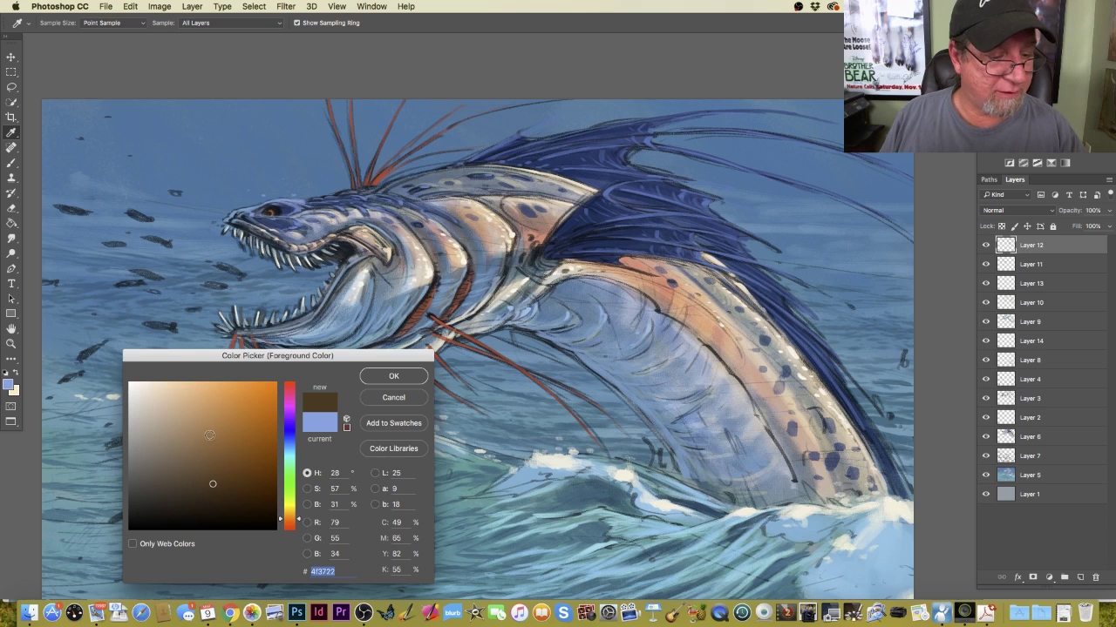
left_click(291, 444)
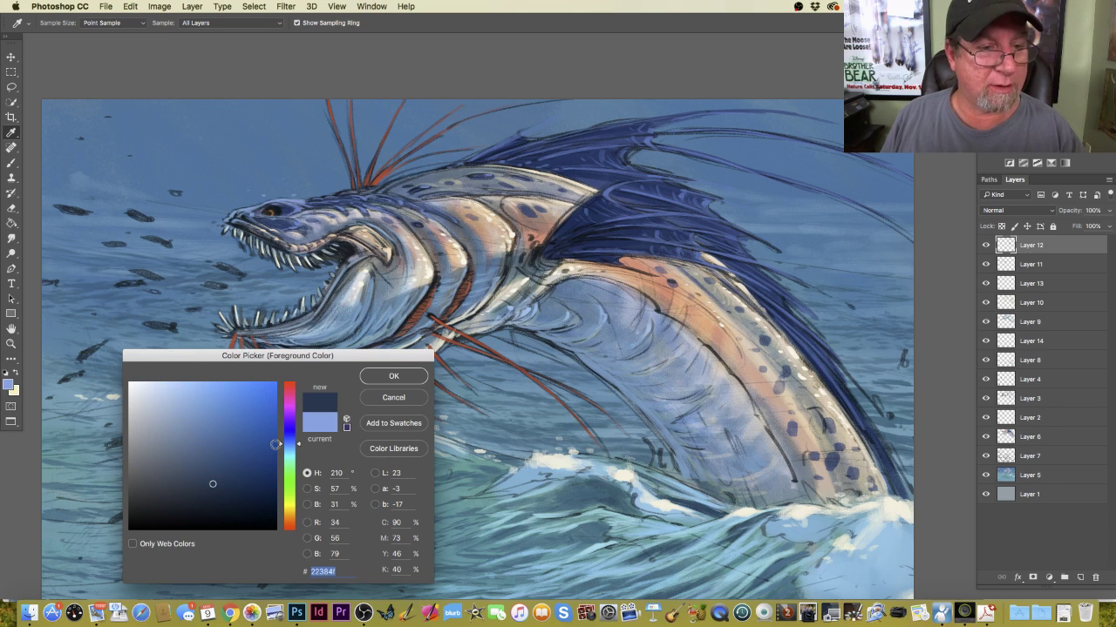
left_click(206, 441)
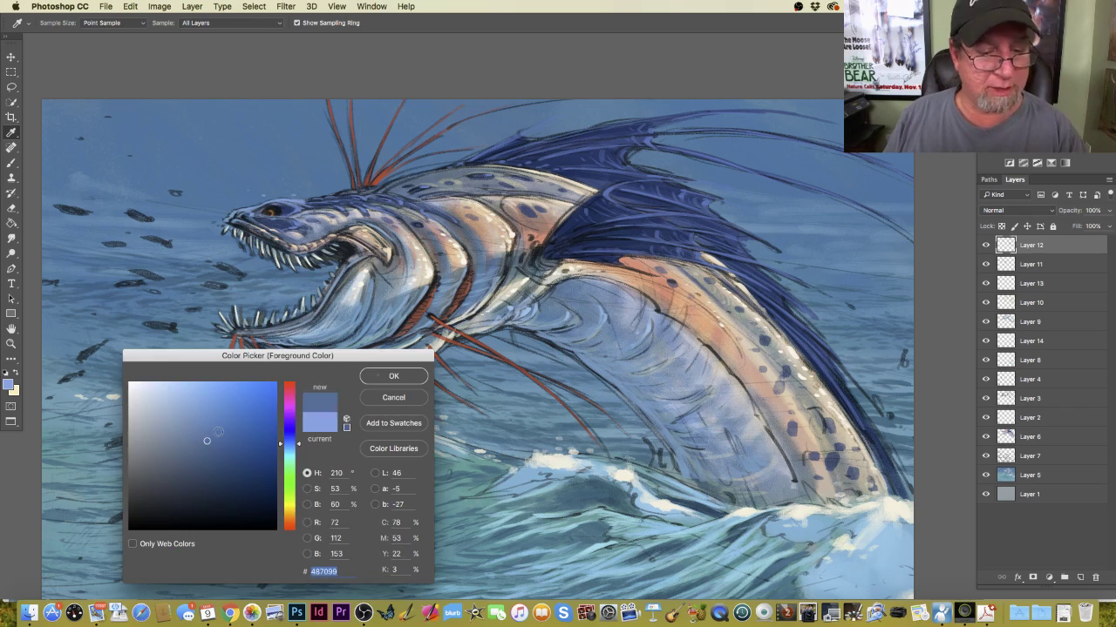
left_click(384, 380)
key("b")
Reduce the brush to 25 and paint small muted blue strokes over the serpent's eye.
scroll(385, 383, "up", 5)
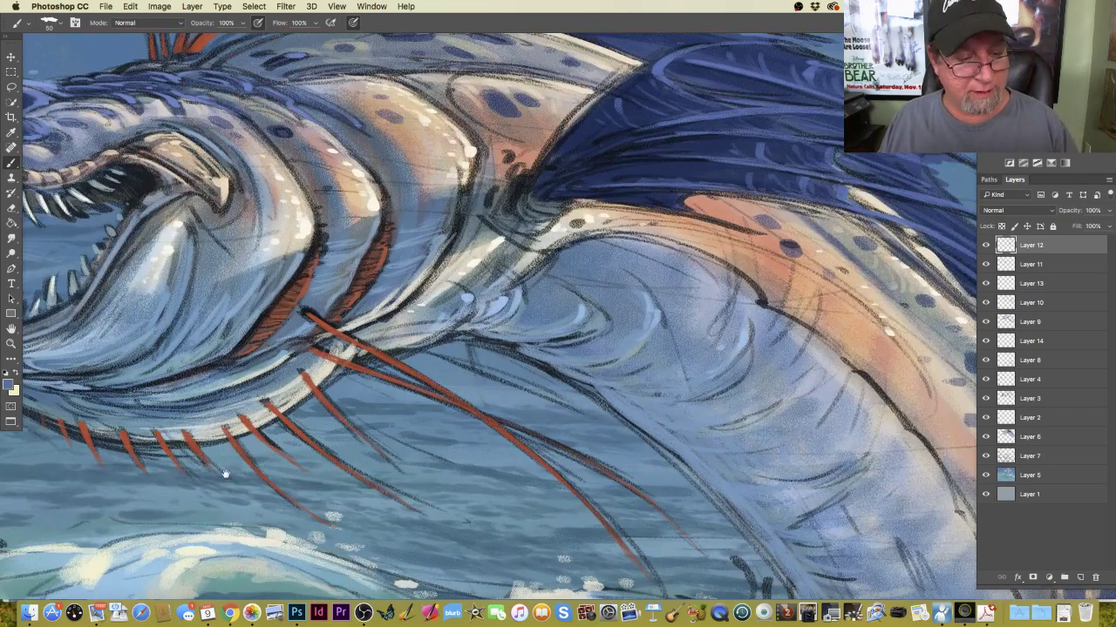
scroll(226, 475, "down", 5)
scroll(445, 518, "left", 5)
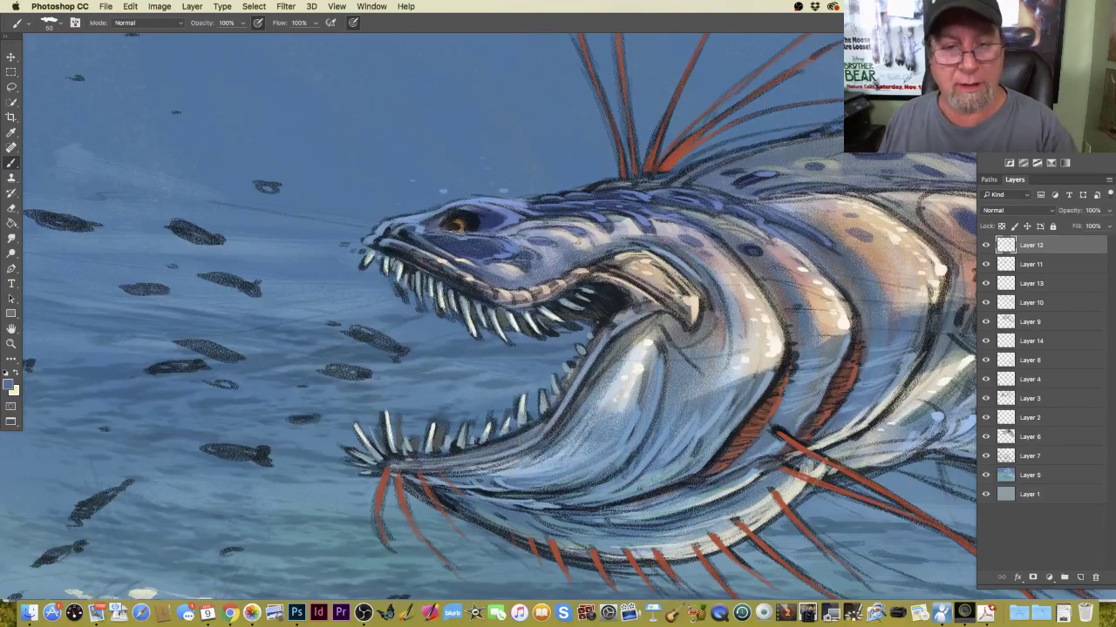
key("bracketleft")
key("bracketleft")
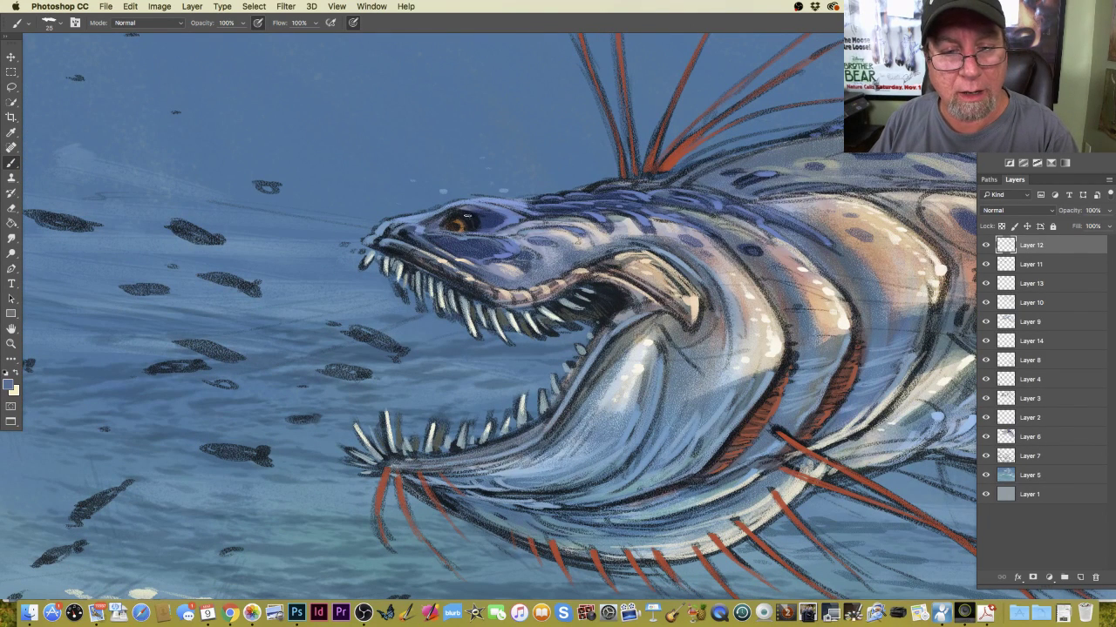
left_click_drag(467, 214, 460, 216)
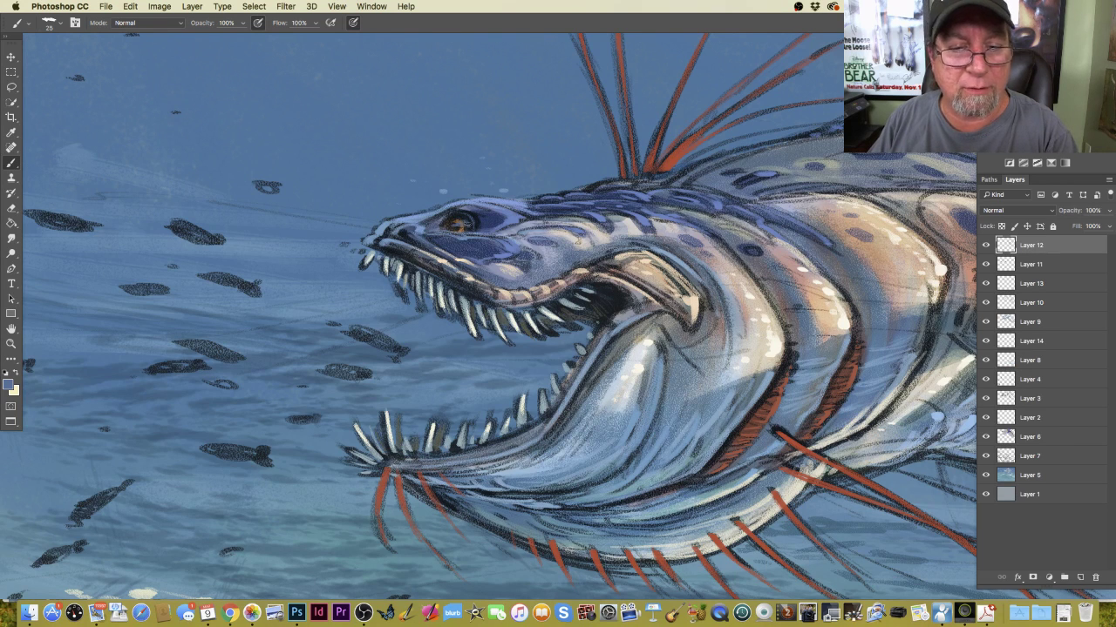
left_click_drag(460, 224, 463, 219)
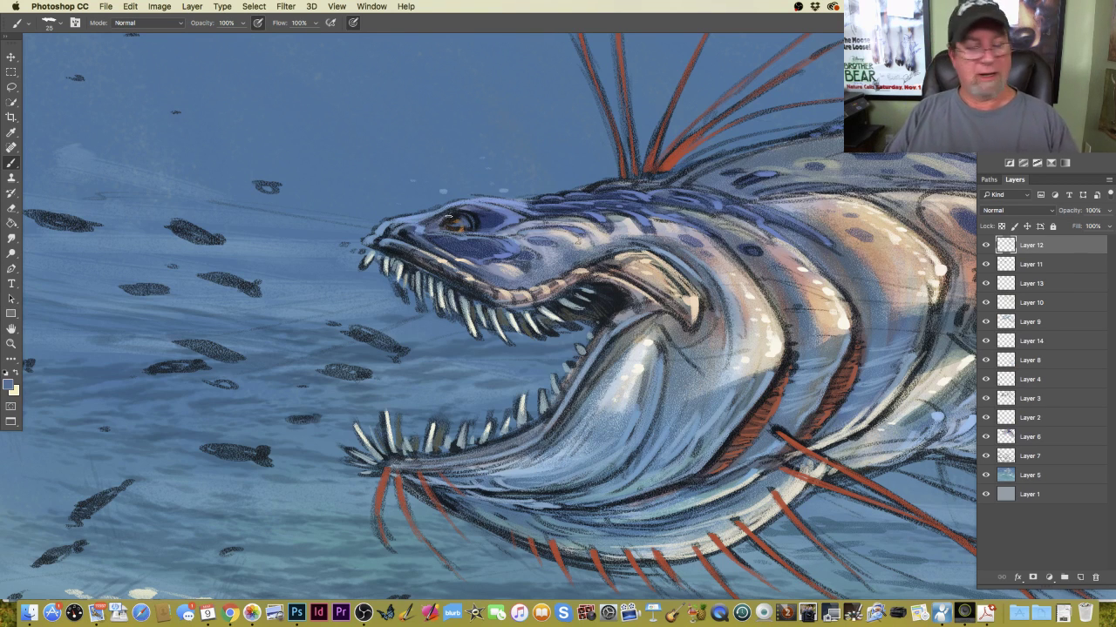
Set the foreground colour to near-black #050606, reduce the brush to 10, and paint fine dark lines around the eye.
left_click(9, 385)
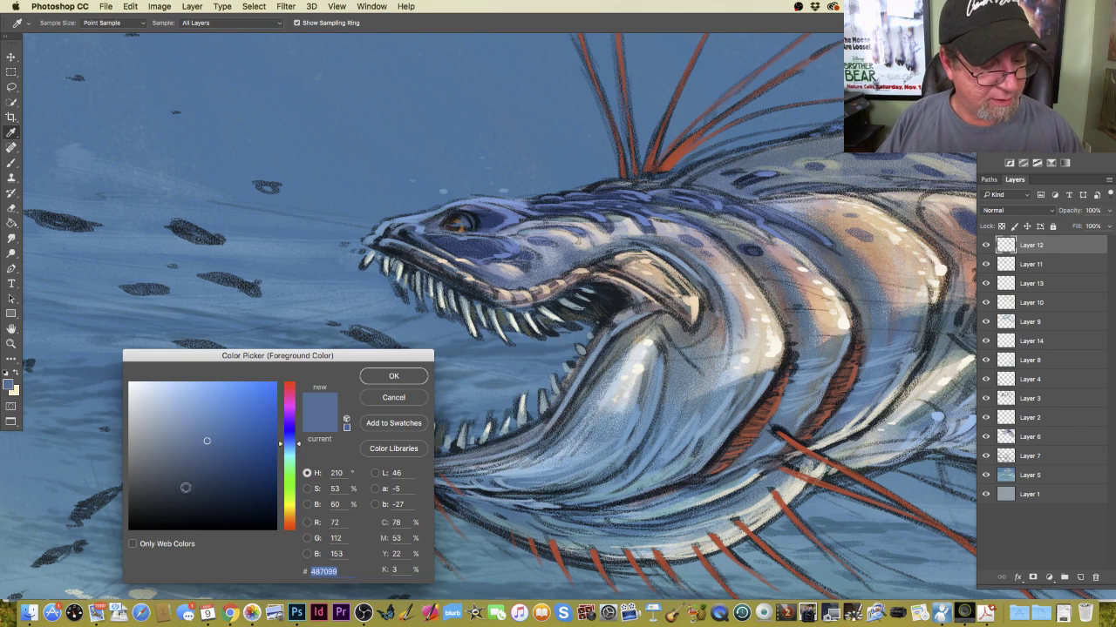
left_click(147, 526)
left_click(362, 377)
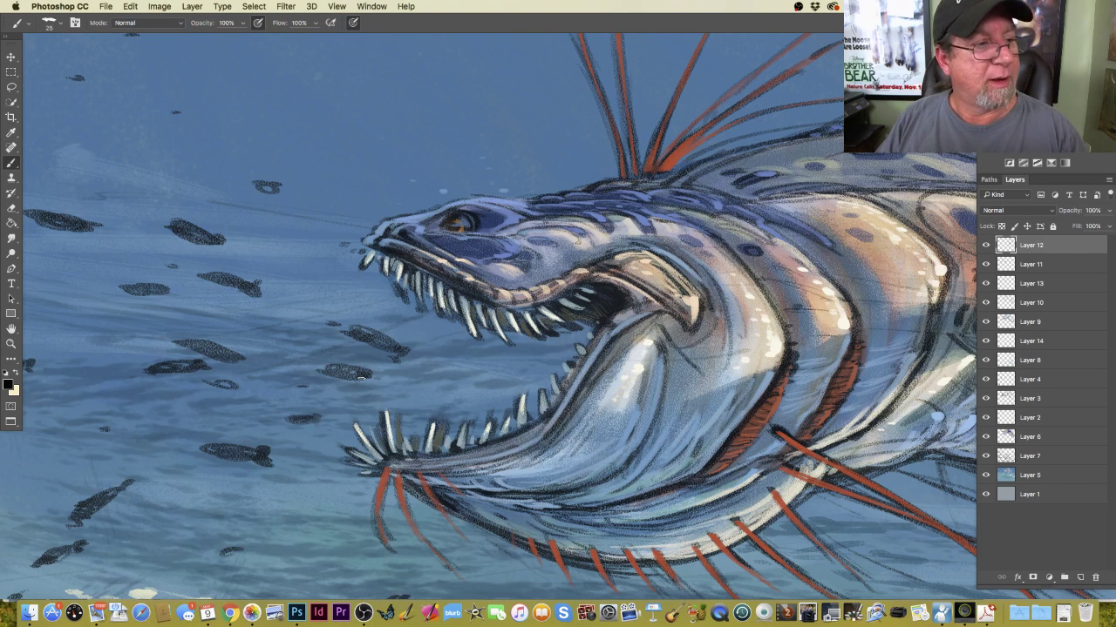
key("bracketleft")
key("bracketleft")
key("bracketleft")
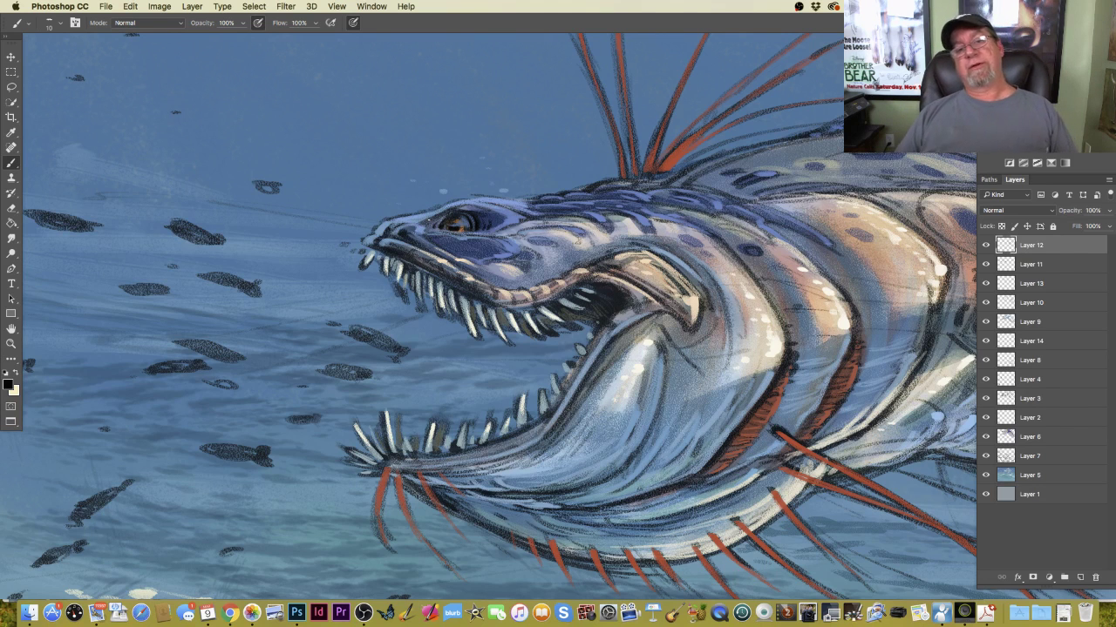
Sample the blue #3f629f from the head just behind the eye as the foreground colour.
left_click(8, 384)
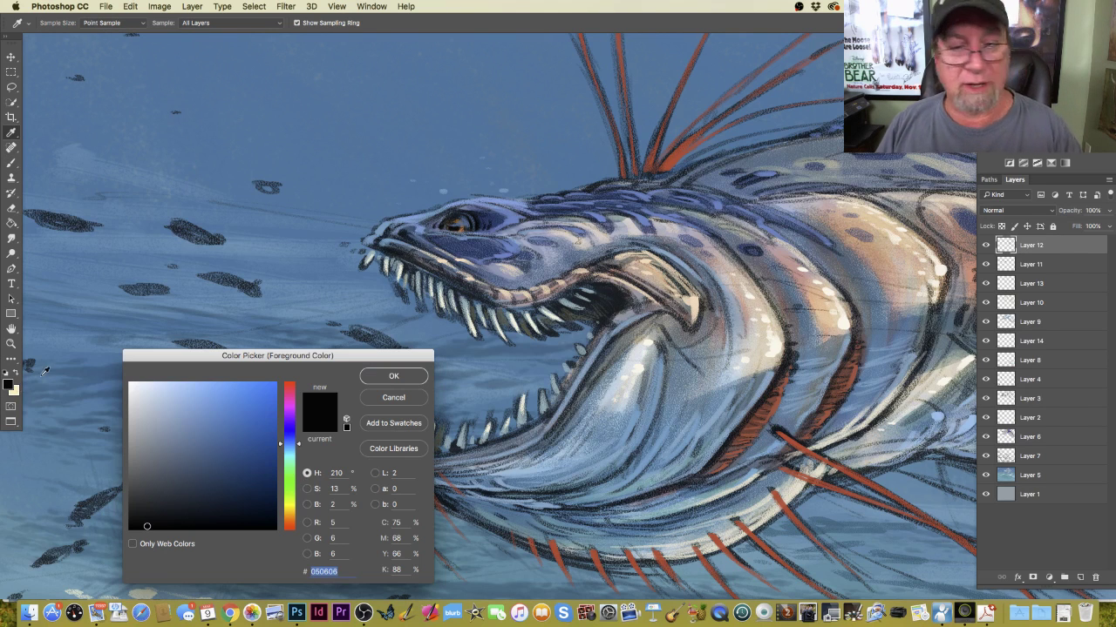
left_click(502, 214)
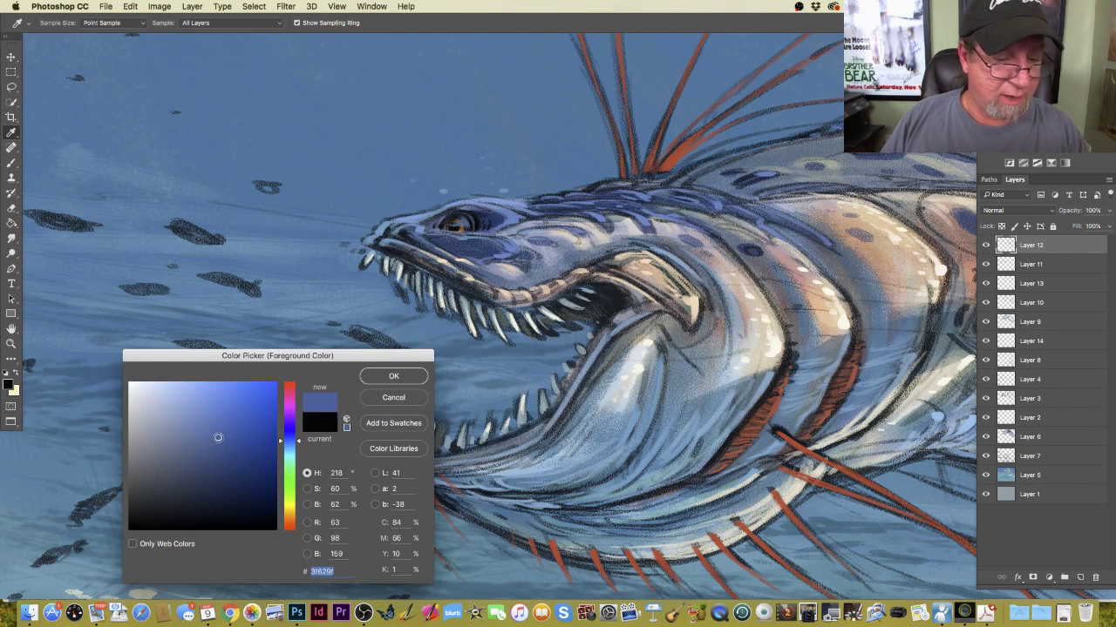
key("Return")
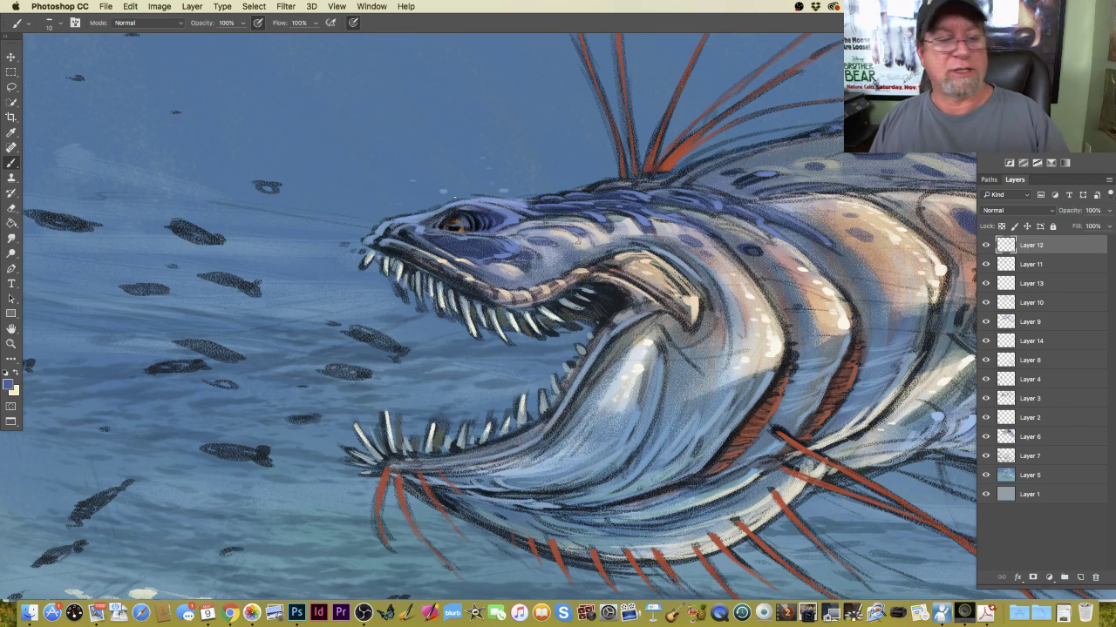
Change the foreground colour to a pale cream with hue 40 and touch tiny highlights into the serpent's eye.
left_click(9, 385)
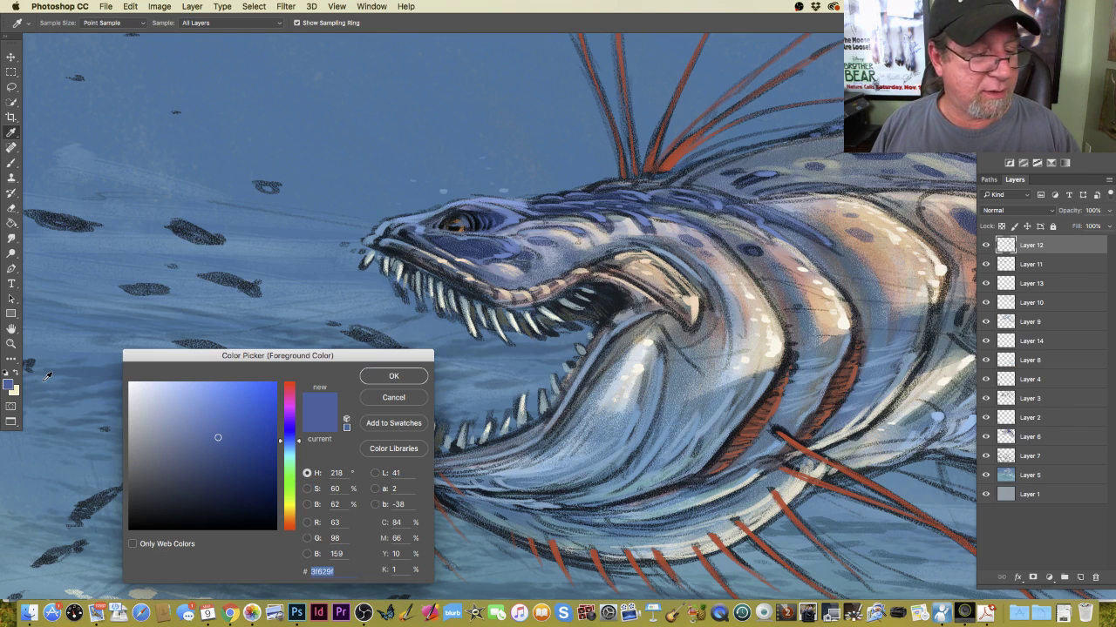
left_click(290, 511)
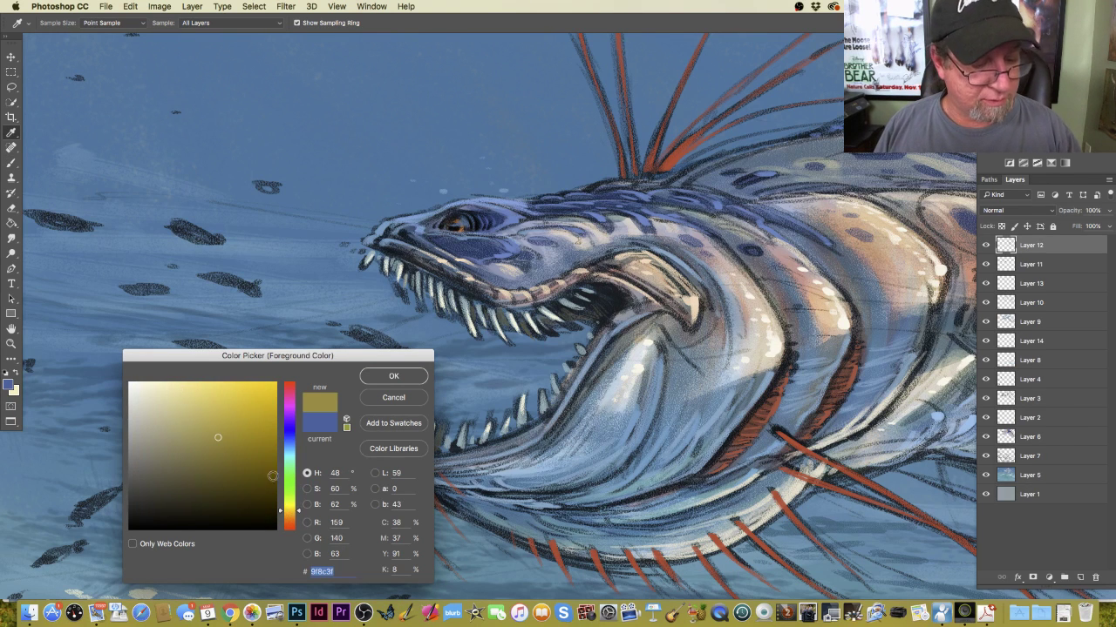
left_click(289, 515)
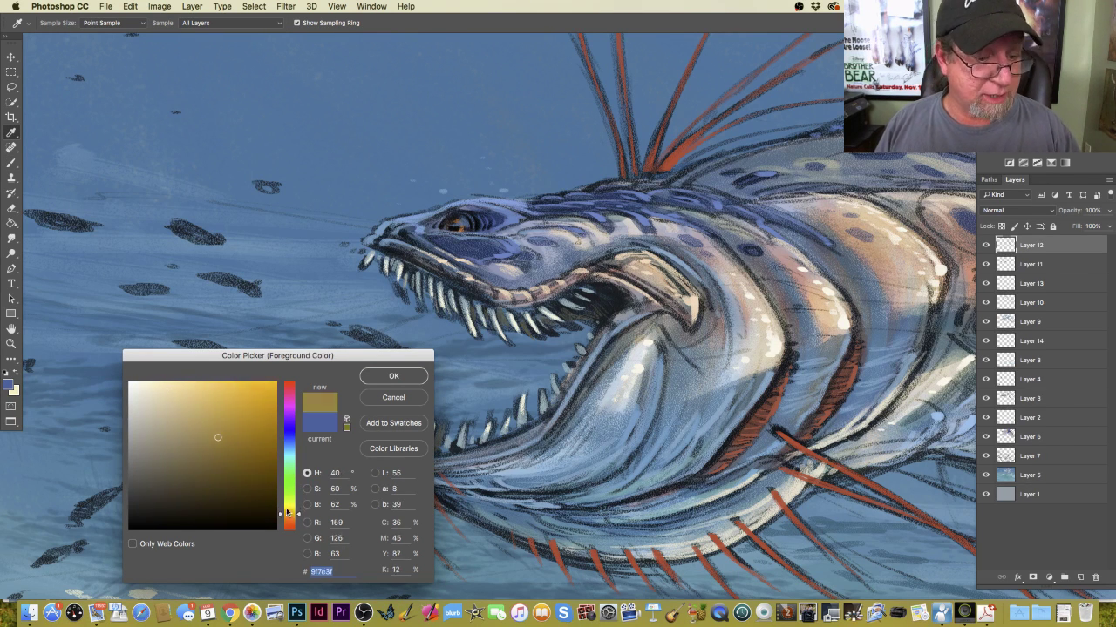
left_click(156, 388)
key("Return")
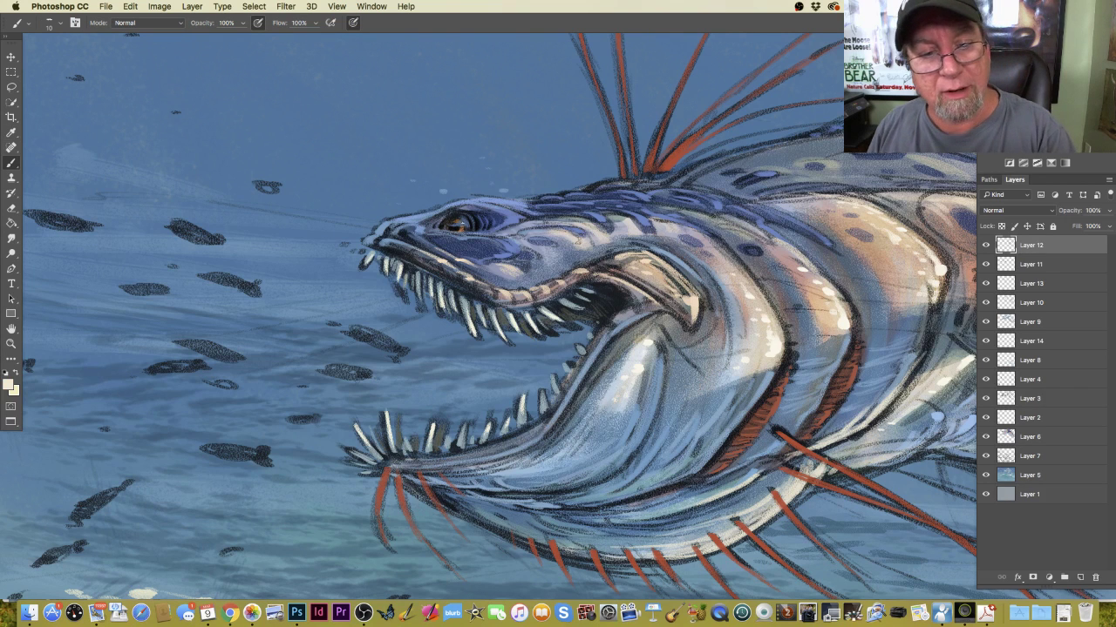
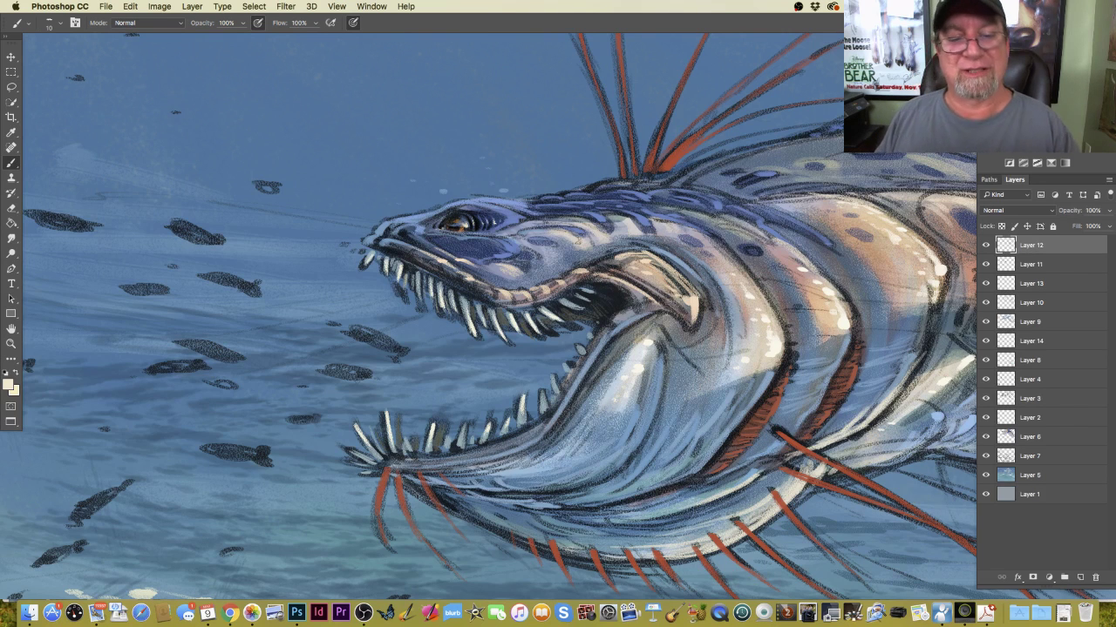
Darken the cream foreground colour slightly to #e5dac4 and enlarge the brush to 30.
left_click(8, 384)
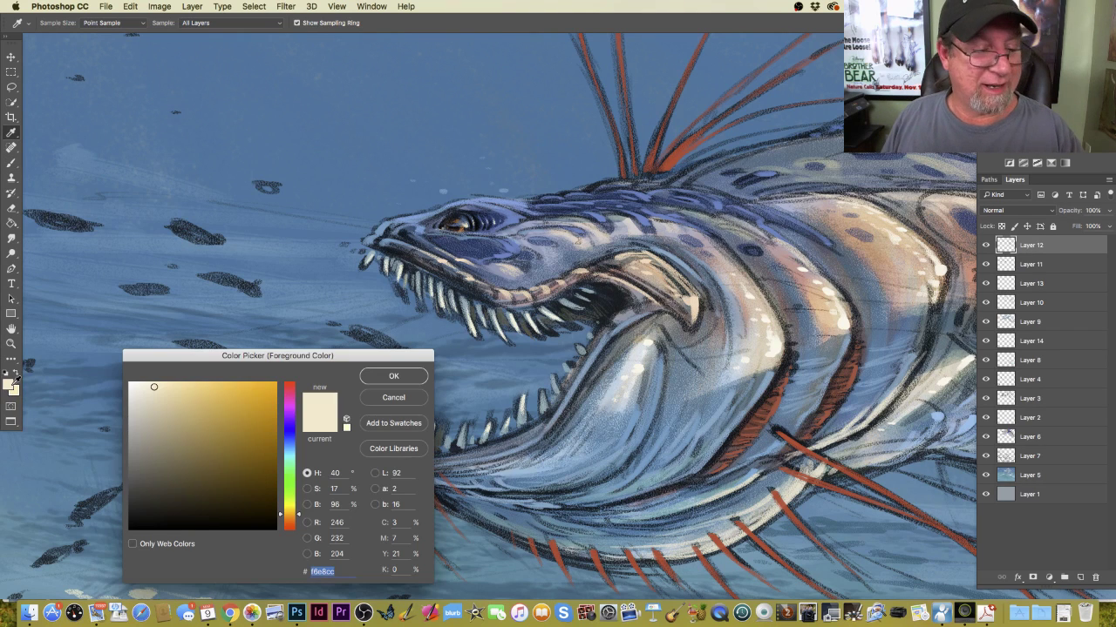
left_click(383, 377)
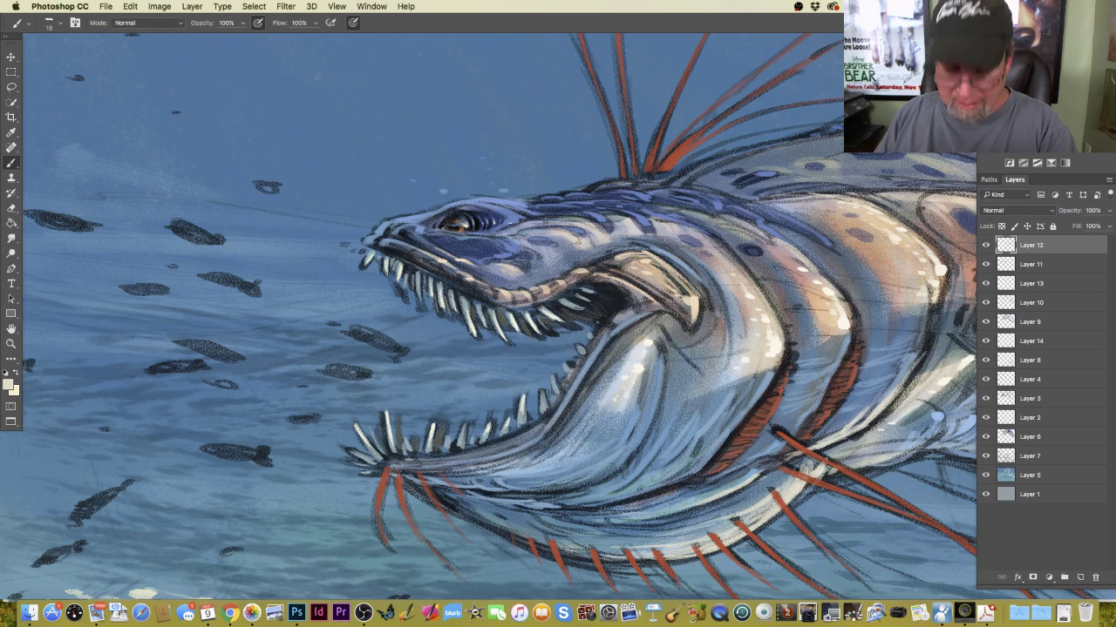
key("bracketright")
key("bracketright")
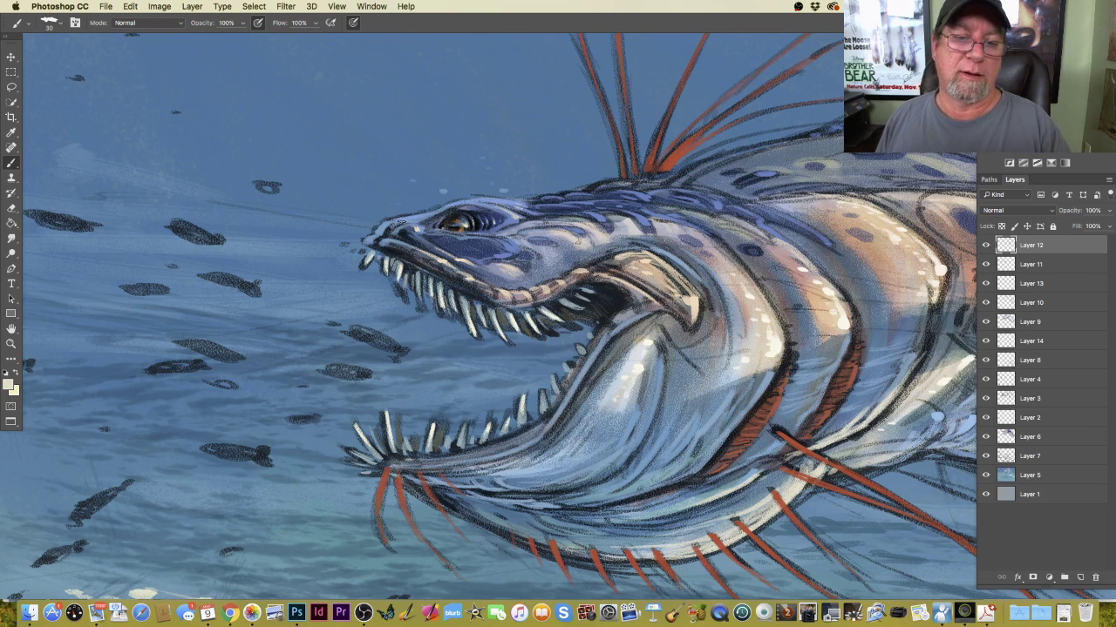
Sample the near-black #0e0b09 from the serpent's eye as the brush's foreground colour.
left_click(11, 386)
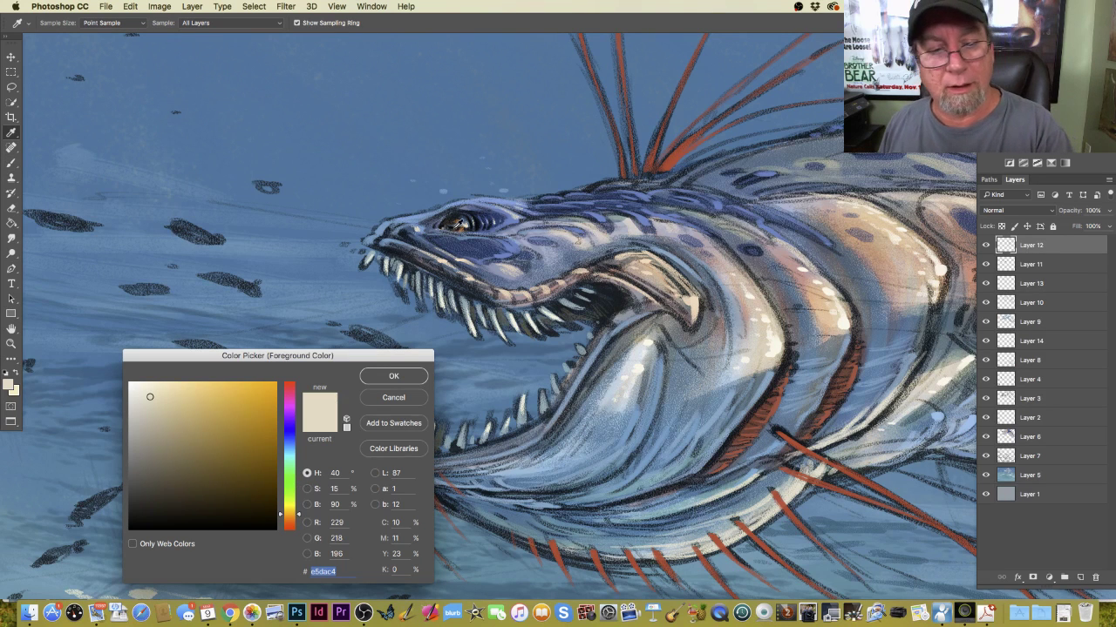
left_click(459, 224)
left_click(460, 224)
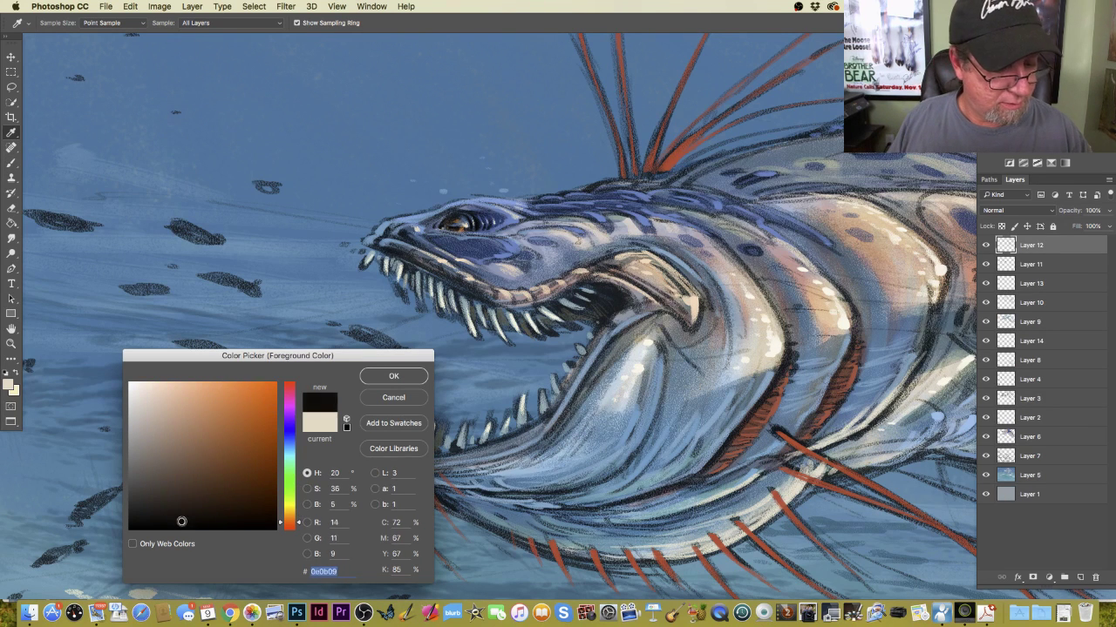
left_click(375, 377)
key("b")
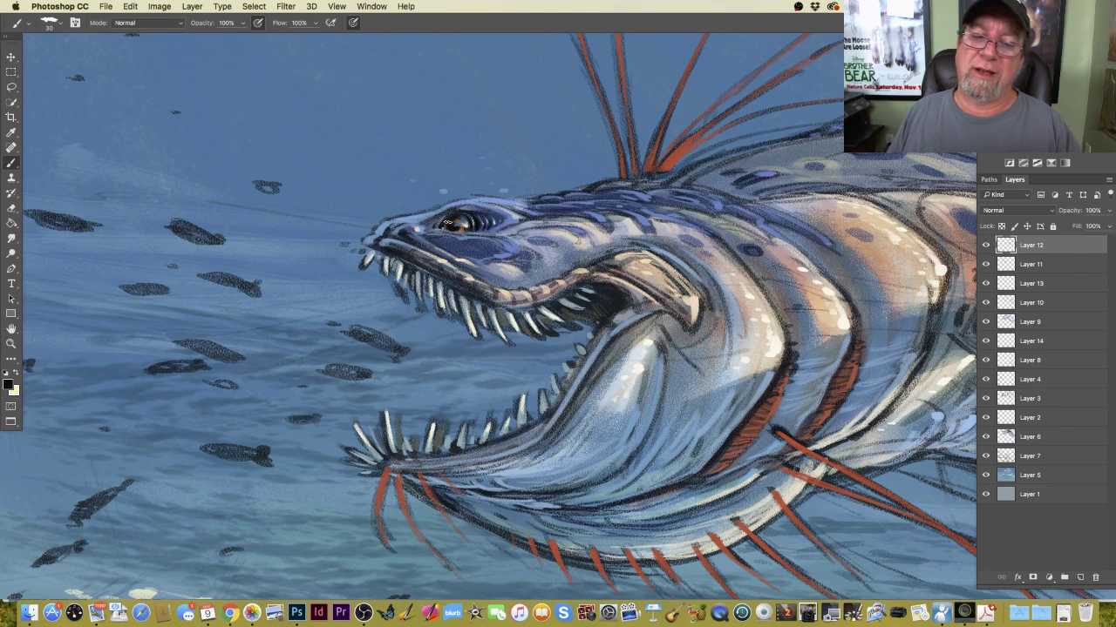
left_click(447, 223, "alt")
Sample the brown of the serpent's eye and brighten it to orange #dd794f as the foreground colour.
left_click(8, 384)
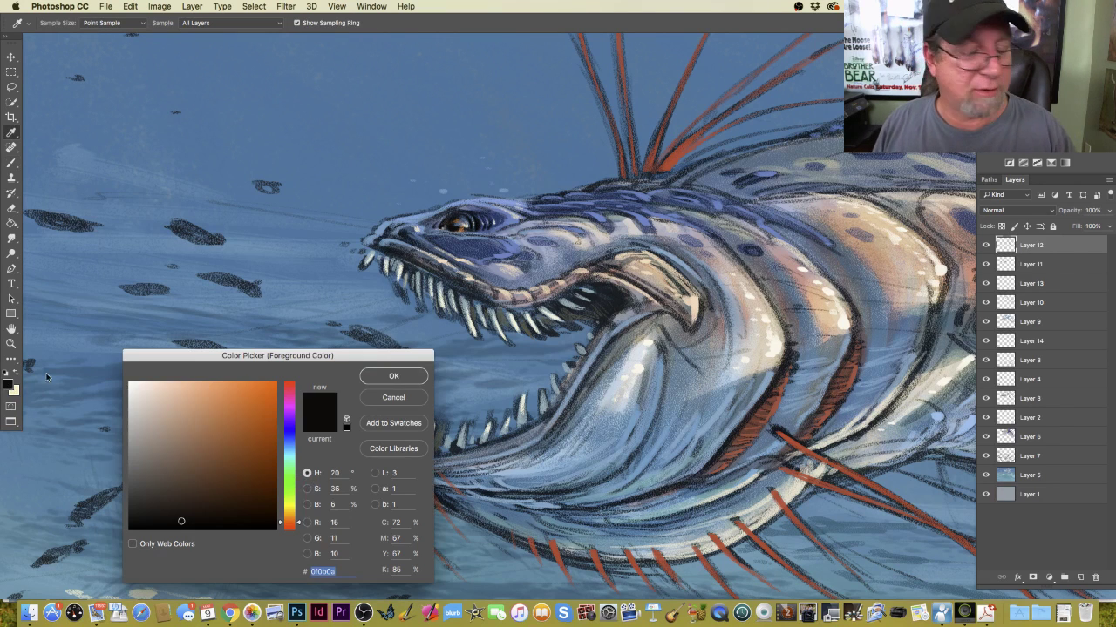
left_click(465, 228)
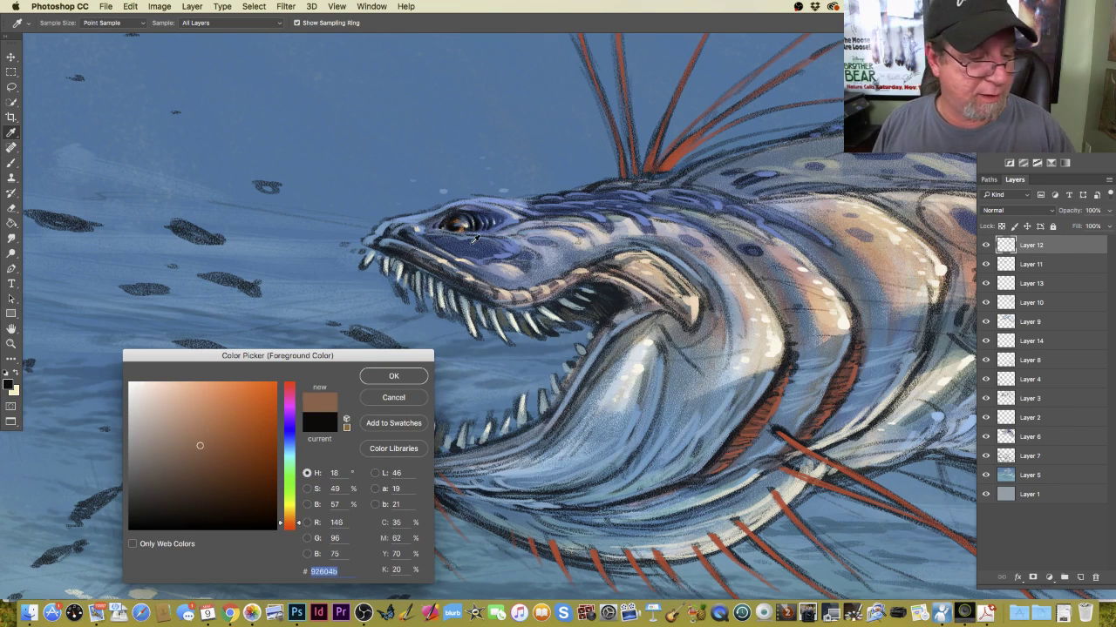
left_click(224, 401)
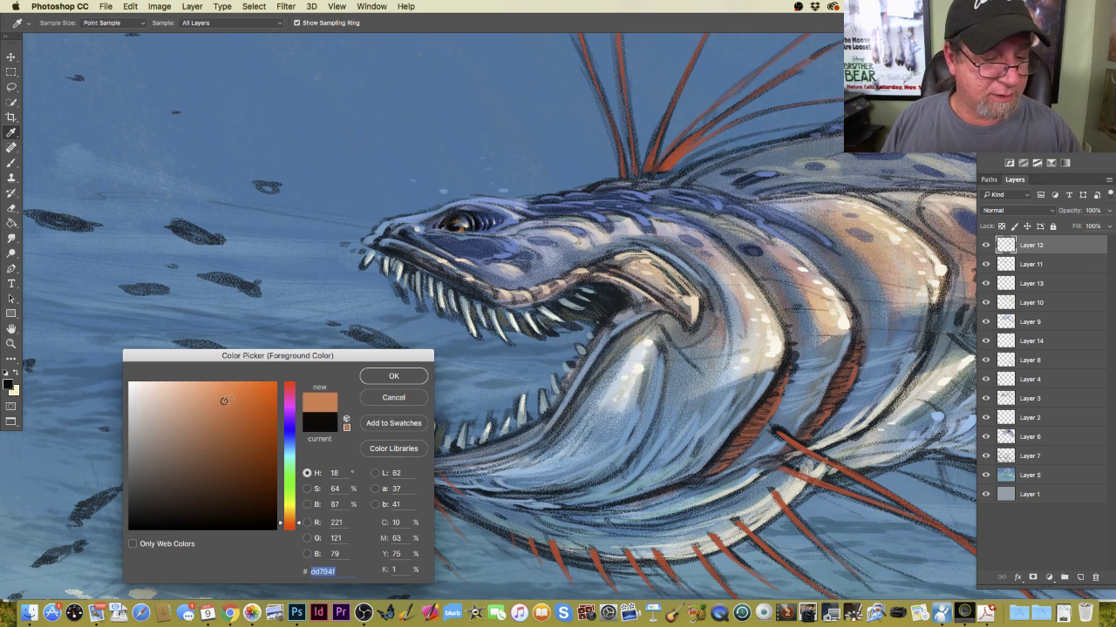
left_click(392, 377)
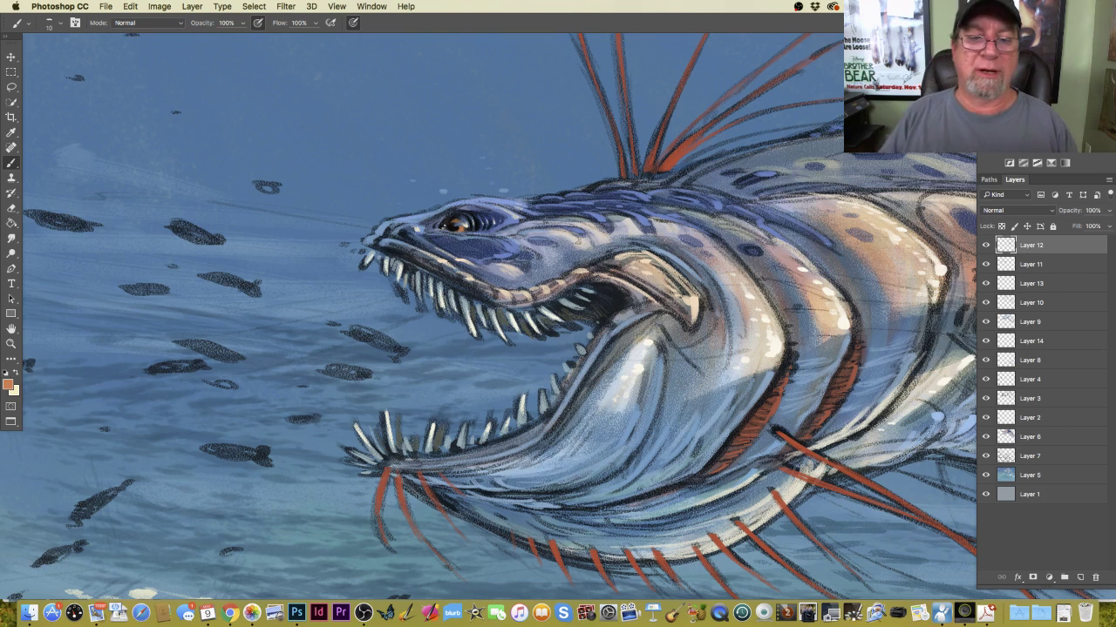
Change the foreground colour from orange to a light blue.
left_click(10, 386)
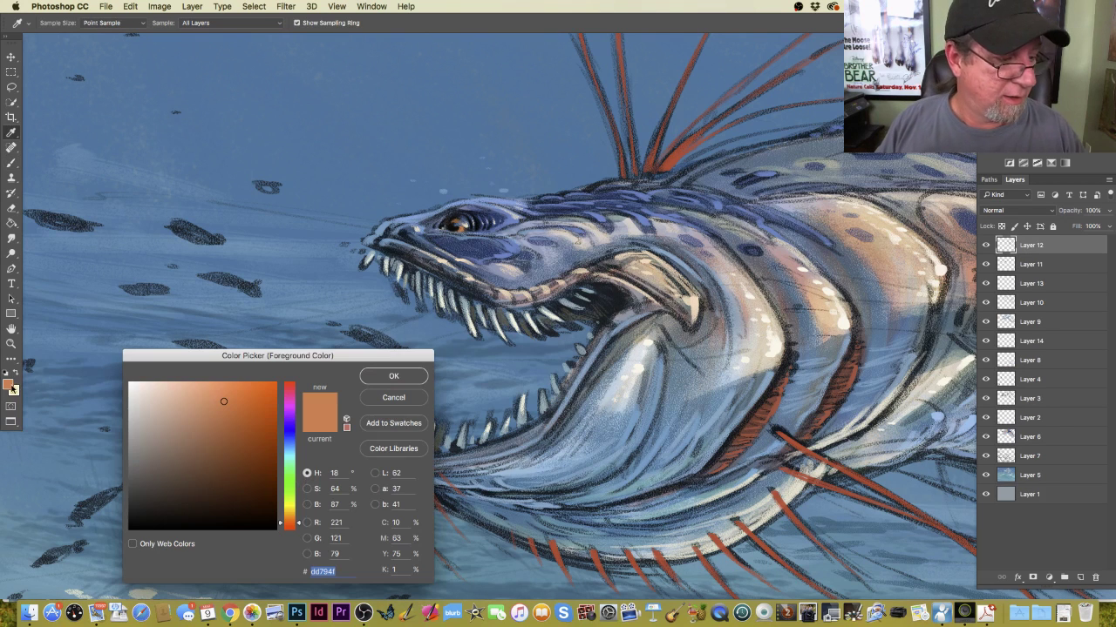
left_click(287, 442)
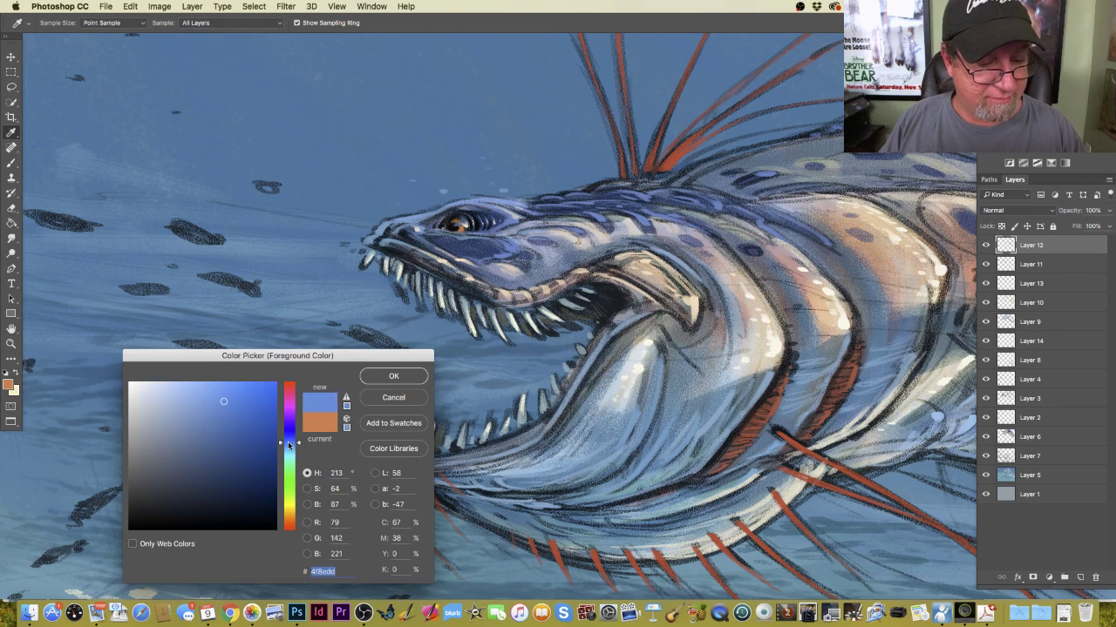
left_click(214, 398)
key("Return")
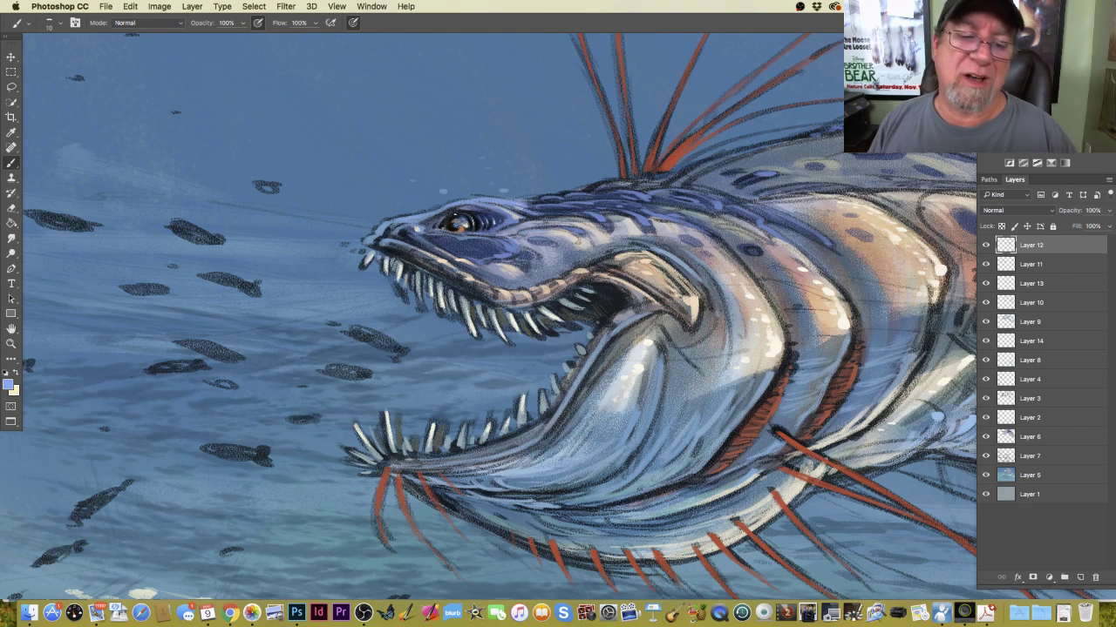
Pick a paler blue starting from the snout's colour, set the brush to 25, and paint highlight strokes along the cheek and top of the neck.
left_click(9, 385)
left_click(382, 229)
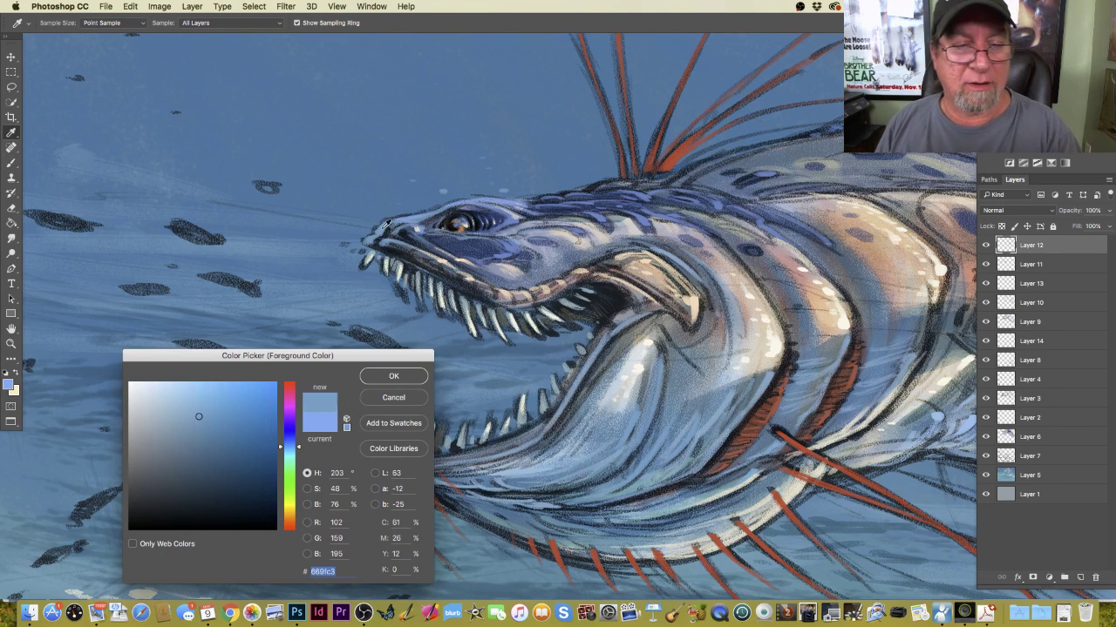
left_click(375, 376)
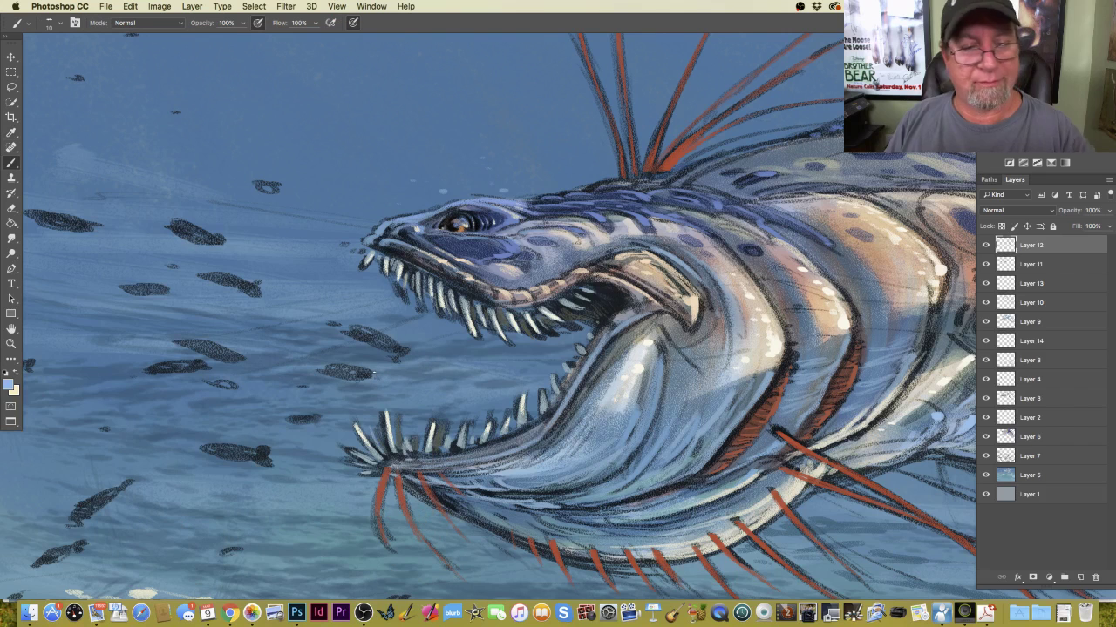
key("bracketright")
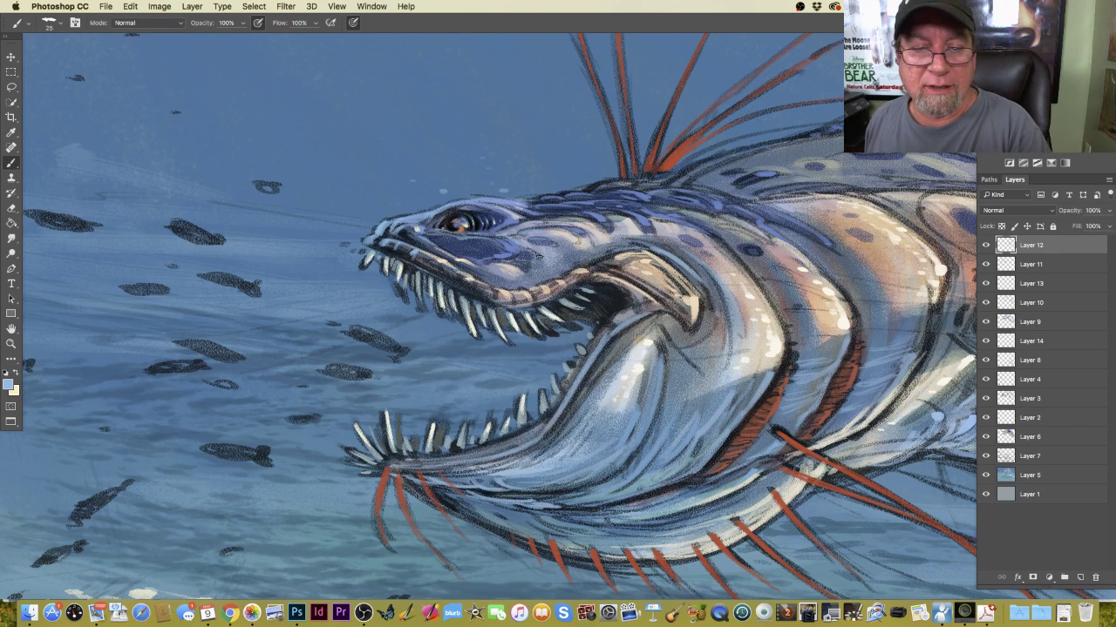
left_click_drag(539, 254, 526, 251)
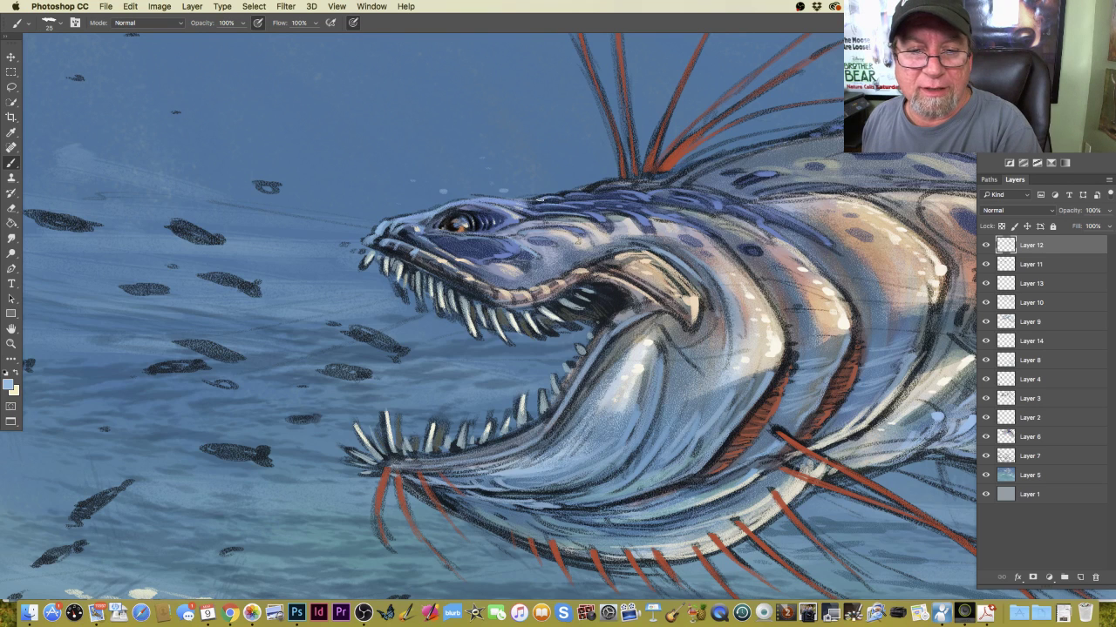
mouse_move(552, 197)
left_mouse_down()
mouse_move(640, 185)
mouse_move(696, 212)
left_mouse_up()
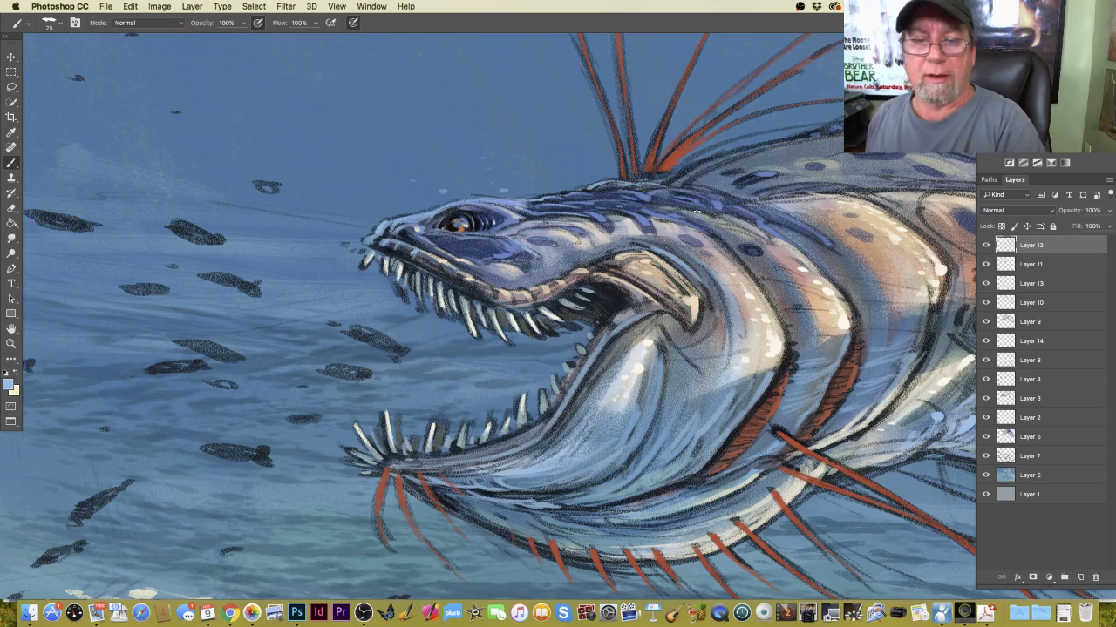
Examine the whole sea serpent painting at several reduced magnifications.
key("super+minus")
key("super+minus")
key("super+minus")
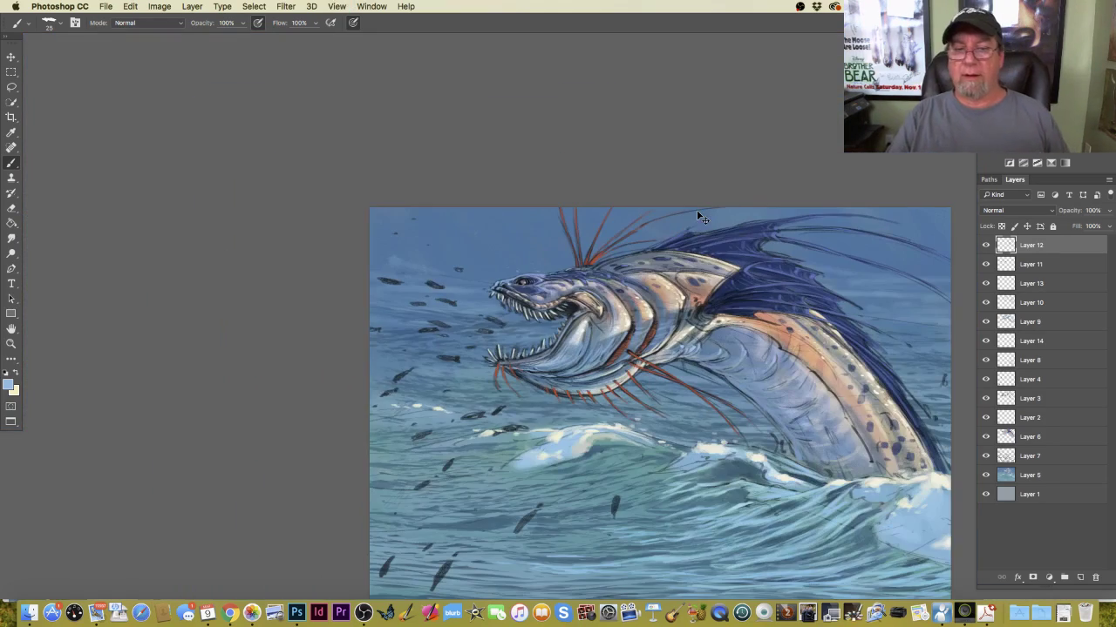
key("super+minus")
key("super+plus")
key("super+plus")
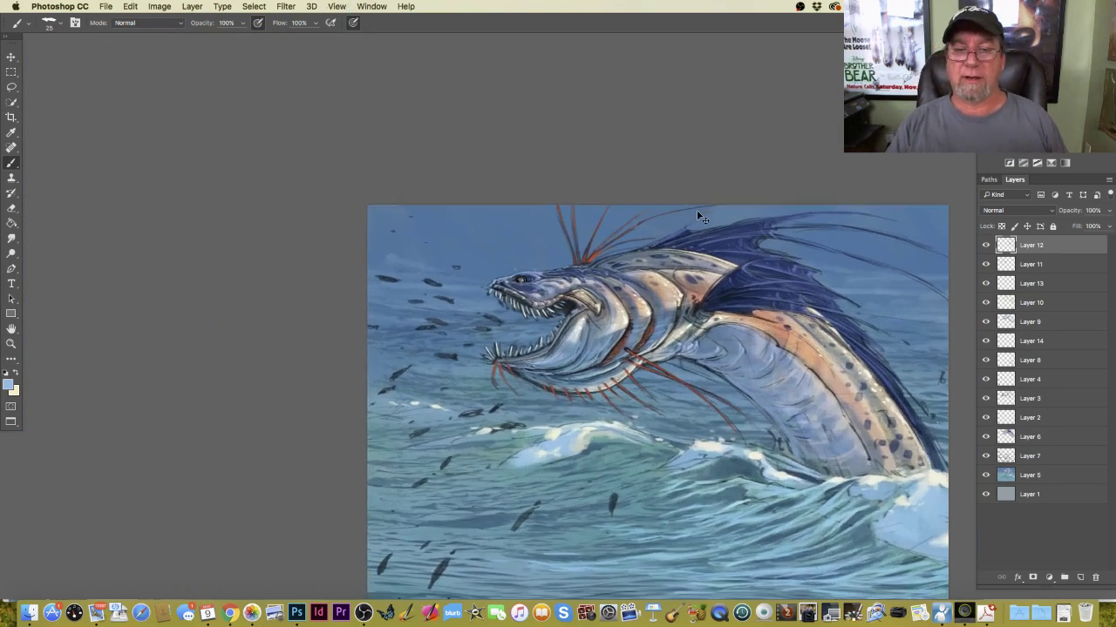
key("super+minus")
key("super+minus")
key("super+minus")
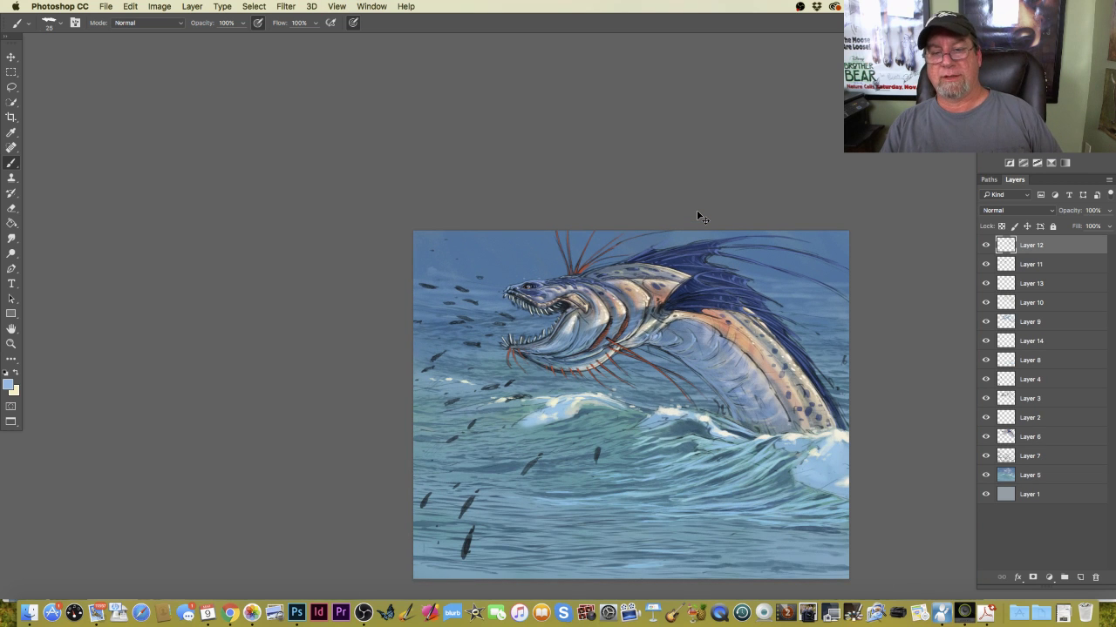
key("super+plus")
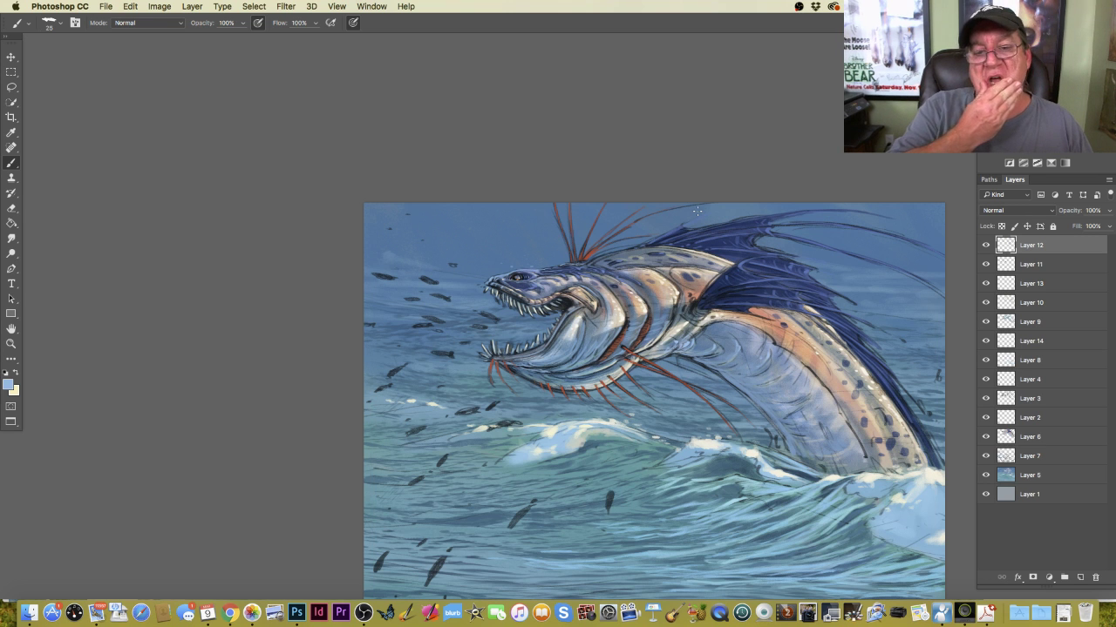
key("super+minus")
key("super+minus")
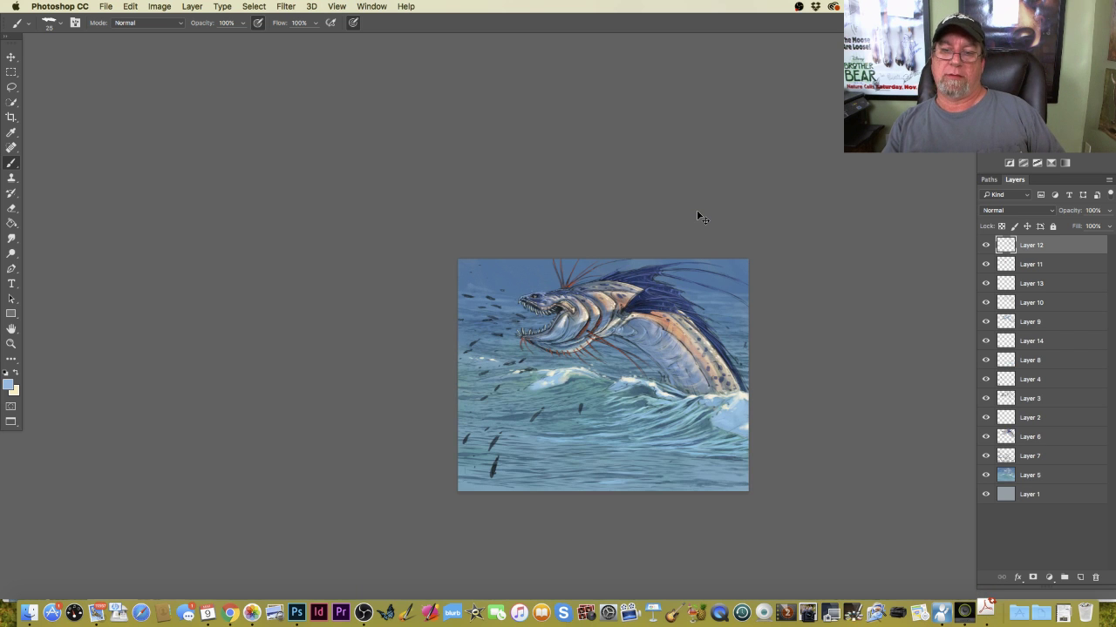
key("super+plus")
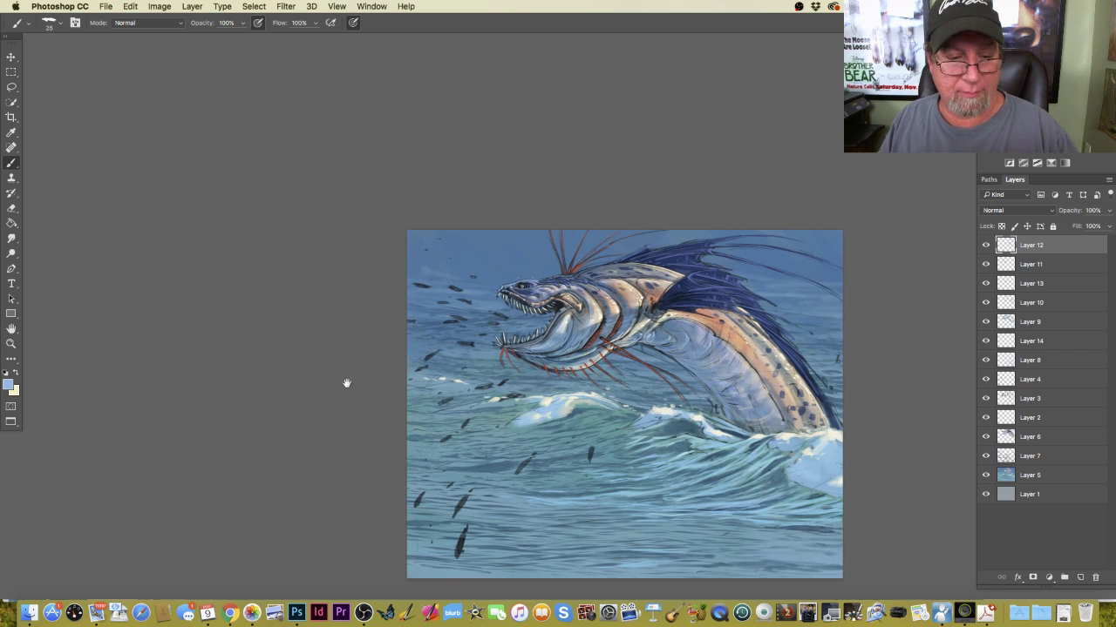
scroll(346, 383, "down", 3)
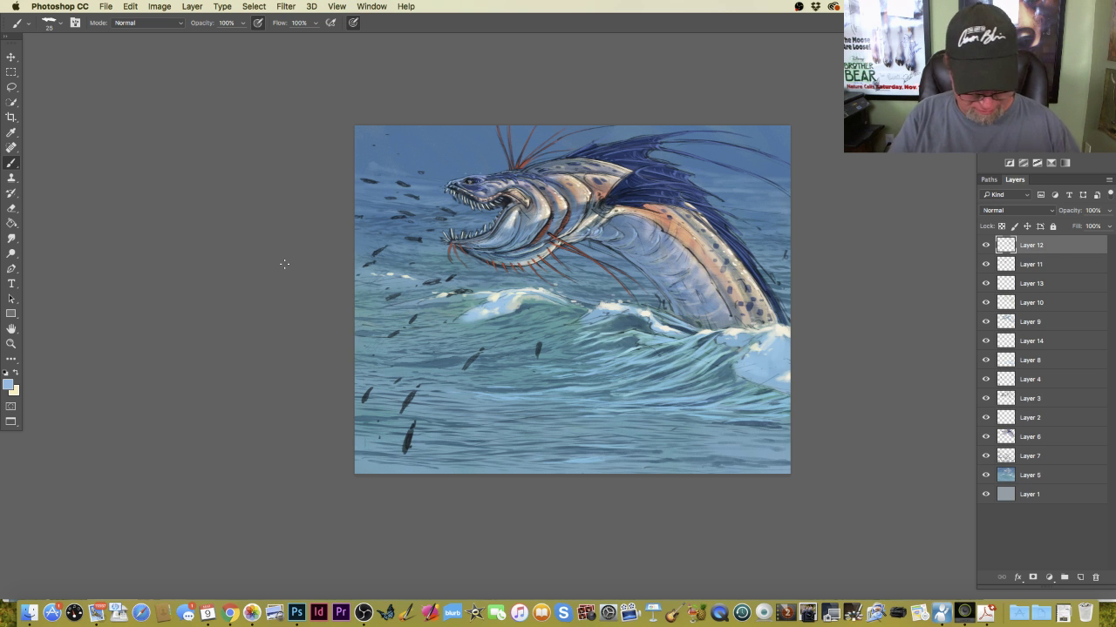
Return to the windowed screen mode and create a new 6 by 6 inch RGB document at 300 pixels/inch with transparent background.
key("f")
key("f")
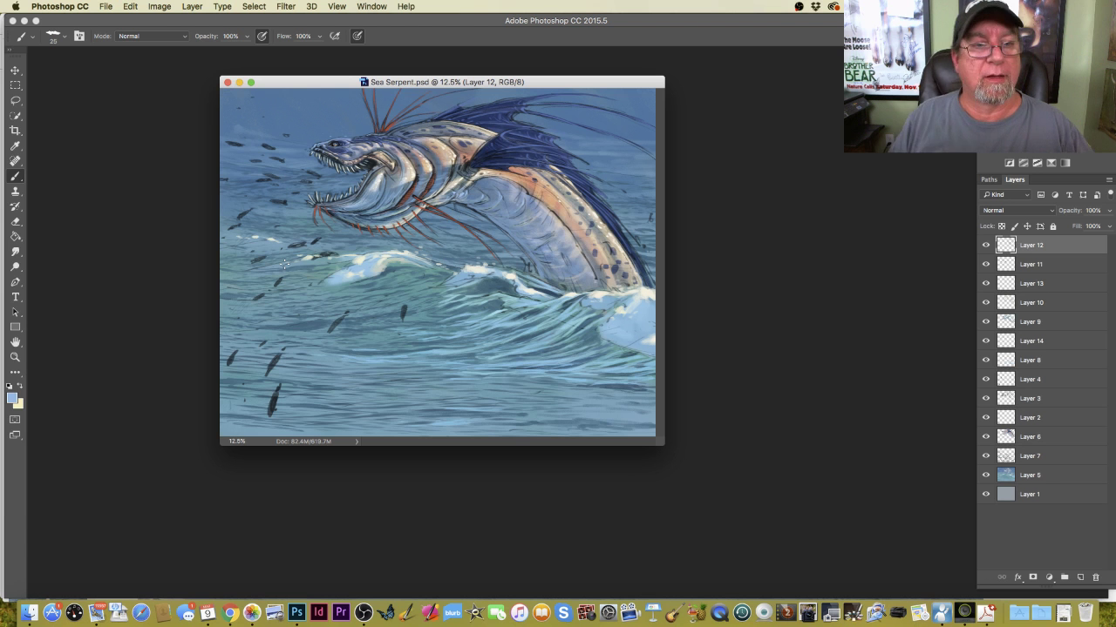
left_click(105, 6)
left_click(113, 33)
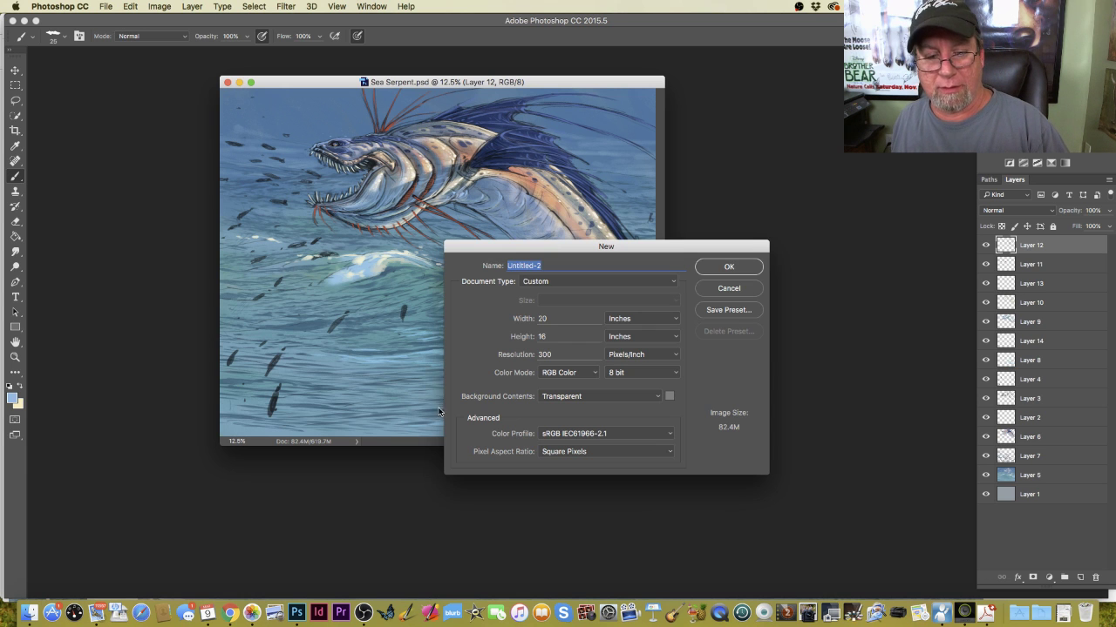
left_click(521, 319)
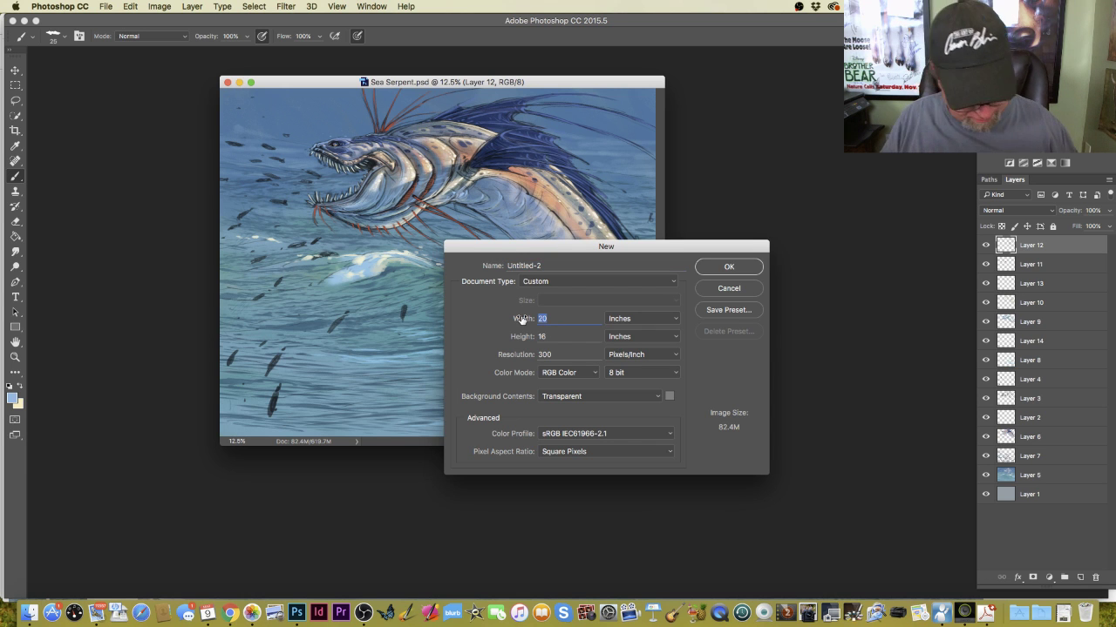
type("6")
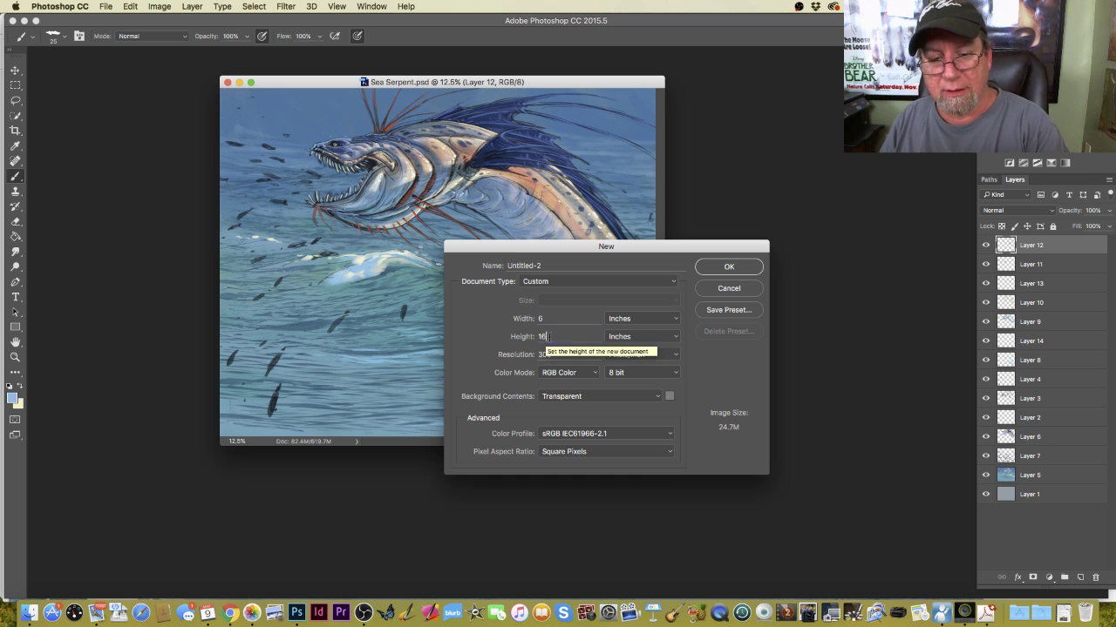
left_click(528, 337)
type("6")
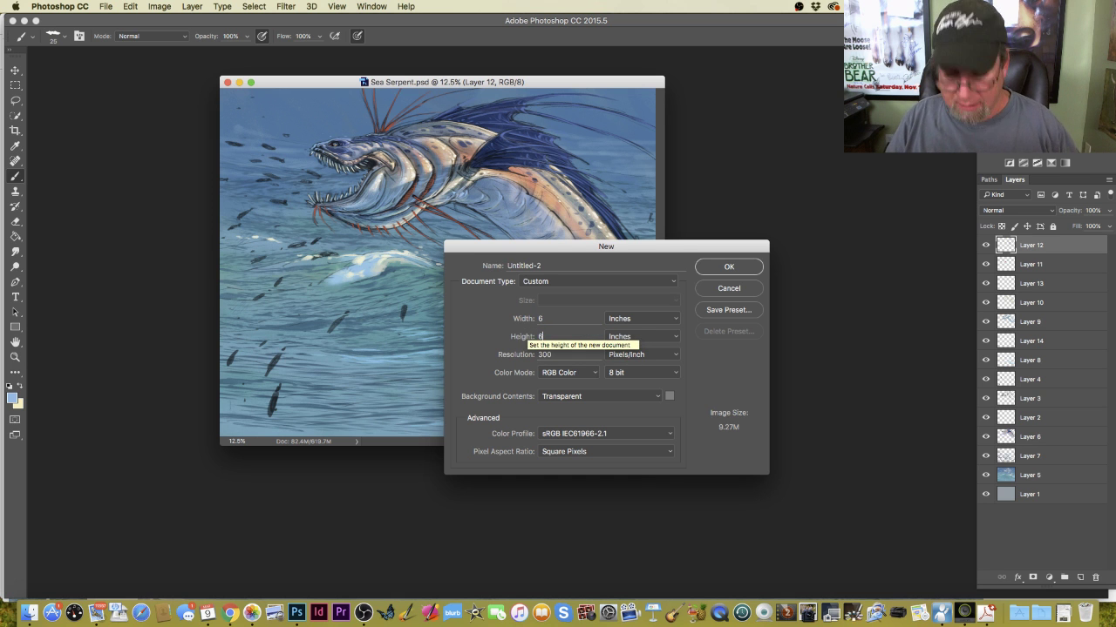
key("Return")
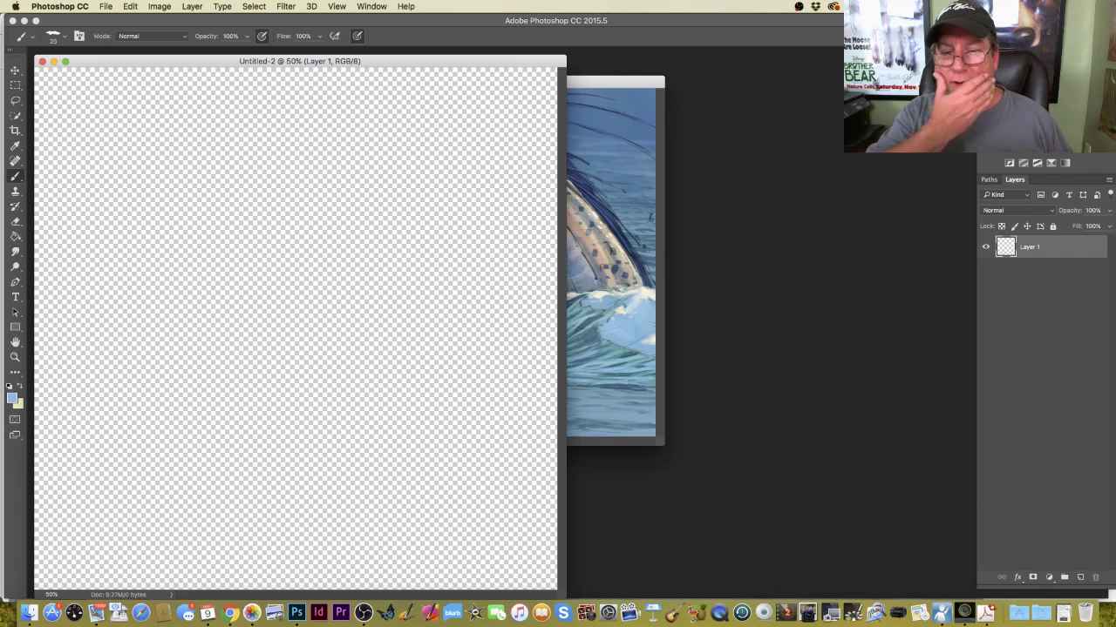
Fill the new document's Layer 1 with a neutral light grey and add an empty layer above it.
left_click(10, 401)
left_click(131, 432)
left_click(392, 377)
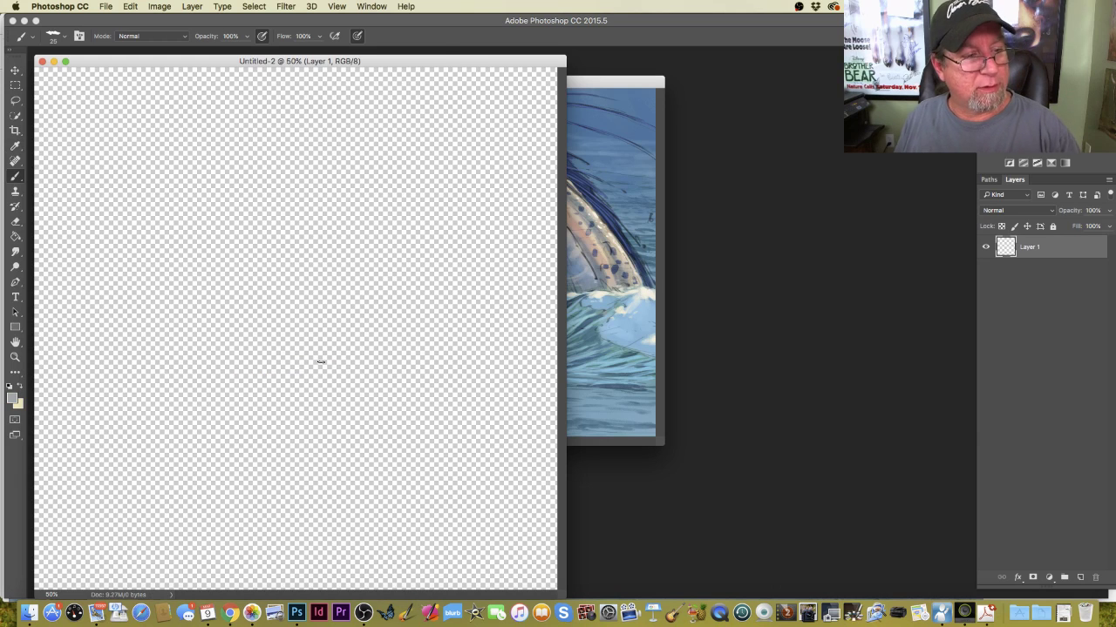
left_click(15, 236)
left_click(162, 279)
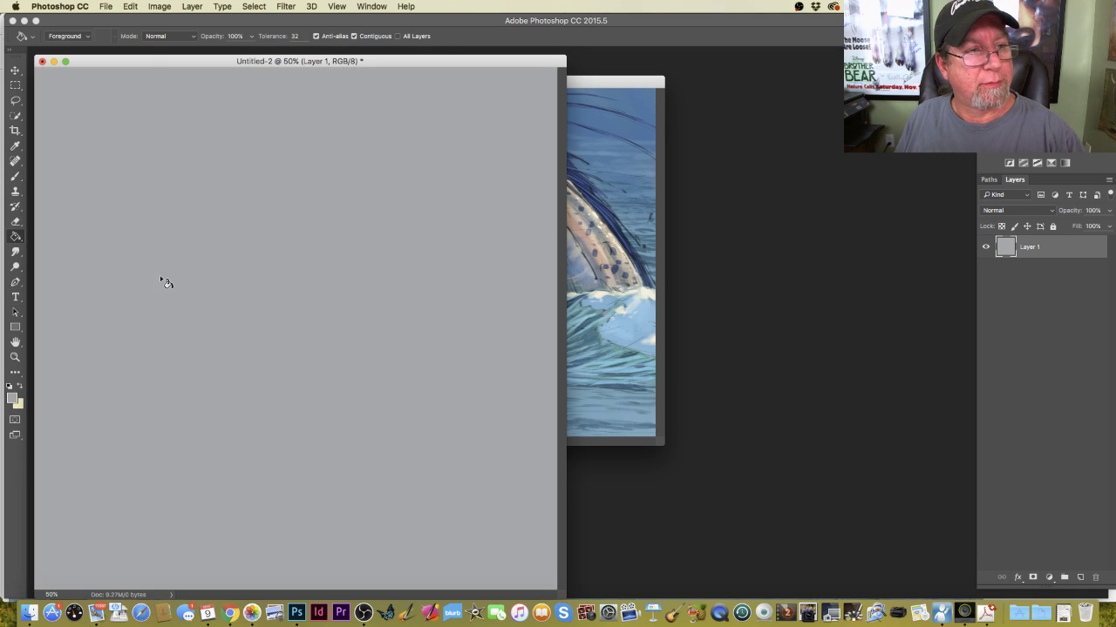
left_click_drag(125, 62, 395, 65)
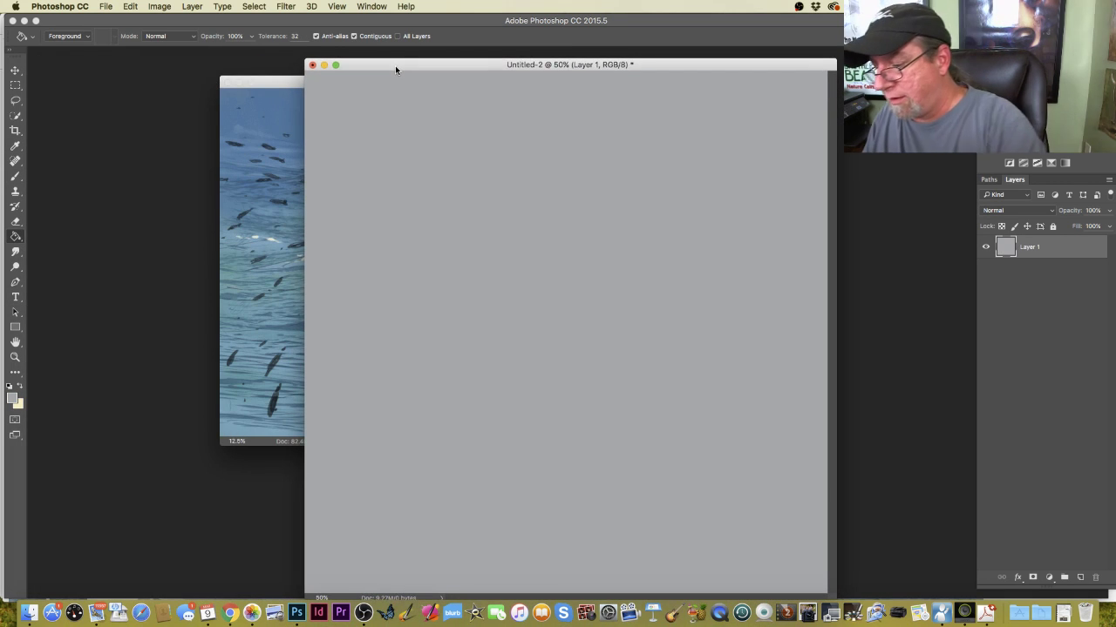
left_click(1077, 577)
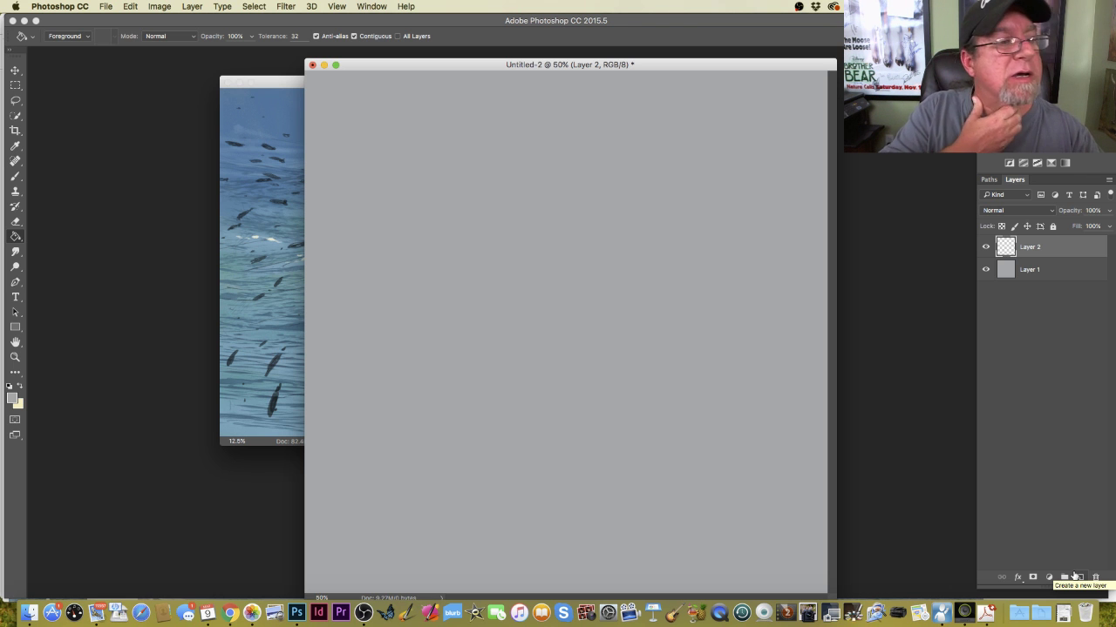
Set the Brush tool to size 20 and choose a dark slate blue foreground color.
left_click(15, 176)
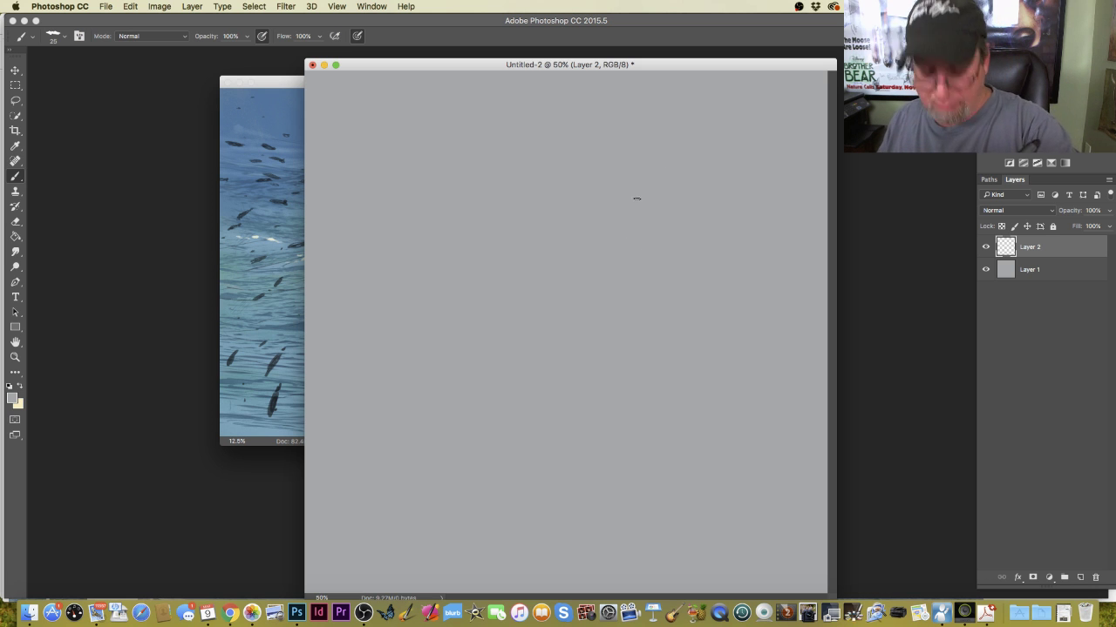
key("bracketleft")
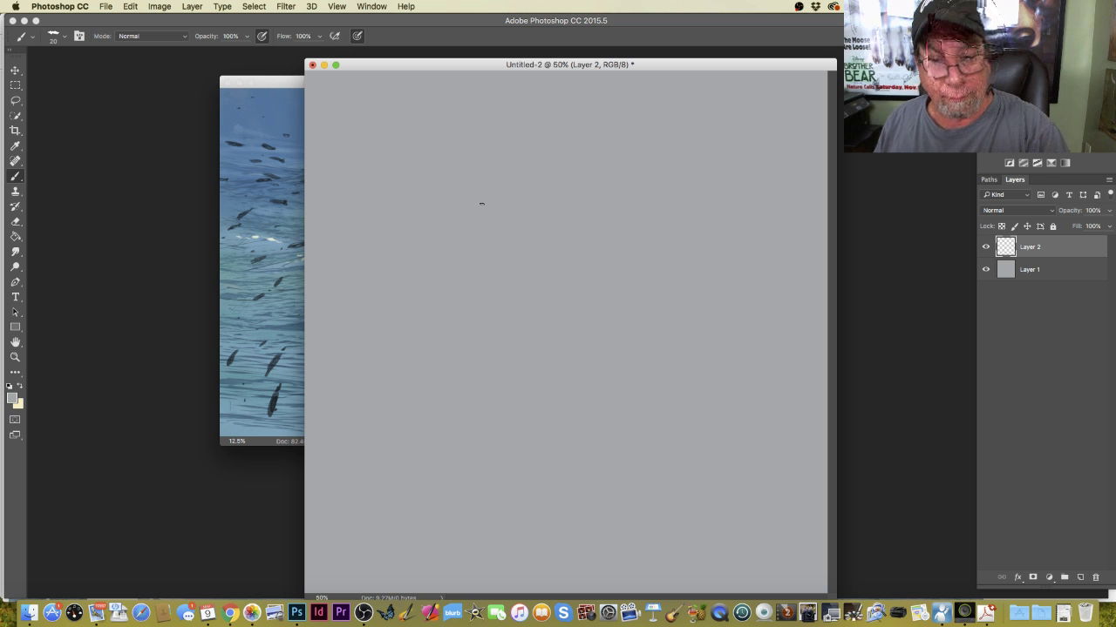
left_click(12, 397)
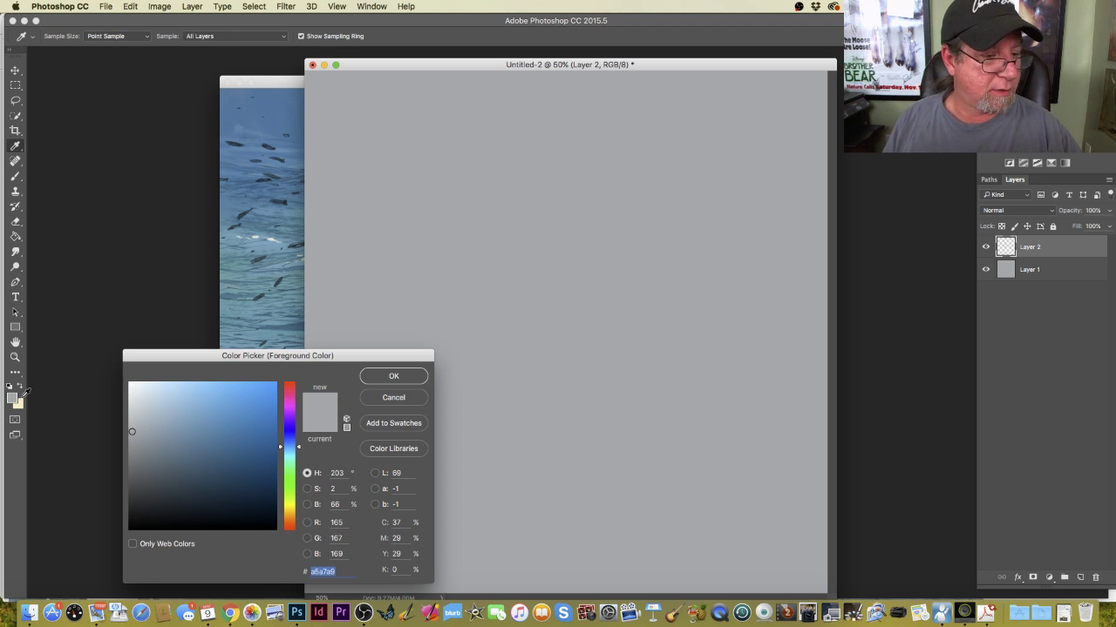
left_click(196, 481)
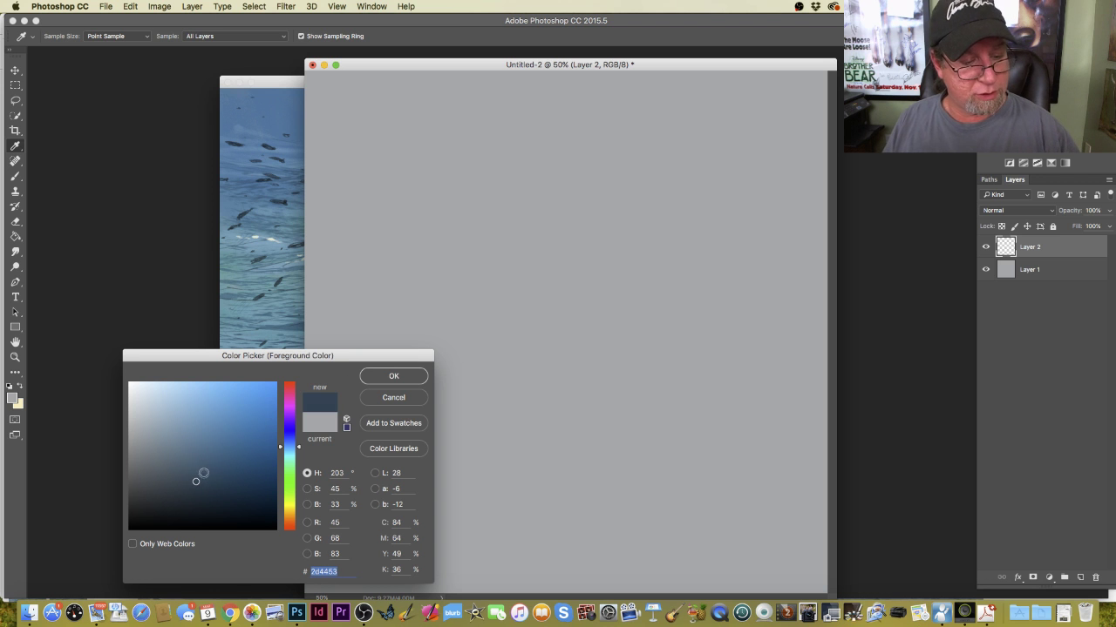
left_click(203, 478)
left_click(376, 379)
key("b")
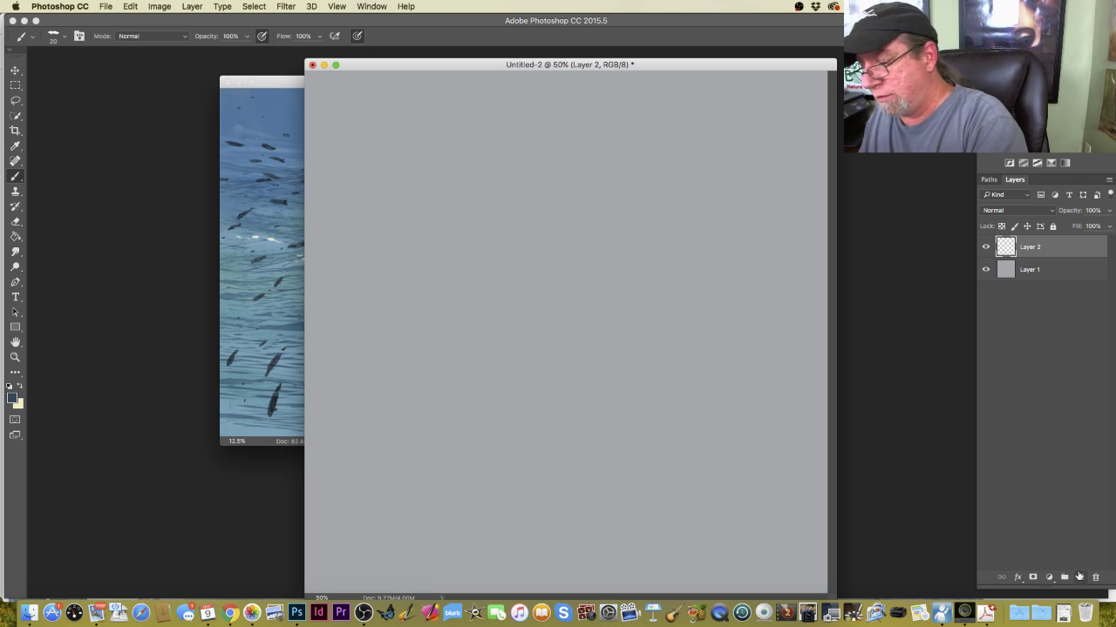
left_click_drag(1034, 250, 1095, 577)
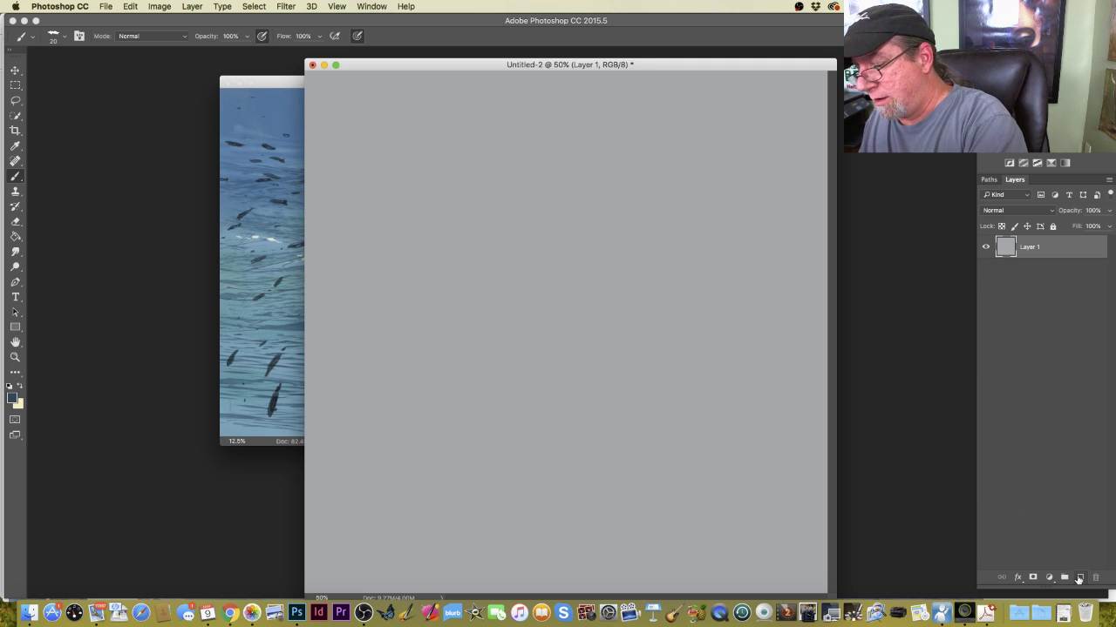
key("super+z")
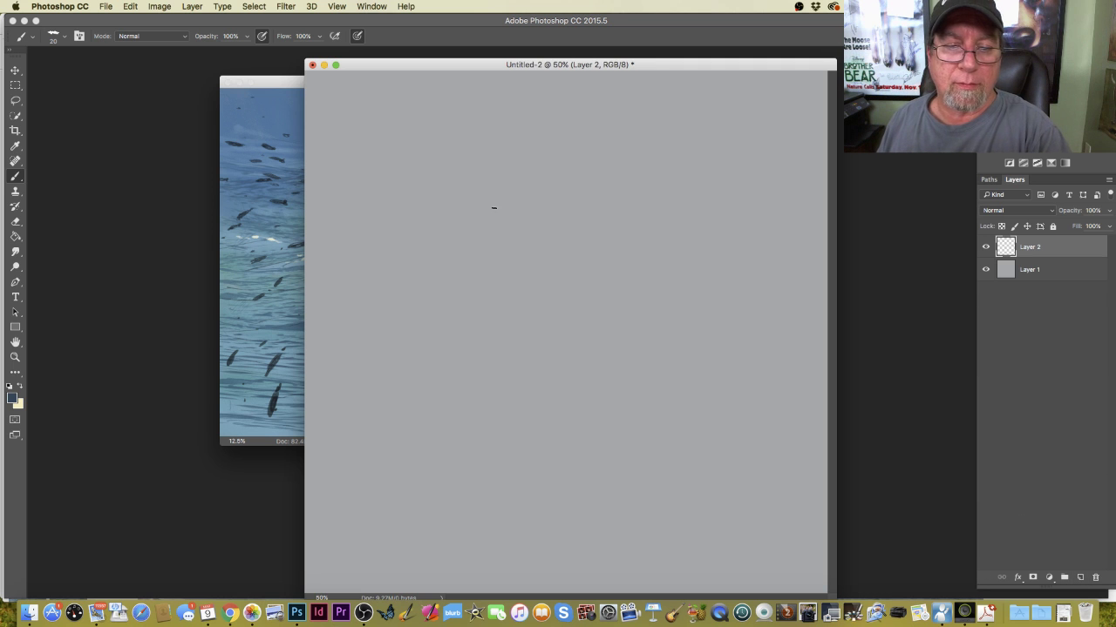
mouse_move(490, 188)
left_mouse_down()
mouse_move(480, 219)
mouse_move(496, 219)
mouse_move(477, 243)
mouse_move(489, 203)
mouse_move(504, 213)
mouse_move(480, 270)
mouse_move(489, 299)
mouse_move(468, 286)
mouse_move(470, 317)
left_mouse_up()
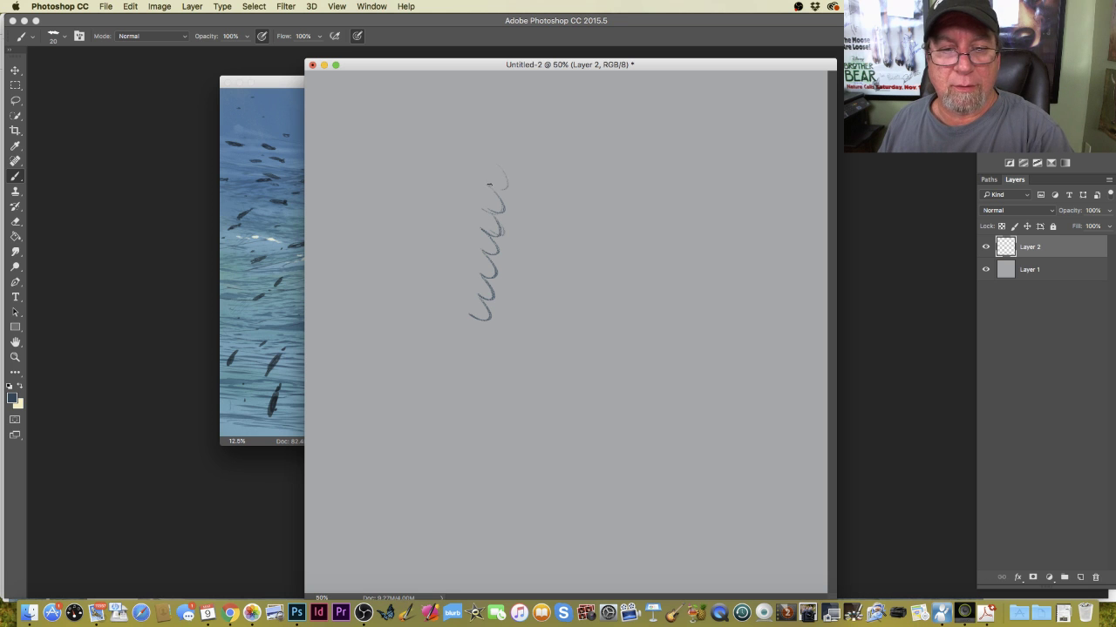
mouse_move(489, 184)
left_mouse_down()
mouse_move(472, 154)
mouse_move(473, 173)
mouse_move(468, 162)
mouse_move(463, 273)
left_mouse_up()
mouse_move(1030, 246)
left_mouse_down()
mouse_move(1055, 335)
mouse_move(1081, 549)
mouse_move(1095, 577)
left_mouse_up()
left_click(1080, 577)
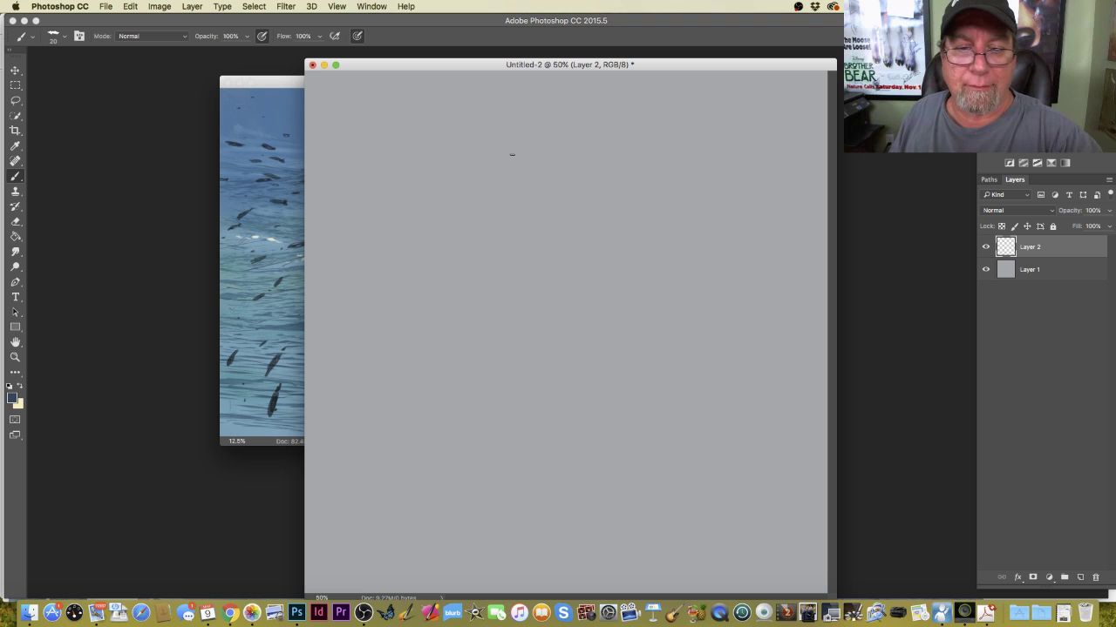
Sketch a small cluster of overlapping curved scale outlines on Layer 2 in the upper middle of the canvas.
mouse_move(508, 157)
left_mouse_down()
mouse_move(518, 197)
mouse_move(505, 219)
mouse_move(497, 190)
mouse_move(500, 231)
mouse_move(488, 248)
mouse_move(514, 211)
mouse_move(512, 253)
mouse_move(482, 271)
mouse_move(485, 255)
mouse_move(487, 270)
mouse_move(495, 249)
mouse_move(491, 292)
left_mouse_up()
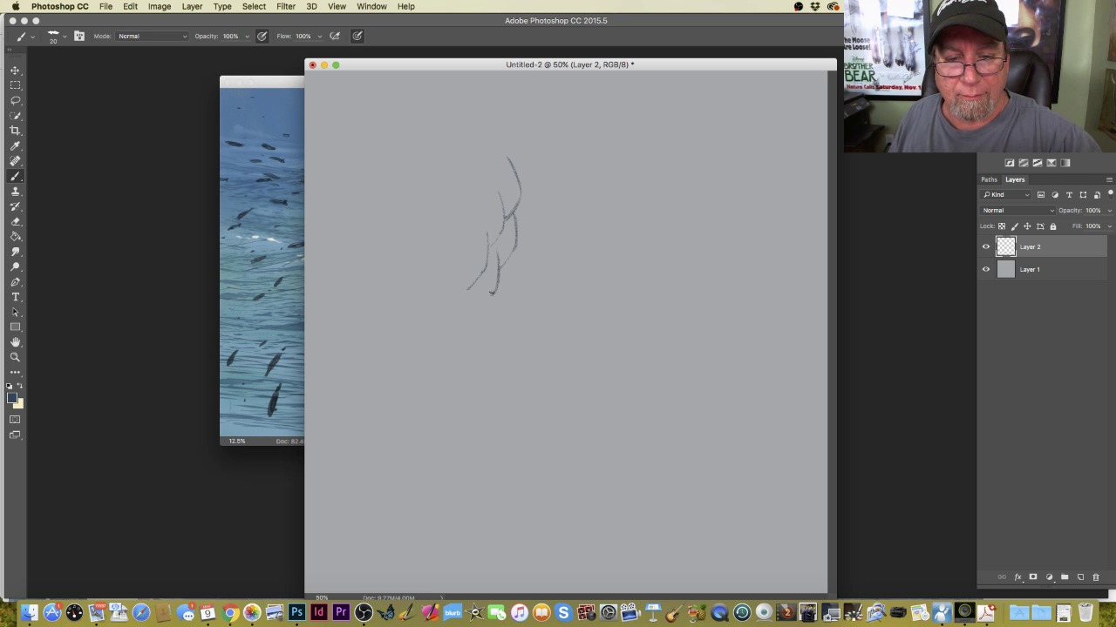
left_click_drag(512, 255, 503, 305)
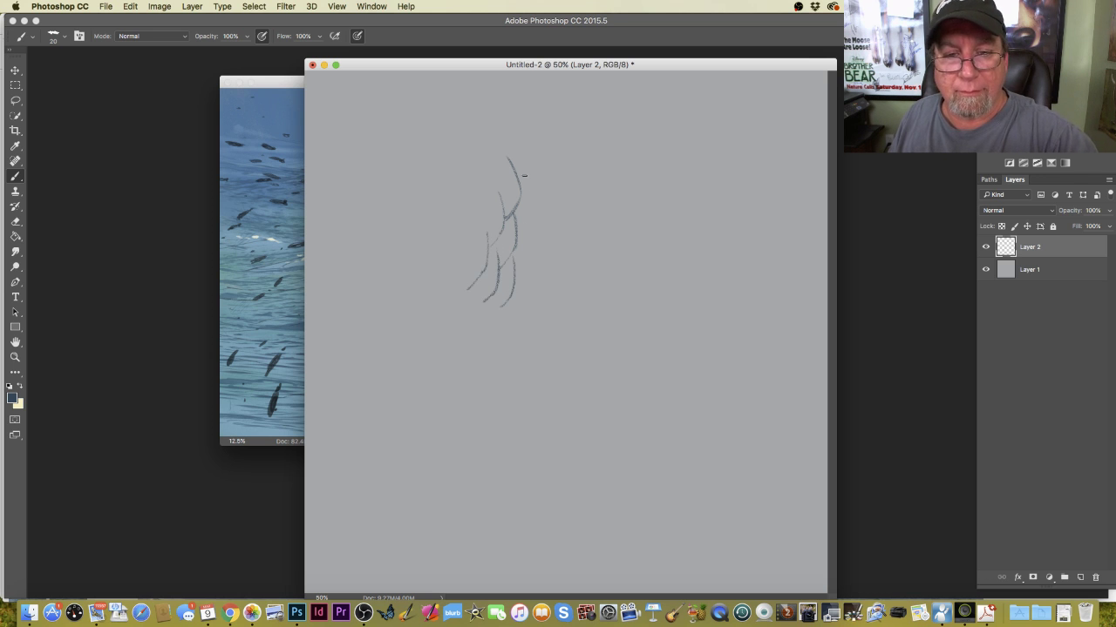
left_click_drag(527, 174, 518, 226)
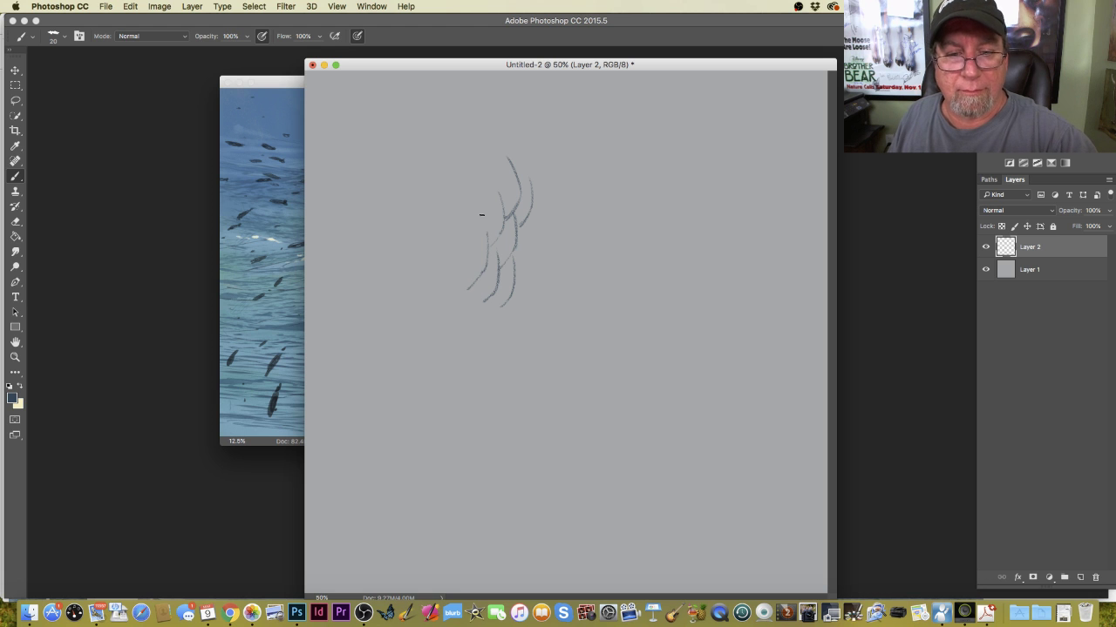
left_click_drag(531, 217, 531, 250)
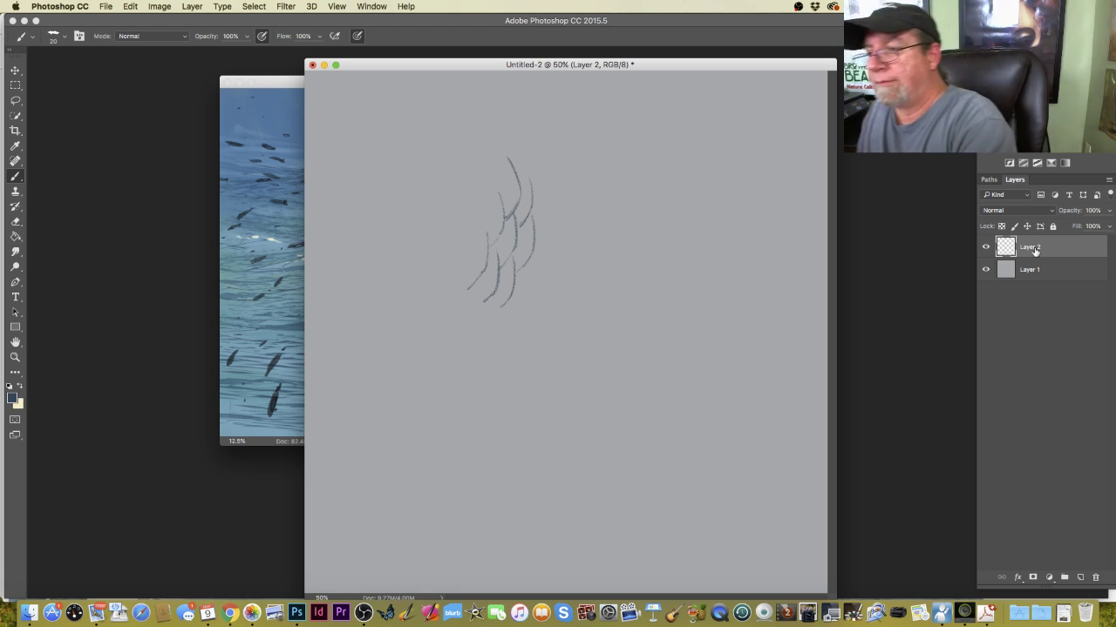
Duplicate Layer 2 and move the copied scales beside the original cluster, slightly lower on its right.
left_click_drag(1037, 248, 1080, 577)
left_click(15, 70)
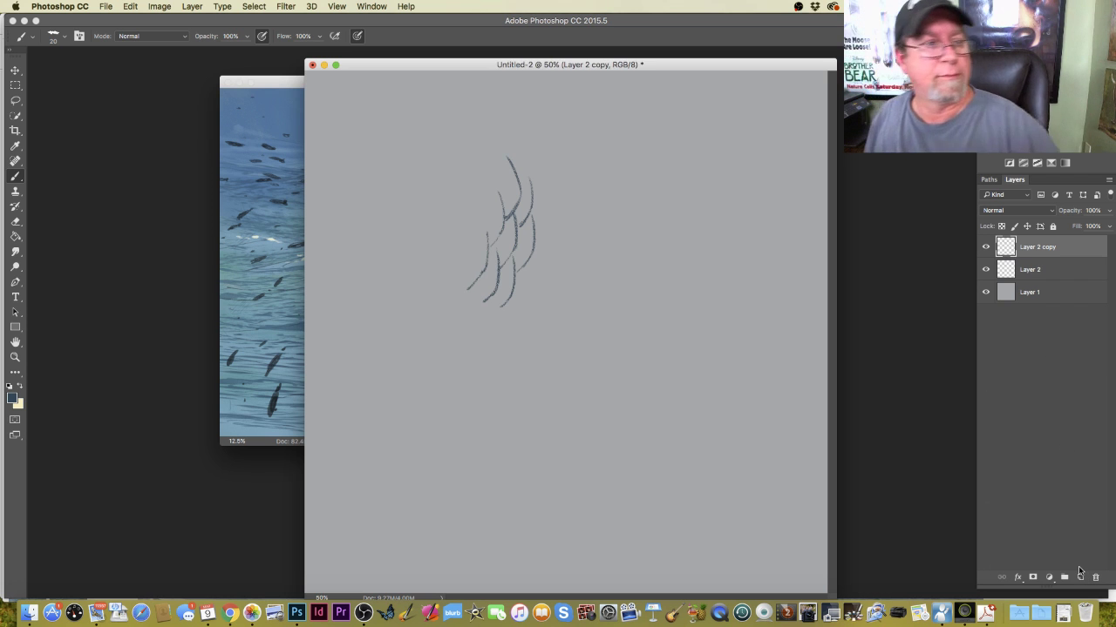
left_click_drag(475, 329, 512, 348)
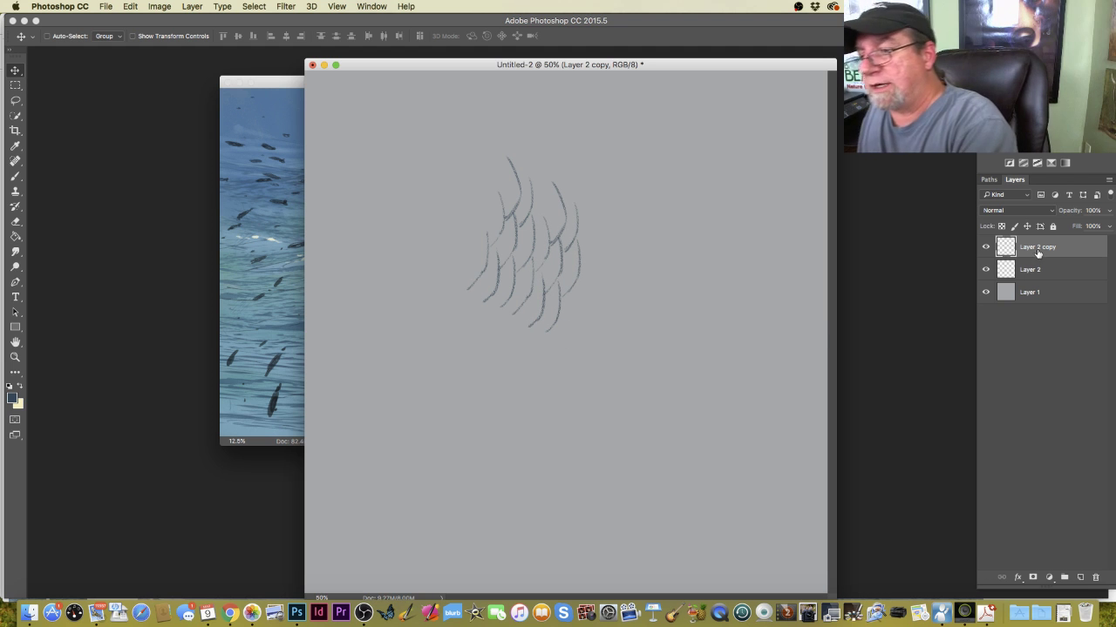
Duplicate the copied scale layer, move it below and left of the original cluster, and rotate it clockwise with Free Transform to fit.
left_click_drag(1042, 248, 1080, 577)
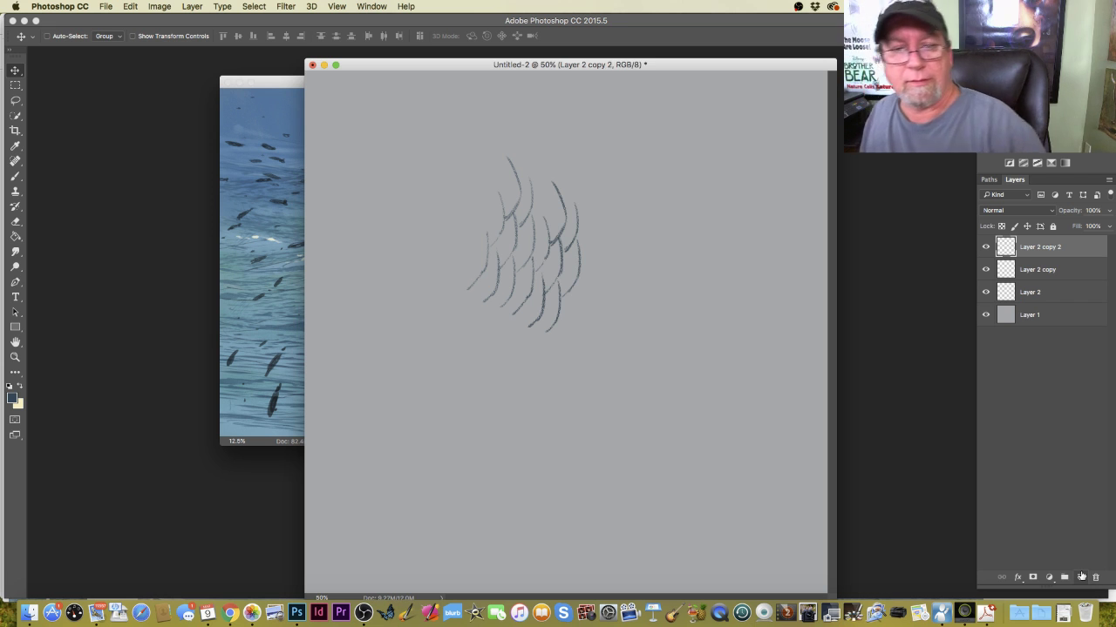
mouse_move(509, 341)
left_mouse_down()
mouse_move(482, 401)
mouse_move(413, 440)
mouse_move(430, 445)
left_mouse_up()
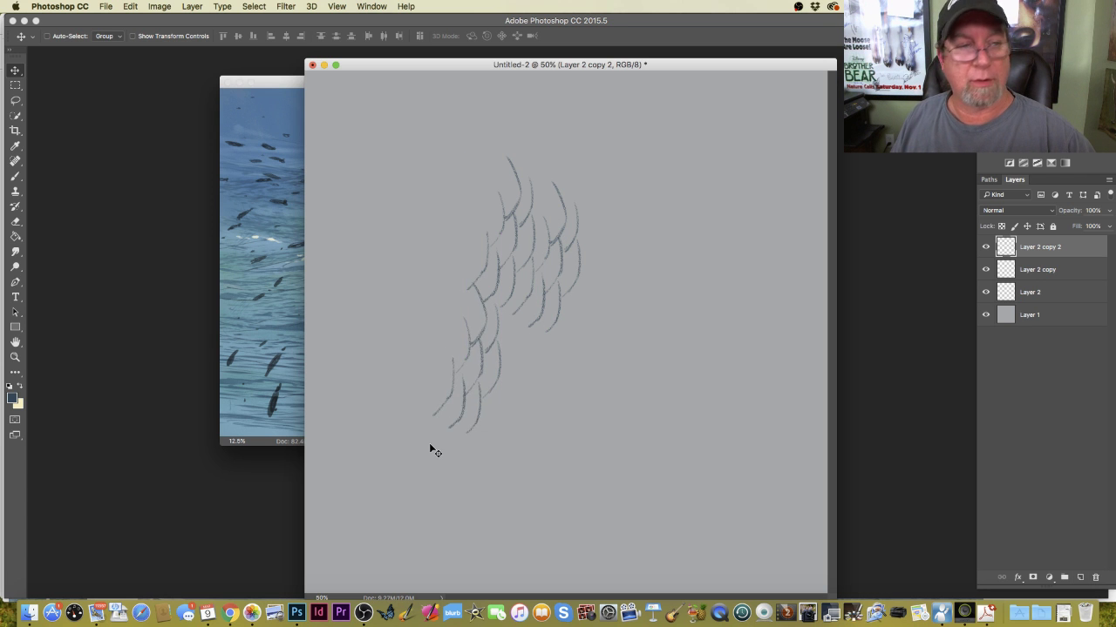
left_click(131, 8)
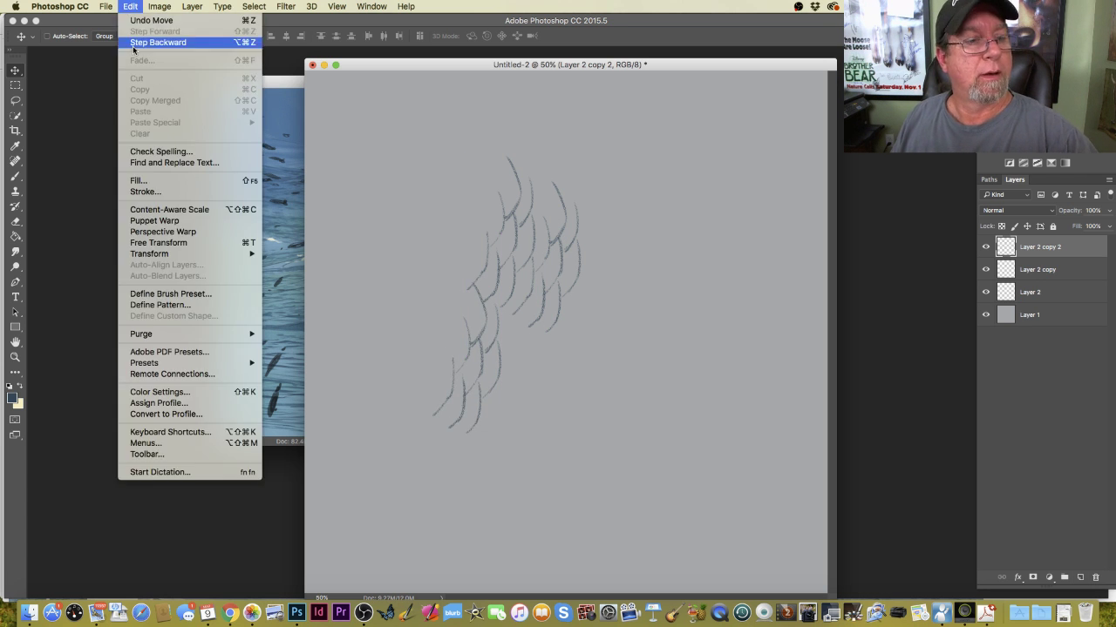
left_click(148, 244)
left_click_drag(415, 446, 392, 430)
mouse_move(437, 391)
left_mouse_down()
mouse_move(423, 398)
mouse_move(419, 386)
mouse_move(374, 424)
mouse_move(364, 418)
left_mouse_up()
mouse_move(430, 375)
left_mouse_down()
mouse_move(407, 371)
mouse_move(407, 357)
left_mouse_up()
key("Return")
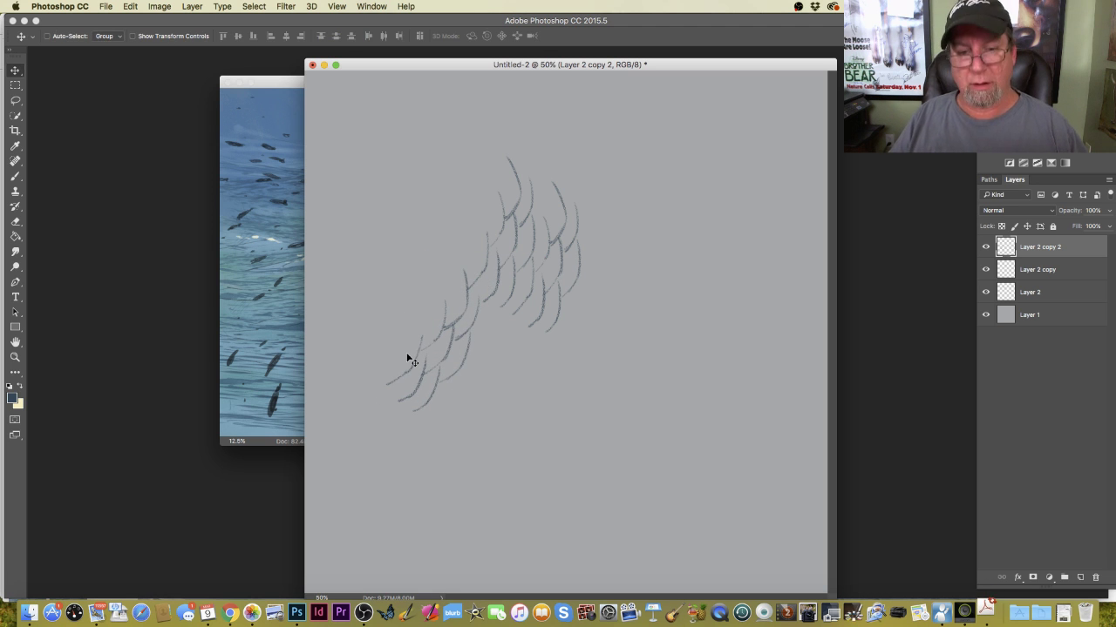
Duplicate the rotated scale layer, Layer 2 copy 2, and place the new copy against its lower right side.
mouse_move(1042, 247)
left_mouse_down()
mouse_move(1072, 567)
mouse_move(1094, 576)
left_mouse_up()
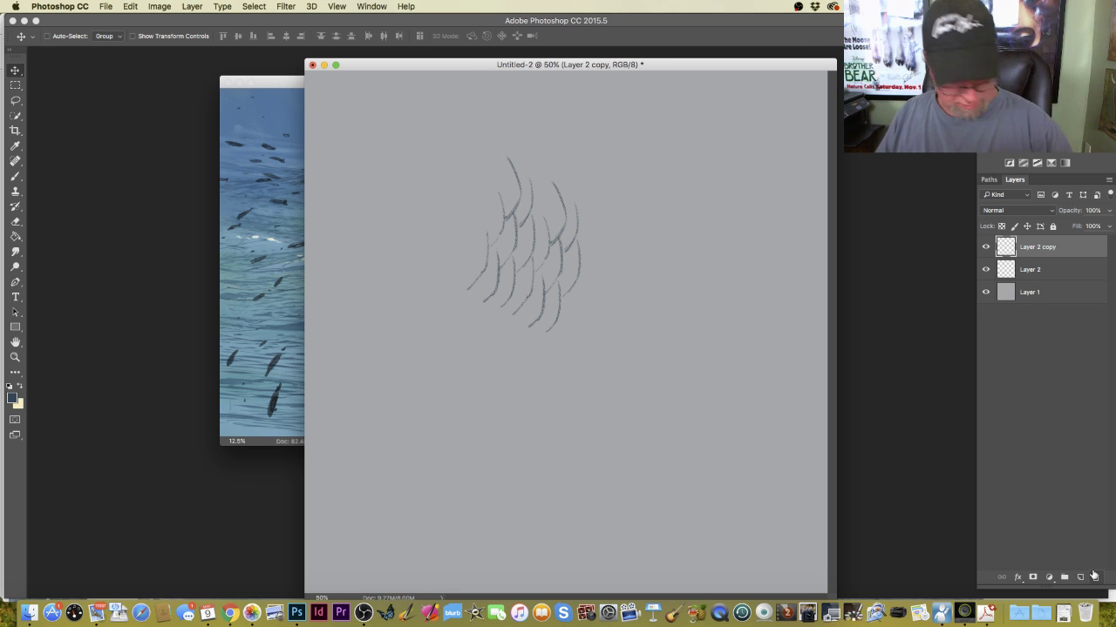
key("super+z")
left_click_drag(1041, 247, 1078, 576)
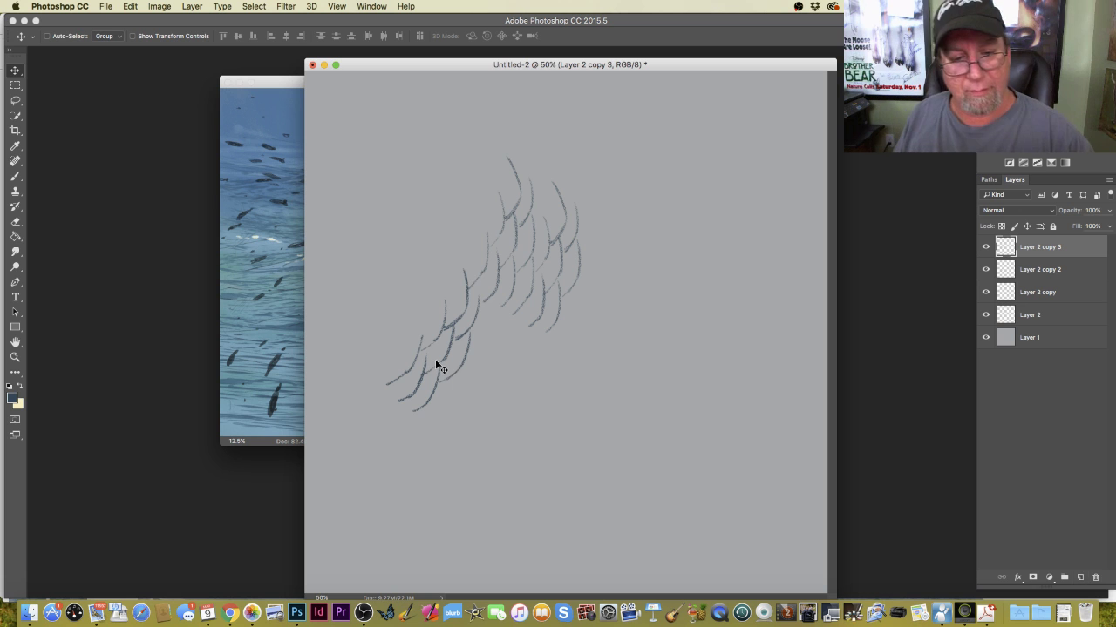
mouse_move(438, 366)
left_mouse_down()
mouse_move(477, 393)
mouse_move(441, 416)
left_mouse_up()
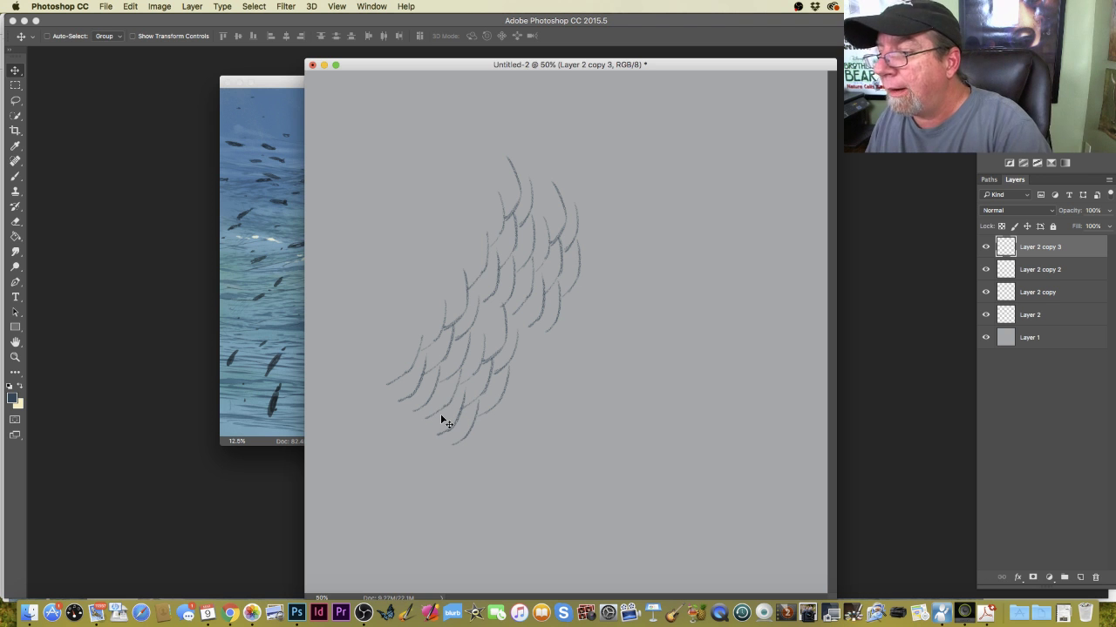
Duplicate Layer 2 copy 3, move it to the right, and use Free Transform to rotate it -1.83° and nest it against the neighbouring scales.
left_click_drag(1032, 253, 1079, 578)
left_click_drag(488, 403, 514, 417)
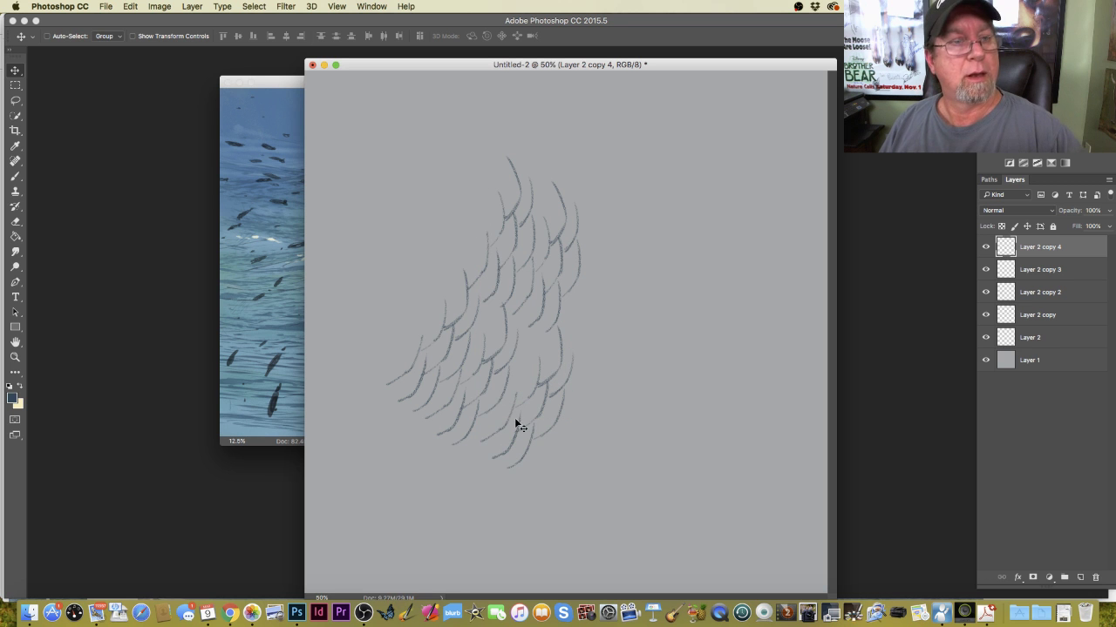
left_click(130, 6)
left_click(145, 243)
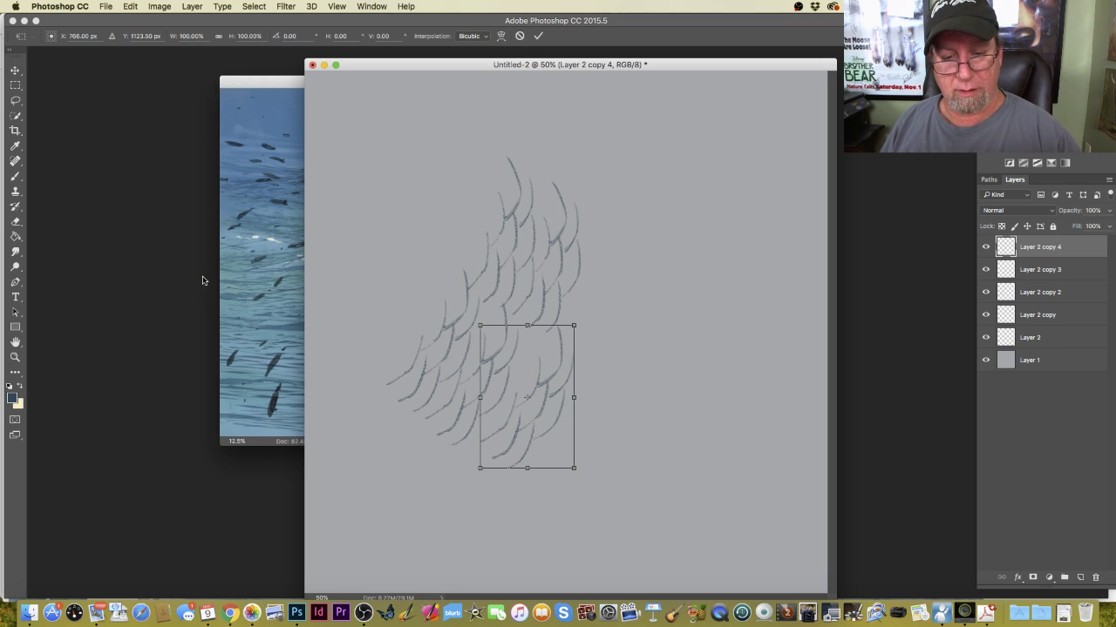
left_click_drag(445, 480, 477, 456)
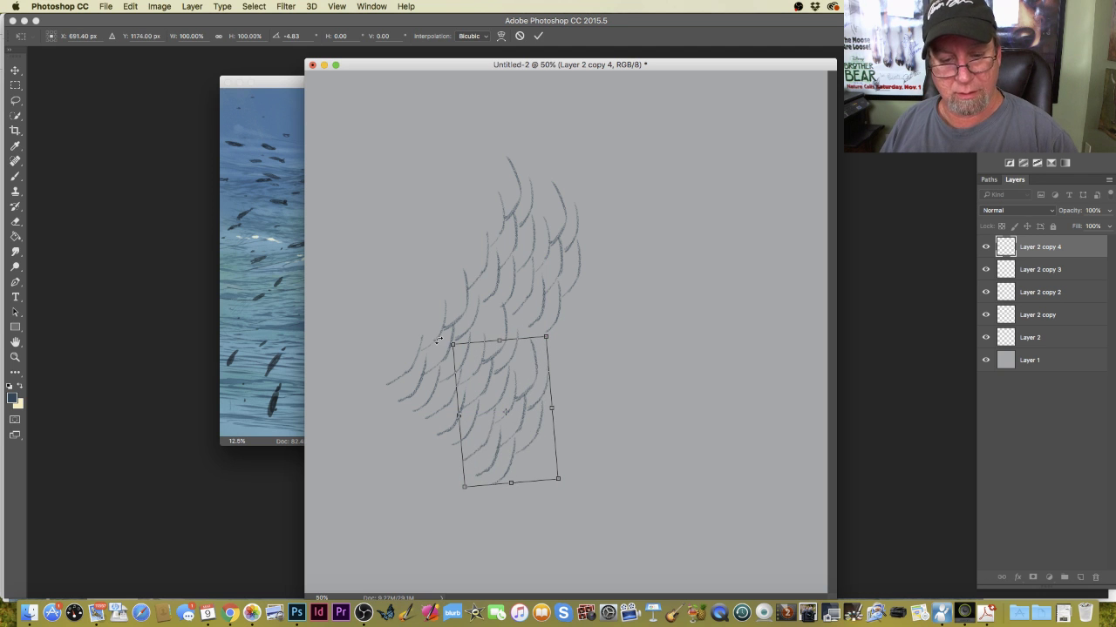
left_click_drag(437, 339, 442, 349)
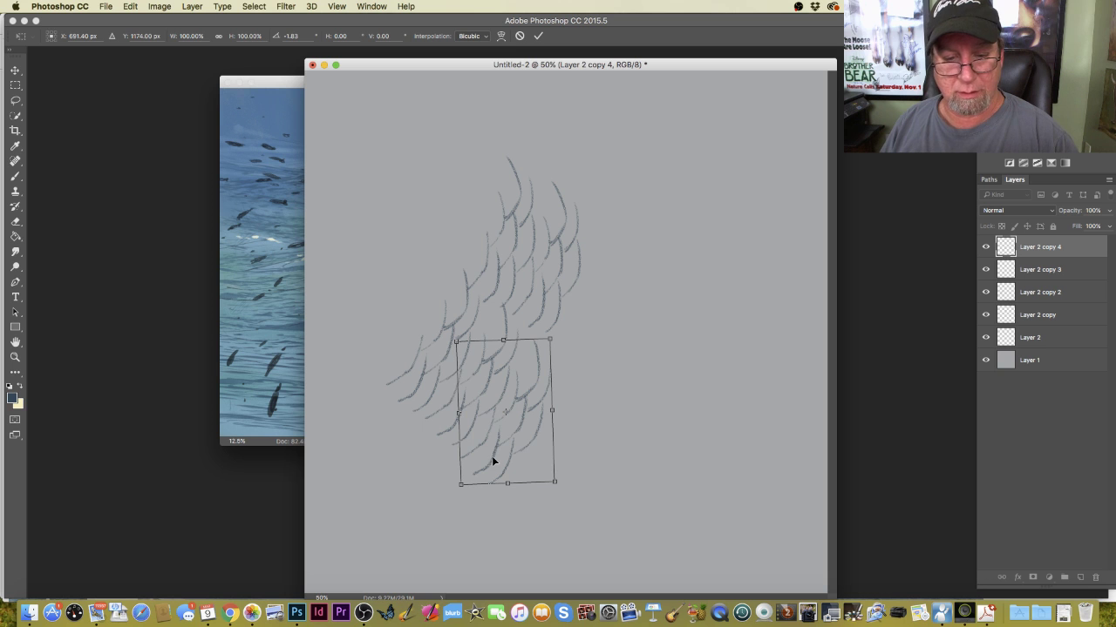
left_click_drag(492, 462, 489, 455)
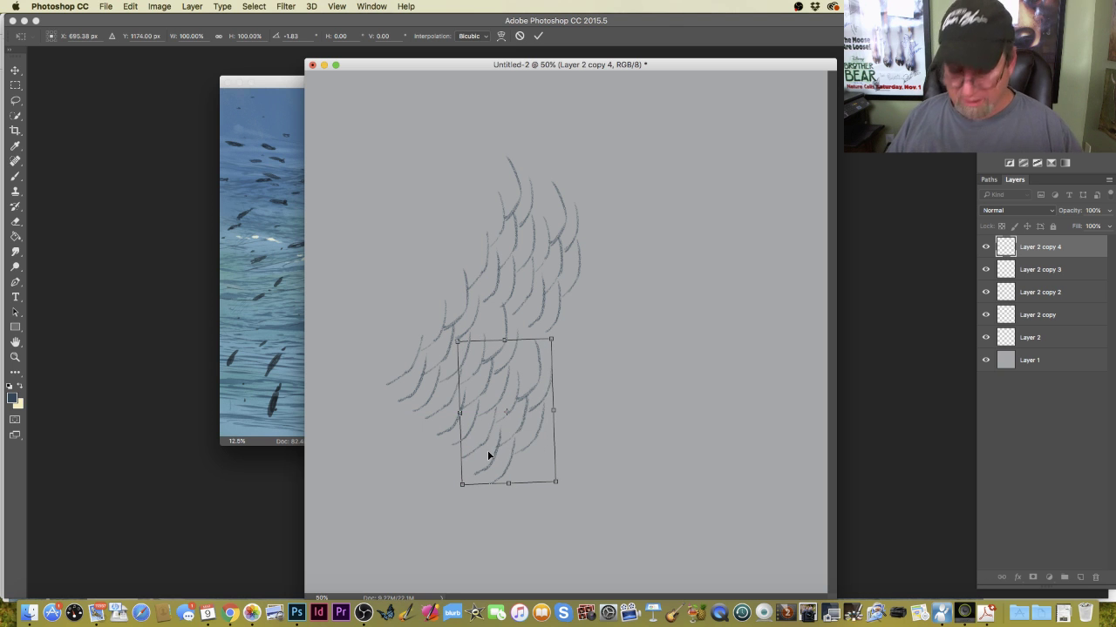
Shift the Layer 2 copy 4 scale patch 4 px to the right and apply the transform.
key("Right")
key("Right")
key("Right")
key("Right")
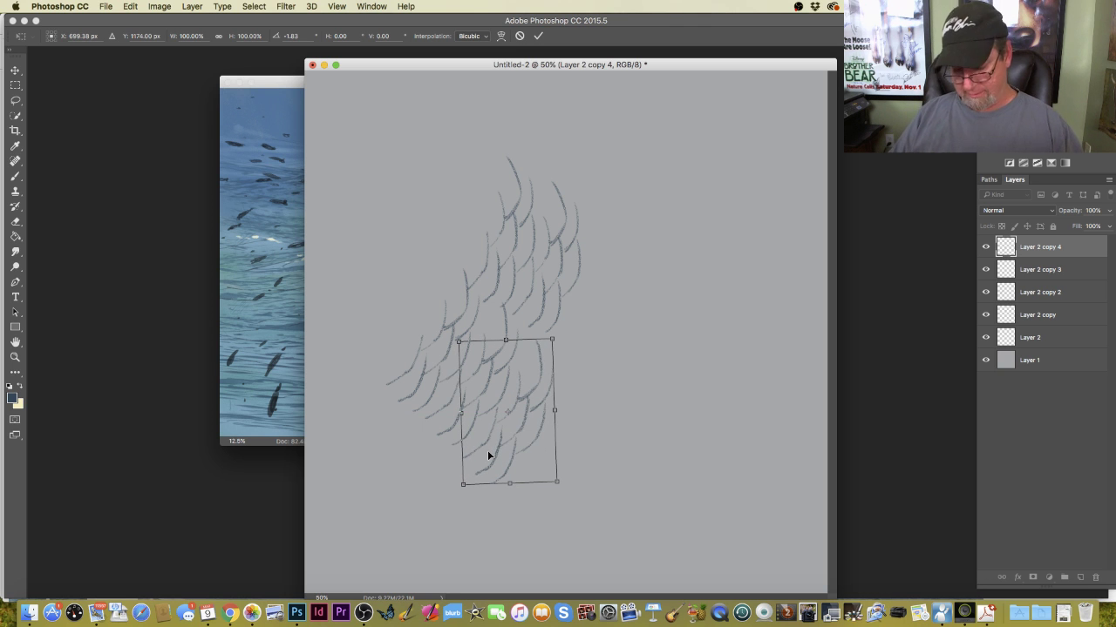
key("Return")
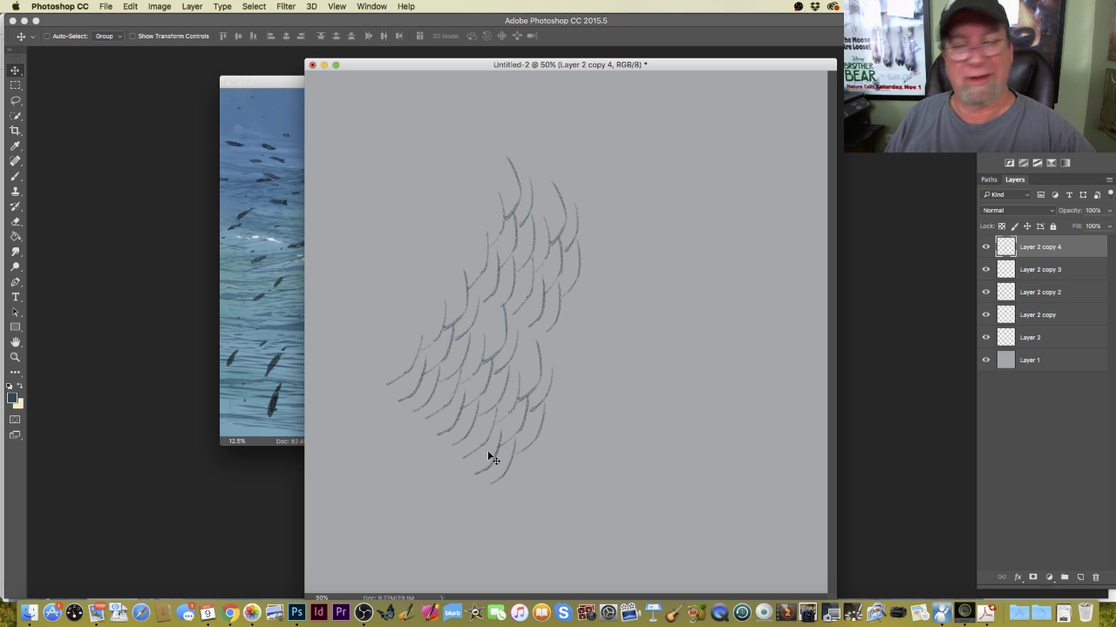
Duplicate Layer 2 copy 4, place the copy along the pattern's upper right side and rotate it about -17 degrees.
left_click_drag(1041, 247, 1080, 577)
left_click_drag(499, 418, 579, 298)
left_click(130, 6)
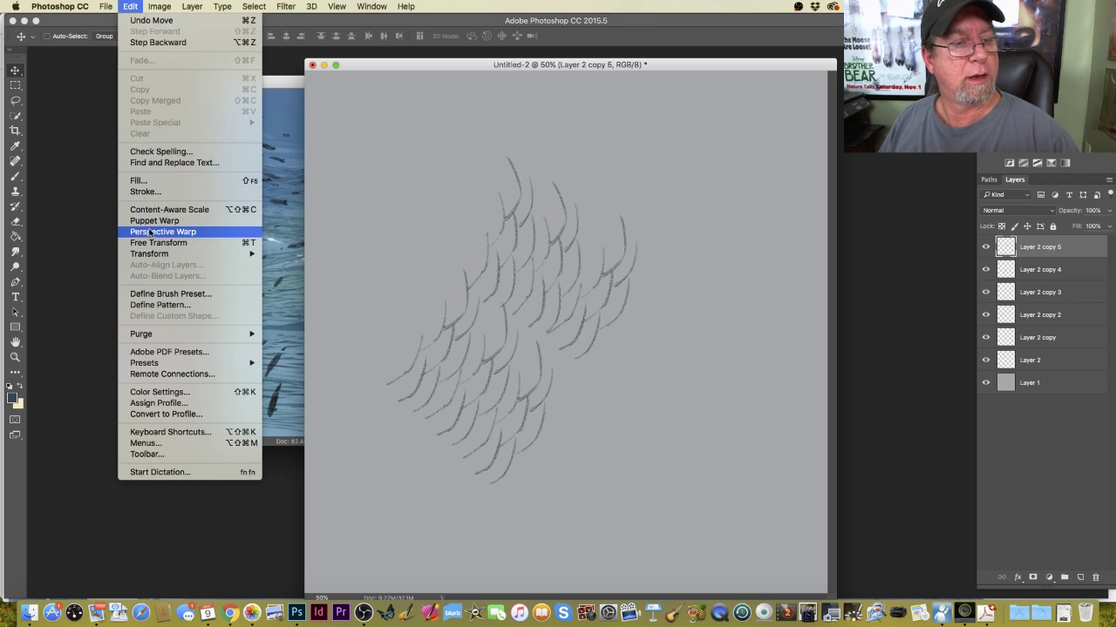
left_click(174, 238)
mouse_move(544, 350)
left_mouse_down()
mouse_move(546, 383)
mouse_move(565, 388)
left_mouse_up()
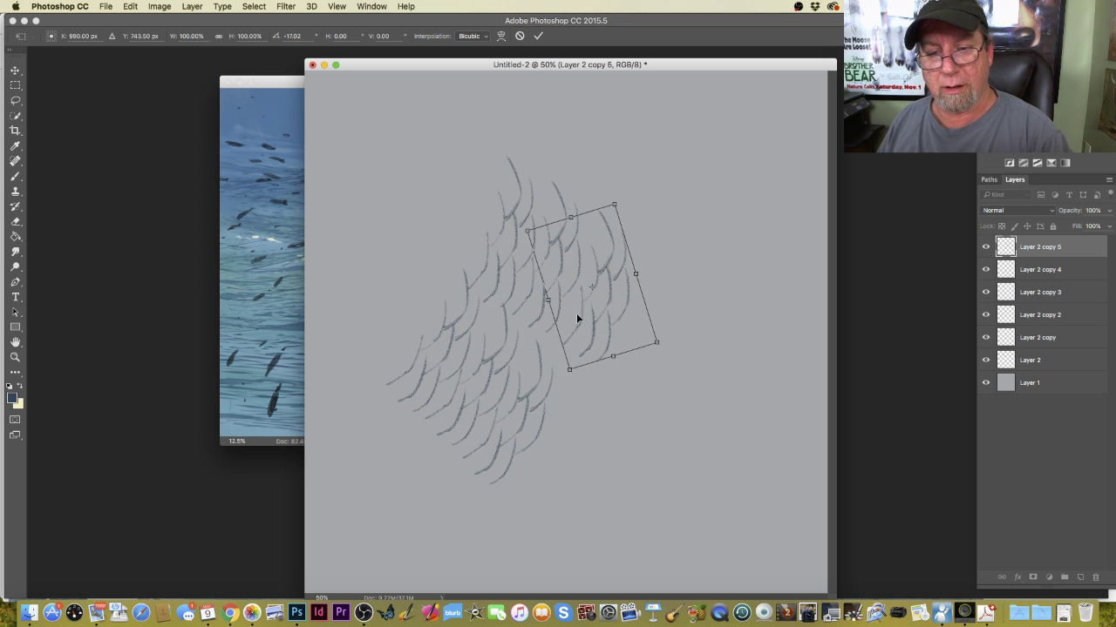
left_click_drag(576, 313, 565, 315)
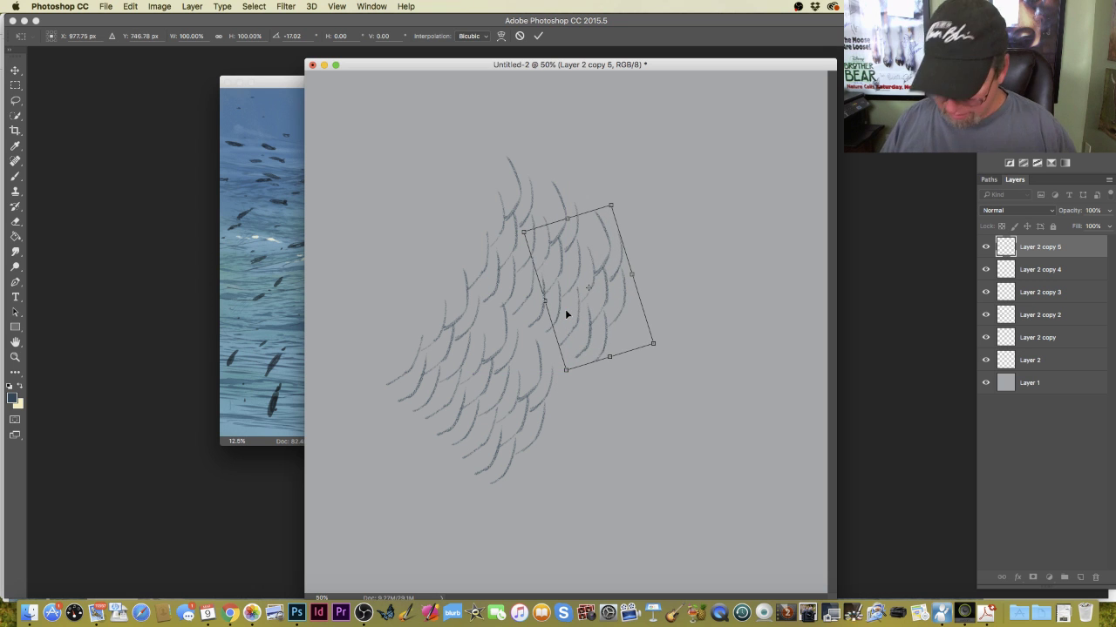
Fine-tune the duplicated patch's fit against its neighbours, bring its rotation to about -14.75 degrees and apply the transform.
key("Left")
key("Left")
key("Left")
key("Left")
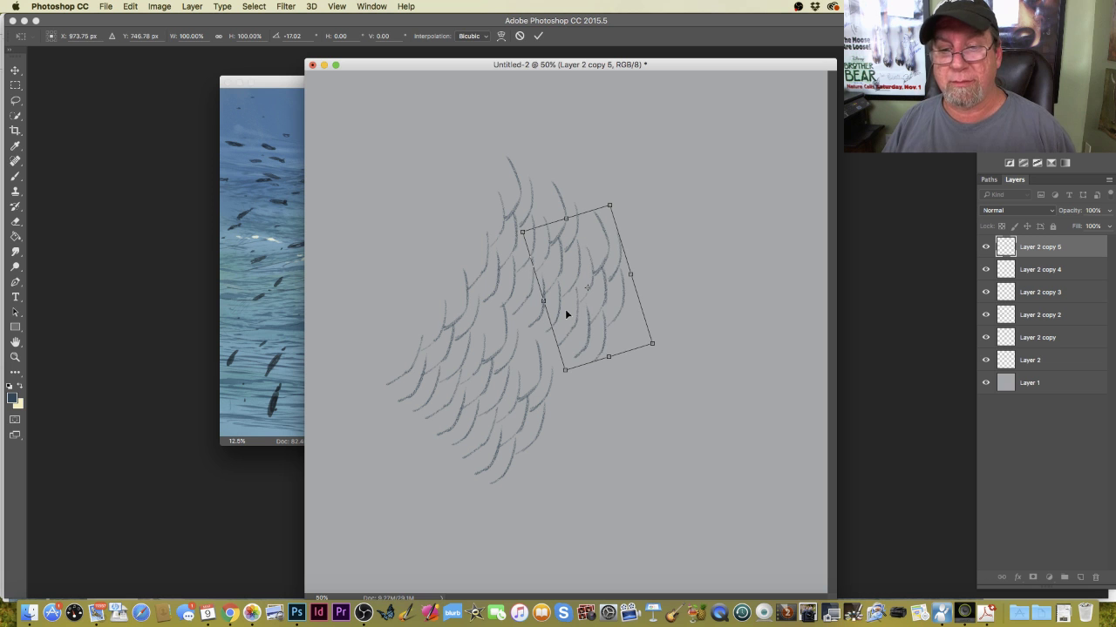
key("Right")
key("Right")
key("Right")
key("Right")
left_click_drag(608, 193, 611, 190)
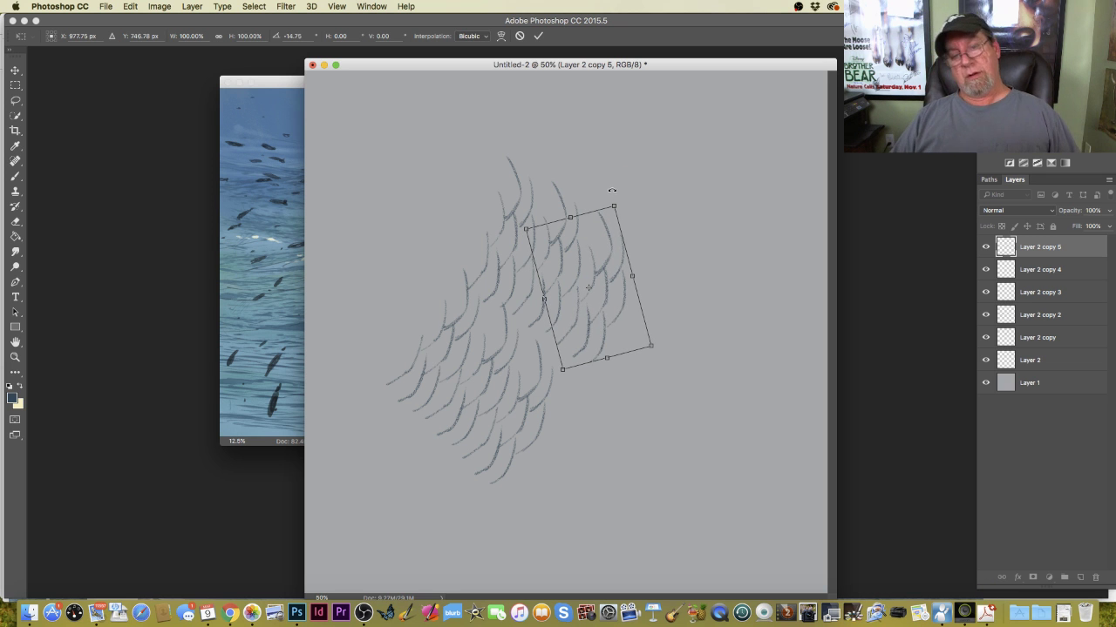
key("Return")
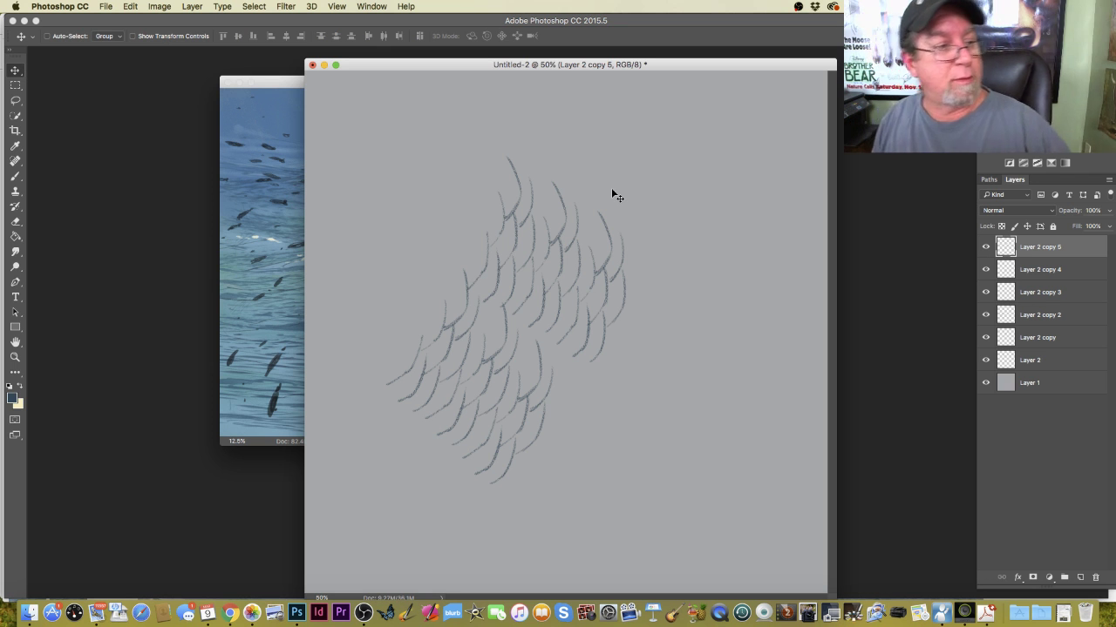
Paint curved scale strokes with the Brush to fill the gaps between patches and along the lower right and upper edges.
left_click(20, 178)
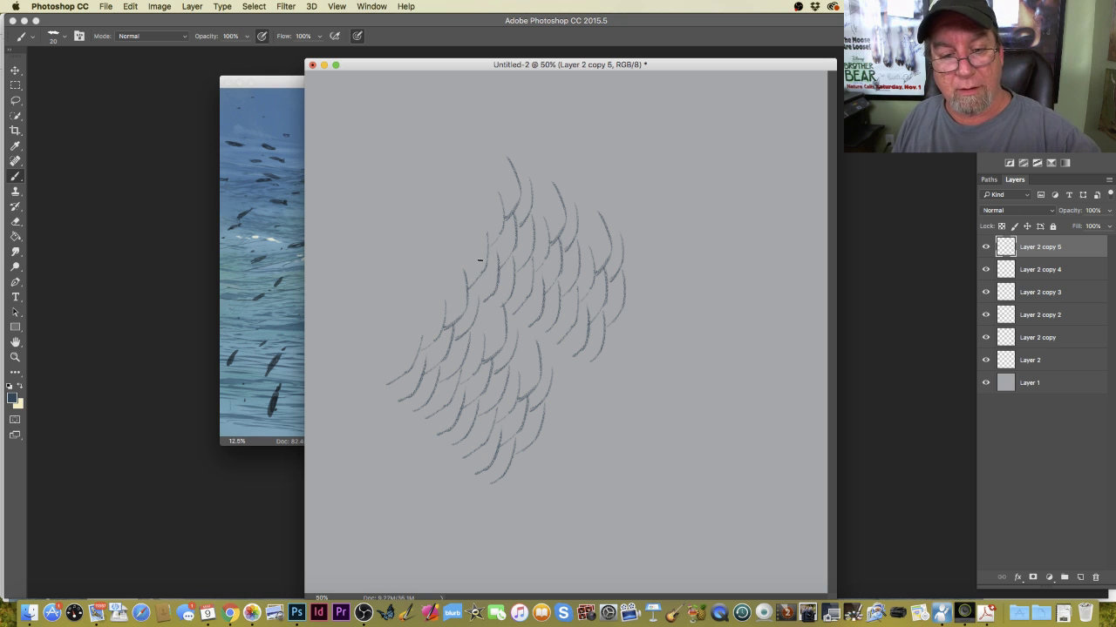
left_click_drag(497, 290, 497, 307)
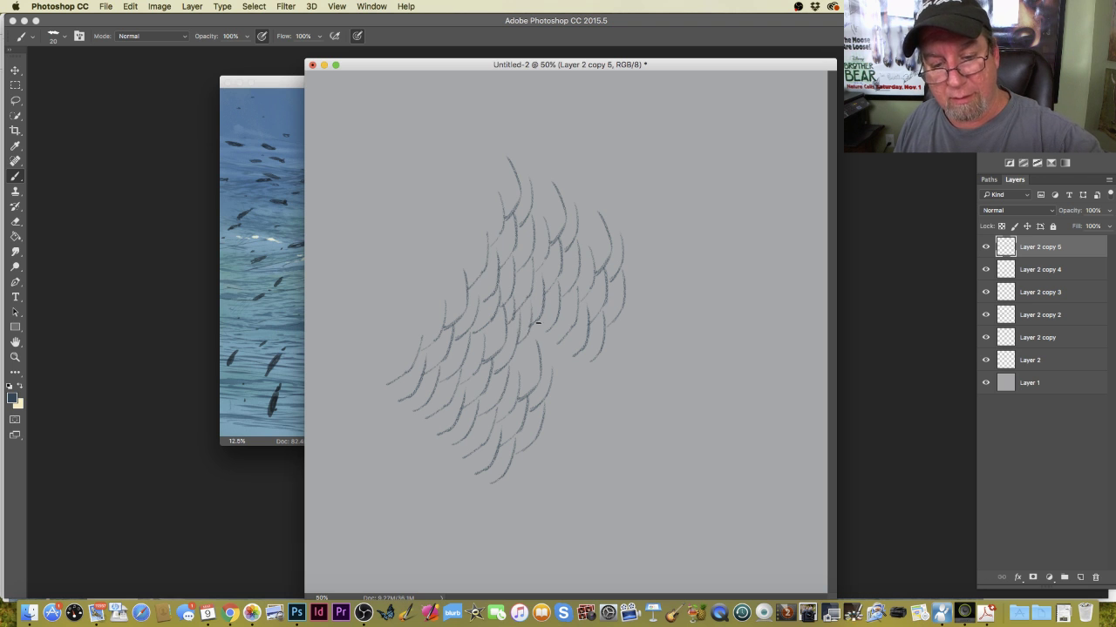
left_click_drag(537, 321, 528, 357)
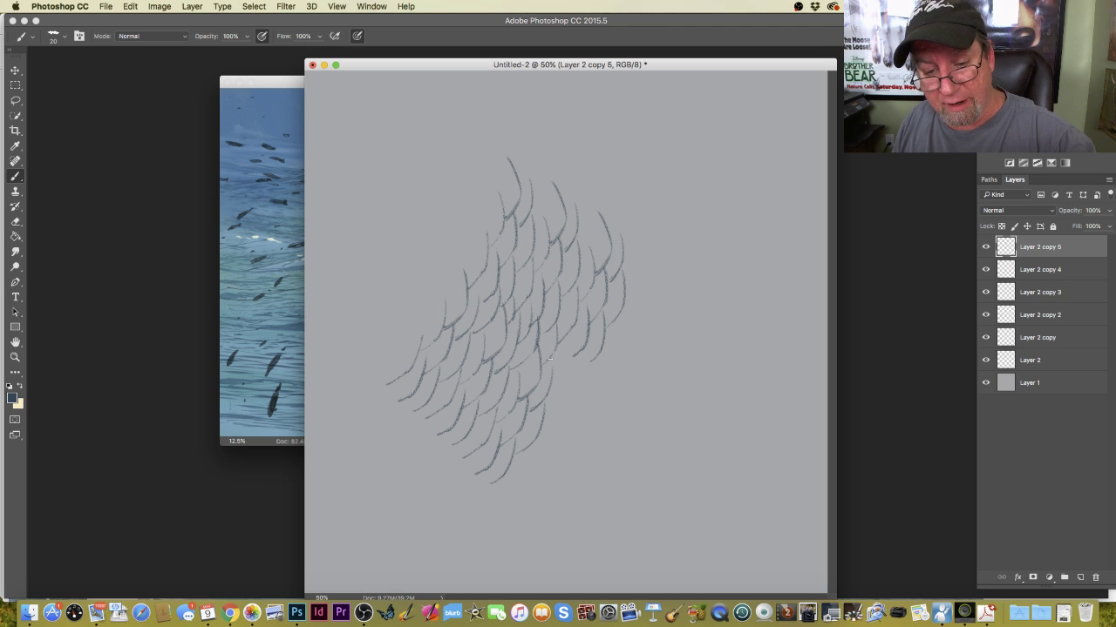
mouse_move(573, 332)
left_mouse_down()
mouse_move(568, 367)
mouse_move(547, 387)
mouse_move(577, 351)
mouse_move(572, 382)
mouse_move(555, 395)
mouse_move(585, 386)
left_mouse_up()
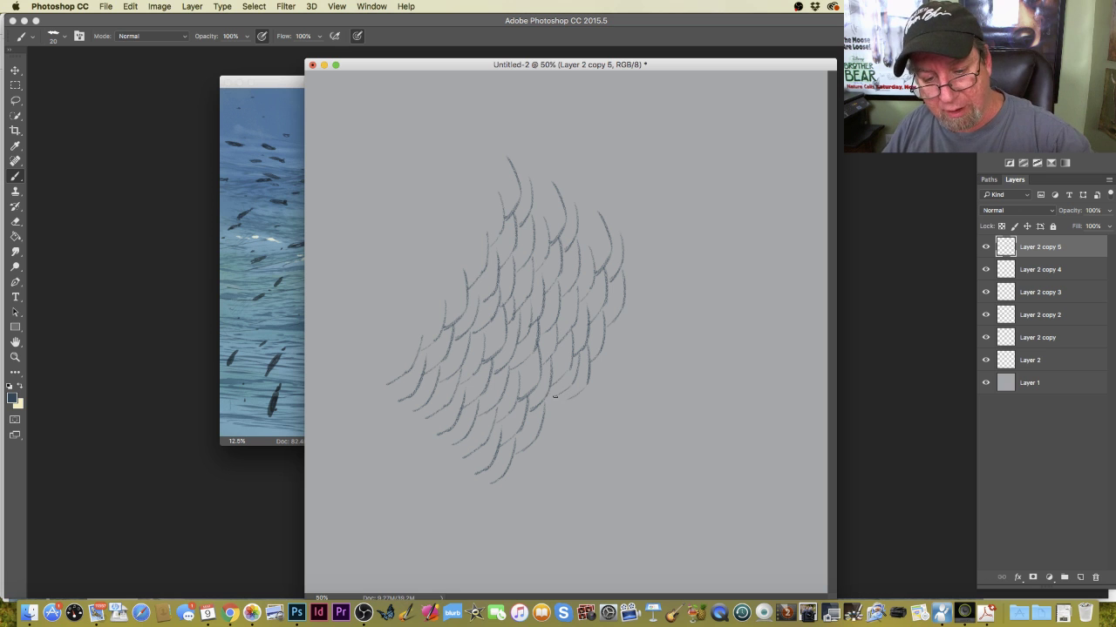
left_click_drag(555, 384, 552, 436)
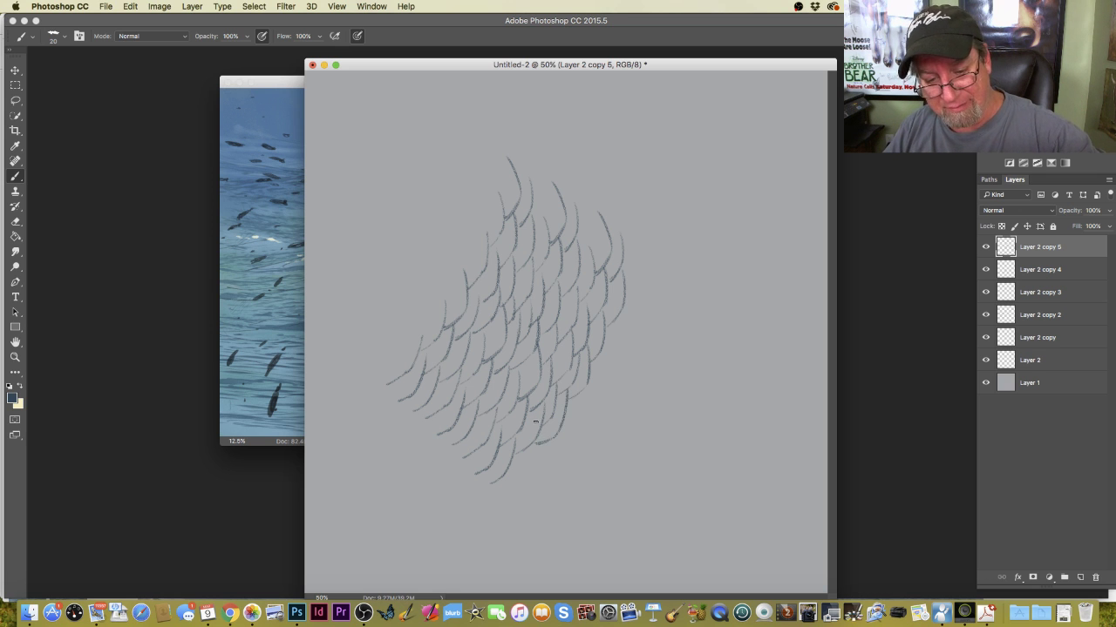
left_click_drag(537, 443, 518, 480)
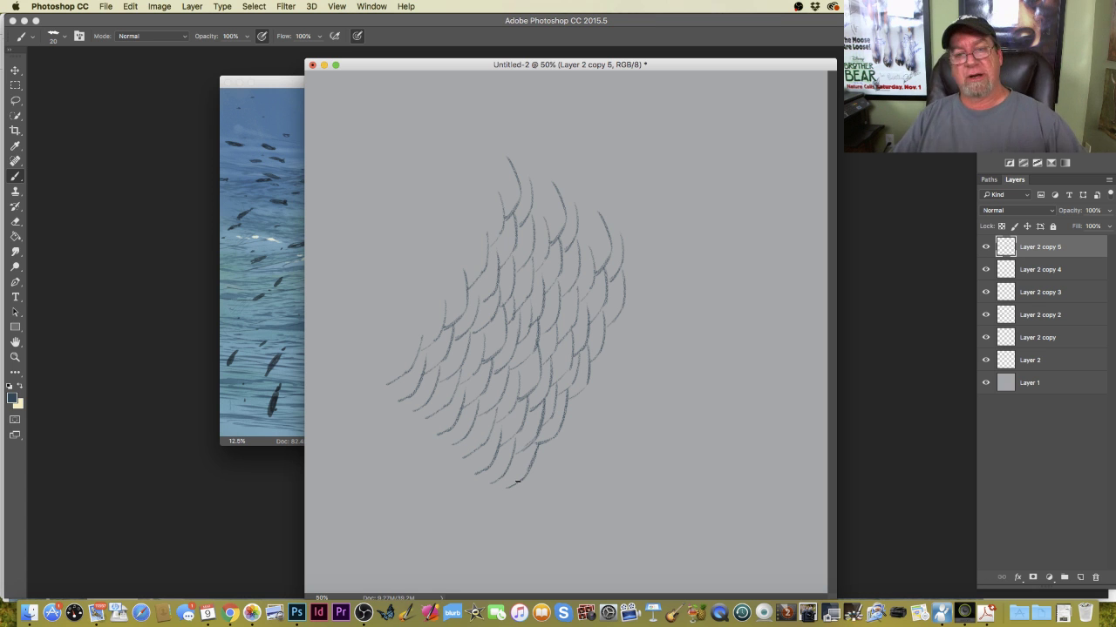
left_click_drag(545, 165, 549, 201)
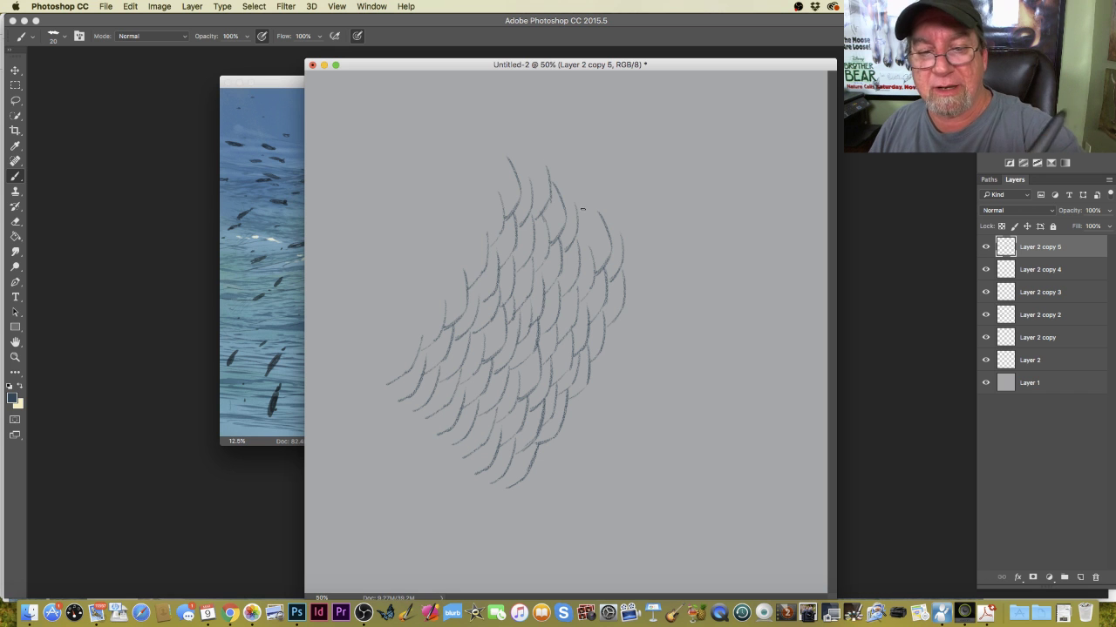
left_click_drag(587, 189, 592, 229)
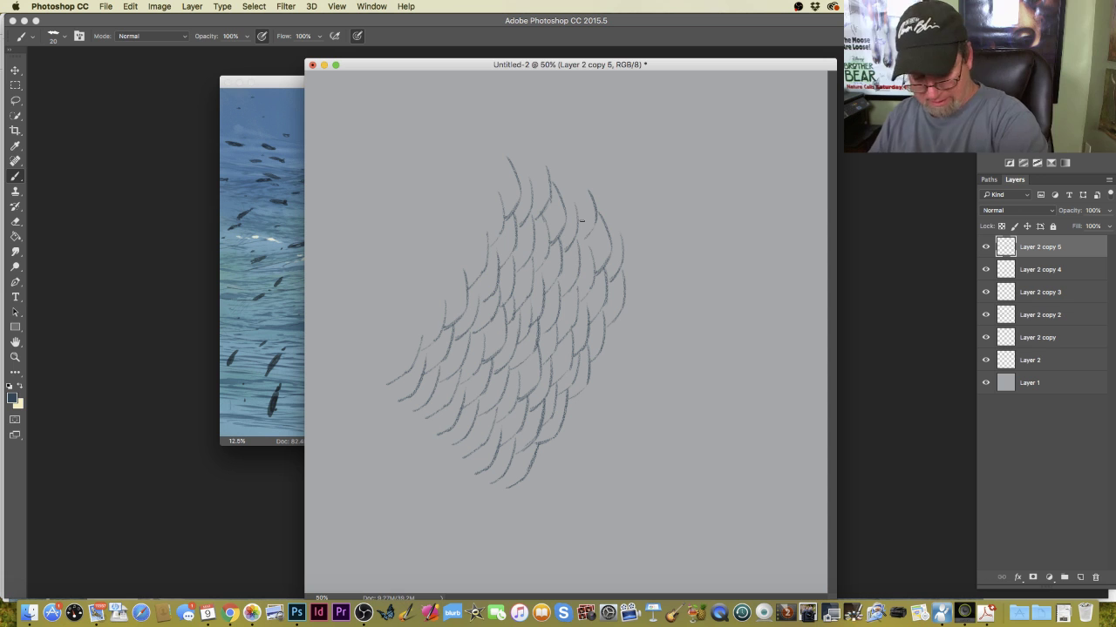
Merge all the scale layers from Layer 2 copy 5 down to Layer 2 into one layer.
left_click(1028, 364, "shift")
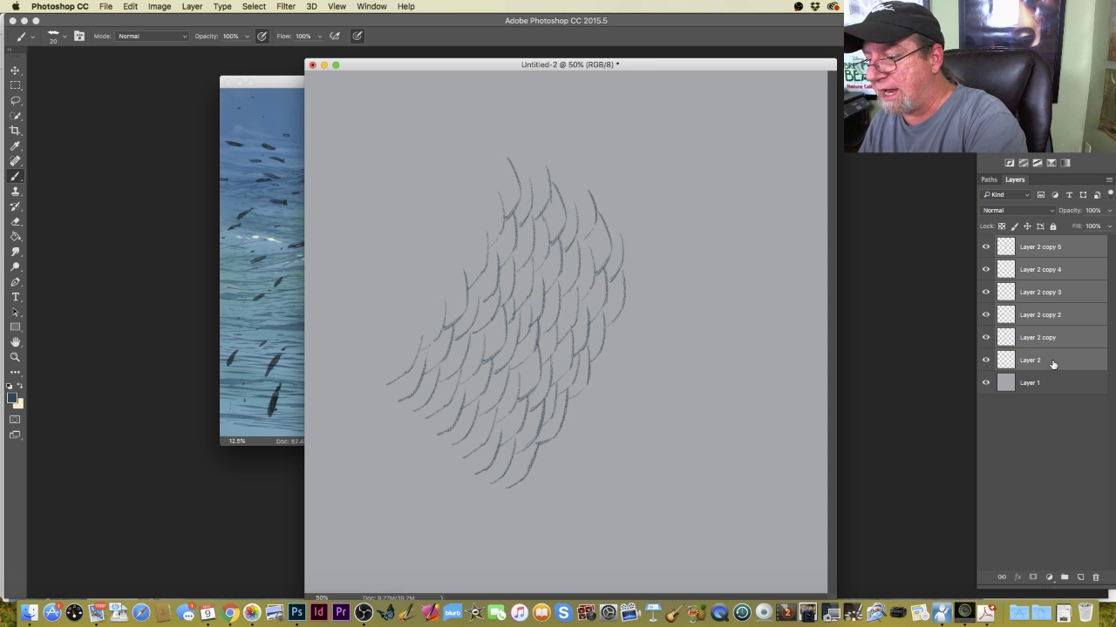
left_click(190, 7)
left_click(195, 424)
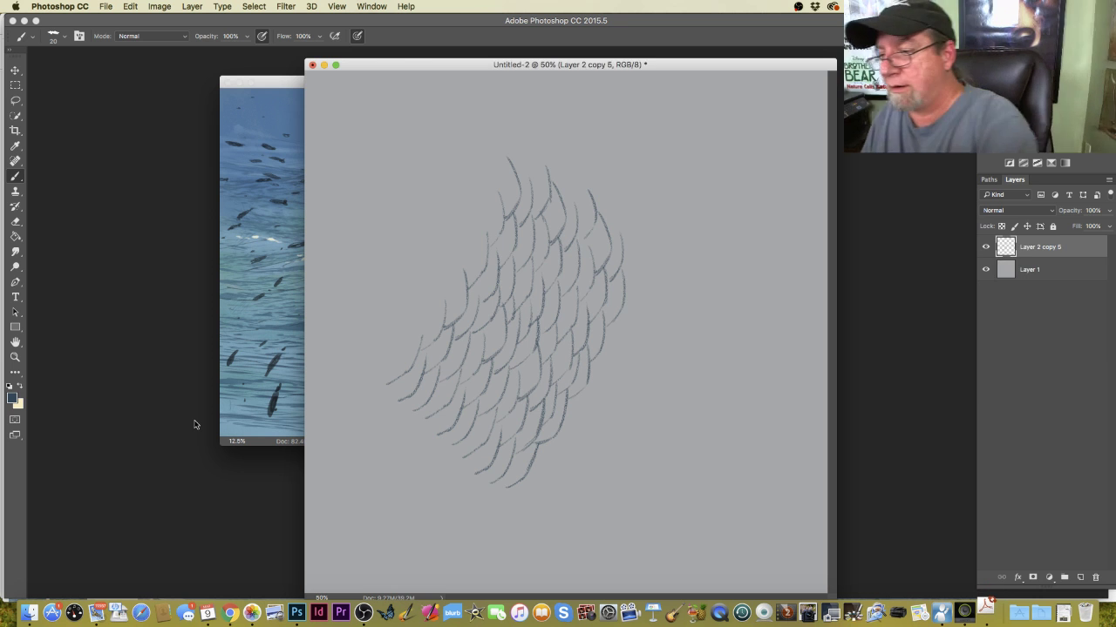
Duplicate the merged scale layer and move the copy down and to the right so it extends the pattern.
left_click_drag(1039, 247, 1081, 578)
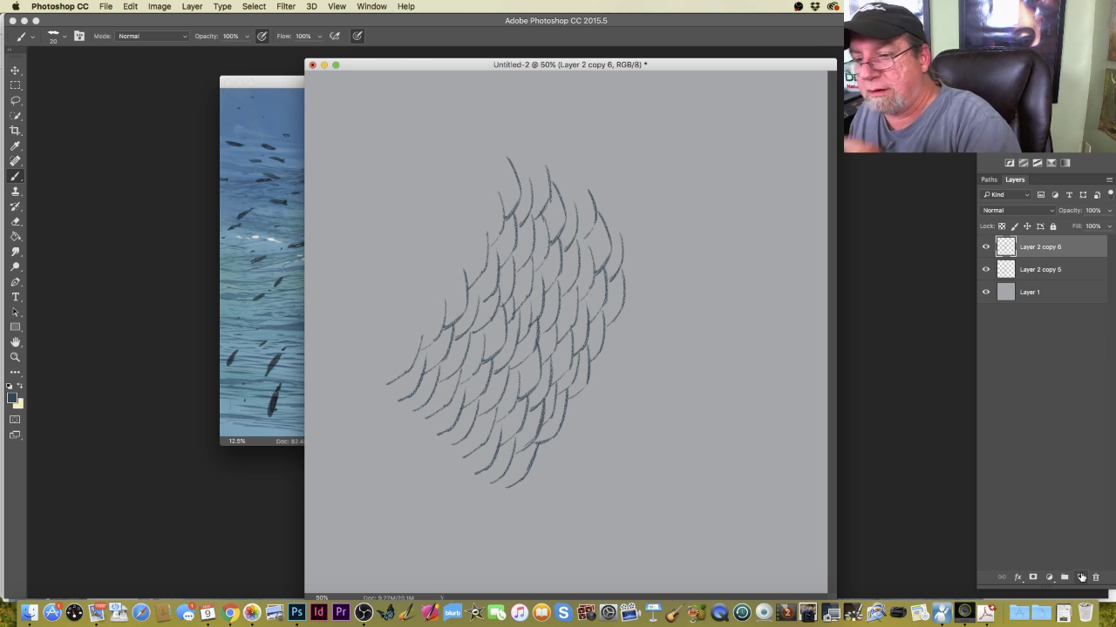
key("v")
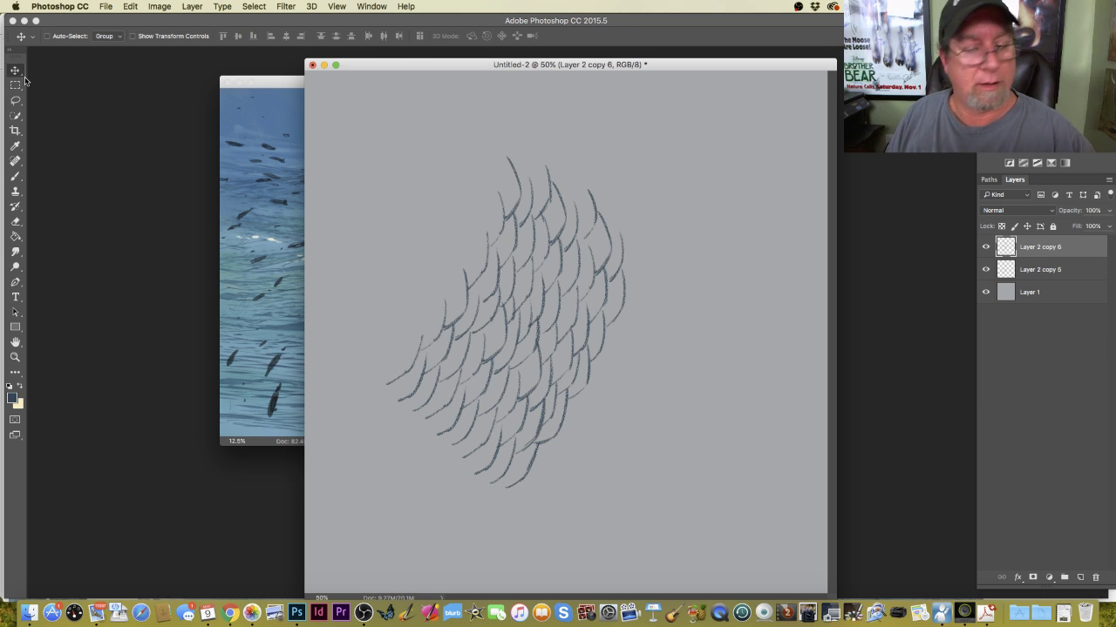
left_click_drag(436, 459, 565, 541)
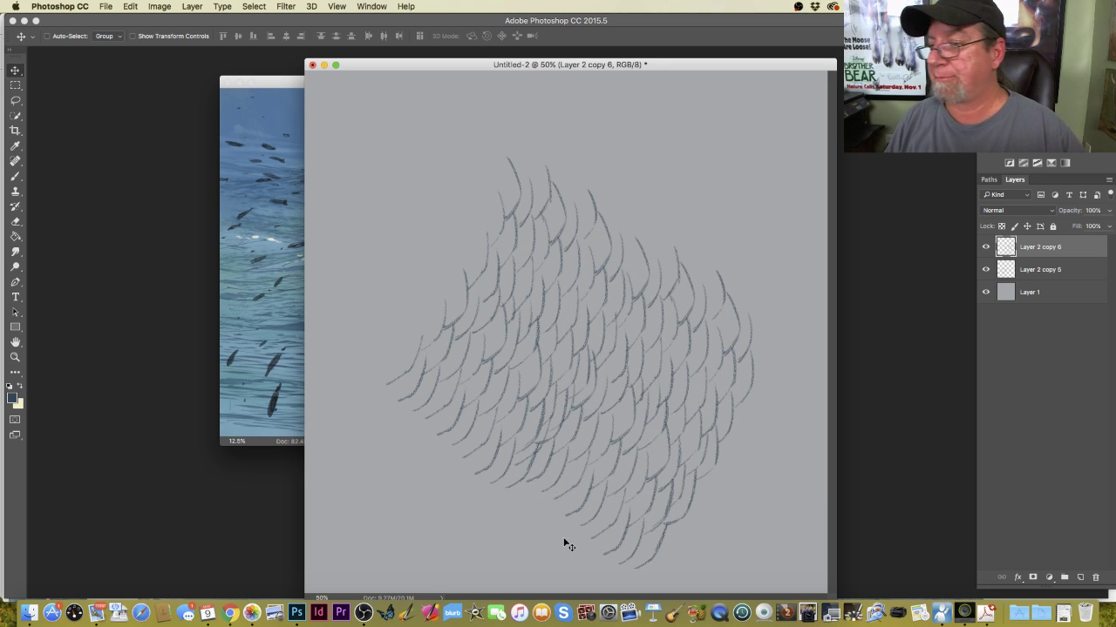
Scale both scale layers together to about 80% and move them toward the canvas's upper left.
left_click(1039, 269, "shift")
left_click(130, 6)
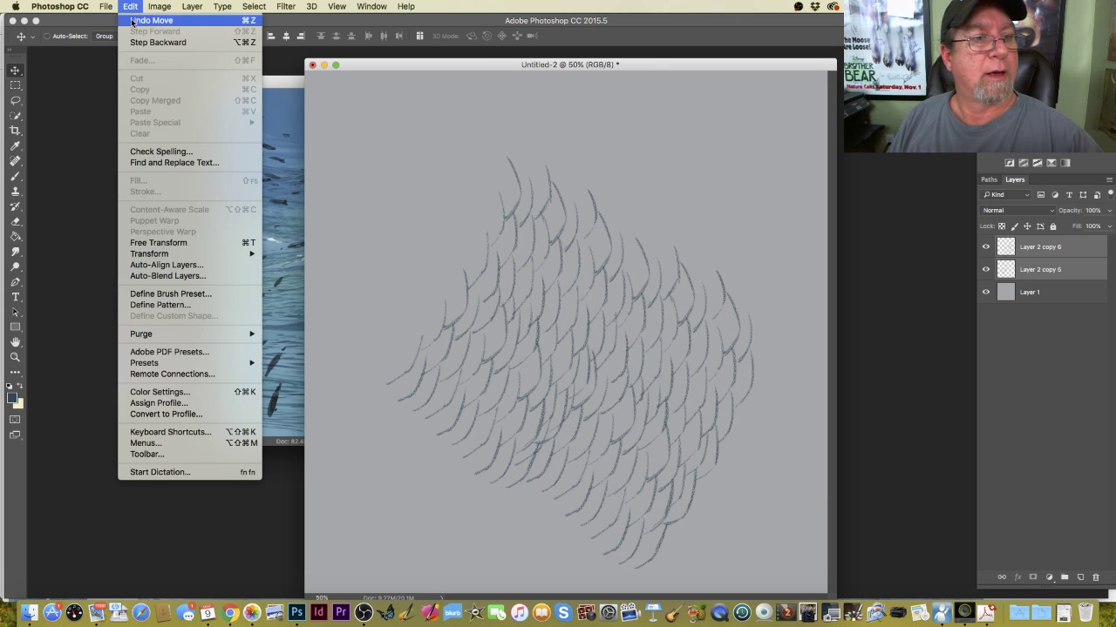
left_click(154, 242)
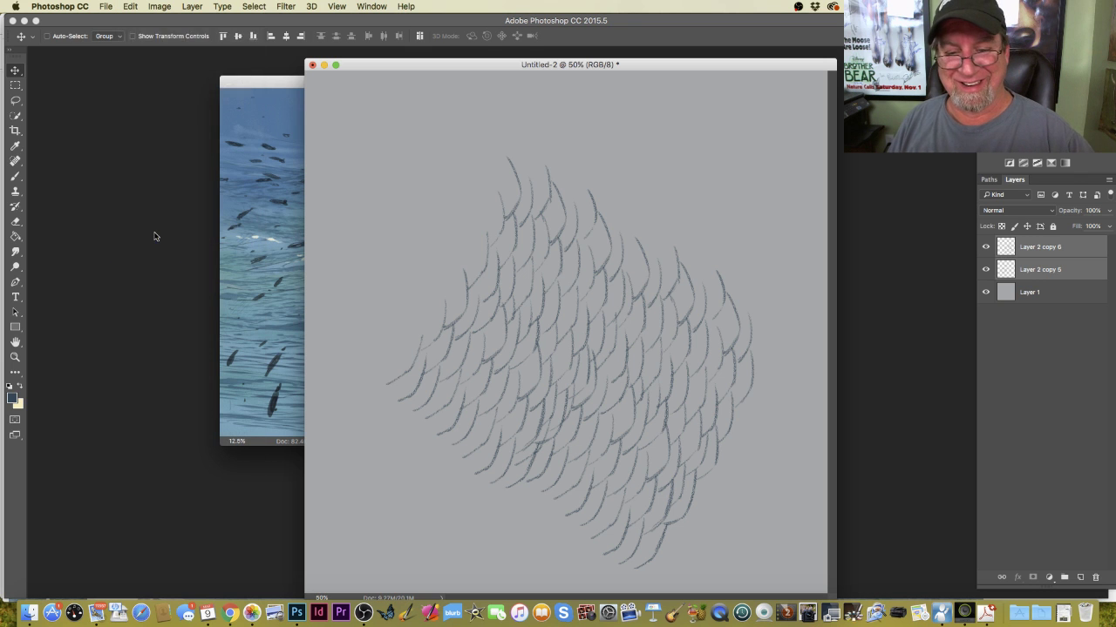
left_click_drag(386, 156, 458, 239)
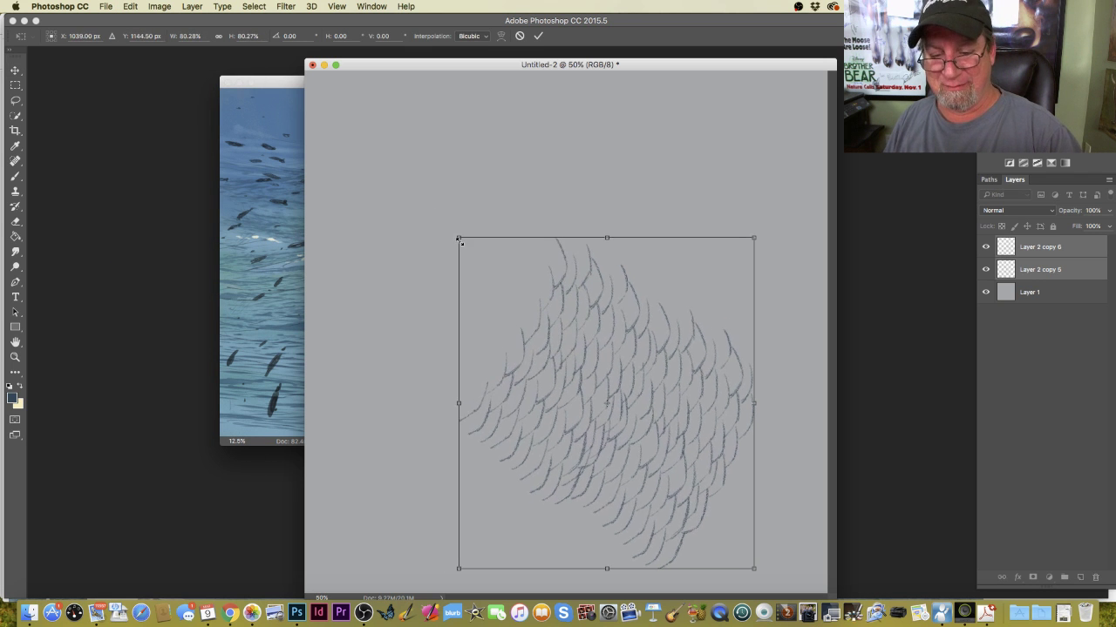
left_click_drag(496, 336, 440, 240)
key("Return")
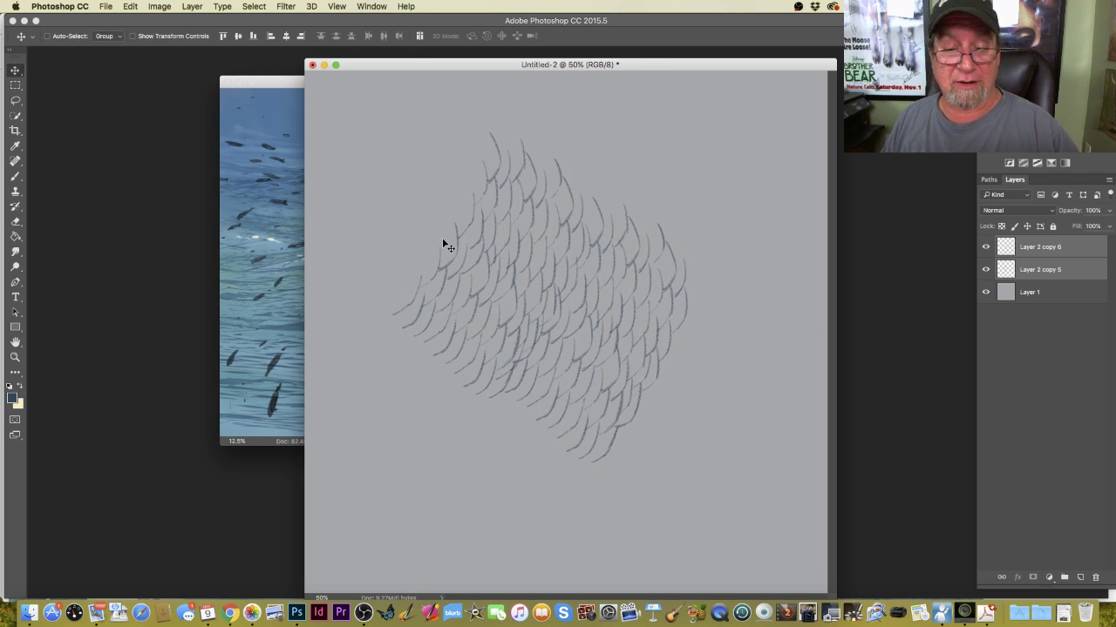
Move Layer 2 copy 6 slightly down and nudge it right so its scales line up with the other patch.
left_click(1024, 270)
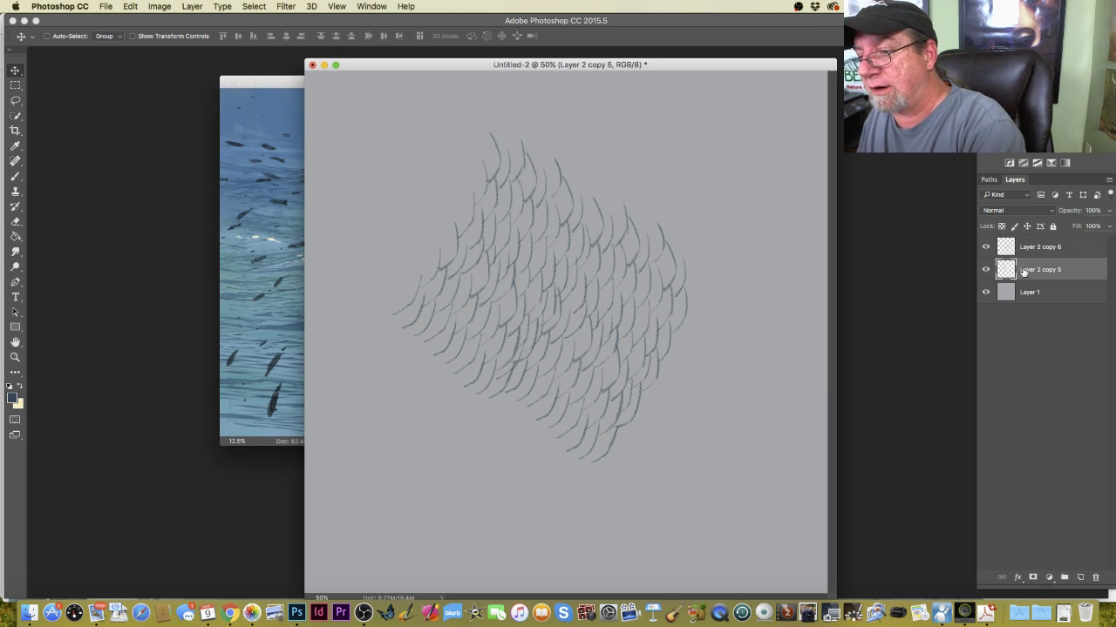
left_click(1024, 247)
mouse_move(513, 445)
left_mouse_down()
mouse_move(520, 468)
mouse_move(509, 465)
left_mouse_up()
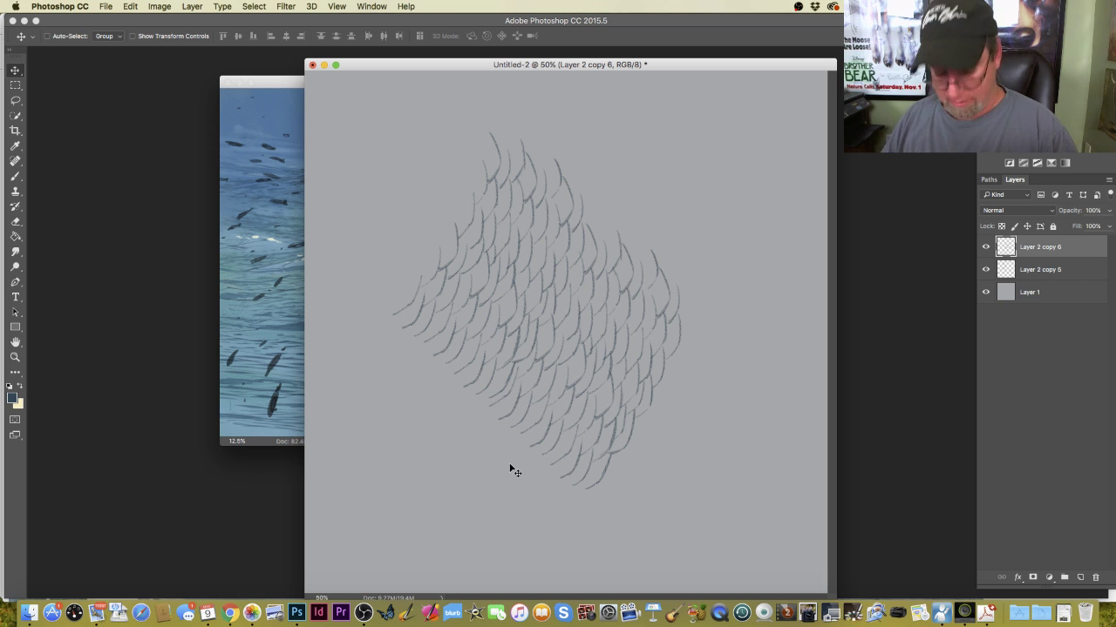
key("Right")
key("Right")
key("Right")
key("Right")
key("Right")
key("Right")
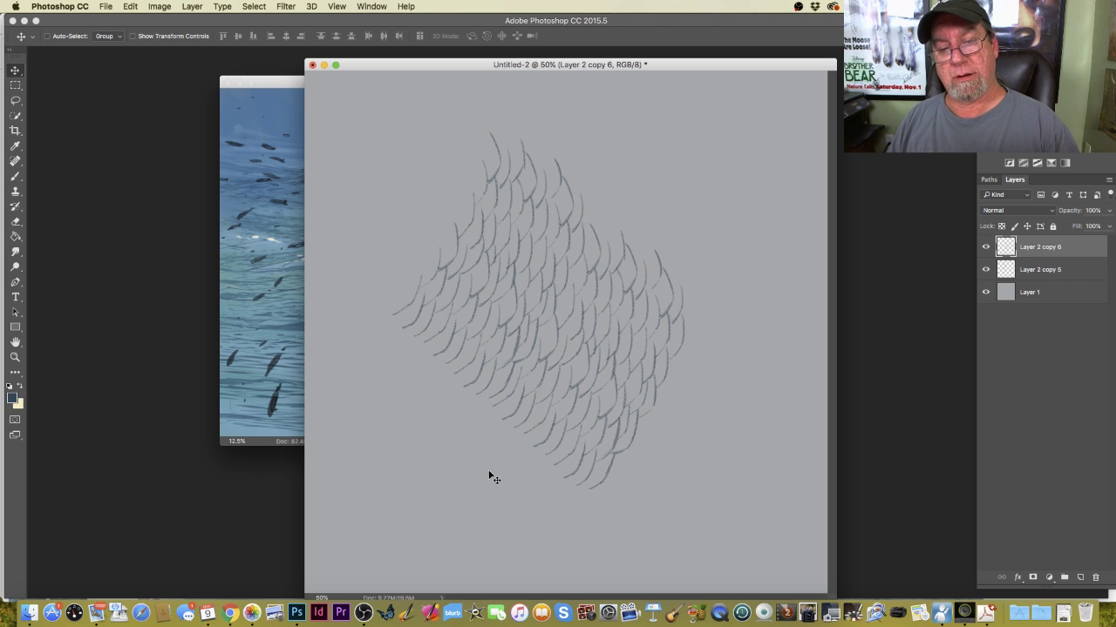
key("Right")
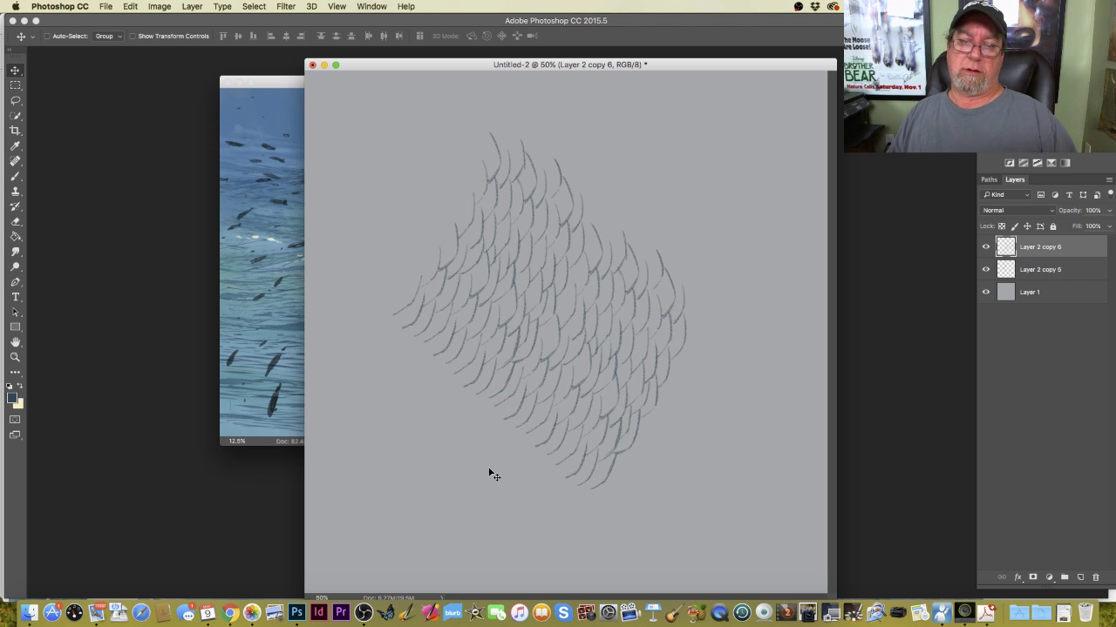
key("Right")
key("Right")
key("Right")
key("Right")
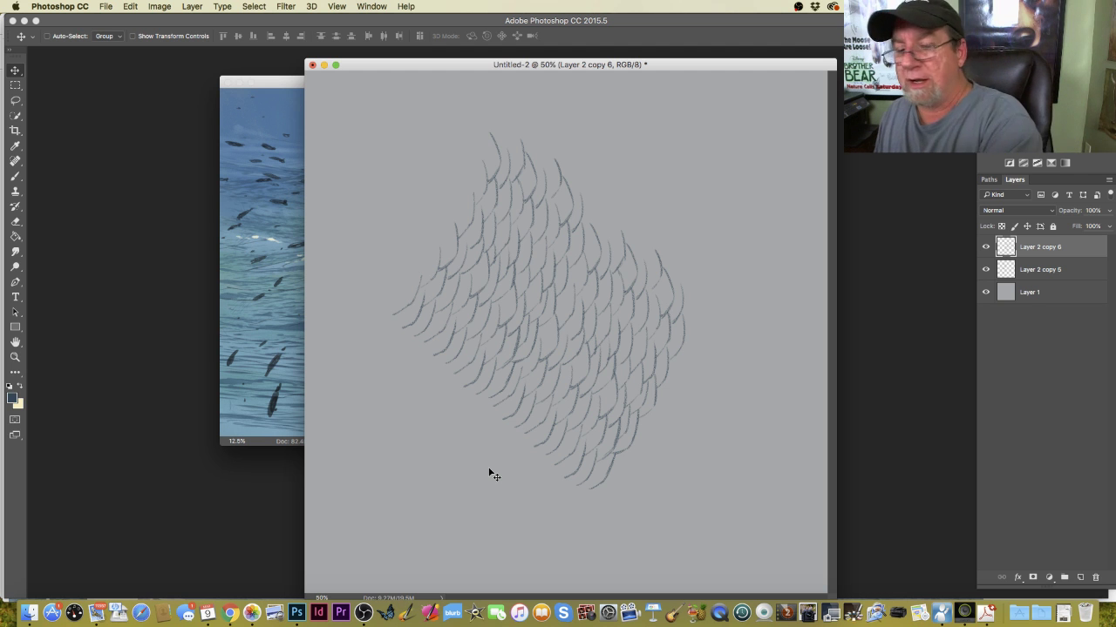
Duplicate both scale layers, merge the duplicates into one layer and offset it down and to the right.
left_click(1028, 273, "shift")
left_click_drag(1044, 275, 1081, 577)
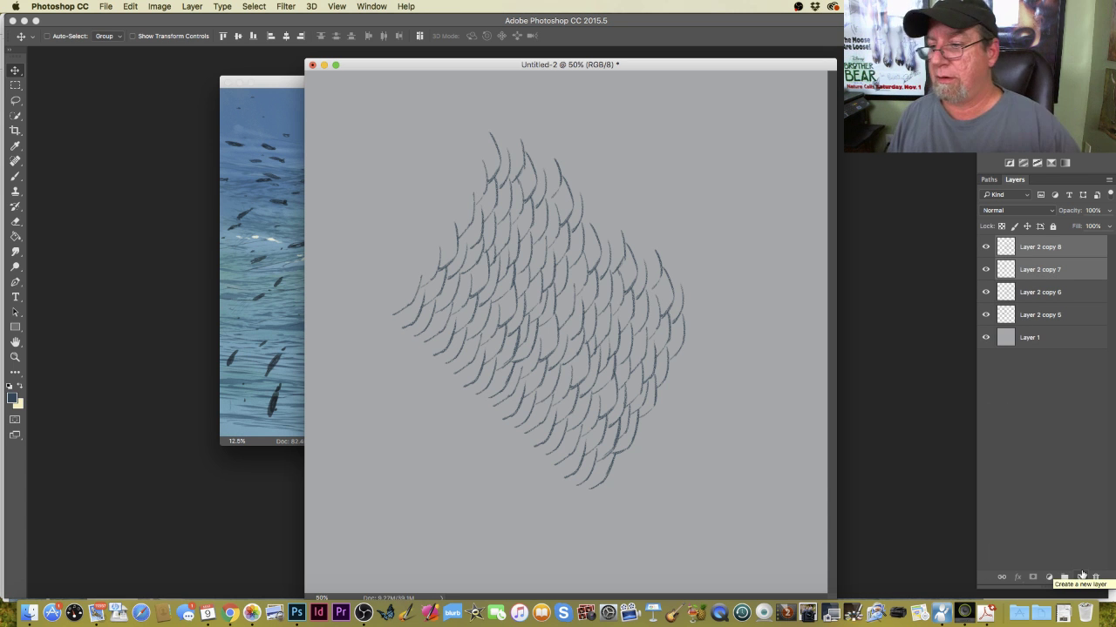
left_click(192, 7)
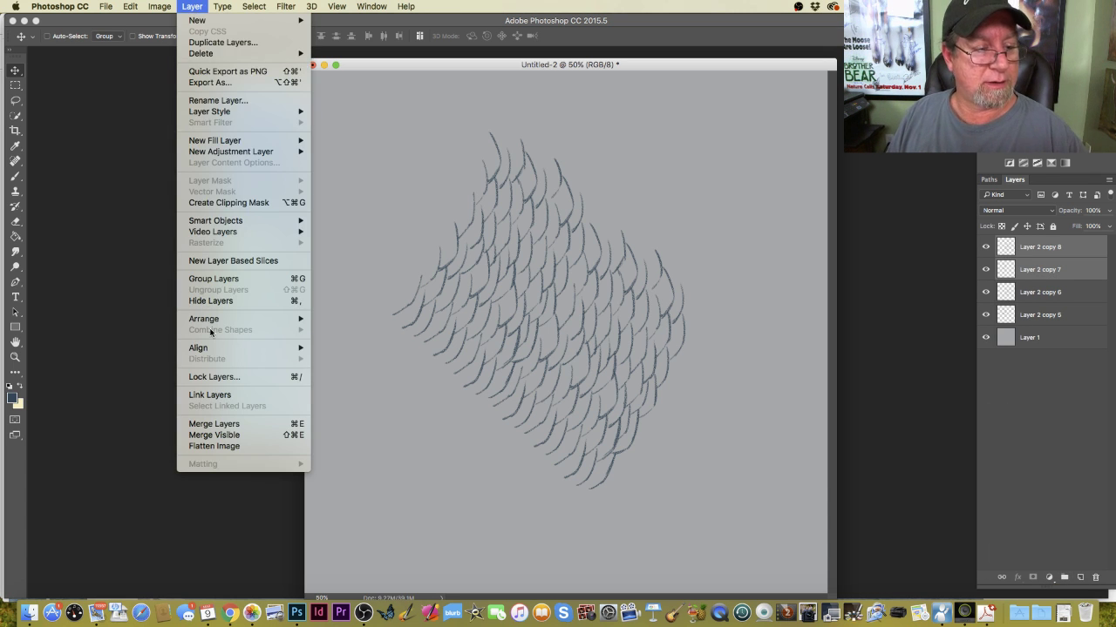
left_click(210, 426)
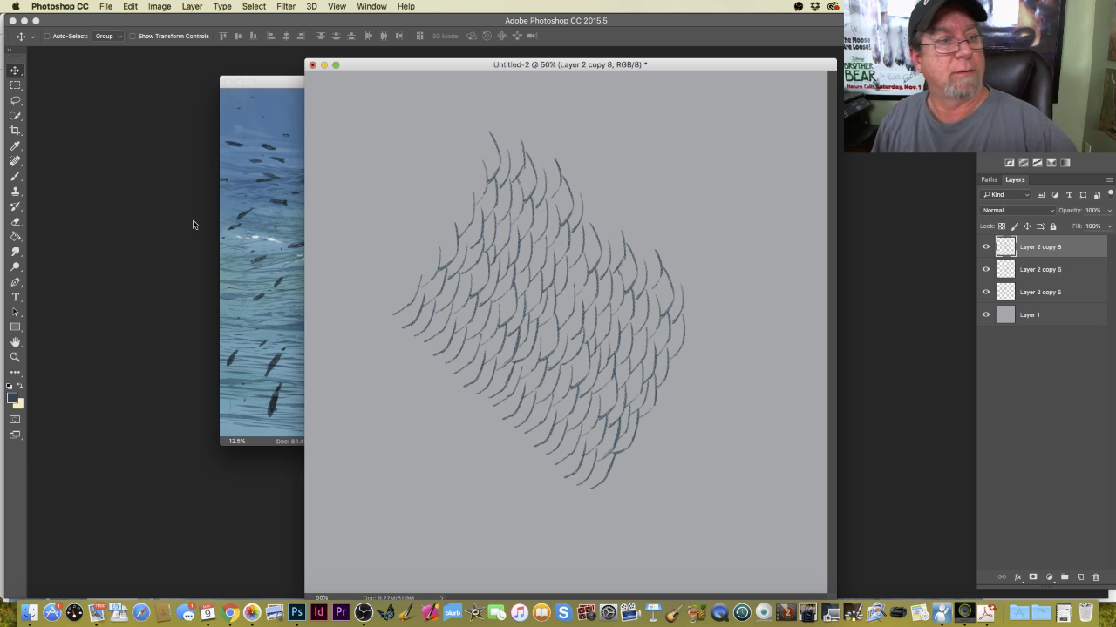
left_click_drag(503, 420, 538, 469)
Select the three scale layers, scale them together to about 73% and move them toward the canvas's upper left.
key("alt+shift+bracketleft")
key("alt+shift+bracketleft")
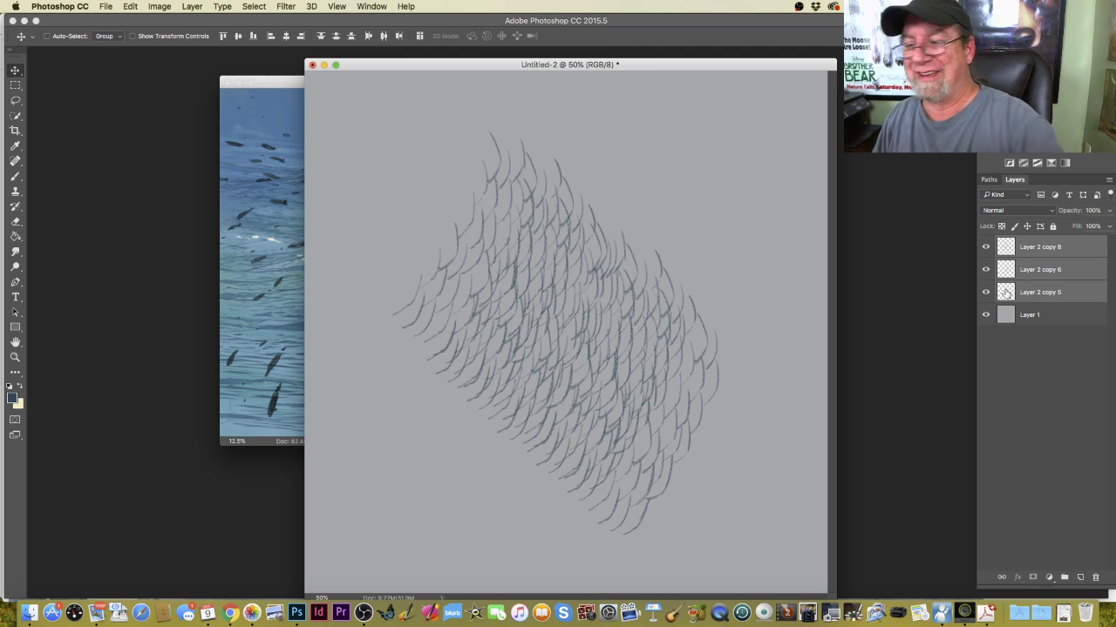
left_click(131, 7)
left_click(150, 243)
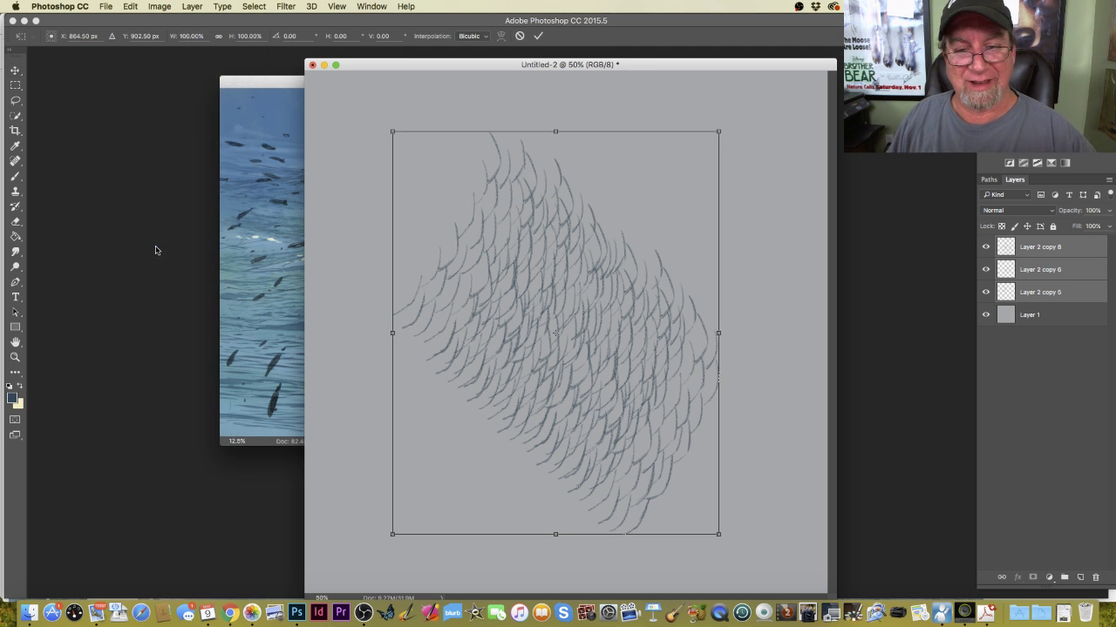
left_click_drag(397, 137, 482, 243)
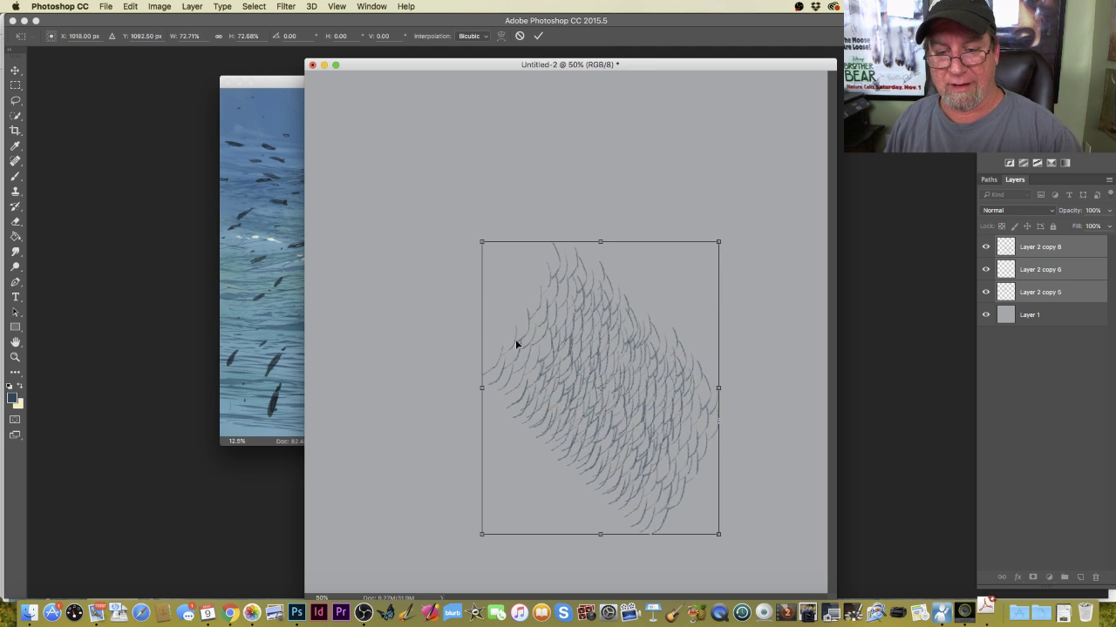
left_click_drag(515, 339, 381, 213)
key("Return")
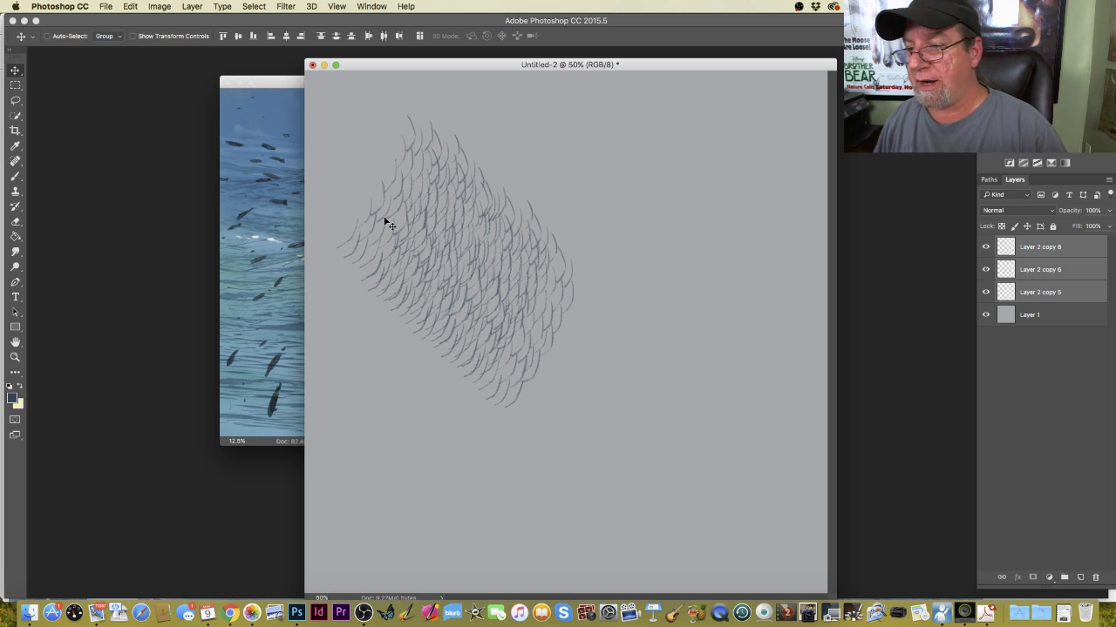
Move Layer 2 copy 8 down and to the right to extend the pattern and rotate it about -2.56° to fit.
left_click(1024, 250)
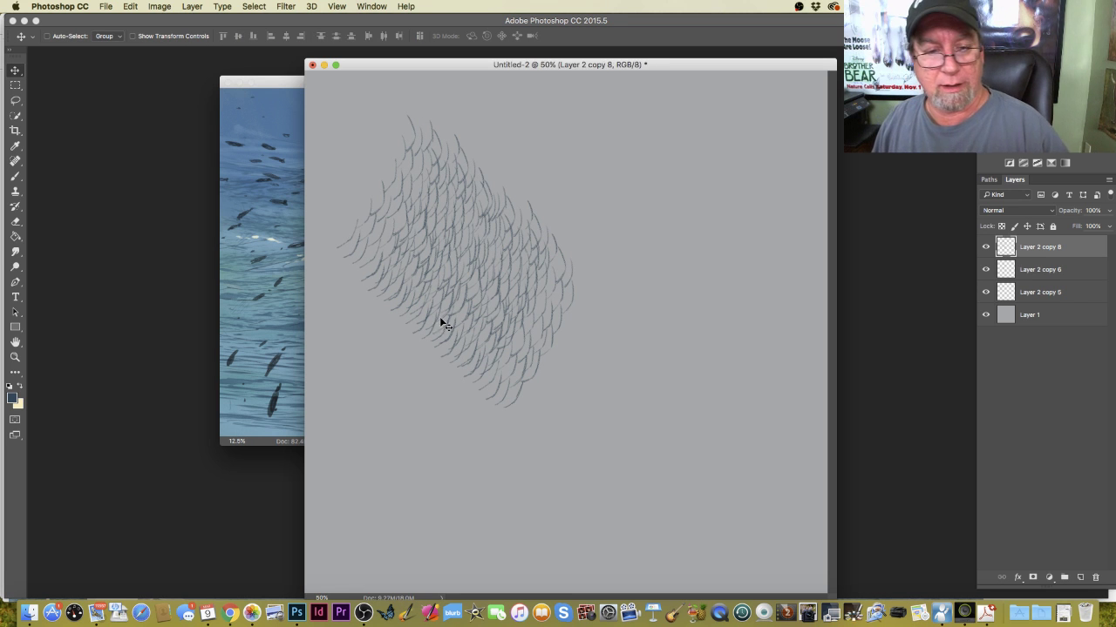
left_click_drag(441, 323, 561, 400)
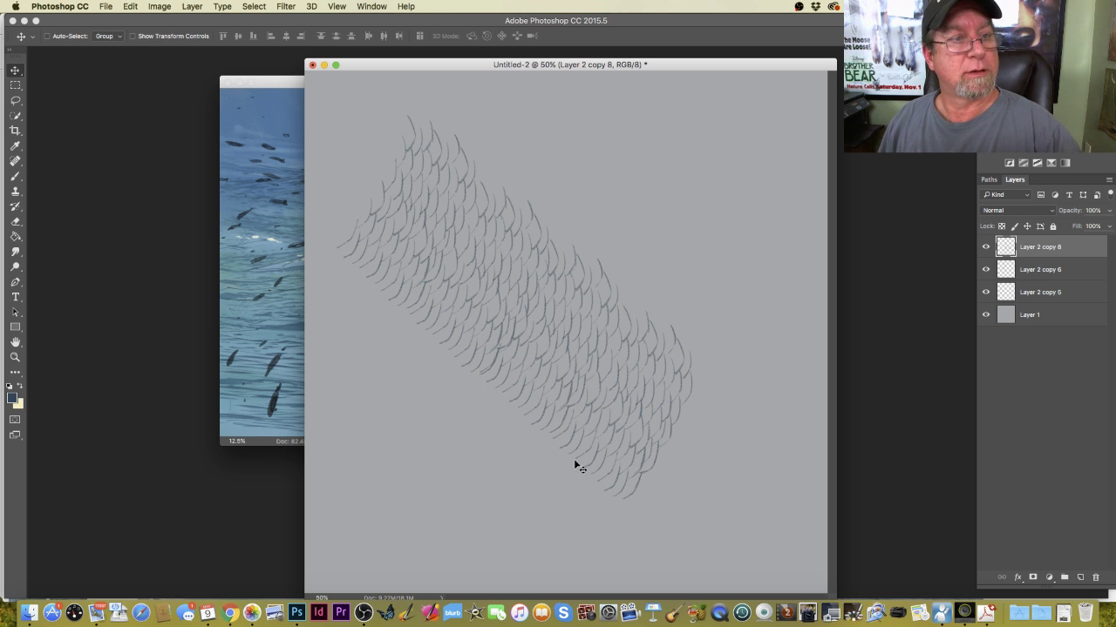
left_click(130, 6)
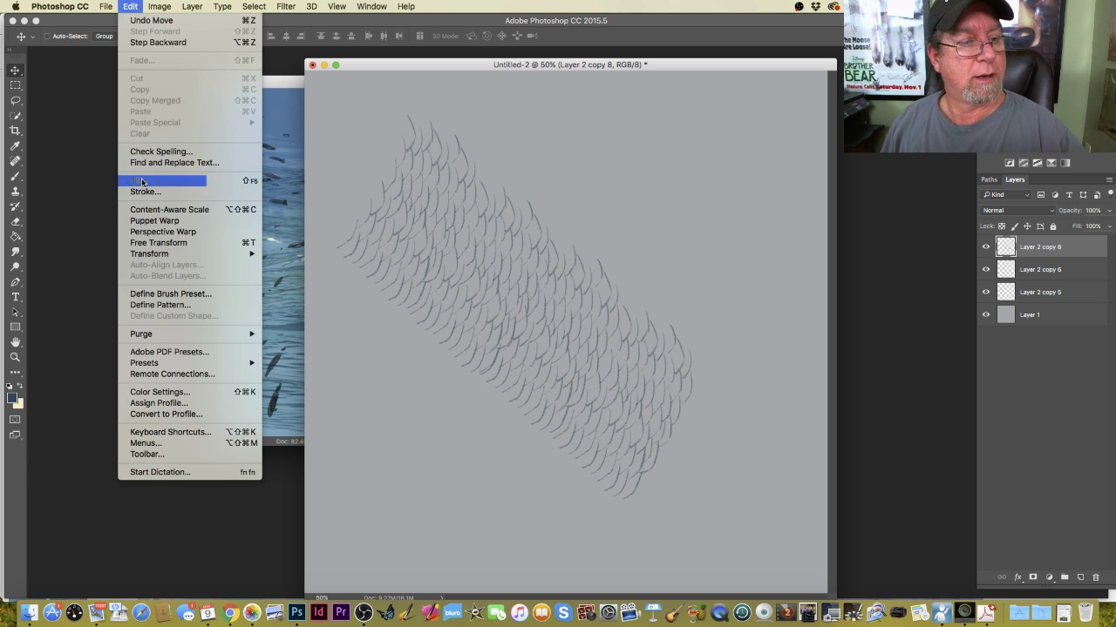
left_click(162, 243)
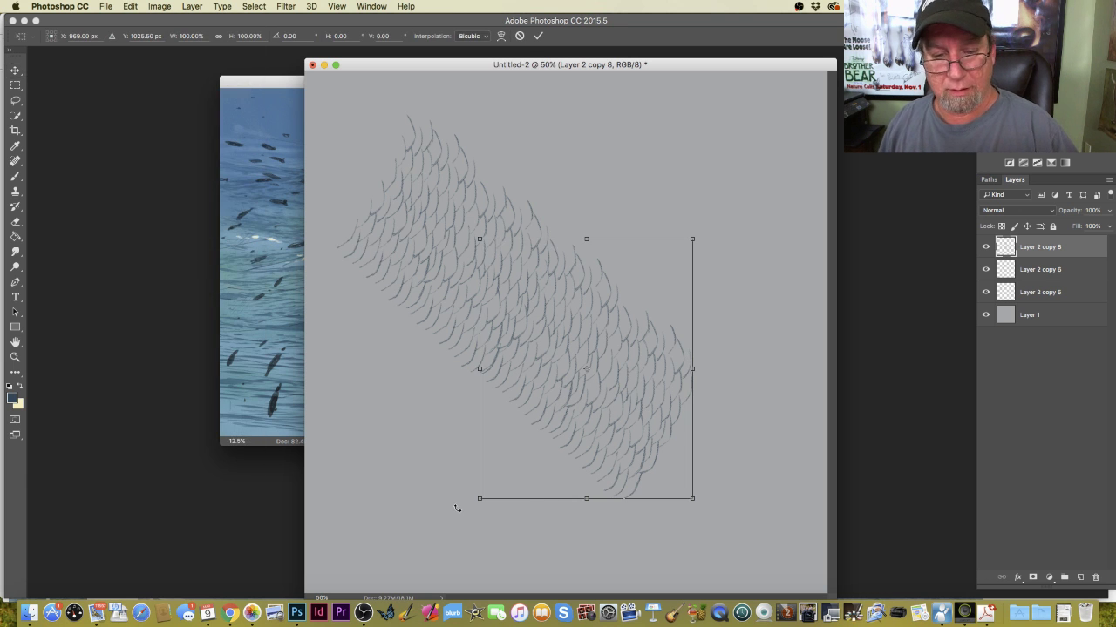
left_click_drag(457, 508, 464, 503)
mouse_move(515, 446)
left_mouse_down()
mouse_move(523, 454)
mouse_move(510, 442)
left_mouse_up()
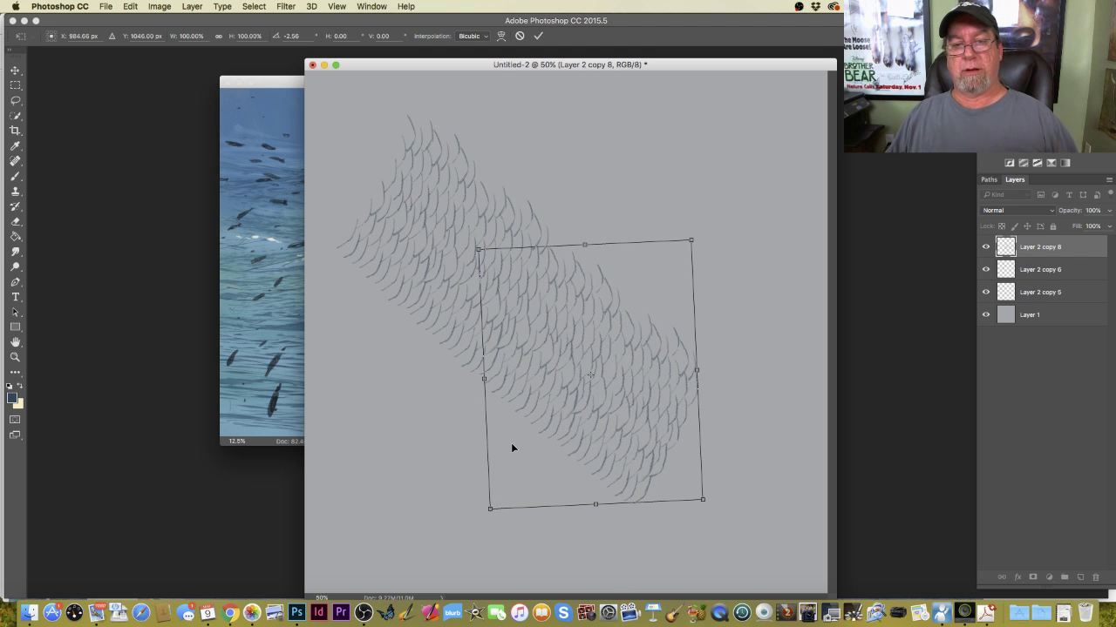
key("Return")
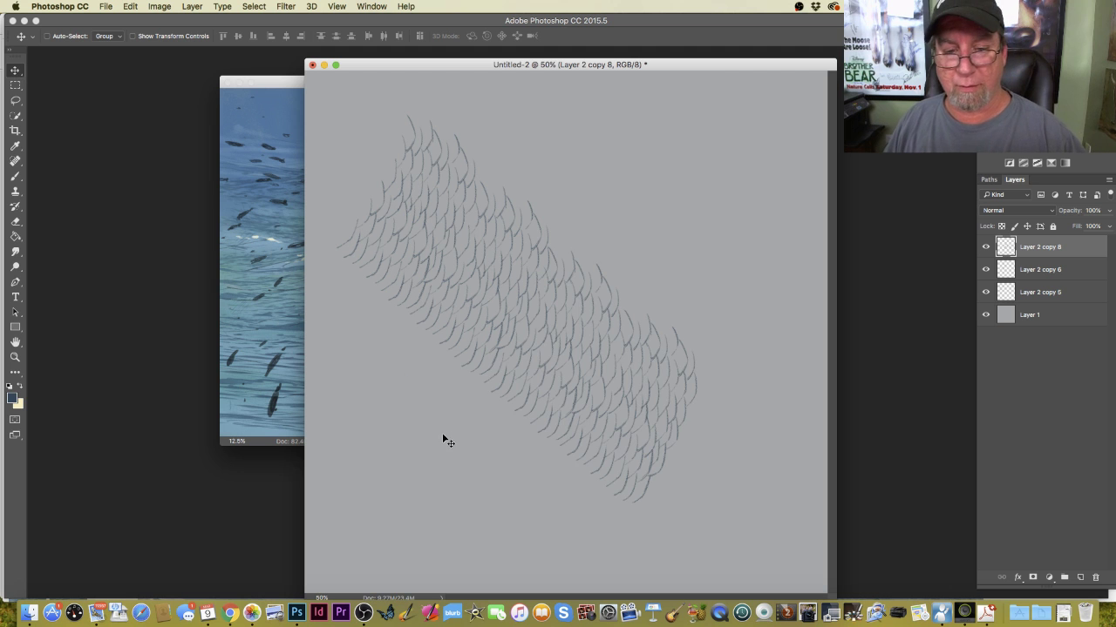
Try shifting Layer 2 copy 8 slightly to the right to refine its alignment with the neighbouring scales.
mouse_move(443, 441)
left_mouse_down()
mouse_move(449, 467)
mouse_move(438, 423)
left_mouse_up()
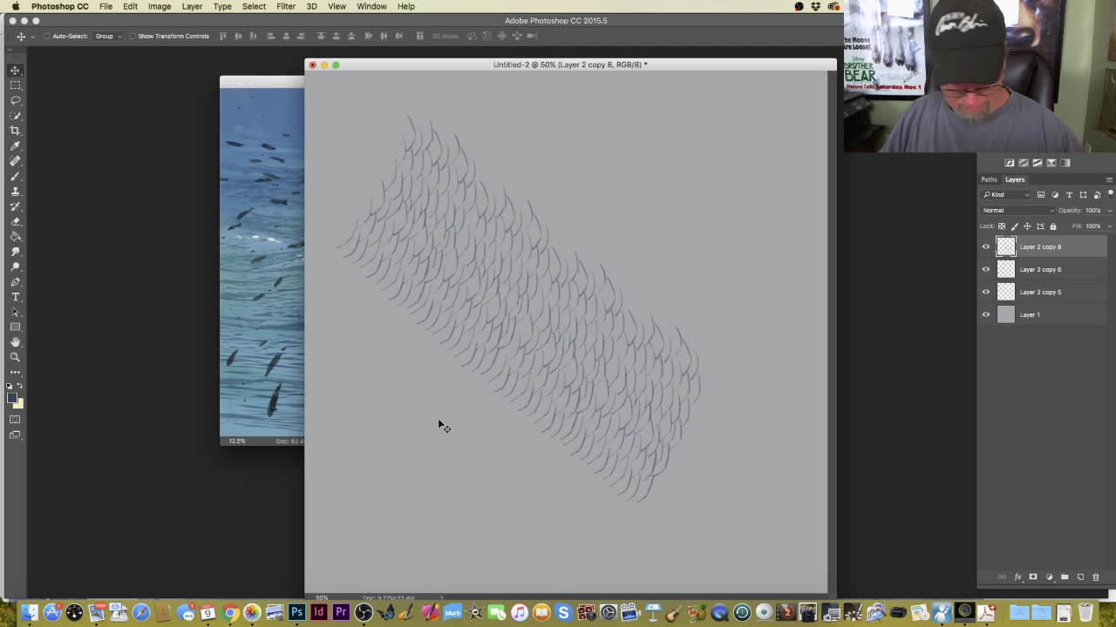
key("Left")
key("Left")
key("Left")
key("Up")
key("Up")
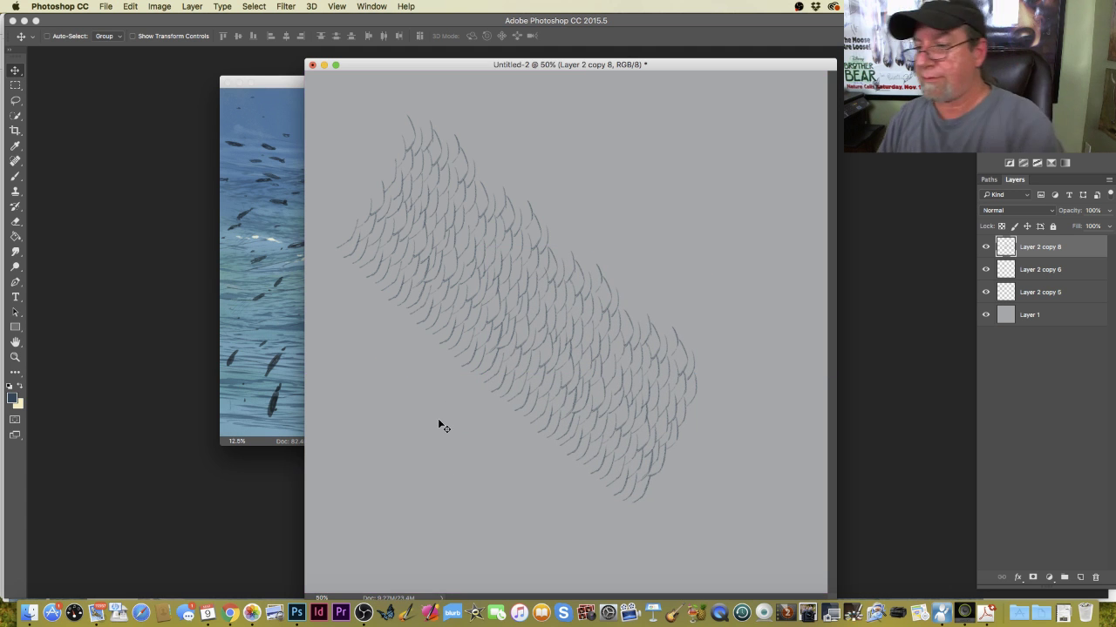
Move the three scale layers down together to make room above the strip.
left_click(1033, 292, "shift")
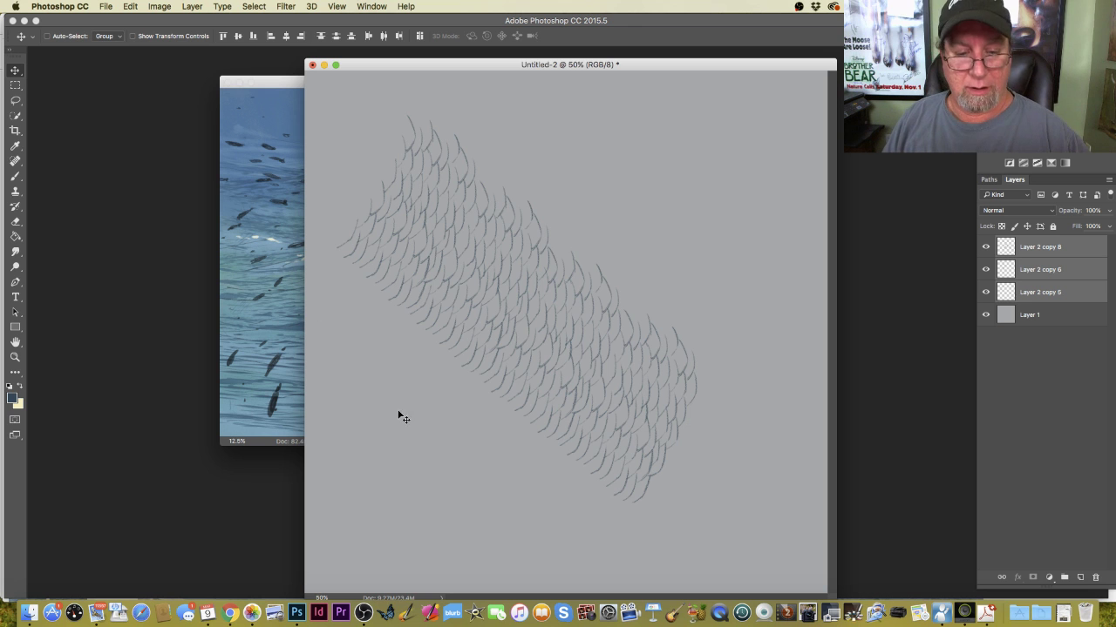
left_click_drag(399, 415, 403, 463)
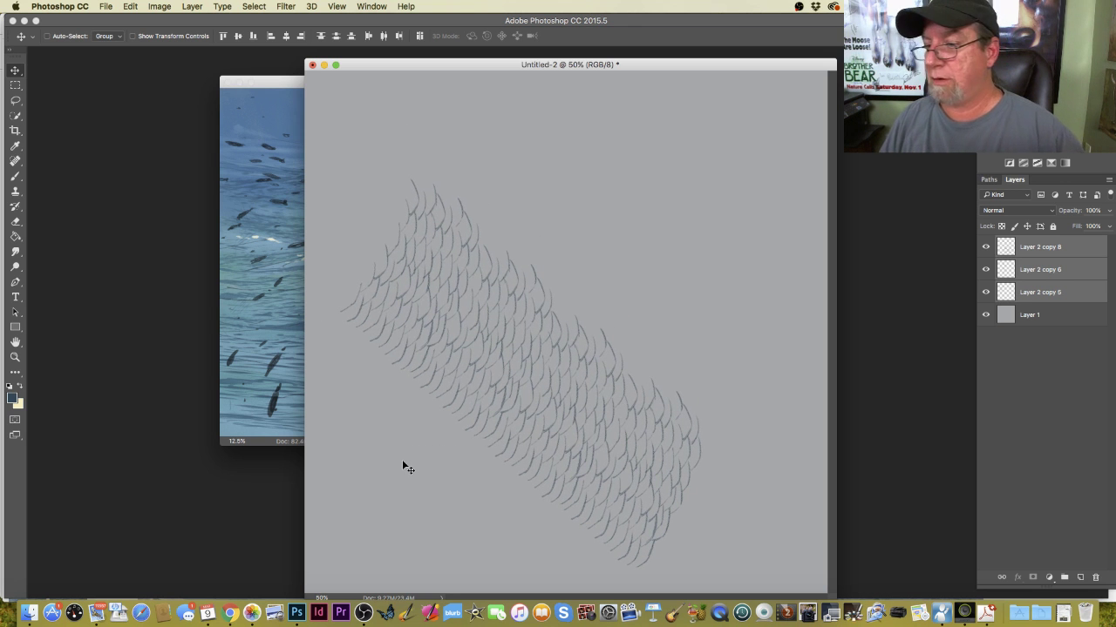
Duplicate the three scale layers, merge the duplicates into one layer and move it up and to the right beside the strip.
left_click_drag(1037, 292, 1081, 575)
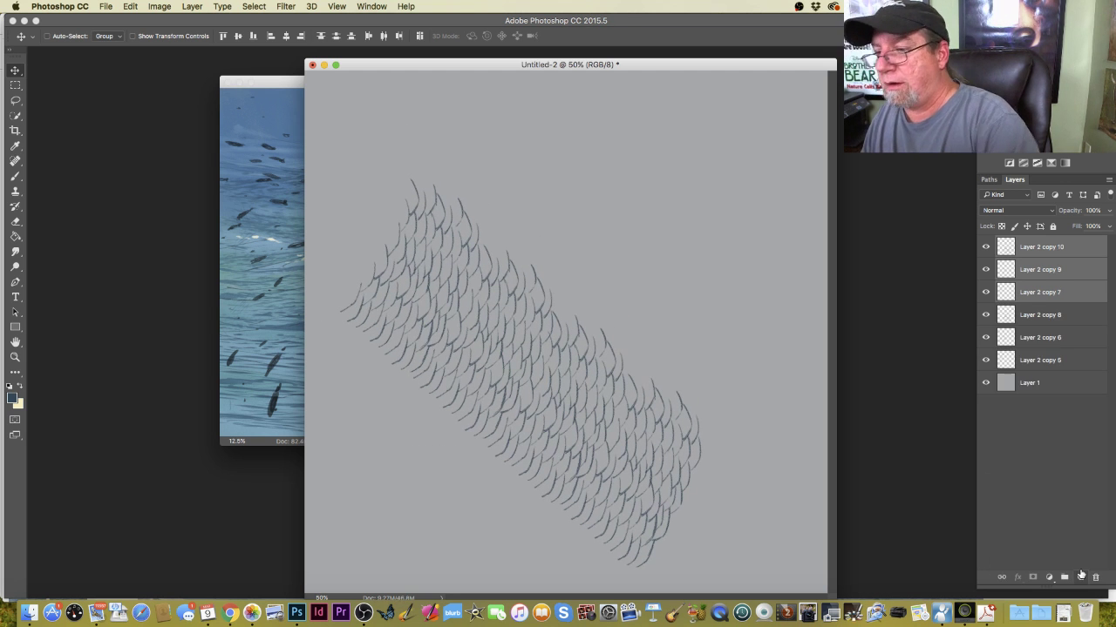
left_click(191, 6)
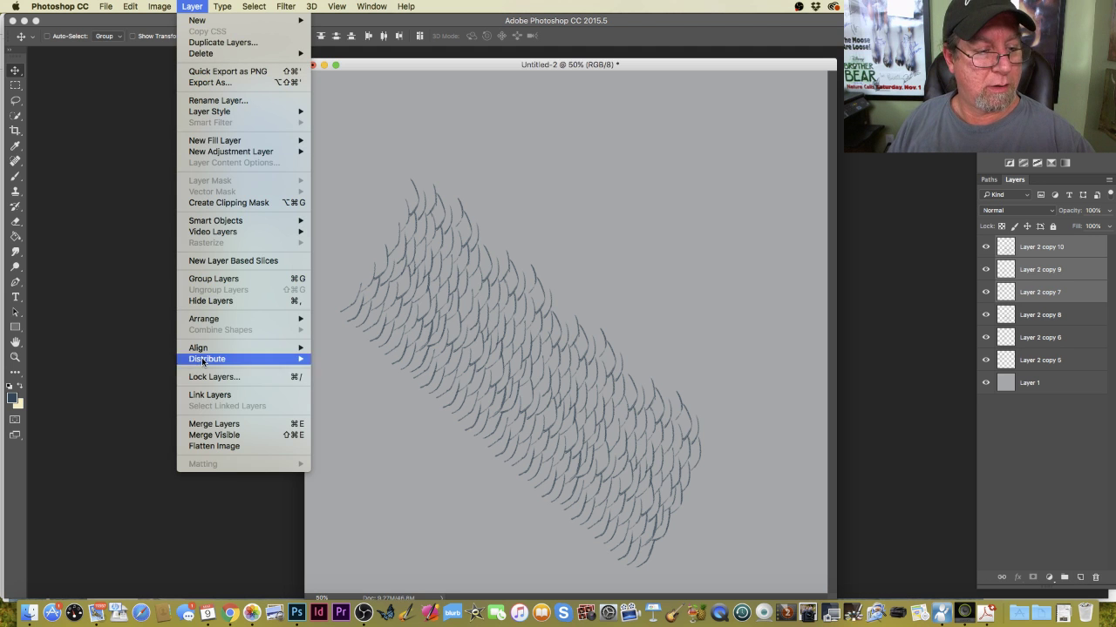
left_click(213, 423)
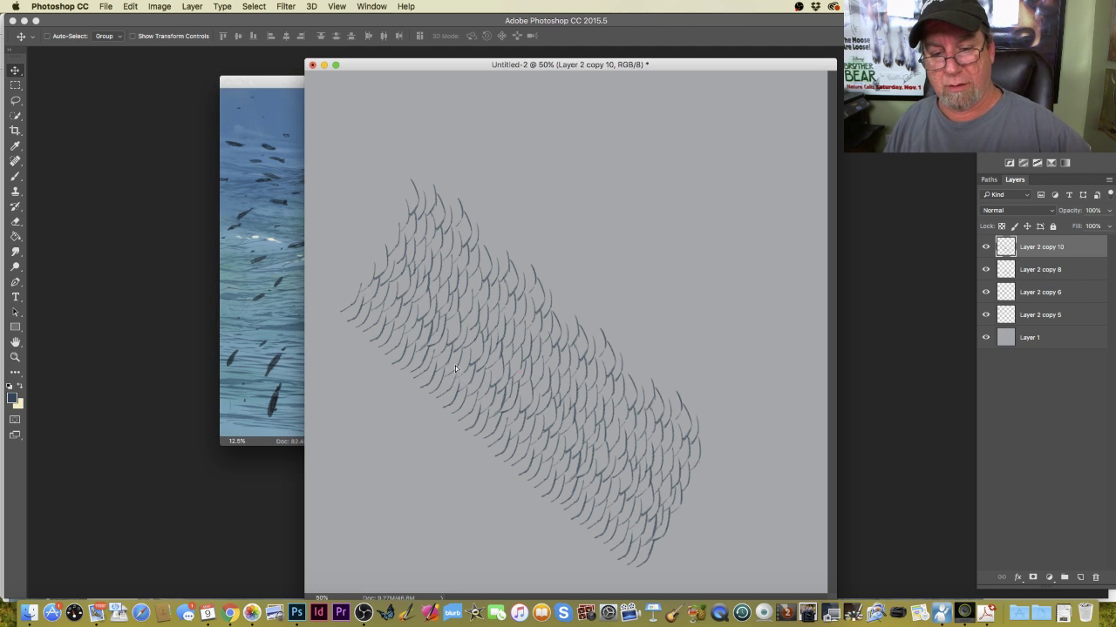
left_click_drag(454, 366, 533, 262)
left_click_drag(543, 249, 489, 226)
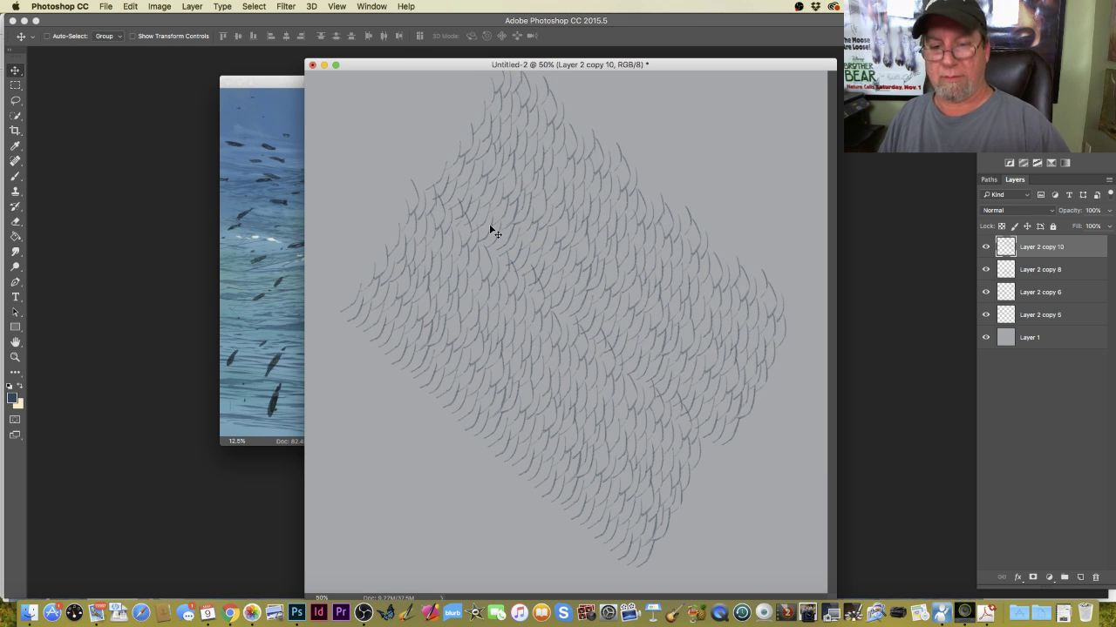
left_click_drag(535, 270, 537, 257)
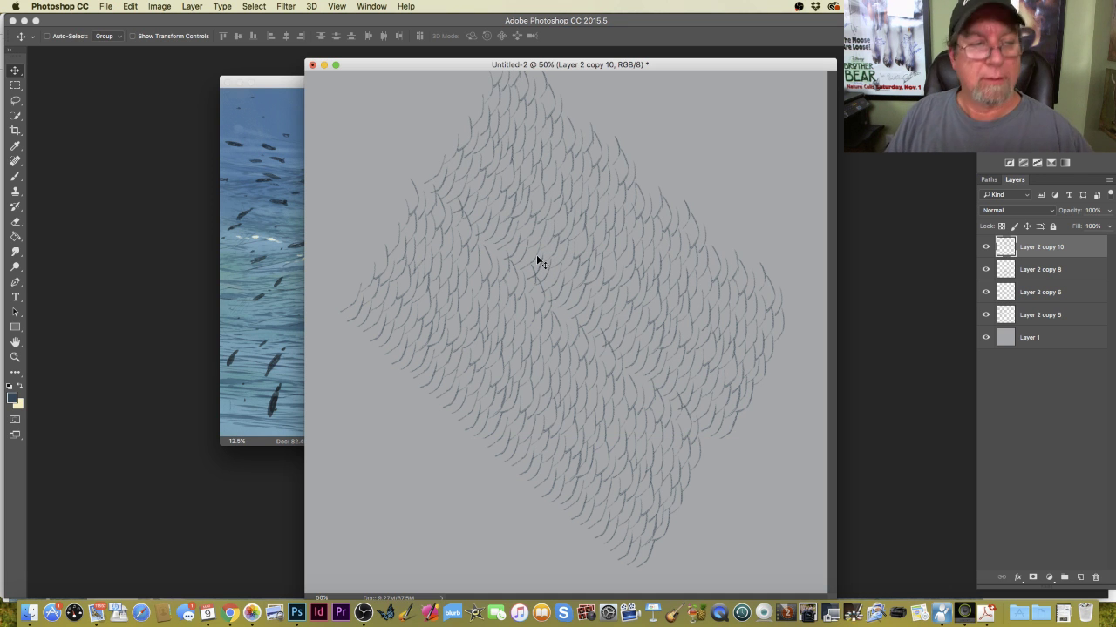
Select all four scale layers and move the whole pattern slightly down and to the right.
left_click(1024, 314, "shift")
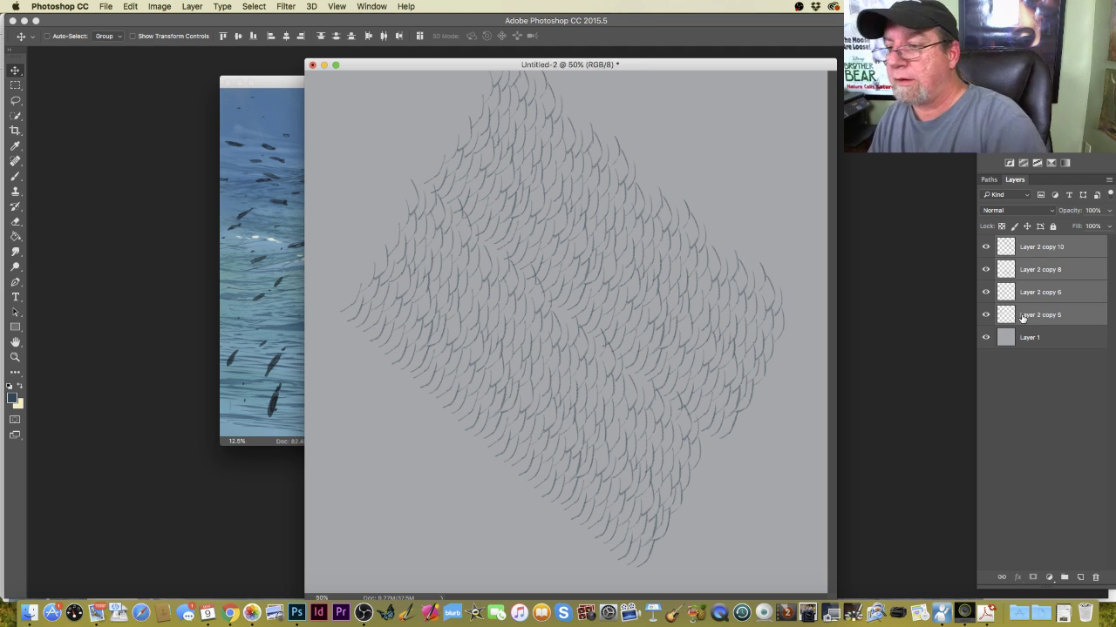
left_click_drag(424, 399, 416, 429)
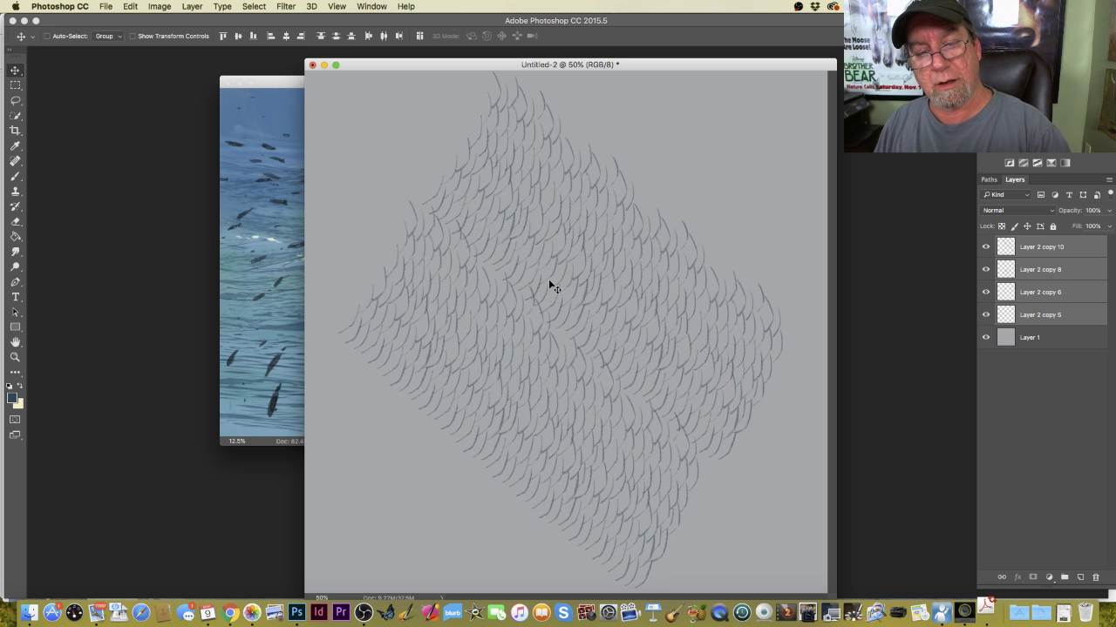
left_click_drag(548, 279, 553, 275)
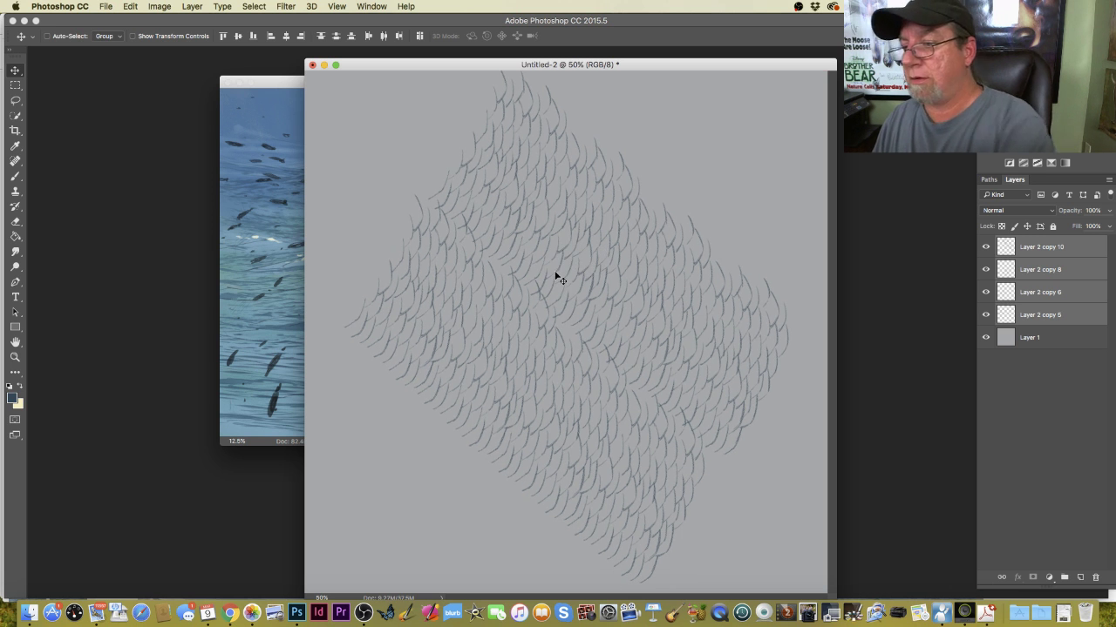
Try to realign Layer 2 copy 10 along the seam with the lower strip, and delete that layer.
left_click(1016, 248)
left_click(986, 250)
left_click(986, 250)
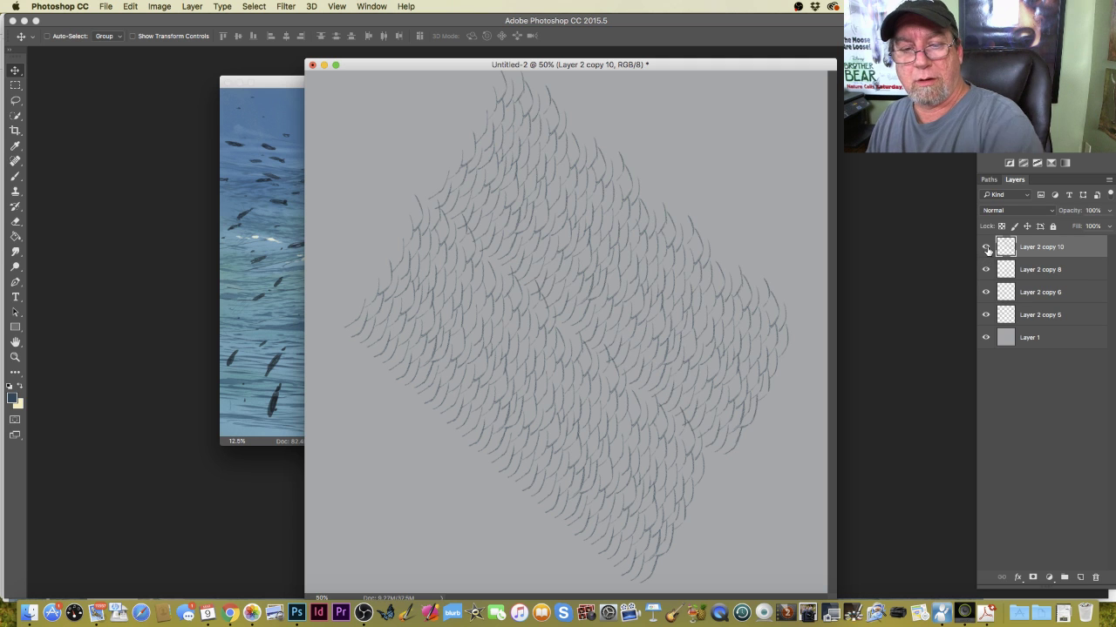
key("Right")
key("Right")
key("Down")
key("Down")
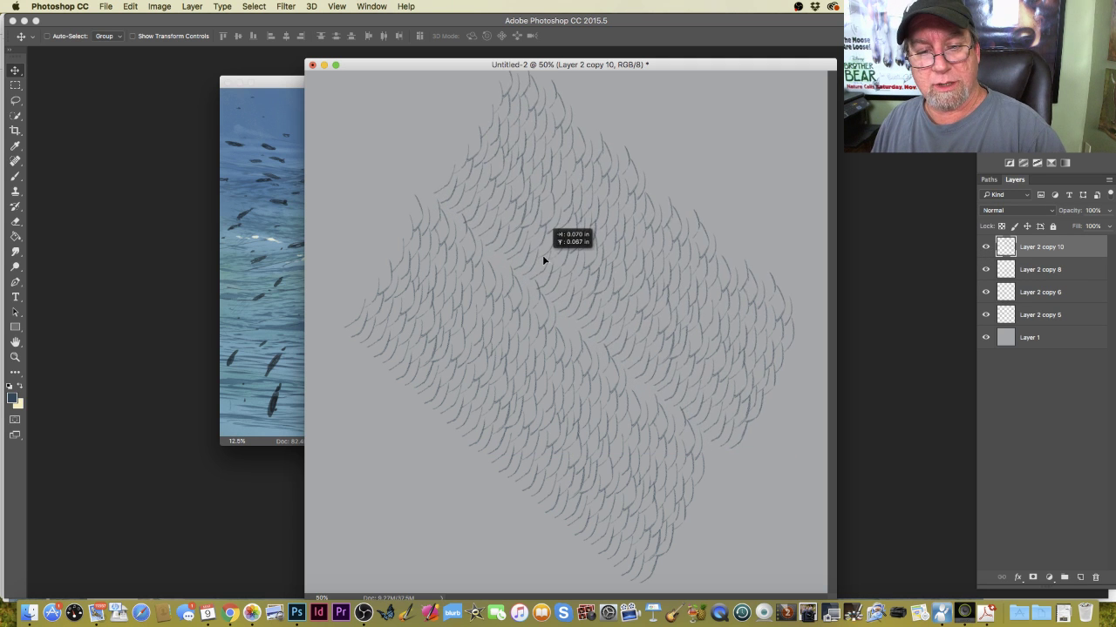
key("Right")
key("Down")
key("Down")
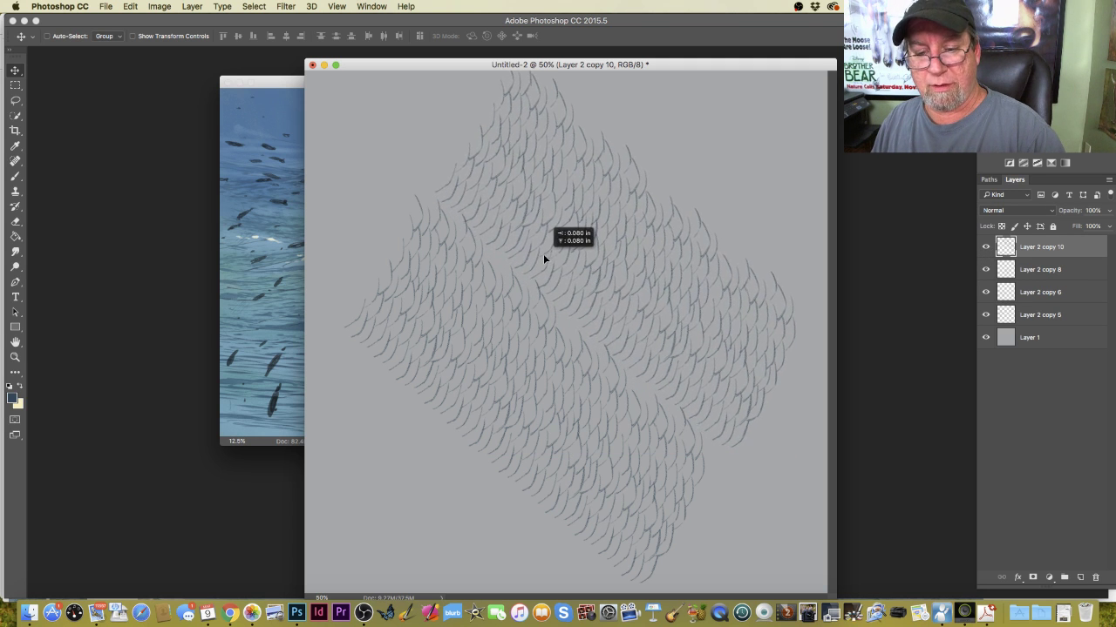
key("Right")
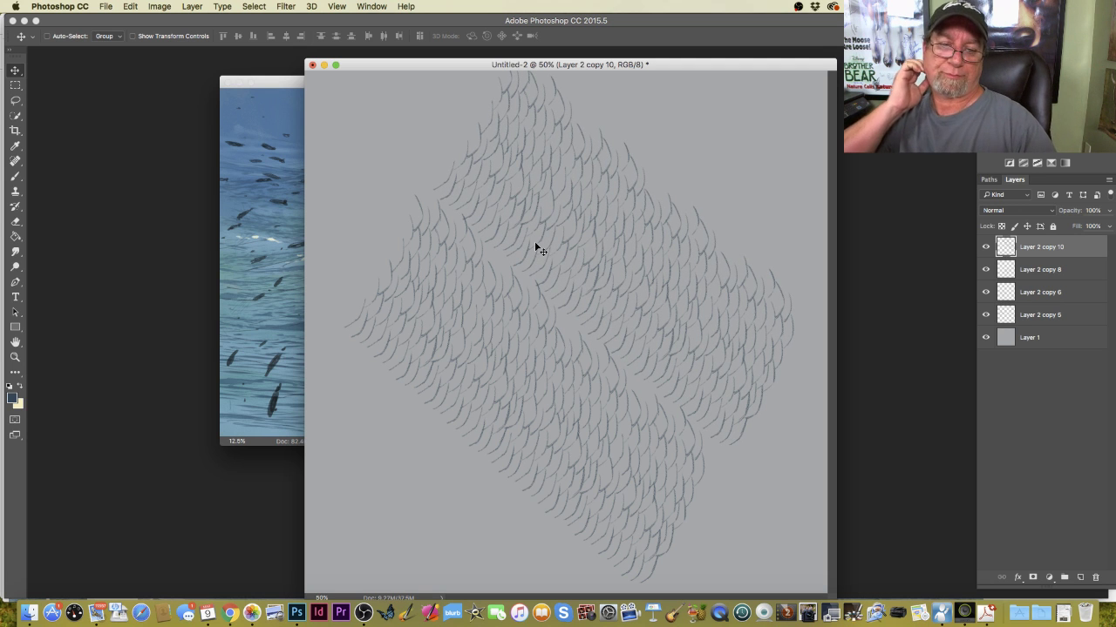
key("Left")
key("Left")
key("Left")
key("Left")
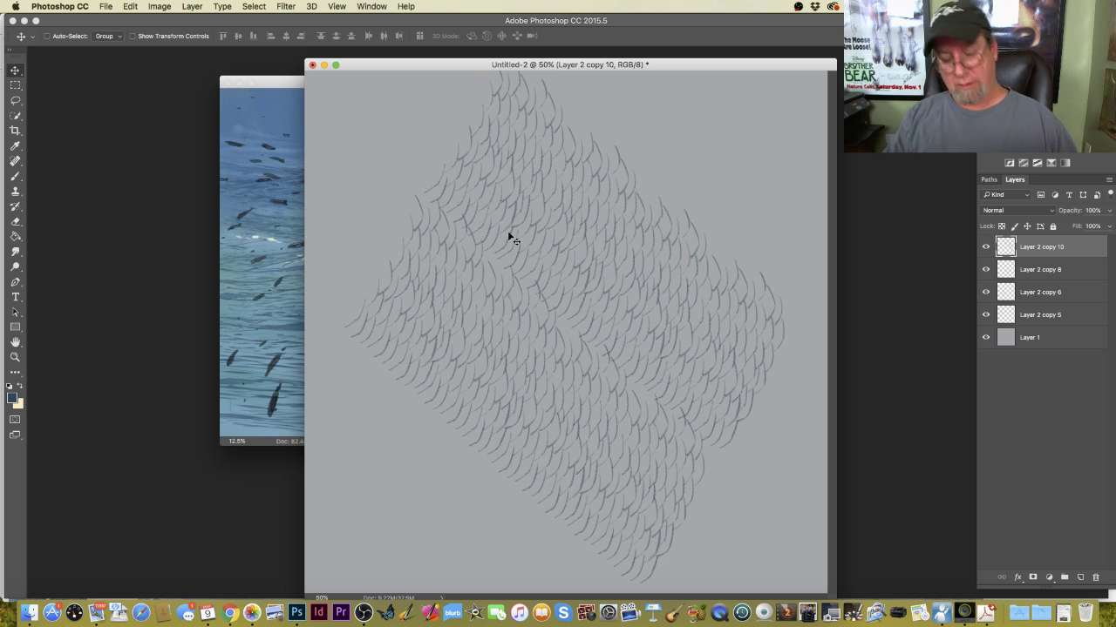
left_click_drag(1081, 247, 1095, 577)
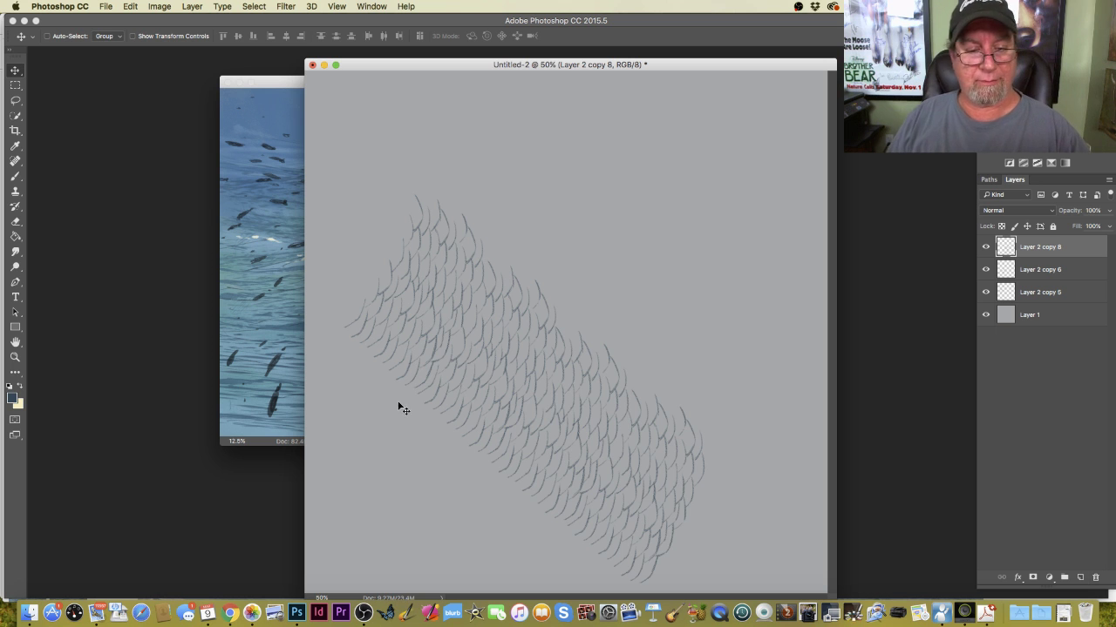
Try shifting Layer 2 copy 8 slightly up and to the left within the strip.
mouse_move(402, 409)
left_mouse_down()
mouse_move(407, 369)
mouse_move(400, 404)
left_mouse_up()
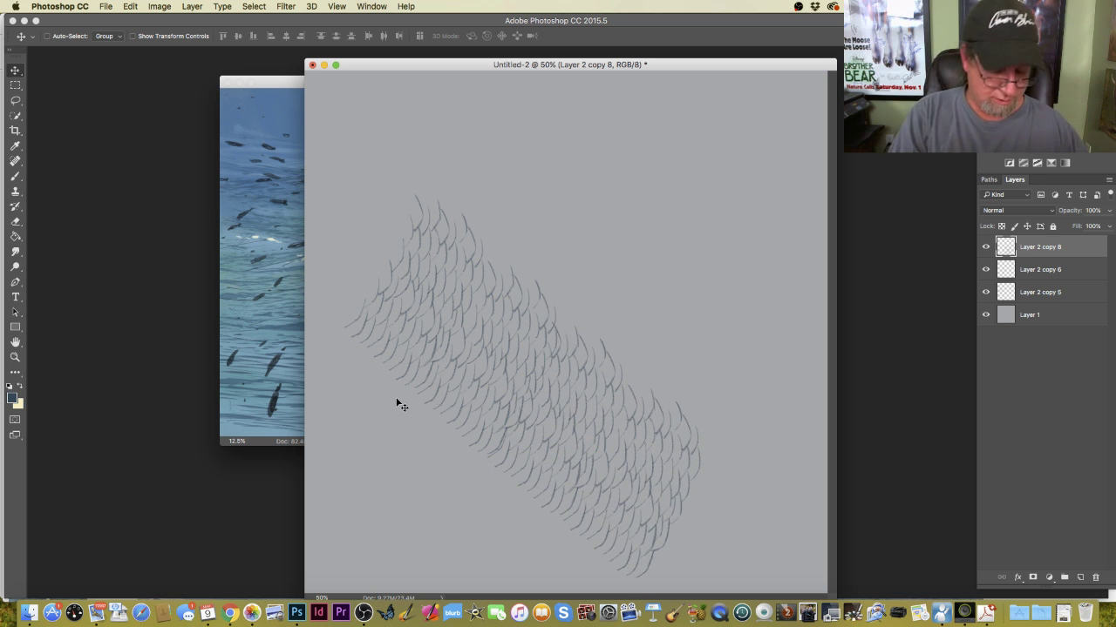
key("shift+Down")
key("shift+Right")
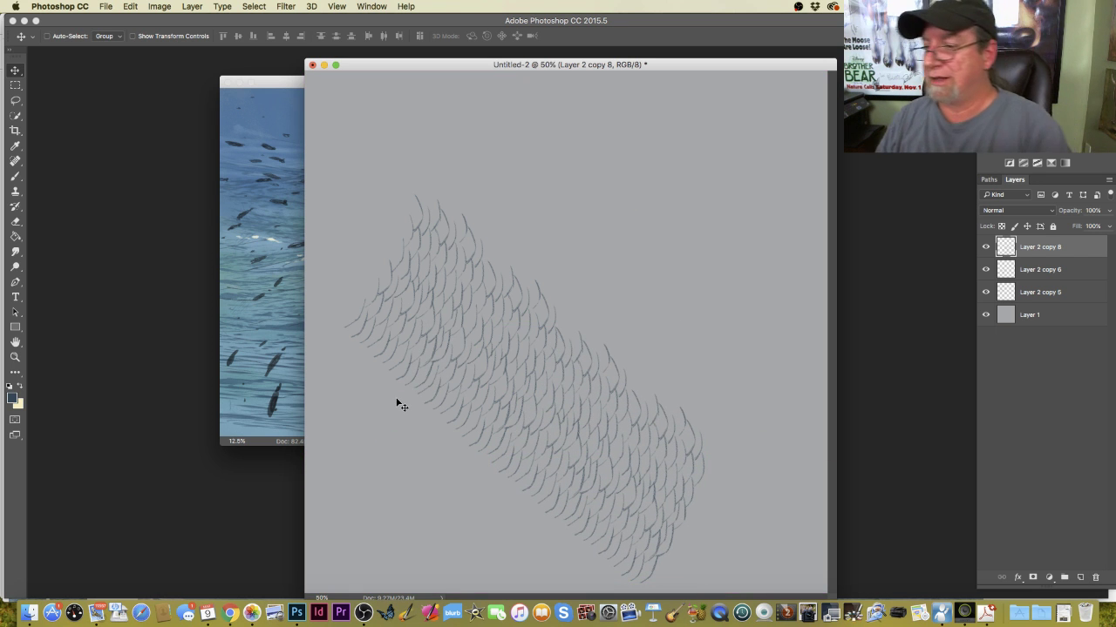
Merge the three scale layers, Layer 2 copy 8, copy 6 and copy 5, into one layer.
left_click(1020, 293, "shift")
left_click(192, 6)
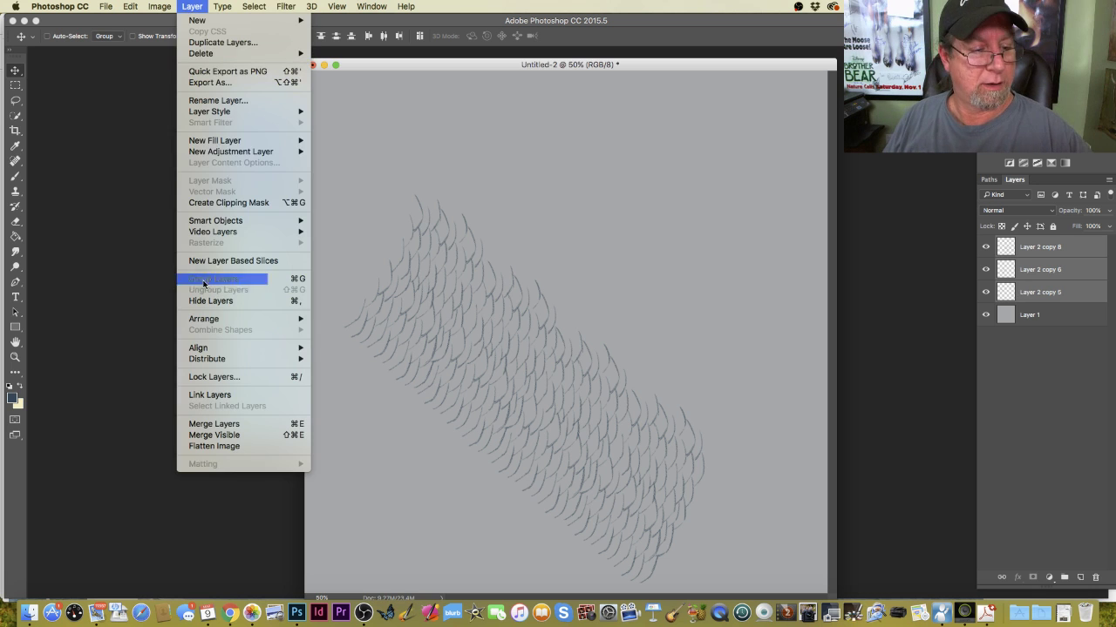
left_click(206, 425)
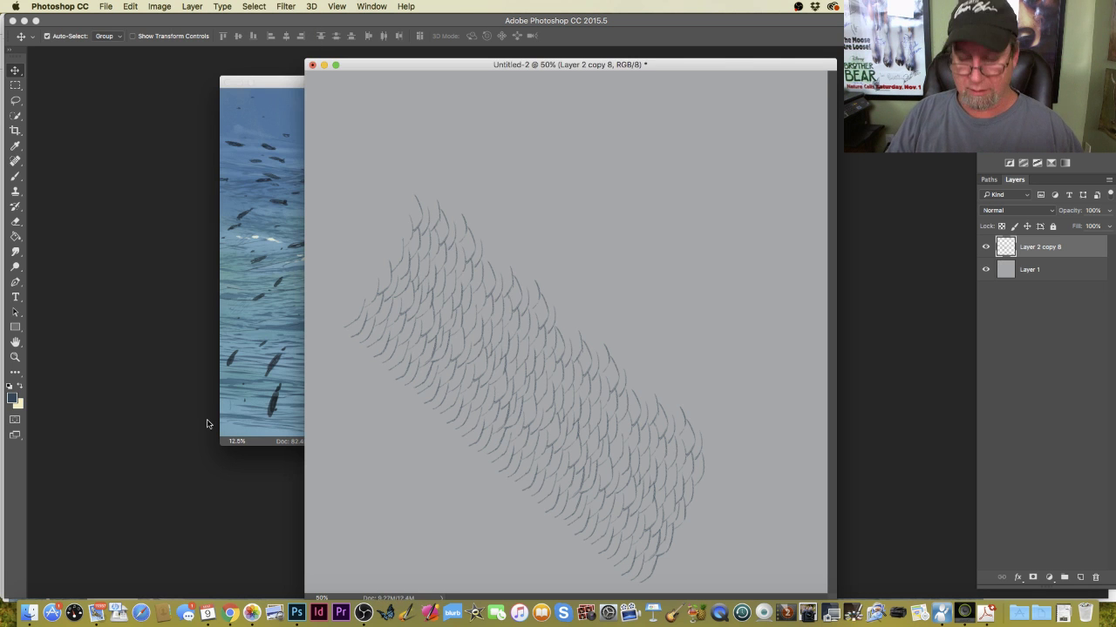
Move the merged scale strip up and slightly left toward the canvas's upper-left corner.
key("super+minus")
key("f")
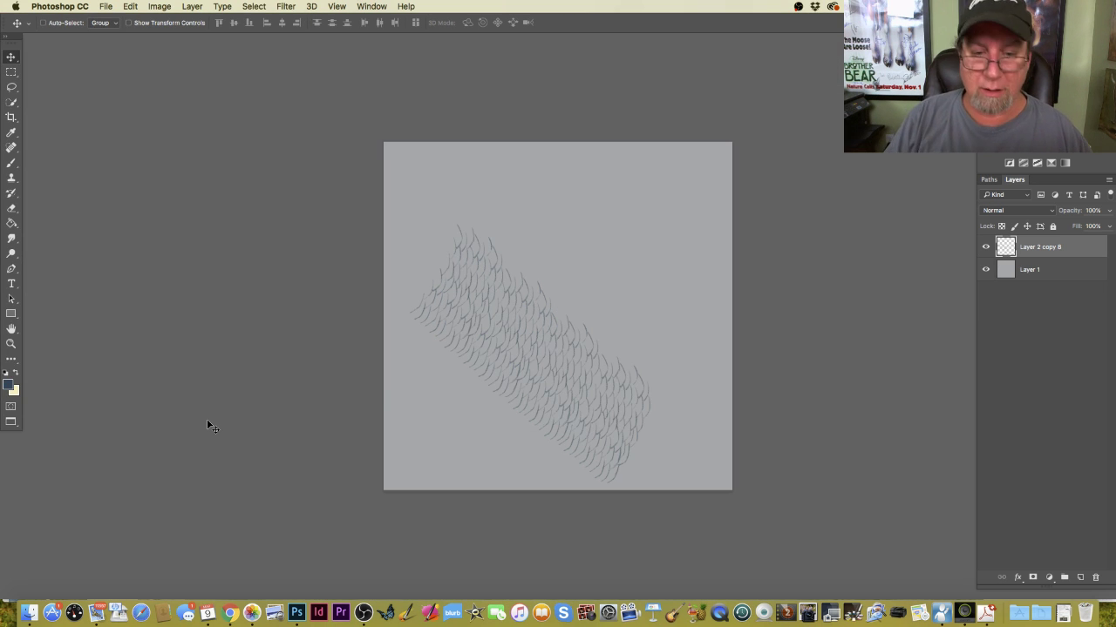
left_click_drag(462, 408, 445, 329)
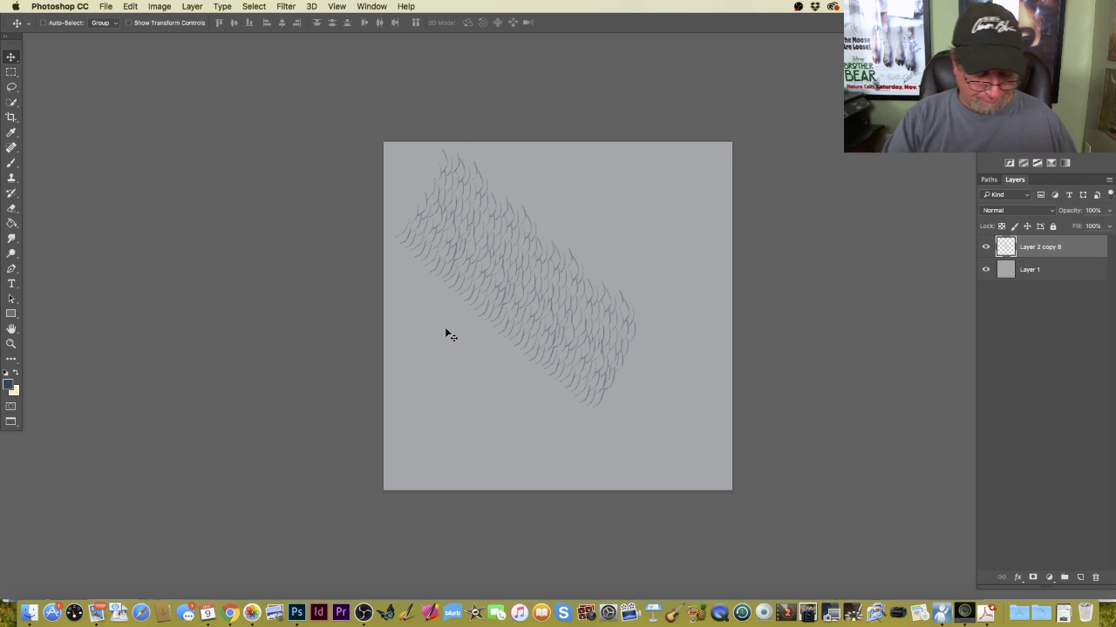
key("f")
key("f")
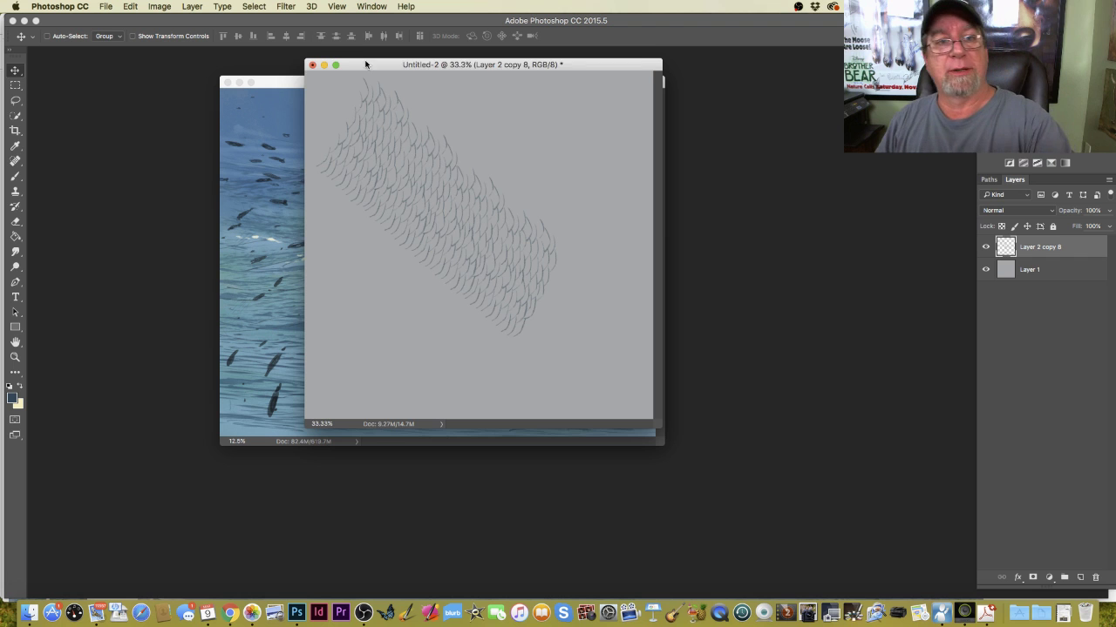
Copy the merged fish-scale layer from Untitled-2 into the Sea Serpent.psd painting, over the serpent's body.
left_click_drag(365, 63, 743, 236)
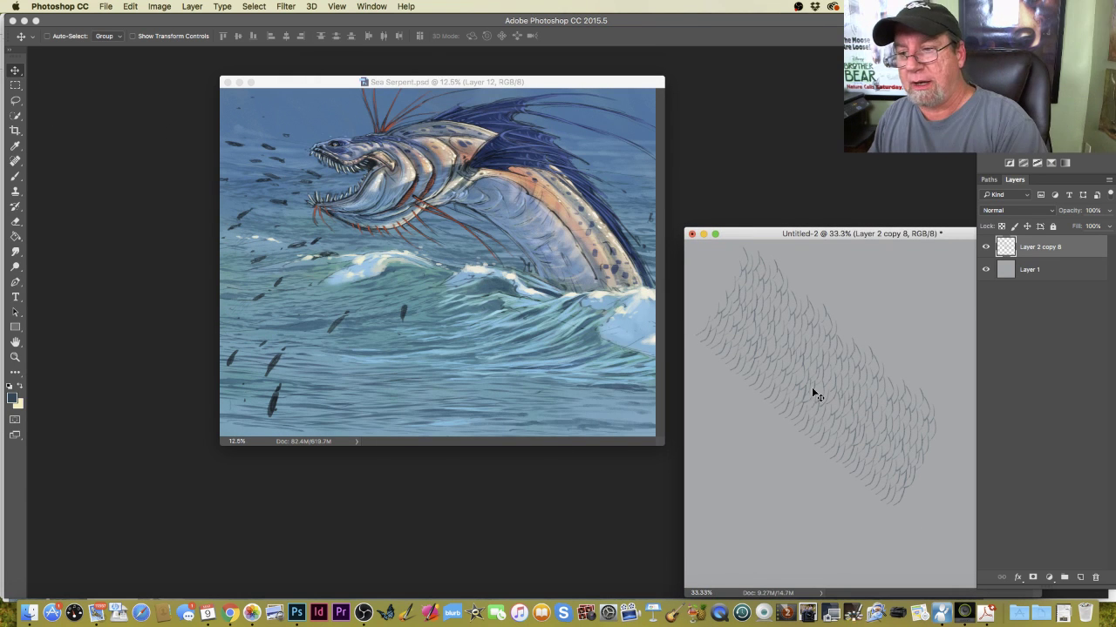
left_click(590, 92)
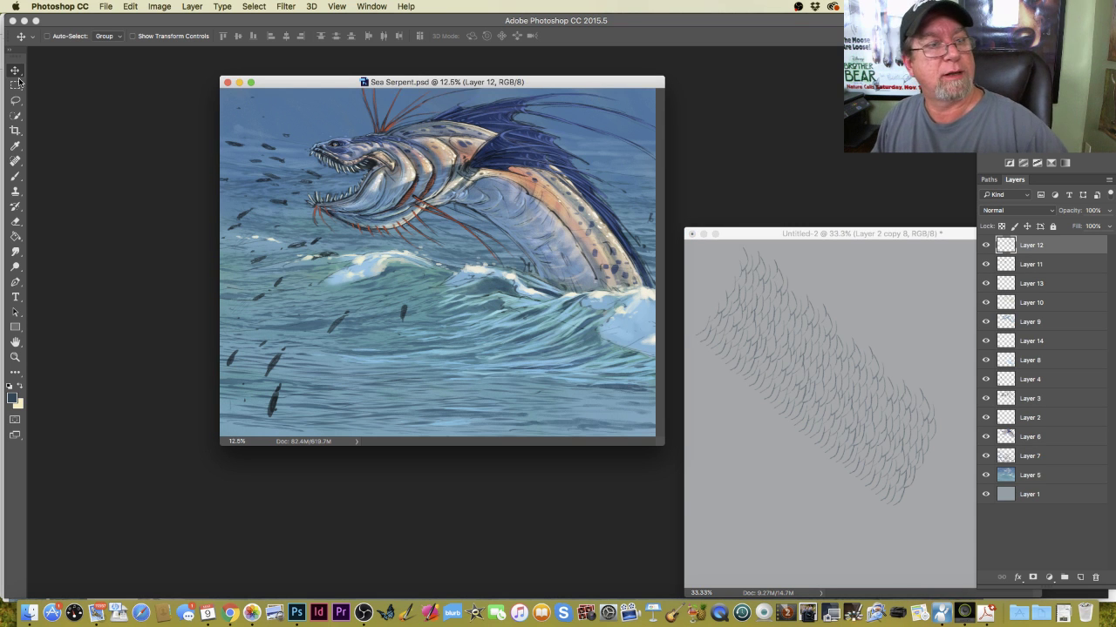
left_click_drag(785, 384, 540, 254)
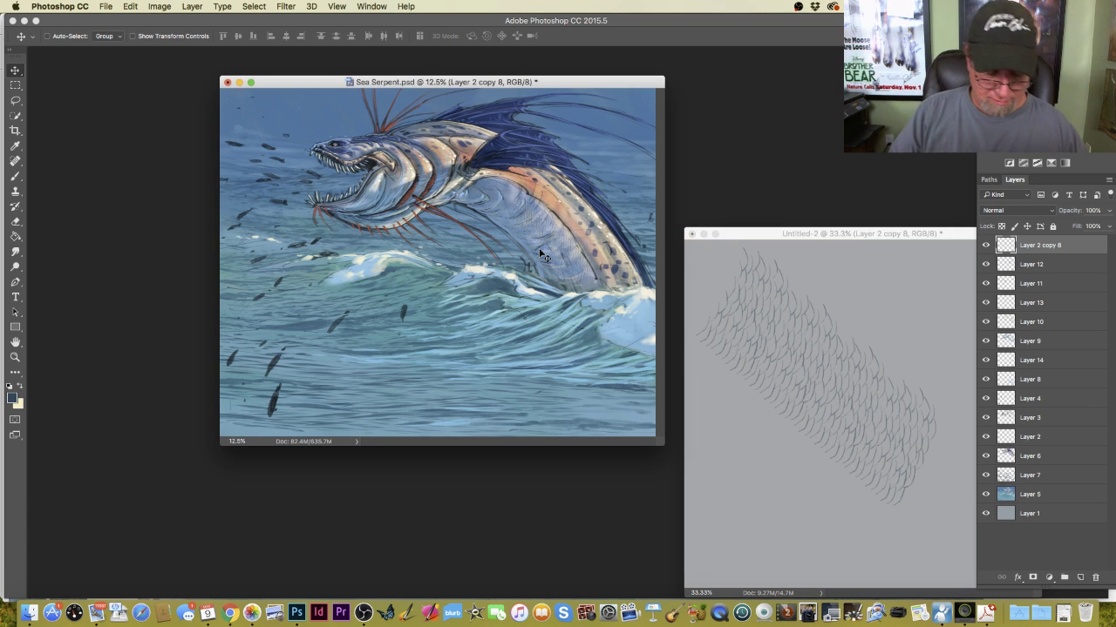
Free Transform the scale layer to about 180% width and 171% height, rotate it about 7.5°, and fit it over the serpent's arched body.
key("f")
key("super+equal")
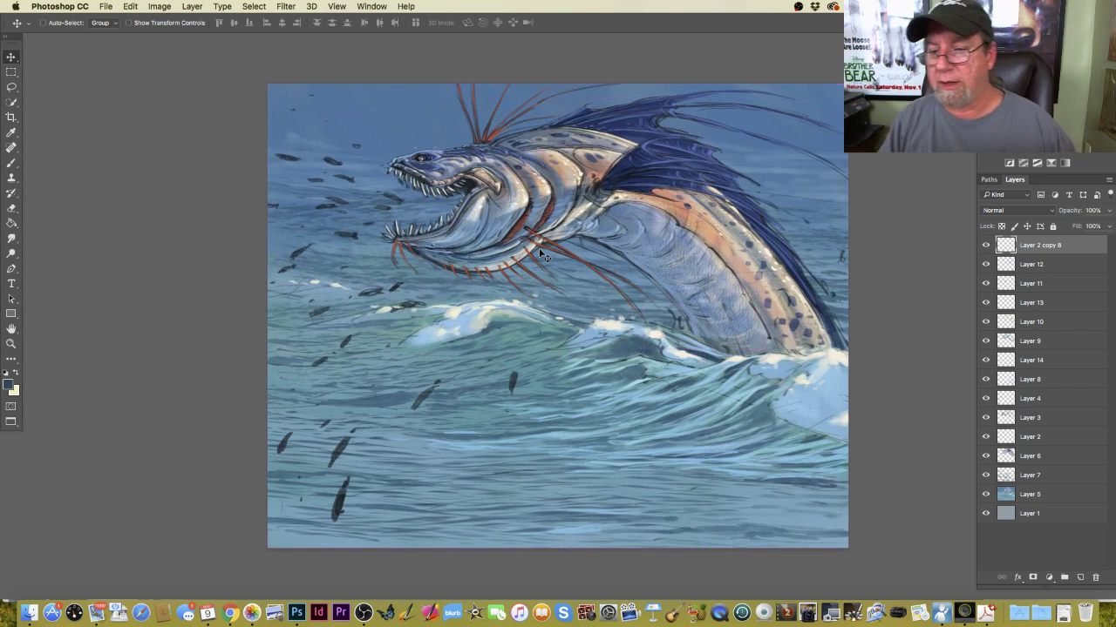
left_click(129, 7)
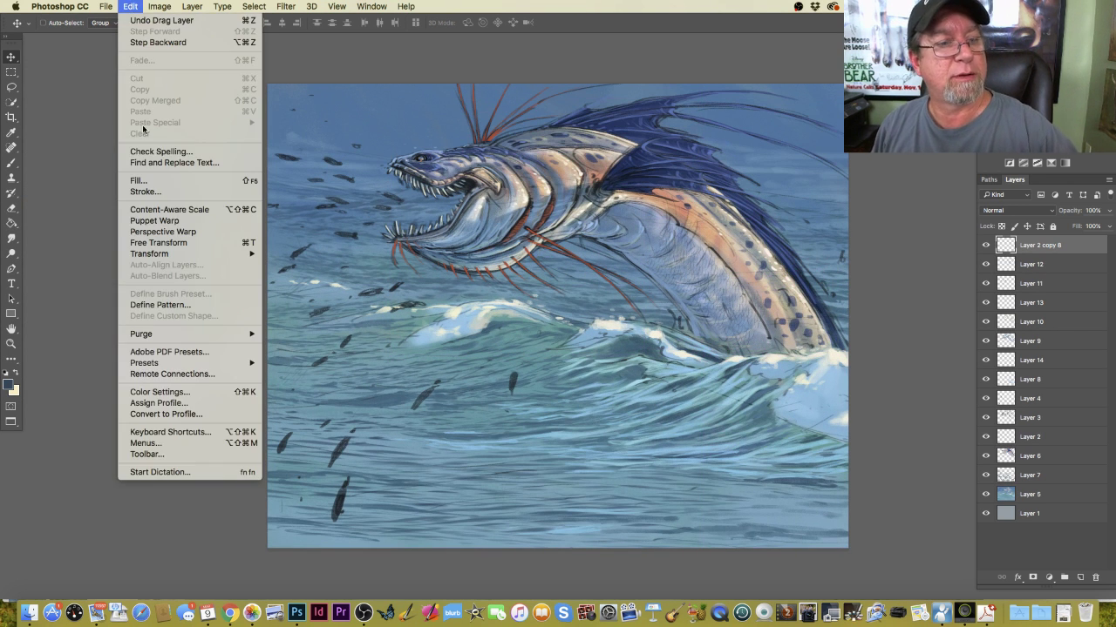
left_click(171, 242)
left_click_drag(763, 334, 820, 401)
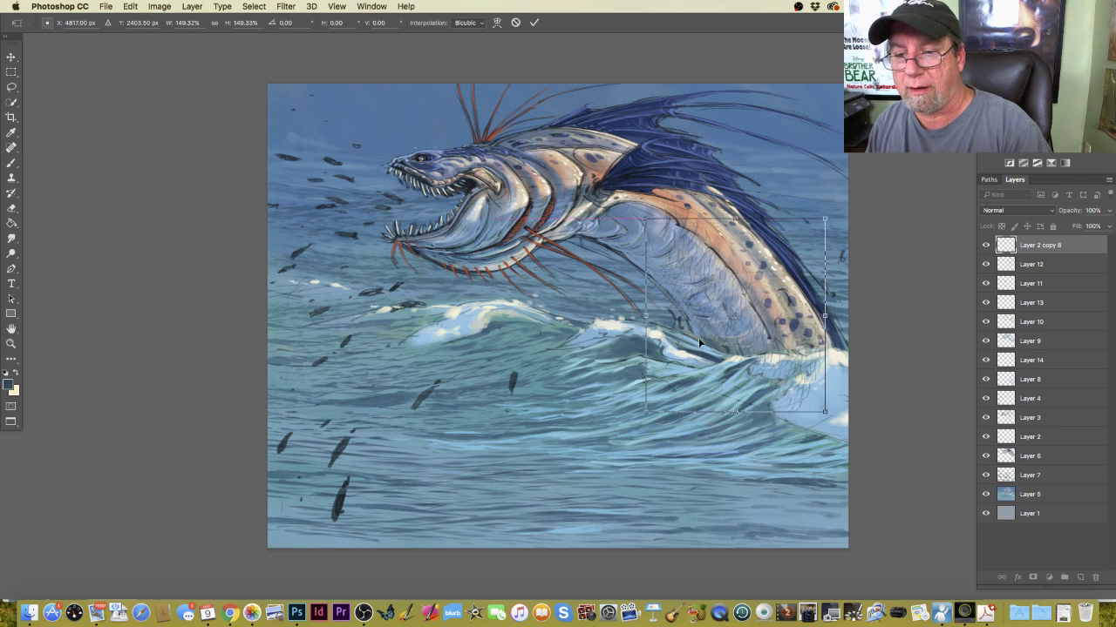
left_click_drag(698, 337, 696, 299)
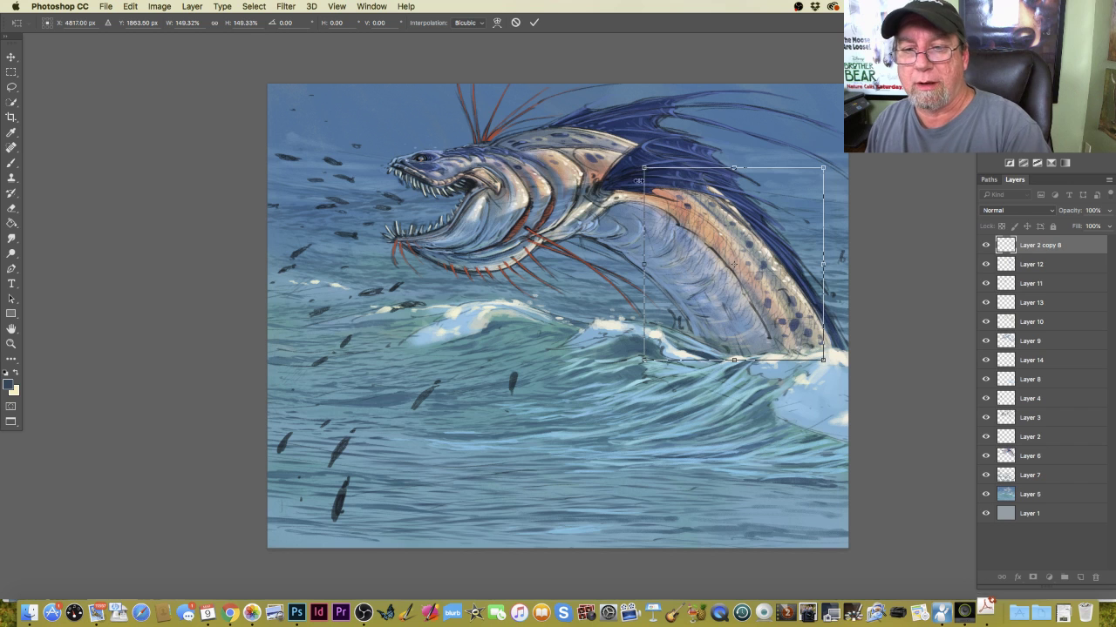
left_click_drag(643, 167, 602, 141)
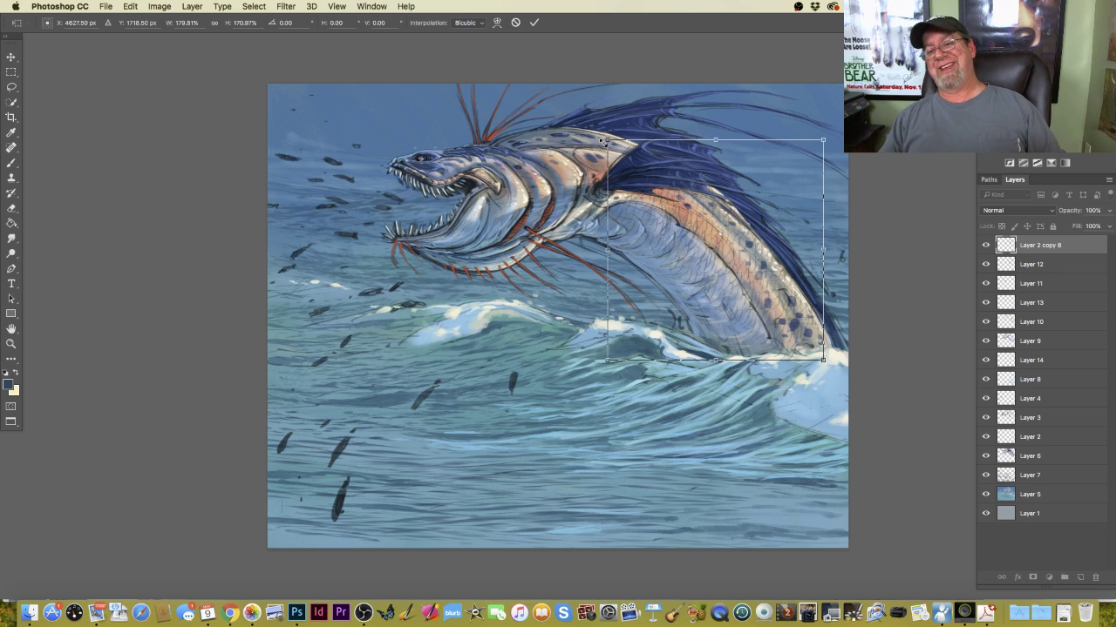
left_click_drag(744, 327, 753, 343)
left_click_drag(608, 373, 590, 358)
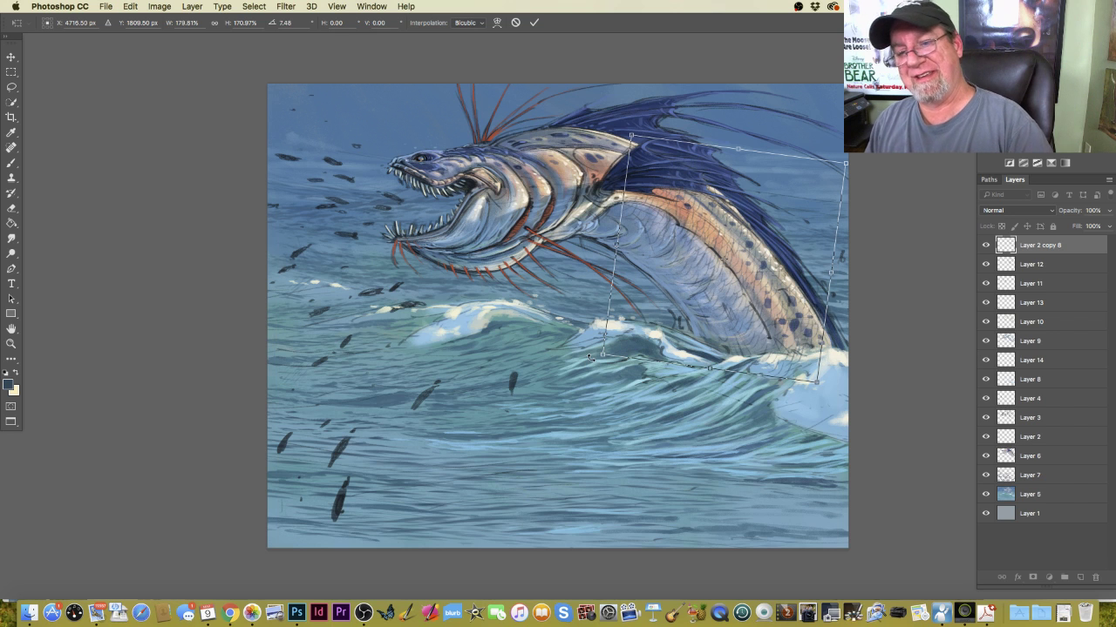
key("Return")
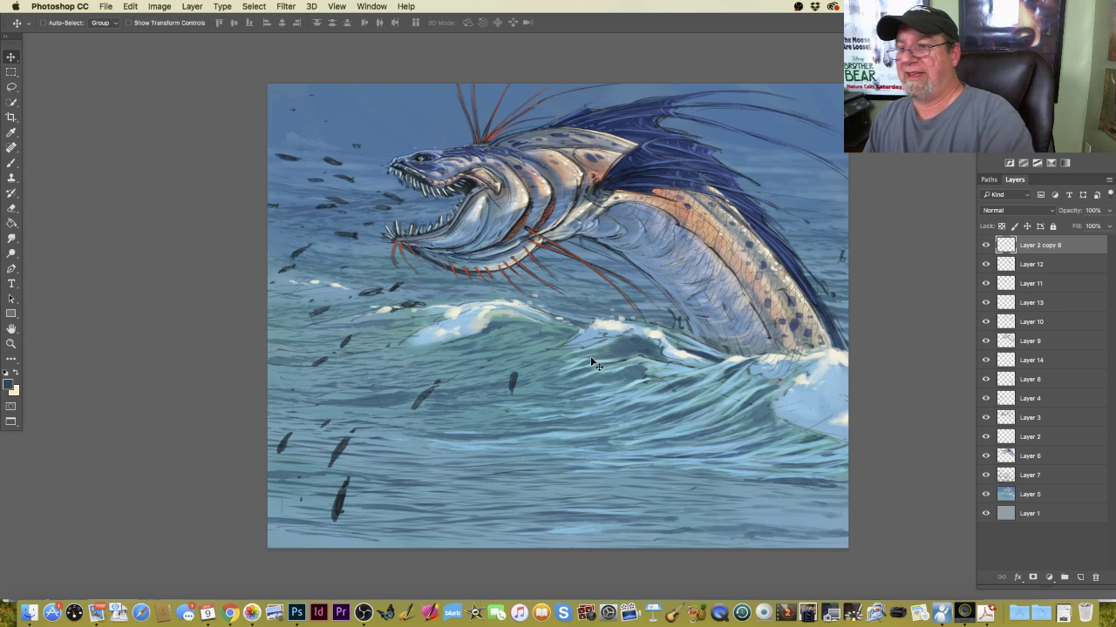
Set the scale layer's blending mode to Multiply and activate the Brush tool.
left_click(1002, 211)
left_click(995, 242)
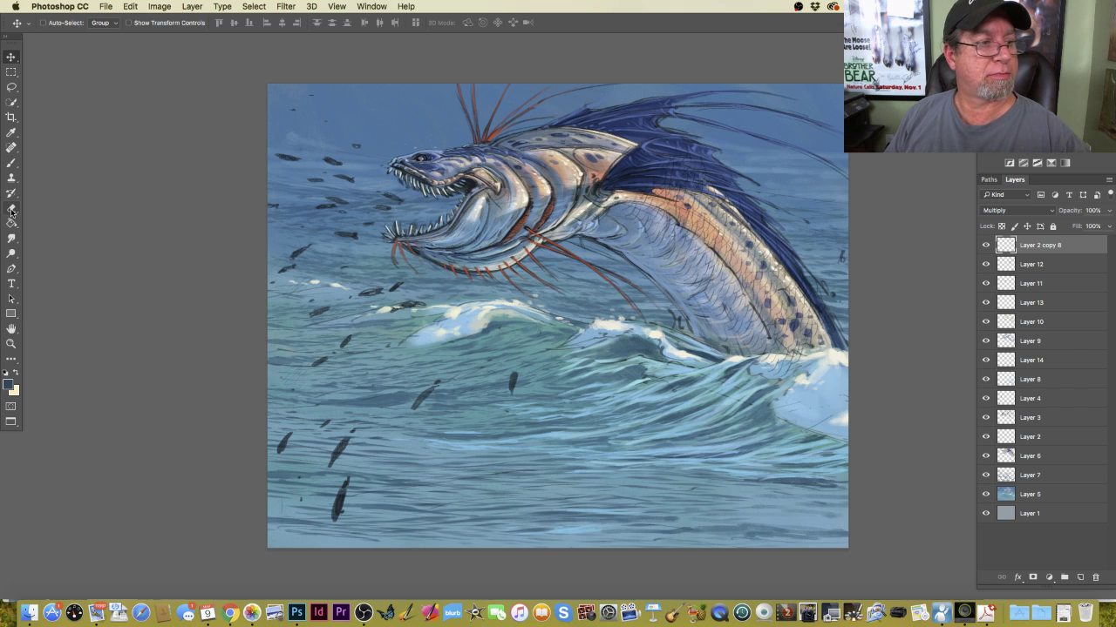
left_click(14, 164)
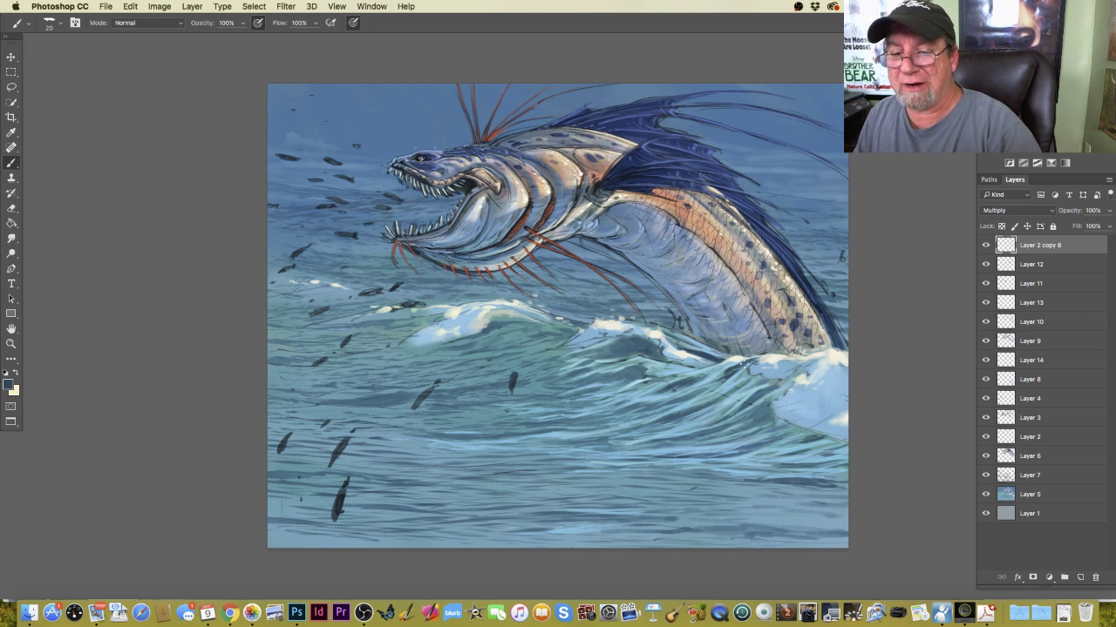
Check the line art by toggling Layer 3, select that layer, and remove the stray marks beside the belly above the wave.
left_click(986, 422)
left_click(985, 421)
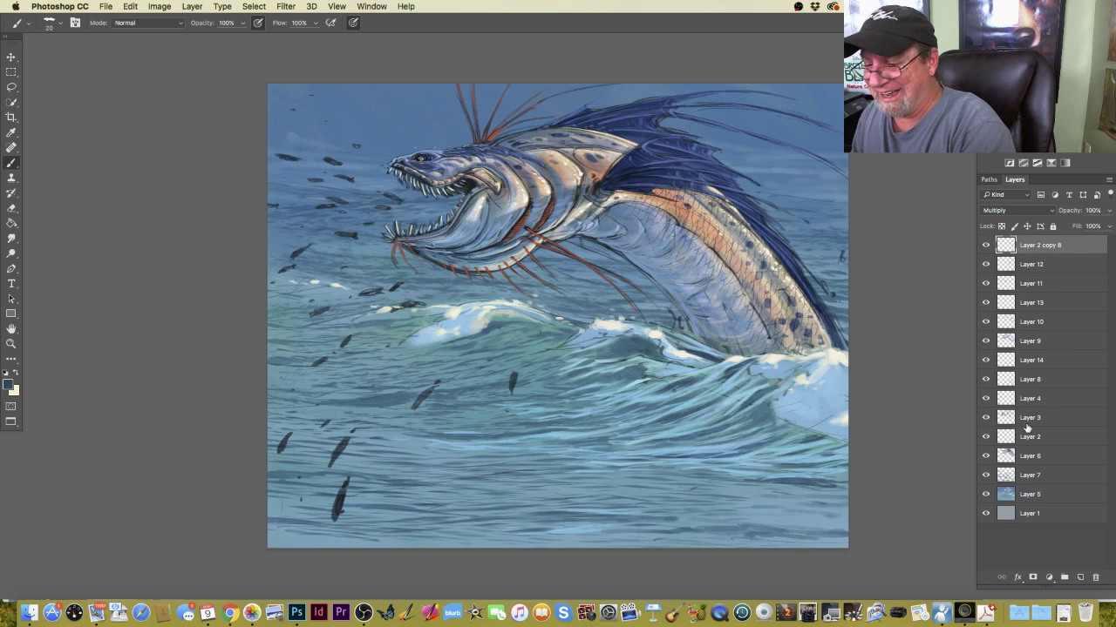
left_click(1029, 424)
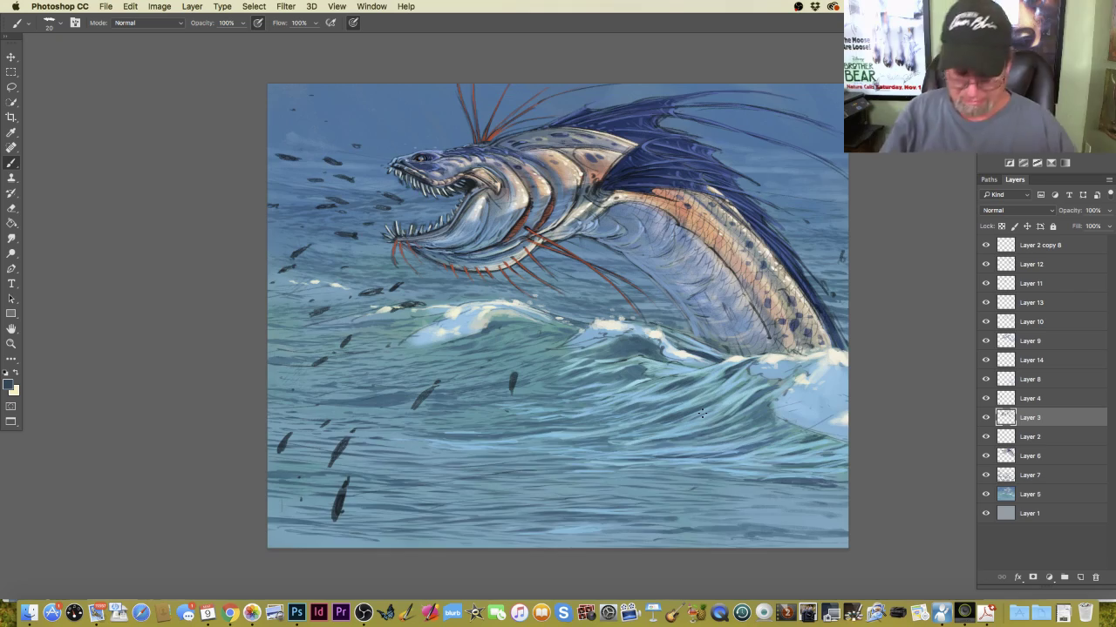
Sample a peach tone from the serpent's flank and set the foreground color to the lighter peach f8c6b7 for painting.
key("super+plus")
left_click_drag(367, 410, 280, 451)
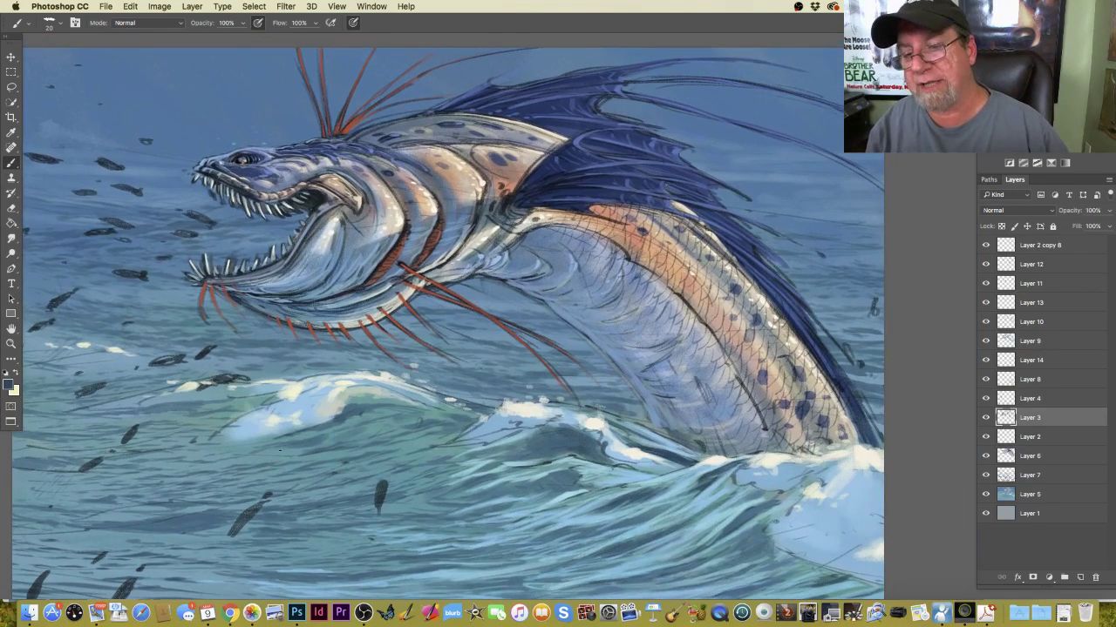
left_click(8, 385)
left_click(721, 318)
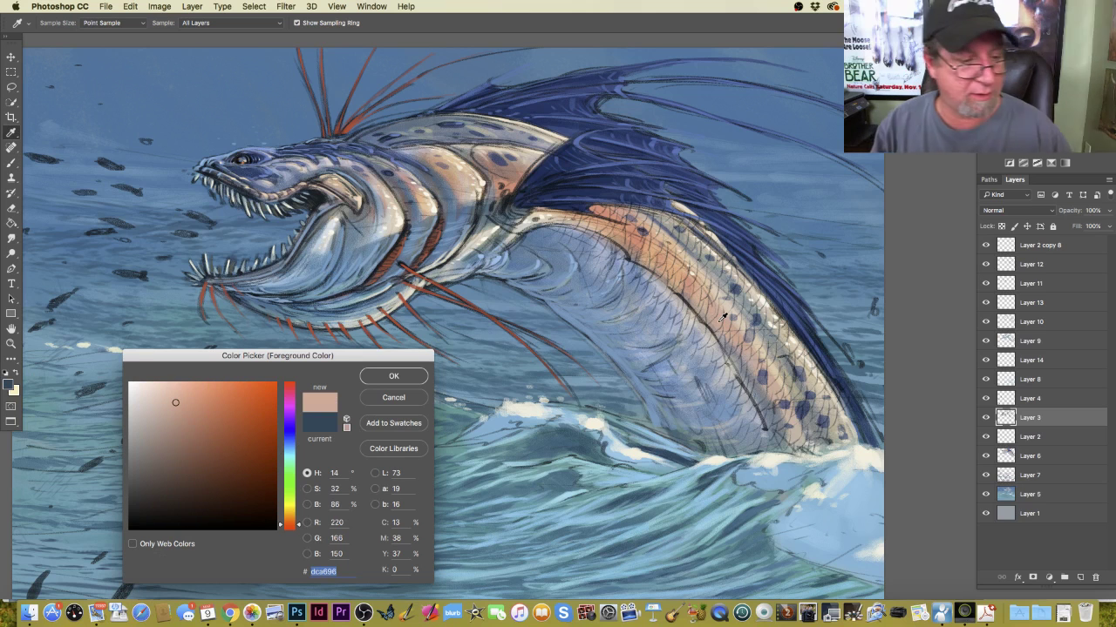
left_click(167, 386)
left_click(393, 377)
key("b")
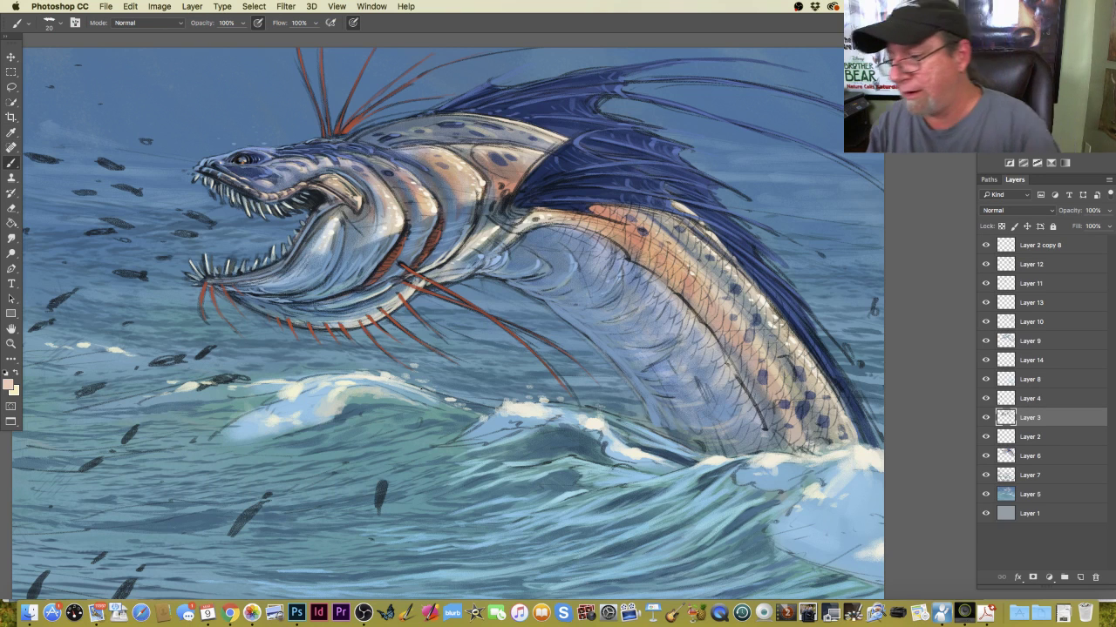
On a new layer above Layer 2 copy 8, paint highlight strokes in pale pink f8d6cc along the scales of the serpent's back.
left_click(1033, 247)
left_click(1079, 578)
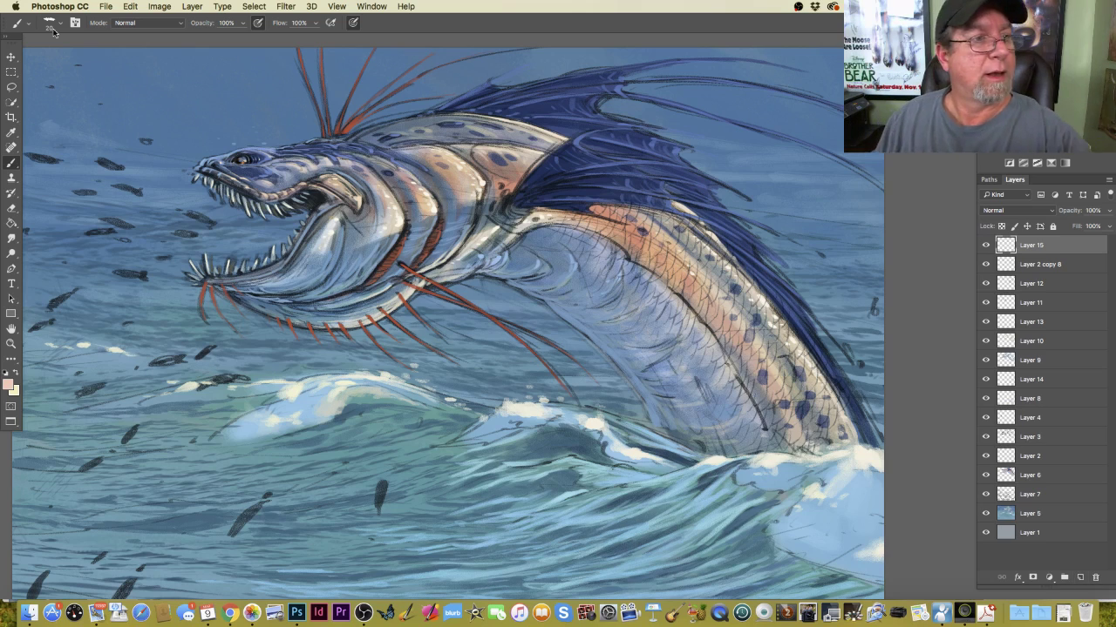
key("super+plus")
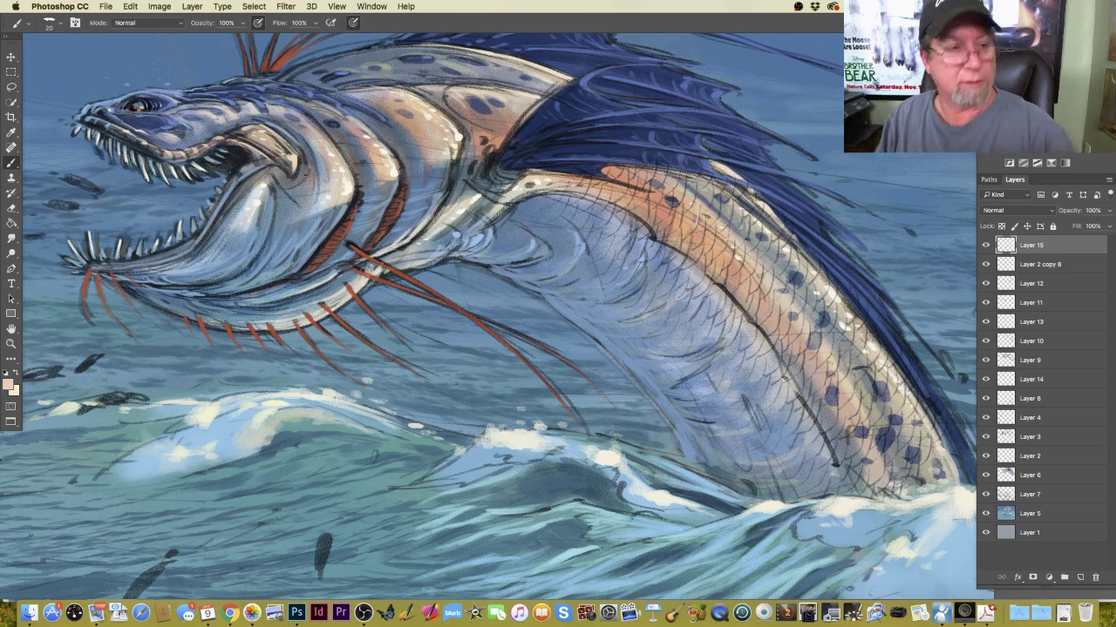
left_click(10, 385)
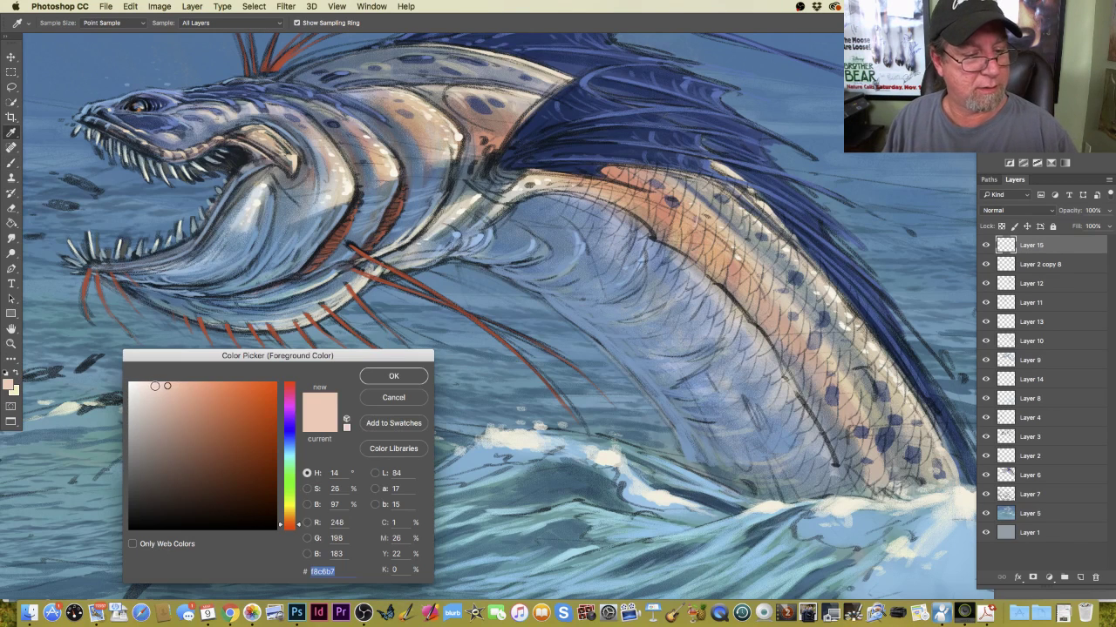
left_click(375, 380)
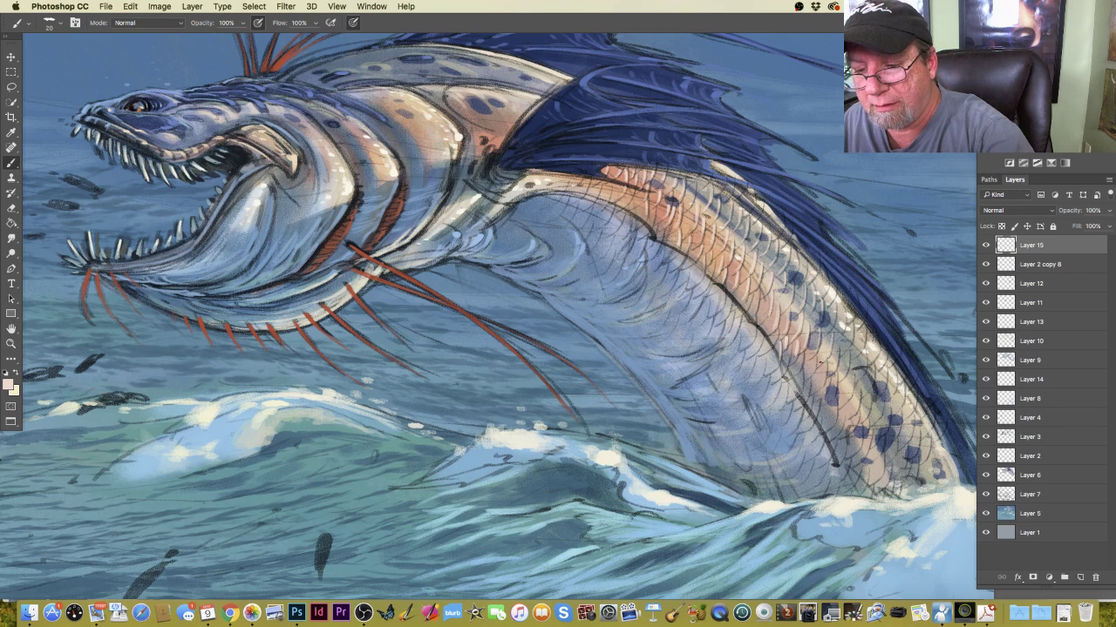
Change the foreground color to a pale blue and paint highlight strokes on the scales of the serpent's bluish flank and belly.
scroll(828, 387, "down", 5)
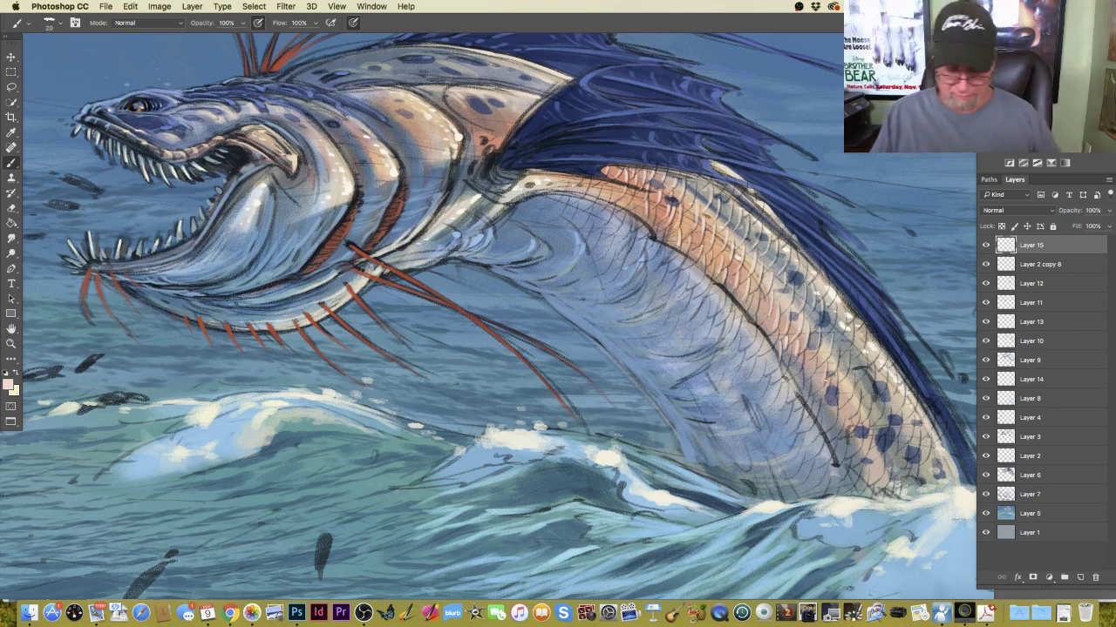
key("super+plus")
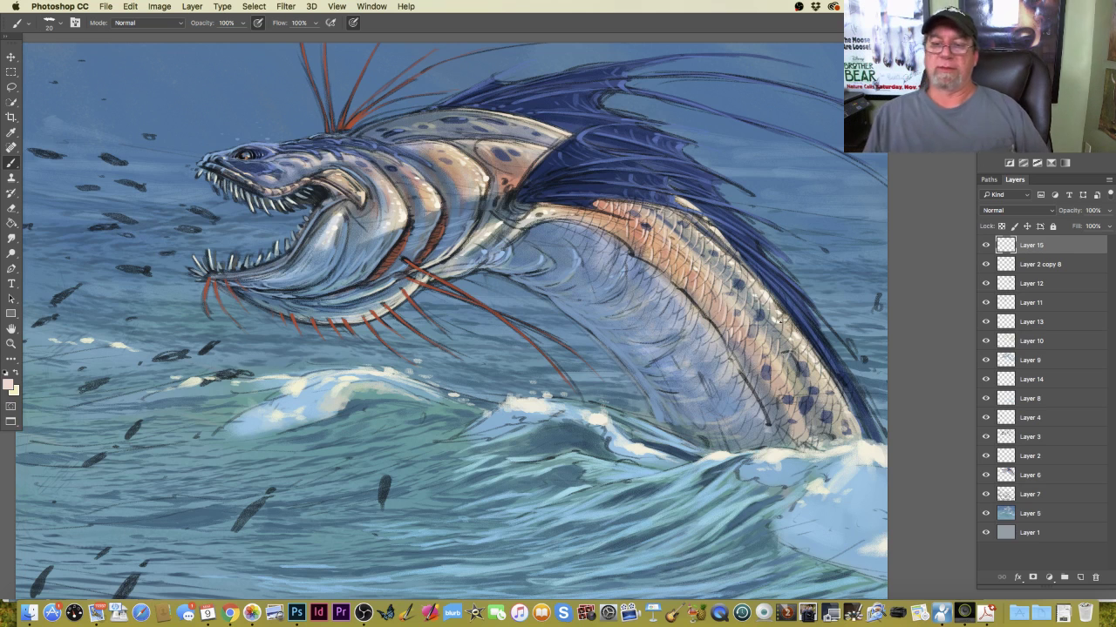
left_click(10, 386)
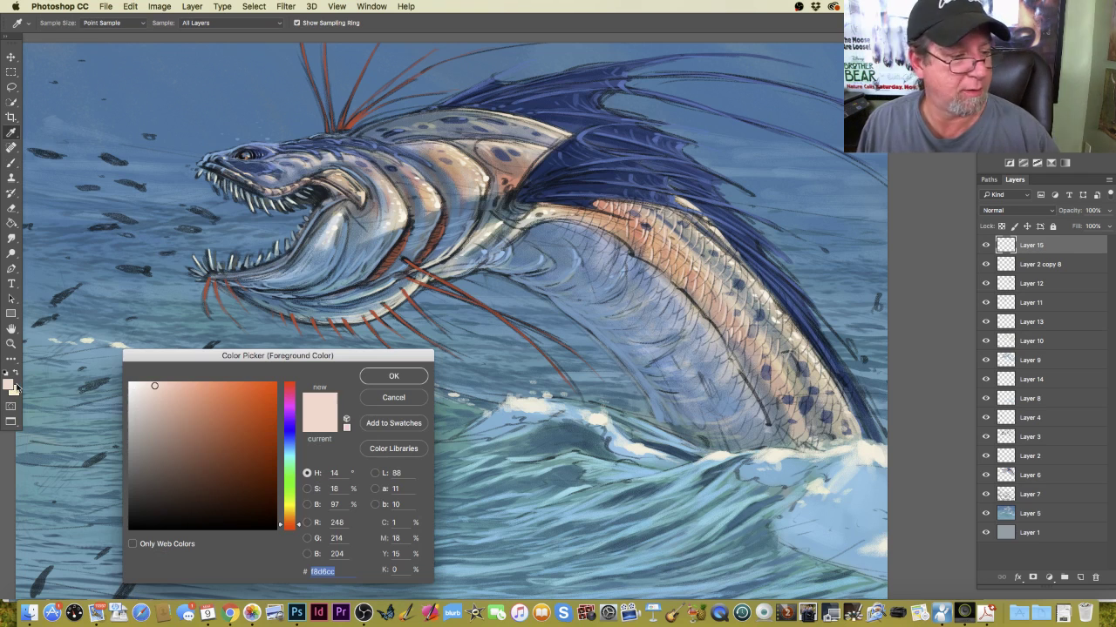
left_click(678, 337)
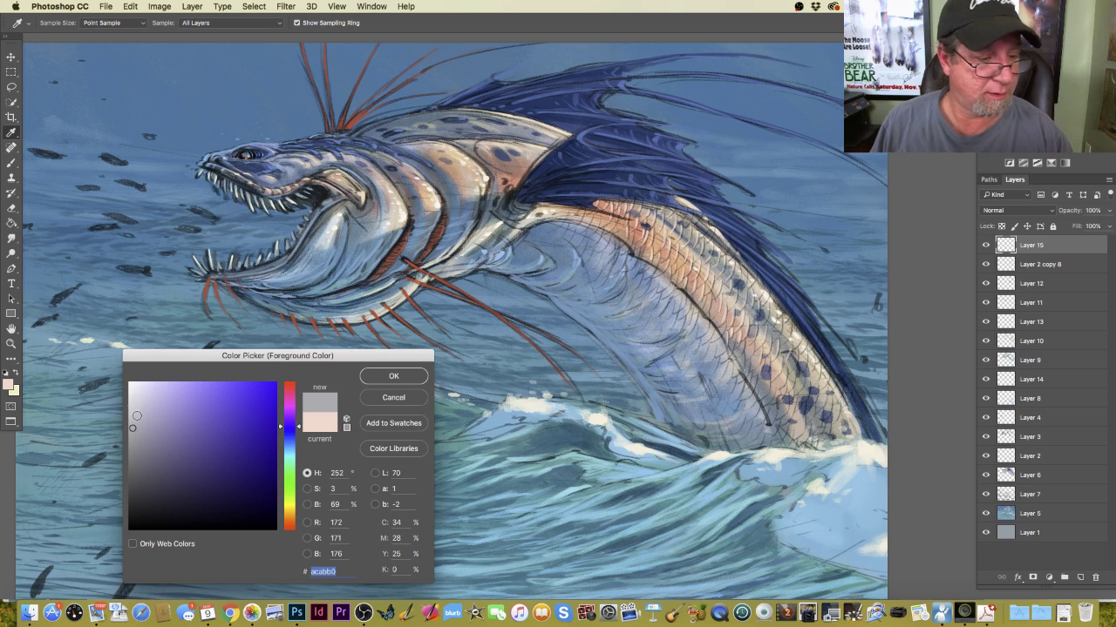
left_click(290, 449)
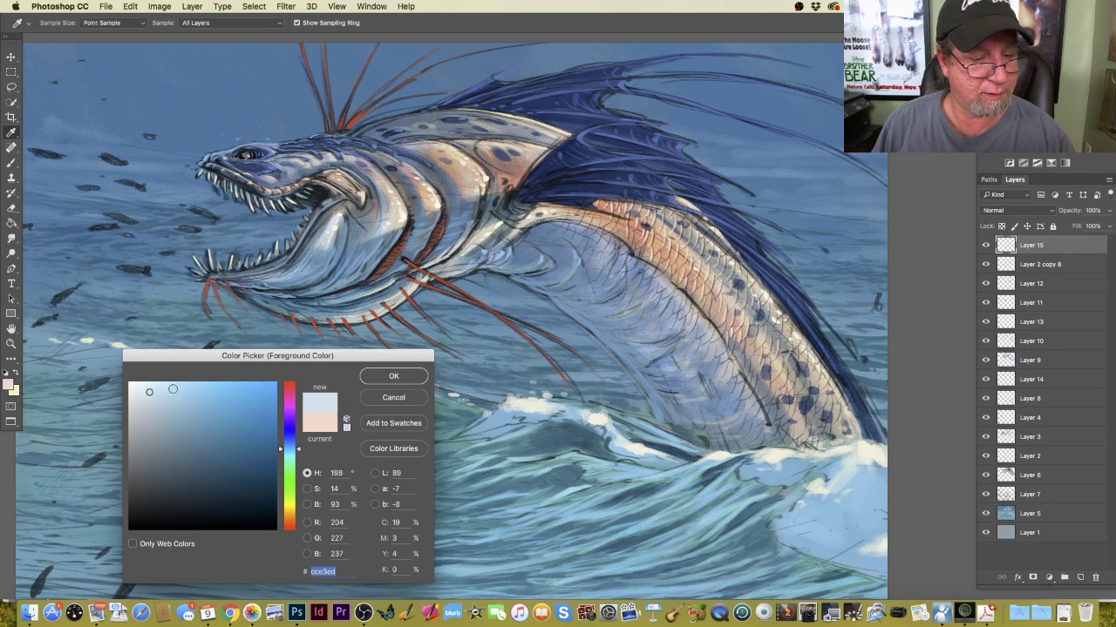
key("Return")
key("b")
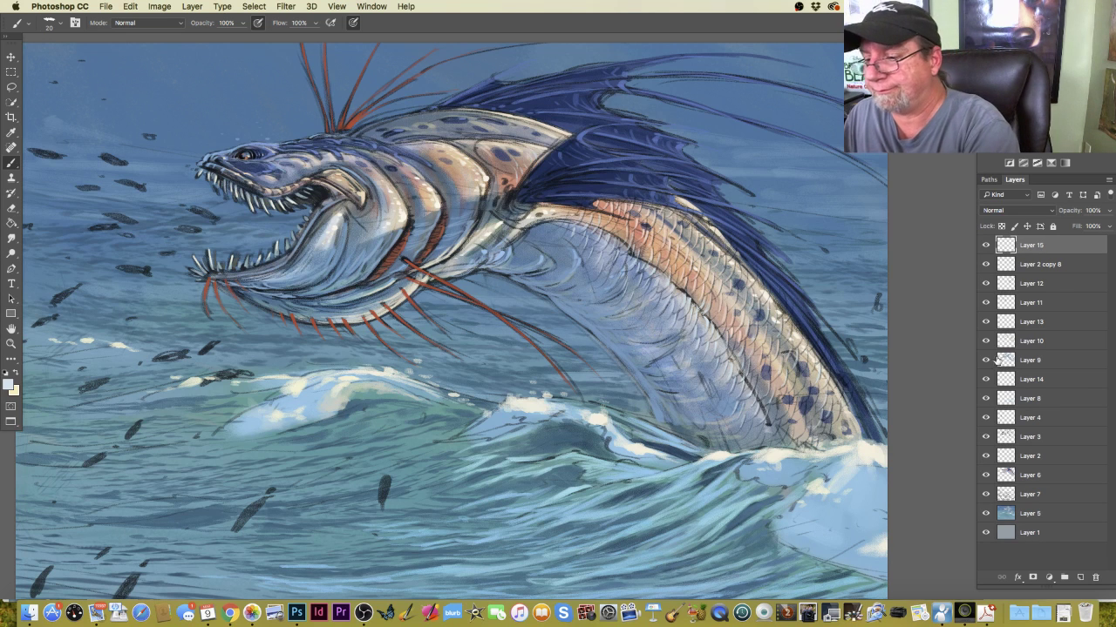
Compare the serpent with and without the Layer 3 line art.
left_click(984, 438)
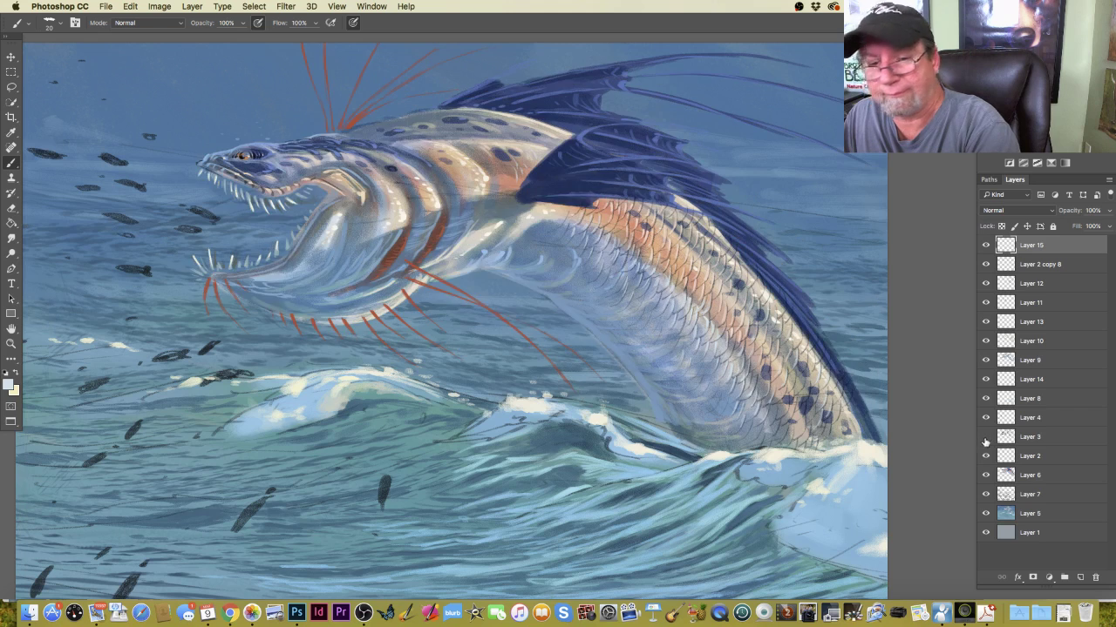
left_click(984, 439)
left_click(985, 439)
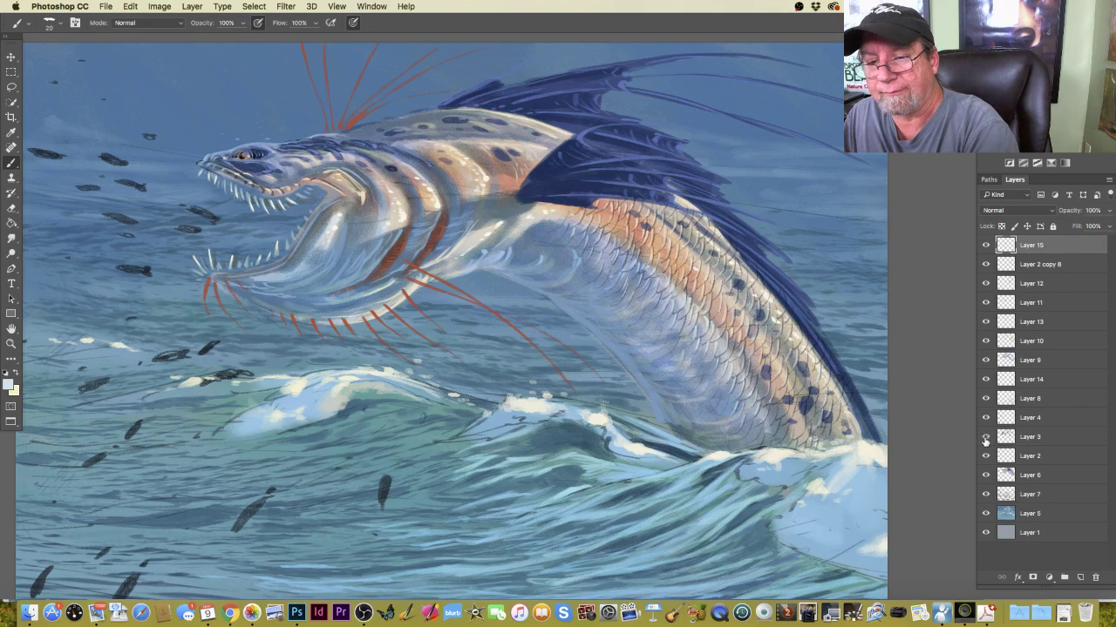
left_click(986, 441)
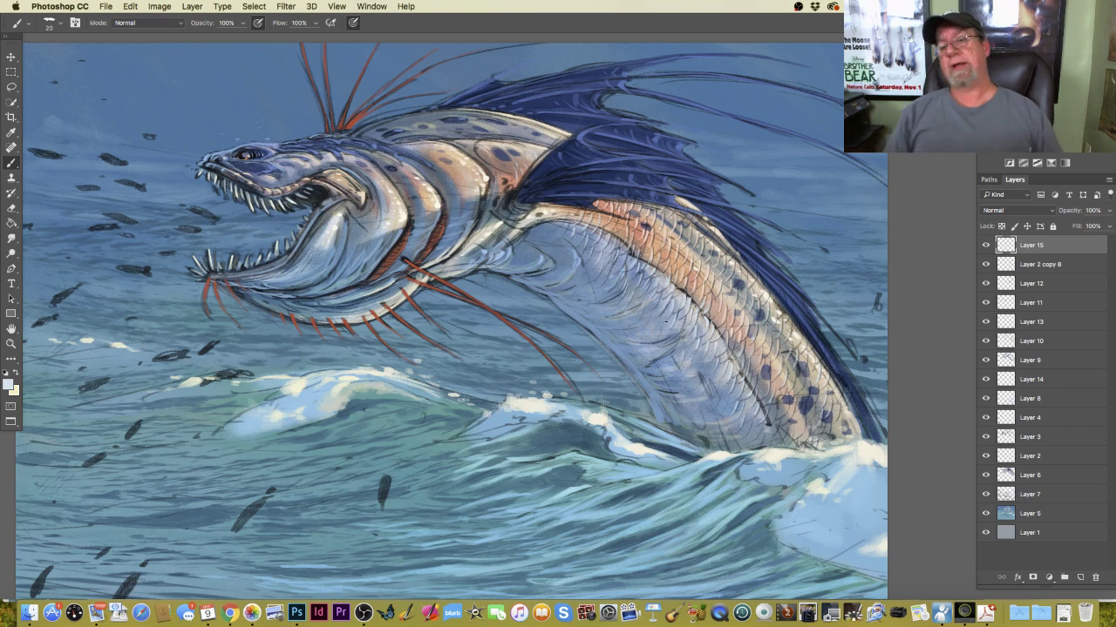
Reduce the opacity of Layer 15 and Layer 2 copy 8 together to 54%.
key("super+minus")
key("super+minus")
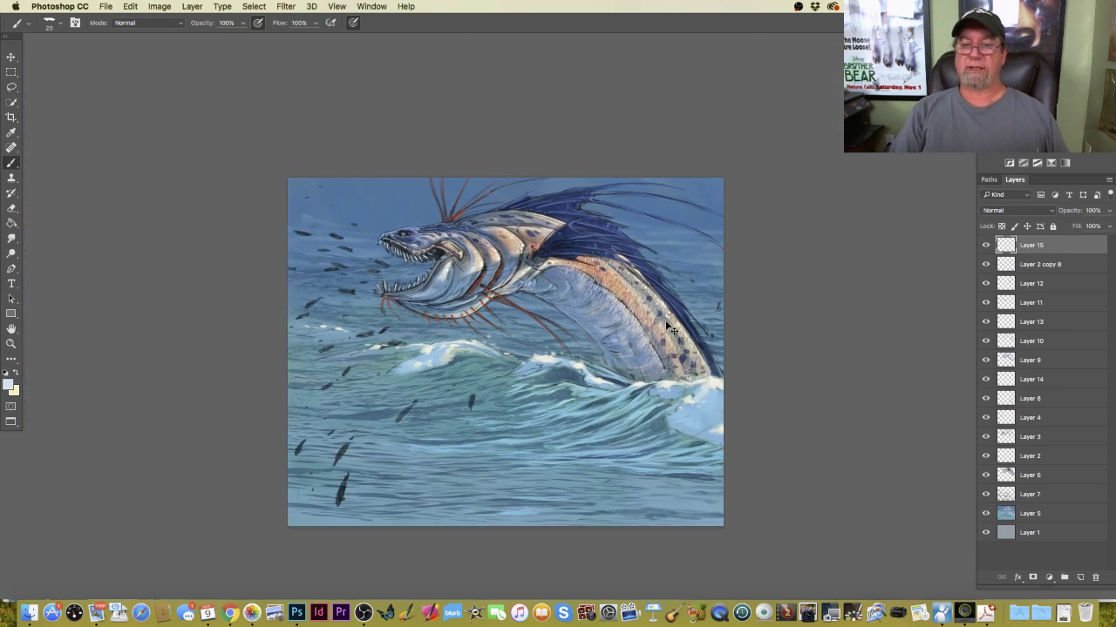
key("super+plus")
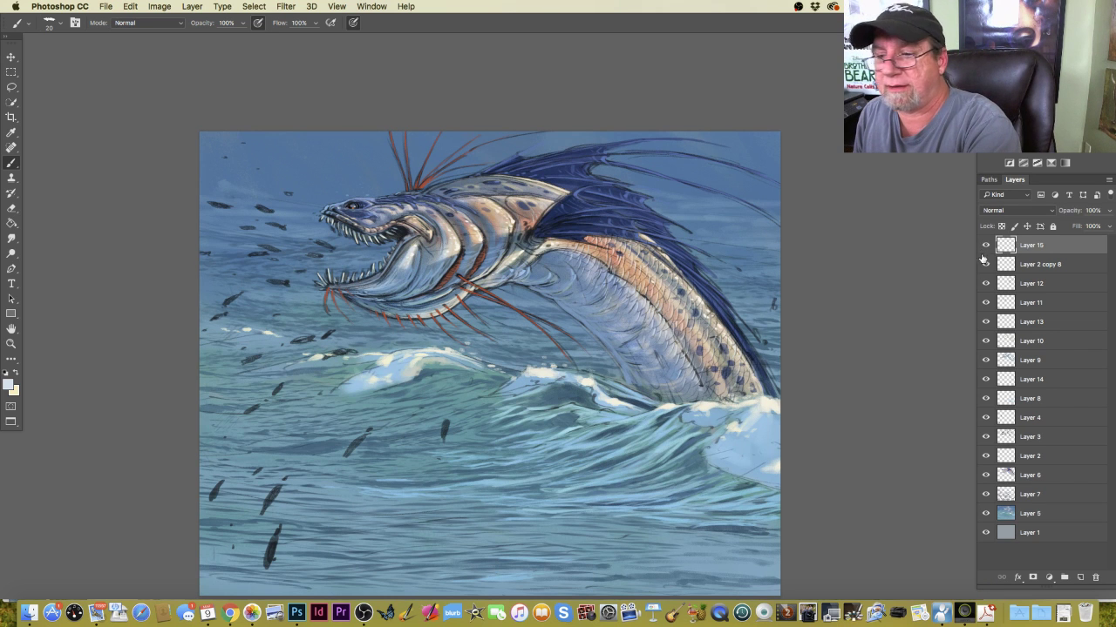
left_click(1028, 264, "shift")
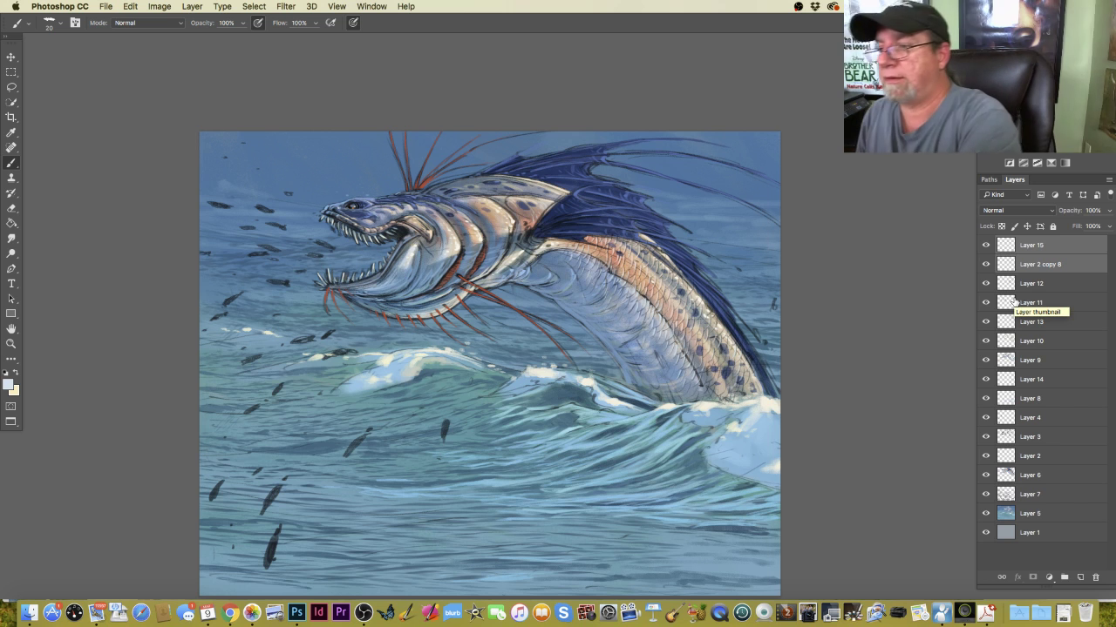
left_click_drag(1108, 210, 1084, 230)
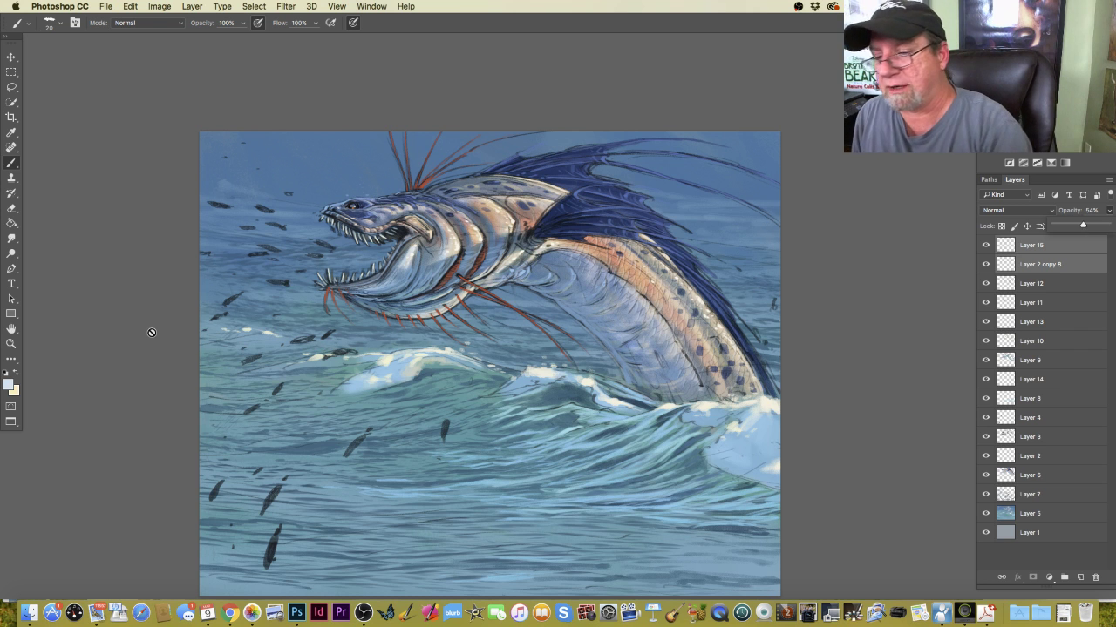
left_click(913, 449)
key("Return")
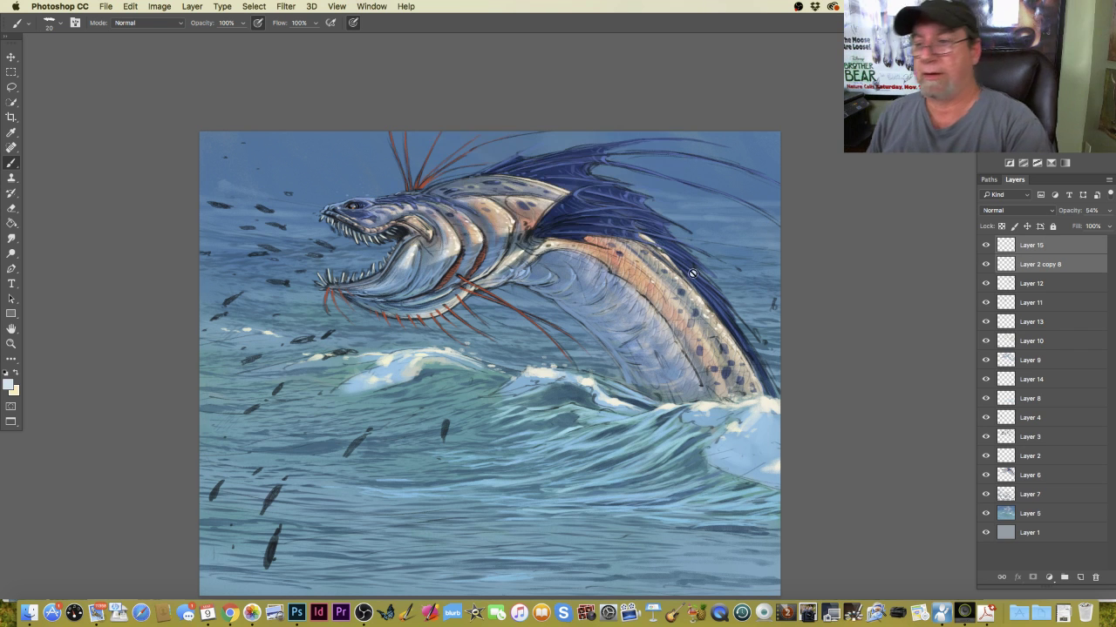
Add a new layer above Layer 15 and set the foreground color to a near-white tint.
left_click(1076, 578)
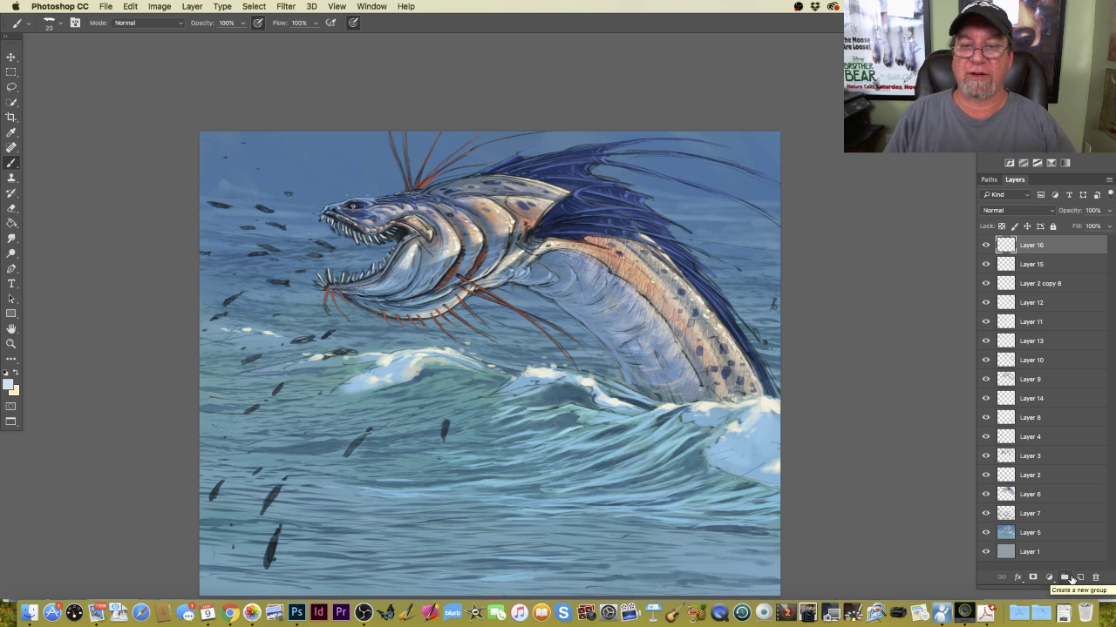
left_click(9, 384)
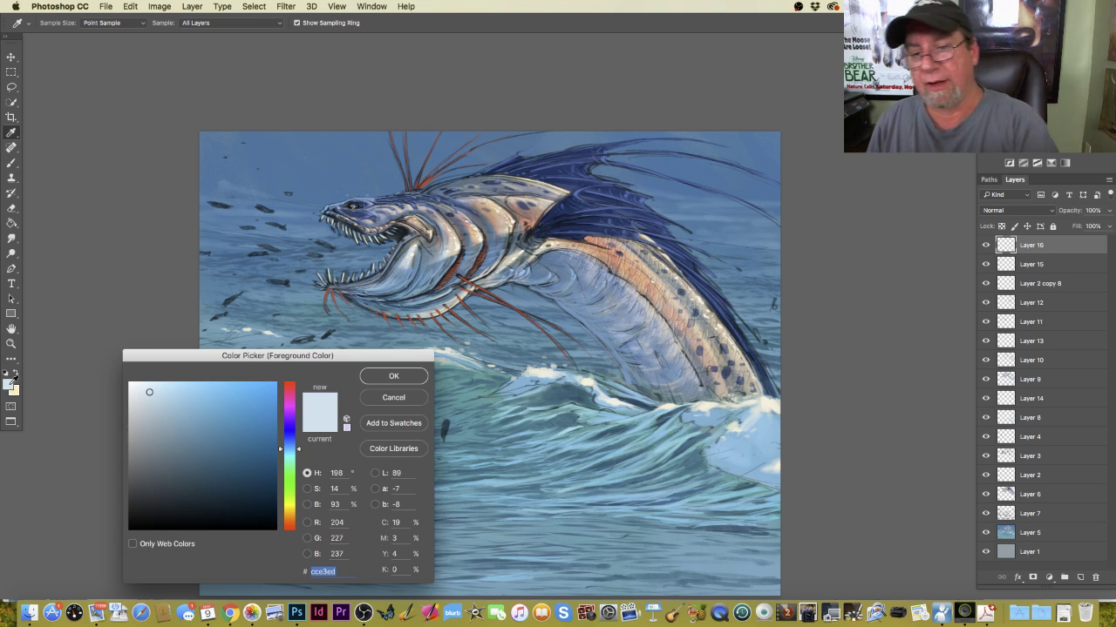
left_click(699, 302)
left_click_drag(137, 386, 134, 385)
left_click(393, 376)
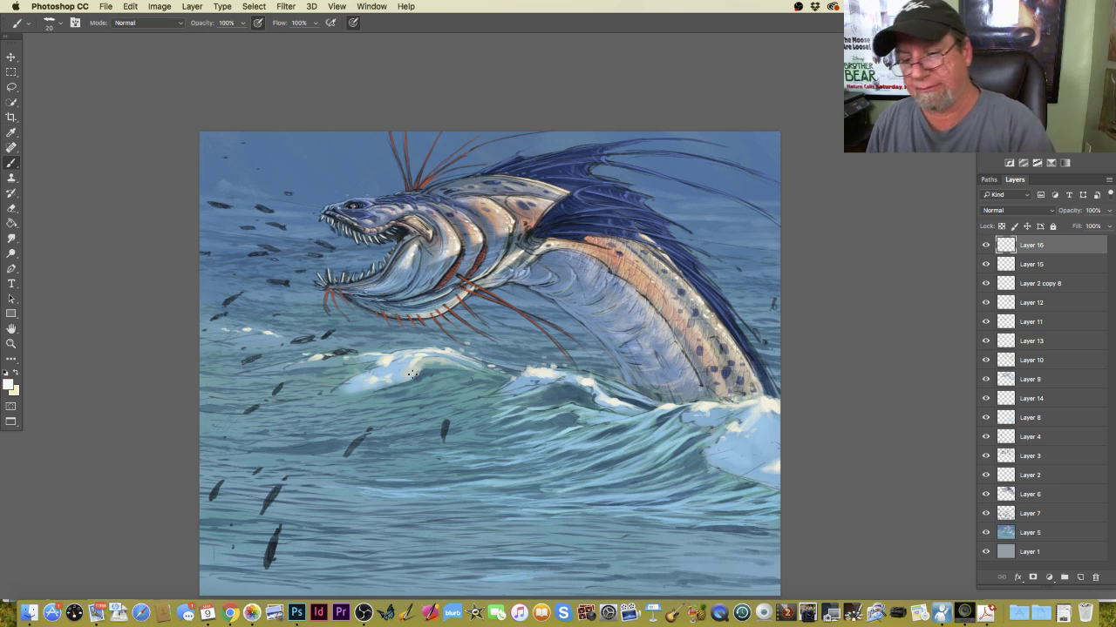
Paint near-white highlights with a 35 px brush on the scales along the serpent's back ridge and the dorsal fin above it.
key("super+equal")
key("super+equal")
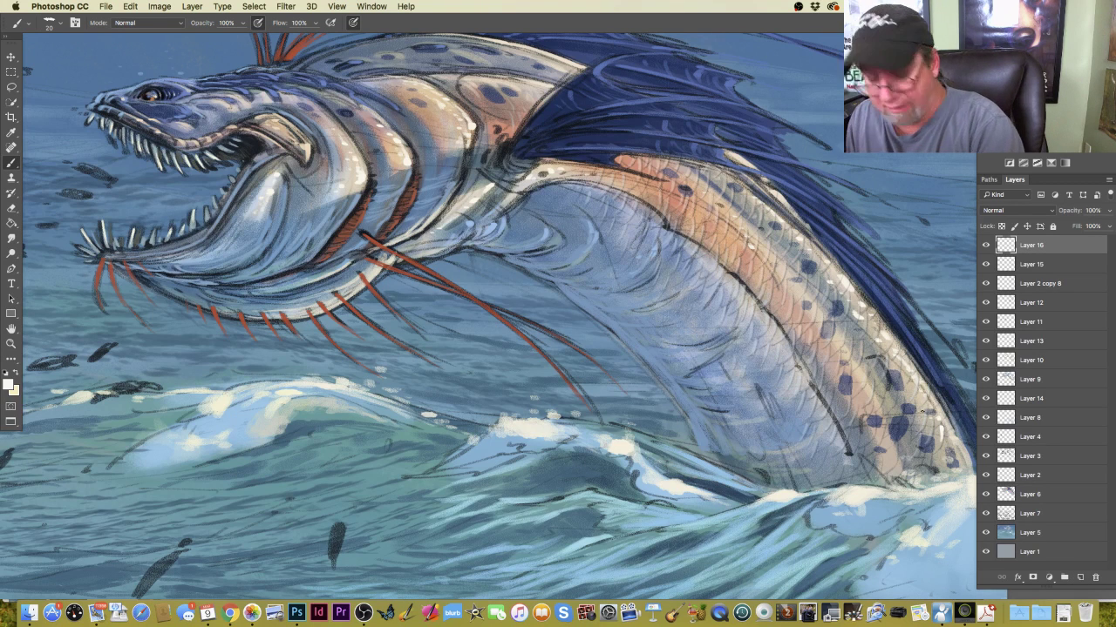
key("bracketright")
left_click_drag(926, 407, 921, 416)
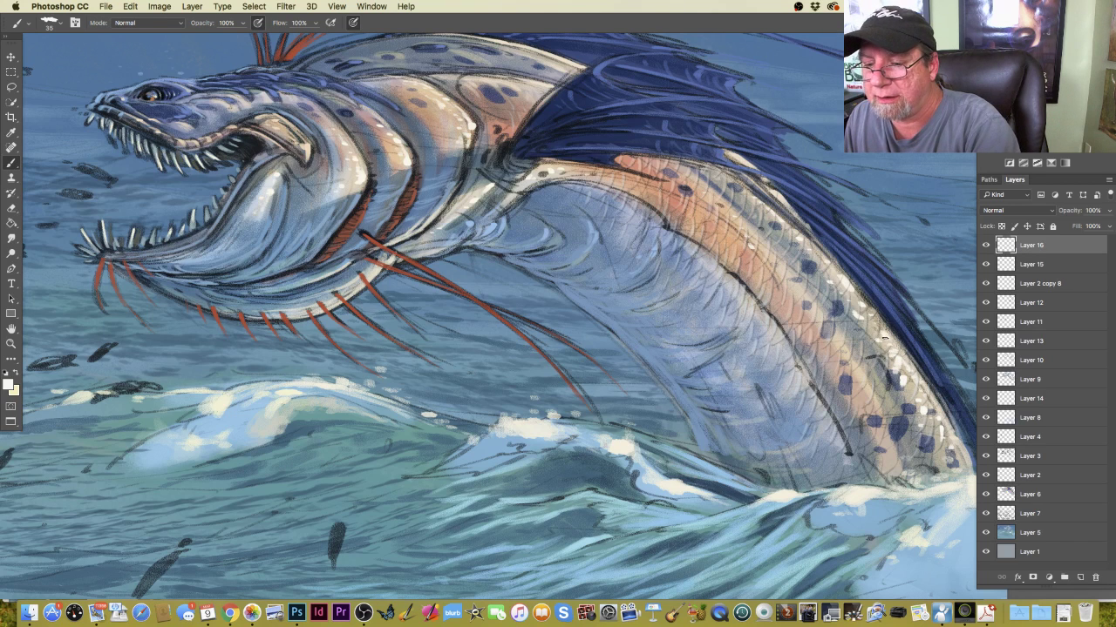
left_click_drag(868, 315, 808, 246)
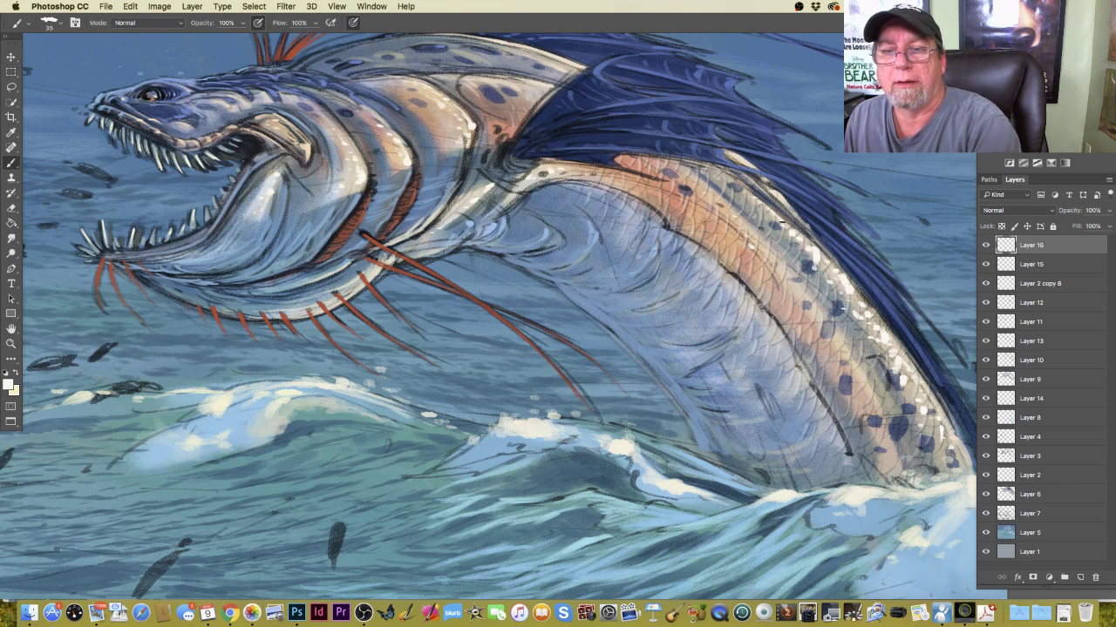
mouse_move(728, 161)
left_mouse_down()
mouse_move(709, 140)
mouse_move(729, 147)
mouse_move(680, 121)
mouse_move(774, 131)
left_mouse_up()
left_click_drag(762, 128, 730, 125)
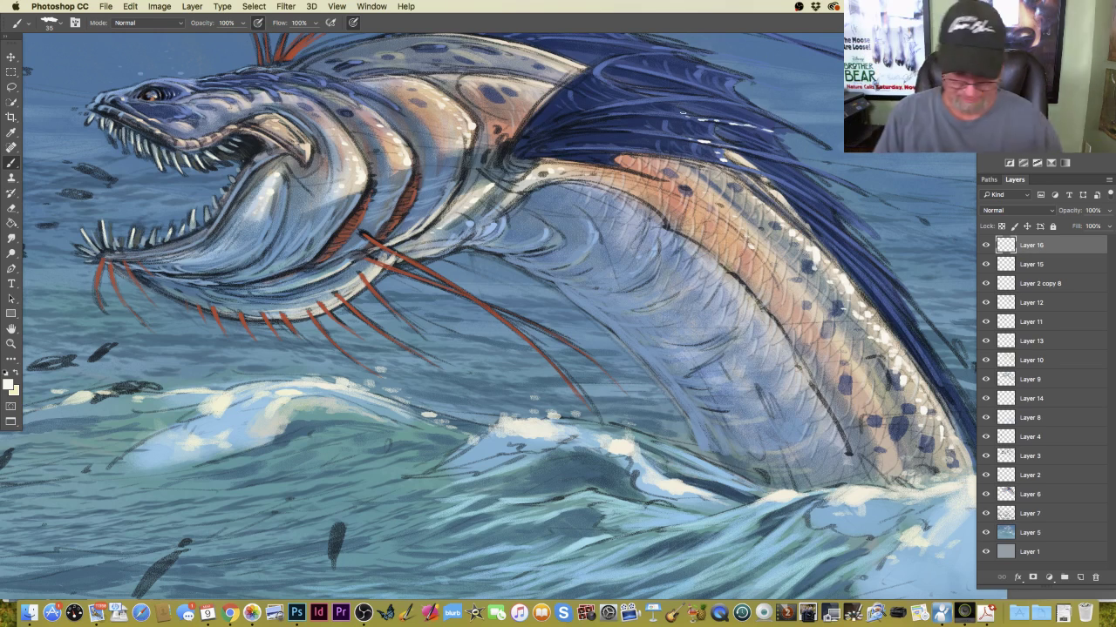
key("super+0")
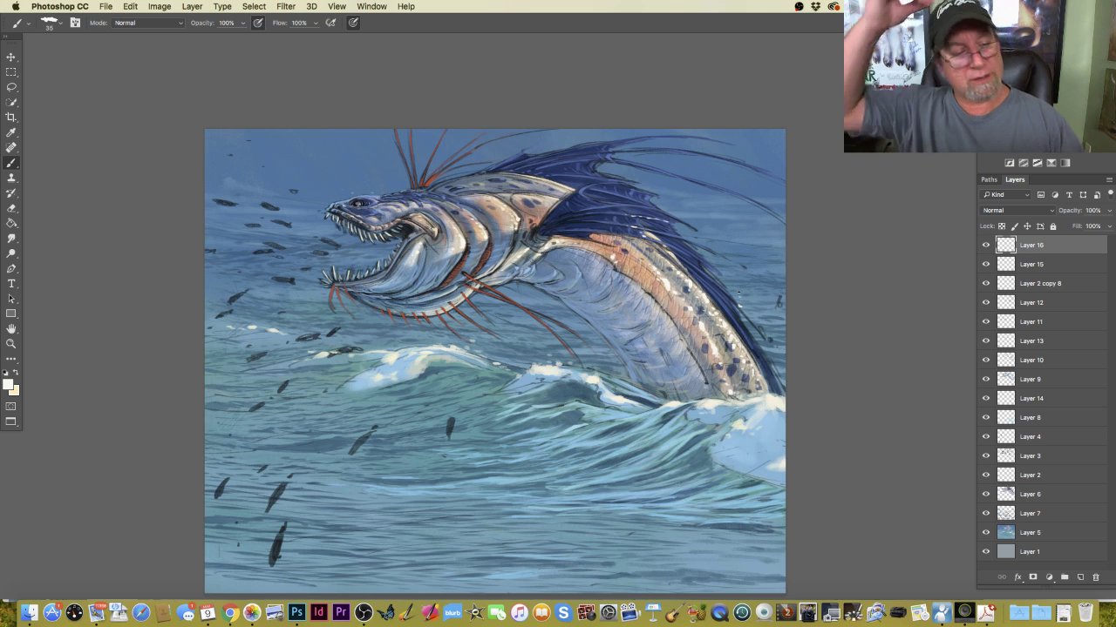
Try medium blue 305289 and muted gray-blue 779caf as the foreground color.
left_click(9, 385)
left_click(565, 221)
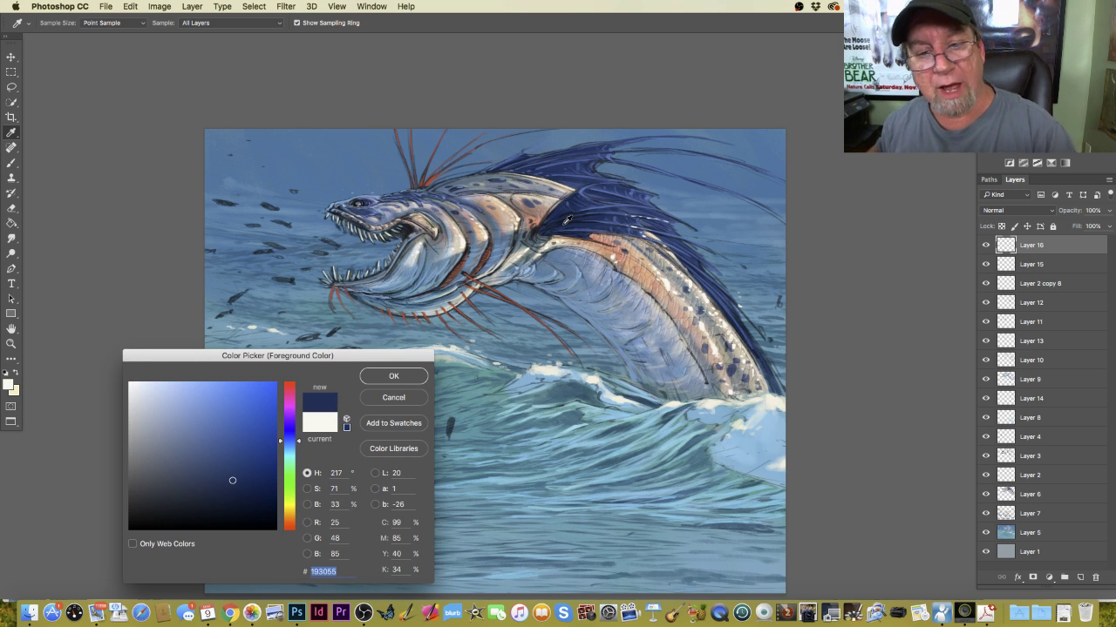
left_click_drag(230, 462, 224, 452)
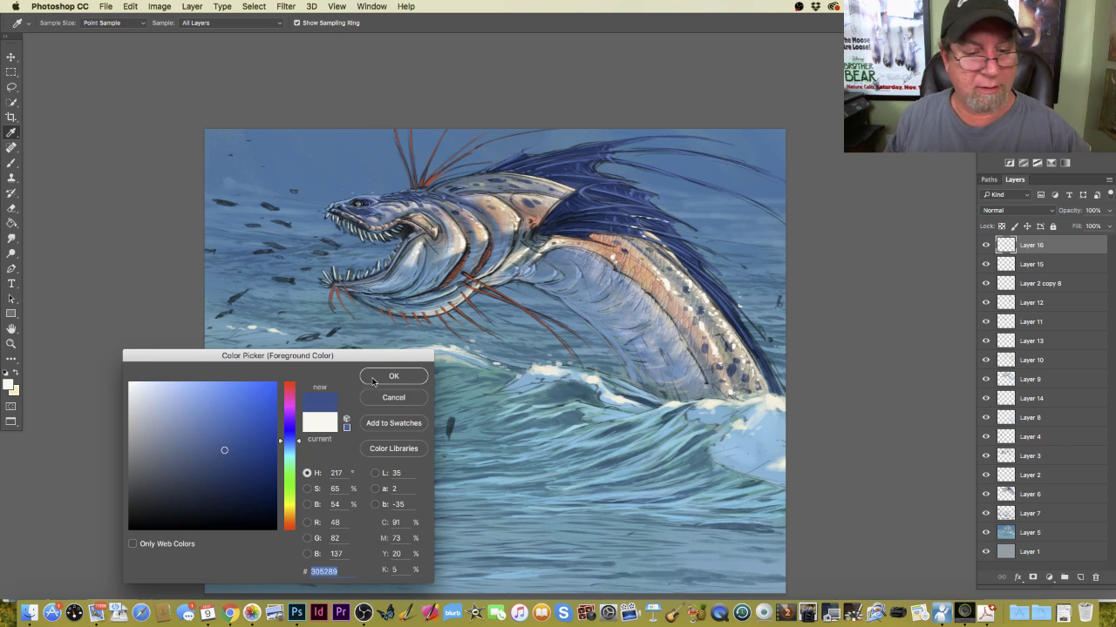
left_click(377, 377)
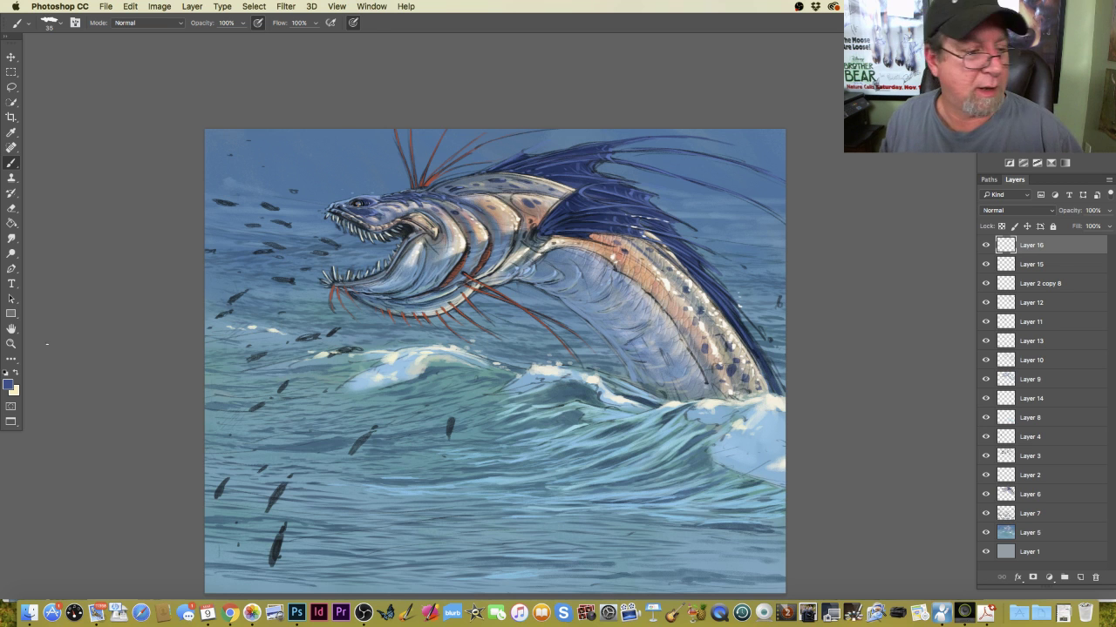
left_click(8, 384)
left_click(476, 274)
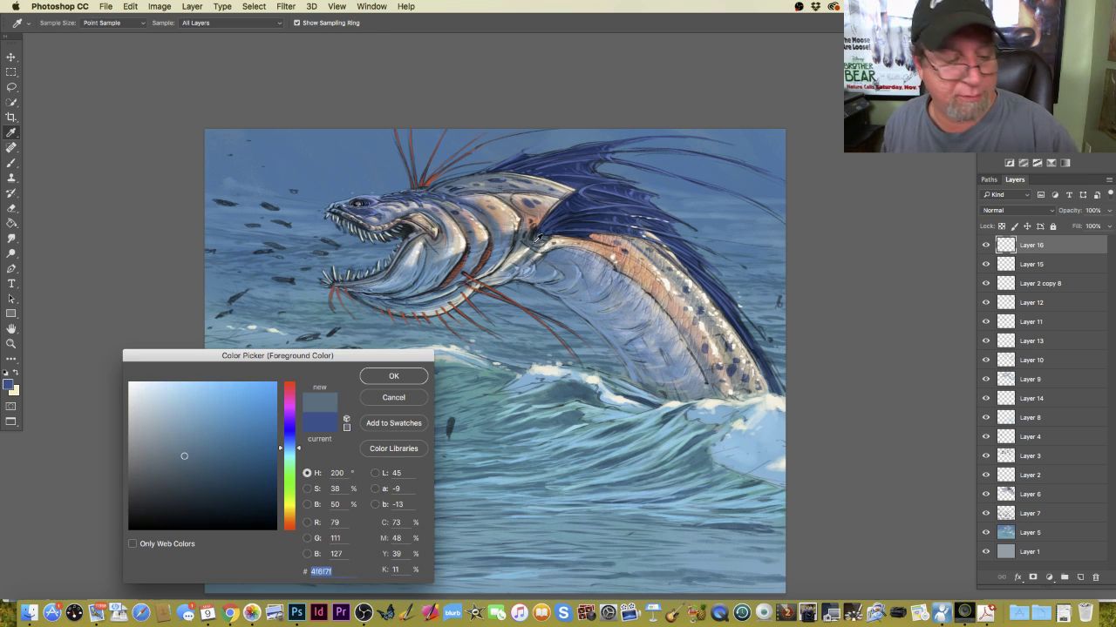
key("Return")
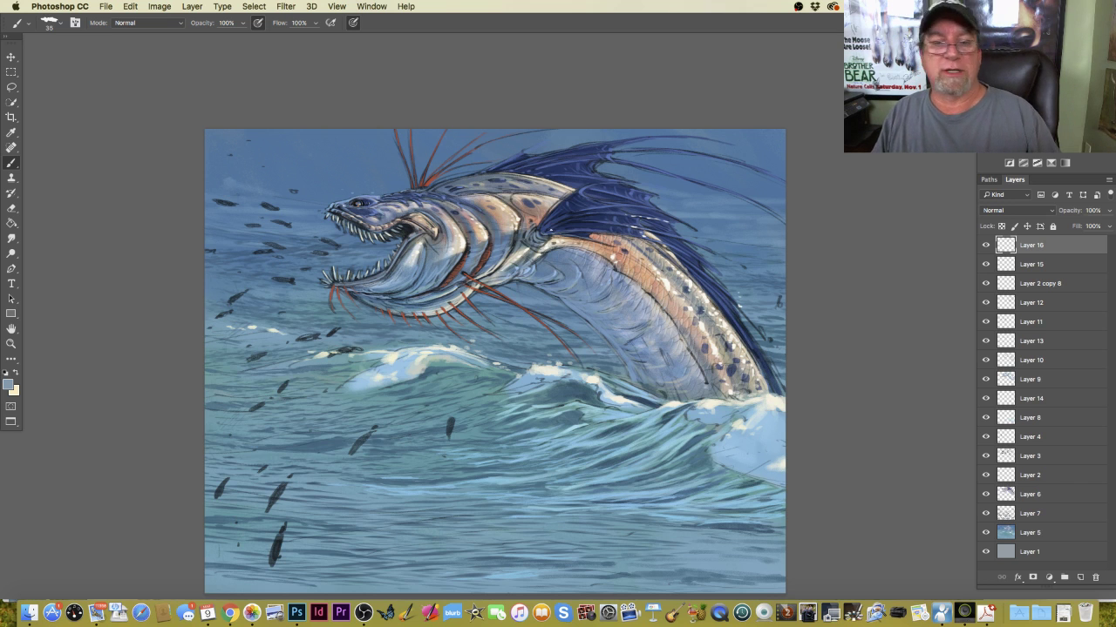
Sample a blue from the dorsal fin, lighten it to 6892d8, and paint highlights along the fin's rays and spines.
left_click(10, 387)
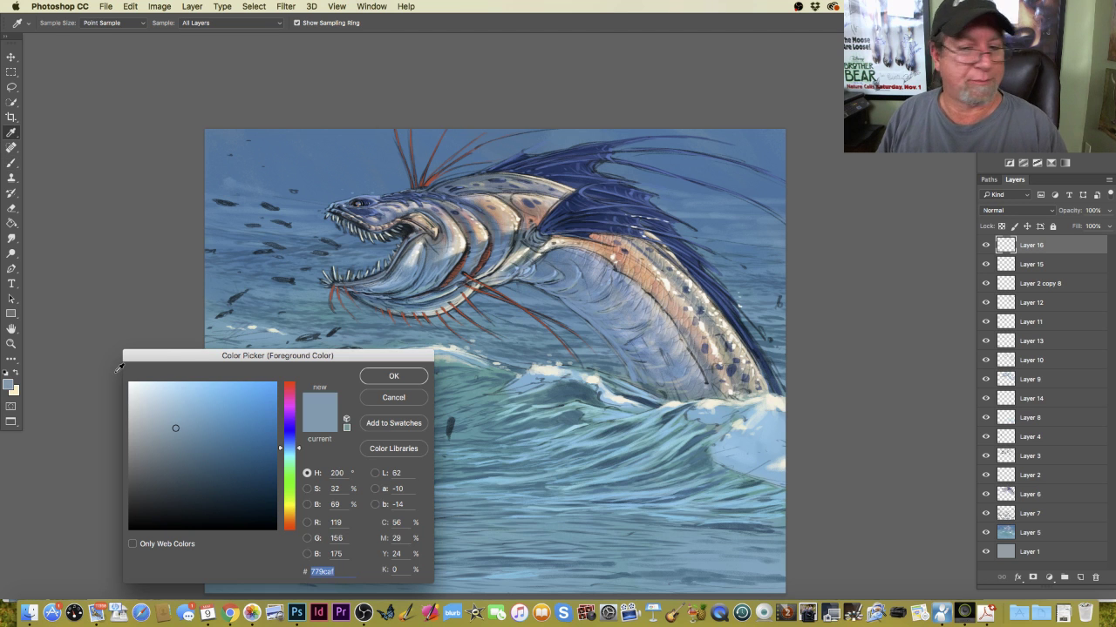
left_click(622, 200)
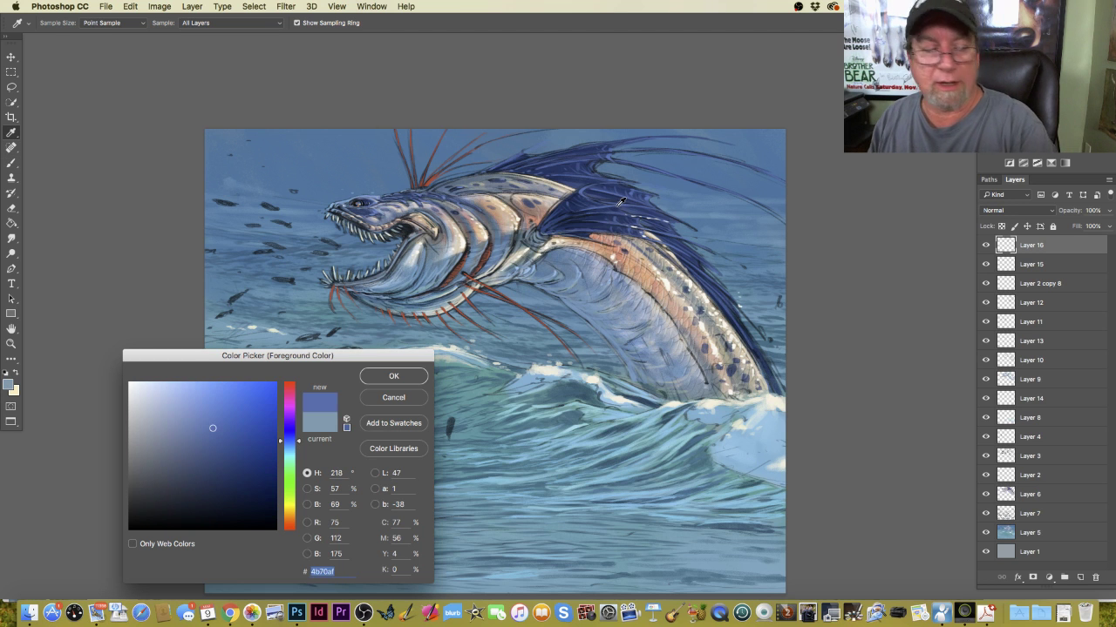
left_click(392, 377)
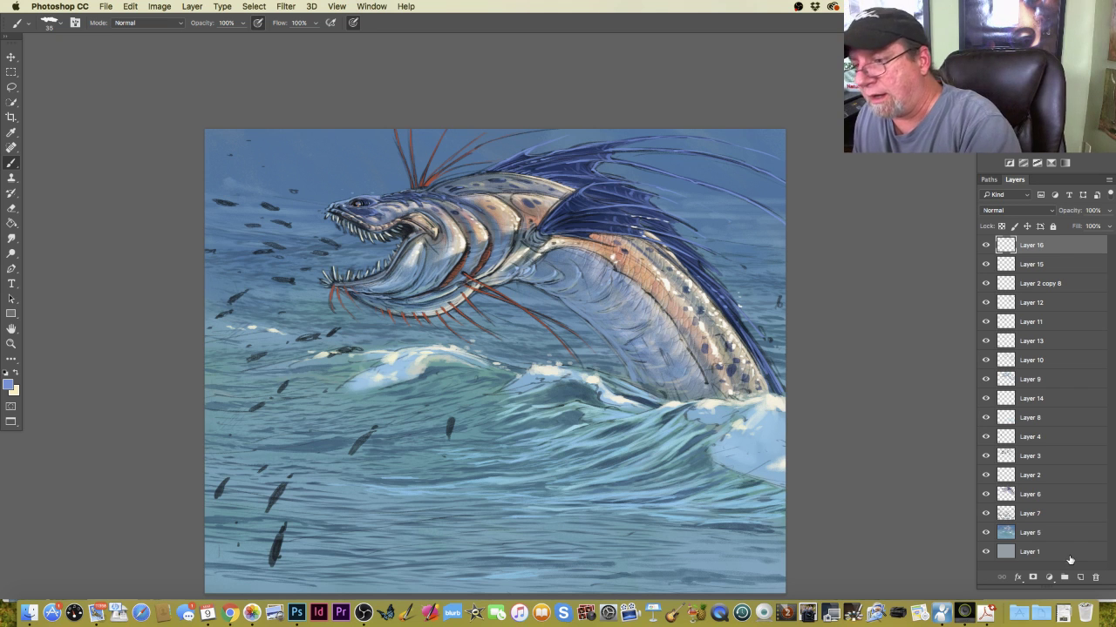
Add a new layer above Layer 16 and set the foreground color to warm cream fbf5e3.
left_click(1079, 577)
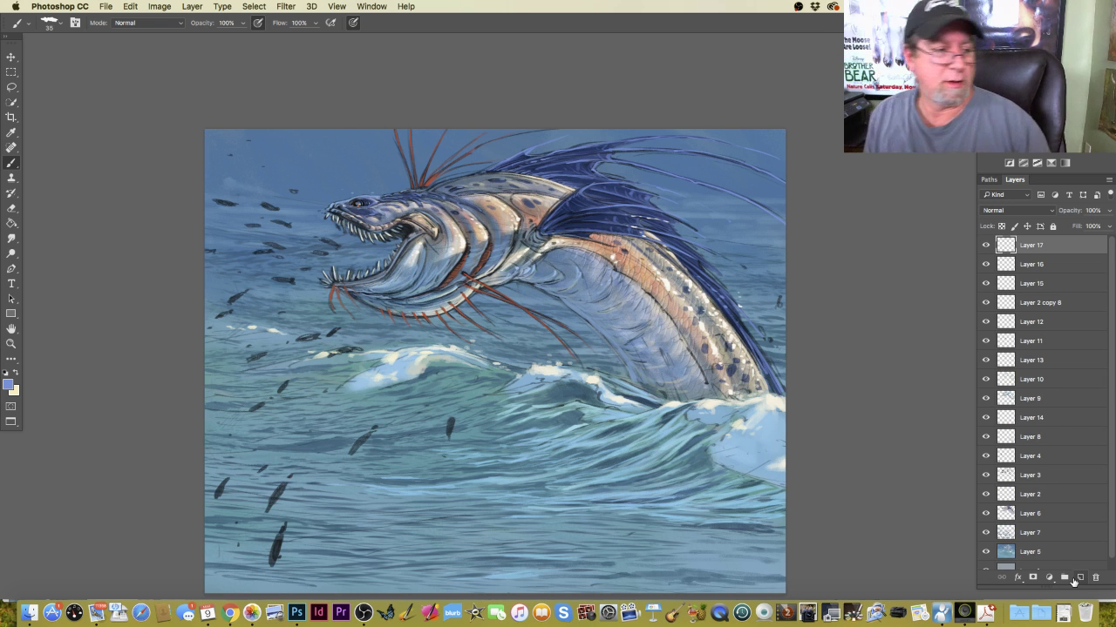
left_click(9, 384)
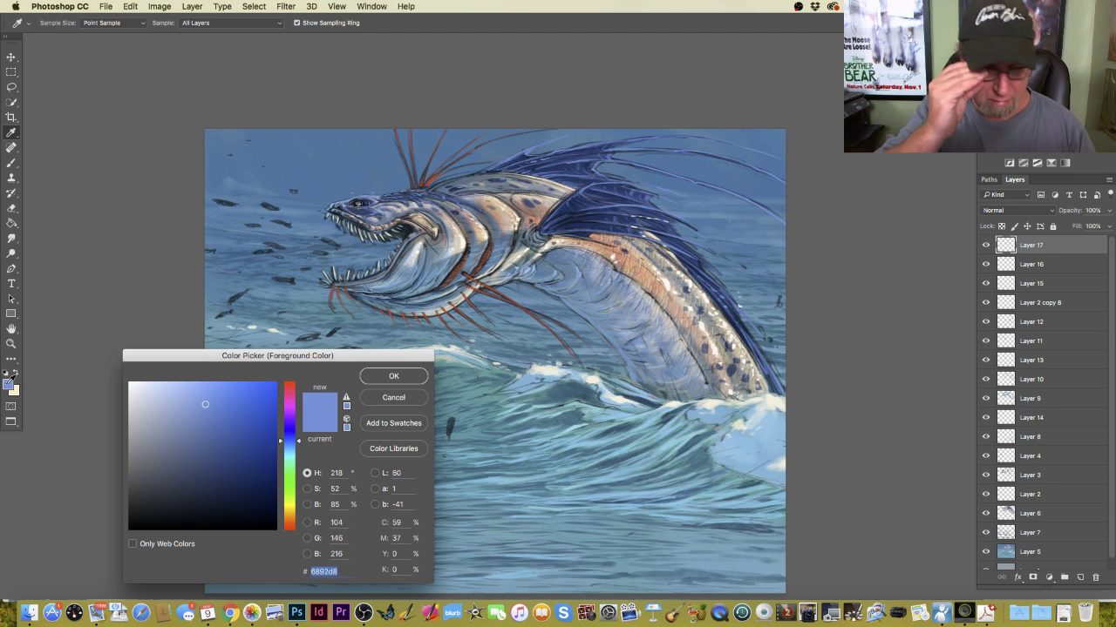
left_click(290, 508)
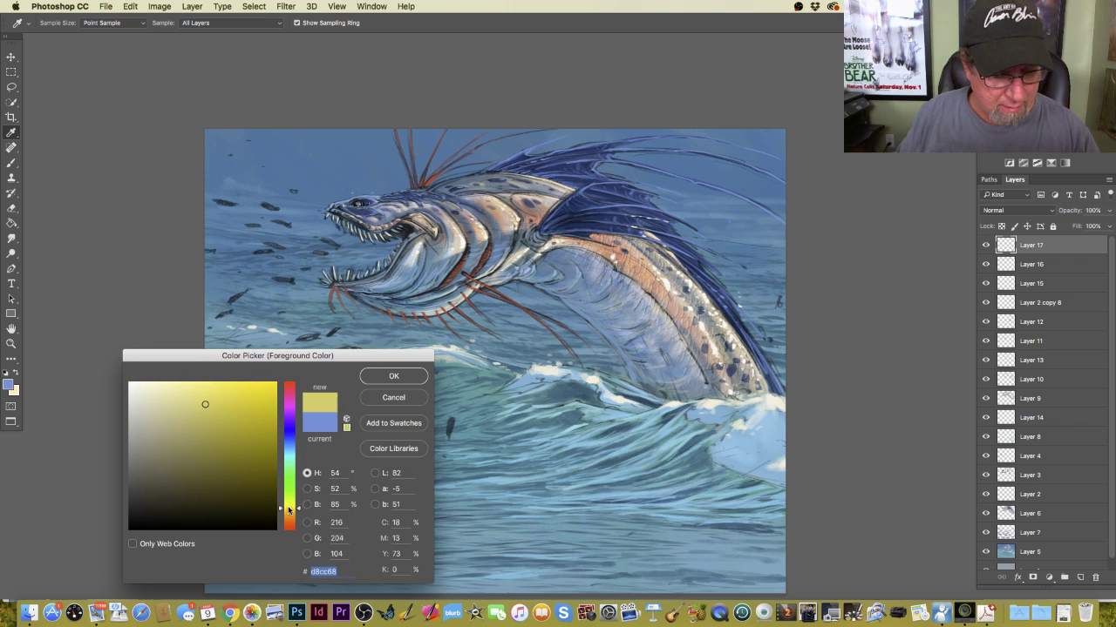
left_click(143, 384)
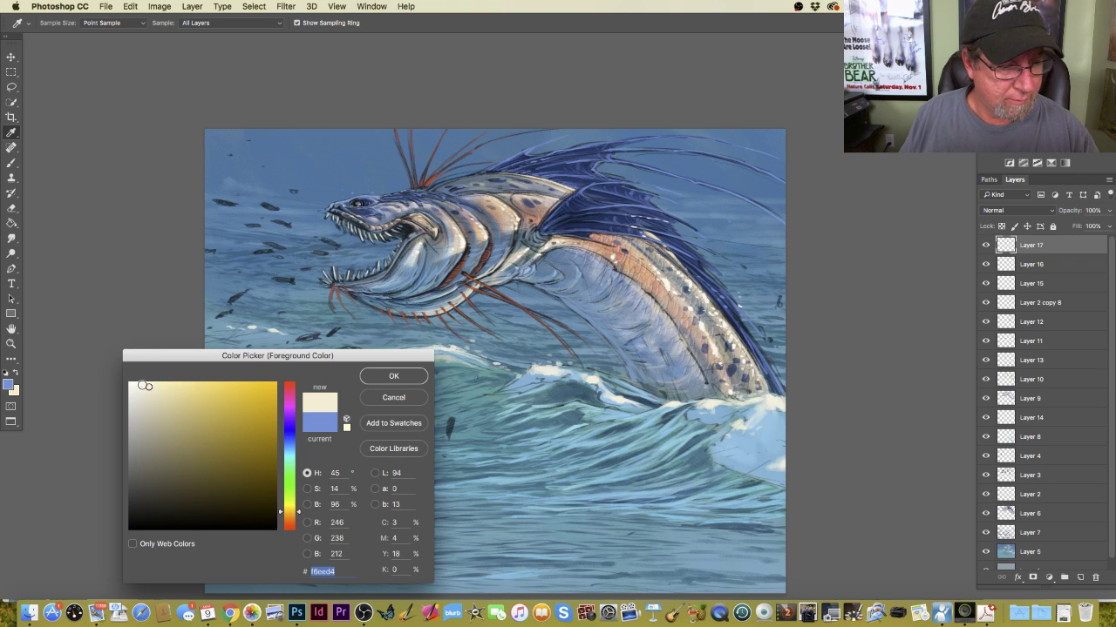
left_click(392, 376)
key("b")
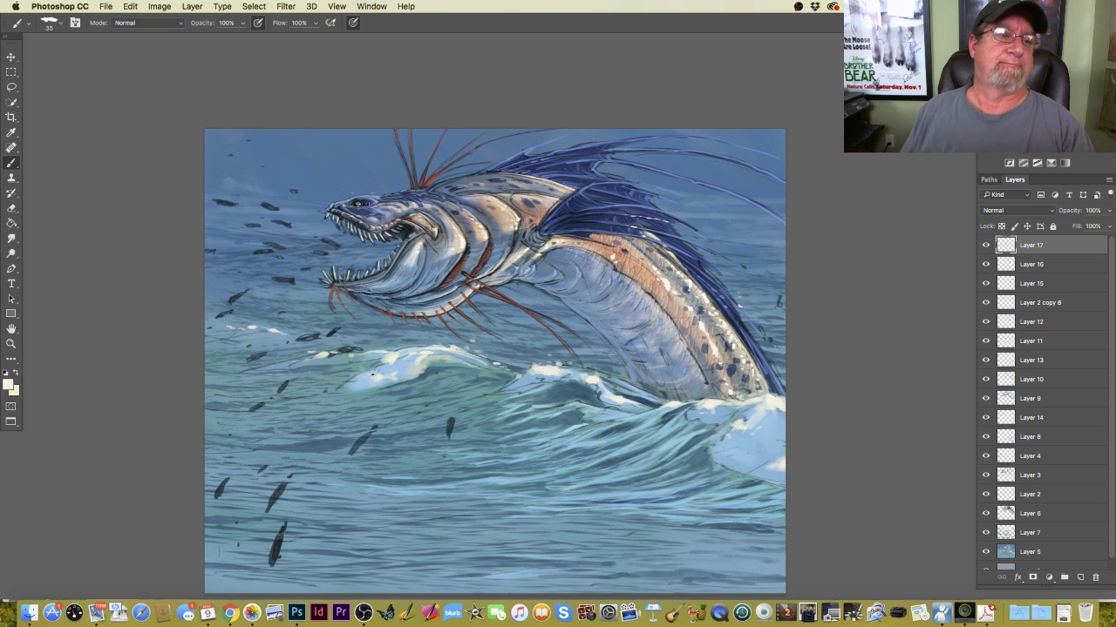
Spray water droplets along the serpent's lower back and fin using the 433 px splatter brush enlarged to 1000 px.
left_click(53, 26)
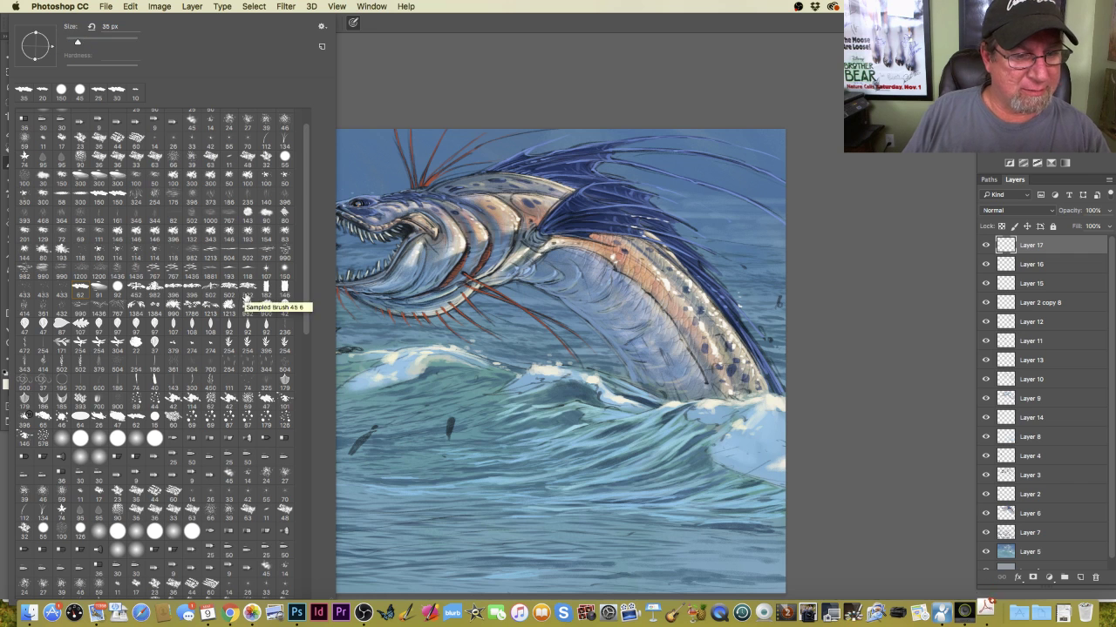
left_click(27, 291)
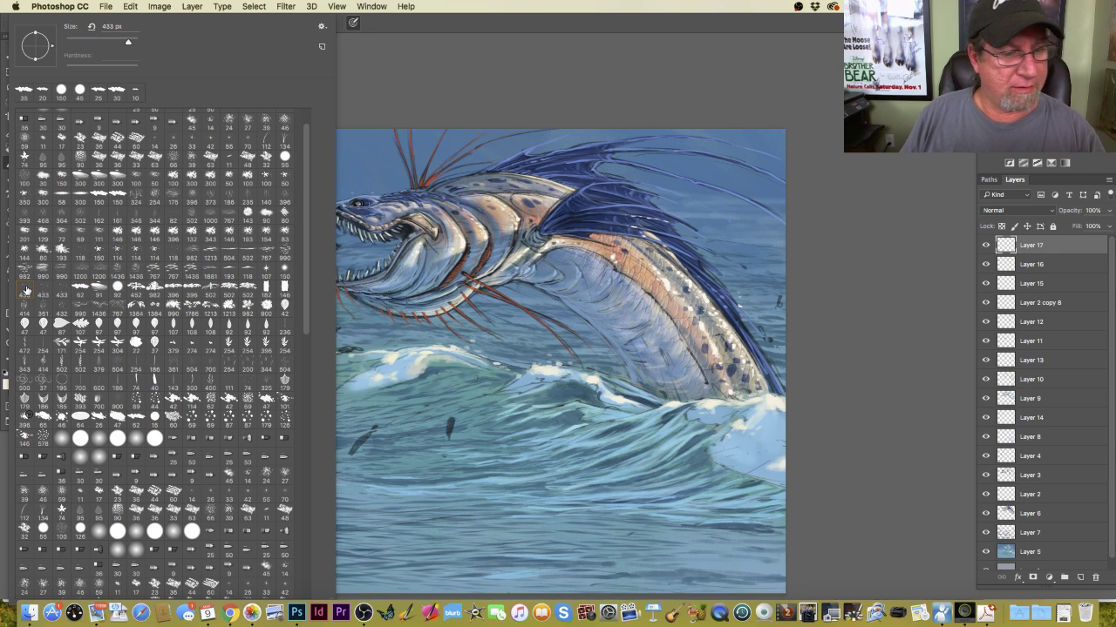
double_click(27, 291)
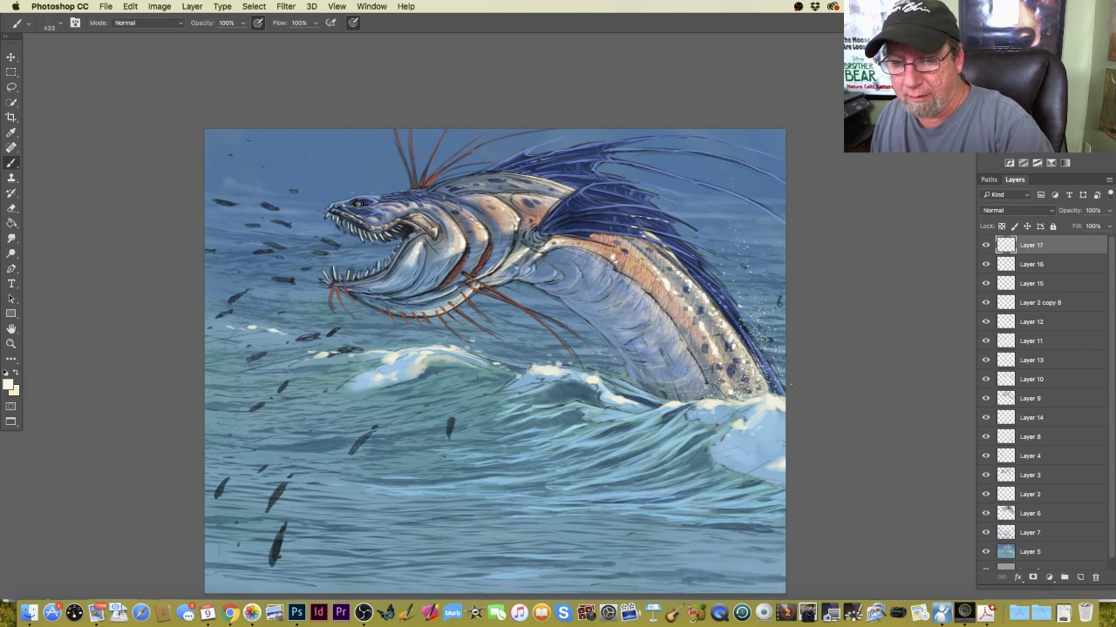
key("bracketright")
key("bracketright")
key("bracketright")
key("bracketright")
key("bracketright")
key("bracketright")
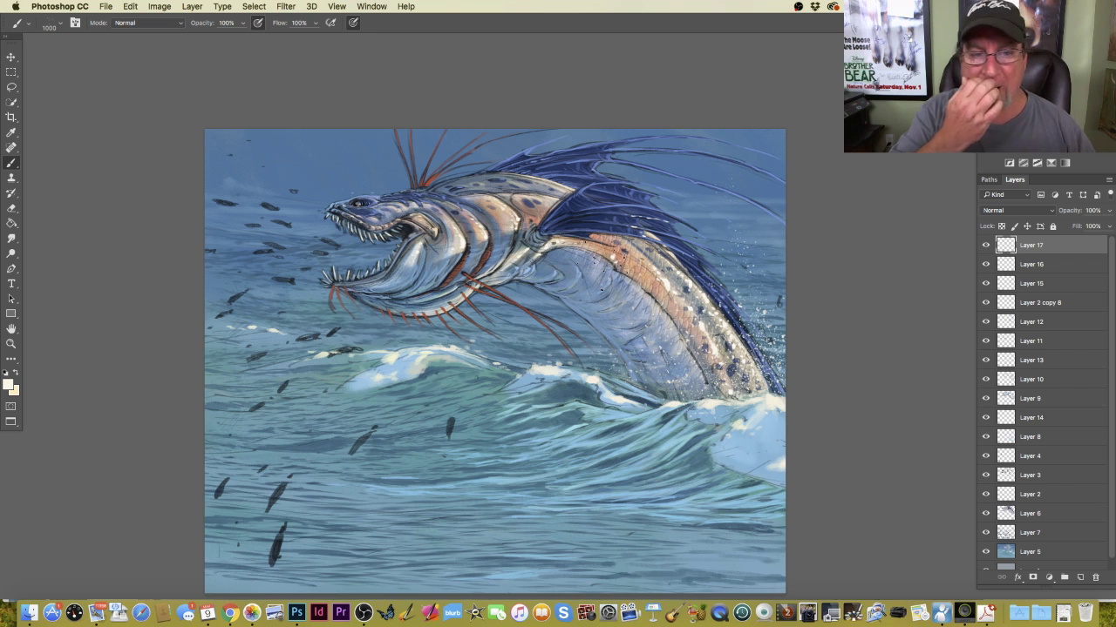
Change the foreground color to light blue 70aed6 and spatter droplets around and above the serpent's head.
left_click(10, 385)
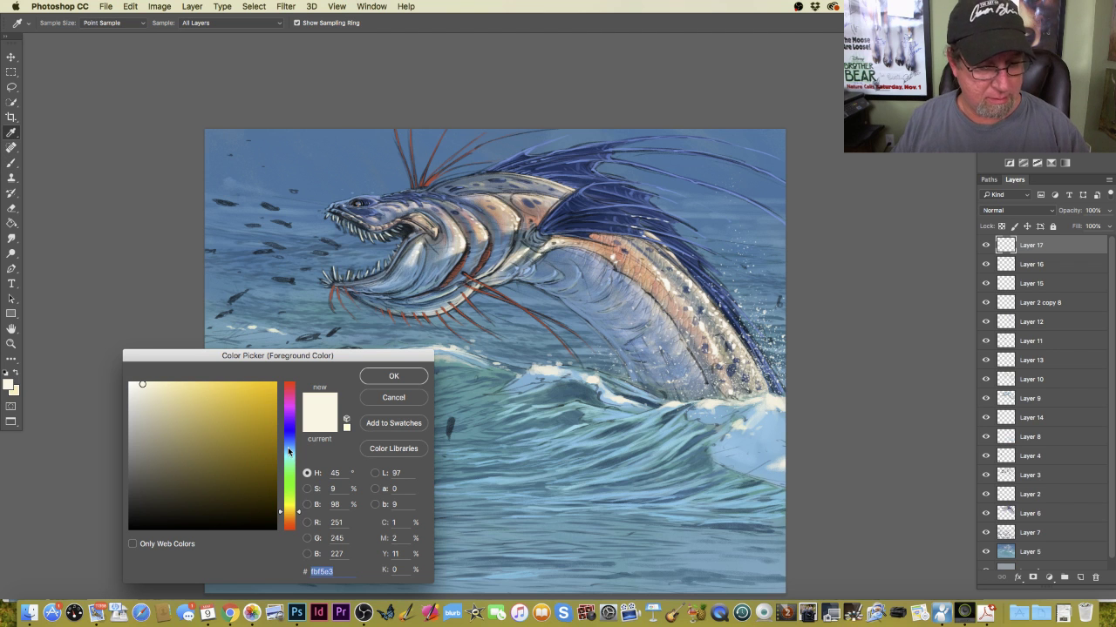
left_click(290, 451)
left_click(365, 188)
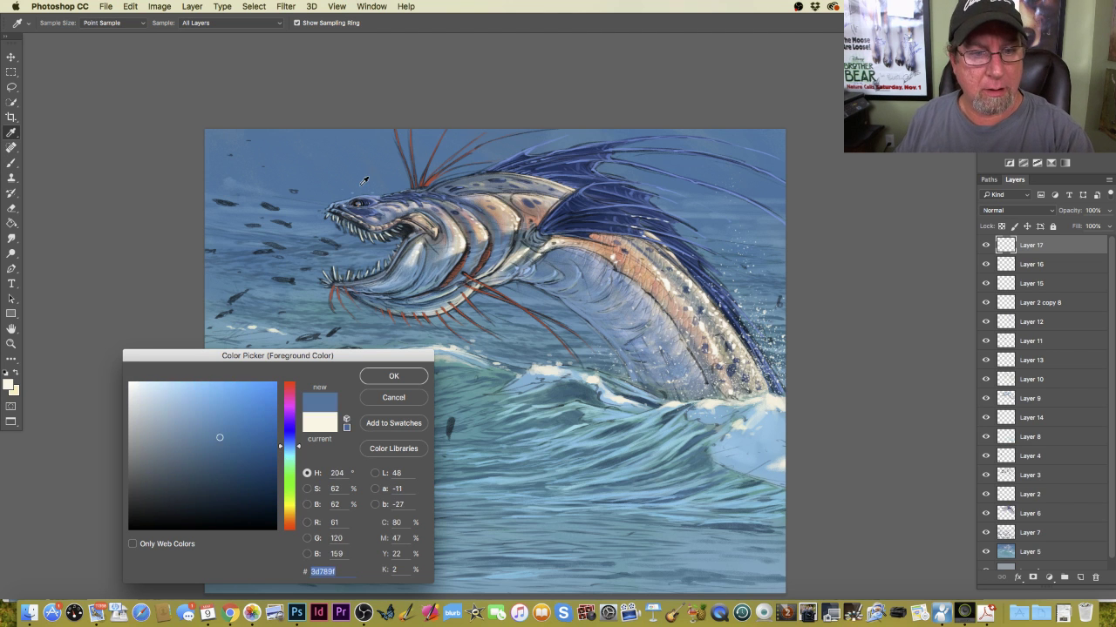
left_click(342, 202)
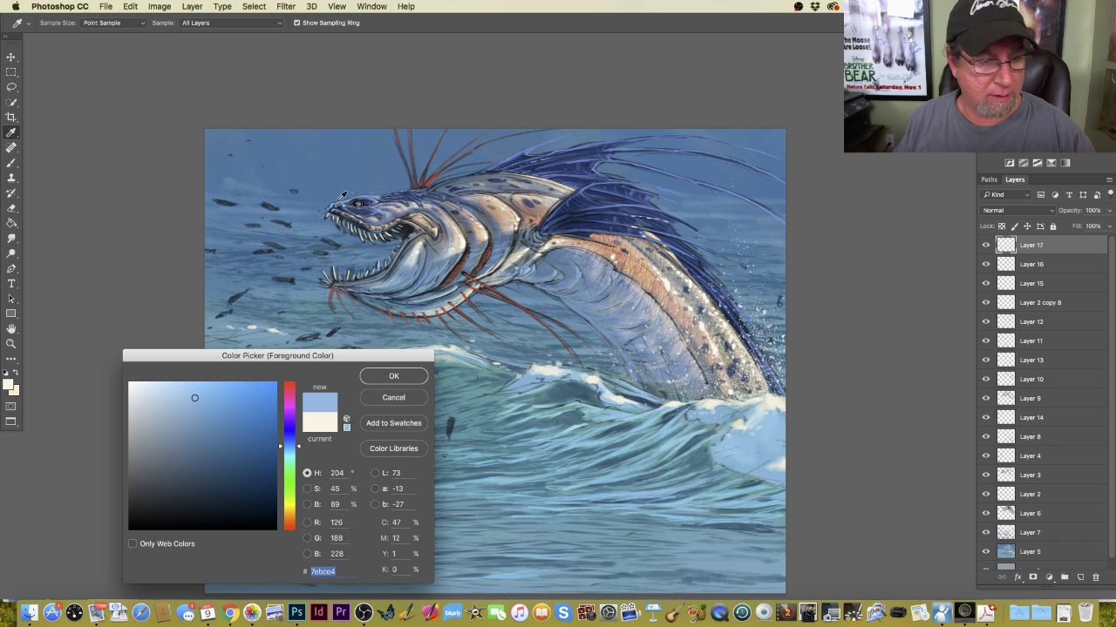
left_click(339, 200)
left_click(372, 378)
key("b")
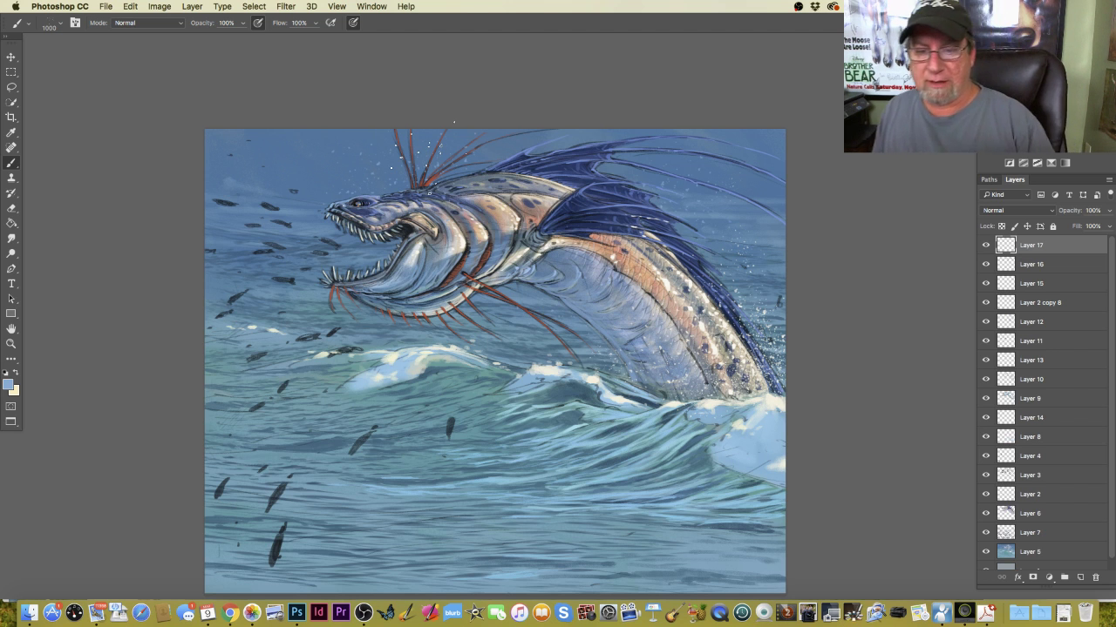
Sample cream f5efde from the wave foam and spray droplets with a 900 px splatter brush where the belly meets the water.
left_click(9, 385)
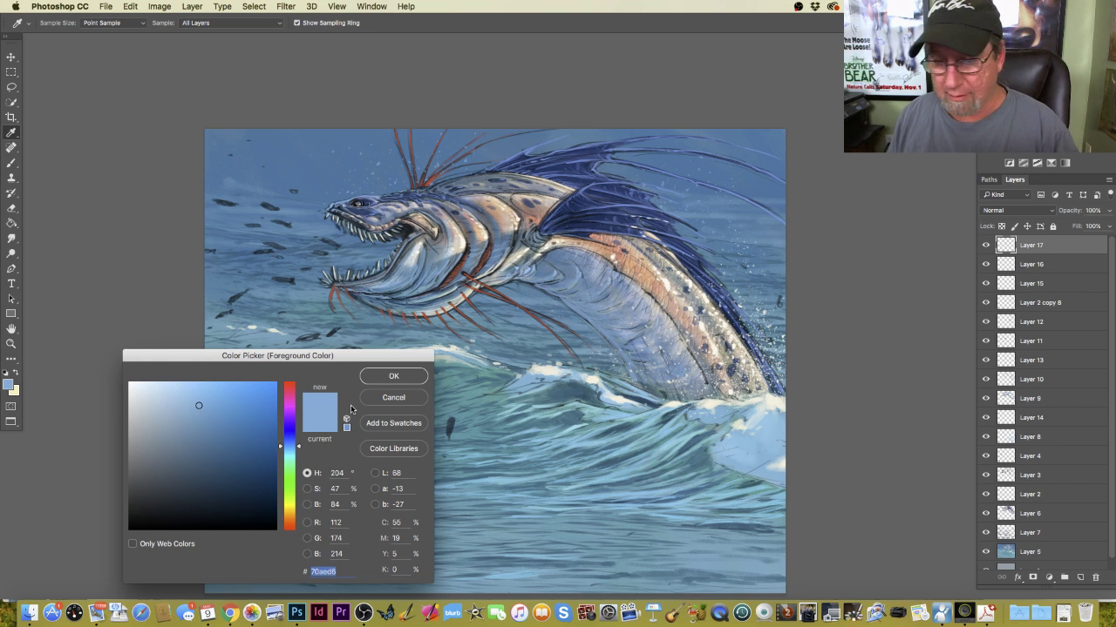
left_click(779, 406)
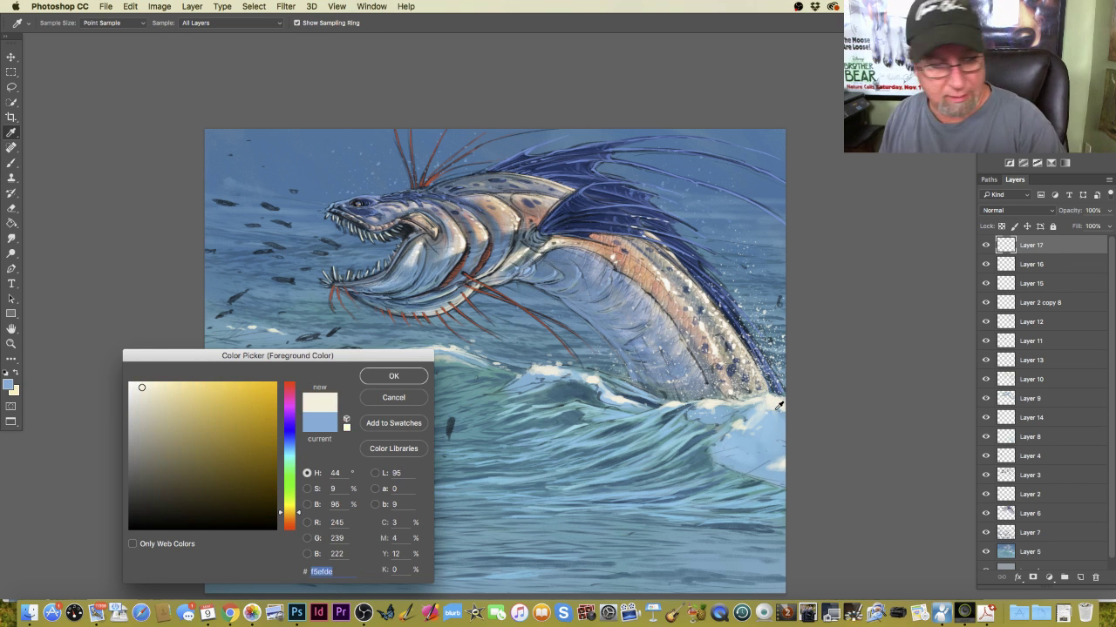
left_click(393, 376)
right_click(52, 49)
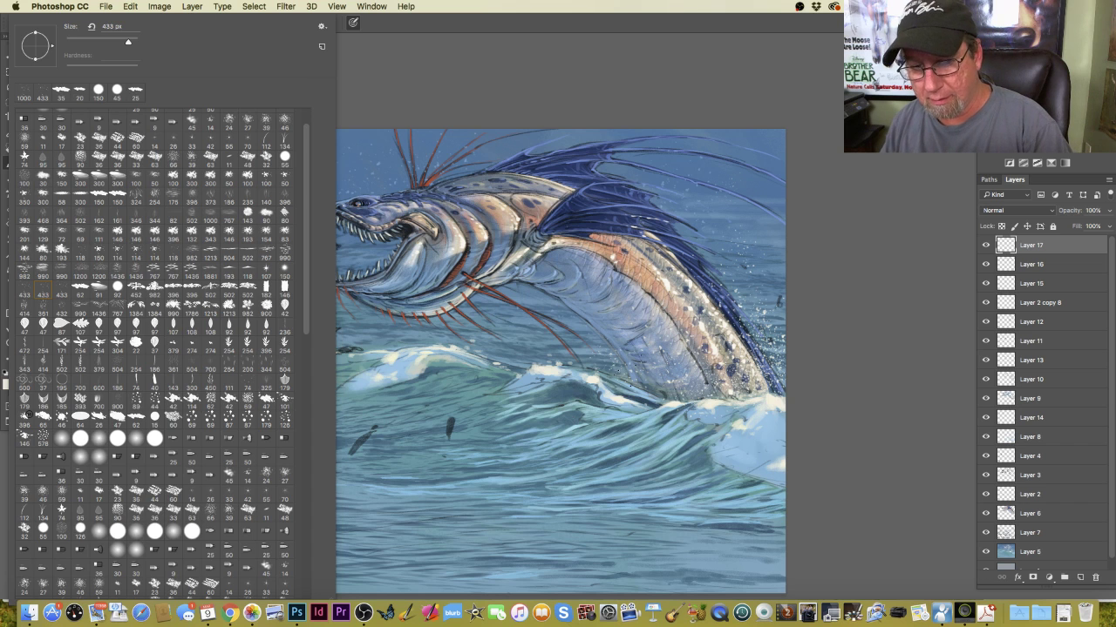
key("Escape")
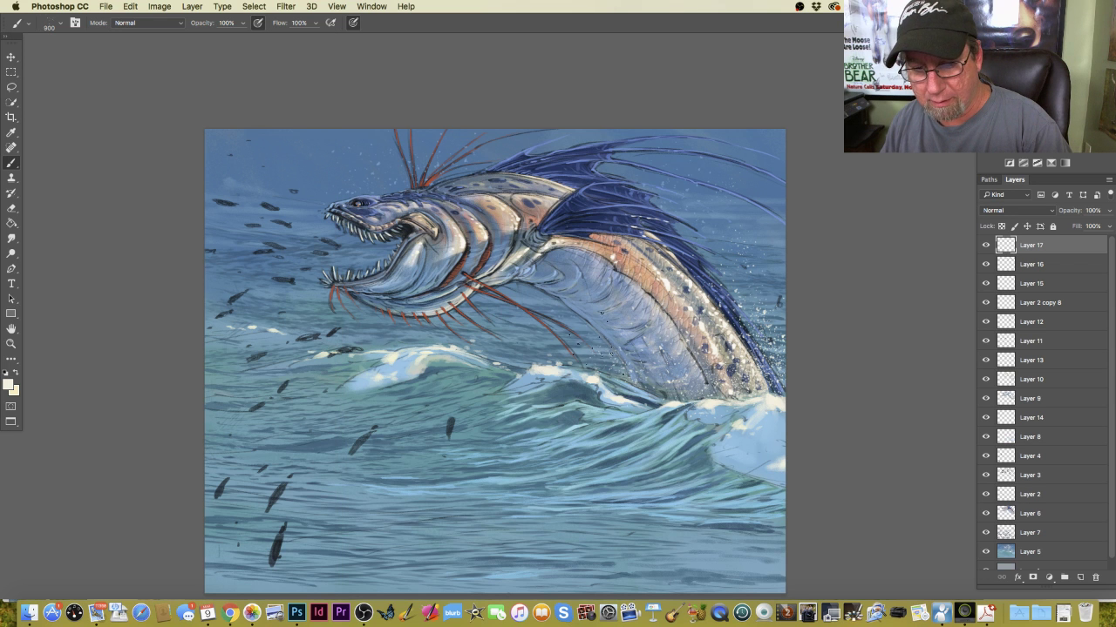
mouse_move(620, 357)
left_mouse_down()
mouse_move(676, 421)
mouse_move(633, 325)
mouse_move(672, 427)
mouse_move(692, 426)
mouse_move(689, 382)
left_mouse_up()
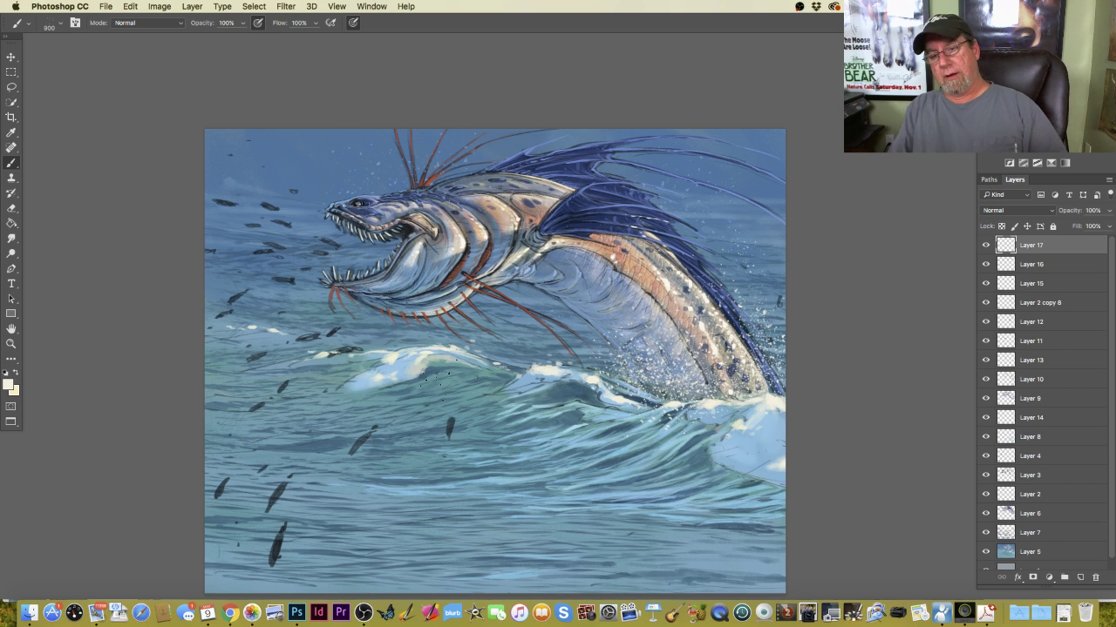
Choose the 62 px textured brush, enlarge it to 90 px and paint cream splashes beside the serpent's back fin near the water.
left_click(55, 26)
left_click(80, 295)
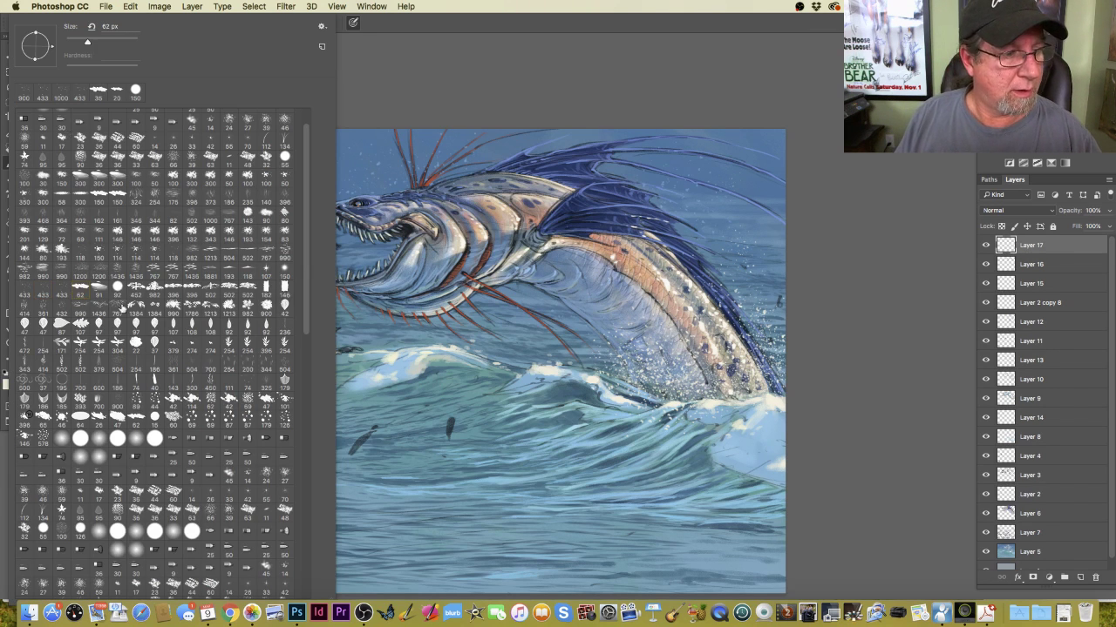
key("Return")
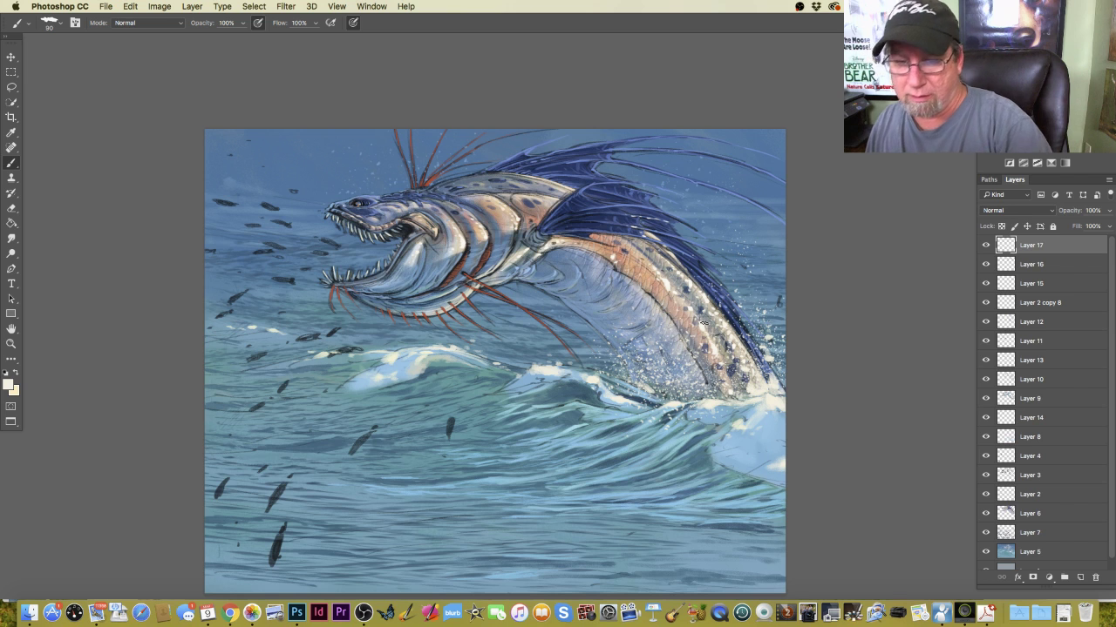
left_click_drag(762, 324, 767, 293)
Reduce the brush to 60 px and build up cream splash and foam where the serpent's lower back enters the water.
key("bracketleft")
key("bracketleft")
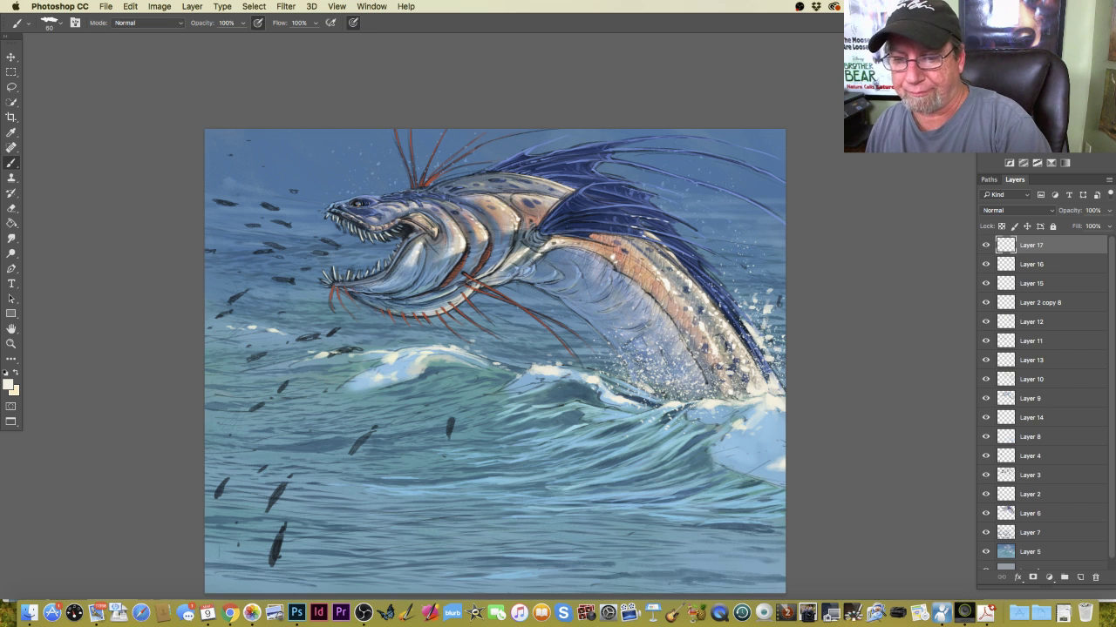
mouse_move(763, 330)
left_mouse_down()
mouse_move(785, 332)
mouse_move(775, 378)
mouse_move(771, 353)
mouse_move(760, 366)
mouse_move(739, 349)
left_mouse_up()
mouse_move(743, 389)
left_mouse_down()
mouse_move(726, 359)
mouse_move(735, 373)
mouse_move(739, 363)
left_mouse_up()
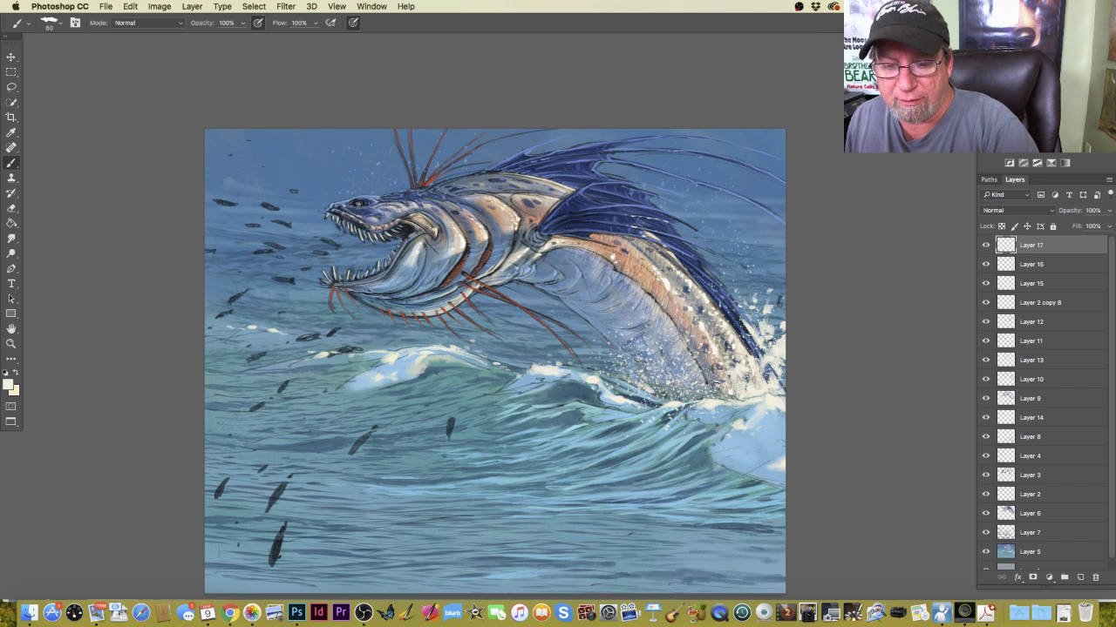
mouse_move(714, 391)
left_mouse_down()
mouse_move(701, 359)
mouse_move(734, 362)
left_mouse_up()
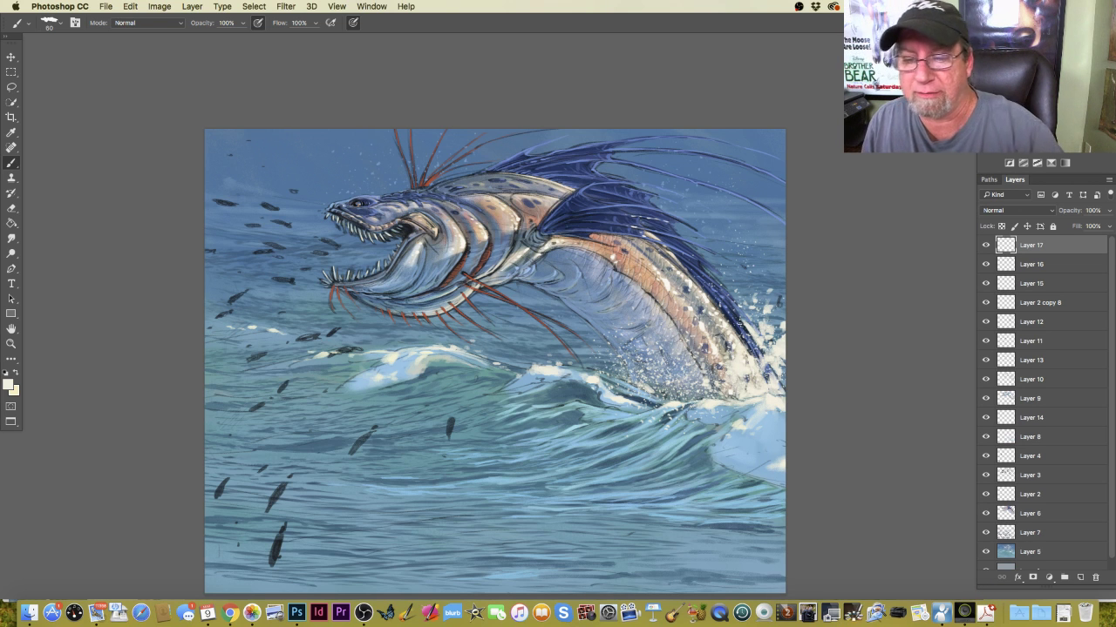
Set the foreground color to near-white fbfaf7 and paint bright highlights in the splash and along the serpent's back.
left_click(10, 383)
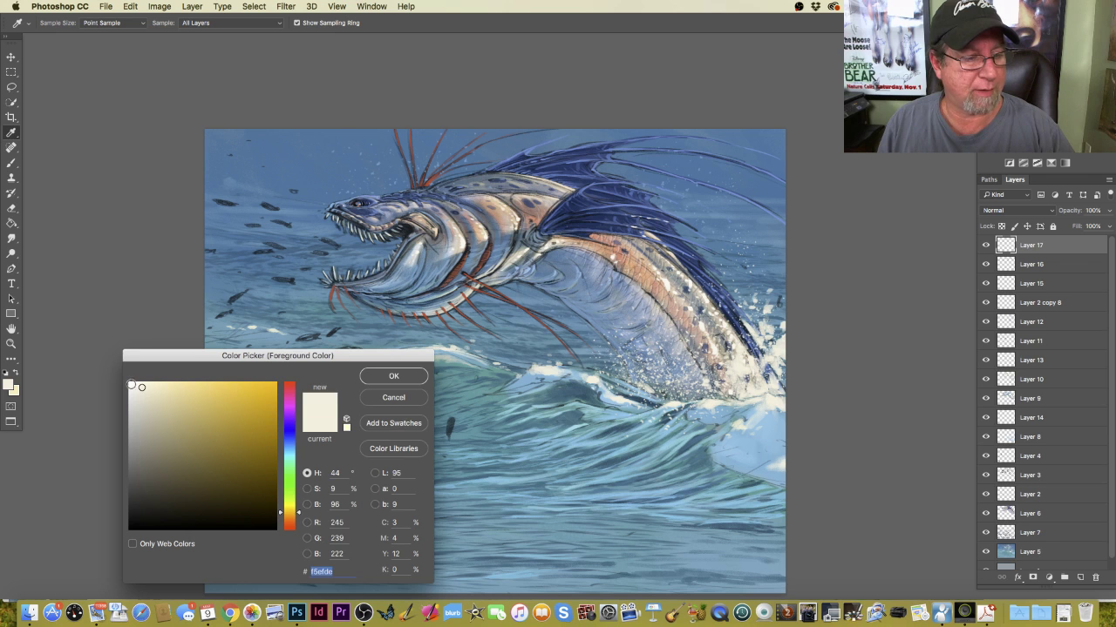
left_click(133, 383)
left_click(415, 373)
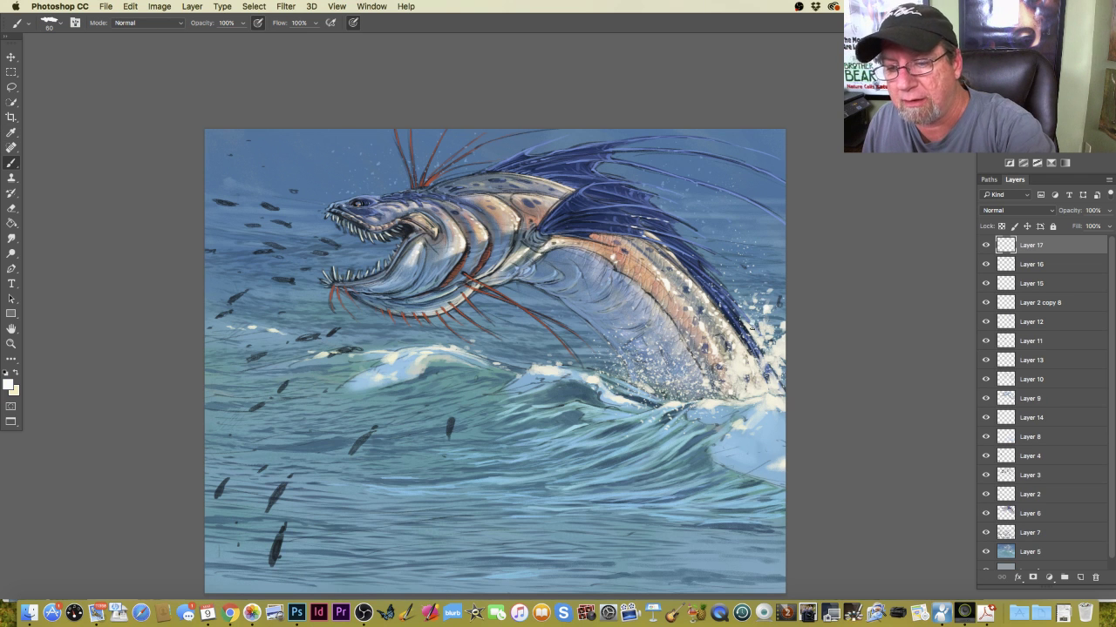
left_click(767, 321)
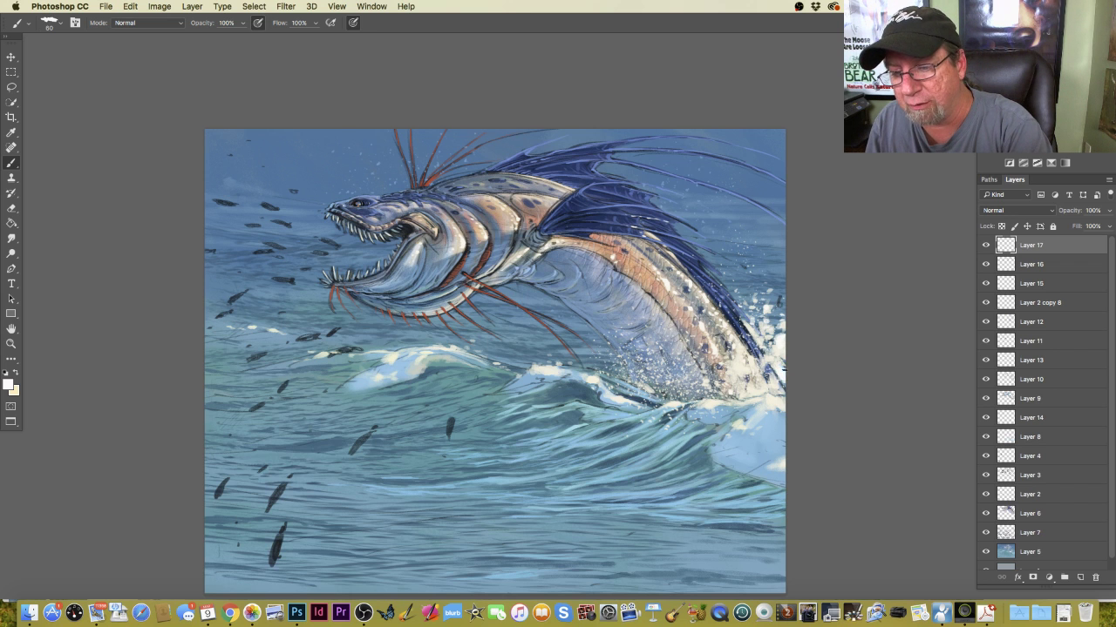
mouse_move(783, 367)
left_mouse_down()
mouse_move(738, 371)
mouse_move(746, 360)
mouse_move(716, 319)
left_mouse_up()
left_click_drag(747, 360, 756, 382)
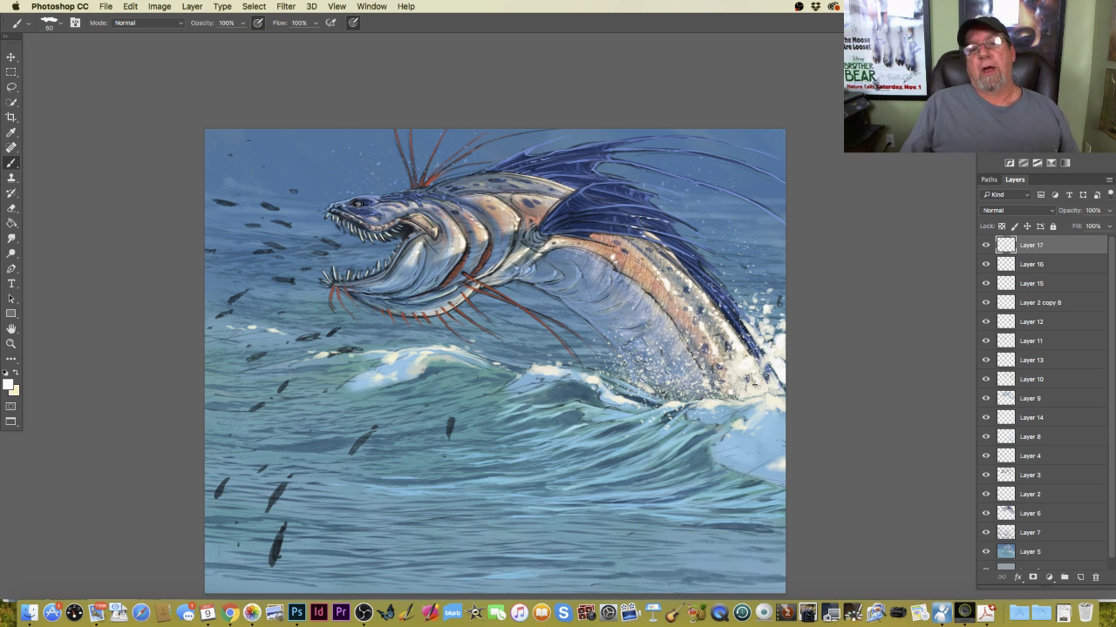
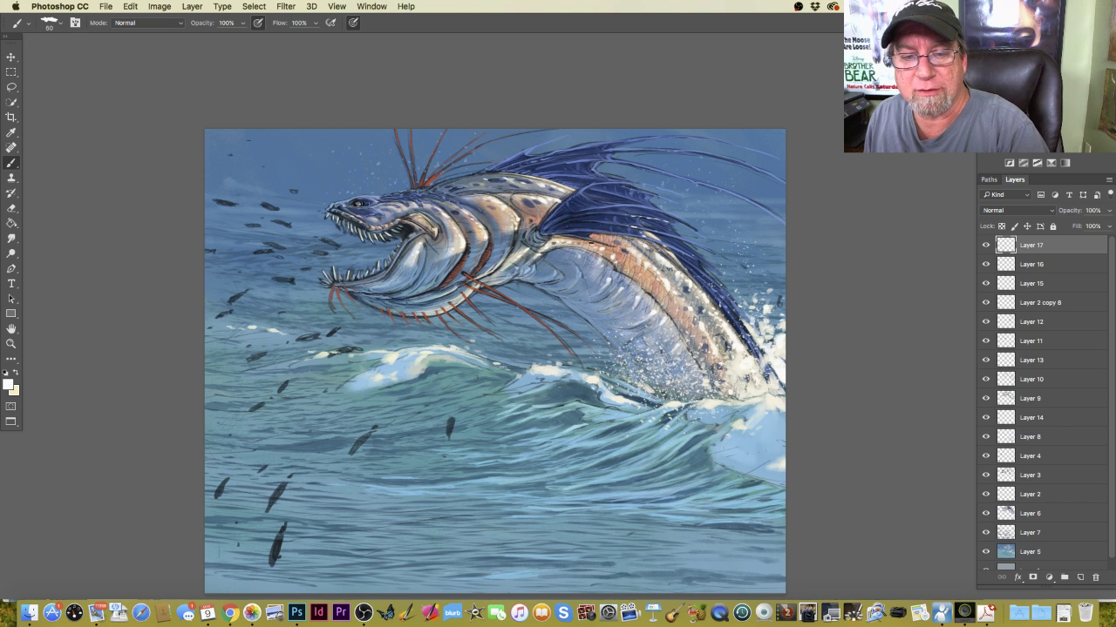
left_click_drag(597, 237, 606, 238)
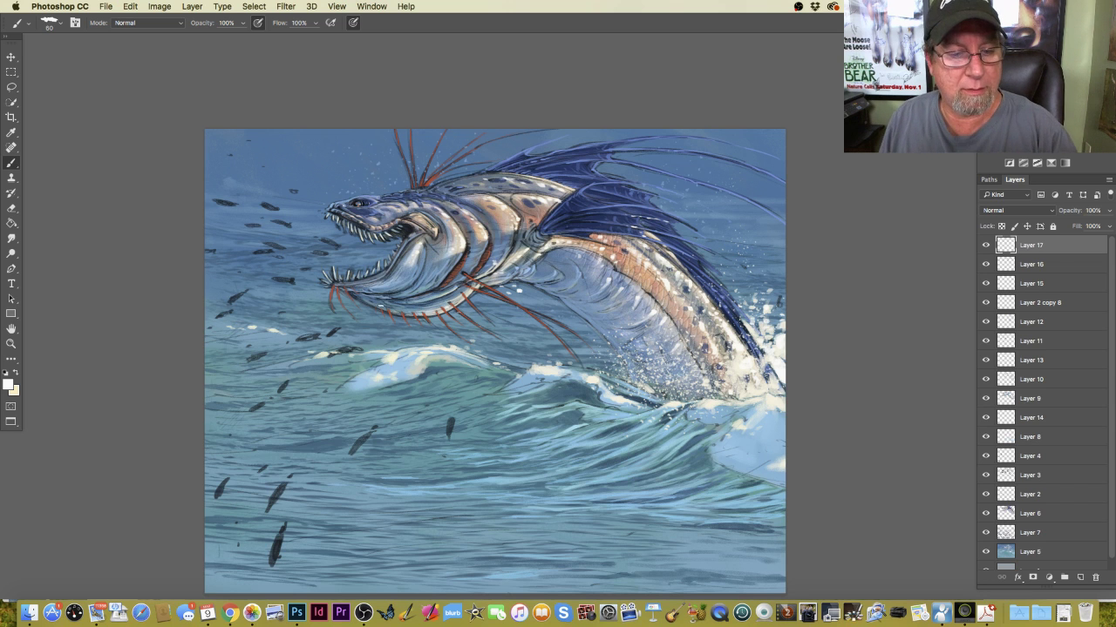
Change the foreground color to muted blue 73afba, sampled from the painting, and return to the Brush tool.
left_click(9, 384)
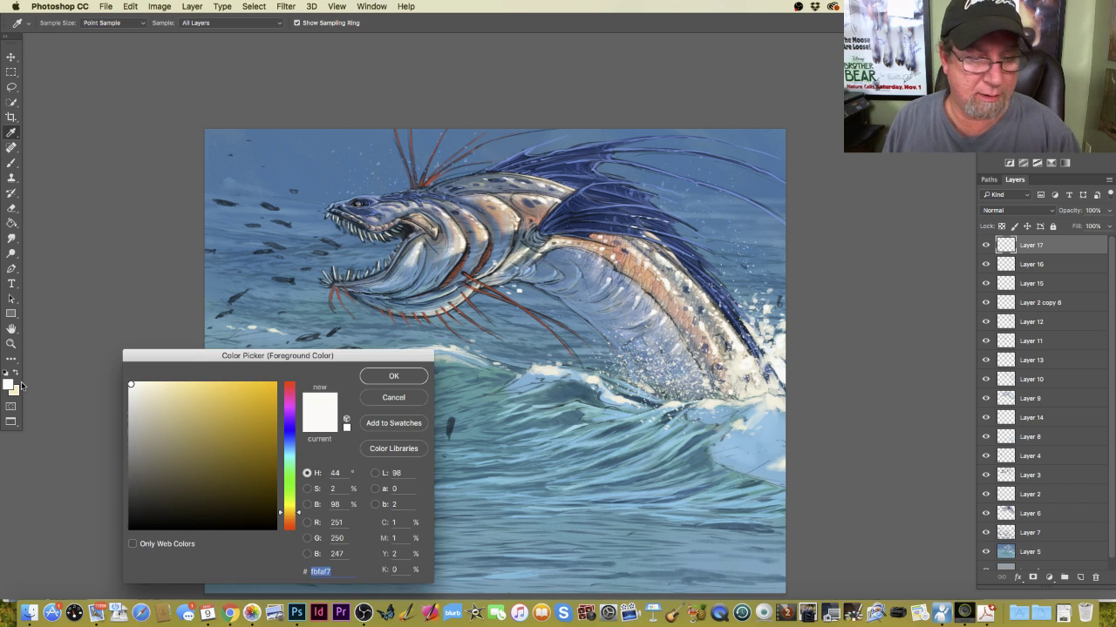
left_click(377, 299)
left_click(186, 421)
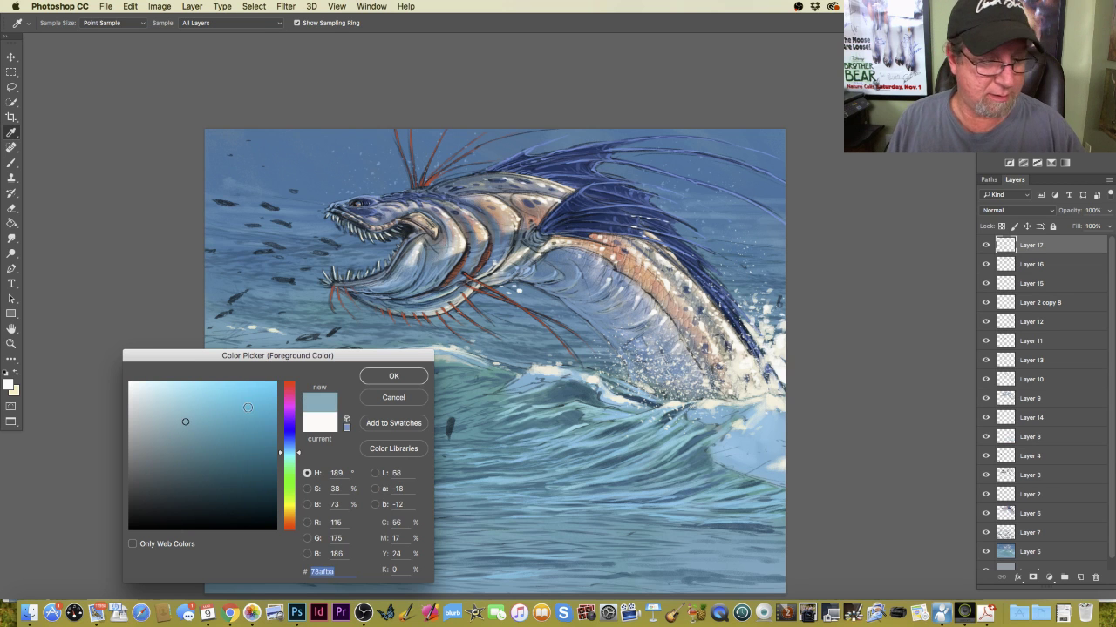
left_click(383, 376)
key("b")
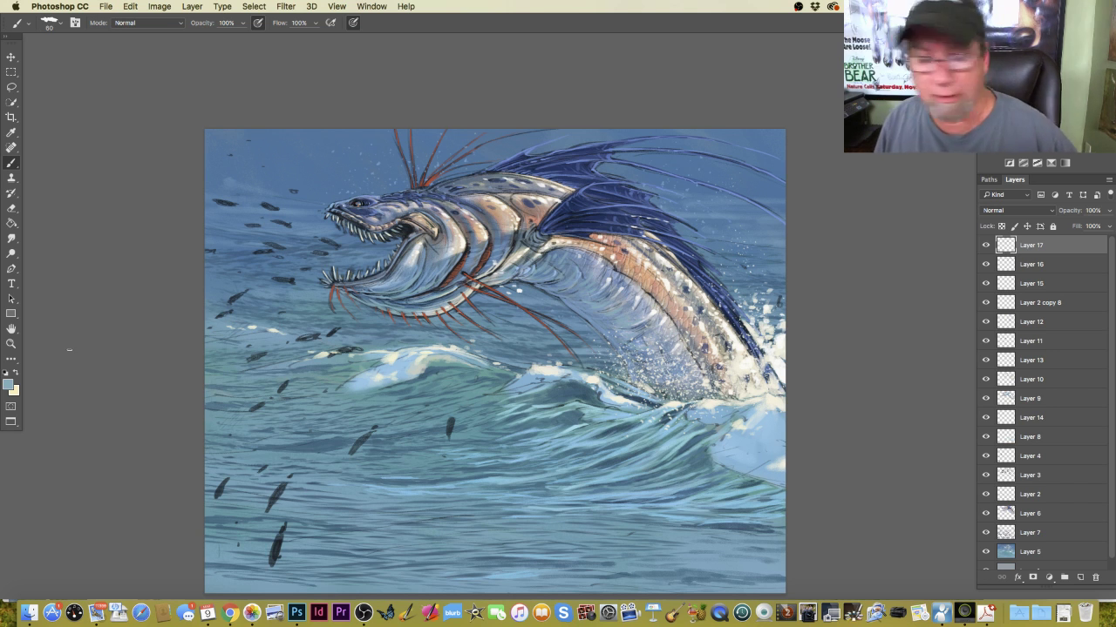
Sample pale cream f0edde from the foam on the middle wave crest as the foreground color.
left_click(10, 384)
left_click(547, 371)
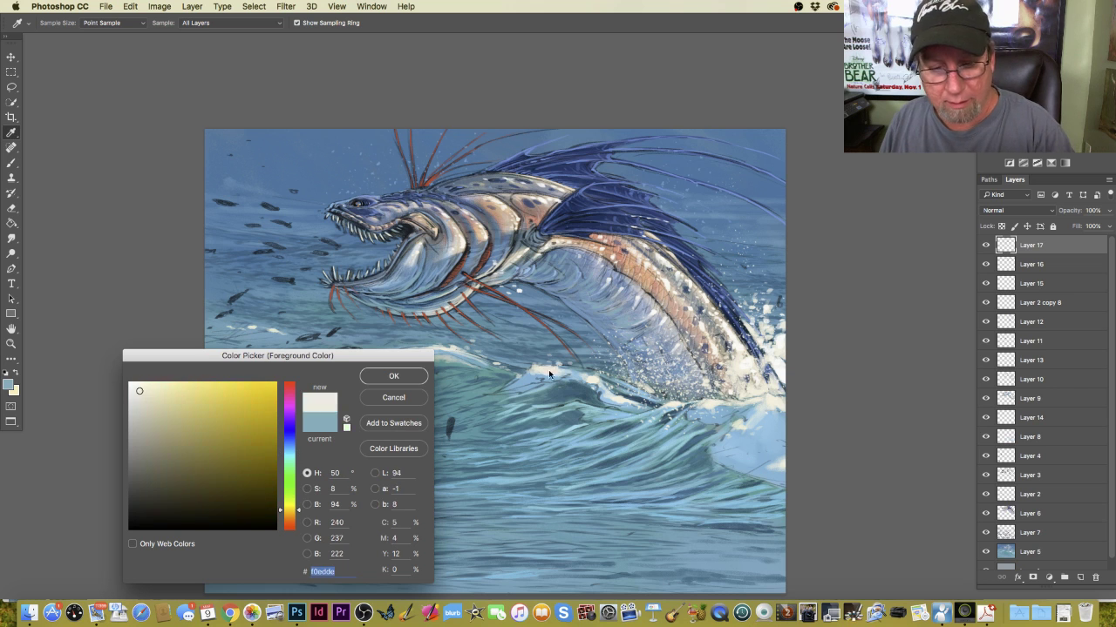
left_click(393, 376)
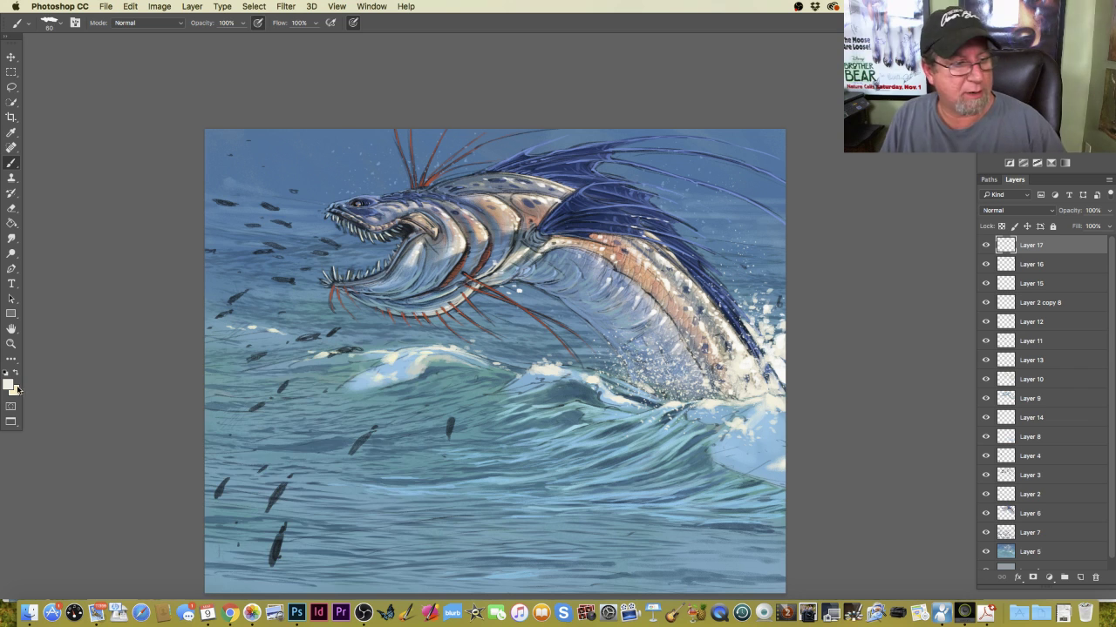
Sample light blue from the shaded foam below the serpent and shift the foreground color to periwinkle blue 84b6ef.
key("alt+shift+c")
left_click(741, 458)
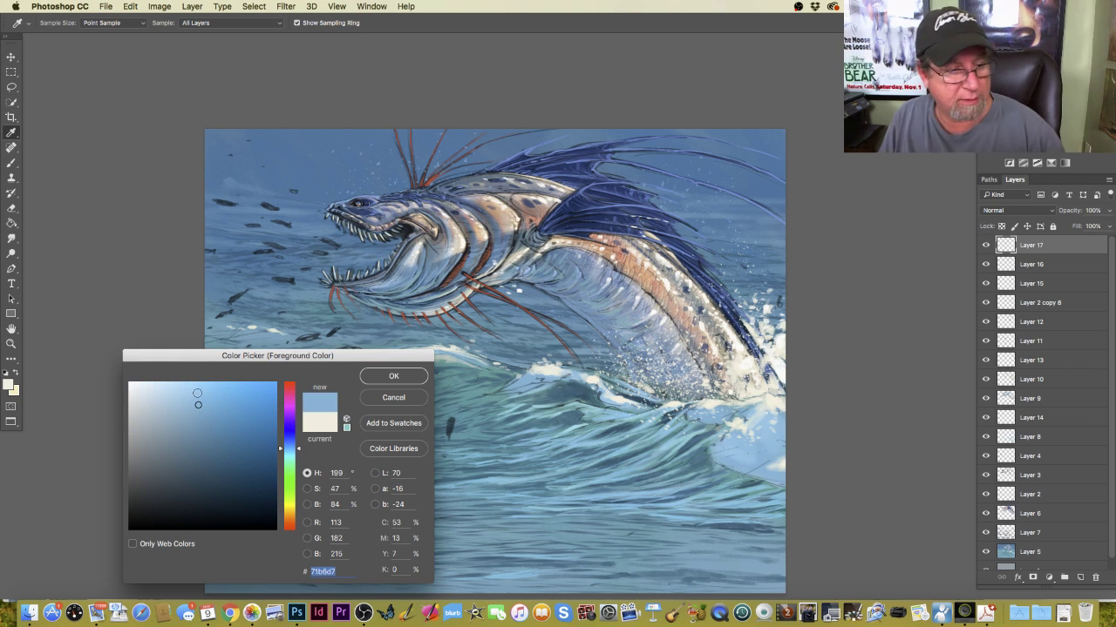
left_click(367, 381)
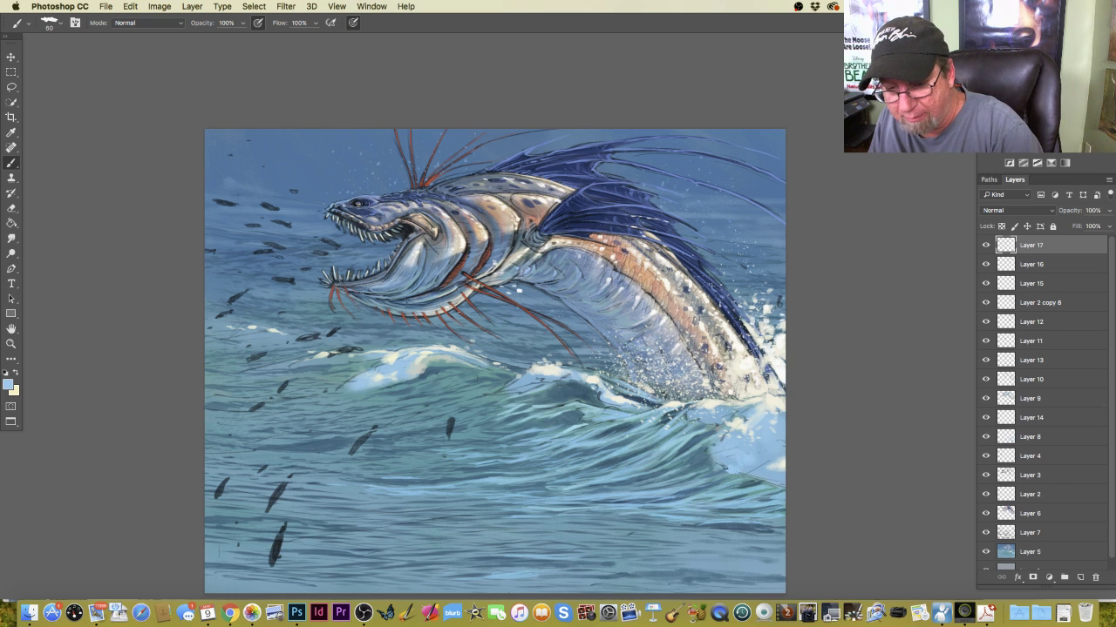
left_click(9, 385)
left_click(289, 439)
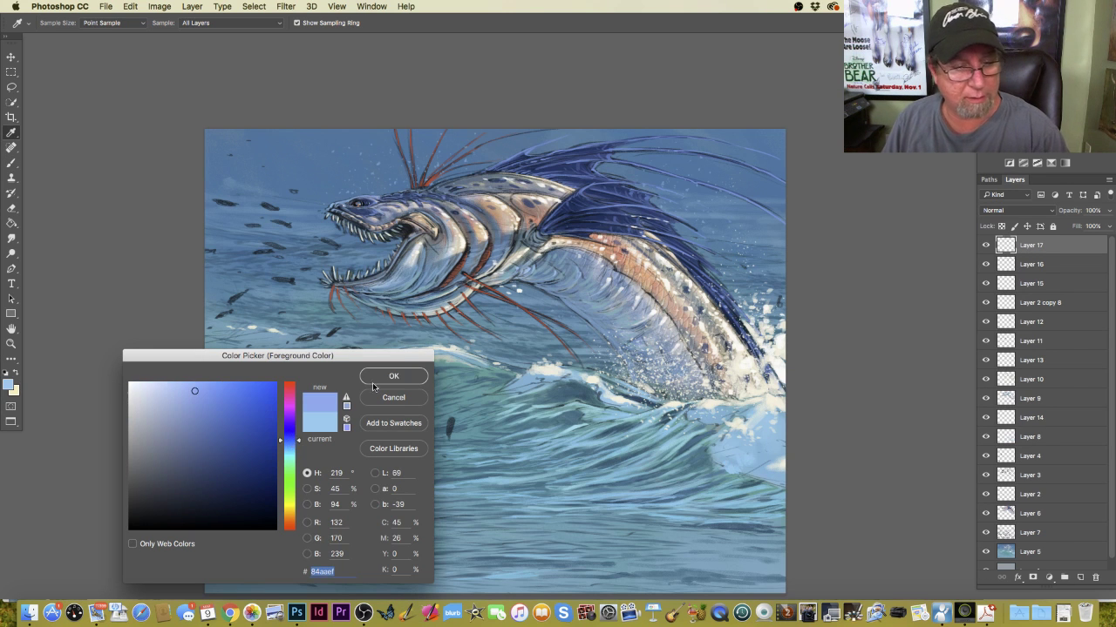
left_click(289, 443)
left_click(376, 380)
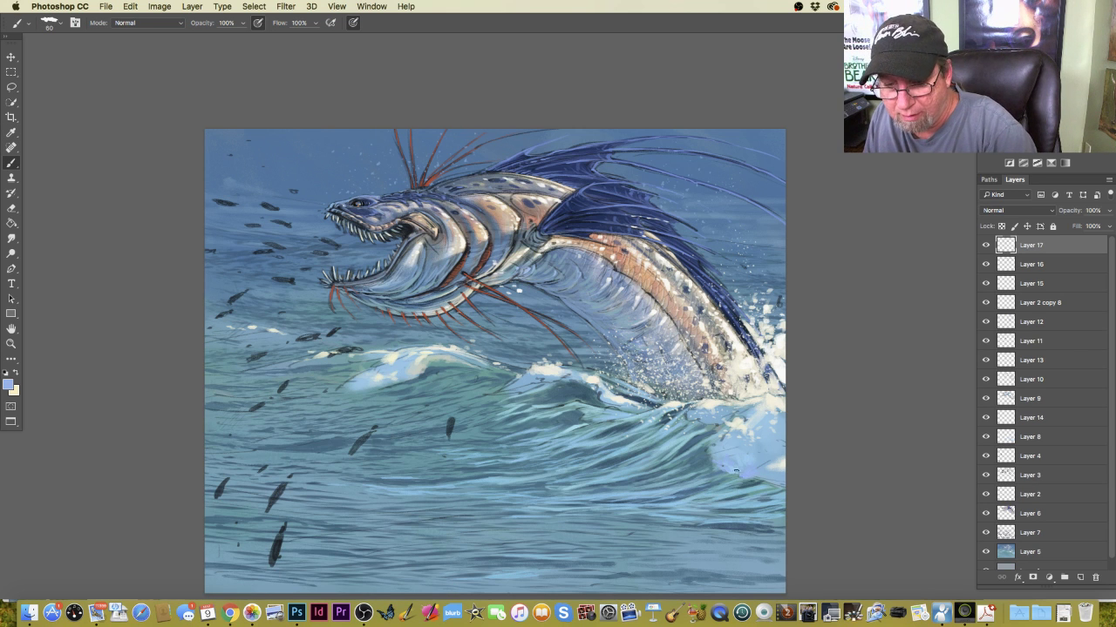
Lighten the foreground color to a1caf9 and enlarge the brush to 100 px for the shaded foam.
left_click(8, 384)
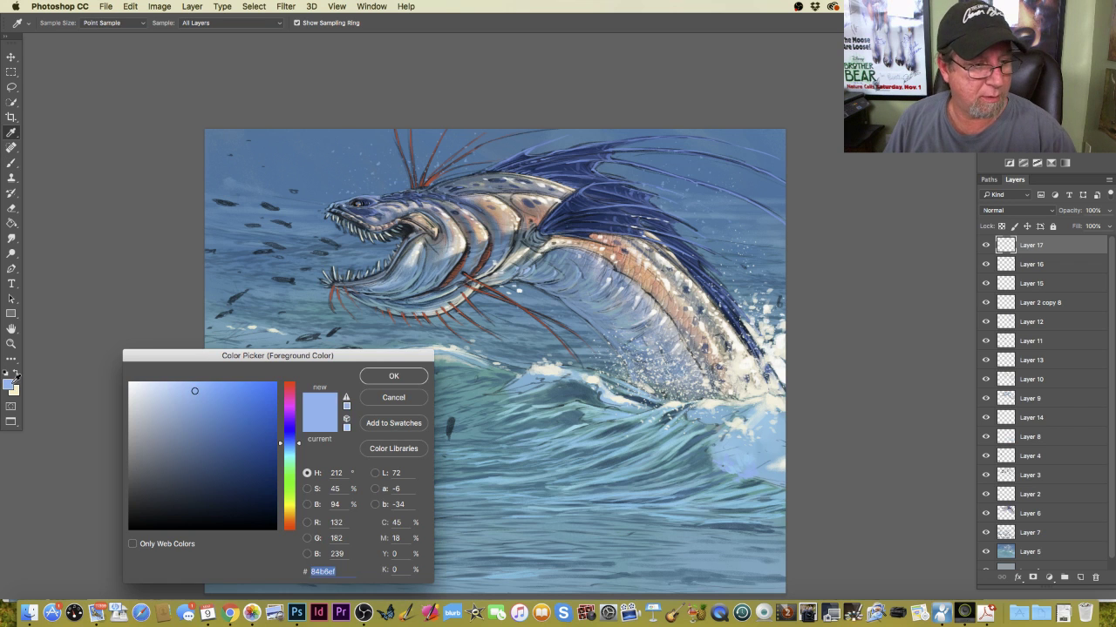
left_click(181, 385)
left_click(380, 380)
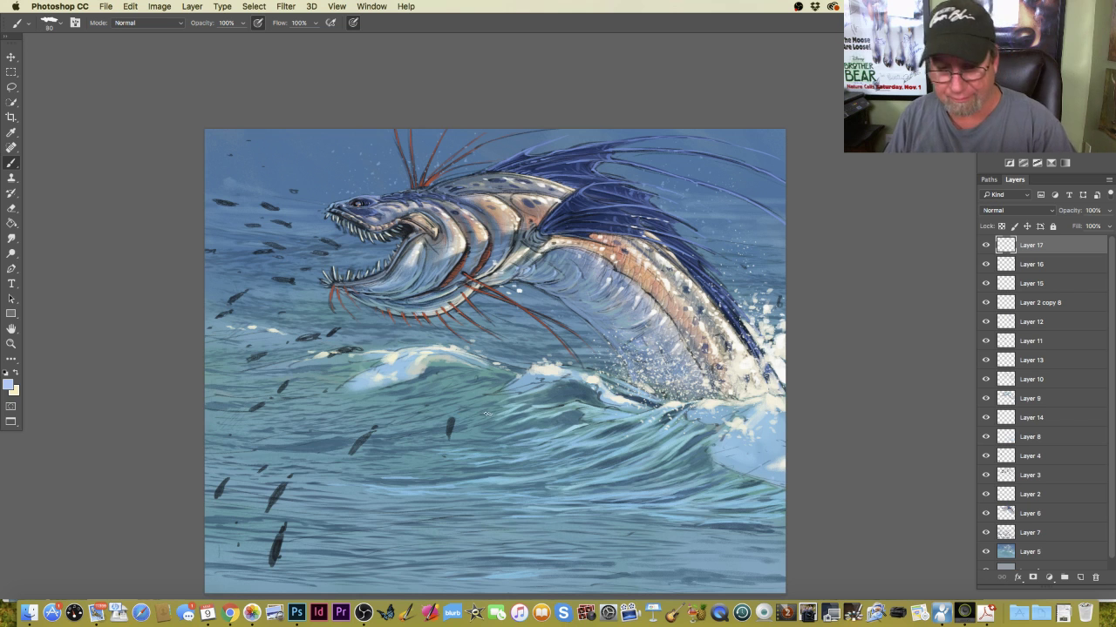
key("bracketright")
key("bracketright")
key("bracketright")
key("bracketright")
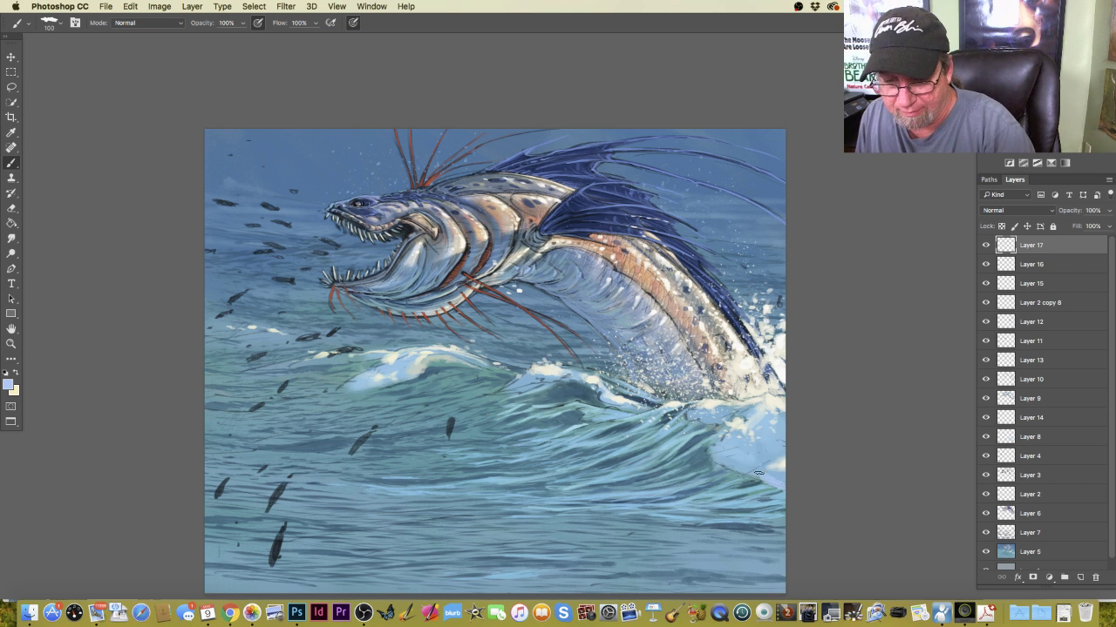
Try a slightly more violet foreground blue, a1c6f9, on the shaded foam below the serpent.
left_click(9, 386)
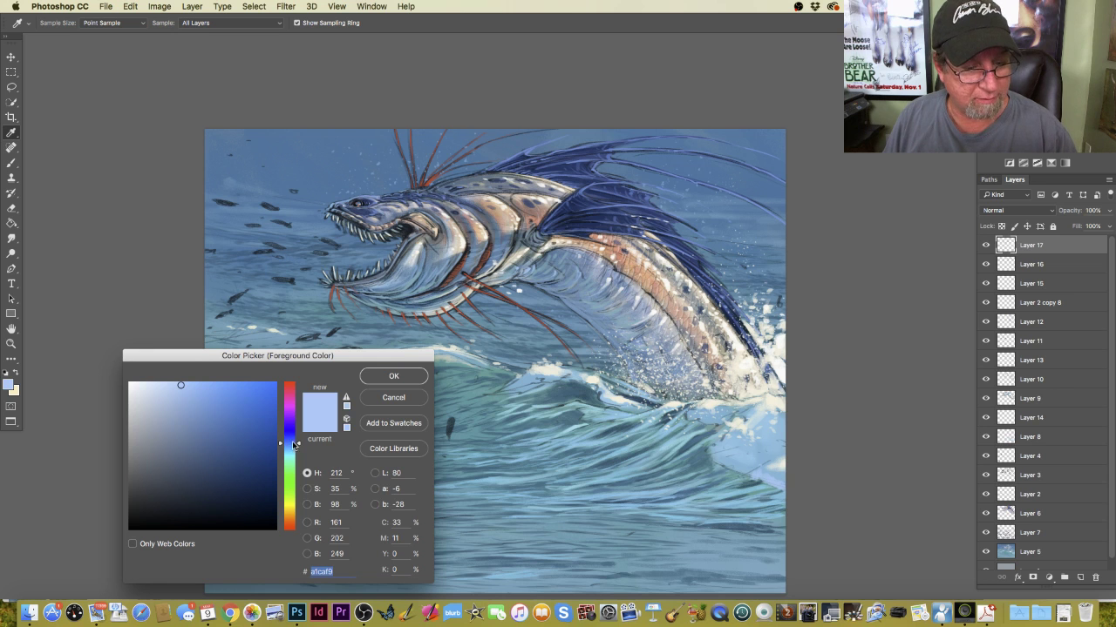
left_click(290, 443)
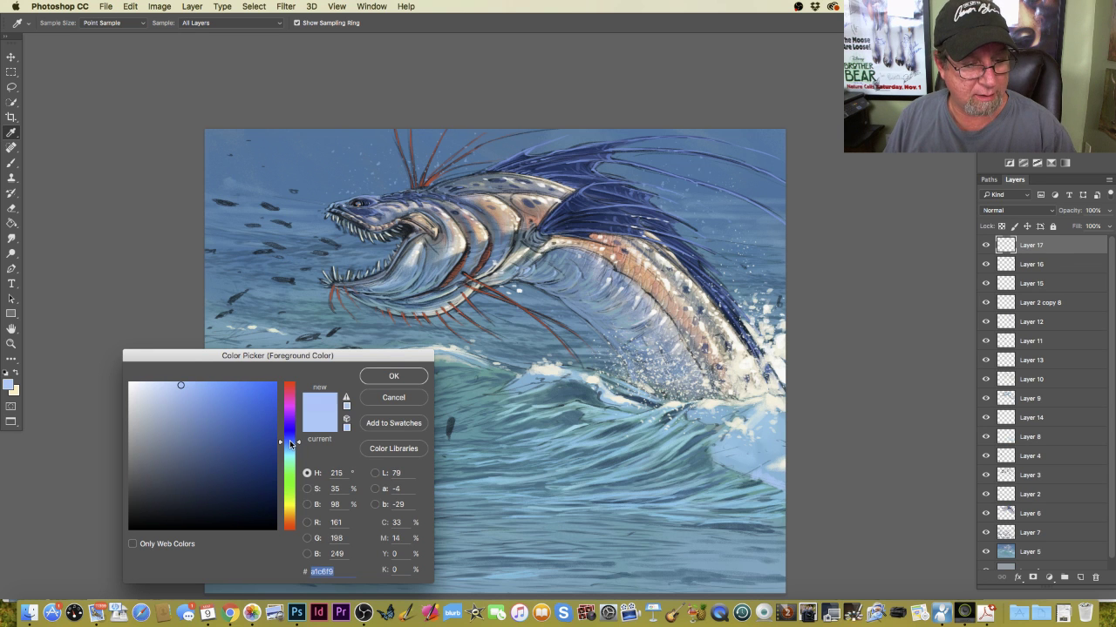
left_click(387, 379)
key("b")
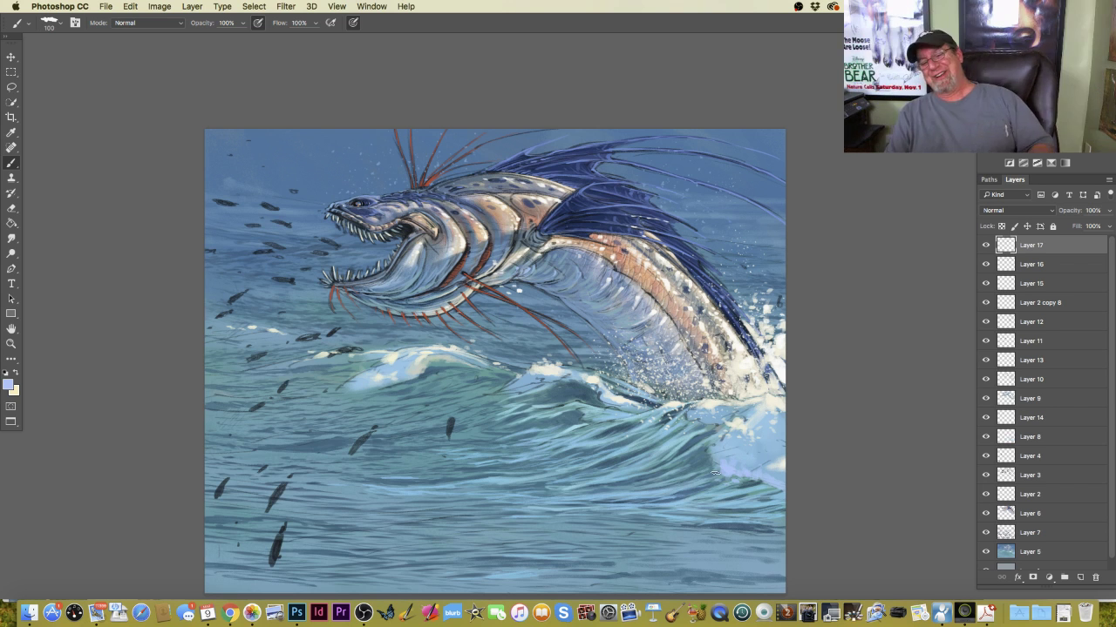
key("Caps_Lock")
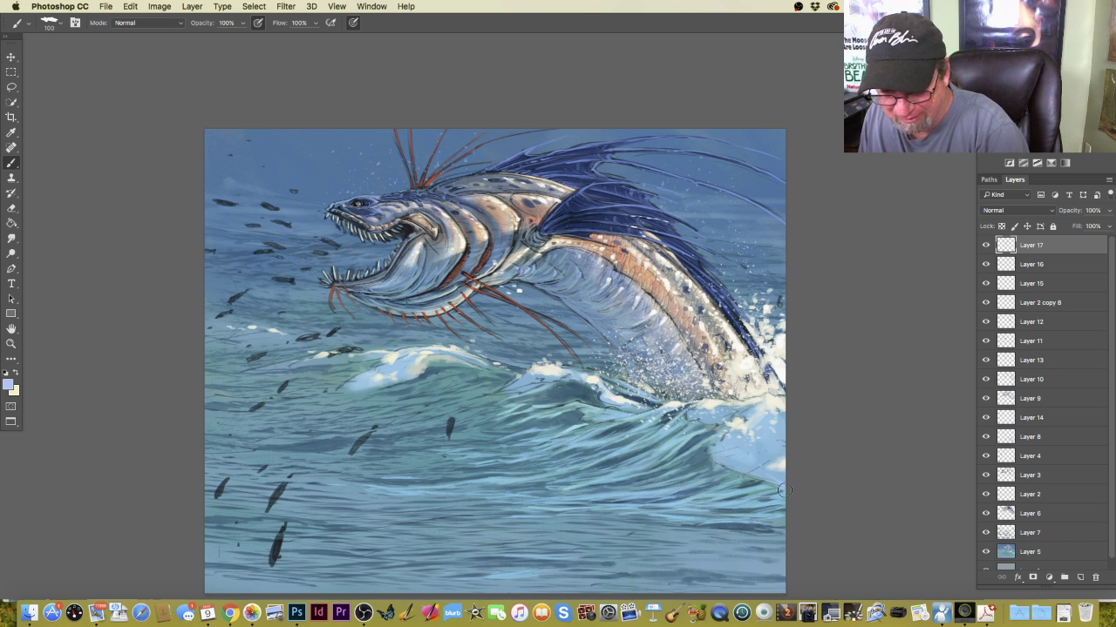
Set the foreground color to sky blue a1d5f9 and paint broken, shaded foam along the wave crests and the distant whitecap.
left_click(8, 385)
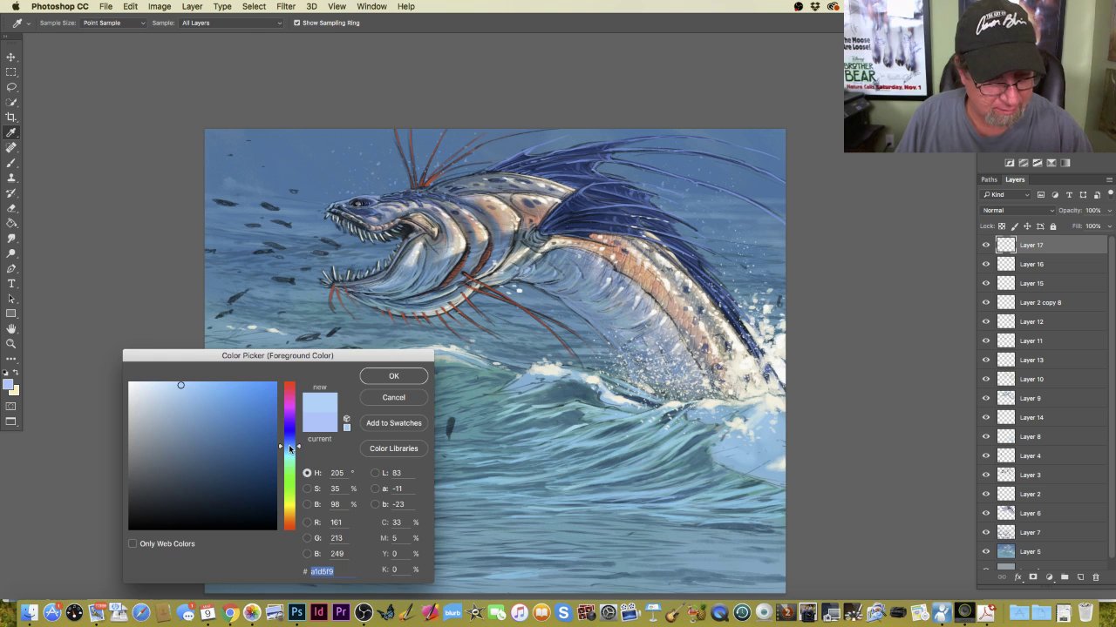
left_click(388, 379)
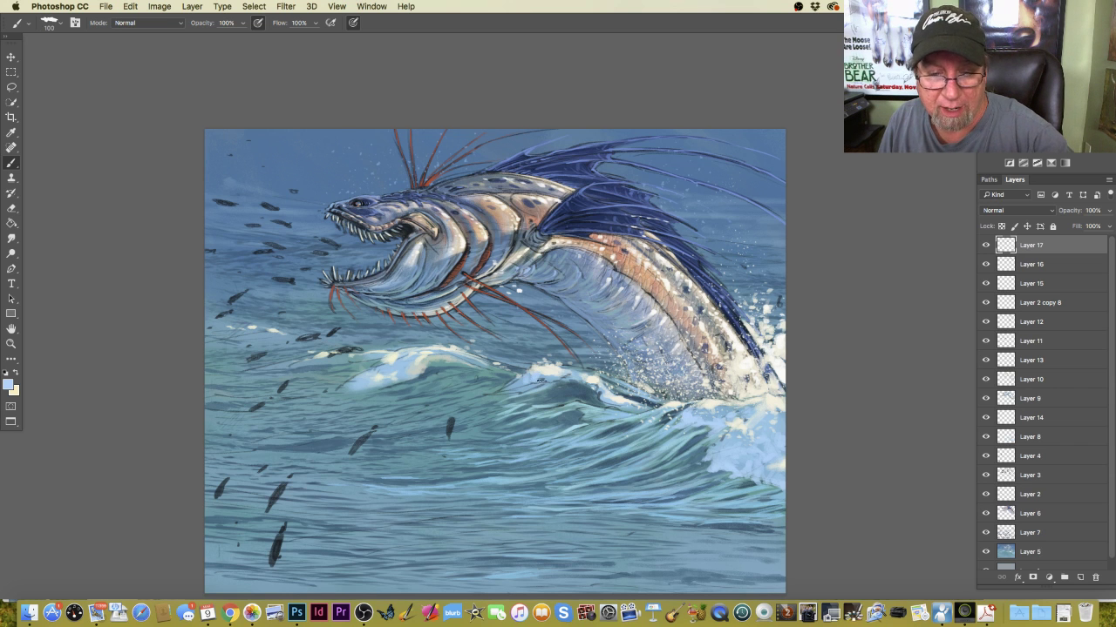
left_click_drag(540, 381, 484, 393)
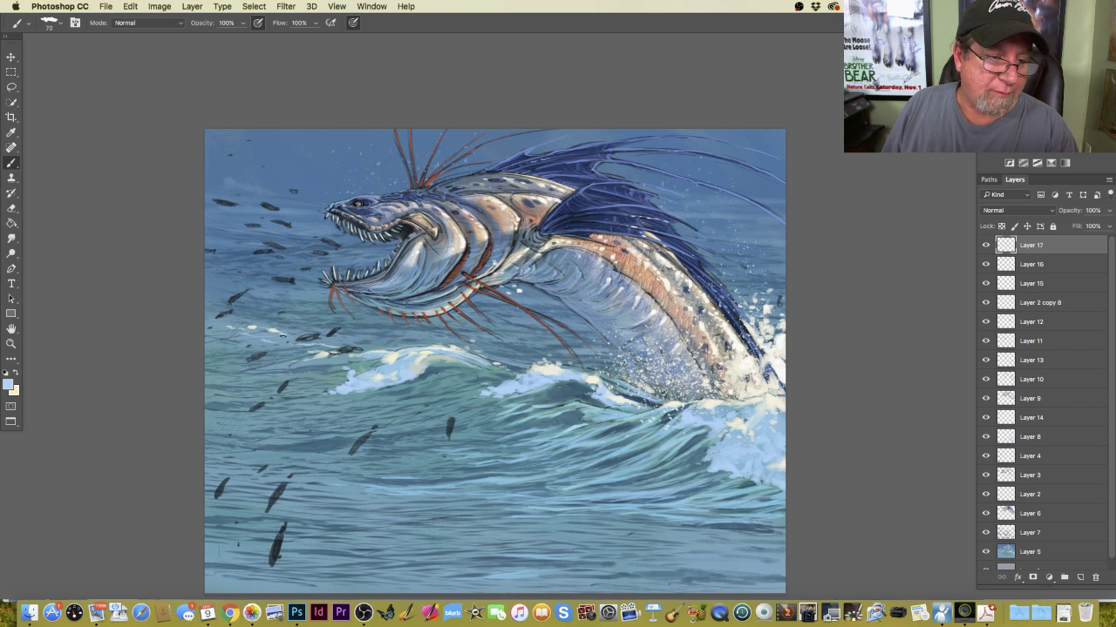
mouse_move(231, 325)
left_mouse_down()
mouse_move(229, 154)
mouse_move(211, 322)
left_mouse_up()
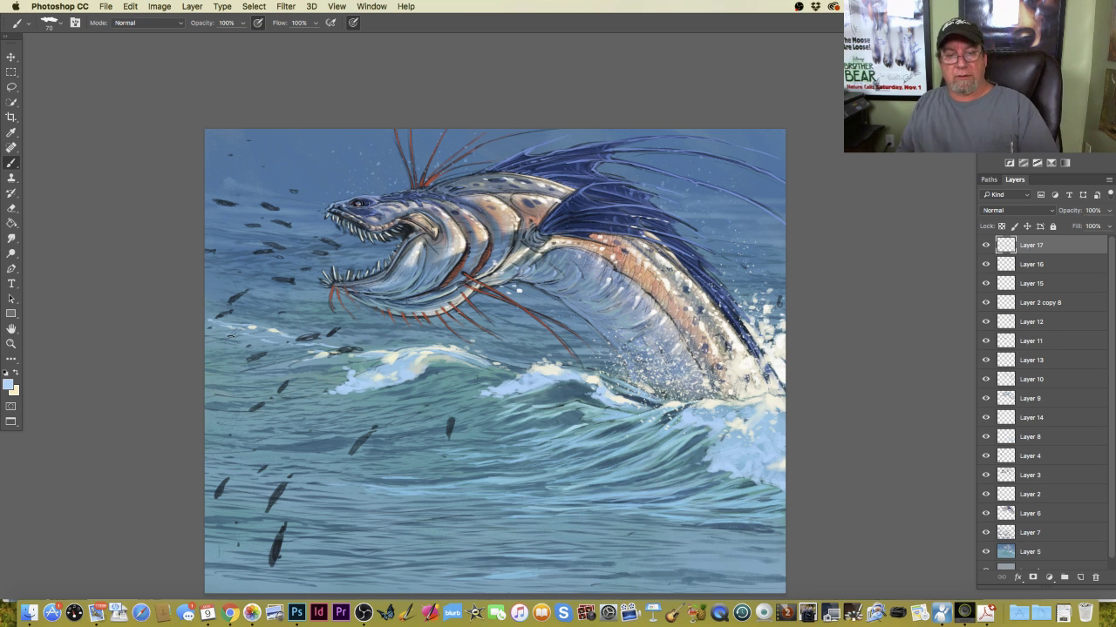
Sample dark teal 3c7e8a from the water between the two foamy wave crests as the foreground color.
left_click(7, 384)
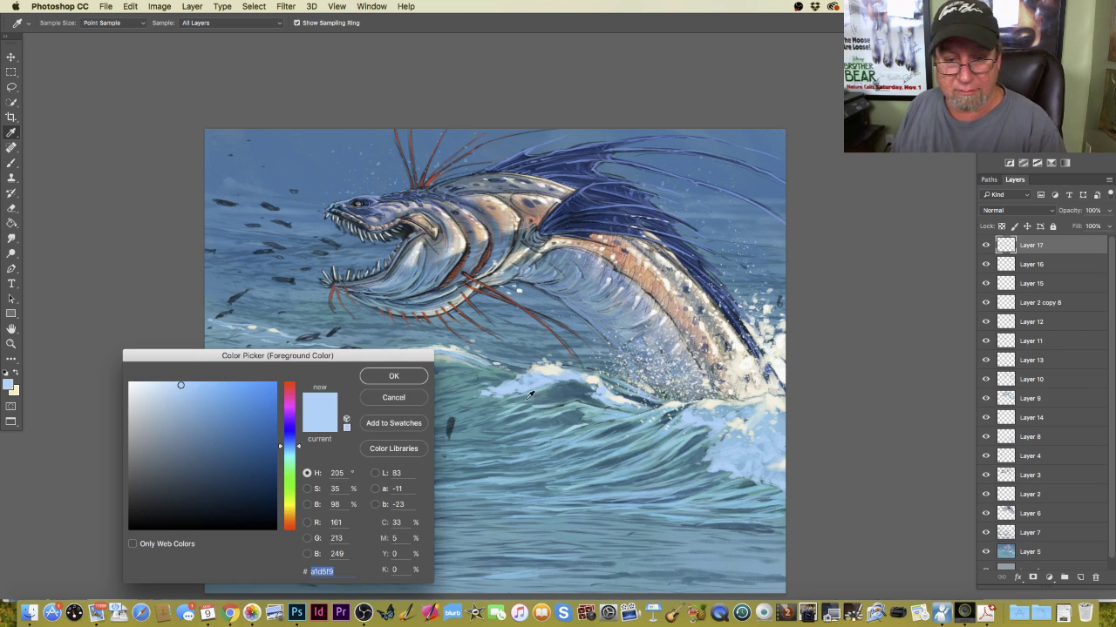
left_click(482, 380)
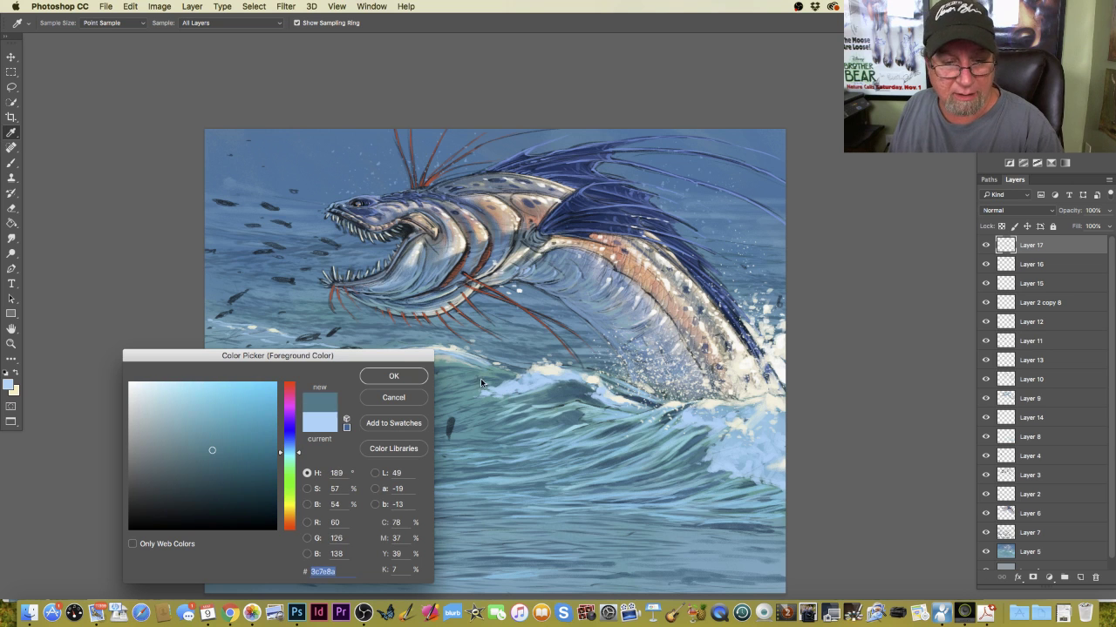
left_click(370, 380)
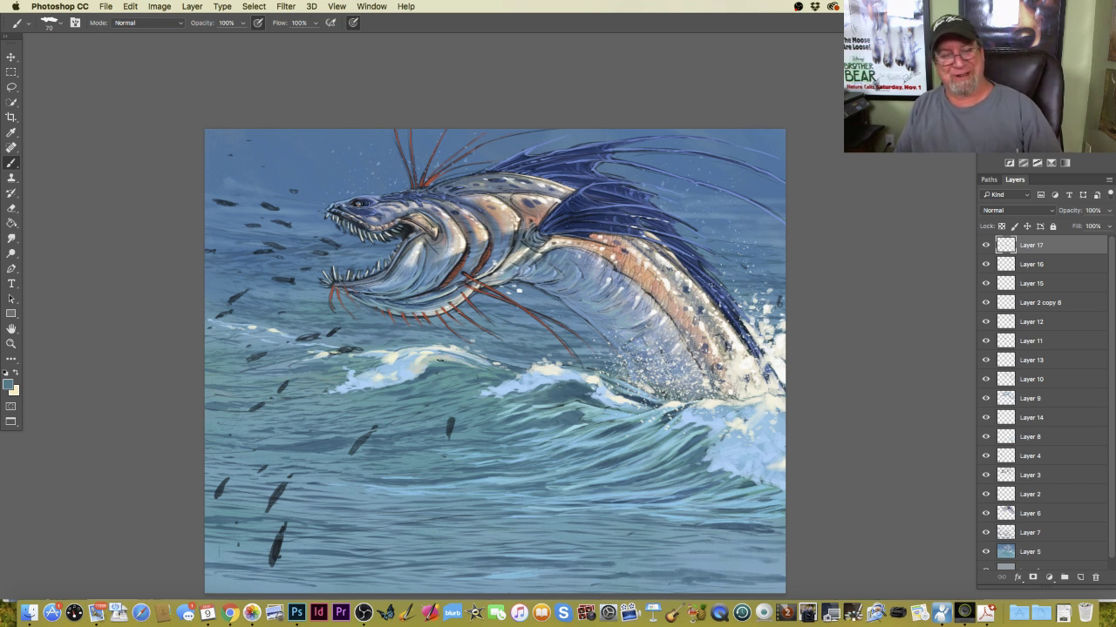
Set the foreground color to near-white fcfbf7 by lightening the cream sampled from the foam.
left_click(9, 386)
left_click(14, 391)
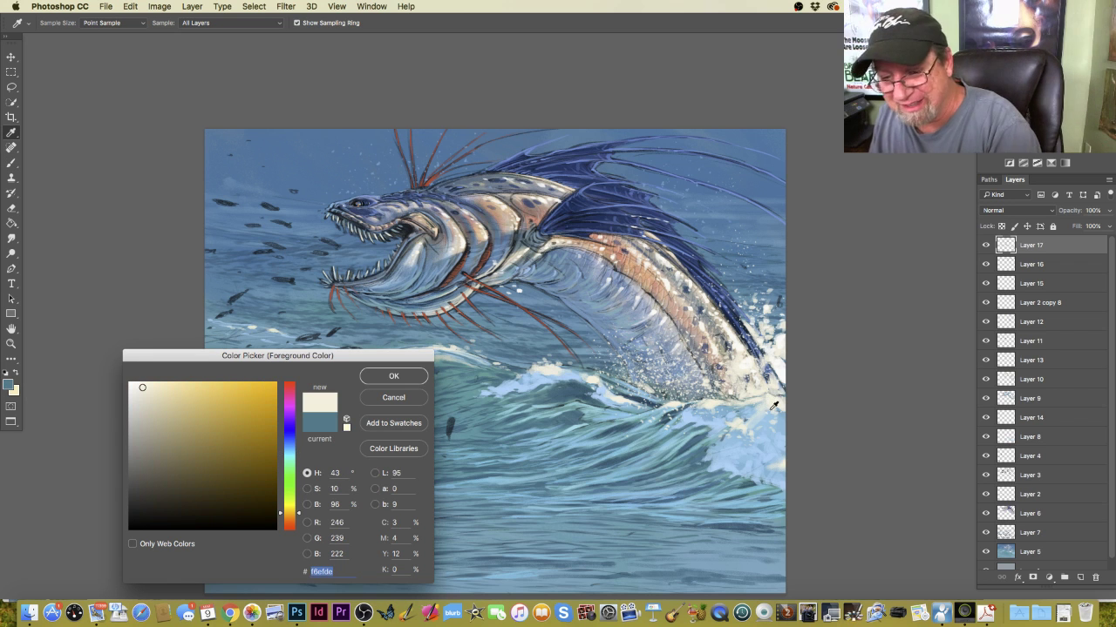
left_click(374, 381)
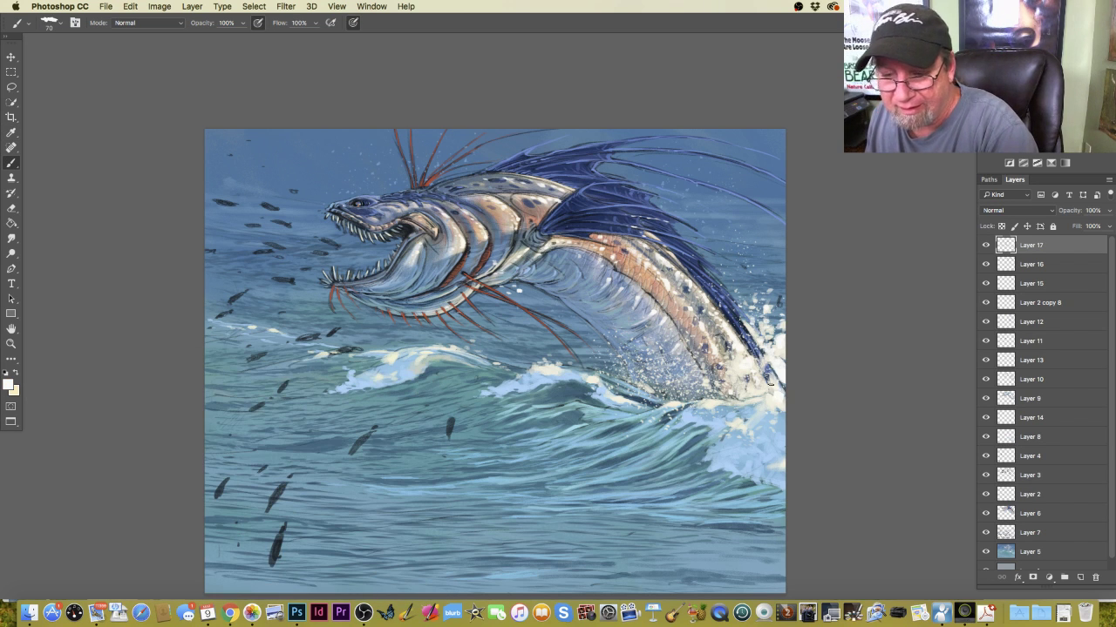
Choose the 108 px splatter brush tip and test a dab with it enlarged to 900 px.
left_click(51, 27)
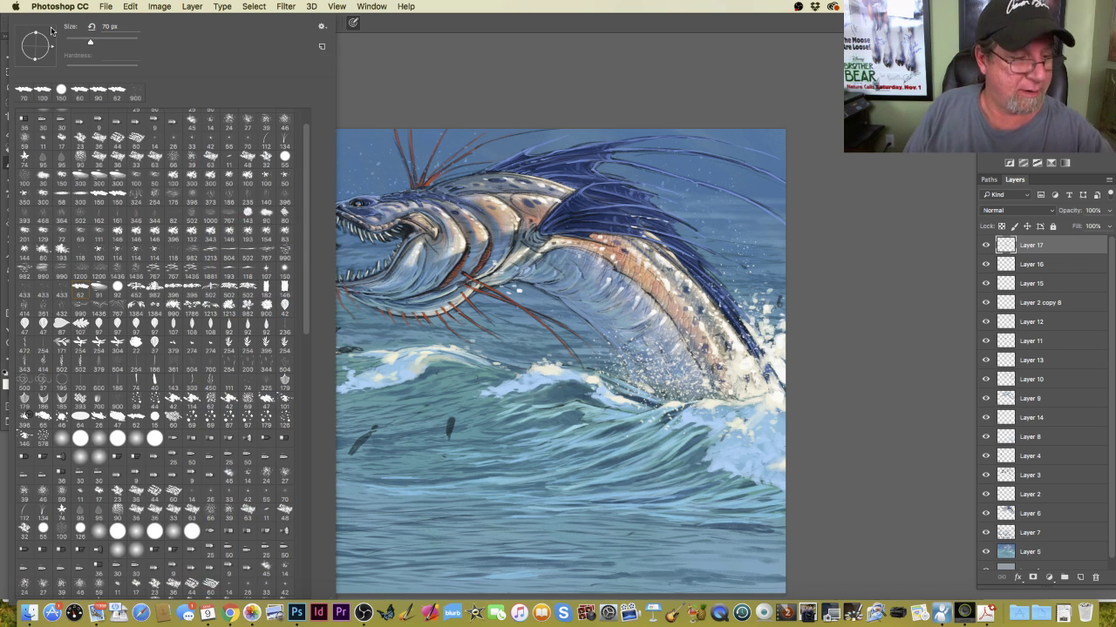
left_click(26, 293)
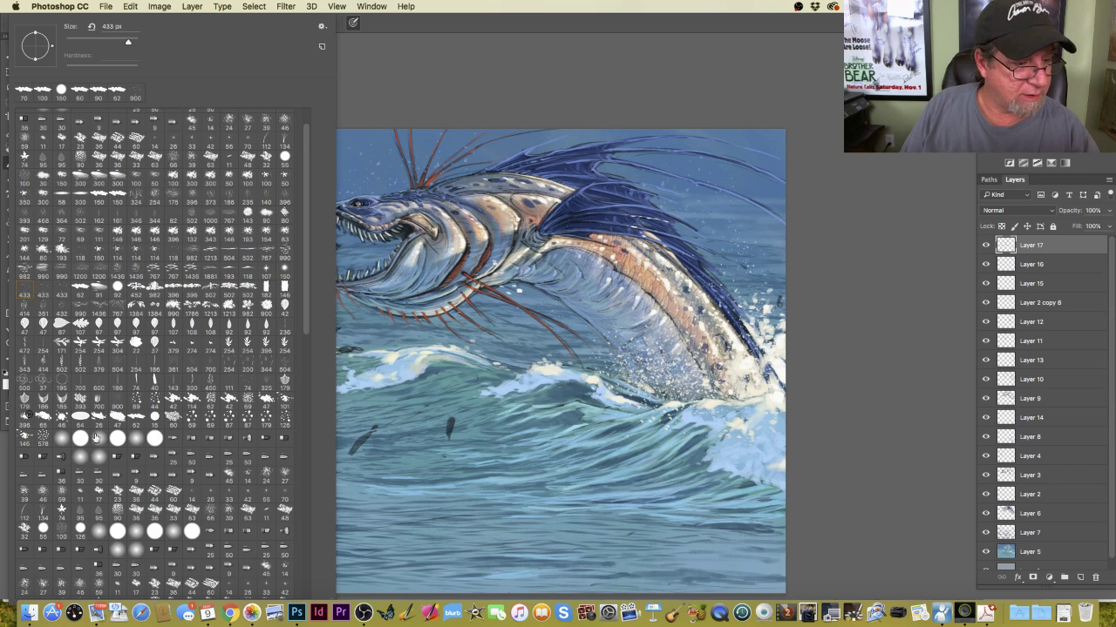
left_click_drag(307, 333, 319, 488)
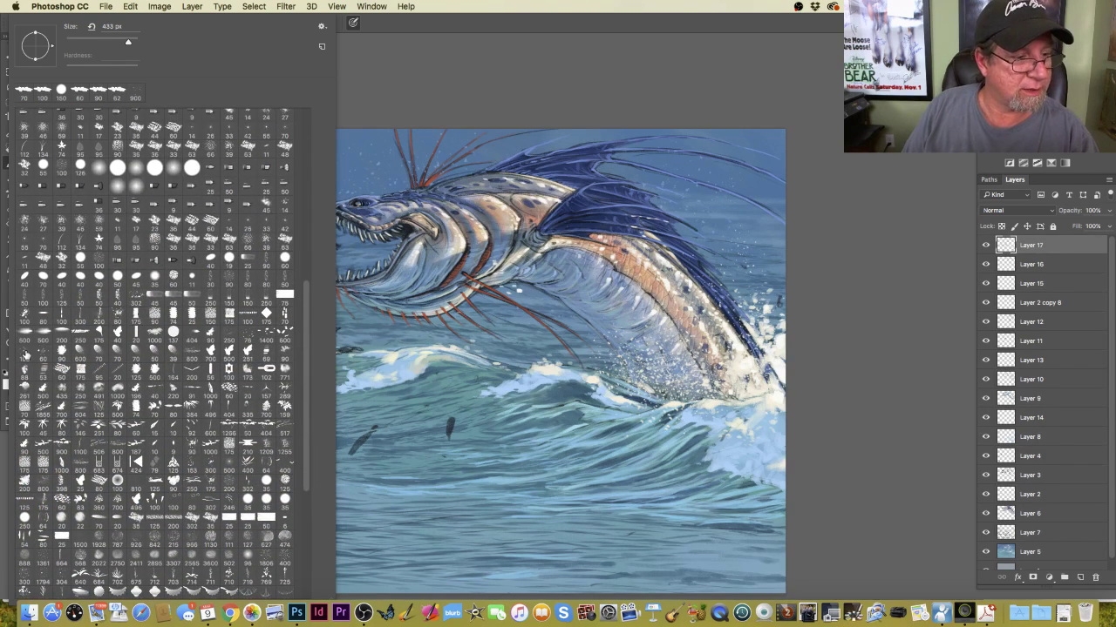
left_click(426, 430)
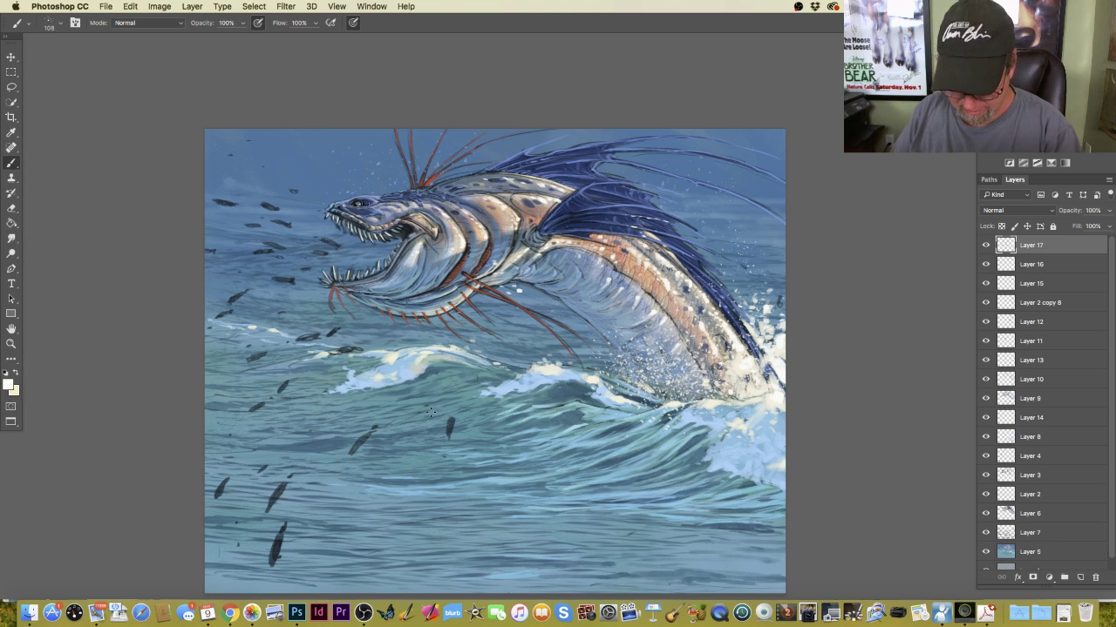
key("bracketright")
key("bracketright")
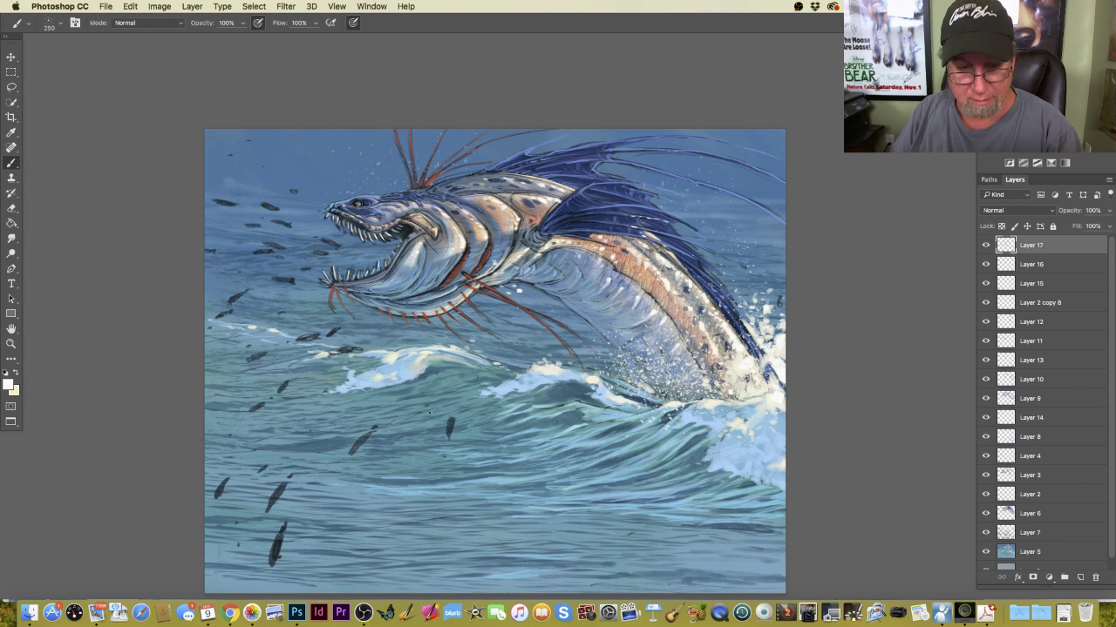
key("bracketright")
key("bracketright")
key("bracketright")
key("bracketright")
left_click(430, 411)
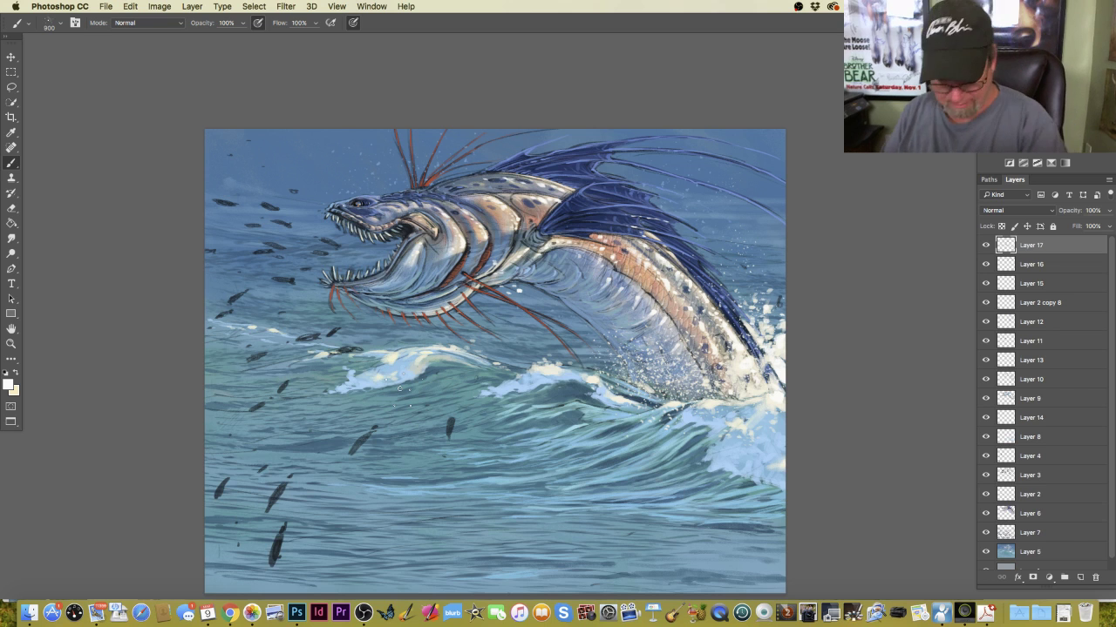
Reduce the splatter brush to 500 px and scatter near-white droplets over the wave crest, around the serpent's back and below its belly.
key("bracketleft")
key("bracketleft")
key("bracketleft")
key("bracketleft")
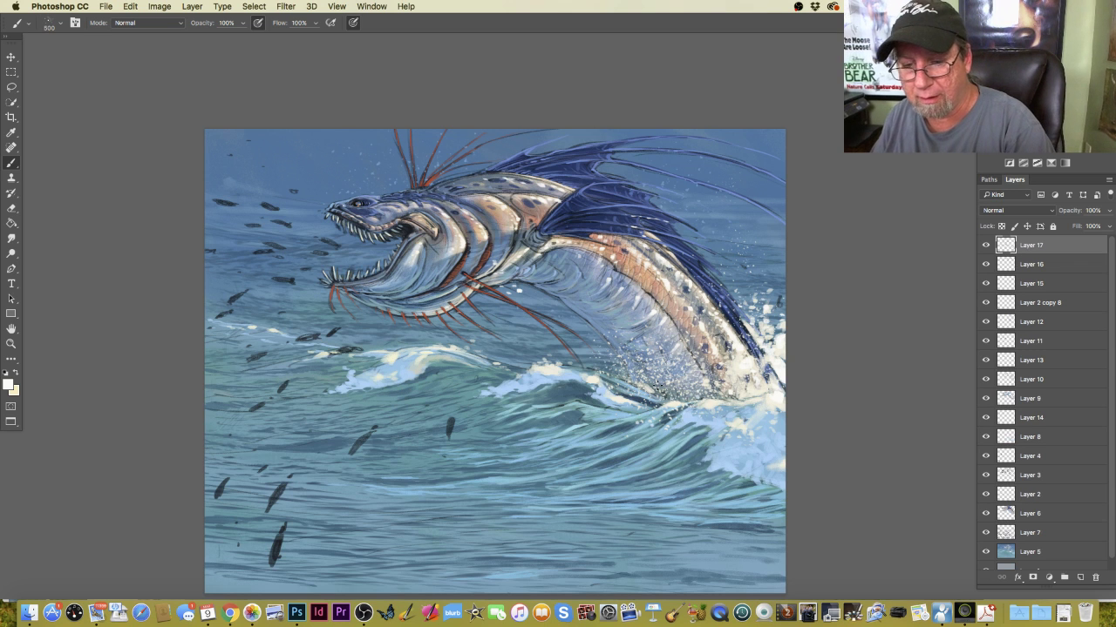
left_click(641, 388)
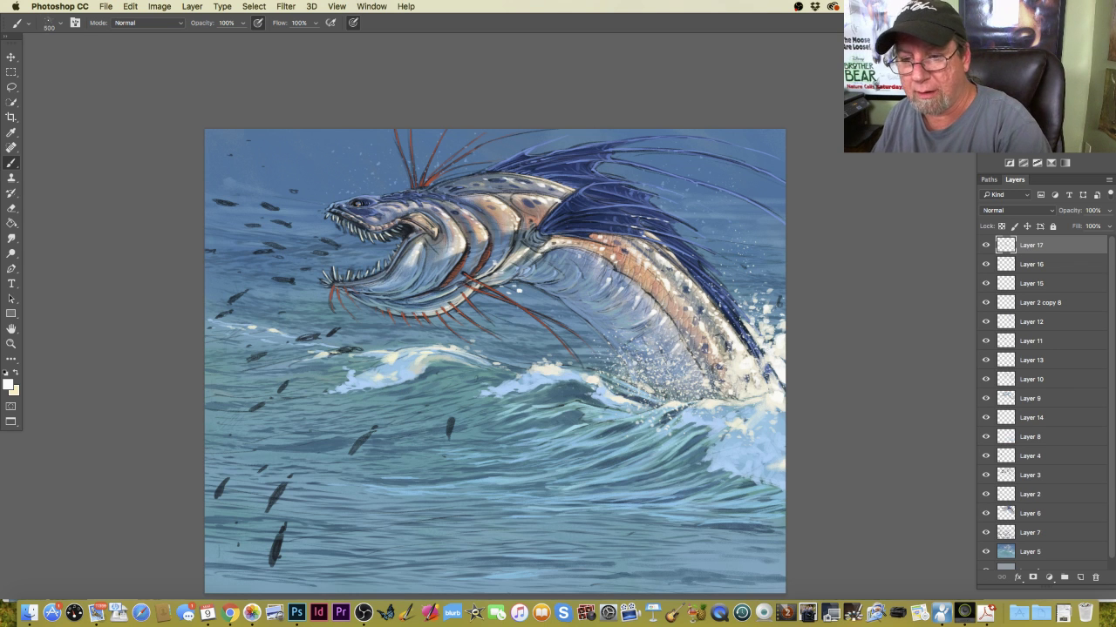
left_click(759, 315)
left_click(735, 251)
left_click(735, 255)
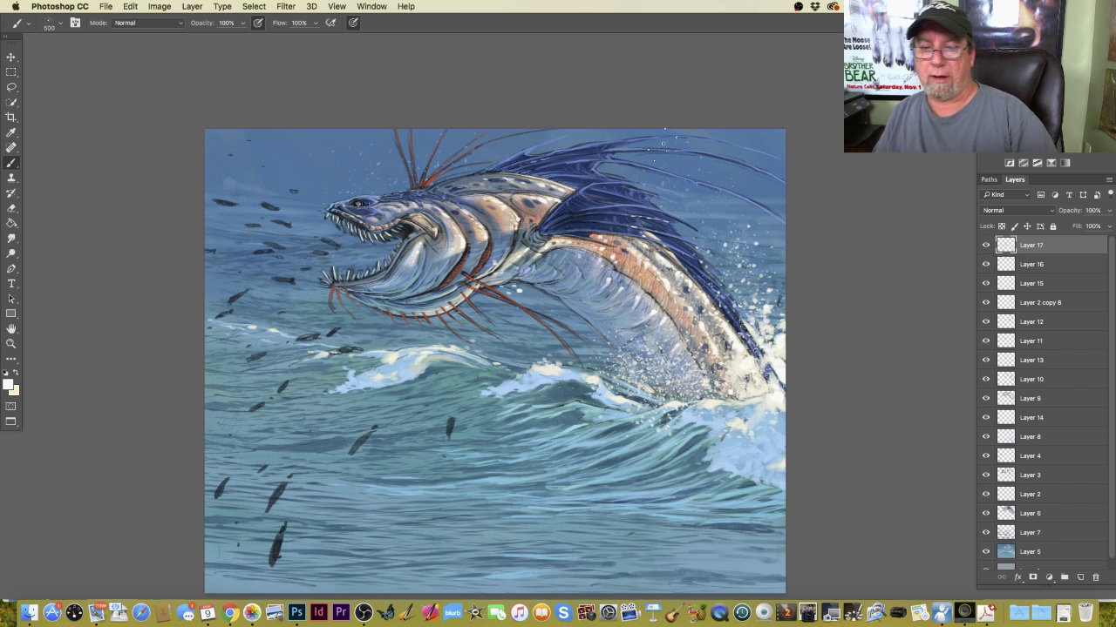
left_click(612, 356)
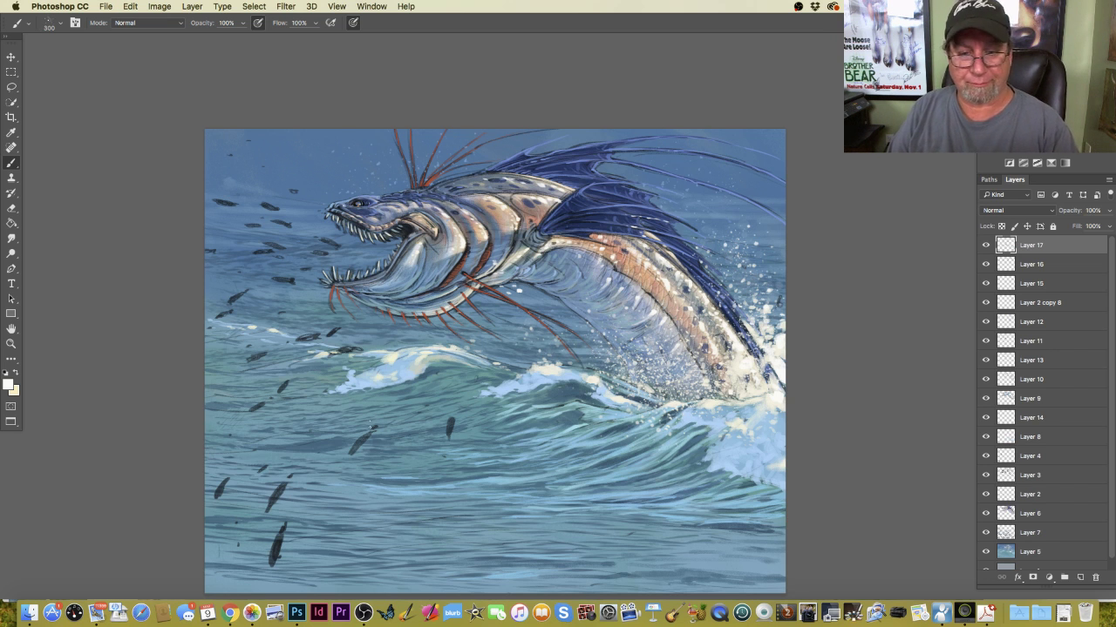
Try the 433 px brush tip at 300 px with the near-white foreground color.
left_click(58, 27)
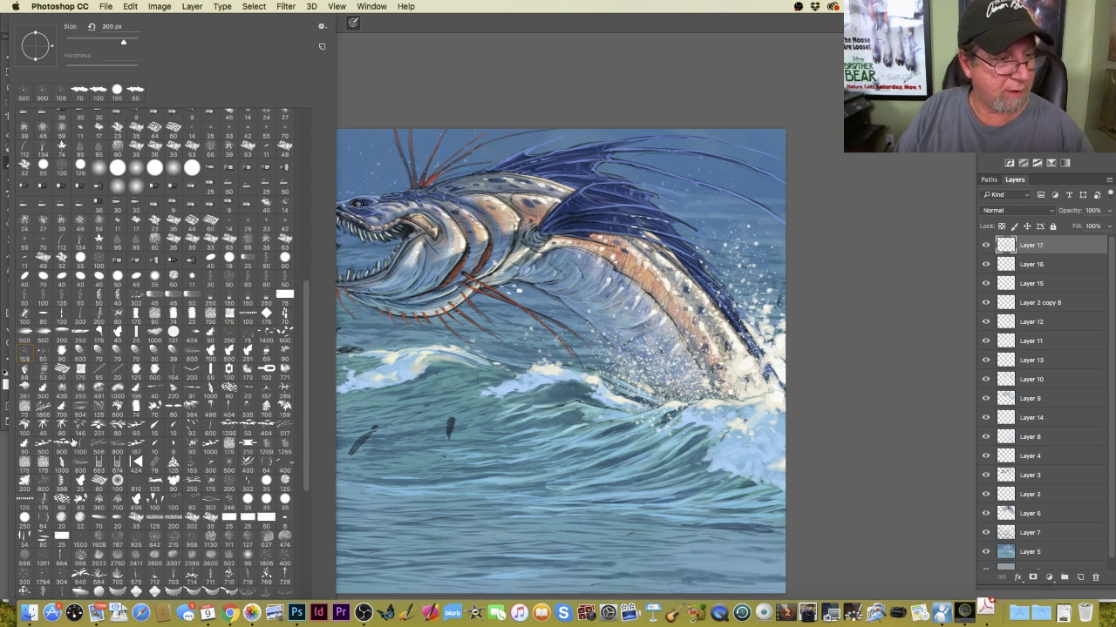
left_click_drag(308, 446, 306, 210)
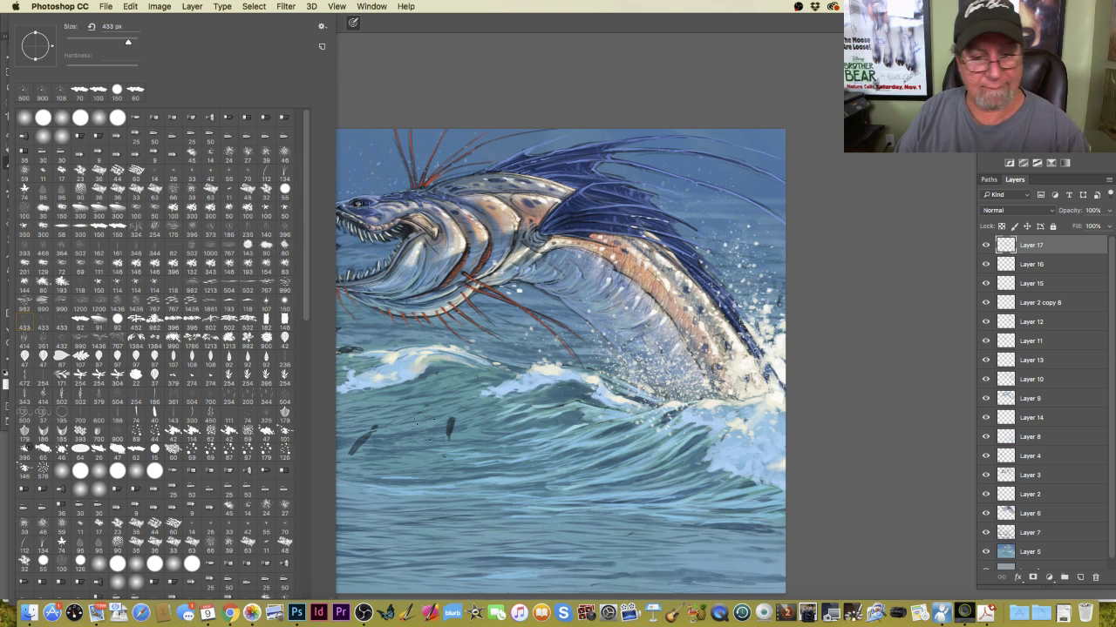
double_click(30, 329)
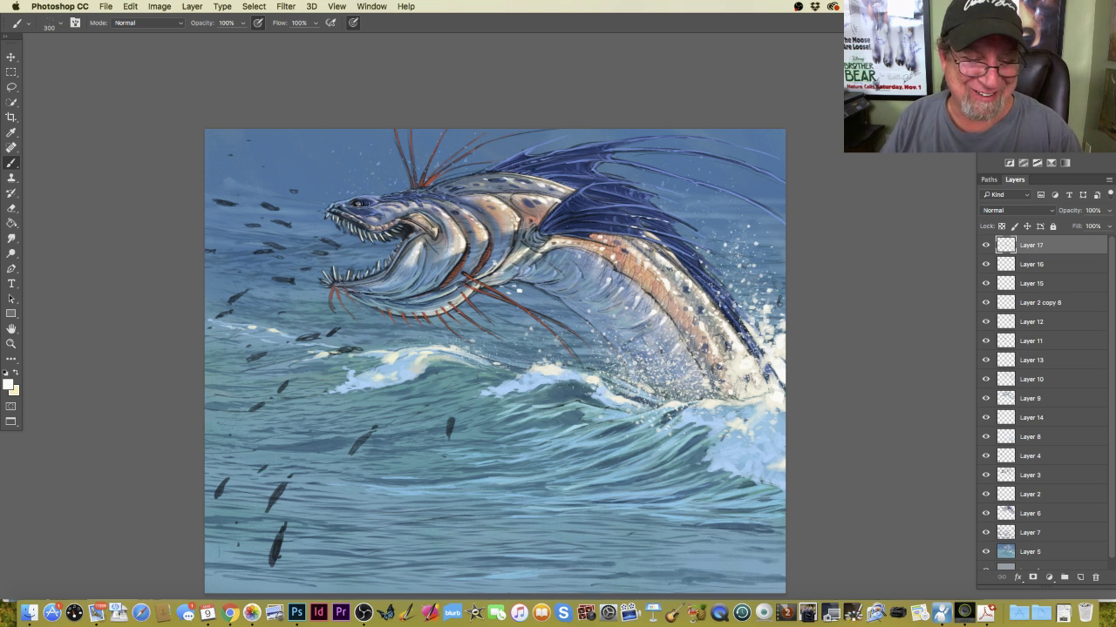
left_click(9, 385)
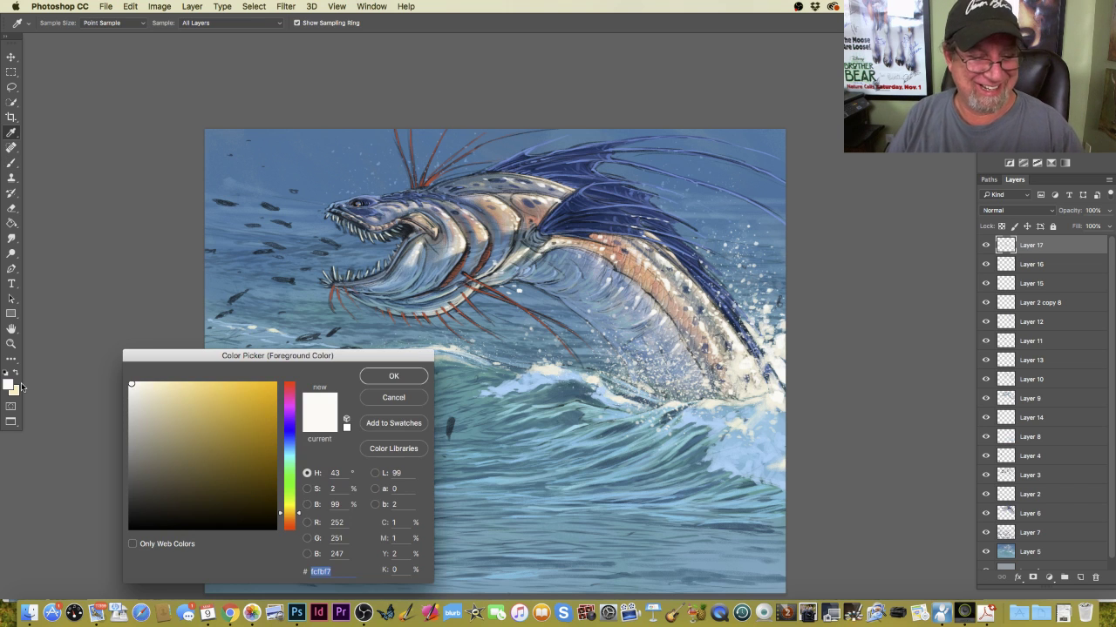
left_click(395, 377)
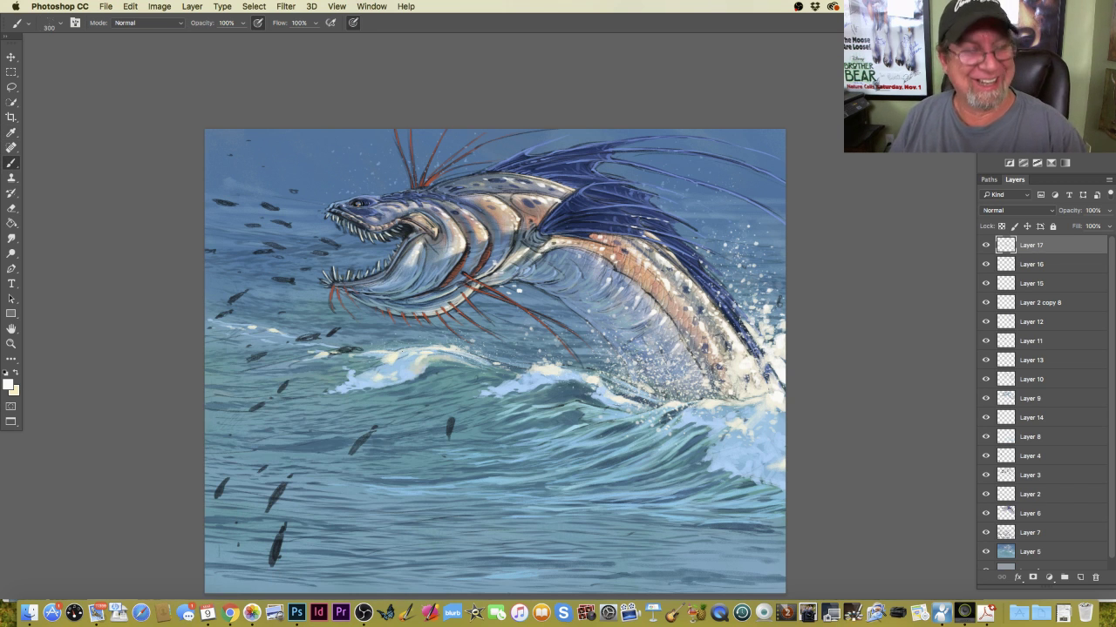
Switch to the 62 px brush tip resized to 50 px and paint near-white highlights along the foamy wave crests.
left_click(52, 26)
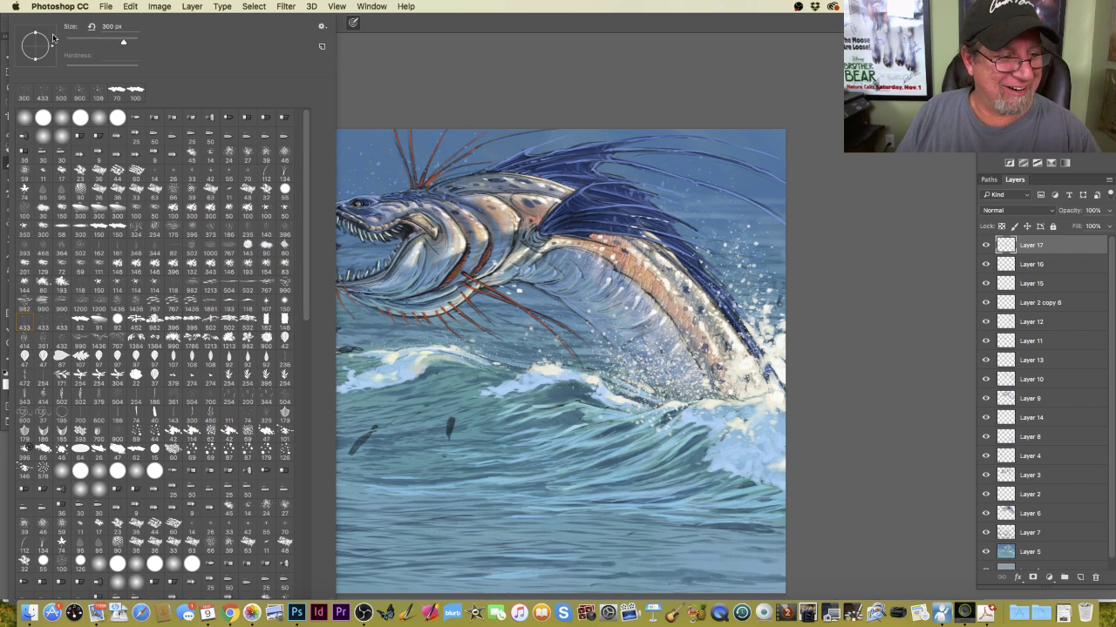
double_click(80, 330)
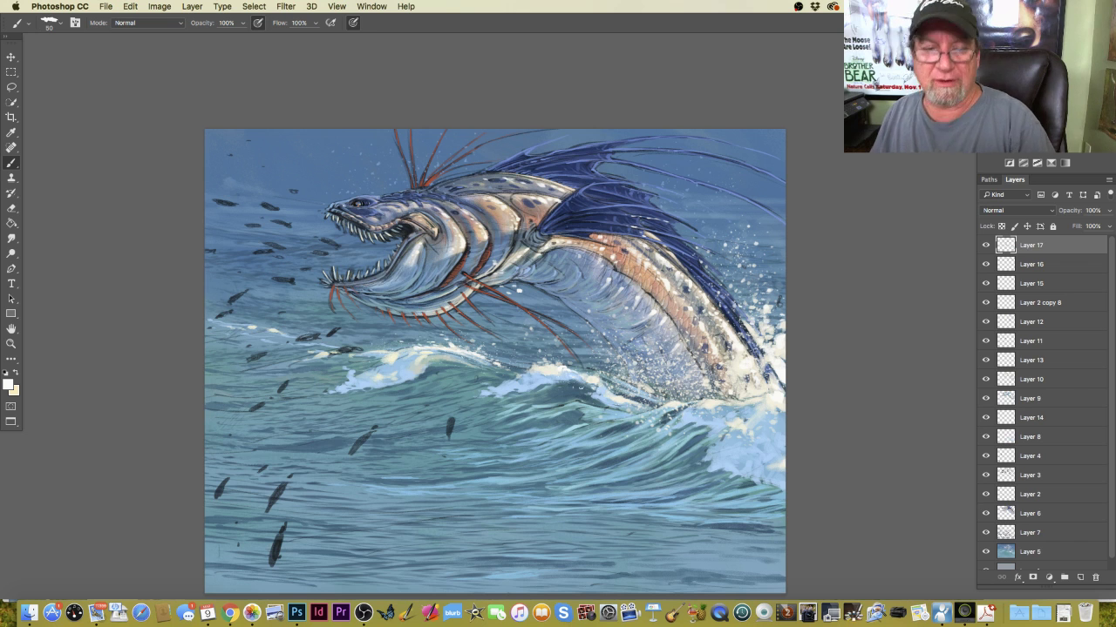
key("super+minus")
key("super+minus")
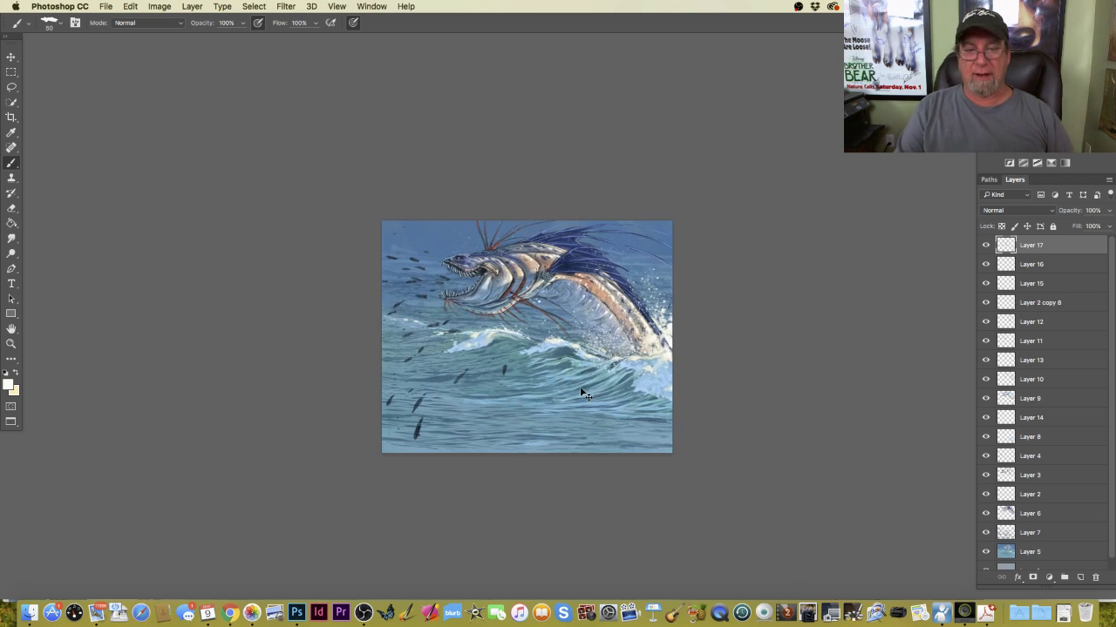
key("super+plus")
key("super+plus")
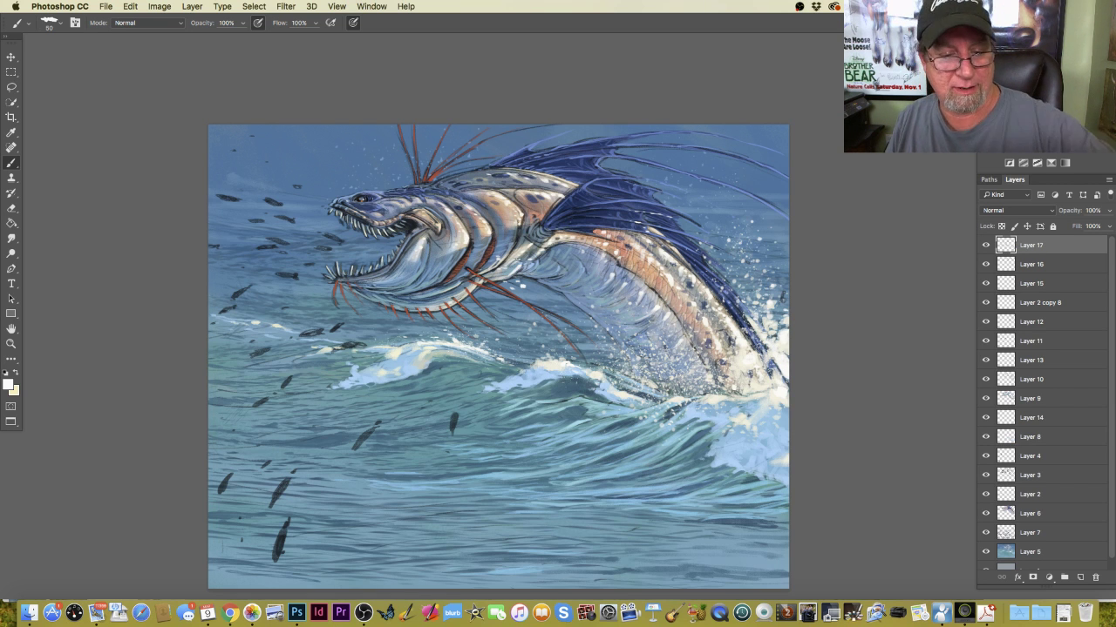
Set the foreground color to pale blue bbe1ef and try light strokes on the dark fish in the foreground water.
left_click(10, 388)
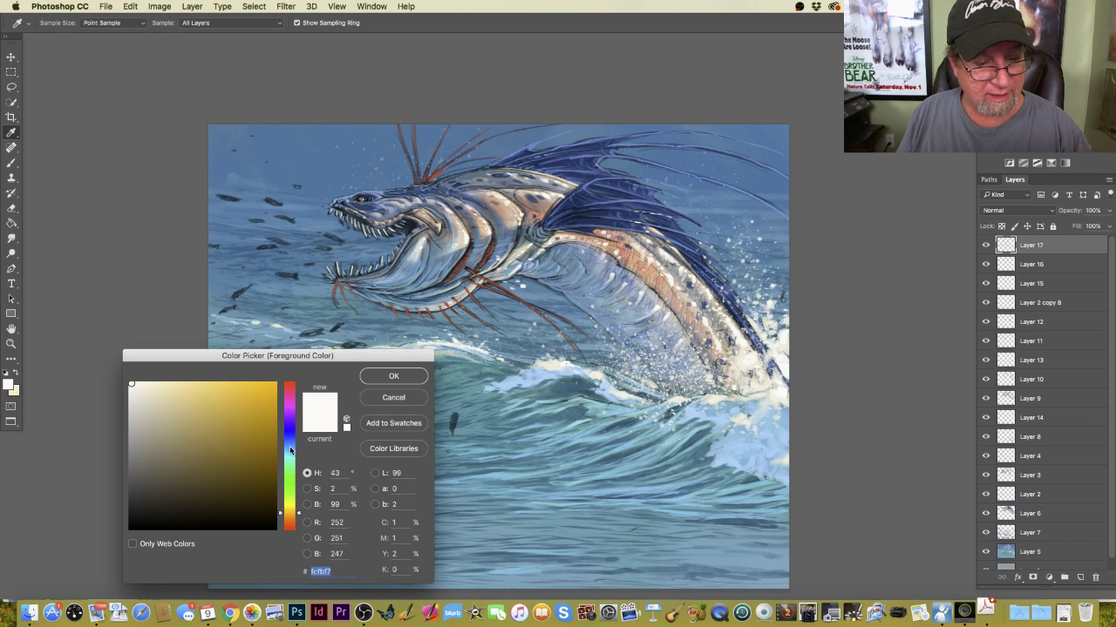
left_click(289, 447)
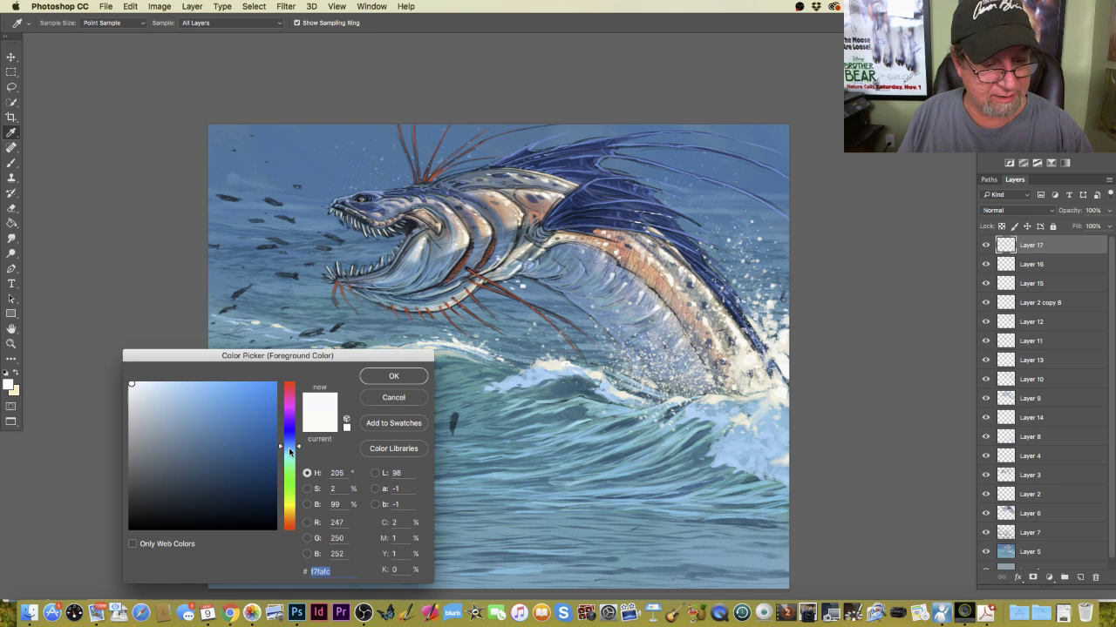
left_click(289, 449)
left_click(162, 391)
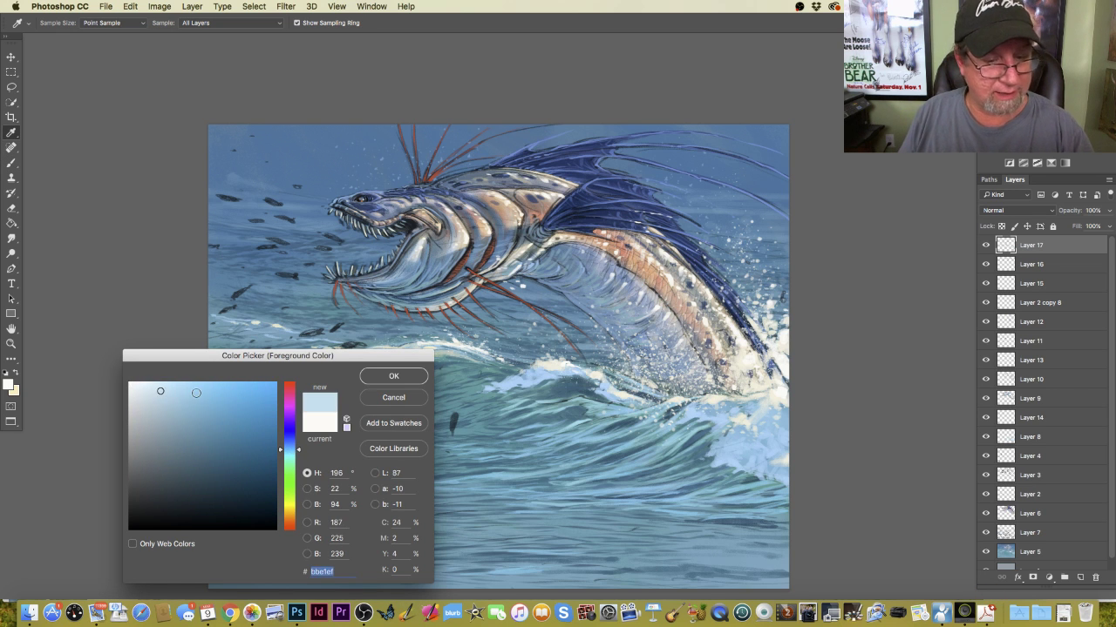
left_click(393, 376)
left_click(453, 422)
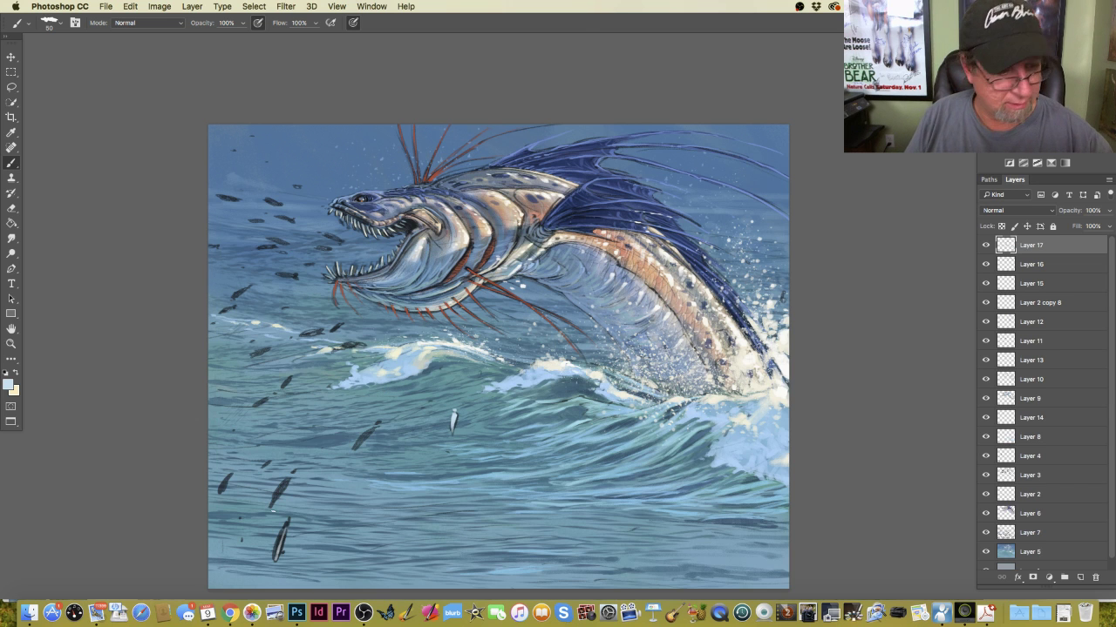
Make the foreground color a more saturated light blue and try painting light bodies on the foreground fish.
left_click(8, 383)
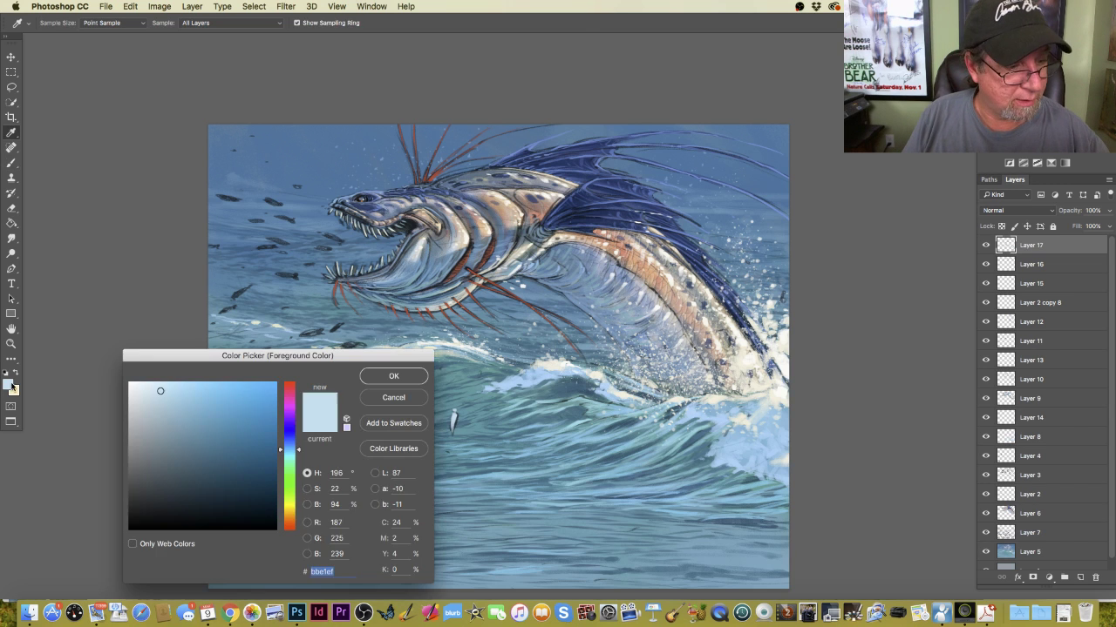
left_click(370, 380)
left_click_drag(285, 528, 276, 563)
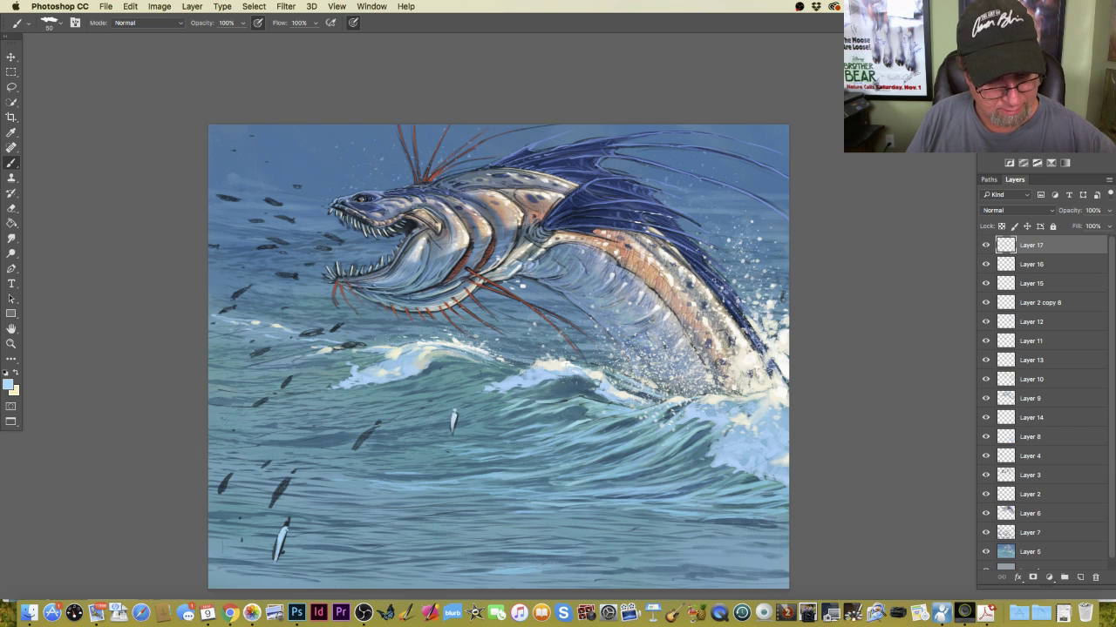
left_click_drag(287, 481, 273, 502)
left_click_drag(375, 427, 355, 448)
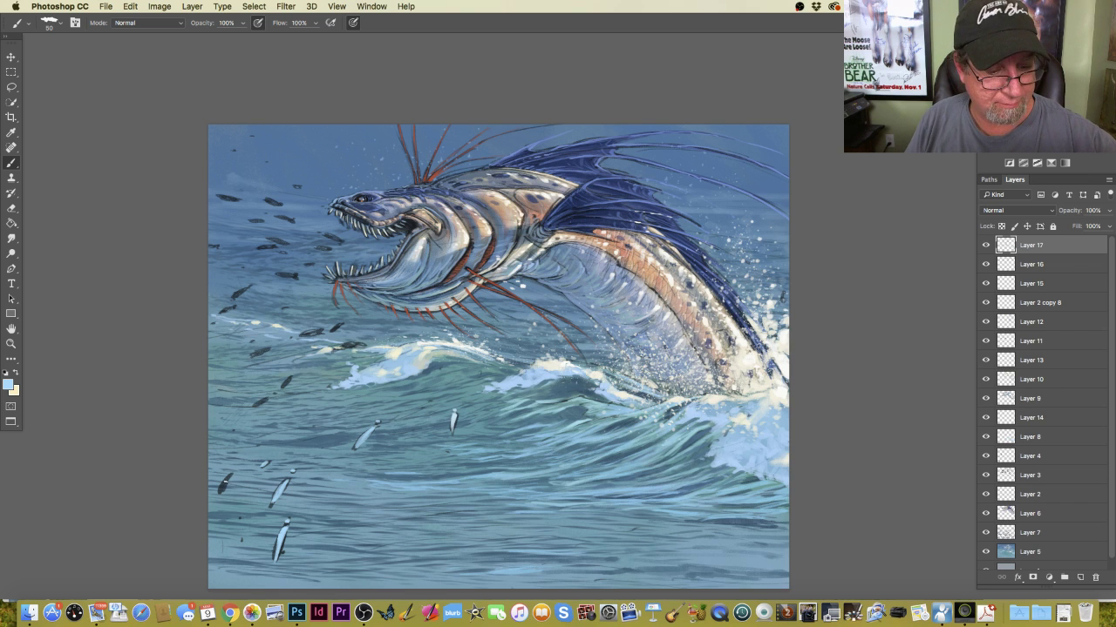
left_click_drag(229, 478, 221, 491)
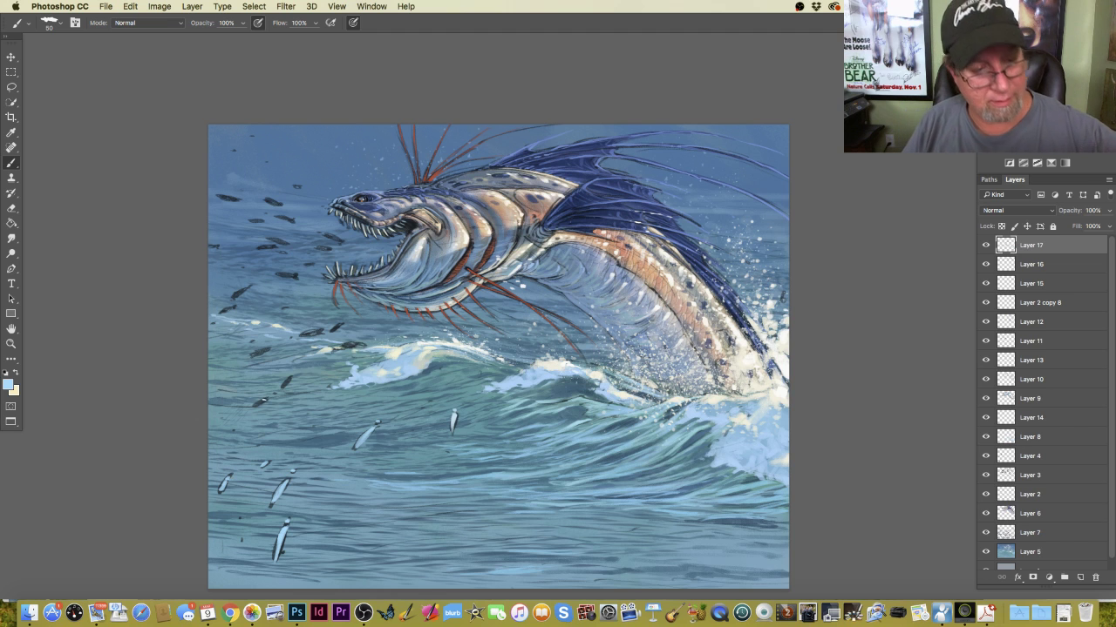
mouse_move(266, 398)
left_mouse_down()
mouse_move(257, 406)
mouse_move(281, 387)
left_mouse_up()
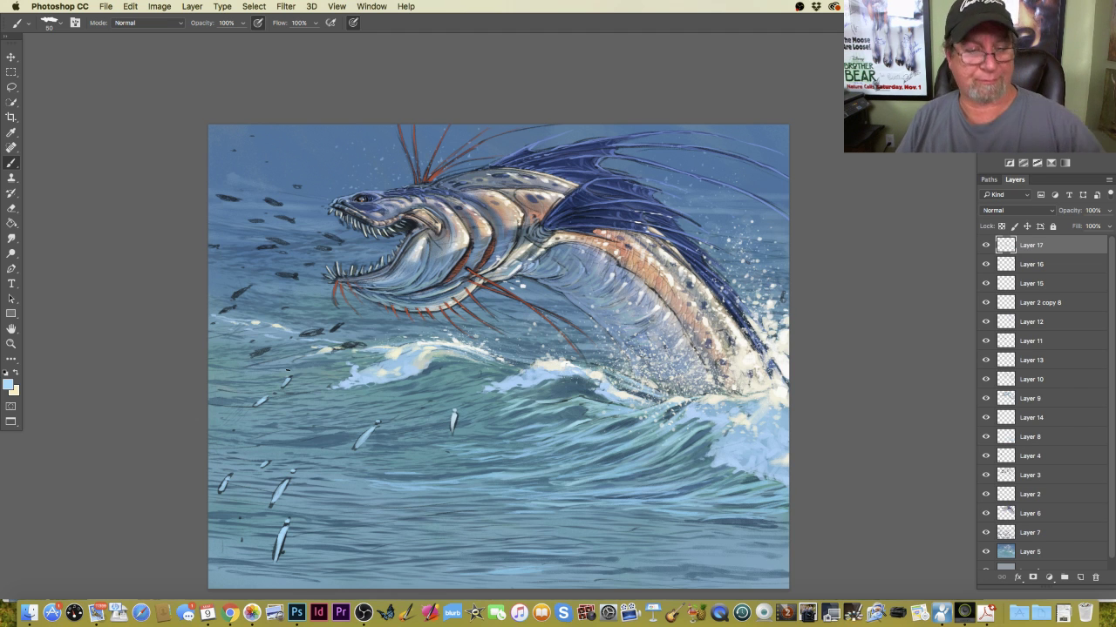
Remove the light blue paint from all the foreground fish to bring back their dark silhouettes.
left_click_drag(454, 413, 451, 432)
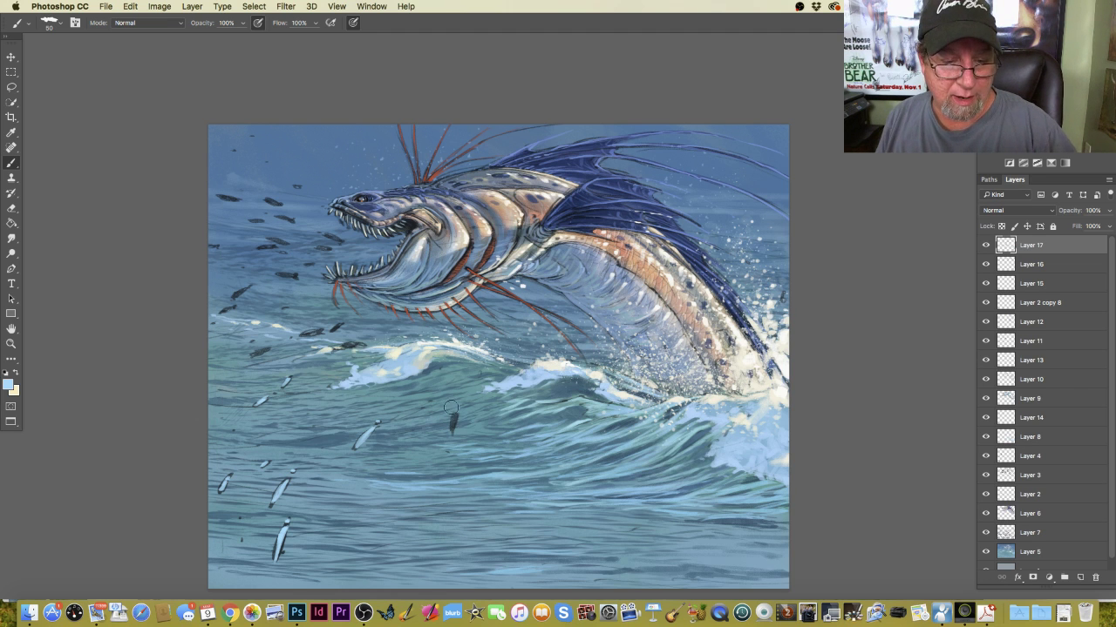
left_click_drag(375, 422, 357, 448)
left_click_drag(288, 521, 276, 558)
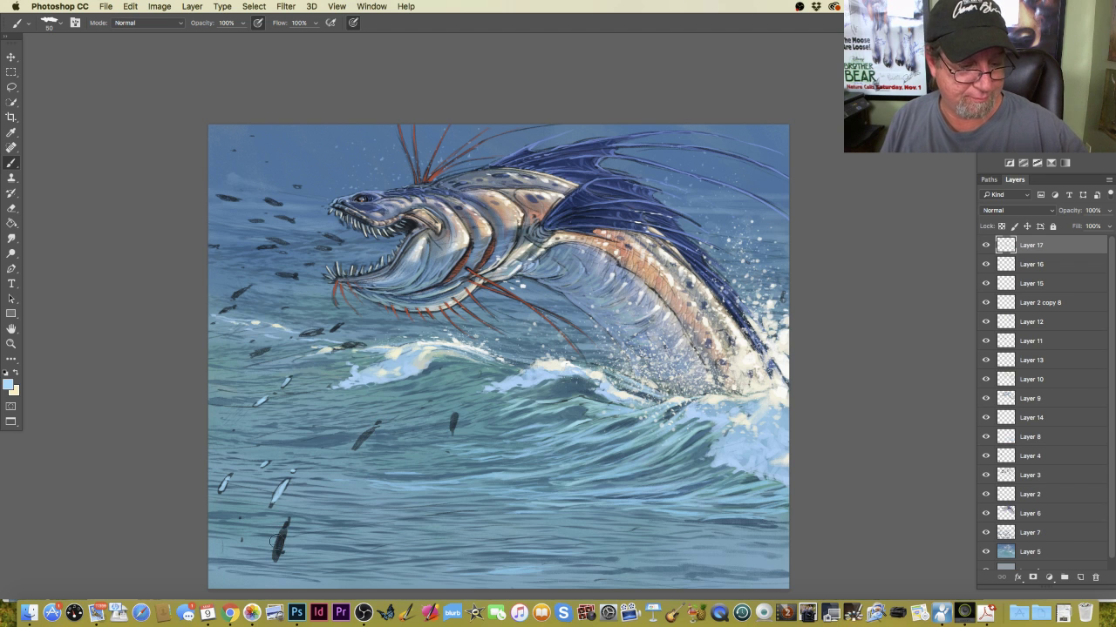
left_click_drag(288, 475, 274, 504)
left_click_drag(232, 473, 220, 493)
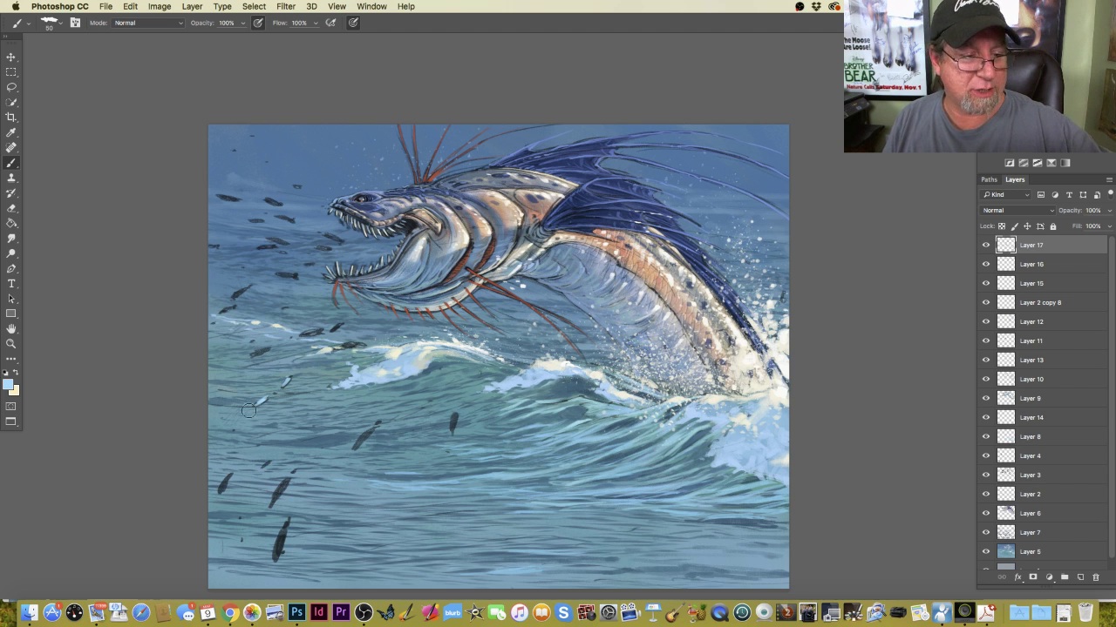
mouse_move(267, 395)
left_mouse_down()
mouse_move(253, 408)
mouse_move(277, 390)
left_mouse_up()
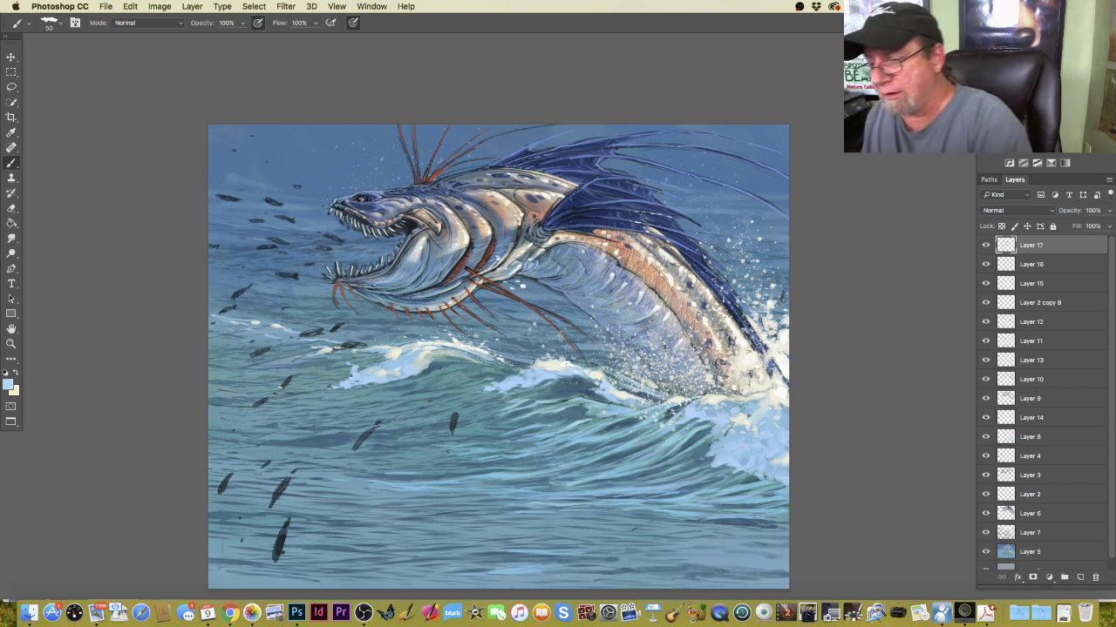
Find the layer holding the foreground fish and erase those fish from the lower water on Layer 4.
left_click(986, 475)
left_click(986, 475)
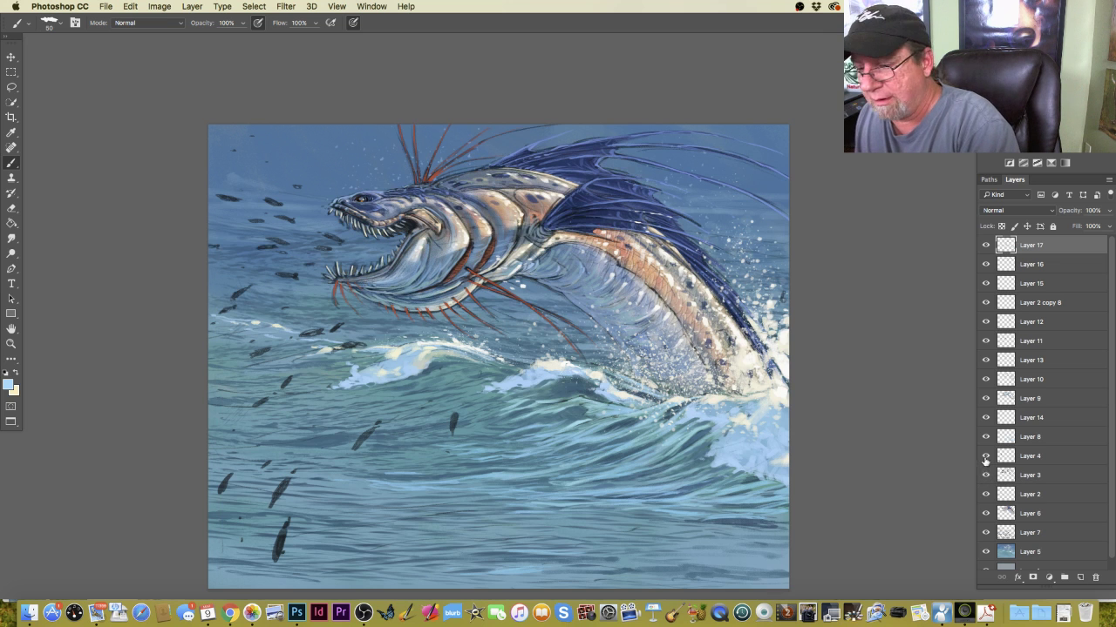
left_click(986, 457)
left_click(986, 456)
left_click(1030, 456)
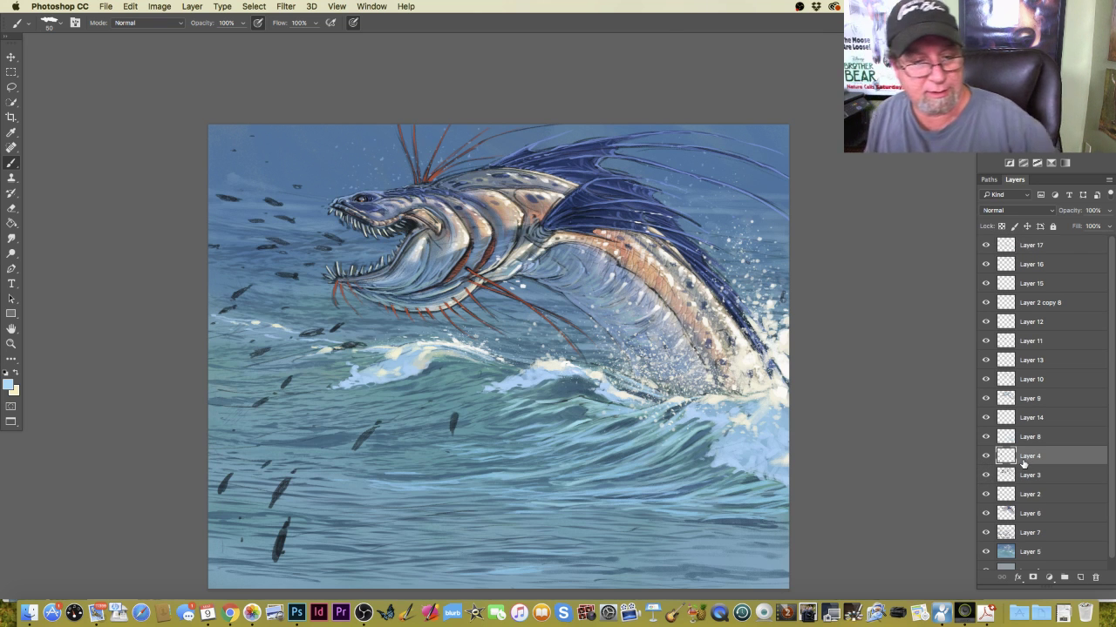
mouse_move(449, 450)
left_mouse_down()
mouse_move(449, 410)
mouse_move(475, 413)
mouse_move(453, 432)
left_mouse_up()
mouse_move(373, 409)
left_mouse_down()
mouse_move(369, 436)
mouse_move(351, 448)
left_mouse_up()
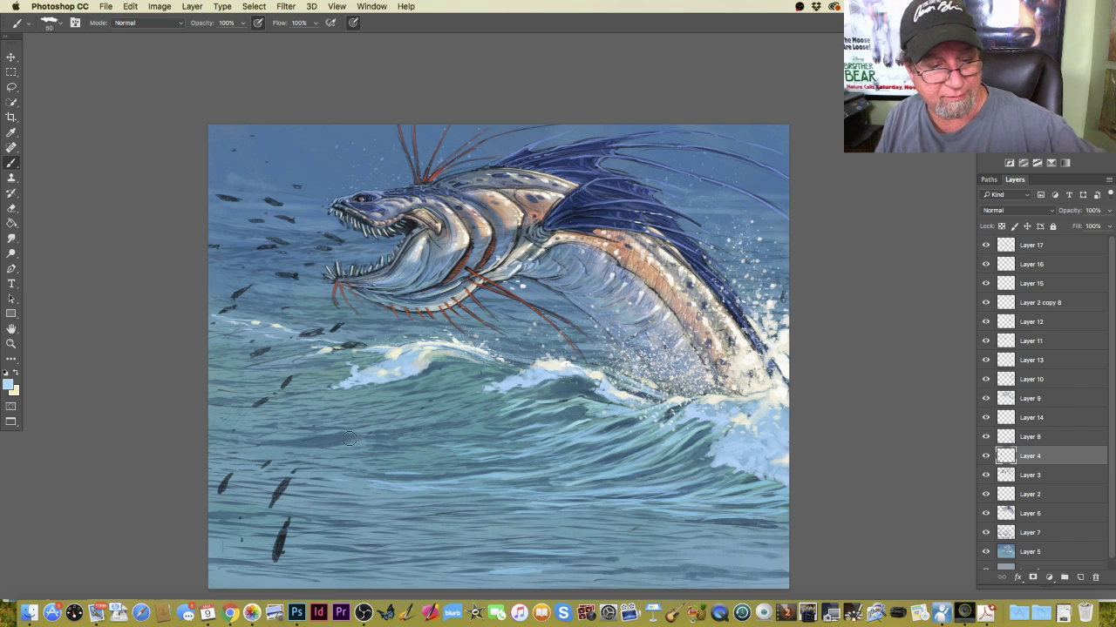
left_click_drag(291, 533, 281, 548)
mouse_move(284, 480)
left_mouse_down()
mouse_move(273, 454)
mouse_move(248, 498)
mouse_move(235, 463)
mouse_move(216, 491)
left_mouse_up()
left_click_drag(235, 542, 239, 532)
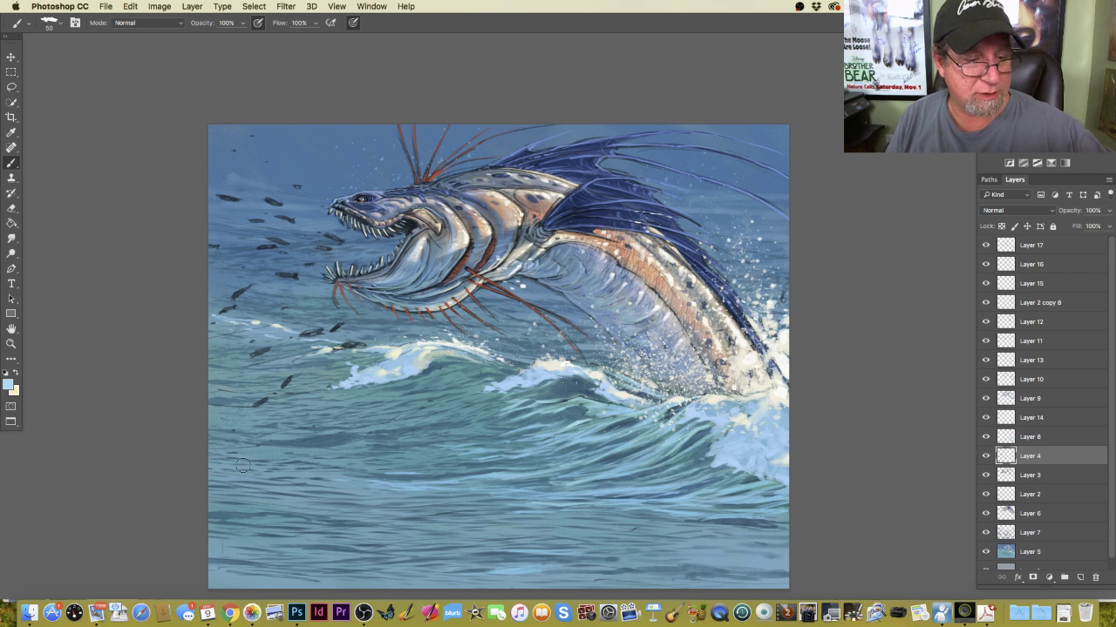
Erase the remaining small fish around the serpent's jaws and the left wave crest on Layer 4 and Layer 3.
mouse_move(362, 348)
left_mouse_down()
mouse_move(341, 353)
mouse_move(318, 321)
left_mouse_up()
left_click_drag(265, 353, 252, 339)
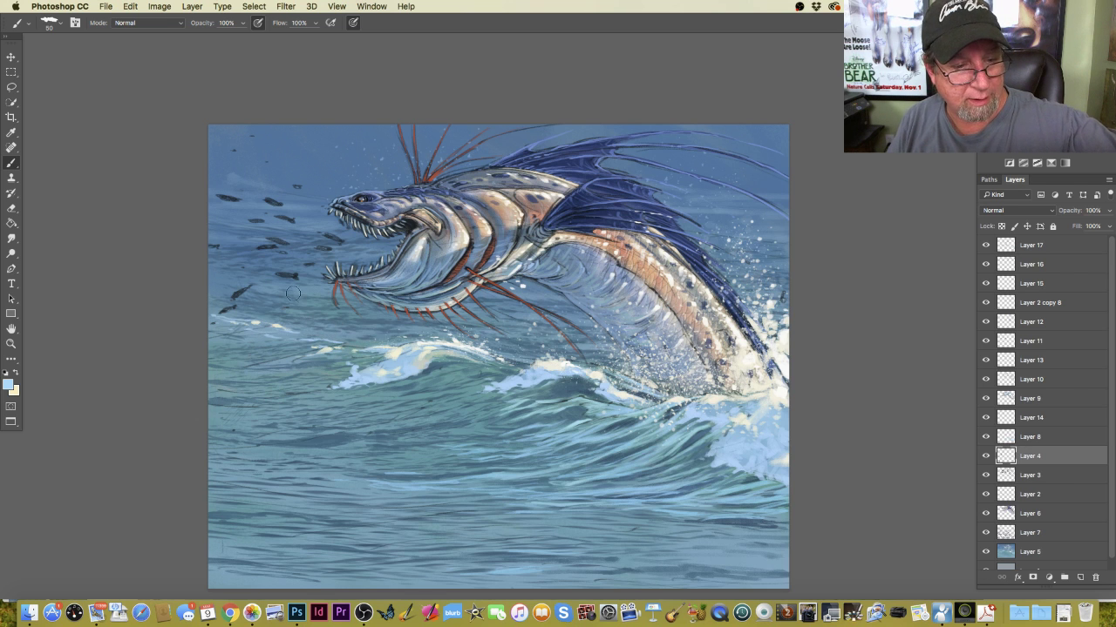
mouse_move(315, 256)
left_mouse_down()
mouse_move(329, 234)
mouse_move(304, 265)
mouse_move(294, 256)
mouse_move(296, 201)
mouse_move(270, 253)
mouse_move(261, 200)
mouse_move(249, 233)
mouse_move(233, 239)
mouse_move(221, 185)
mouse_move(226, 210)
mouse_move(234, 179)
left_mouse_up()
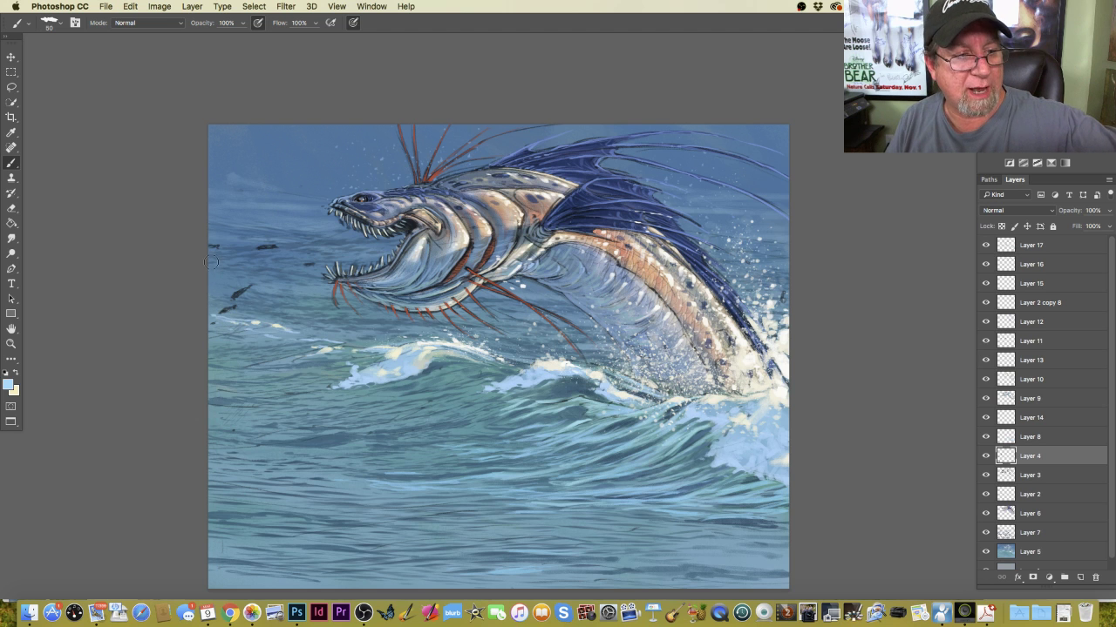
left_click(1019, 476)
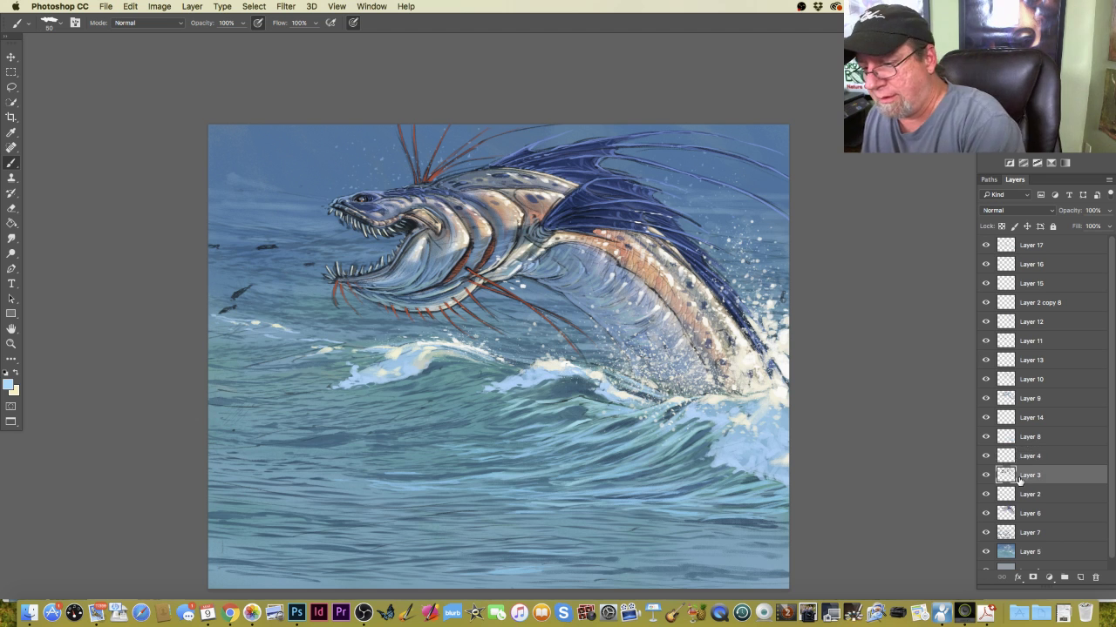
mouse_move(300, 256)
left_mouse_down()
mouse_move(286, 233)
mouse_move(261, 289)
mouse_move(246, 247)
mouse_move(215, 284)
left_mouse_up()
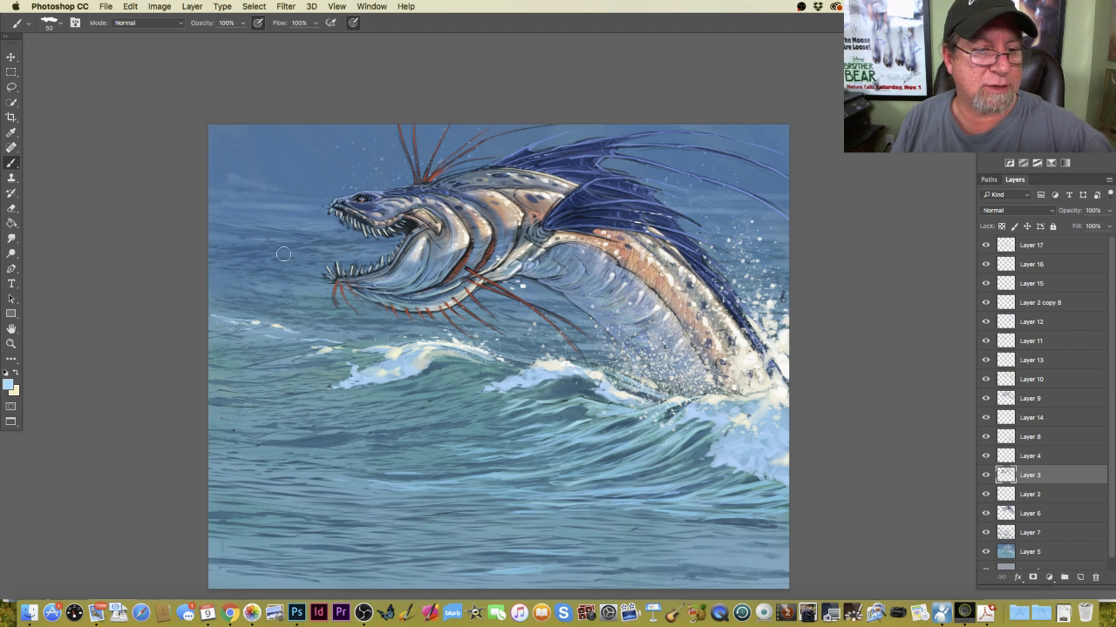
Check Layer 2 and Layer 3 for leftover fish marks by toggling their visibility, and select Layer 7.
left_click(1029, 497)
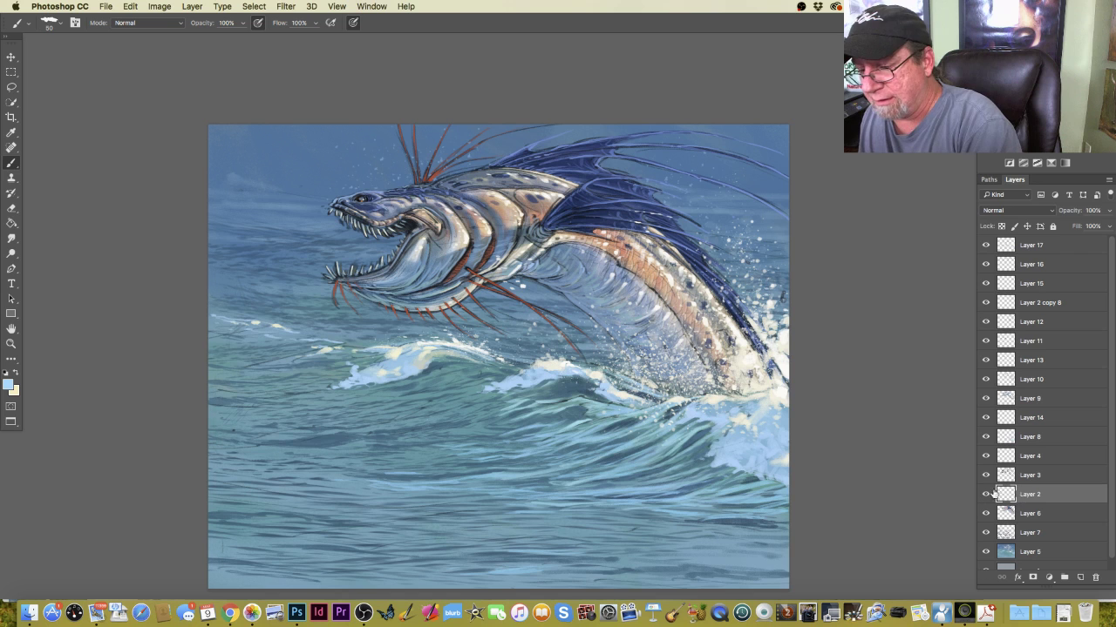
left_click(986, 496)
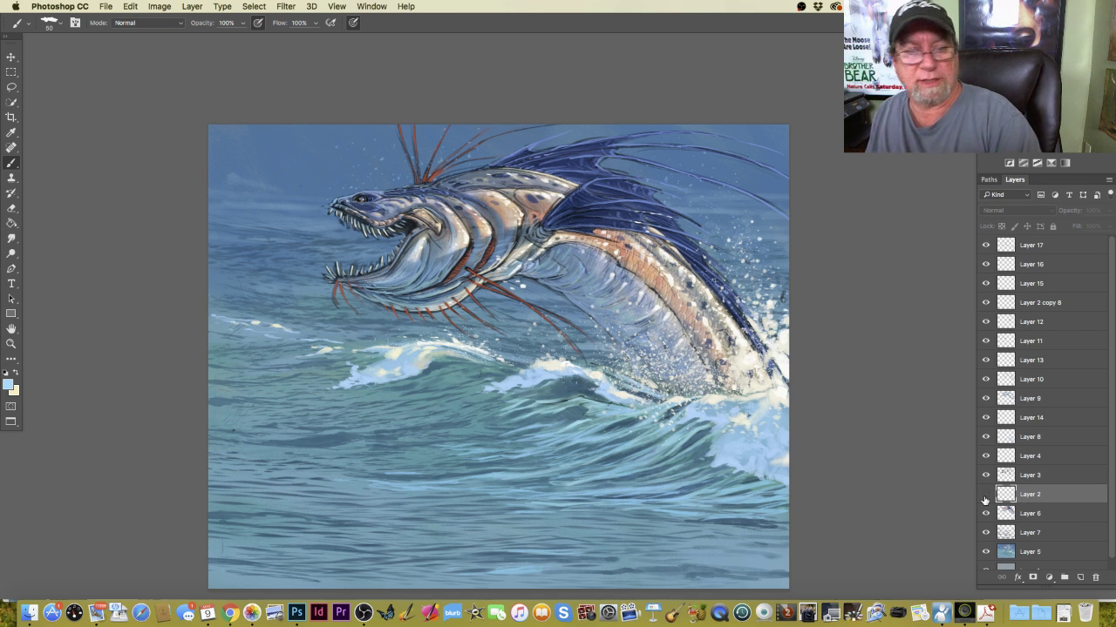
left_click(986, 496)
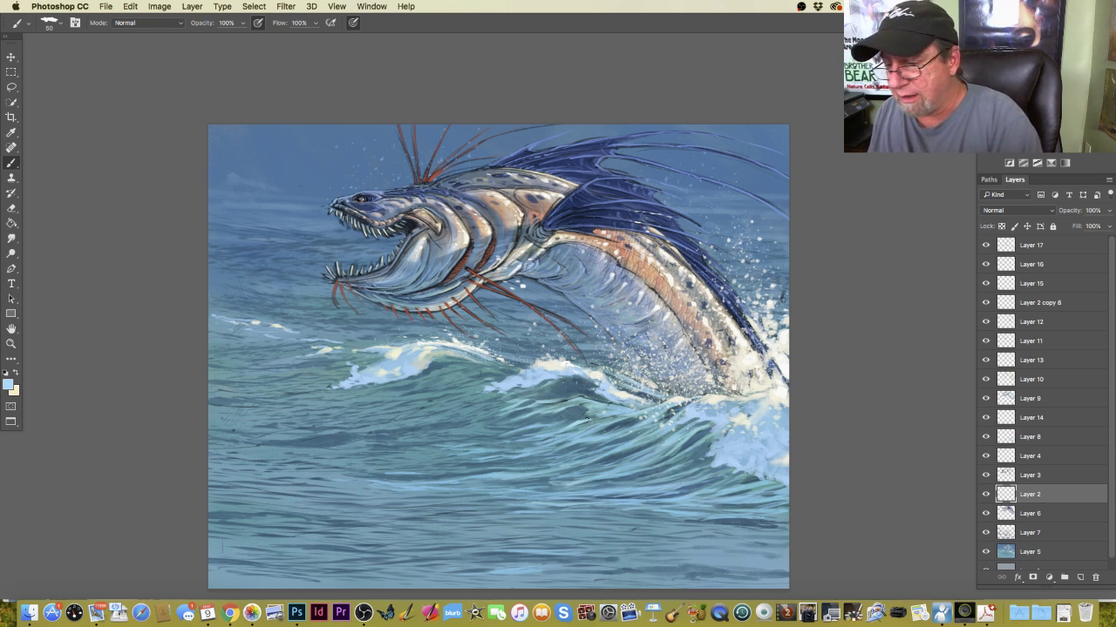
left_click(1021, 476)
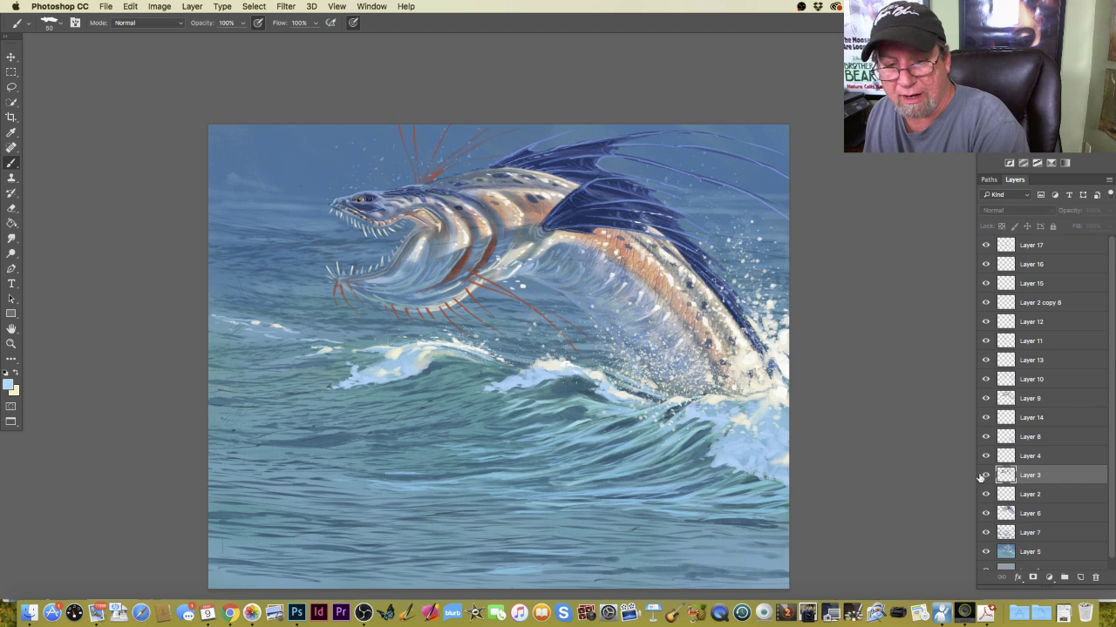
left_click(986, 475)
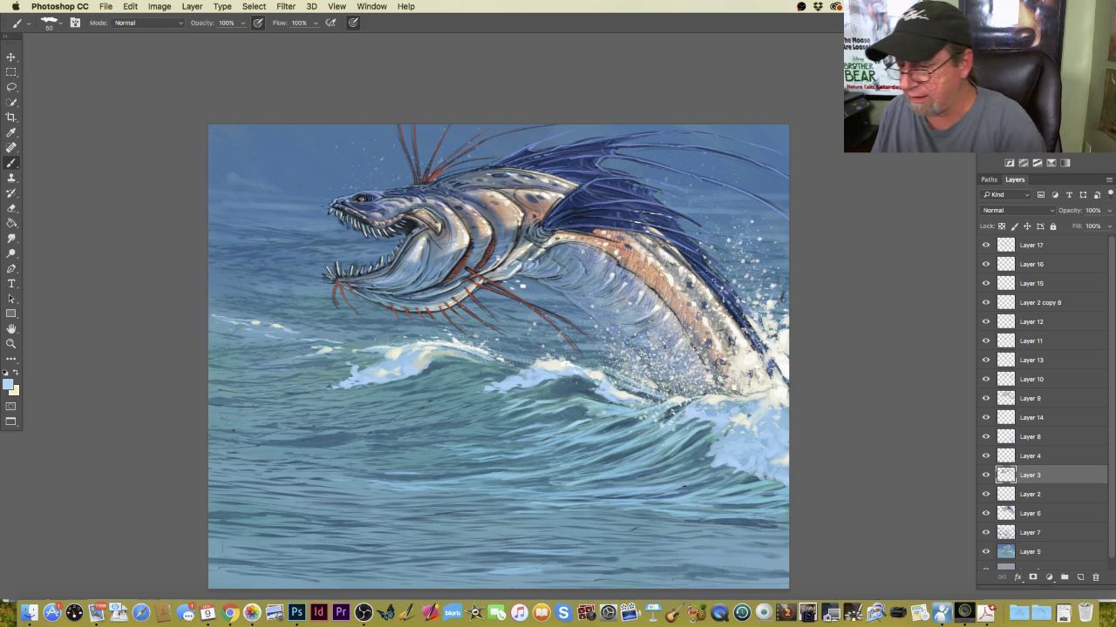
left_click(1005, 533)
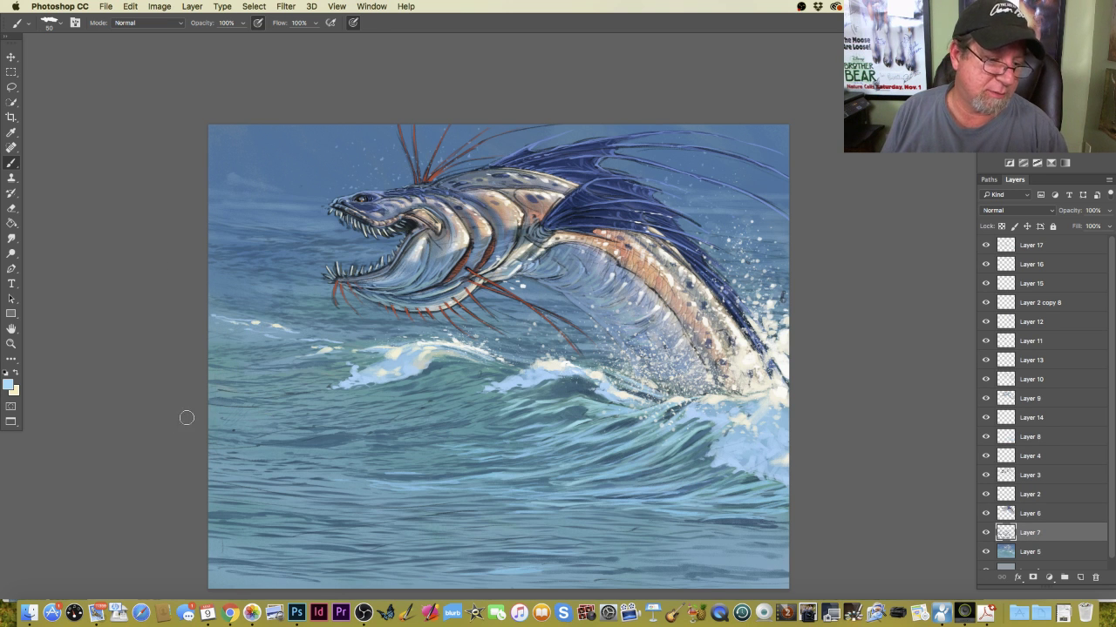
Compare the painting with and without the fish, sample blue from the splash foam and brighten the foreground color to 83ddfa.
key("super+minus")
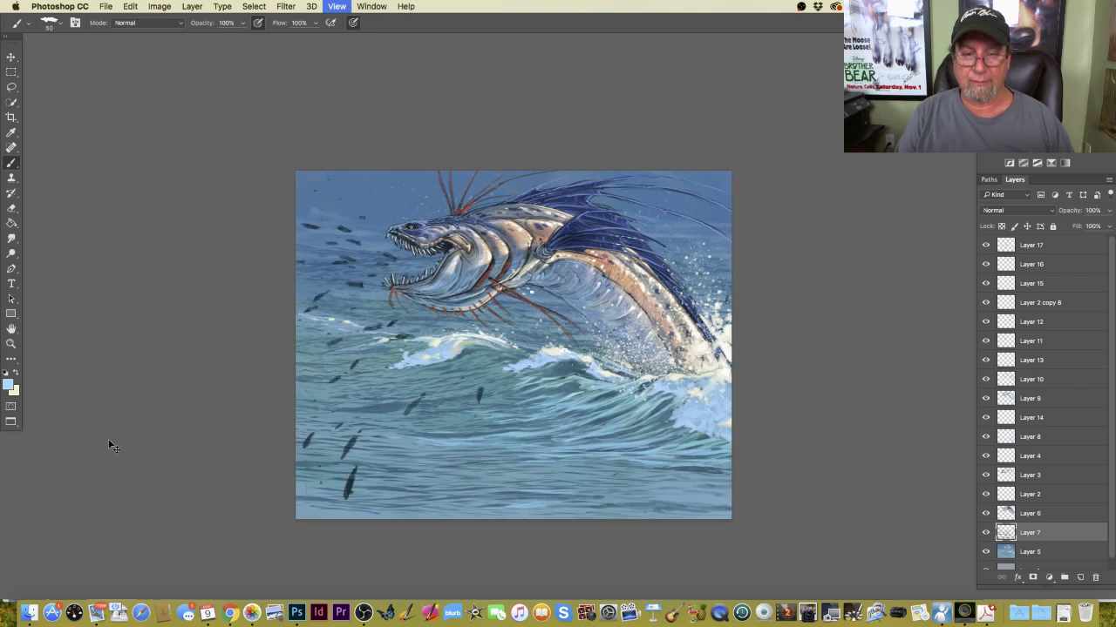
key("super+plus")
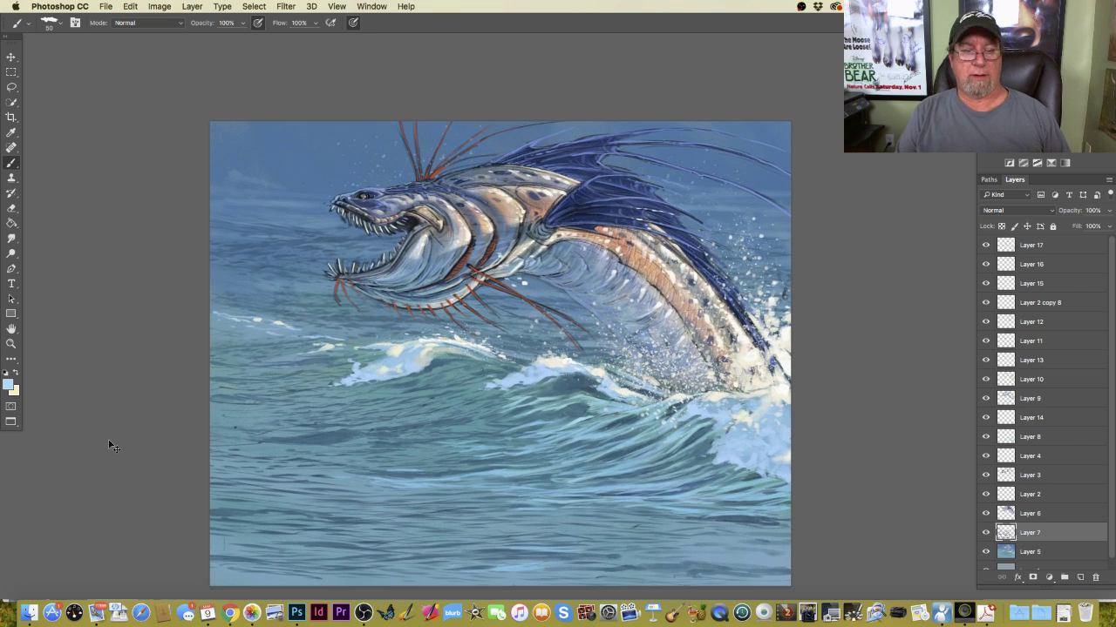
key("super+minus")
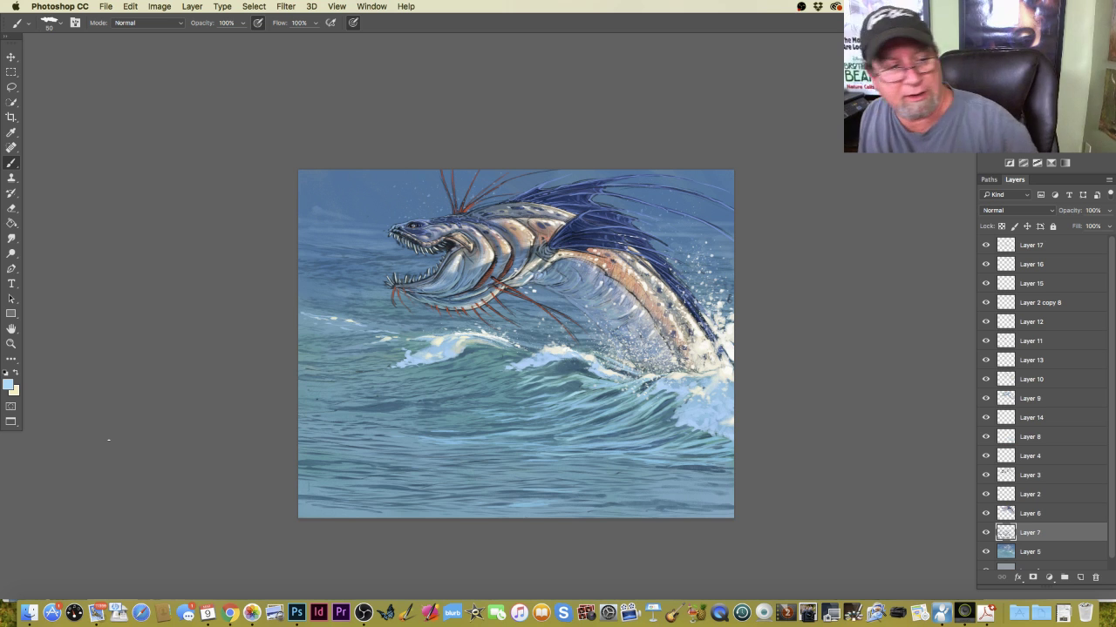
left_click(9, 384)
left_click(649, 406)
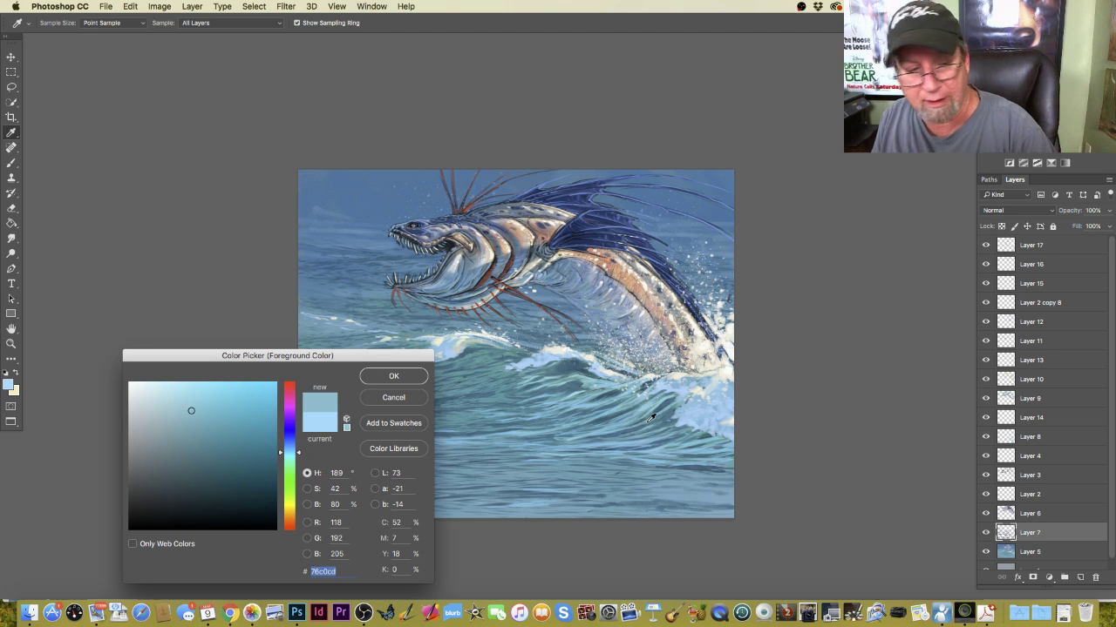
left_click(692, 442)
left_click(393, 376)
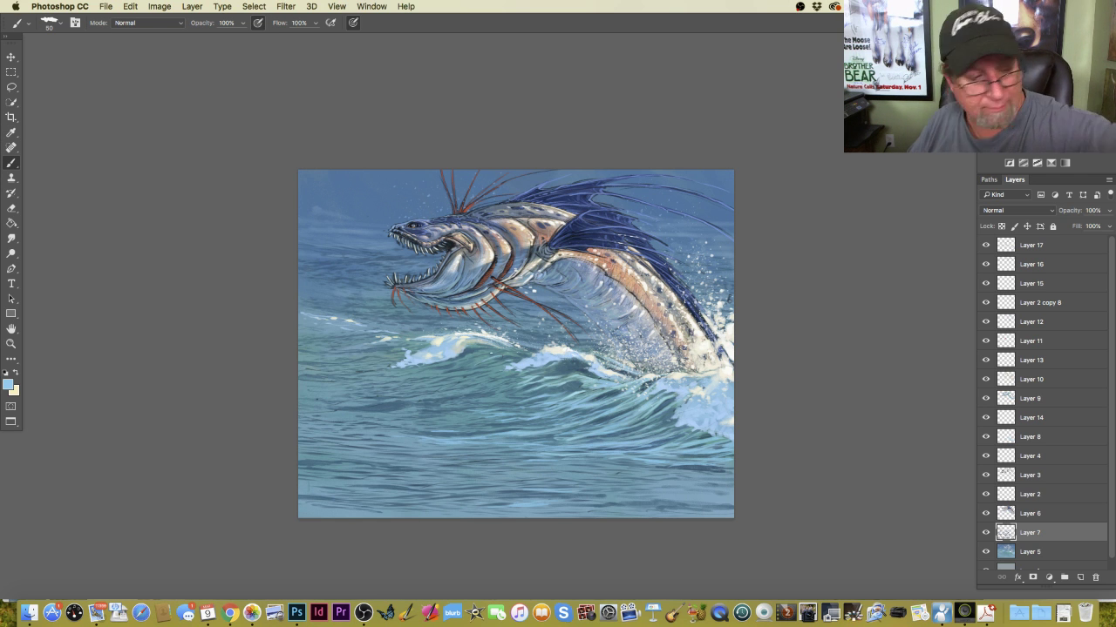
left_click(9, 384)
left_click(199, 384)
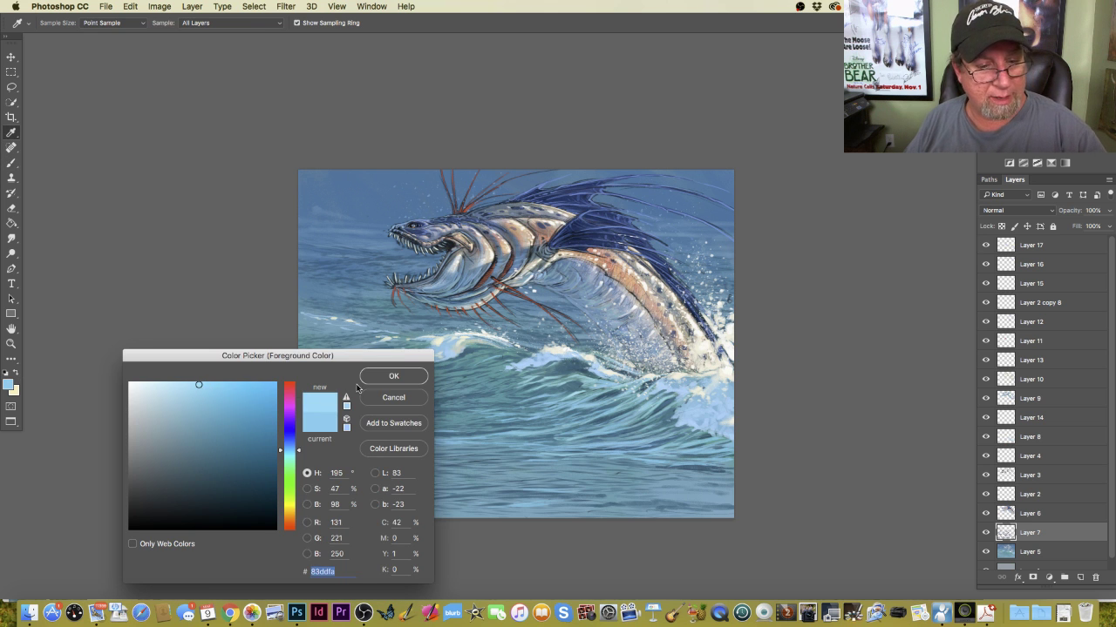
left_click(376, 385)
Add a new layer above all others and paint light blue ripples over the left swell and middle water with an 80 px brush.
key("super+plus")
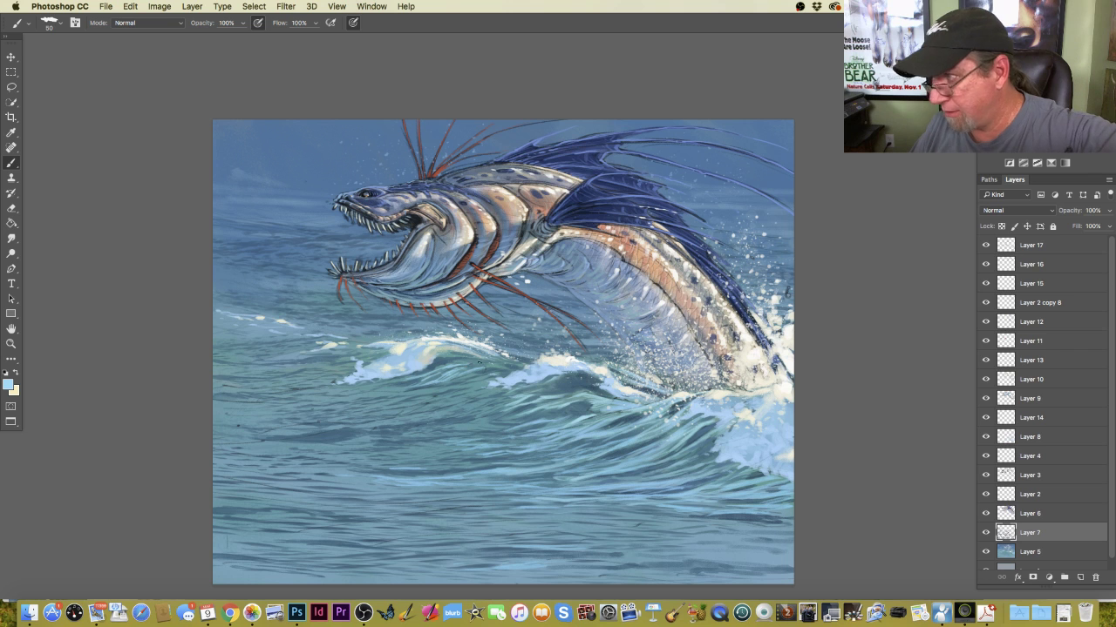
left_click_drag(486, 369, 505, 364)
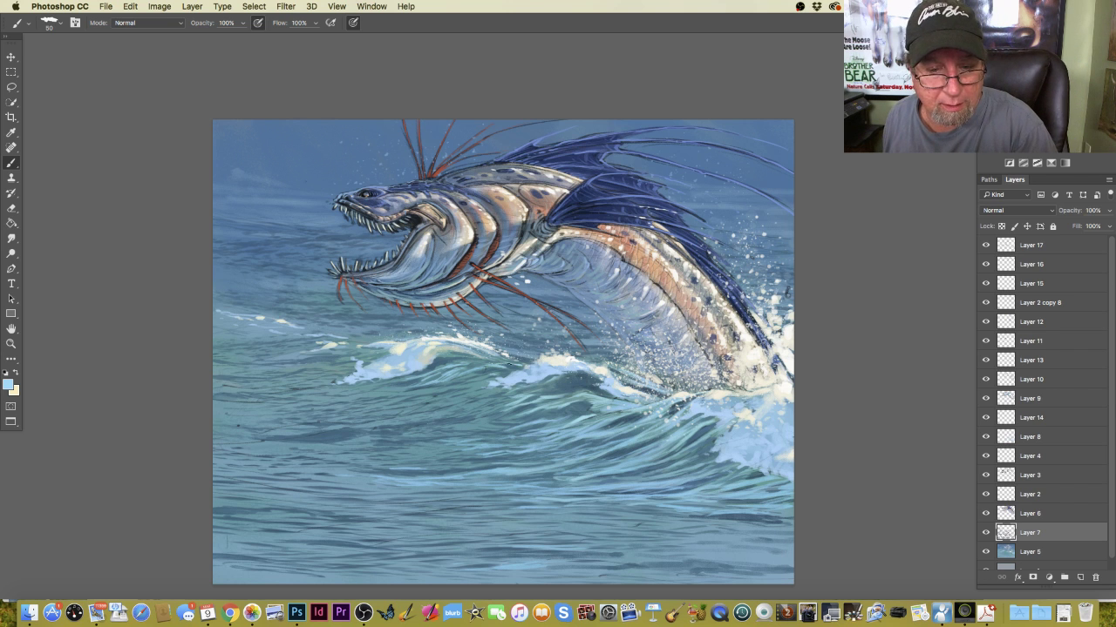
left_click(1079, 578)
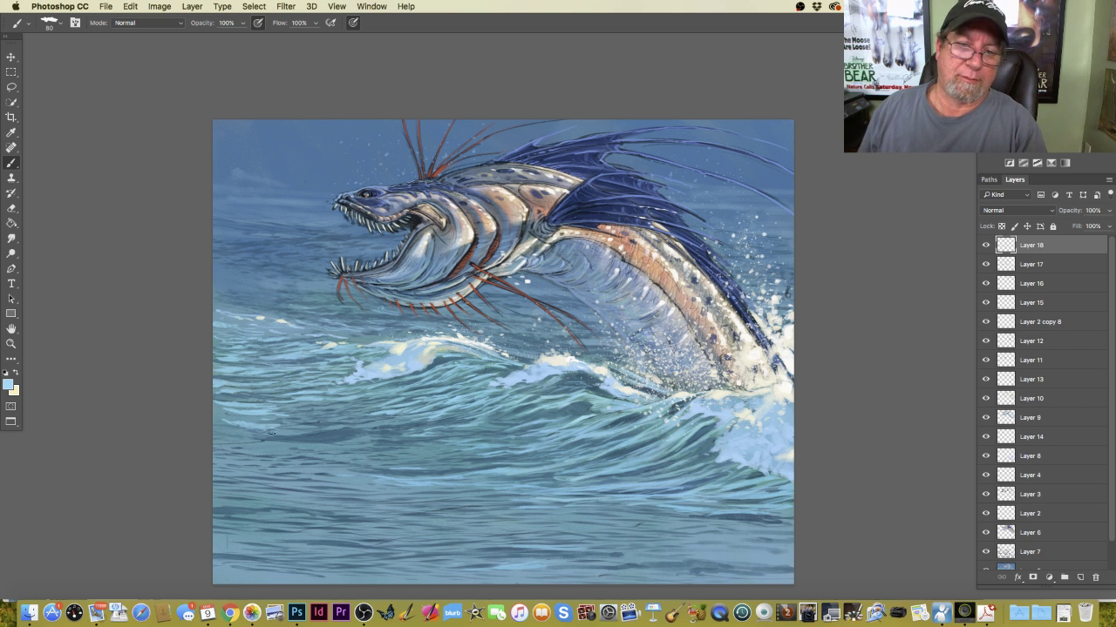
mouse_move(280, 433)
left_mouse_down()
mouse_move(394, 425)
mouse_move(325, 421)
mouse_move(368, 412)
mouse_move(336, 413)
left_mouse_up()
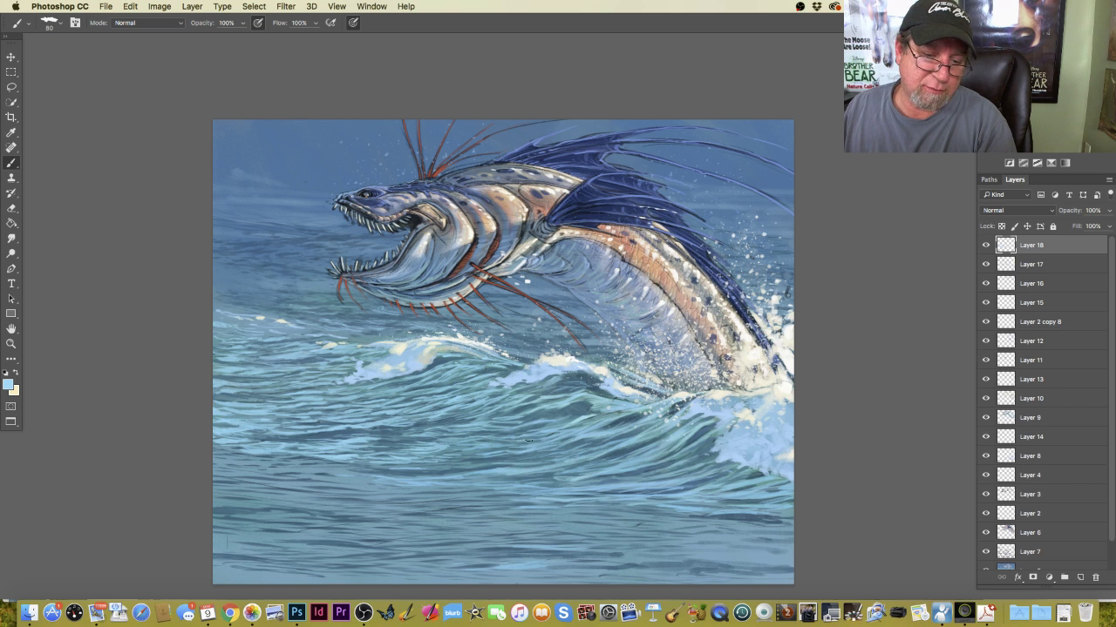
left_click_drag(499, 442, 530, 440)
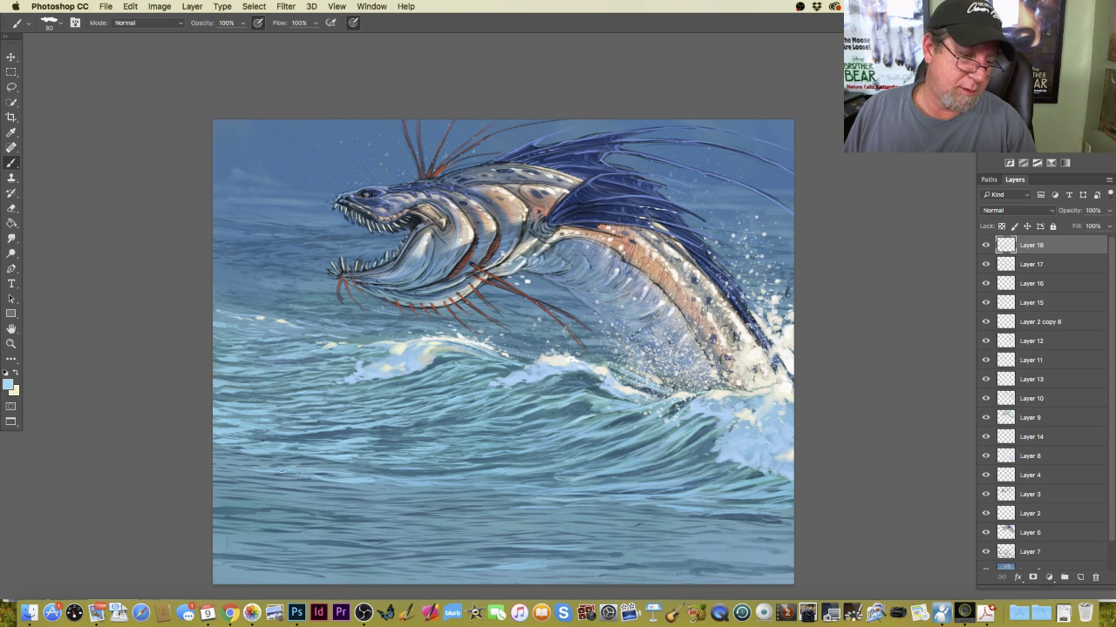
mouse_move(221, 469)
left_mouse_down()
mouse_move(440, 493)
mouse_move(387, 487)
left_mouse_up()
Resize the brush to 90 px and paint horizontal light blue ripples across the calmer water below the swell.
key("bracketright")
key("bracketright")
key("bracketright")
key("bracketright")
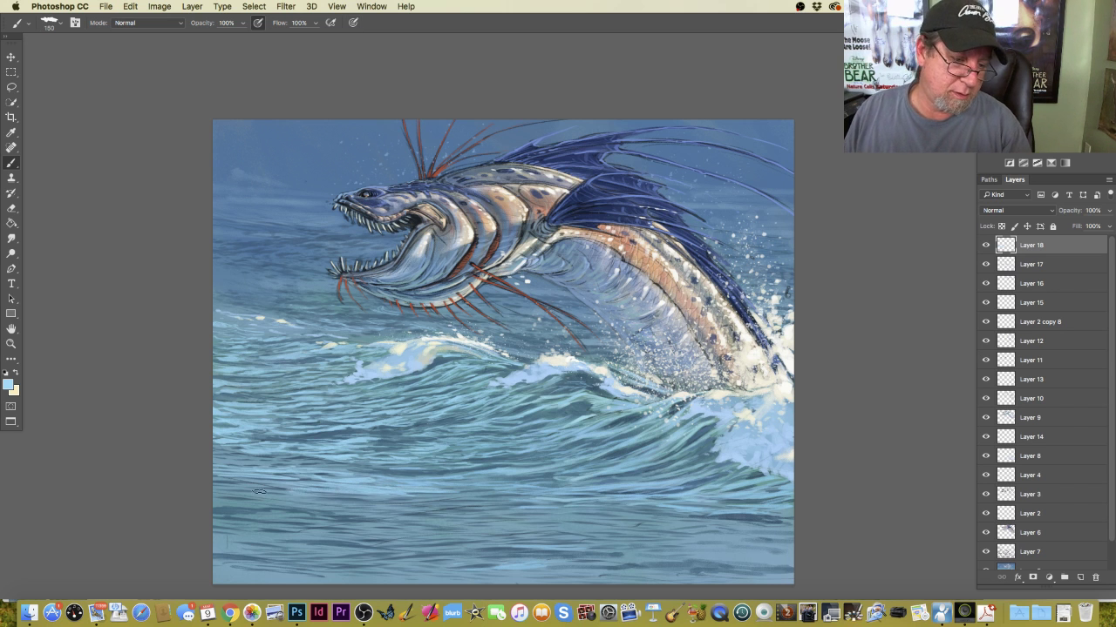
key("bracketleft")
key("bracketleft")
key("bracketleft")
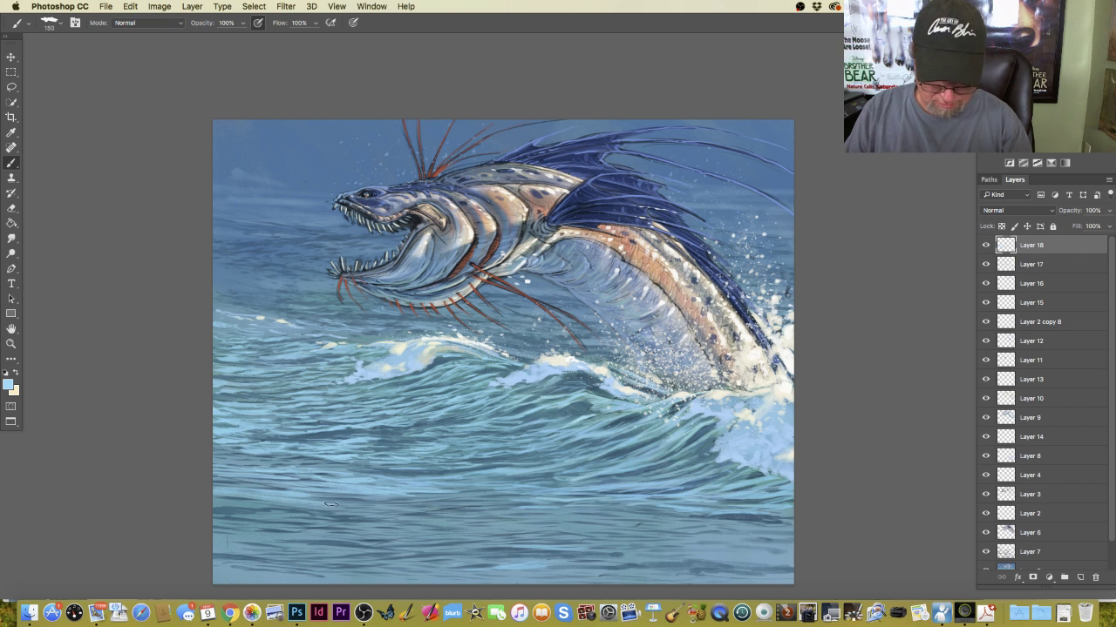
mouse_move(211, 496)
left_mouse_down()
mouse_move(410, 517)
mouse_move(316, 498)
left_mouse_up()
left_click_drag(384, 496, 316, 496)
mouse_move(440, 501)
left_mouse_down()
mouse_move(409, 499)
mouse_move(516, 492)
mouse_move(435, 488)
left_mouse_up()
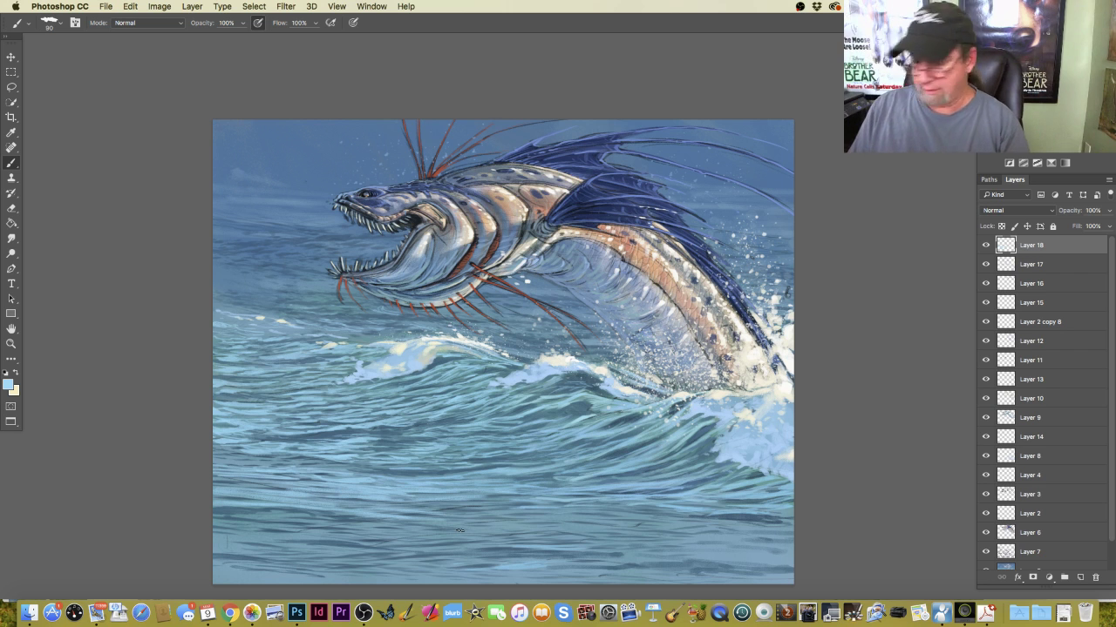
Paint more light blue highlight strokes along the swell beneath the left foam crest, out to the canvas's left edge.
mouse_move(353, 463)
left_mouse_down()
mouse_move(265, 457)
mouse_move(287, 452)
mouse_move(211, 465)
mouse_move(310, 465)
mouse_move(367, 482)
mouse_move(207, 457)
mouse_move(332, 481)
mouse_move(207, 445)
mouse_move(239, 445)
mouse_move(200, 442)
left_mouse_up()
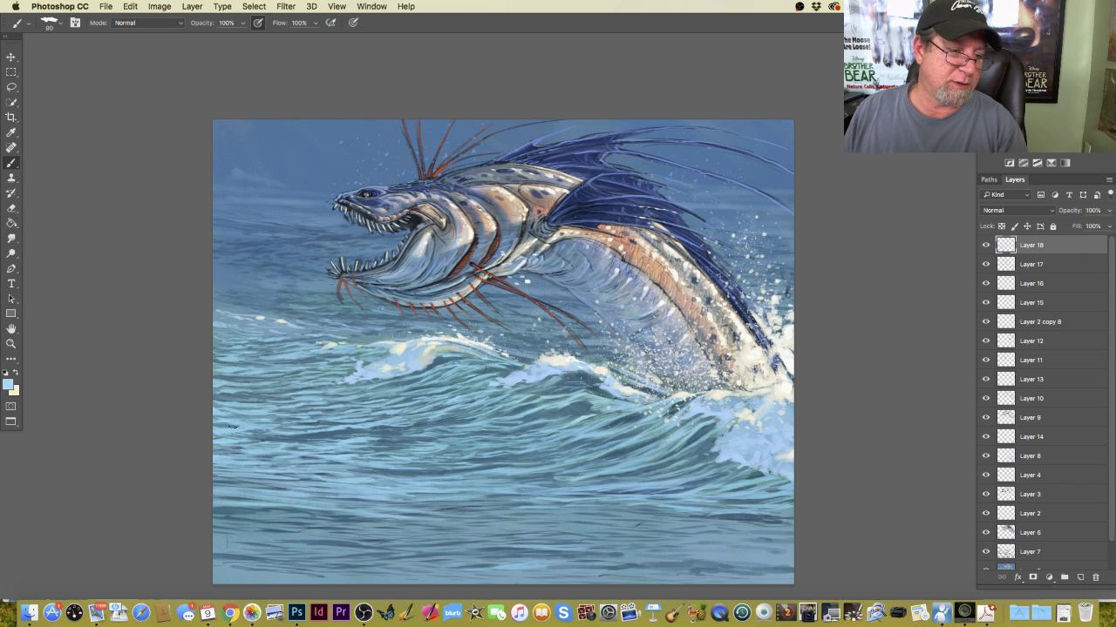
left_click_drag(261, 419, 296, 415)
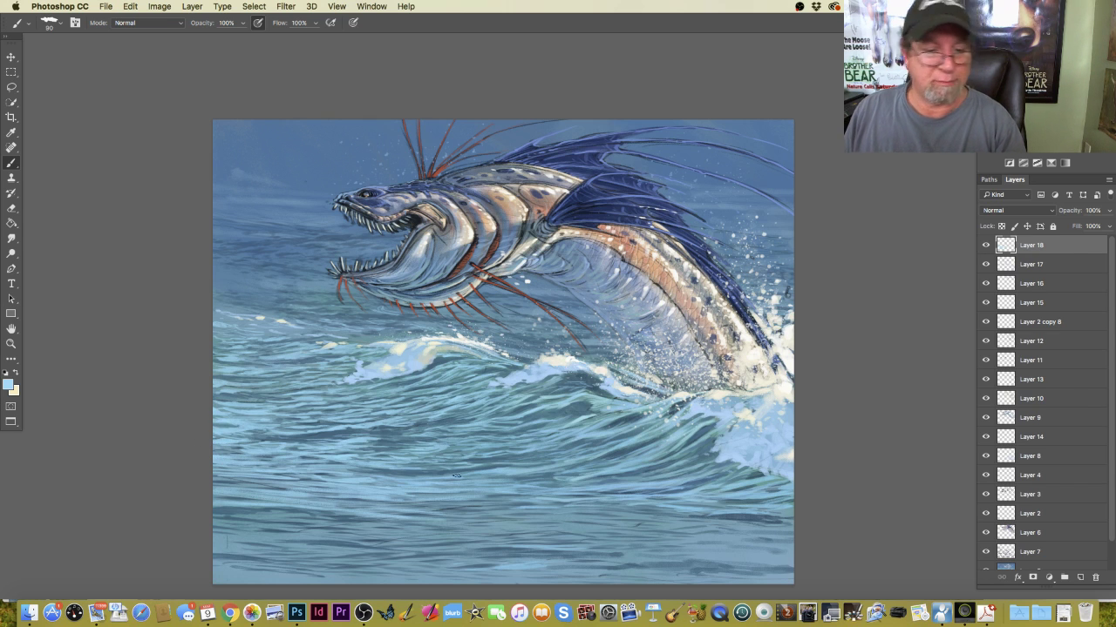
left_click_drag(417, 388, 316, 401)
mouse_move(402, 398)
left_mouse_down()
mouse_move(484, 383)
mouse_move(433, 405)
mouse_move(449, 408)
left_mouse_up()
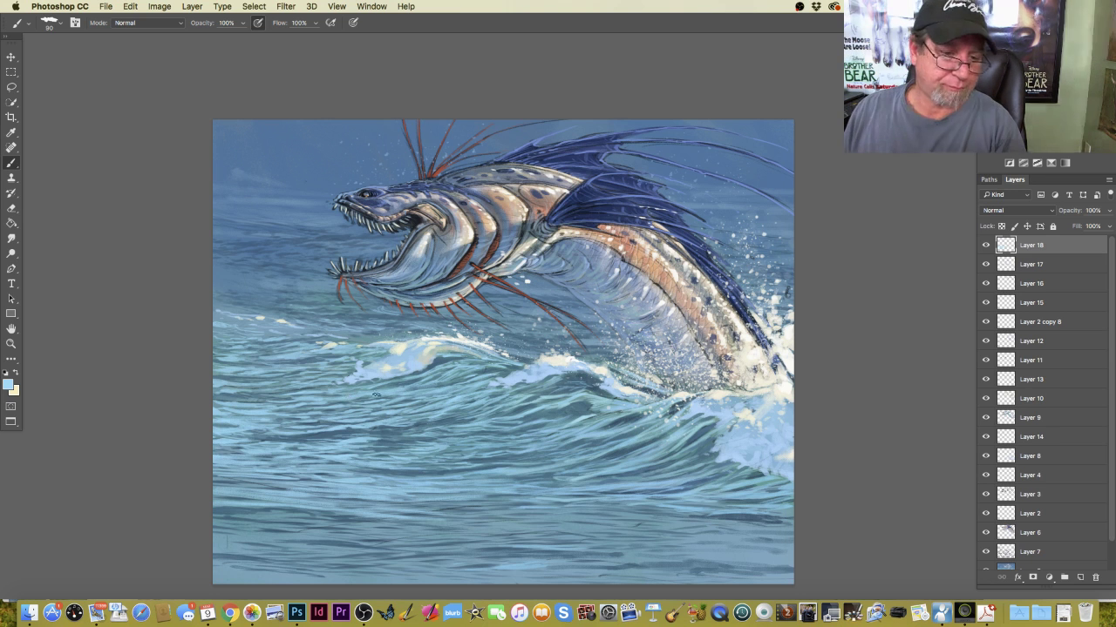
mouse_move(385, 398)
left_mouse_down()
mouse_move(329, 401)
mouse_move(423, 398)
mouse_move(326, 401)
mouse_move(368, 410)
mouse_move(358, 411)
mouse_move(287, 408)
mouse_move(338, 412)
mouse_move(205, 410)
left_mouse_up()
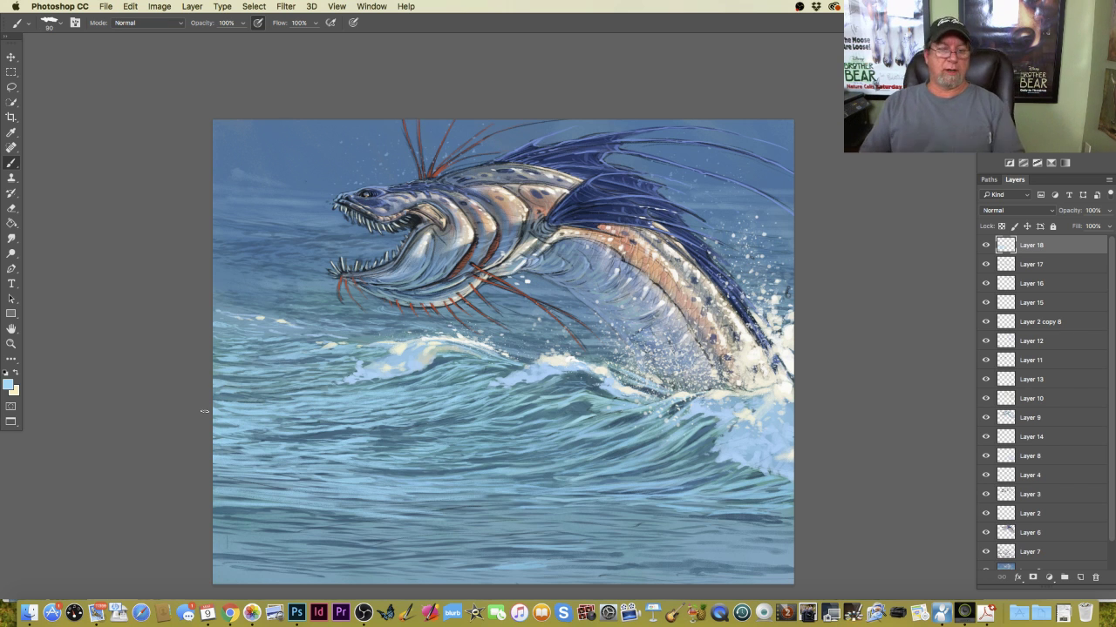
Add light blue ripples in the middle of the swell and, with the brush at 90 px, across the lower foreground water.
mouse_move(402, 435)
left_mouse_down()
mouse_move(374, 434)
mouse_move(429, 431)
mouse_move(383, 438)
left_mouse_up()
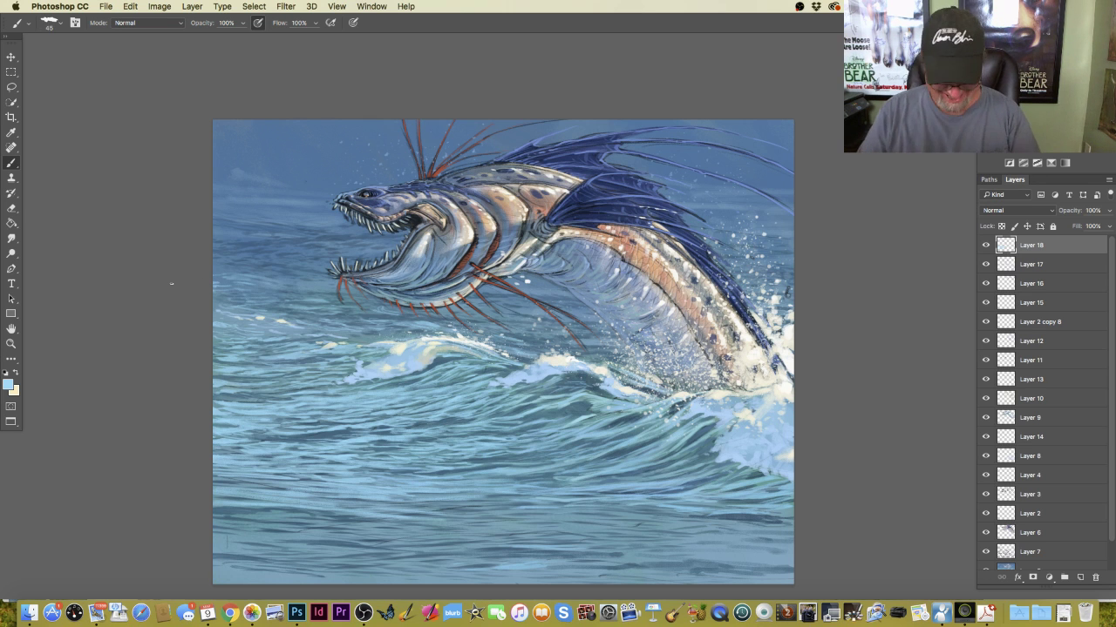
key("bracketright")
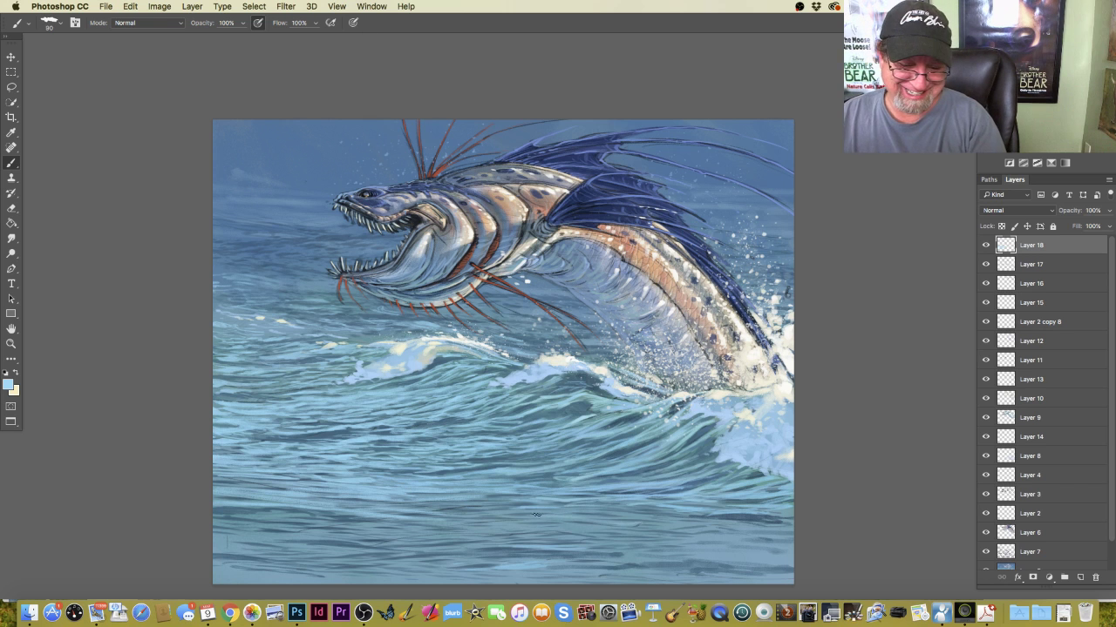
mouse_move(465, 510)
left_mouse_down()
mouse_move(415, 507)
mouse_move(580, 510)
left_mouse_up()
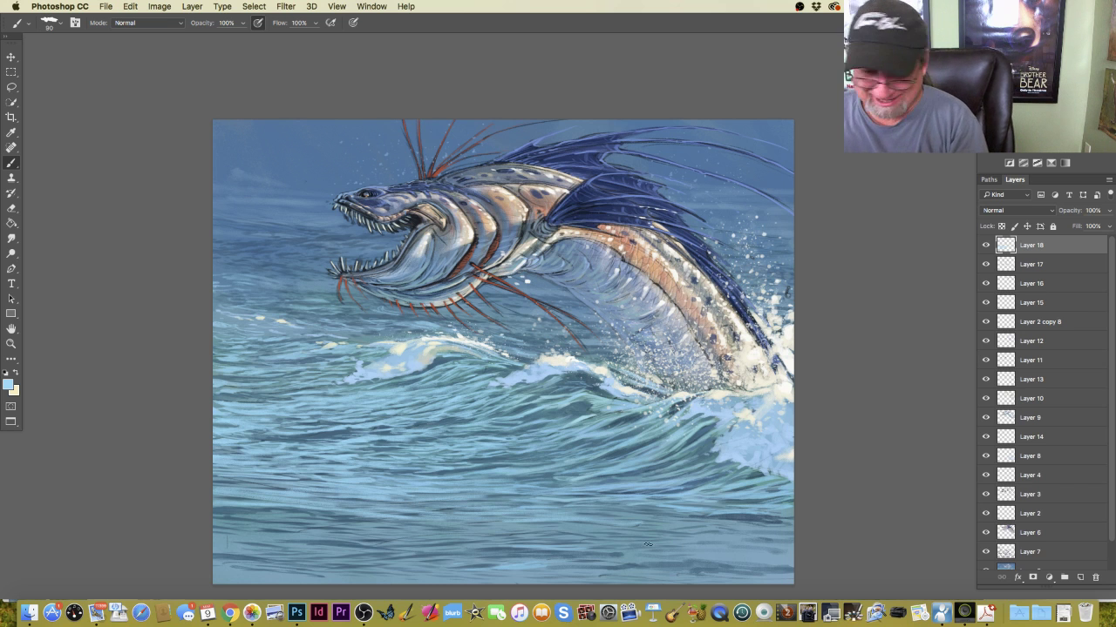
Enlarge the brush to 175 px and paint broad light blue ripples across the lower foreground water.
left_click_drag(788, 554, 652, 553)
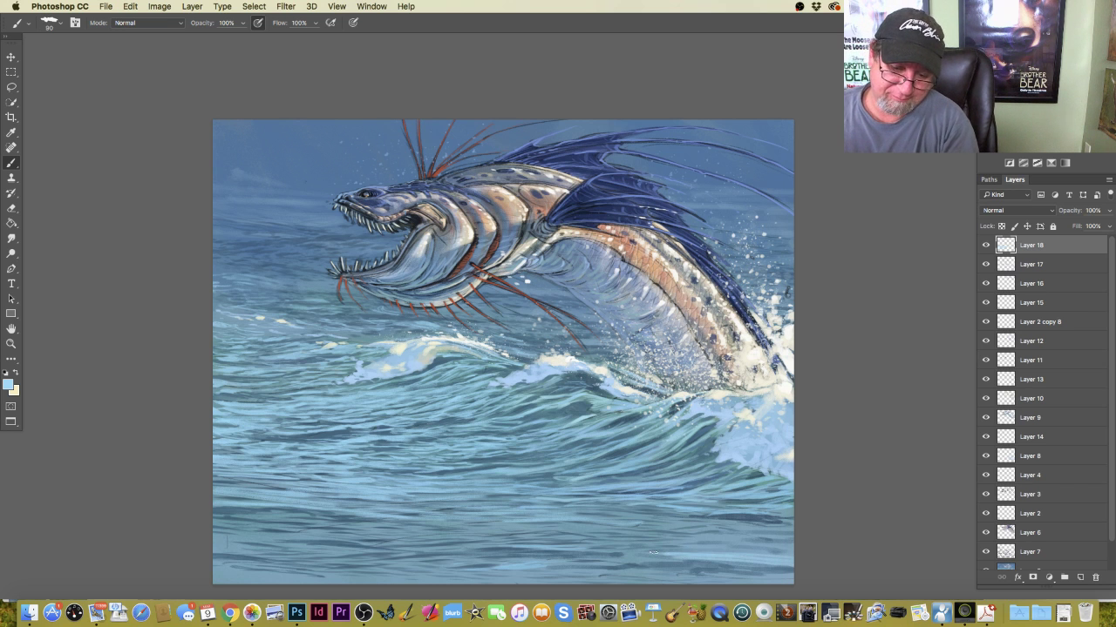
key("bracketright")
key("bracketright")
key("bracketright")
key("bracketright")
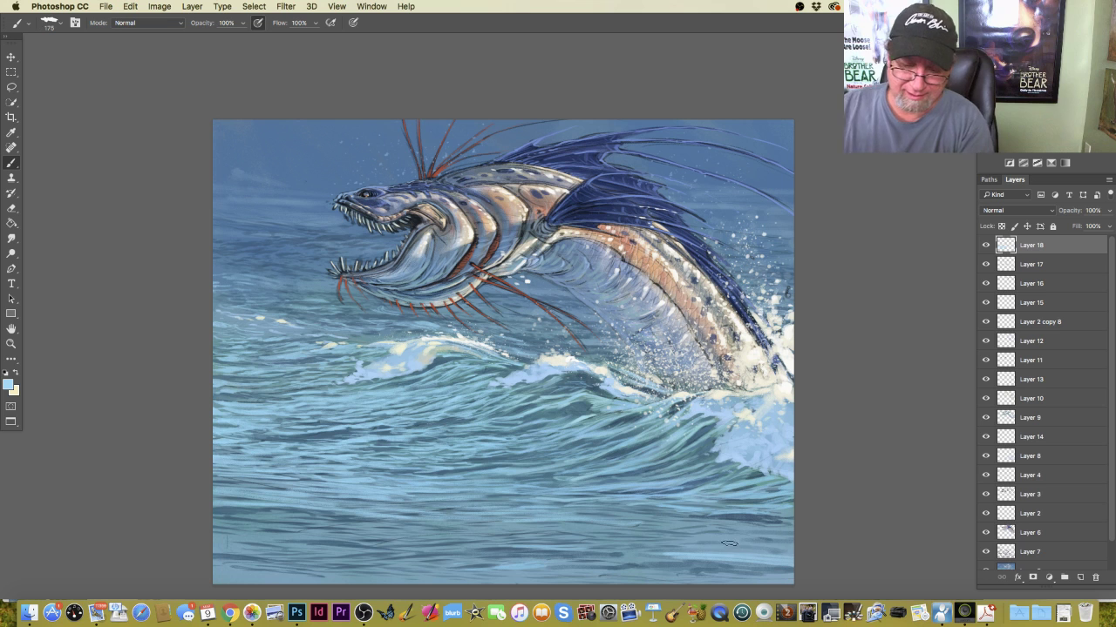
mouse_move(639, 541)
left_mouse_down()
mouse_move(576, 538)
mouse_move(788, 536)
mouse_move(612, 529)
left_mouse_up()
mouse_move(695, 570)
left_mouse_down()
mouse_move(791, 579)
mouse_move(435, 575)
mouse_move(448, 574)
mouse_move(445, 589)
mouse_move(351, 577)
mouse_move(432, 578)
mouse_move(274, 575)
mouse_move(630, 553)
mouse_move(566, 532)
mouse_move(433, 527)
mouse_move(628, 524)
mouse_move(505, 528)
left_mouse_up()
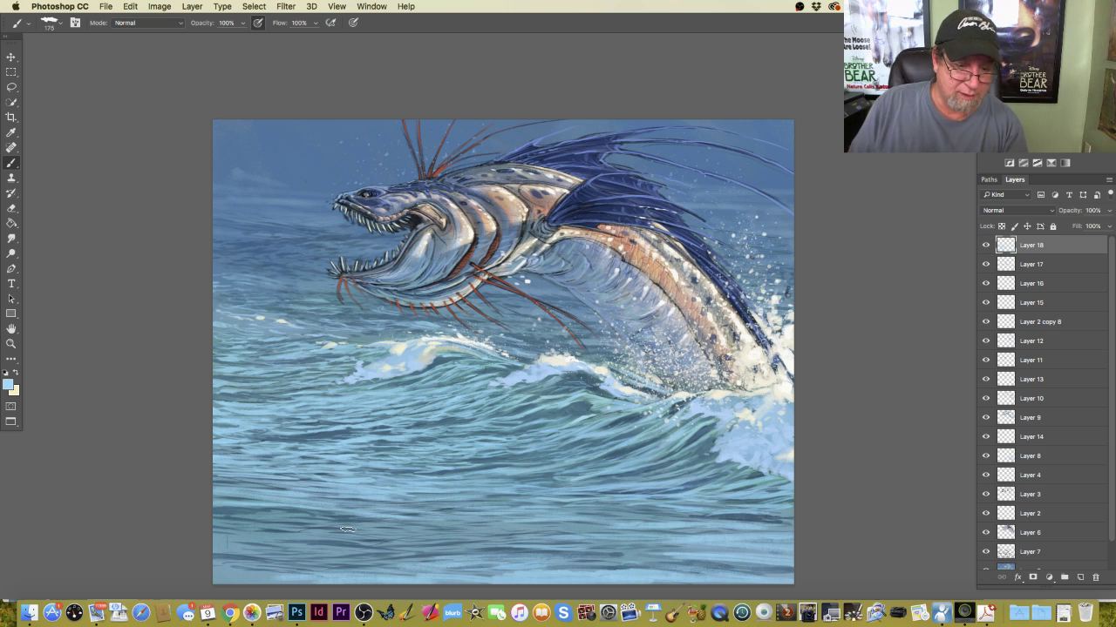
mouse_move(422, 533)
left_mouse_down()
mouse_move(247, 524)
mouse_move(269, 524)
mouse_move(250, 515)
mouse_move(322, 524)
mouse_move(241, 530)
mouse_move(315, 542)
mouse_move(214, 536)
mouse_move(410, 552)
mouse_move(212, 549)
mouse_move(476, 570)
mouse_move(333, 547)
mouse_move(347, 530)
mouse_move(638, 531)
mouse_move(389, 506)
mouse_move(577, 509)
mouse_move(401, 515)
mouse_move(466, 531)
mouse_move(433, 546)
mouse_move(501, 549)
mouse_move(340, 534)
left_mouse_up()
Change the foreground colour to the paler blue #b1e5f6 and reduce the brush to 70 px.
key("bracketleft")
key("bracketleft")
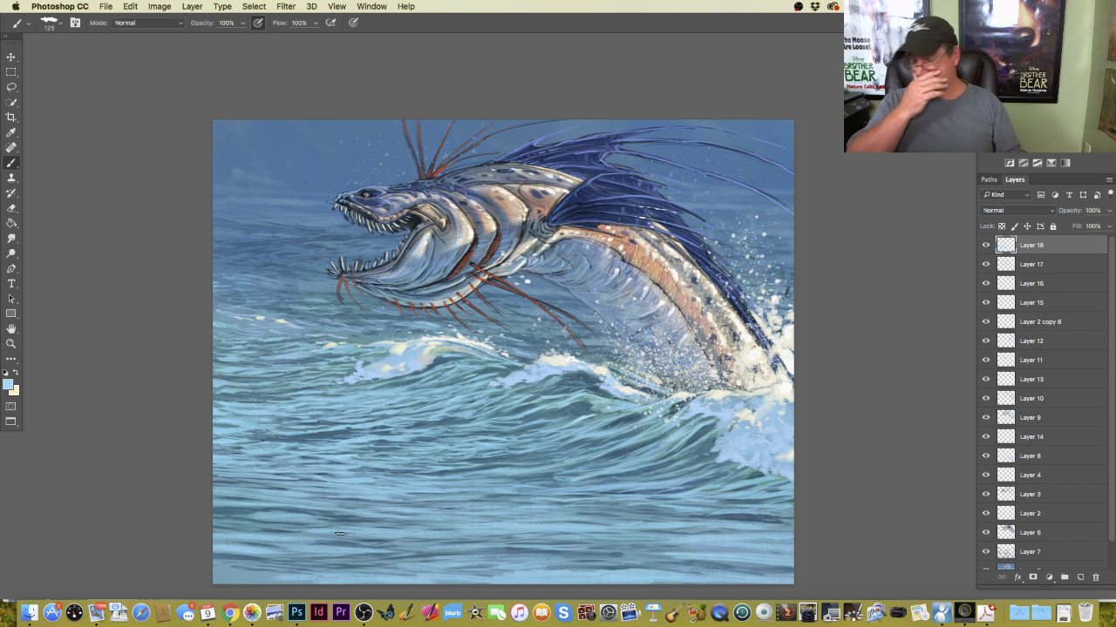
left_click(8, 384)
left_click_drag(152, 393, 149, 402)
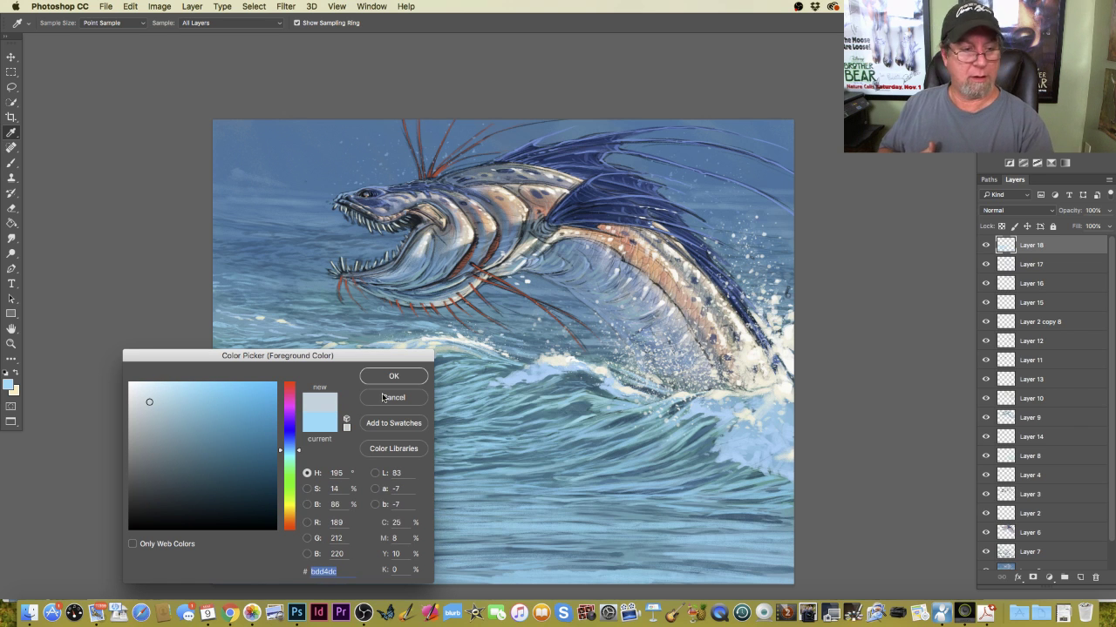
left_click(152, 398)
left_click_drag(152, 399, 170, 386)
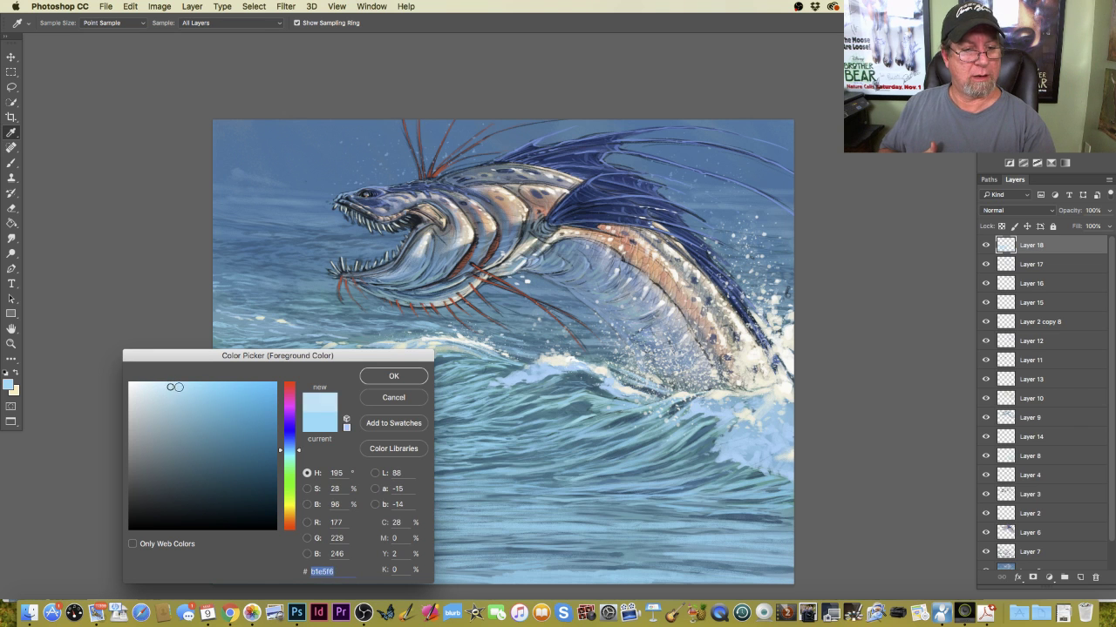
key("Return")
key("b")
key("bracketleft")
key("bracketleft")
key("bracketleft")
key("bracketleft")
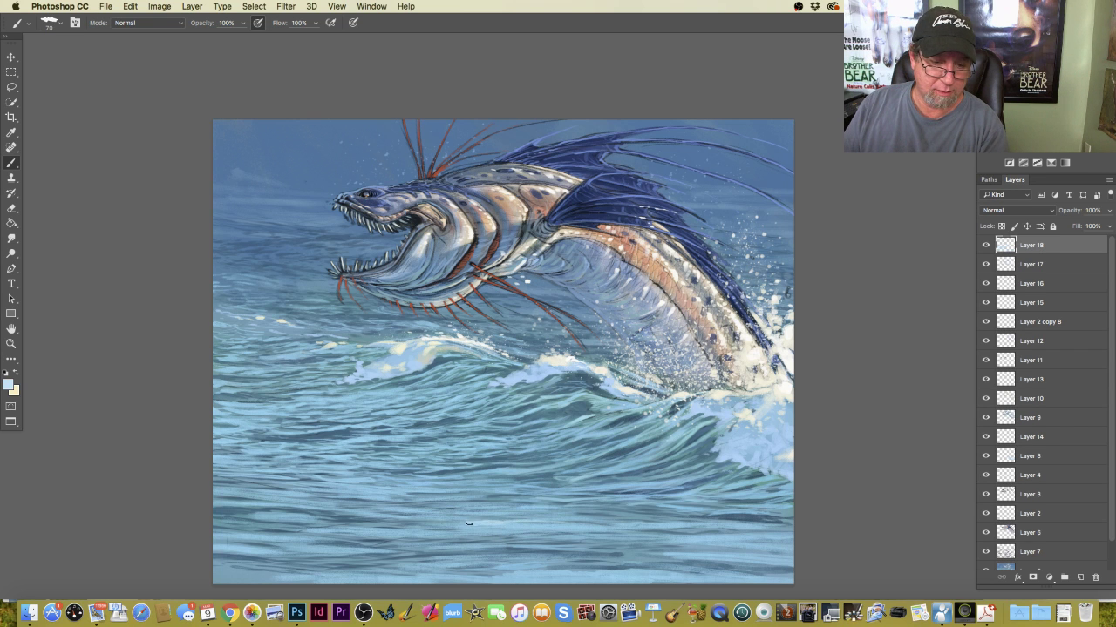
Paint pale blue highlights on the foreground ripples, the calmer water below the swell and the swell's left end.
left_click_drag(468, 523, 559, 533)
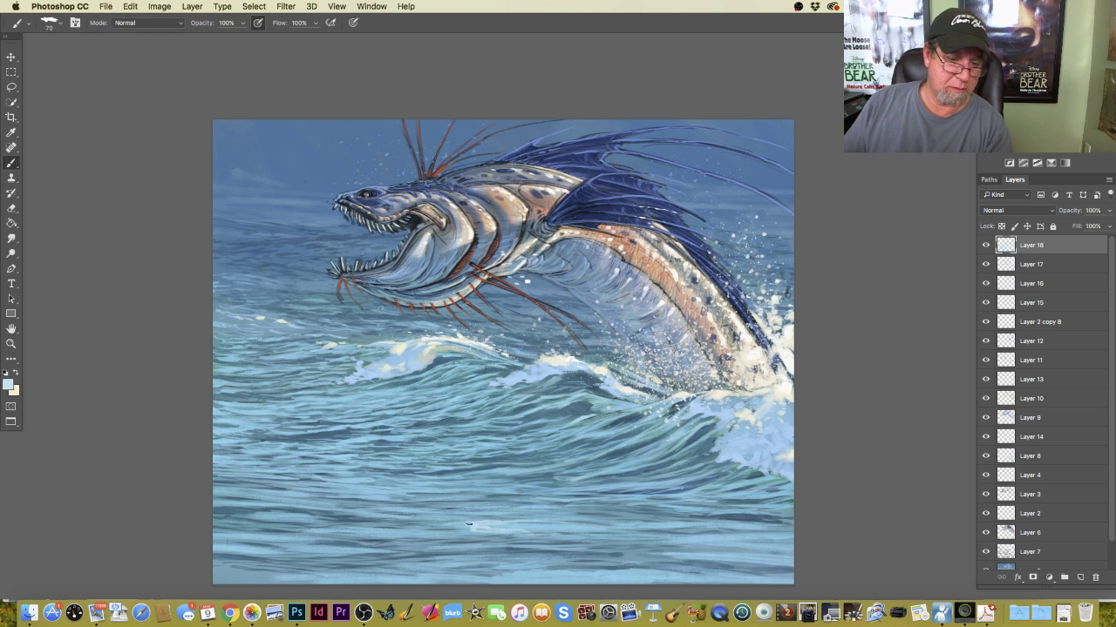
left_click_drag(457, 520, 415, 521)
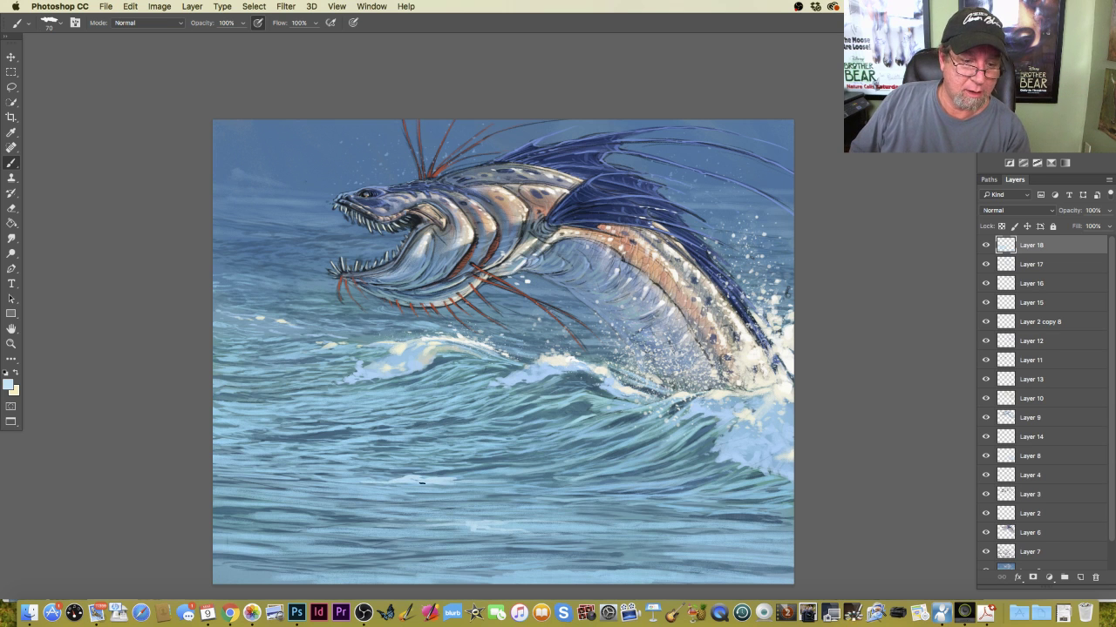
left_click_drag(344, 483, 312, 475)
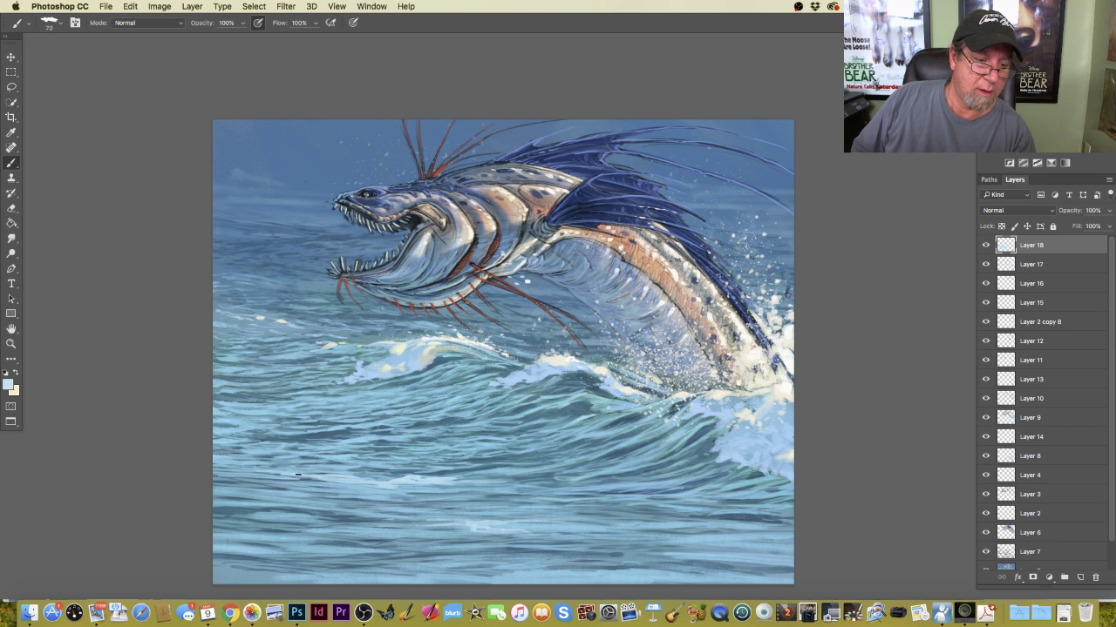
left_click_drag(385, 483, 427, 488)
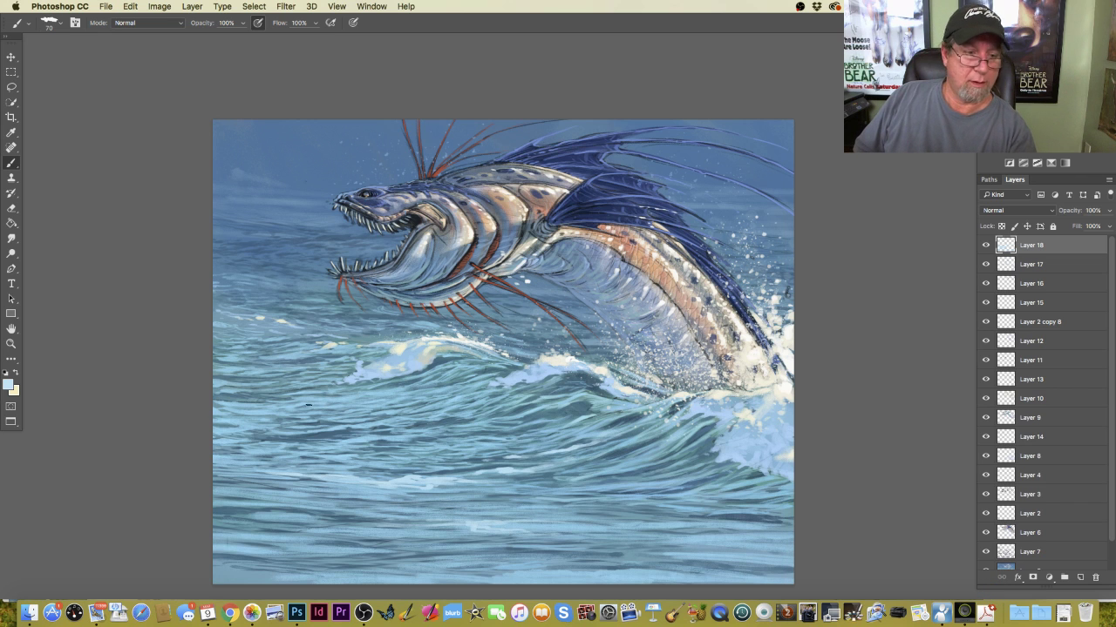
mouse_move(293, 403)
left_mouse_down()
mouse_move(212, 402)
mouse_move(242, 401)
left_mouse_up()
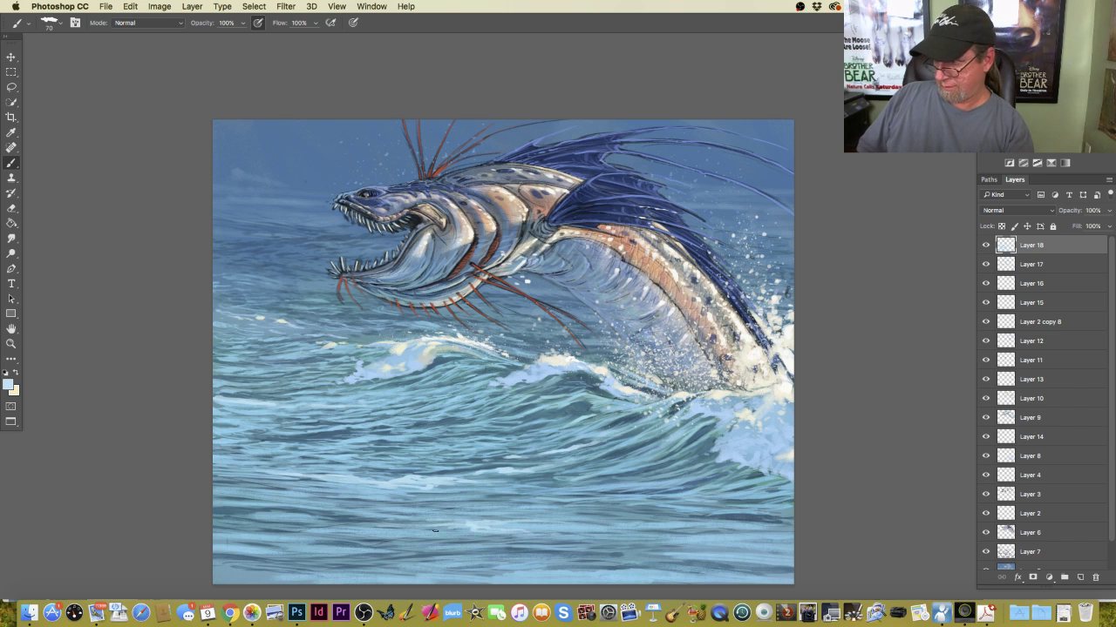
left_click_drag(390, 532, 352, 529)
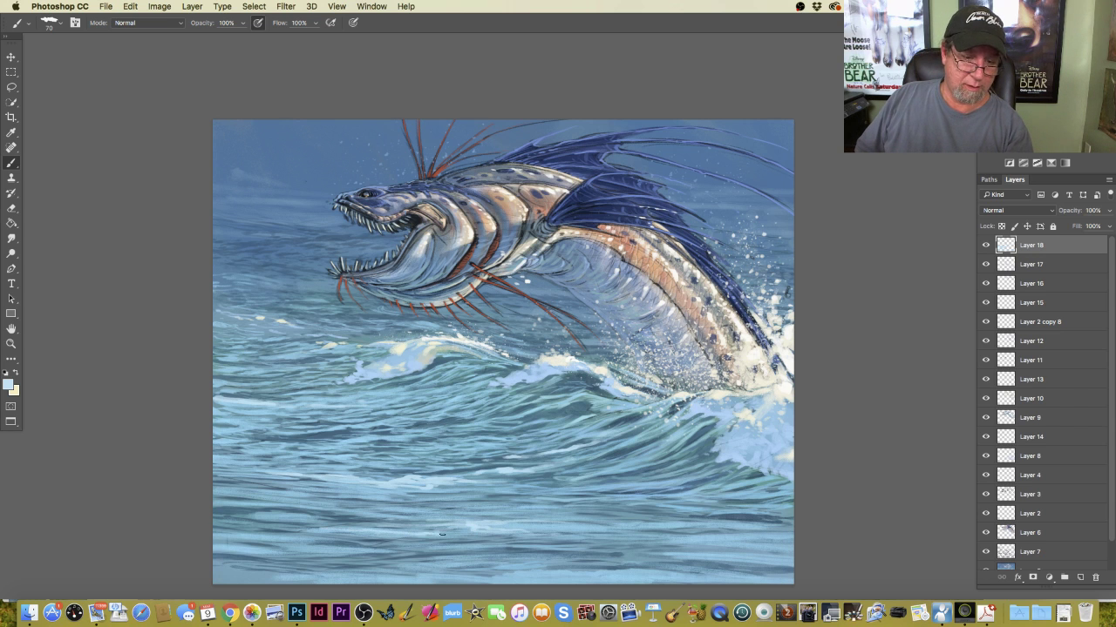
Set the brush to 100 px and paint pale blue highlight streaks across the lower foreground water.
key("bracketright")
key("bracketright")
key("bracketright")
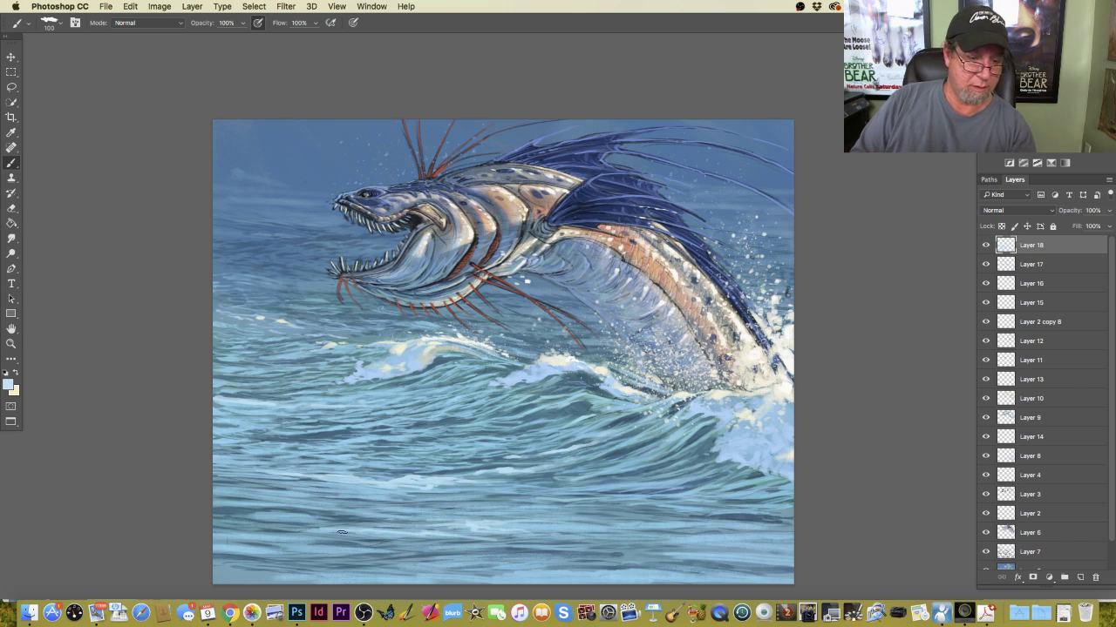
mouse_move(342, 533)
left_mouse_down()
mouse_move(215, 530)
mouse_move(375, 553)
mouse_move(322, 551)
mouse_move(461, 548)
mouse_move(371, 540)
mouse_move(477, 551)
mouse_move(420, 558)
mouse_move(488, 563)
mouse_move(410, 562)
mouse_move(571, 581)
mouse_move(488, 575)
mouse_move(613, 580)
mouse_move(363, 582)
left_mouse_up()
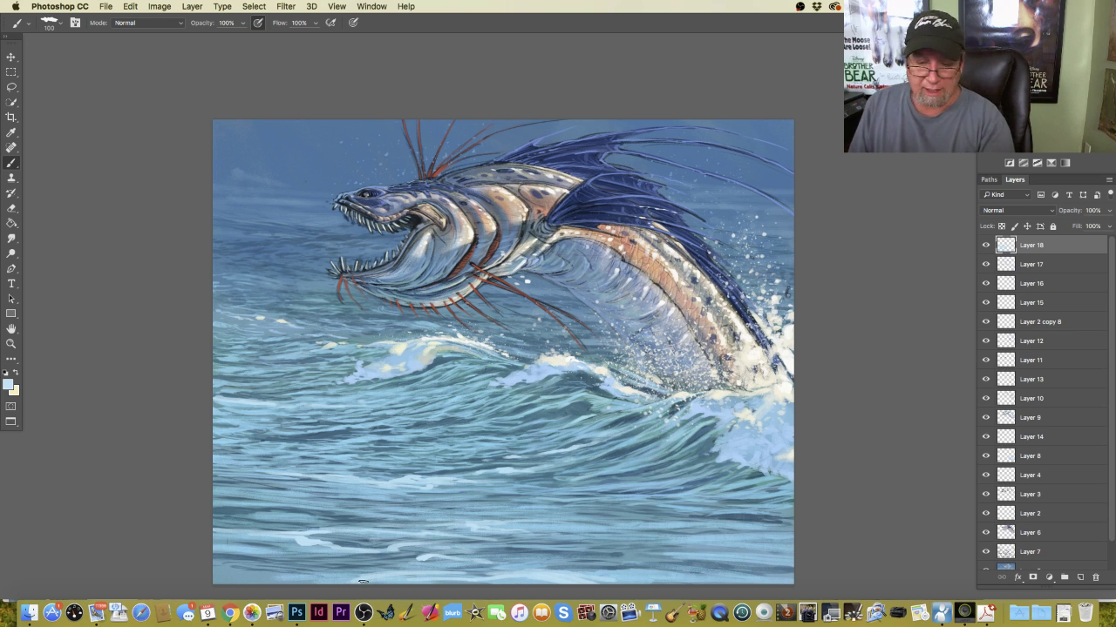
mouse_move(687, 555)
left_mouse_down()
mouse_move(793, 557)
mouse_move(693, 543)
mouse_move(531, 546)
mouse_move(602, 544)
mouse_move(532, 542)
mouse_move(509, 527)
left_mouse_up()
Change the foreground colour to the stronger light blue #92d5fb and dab highlights onto the lower right foreground ripples.
left_click(8, 385)
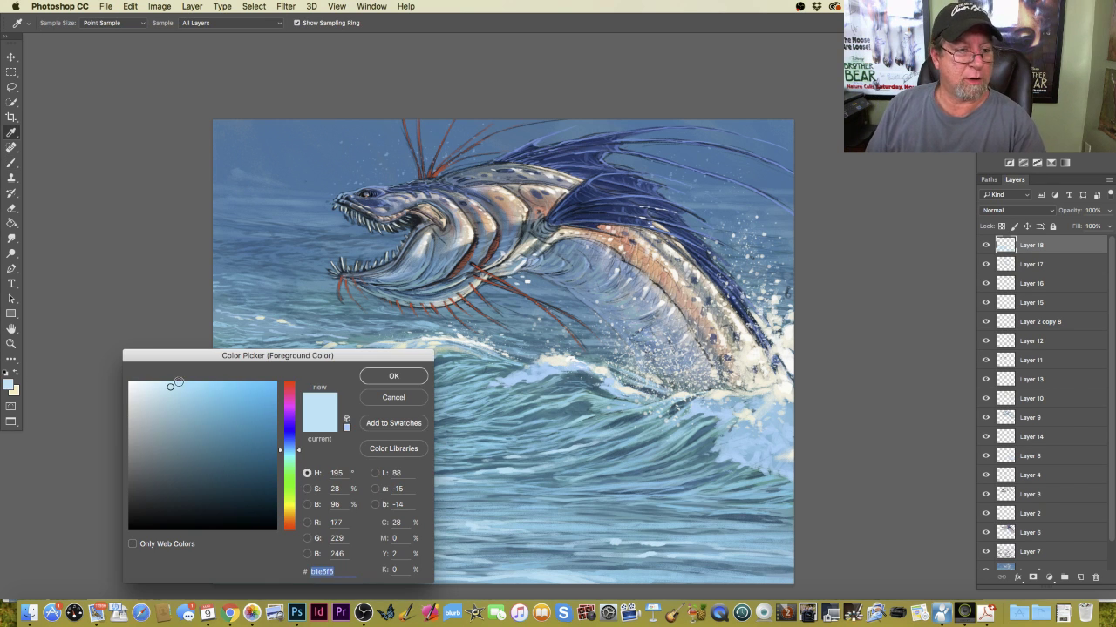
left_click_drag(288, 449, 287, 444)
left_click_drag(171, 386, 190, 383)
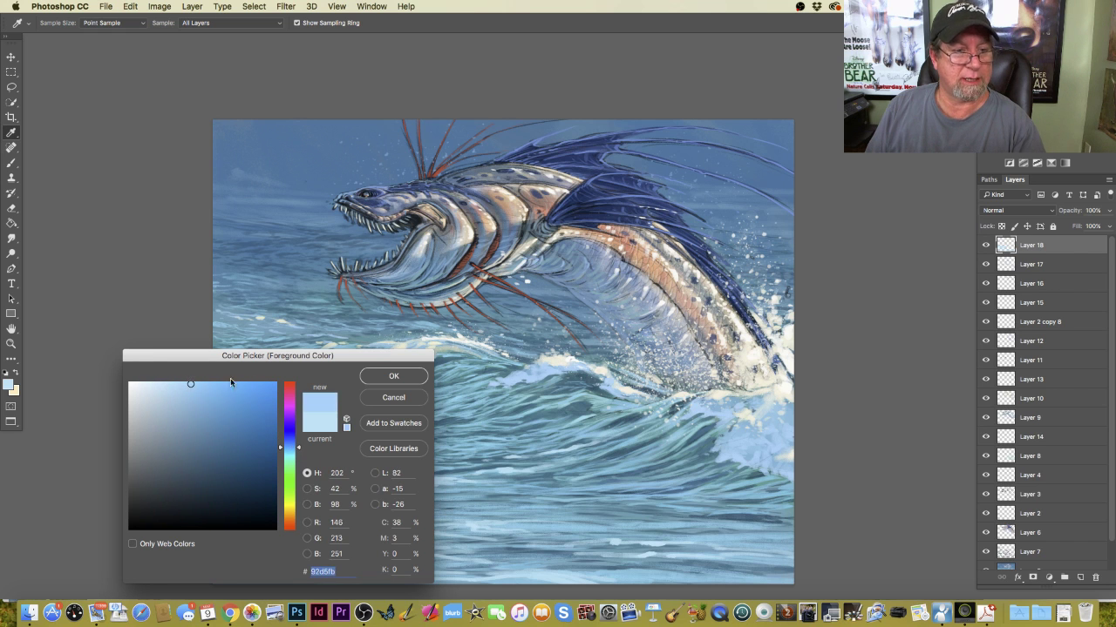
left_click(389, 374)
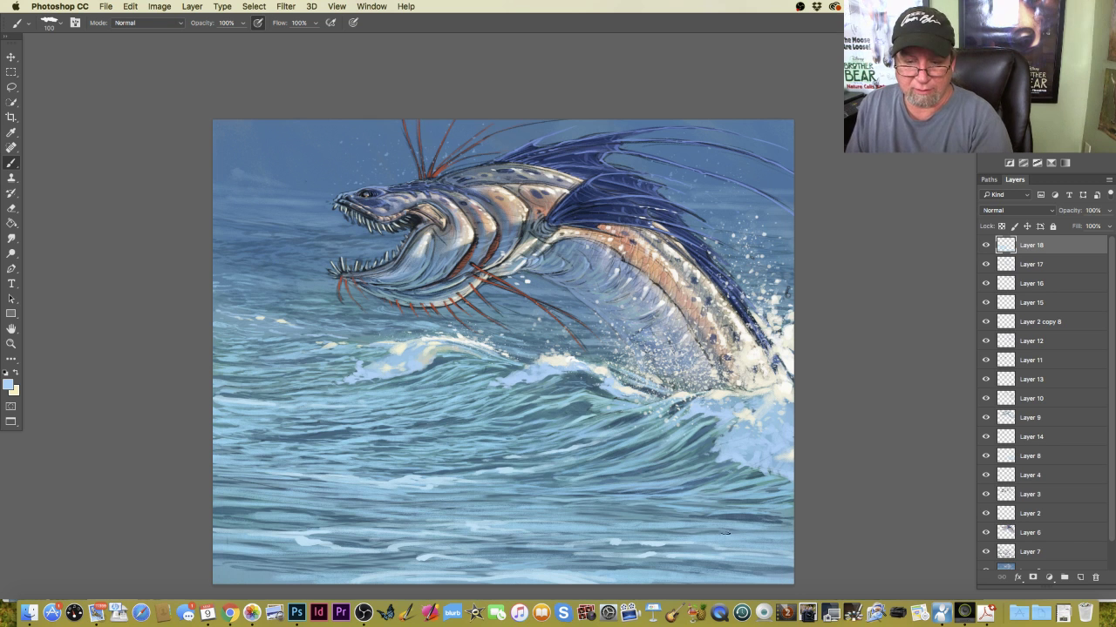
mouse_move(623, 529)
left_mouse_down()
mouse_move(652, 536)
mouse_move(579, 544)
mouse_move(647, 541)
left_mouse_up()
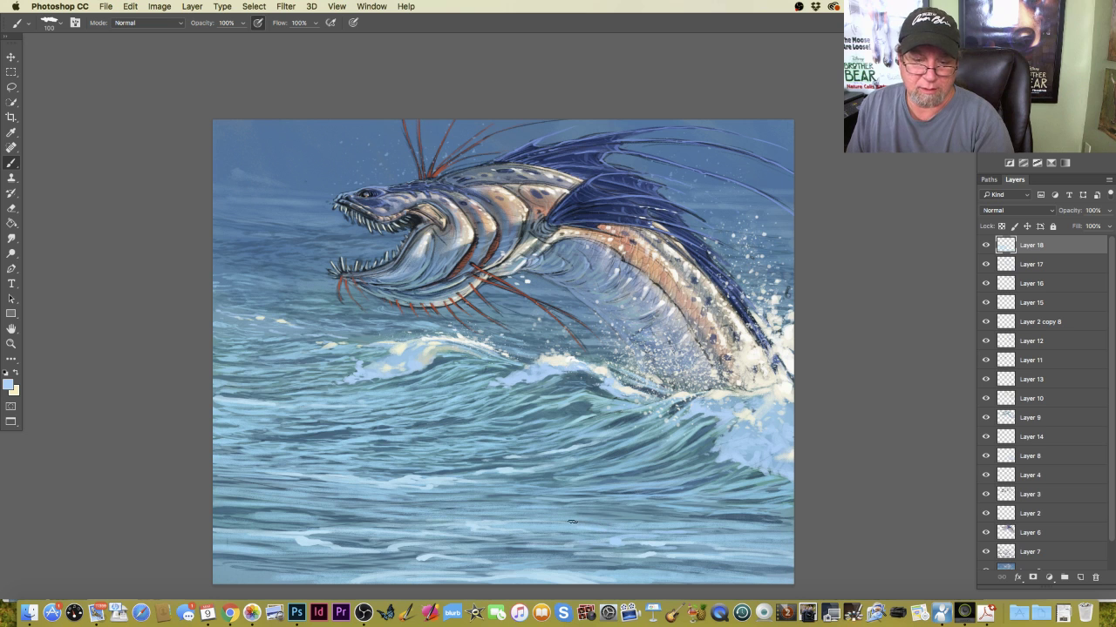
Lighten the foreground colour to #a3ddff and paint highlight strokes over the foreground and the calmer water below the swell.
left_click(8, 384)
left_click(183, 382)
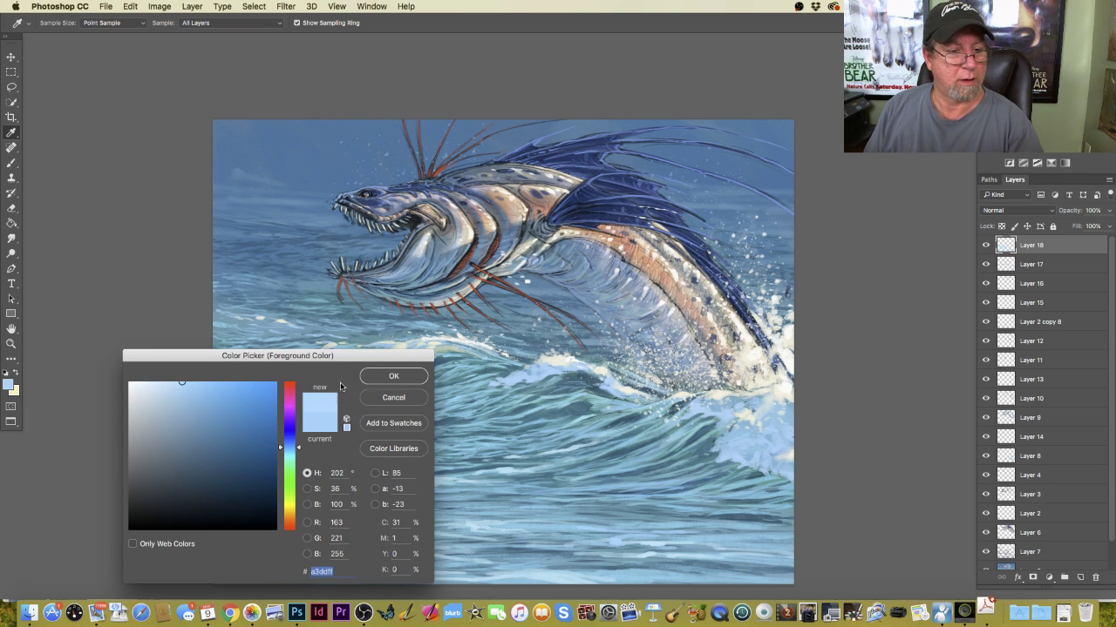
left_click(393, 376)
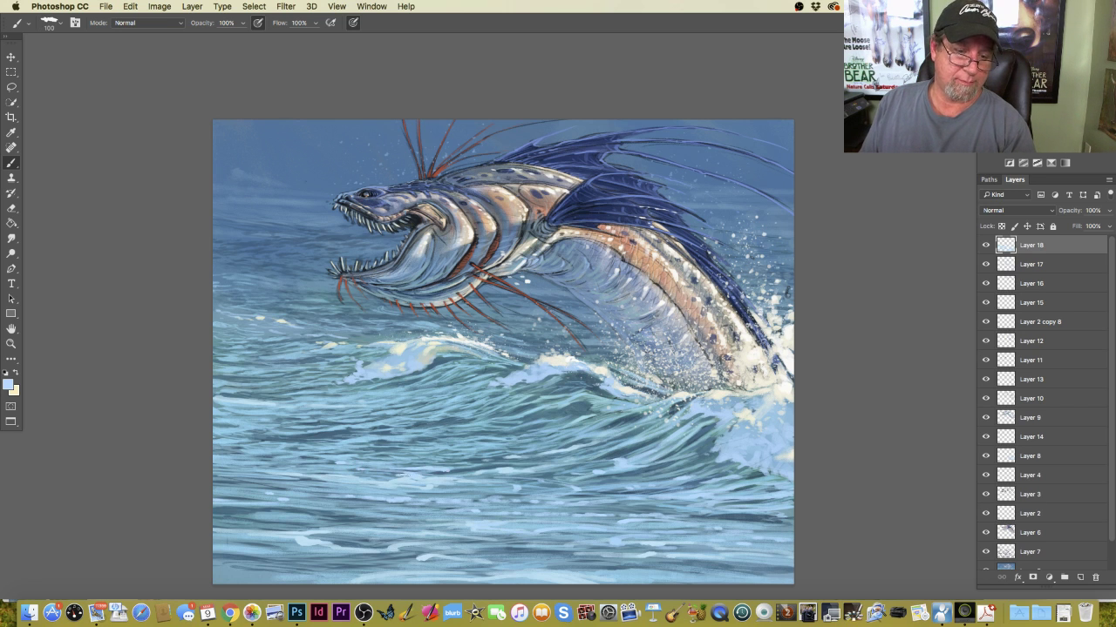
left_click_drag(399, 473, 258, 476)
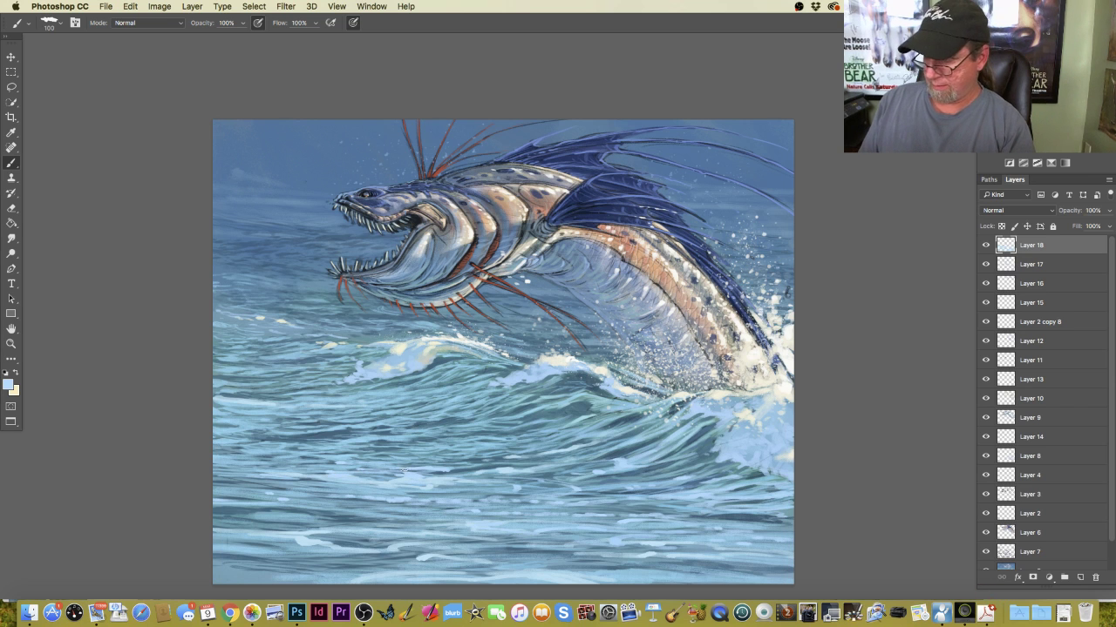
mouse_move(396, 462)
left_mouse_down()
mouse_move(217, 453)
mouse_move(440, 462)
mouse_move(427, 456)
mouse_move(548, 452)
mouse_move(537, 434)
mouse_move(394, 444)
left_mouse_up()
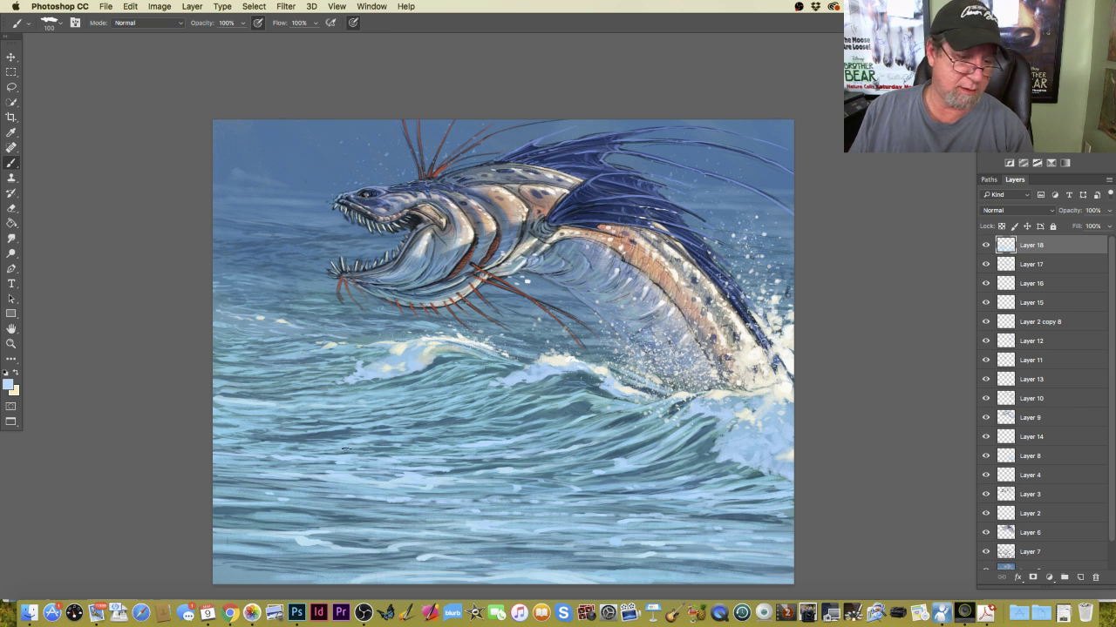
left_click_drag(346, 449, 218, 445)
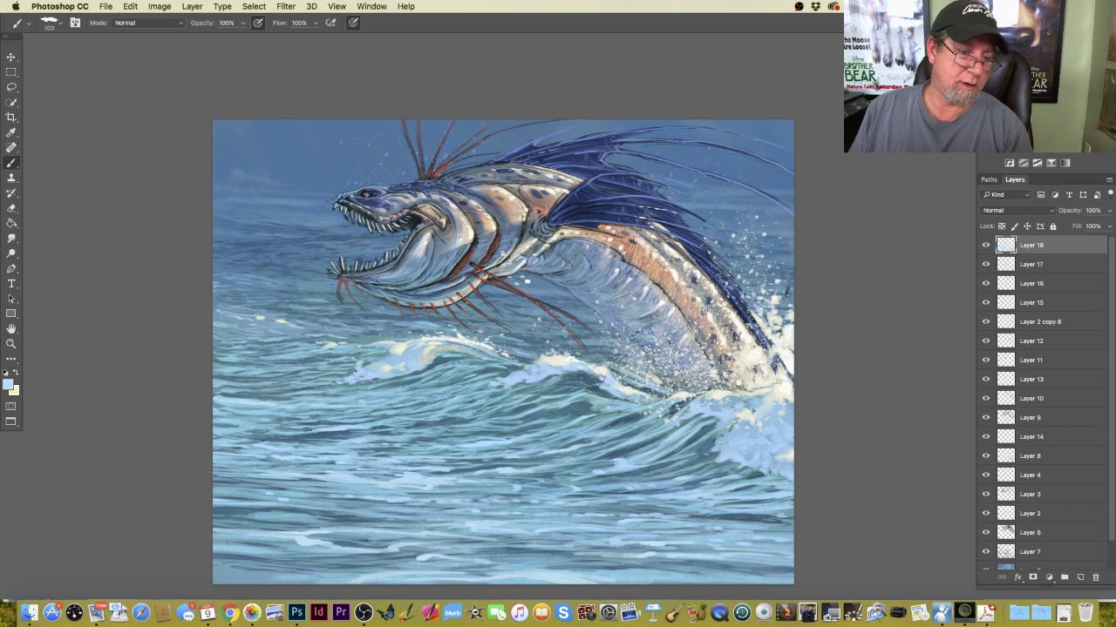
Change the foreground colour to pale blue #bce5fc and paint highlight strokes along the base of the left swell.
left_click(11, 385)
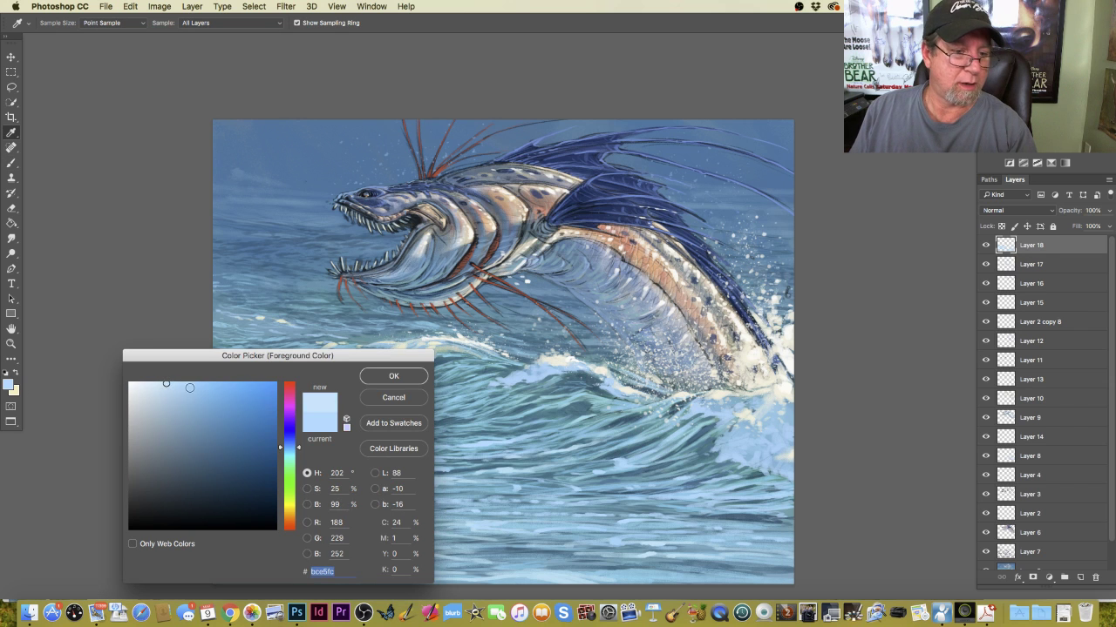
left_click(381, 378)
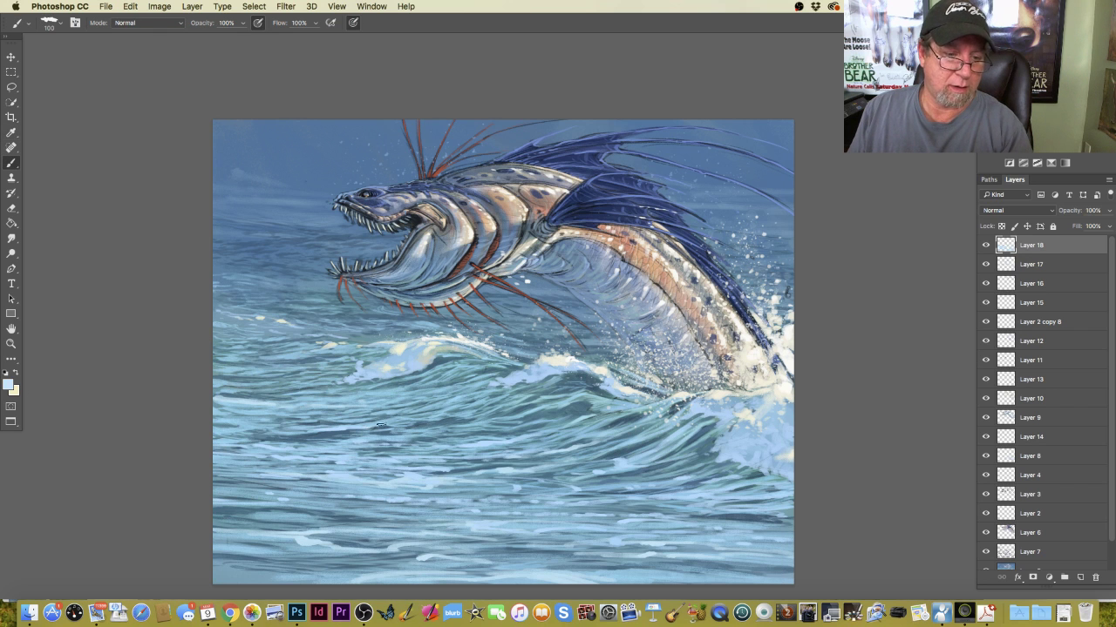
left_click_drag(380, 425, 467, 417)
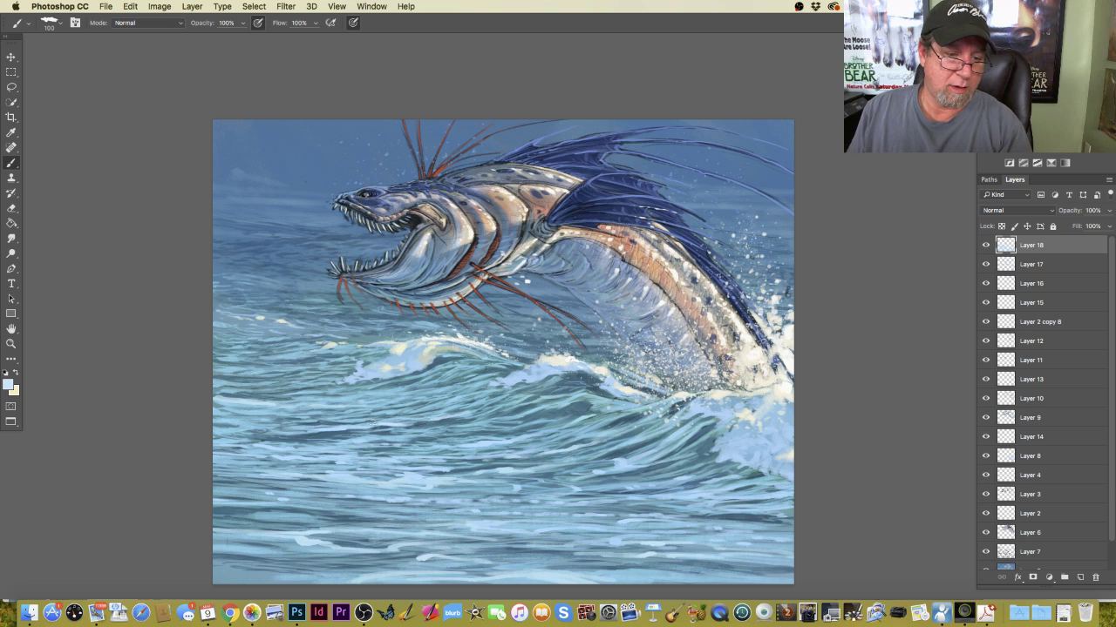
left_click_drag(331, 429, 246, 432)
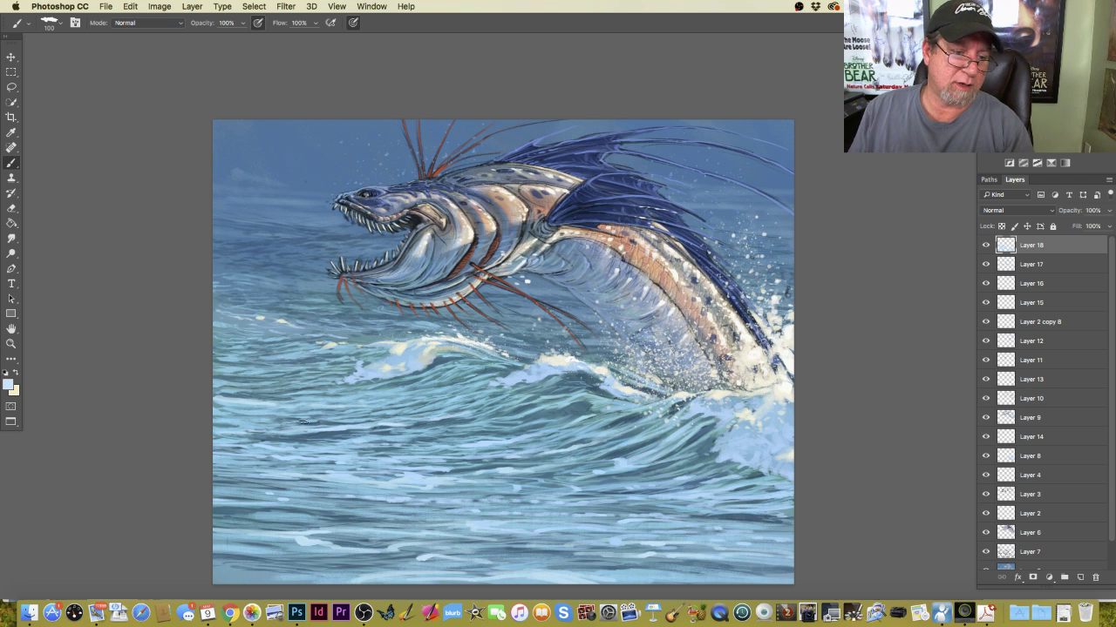
left_click_drag(317, 419, 220, 421)
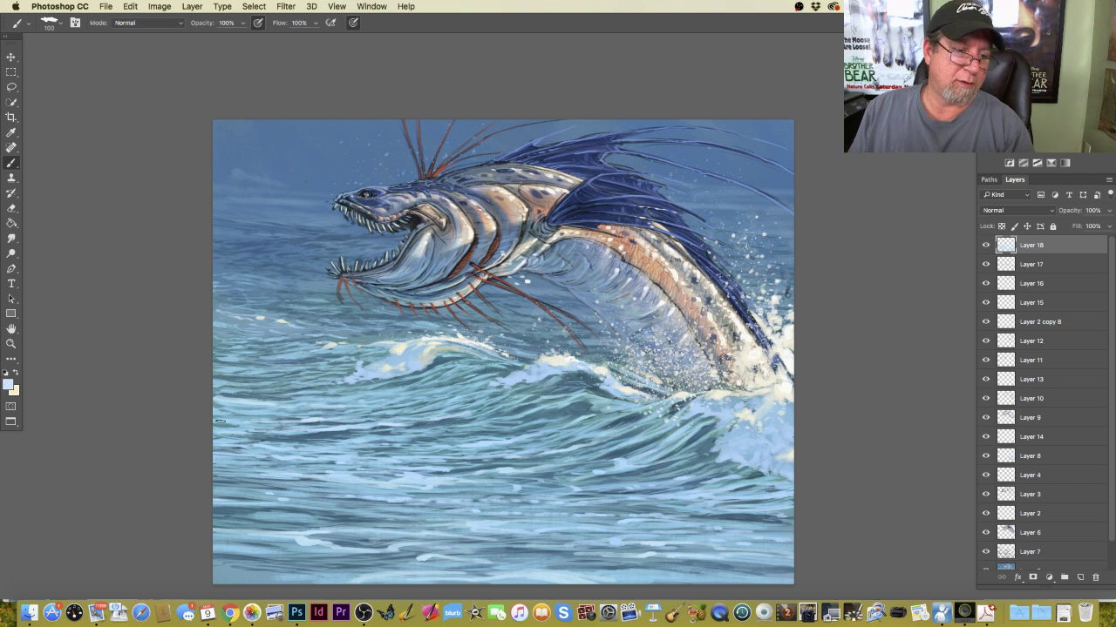
mouse_move(352, 421)
left_mouse_down()
mouse_move(397, 411)
mouse_move(252, 420)
left_mouse_up()
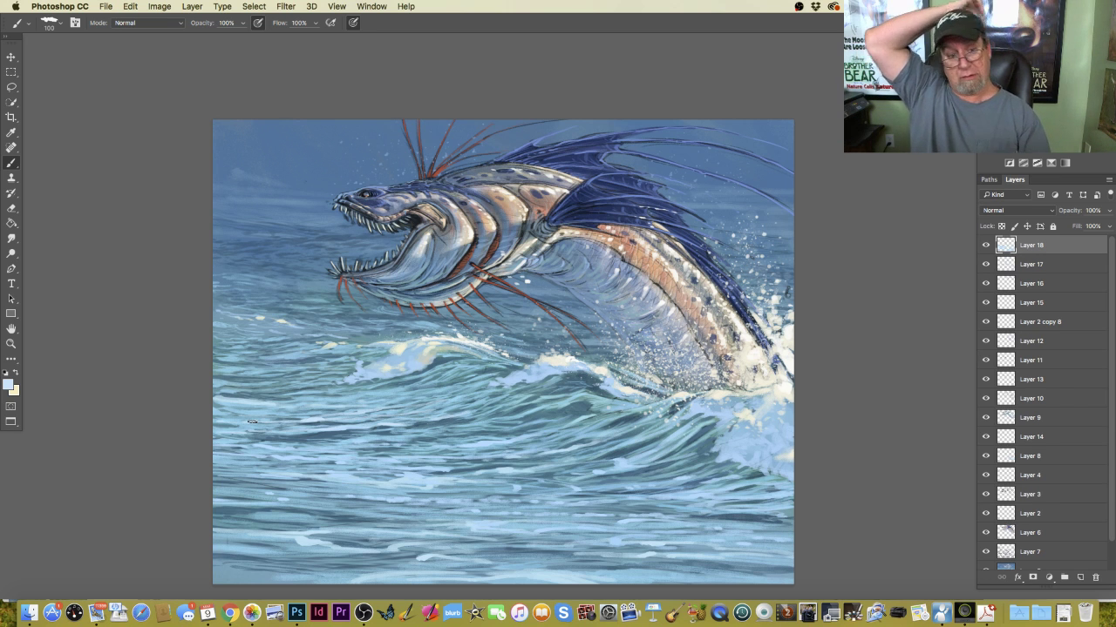
mouse_move(261, 455)
left_mouse_down()
mouse_move(324, 457)
mouse_move(226, 461)
mouse_move(279, 462)
mouse_move(257, 464)
left_mouse_up()
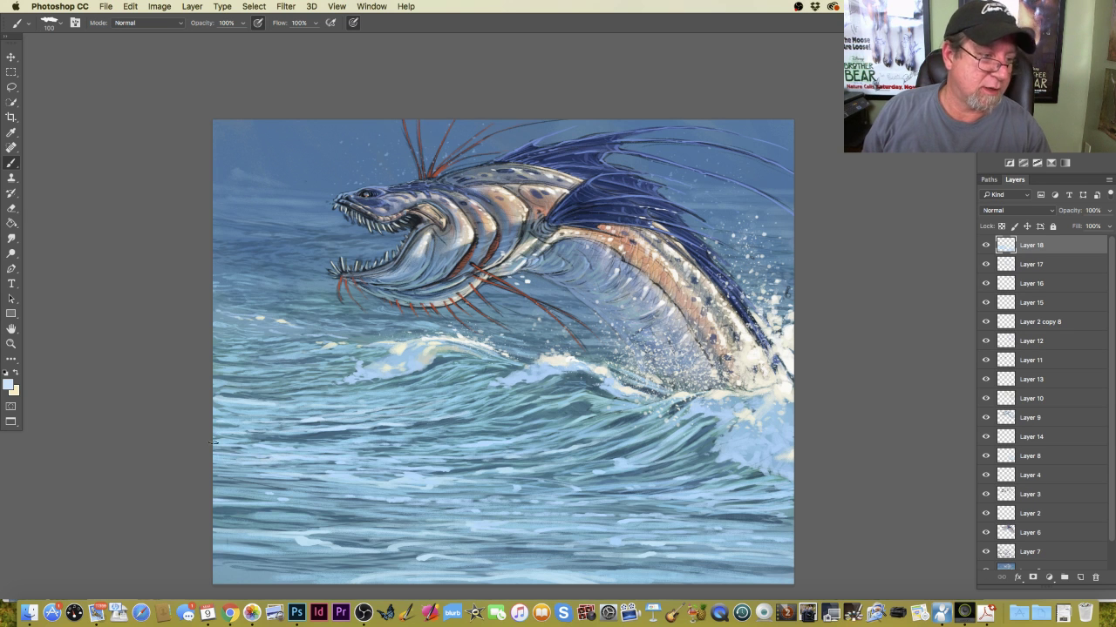
Set the foreground colour to cream #fcf8e6 and paint bright glints on the left ripples below the swell and in the foreground.
left_click(9, 389)
left_click(291, 509)
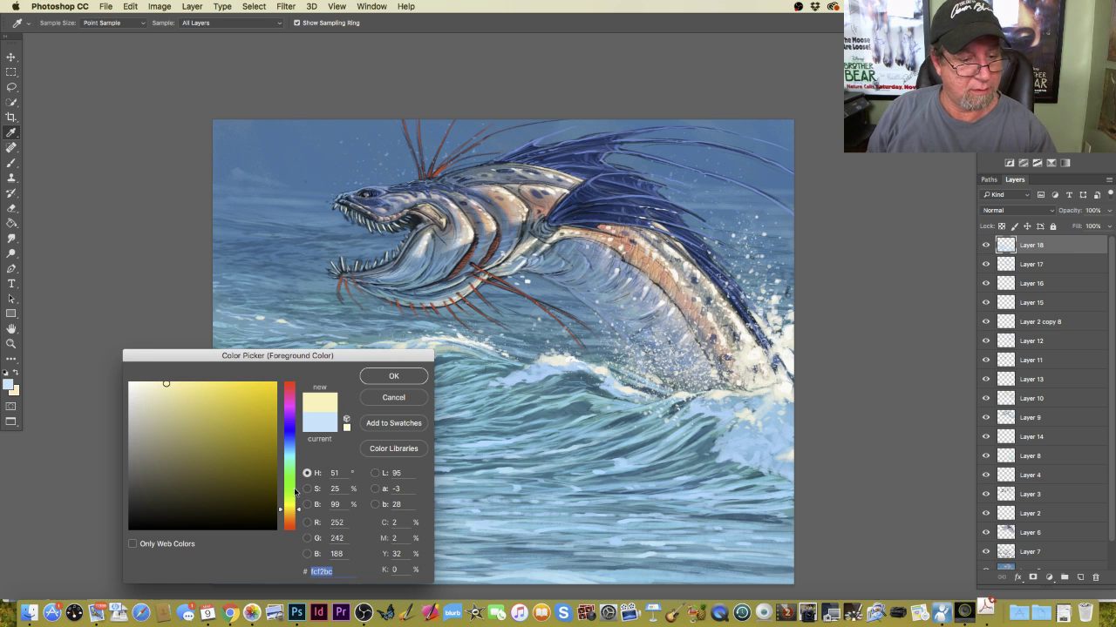
left_click(142, 384)
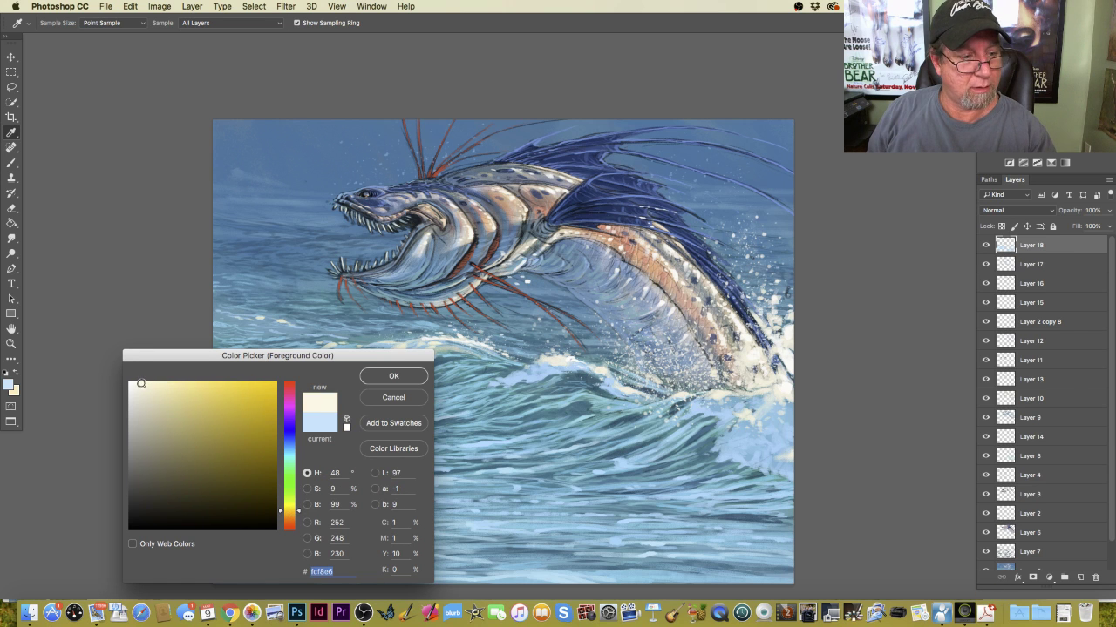
left_click(378, 377)
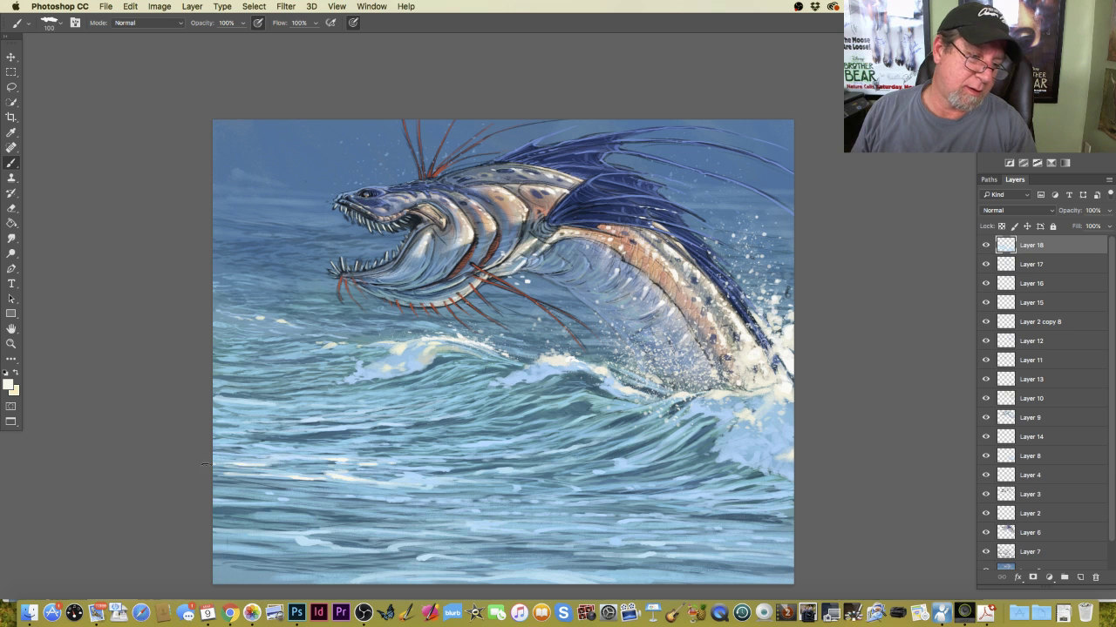
left_click_drag(273, 463, 297, 461)
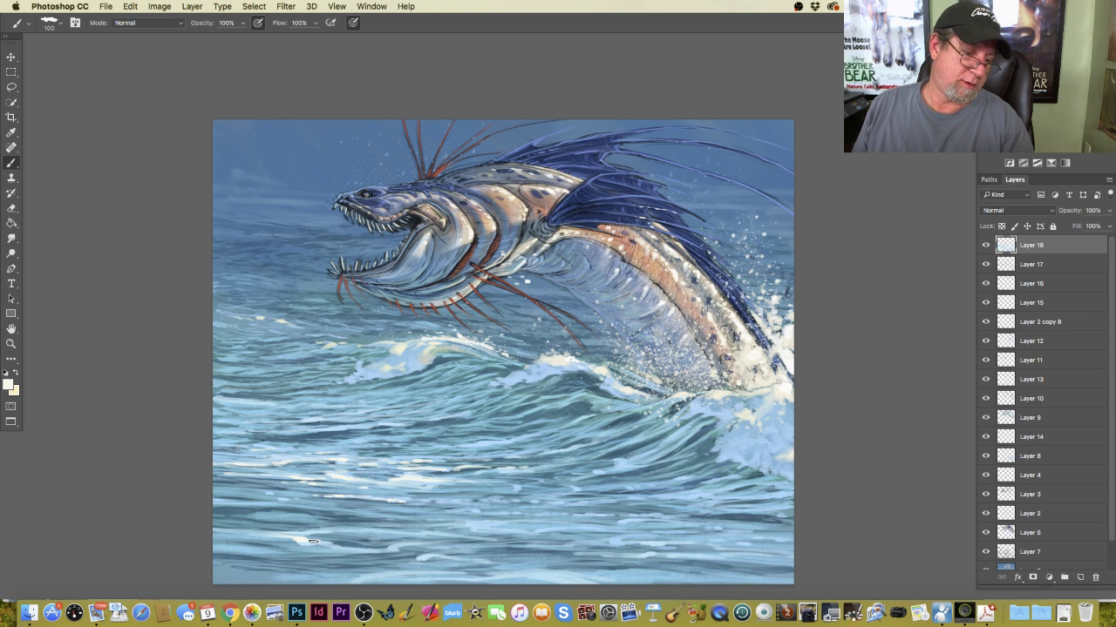
Paint cream glints on the lower left foreground ripples and along the water at the canvas's bottom edge.
left_click_drag(290, 541, 208, 530)
left_click_drag(312, 534, 412, 533)
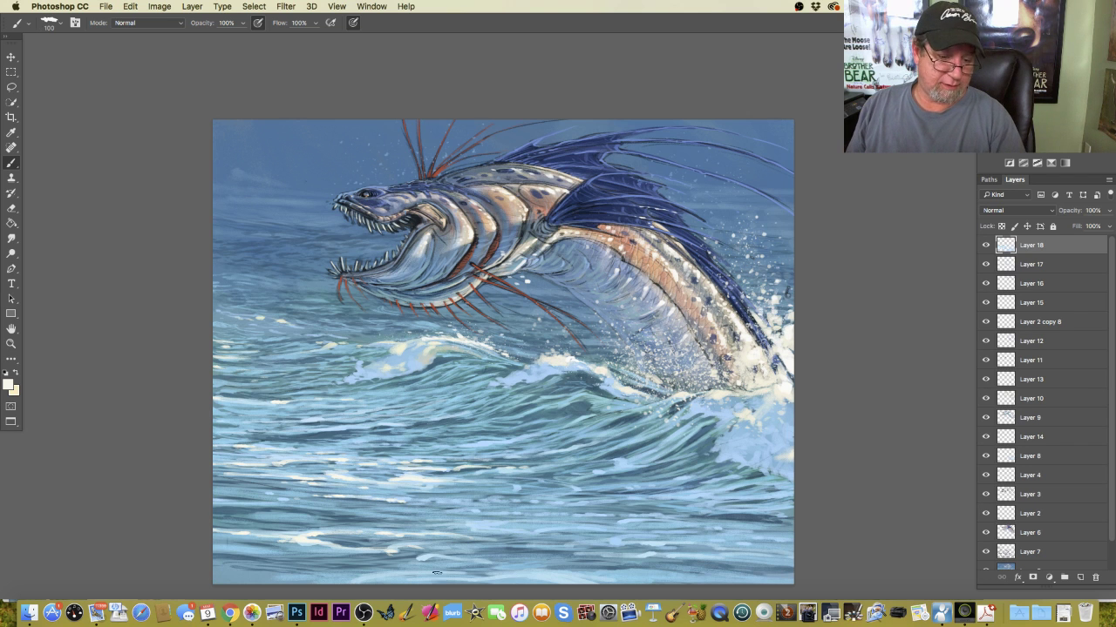
left_click_drag(380, 578, 473, 579)
mouse_move(388, 578)
left_mouse_down()
mouse_move(218, 579)
mouse_move(301, 580)
mouse_move(223, 566)
mouse_move(296, 567)
mouse_move(233, 551)
mouse_move(282, 552)
left_mouse_up()
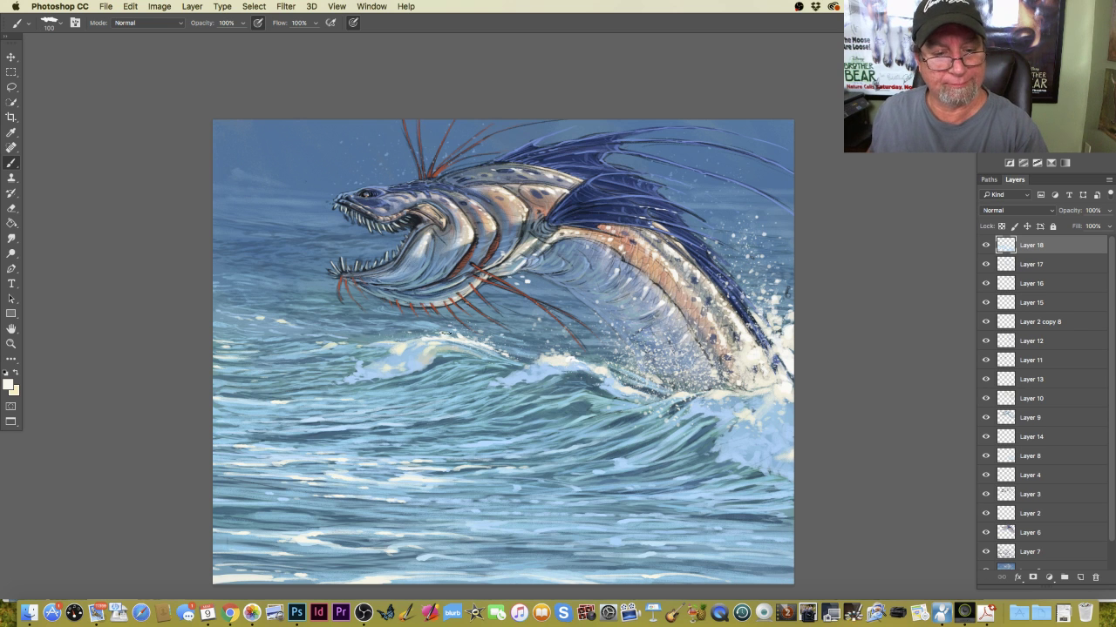
Set the foreground colour to off-white #faf7e9, shrink the brush to 35 px and dab fine foam flecks along the crests and serpent splash.
left_click(8, 385)
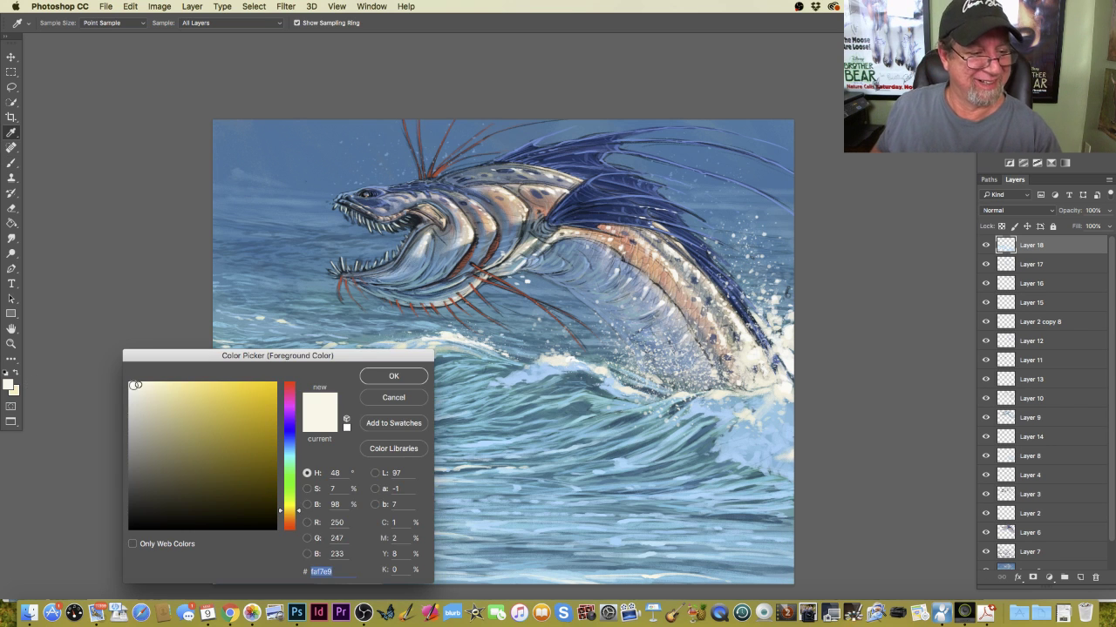
left_click(385, 377)
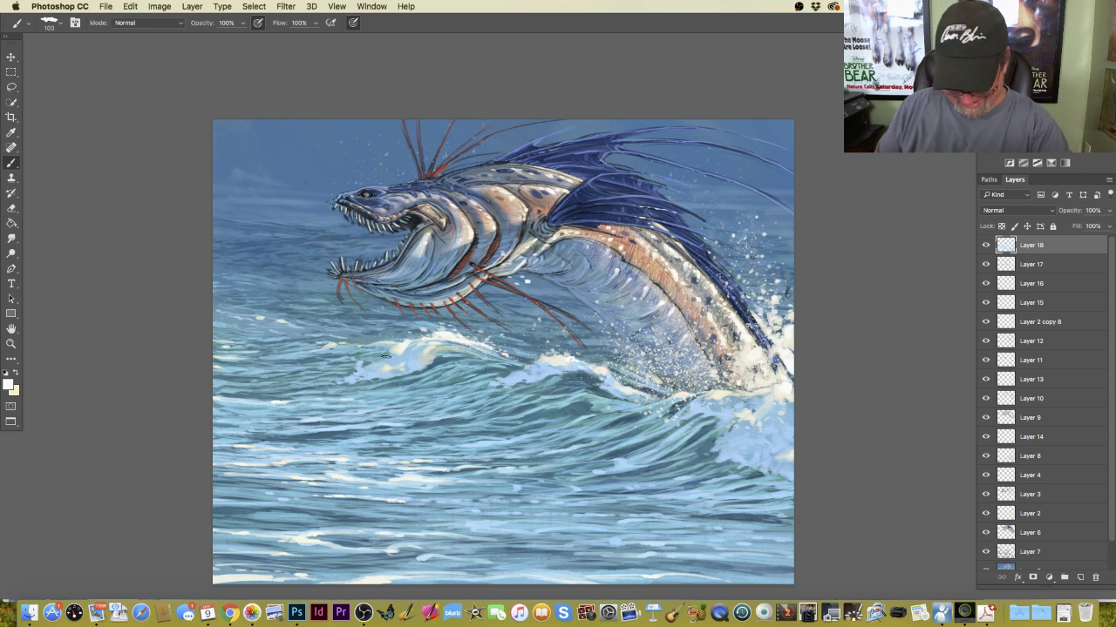
key("bracketleft")
key("bracketleft")
key("bracketleft")
key("bracketleft")
key("bracketleft")
key("bracketleft")
key("bracketleft")
key("bracketleft")
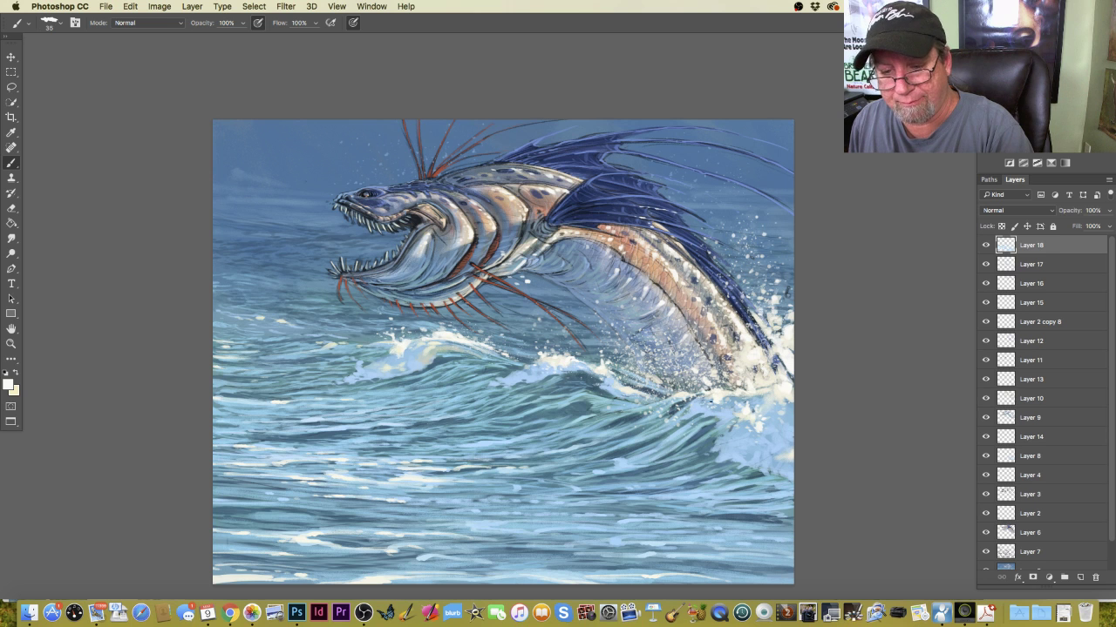
left_click(680, 390)
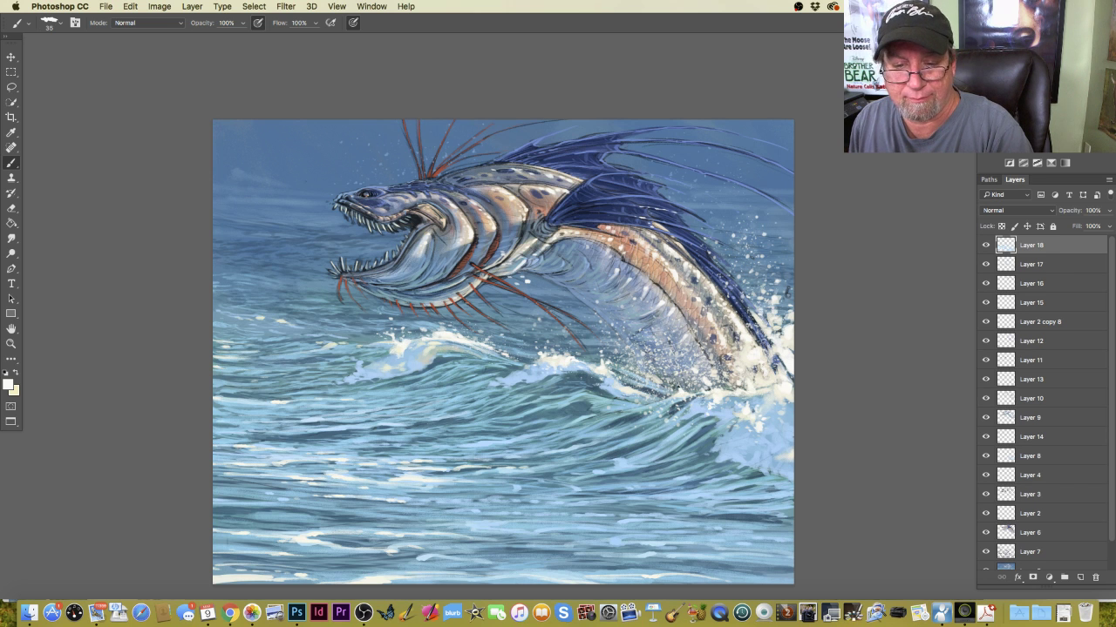
left_click_drag(678, 382, 677, 378)
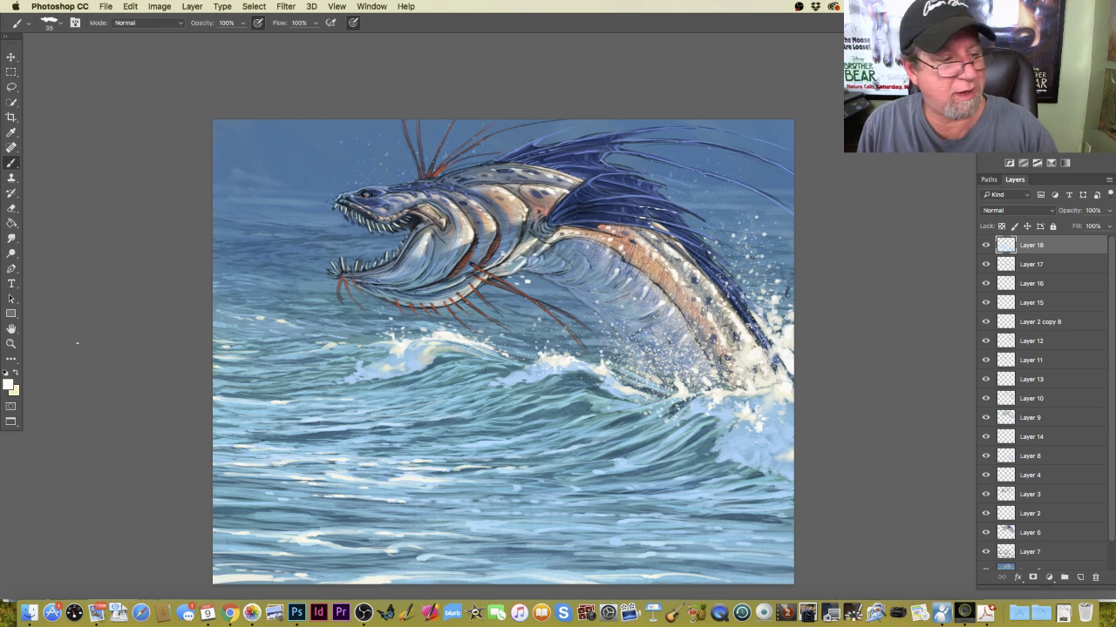
Sample light blue #a1d5f9 from the foam as the foreground colour and paint soft shadow tones into the wave foam.
left_click(10, 384)
left_click(529, 373)
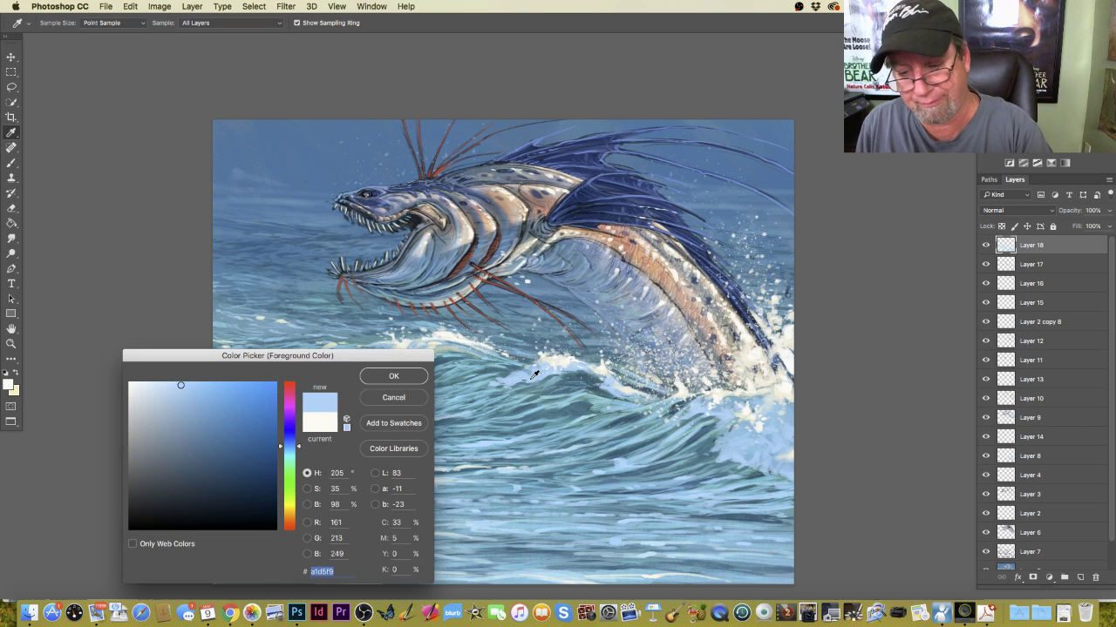
left_click(724, 452)
left_click(521, 375)
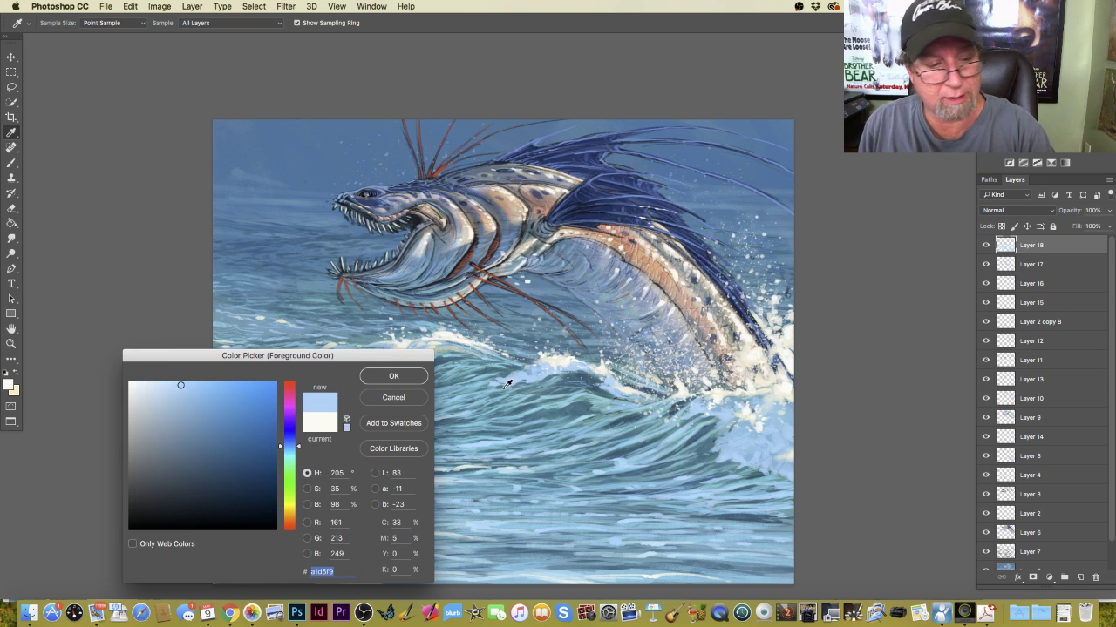
left_click(392, 377)
key("b")
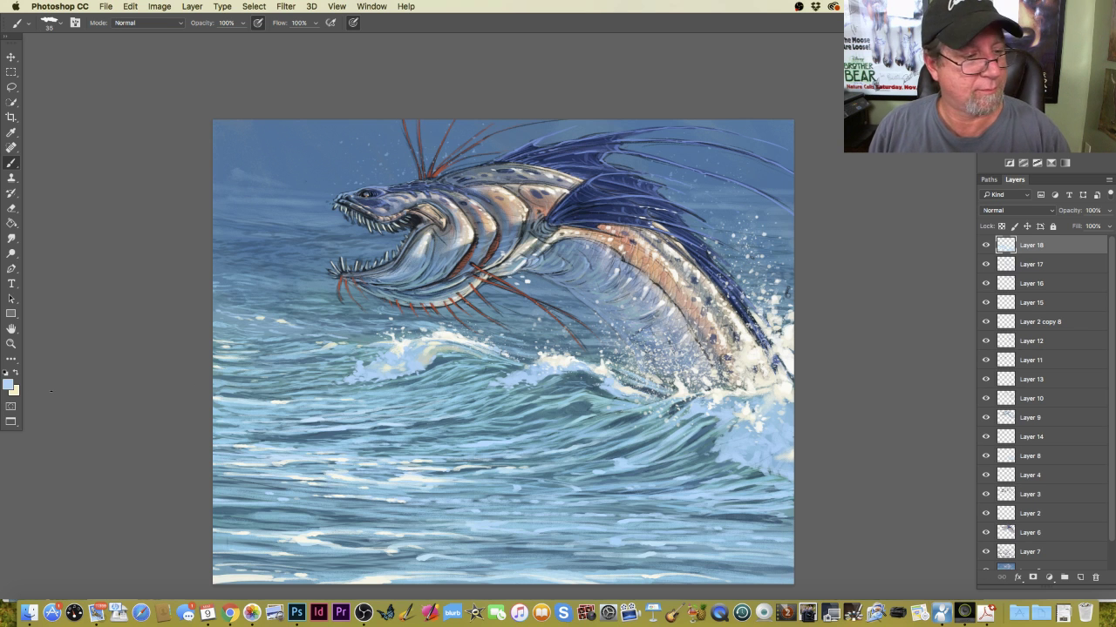
Sample cream #f9f7ec from the left wave crest as the foreground colour and paint bright foam highlights on the crests.
left_click(9, 386)
left_click(443, 338)
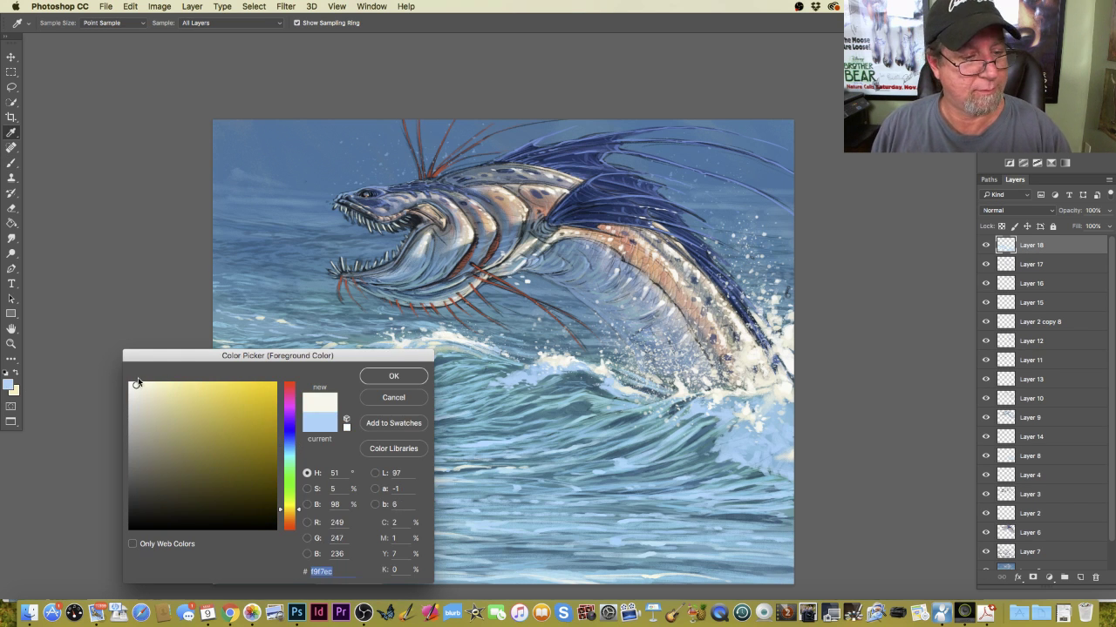
left_click(393, 375)
key("b")
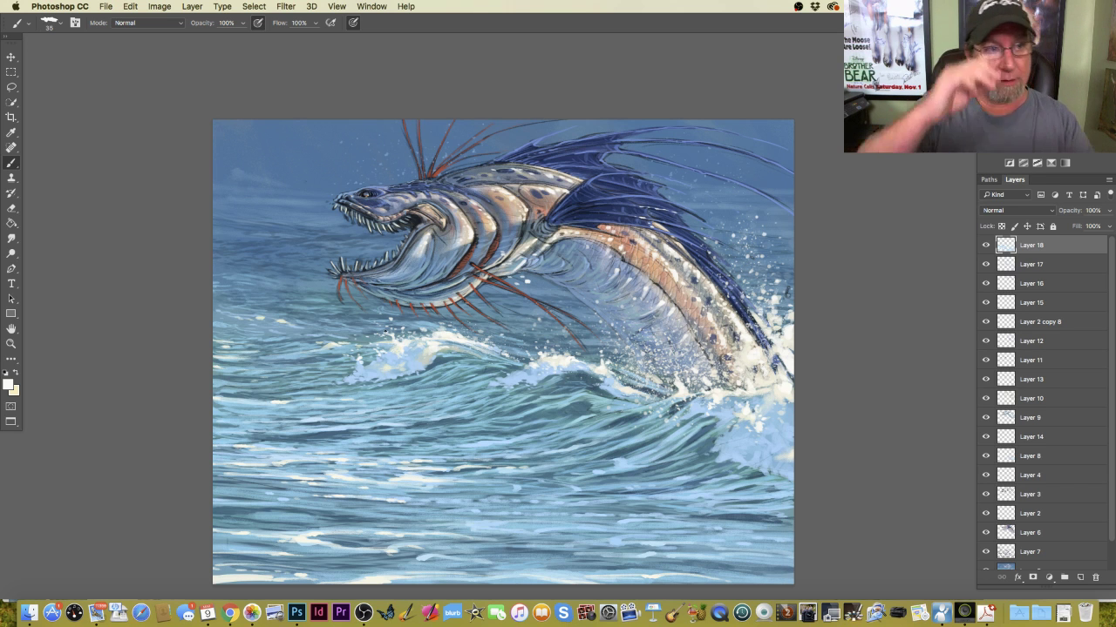
Flatten the image and duplicate the resulting Background layer.
left_click(159, 6)
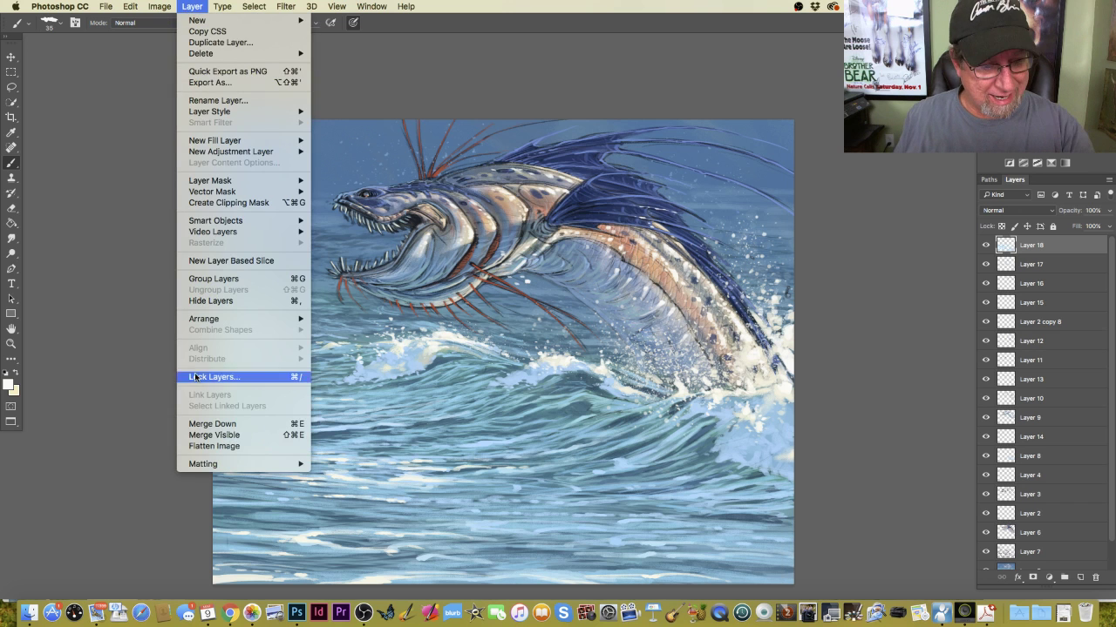
left_click(195, 446)
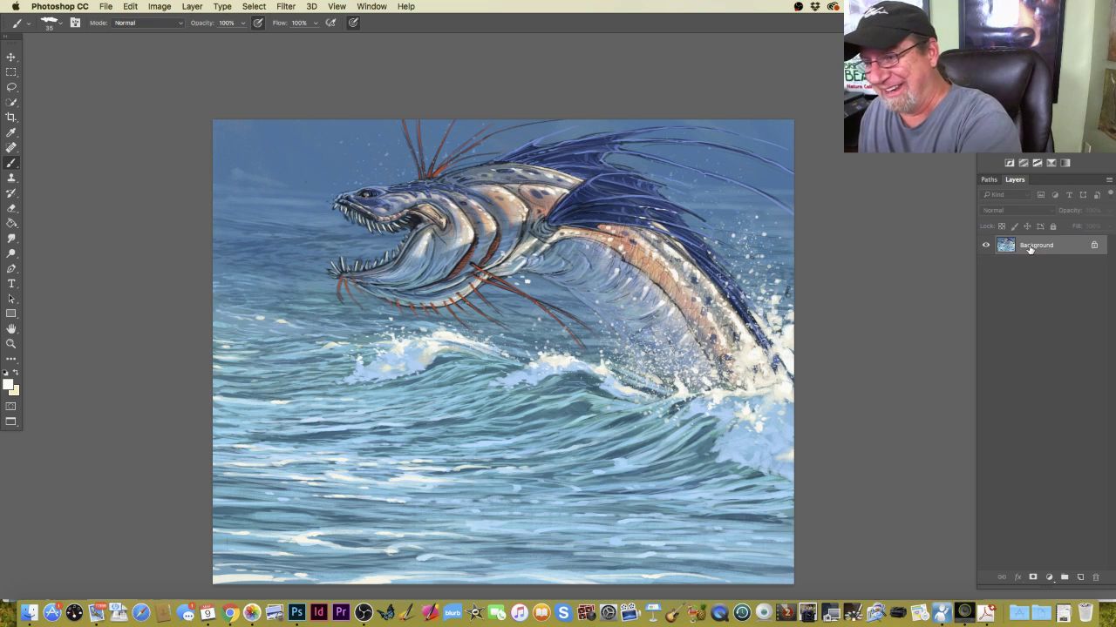
left_click_drag(1032, 246, 1082, 578)
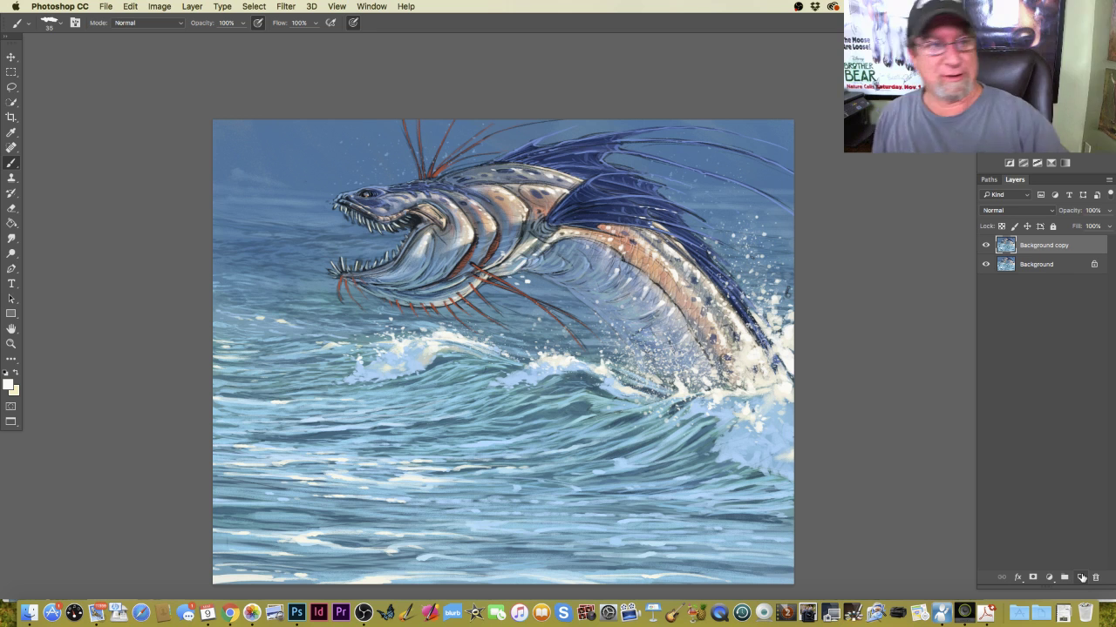
left_click(105, 7)
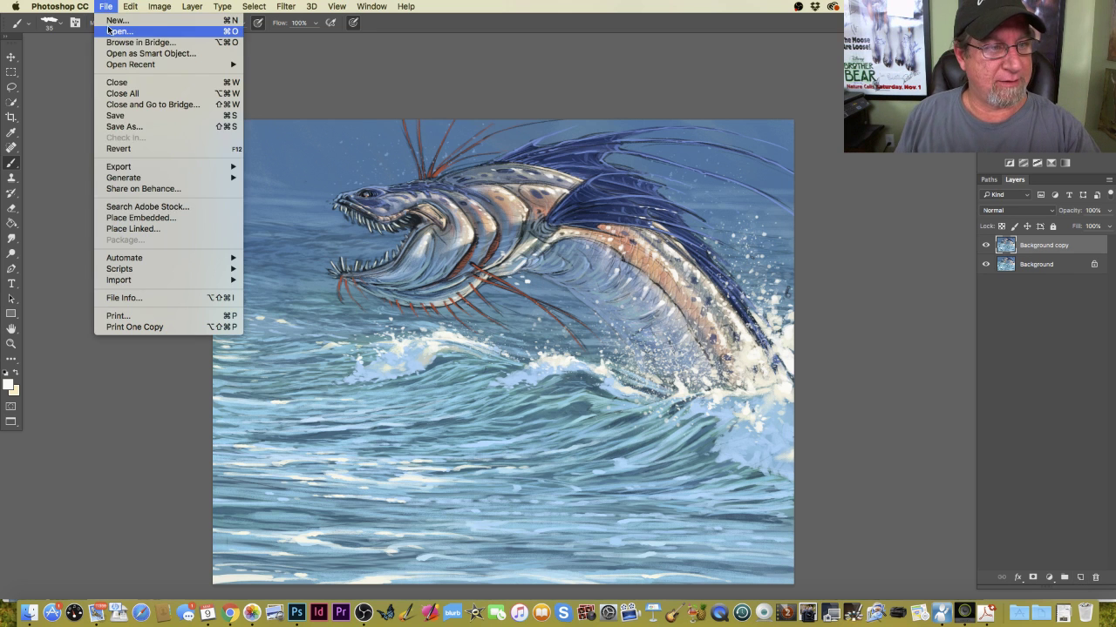
left_click(114, 127)
key("Return")
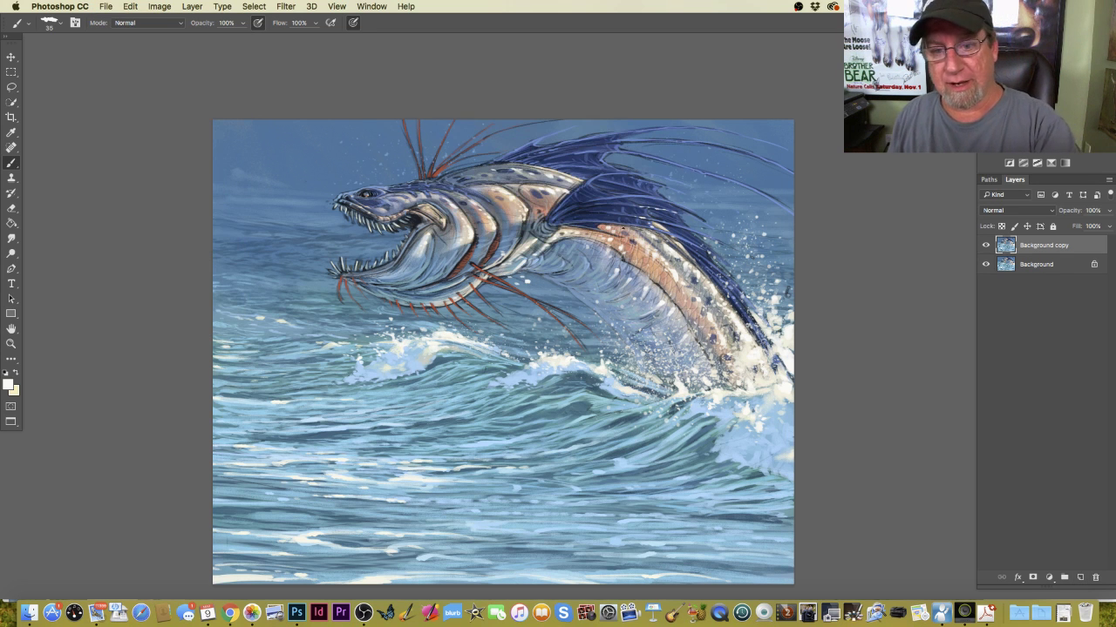
left_click(106, 7)
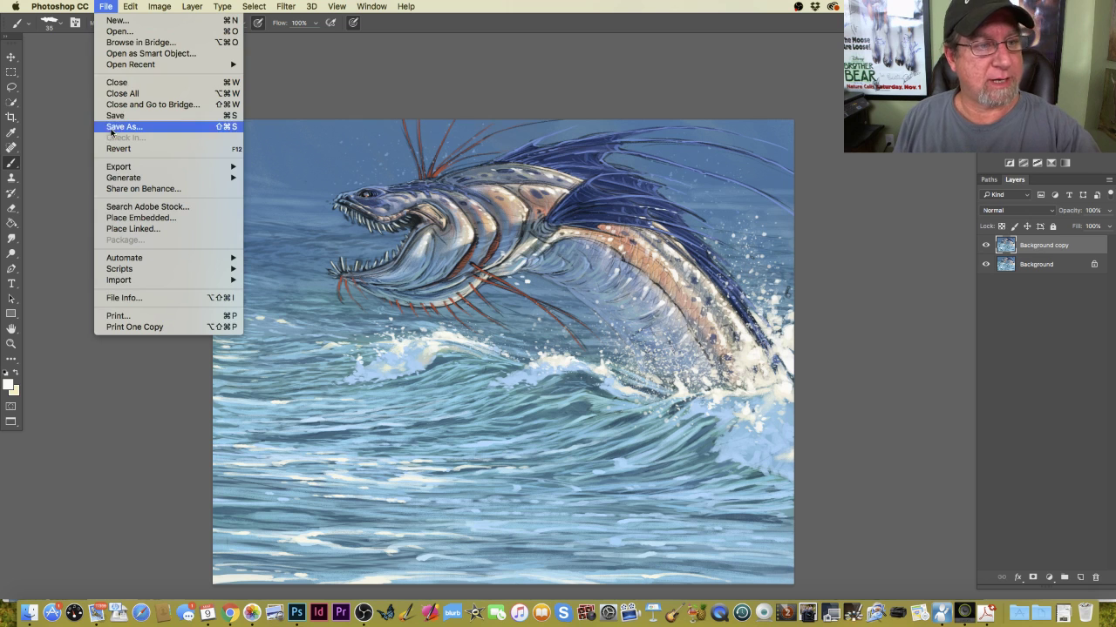
left_click(111, 130)
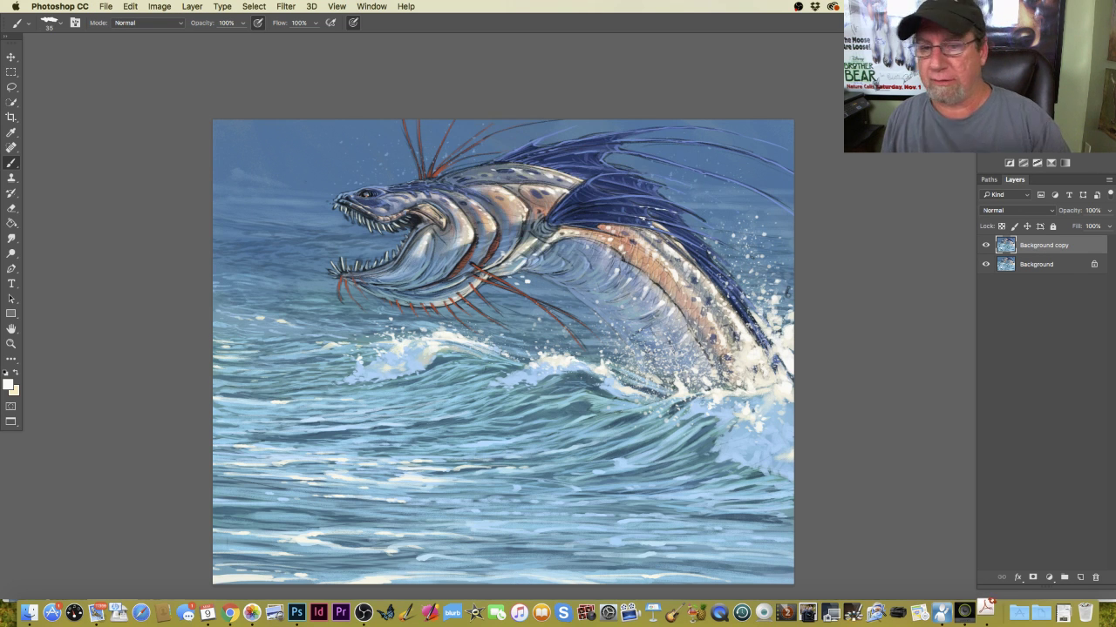
left_click(643, 218)
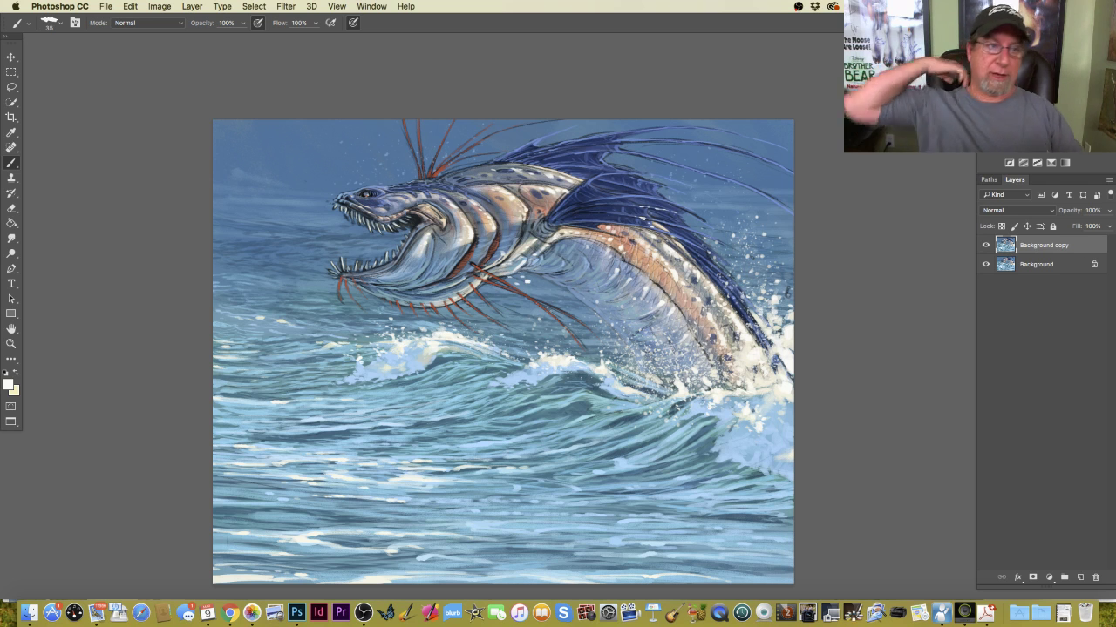
Save the flattened painting to the Desktop as Sea Serpent flat.psd in Photoshop format with Maximize Compatibility on.
left_click(107, 8)
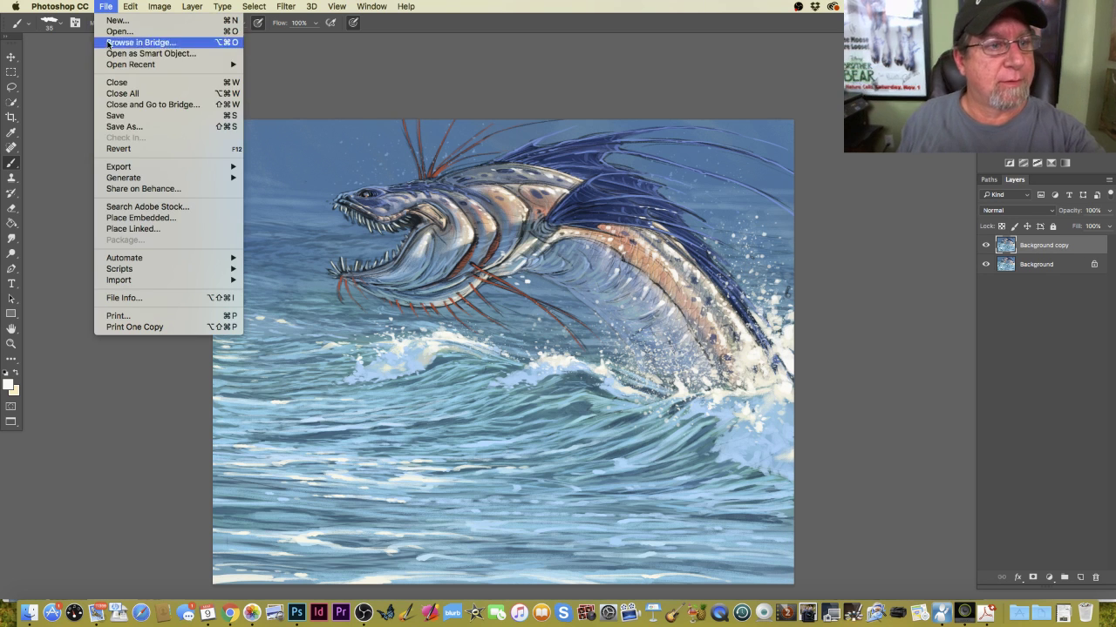
left_click(116, 116)
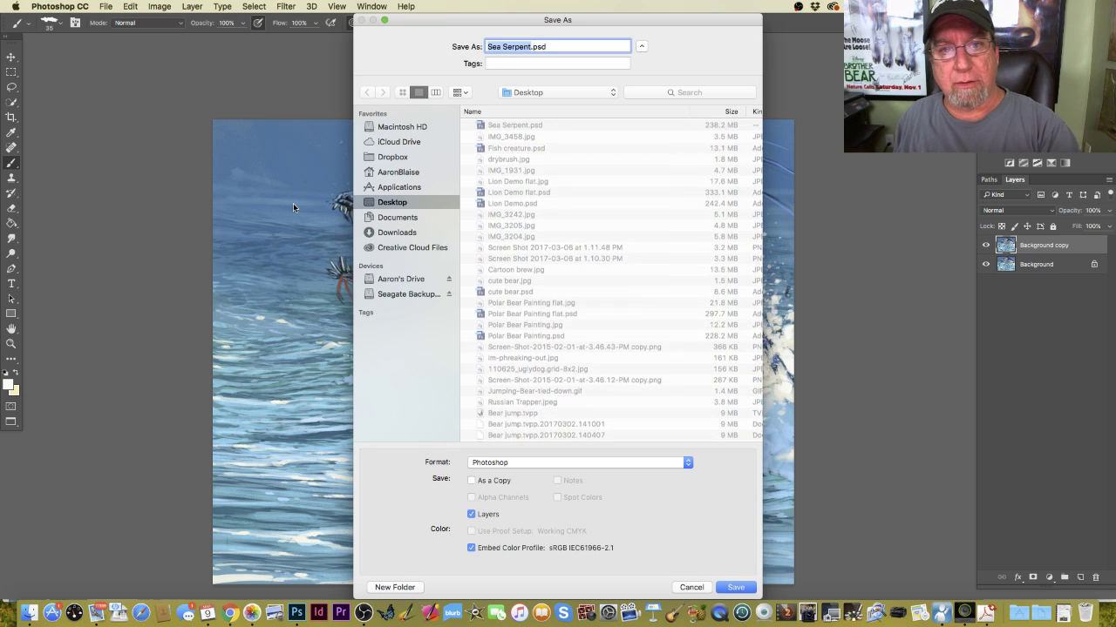
left_click(529, 53)
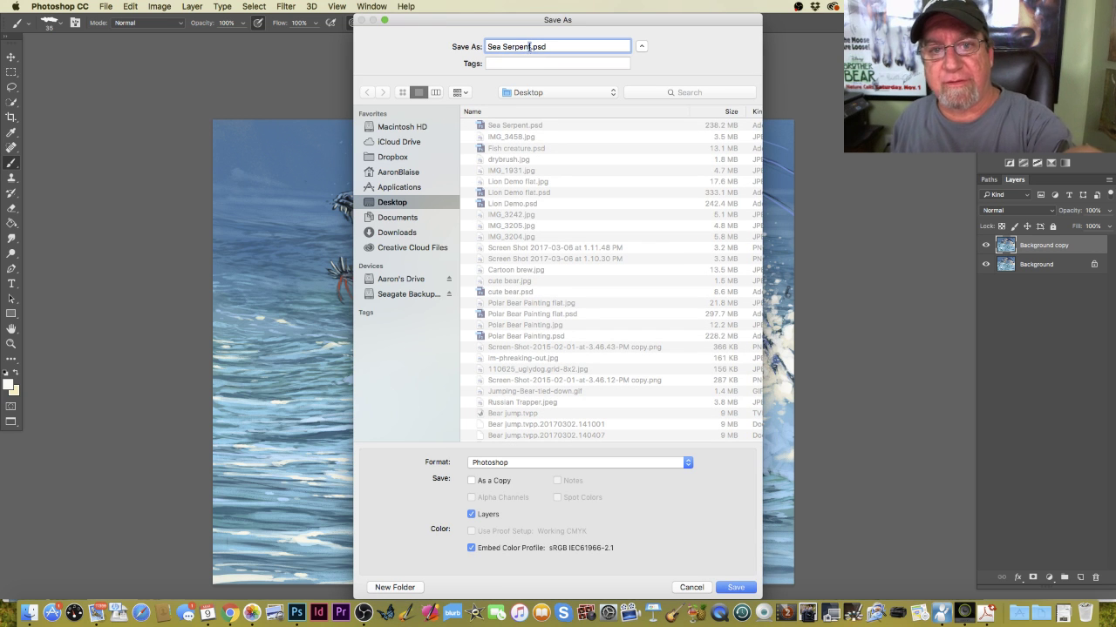
type("flat")
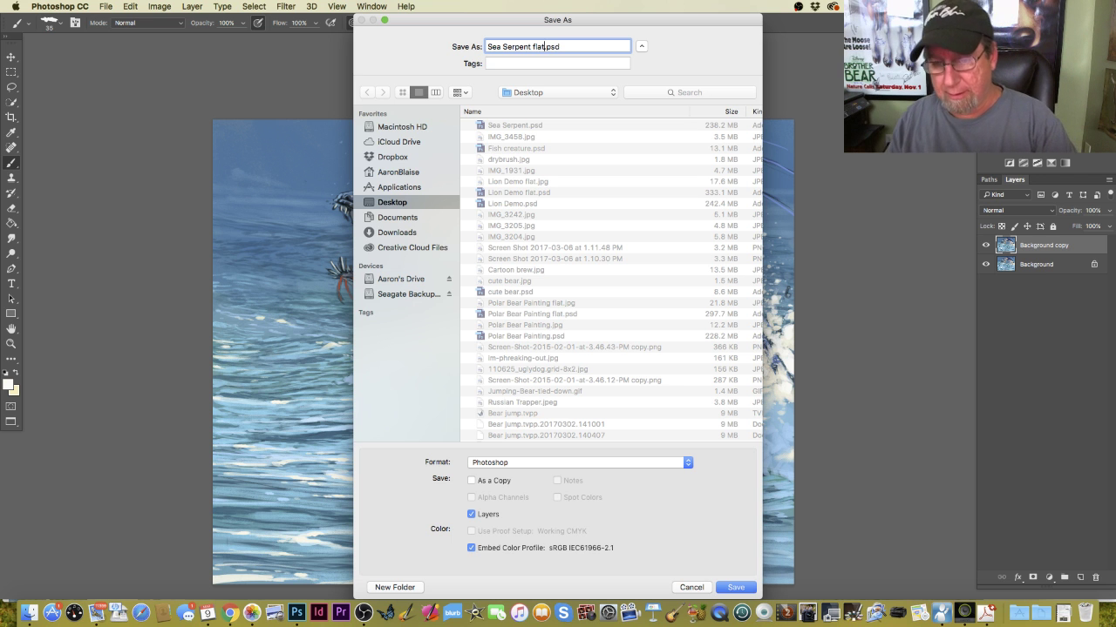
key("Return")
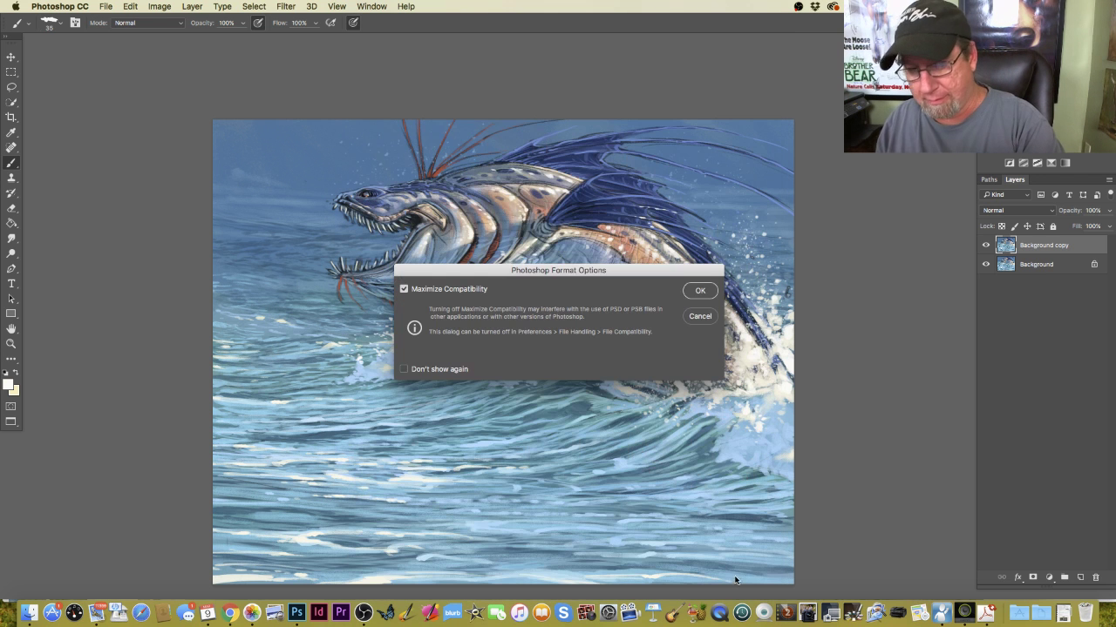
left_click(696, 290)
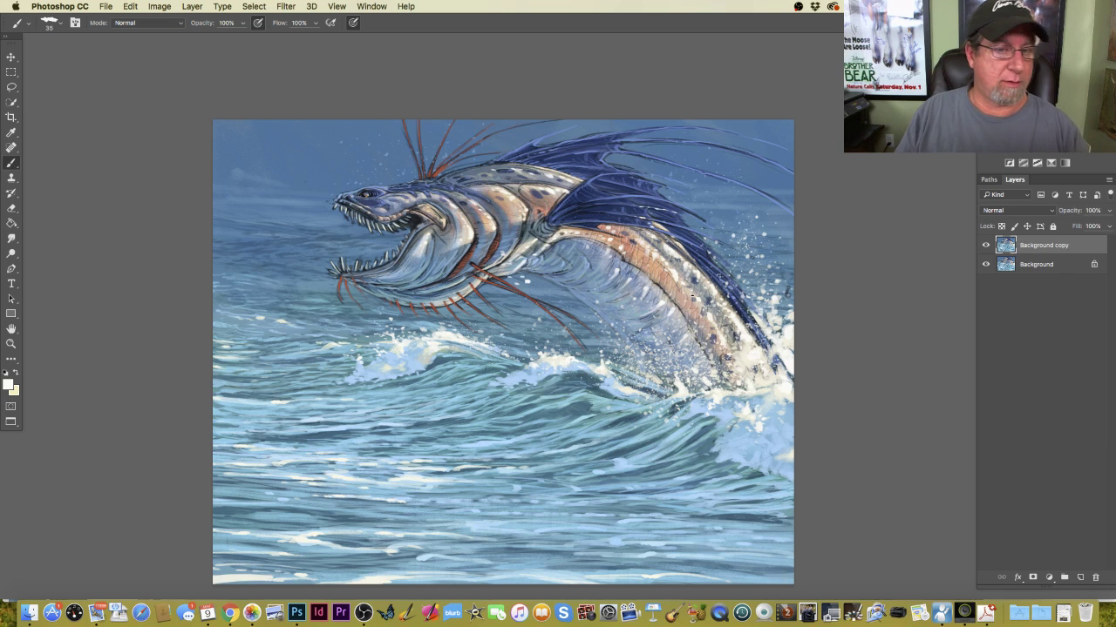
Set the foreground colour to pale yellow #fbefaa and return to the Brush tool.
left_click(9, 384)
left_click(180, 384)
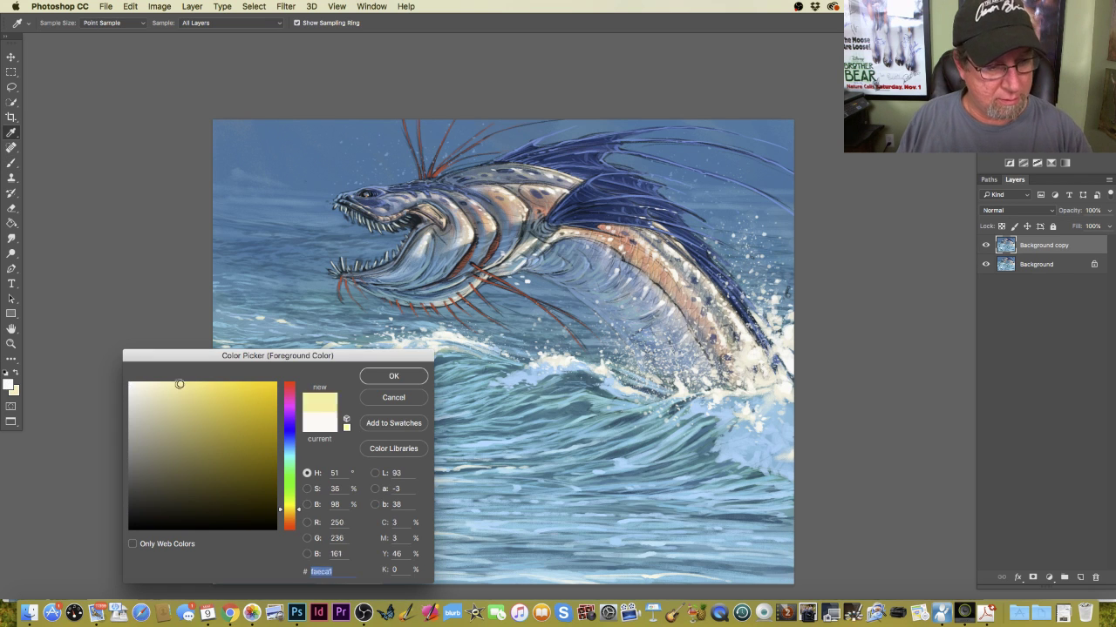
left_click_drag(179, 385, 175, 384)
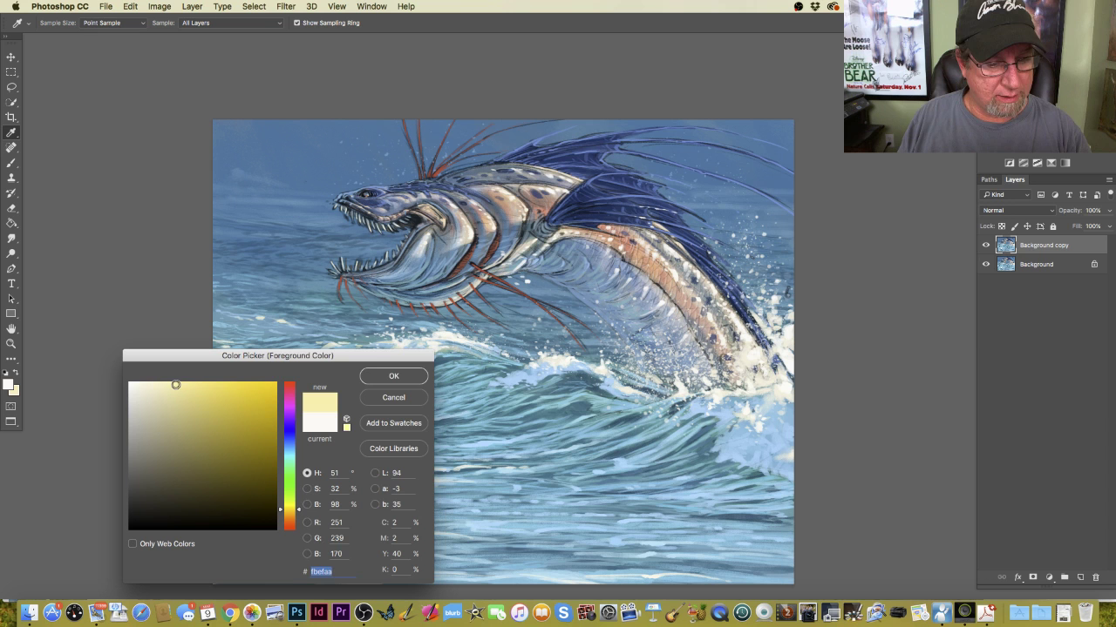
left_click(373, 376)
key("b")
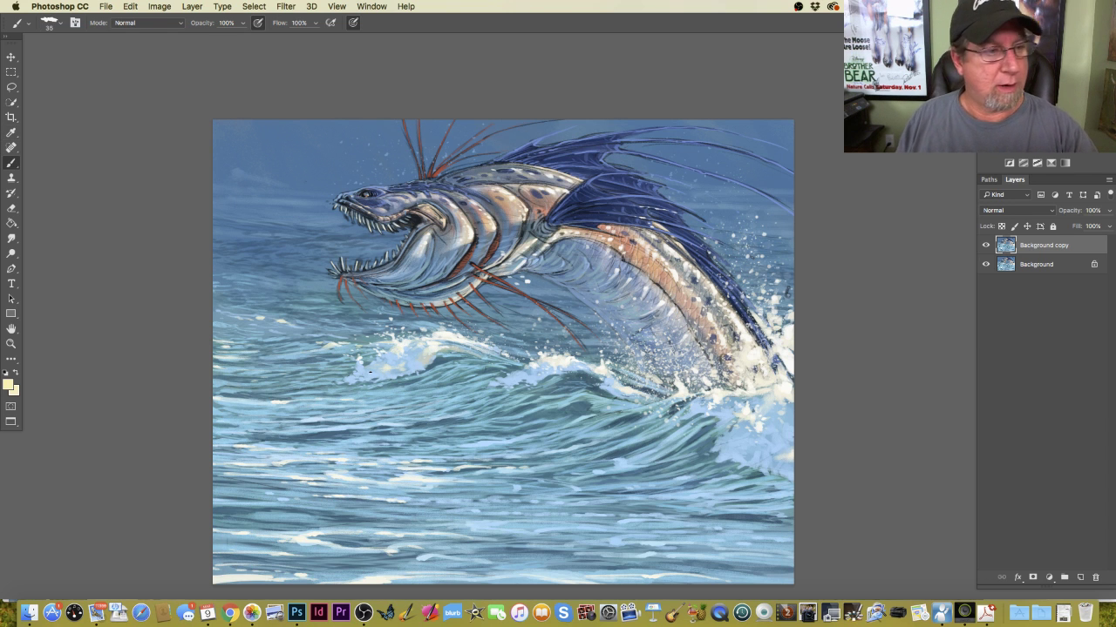
Choose the soft round brush with 0% hardness and enlarge it to 300 px.
left_click(50, 26)
left_click(28, 122)
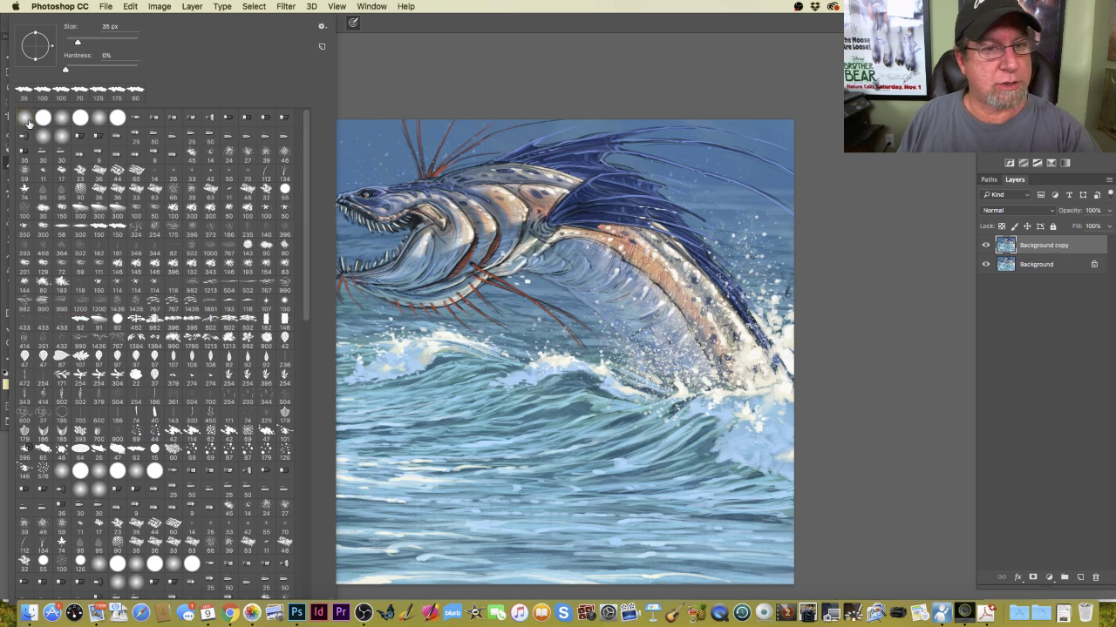
left_click(382, 103)
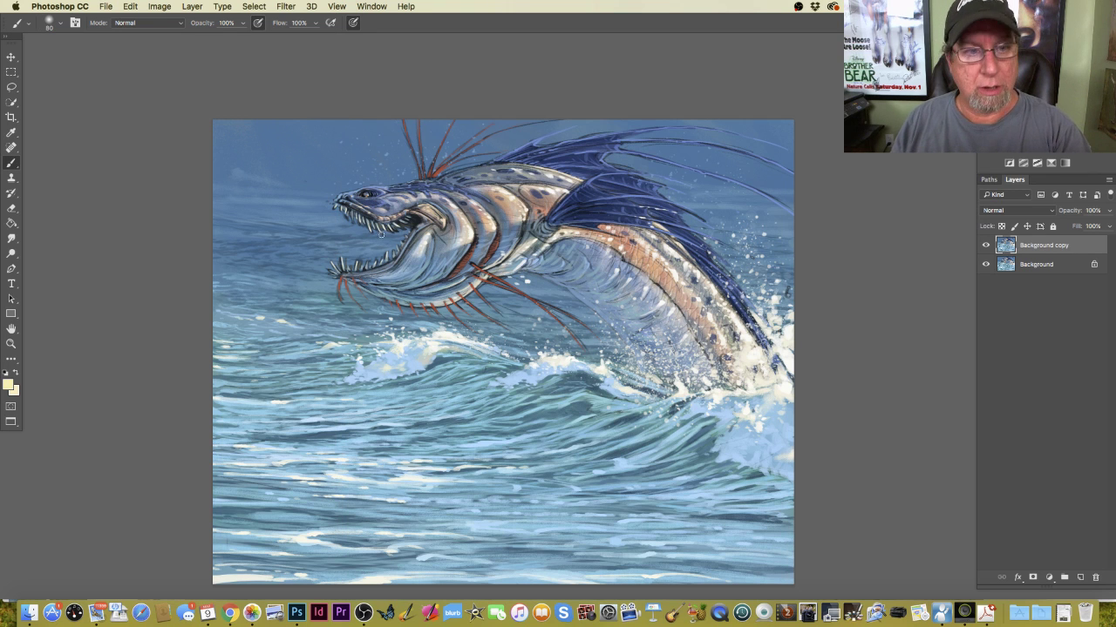
key("bracketright")
key("bracketright")
key("bracketright")
key("bracketright")
key("bracketright")
key("bracketright")
key("bracketright")
key("bracketright")
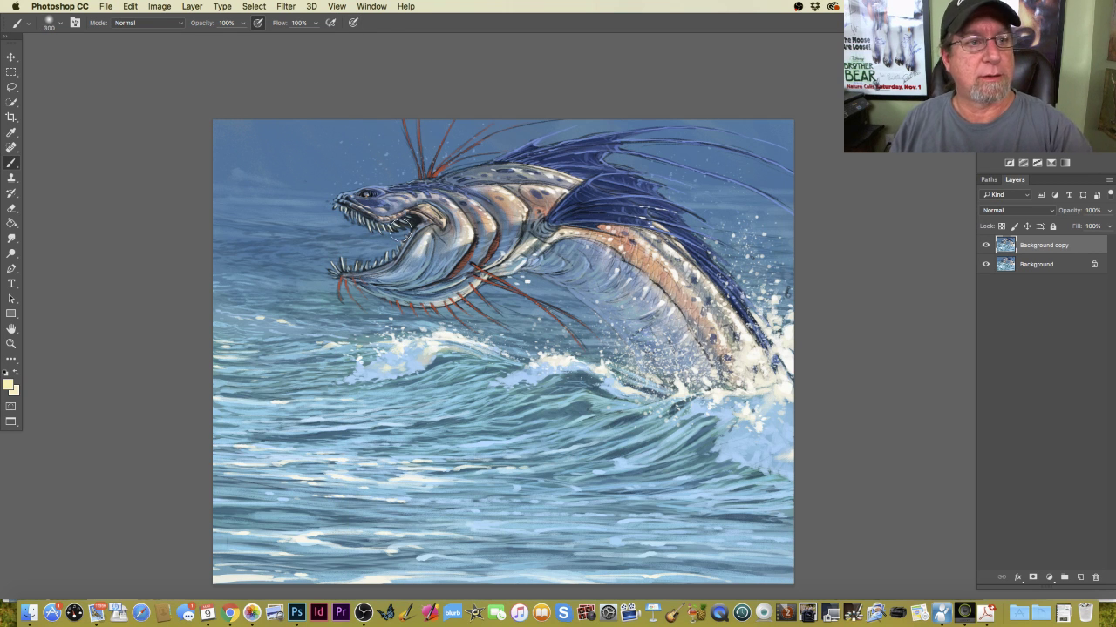
Set the brush to Color Dodge mode at 6% opacity and enlarge it to 500 px.
left_click(147, 22)
left_click(141, 124)
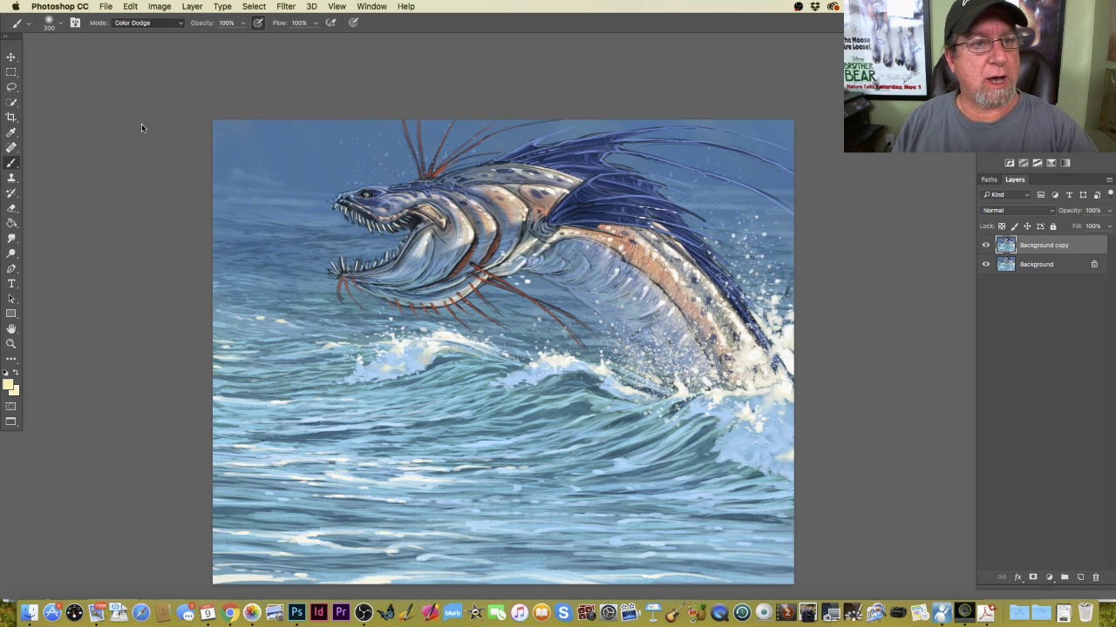
left_click_drag(243, 23, 194, 42)
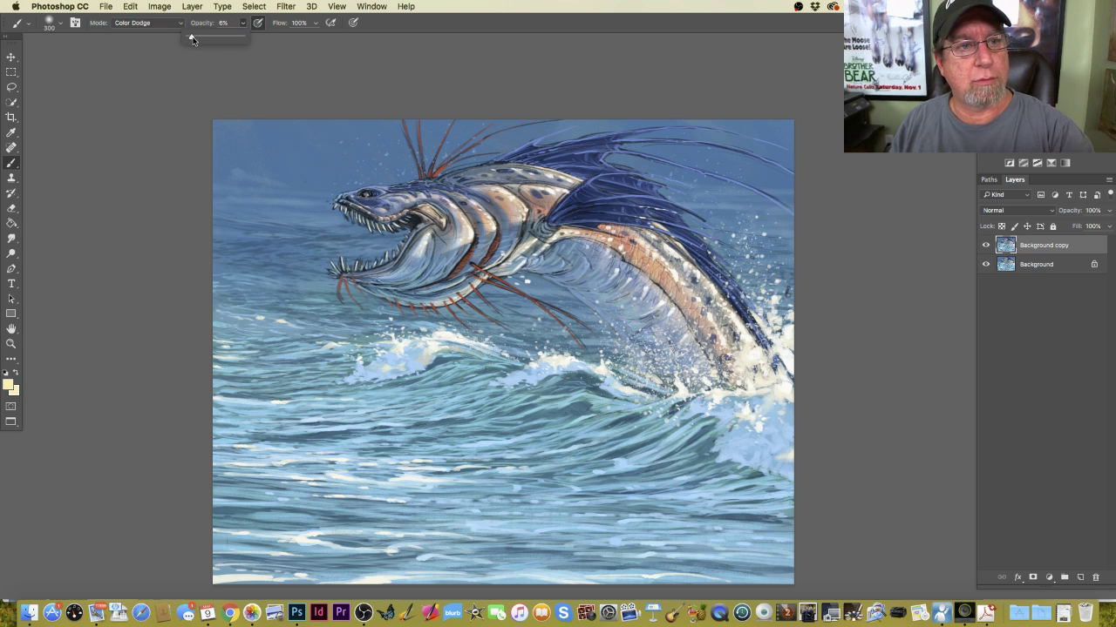
left_click(187, 131)
key("bracketright")
key("bracketright")
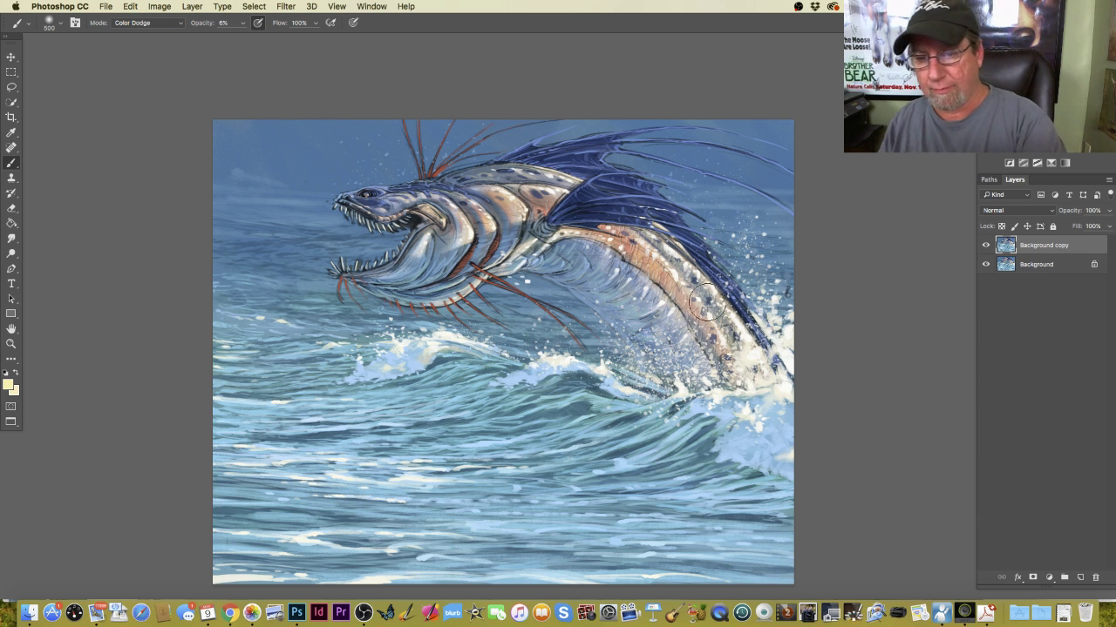
Brush pale yellow Color Dodge glow over the serpent's body and, with the brush reduced to 250 px, over the wave crests and splash foam.
mouse_move(707, 303)
left_mouse_down()
mouse_move(752, 357)
mouse_move(660, 239)
mouse_move(730, 339)
mouse_move(638, 230)
mouse_move(728, 324)
mouse_move(669, 253)
mouse_move(694, 250)
mouse_move(624, 194)
mouse_move(657, 258)
mouse_move(532, 199)
mouse_move(482, 215)
mouse_move(486, 225)
mouse_move(478, 209)
mouse_move(489, 233)
mouse_move(486, 218)
mouse_move(455, 220)
mouse_move(468, 237)
mouse_move(425, 180)
mouse_move(509, 199)
mouse_move(487, 181)
mouse_move(501, 199)
mouse_move(537, 181)
left_mouse_up()
key("bracketleft")
key("bracketleft")
key("bracketleft")
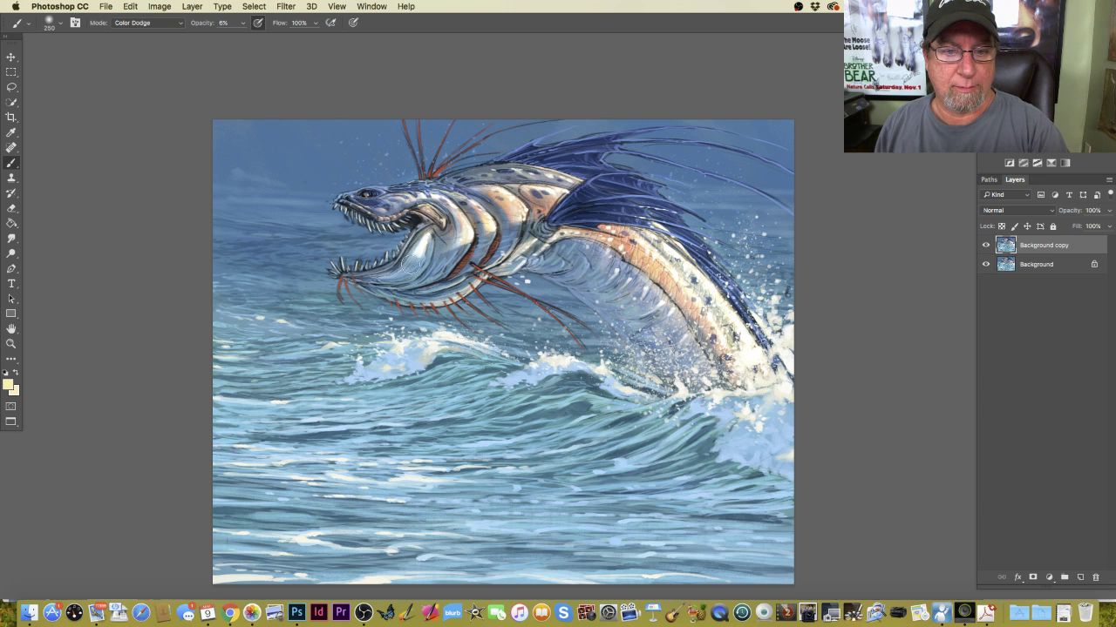
mouse_move(781, 423)
left_mouse_down()
mouse_move(791, 402)
mouse_move(713, 427)
left_mouse_up()
mouse_move(622, 400)
left_mouse_down()
mouse_move(424, 353)
mouse_move(393, 368)
left_mouse_up()
mouse_move(509, 374)
left_mouse_down()
mouse_move(601, 384)
mouse_move(440, 379)
mouse_move(544, 394)
mouse_move(575, 367)
mouse_move(557, 361)
mouse_move(600, 370)
mouse_move(593, 349)
left_mouse_up()
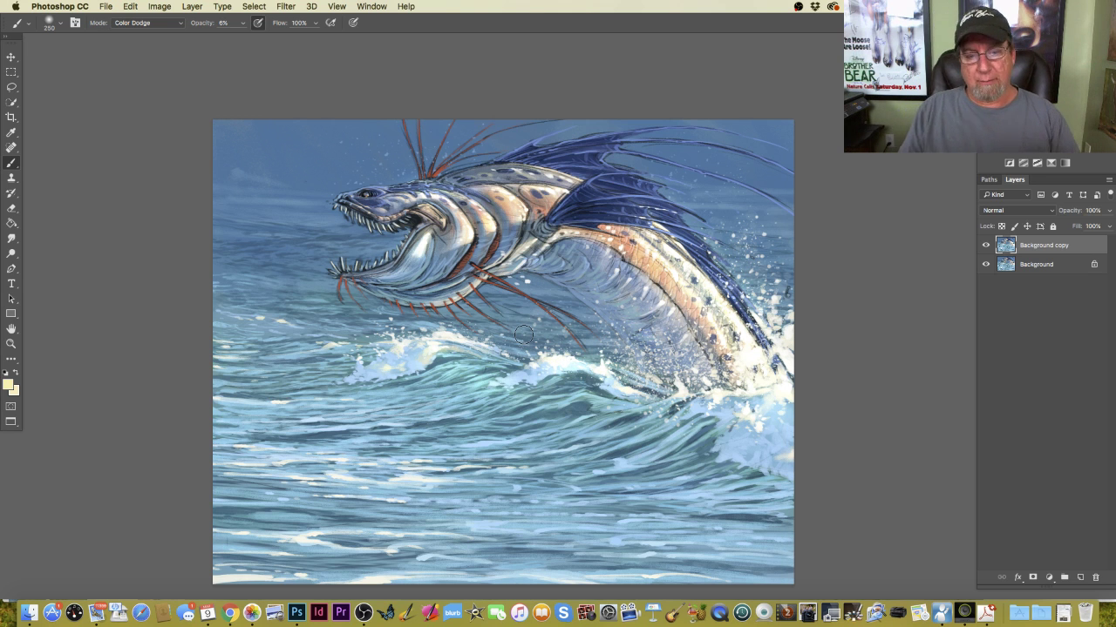
mouse_move(523, 334)
left_mouse_down()
mouse_move(516, 387)
mouse_move(553, 369)
mouse_move(505, 396)
mouse_move(419, 367)
mouse_move(455, 333)
left_mouse_up()
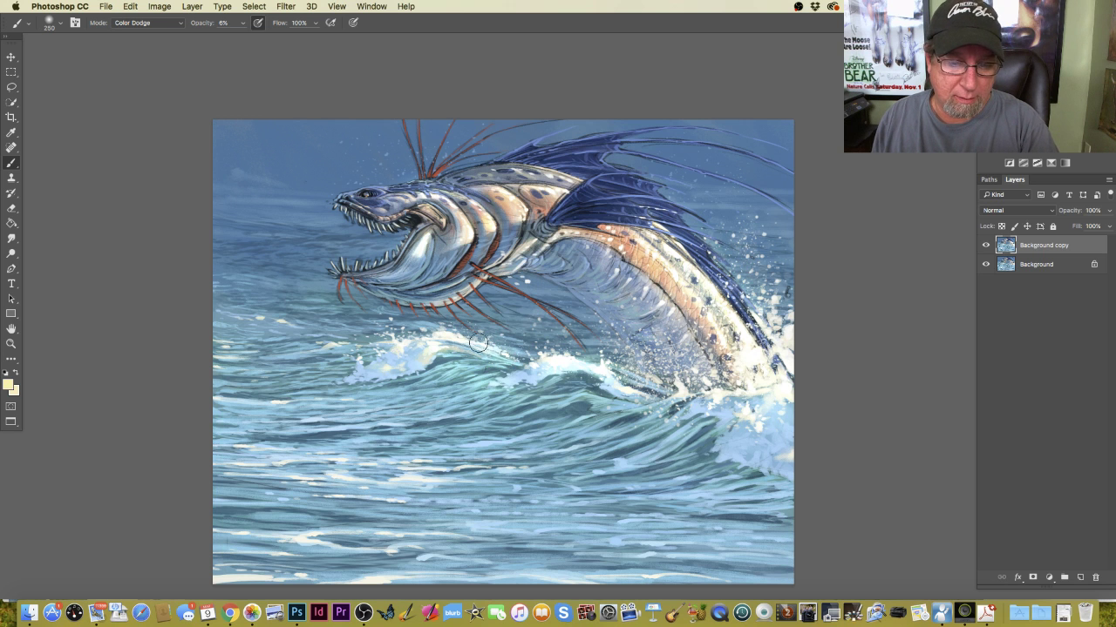
Set the foreground colour to a dark slate blue based on the wave water and add a new layer above Background copy.
left_click(10, 386)
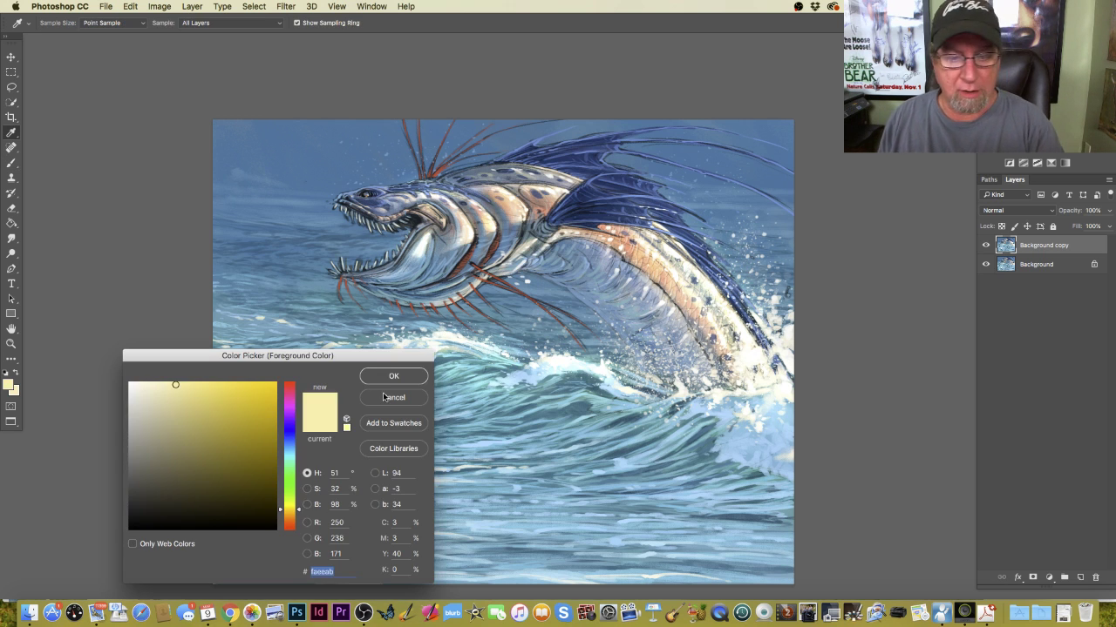
left_click(515, 367)
left_click_drag(199, 424, 214, 467)
key("Return")
key("alt+shift+super+n")
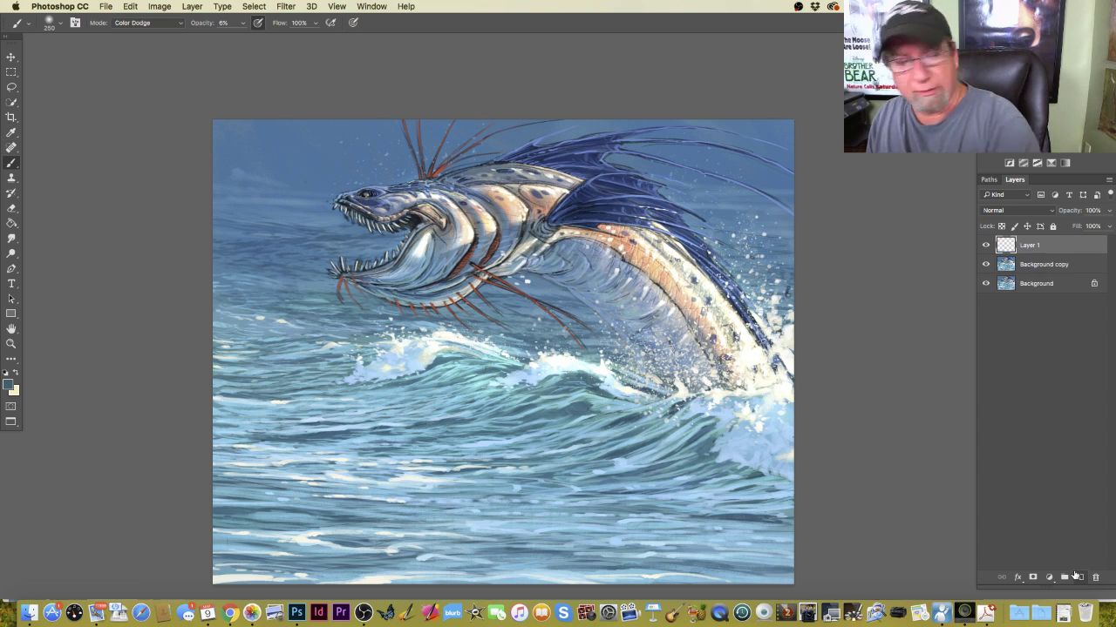
Set the brush to Normal mode at 100% opacity with pressure-controlled size, and choose the rough-edged 62 px brush.
left_click(141, 22)
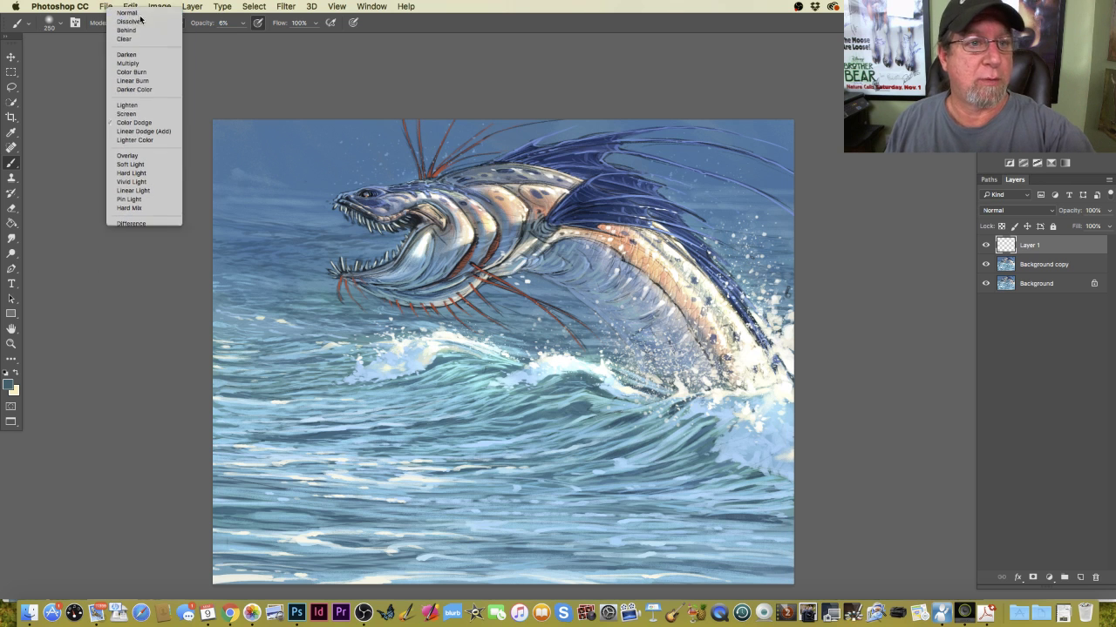
left_click(131, 12)
left_click(242, 23)
left_click_drag(241, 36, 295, 40)
left_click(348, 32)
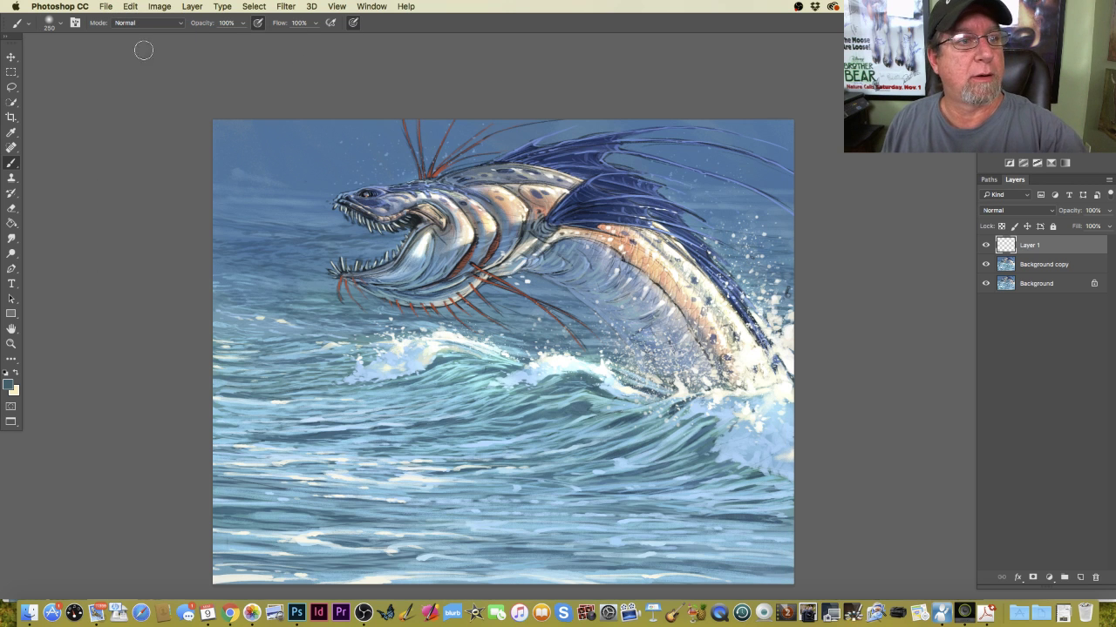
left_click(58, 24)
left_click(80, 320)
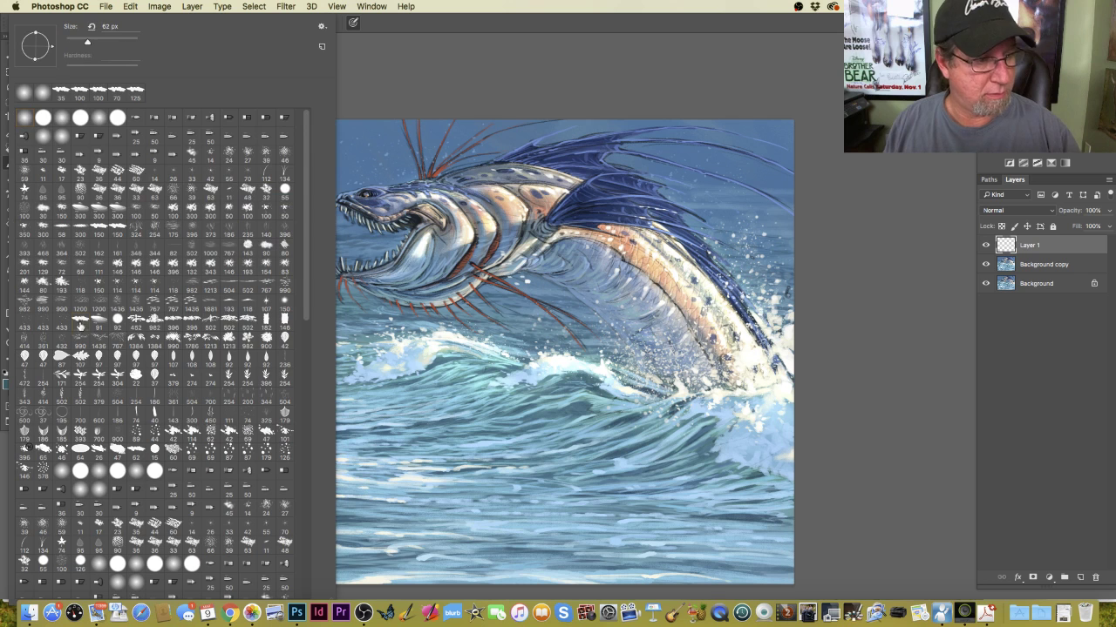
key("Return")
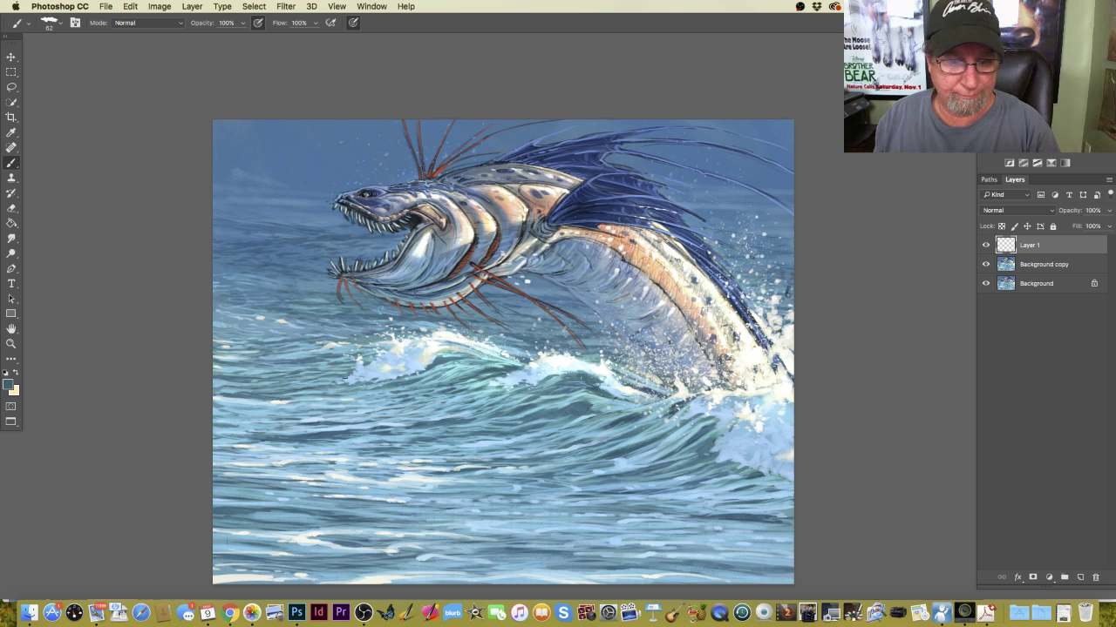
Set the foreground colour to a bright aqua green with a hue of 171° and return to the Brush tool.
left_click(10, 384)
left_click(203, 425)
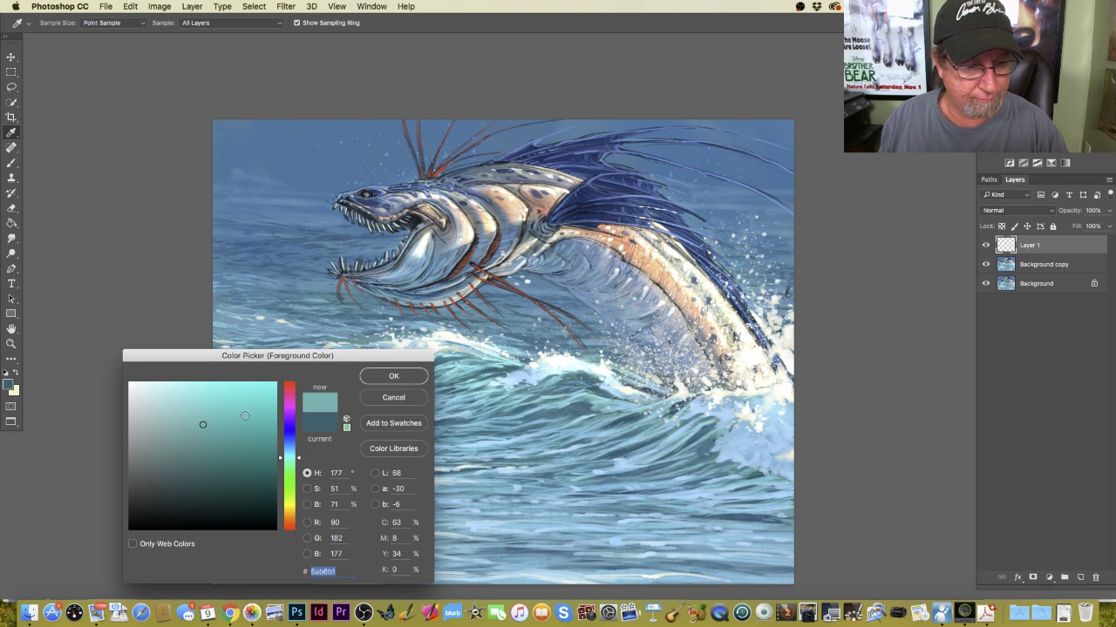
left_click(288, 460)
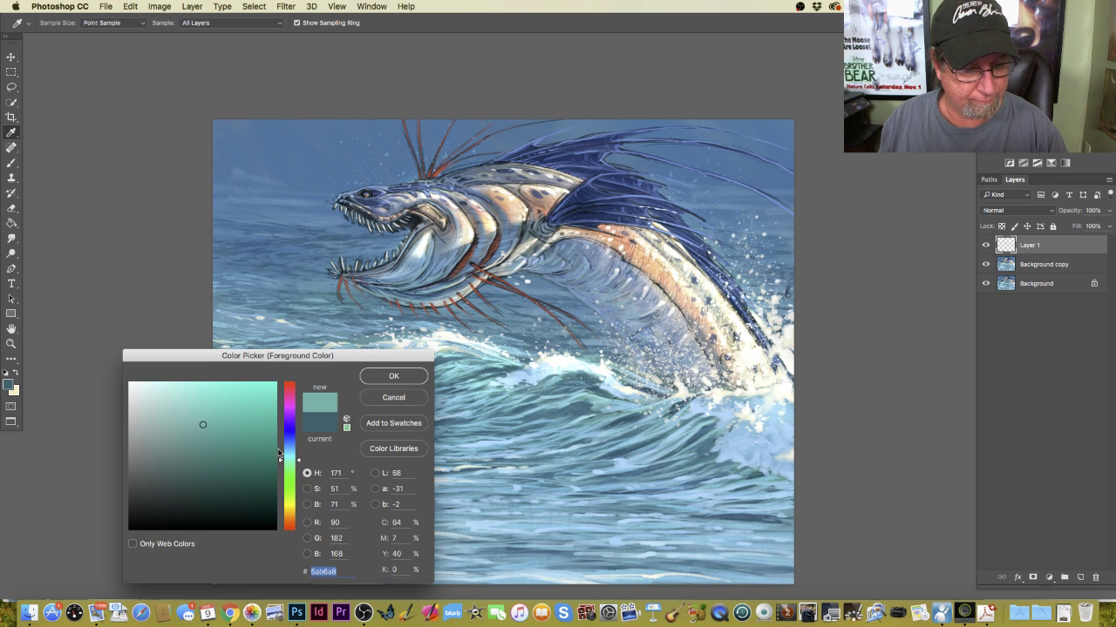
left_click(215, 397)
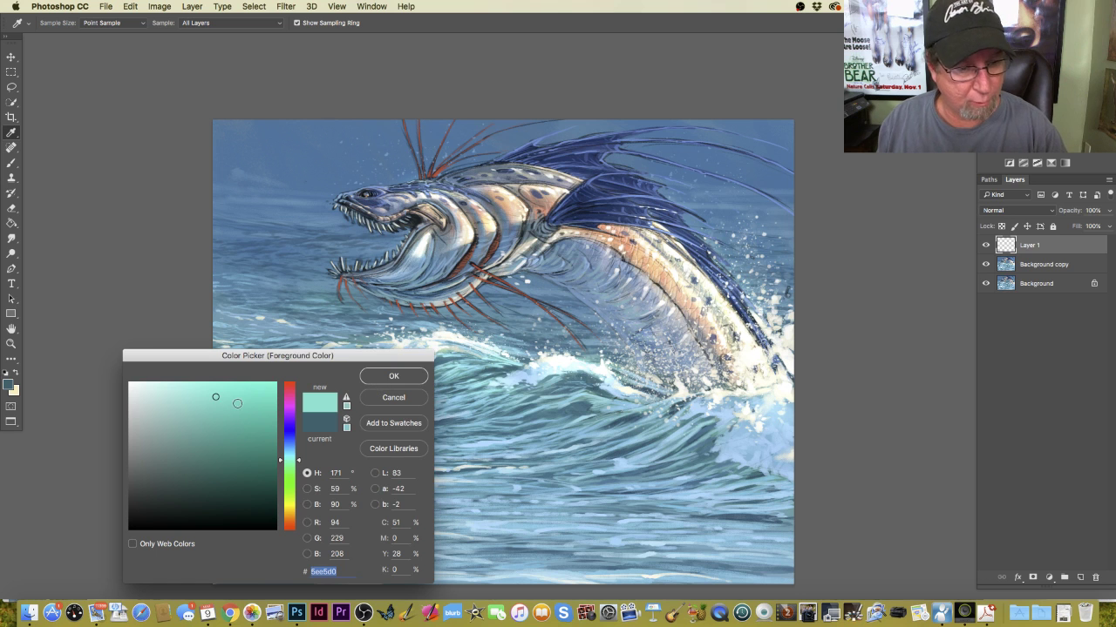
left_click(234, 403)
left_click(390, 376)
key("b")
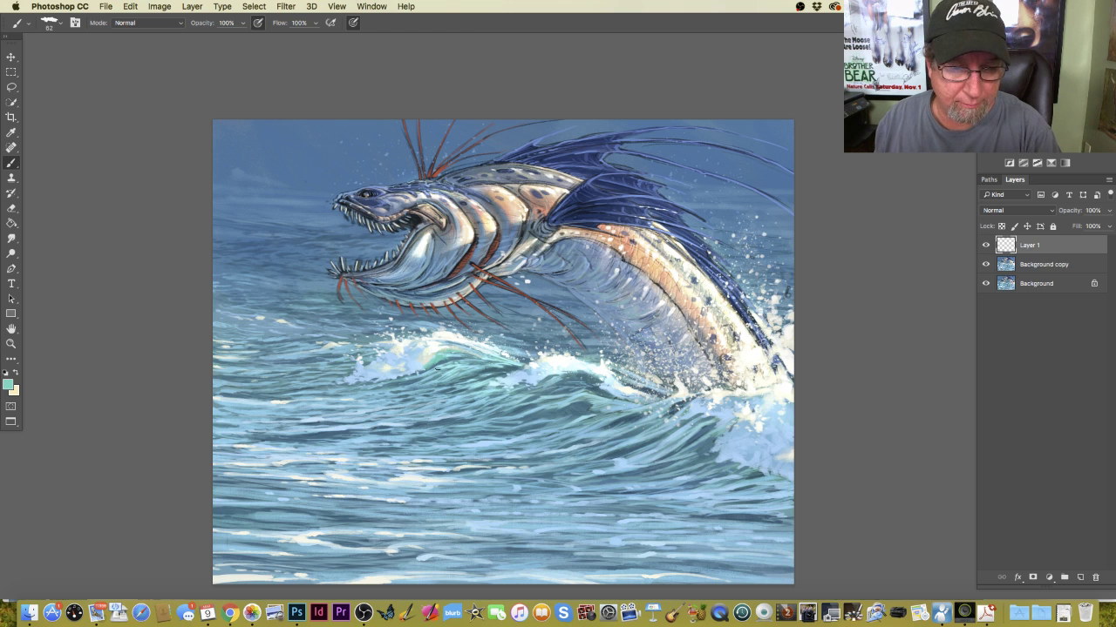
Change the foreground colour to a lighter mint aqua for the wave highlights.
left_click(8, 384)
left_click(222, 389)
left_click(373, 381)
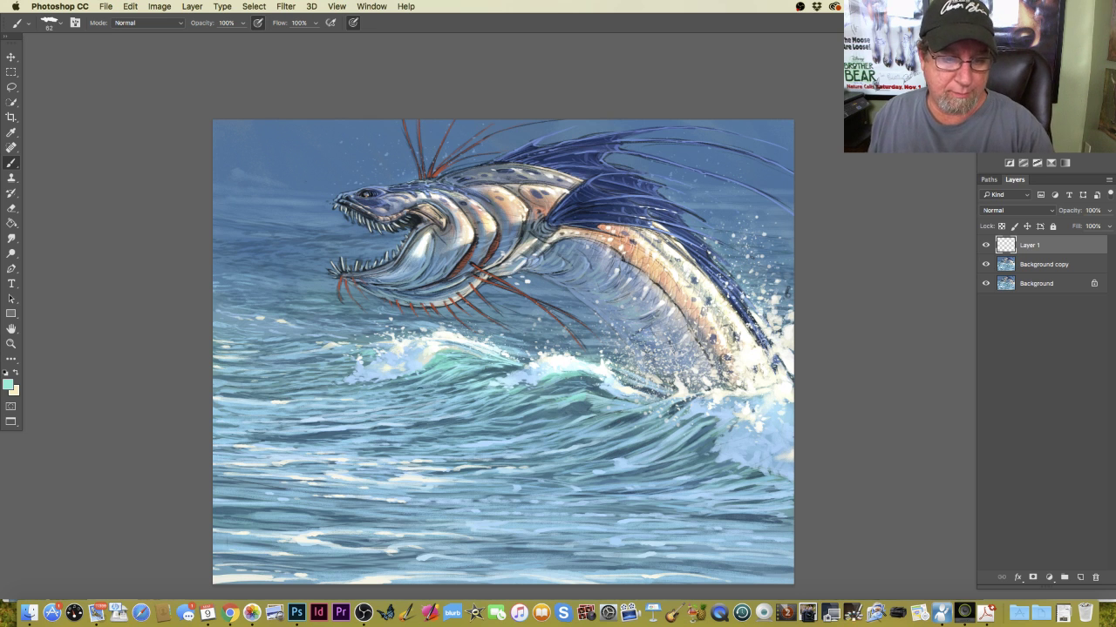
Set the foreground colour to pale cyan #b1fcfc.
left_click(9, 386)
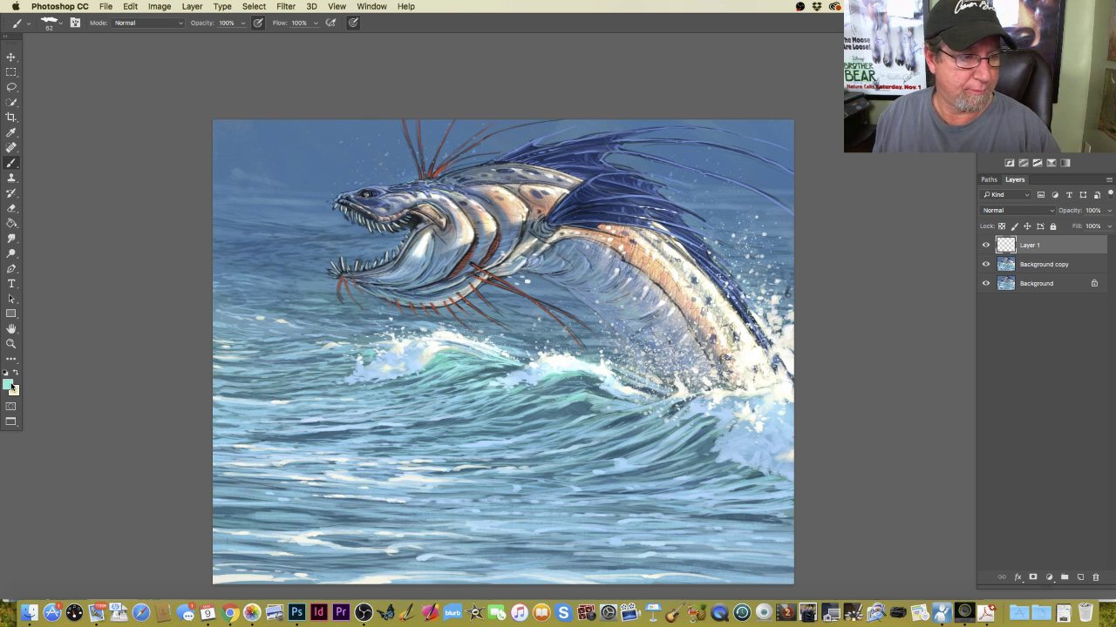
left_click(511, 363)
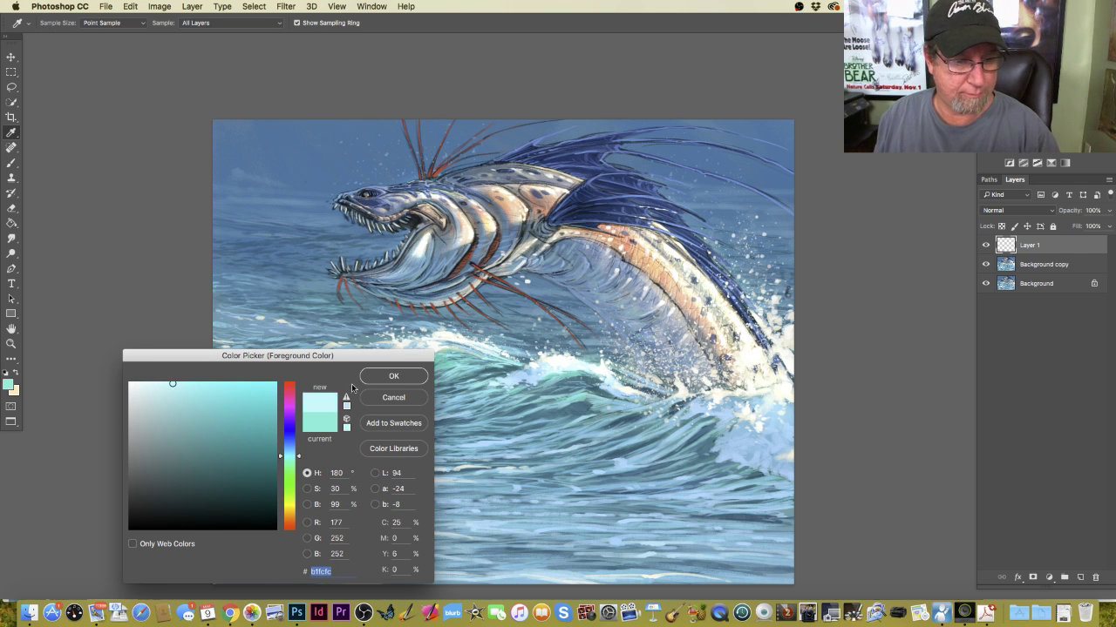
left_click(393, 376)
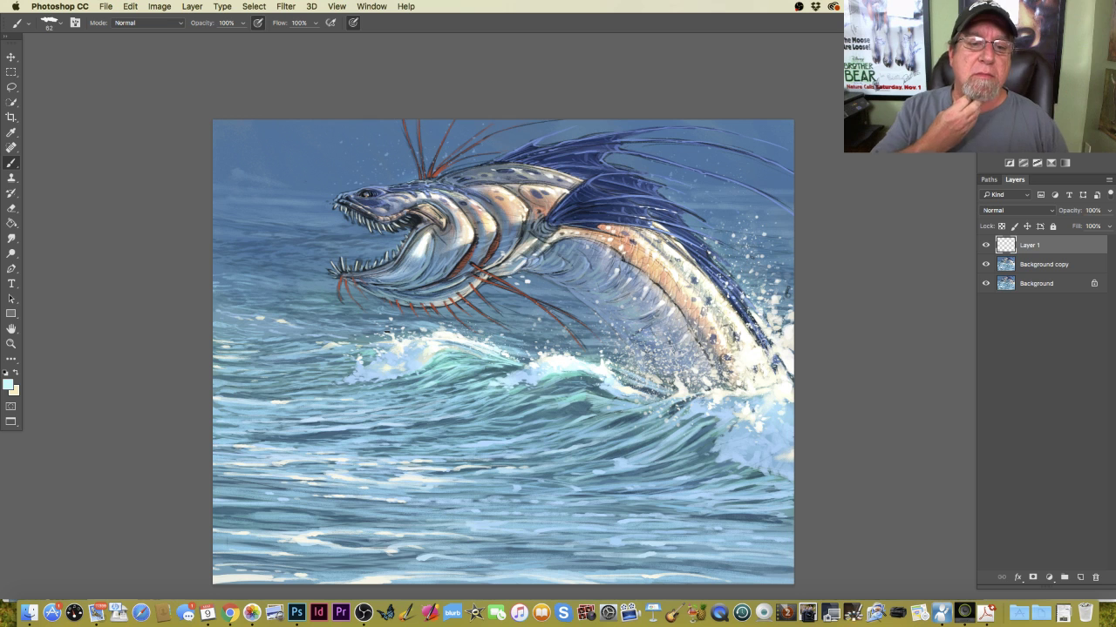
Sample the blue above the serpent's eye and lighten it to a pale periwinkle foreground colour.
left_click(8, 386)
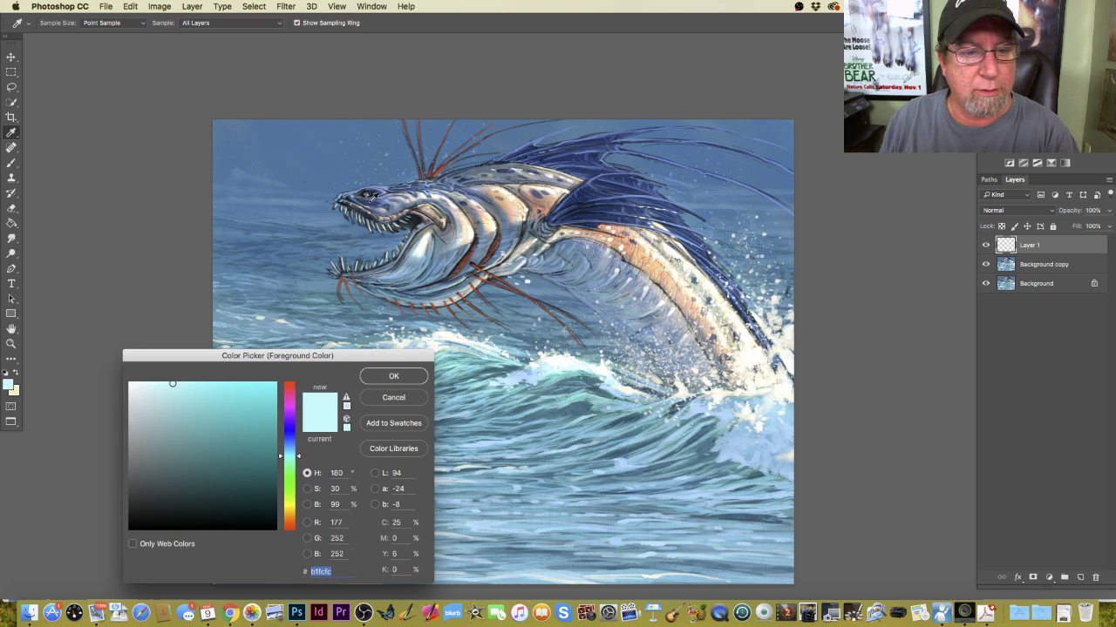
left_click(377, 181)
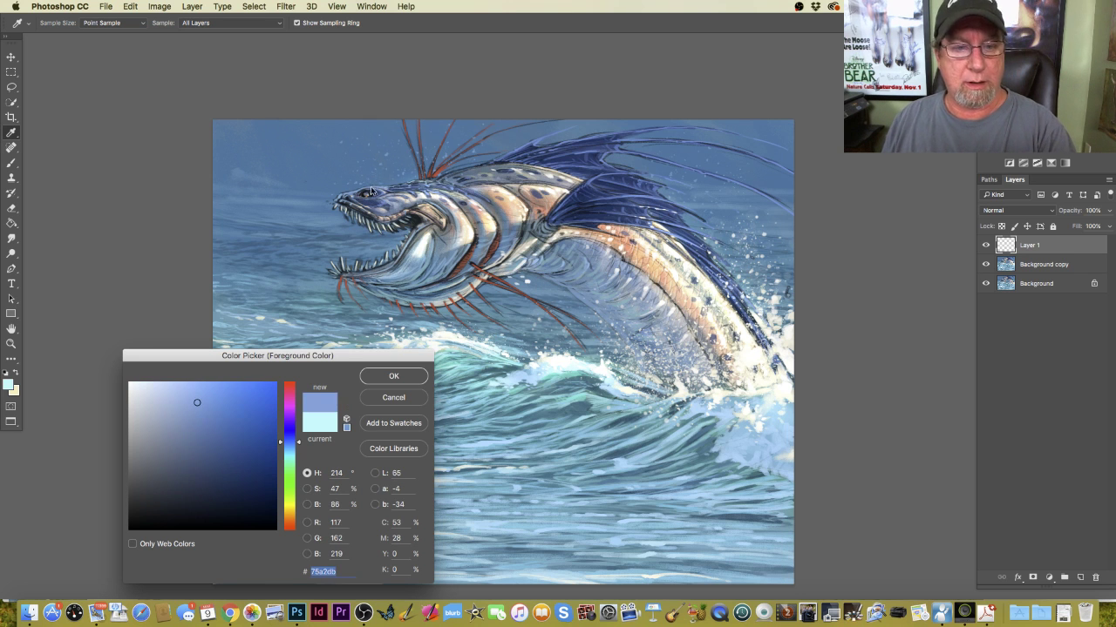
left_click(377, 183)
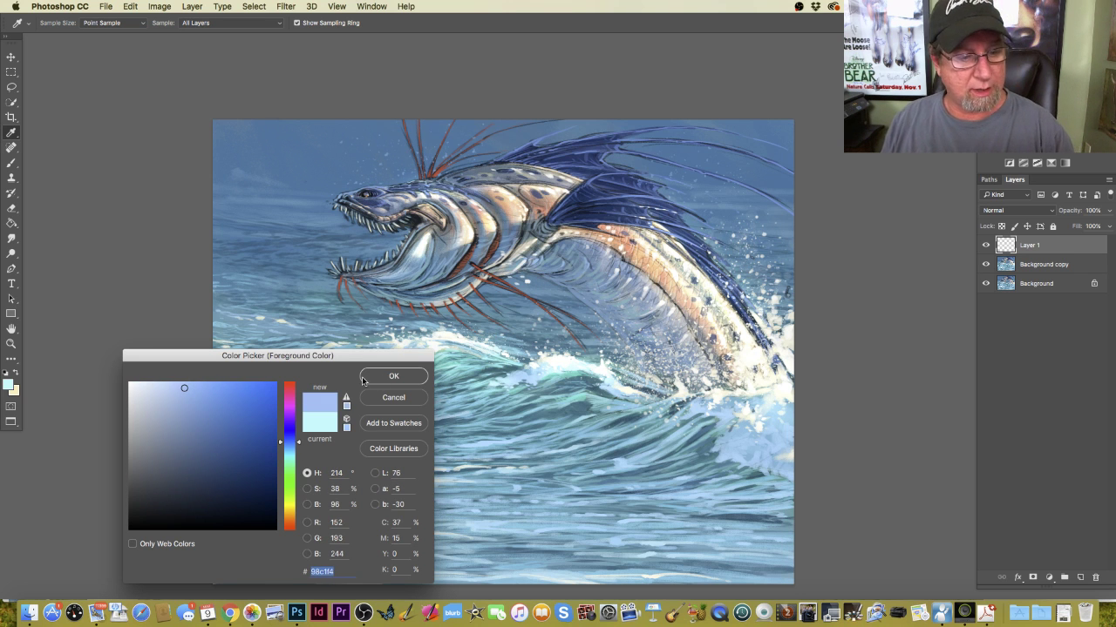
left_click(176, 388)
left_click(378, 378)
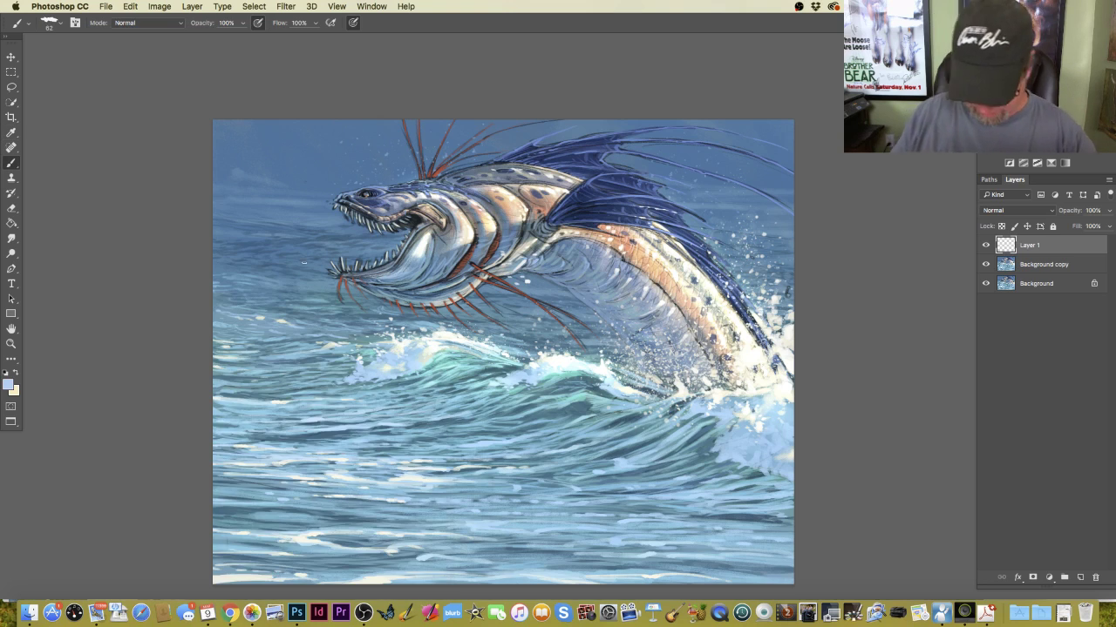
Set the foreground colour to a soft sky blue sampled from the underside of the serpent's lower jaw.
key("super+equal")
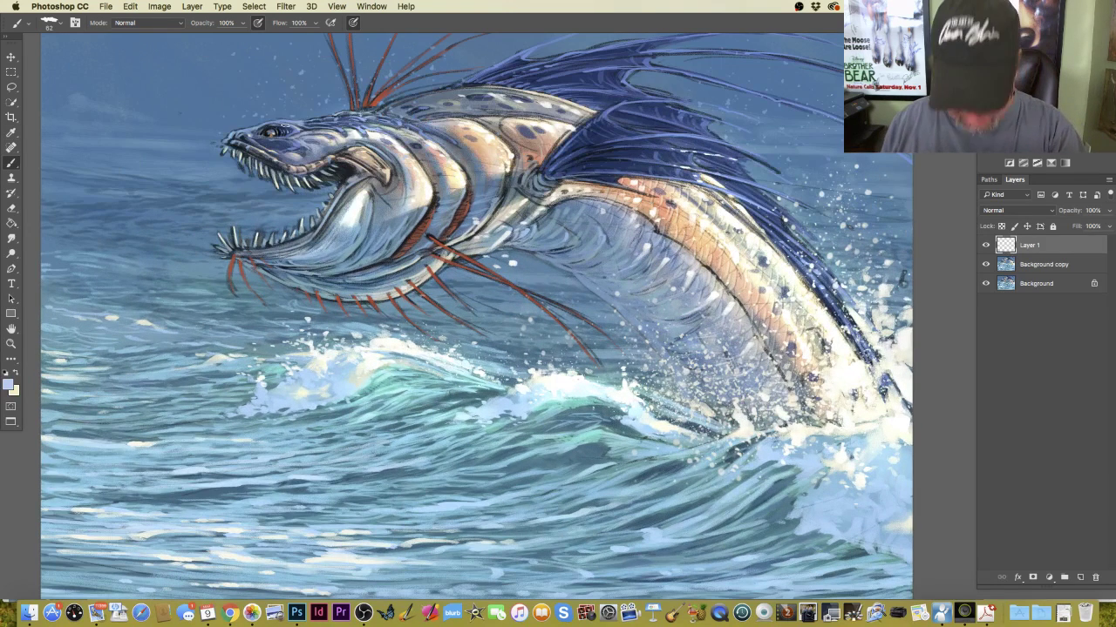
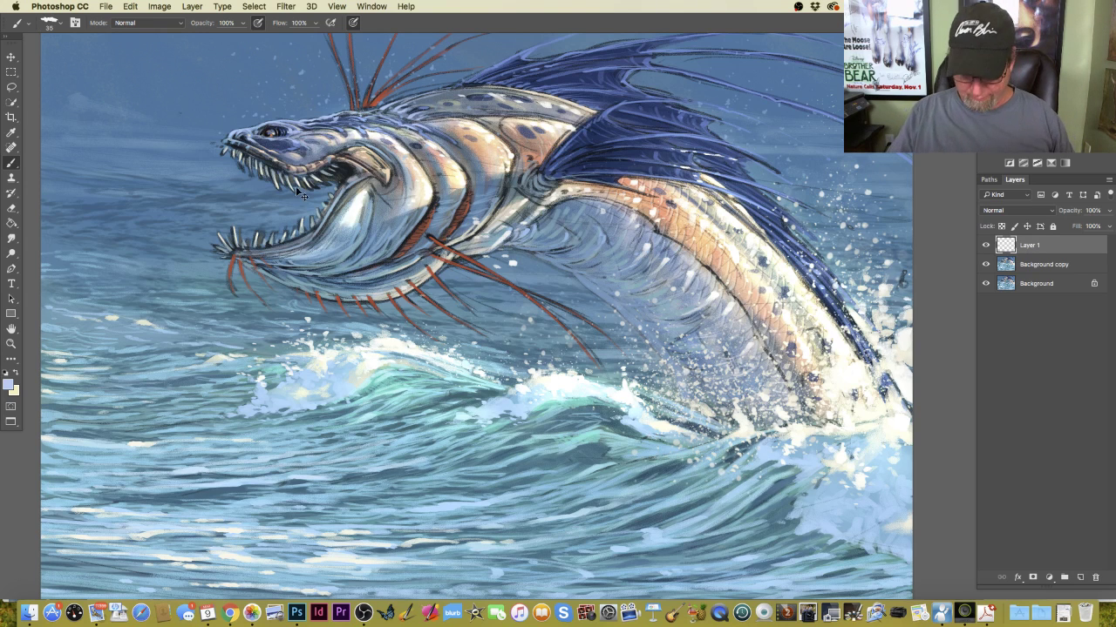
key("super+minus")
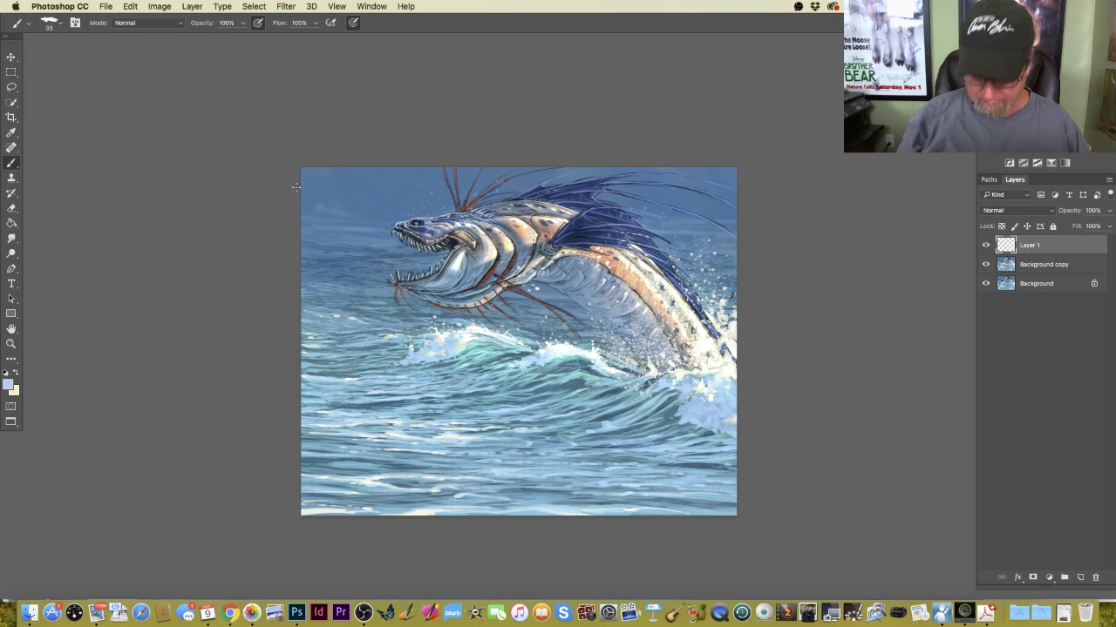
key("super+plus")
key("super+plus")
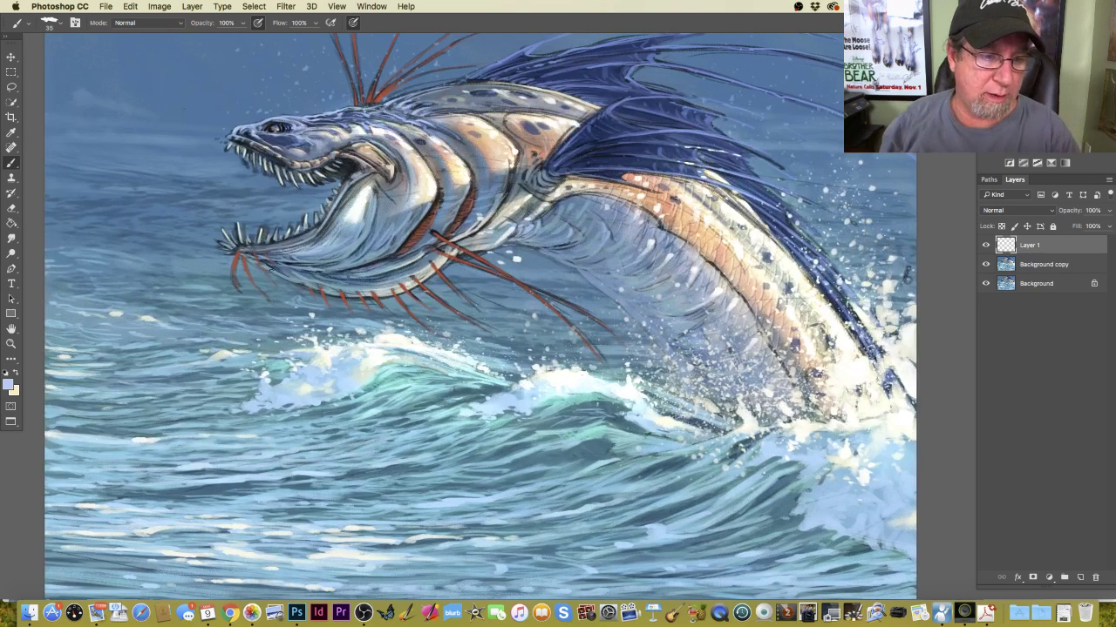
left_click(10, 385)
left_click(310, 277)
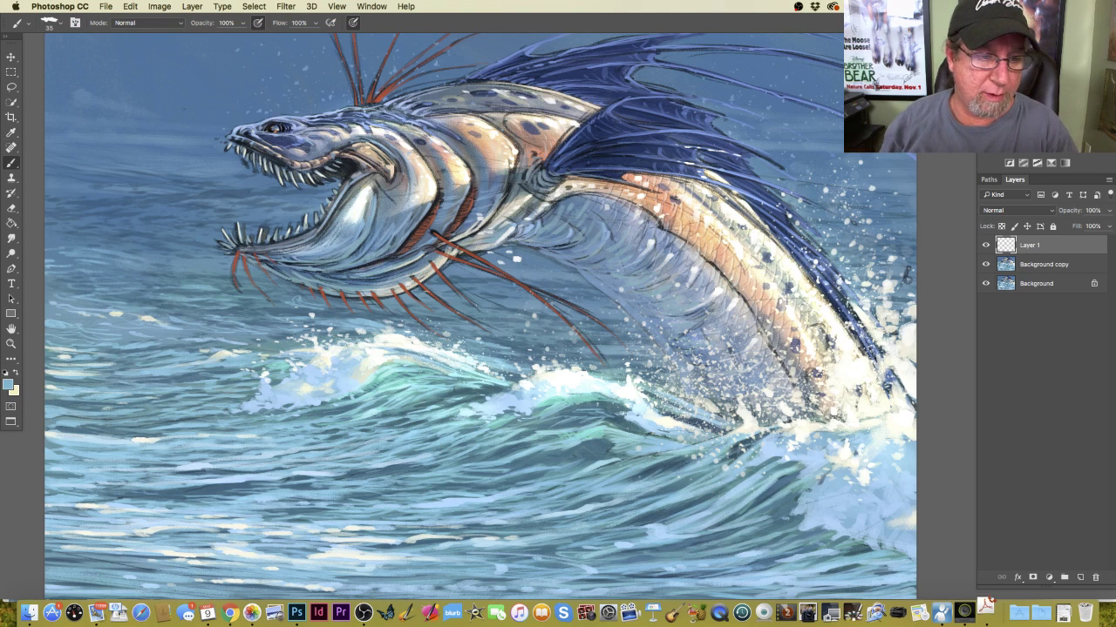
key("Return")
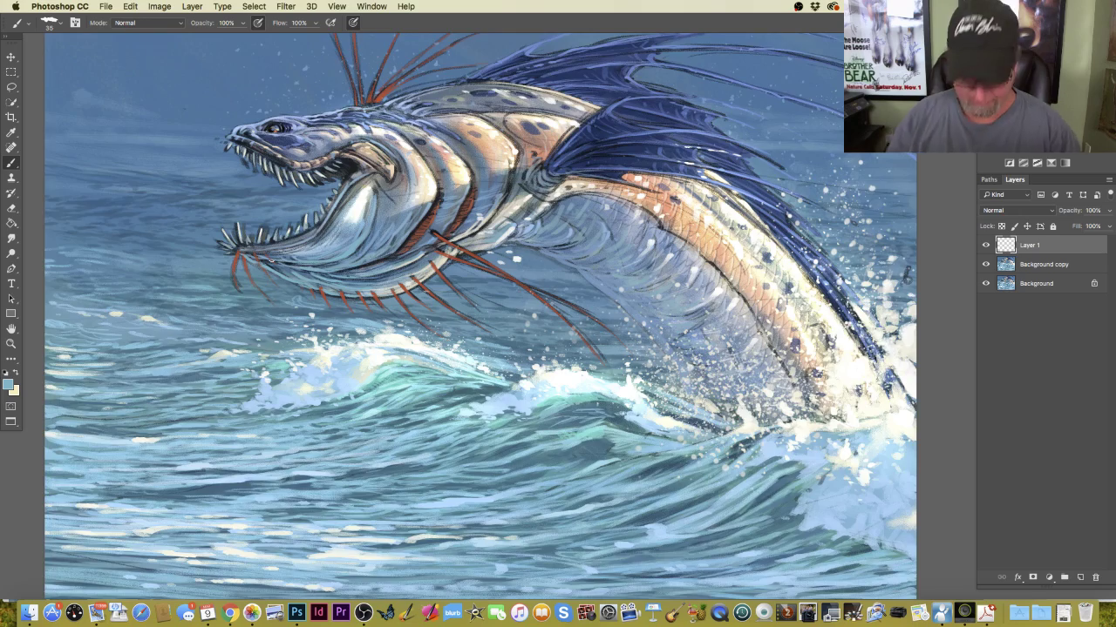
Examine the serpent's head, jaws and neck up close, and the painting as a whole.
key("super+plus")
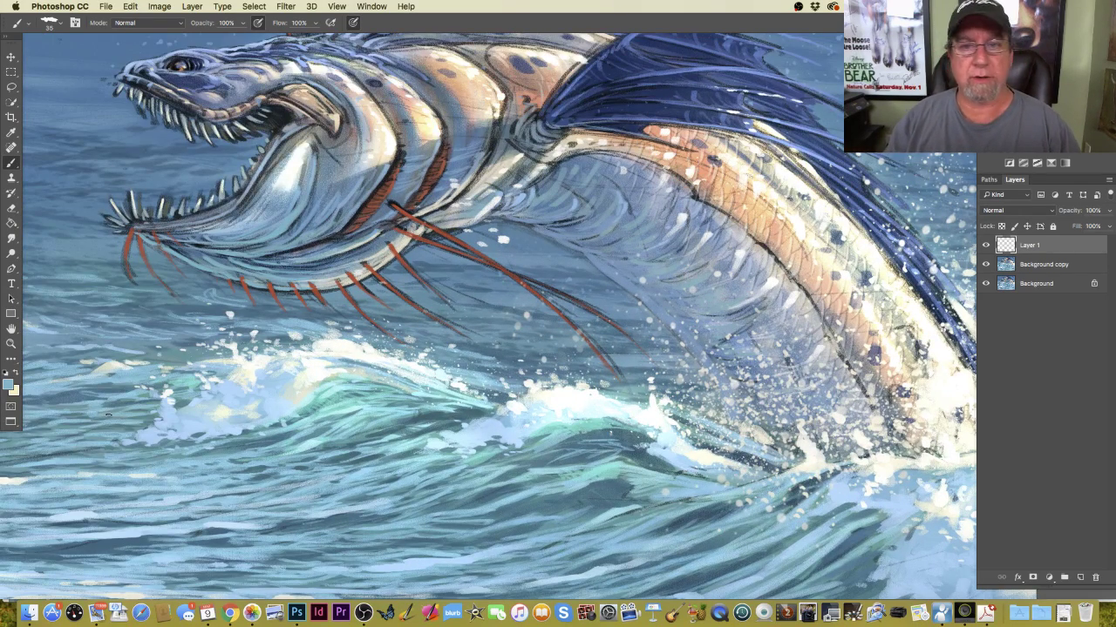
left_click_drag(107, 416, 176, 500)
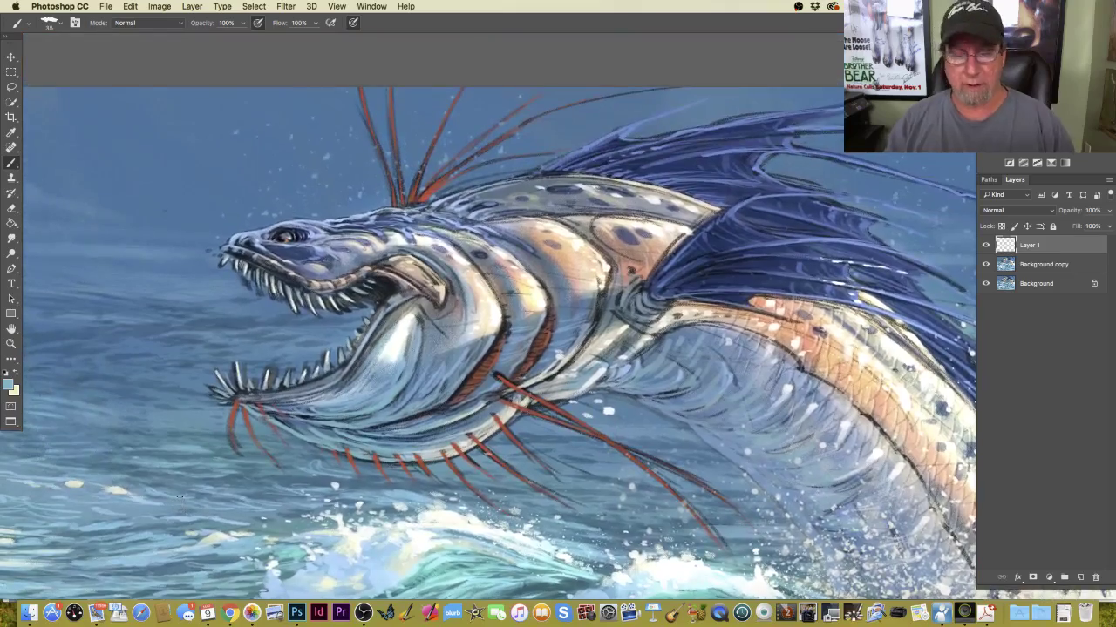
key("super+equal")
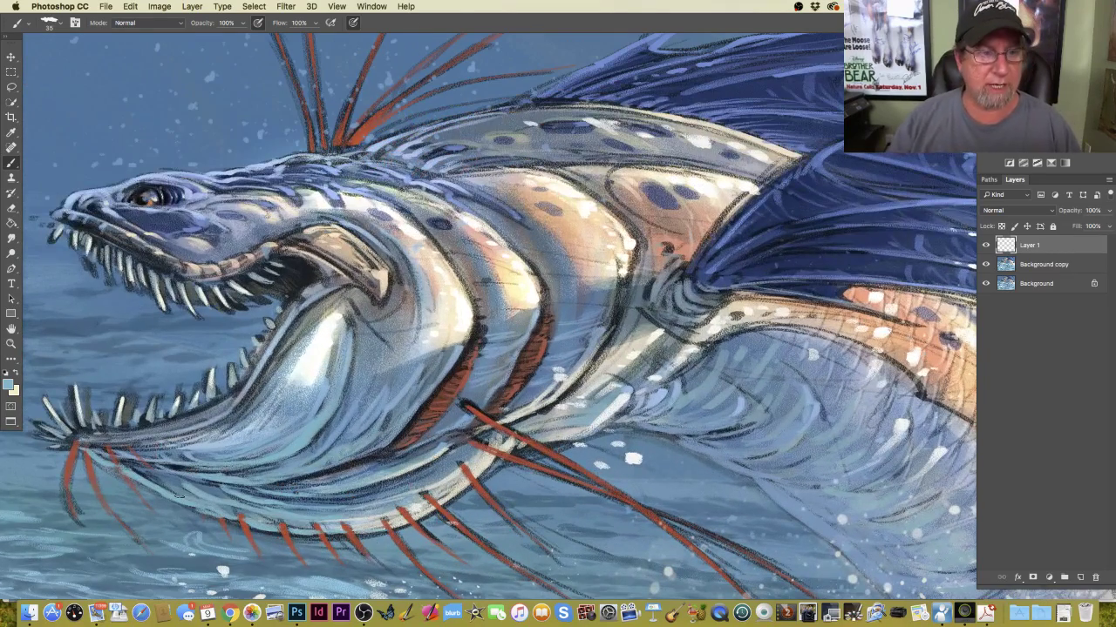
left_click_drag(104, 544, 227, 512)
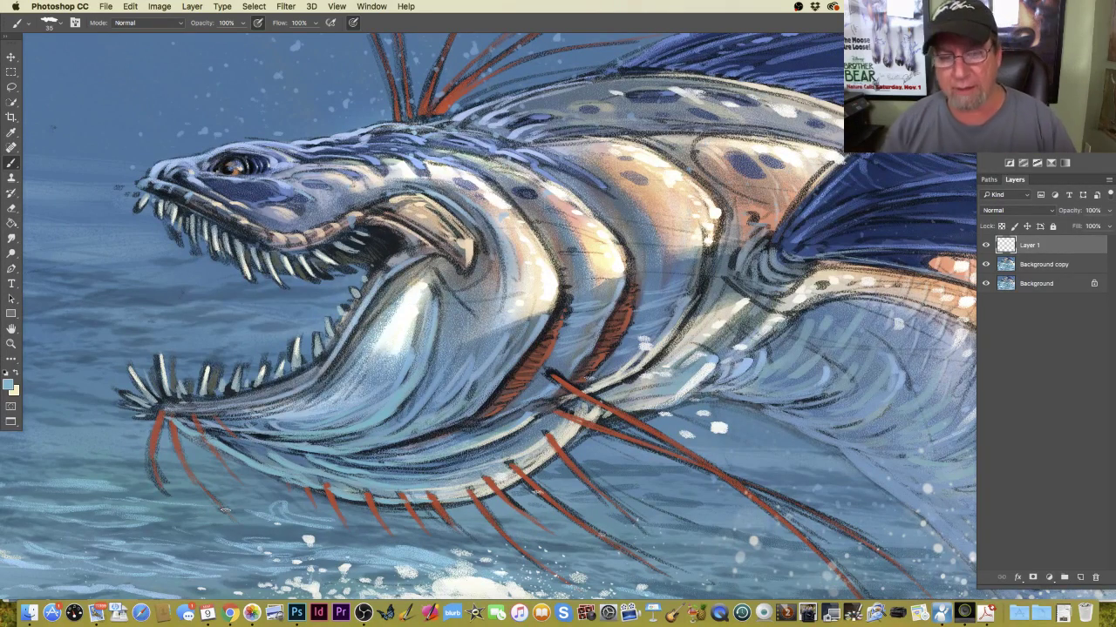
key("super+minus")
key("super+minus")
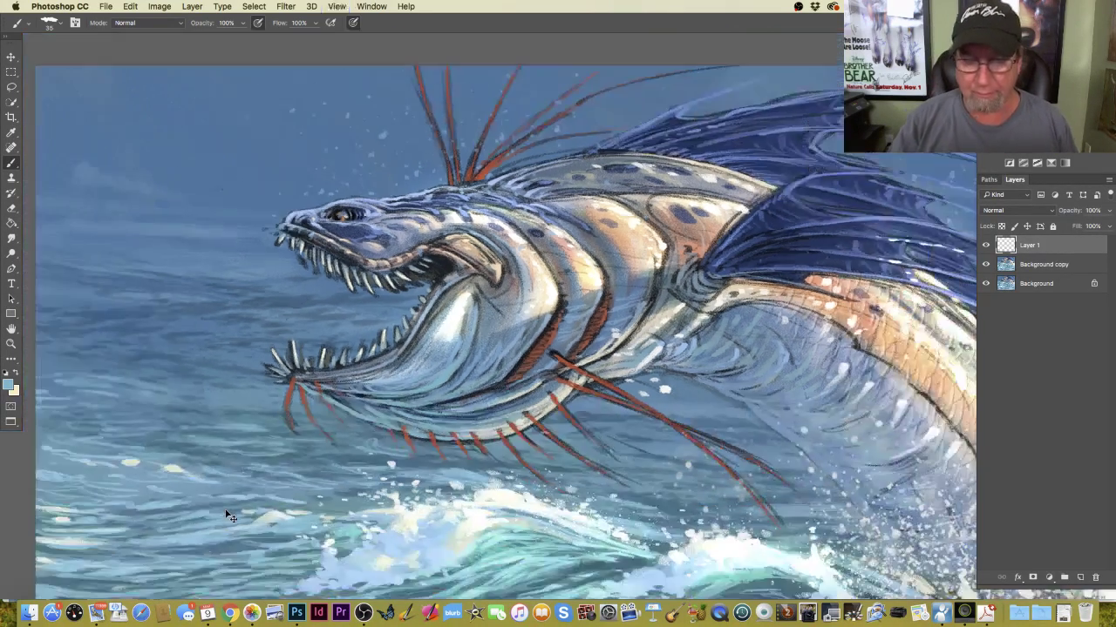
key("super+minus")
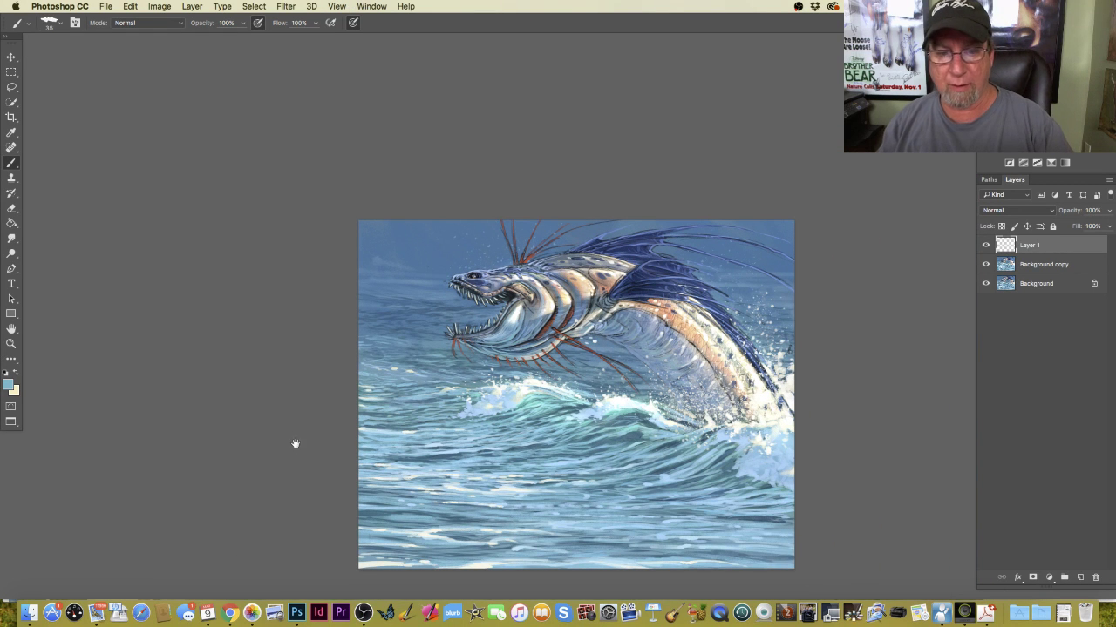
left_click_drag(291, 443, 197, 343)
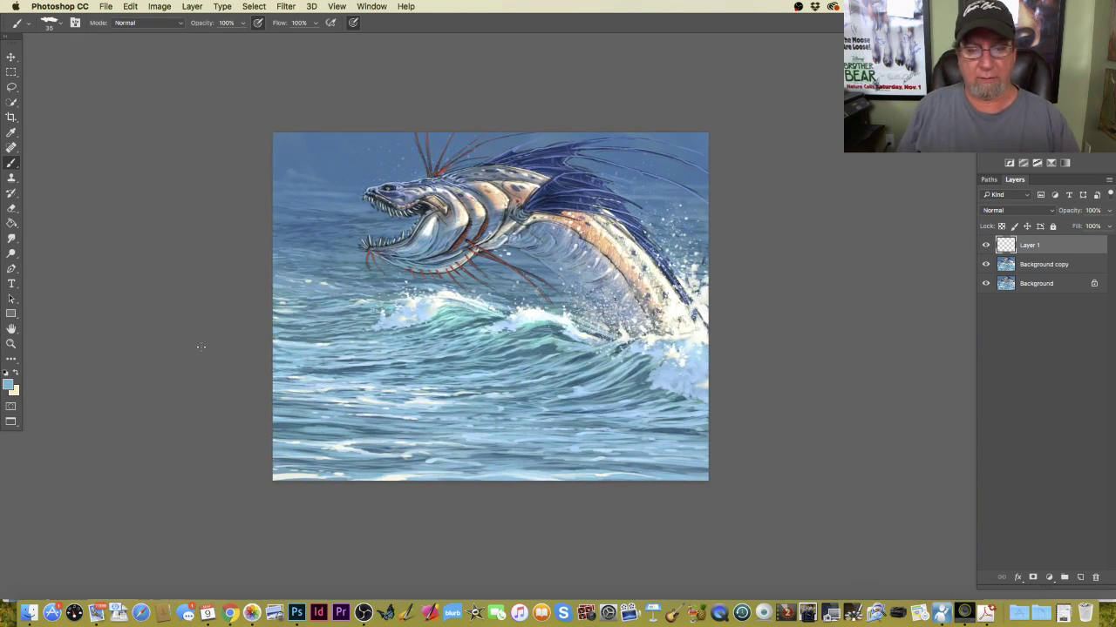
Flip the whole canvas horizontally and add a new empty layer above Layer 1.
left_click(159, 6)
mouse_move(183, 118)
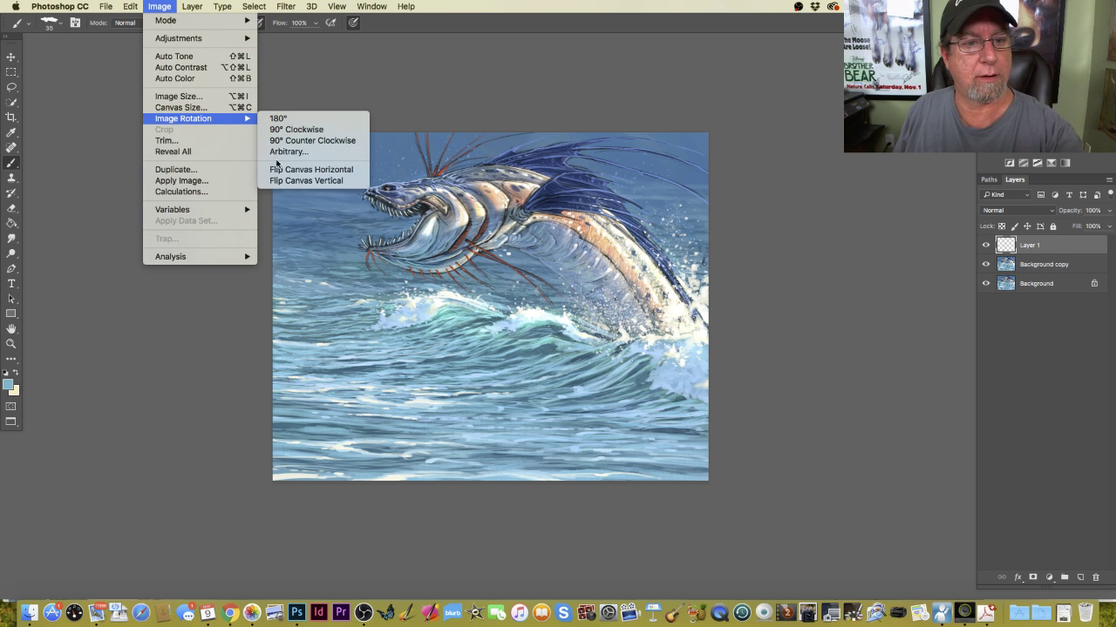
left_click(278, 171)
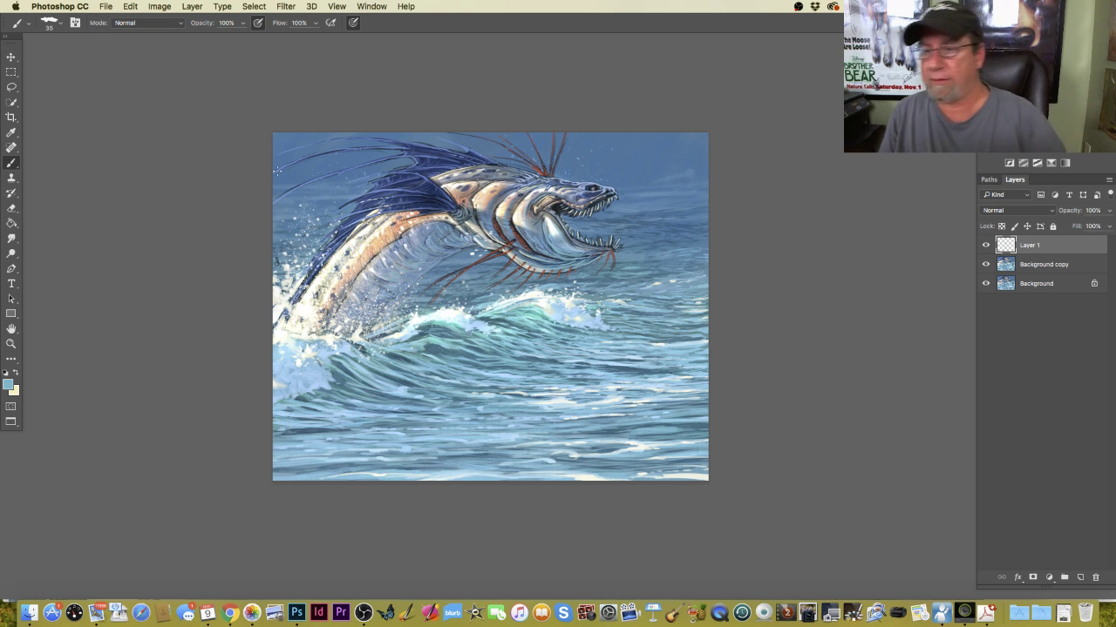
left_click(1078, 578)
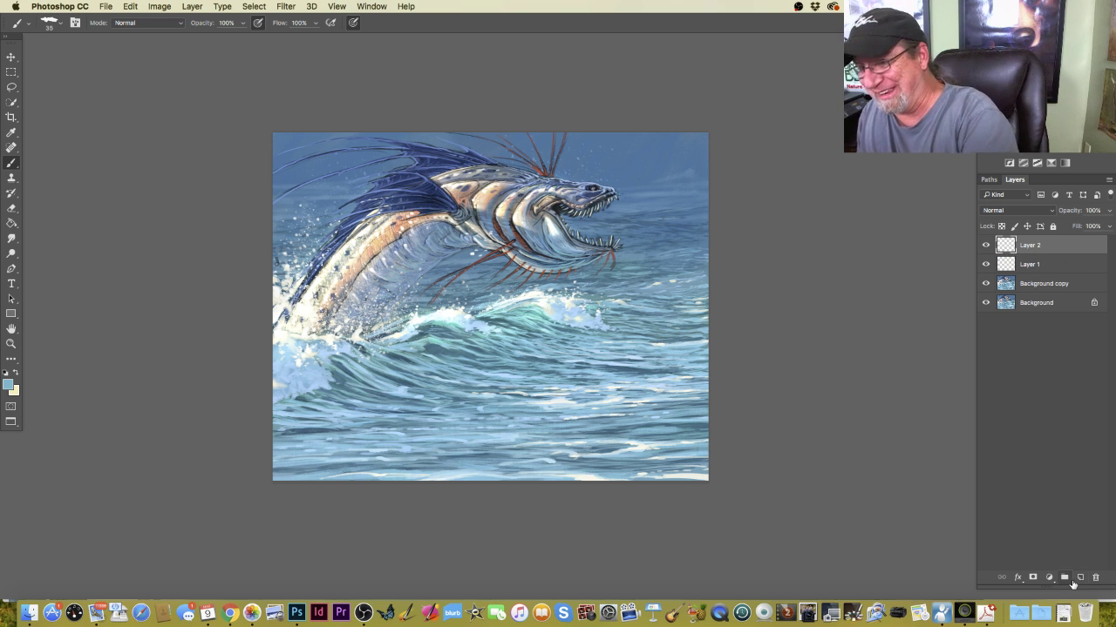
Sample the blue sky just in front of the serpent's snout and darken the foreground colour to #255676.
left_click(9, 384)
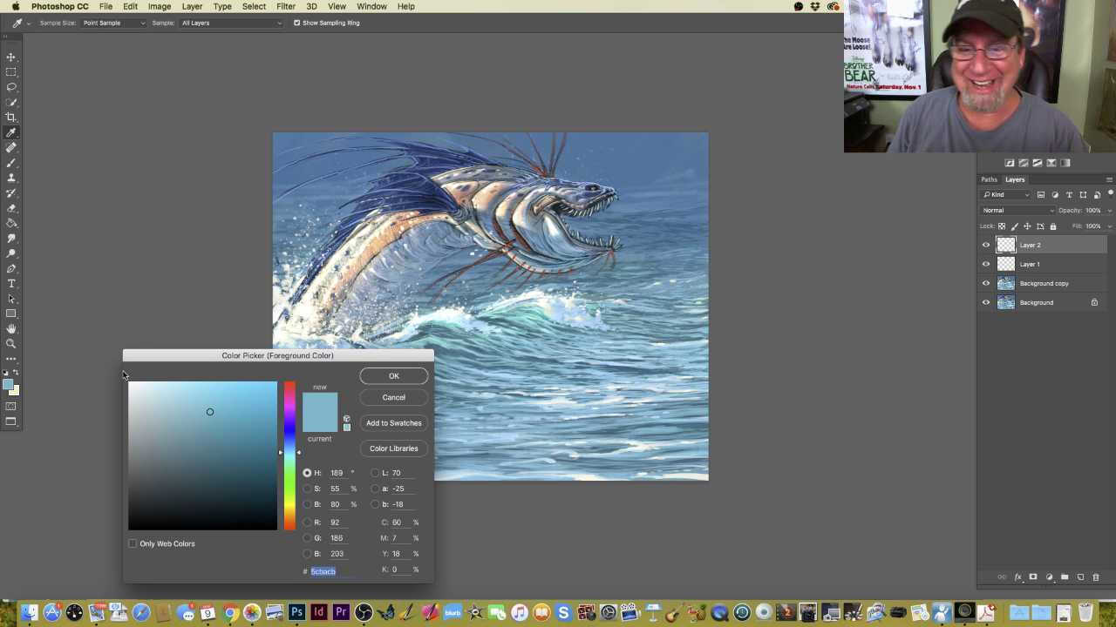
left_click(625, 183)
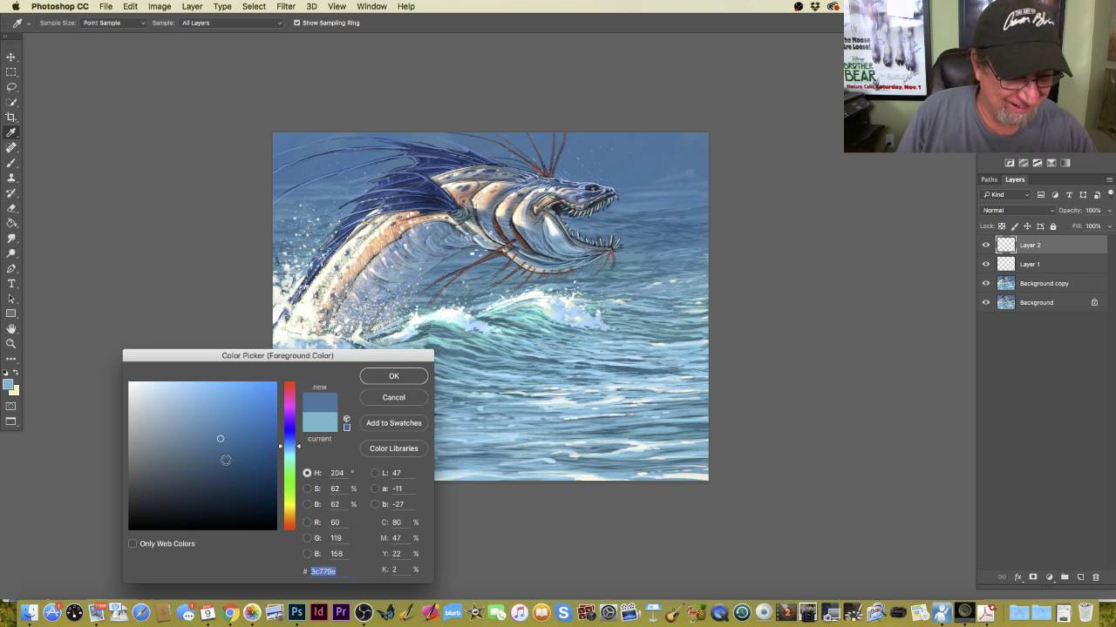
left_click(228, 461)
left_click(375, 376)
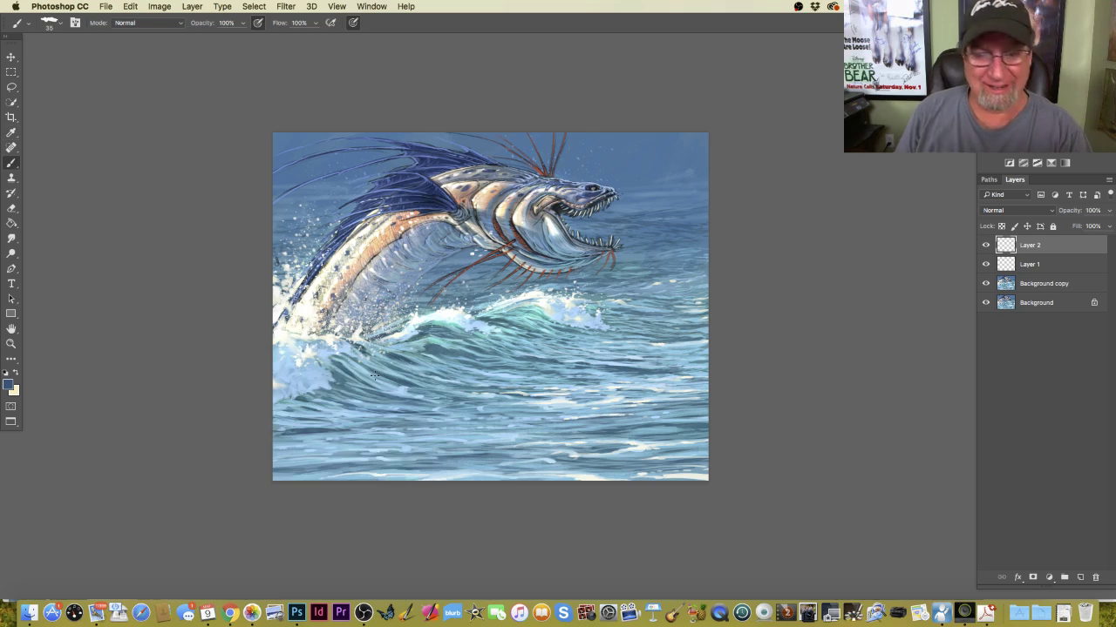
Choose the soft textured 91 px brush tip, turn off Shape Dynamics and enlarge the brush to 250 px.
key("super+equal")
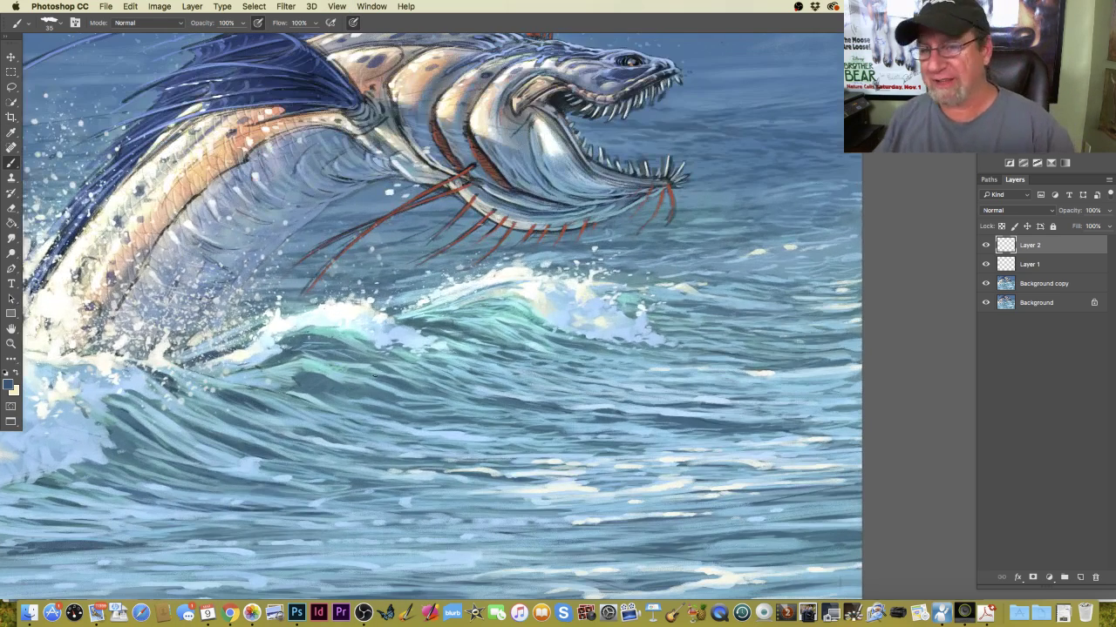
scroll(296, 297, "up", 5)
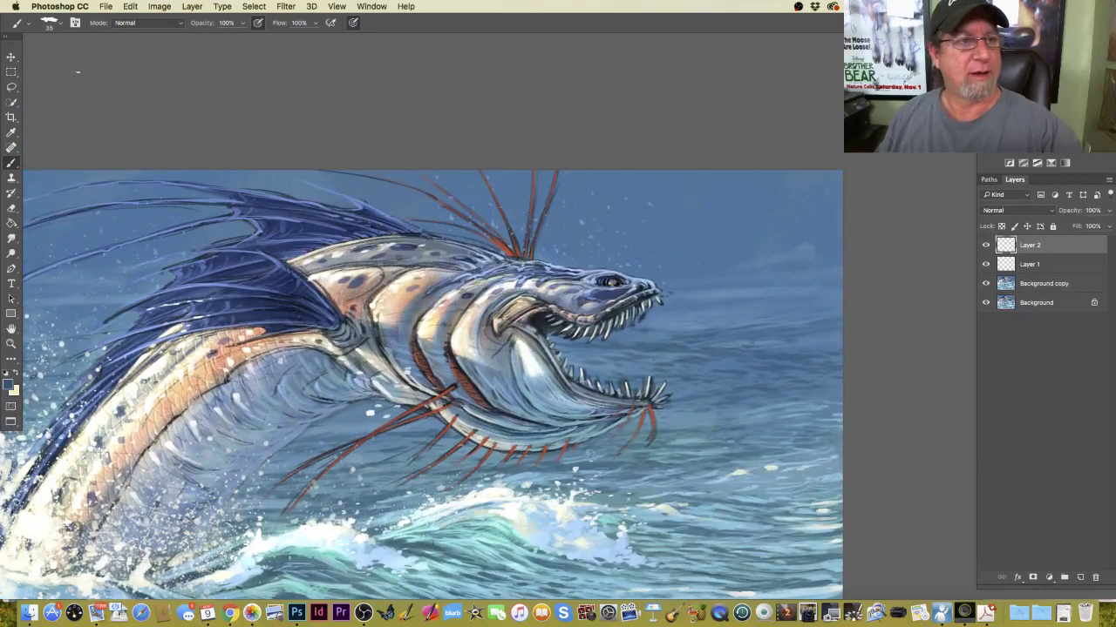
left_click(60, 26)
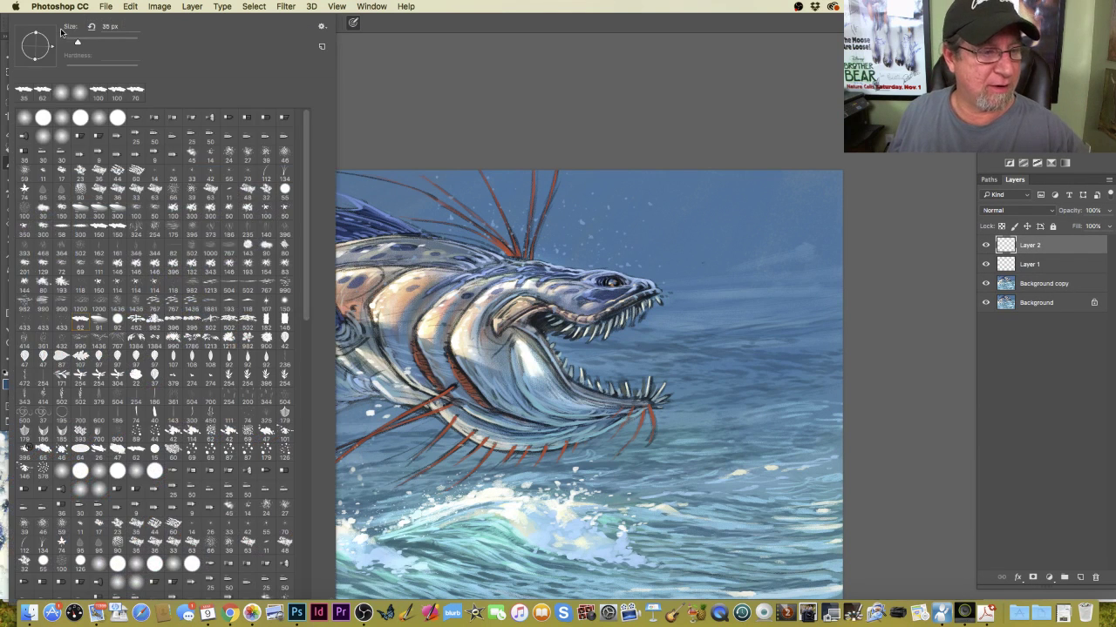
left_click(98, 320)
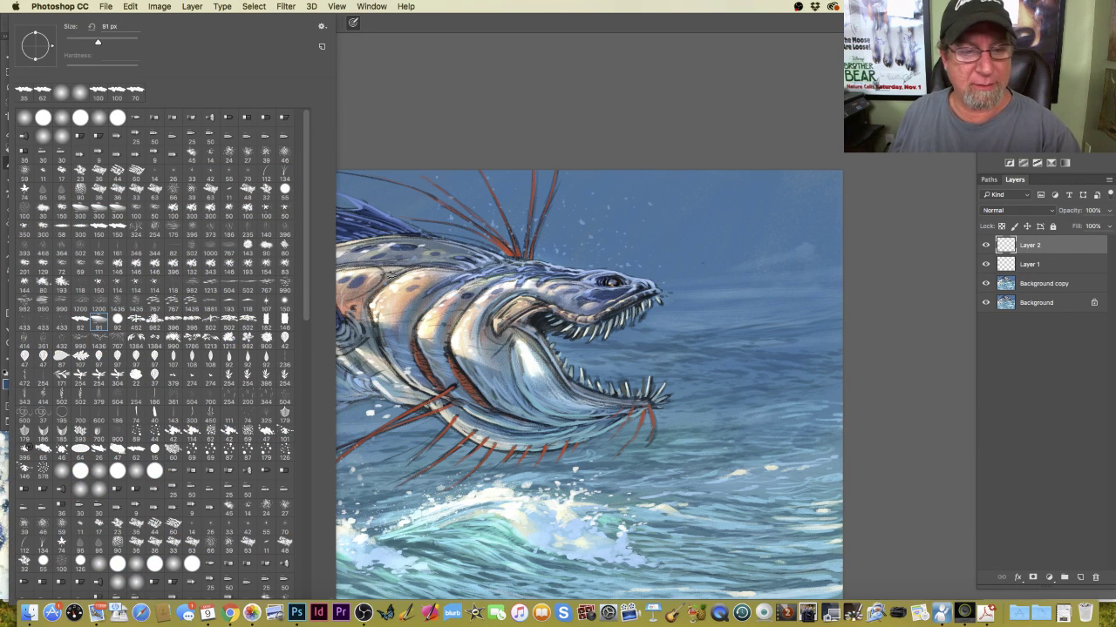
left_click(397, 65)
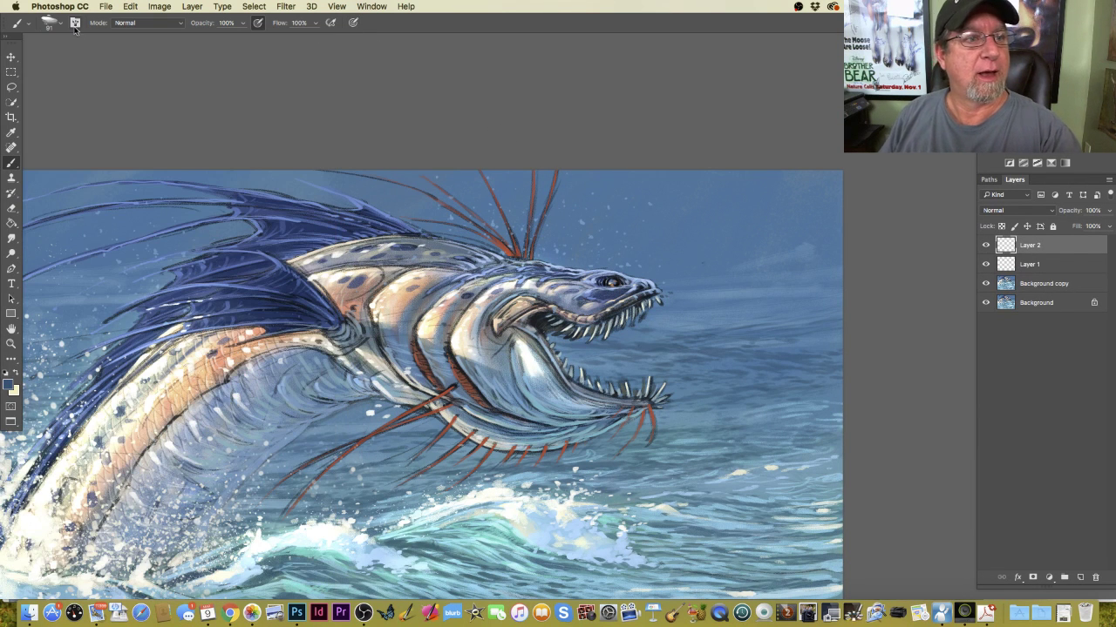
left_click(75, 22)
left_click(746, 77)
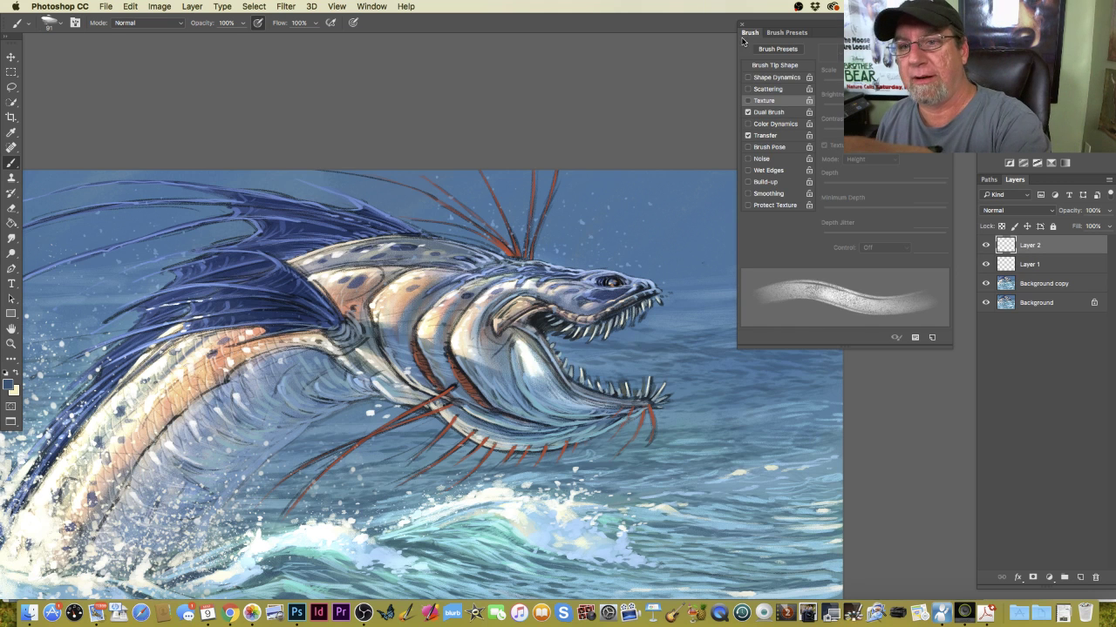
left_click(741, 26)
key("bracketright")
key("bracketright")
key("bracketright")
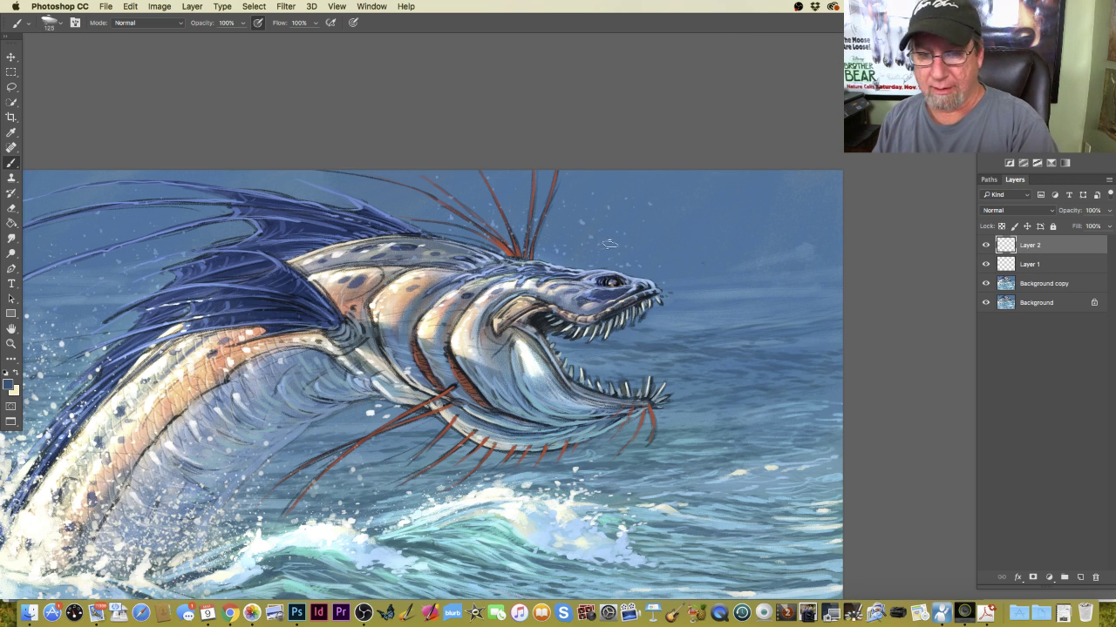
key("bracketright")
key("bracketright")
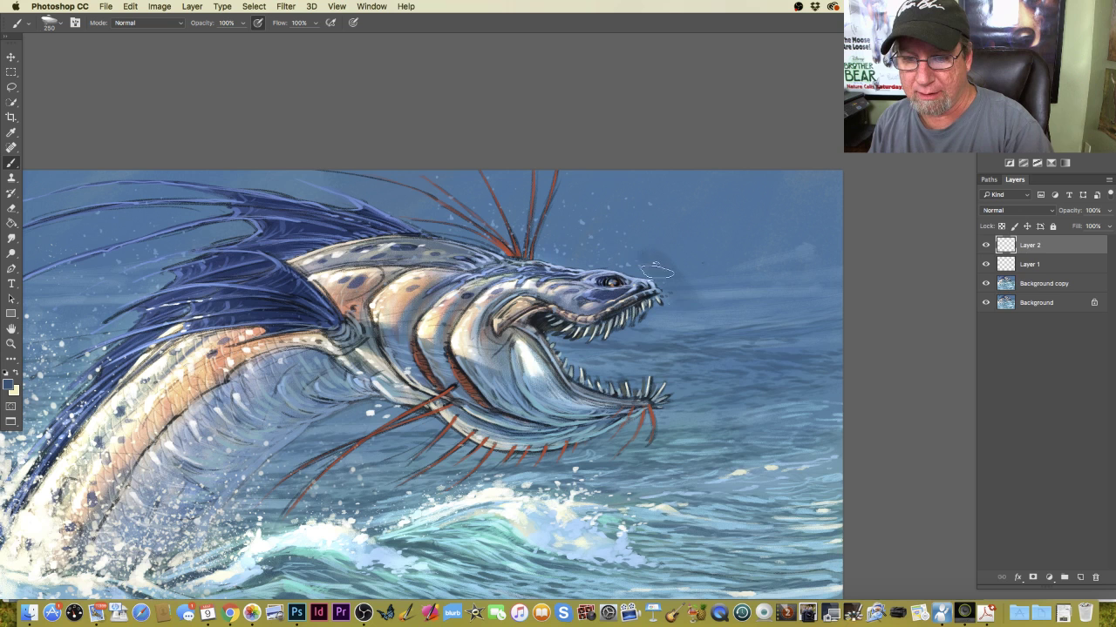
mouse_move(684, 302)
left_mouse_down()
mouse_move(712, 265)
mouse_move(687, 229)
mouse_move(776, 321)
mouse_move(736, 258)
mouse_move(787, 301)
left_mouse_up()
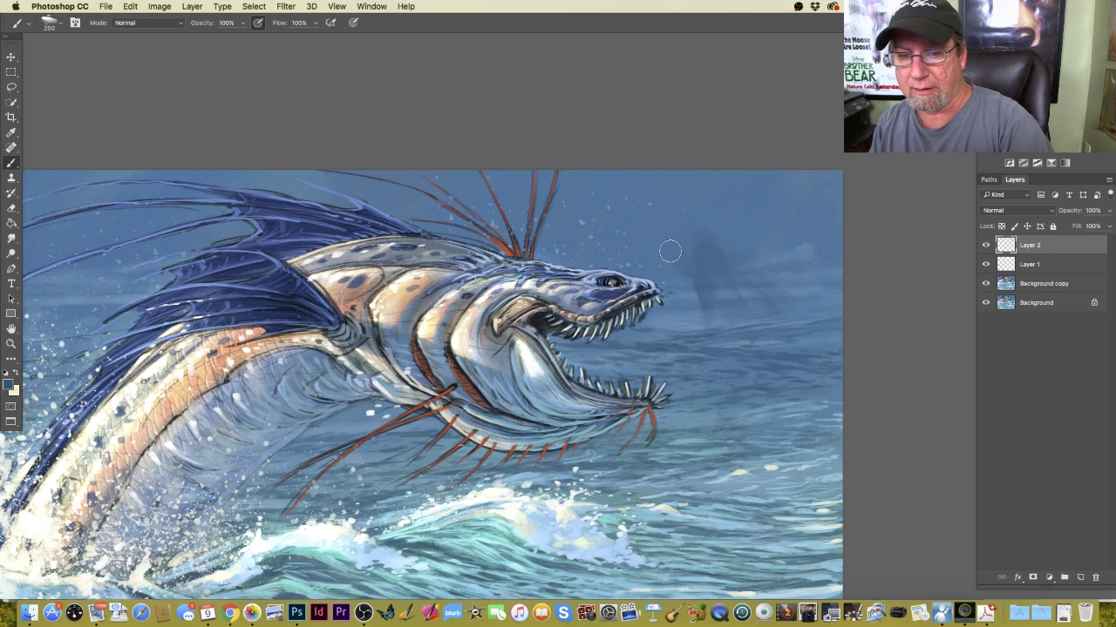
left_click_drag(732, 327, 703, 243)
key("super+z")
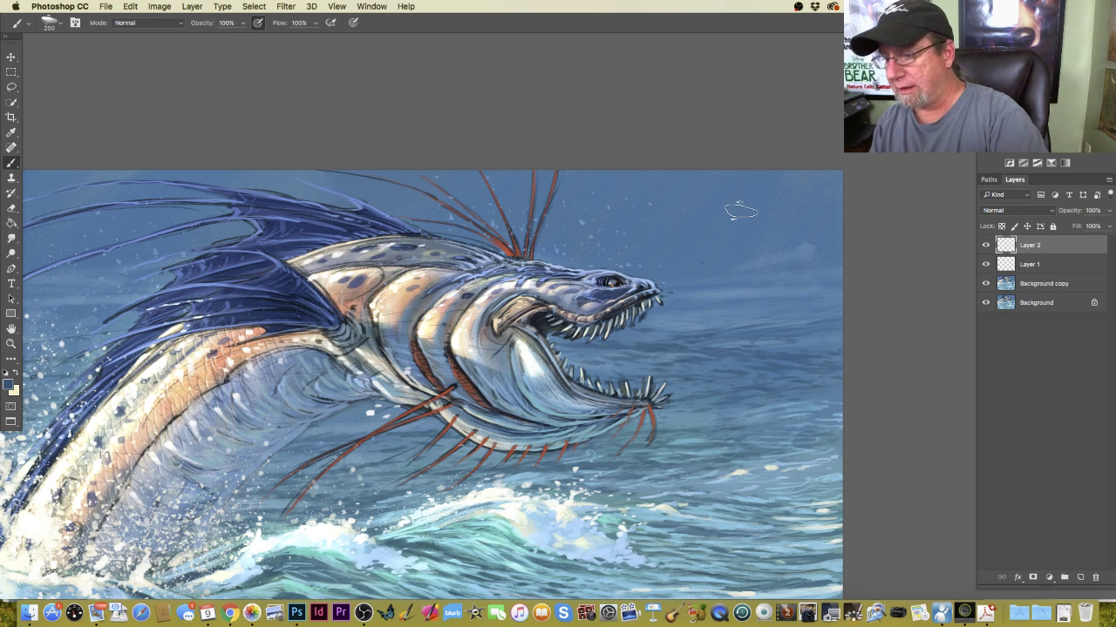
Add a new layer in Multiply blend mode and lighten the foreground colour to the mid blue #4d80a1.
left_click(1079, 577)
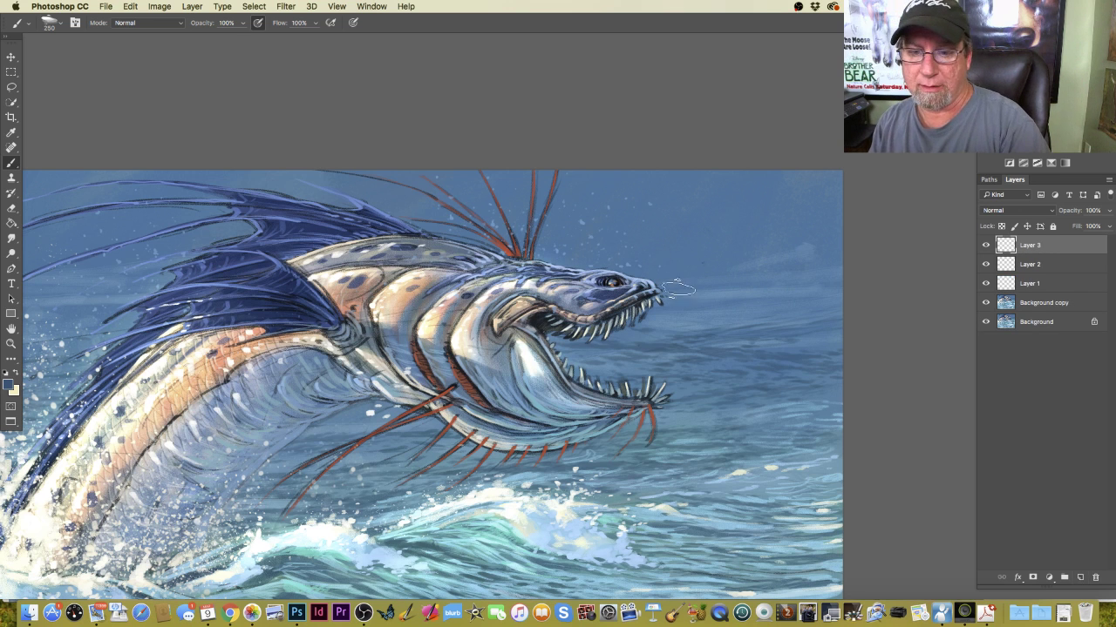
left_click(10, 383)
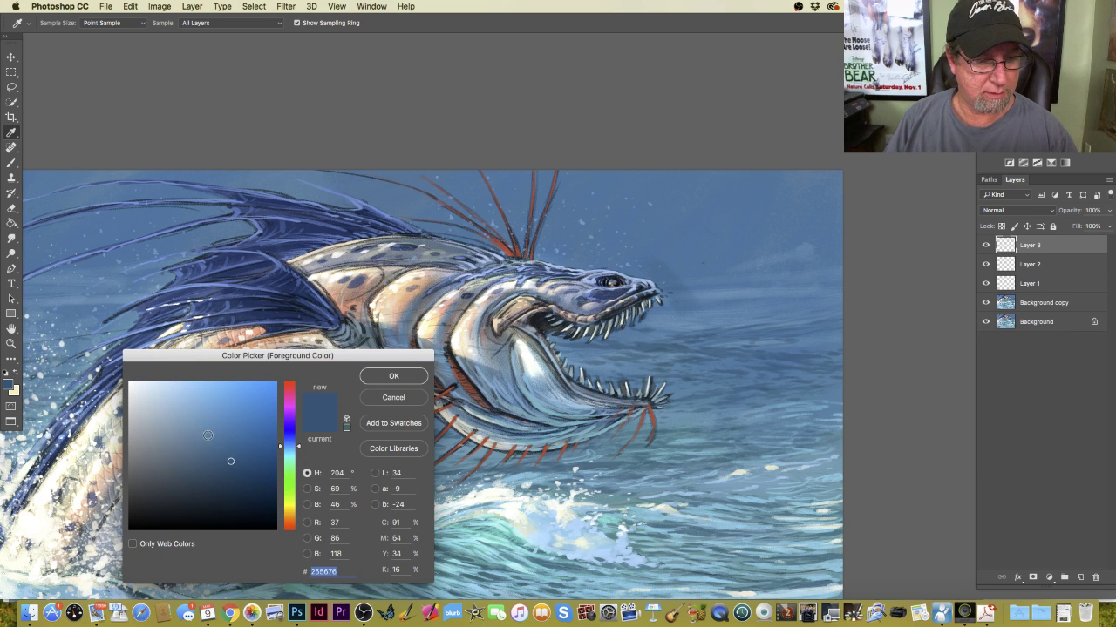
left_click(218, 431)
left_click(393, 376)
left_click(1017, 210)
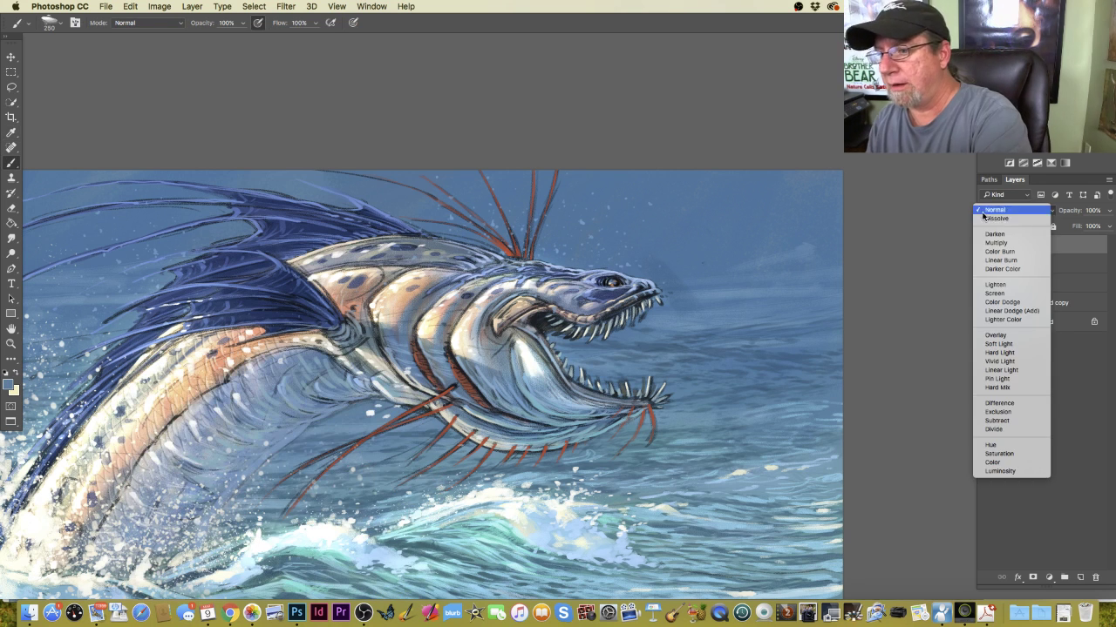
left_click(985, 248)
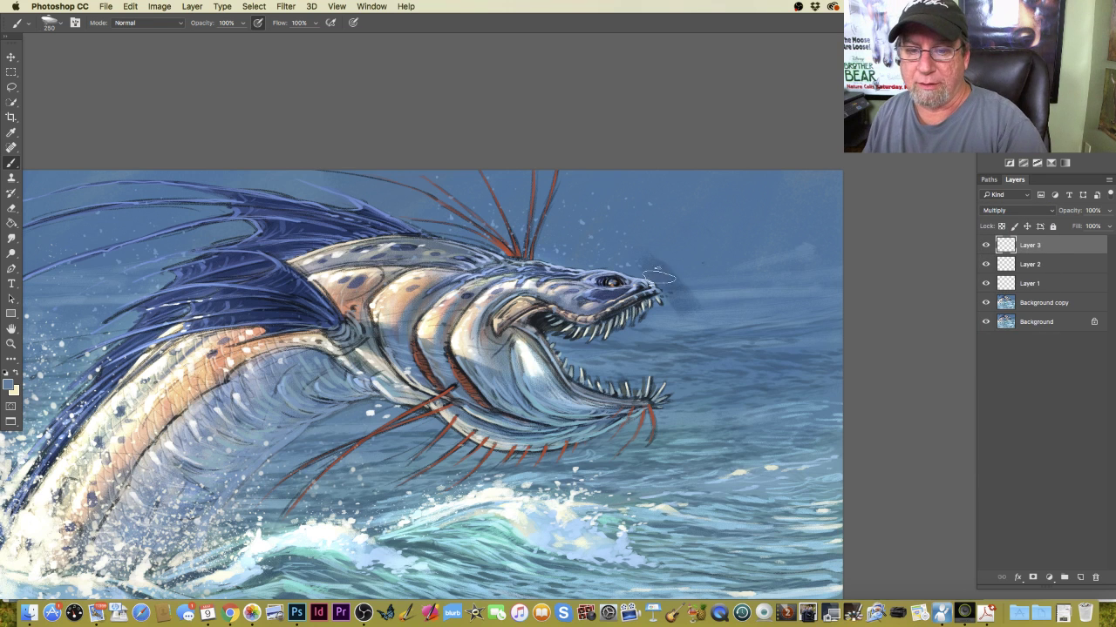
Darken the sky around the serpent's head with soft strokes, lowering brush opacity to 52% and enlarging the brush to 500 px.
mouse_move(671, 303)
left_mouse_down()
mouse_move(661, 309)
mouse_move(685, 281)
left_mouse_up()
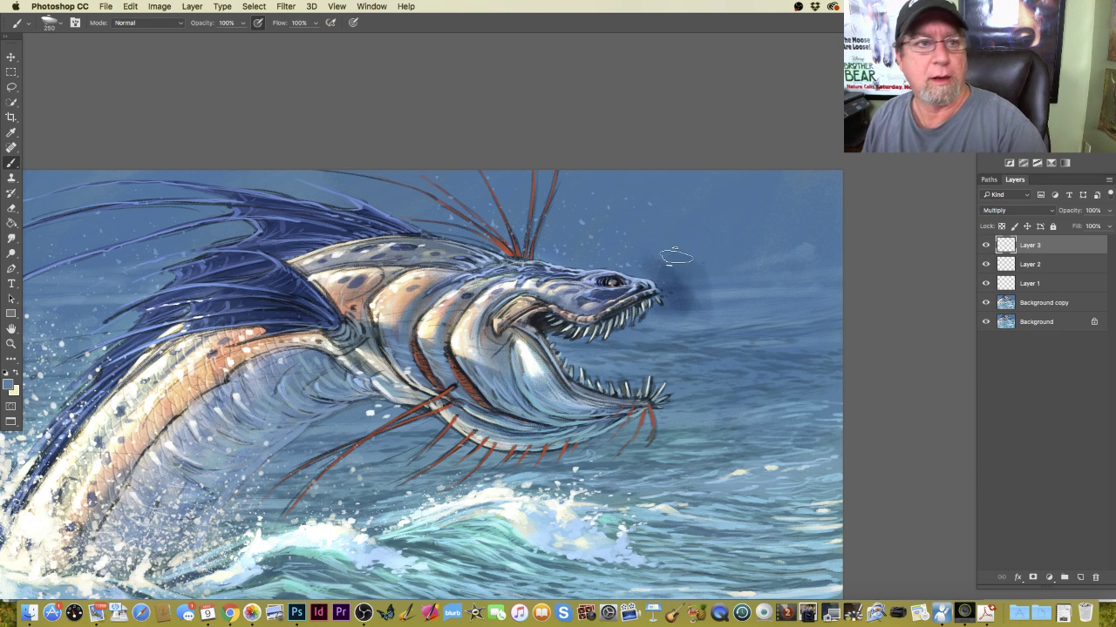
left_click(242, 22)
left_click_drag(247, 37, 216, 36)
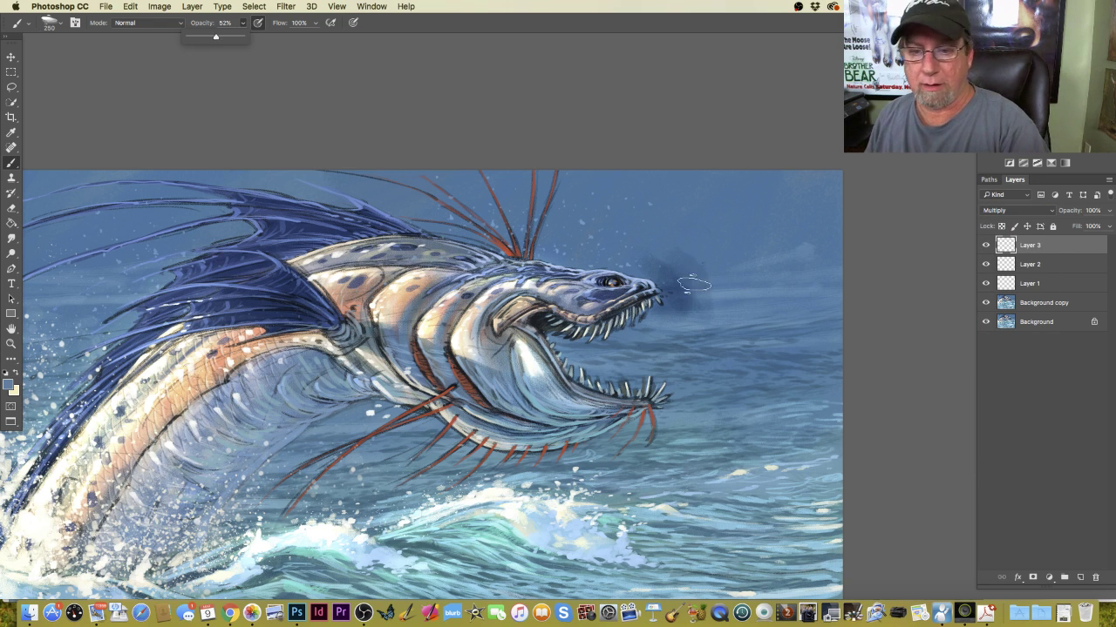
mouse_move(694, 284)
left_mouse_down()
mouse_move(719, 305)
mouse_move(740, 284)
mouse_move(696, 234)
mouse_move(737, 278)
left_mouse_up()
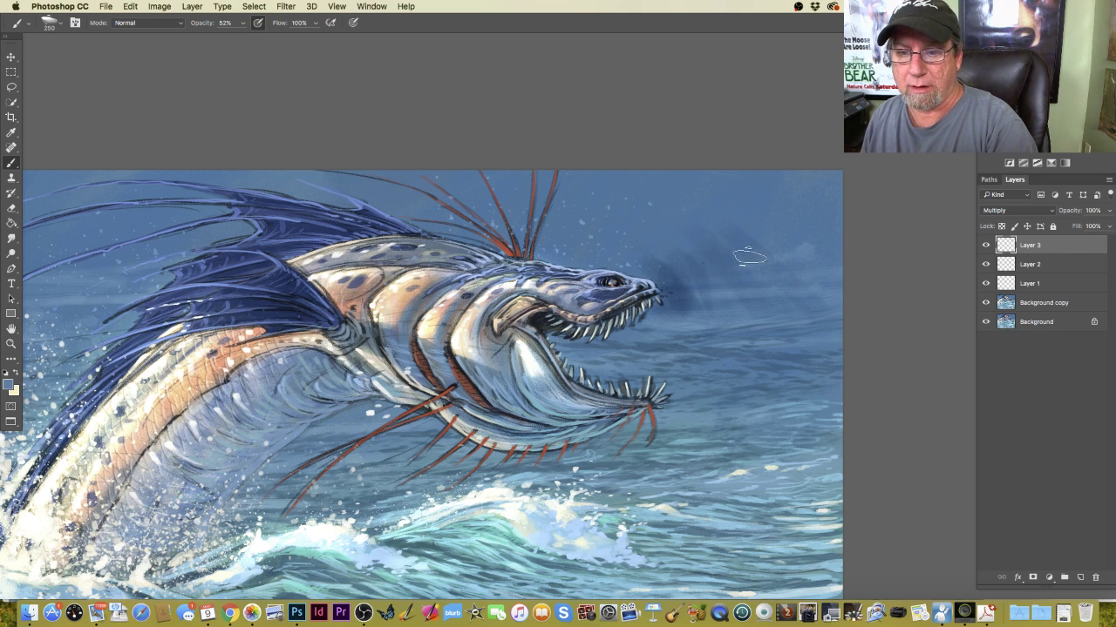
key("bracketright")
key("bracketright")
key("bracketright")
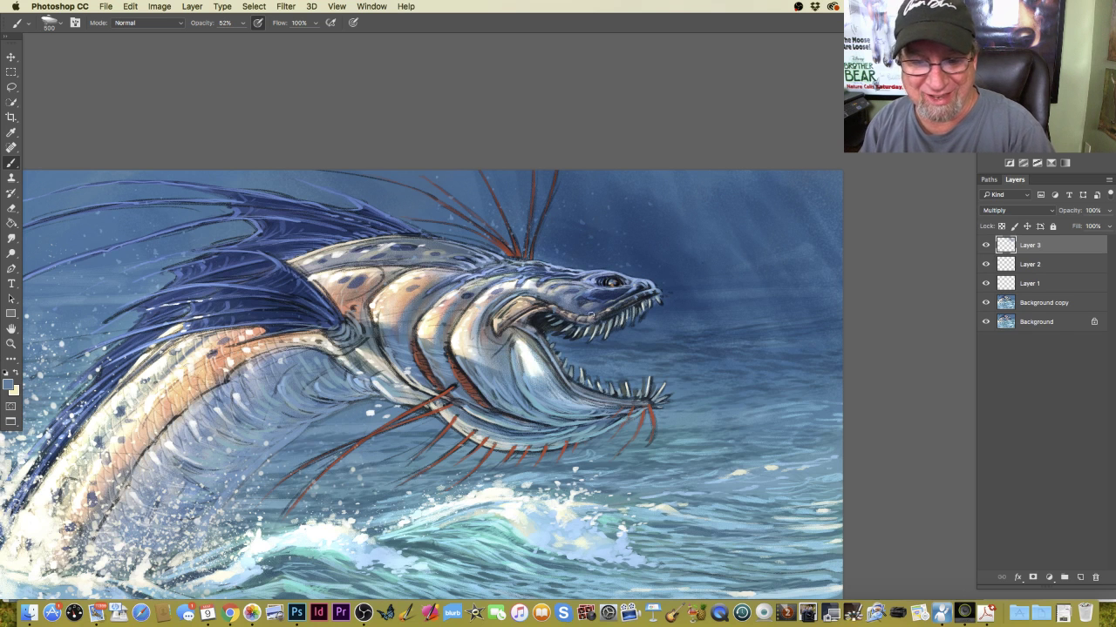
left_click_drag(589, 293, 567, 291)
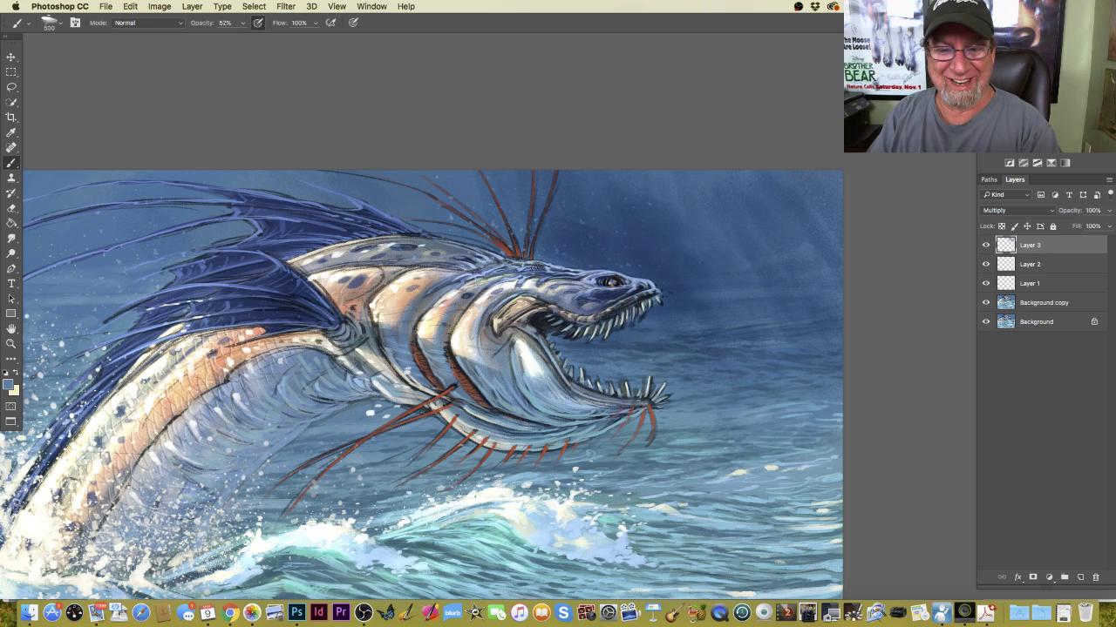
Extend the dark blue shading into the sky behind the serpent's back and dorsal fins.
key("super+minus")
key("super+minus")
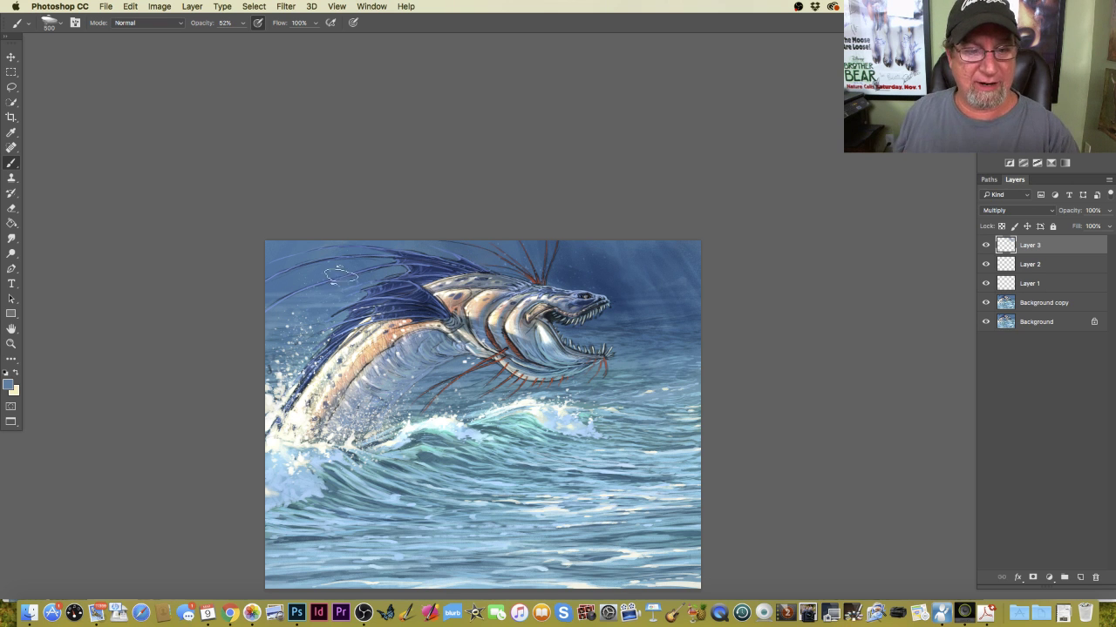
mouse_move(356, 305)
left_mouse_down()
mouse_move(333, 315)
mouse_move(288, 296)
mouse_move(283, 331)
left_mouse_up()
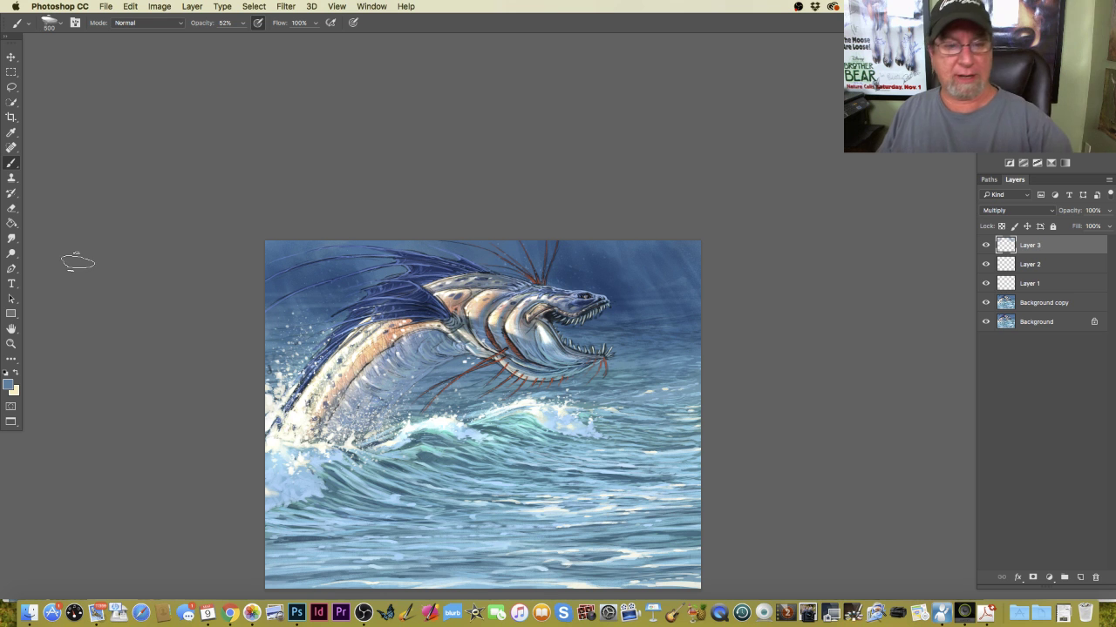
Flip the canvas horizontally back to its original orientation, with the serpent facing left.
left_click(160, 7)
mouse_move(209, 148)
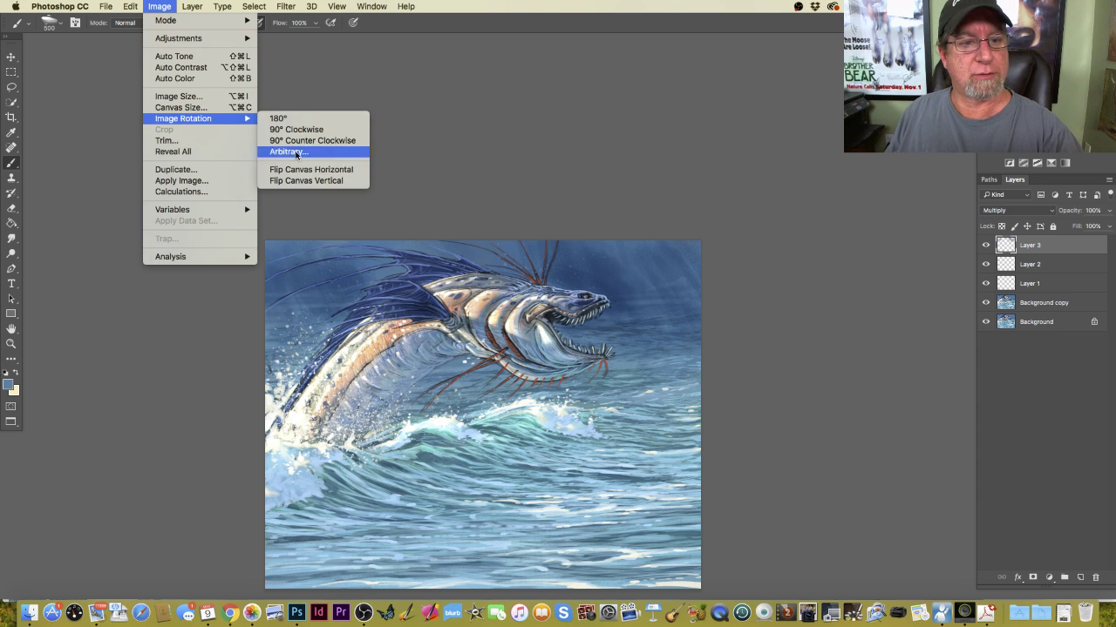
left_click(300, 172)
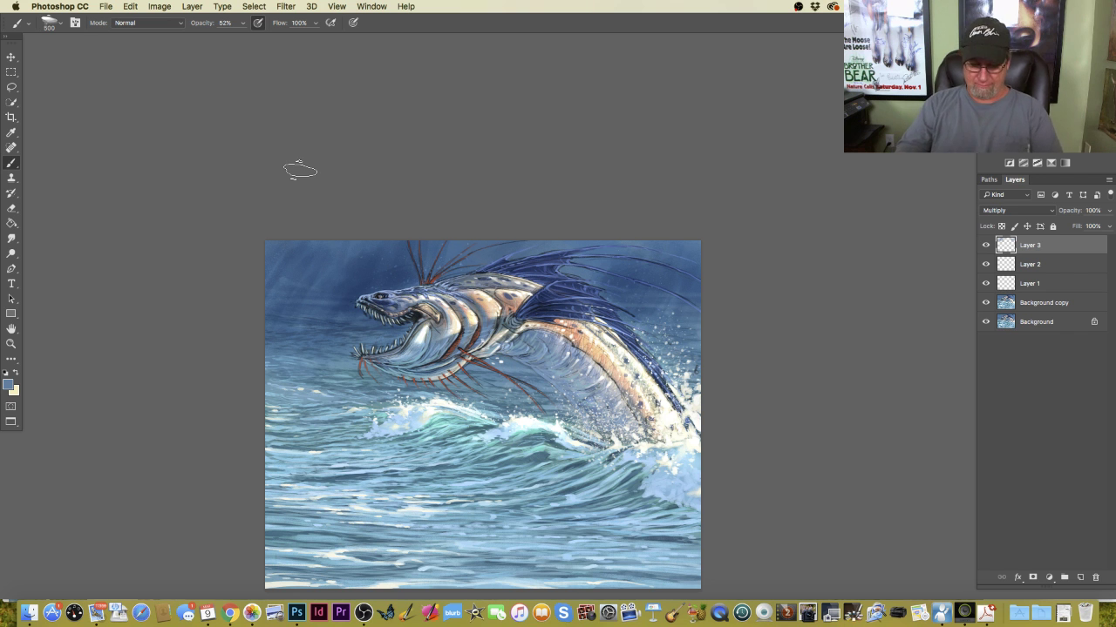
left_click_drag(241, 391, 270, 298)
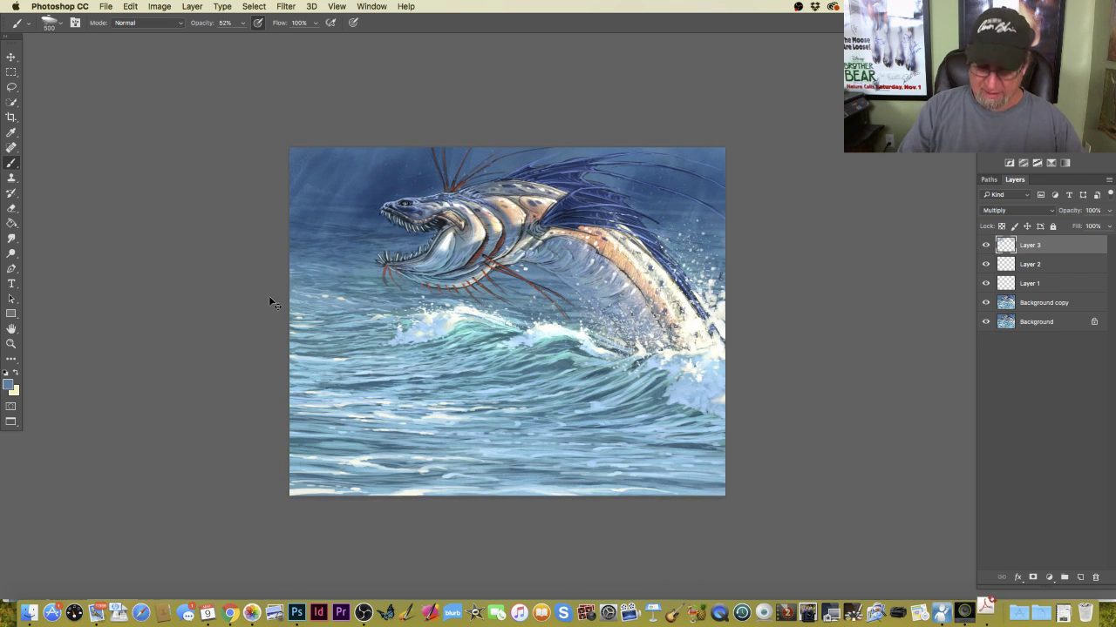
key("super+equal")
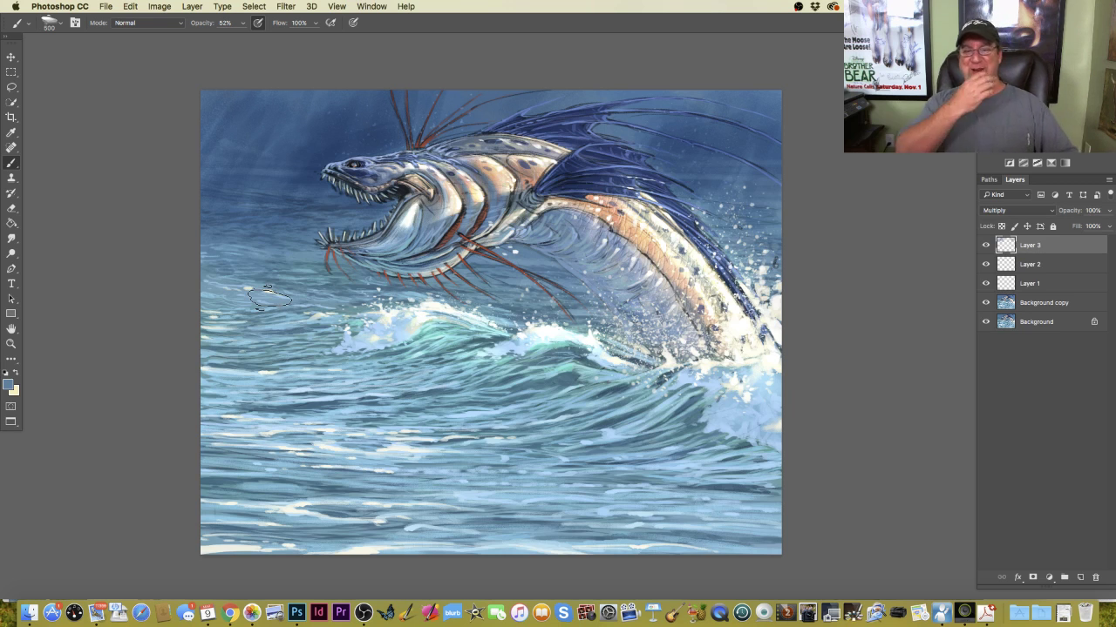
Sample the dark blue sky behind the serpent's dorsal fin and deepen it to a darker navy foreground colour.
left_click(9, 384)
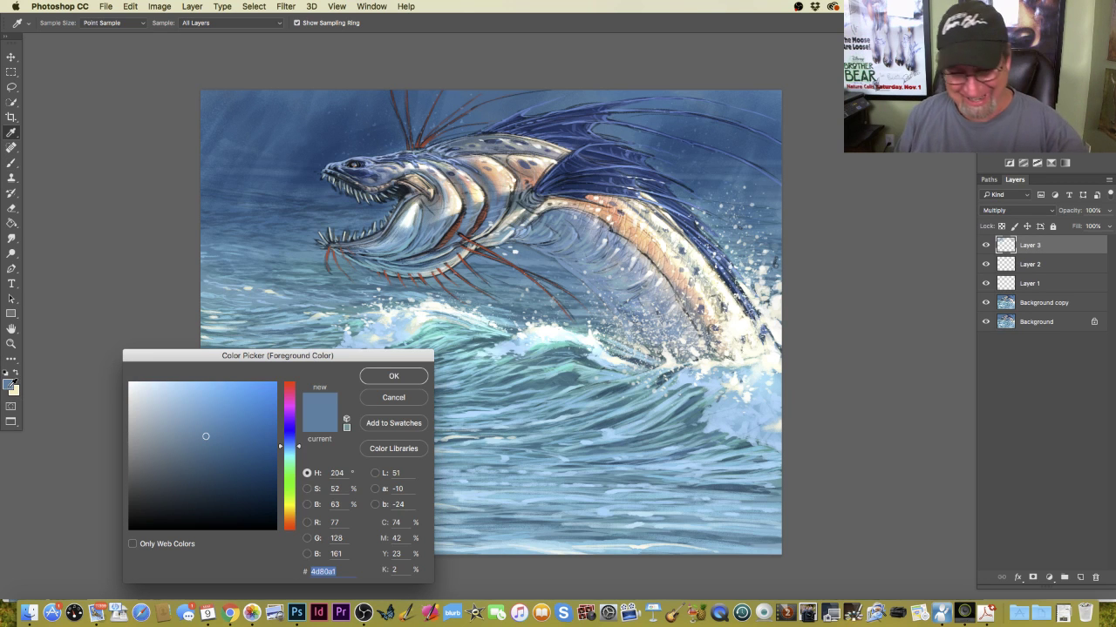
left_click(693, 136)
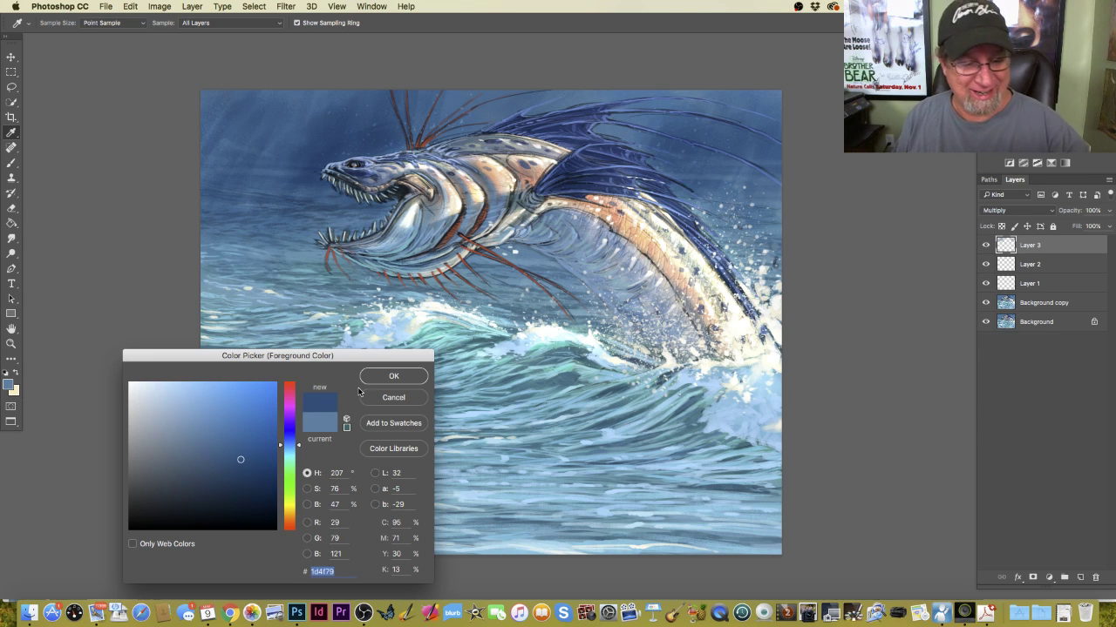
left_click(244, 473)
left_click(375, 379)
Switch to a small rough-edged brush preset and add a new layer above the Multiply layer.
key("b")
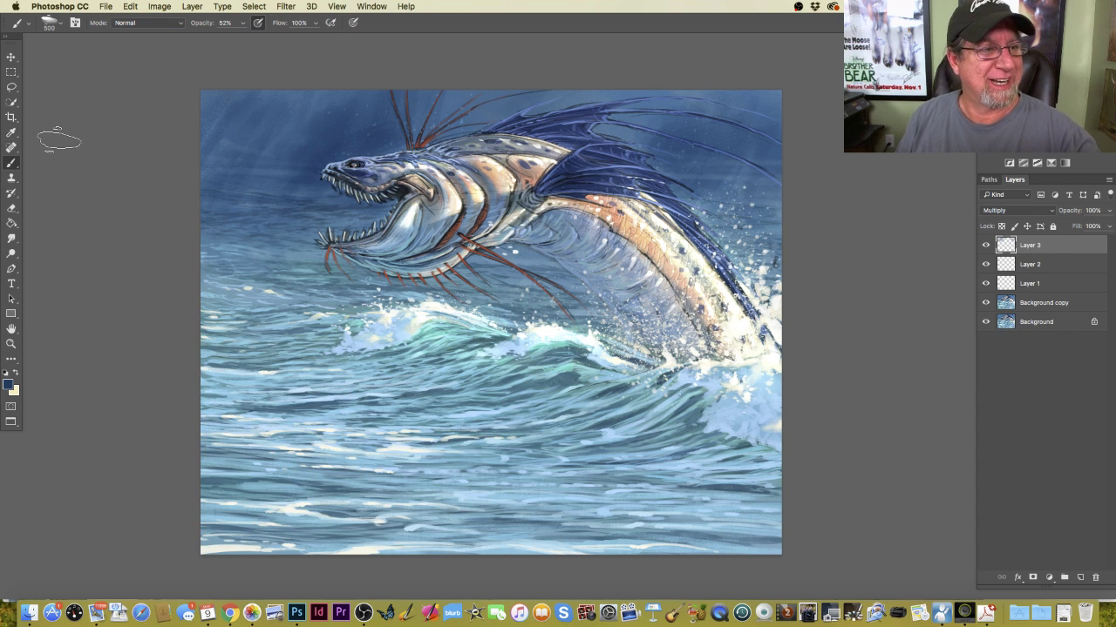
right_click(60, 46)
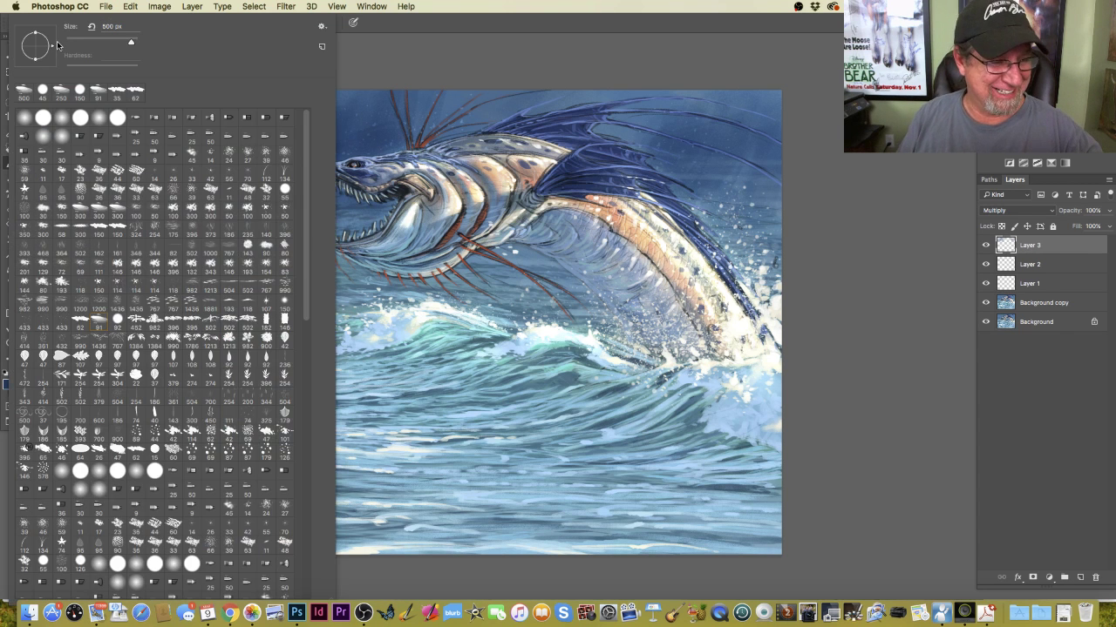
double_click(79, 325)
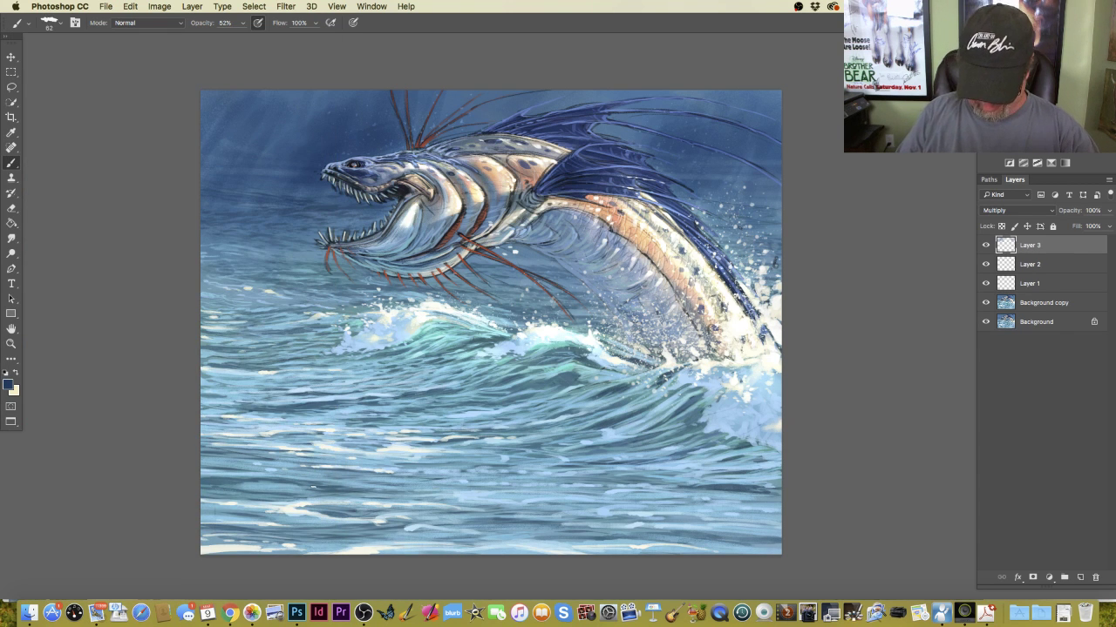
left_click(1079, 577)
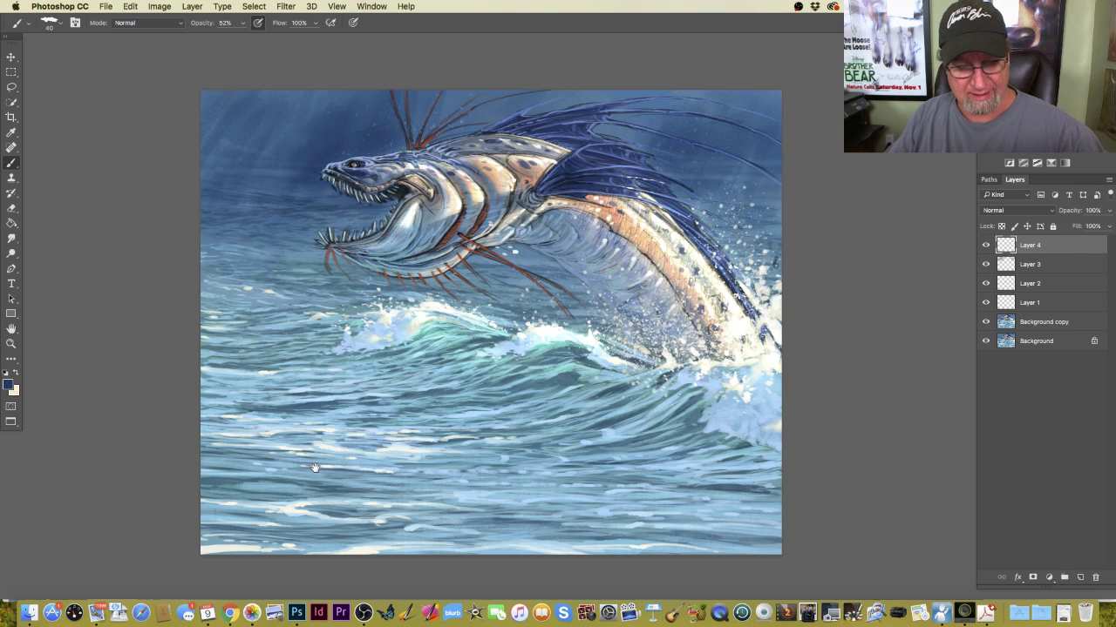
Sign the painting in navy over the water near its lower-right corner, using a 30 px brush at 100% opacity.
mouse_move(314, 471)
left_mouse_down()
mouse_move(350, 443)
mouse_move(343, 270)
mouse_move(279, 264)
left_mouse_up()
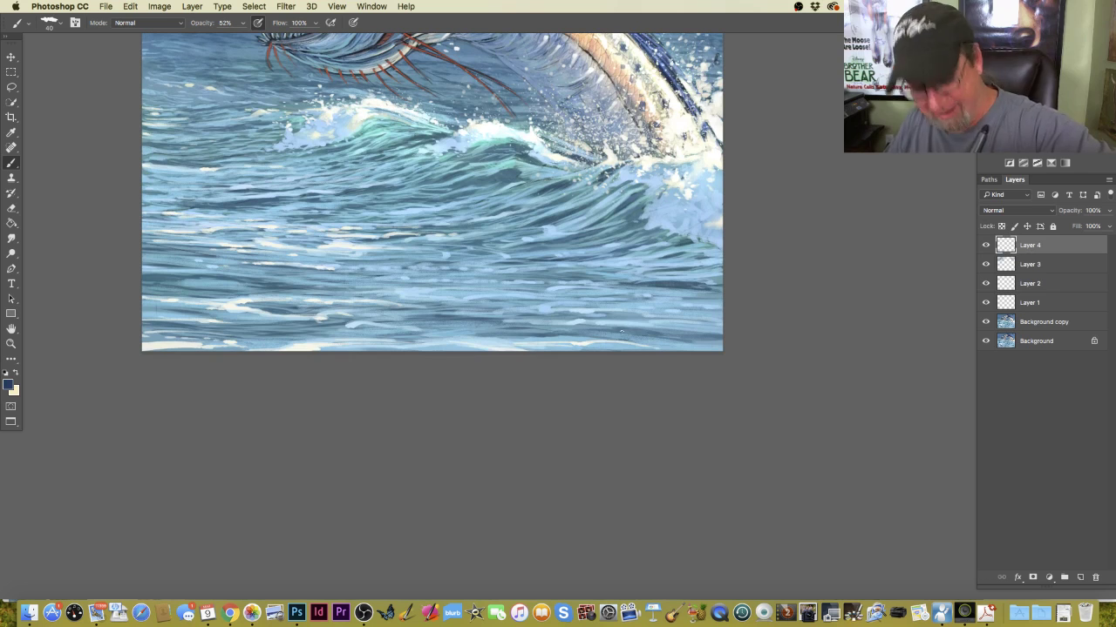
key("super+equal")
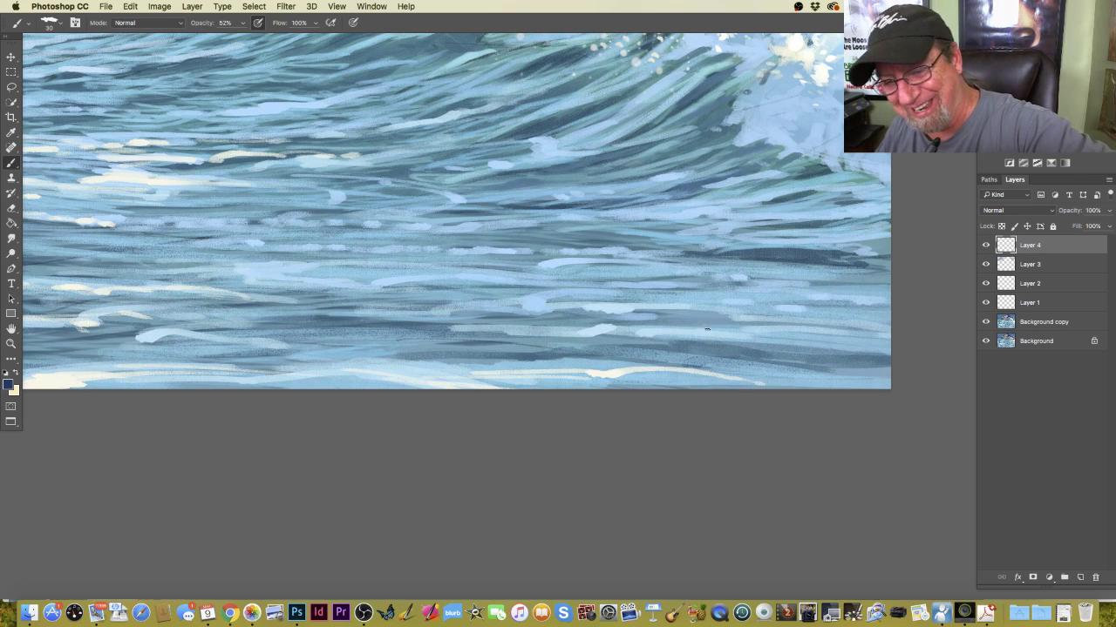
left_click_drag(708, 306, 714, 328)
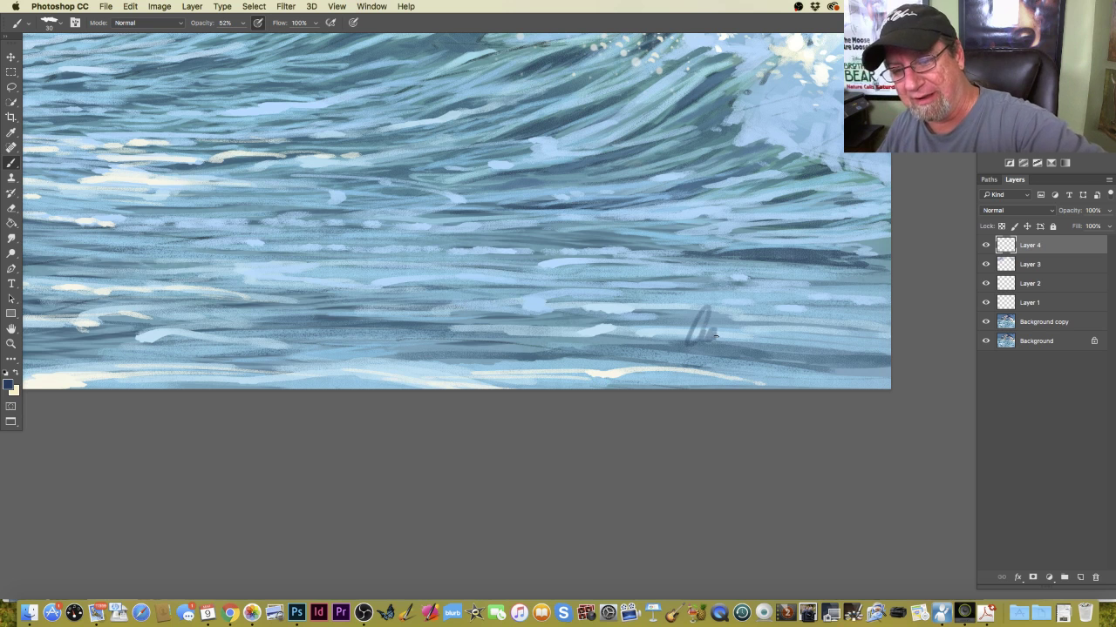
key("super+z")
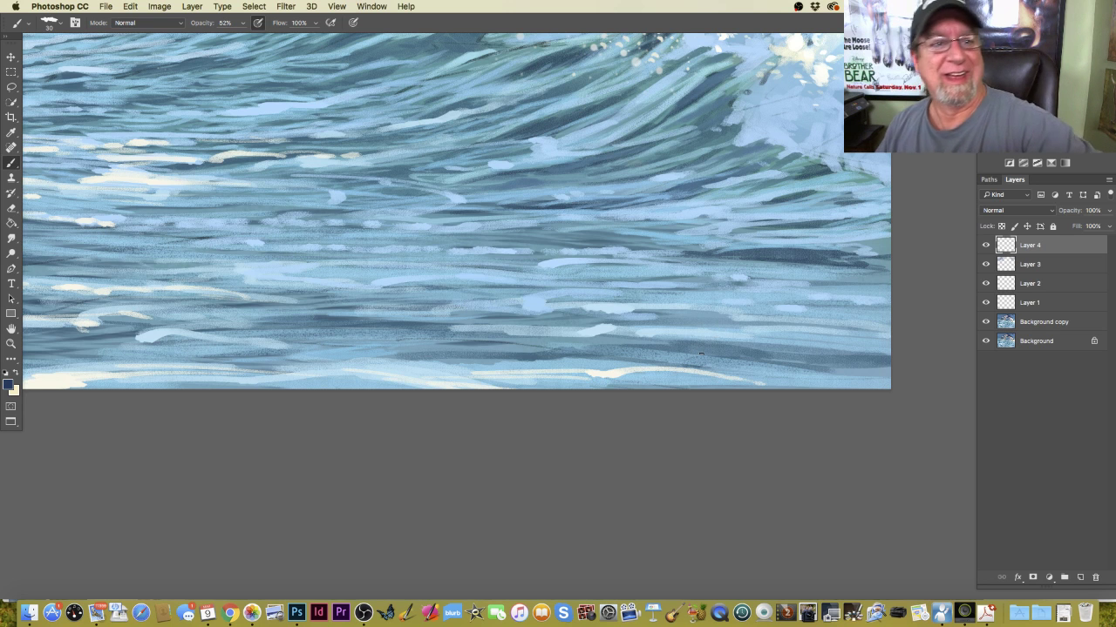
left_click(242, 24)
left_click_drag(267, 36, 269, 36)
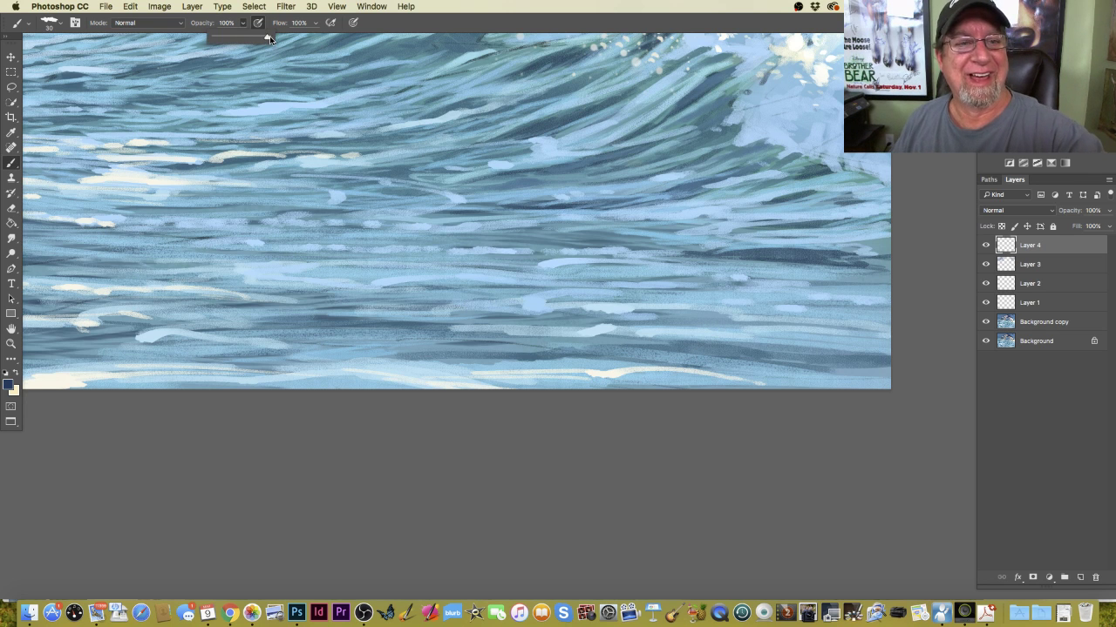
mouse_move(711, 320)
left_mouse_down()
mouse_move(784, 359)
mouse_move(839, 346)
left_mouse_up()
key("super+minus")
key("super+minus")
key("super+minus")
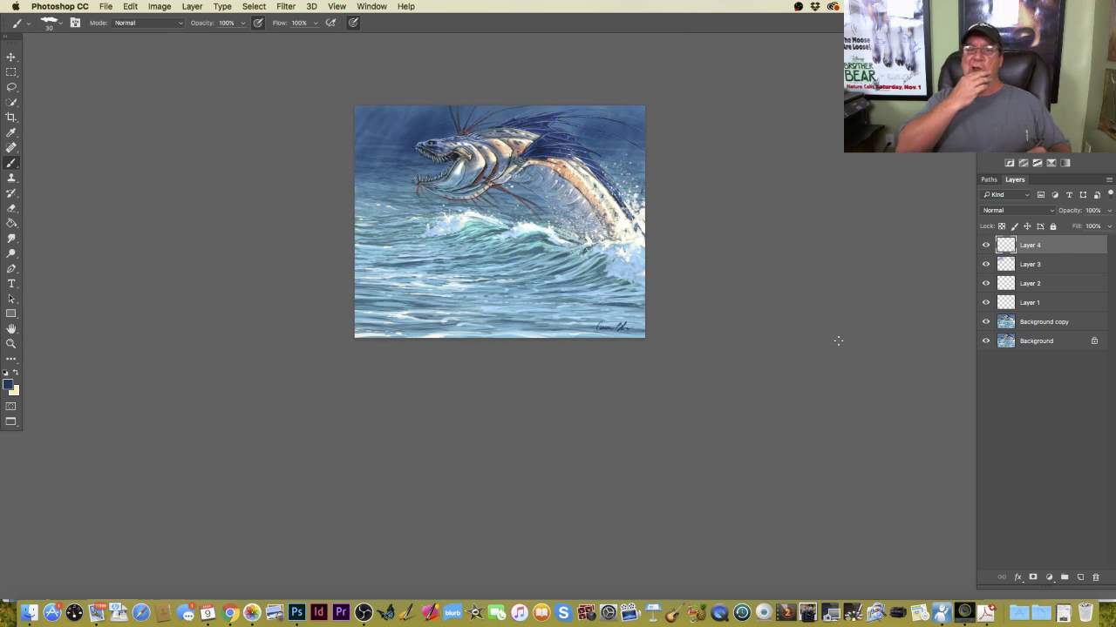
Fit the whole signed painting in the window to view it, and switch to OBS.
key("super+o")
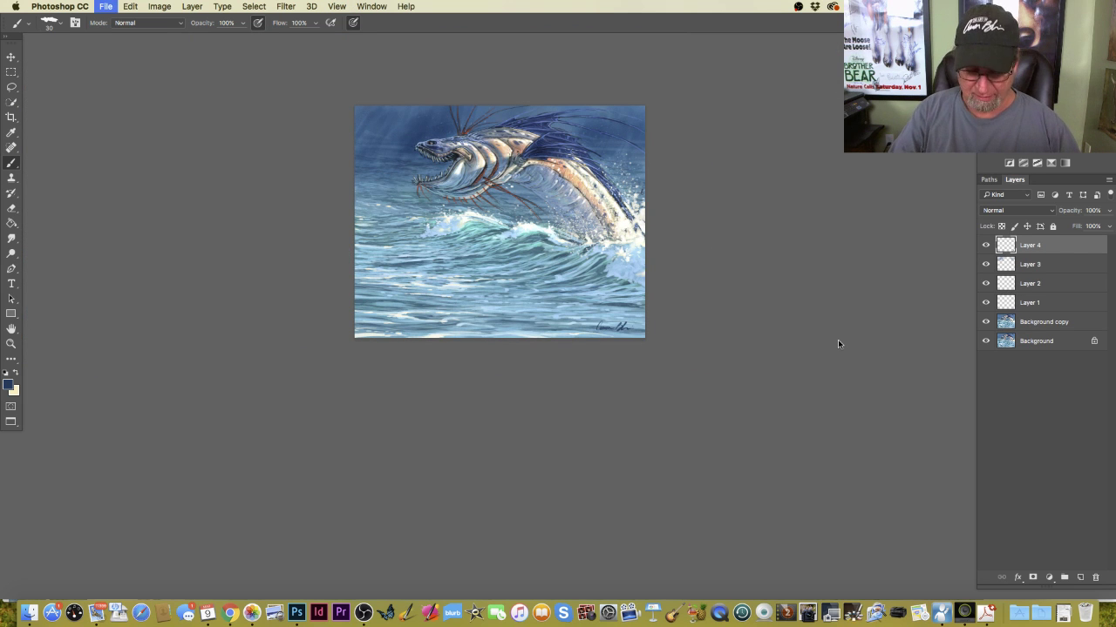
left_click(675, 349)
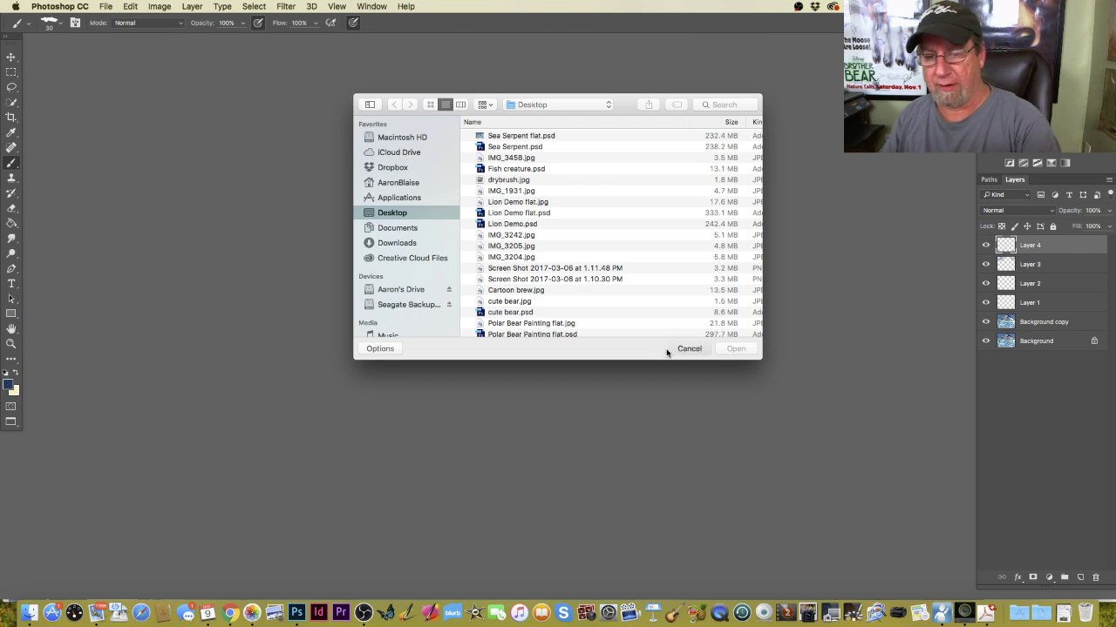
key("super+0")
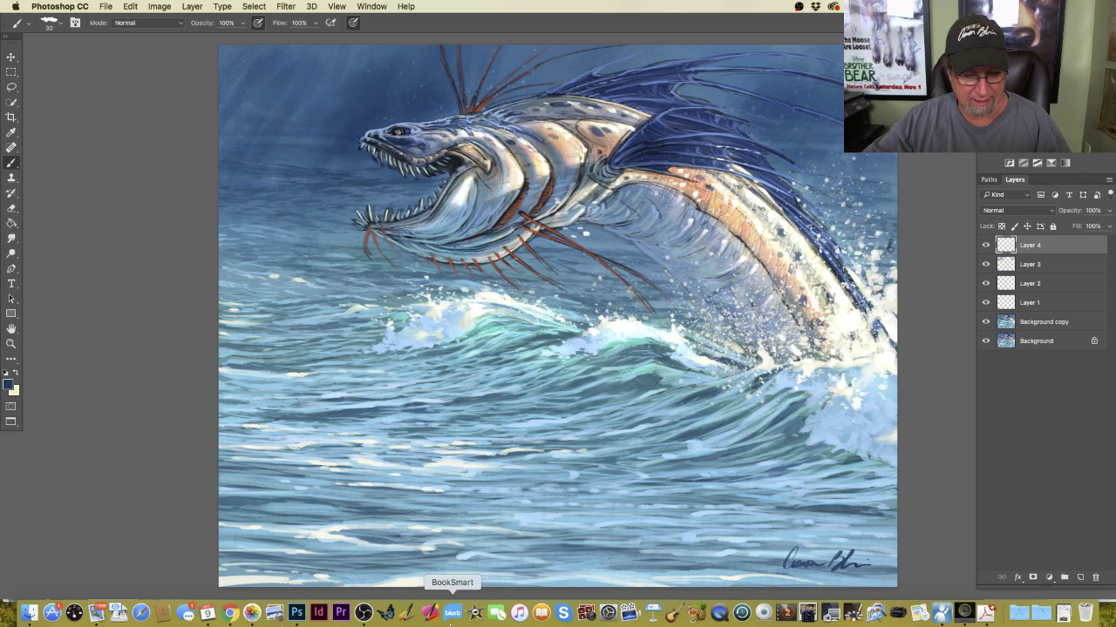
left_click(362, 613)
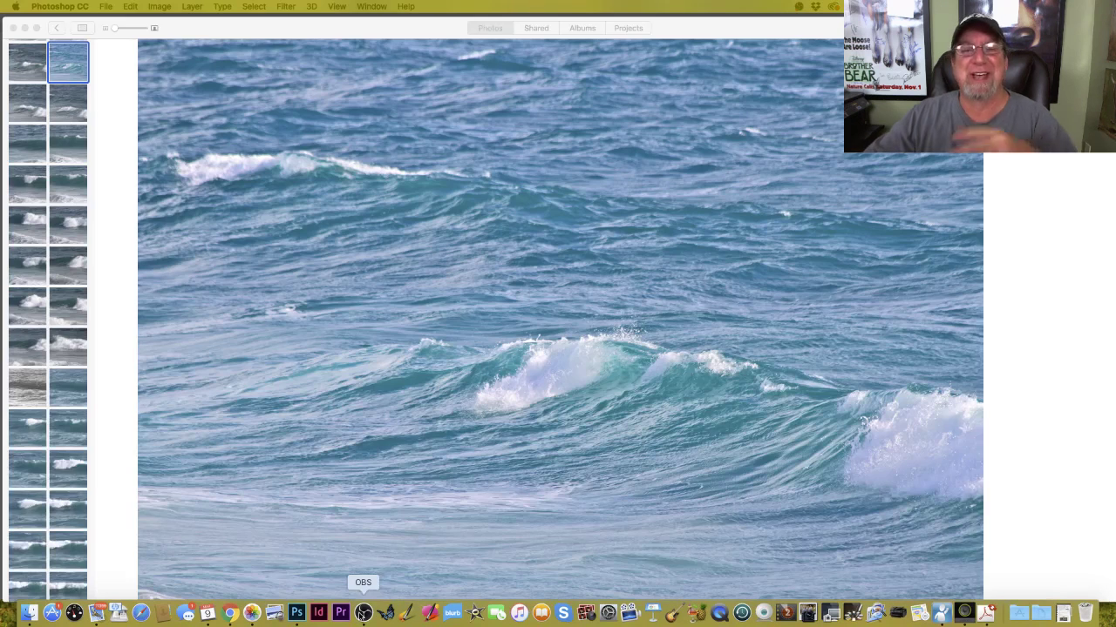